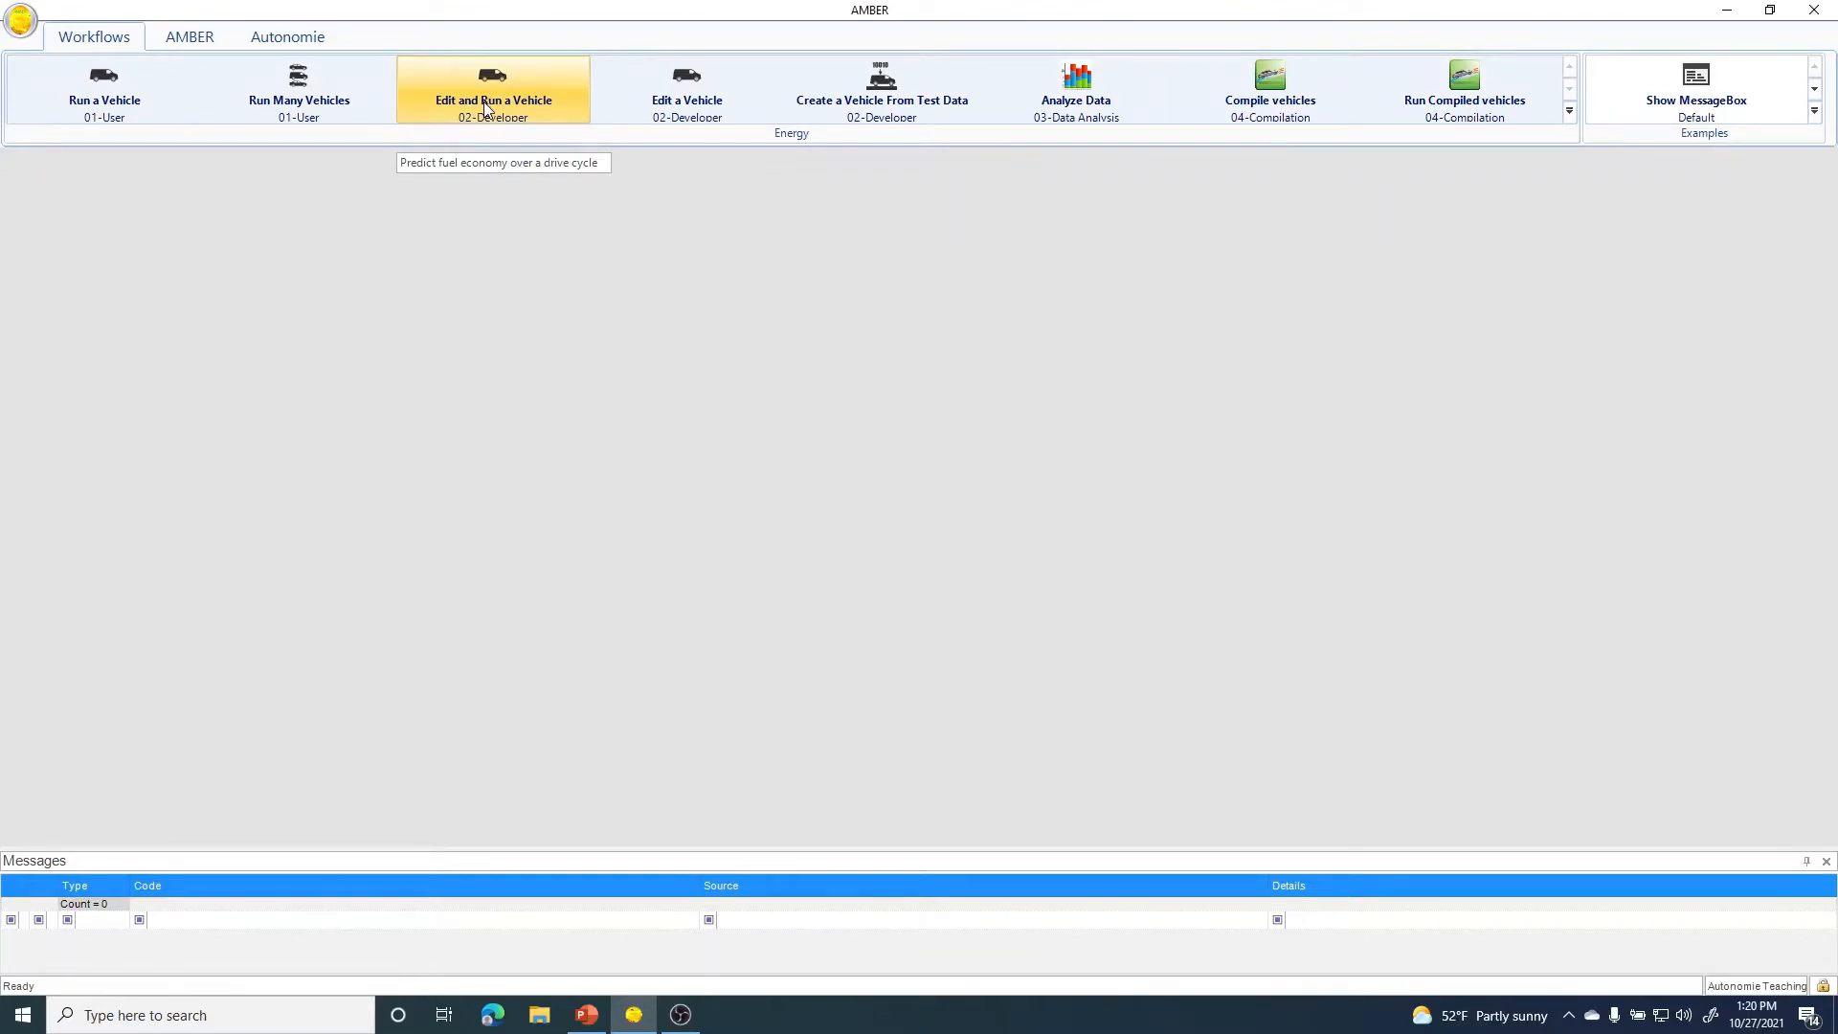
- Start the Edit and Run a Vehicle workflow and open the browser for selecting a vehicle
{"action": "left_click", "coordinate": [487, 108]}
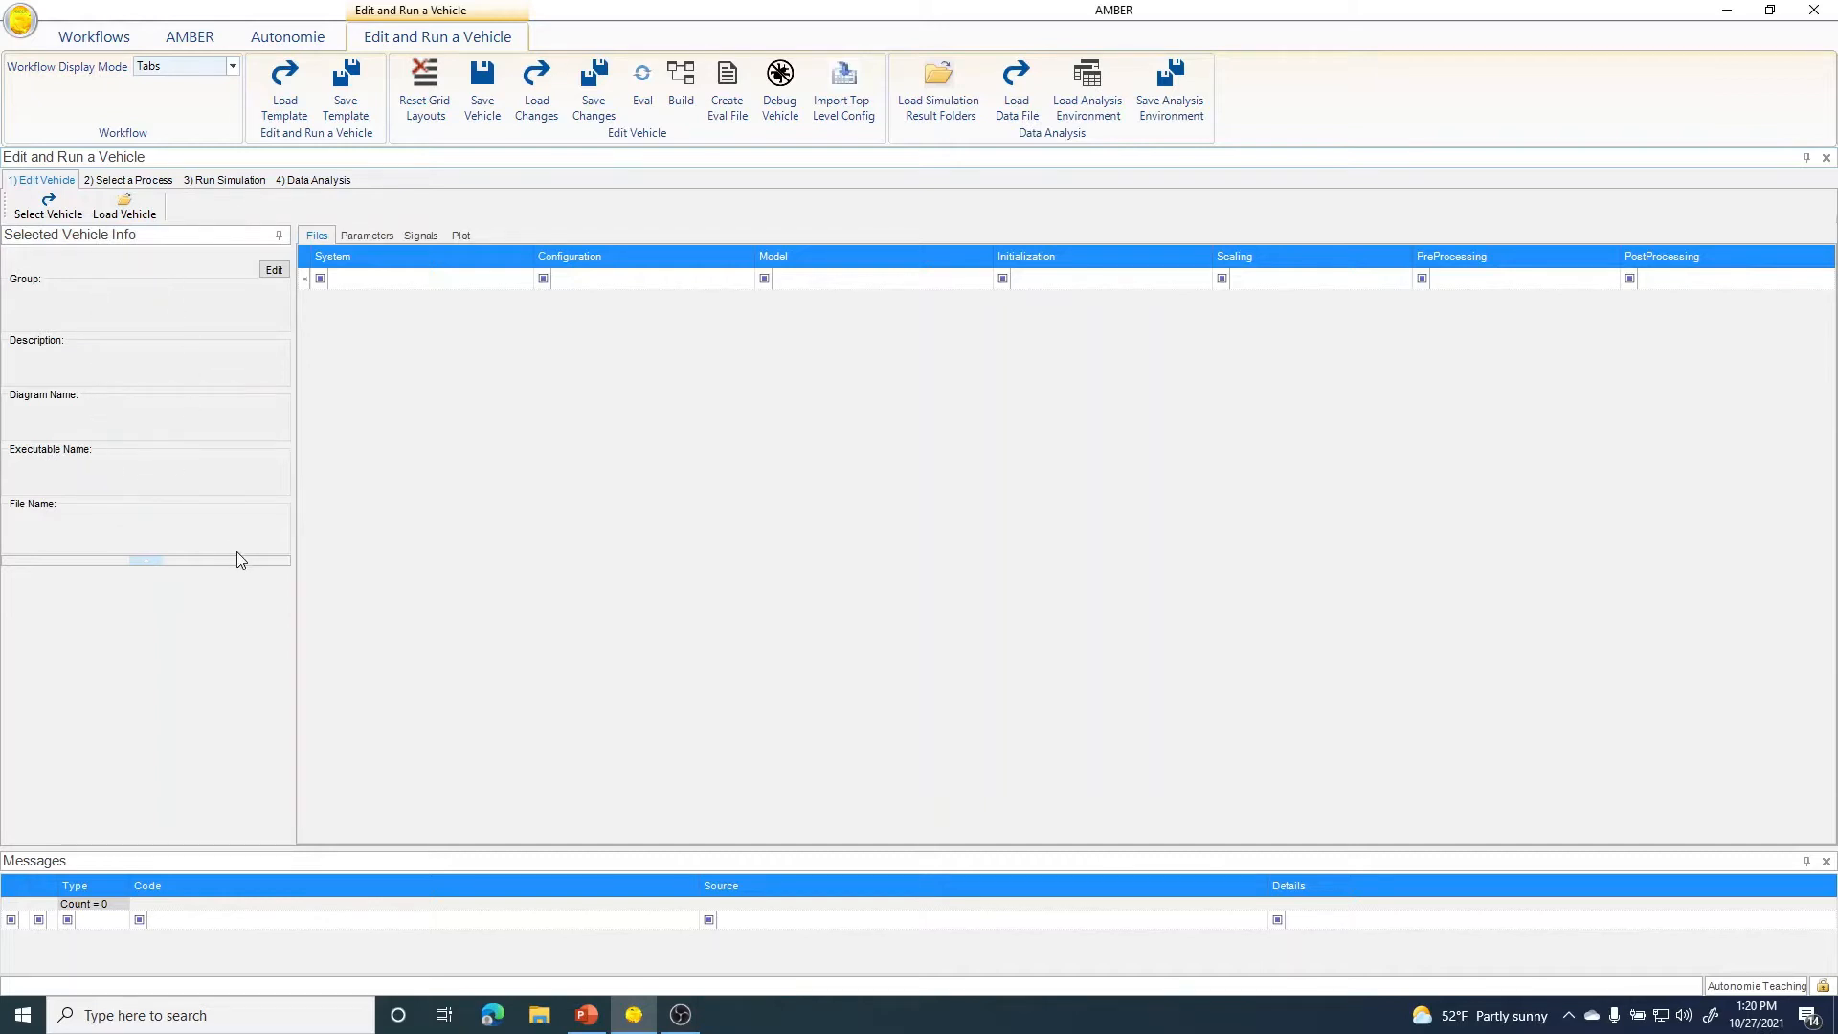
{"action": "left_click_drag", "start_coordinate": [236, 559], "coordinate": [236, 543]}
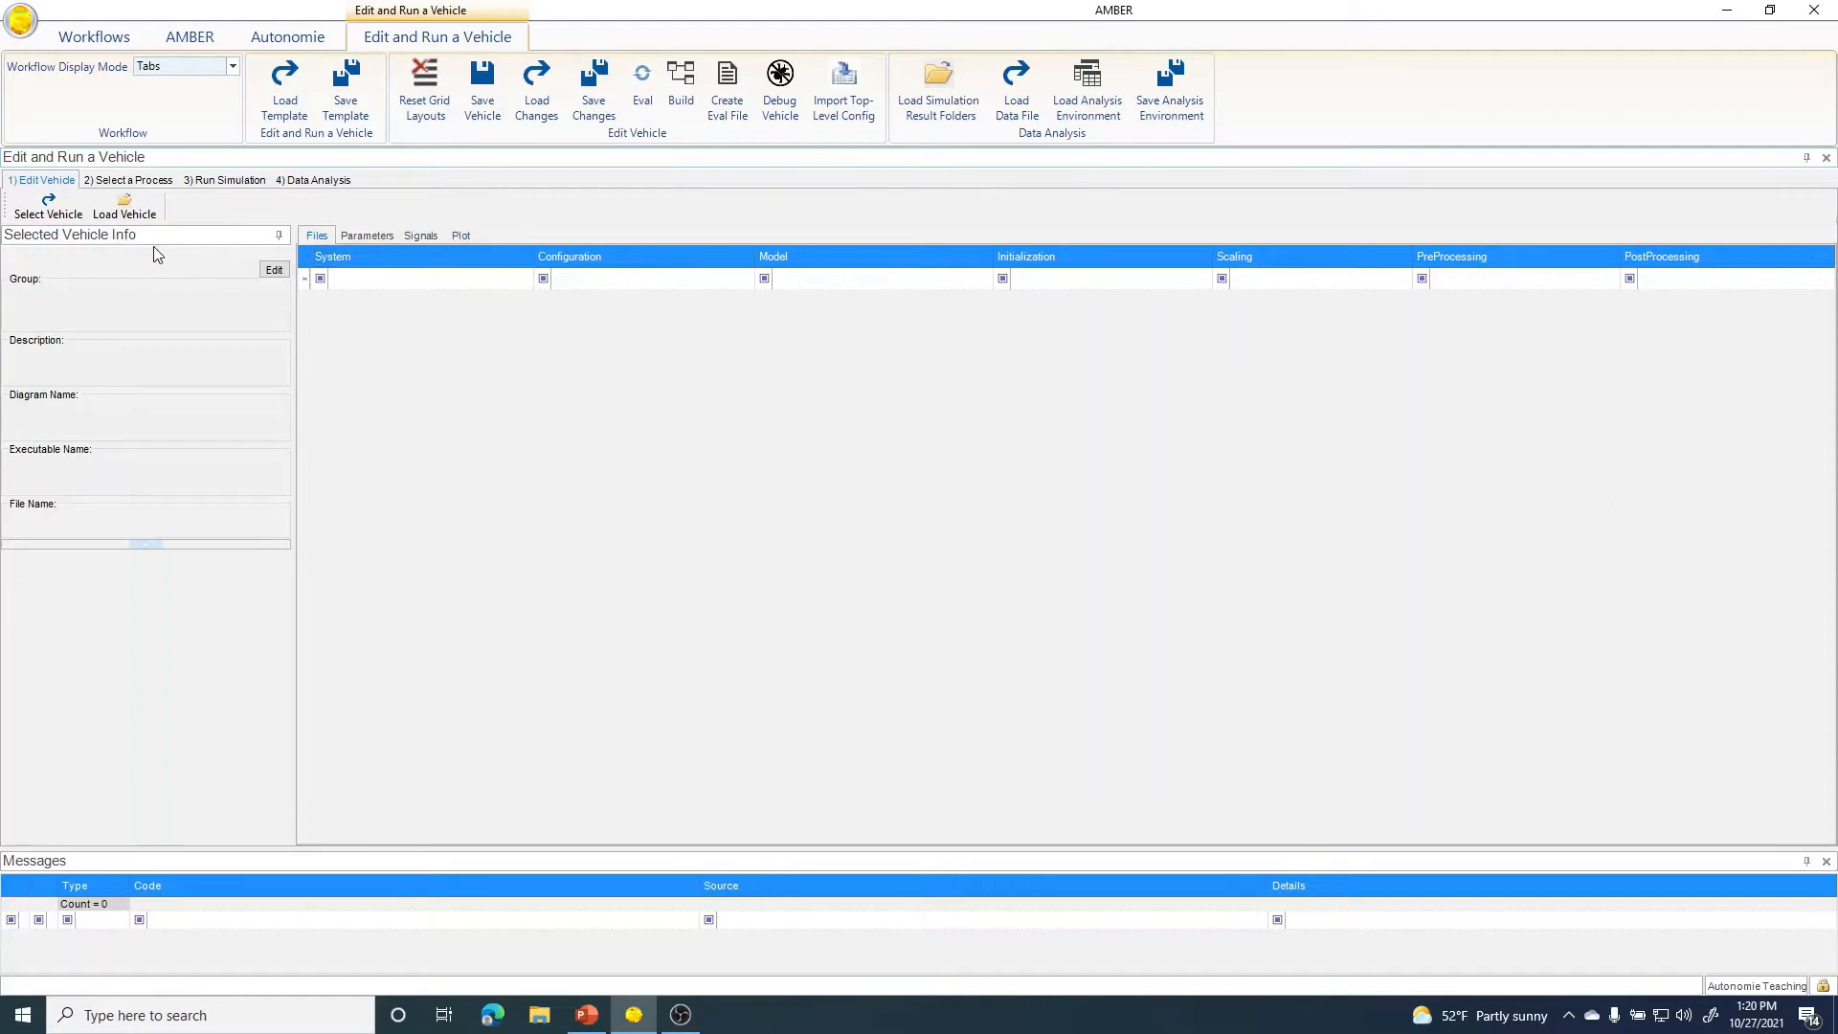
{"action": "left_click", "coordinate": [51, 210]}
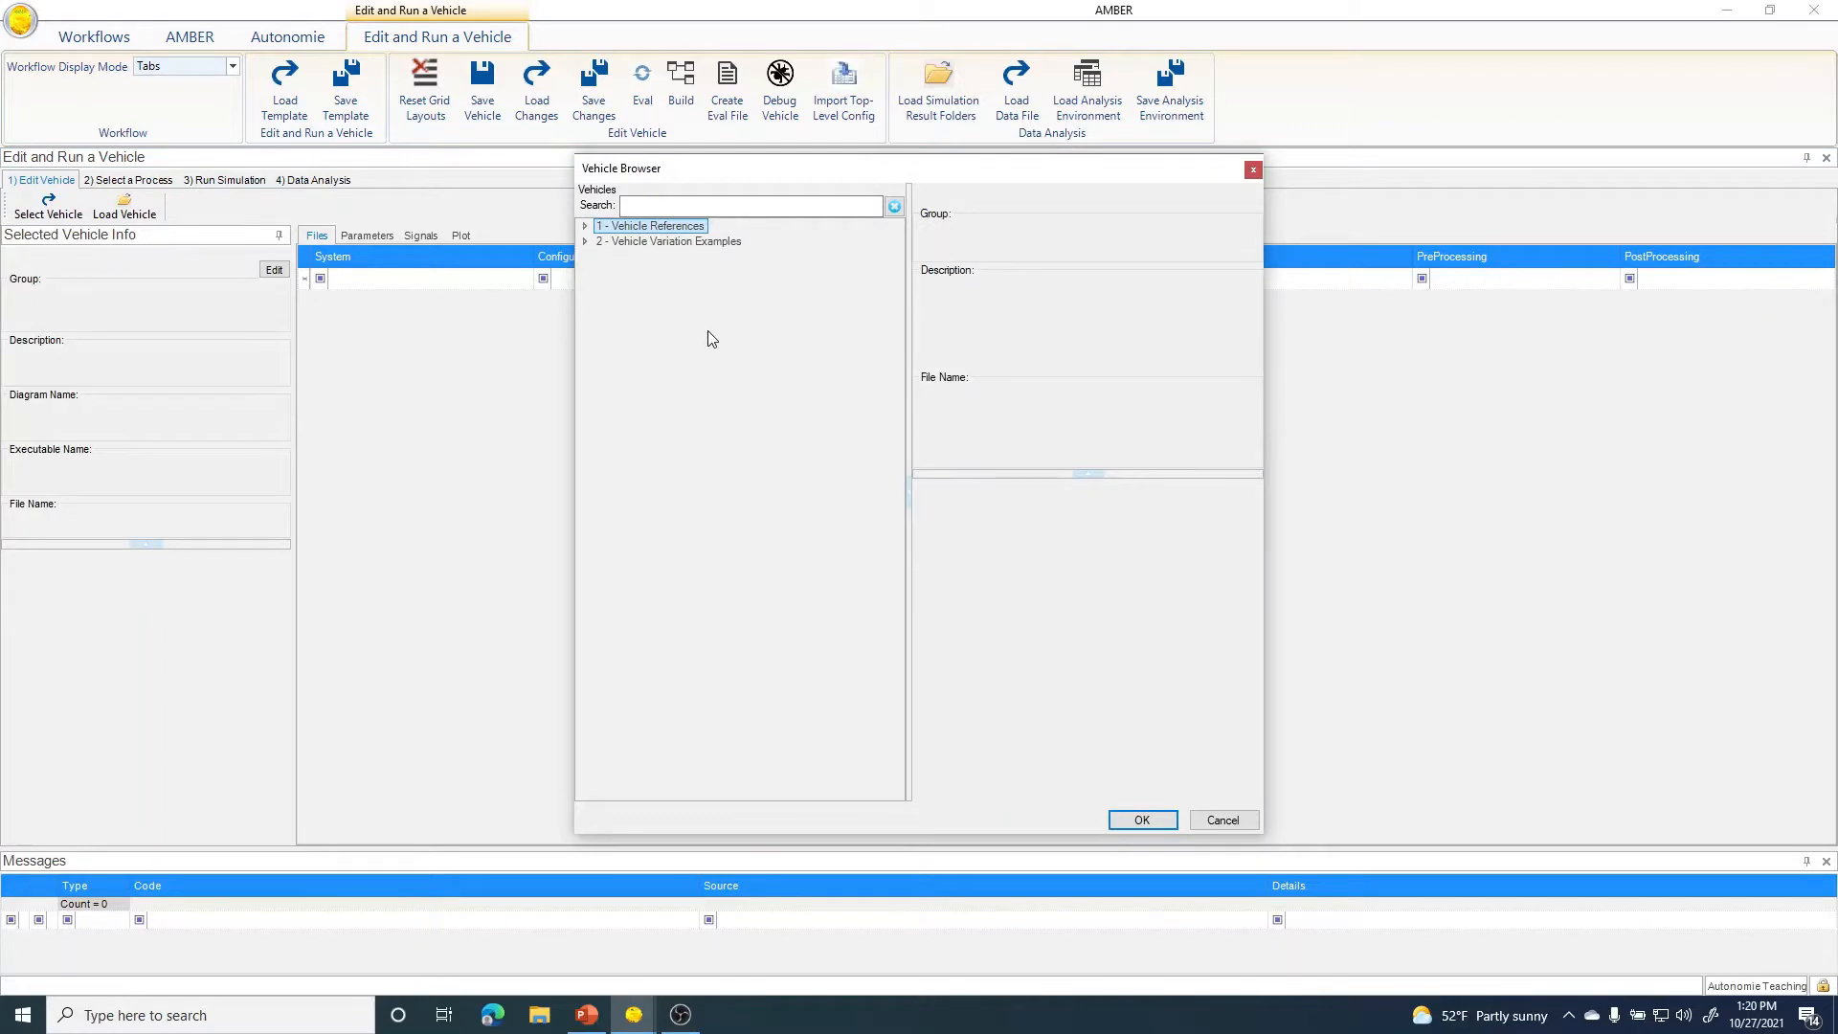
- View the Midsize Gasoline 5 Speed Automatic Trans vehicle under 2 - Vehicle Variation Examples, widening the browser to show its diagram
{"action": "left_click", "coordinate": [585, 243]}
{"action": "left_click", "coordinate": [603, 275]}
{"action": "left_click", "coordinate": [618, 294]}
{"action": "left_click", "coordinate": [636, 312]}
{"action": "left_click", "coordinate": [708, 327]}
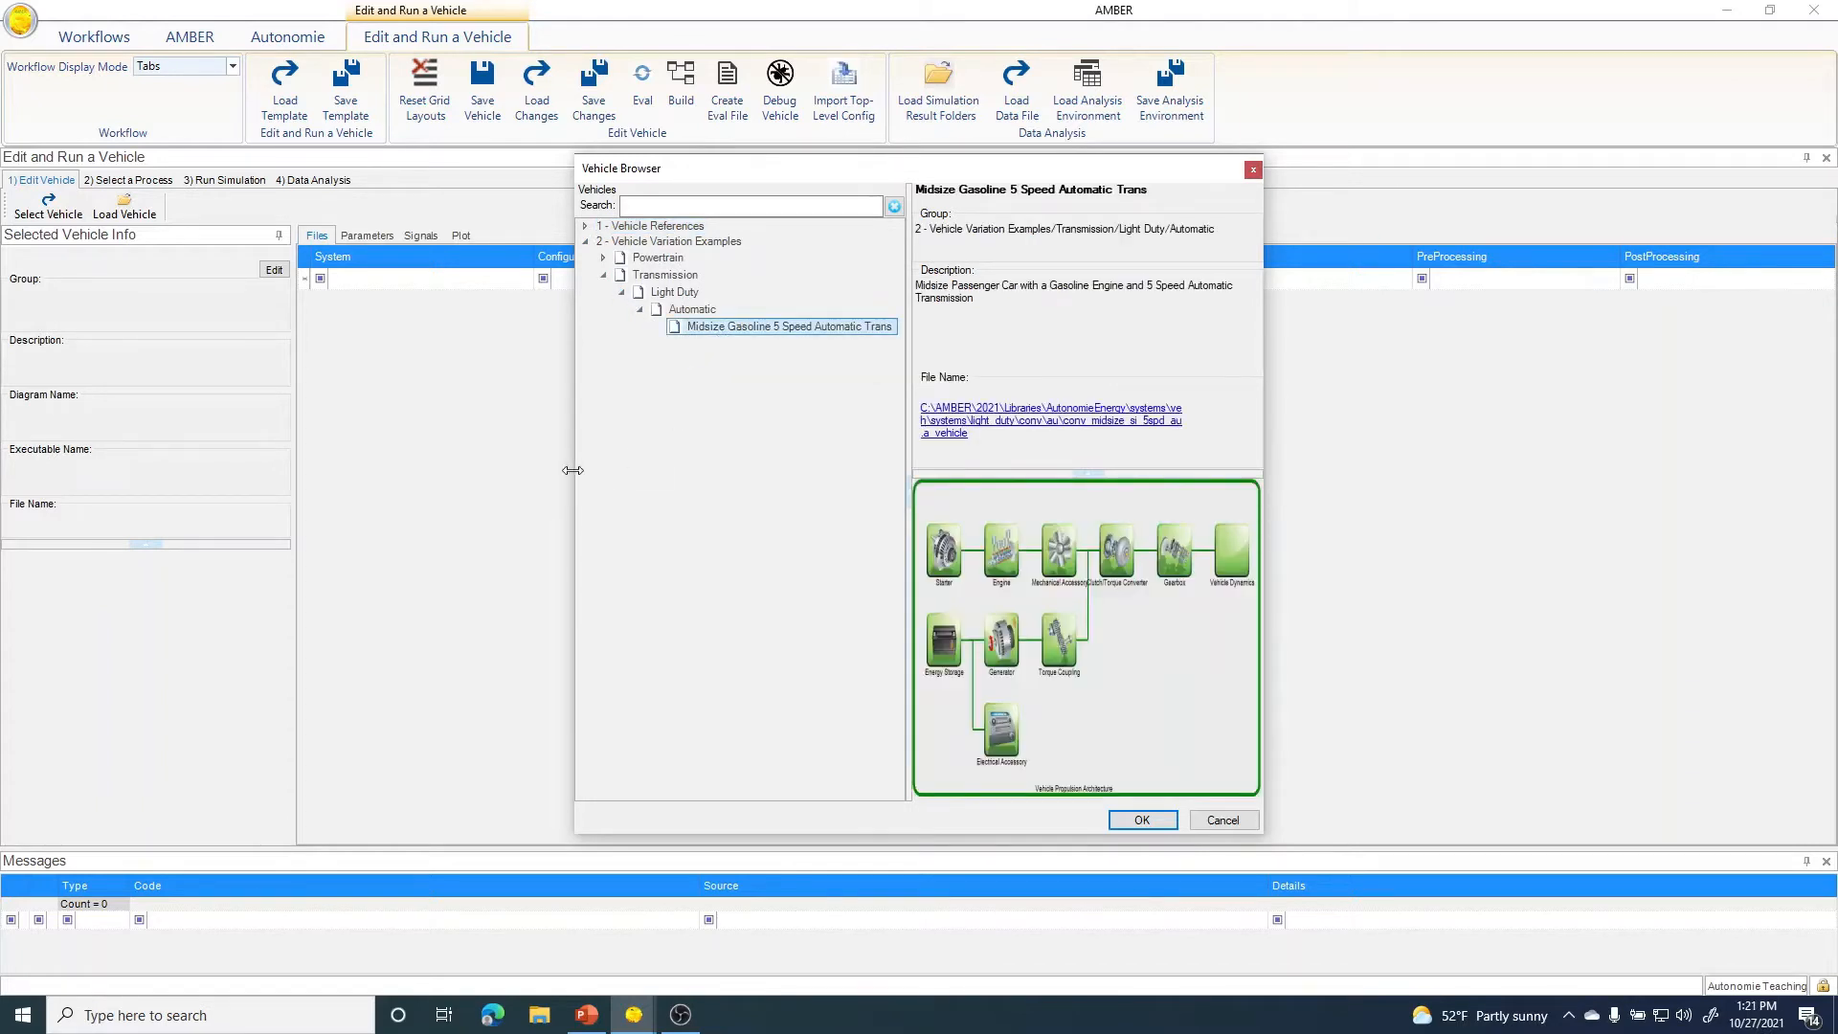
{"action": "left_click_drag", "start_coordinate": [575, 476], "coordinate": [353, 475]}
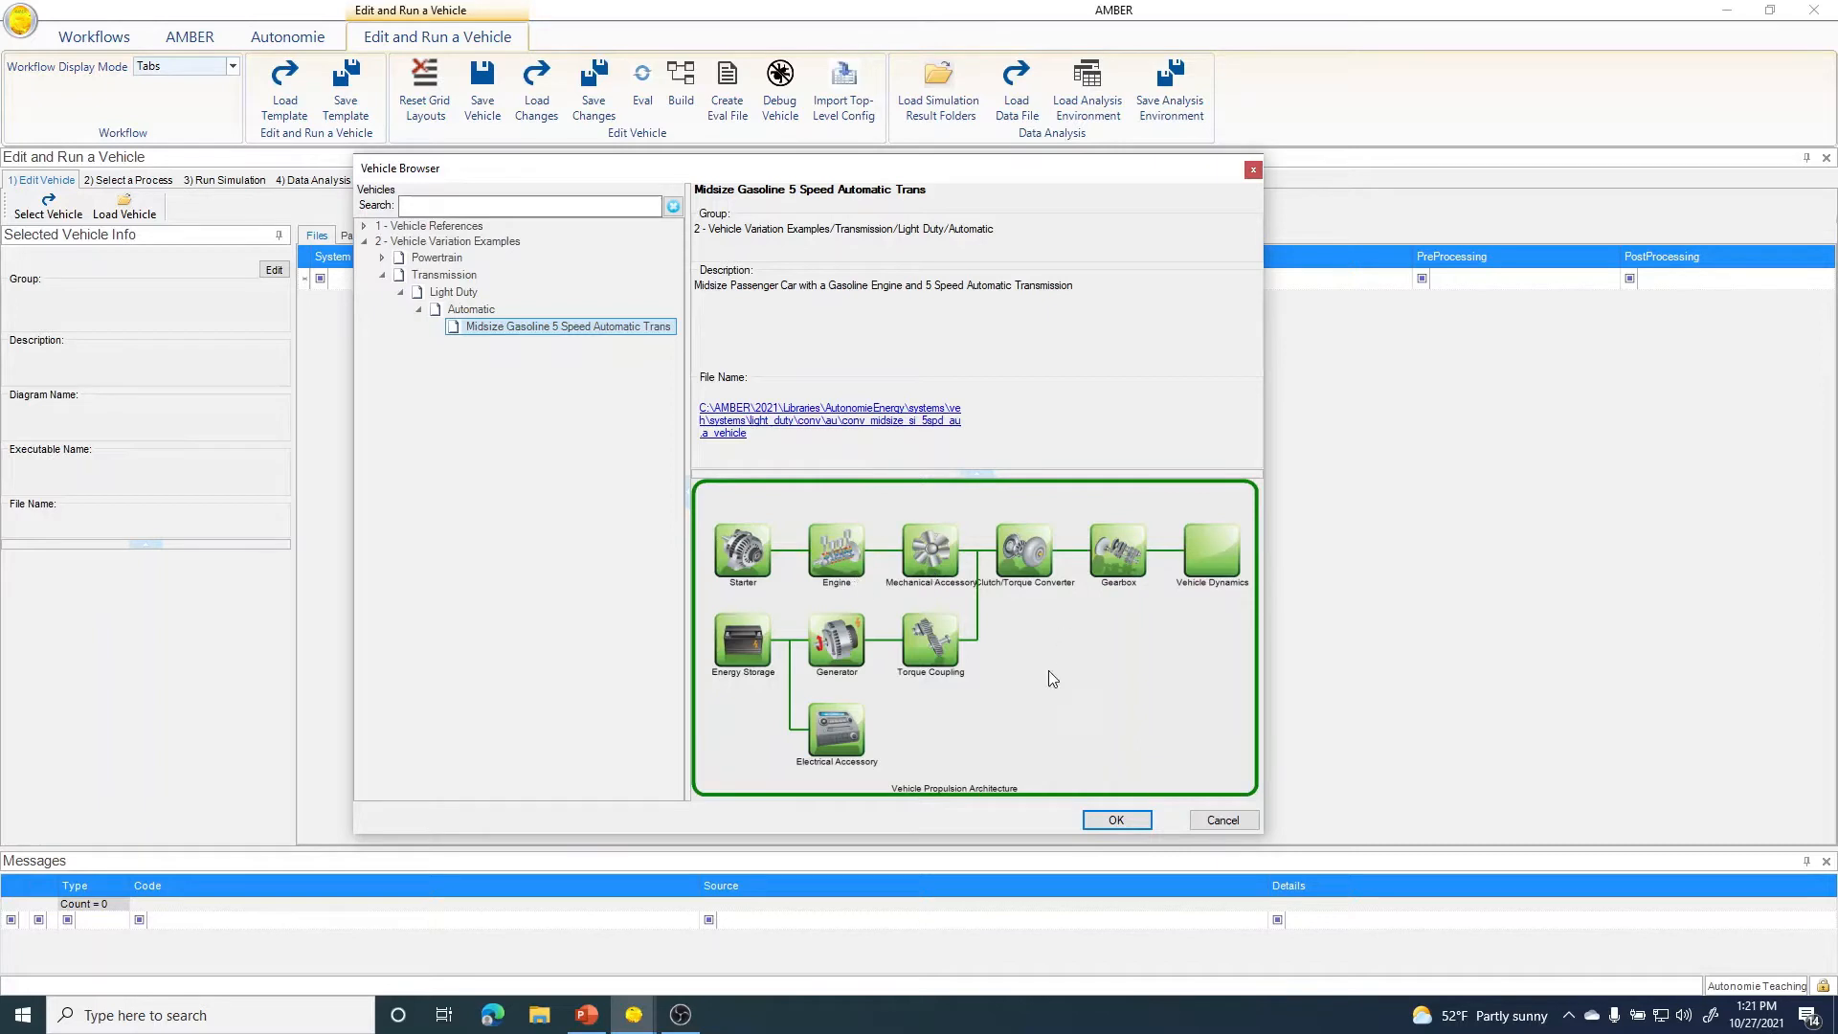
- Expand the Heavy Duty Class 8 vehicle references to view the vehicles in the BEV and Conv groups
{"action": "left_click", "coordinate": [364, 226]}
{"action": "left_click", "coordinate": [380, 243]}
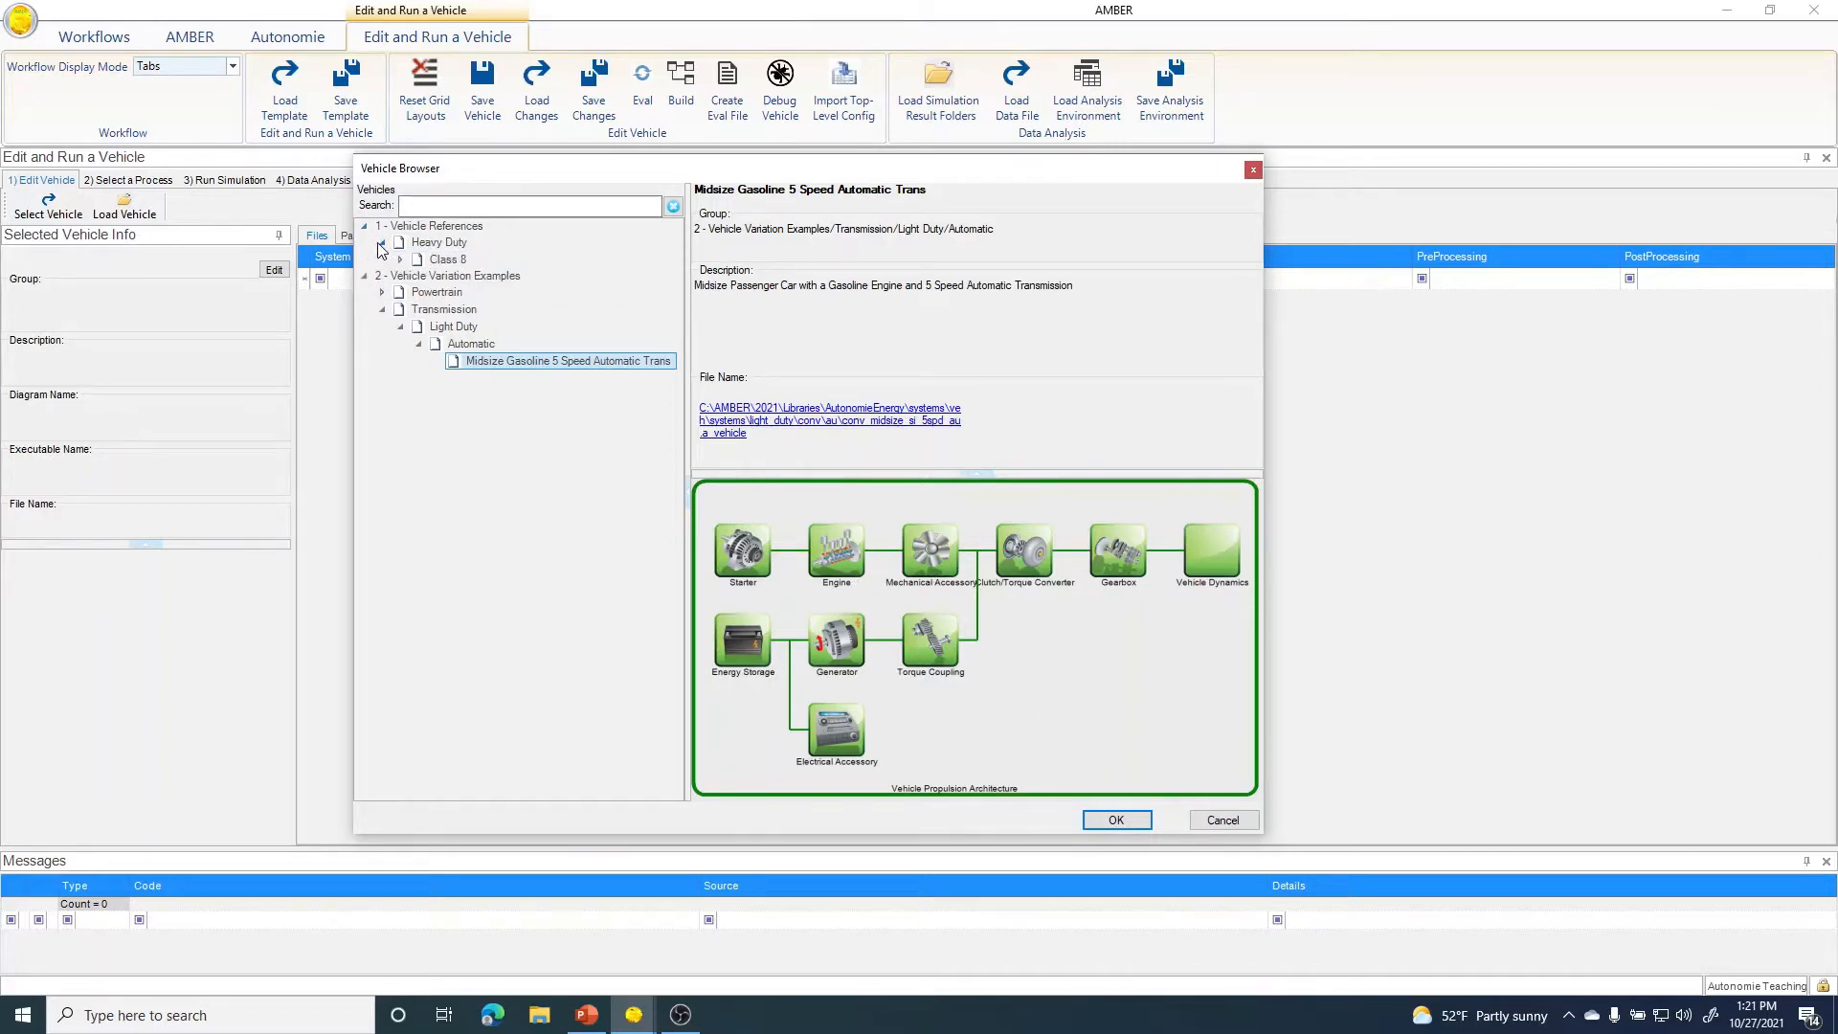
{"action": "left_click", "coordinate": [400, 259]}
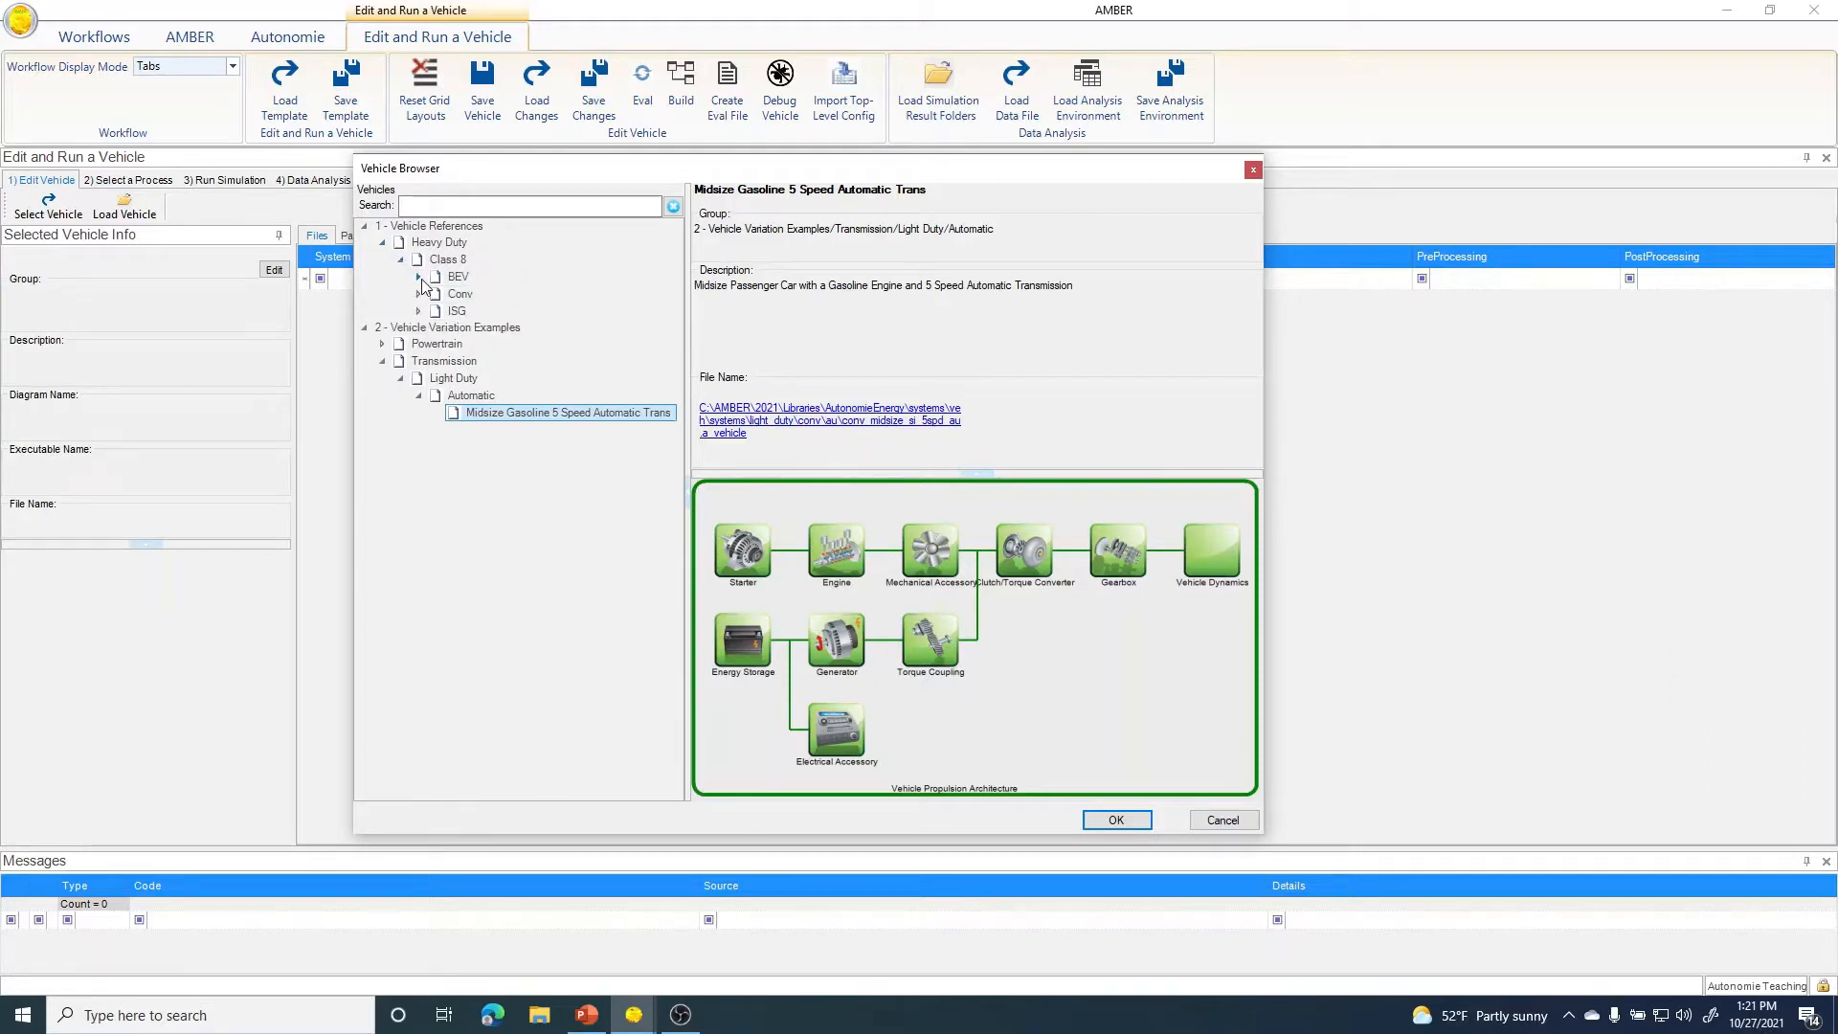
{"action": "left_click", "coordinate": [419, 277]}
{"action": "left_click", "coordinate": [418, 311]}
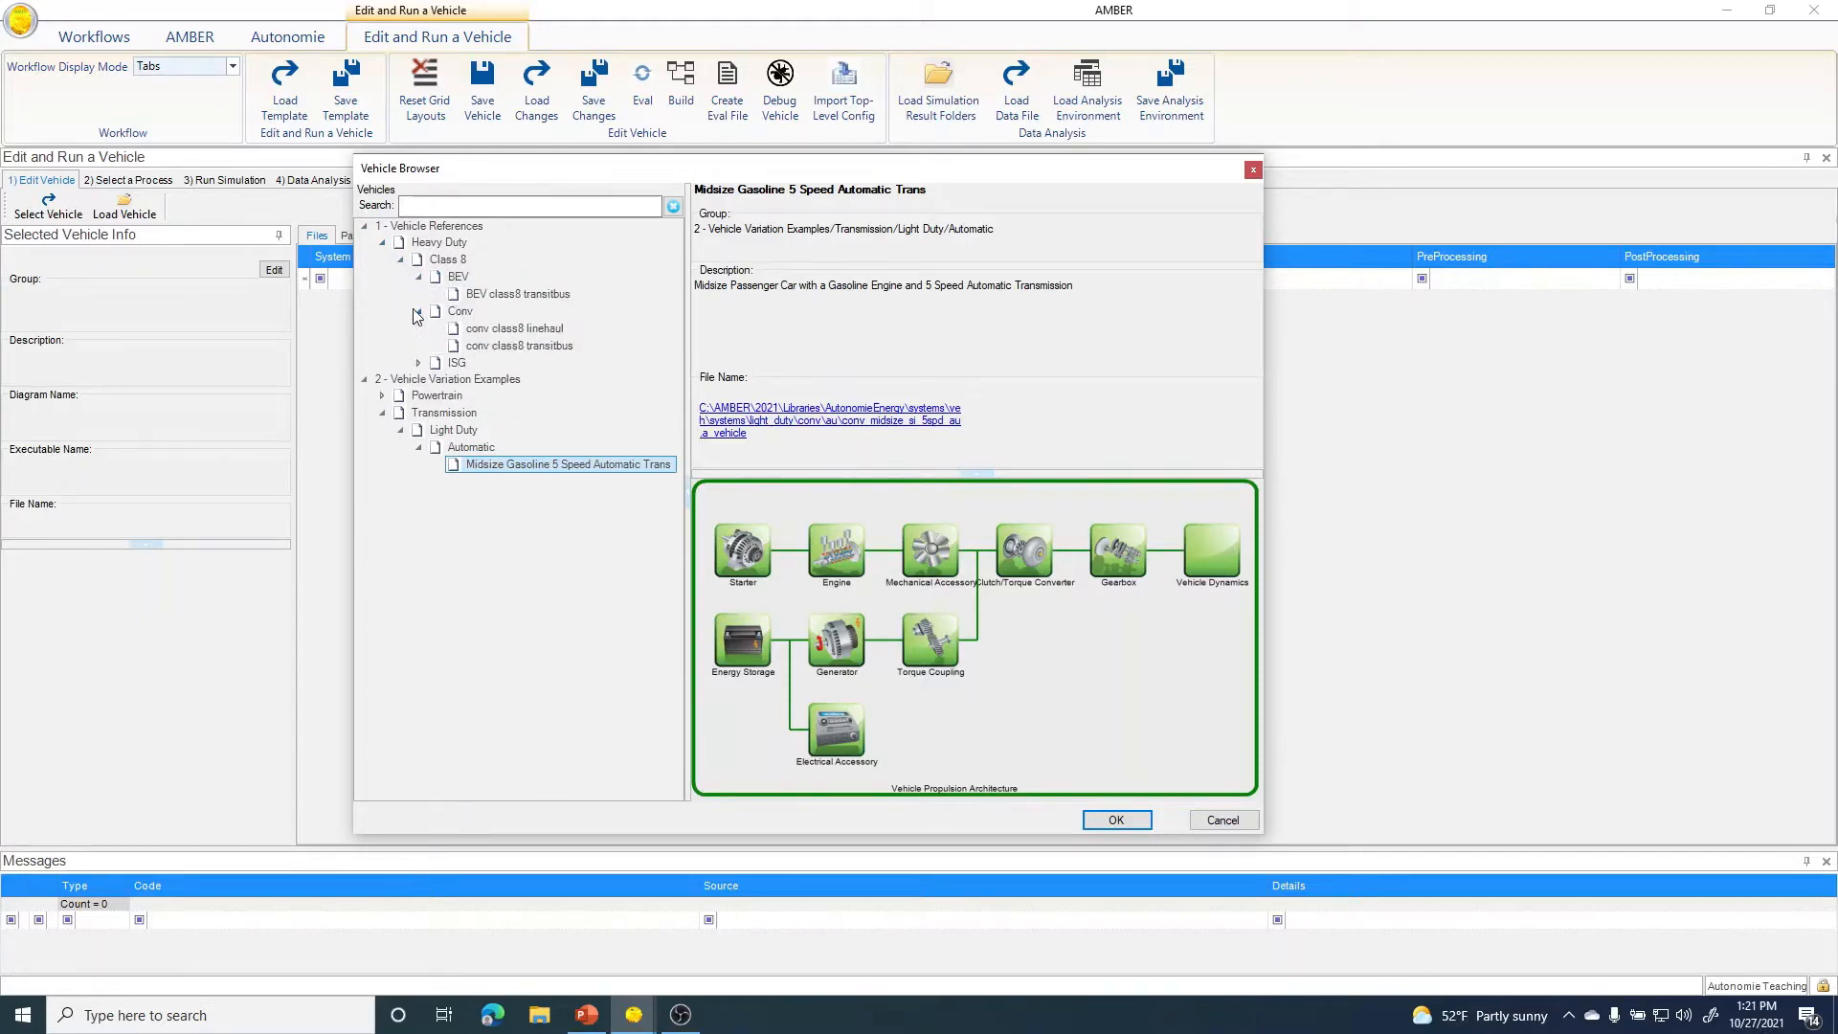
- Search the vehicles for "split" and load the HEV Power Split Midsize Gasoline vehicle
{"action": "left_click", "coordinate": [478, 209]}
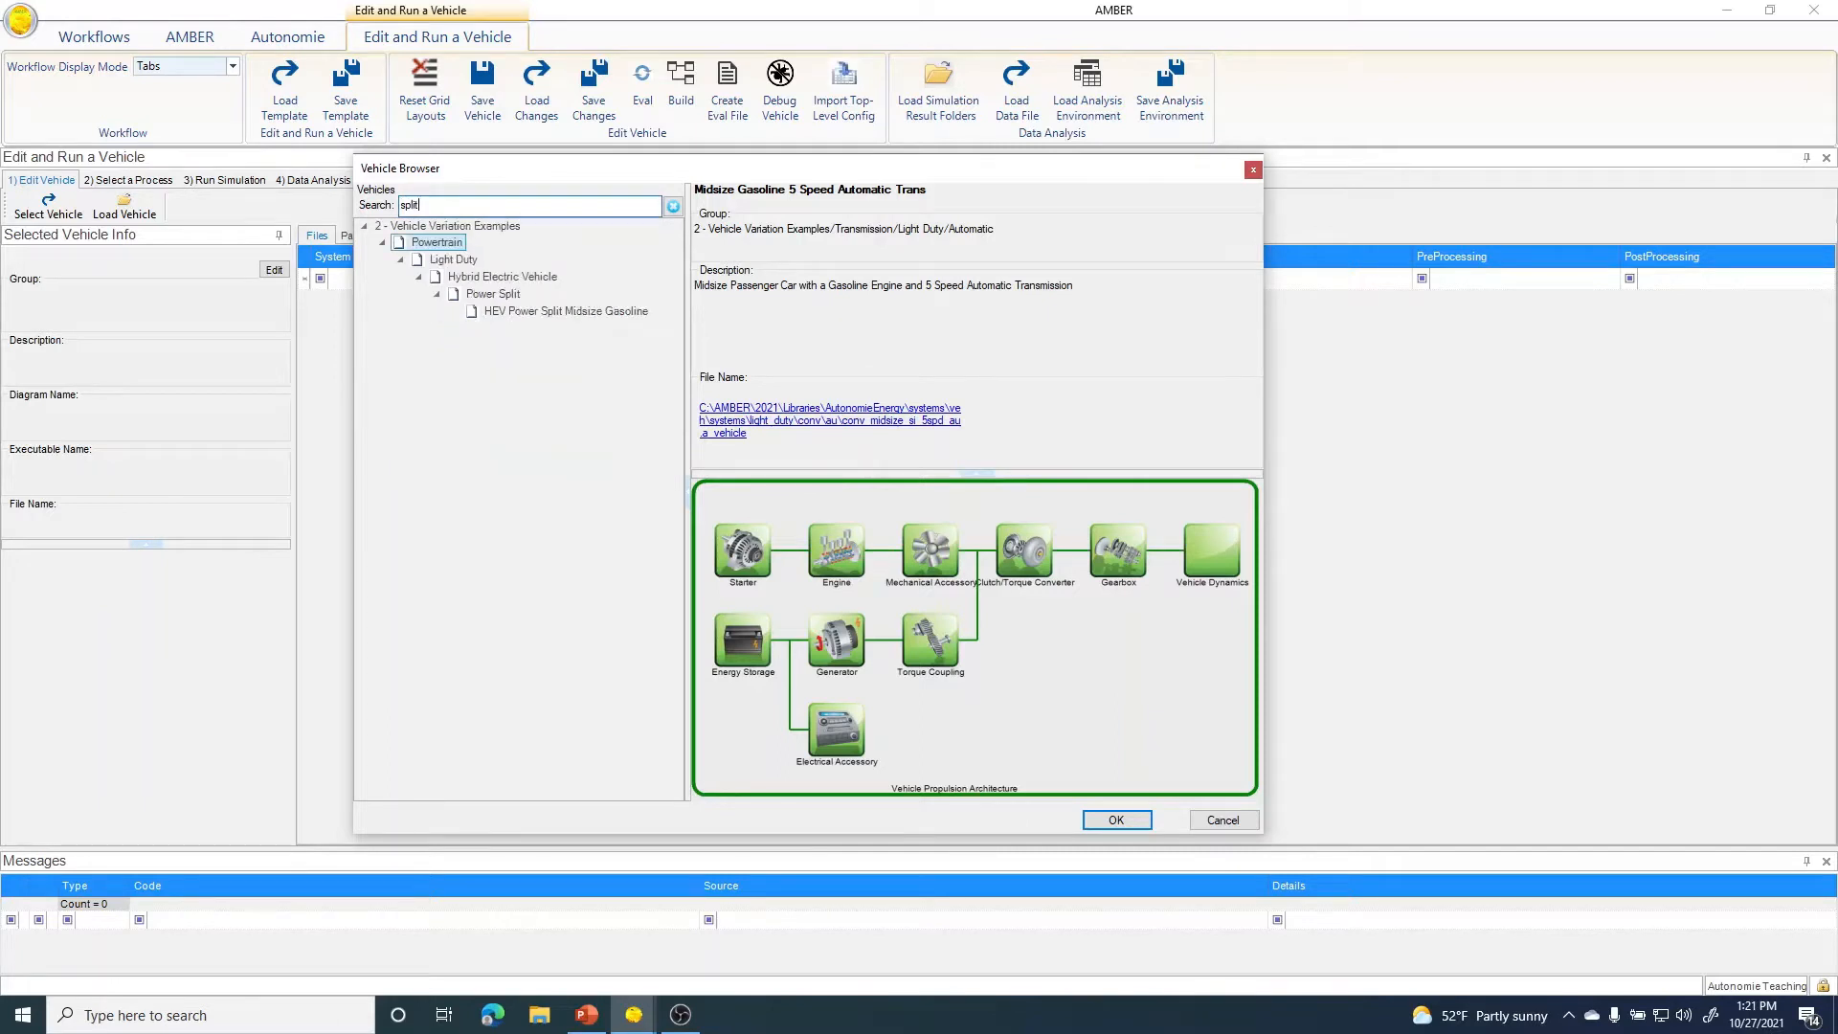
{"action": "left_click", "coordinate": [562, 312]}
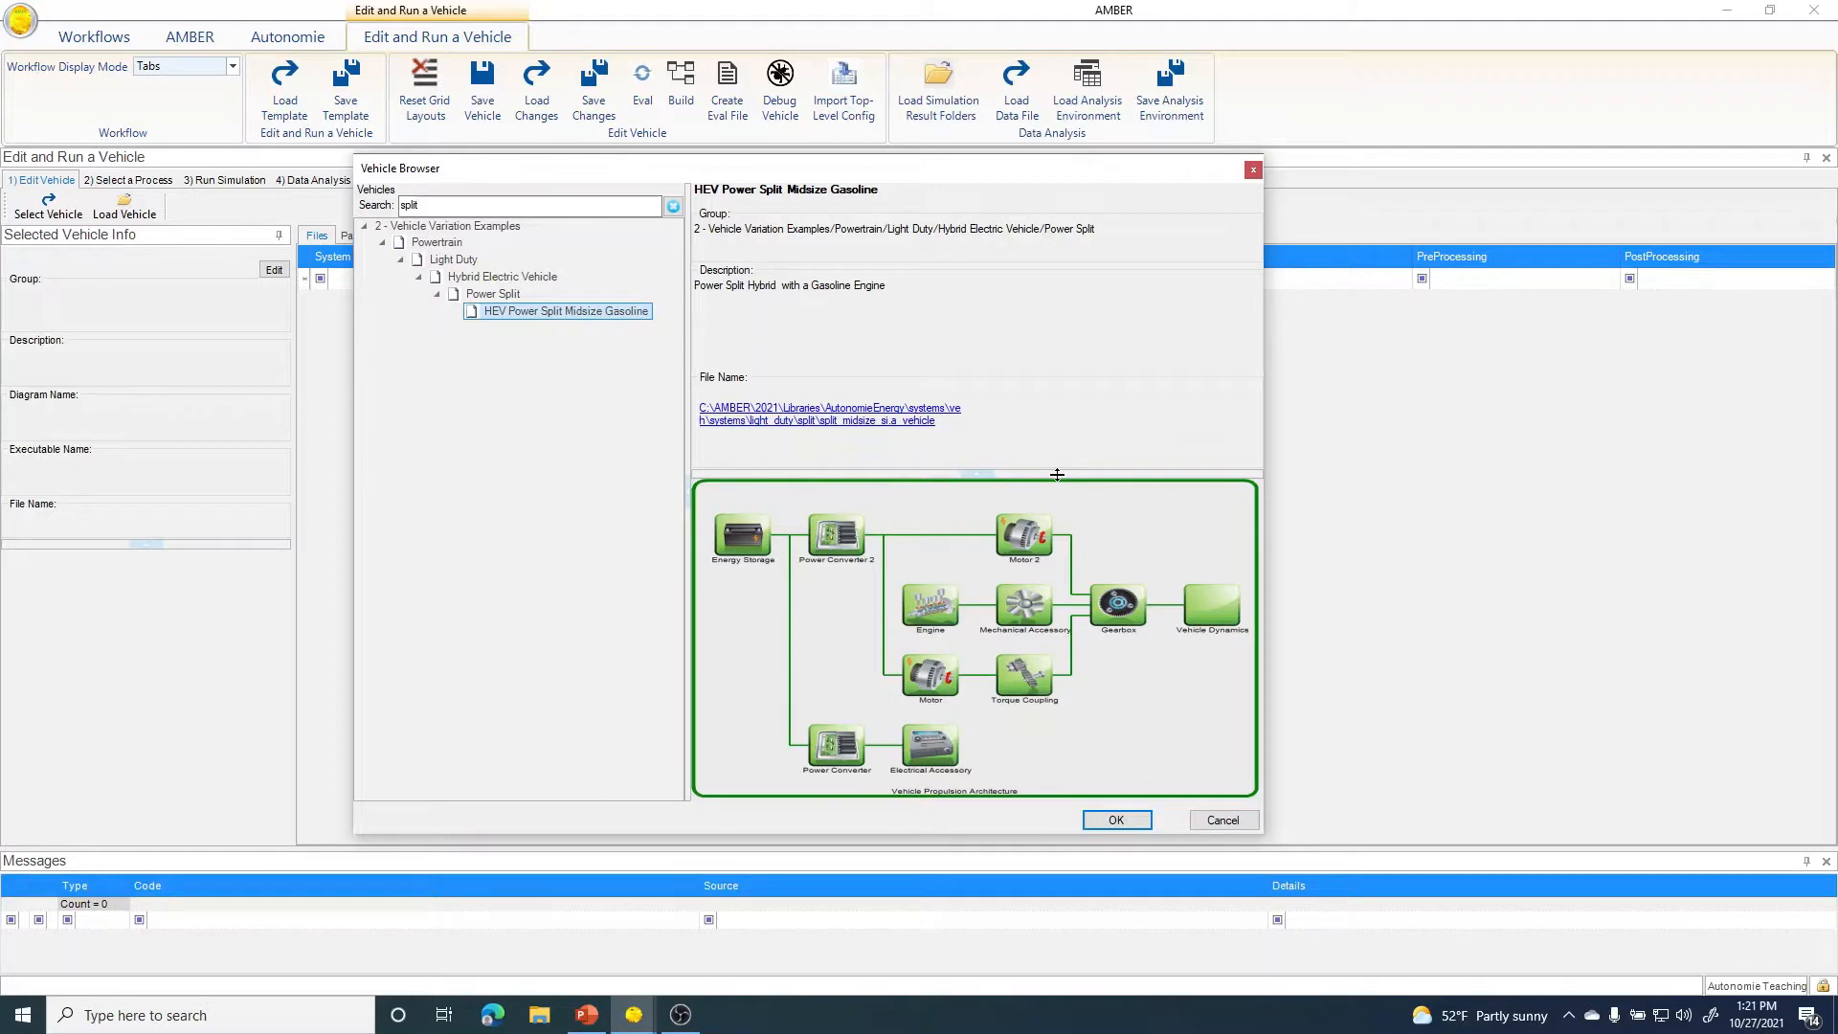
{"action": "left_click_drag", "start_coordinate": [1057, 475], "coordinate": [1057, 461]}
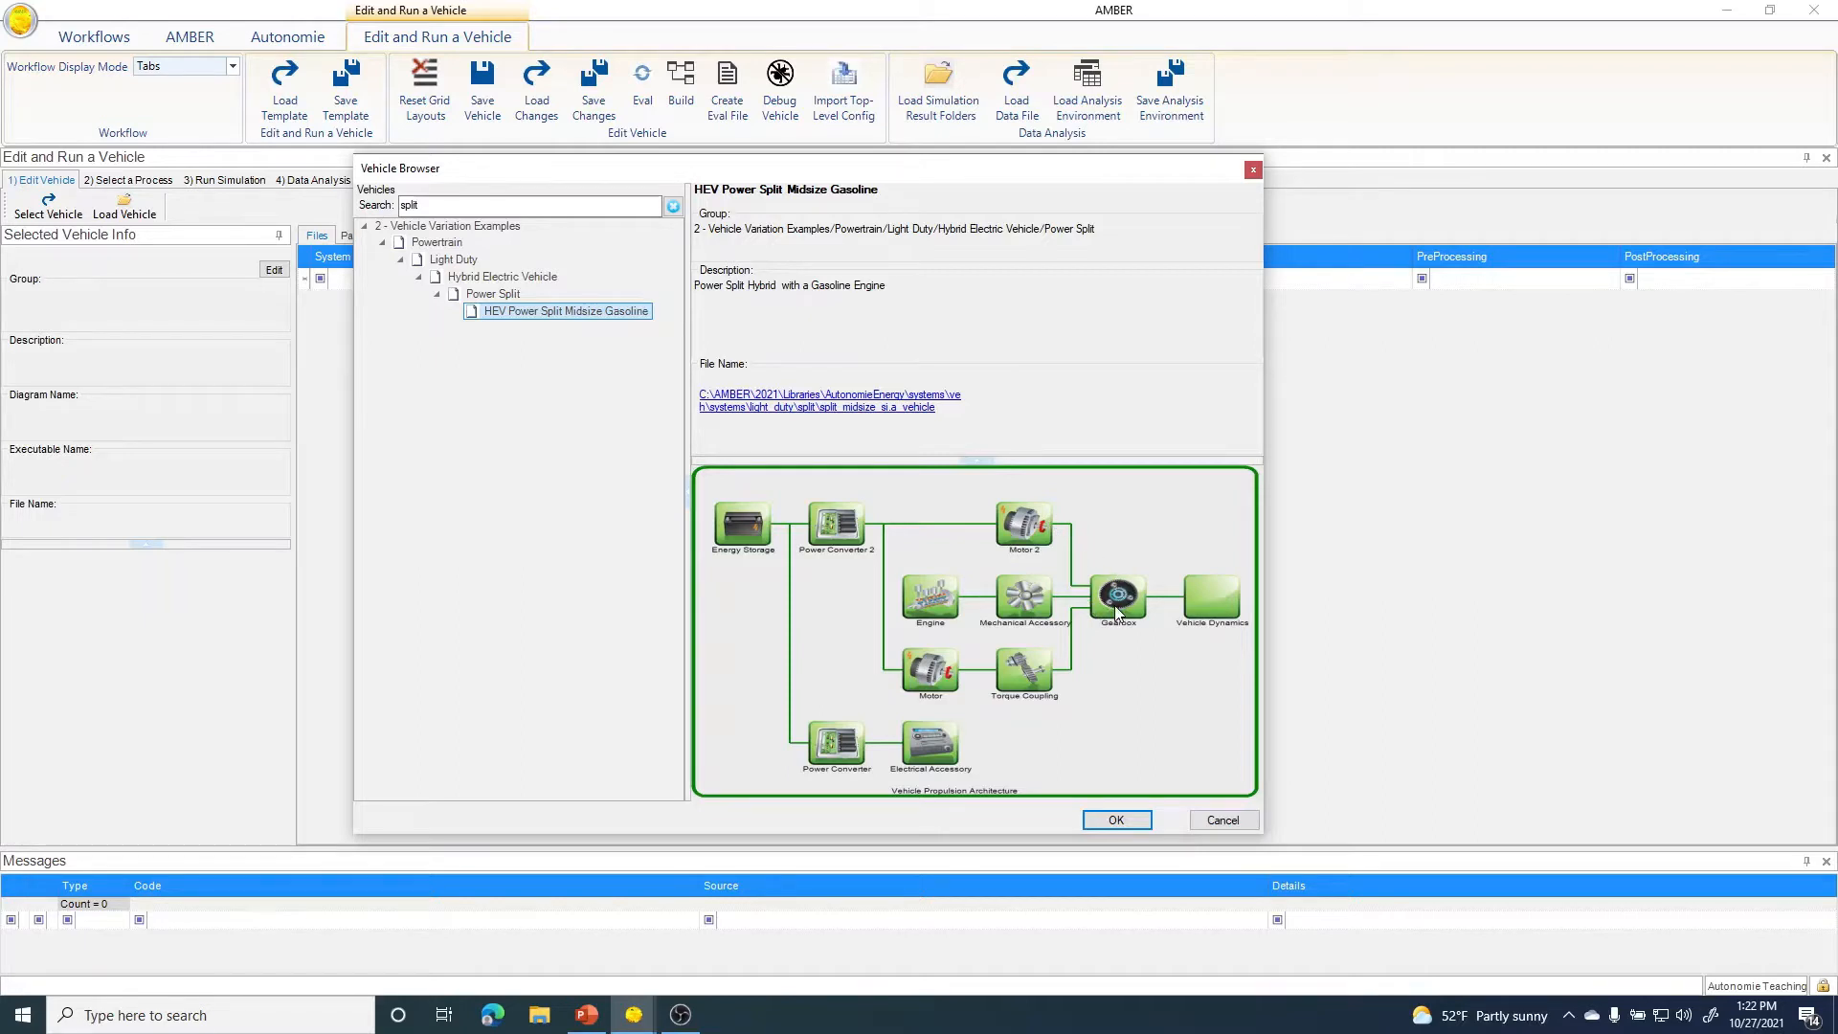
{"action": "left_click", "coordinate": [1115, 820]}
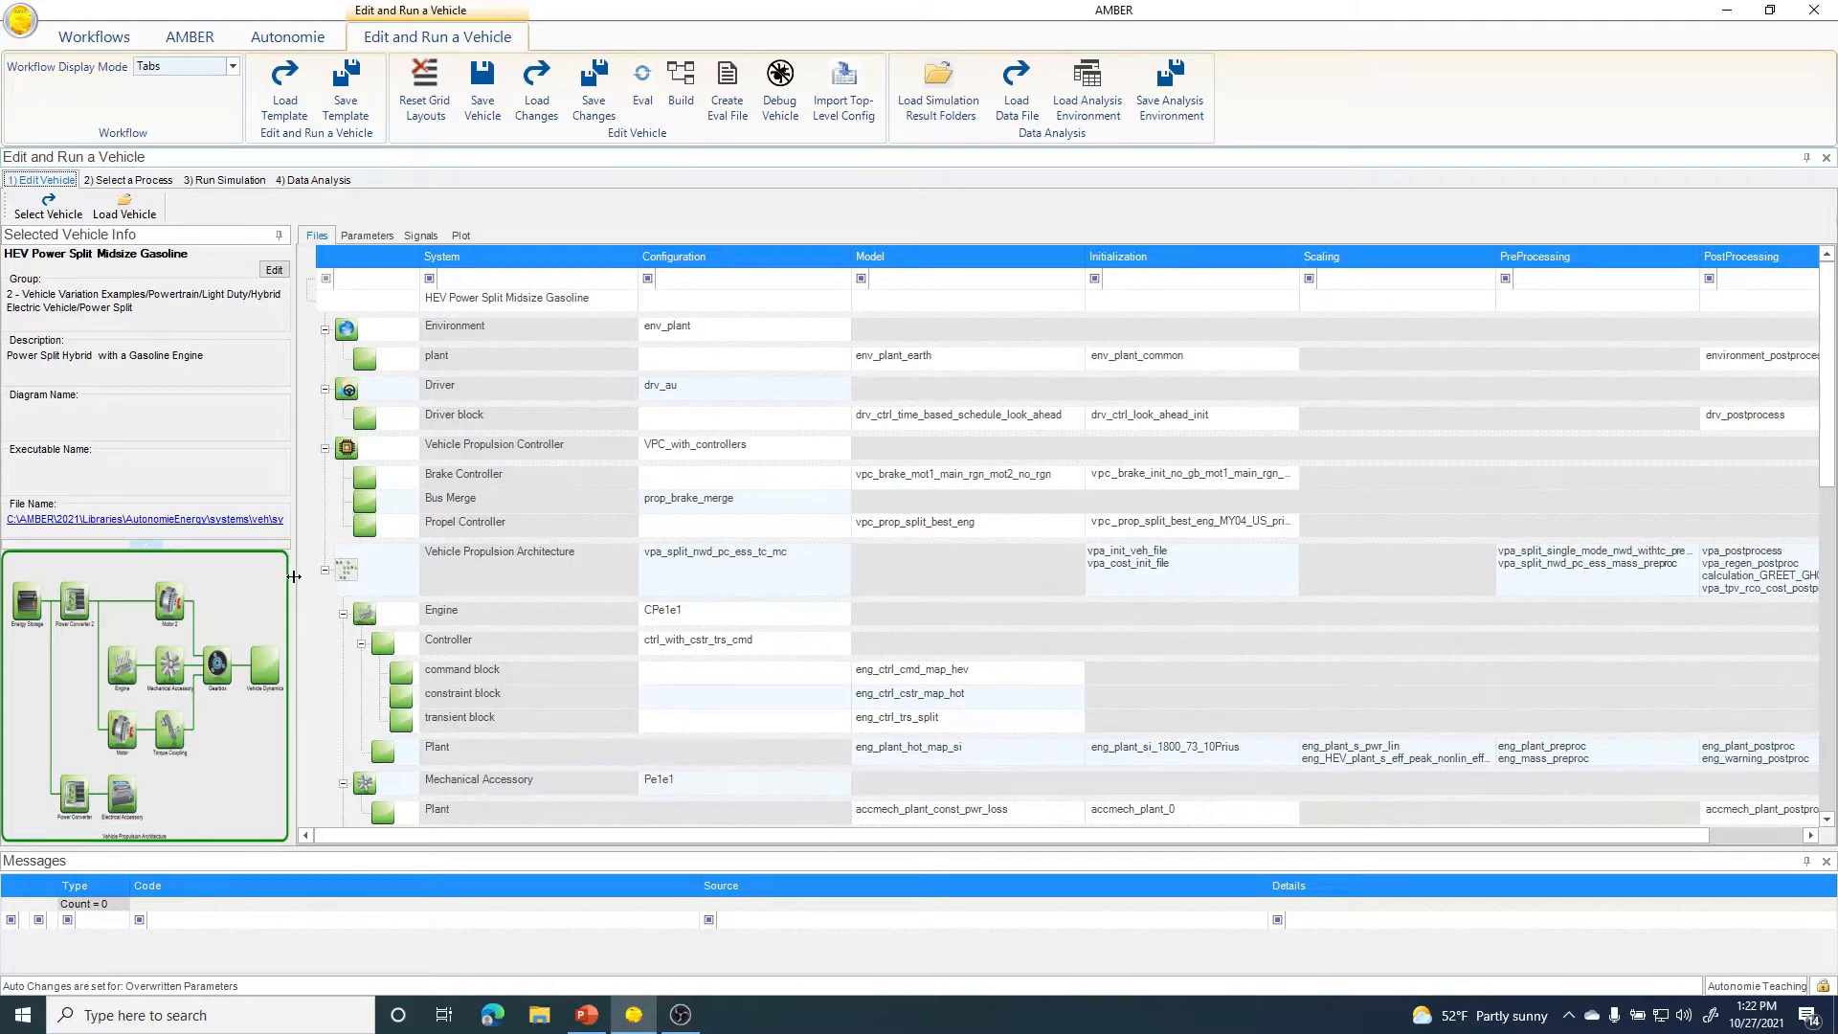
- Widen the vehicle info area and collapse the Environment, Driver and Vehicle Propulsion Controller systems in the file tree
{"action": "left_click_drag", "start_coordinate": [293, 579], "coordinate": [355, 586]}
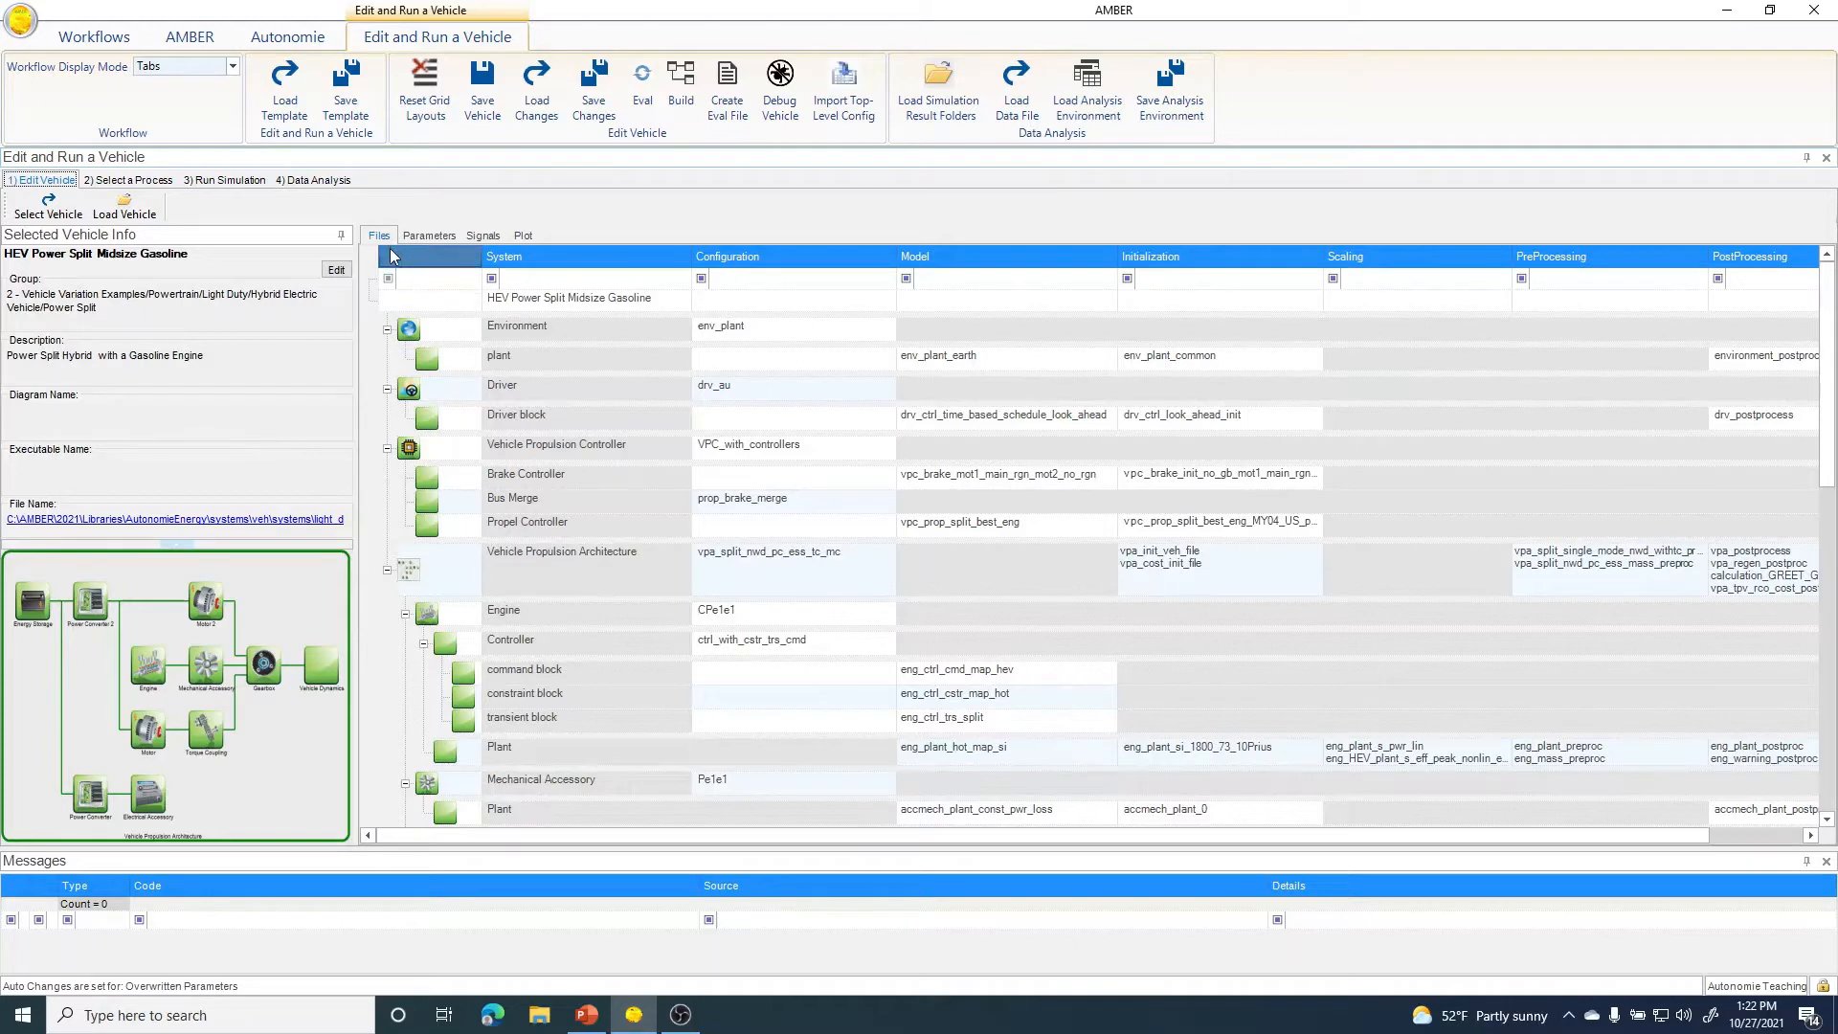
{"action": "left_click", "coordinate": [387, 331]}
{"action": "left_click", "coordinate": [387, 355]}
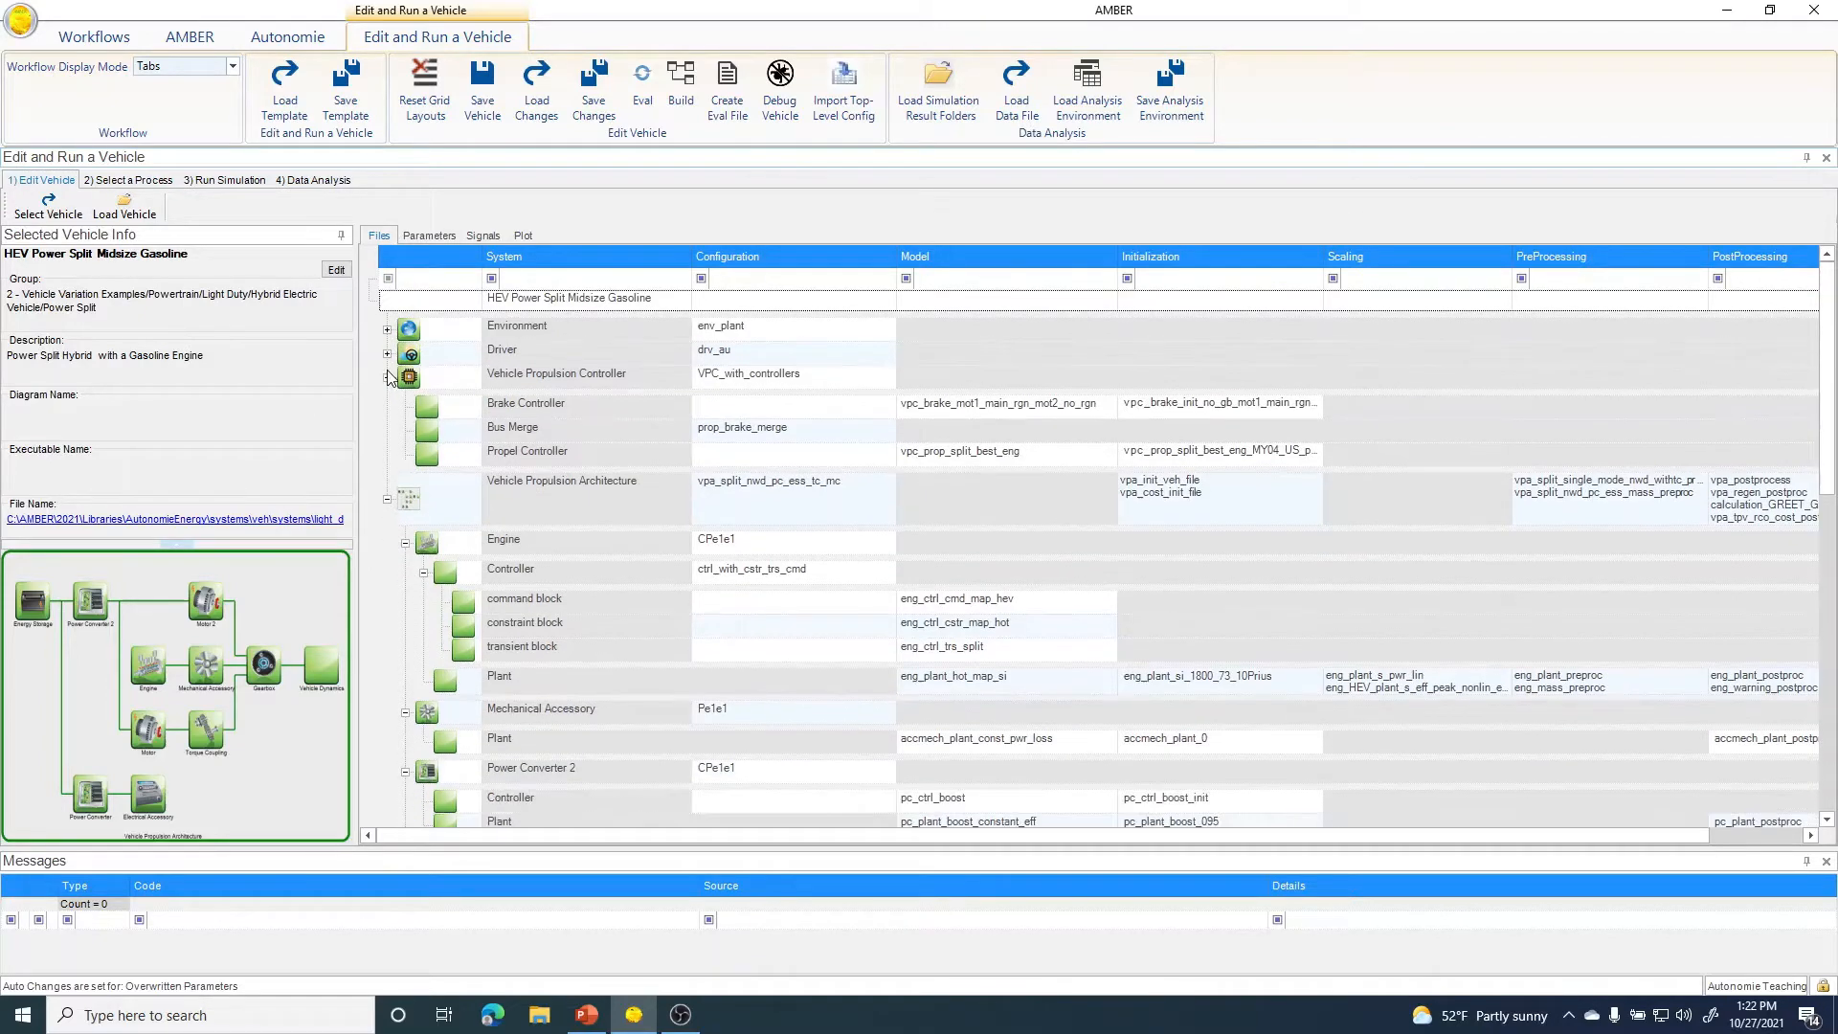
{"action": "left_click", "coordinate": [388, 377]}
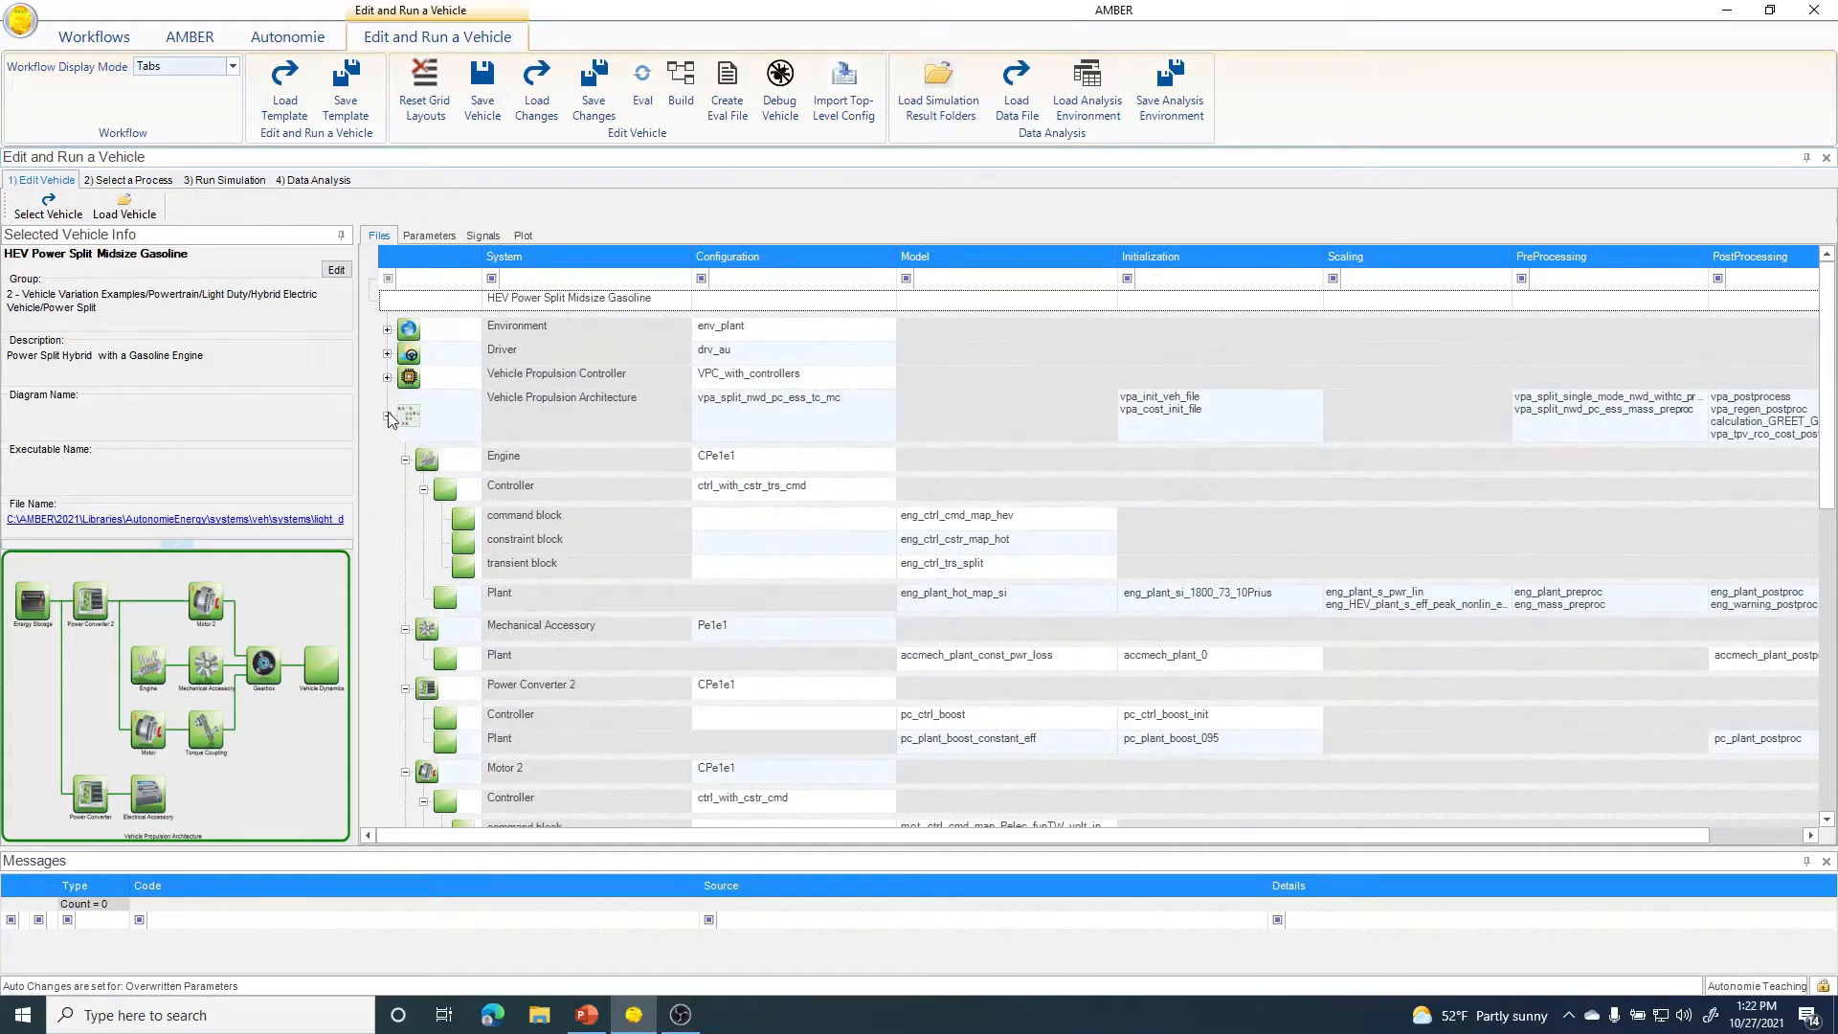
- Collapse every component under Vehicle Propulsion Architecture, from Engine through Electrical Accessory
{"action": "left_click", "coordinate": [405, 463]}
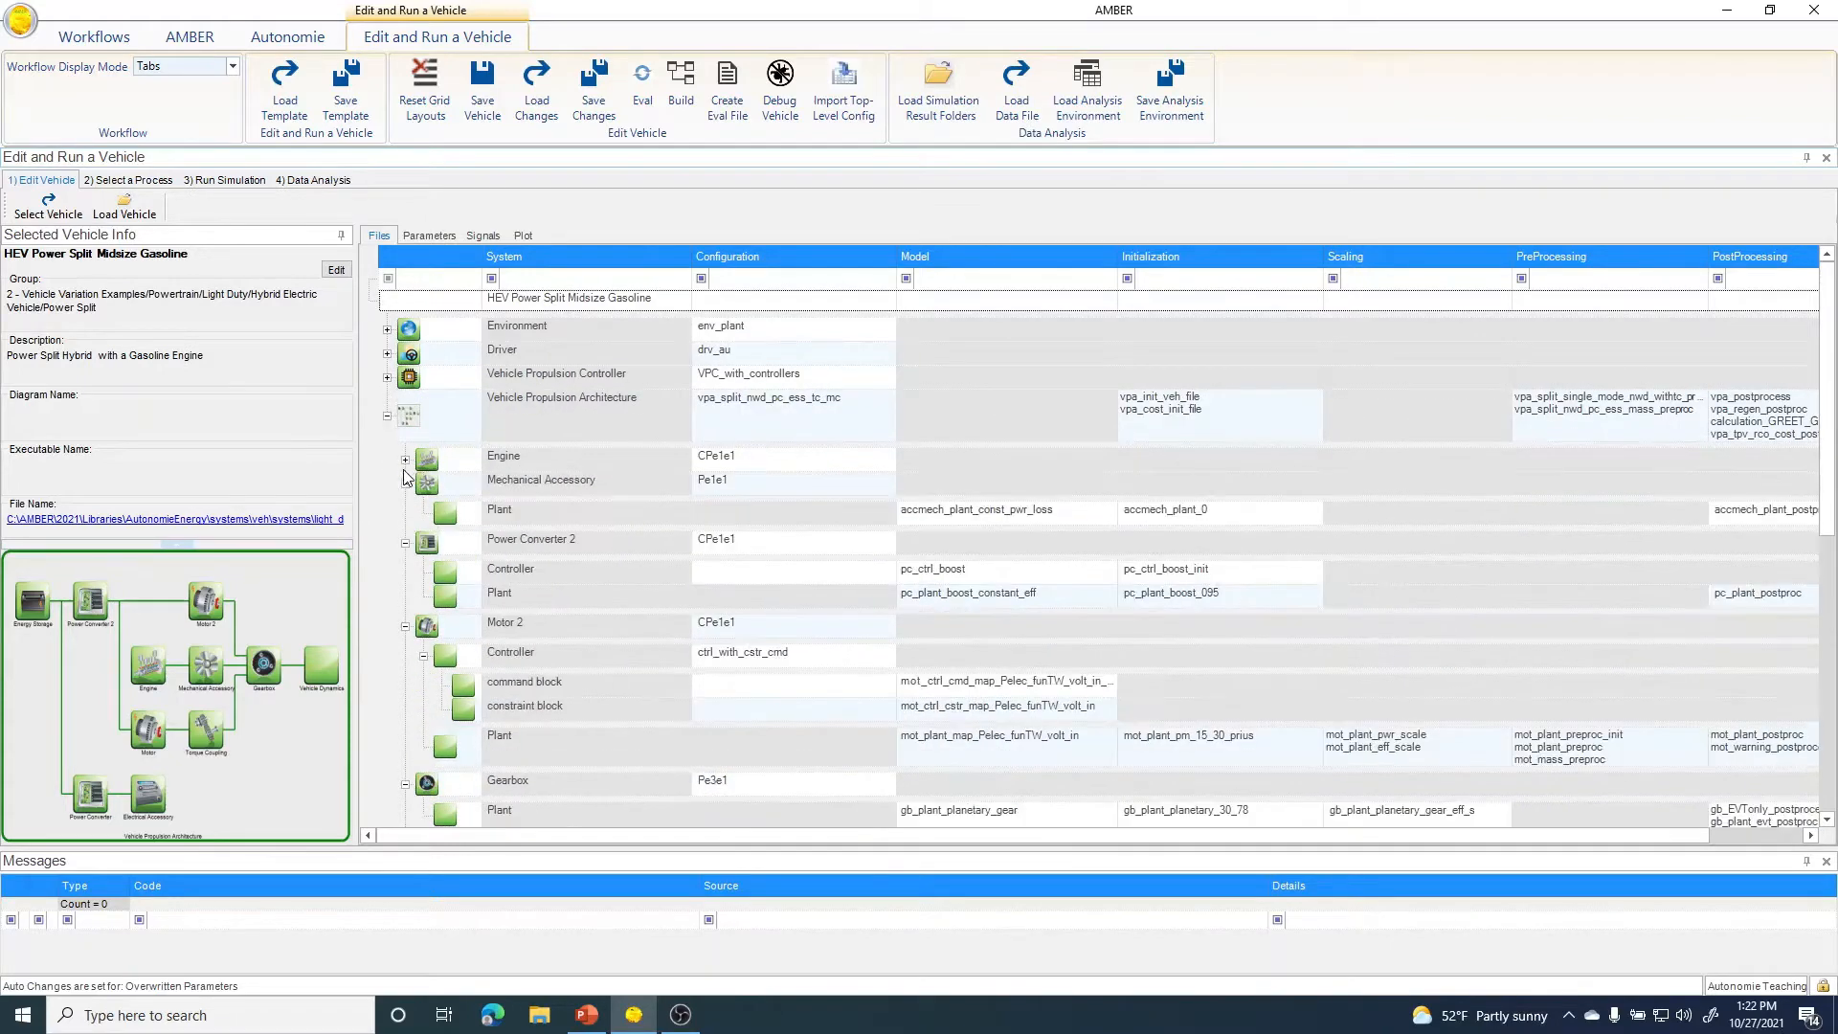
{"action": "left_click", "coordinate": [405, 486]}
{"action": "left_click", "coordinate": [404, 508]}
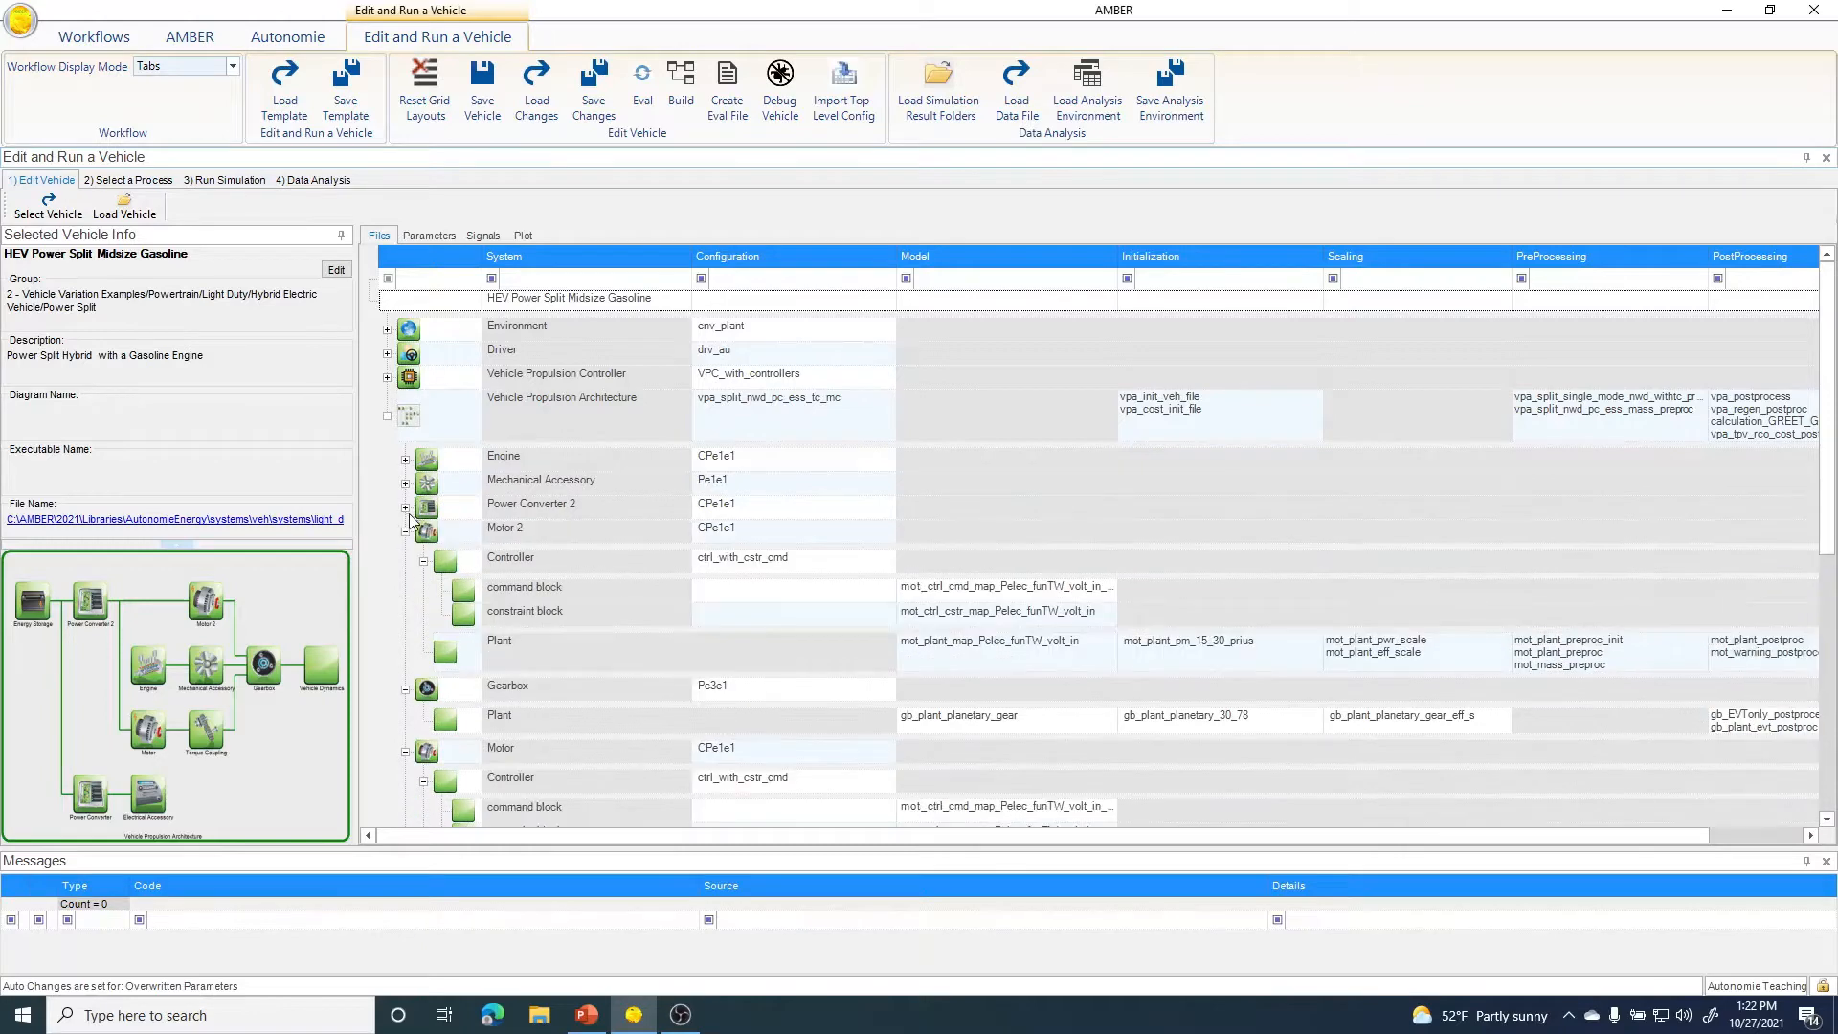
{"action": "left_click", "coordinate": [405, 532]}
{"action": "left_click", "coordinate": [405, 557]}
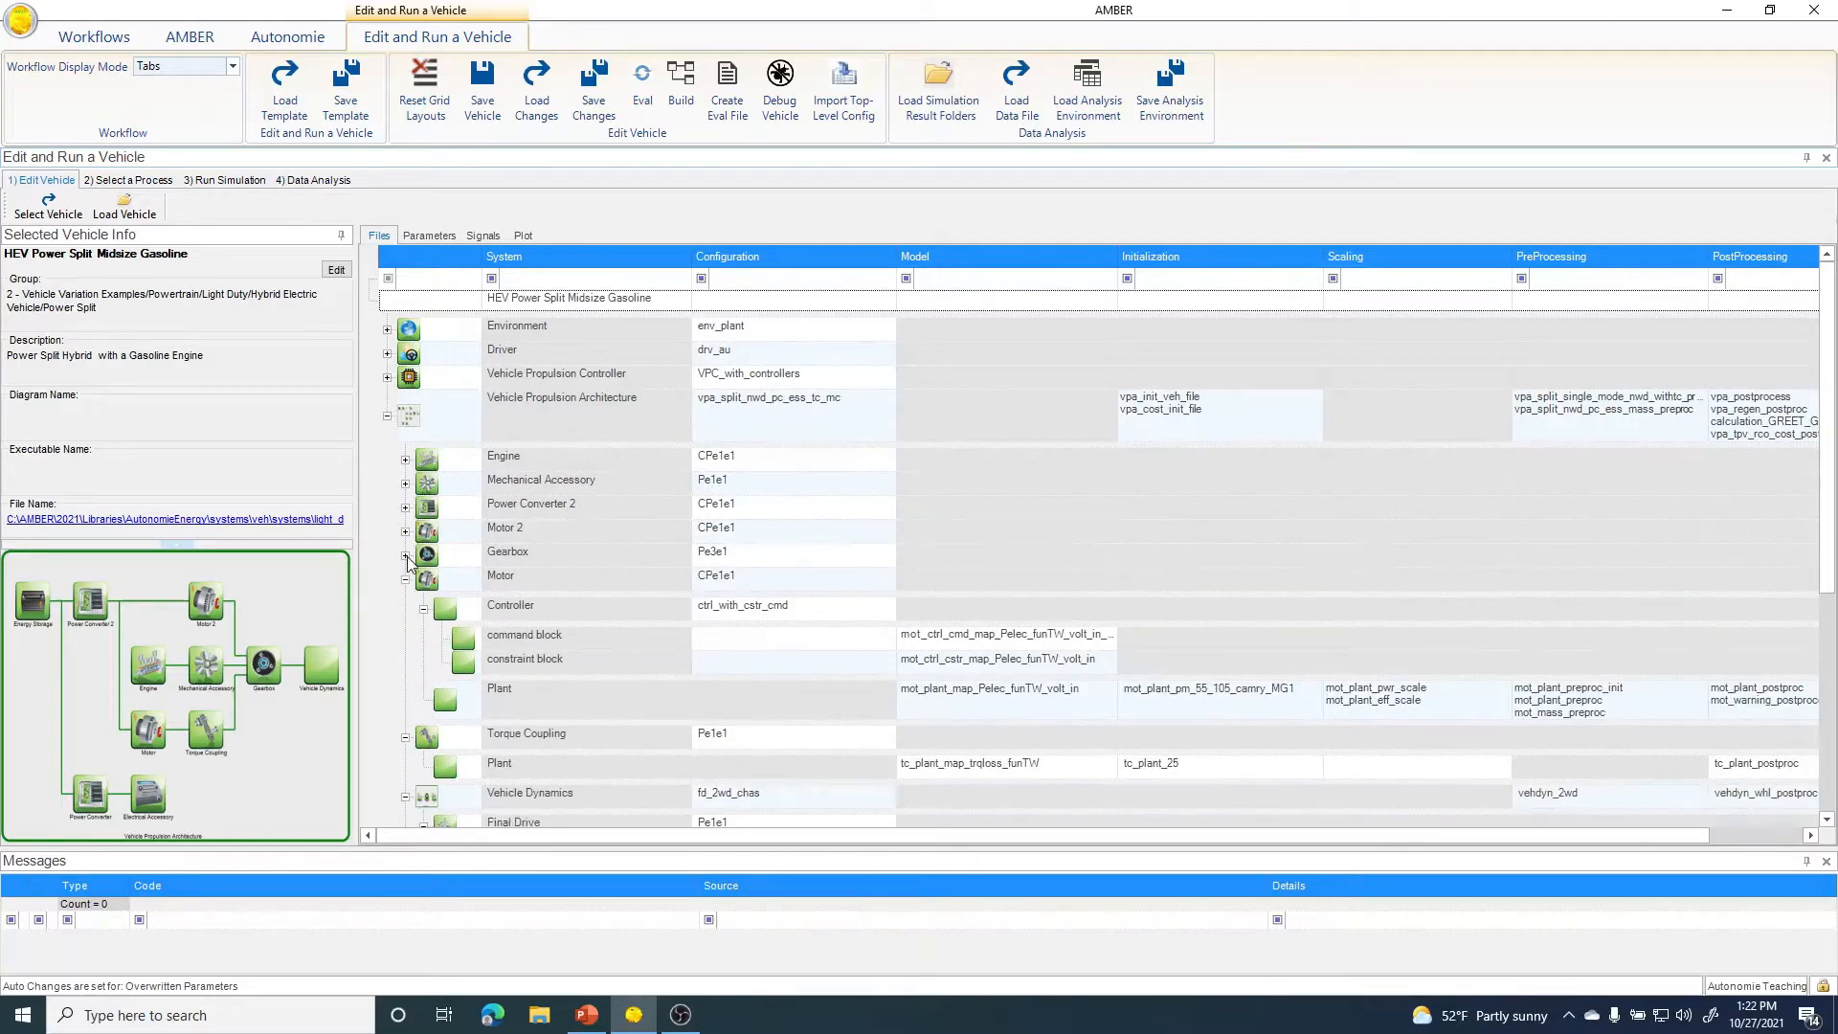
{"action": "left_click", "coordinate": [405, 580]}
{"action": "left_click", "coordinate": [405, 604]}
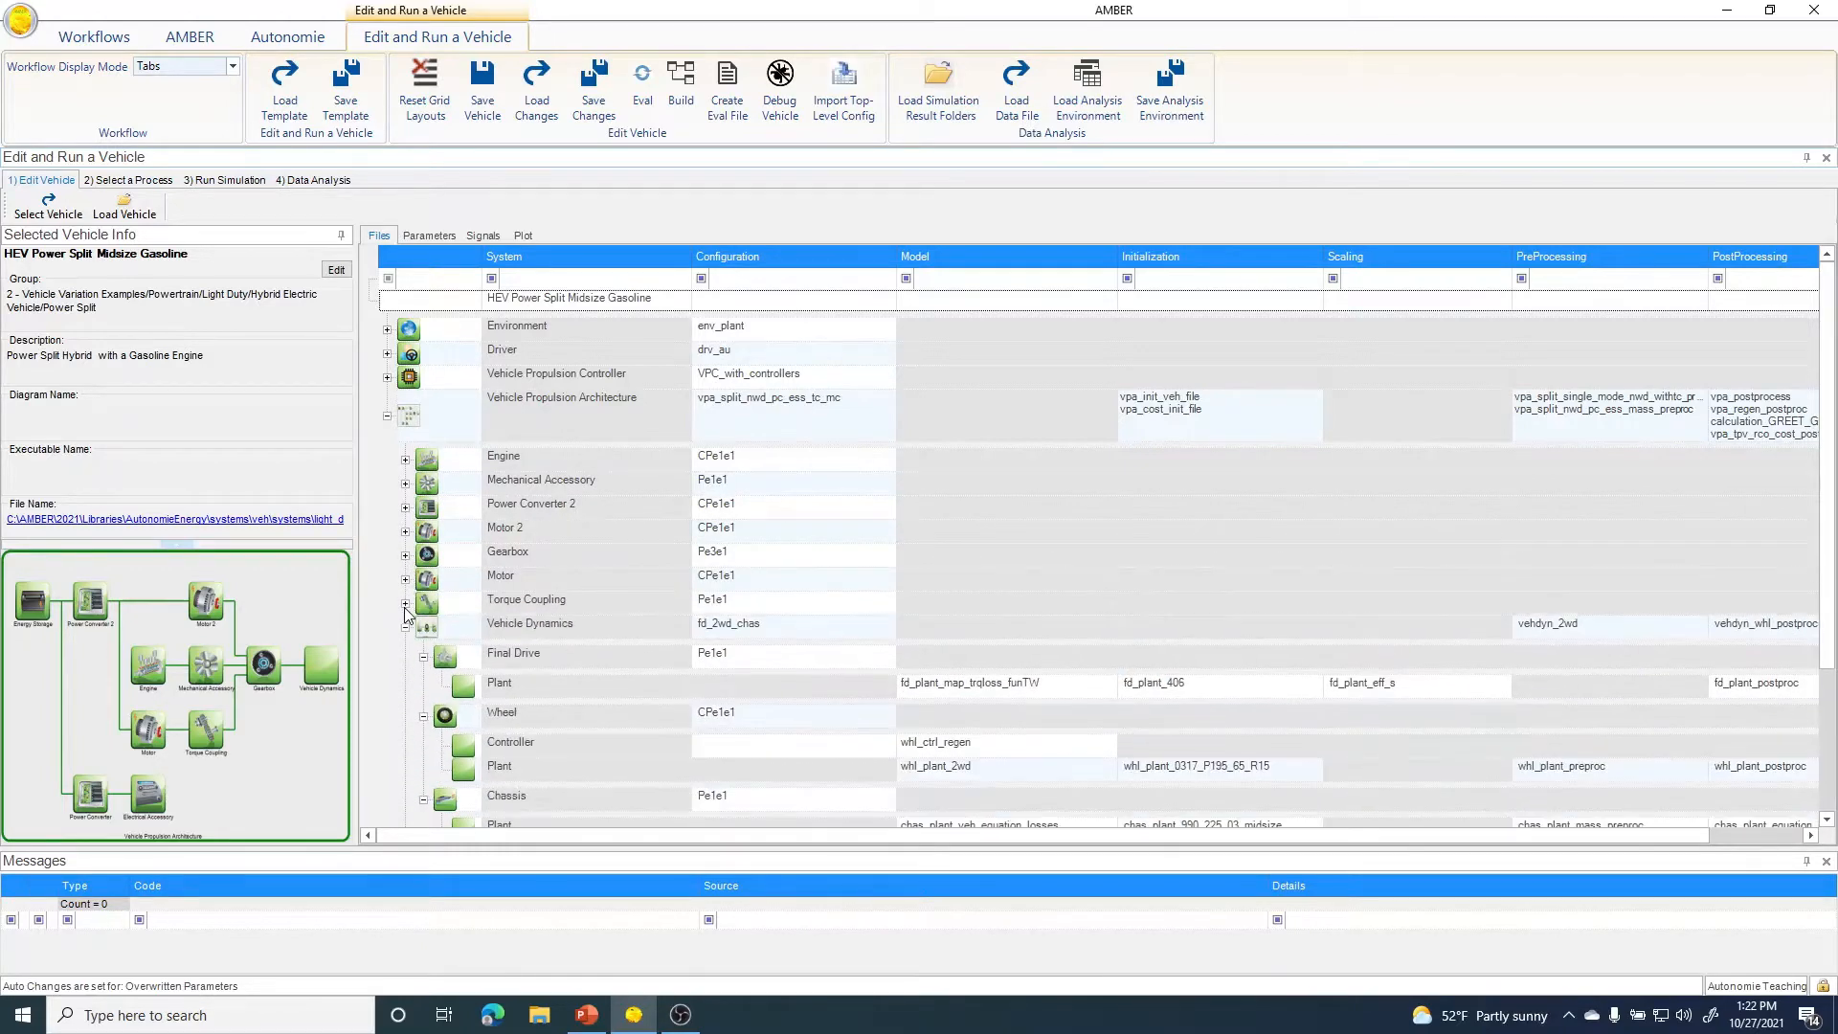
{"action": "left_click", "coordinate": [405, 628]}
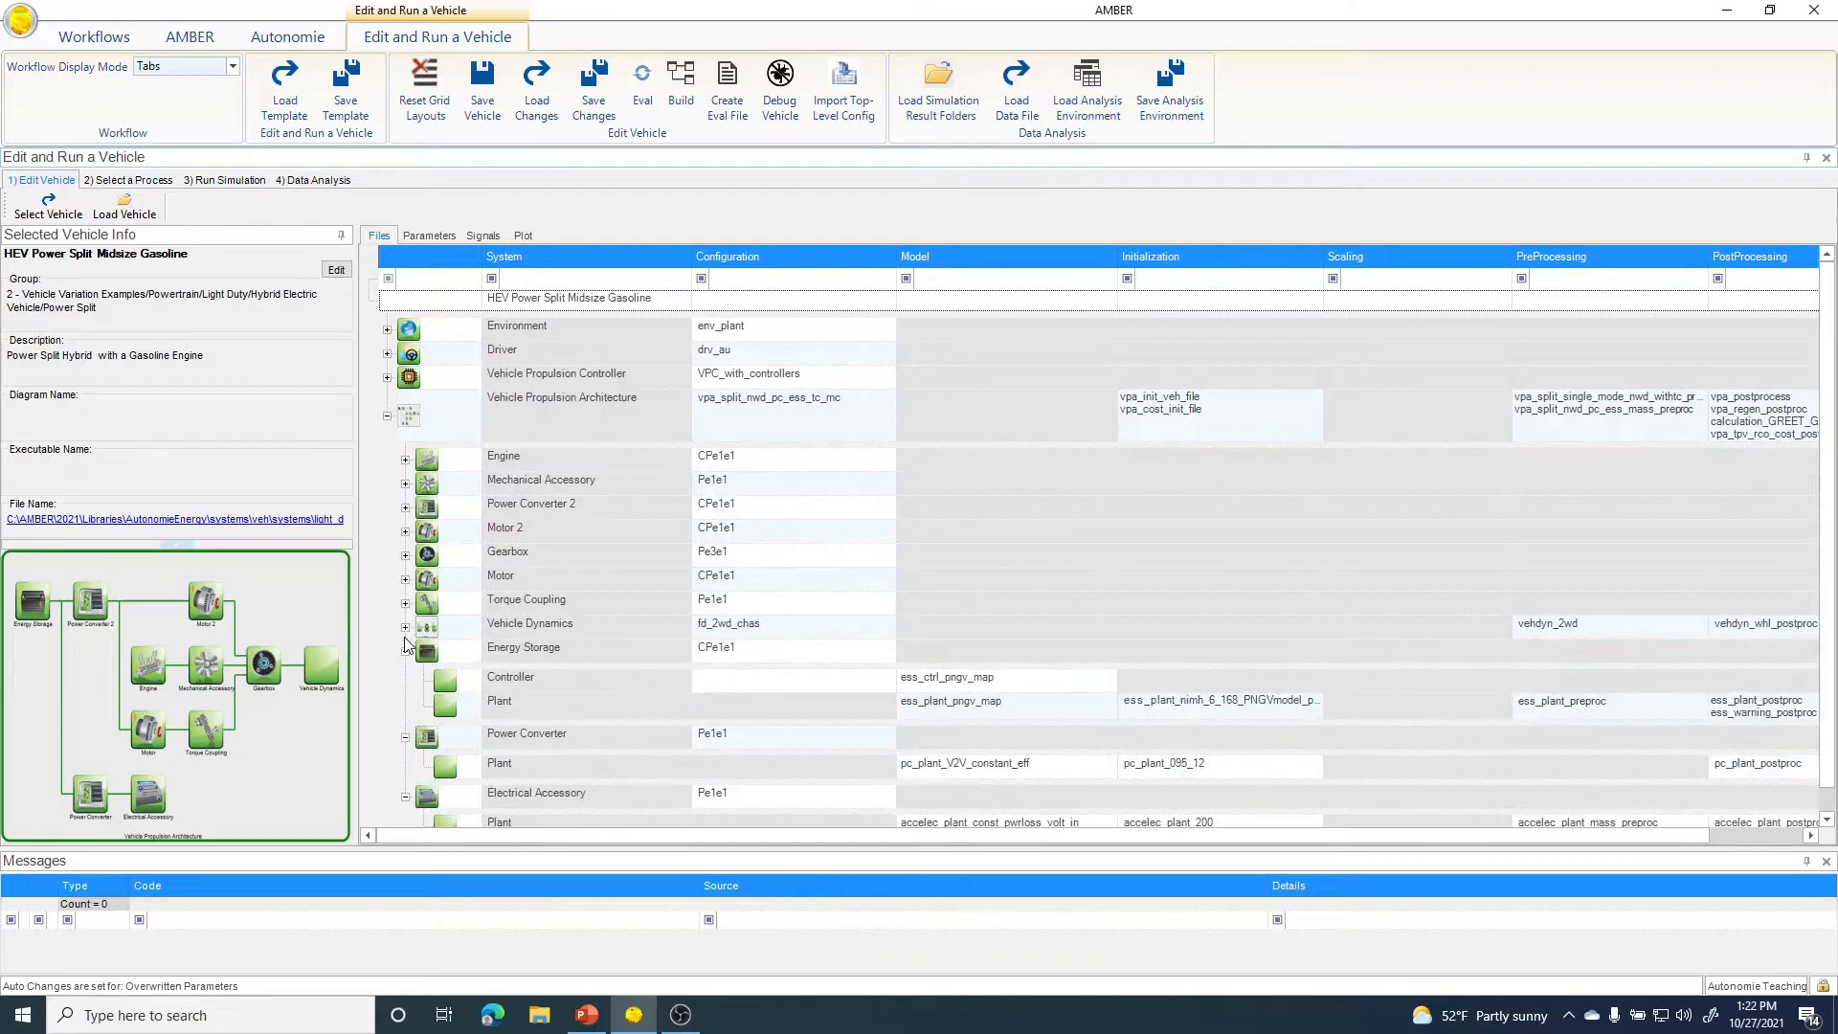
{"action": "left_click", "coordinate": [405, 652]}
{"action": "left_click", "coordinate": [405, 676]}
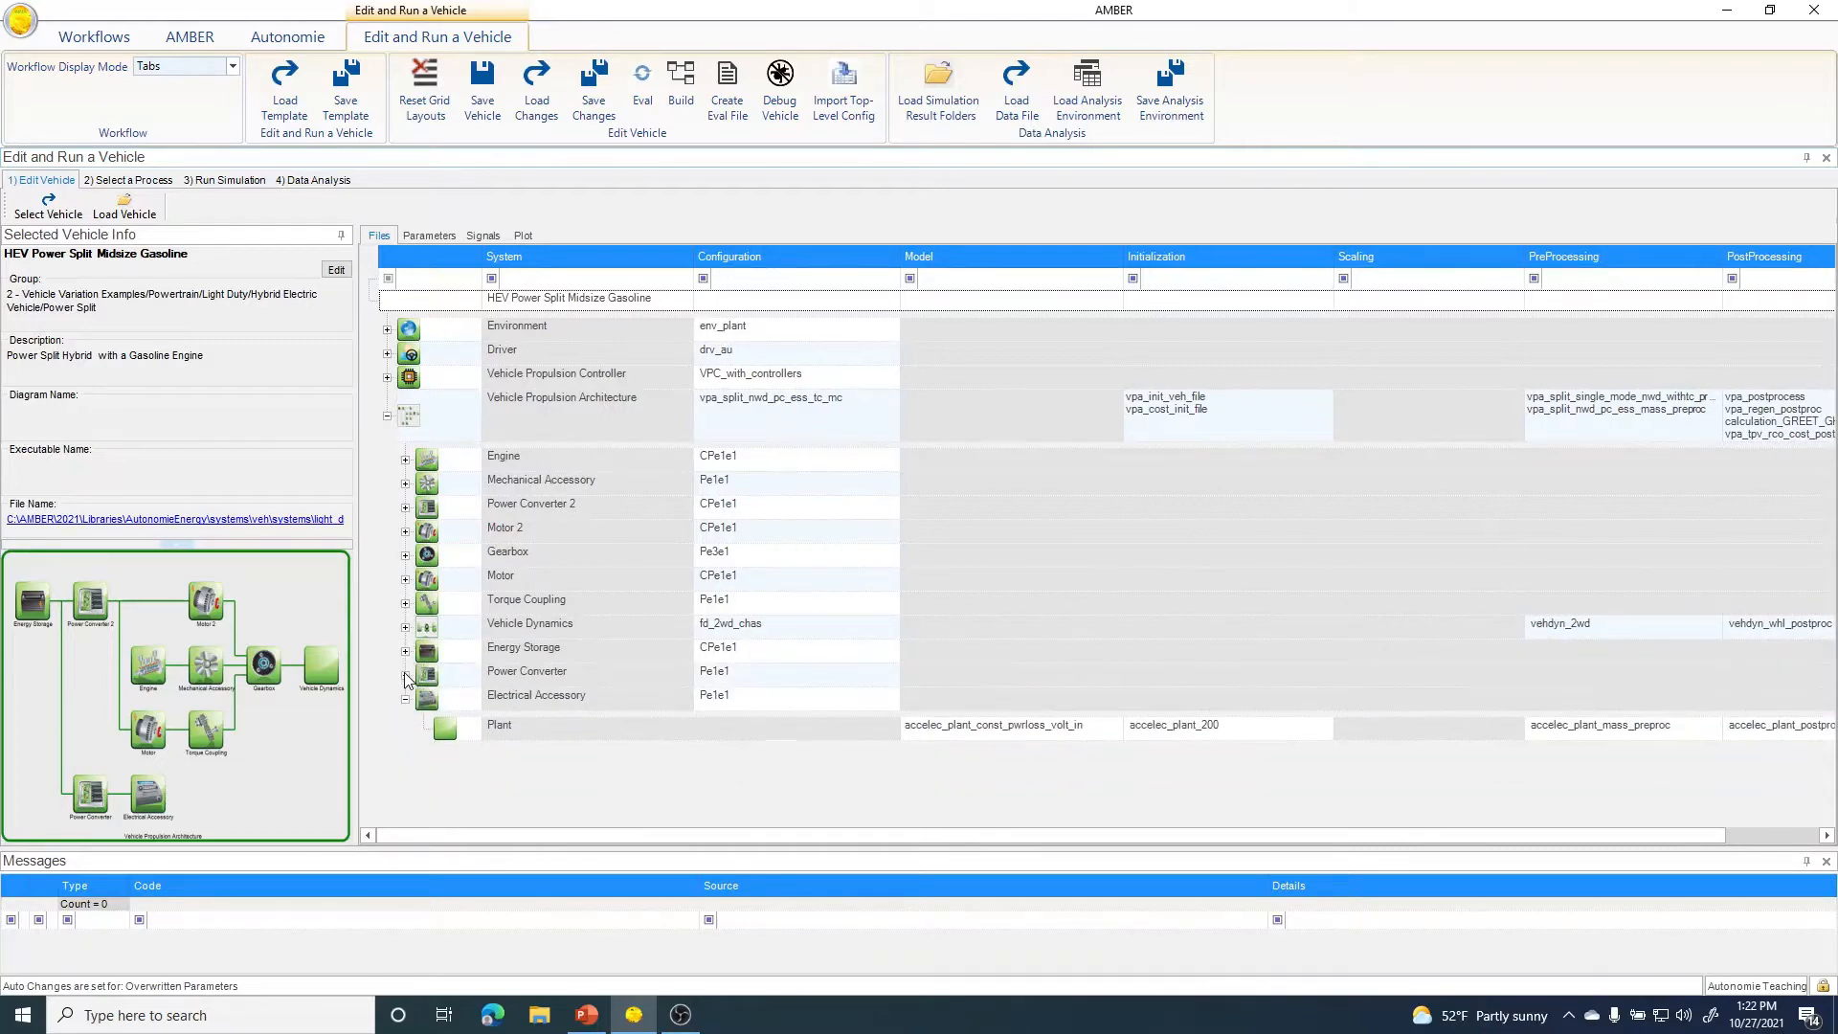
{"action": "left_click", "coordinate": [405, 700]}
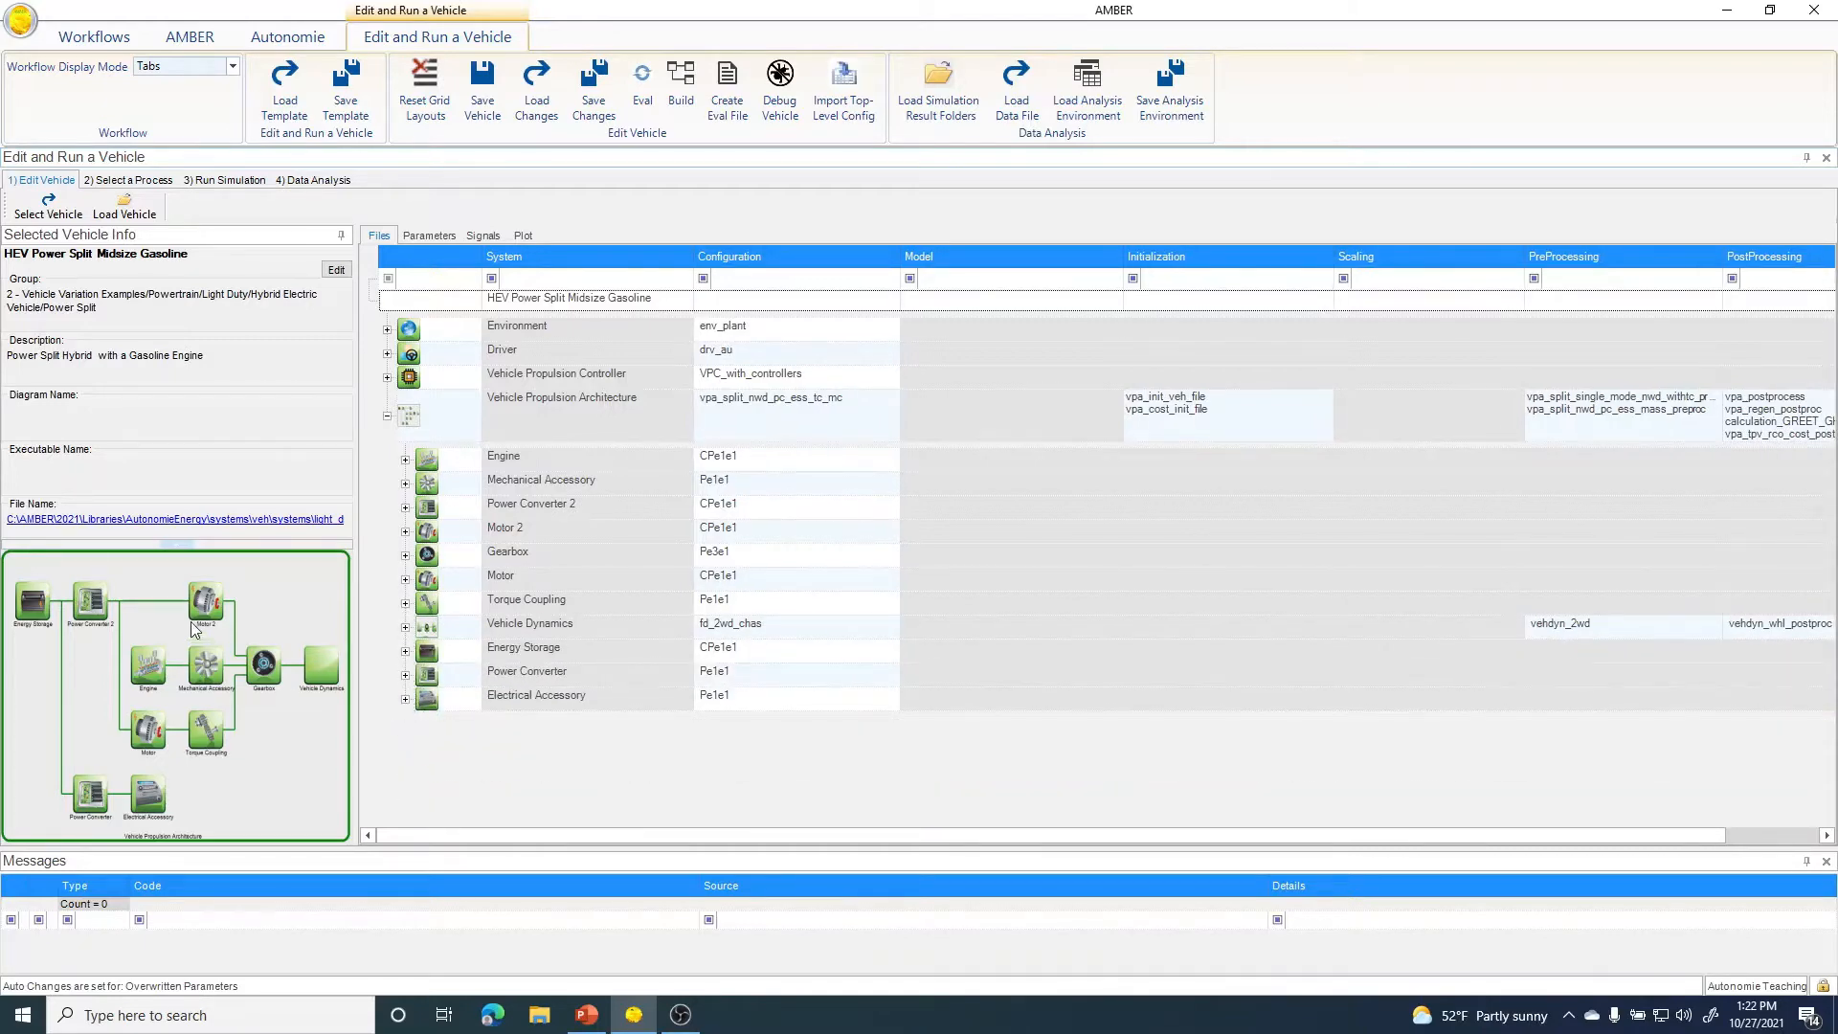
- View the top-level vehicle diagram and the Vehicle Propulsion Architecture diagram, enlarging the diagram area
{"action": "left_click", "coordinate": [444, 302]}
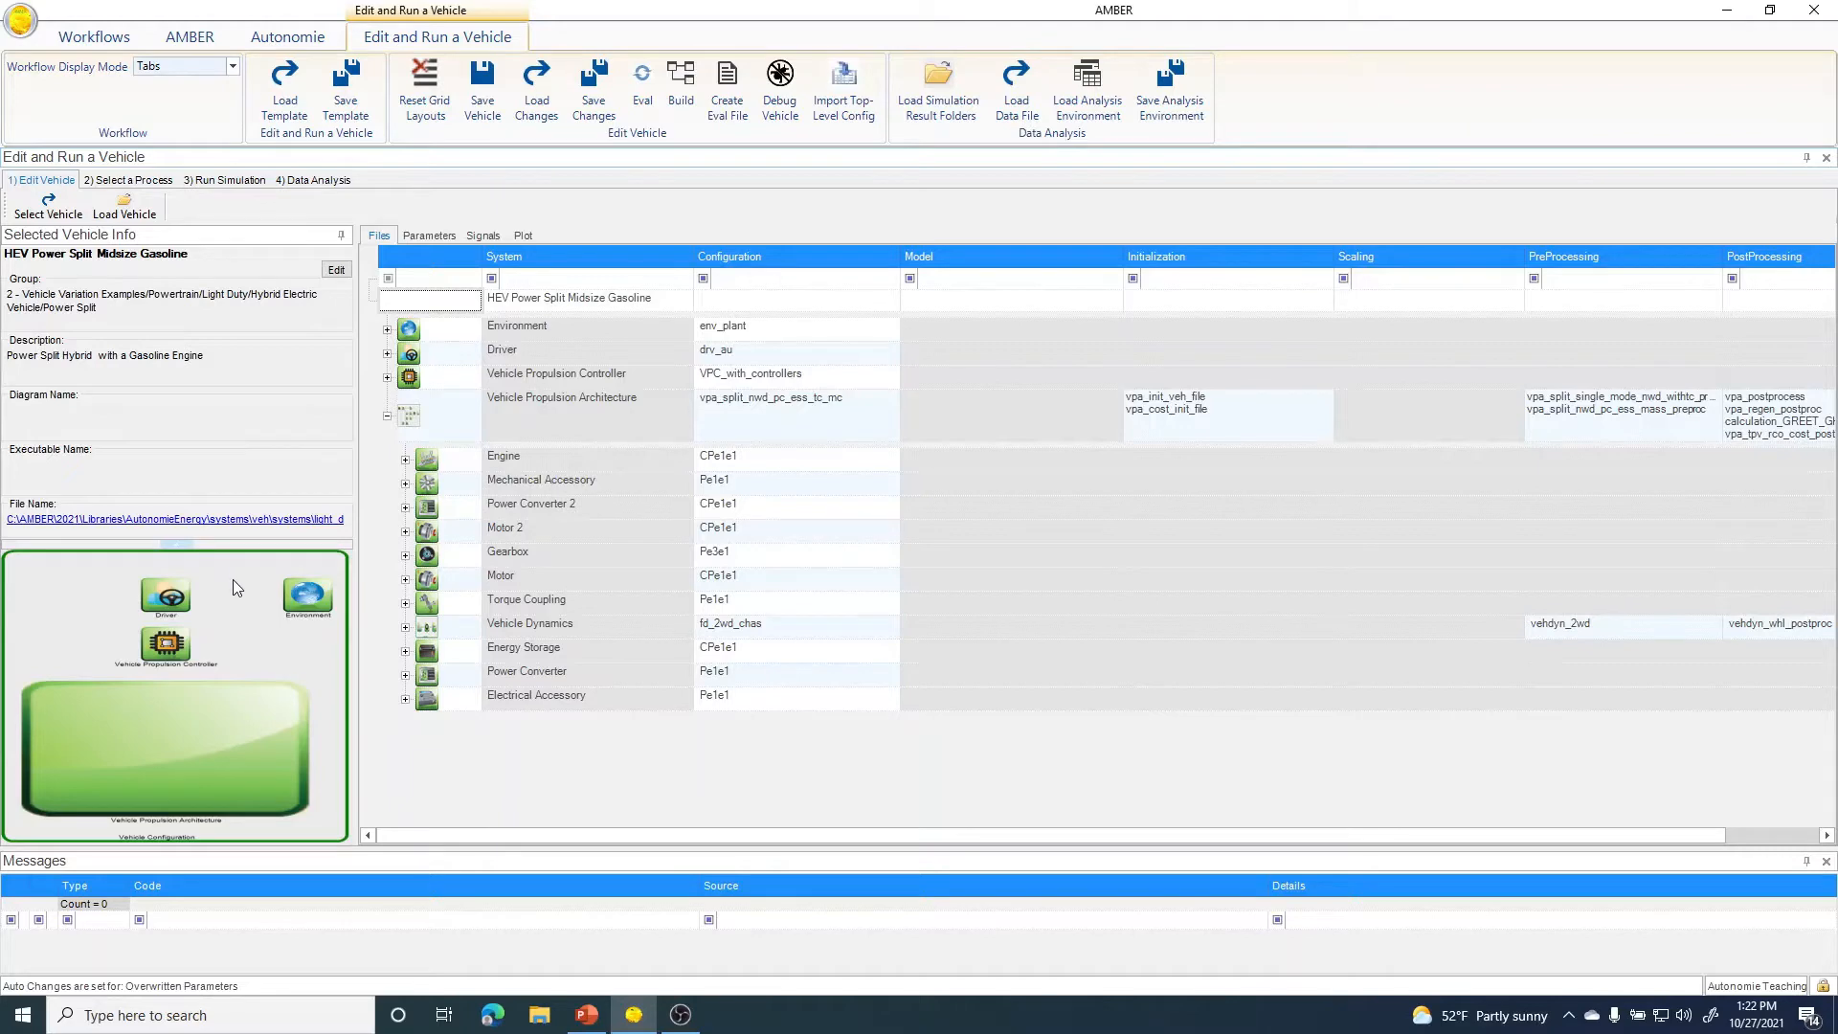
{"action": "left_click", "coordinate": [405, 416]}
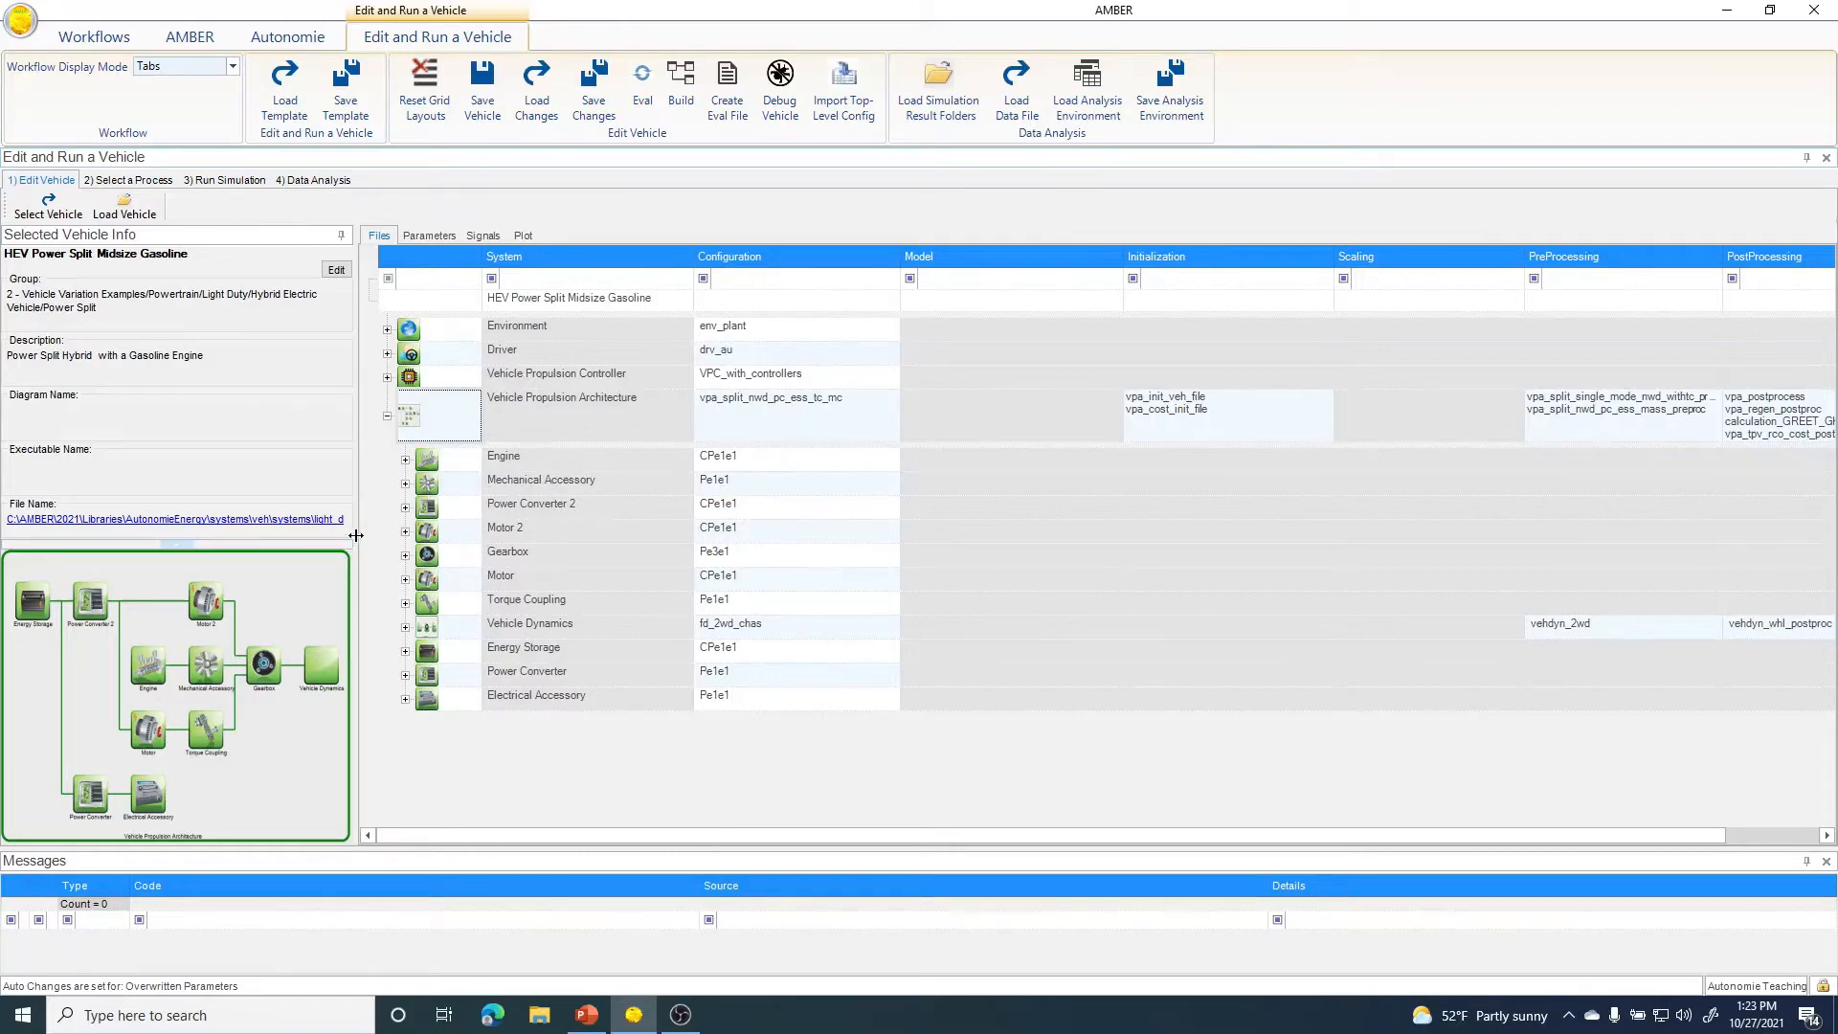
{"action": "left_click_drag", "start_coordinate": [350, 545], "coordinate": [446, 545]}
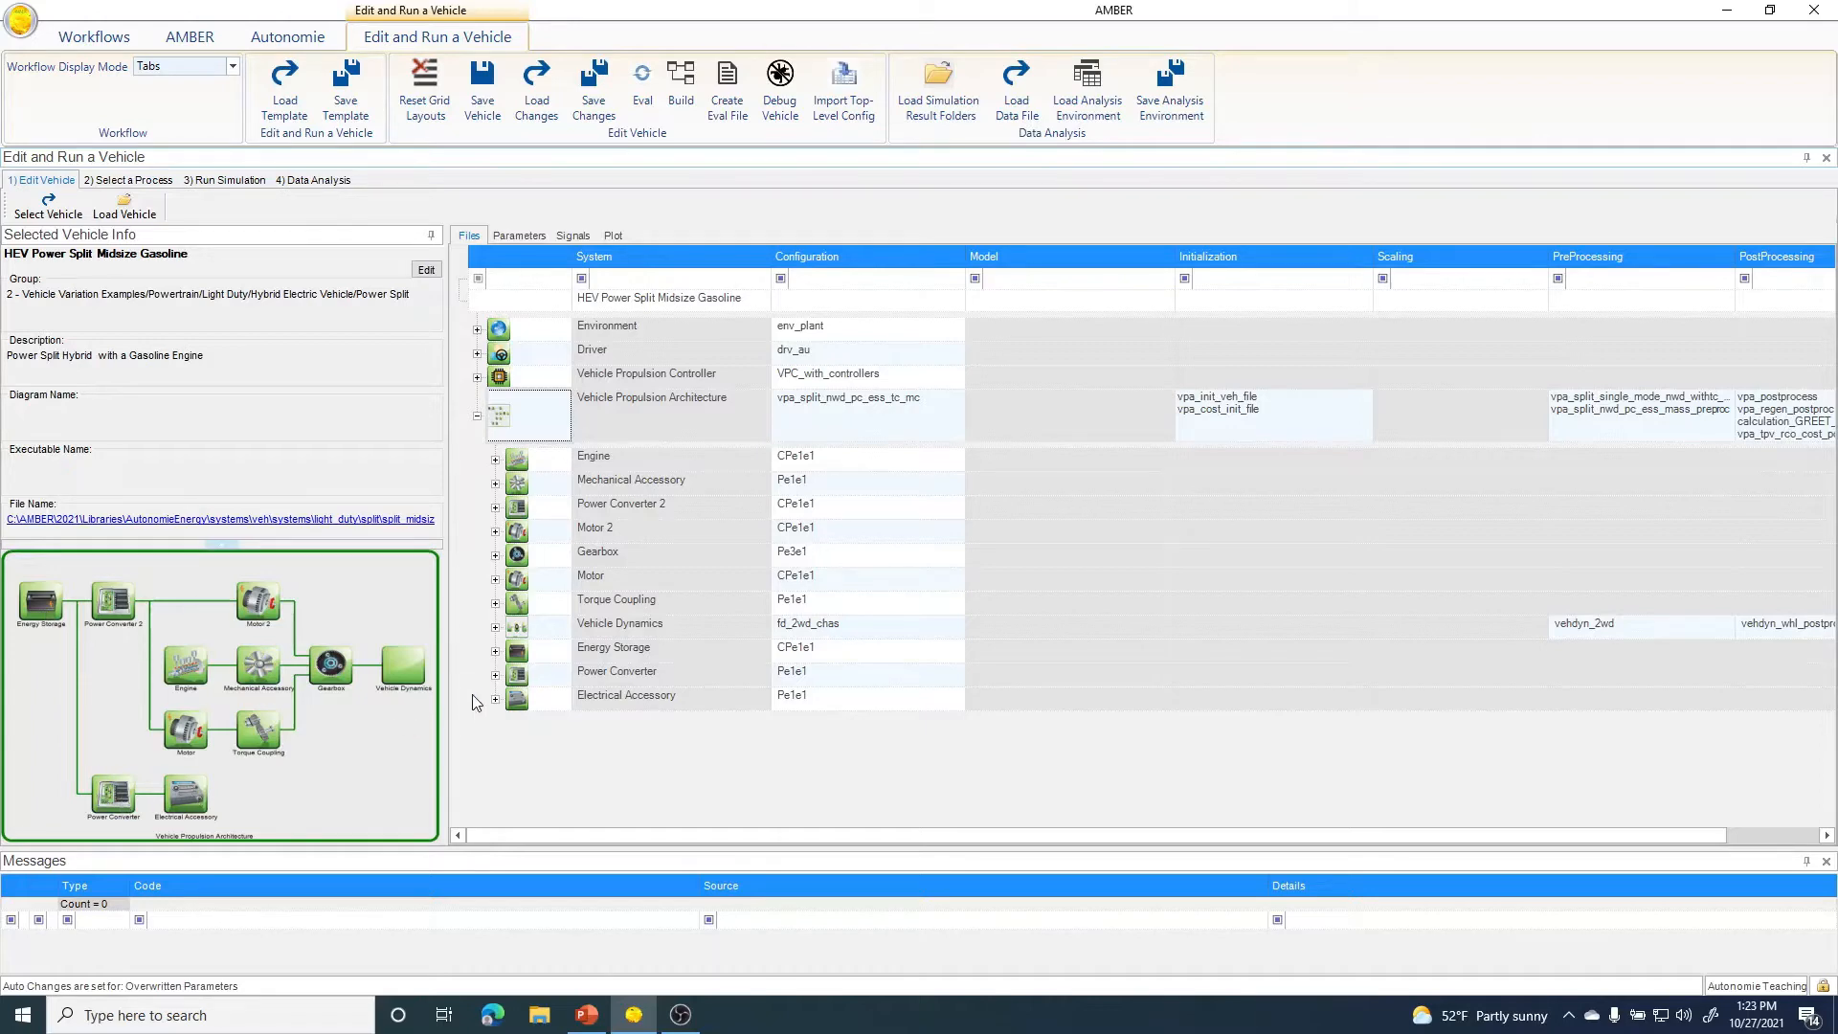
- Examine the Vehicle Dynamics system's Final Drive, Wheel and Chassis components and its diagram, then collapse the system again
{"action": "left_click", "coordinate": [494, 627]}
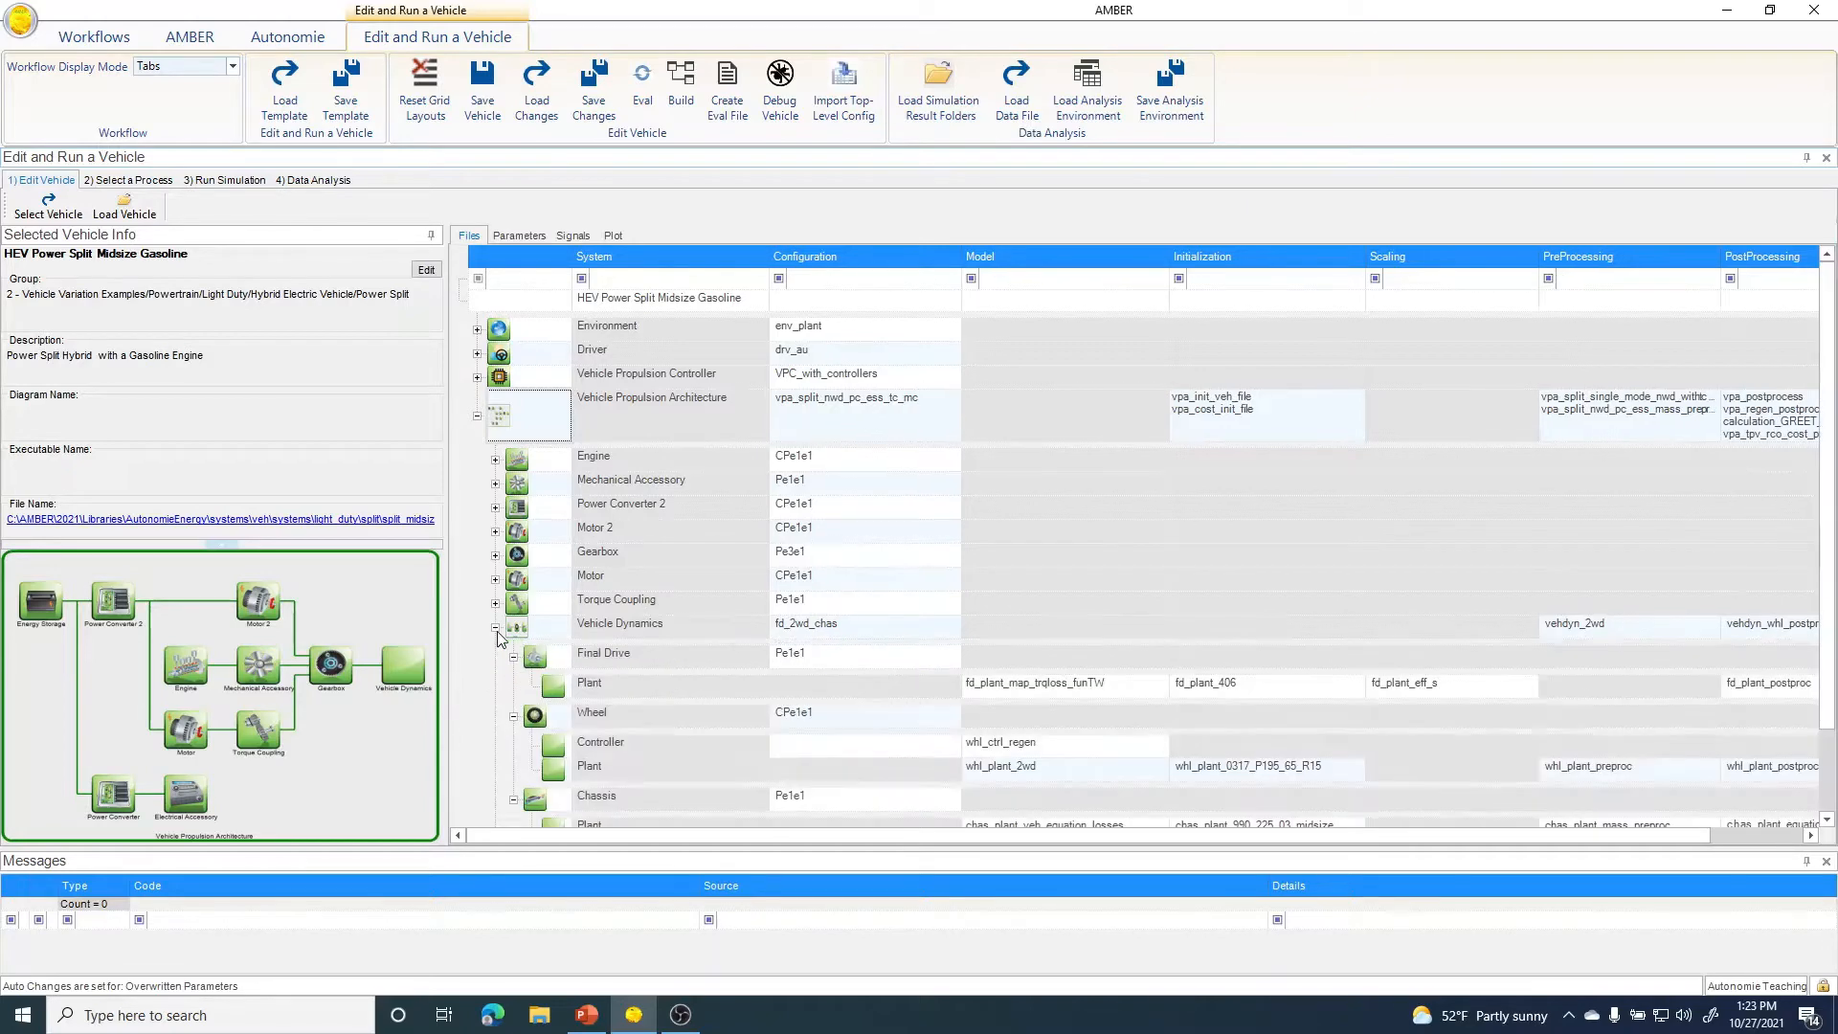
{"action": "left_click", "coordinate": [514, 677]}
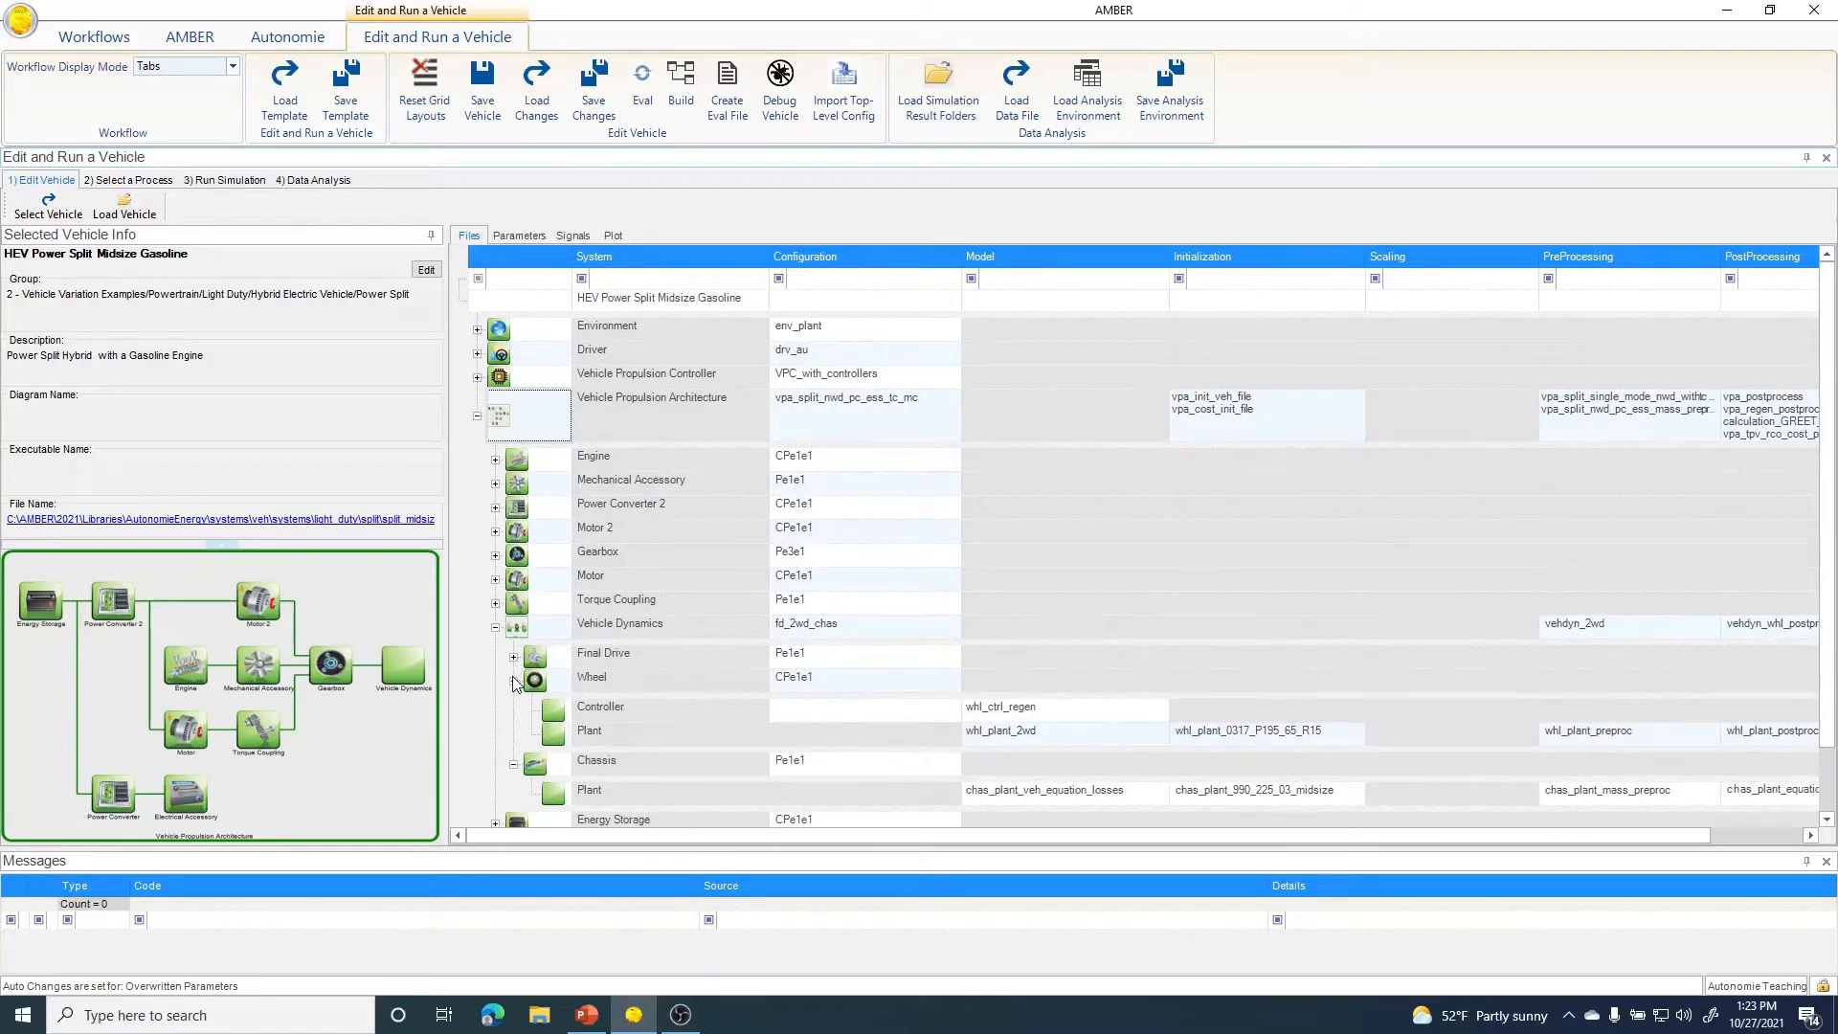
{"action": "left_click", "coordinate": [514, 679]}
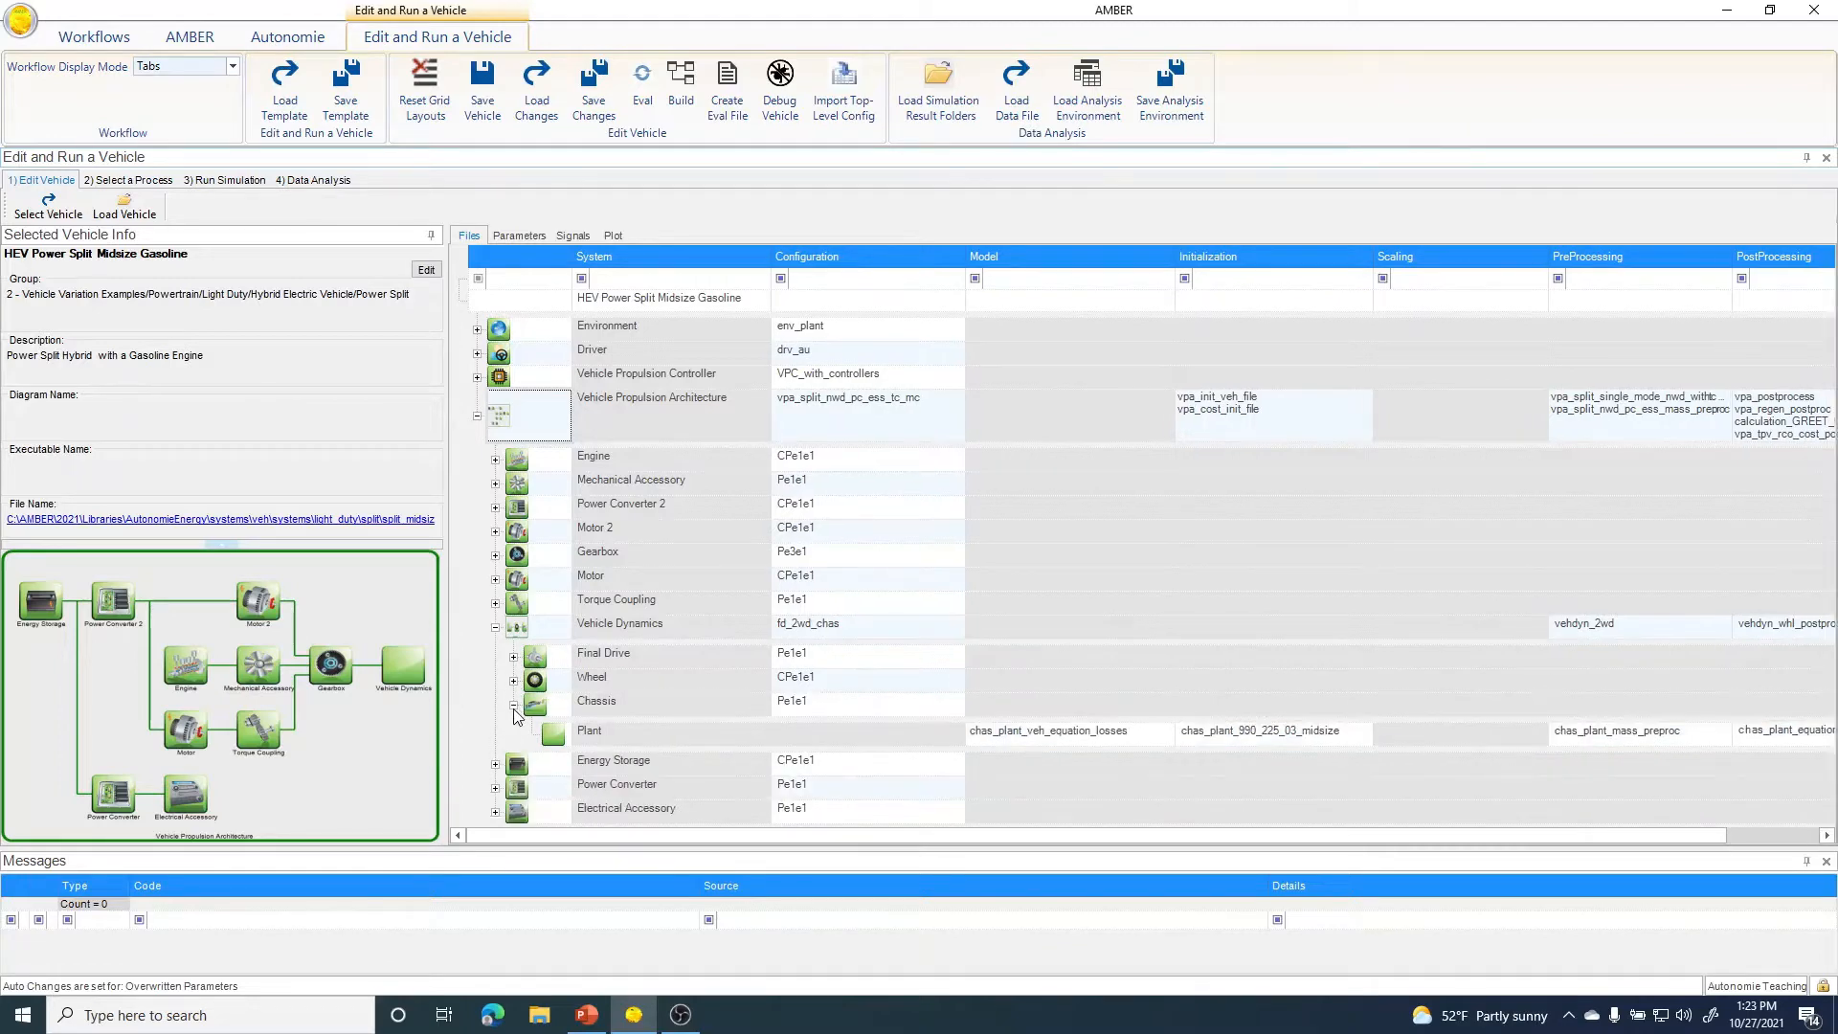
{"action": "left_click", "coordinate": [514, 706]}
{"action": "left_click", "coordinate": [550, 635]}
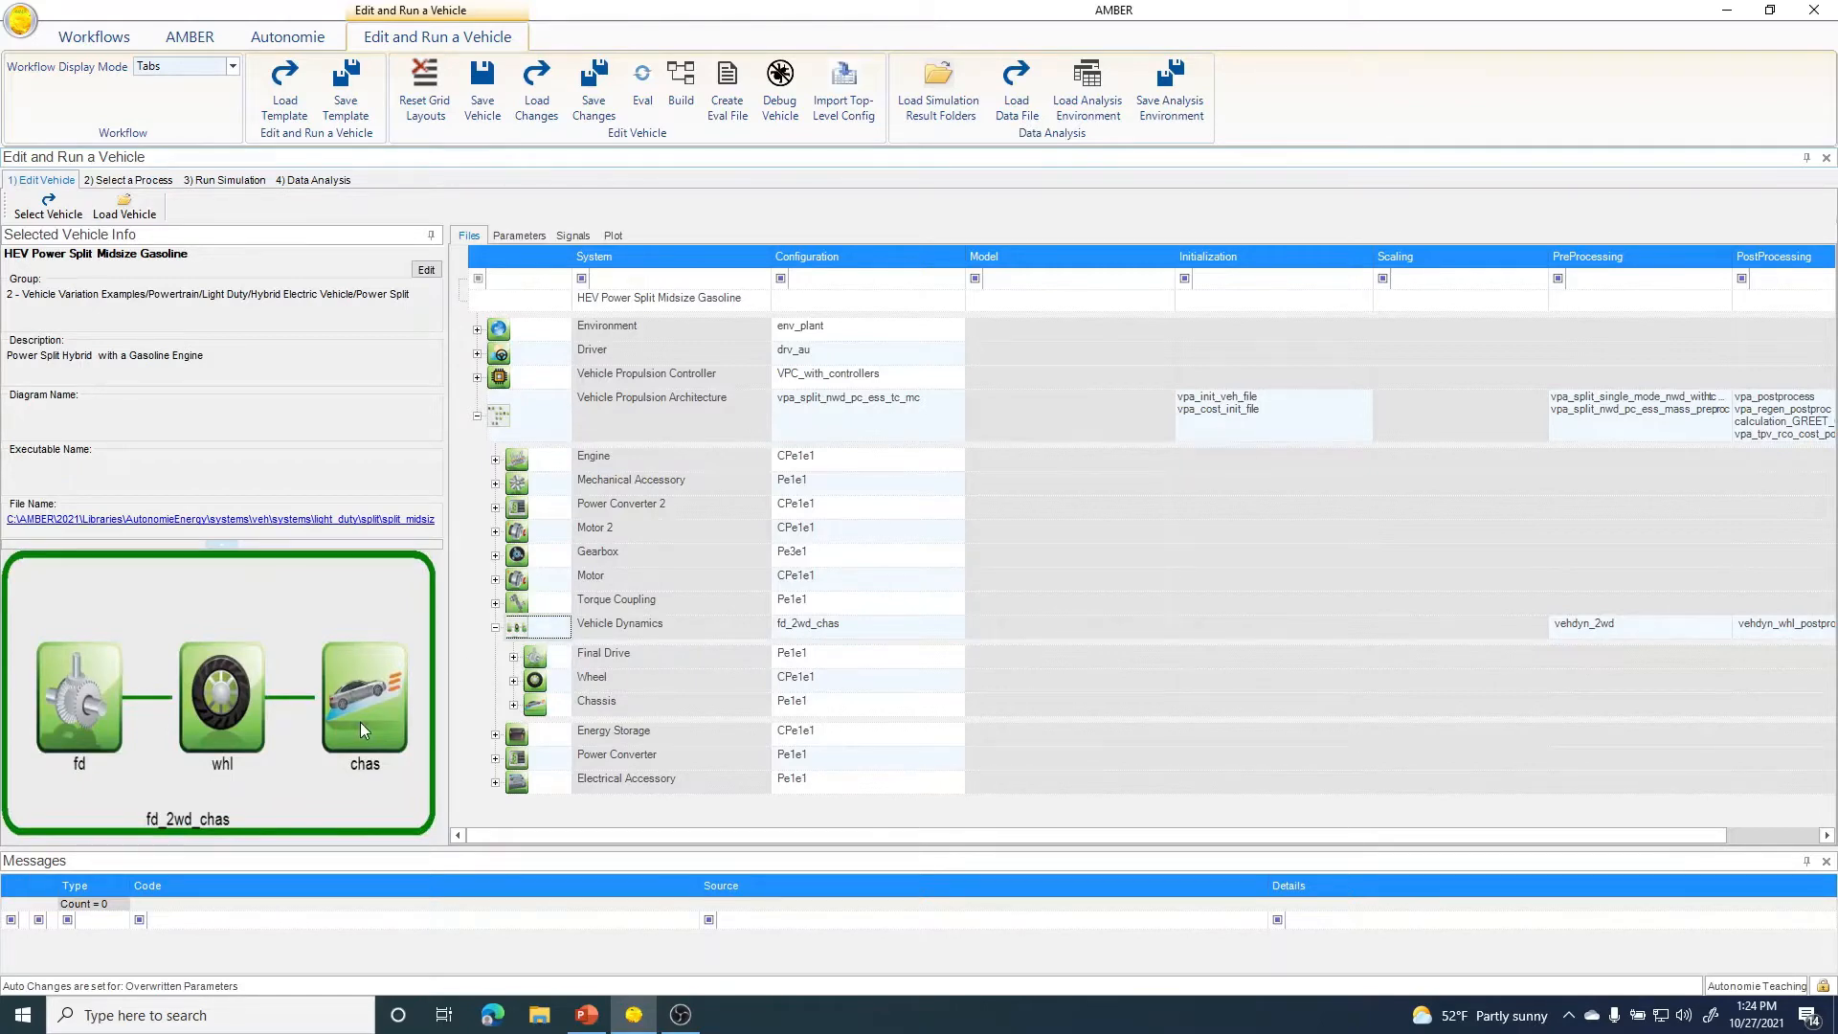
{"action": "left_click", "coordinate": [496, 629]}
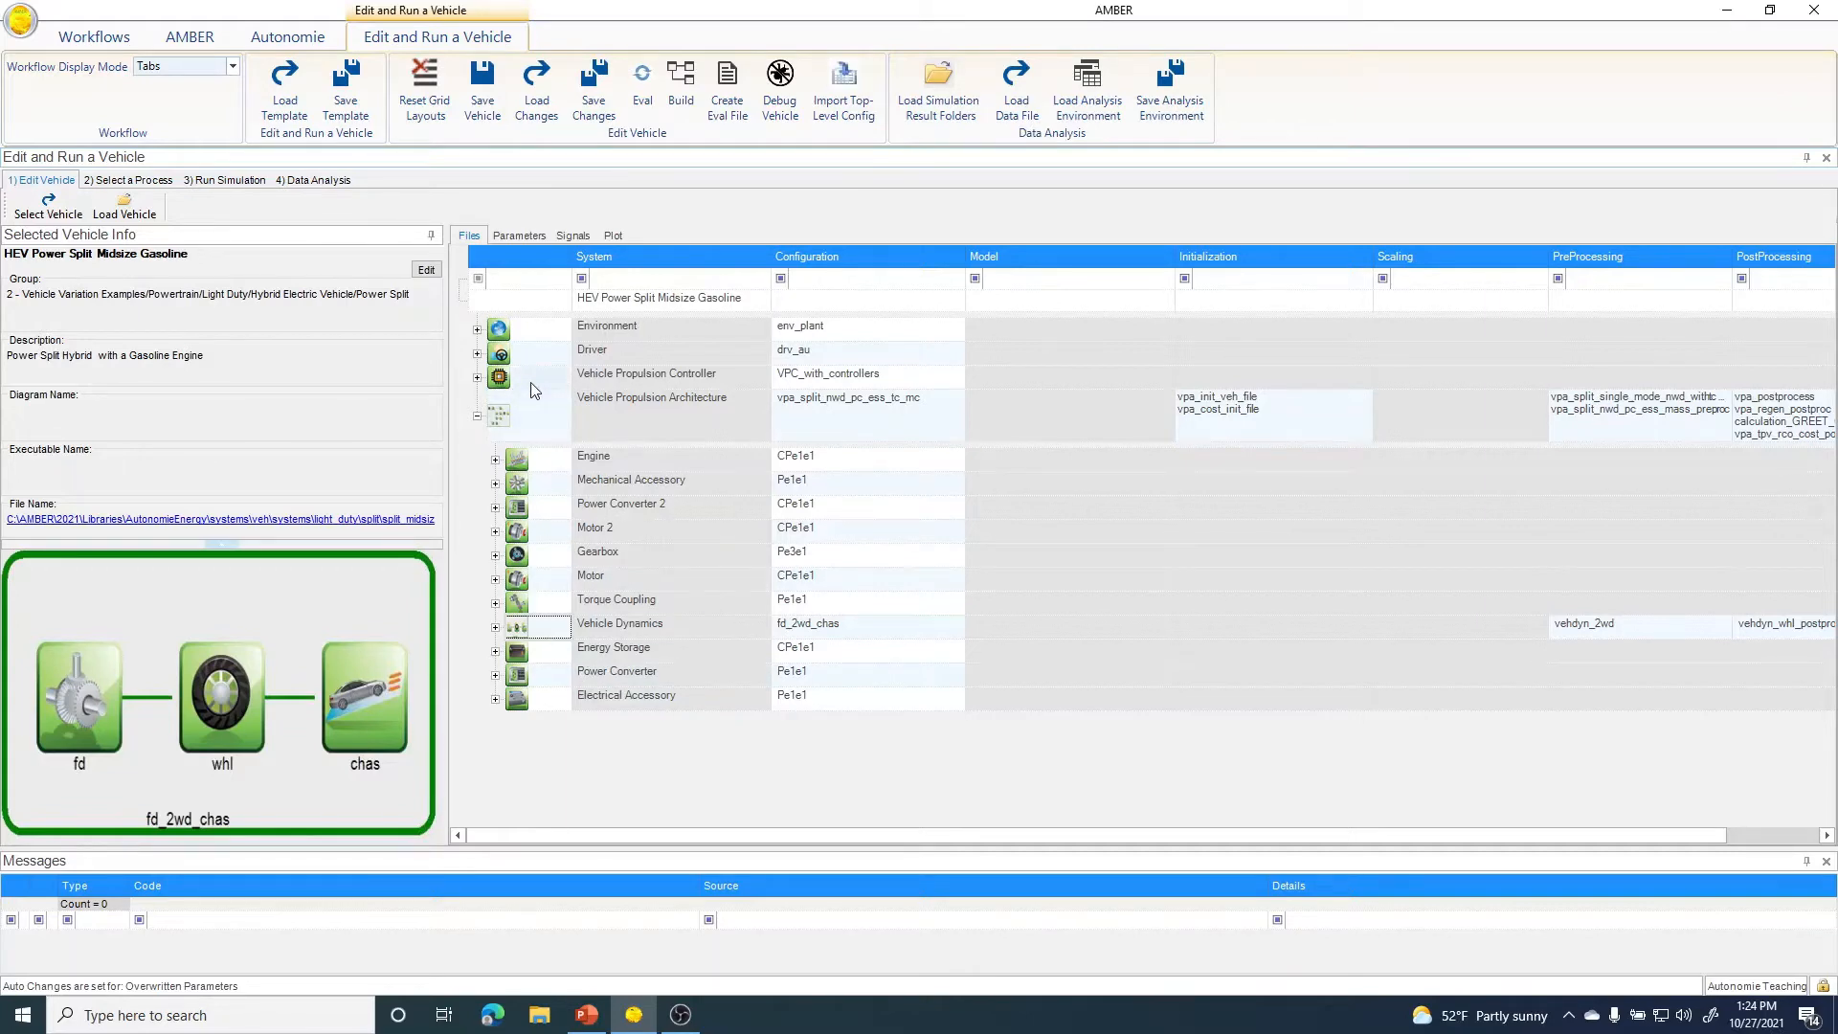
- Build the vehicle's Simulink model and place its enlarged window beside the vehicle's system tree
{"action": "left_click", "coordinate": [681, 99]}
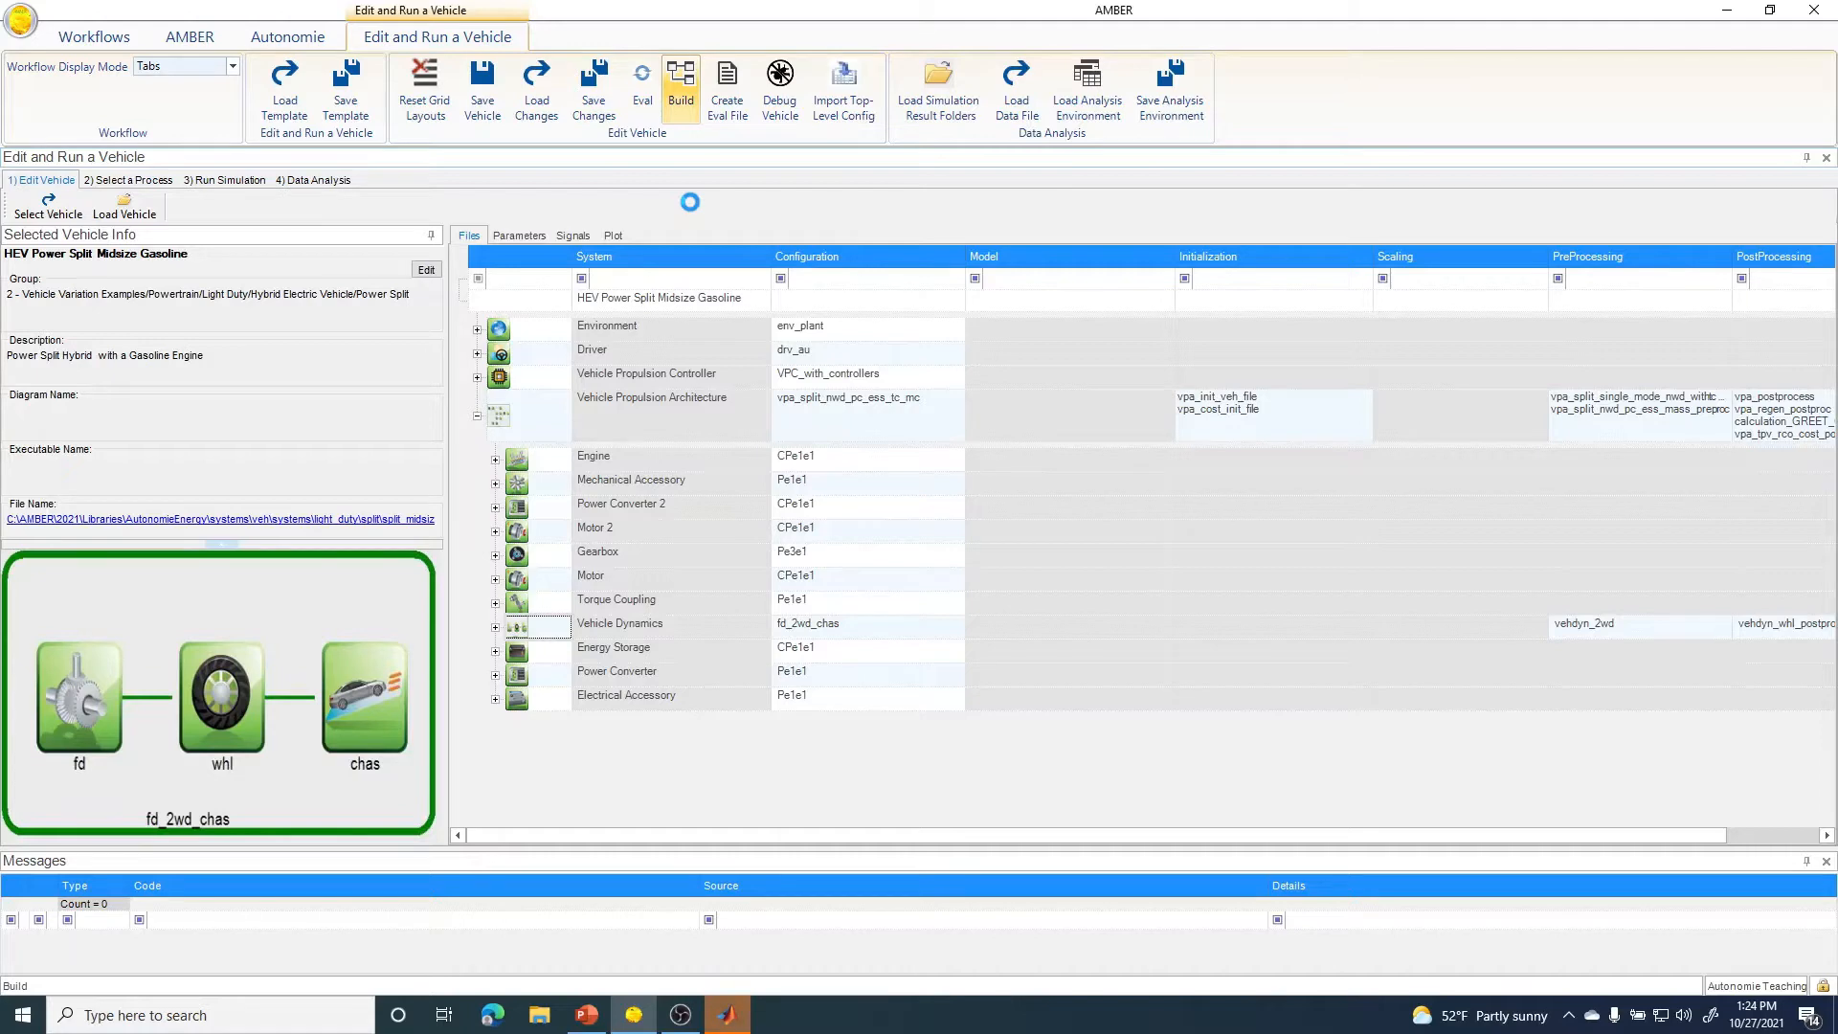
{"action": "mouse_move", "coordinate": [752, 1019]}
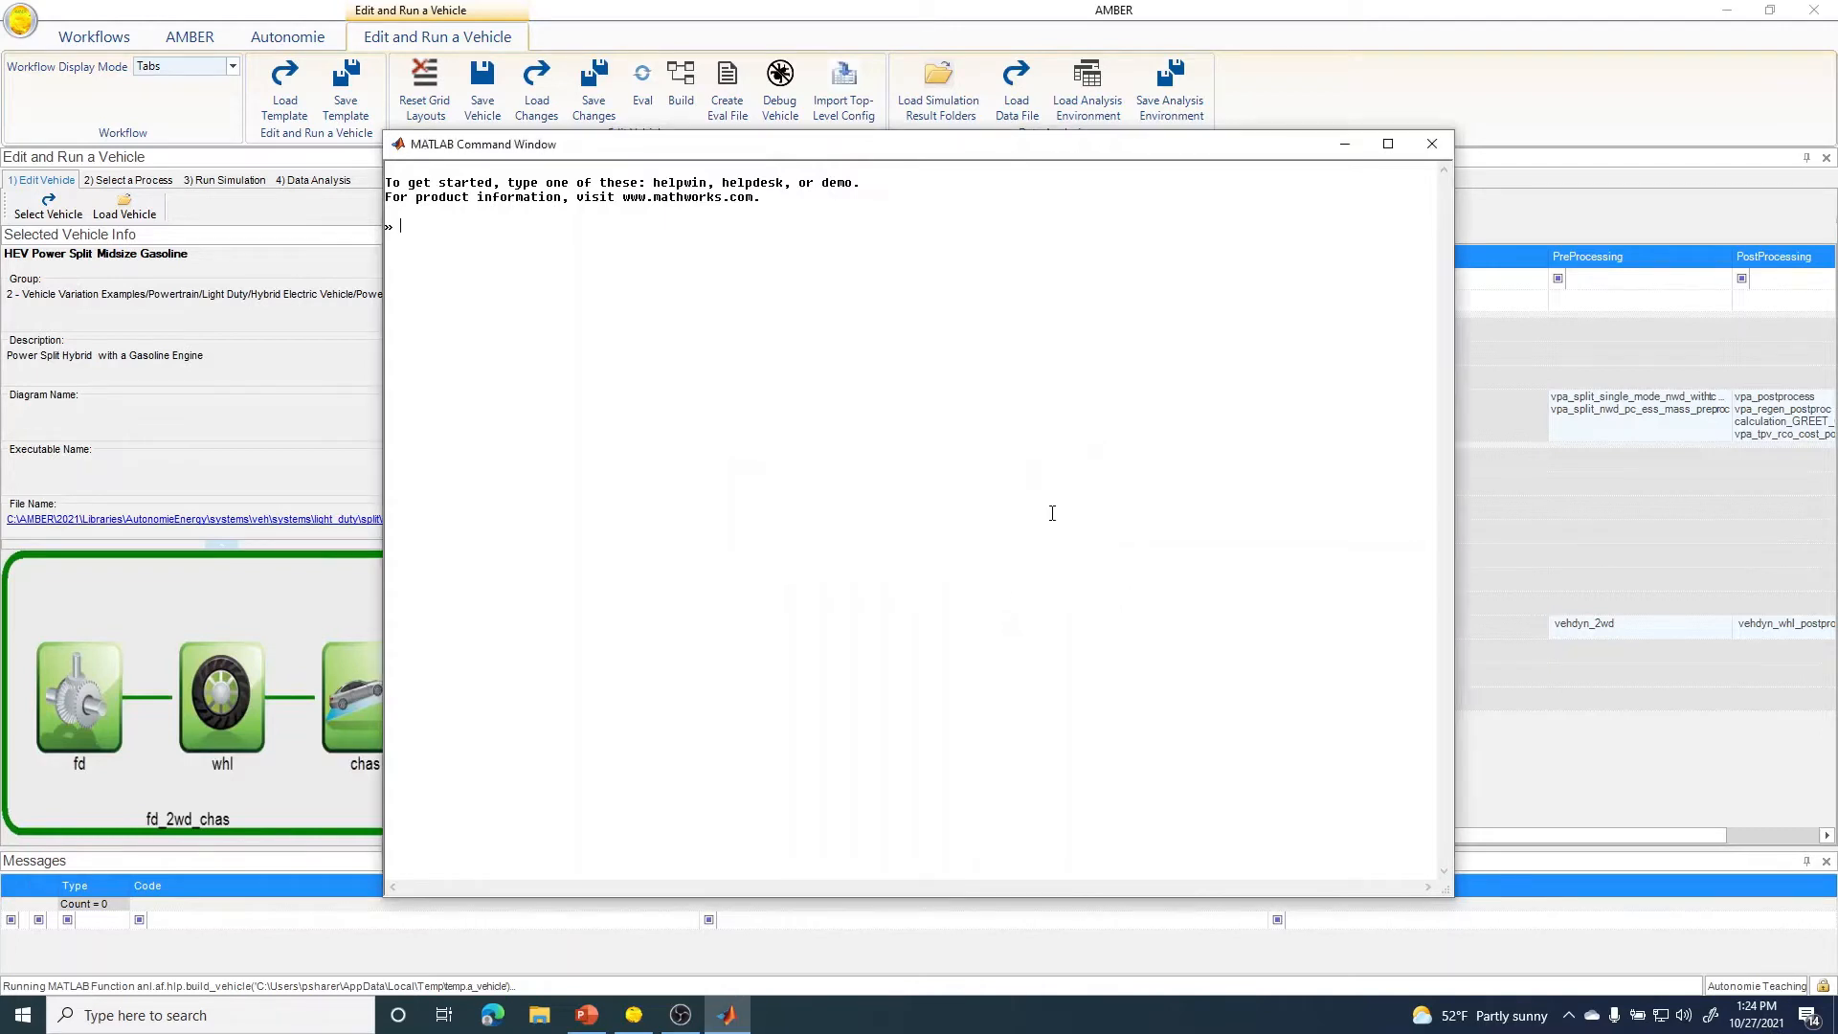
{"action": "left_click", "coordinate": [1348, 144]}
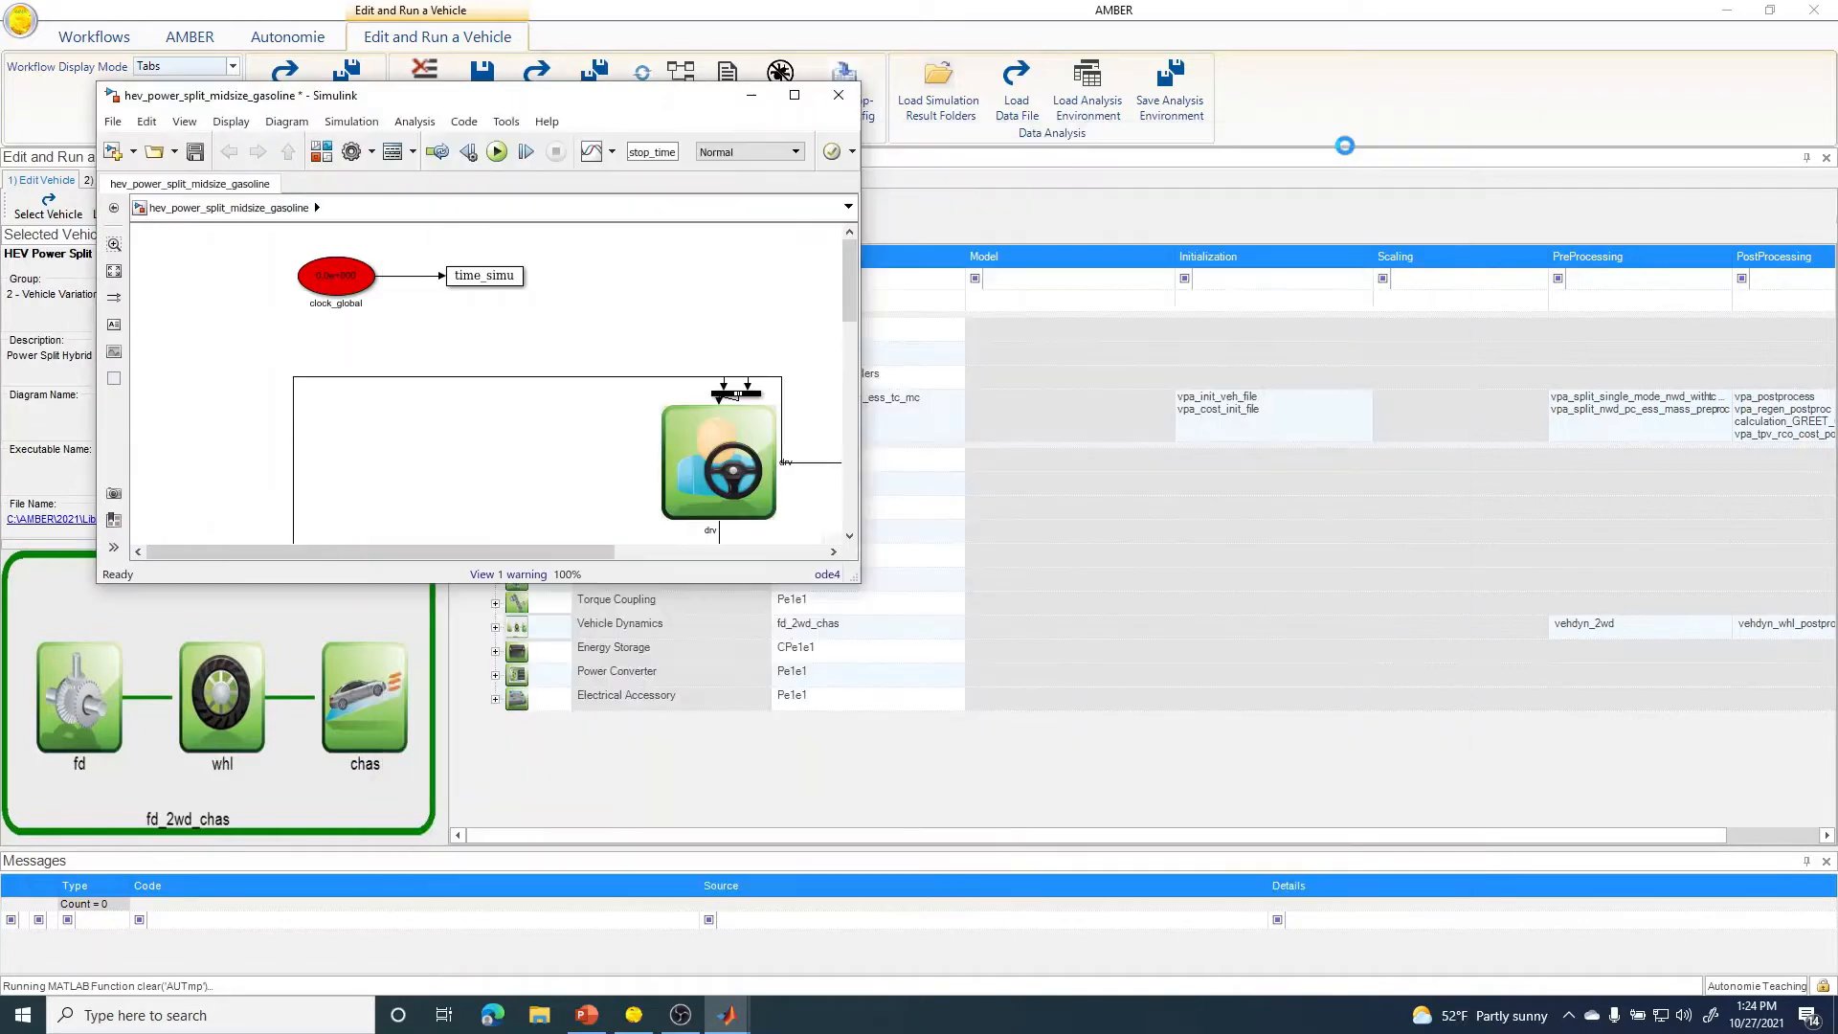
{"action": "left_click_drag", "start_coordinate": [857, 579], "coordinate": [1263, 958]}
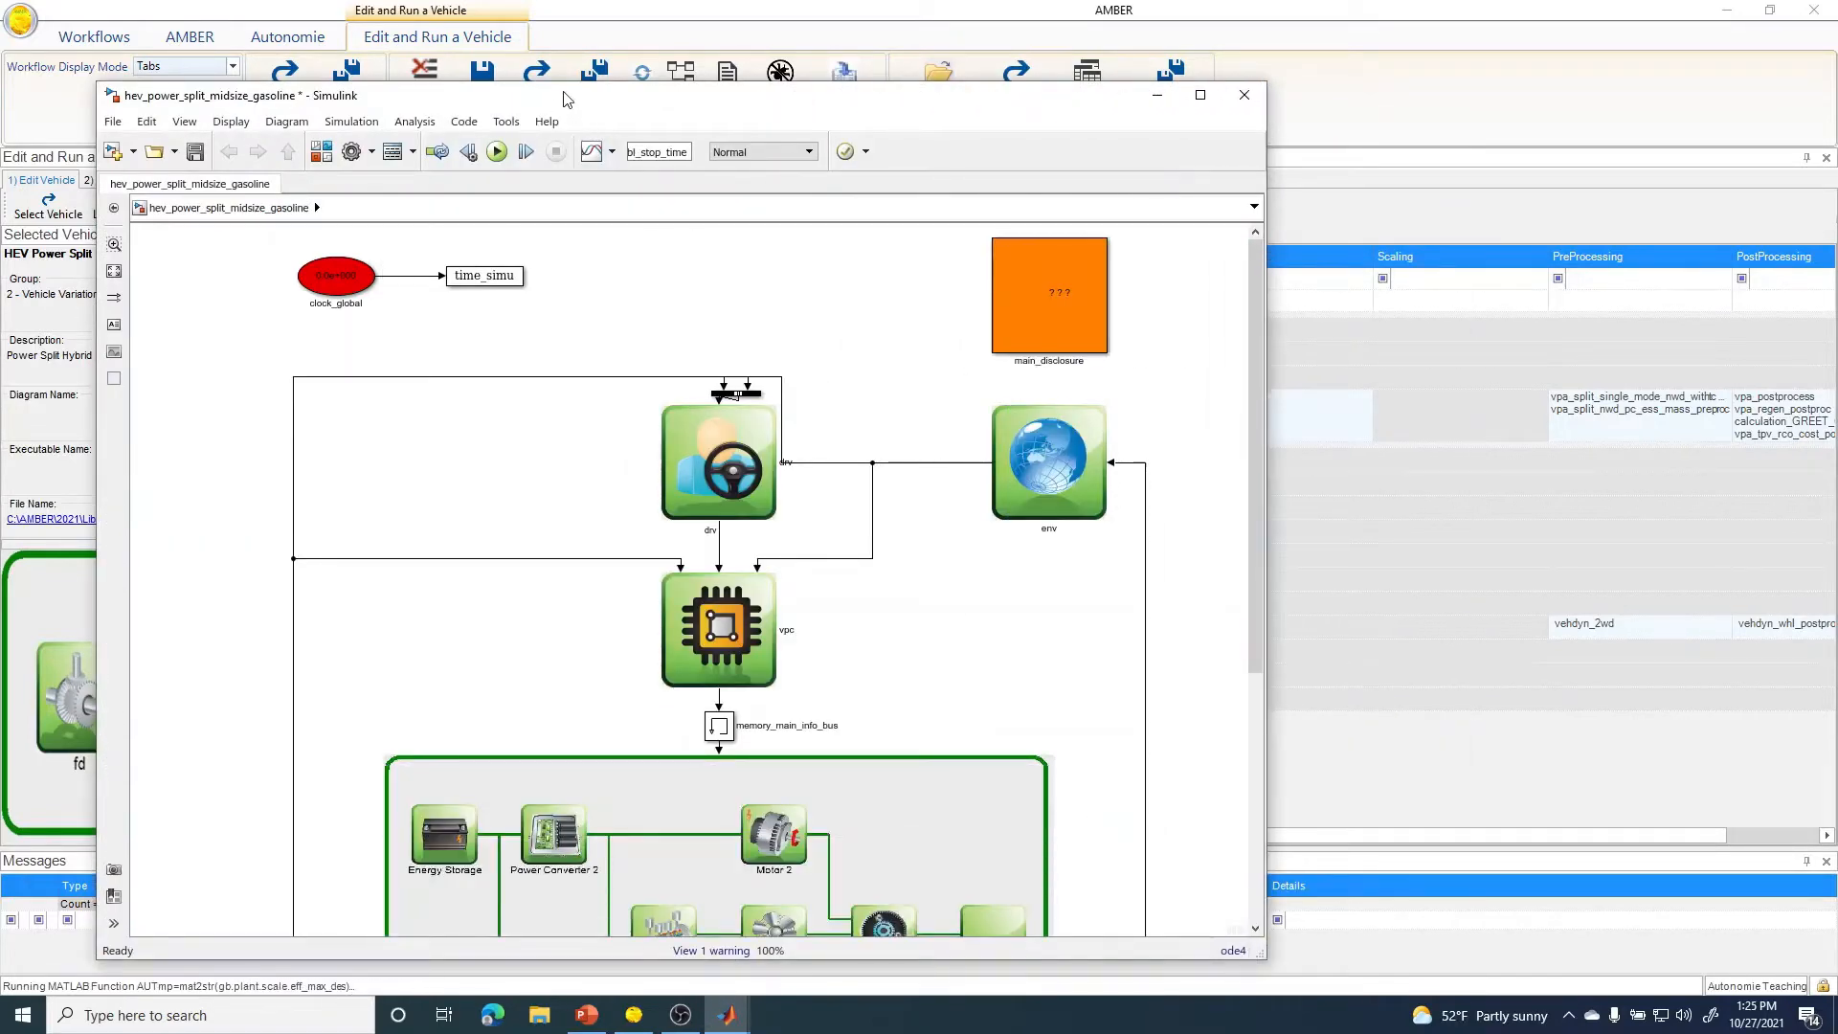
{"action": "left_click_drag", "start_coordinate": [564, 98], "coordinate": [1152, 93]}
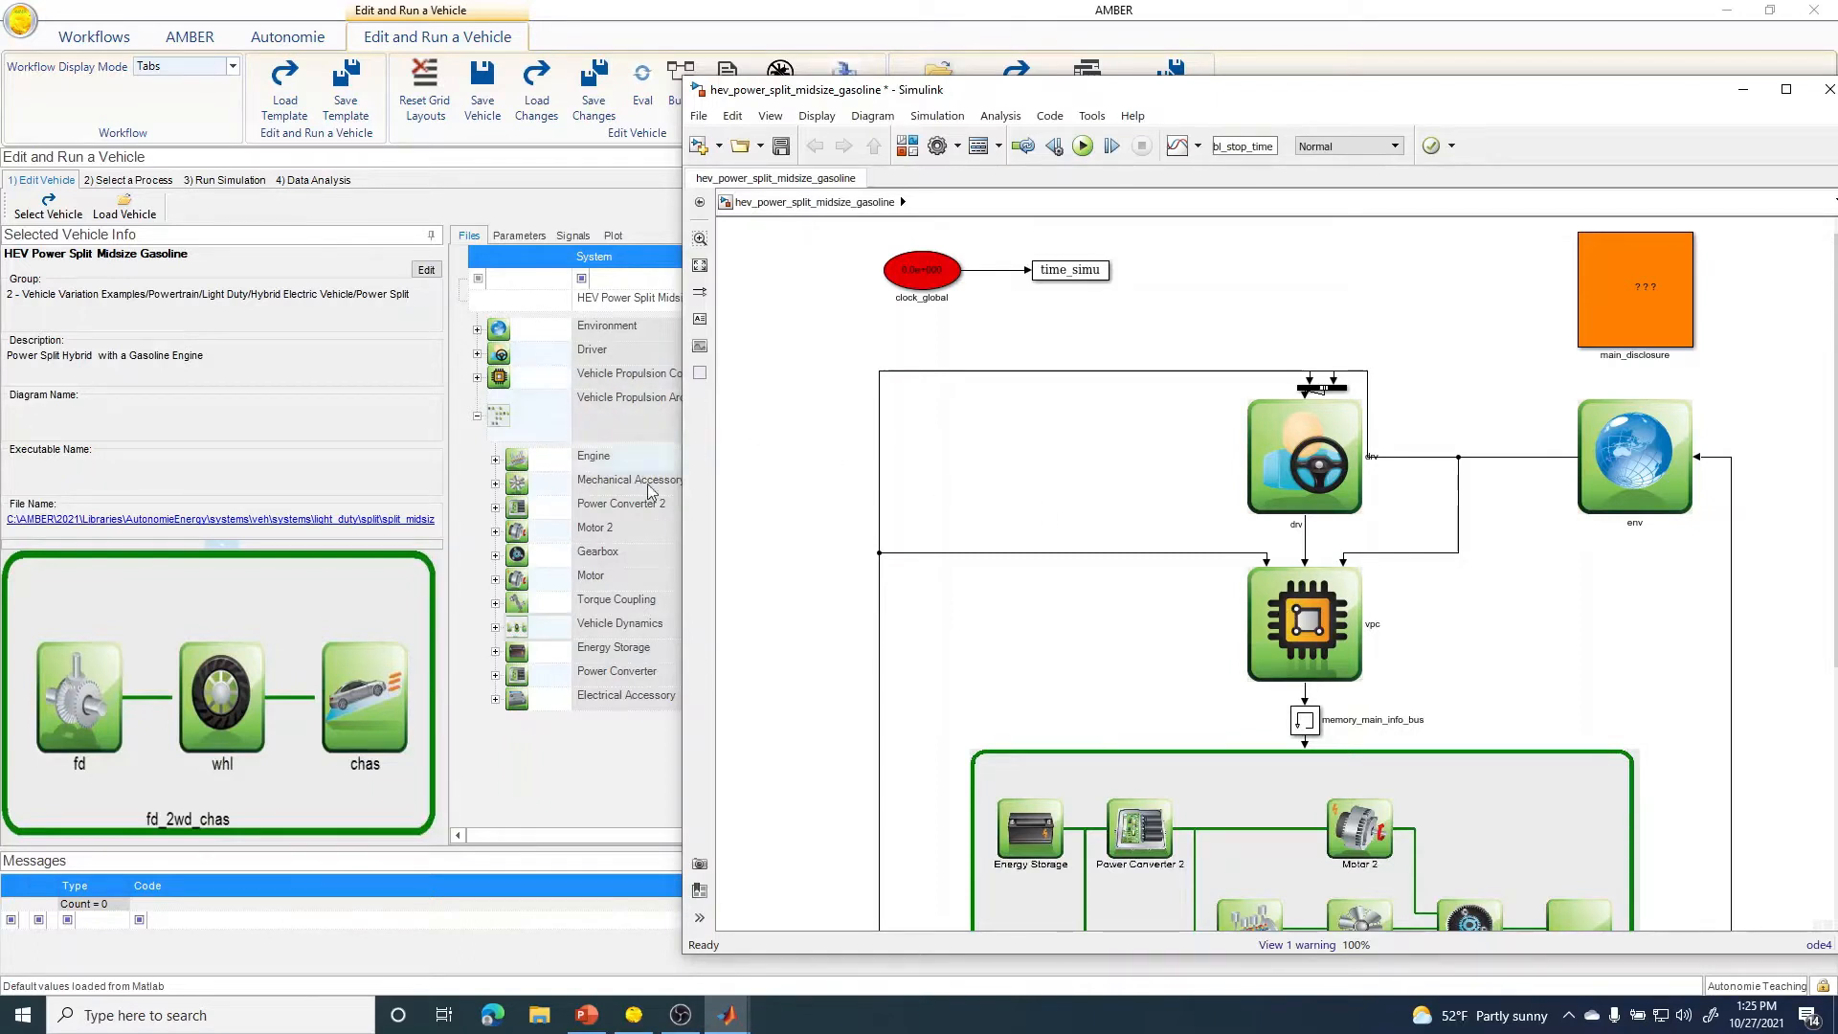
- Open the Vehicle Propulsion Architecture subsystem in the Simulink model and view its component blocks beside the system tree
{"action": "left_click", "coordinate": [1113, 767]}
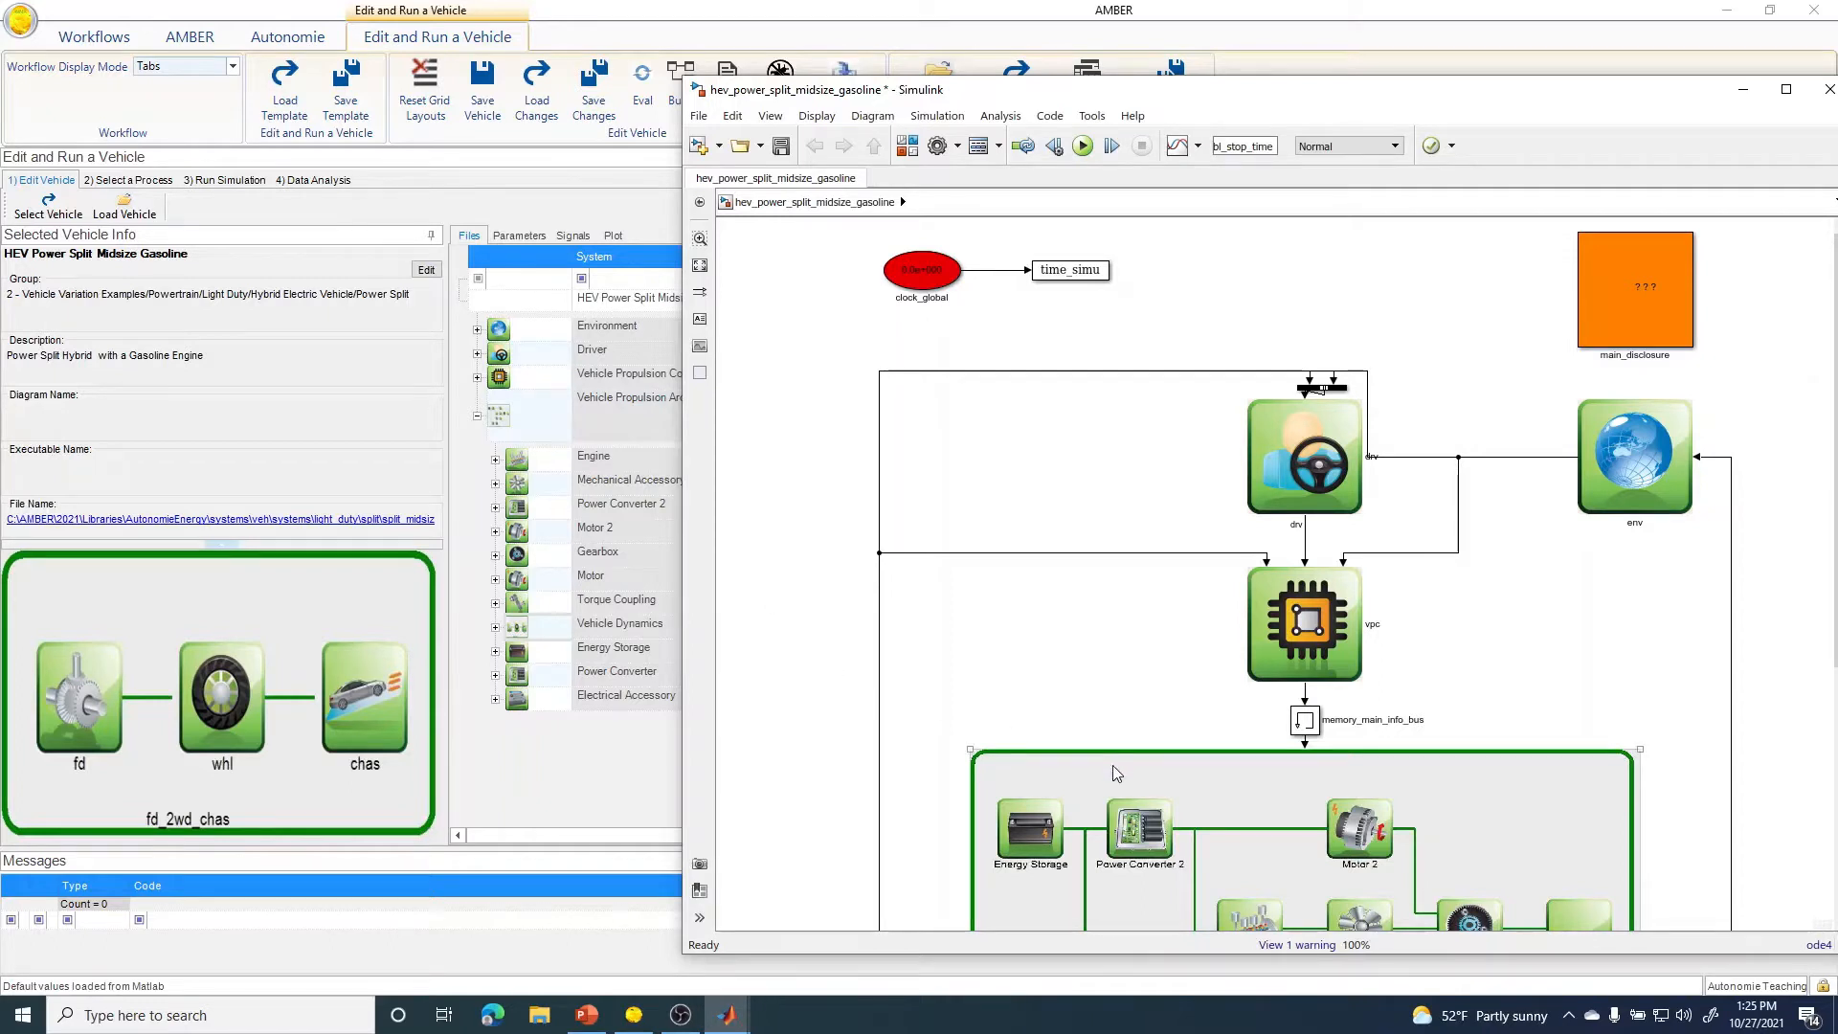
{"action": "double_click", "coordinate": [1112, 766]}
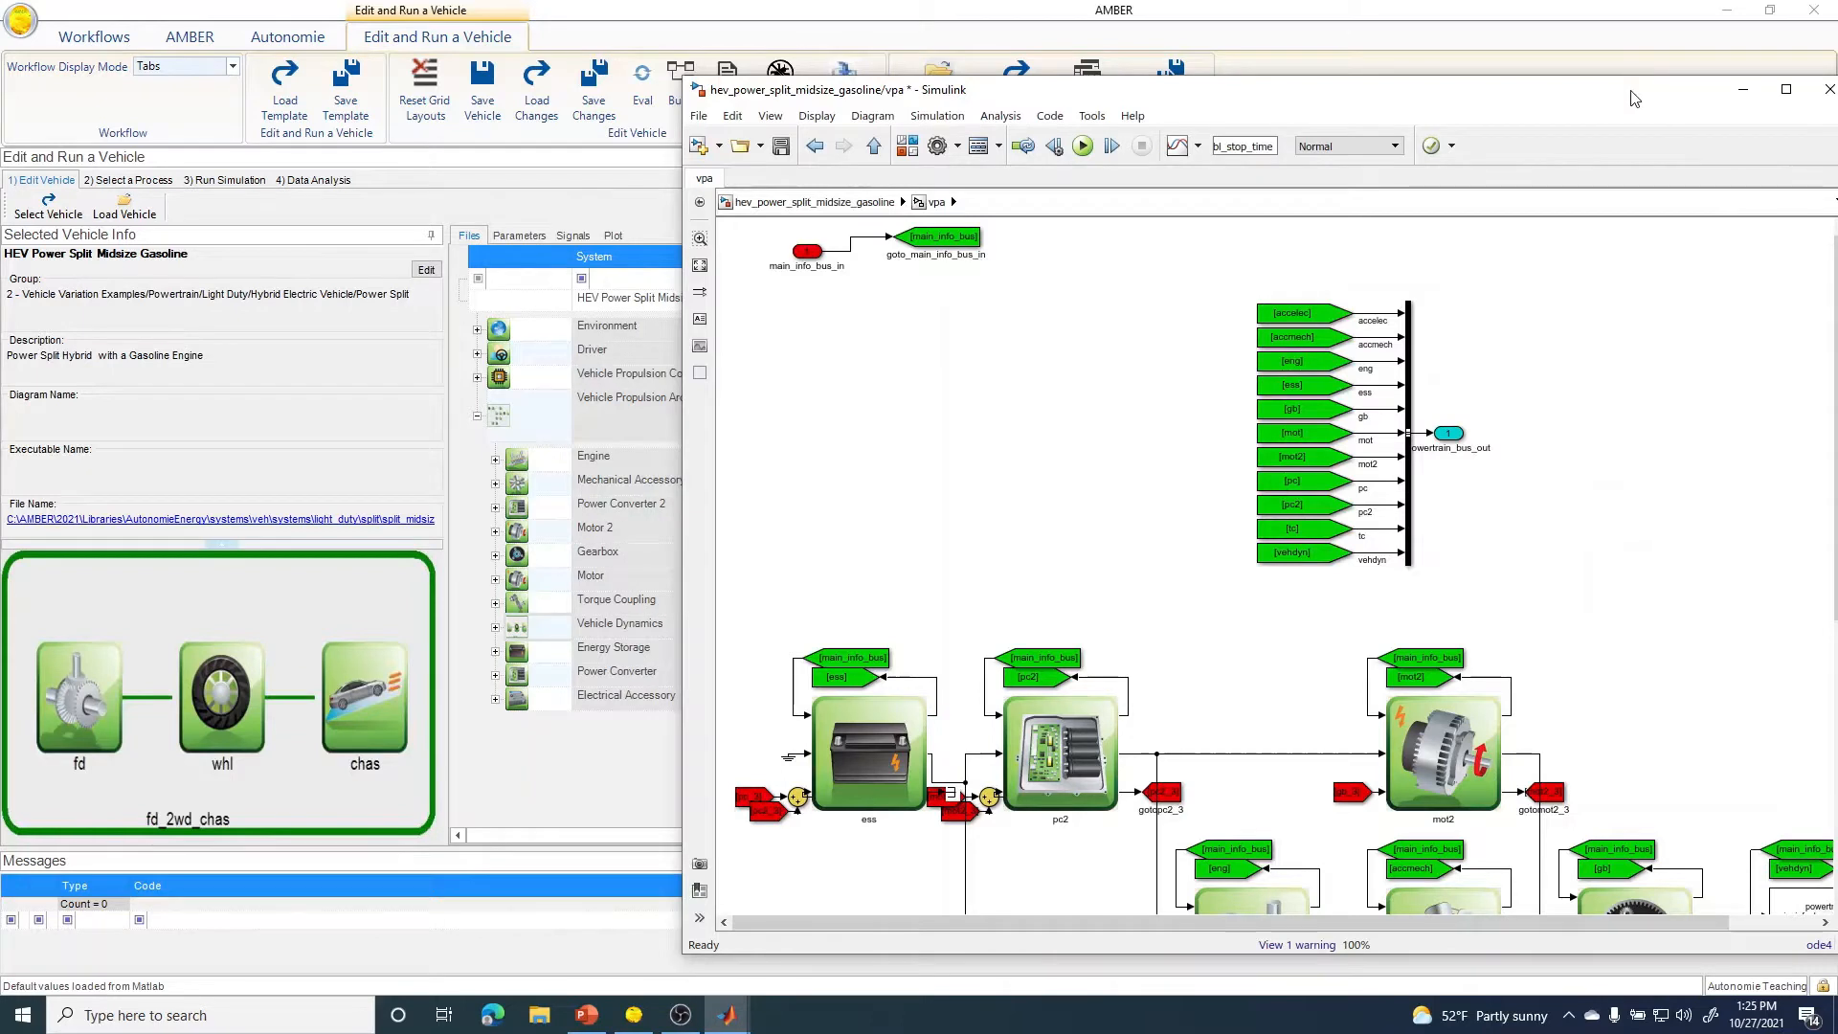
{"action": "left_click_drag", "start_coordinate": [1632, 92], "coordinate": [1580, 84]}
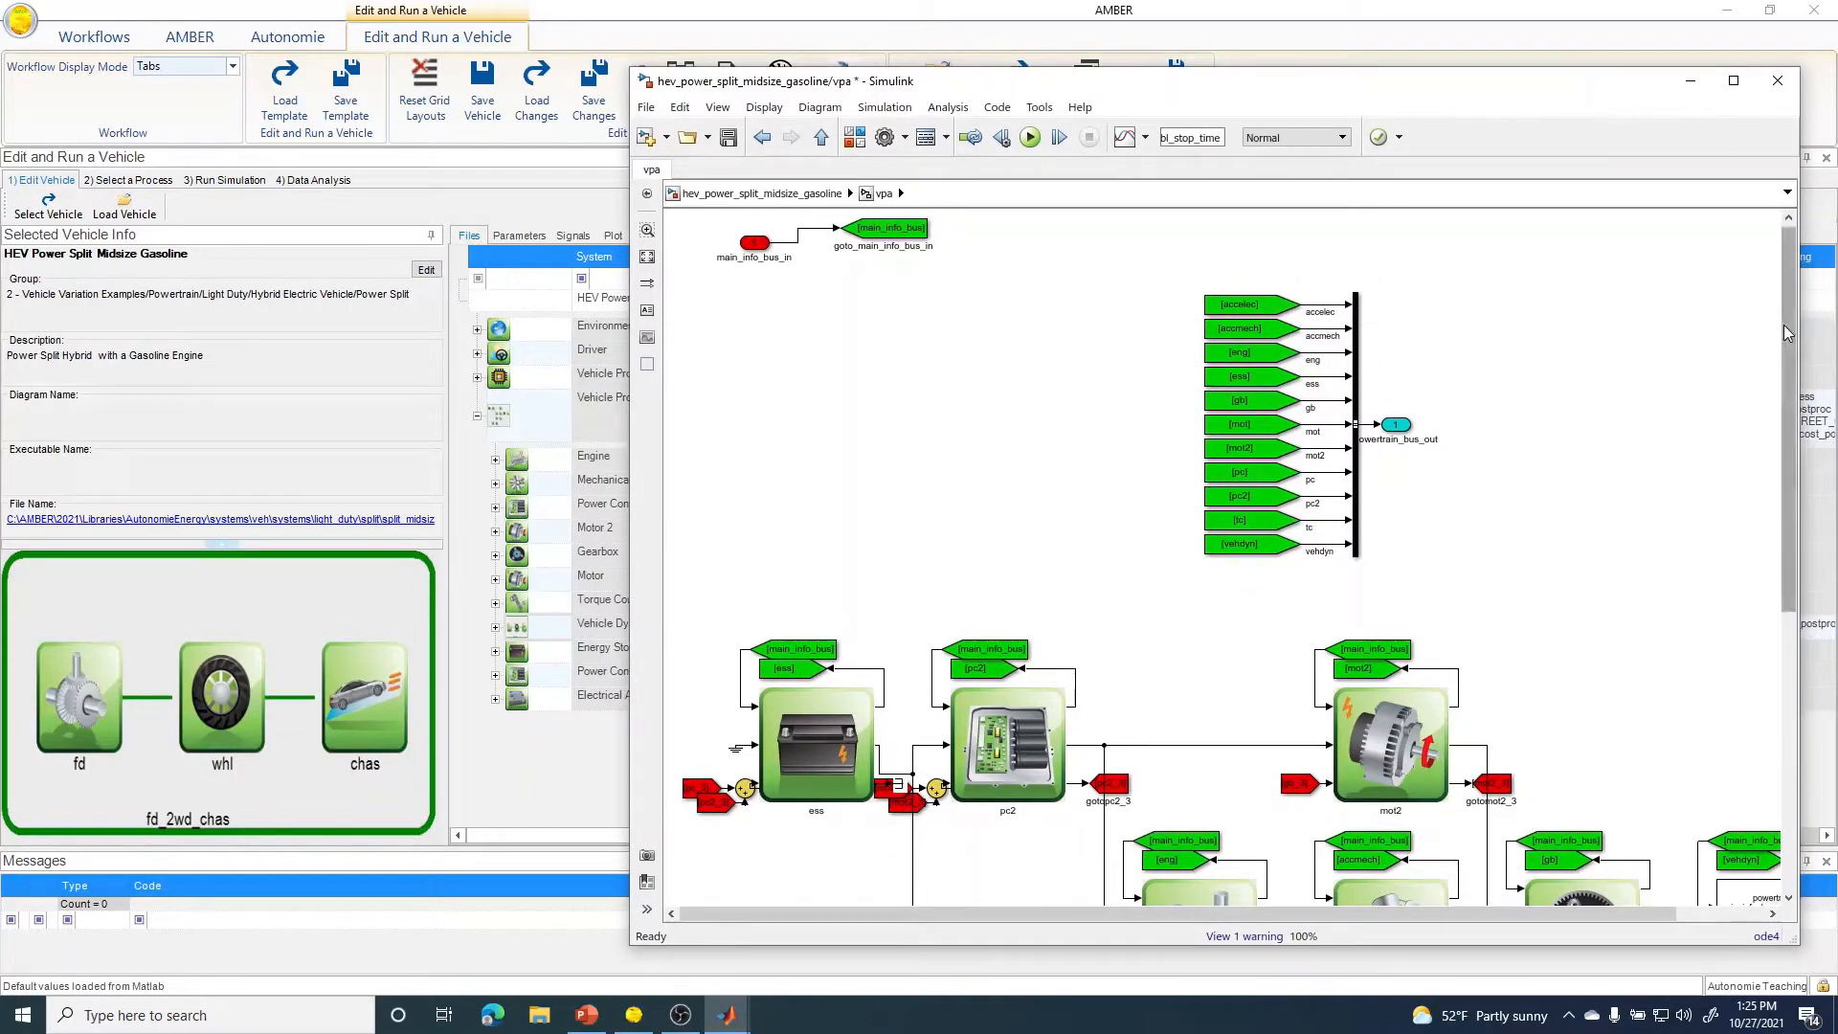
{"action": "left_click_drag", "start_coordinate": [1783, 332], "coordinate": [1824, 507]}
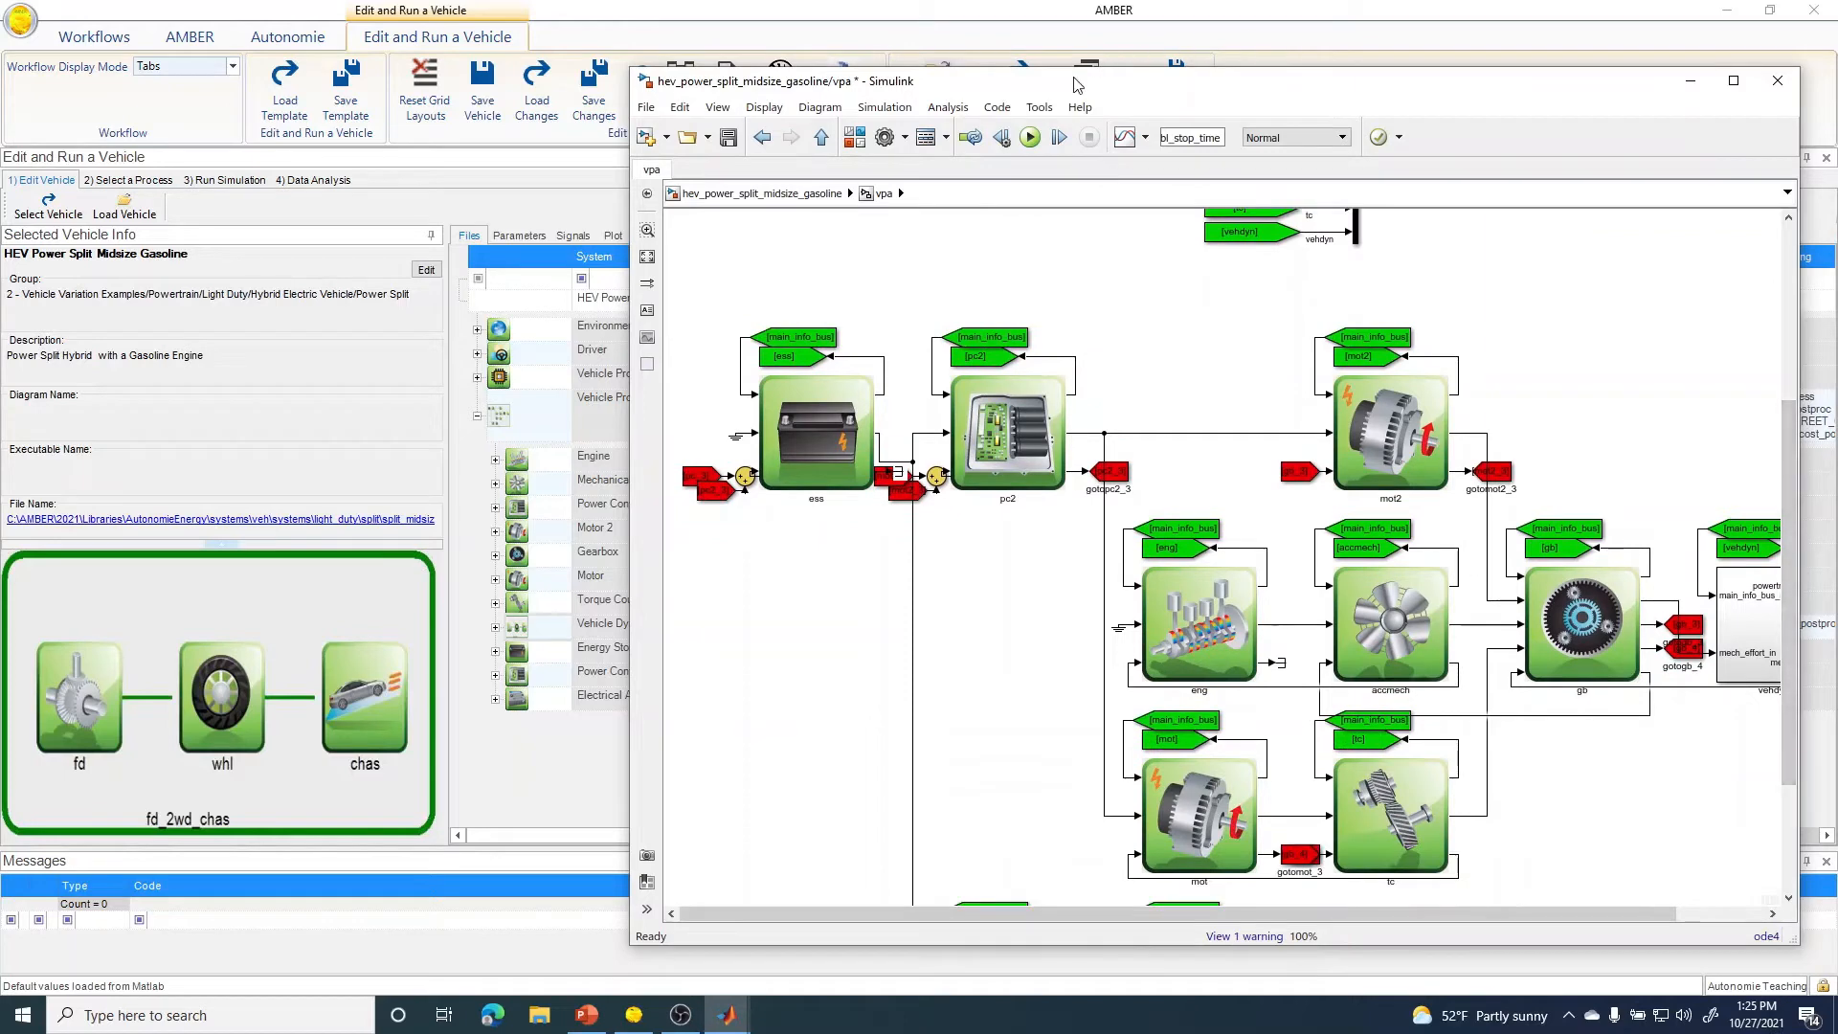
{"action": "left_click_drag", "start_coordinate": [1076, 85], "coordinate": [1145, 96]}
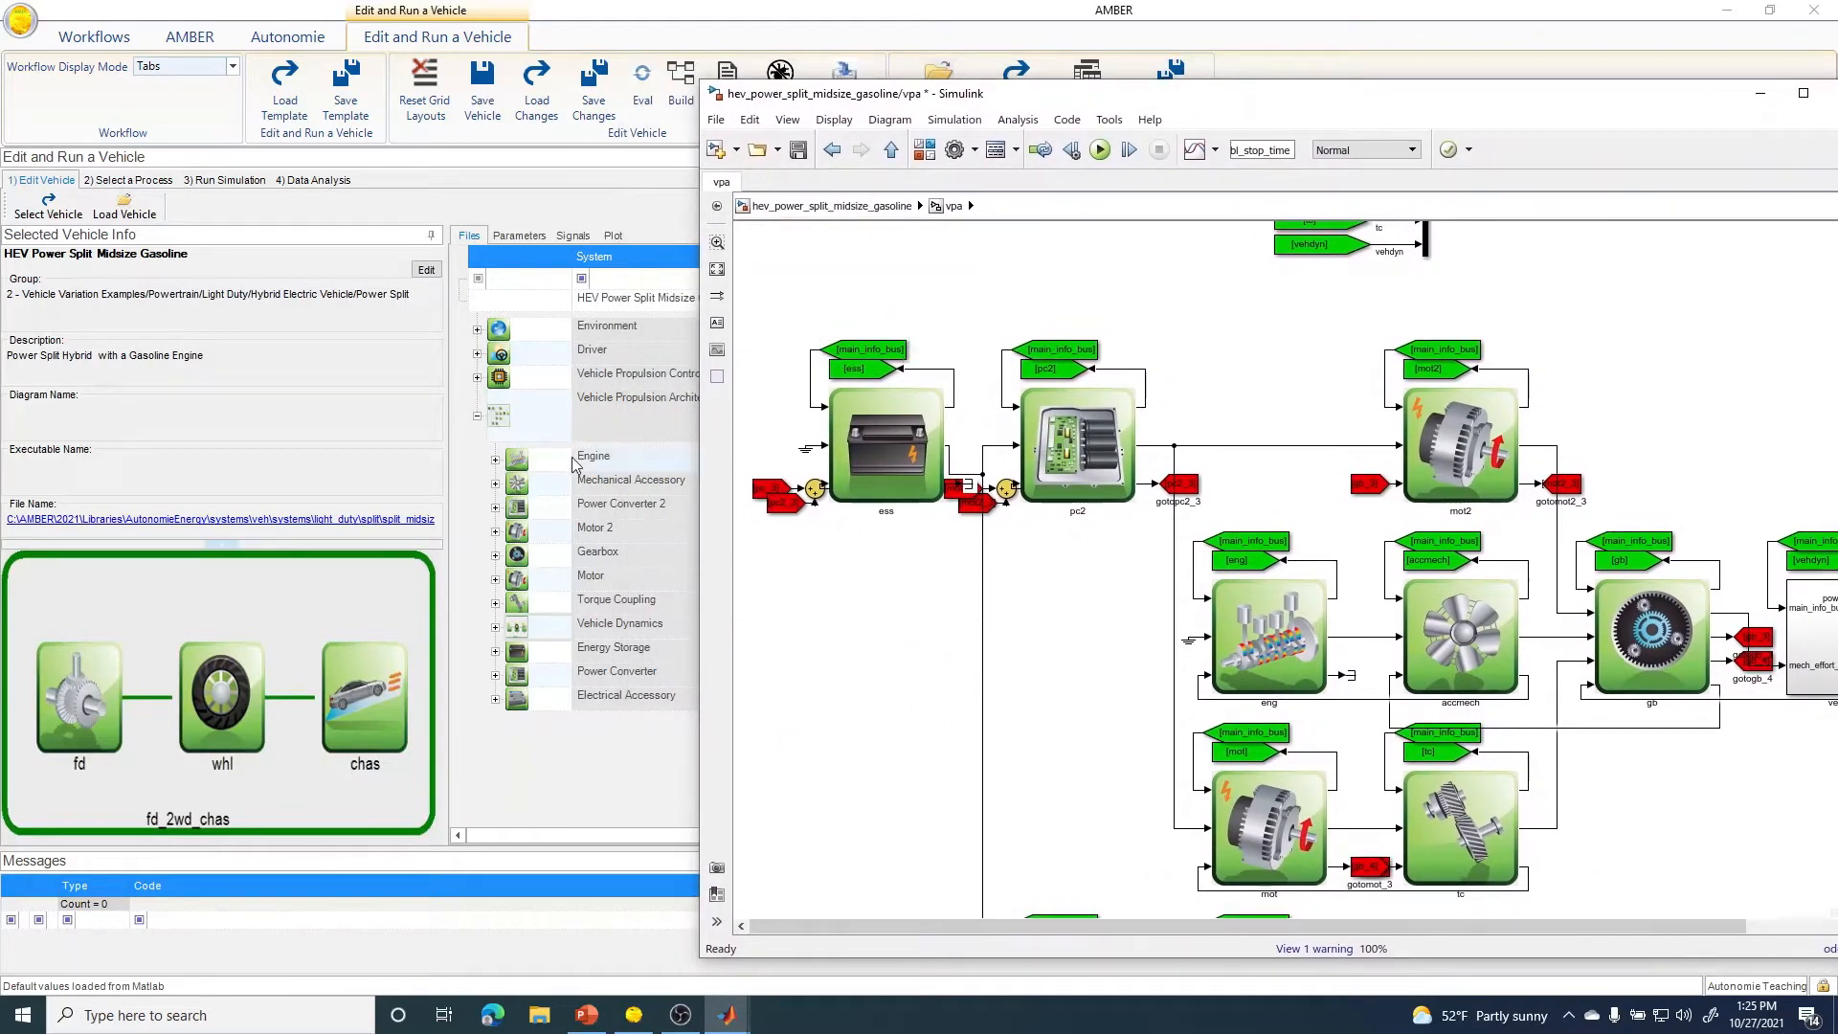
- Compare the Engine's Controller and Plant entries in the system tree with the Simulink eng subsystem, and return to the model's top level
{"action": "left_click", "coordinate": [496, 460]}
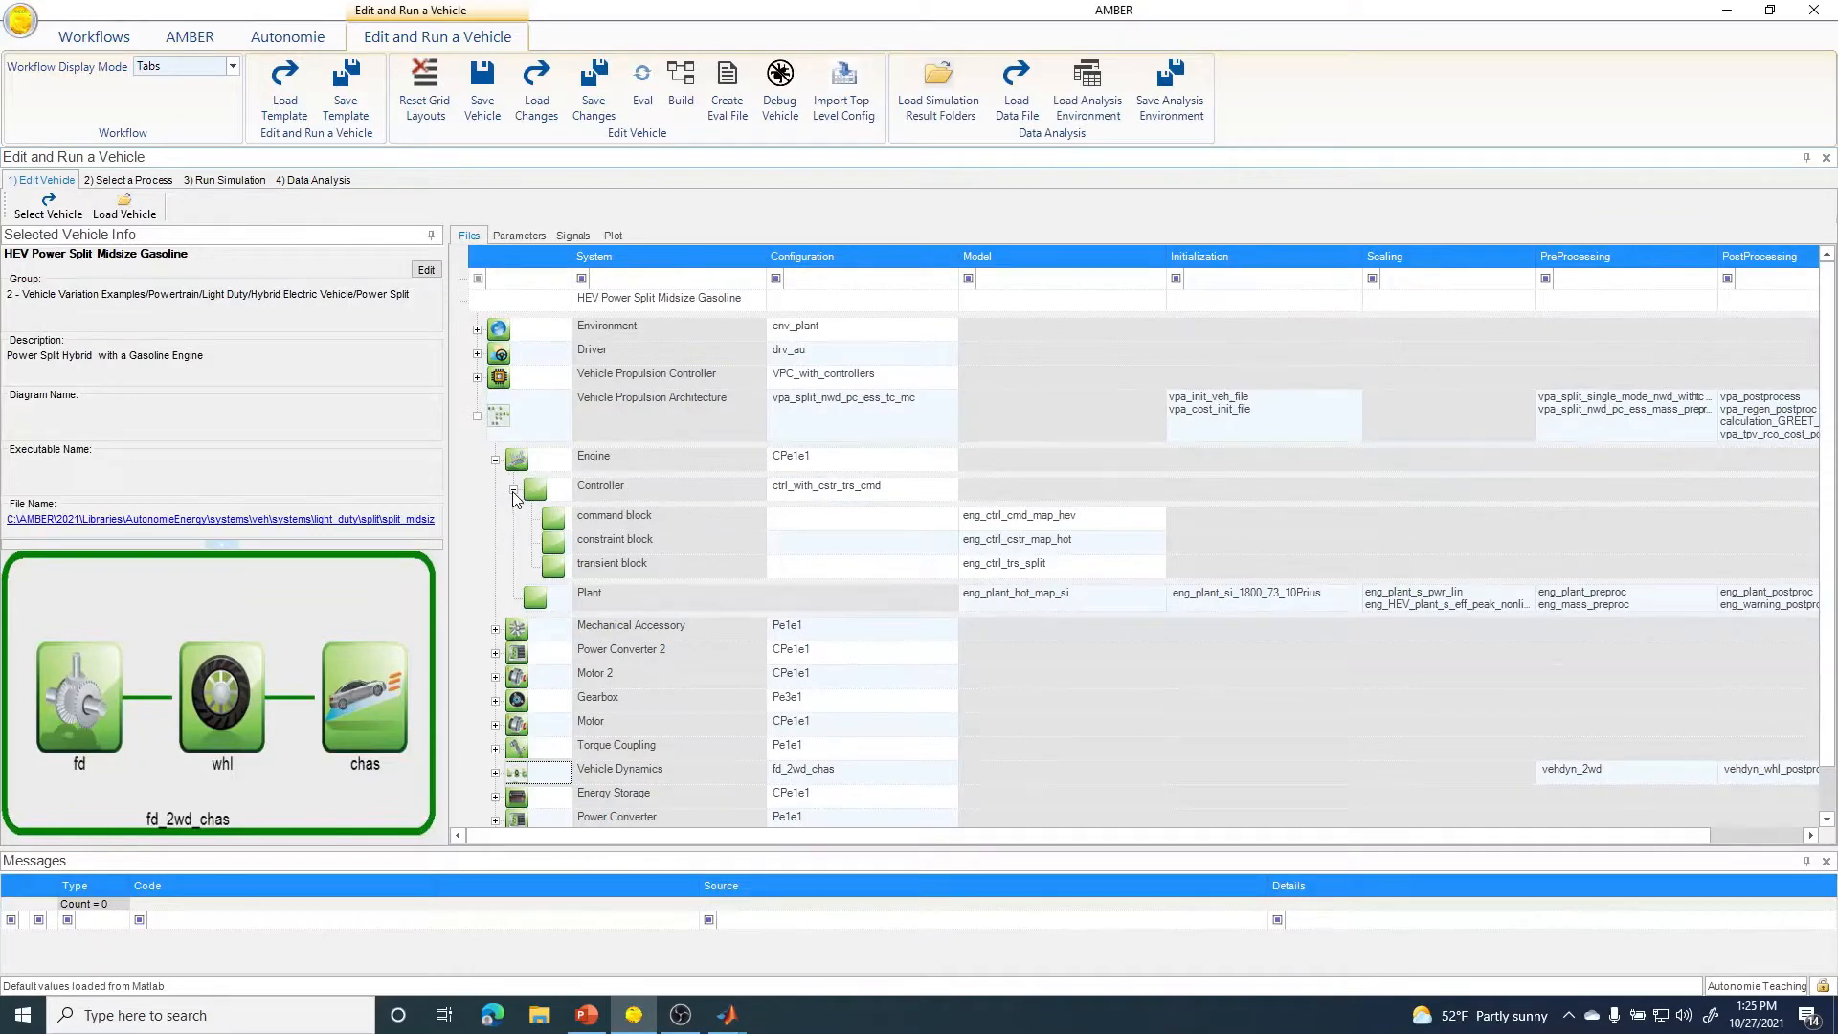
{"action": "left_click", "coordinate": [514, 492]}
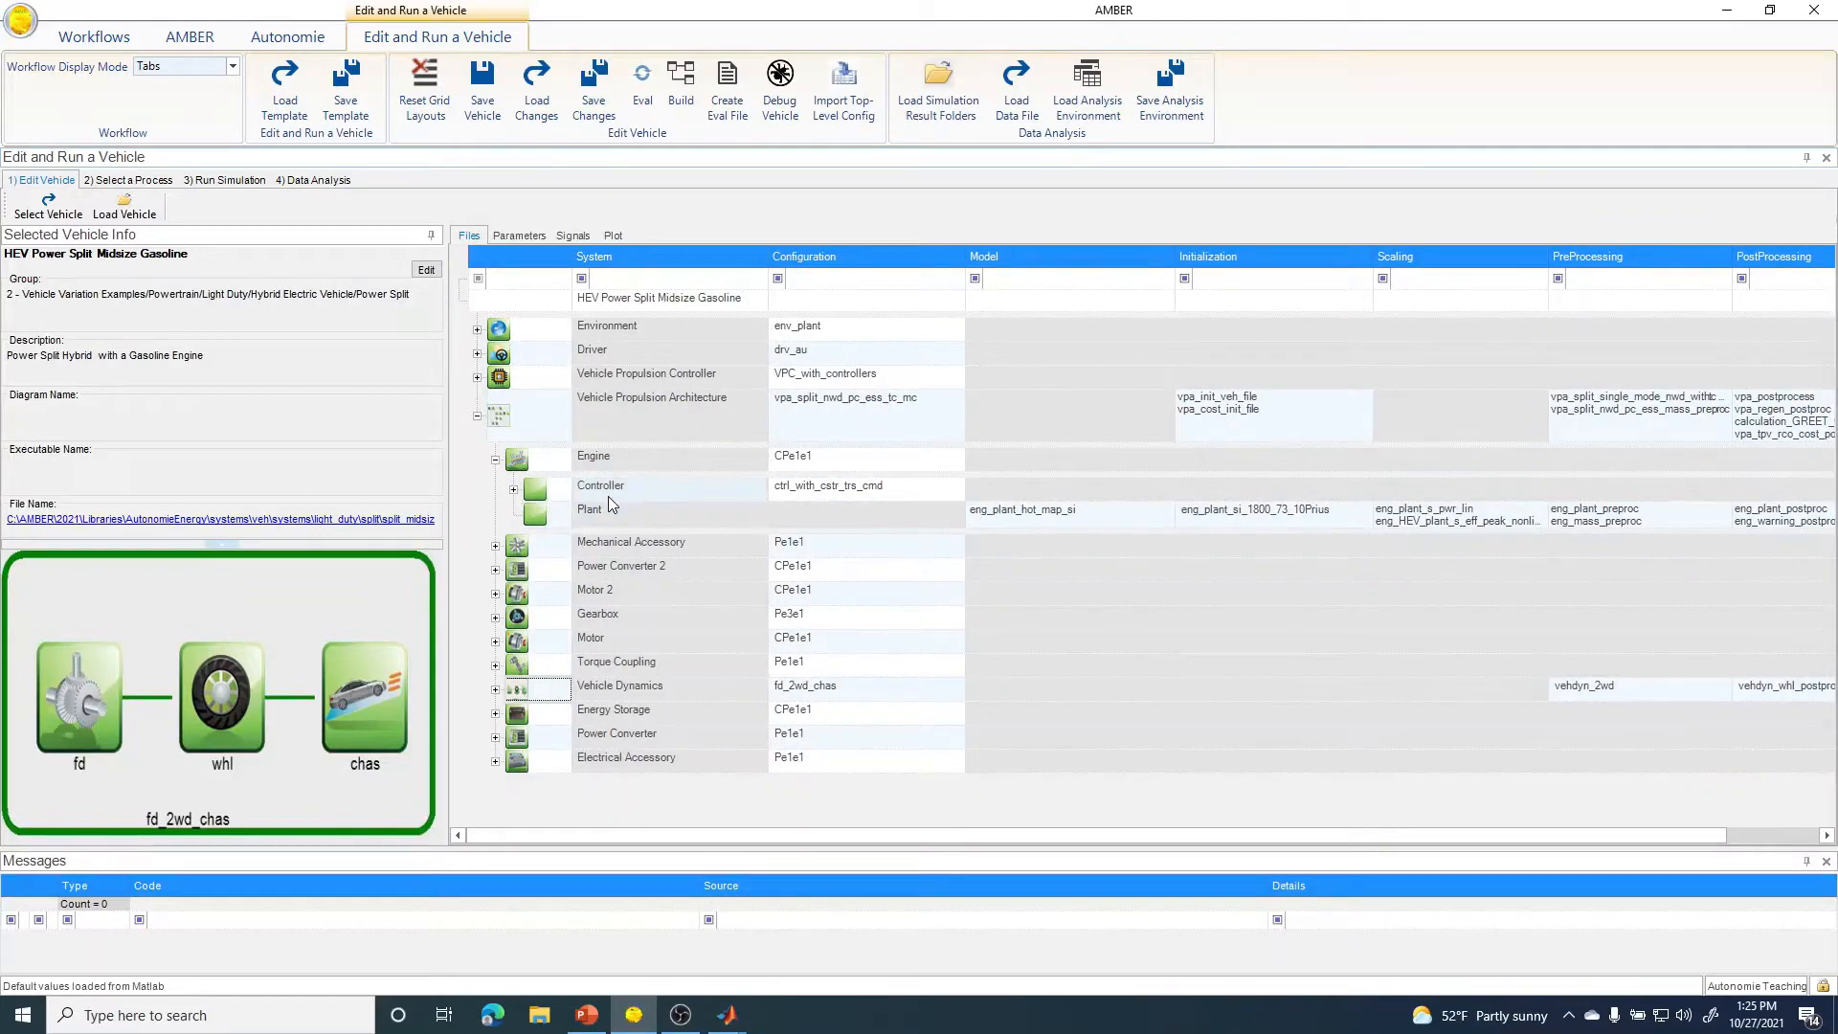
{"action": "mouse_move", "coordinate": [730, 1022]}
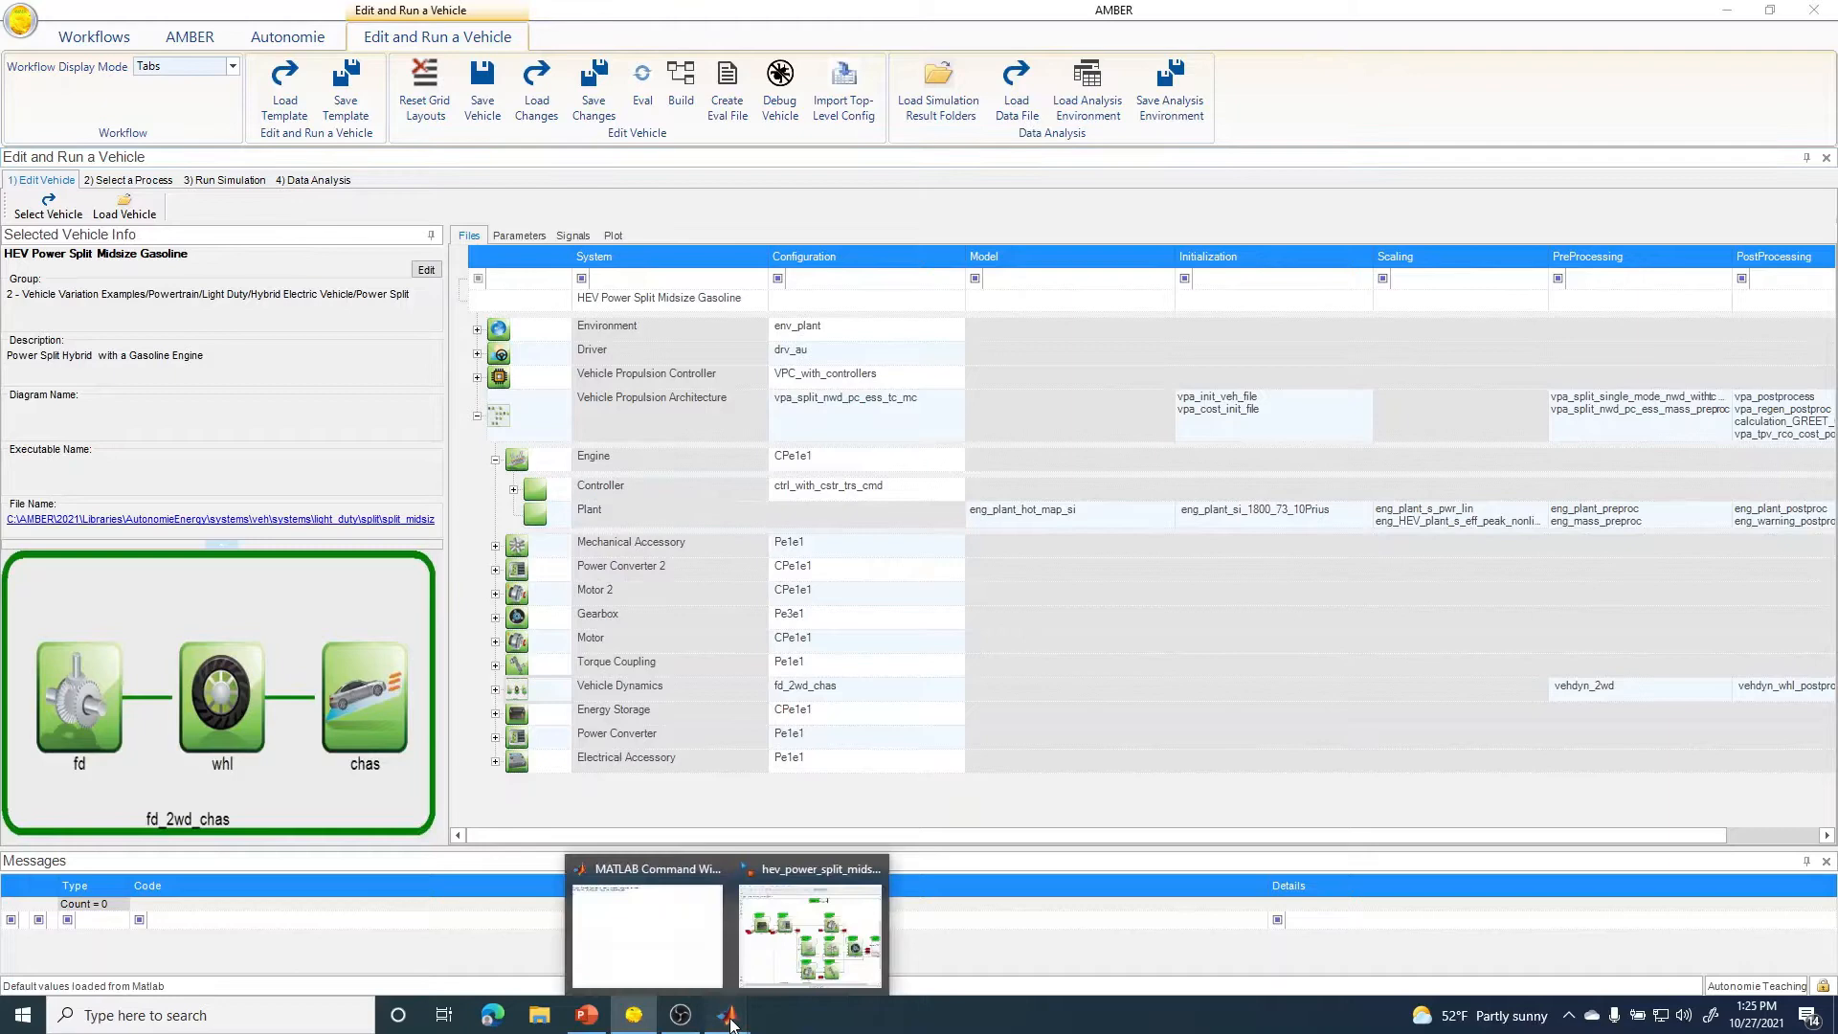
{"action": "left_click", "coordinate": [779, 982]}
{"action": "double_click", "coordinate": [1285, 667]}
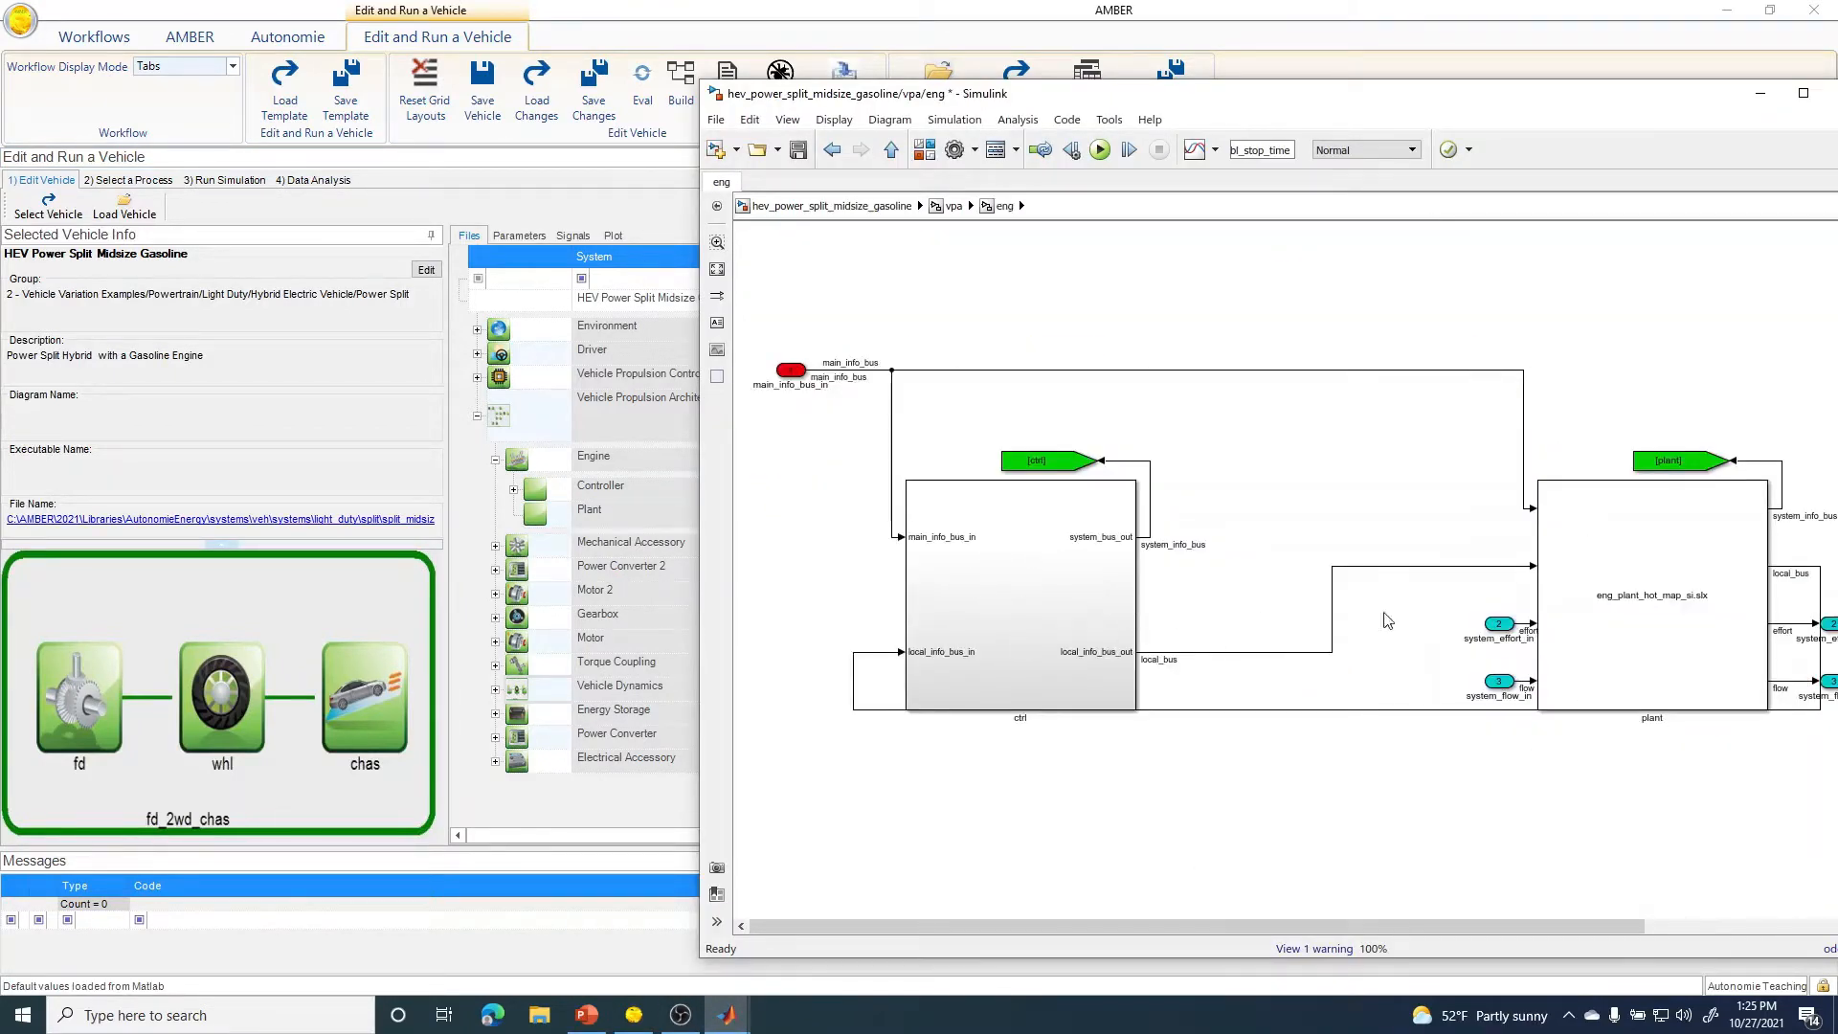
{"action": "left_click", "coordinate": [1605, 582]}
{"action": "left_click", "coordinate": [819, 206]}
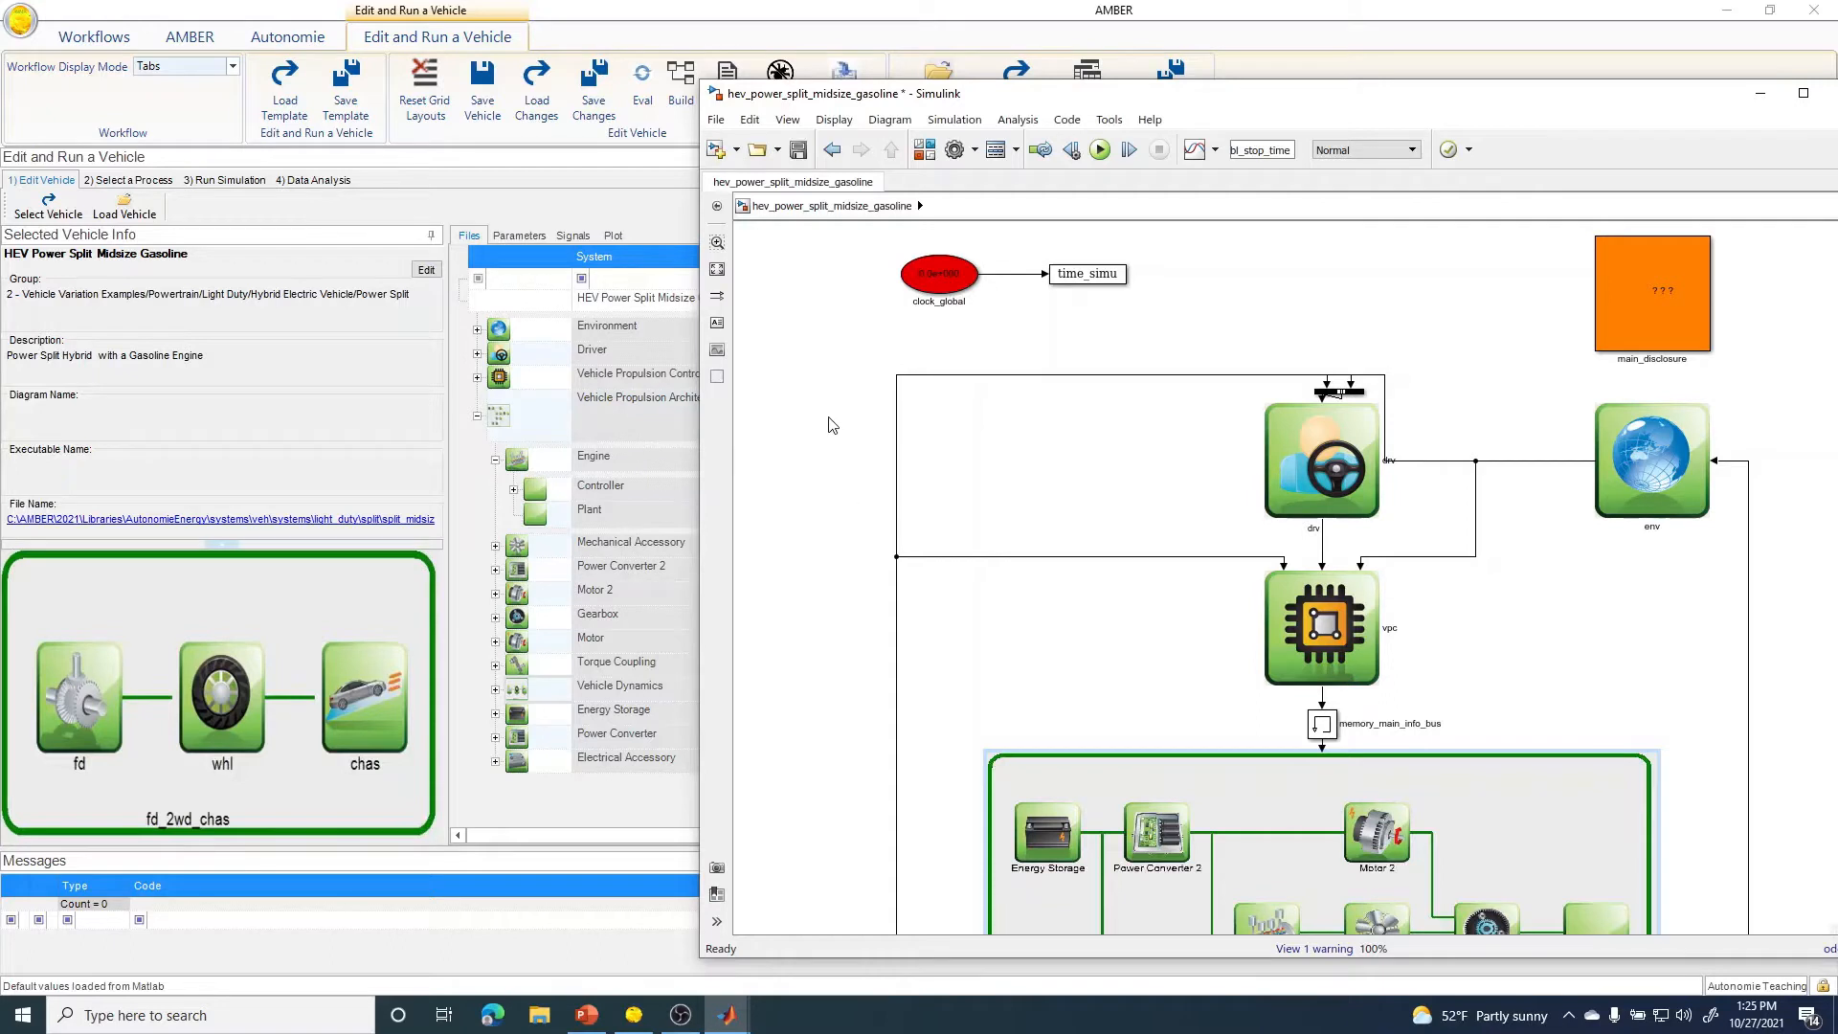
- Switch to AMBER, collapse Engine, and review the Configuration and Model columns against the built Simulink model
{"action": "left_click", "coordinate": [623, 203]}
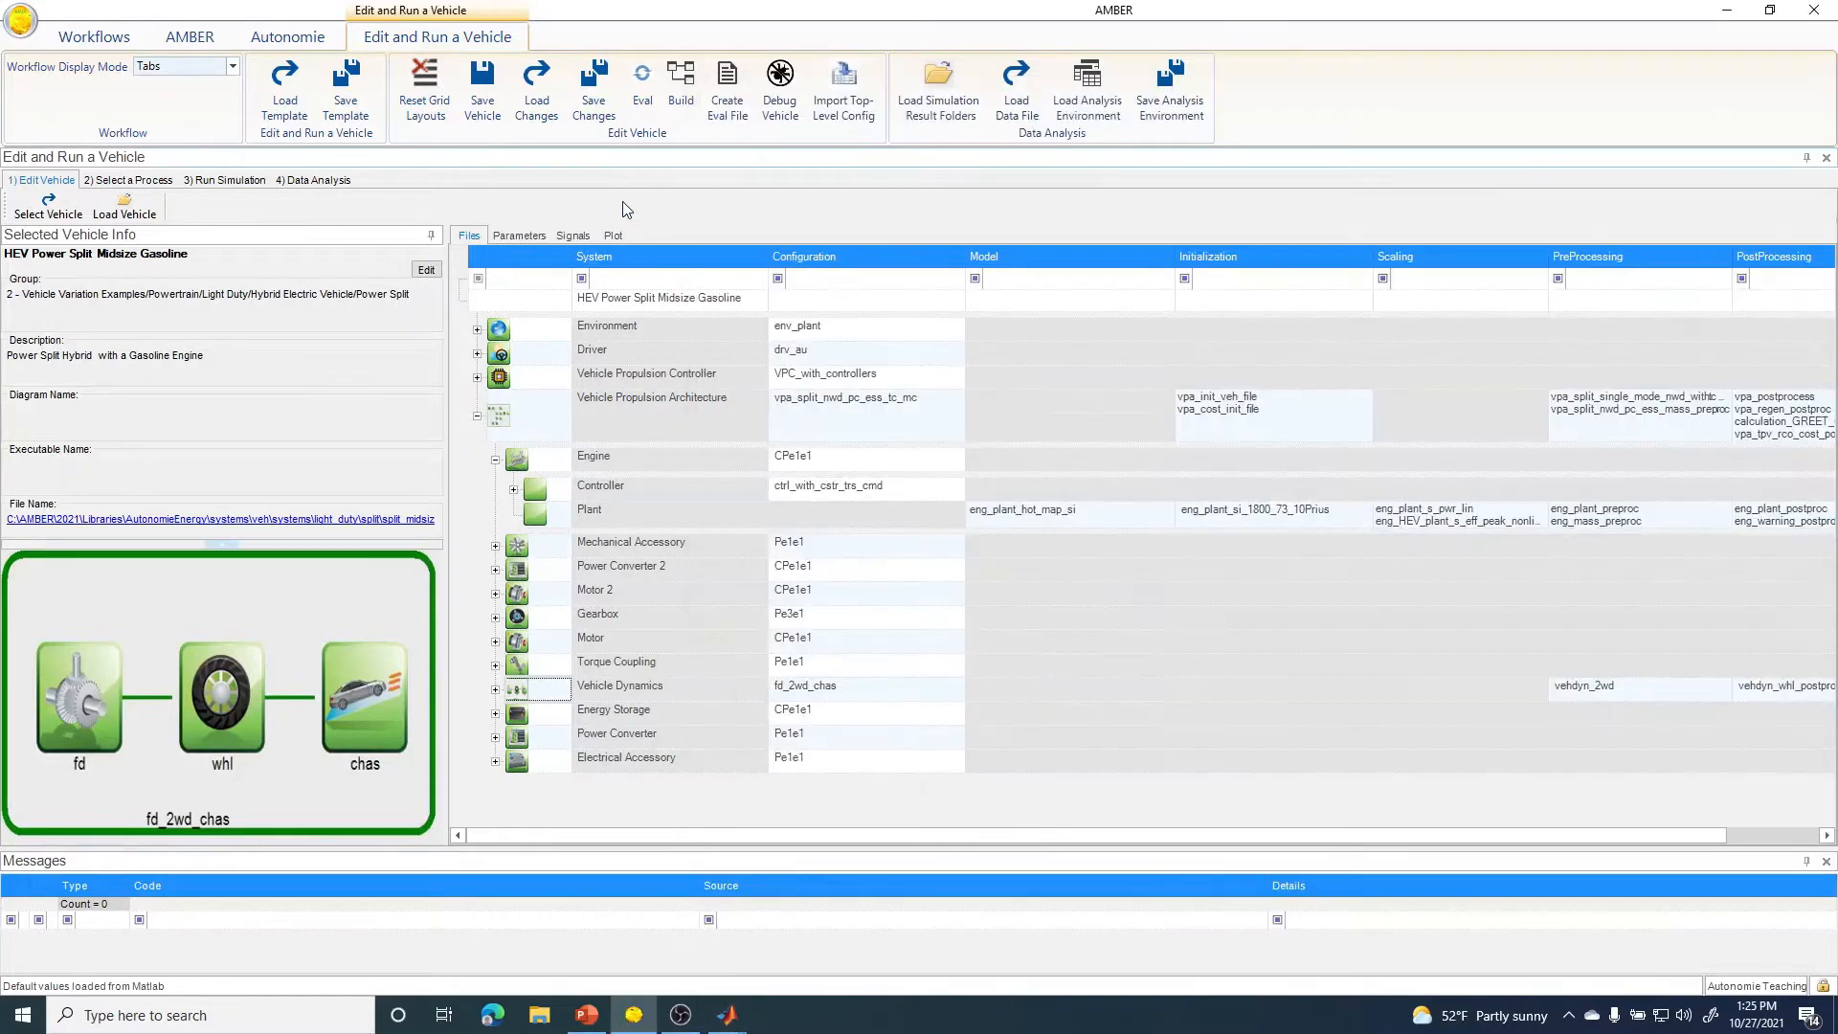
{"action": "left_click", "coordinate": [495, 461]}
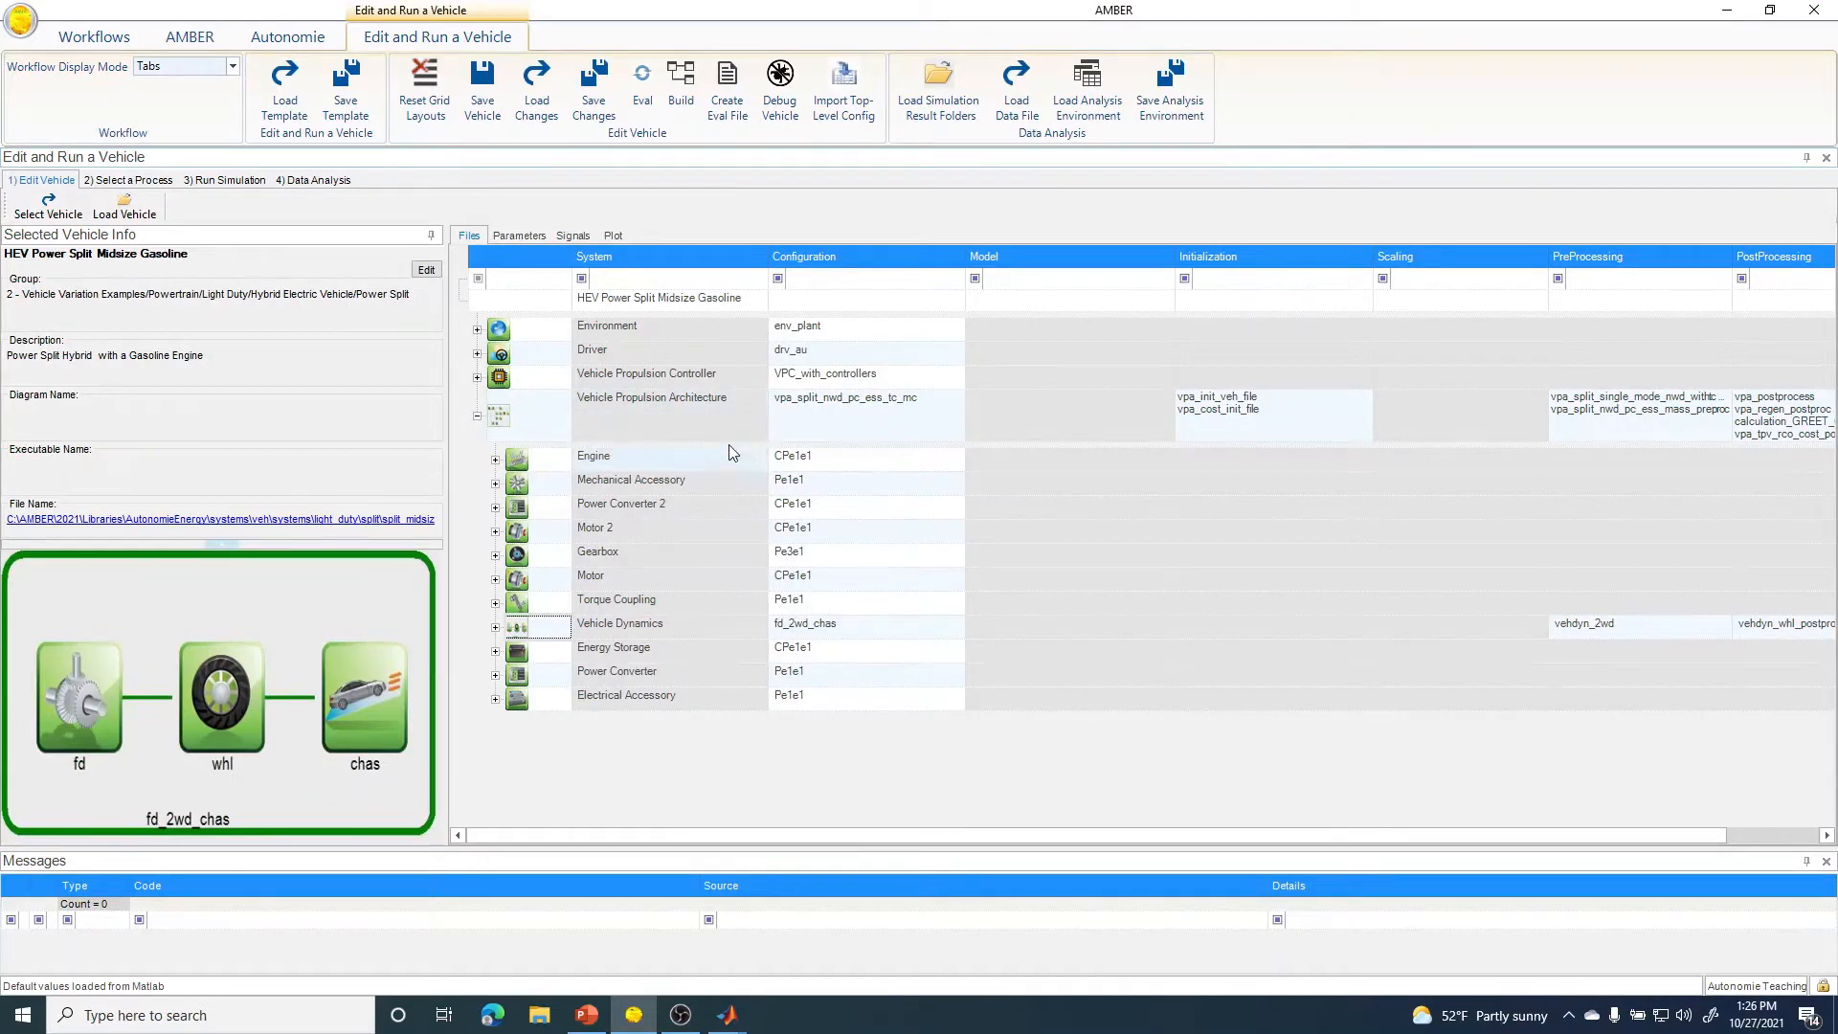
{"action": "left_click", "coordinate": [857, 278]}
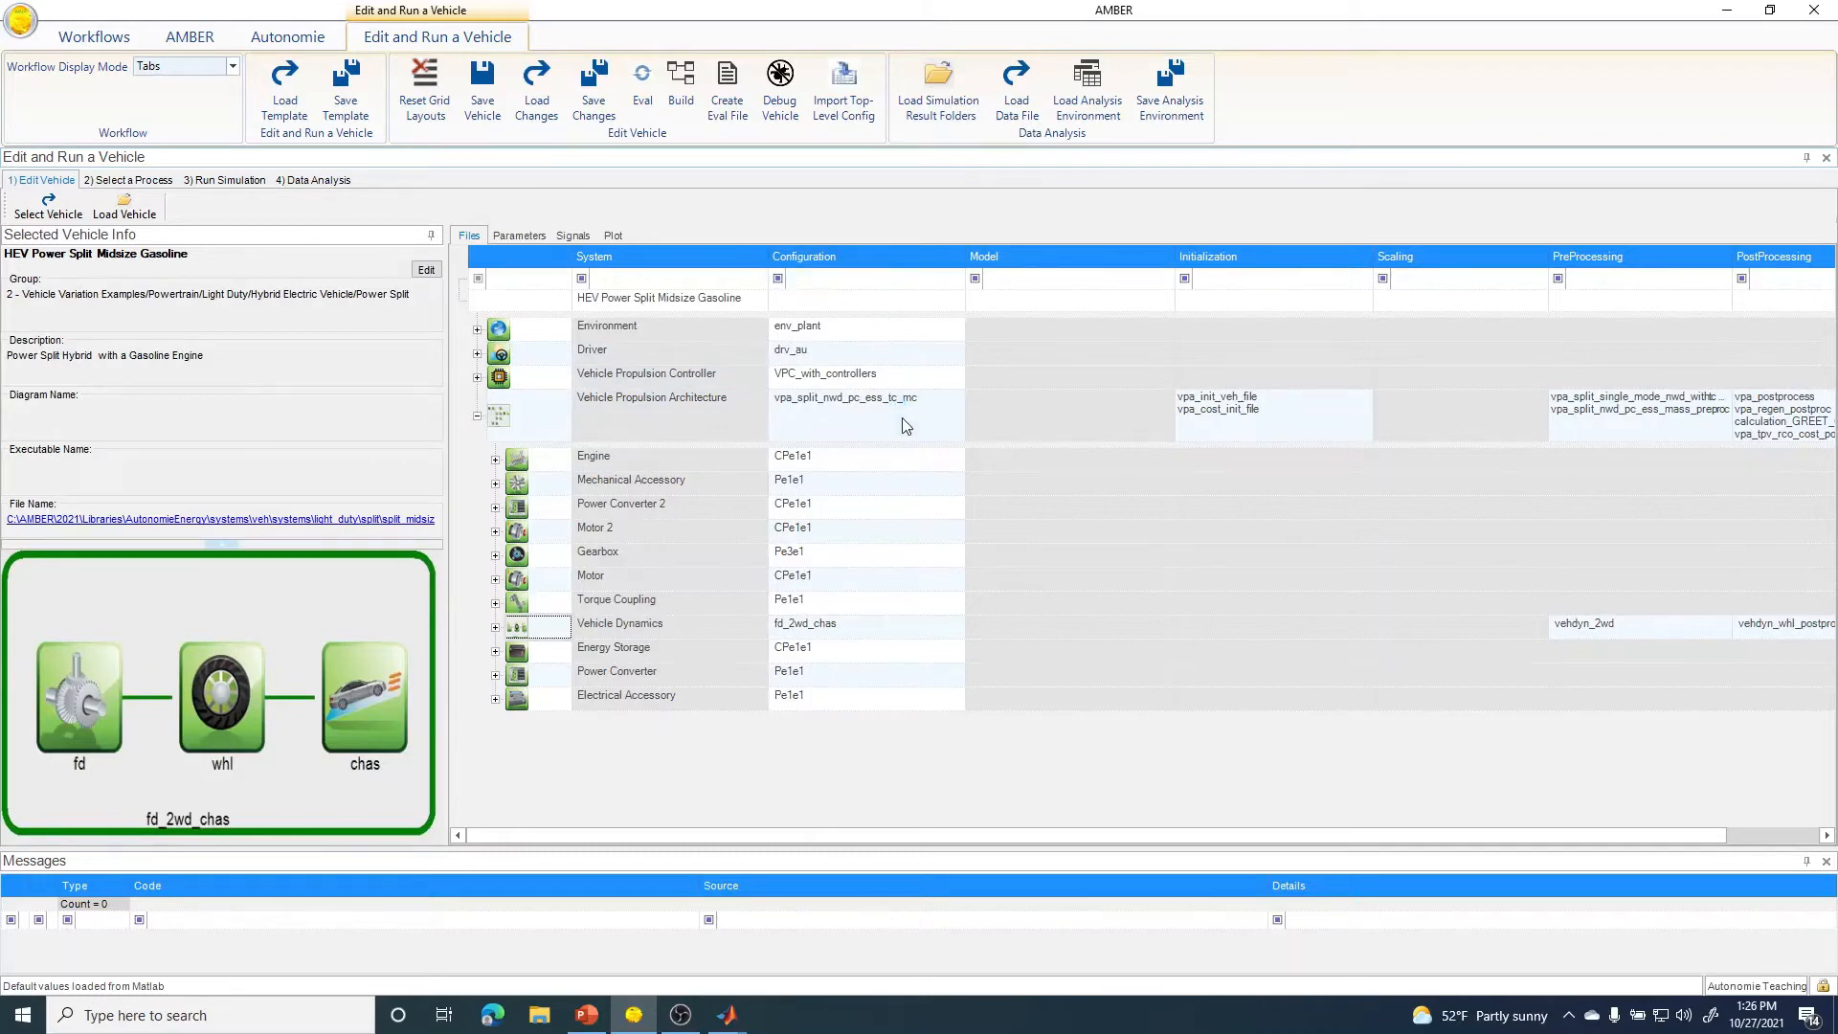
{"action": "mouse_move", "coordinate": [908, 428]}
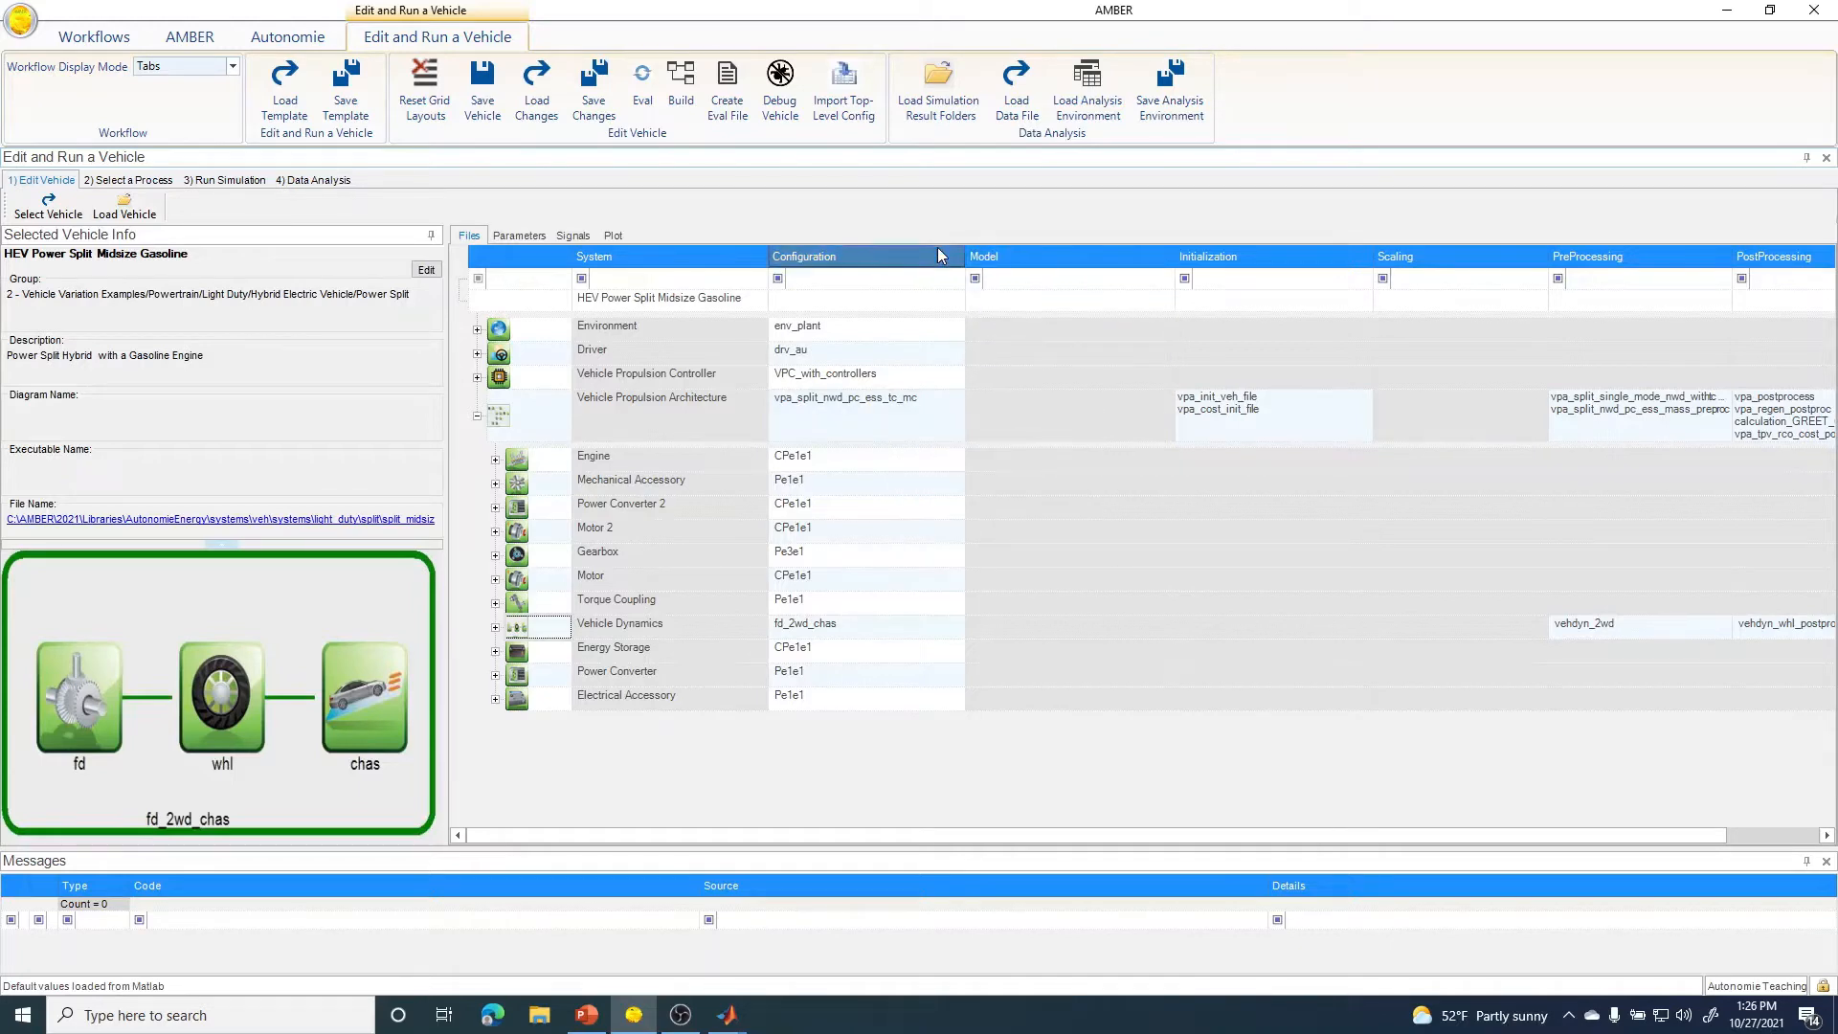
{"action": "left_click", "coordinate": [1016, 276]}
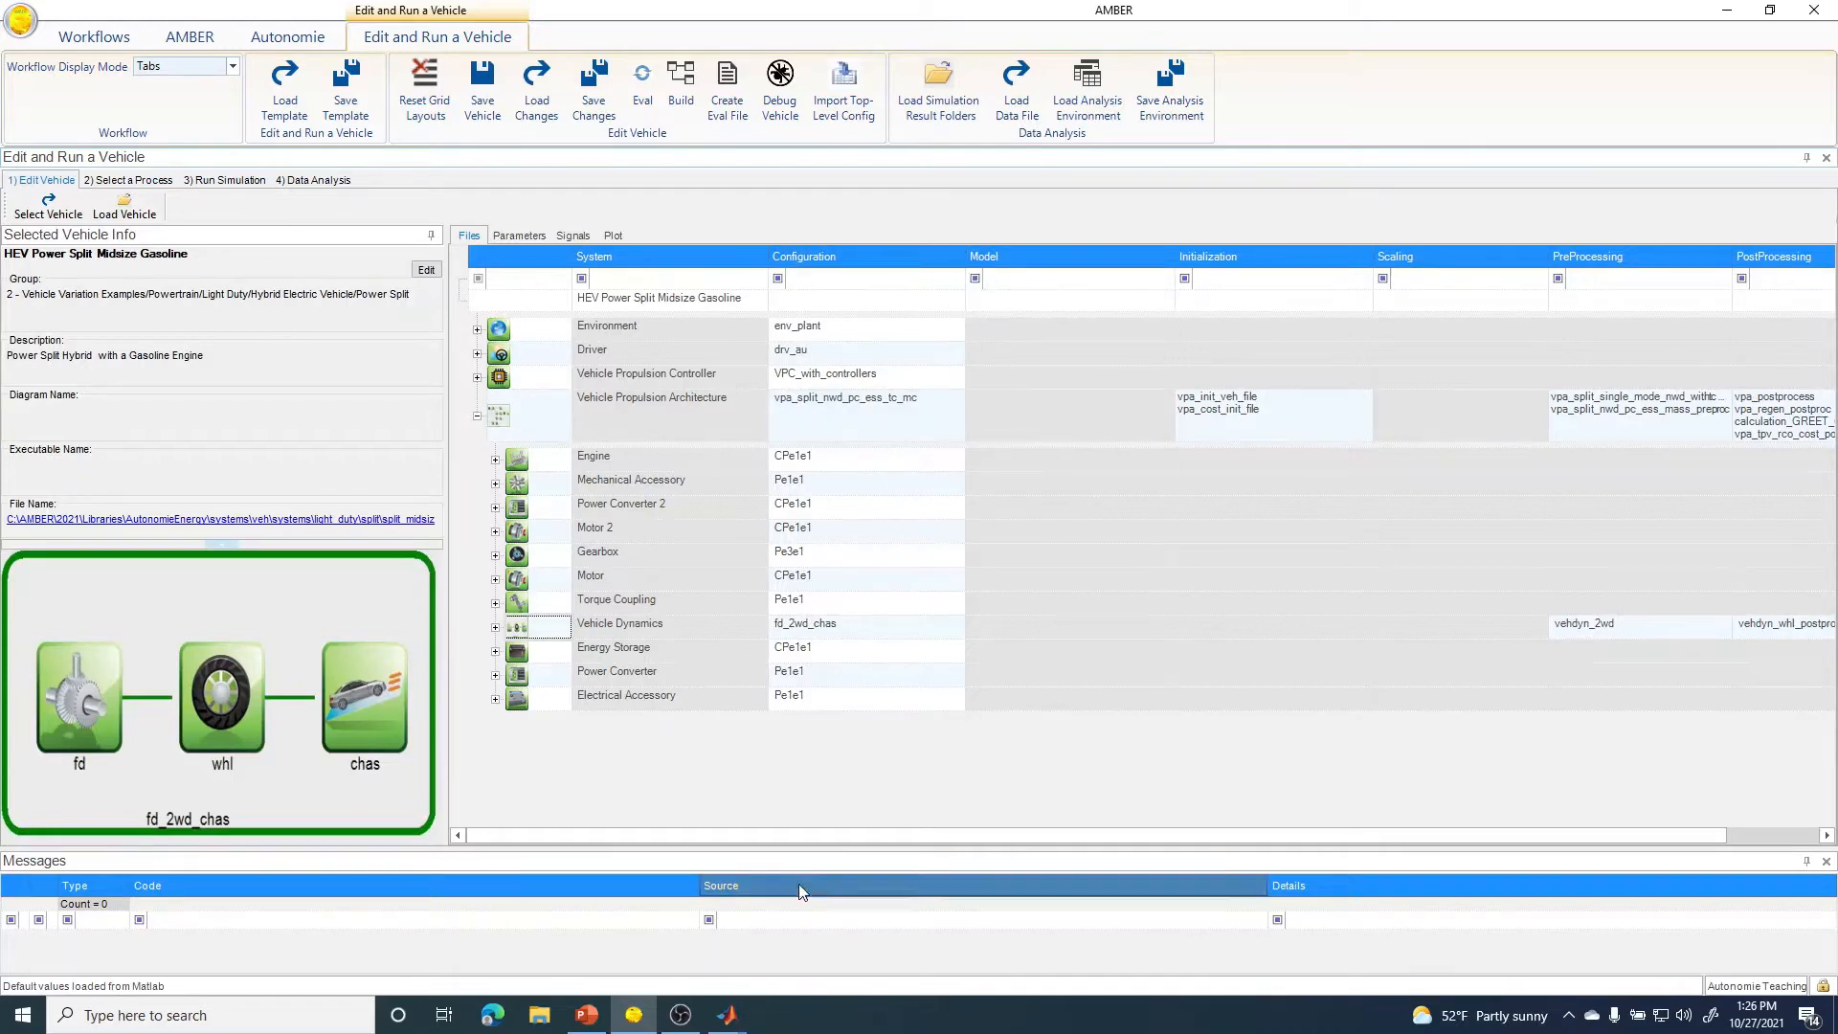
{"action": "mouse_move", "coordinate": [729, 1020]}
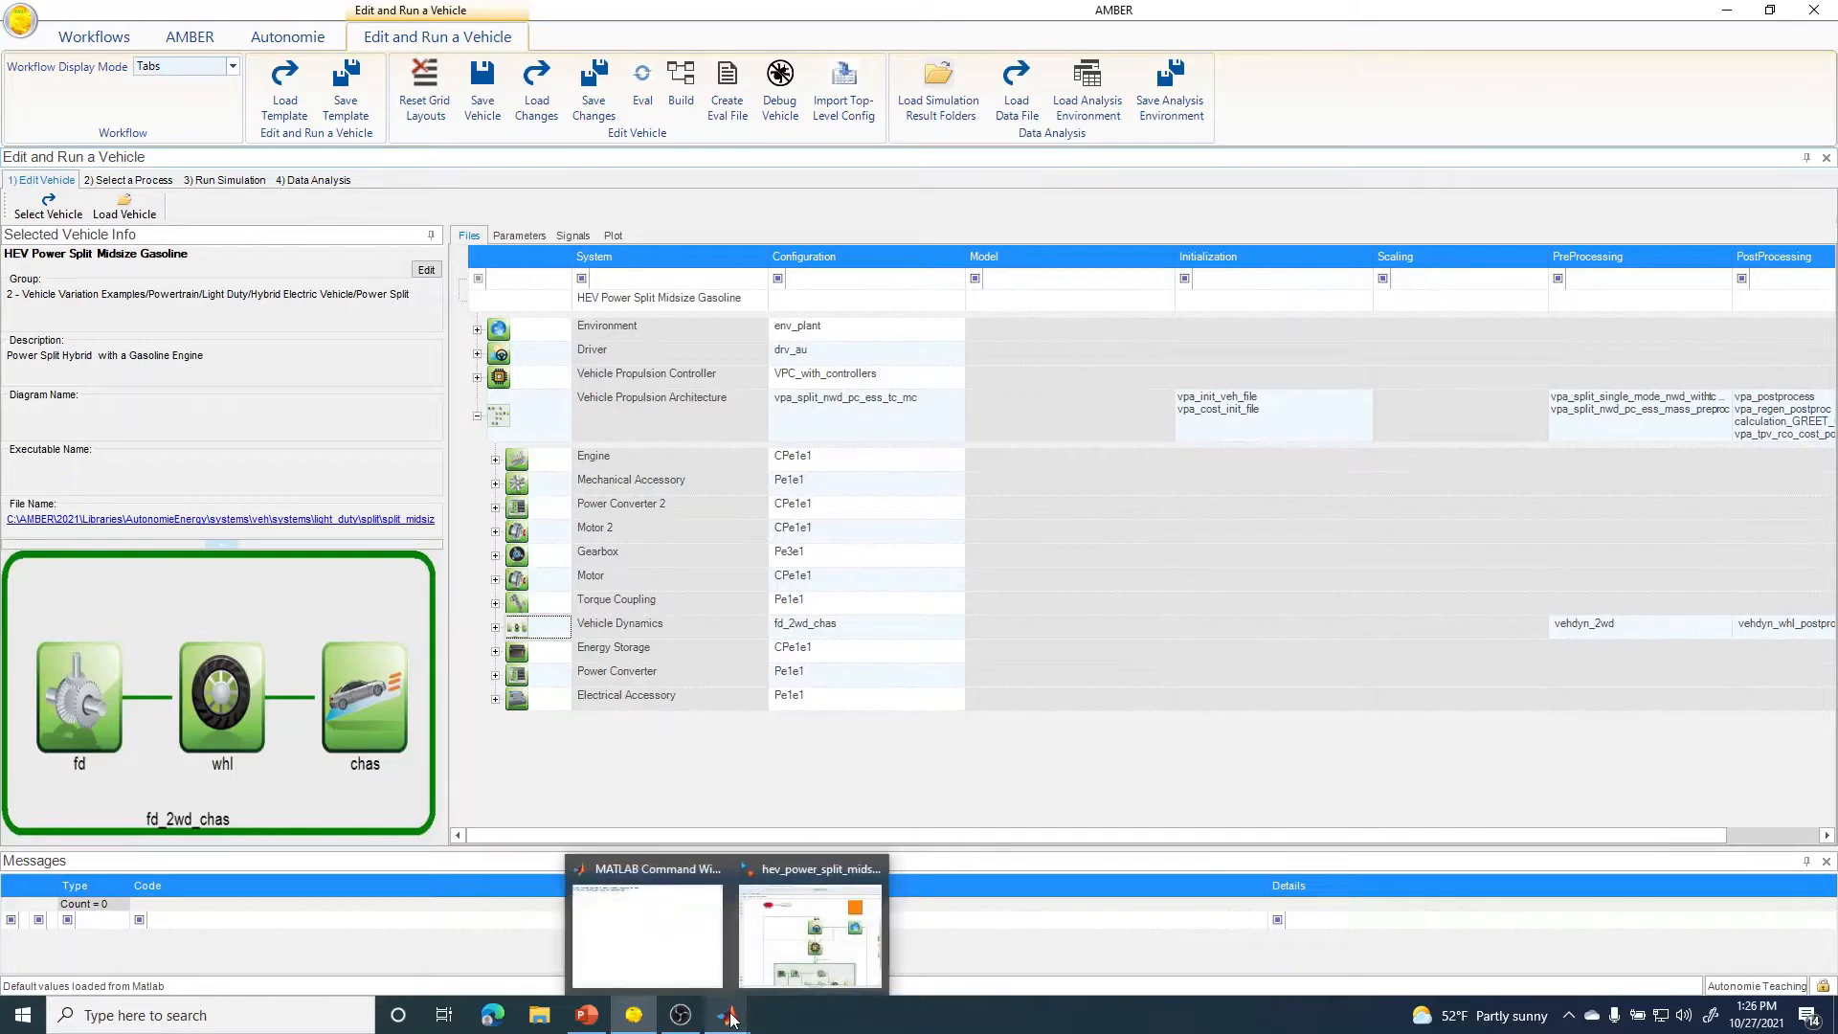
{"action": "left_click", "coordinate": [795, 945]}
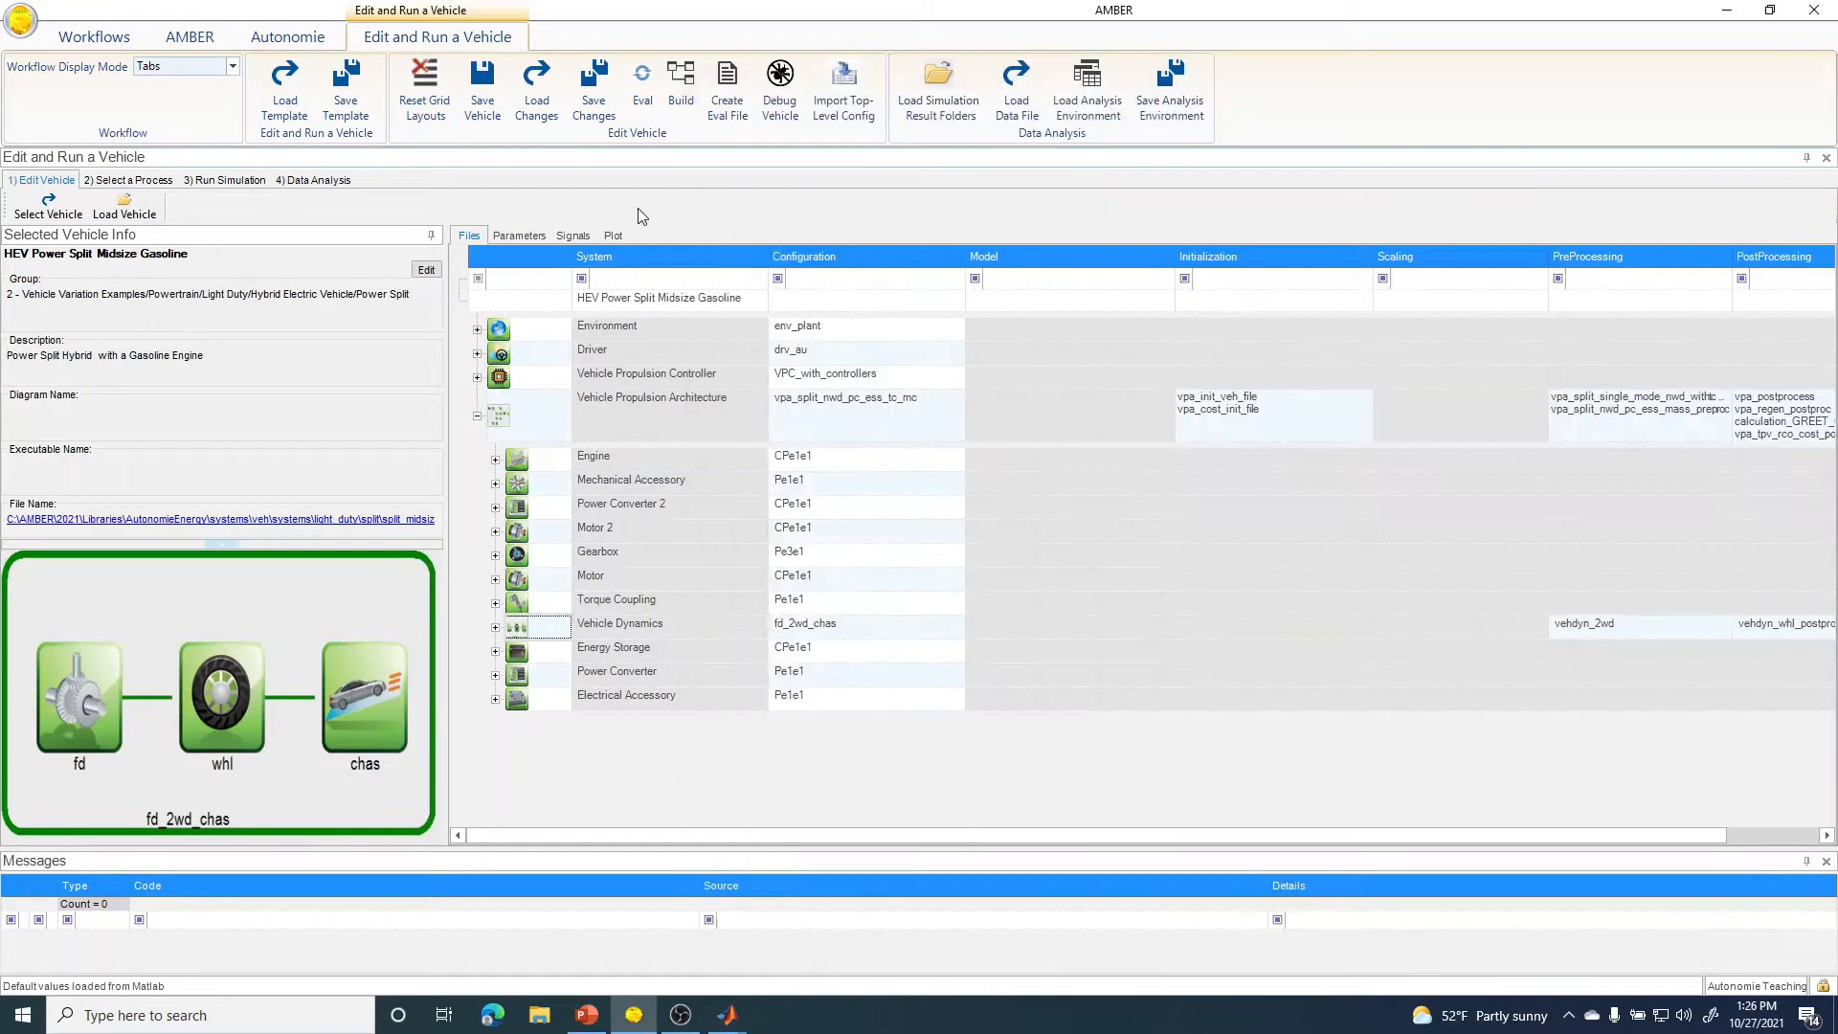
{"action": "left_click", "coordinate": [675, 259]}
- Expand Engine in the system tree and open its Plant model file eng_plant_hot_map_si in Simulink
{"action": "left_click", "coordinate": [496, 462]}
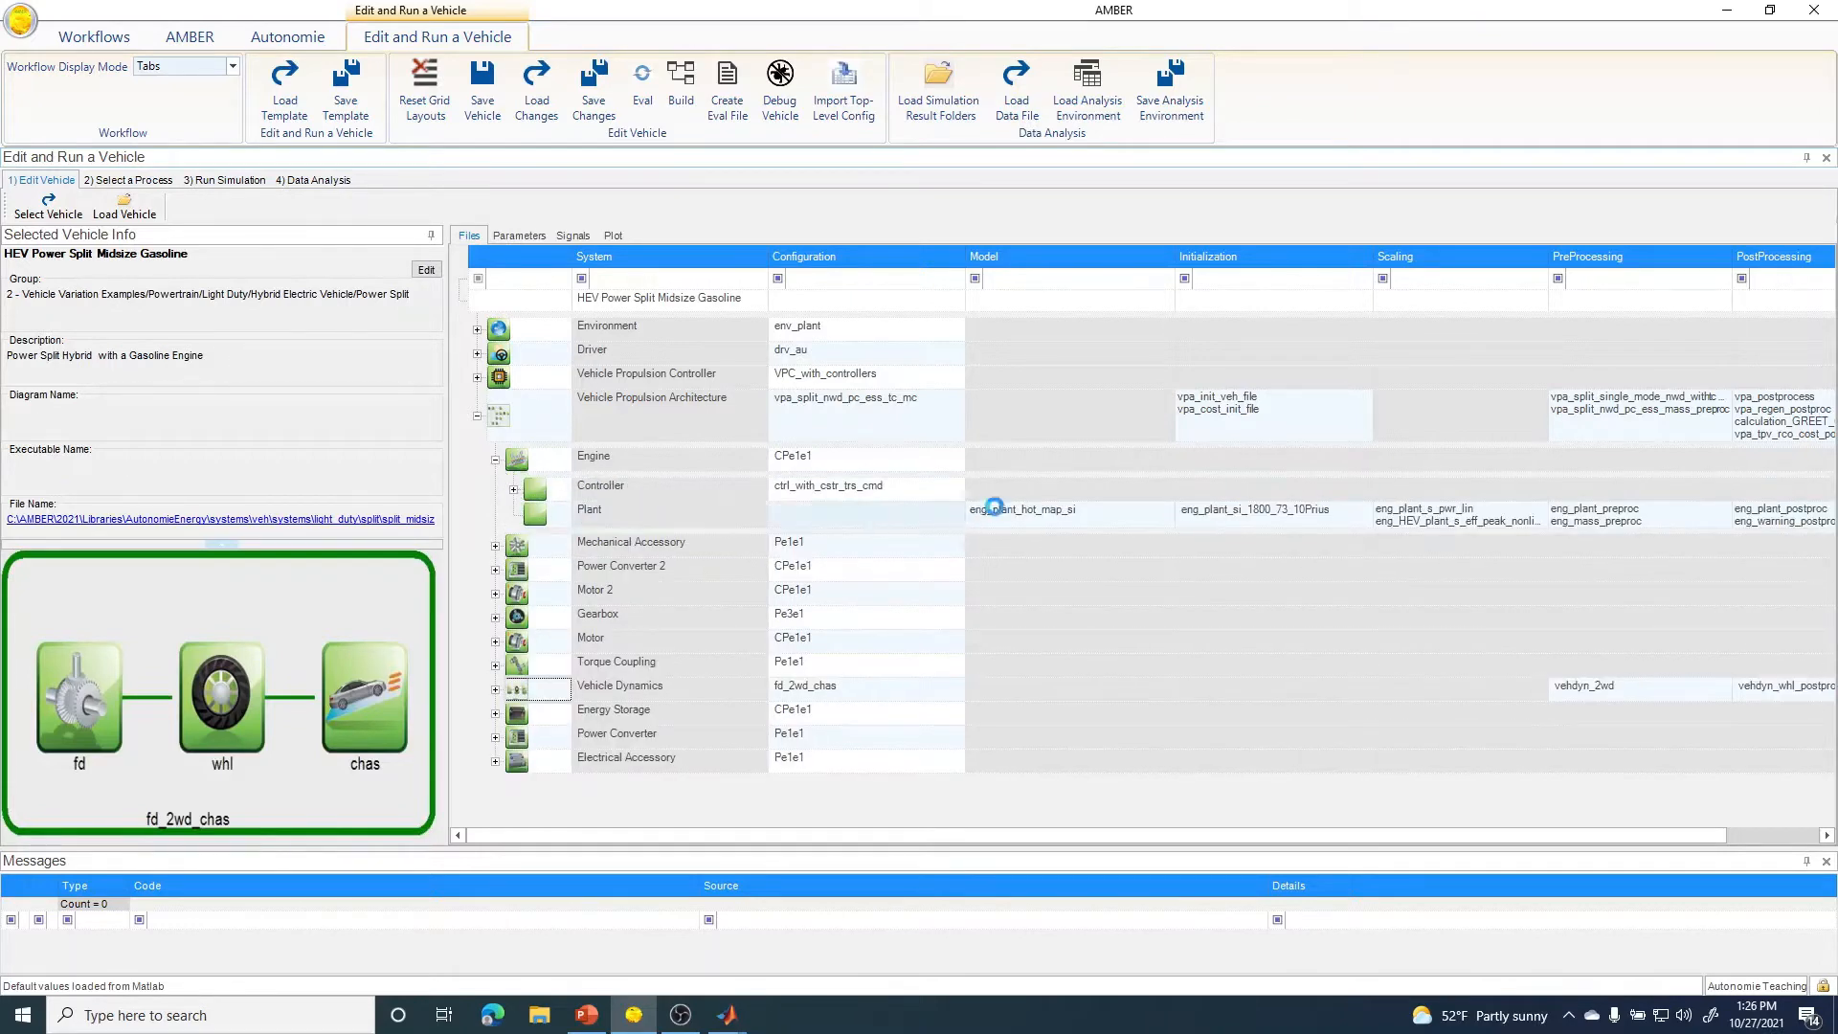
{"action": "mouse_move", "coordinate": [1020, 518]}
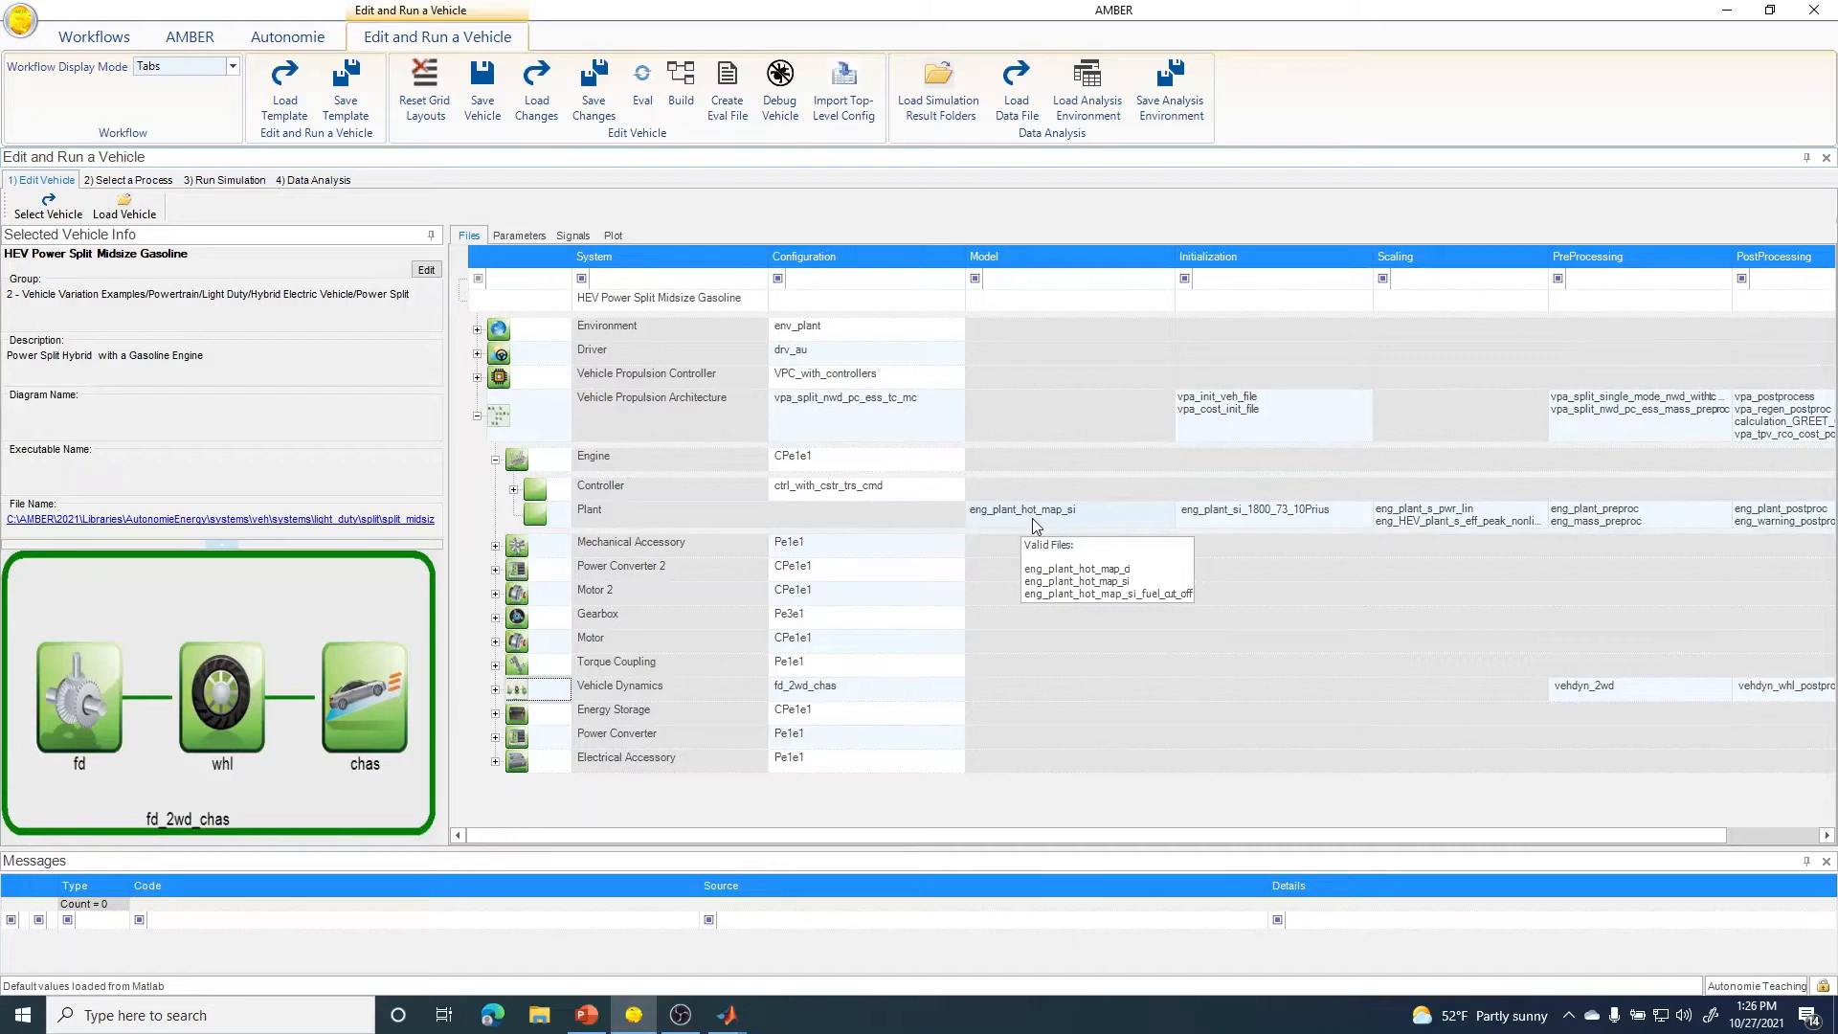
{"action": "right_click", "coordinate": [1032, 519]}
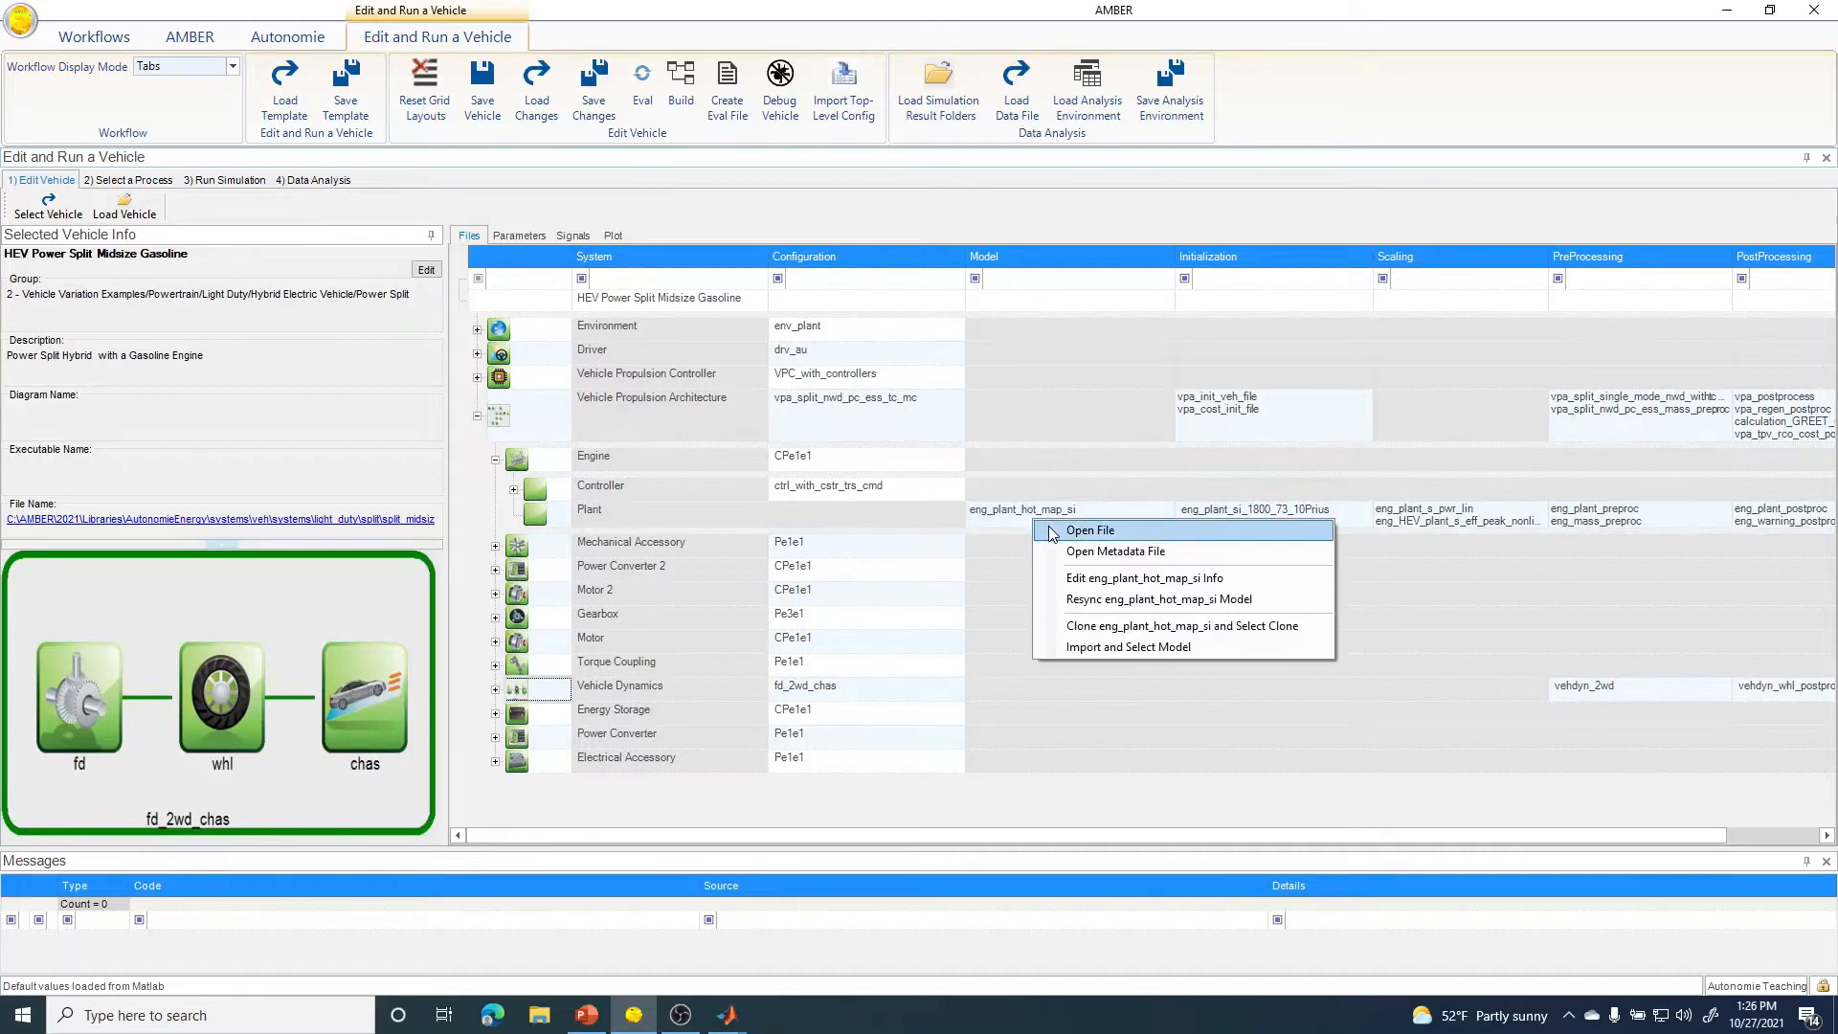
{"action": "left_click", "coordinate": [1052, 531]}
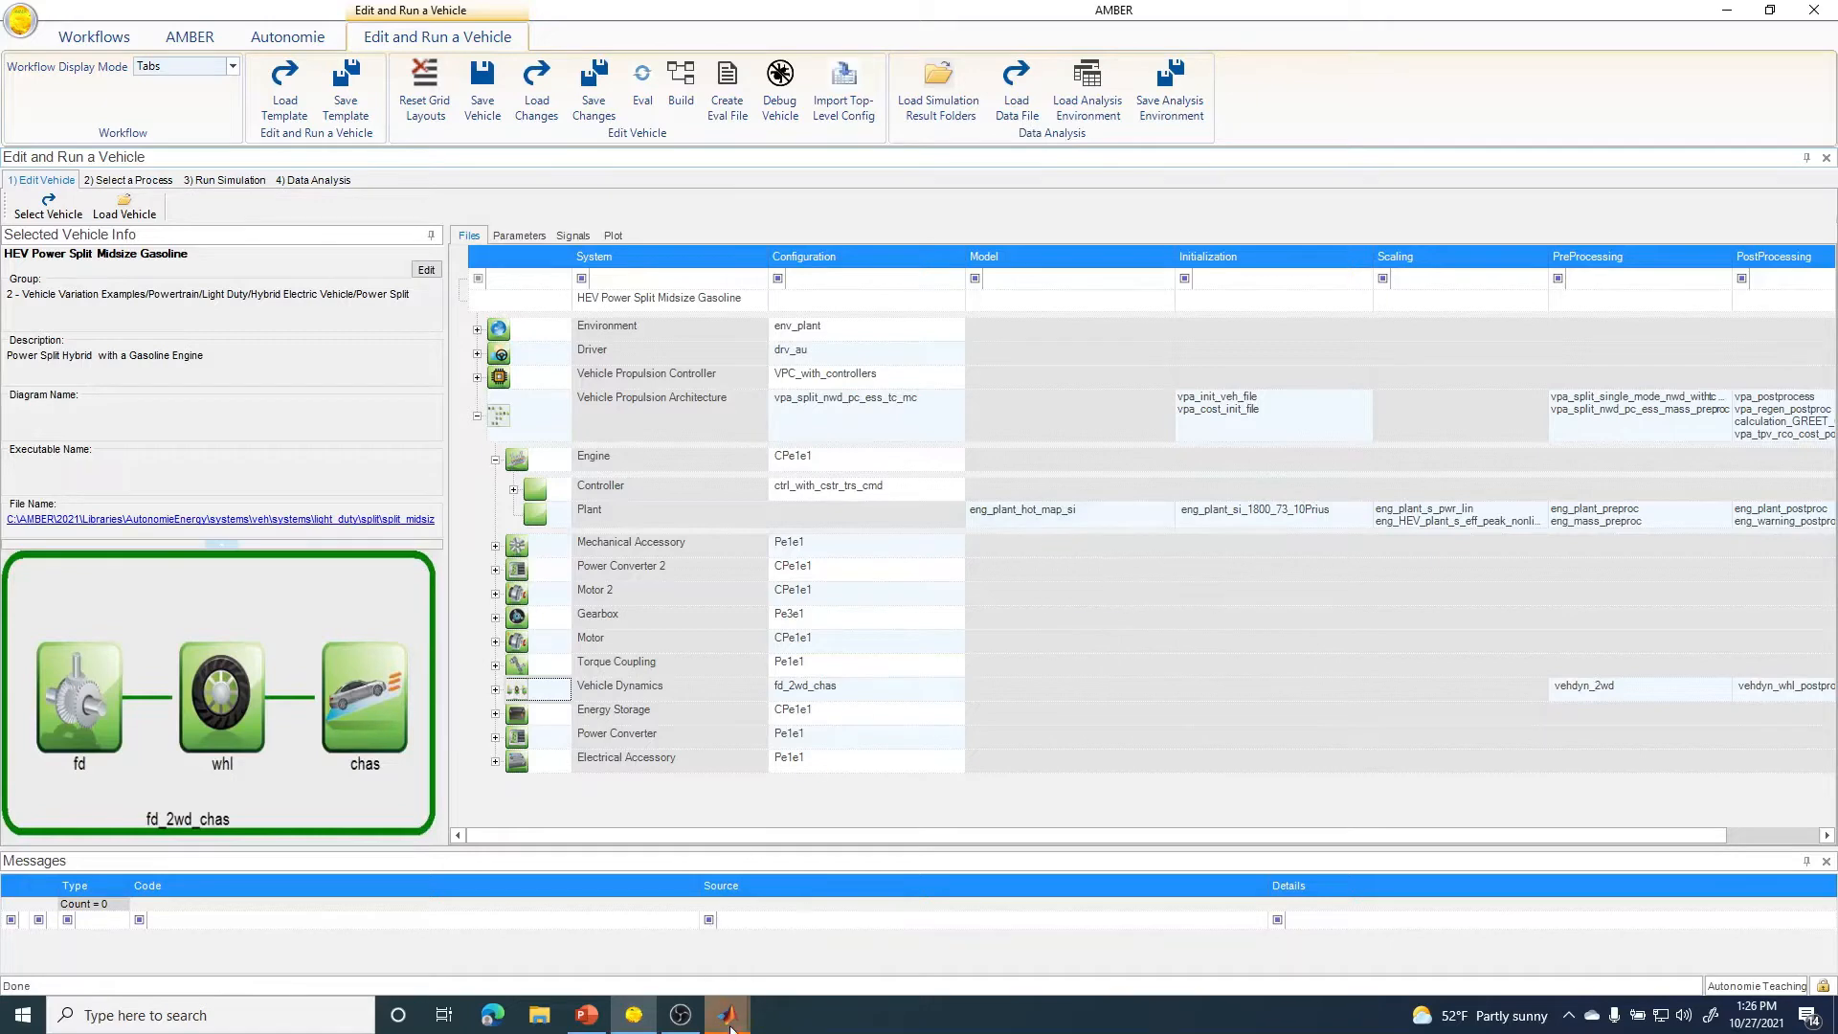
{"action": "mouse_move", "coordinate": [730, 1024]}
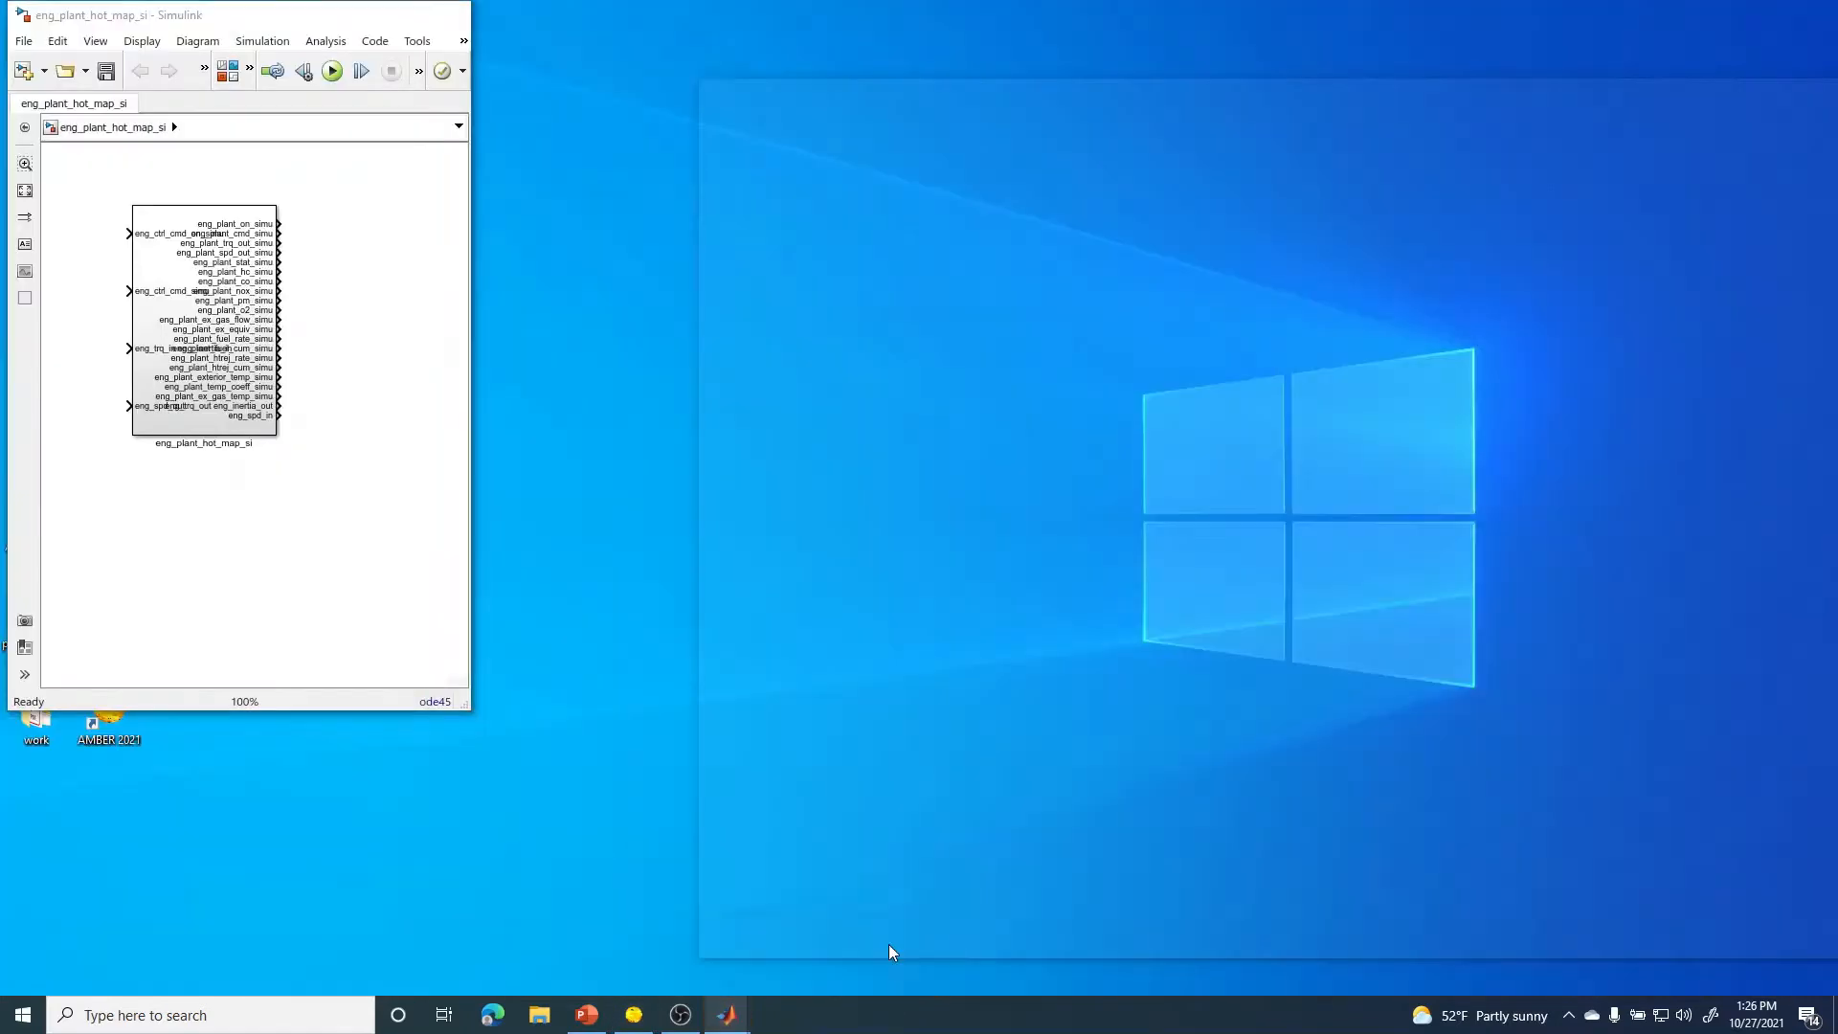
{"action": "left_click", "coordinate": [889, 944]}
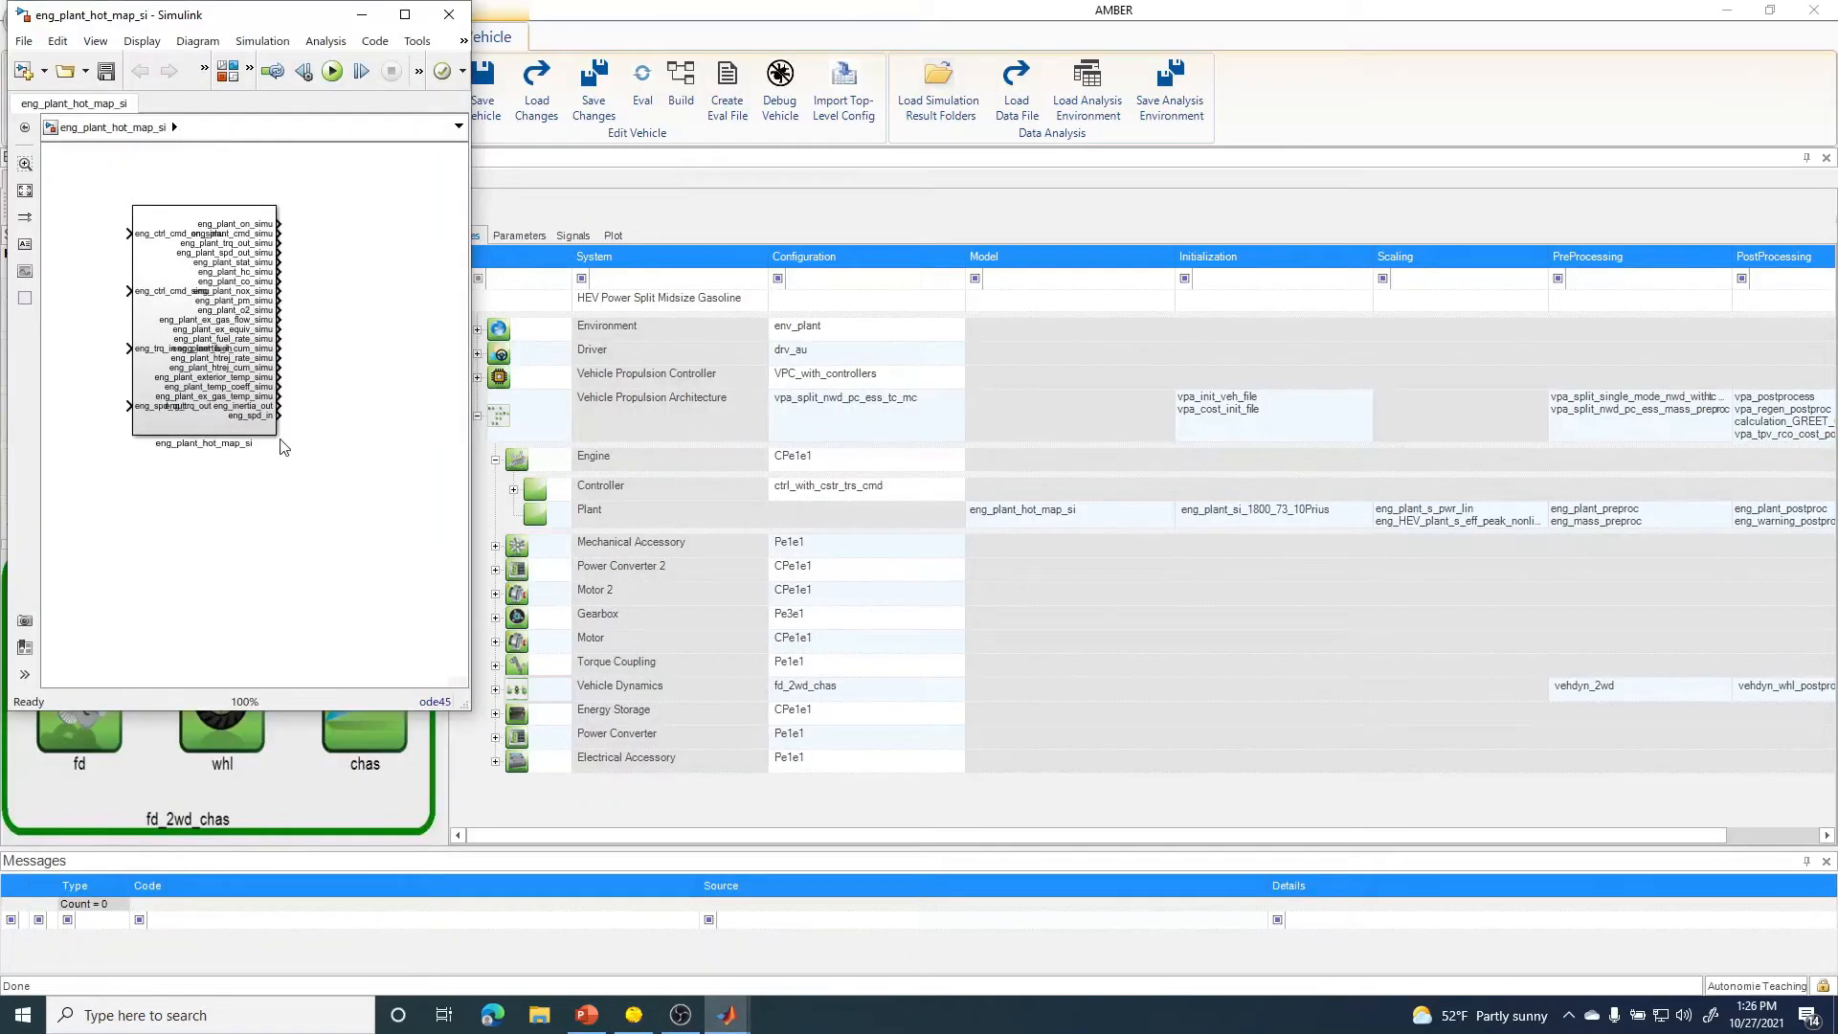
- Enlarge the eng_plant_hot_map_si block and examine the chart and Hot fuel rate map inside its fuel rate subsystem
{"action": "left_click_drag", "start_coordinate": [277, 436], "coordinate": [394, 501]}
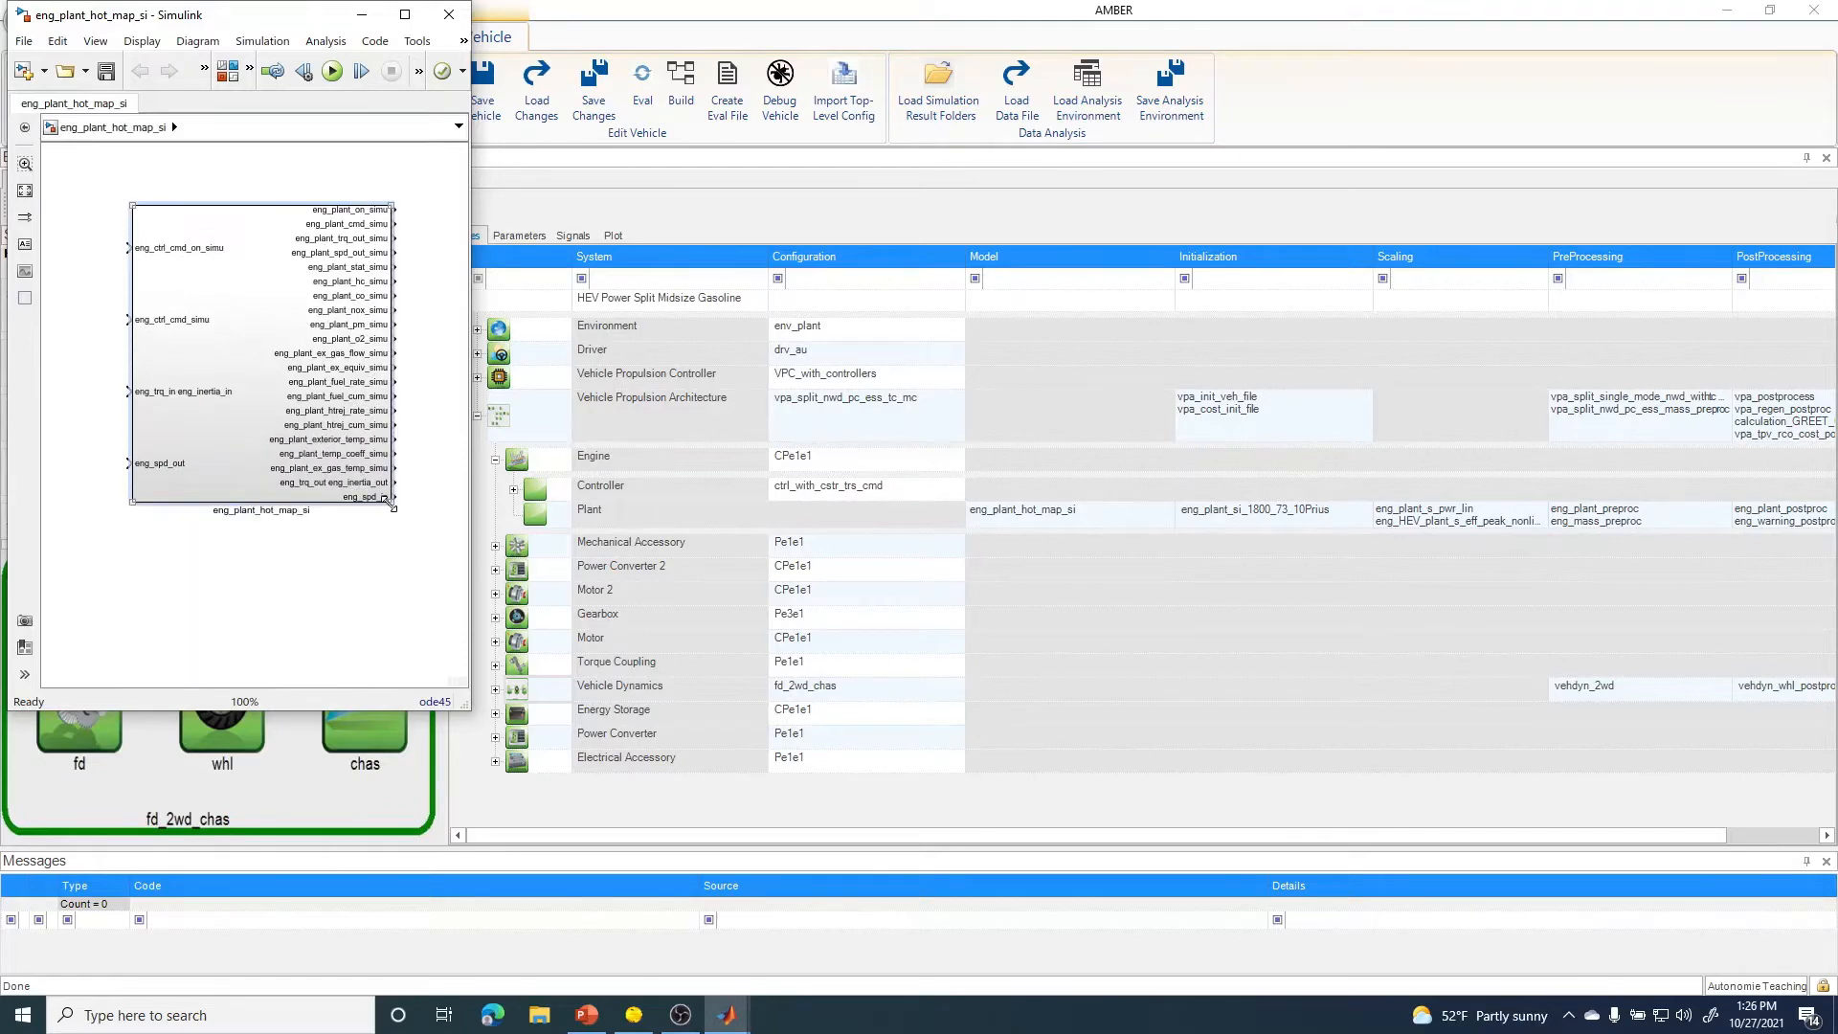
{"action": "double_click", "coordinate": [264, 370]}
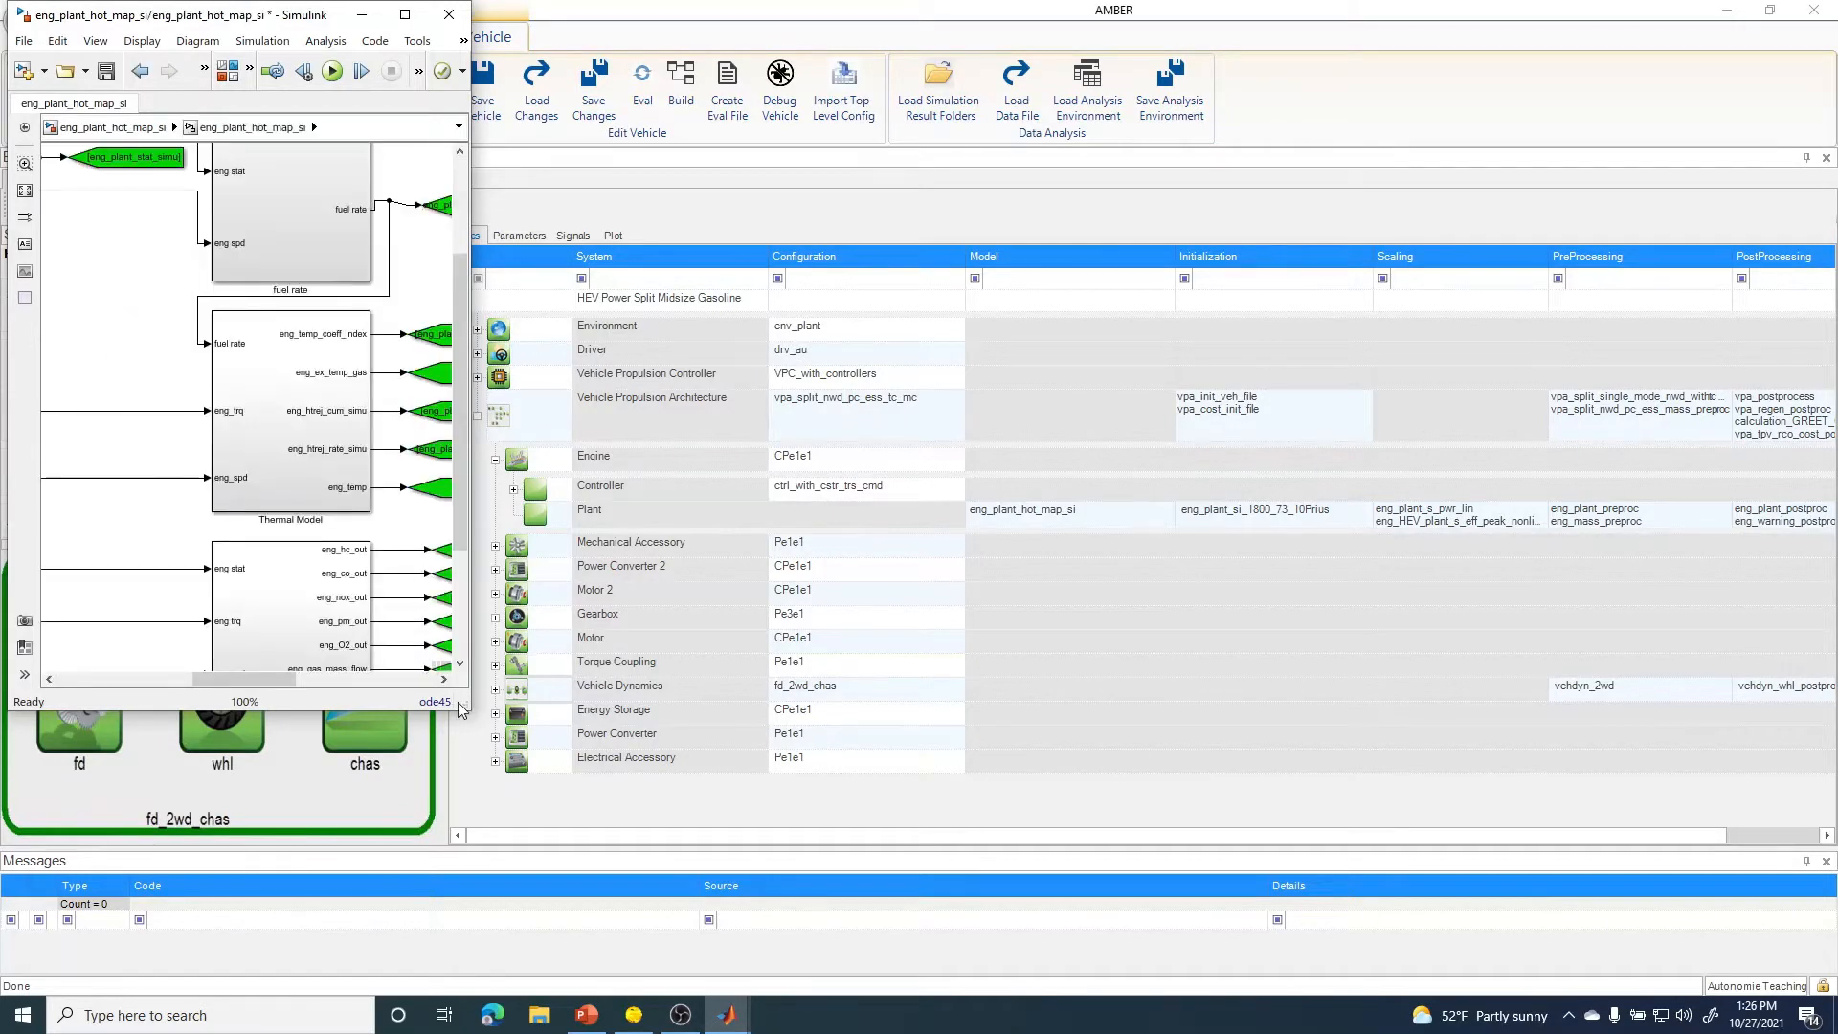
{"action": "double_click", "coordinate": [305, 234]}
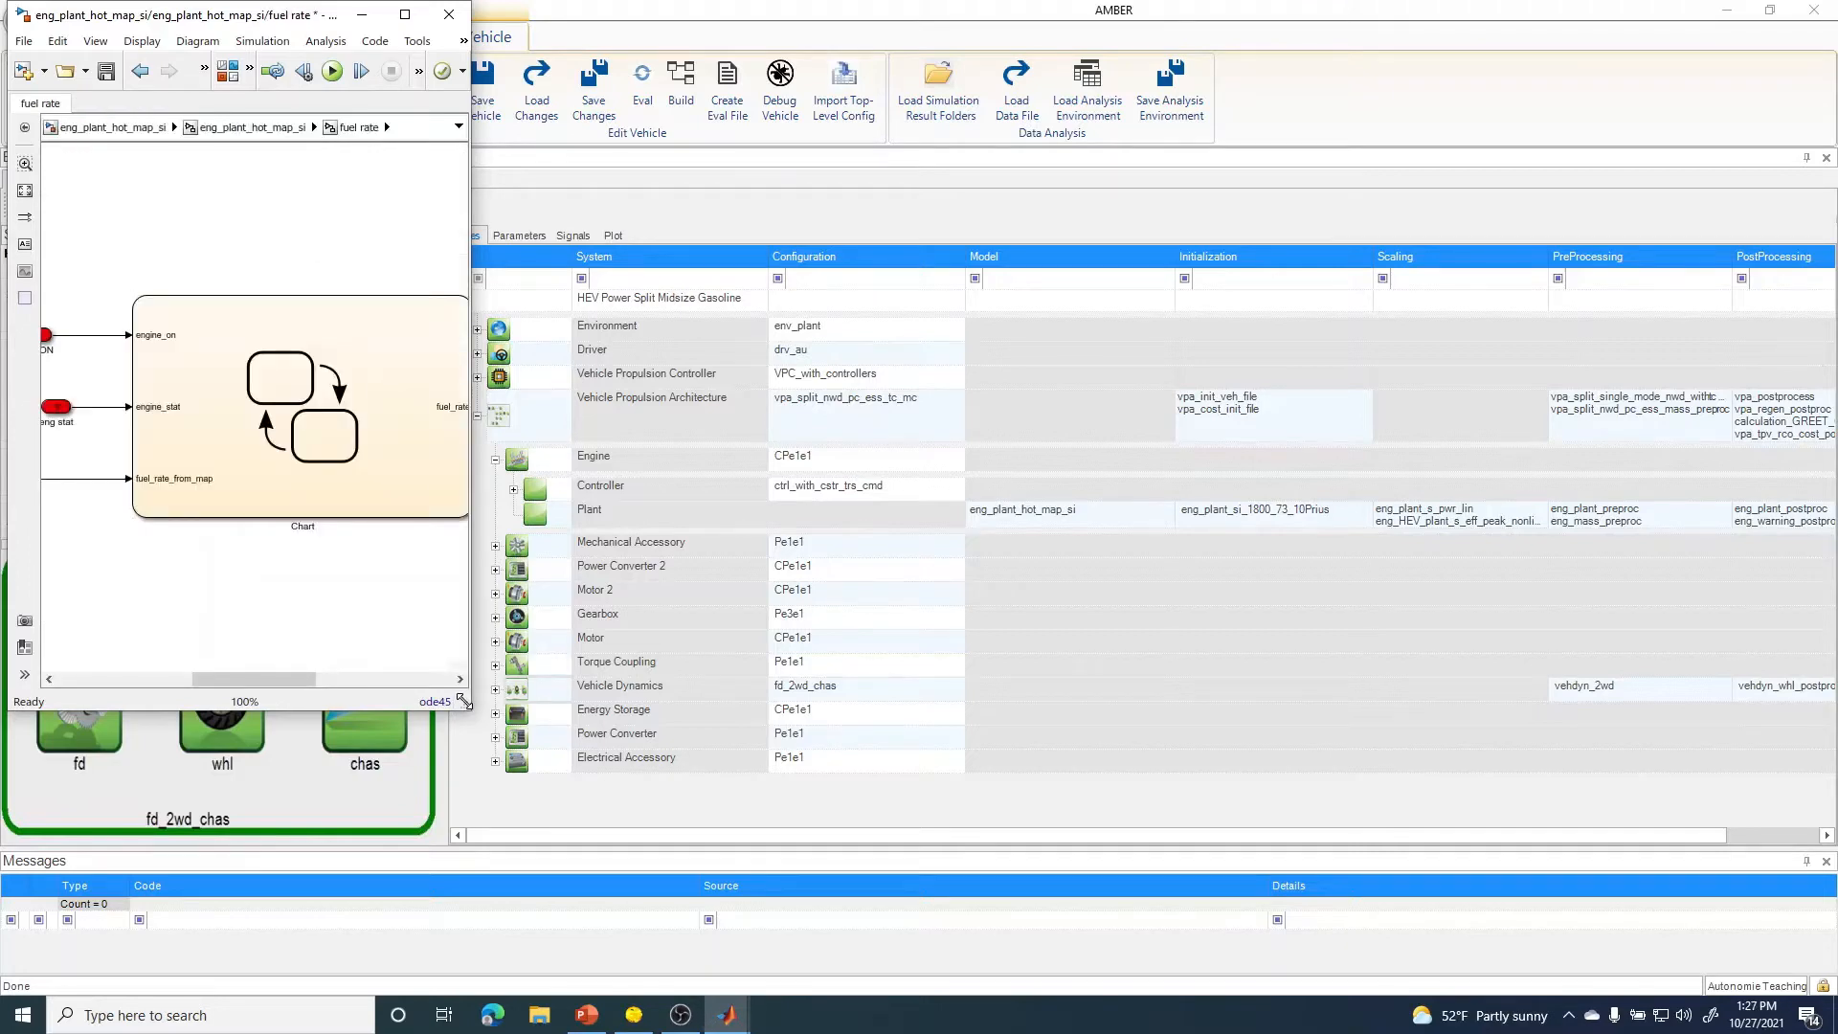
{"action": "left_click_drag", "start_coordinate": [462, 702], "coordinate": [681, 811]}
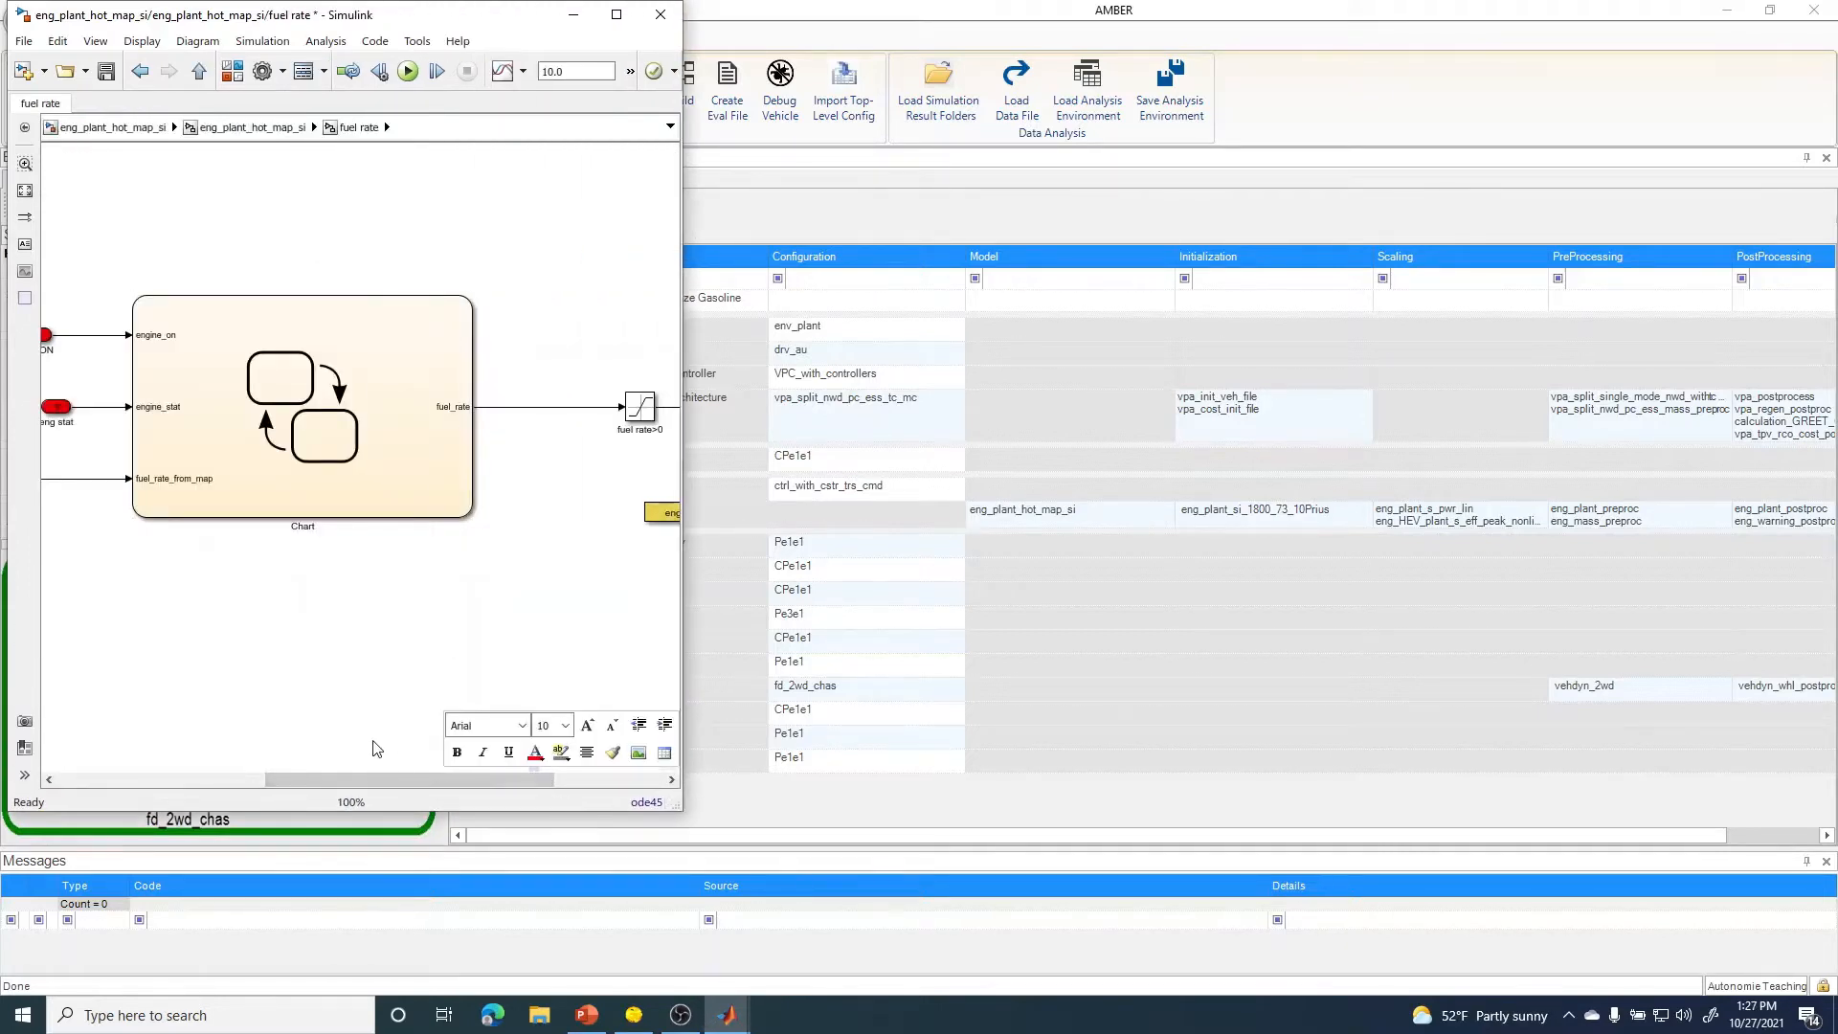
{"action": "left_click_drag", "start_coordinate": [369, 773], "coordinate": [177, 721]}
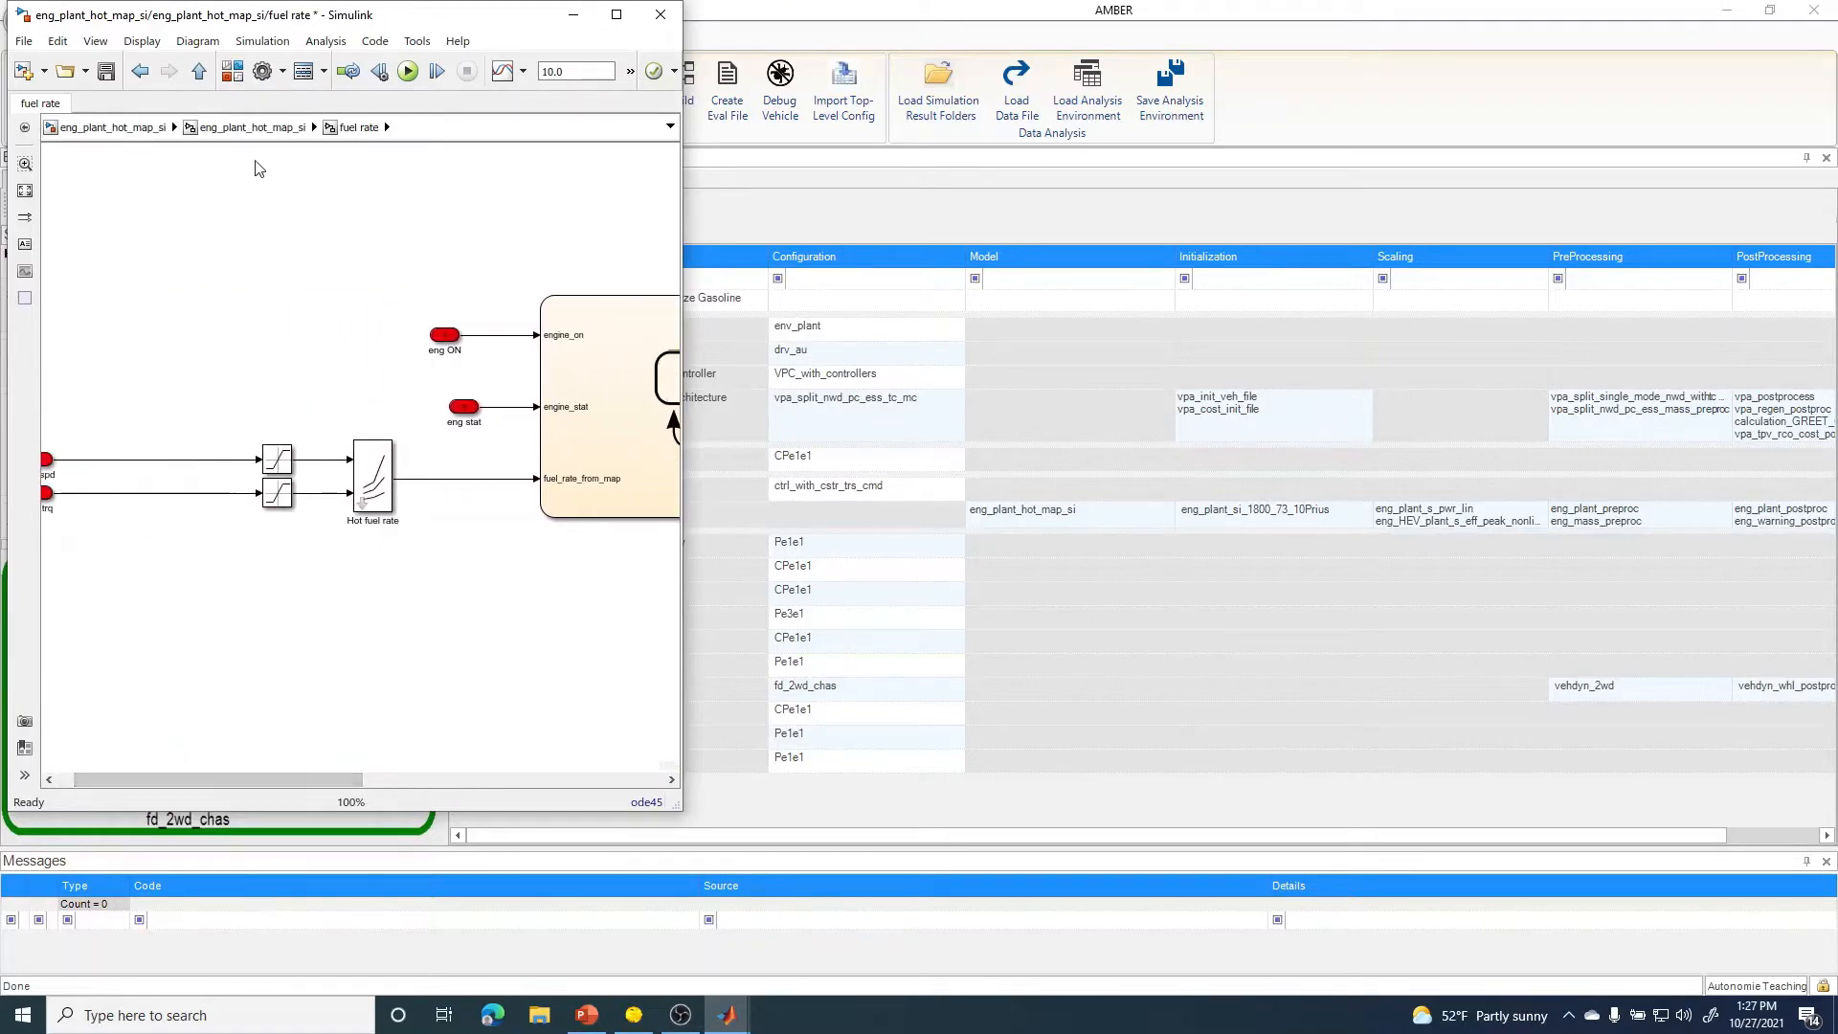
- View the engine plant's other subsystems, return to the top level of eng_plant_hot_map_si, and close the model
{"action": "left_click", "coordinate": [251, 132]}
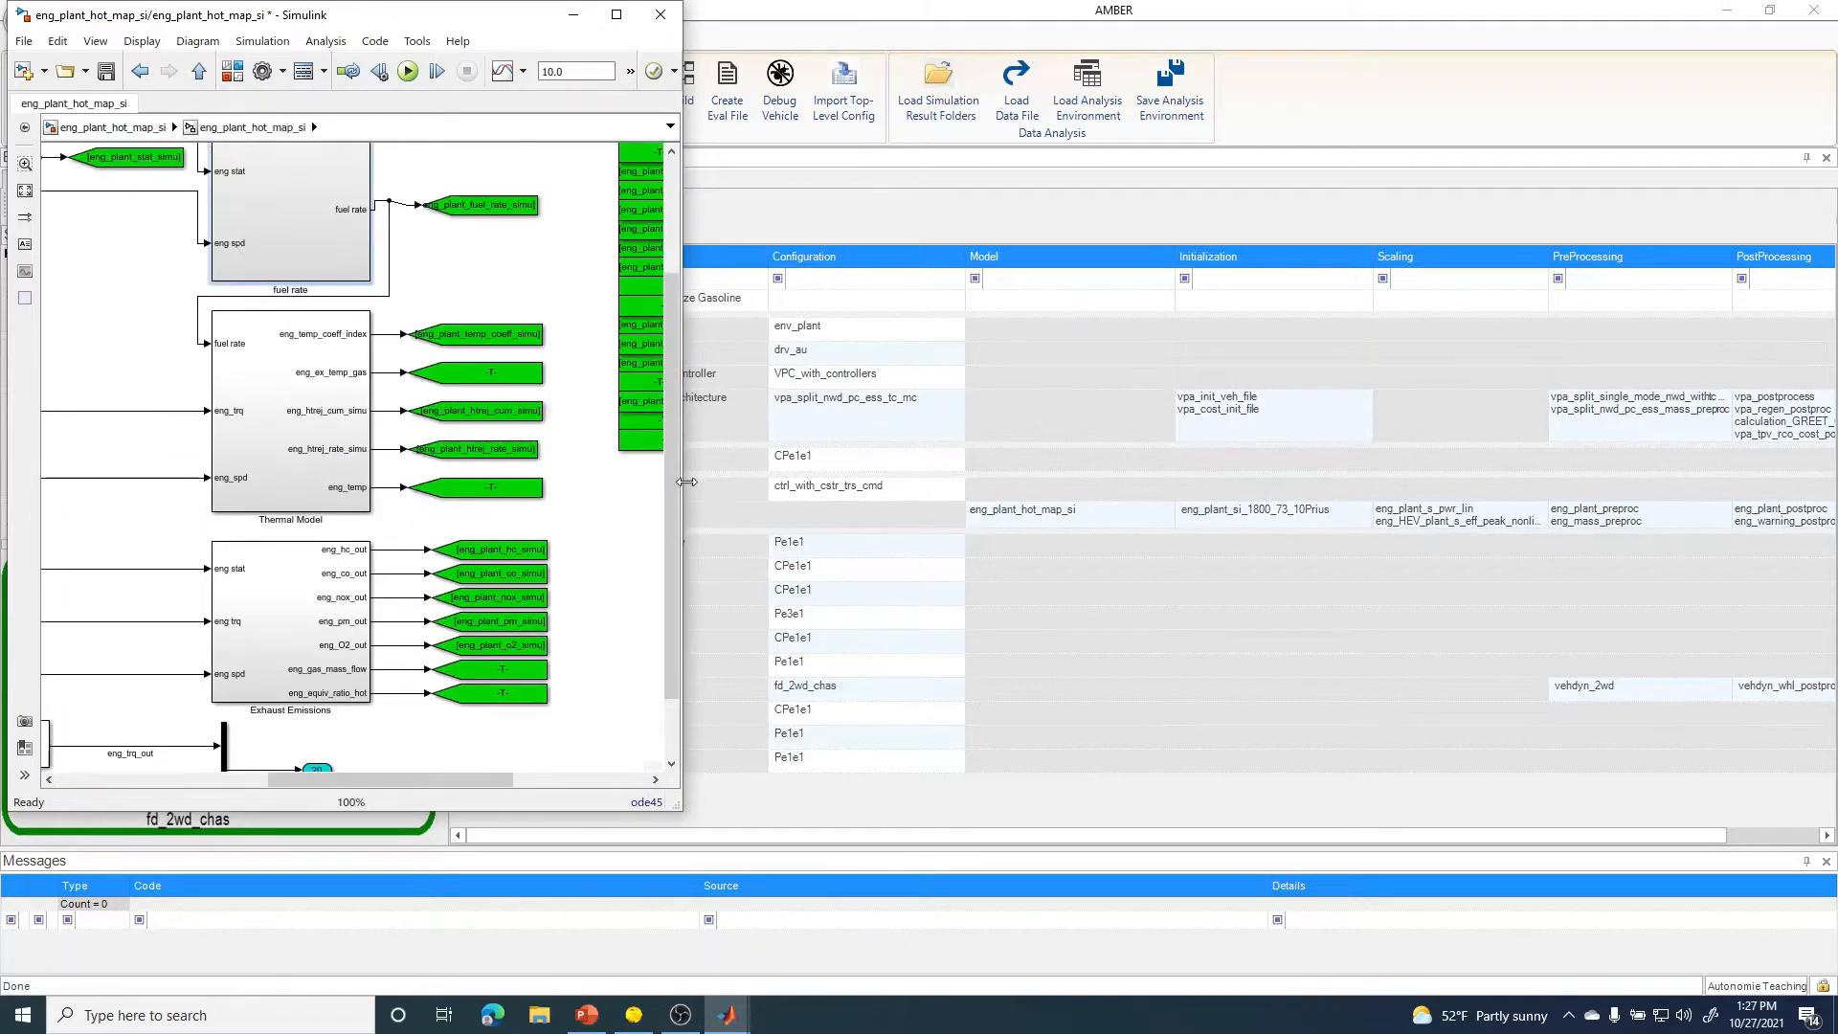
{"action": "left_click_drag", "start_coordinate": [674, 490], "coordinate": [655, 383]}
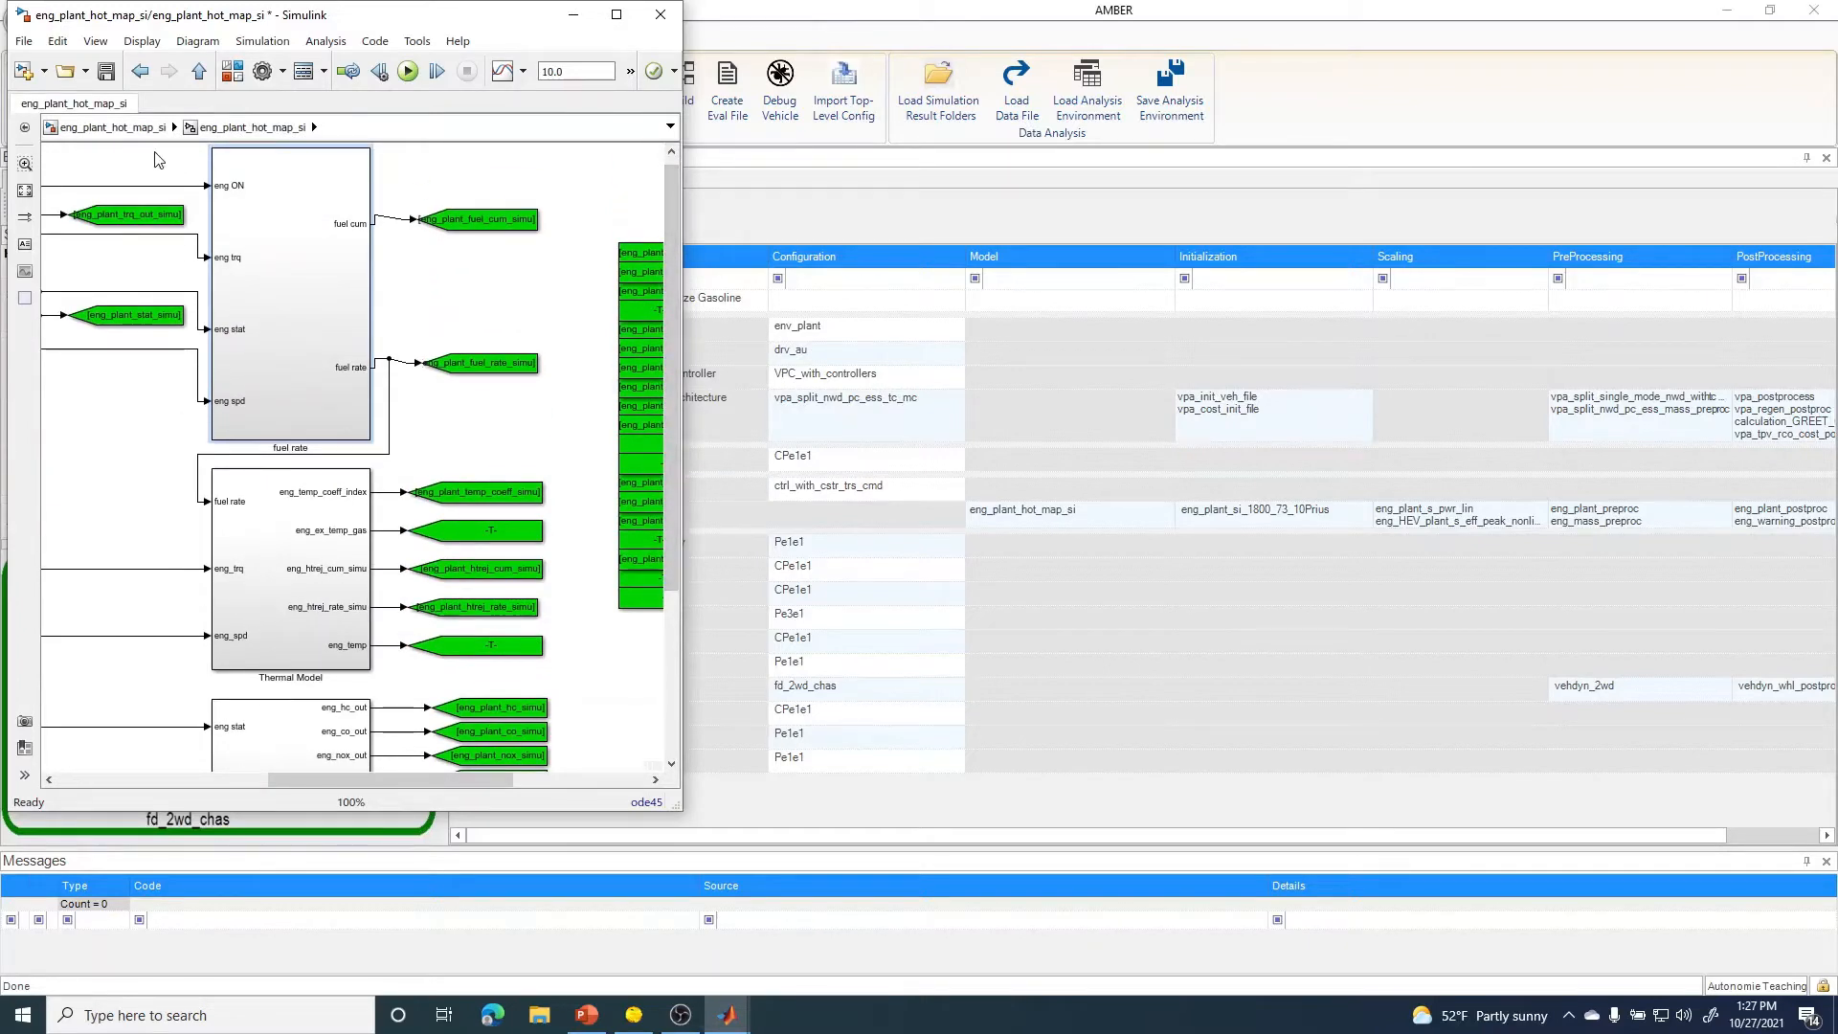
{"action": "left_click", "coordinate": [107, 128]}
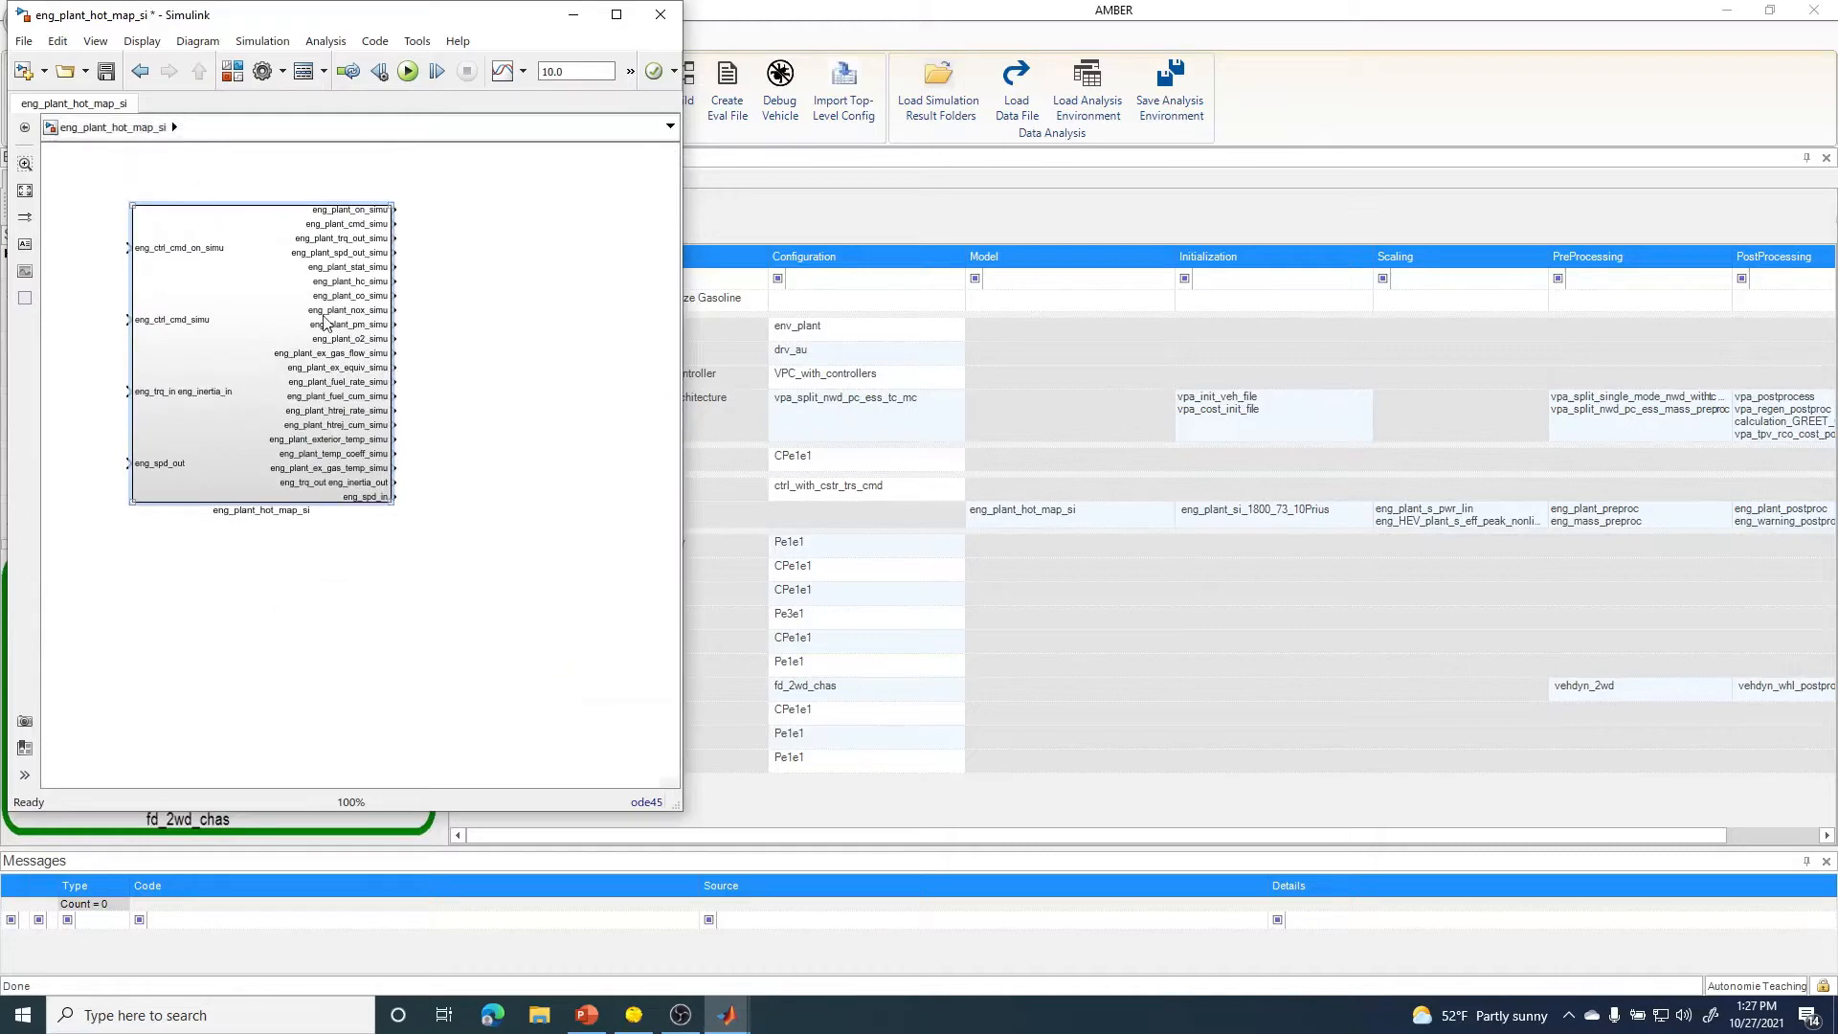
{"action": "left_click_drag", "start_coordinate": [678, 809], "coordinate": [508, 639]}
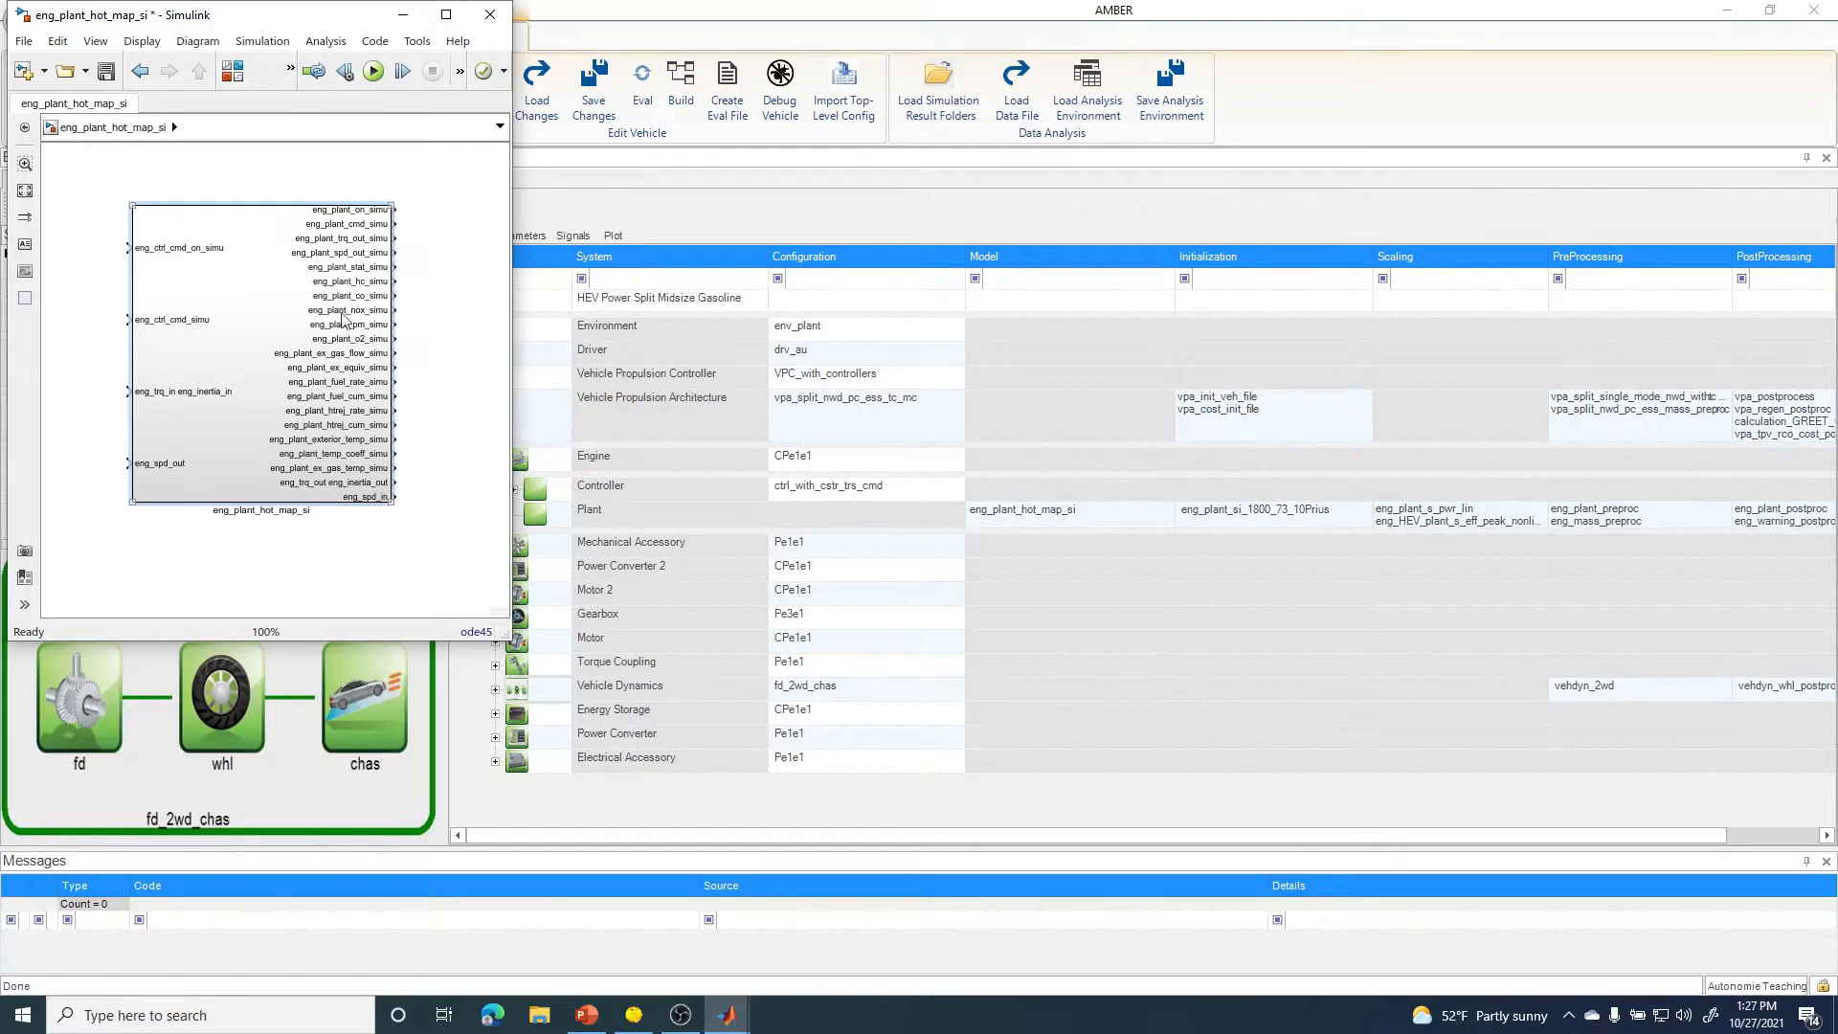
{"action": "left_click", "coordinate": [489, 16]}
{"action": "left_click", "coordinate": [938, 530]}
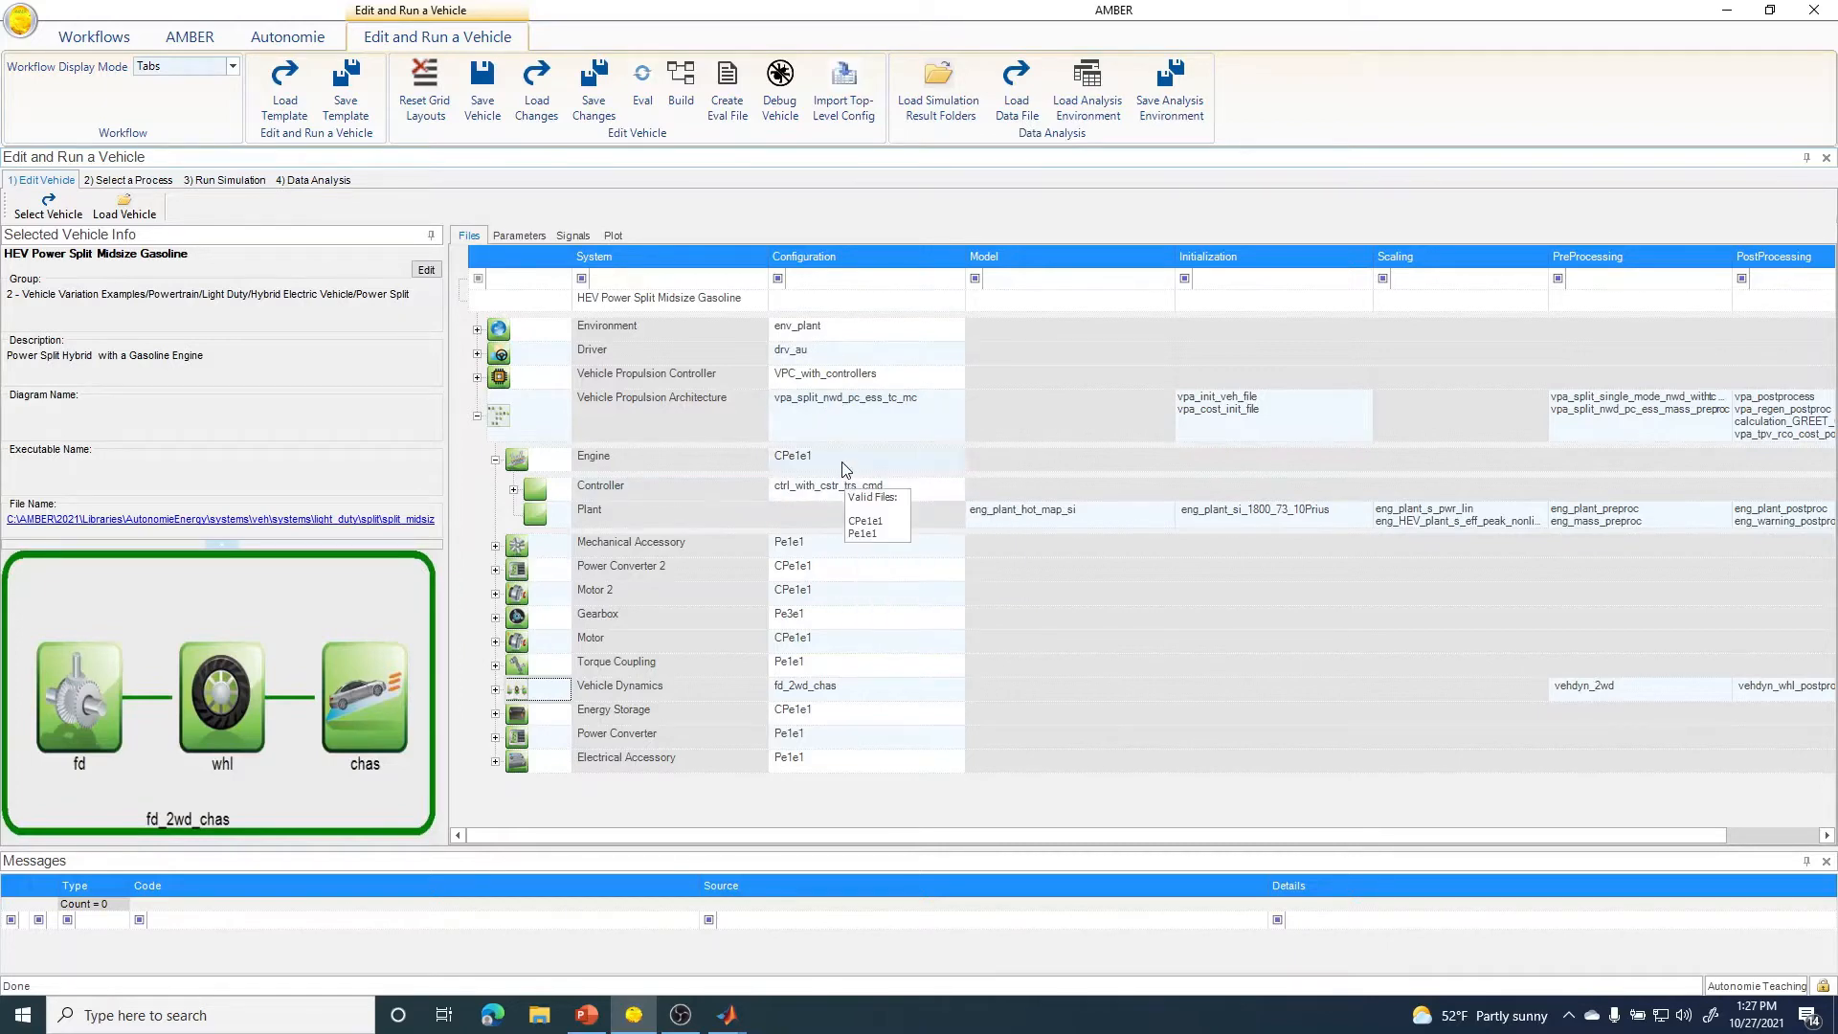
- Bring the hev_power_split_midsize_gasoline Simulink model back up beside the vehicle's system tree
{"action": "mouse_move", "coordinate": [727, 1013]}
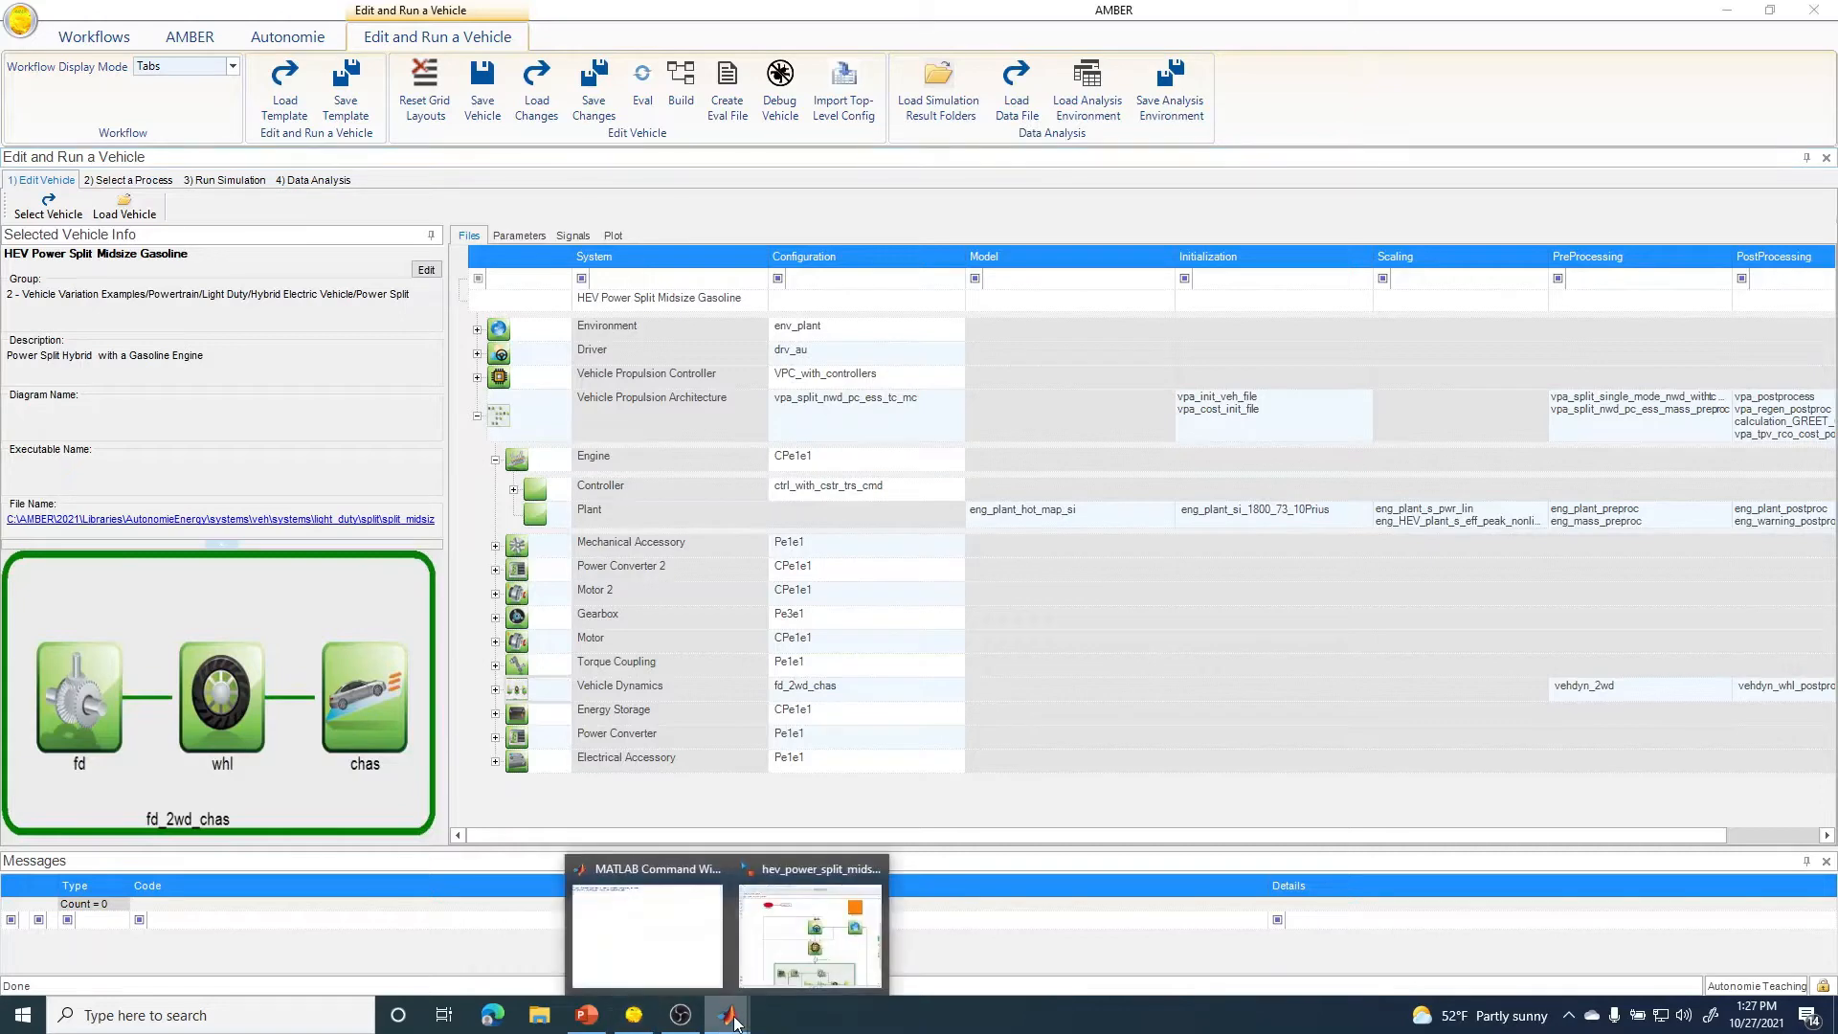
{"action": "left_click", "coordinate": [785, 957]}
{"action": "left_click", "coordinate": [1160, 812]}
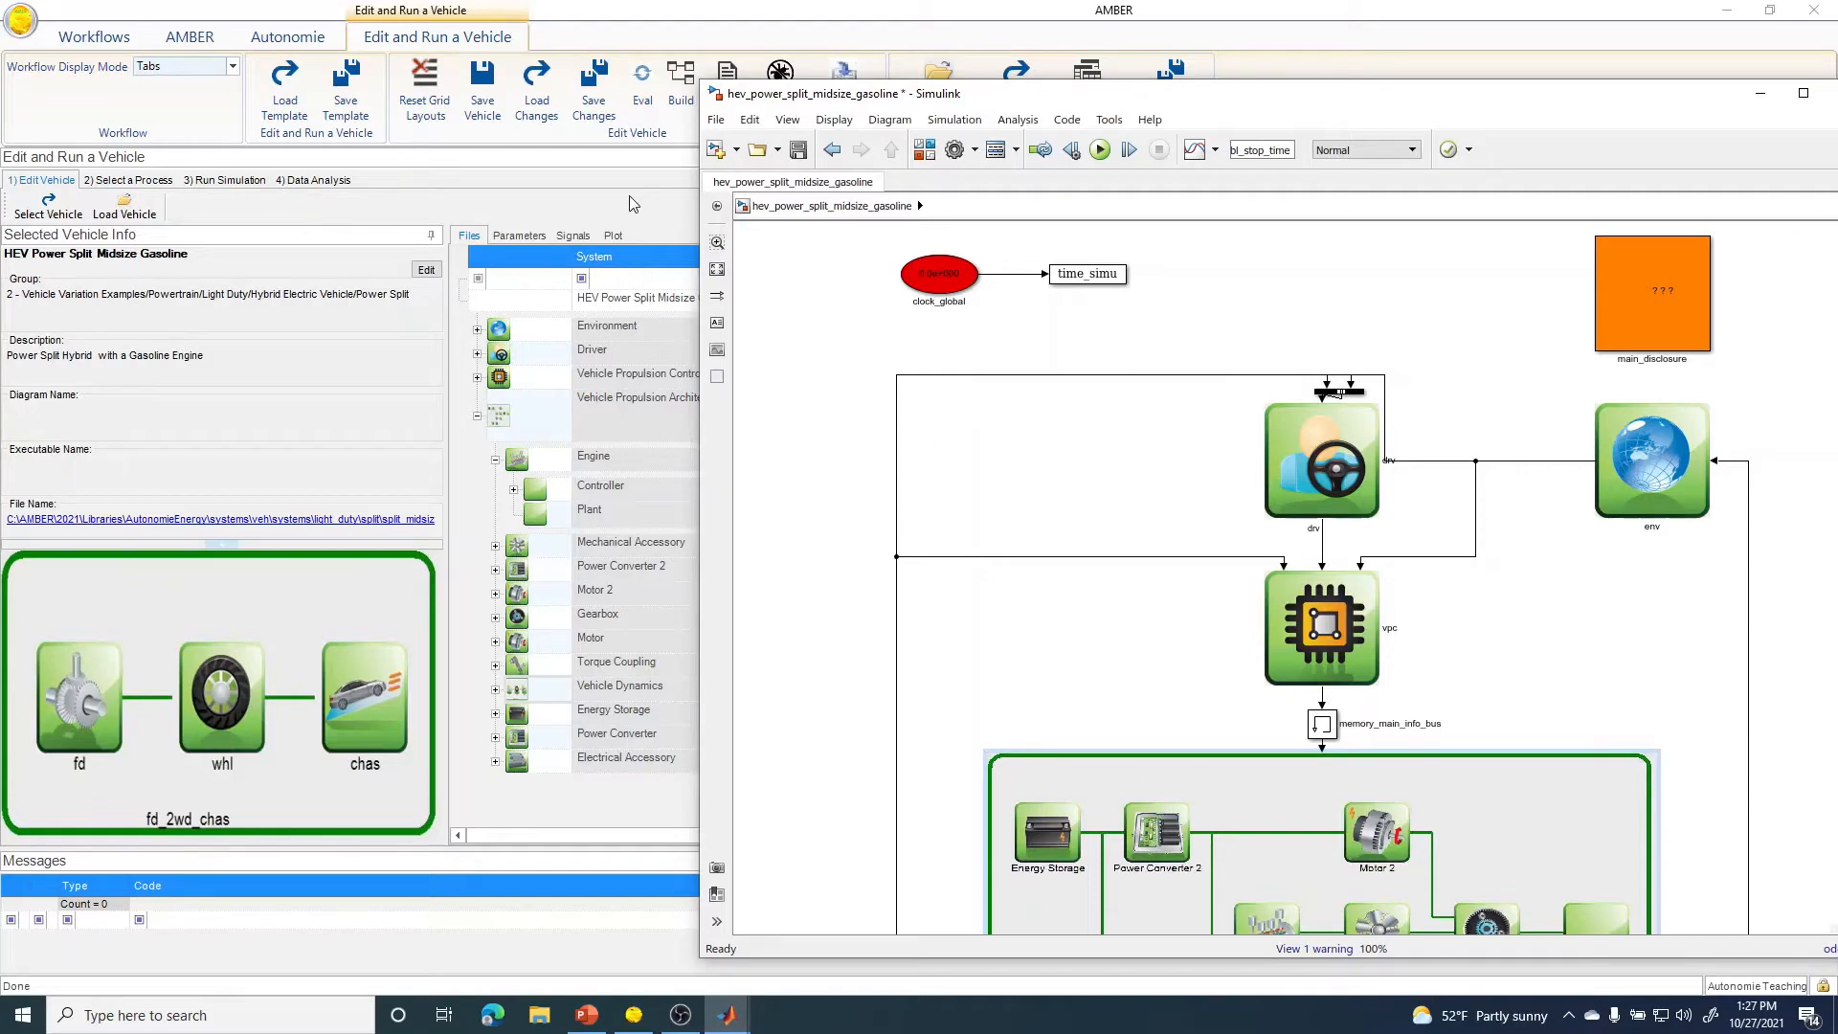
- Open the vehicle propulsion architecture subsystem in Simulink and compare its component blocks with the Vehicle Propulsion Architecture entries in AMBER's system tree
{"action": "double_click", "coordinate": [1135, 761]}
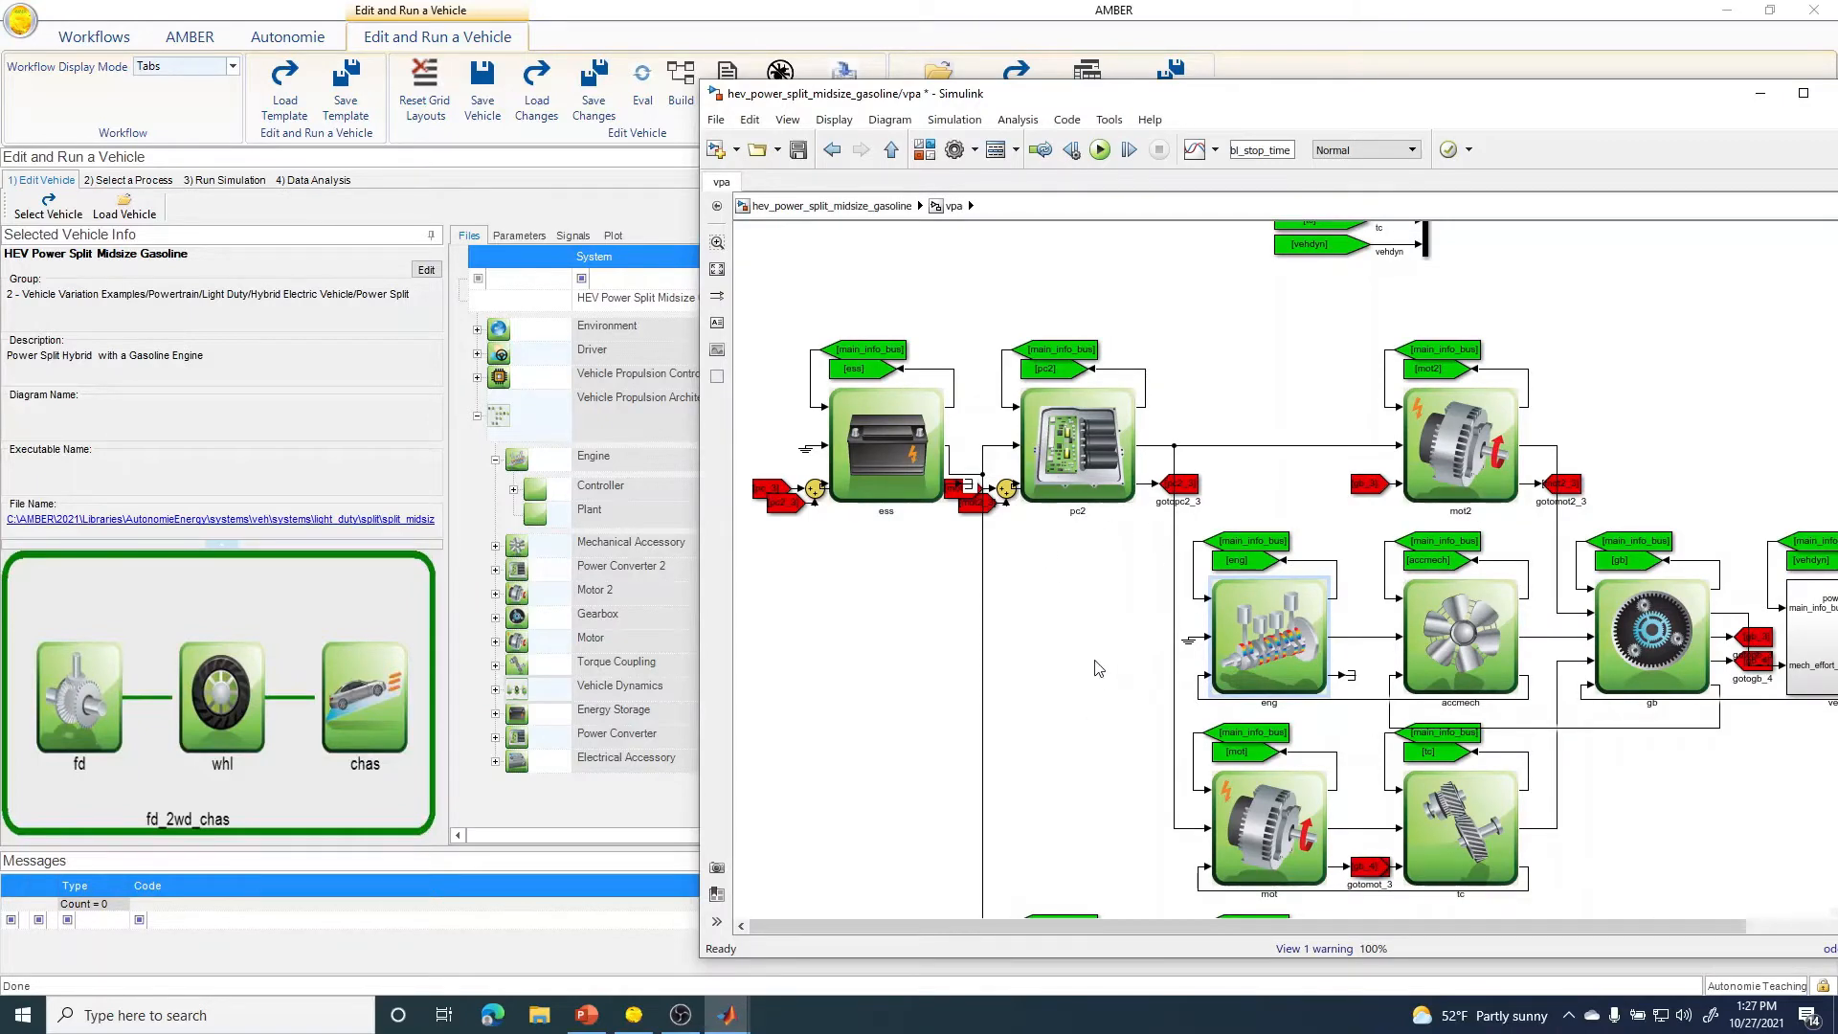
{"action": "left_click", "coordinate": [607, 207]}
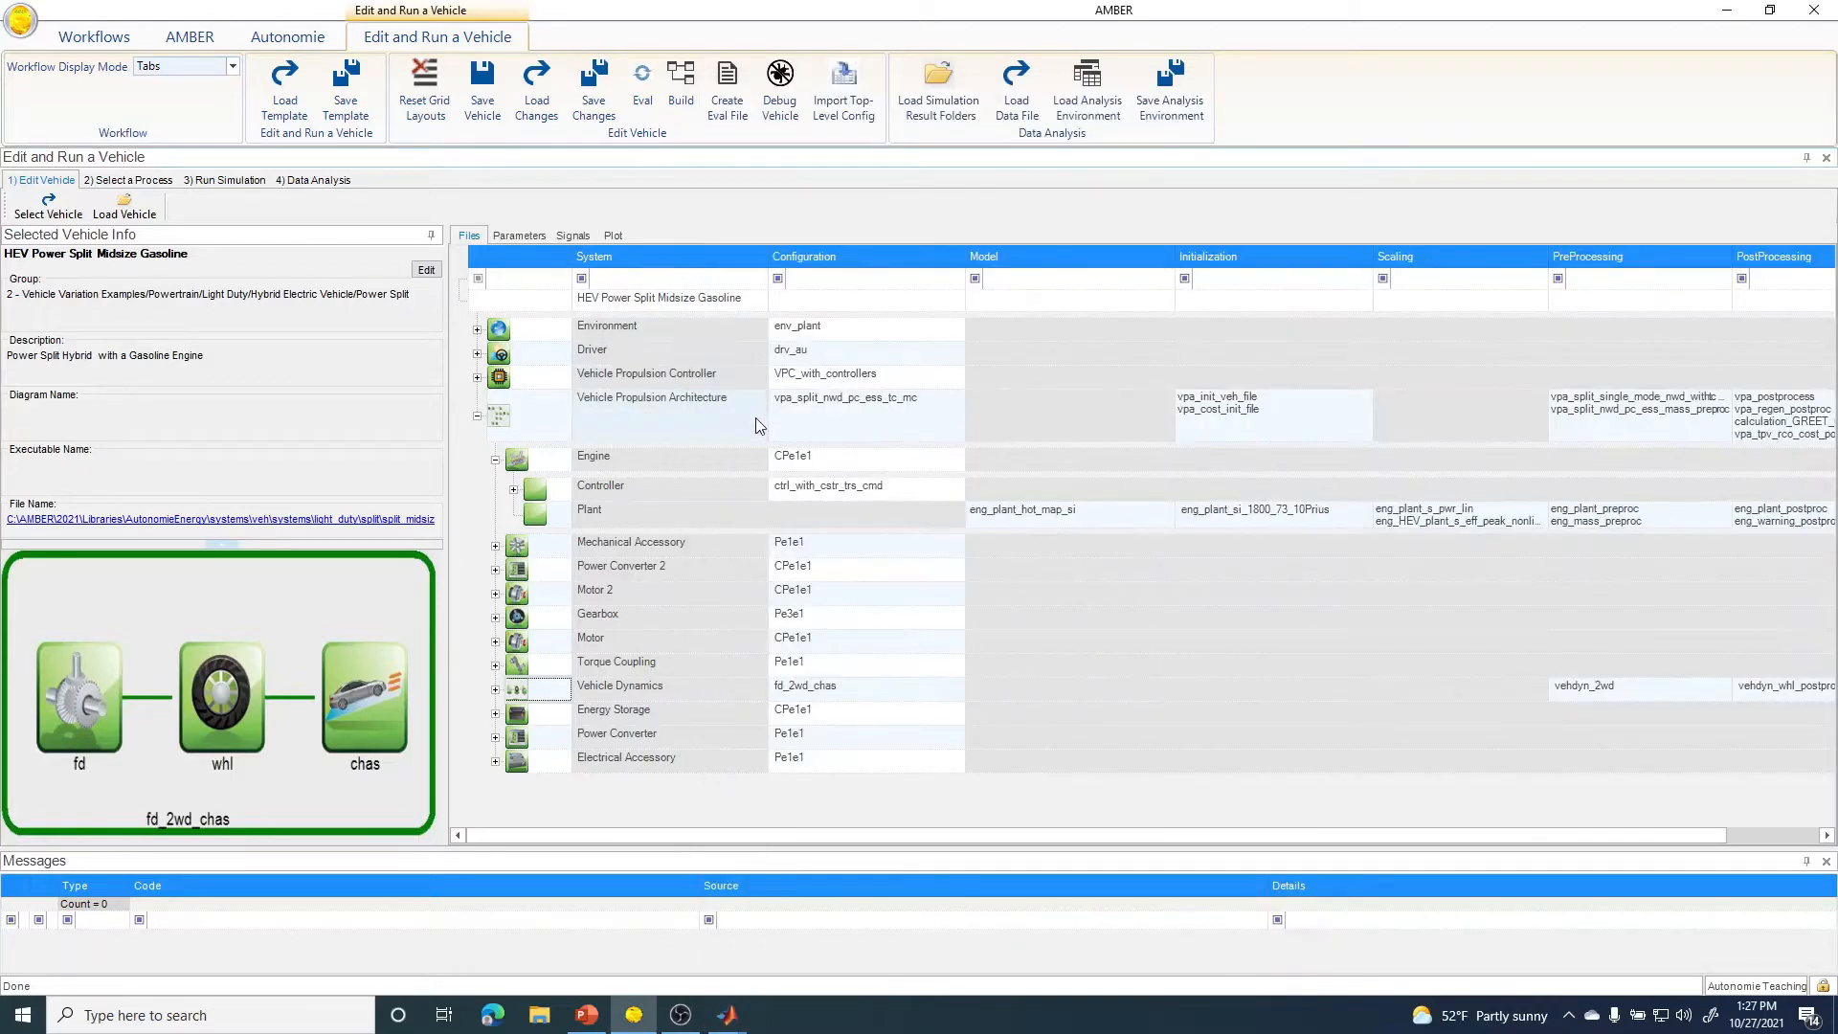
{"action": "mouse_move", "coordinate": [814, 406]}
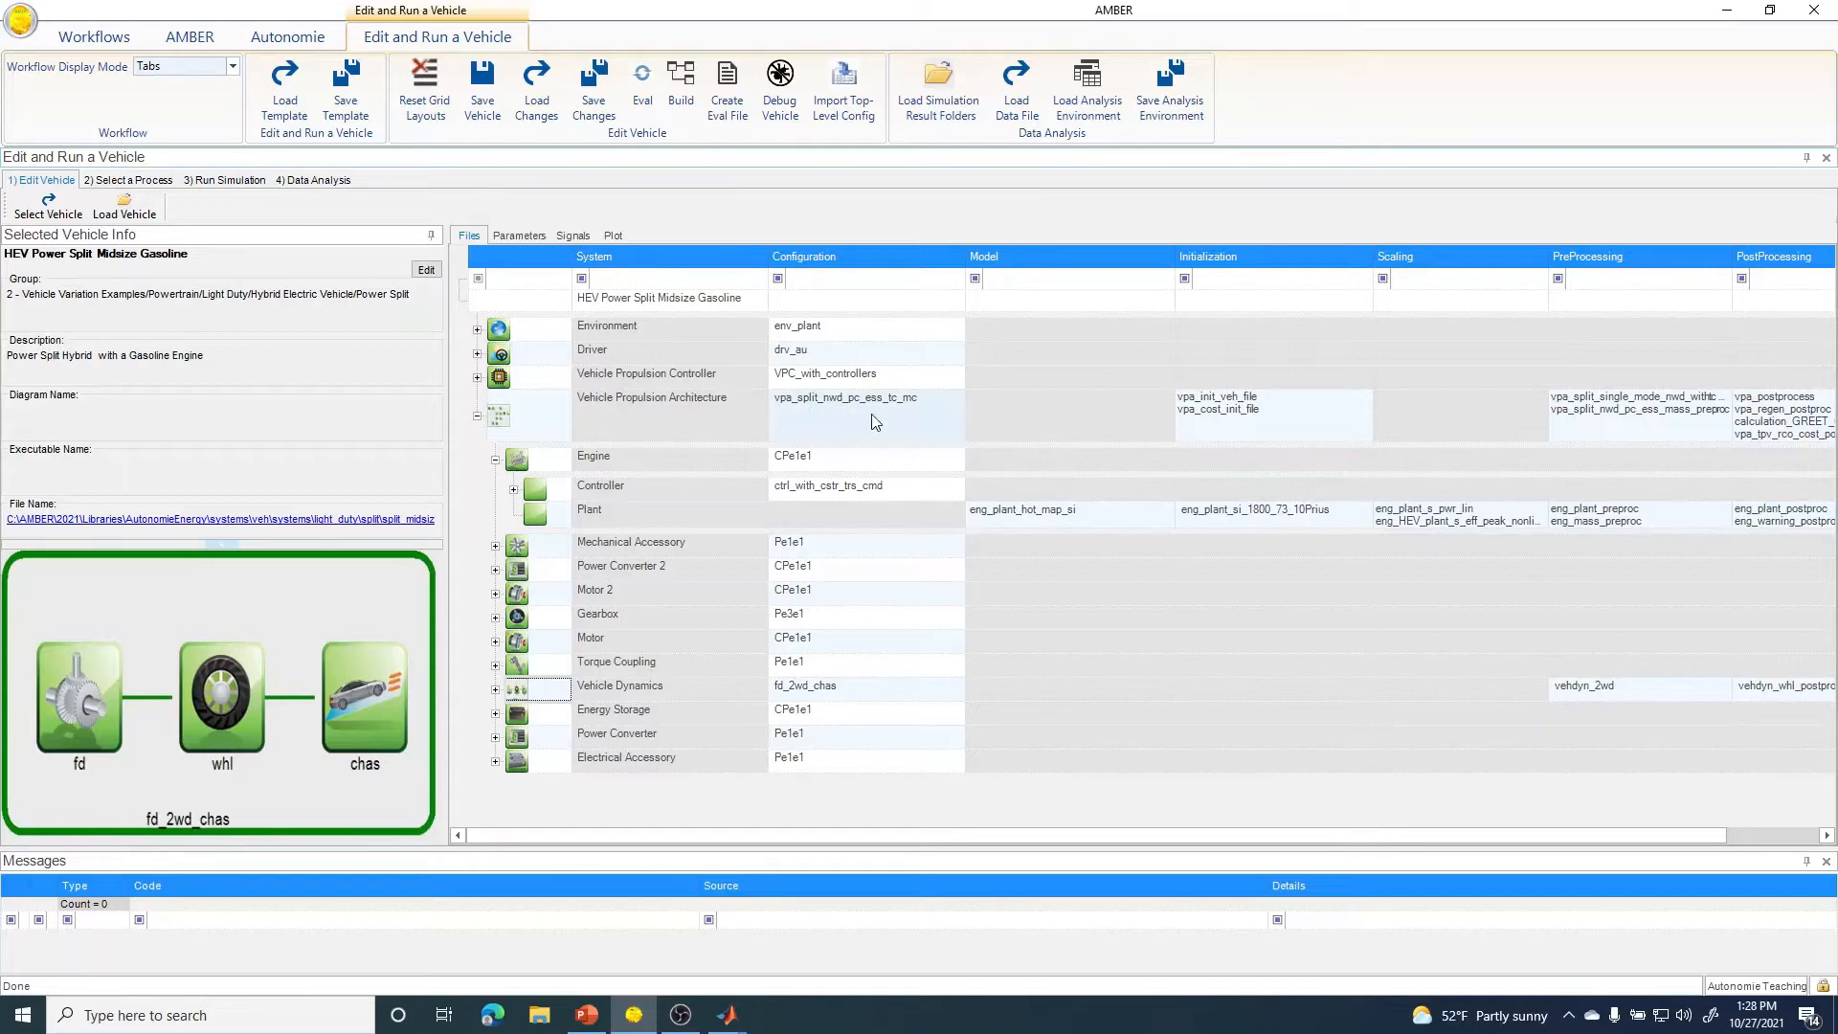
{"action": "mouse_move", "coordinate": [729, 1015]}
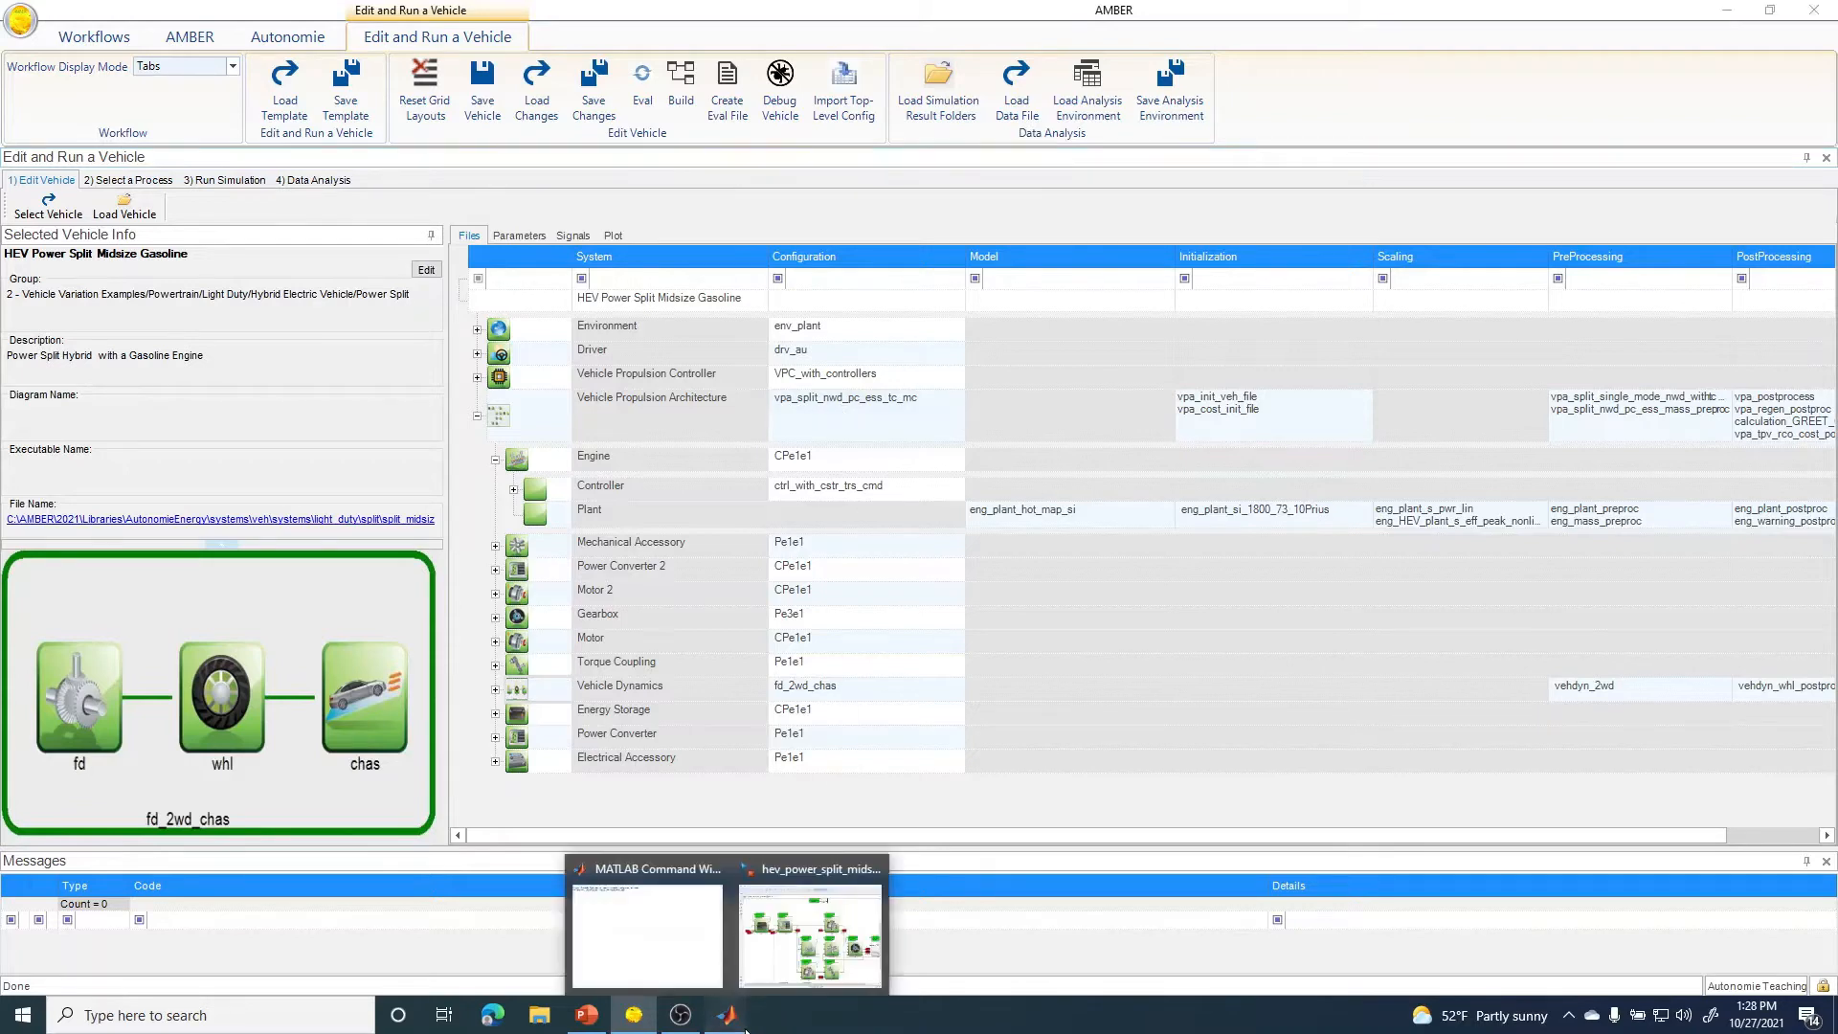
{"action": "left_click", "coordinate": [808, 965]}
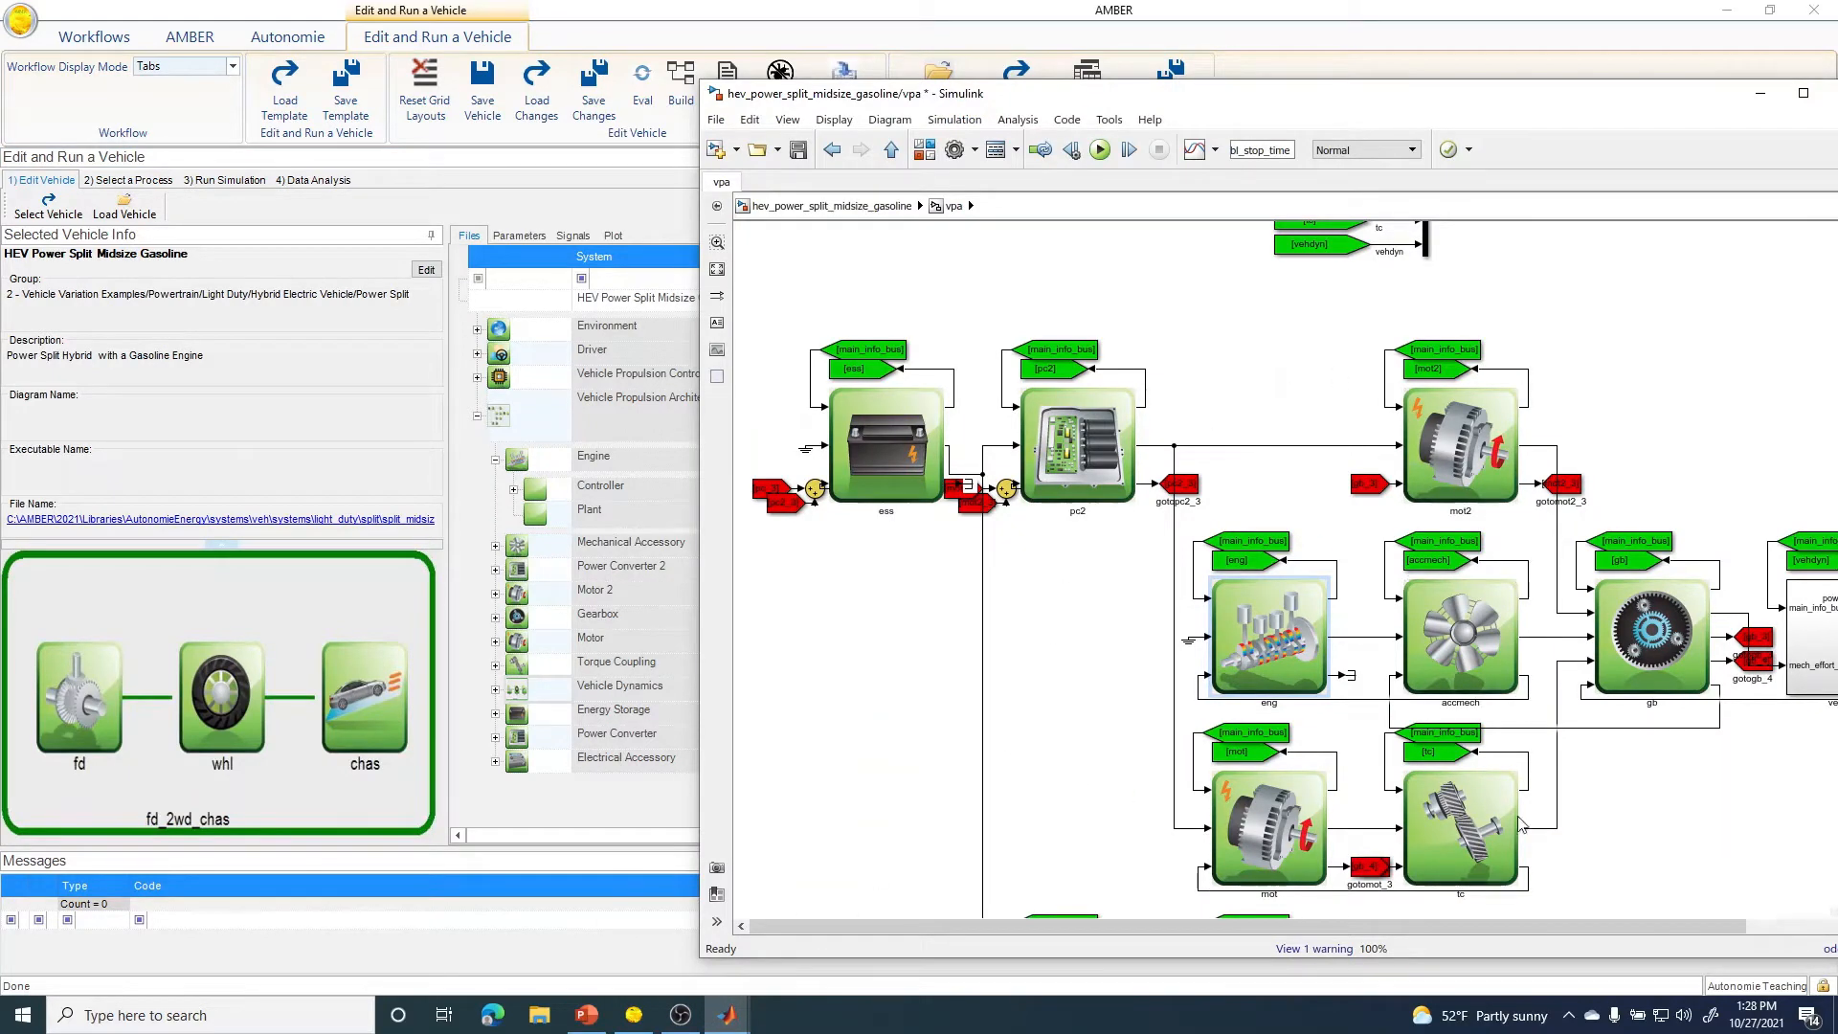
{"action": "left_click_drag", "start_coordinate": [1495, 925], "coordinate": [1582, 924]}
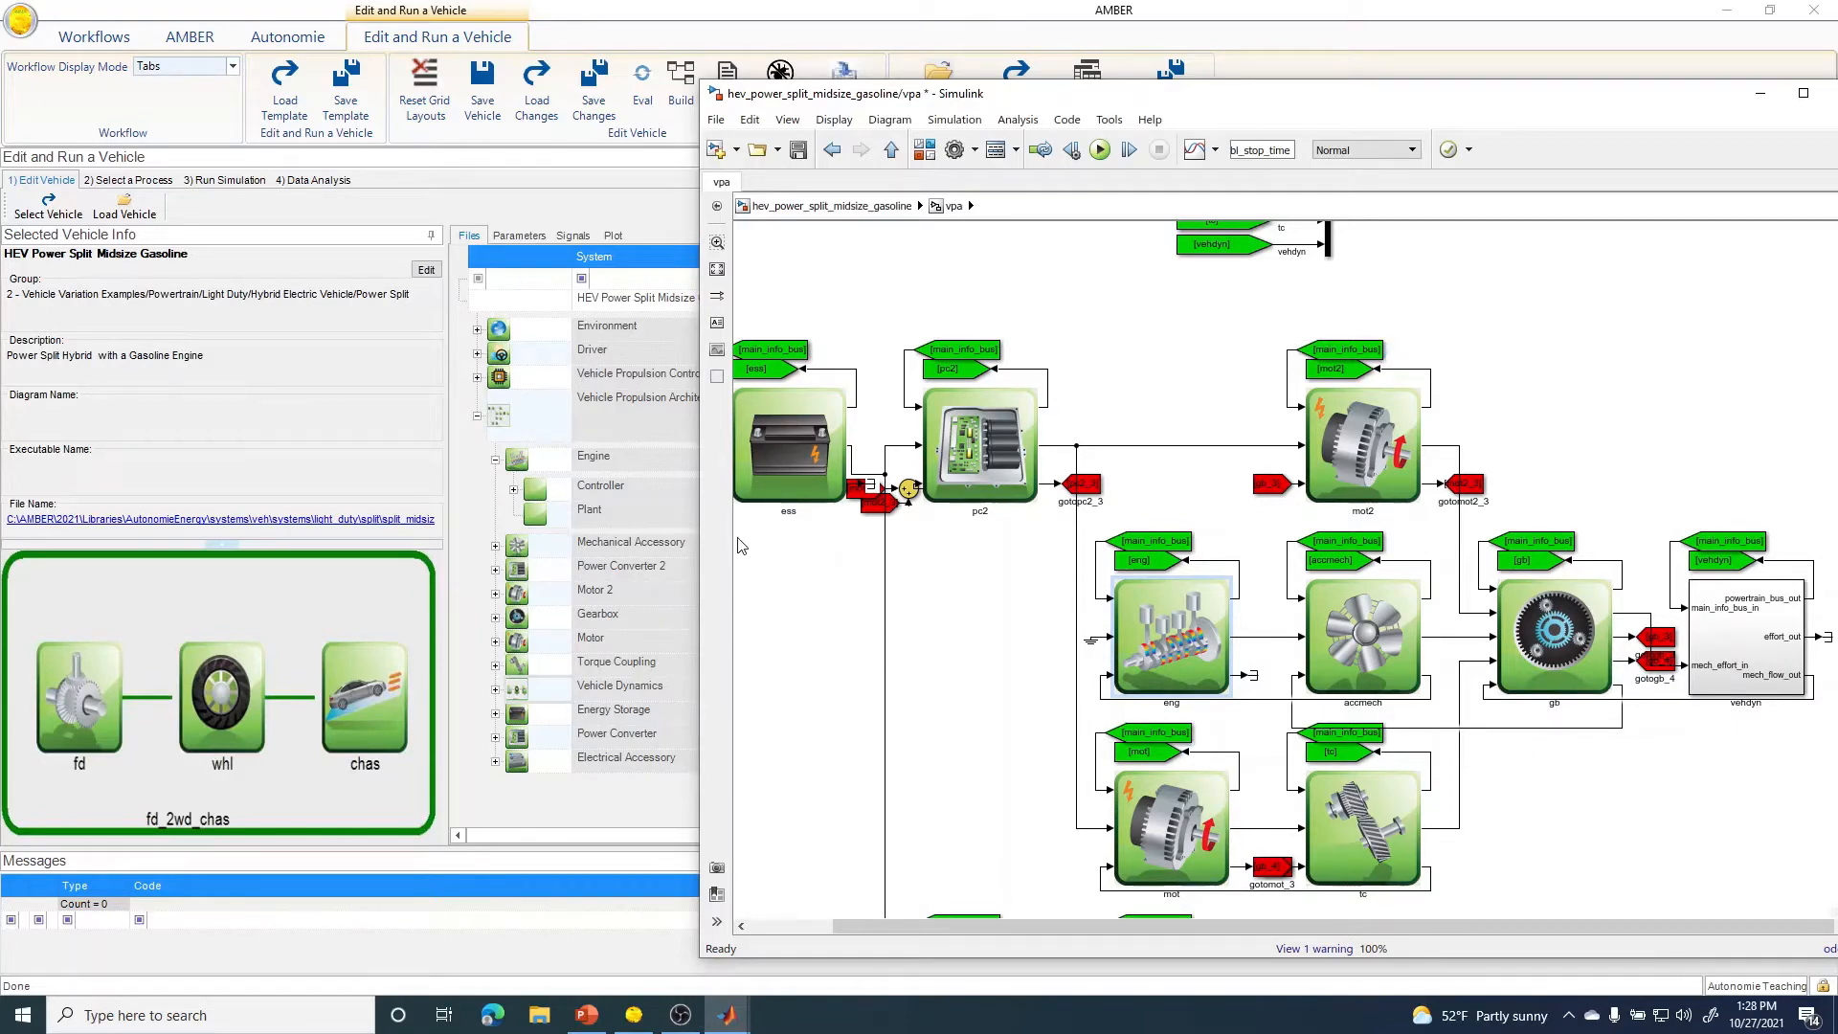
{"action": "left_click", "coordinate": [616, 213]}
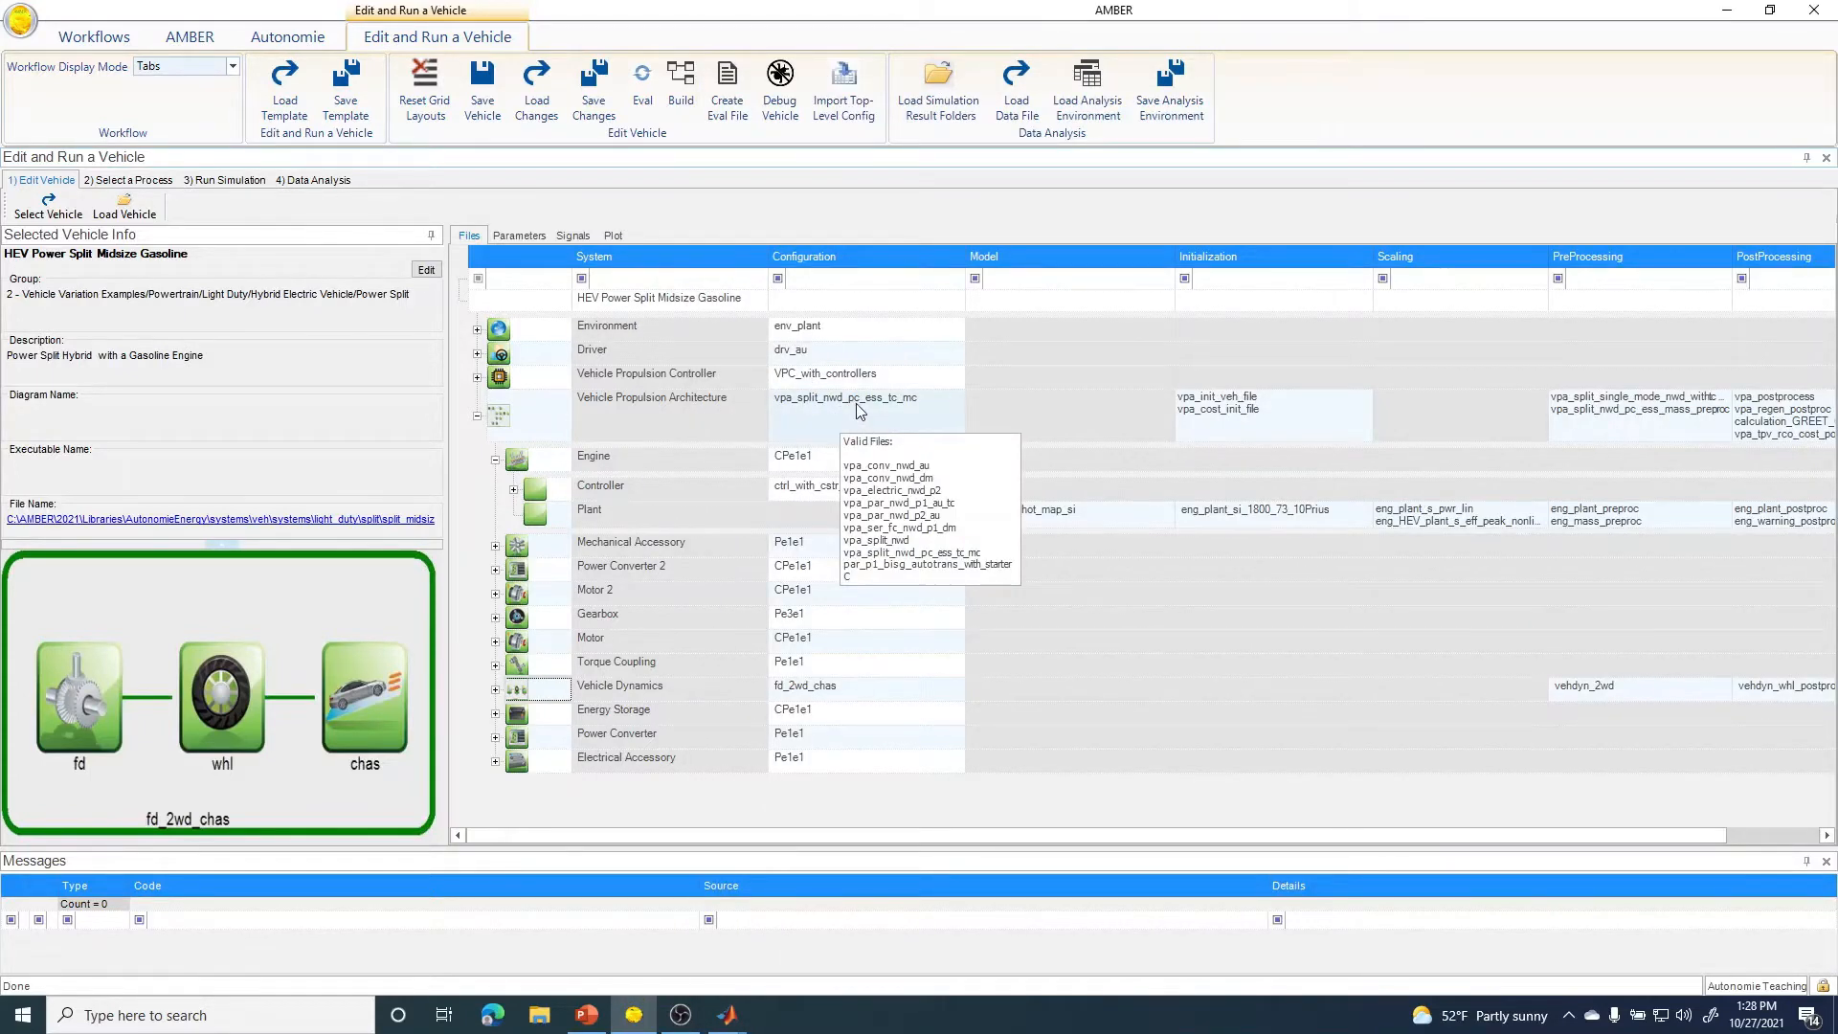
- Preview the alternative Vehicle Propulsion Architecture configurations and switch the vehicle to Power Split NoFixedRatioOnMG1 NoBoostConverter nwd
{"action": "double_click", "coordinate": [914, 409]}
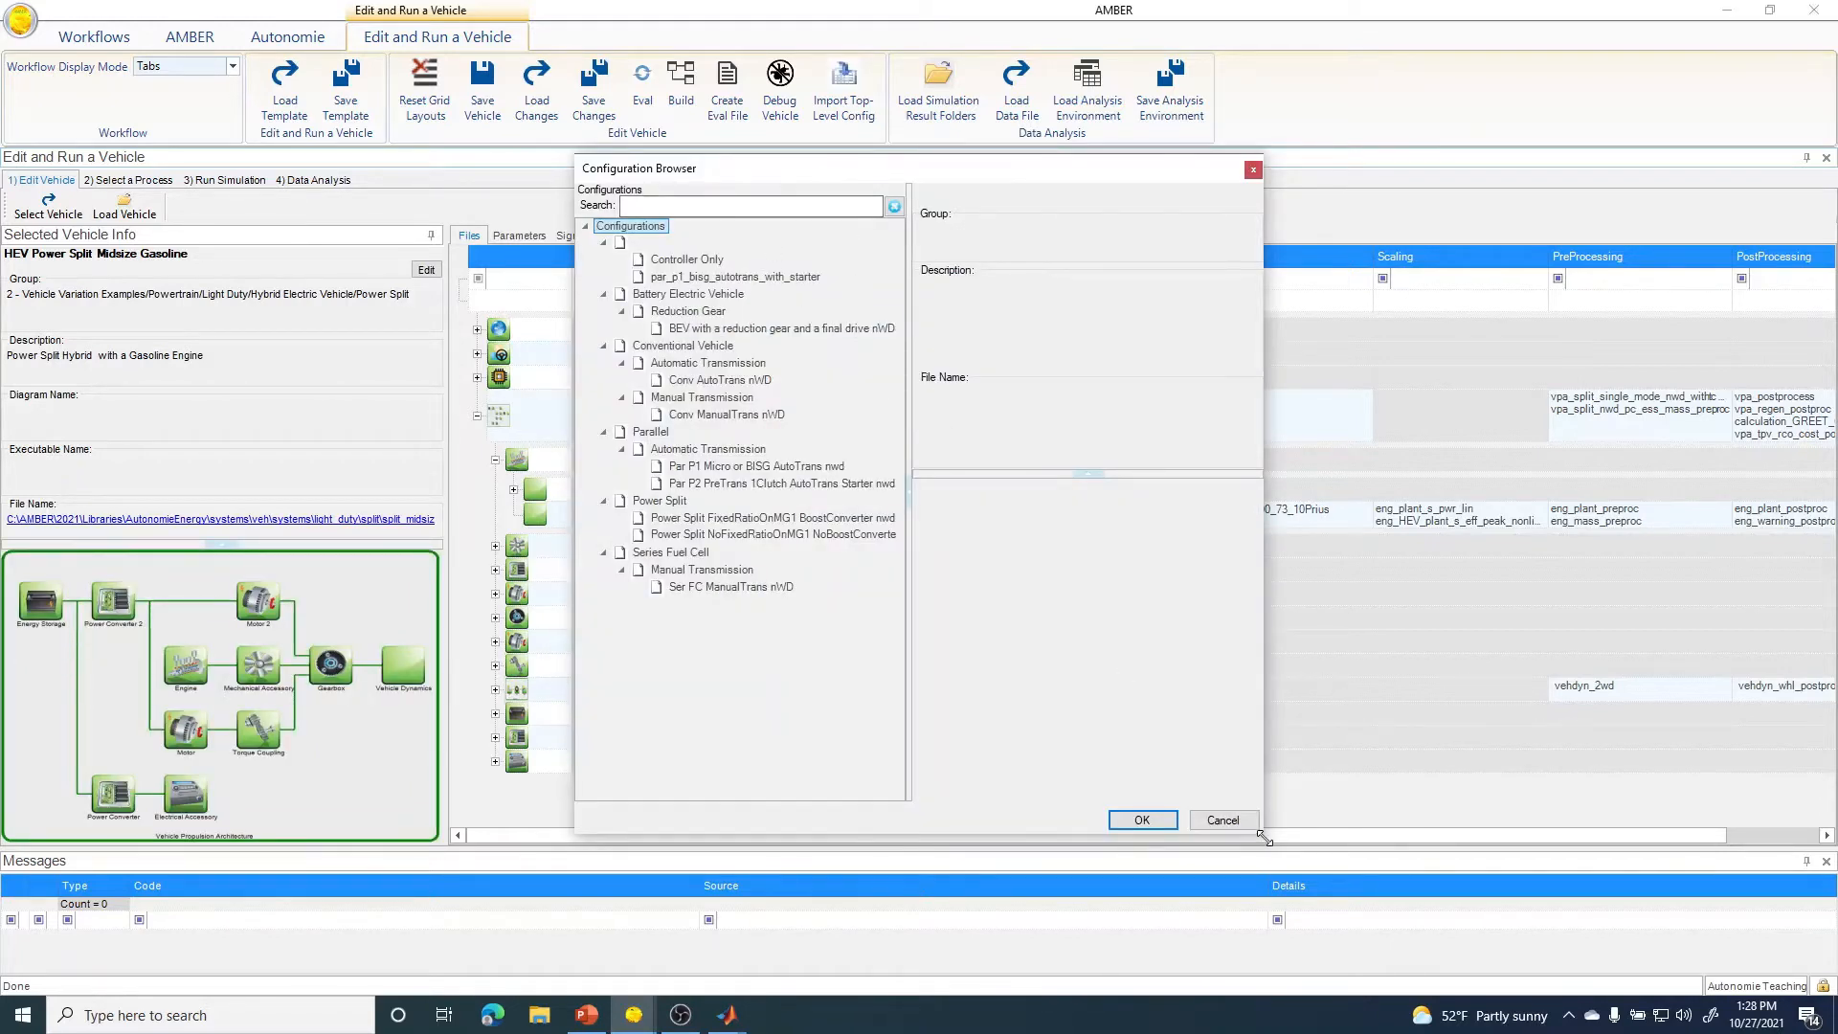
{"action": "left_click_drag", "start_coordinate": [1263, 838], "coordinate": [1430, 869]}
{"action": "left_click", "coordinate": [748, 594]}
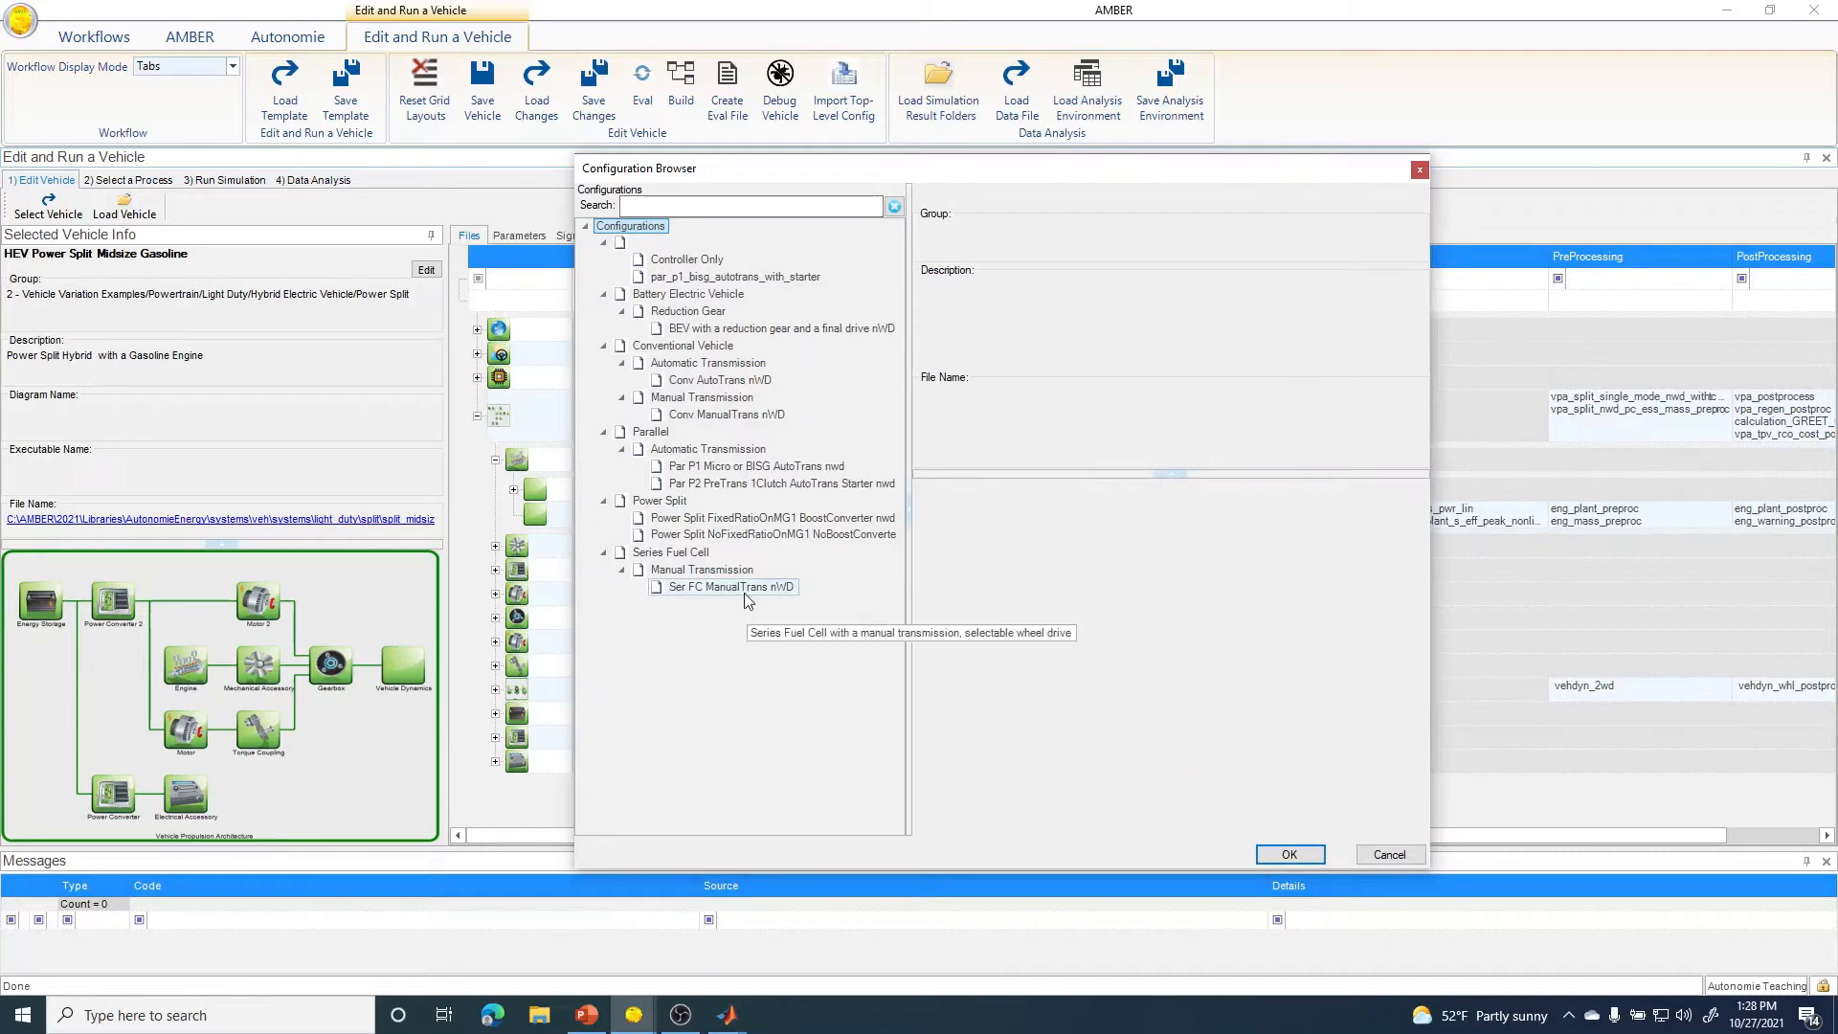
{"action": "left_click", "coordinate": [720, 535]}
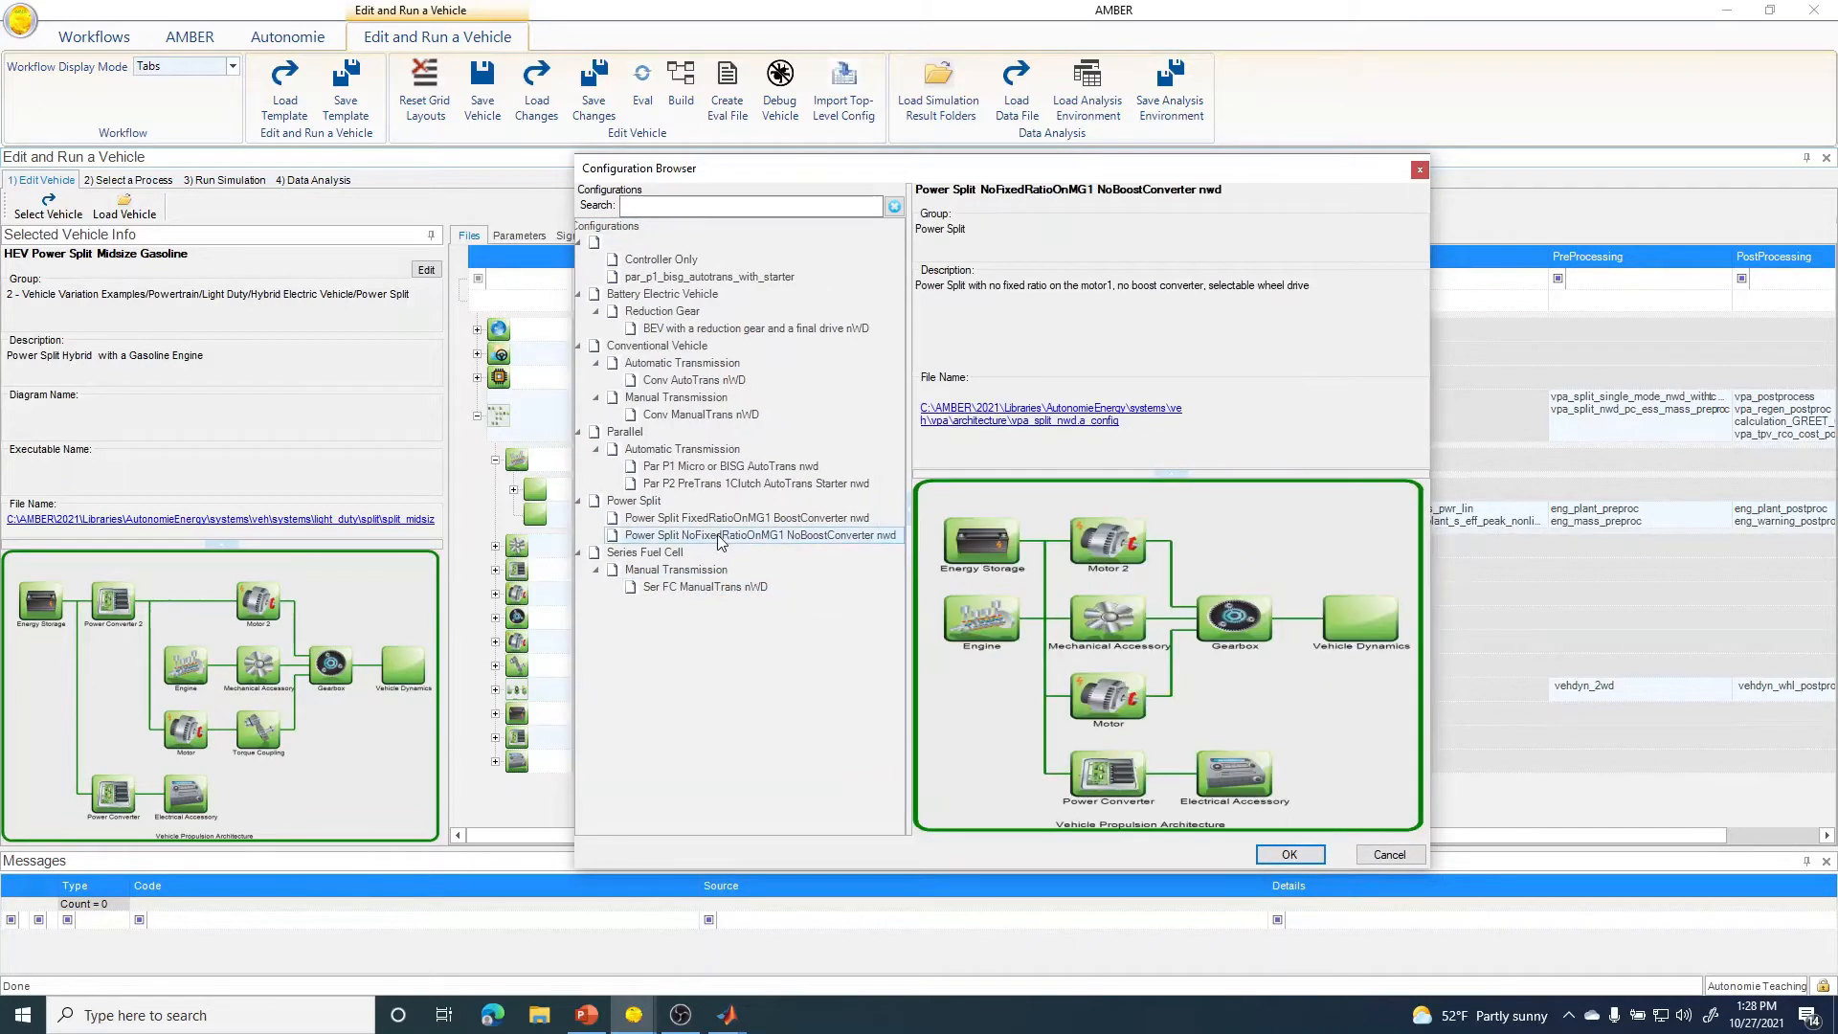
{"action": "left_click", "coordinate": [700, 486]}
{"action": "left_click", "coordinate": [693, 469]}
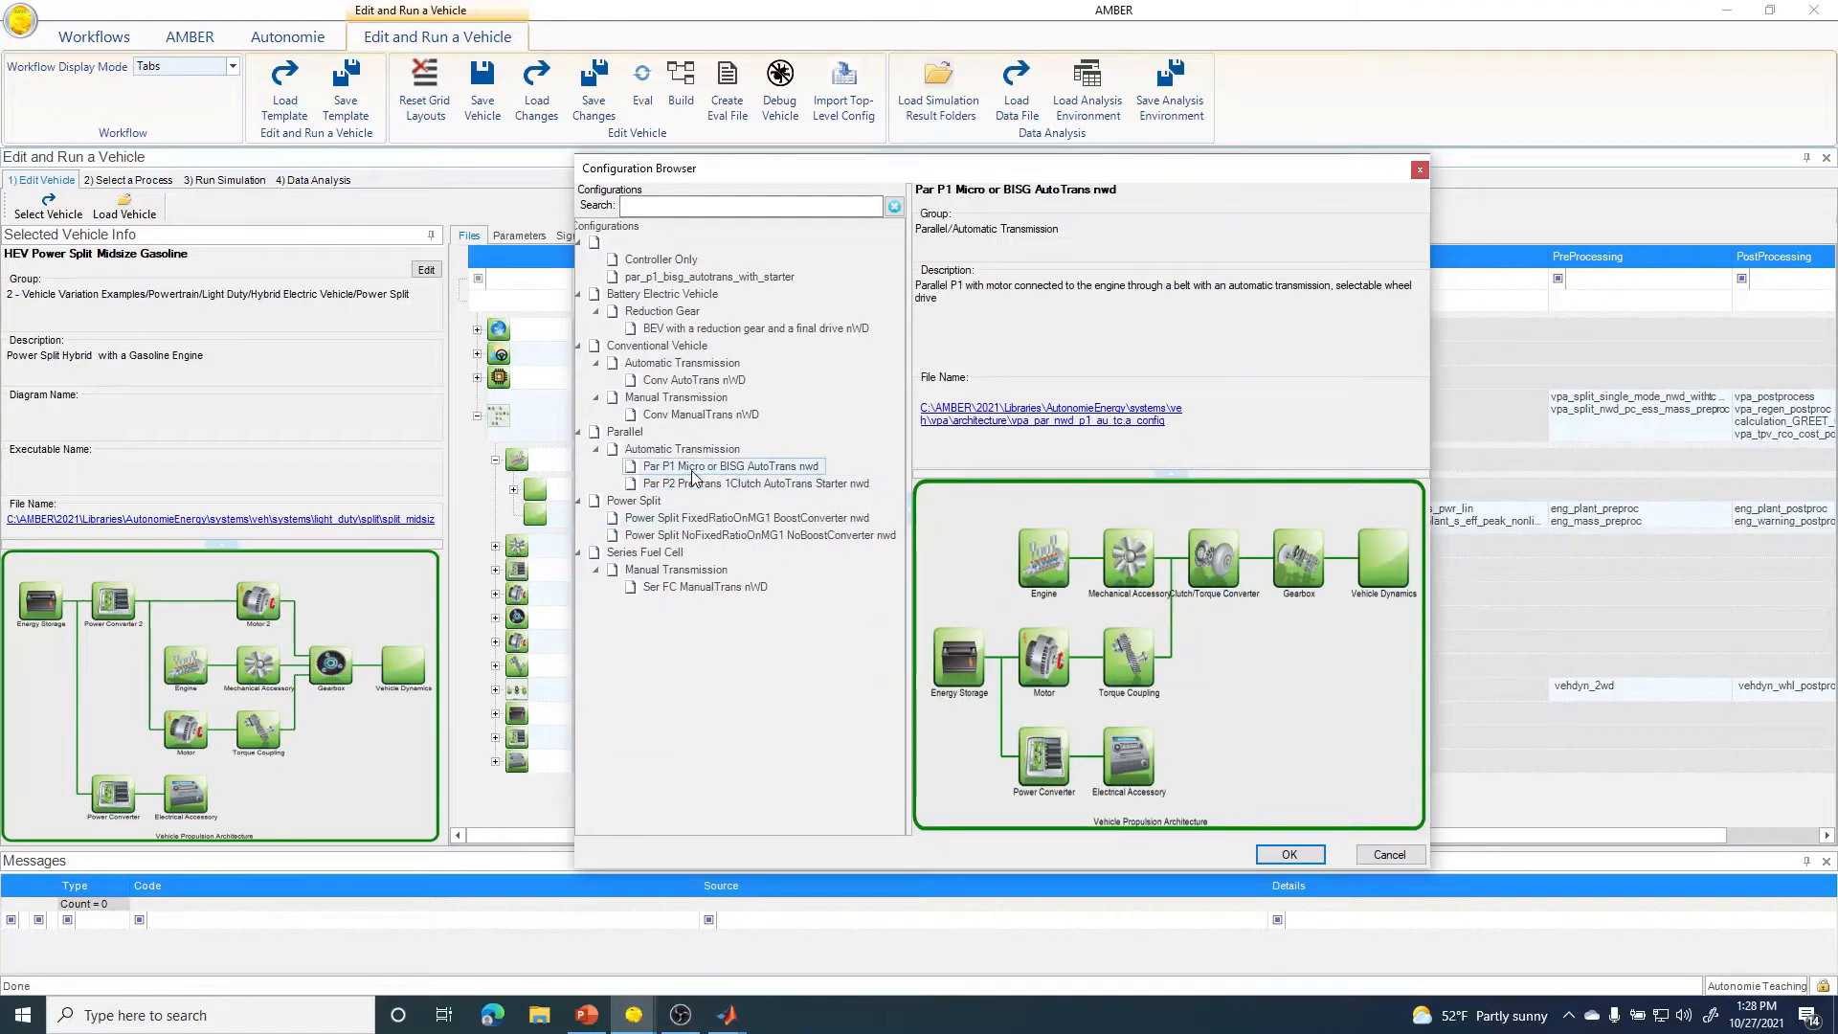
{"action": "left_click", "coordinate": [687, 416]}
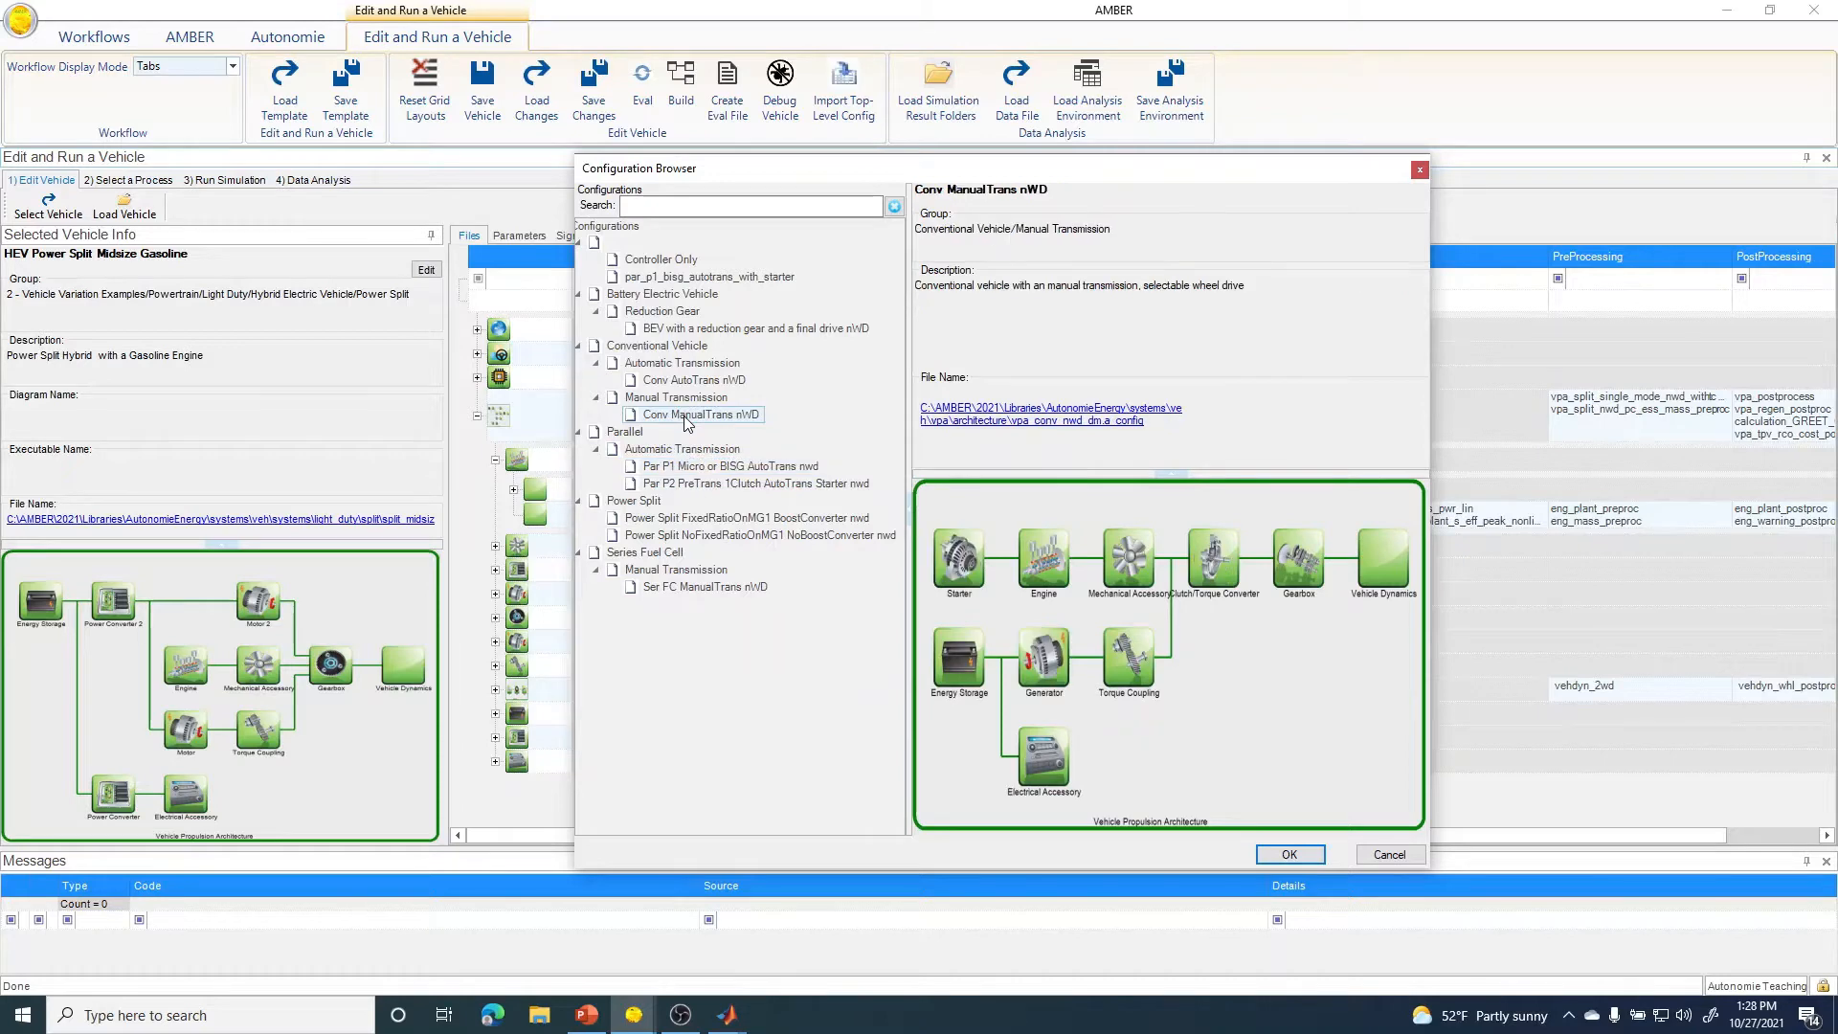
{"action": "left_click", "coordinate": [688, 382]}
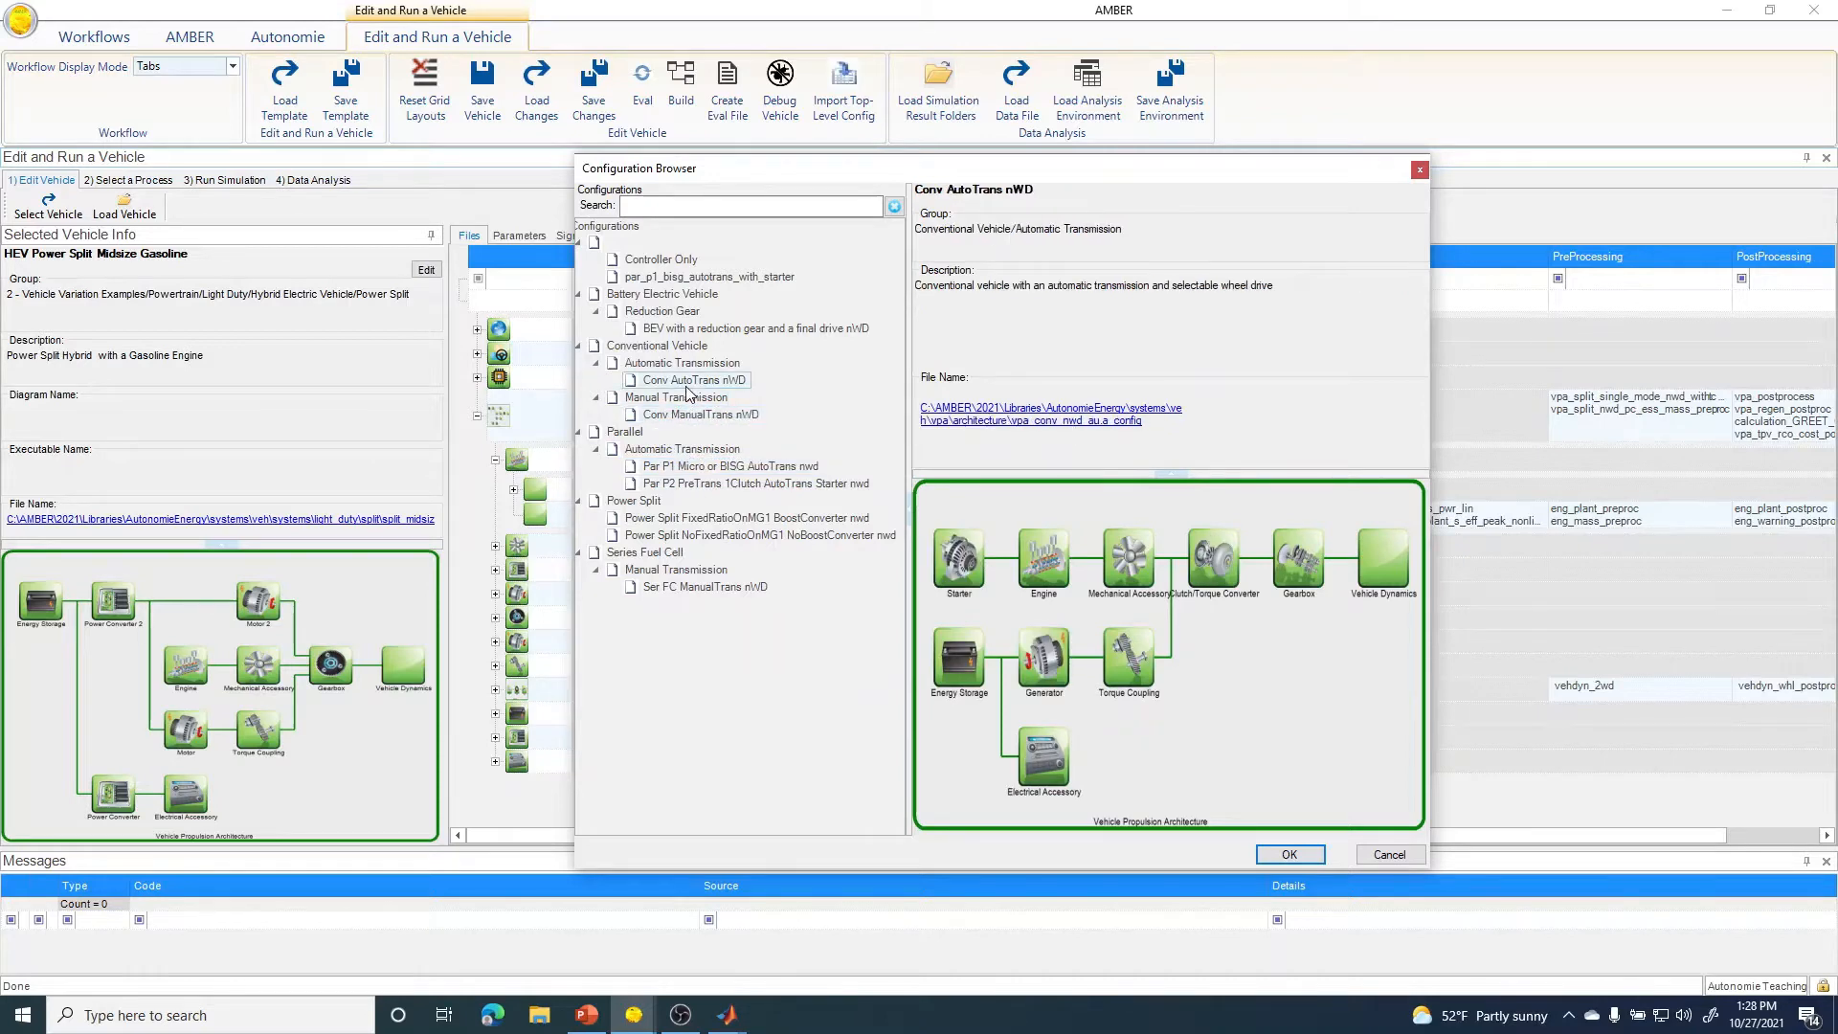
{"action": "left_click", "coordinate": [688, 331]}
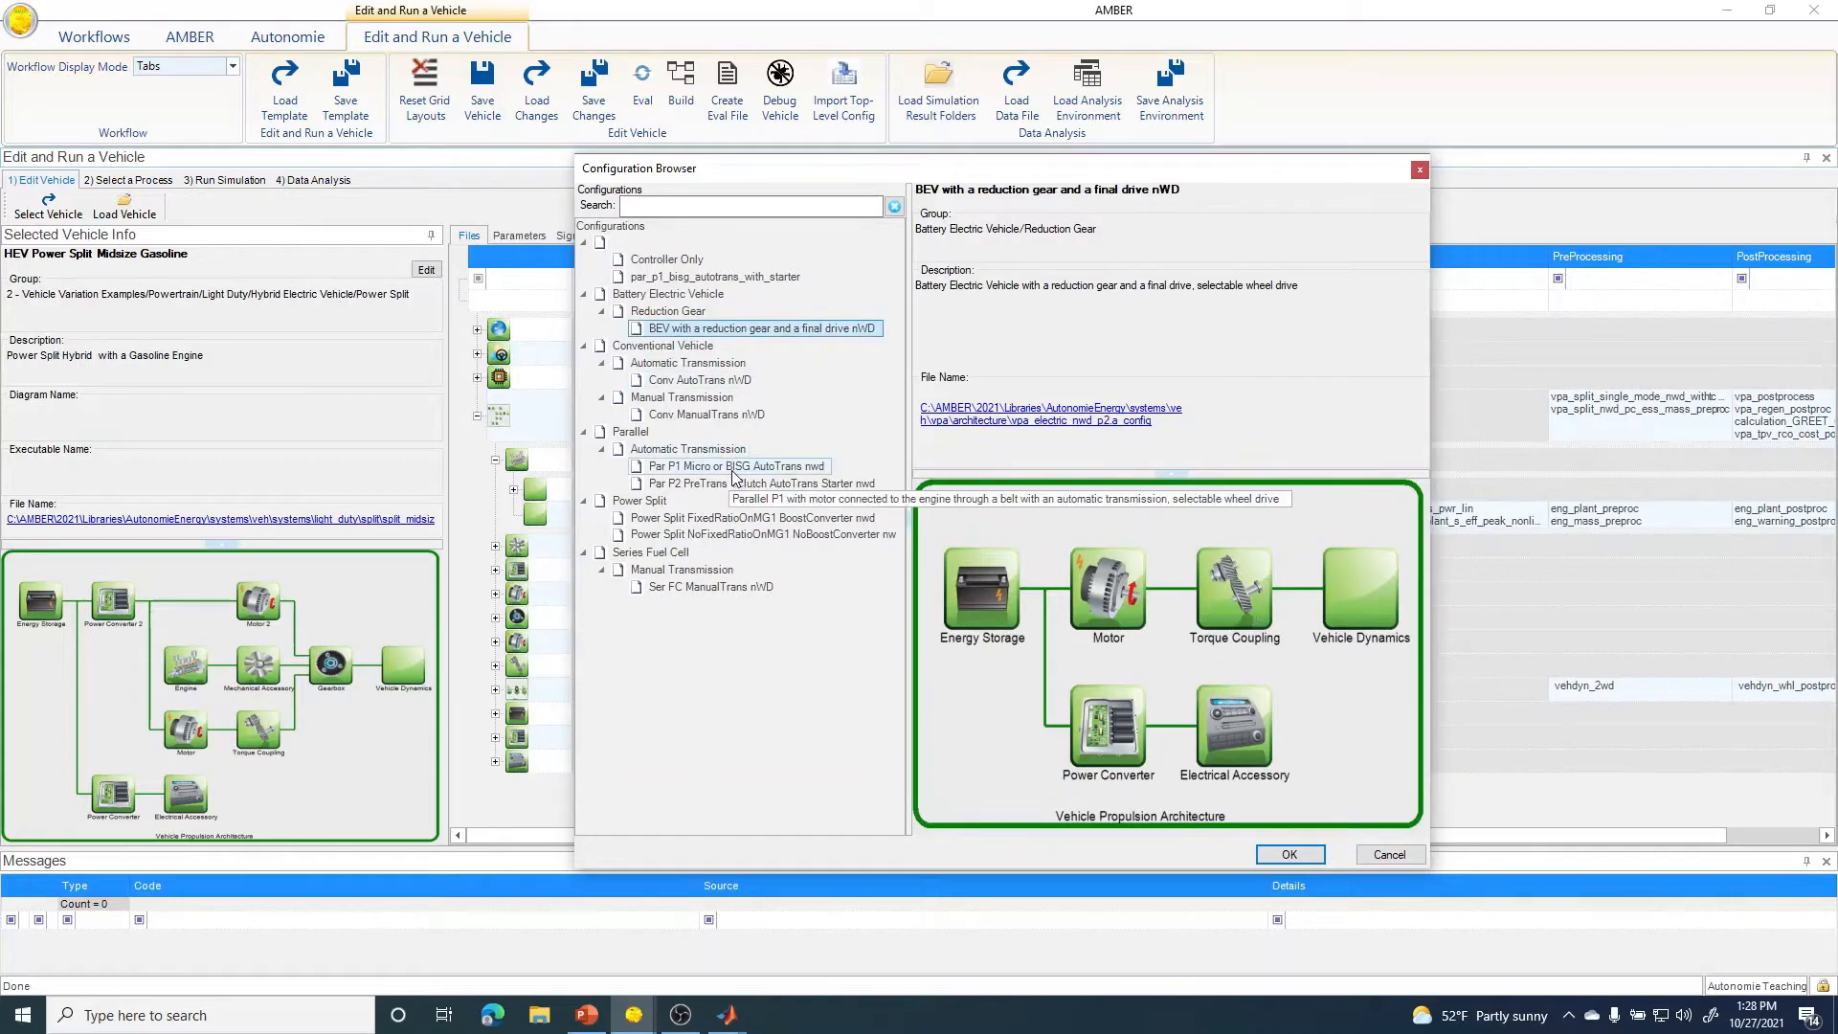
{"action": "left_click", "coordinate": [733, 538]}
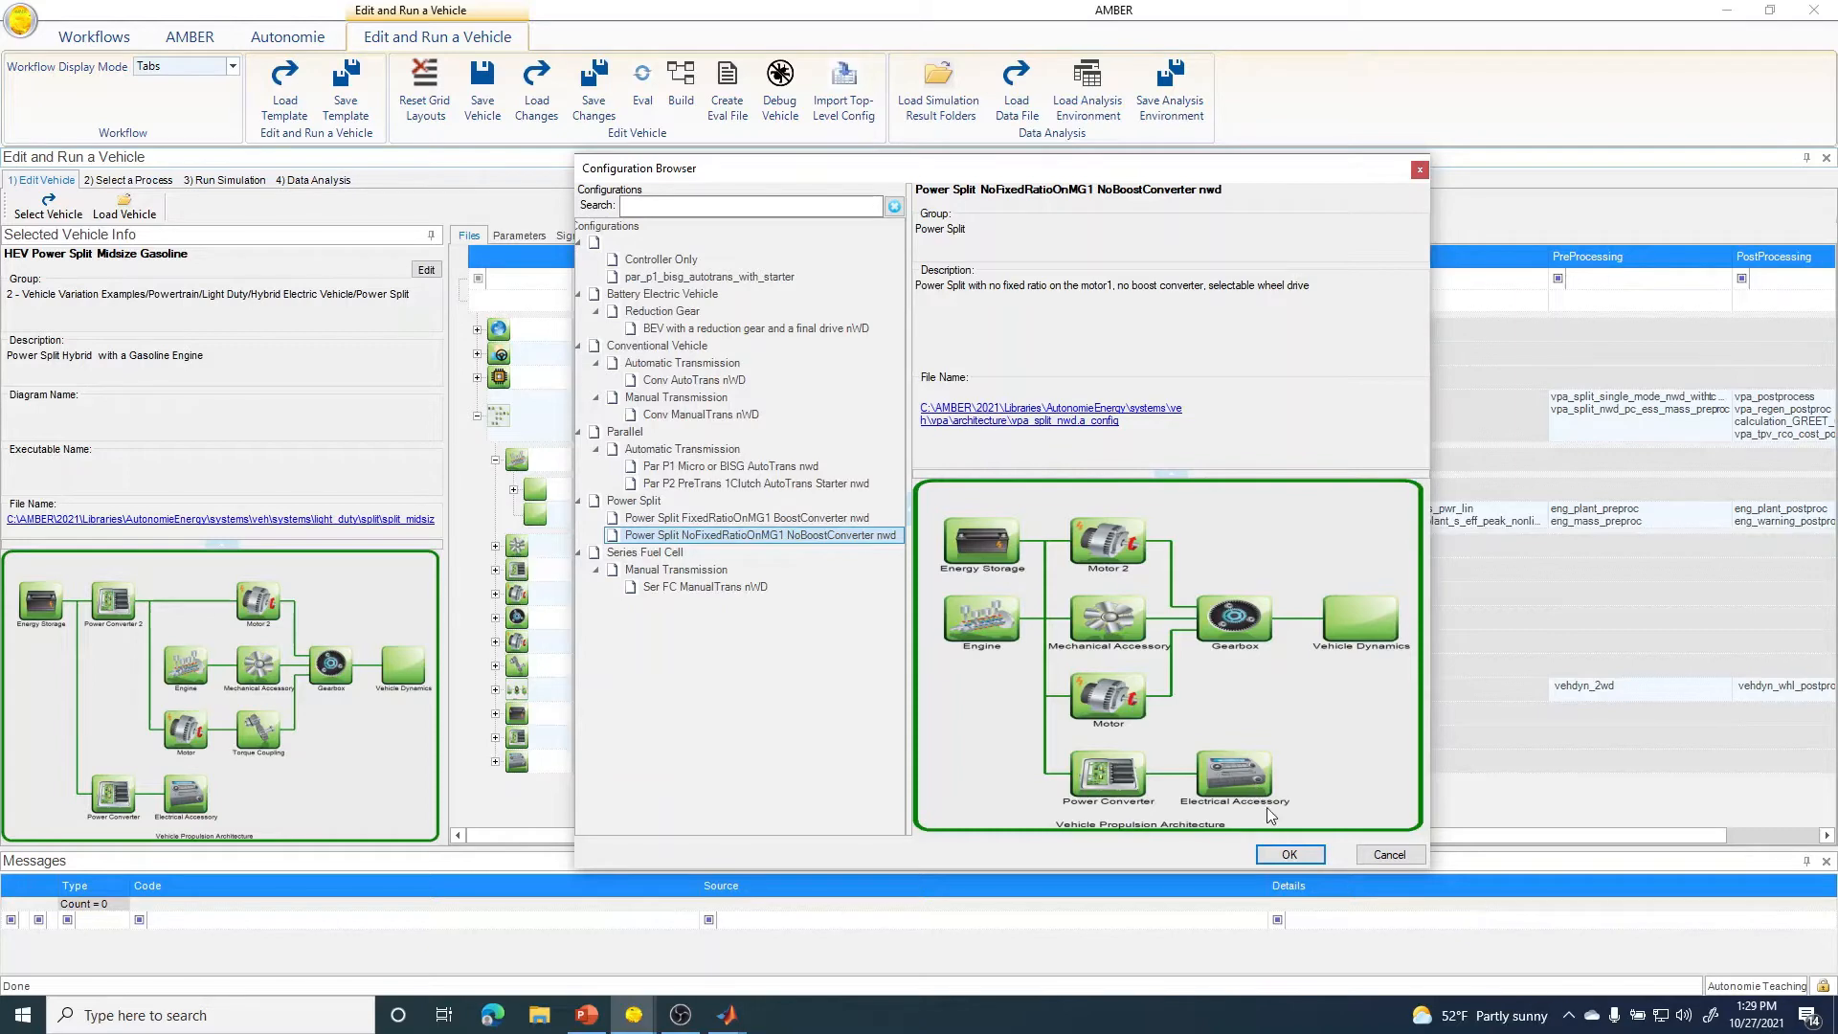
{"action": "left_click", "coordinate": [1285, 855]}
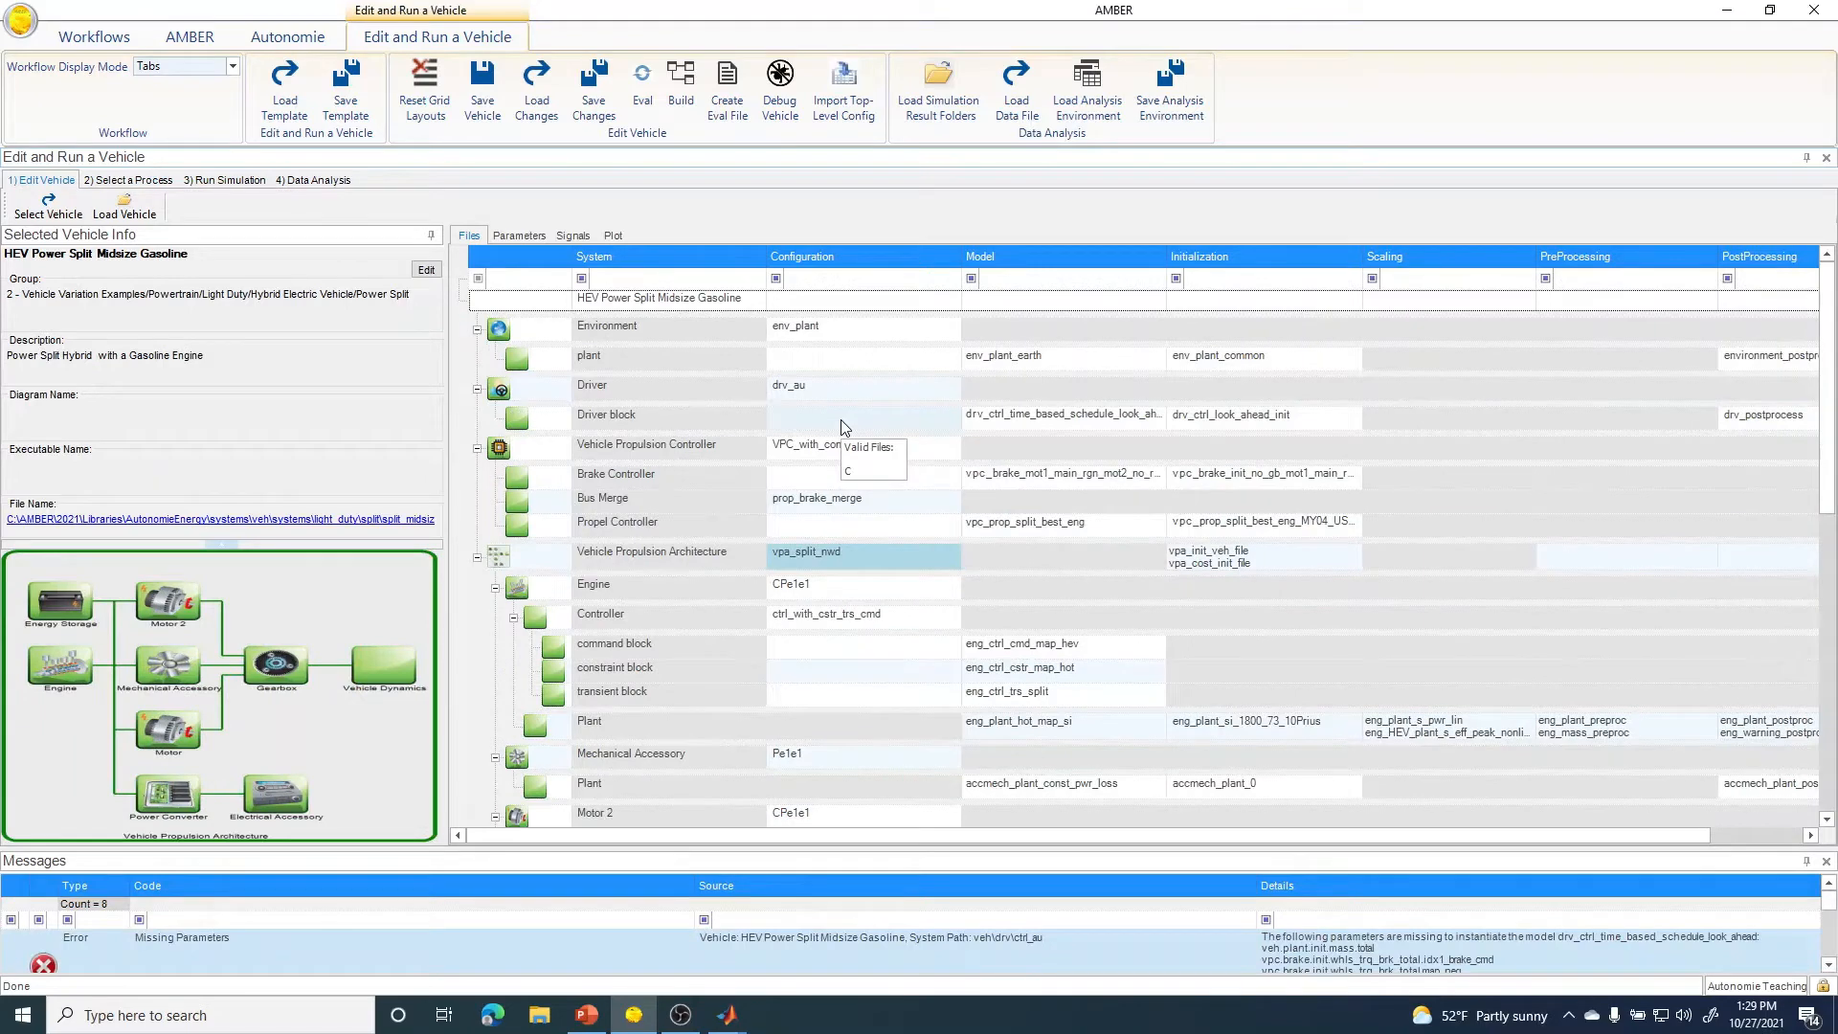
- Collapse every component under Vehicle Propulsion Architecture in the system tree, from Engine down to Electrical Accessory
{"action": "left_click", "coordinate": [515, 621]}
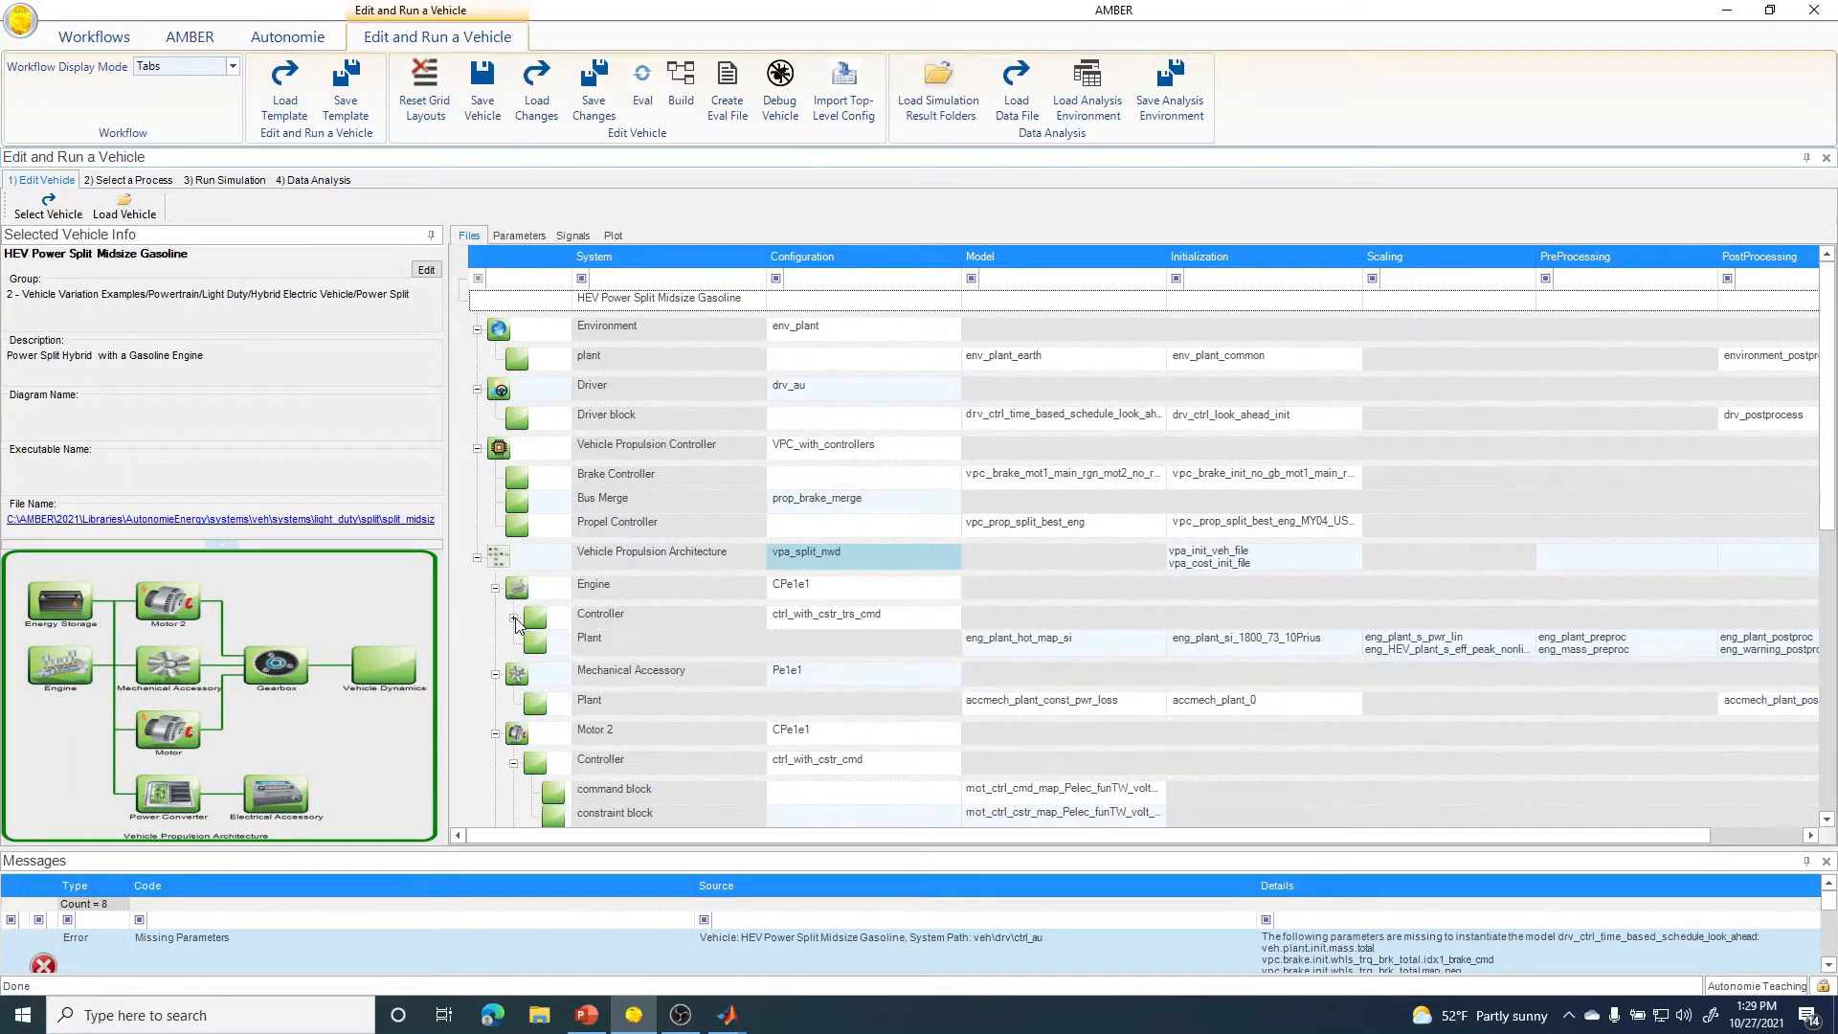
{"action": "left_click", "coordinate": [495, 674]}
{"action": "left_click", "coordinate": [496, 699]}
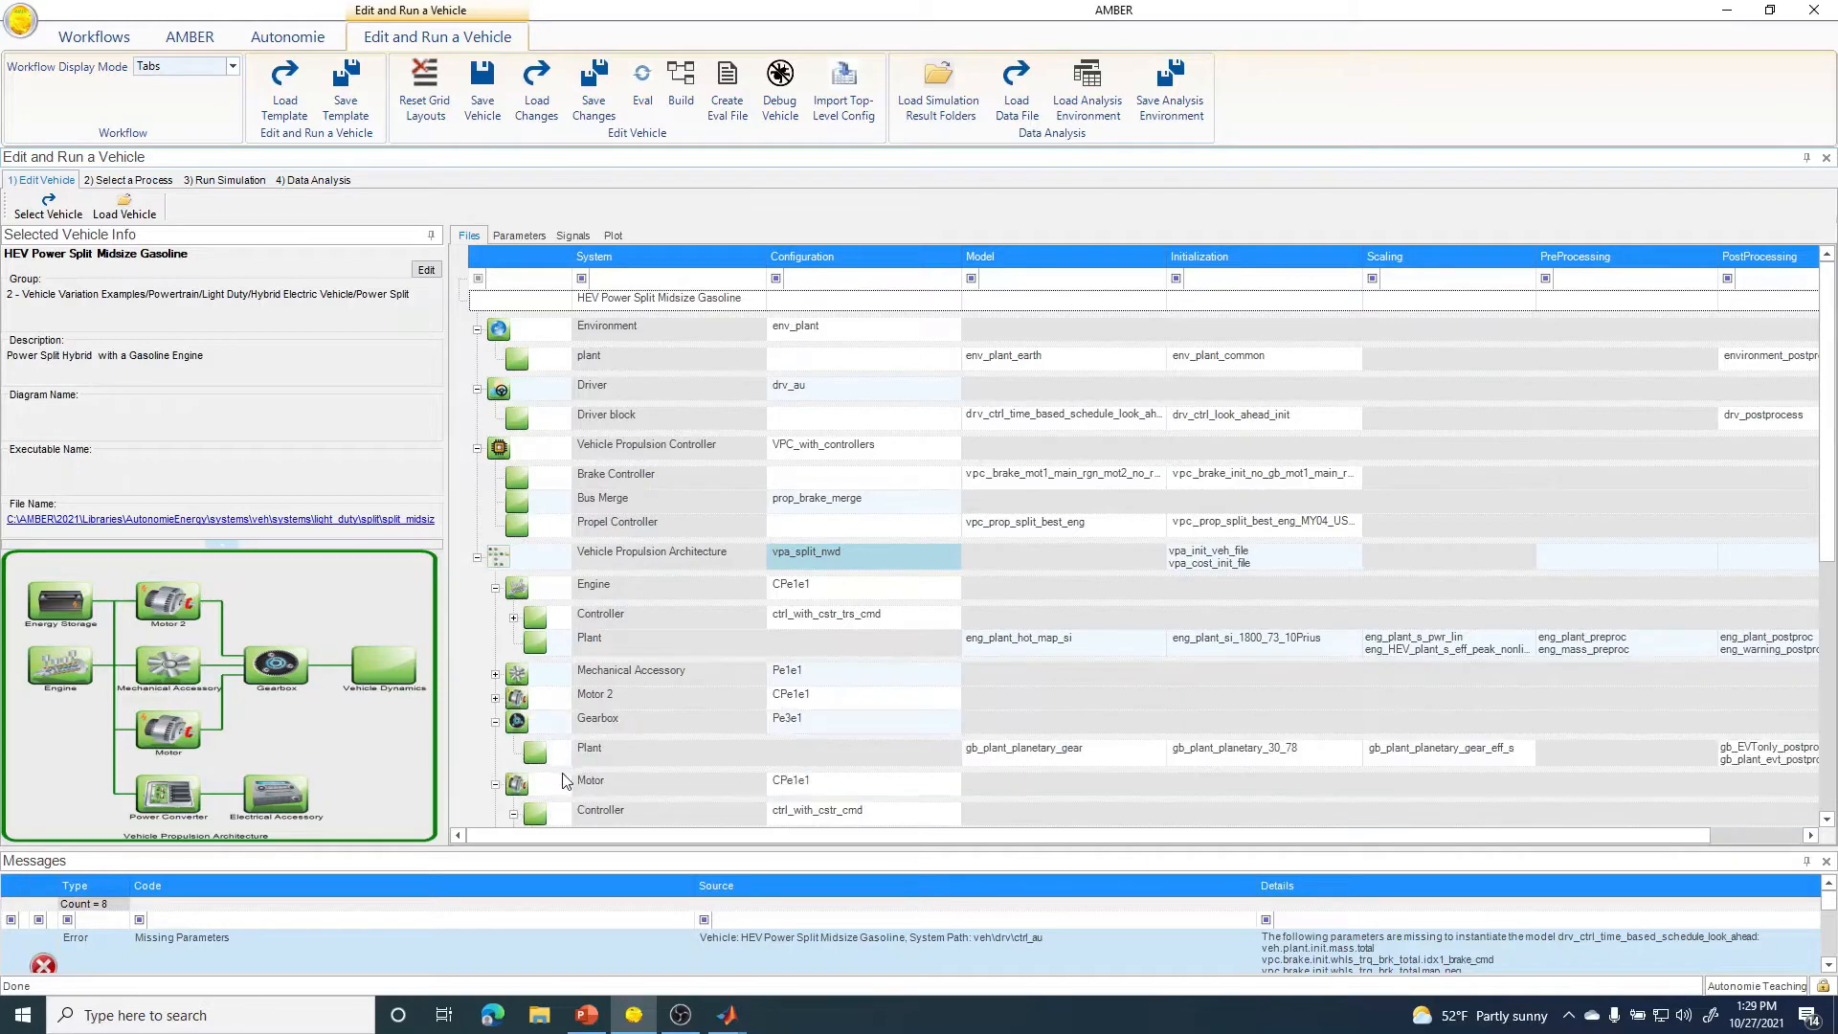
{"action": "left_click", "coordinate": [494, 722]}
{"action": "left_click", "coordinate": [494, 746]}
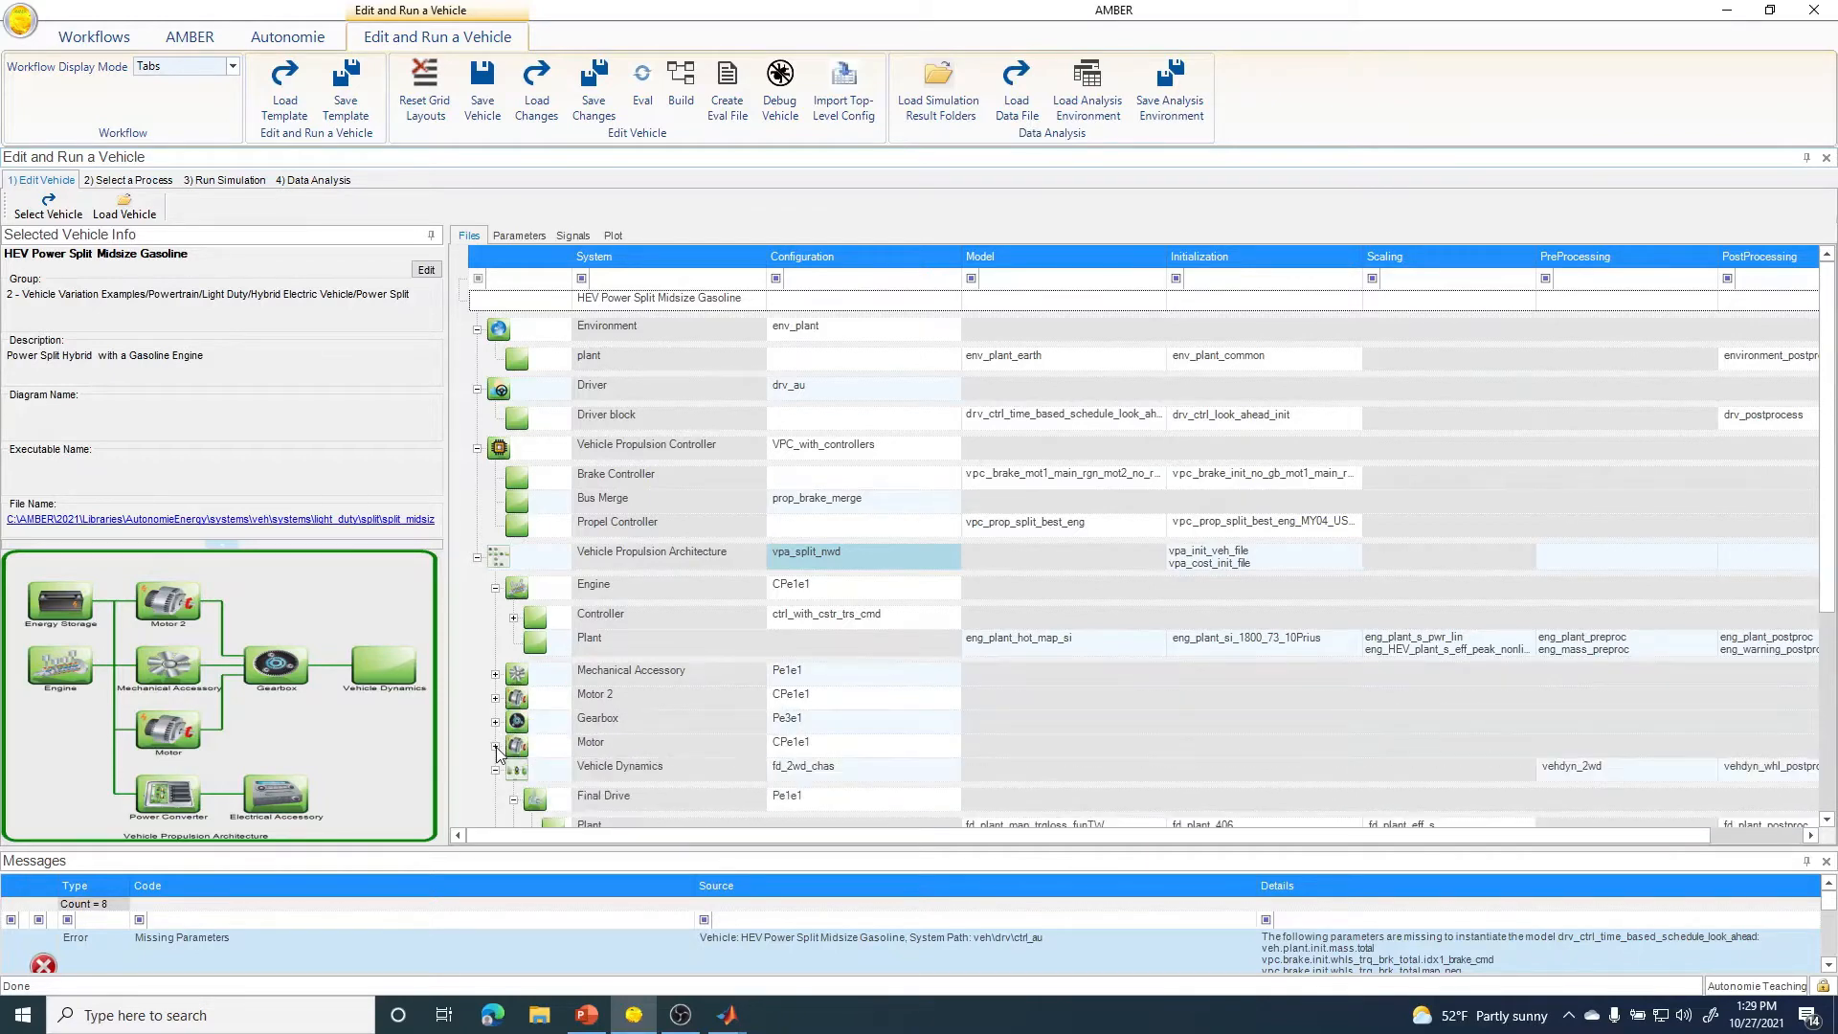
{"action": "left_click", "coordinate": [495, 589]}
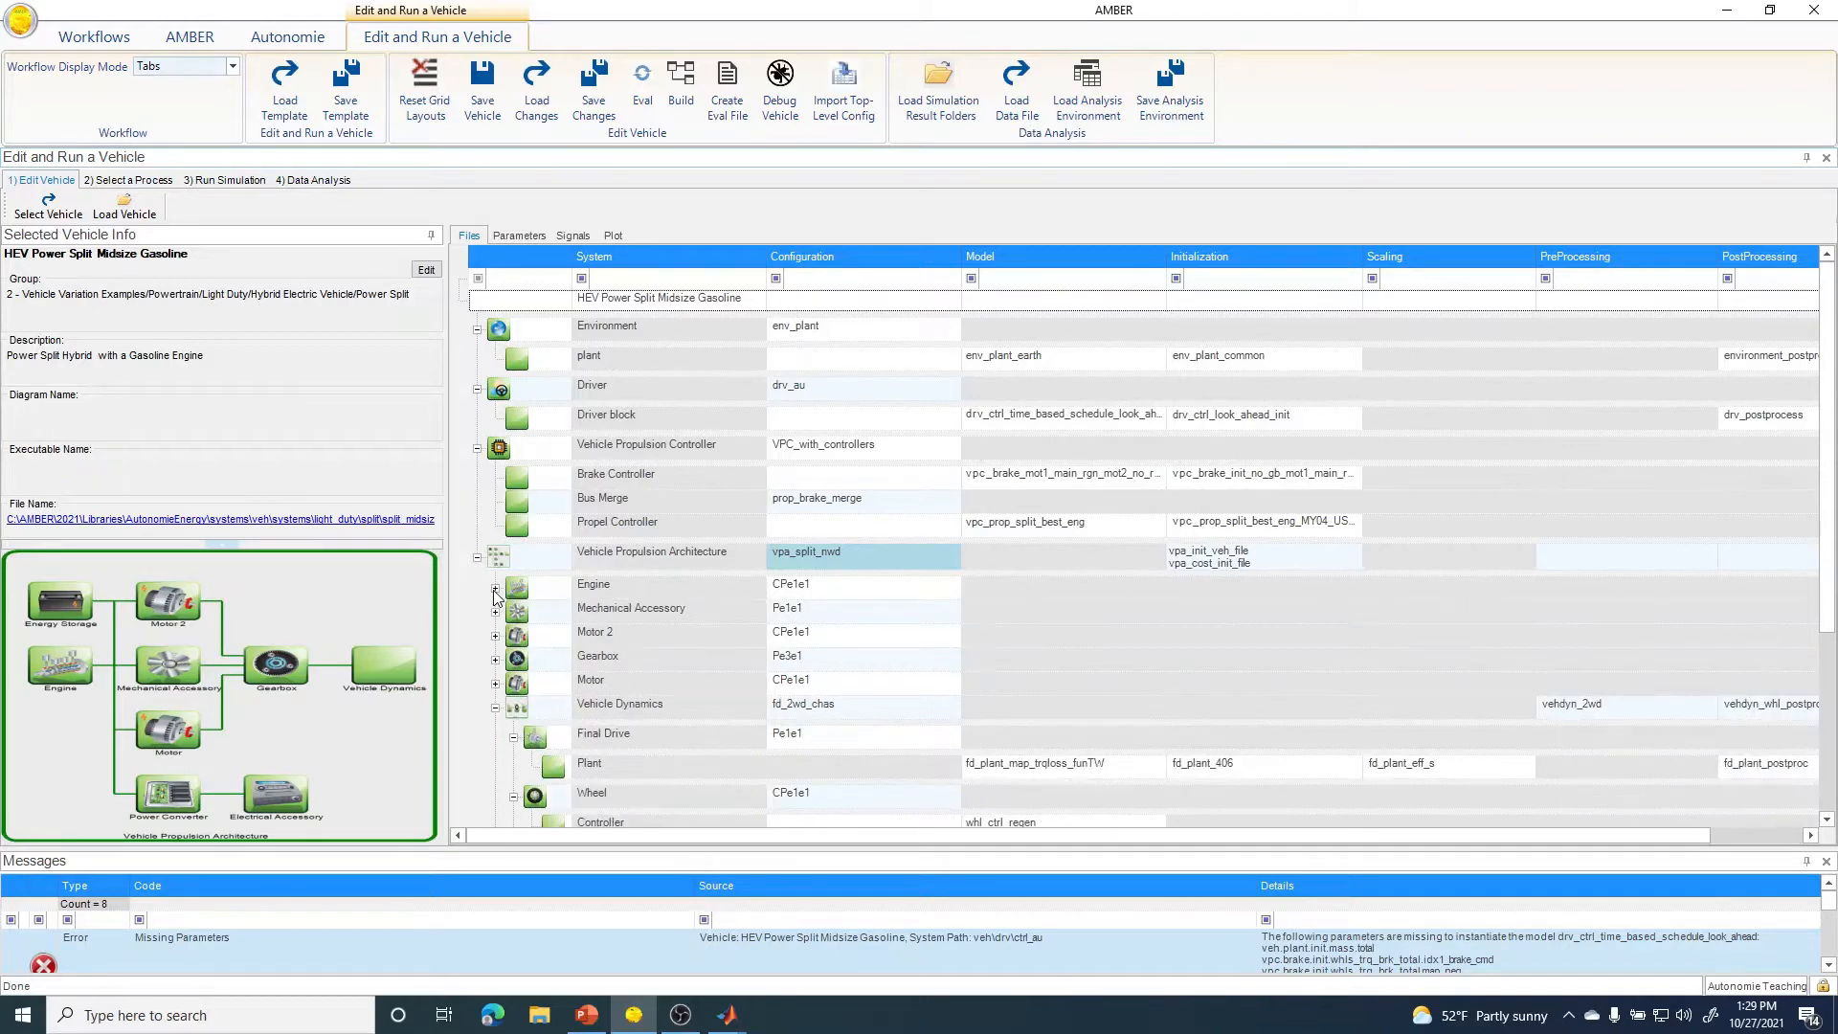
{"action": "left_click", "coordinate": [495, 710]}
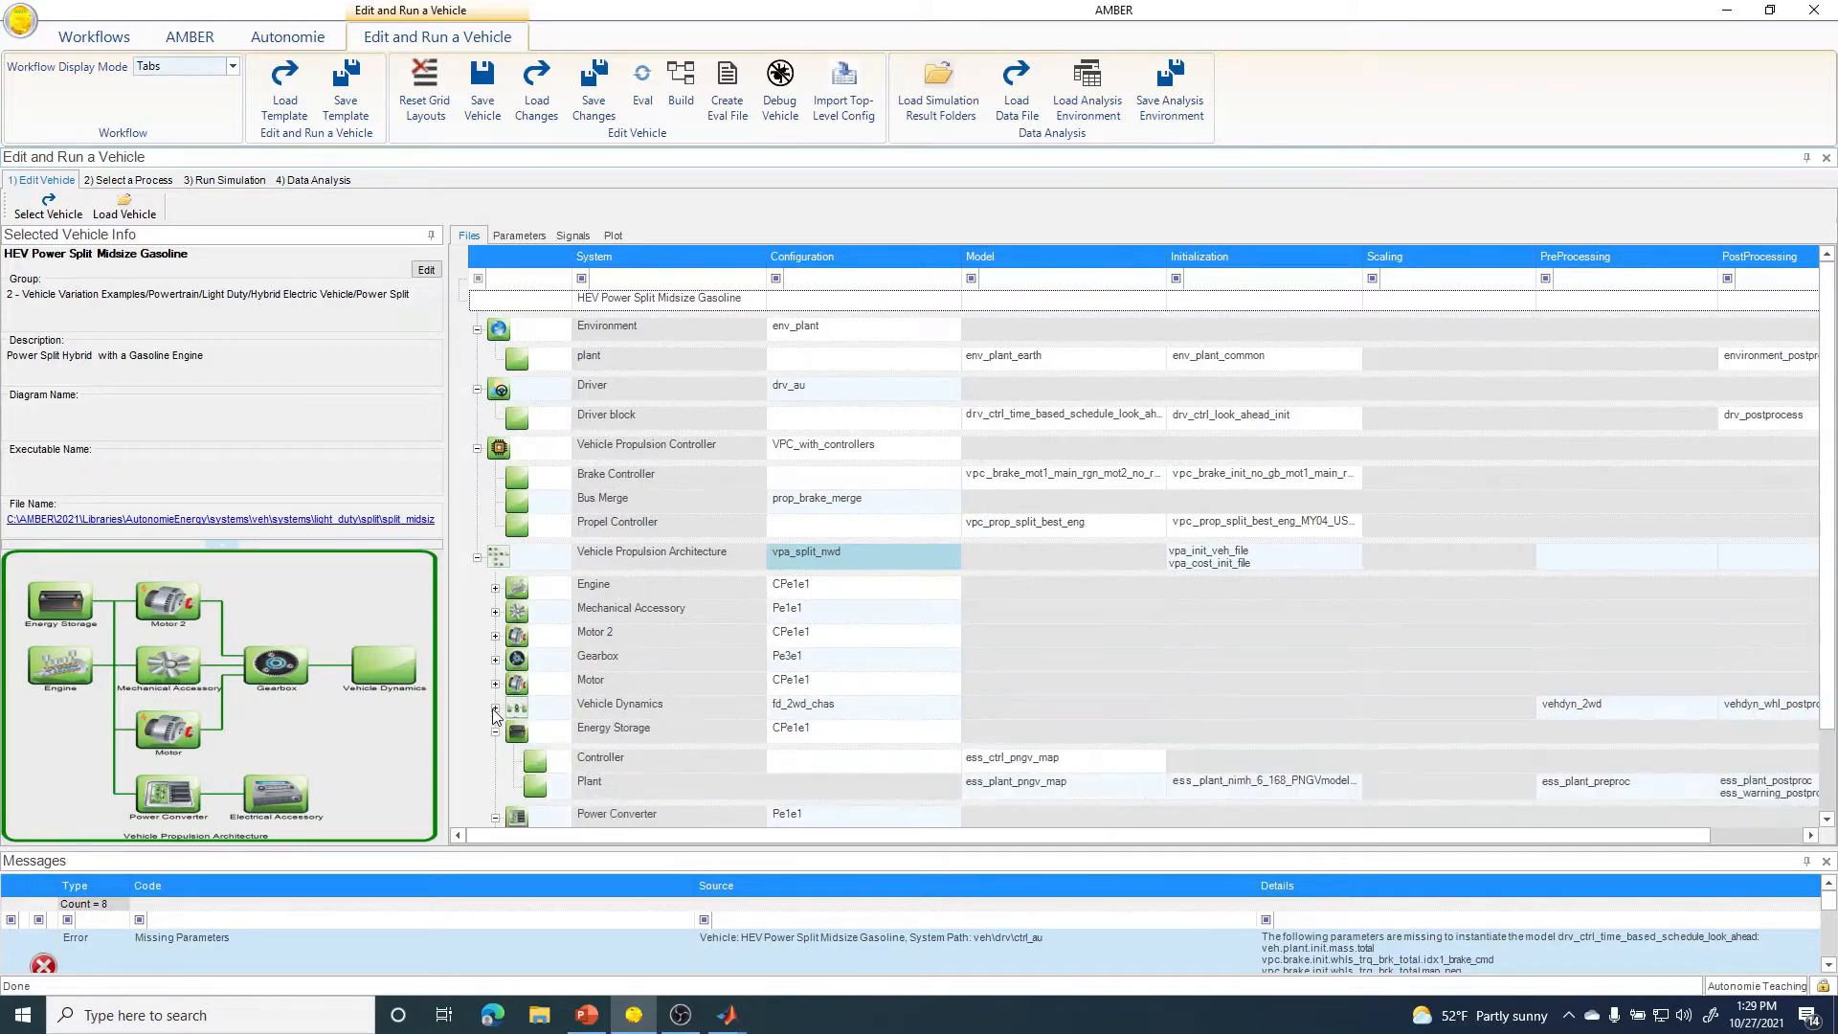
{"action": "left_click", "coordinate": [495, 733]}
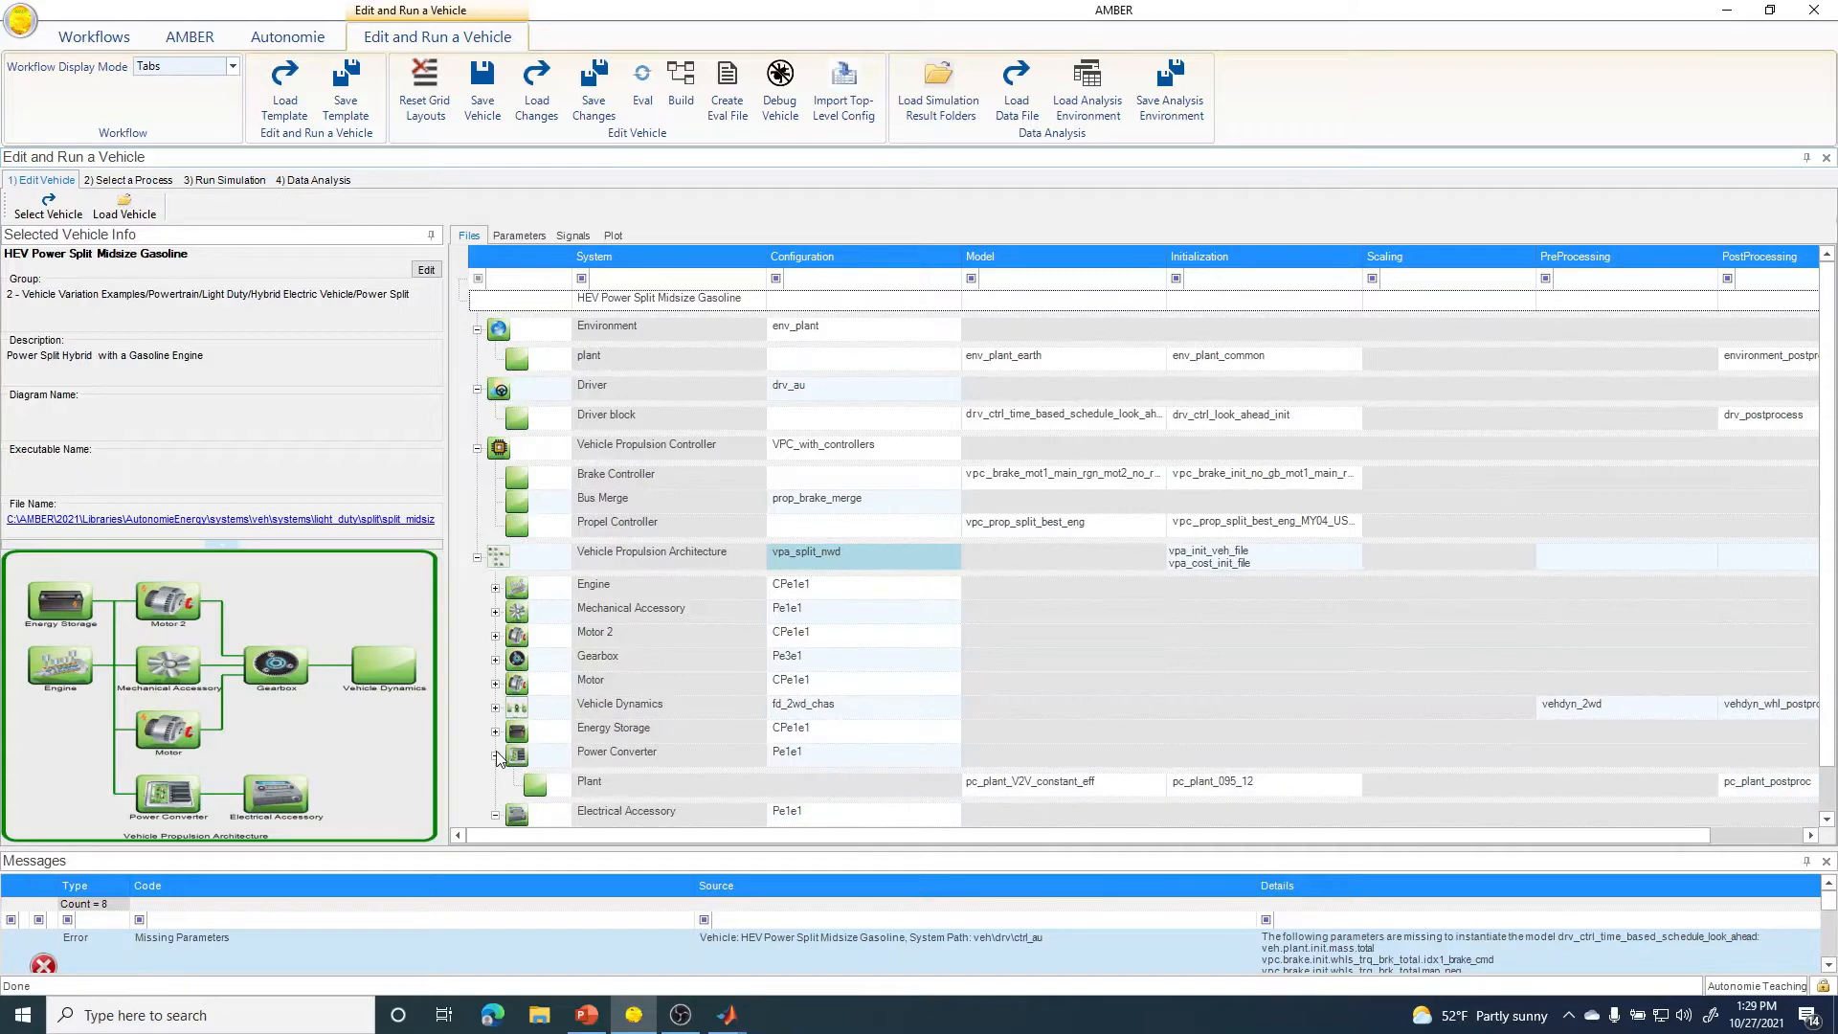
{"action": "left_click", "coordinate": [495, 756]}
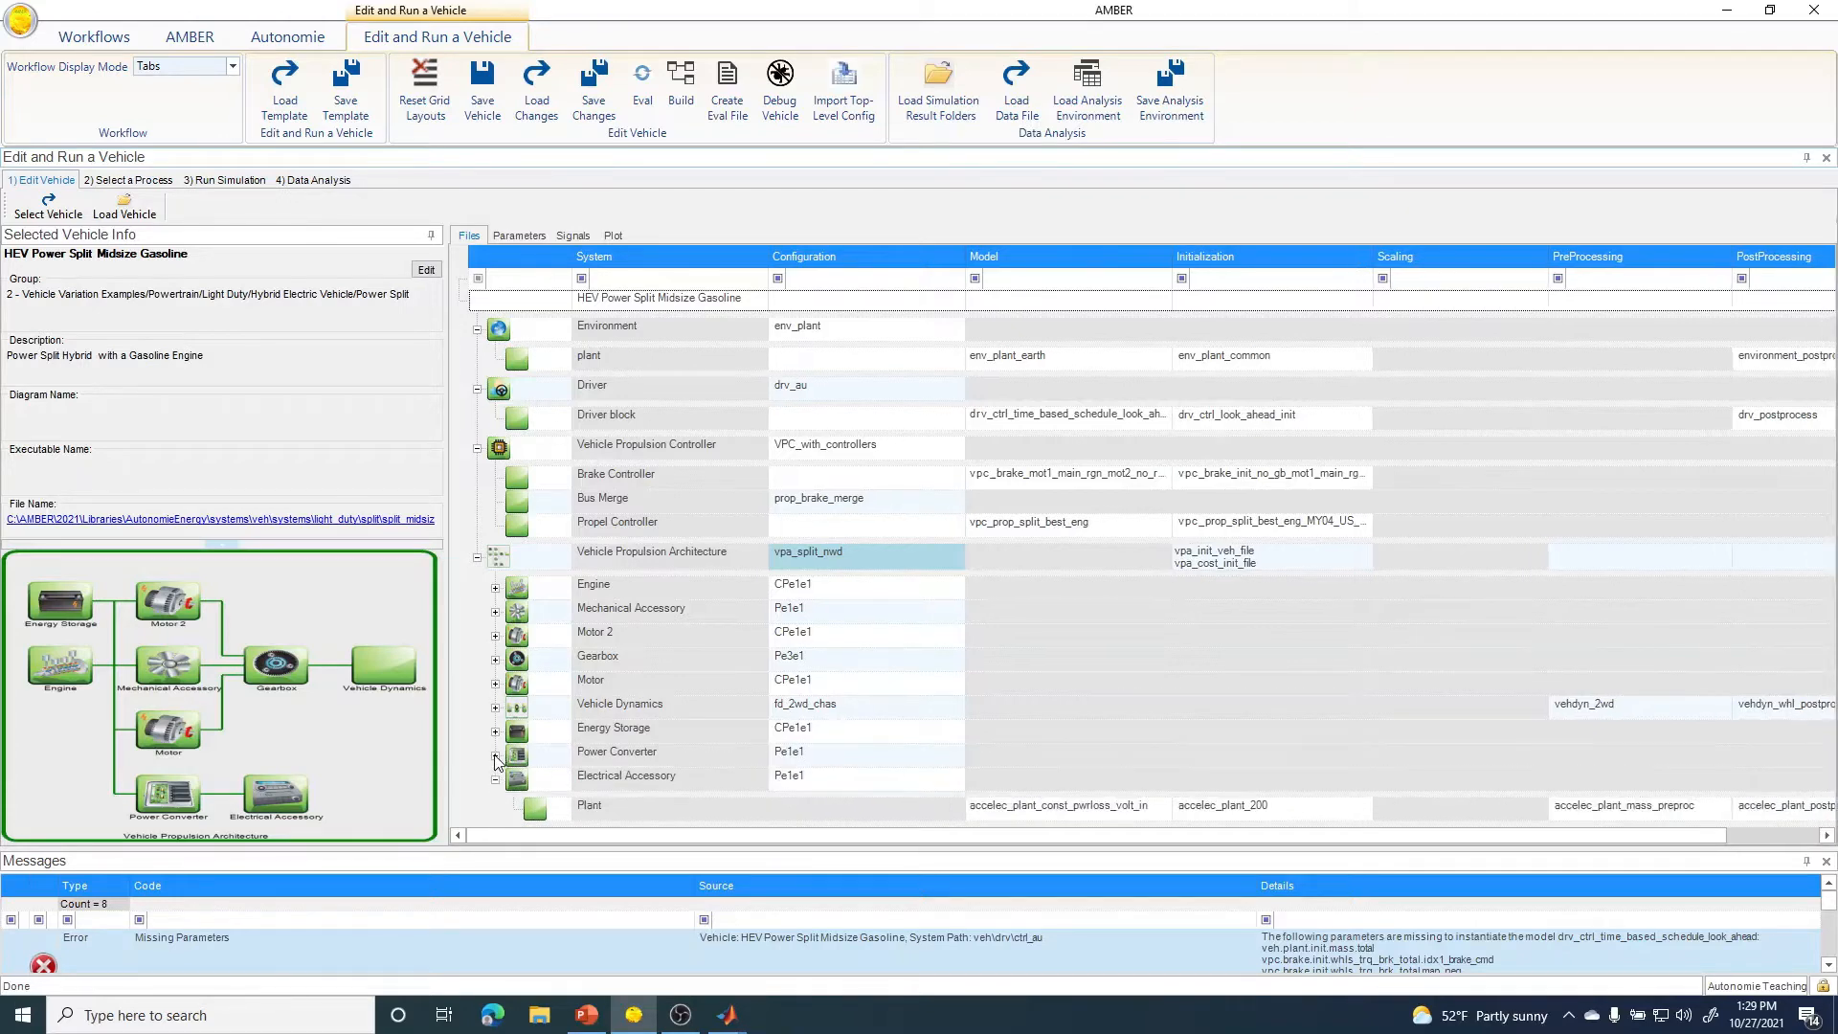
{"action": "left_click", "coordinate": [495, 781]}
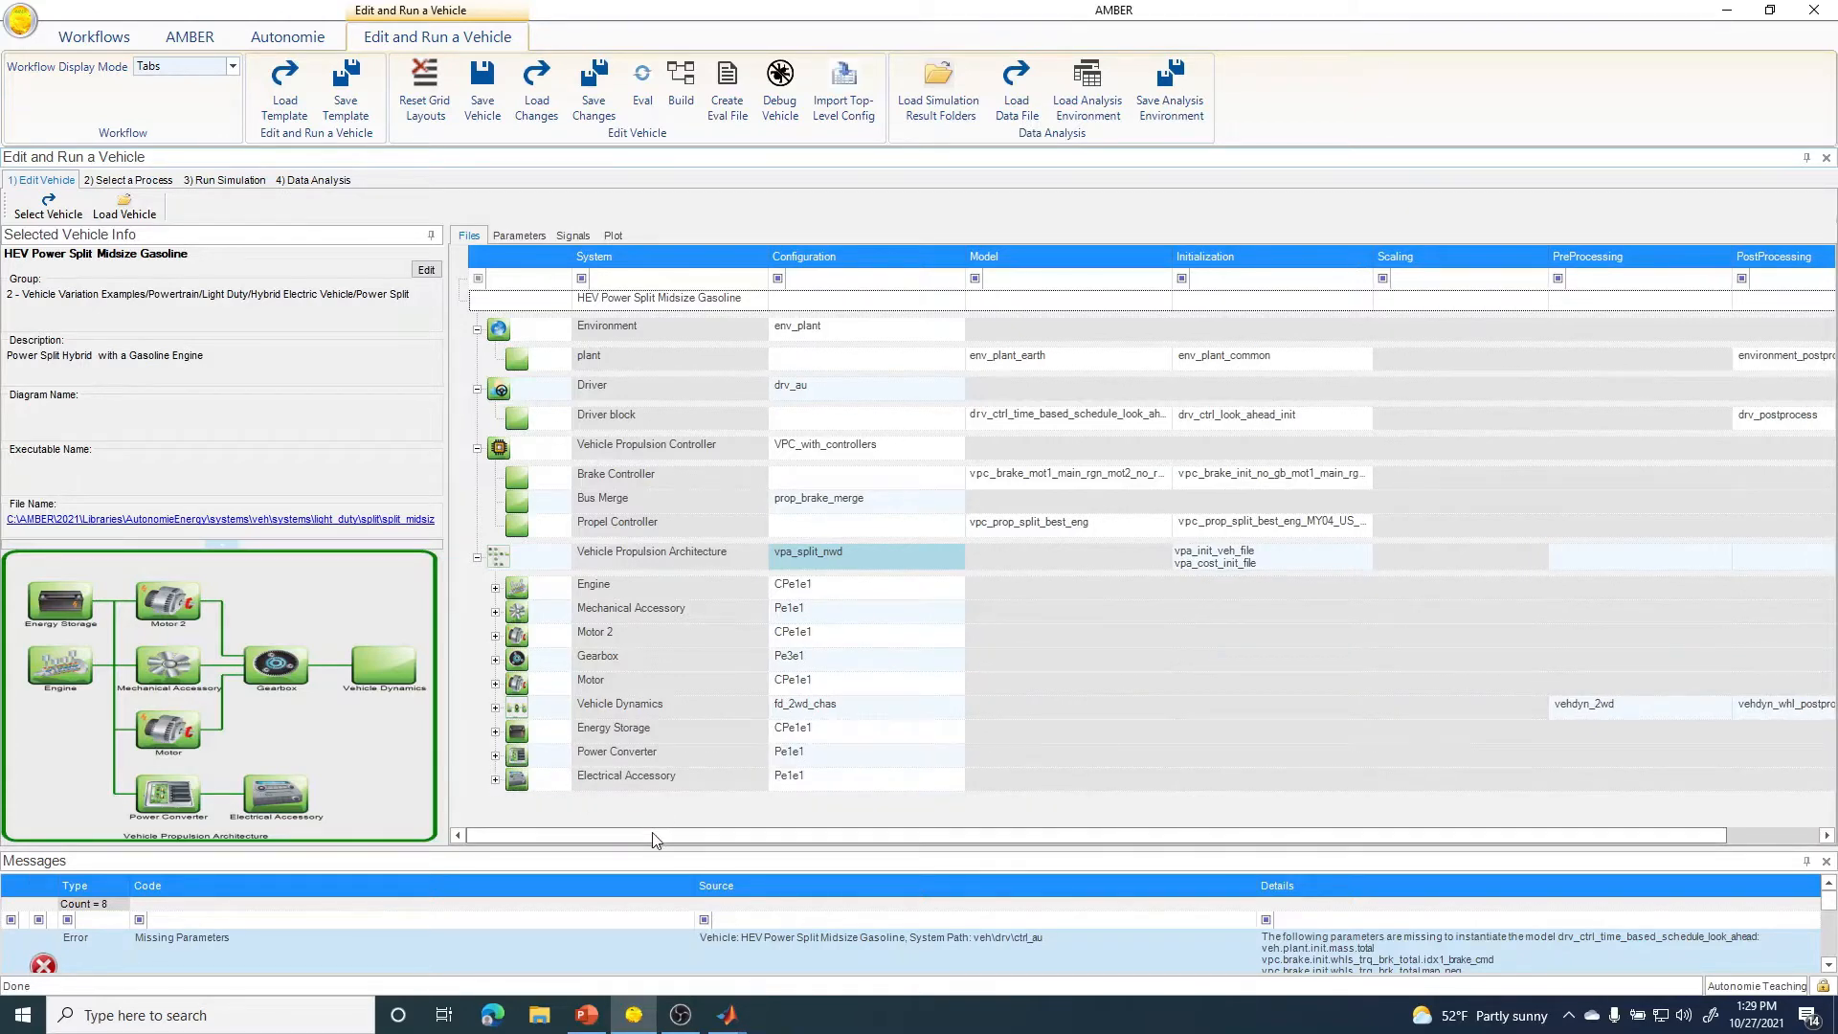
- Enlarge the message list, examine the missing-parameter errors for the vehicle, and make room for the system tree again
{"action": "left_click_drag", "start_coordinate": [650, 849], "coordinate": [600, 629]}
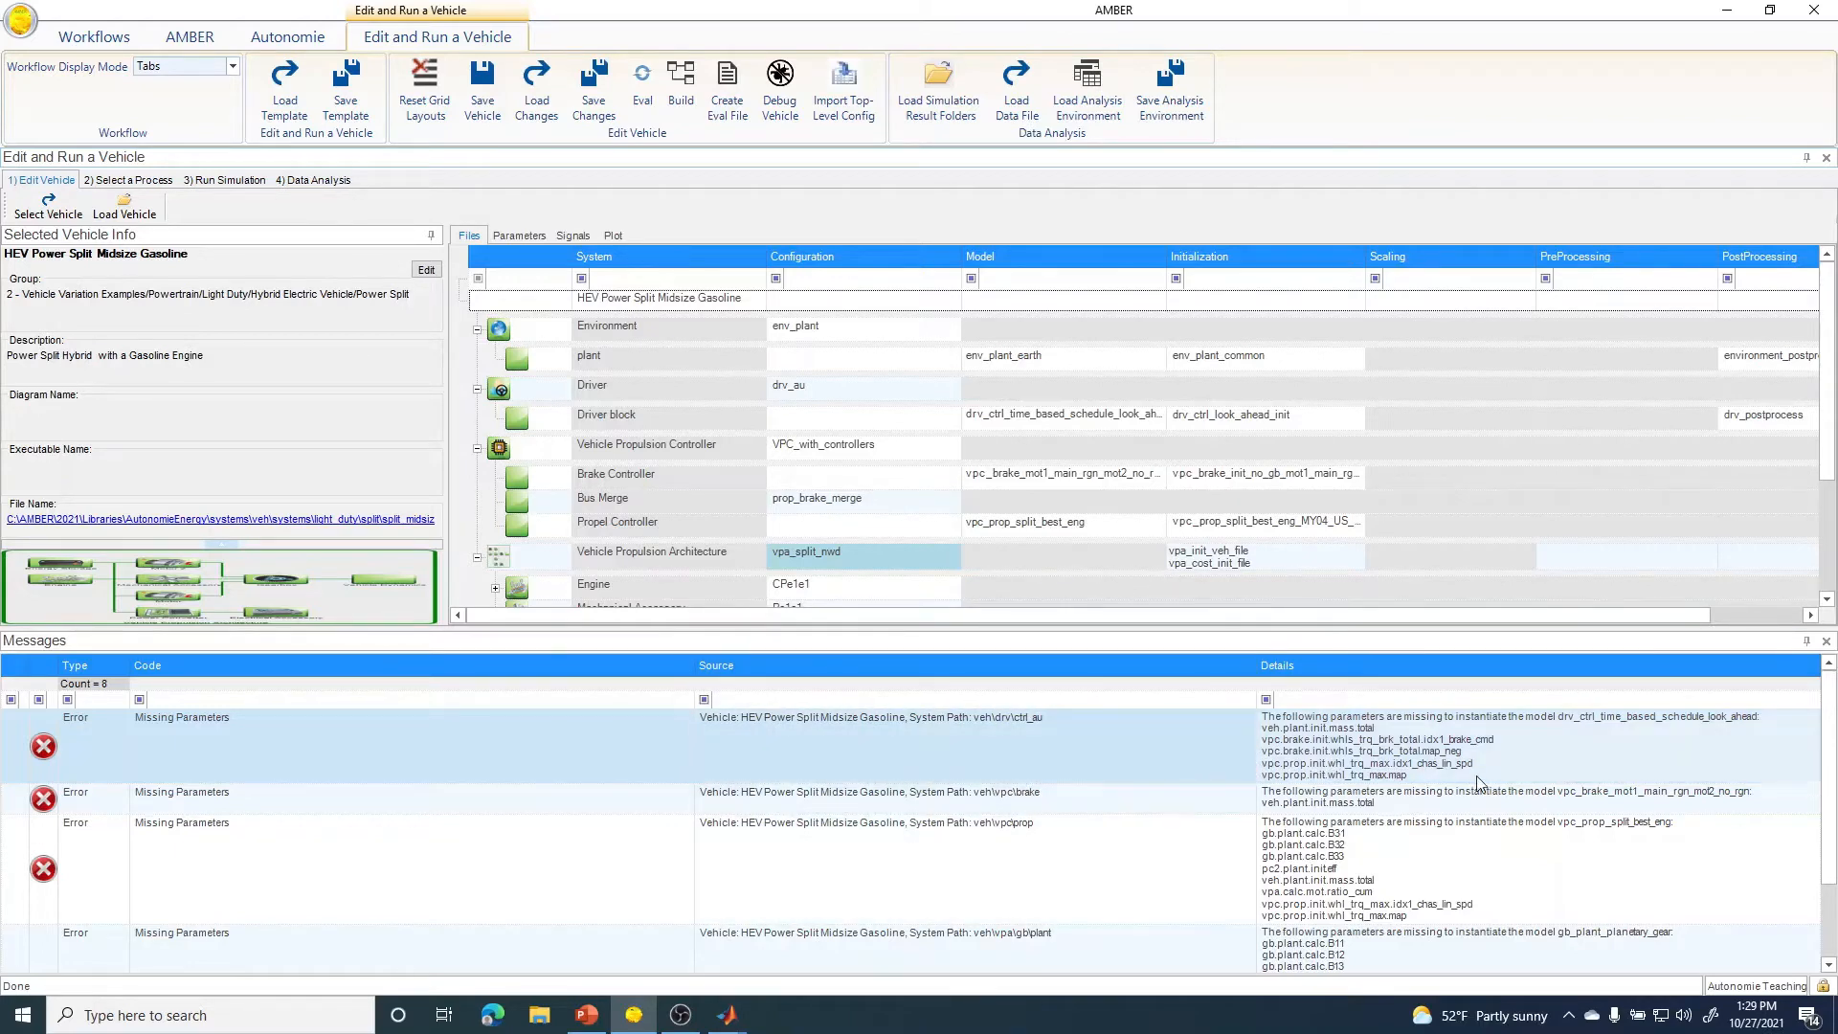
{"action": "left_click", "coordinate": [1830, 725]}
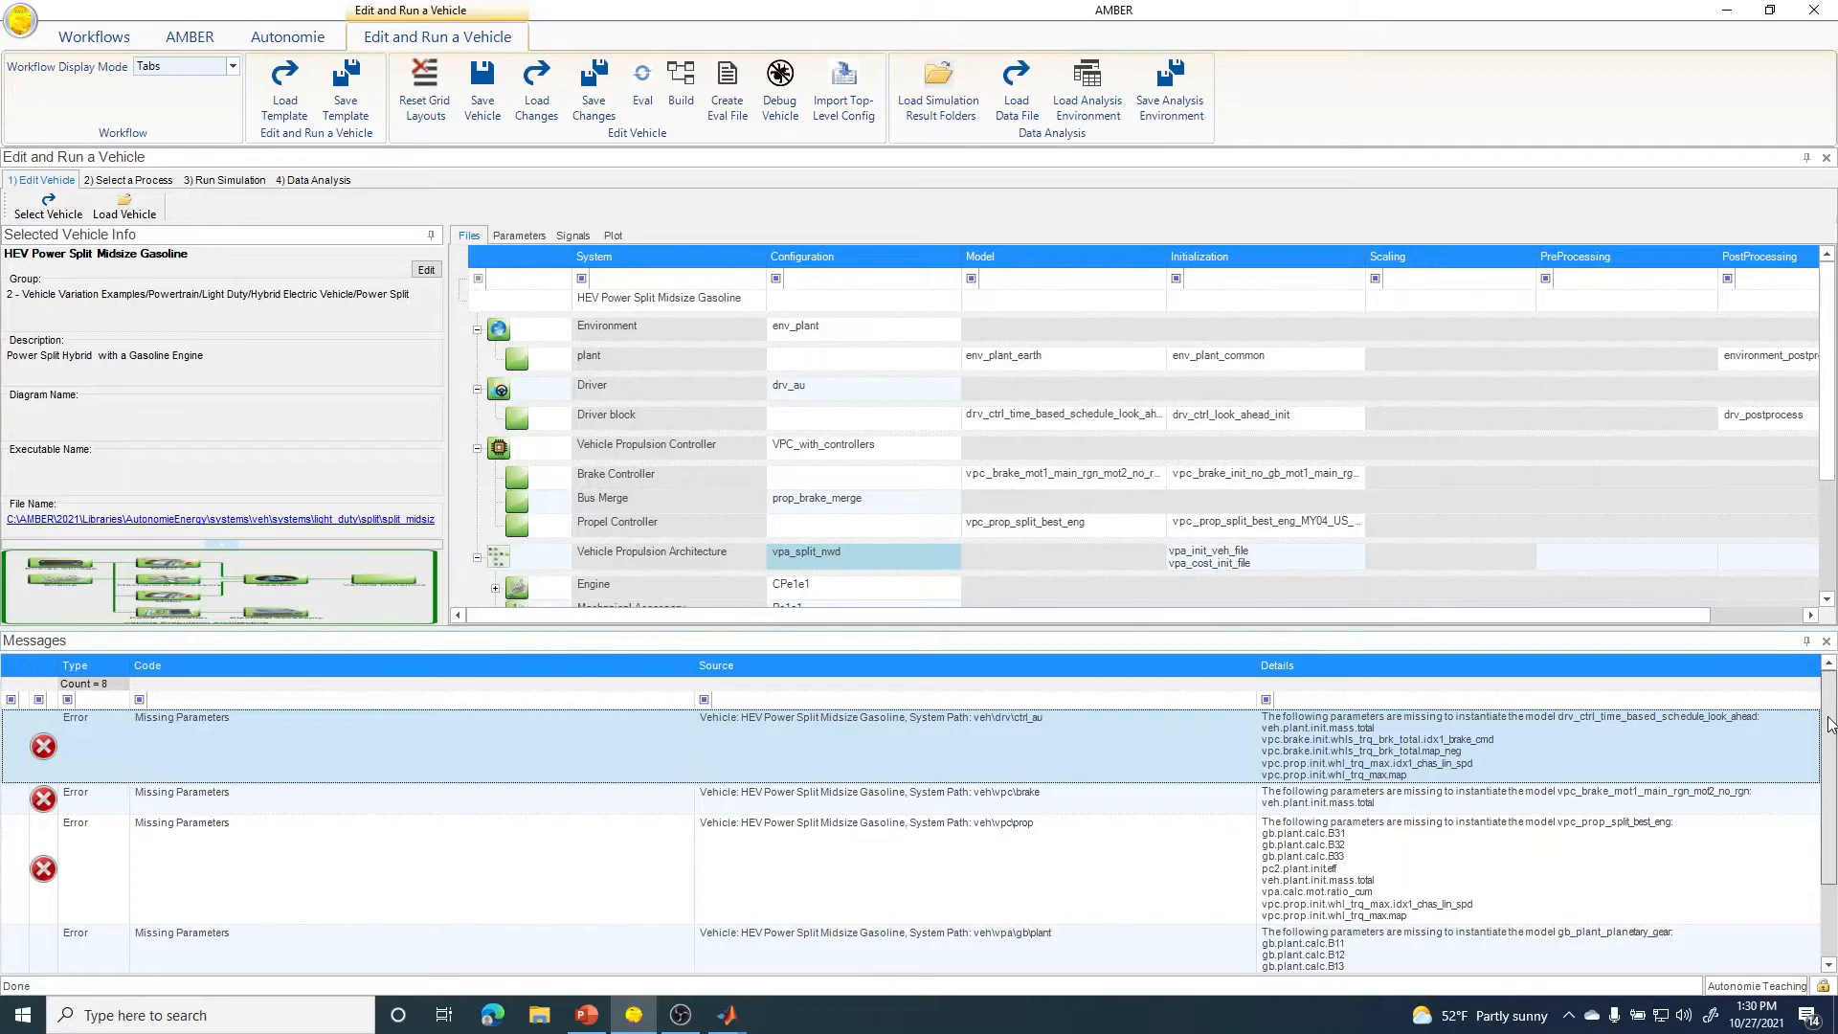
{"action": "left_click_drag", "start_coordinate": [1831, 725], "coordinate": [1835, 825]}
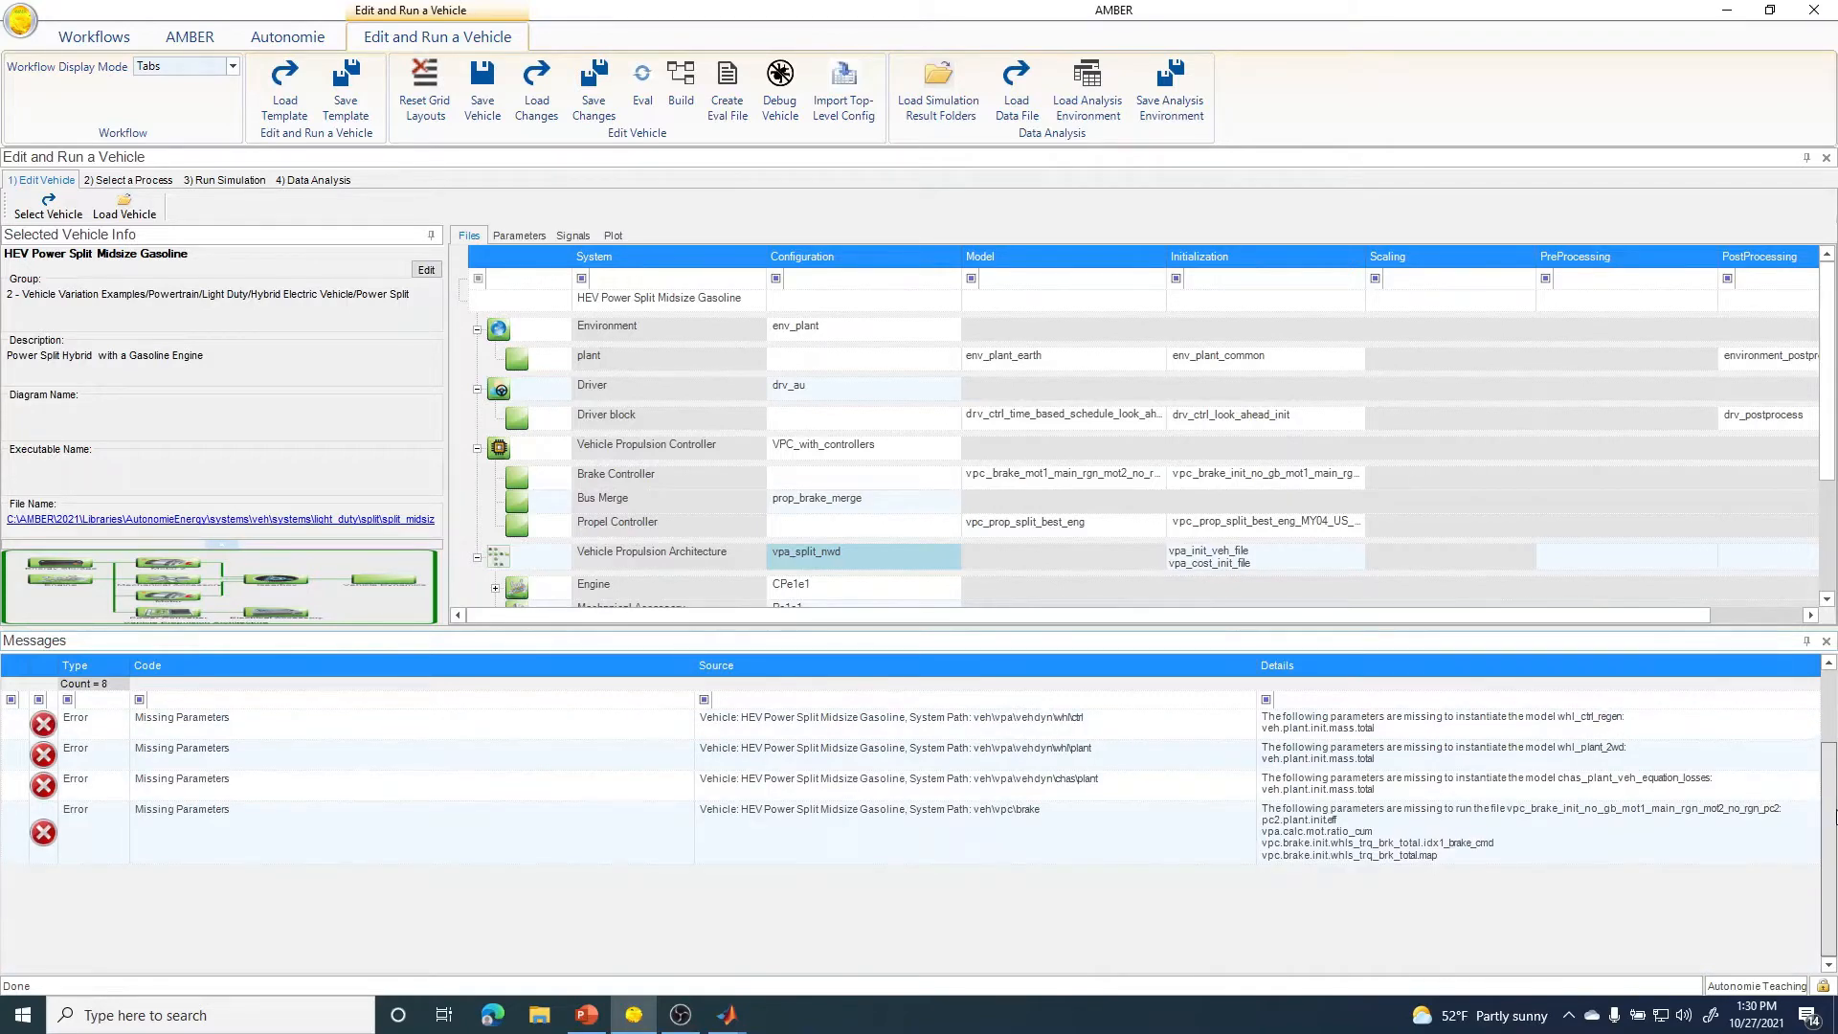
{"action": "left_click_drag", "start_coordinate": [1835, 804], "coordinate": [1824, 727]}
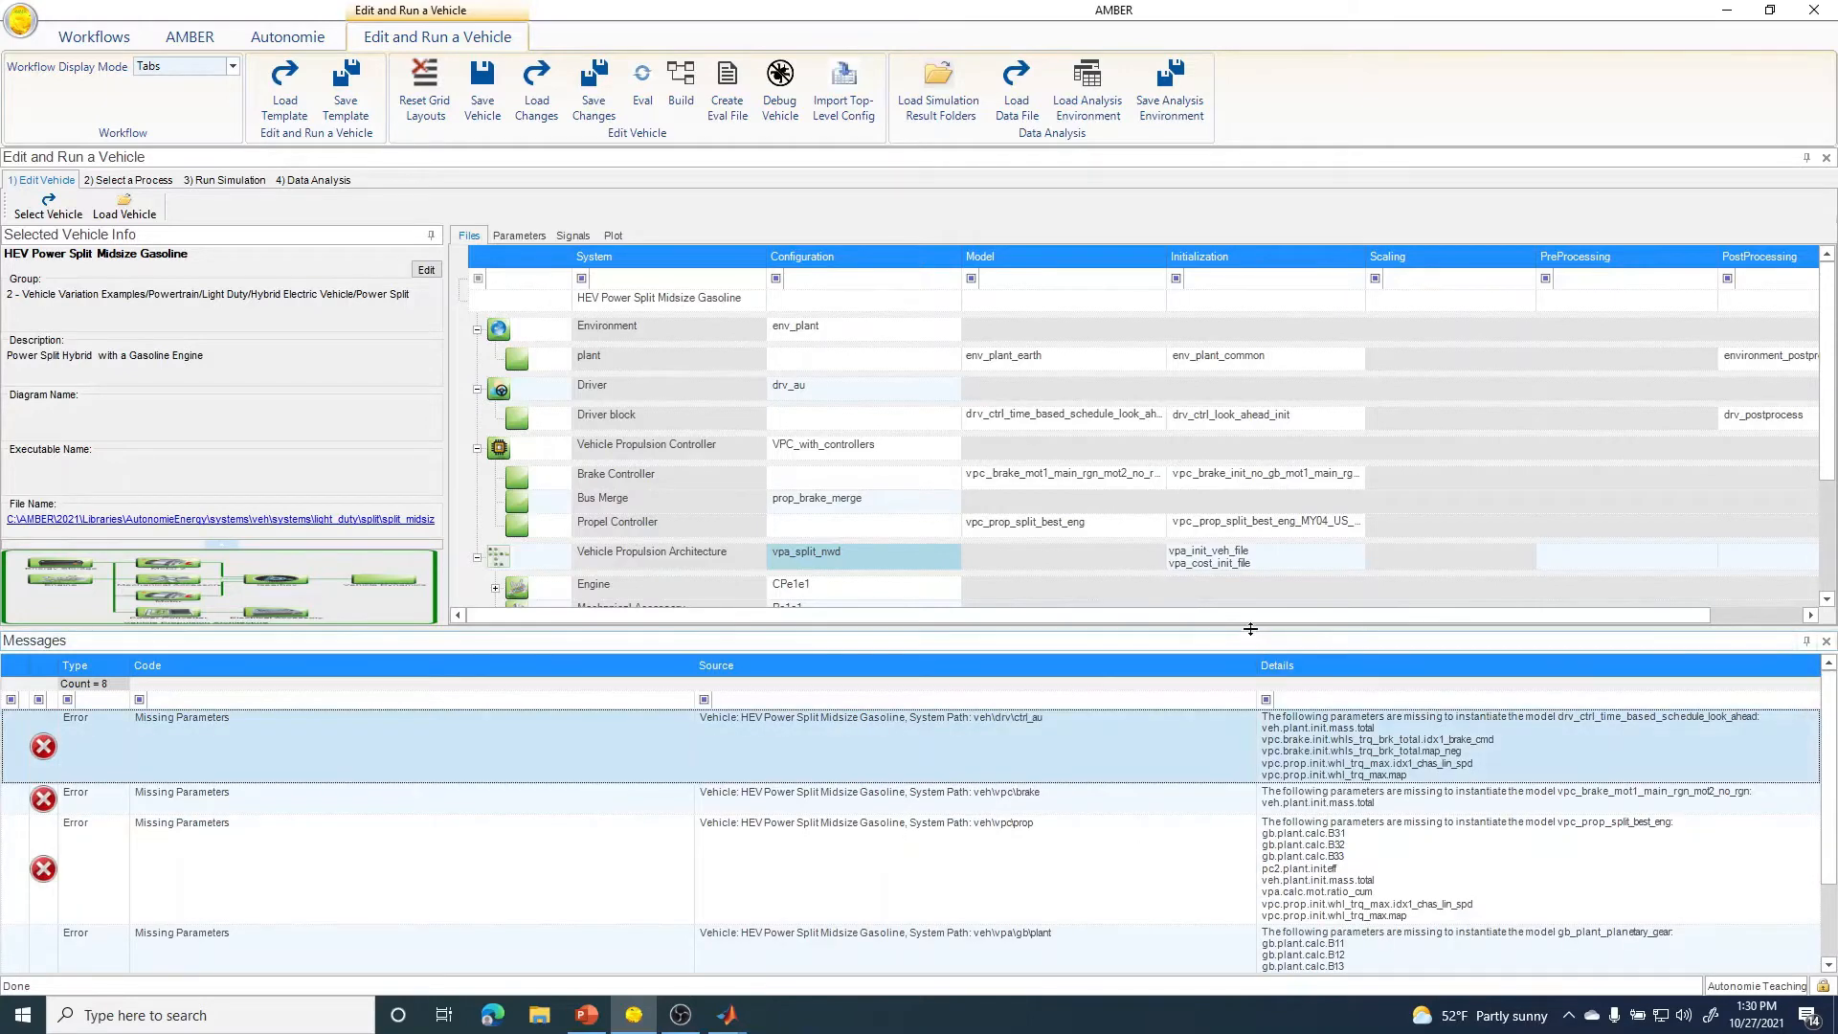
{"action": "left_click_drag", "start_coordinate": [1257, 653], "coordinate": [1262, 676]}
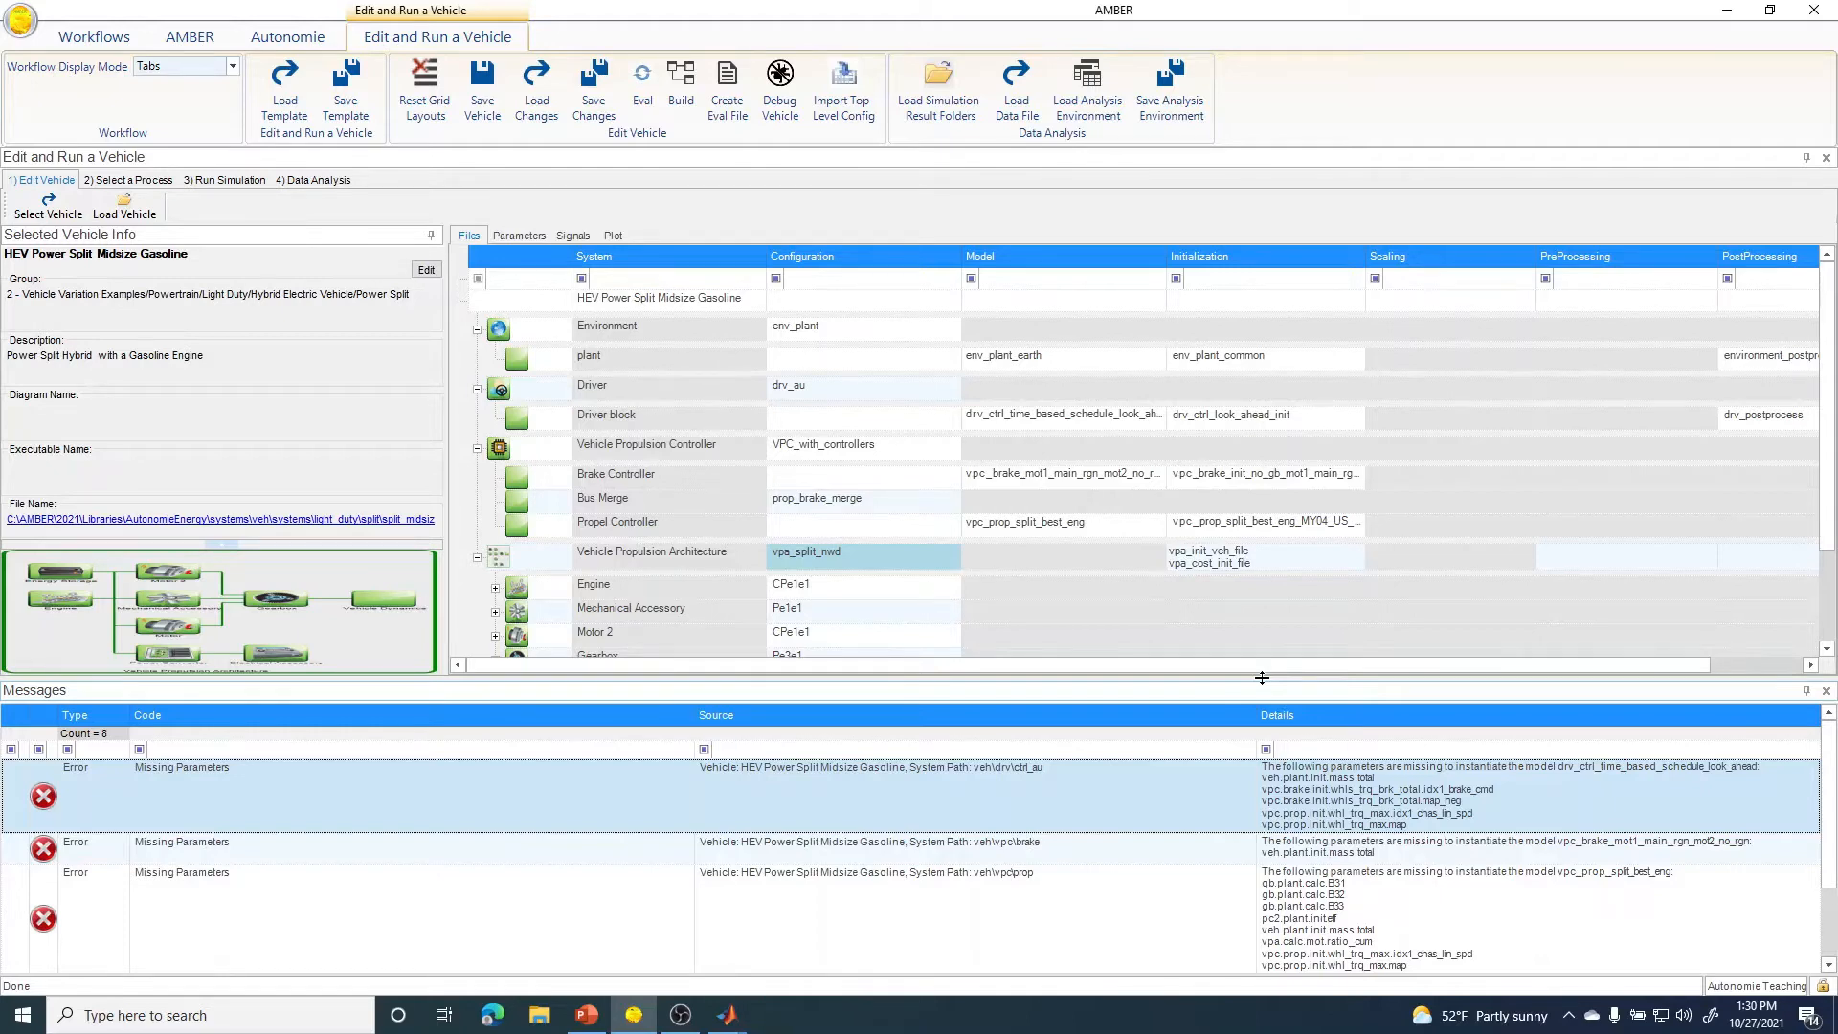
{"action": "left_click_drag", "start_coordinate": [1261, 677], "coordinate": [1261, 696]}
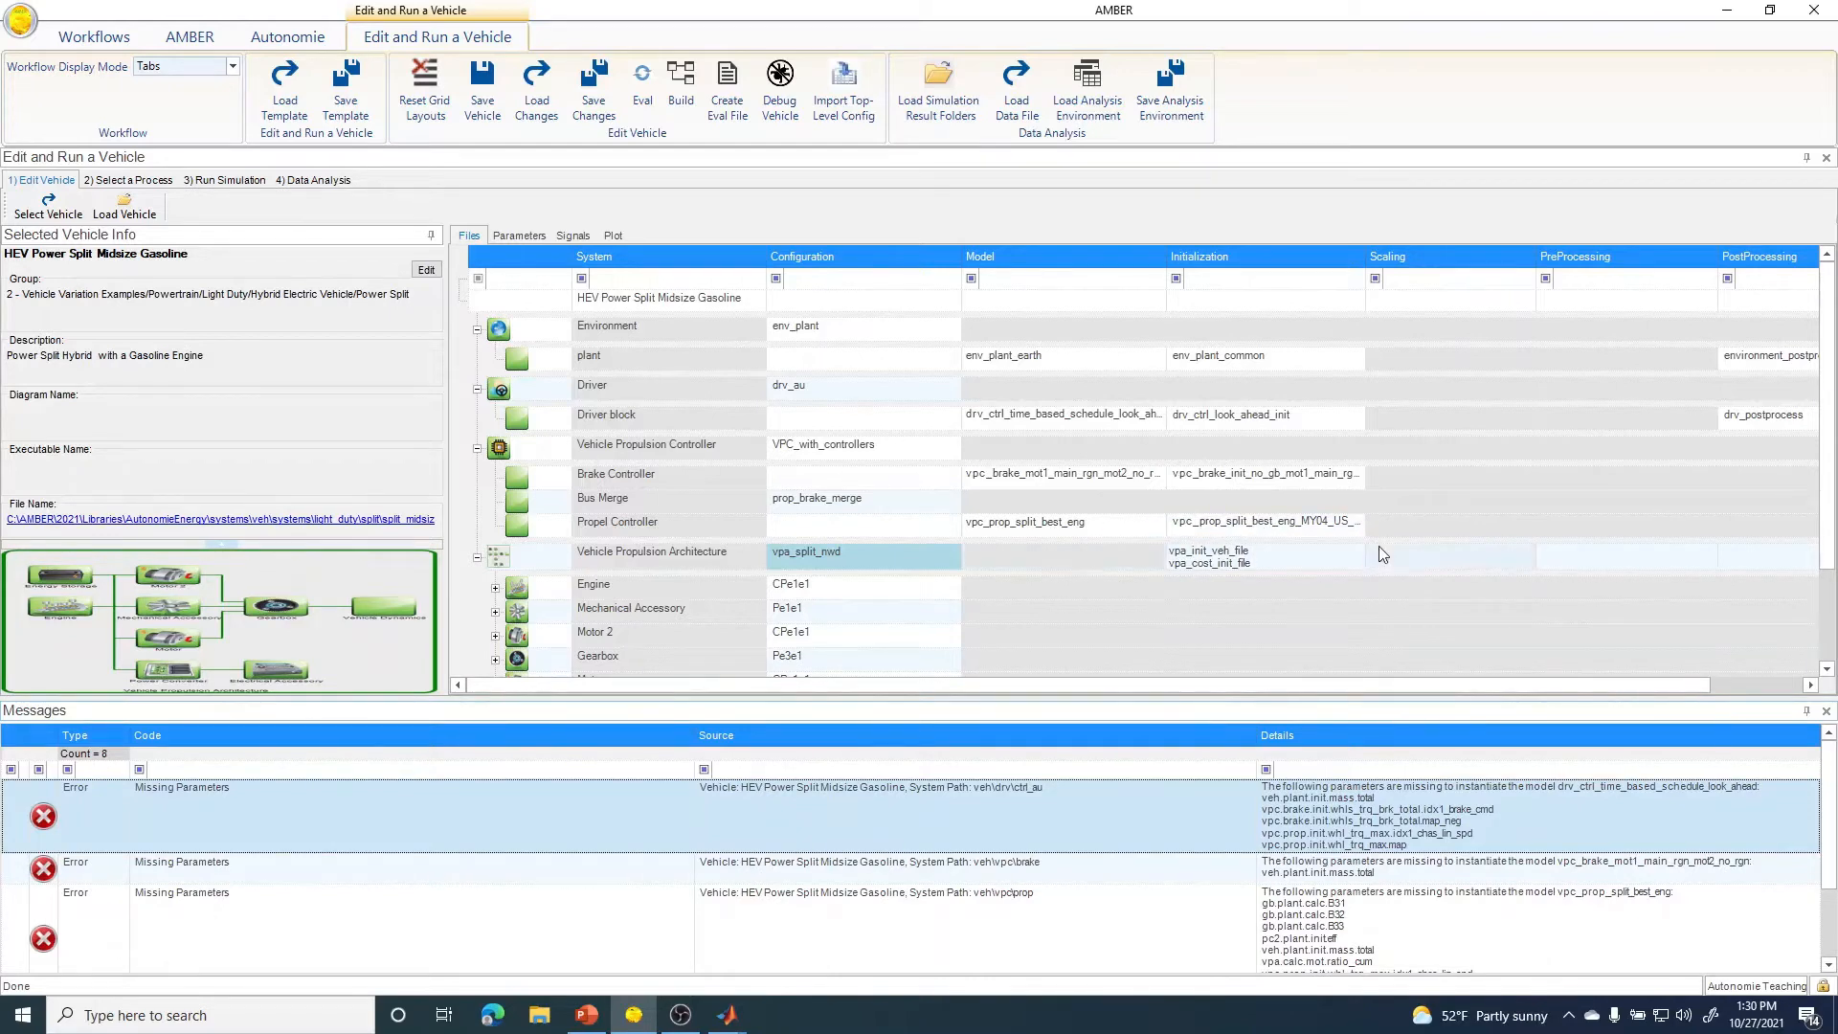
- Filter the Vehicle Propulsion Architecture's available preprocessing files by "split", assign vpa_split_nwd_mass_preproc, and shrink the message list
{"action": "double_click", "coordinate": [1587, 566]}
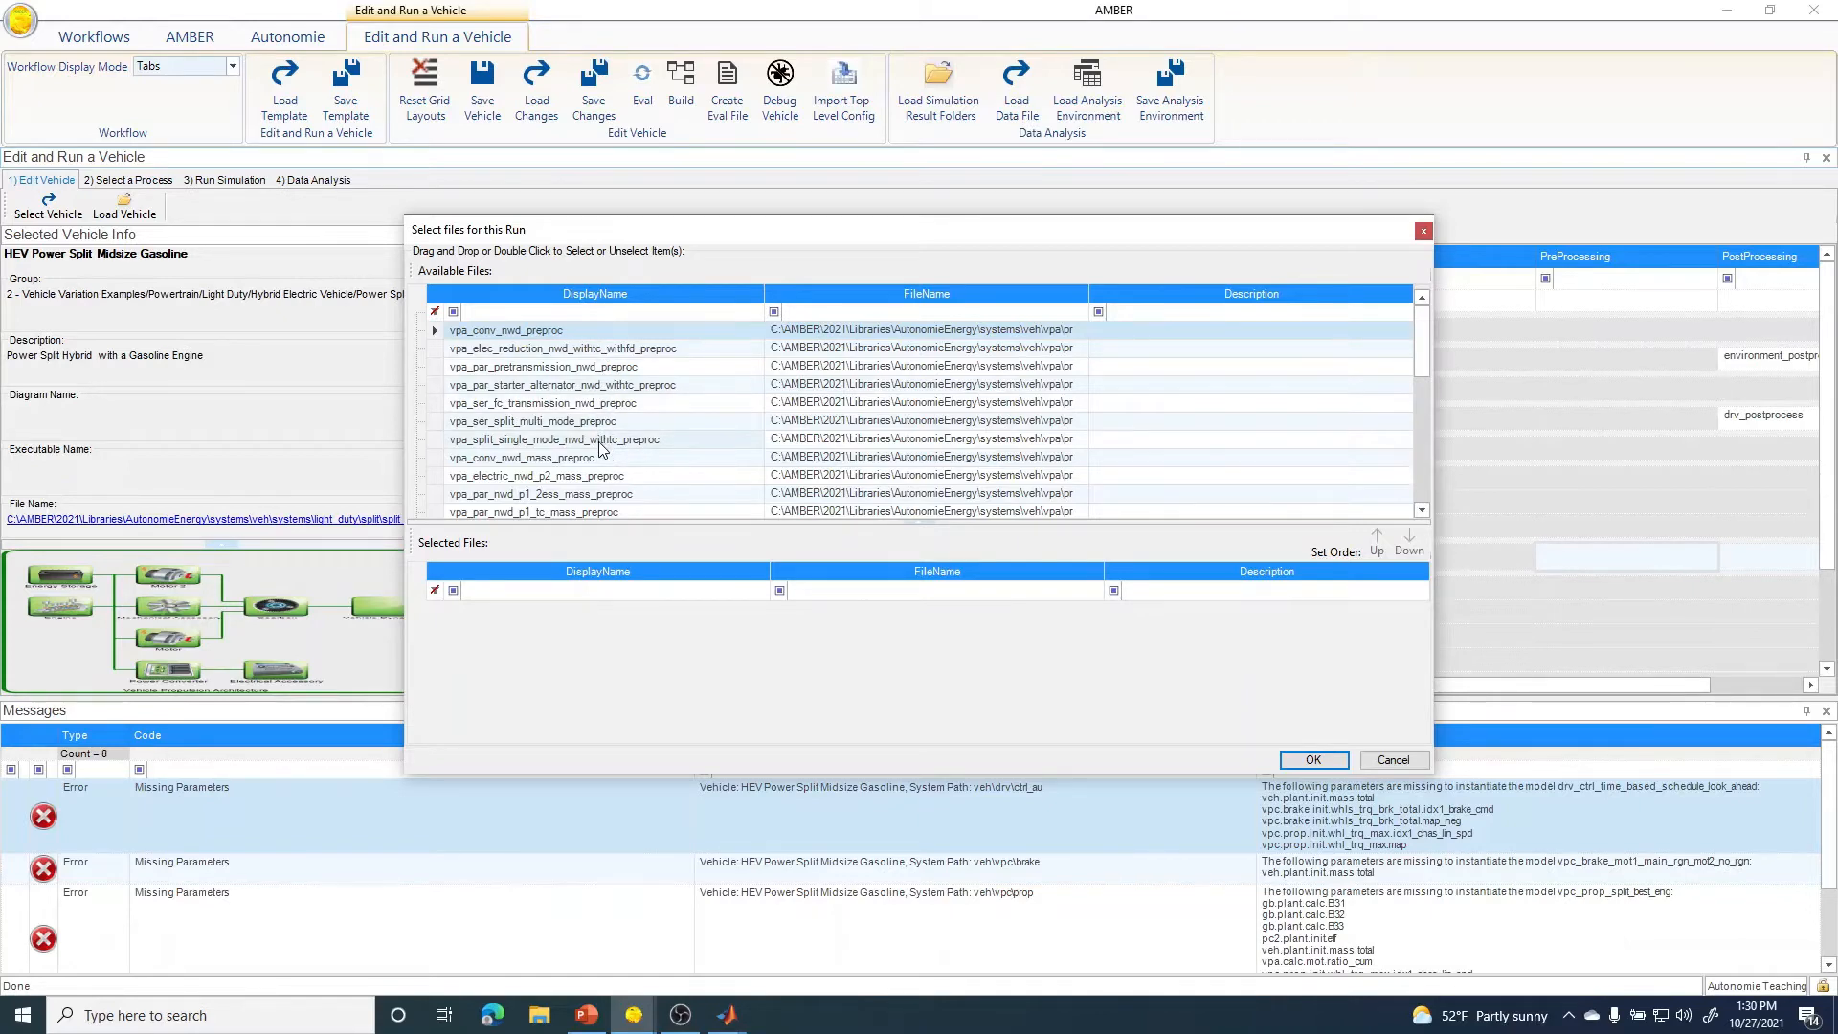
{"action": "left_click", "coordinate": [542, 309]}
{"action": "type", "text": "split"}
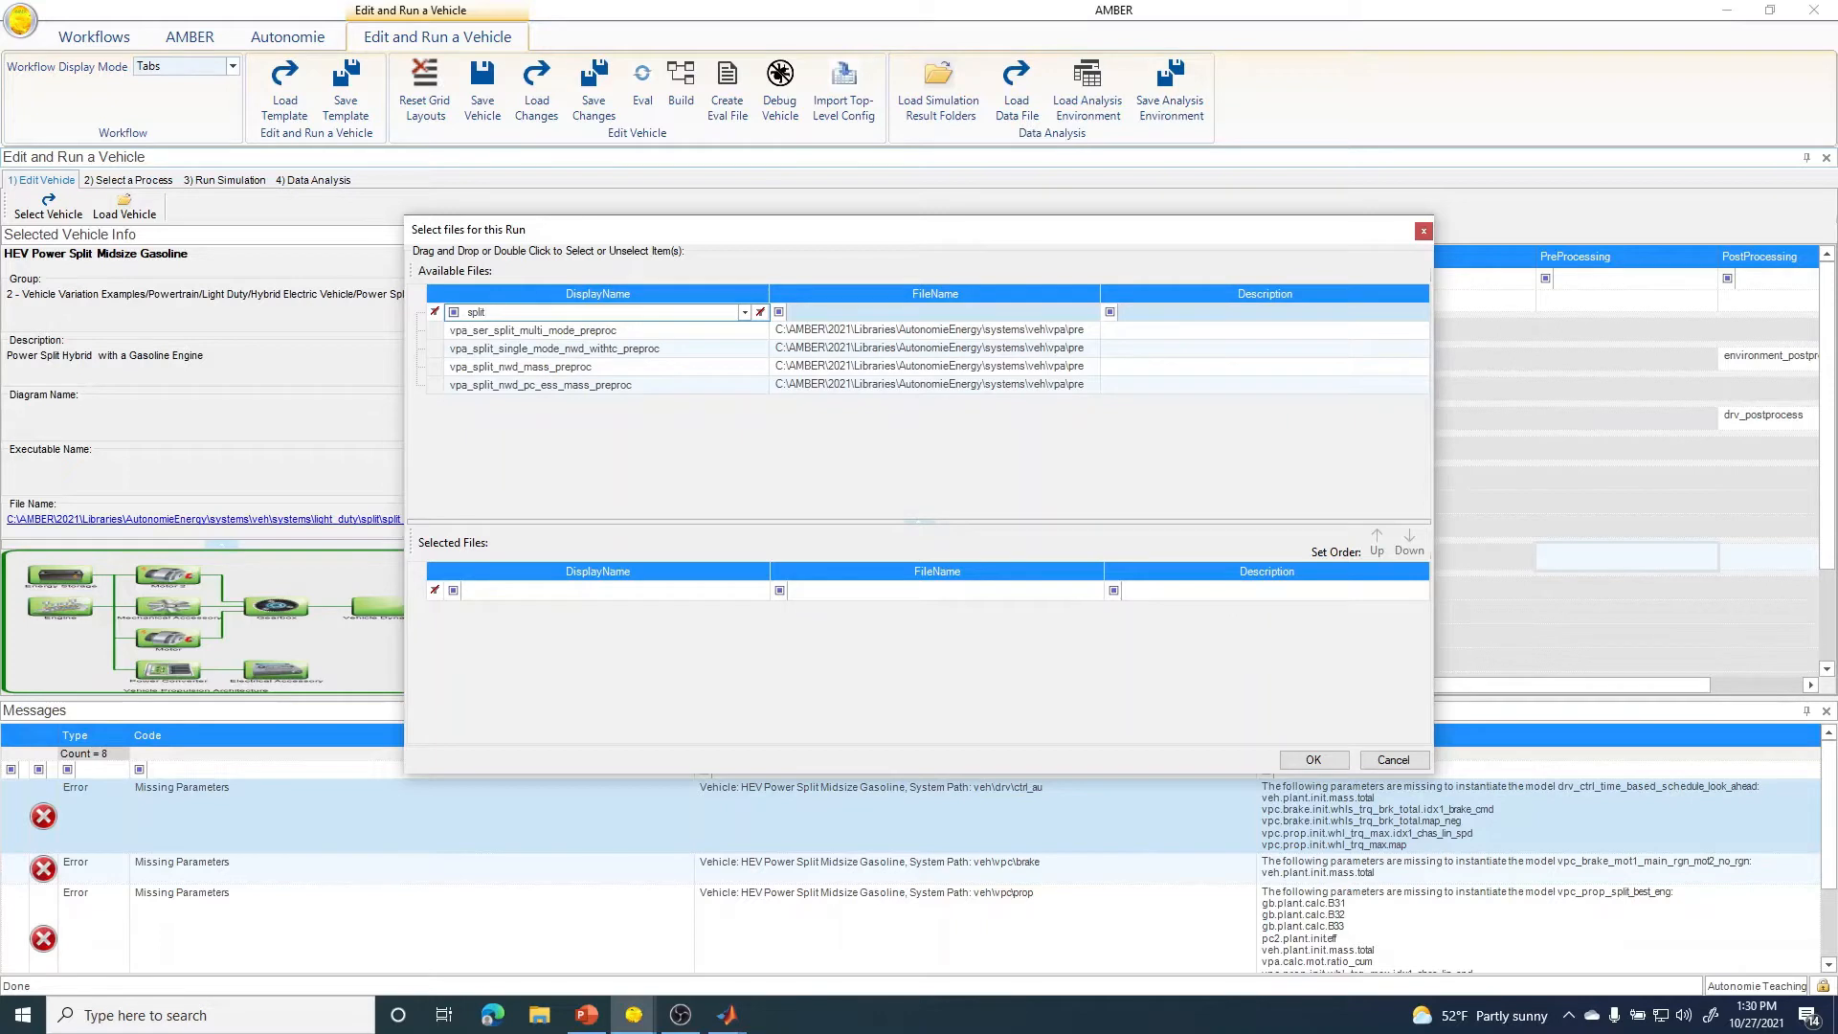
{"action": "left_click", "coordinate": [577, 370]}
{"action": "left_click_drag", "start_coordinate": [577, 374], "coordinate": [597, 643]}
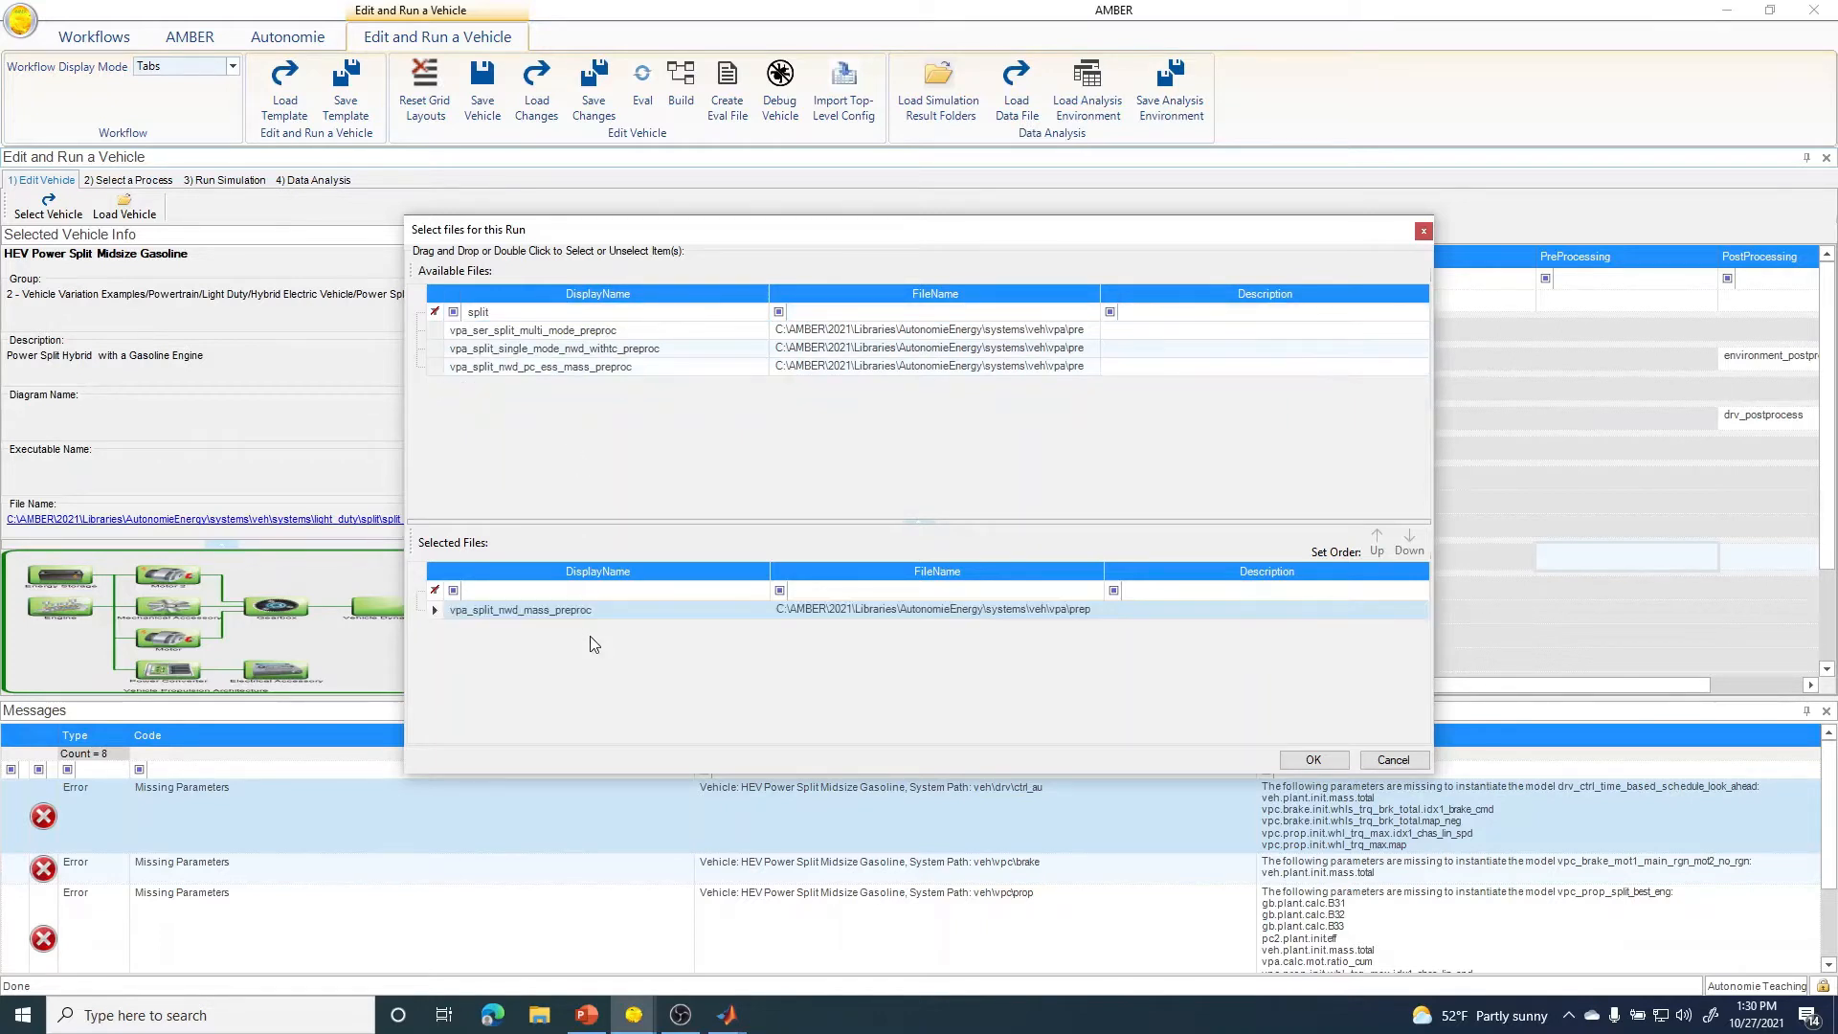
{"action": "left_click", "coordinate": [1312, 758]}
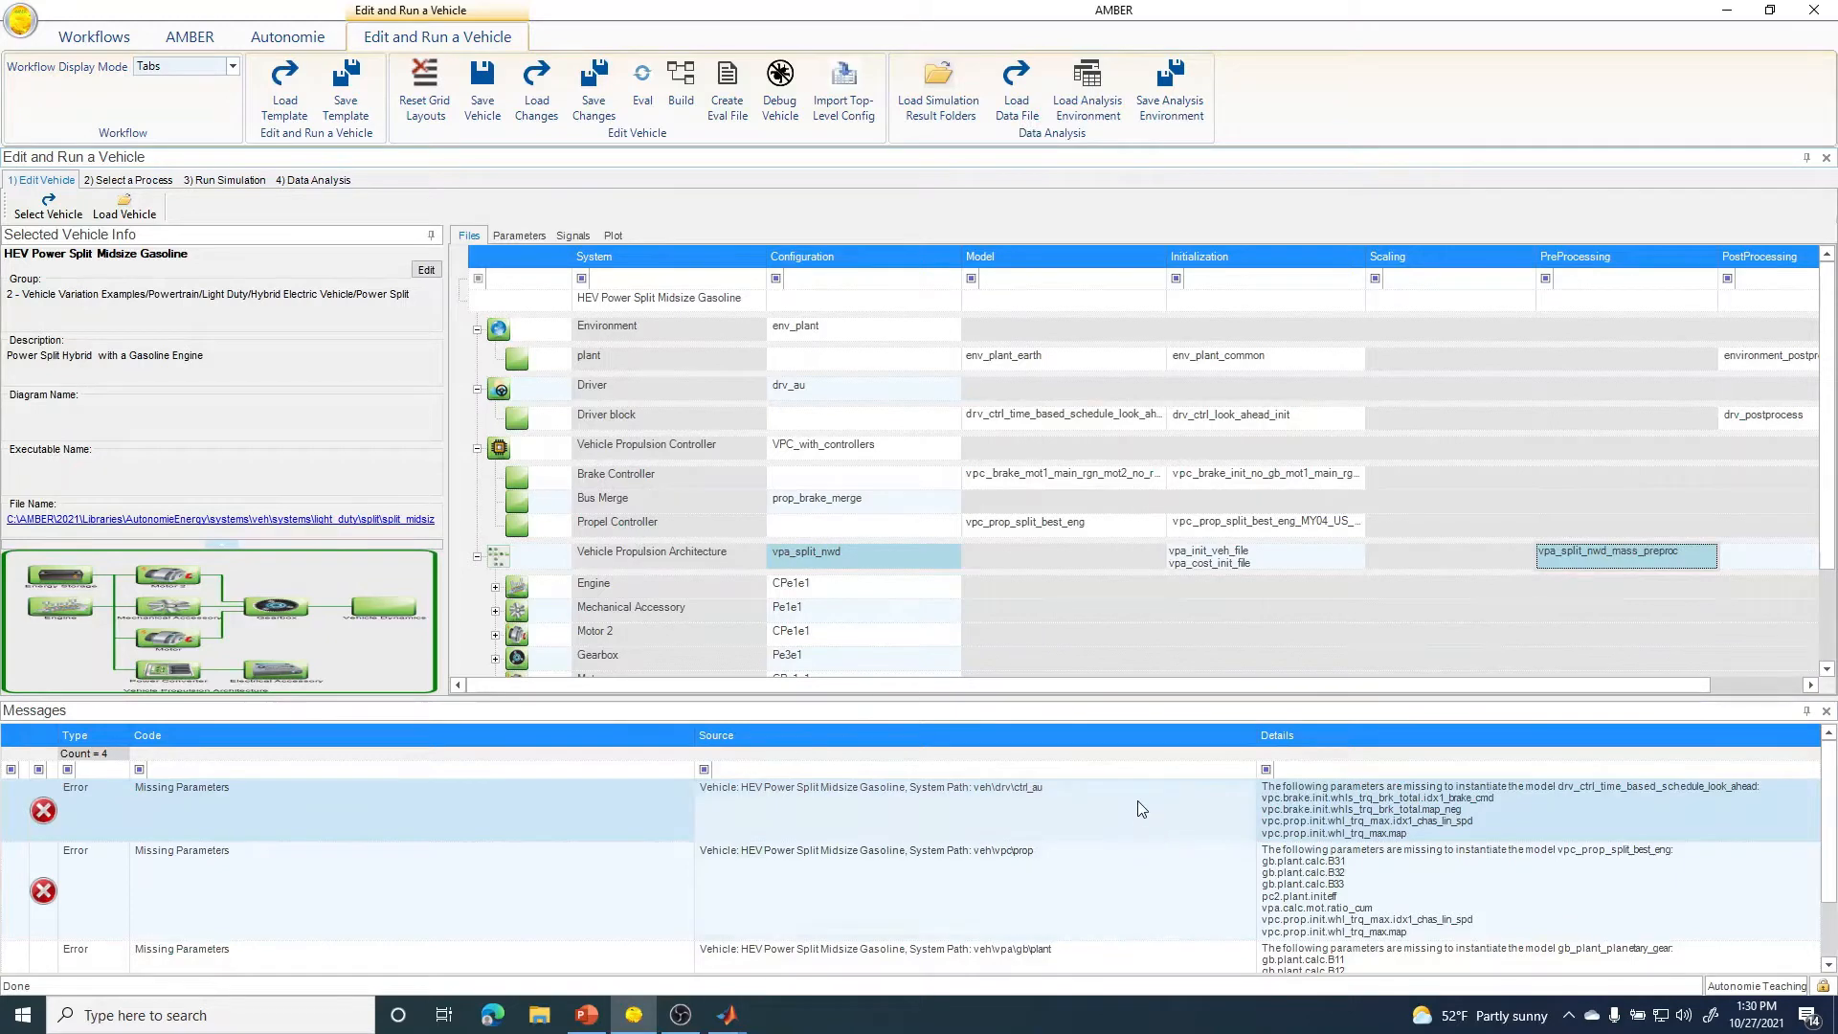
{"action": "left_click_drag", "start_coordinate": [1055, 699], "coordinate": [1055, 862]}
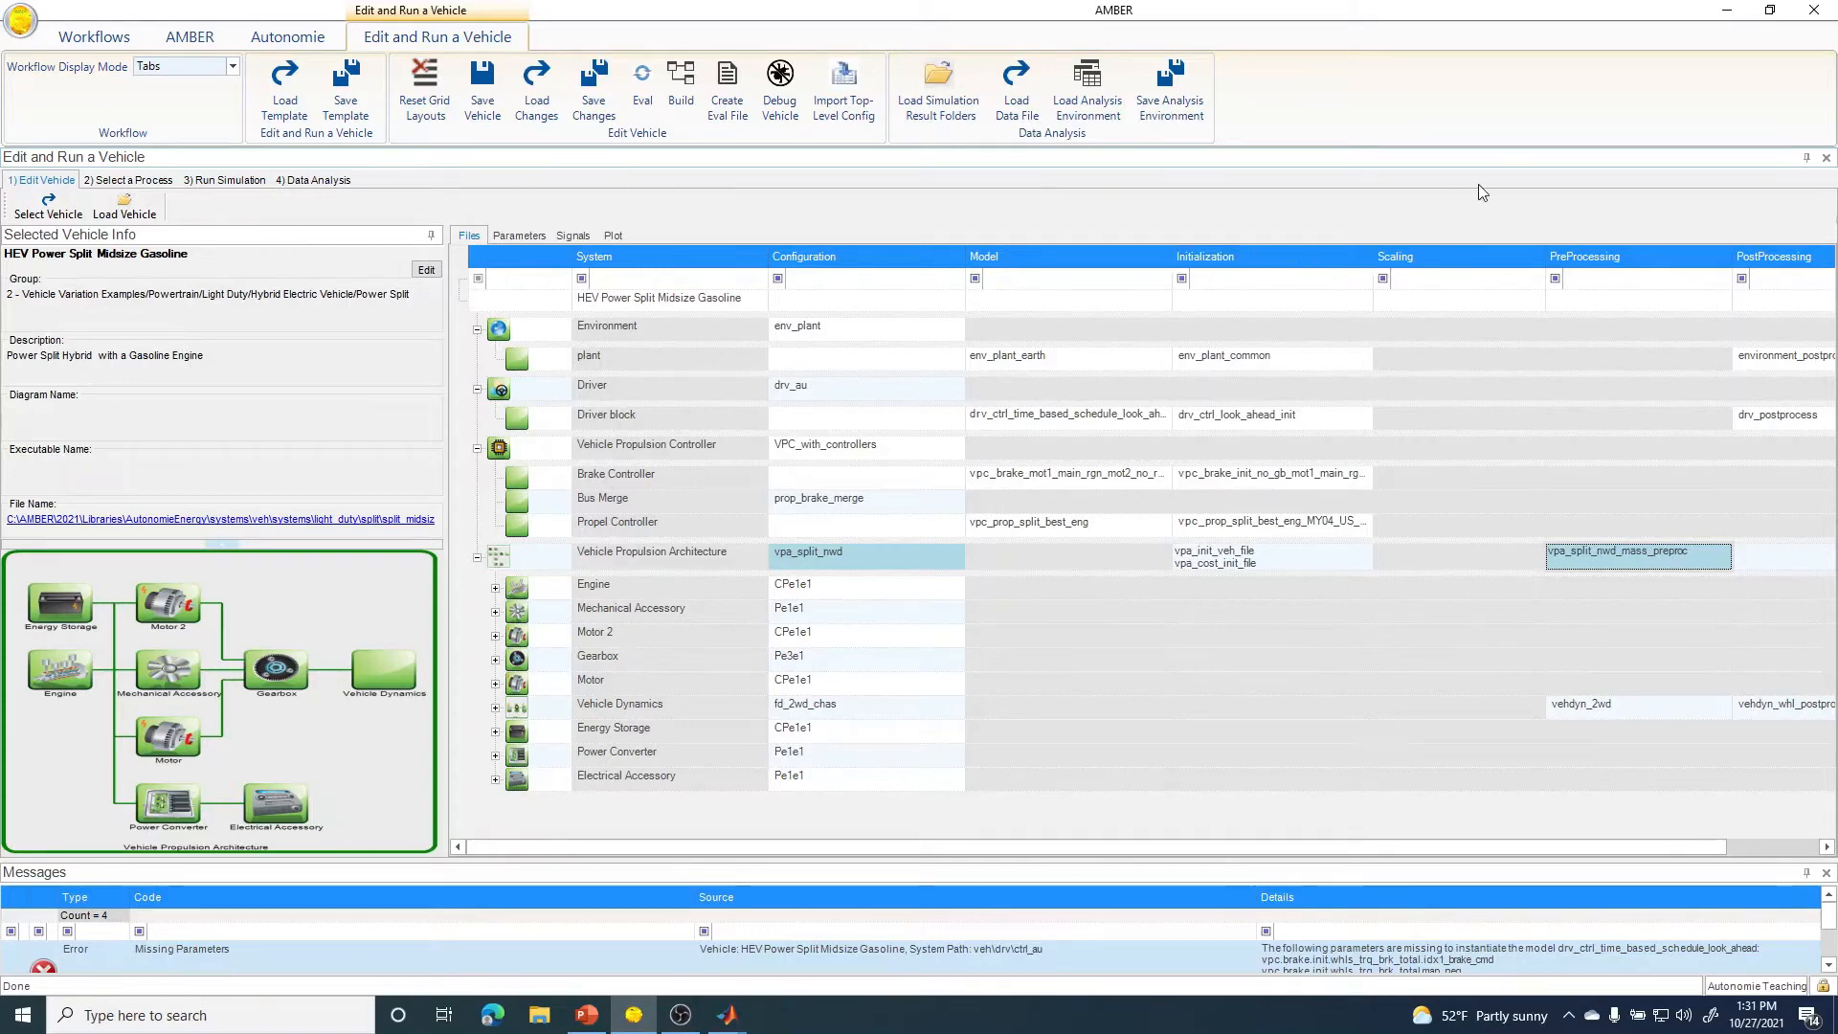
- Close the current workflow without keeping the edited vehicle, reopen Edit and Run a Vehicle, and load the original HEV Power Split Midsize Gasoline
{"action": "left_click", "coordinate": [1826, 157]}
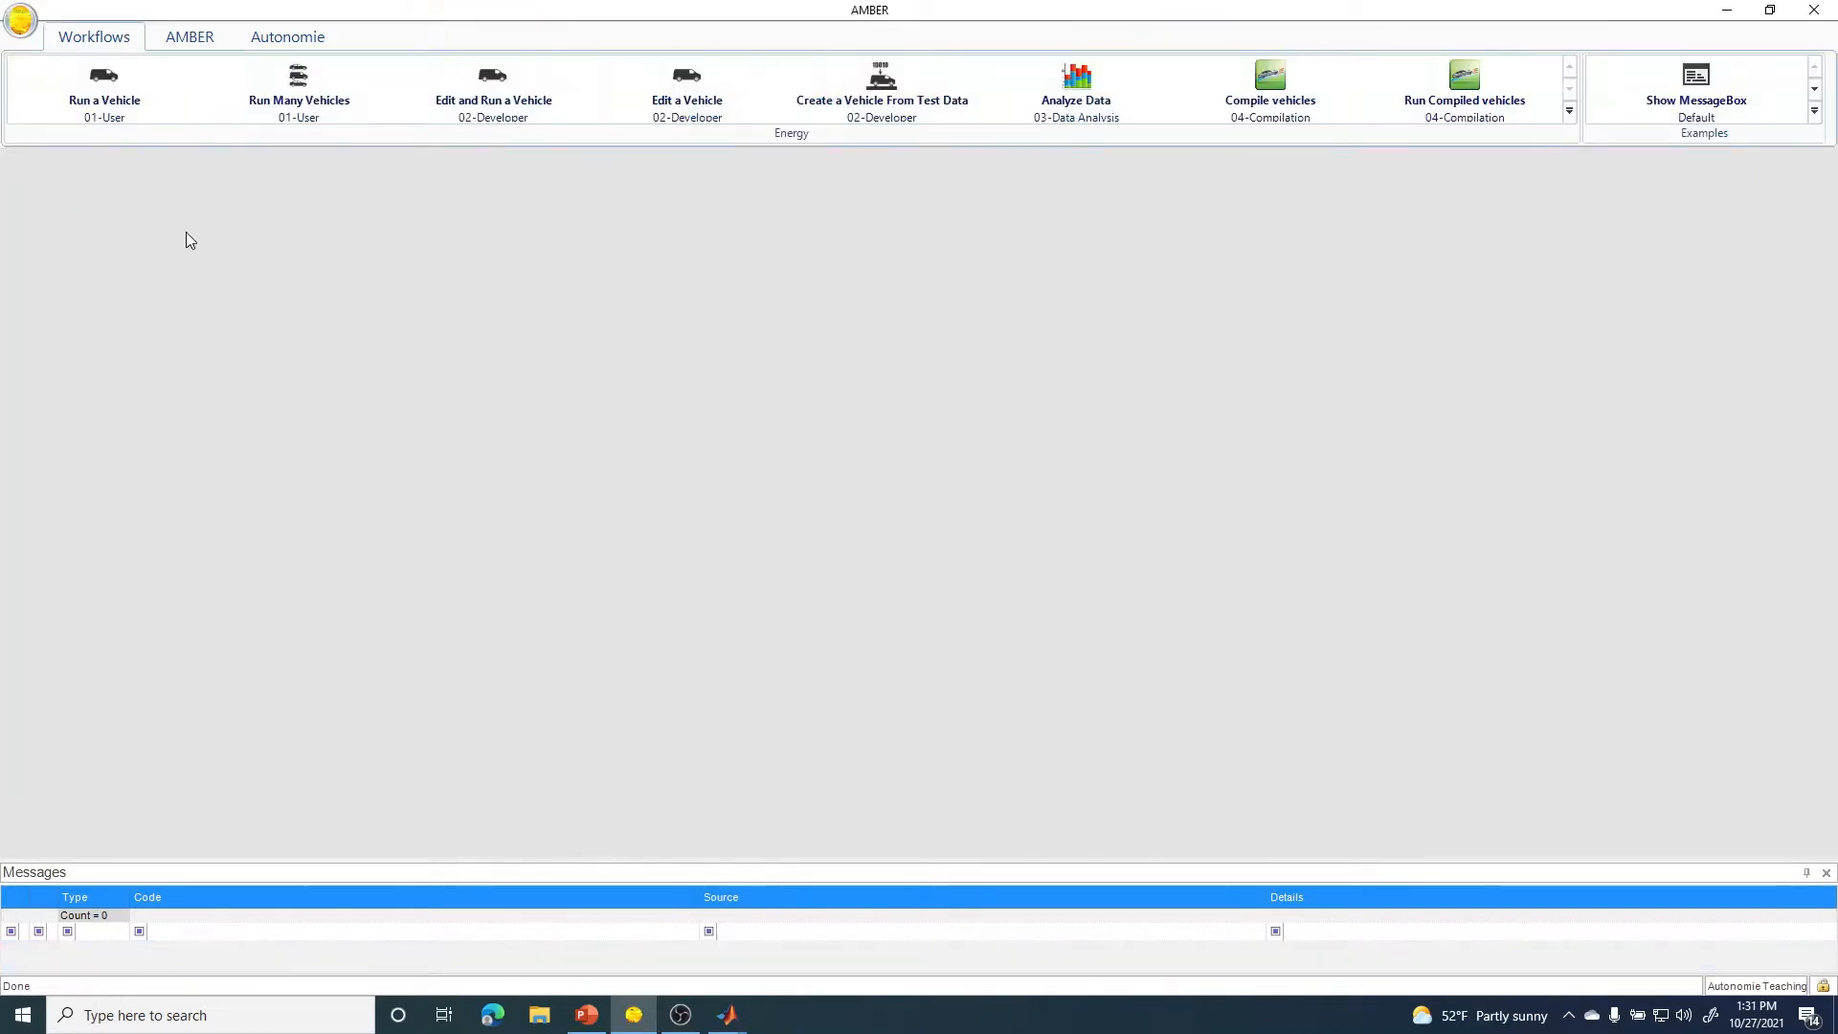
{"action": "left_click", "coordinate": [514, 109]}
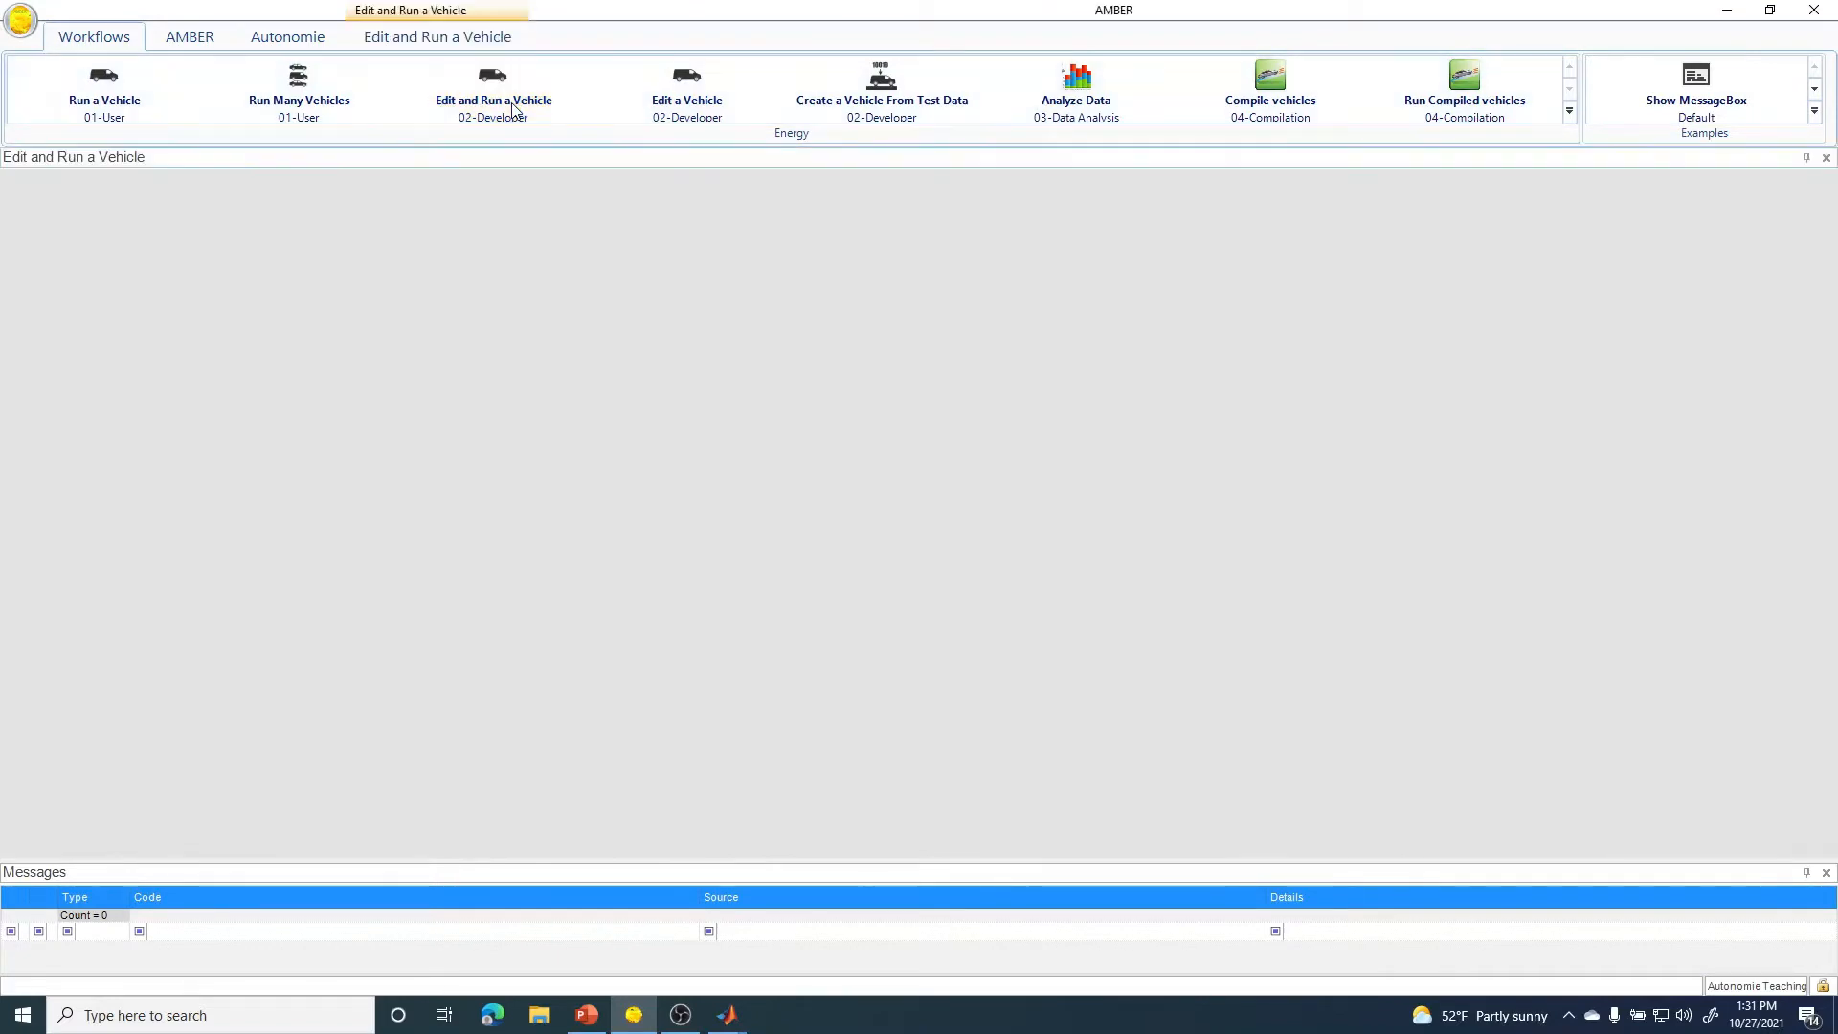
{"action": "left_click", "coordinate": [61, 204]}
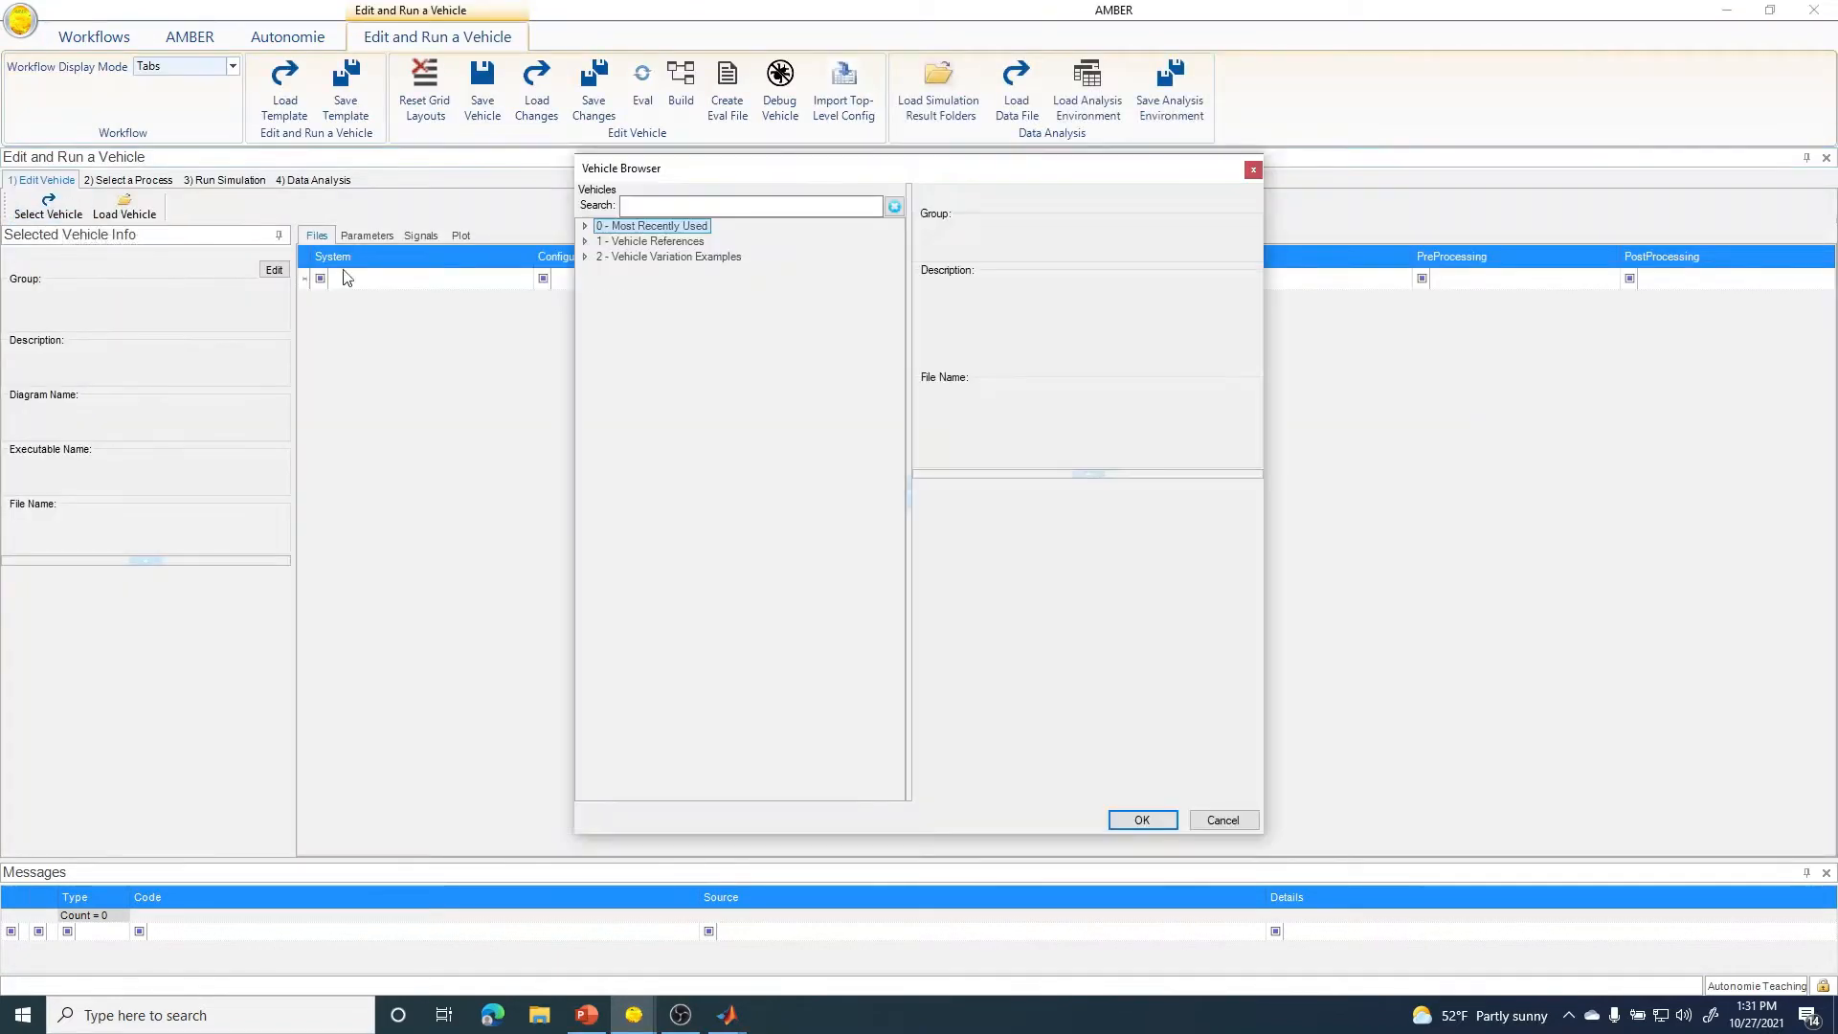
{"action": "type", "text": "split"}
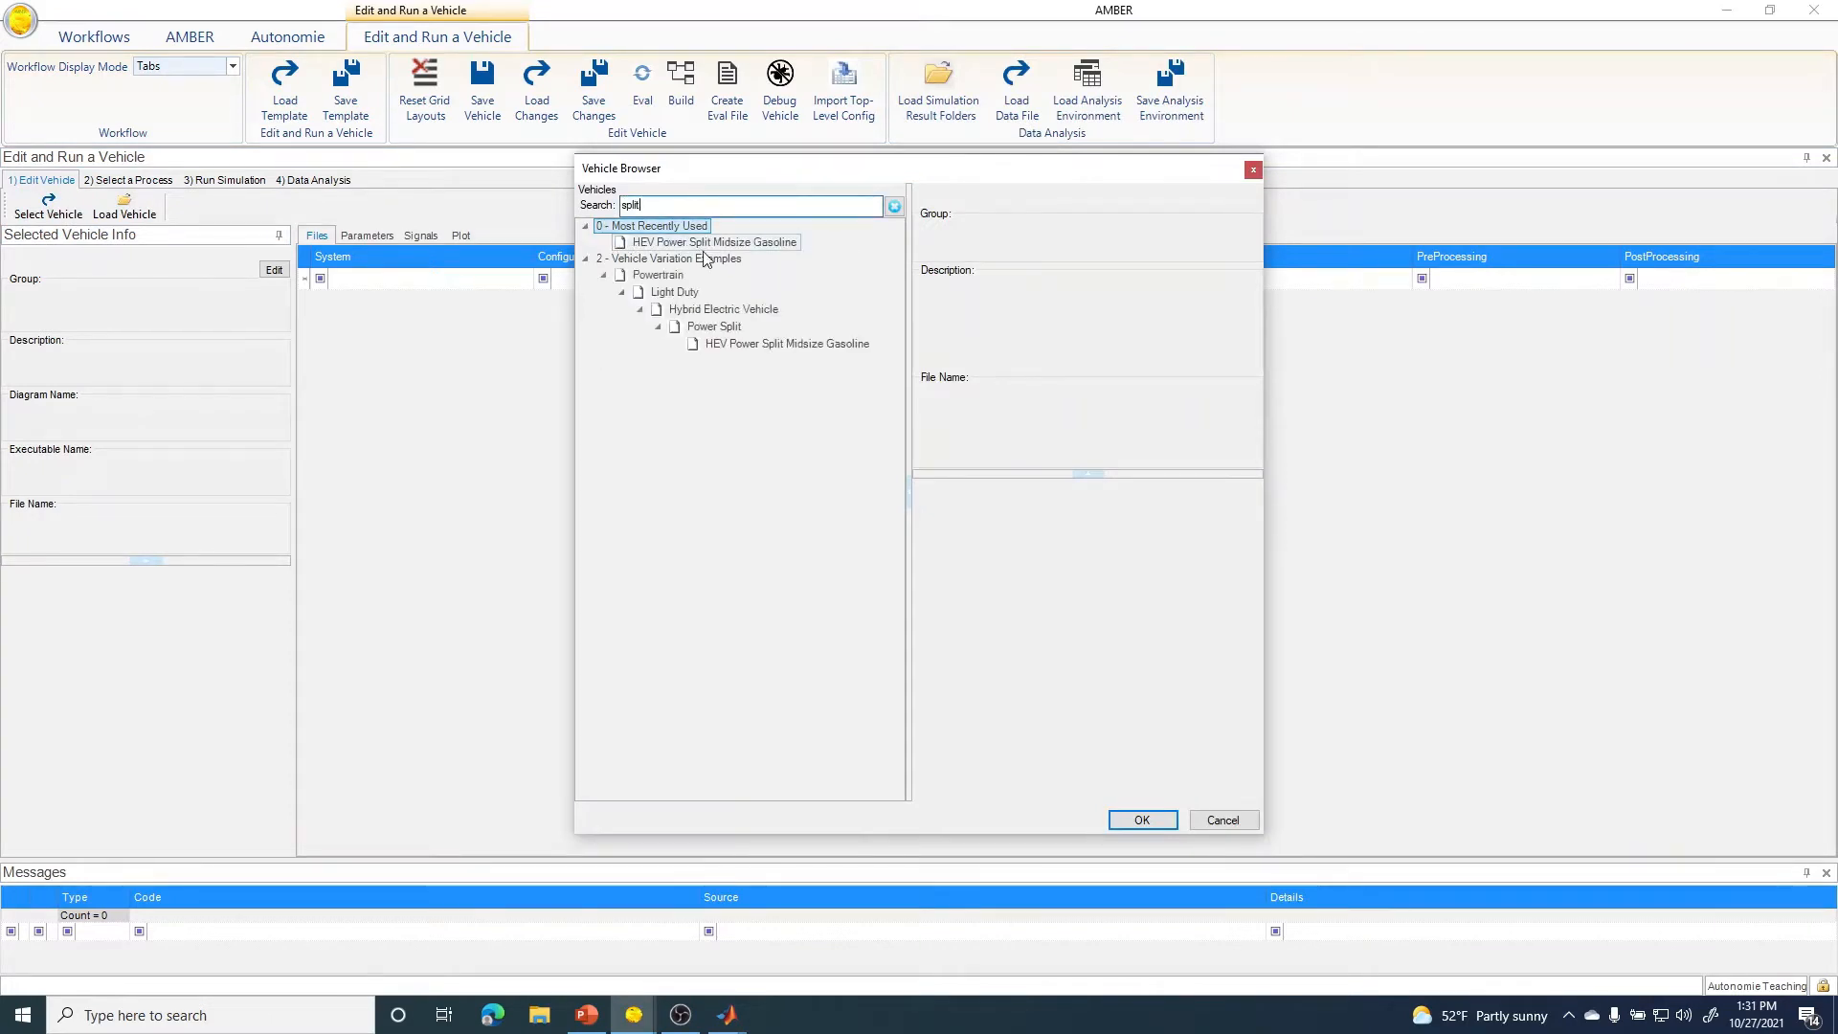
{"action": "left_click", "coordinate": [759, 343]}
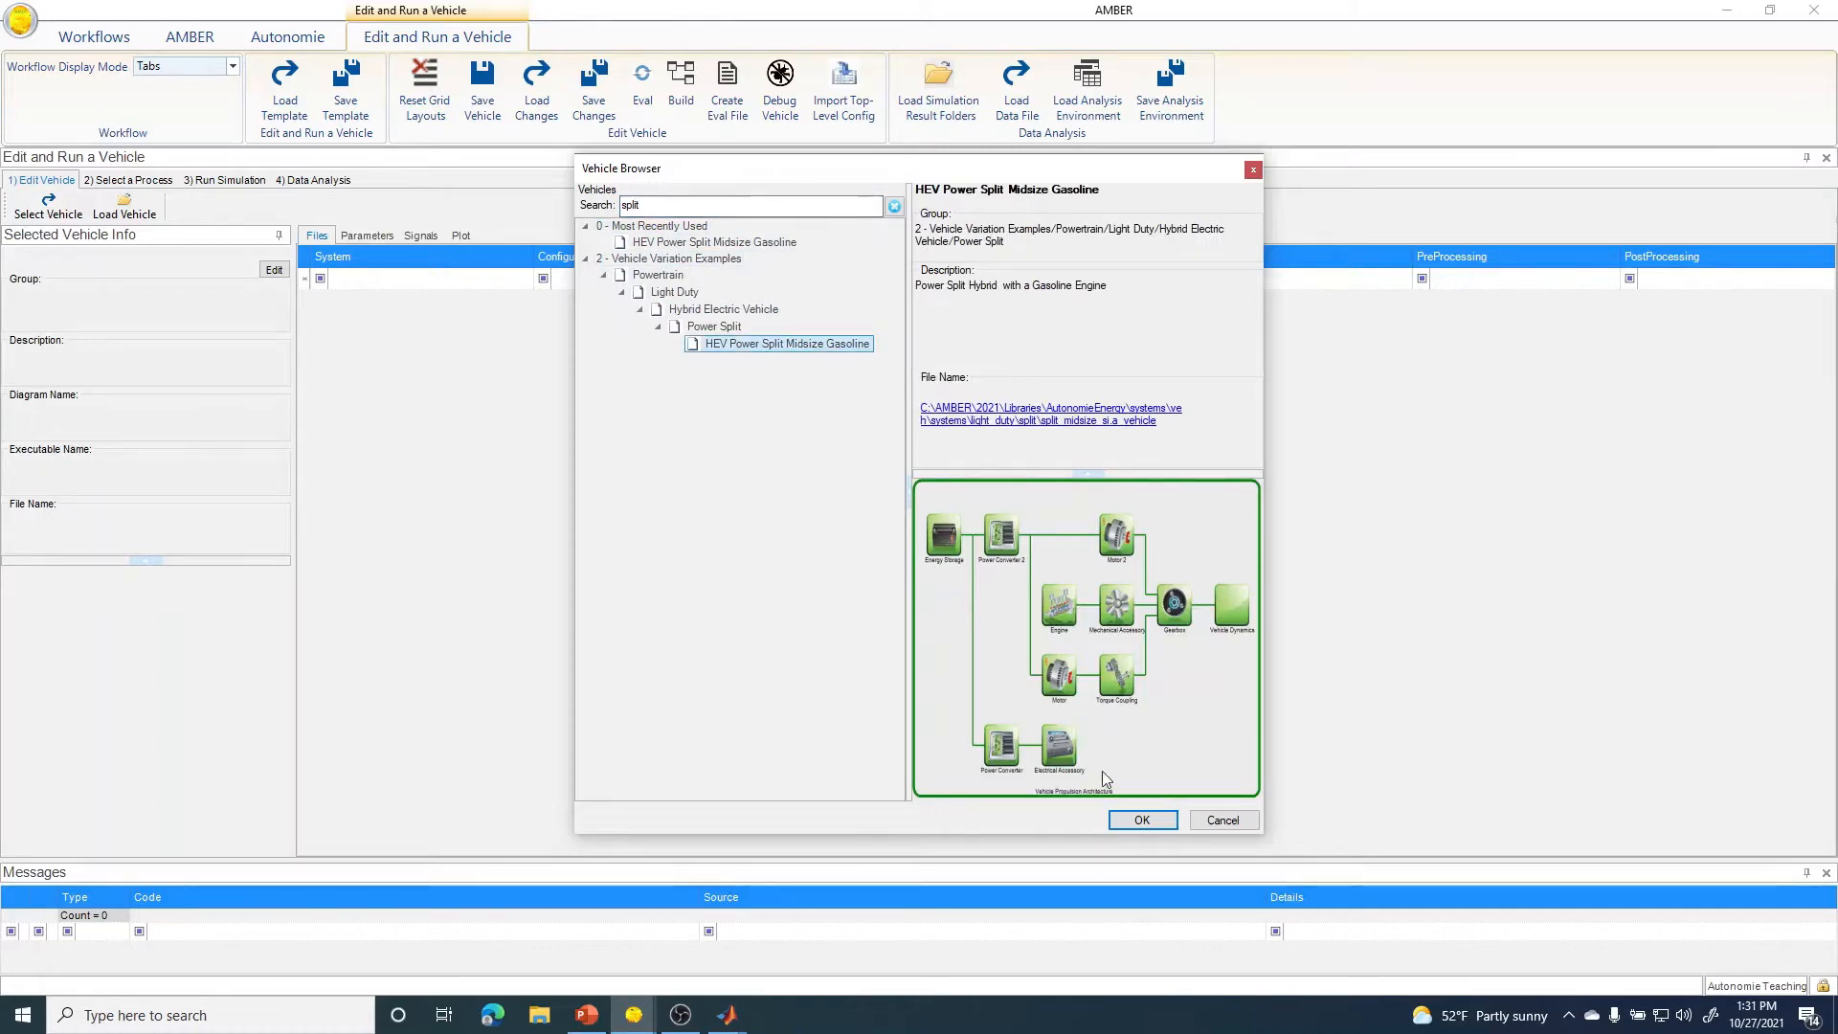
{"action": "left_click", "coordinate": [1136, 822]}
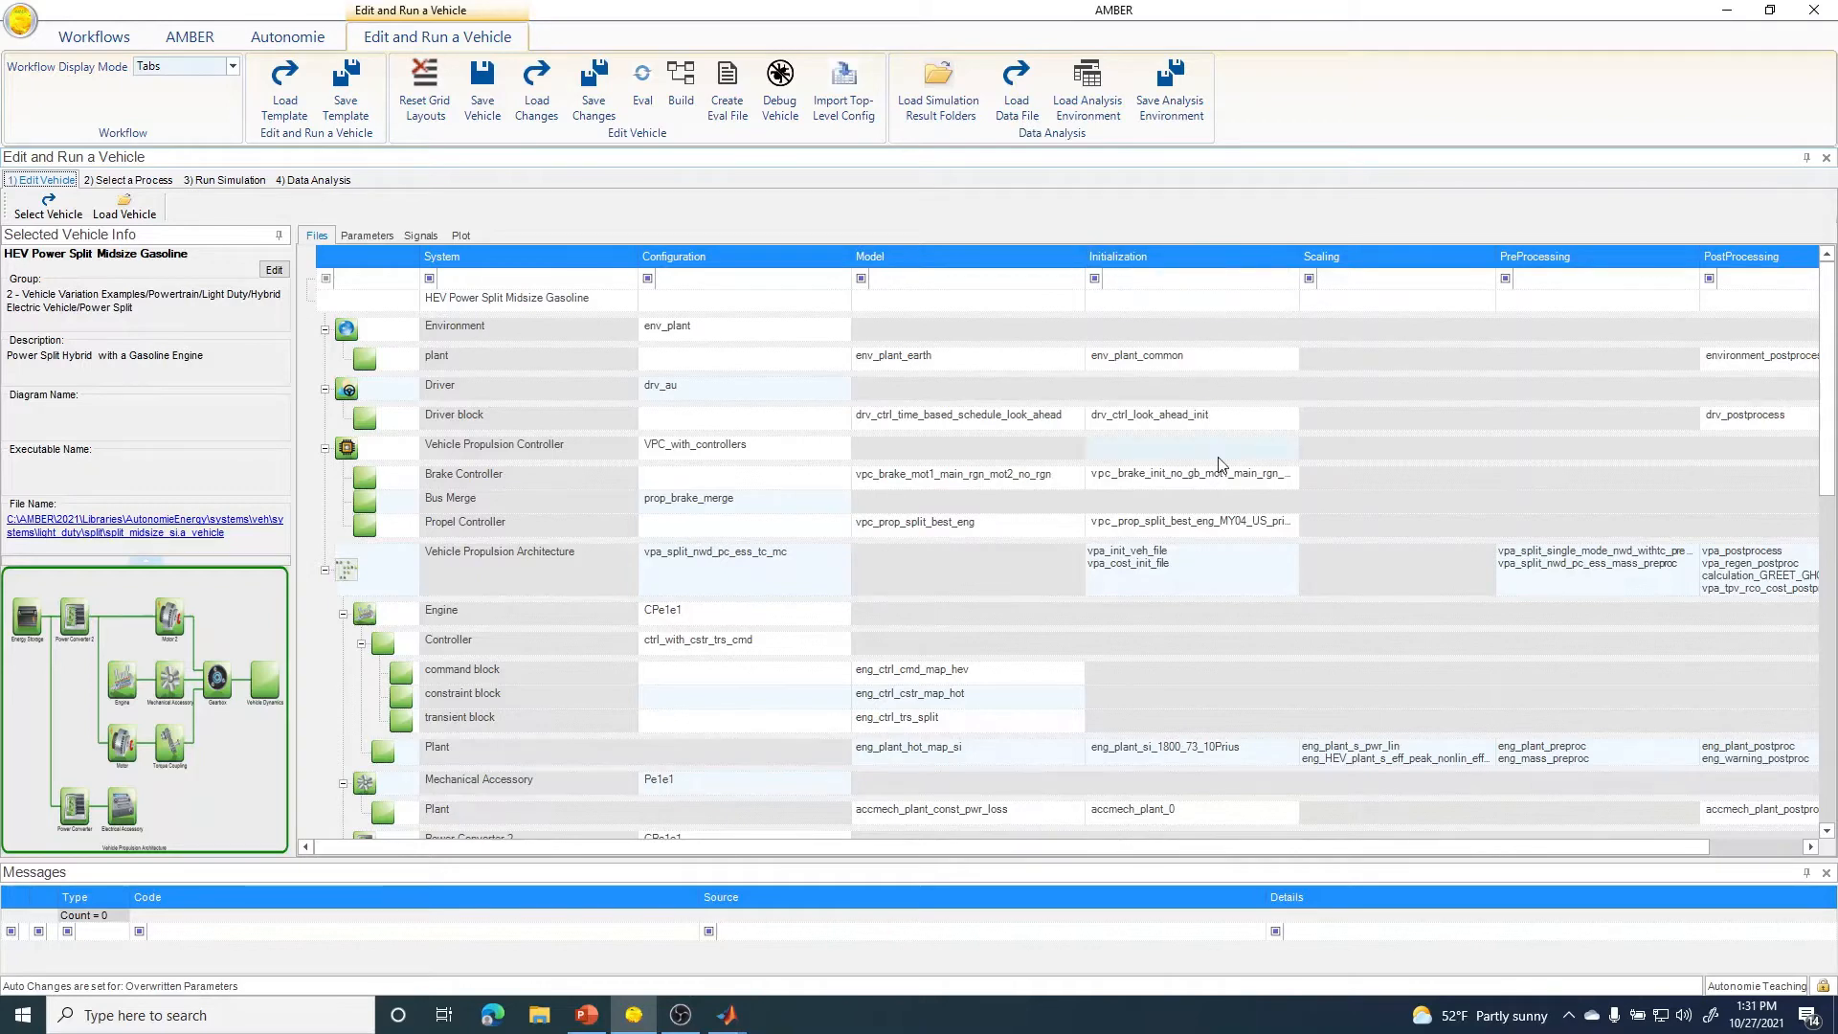
{"action": "mouse_move", "coordinate": [1218, 579]}
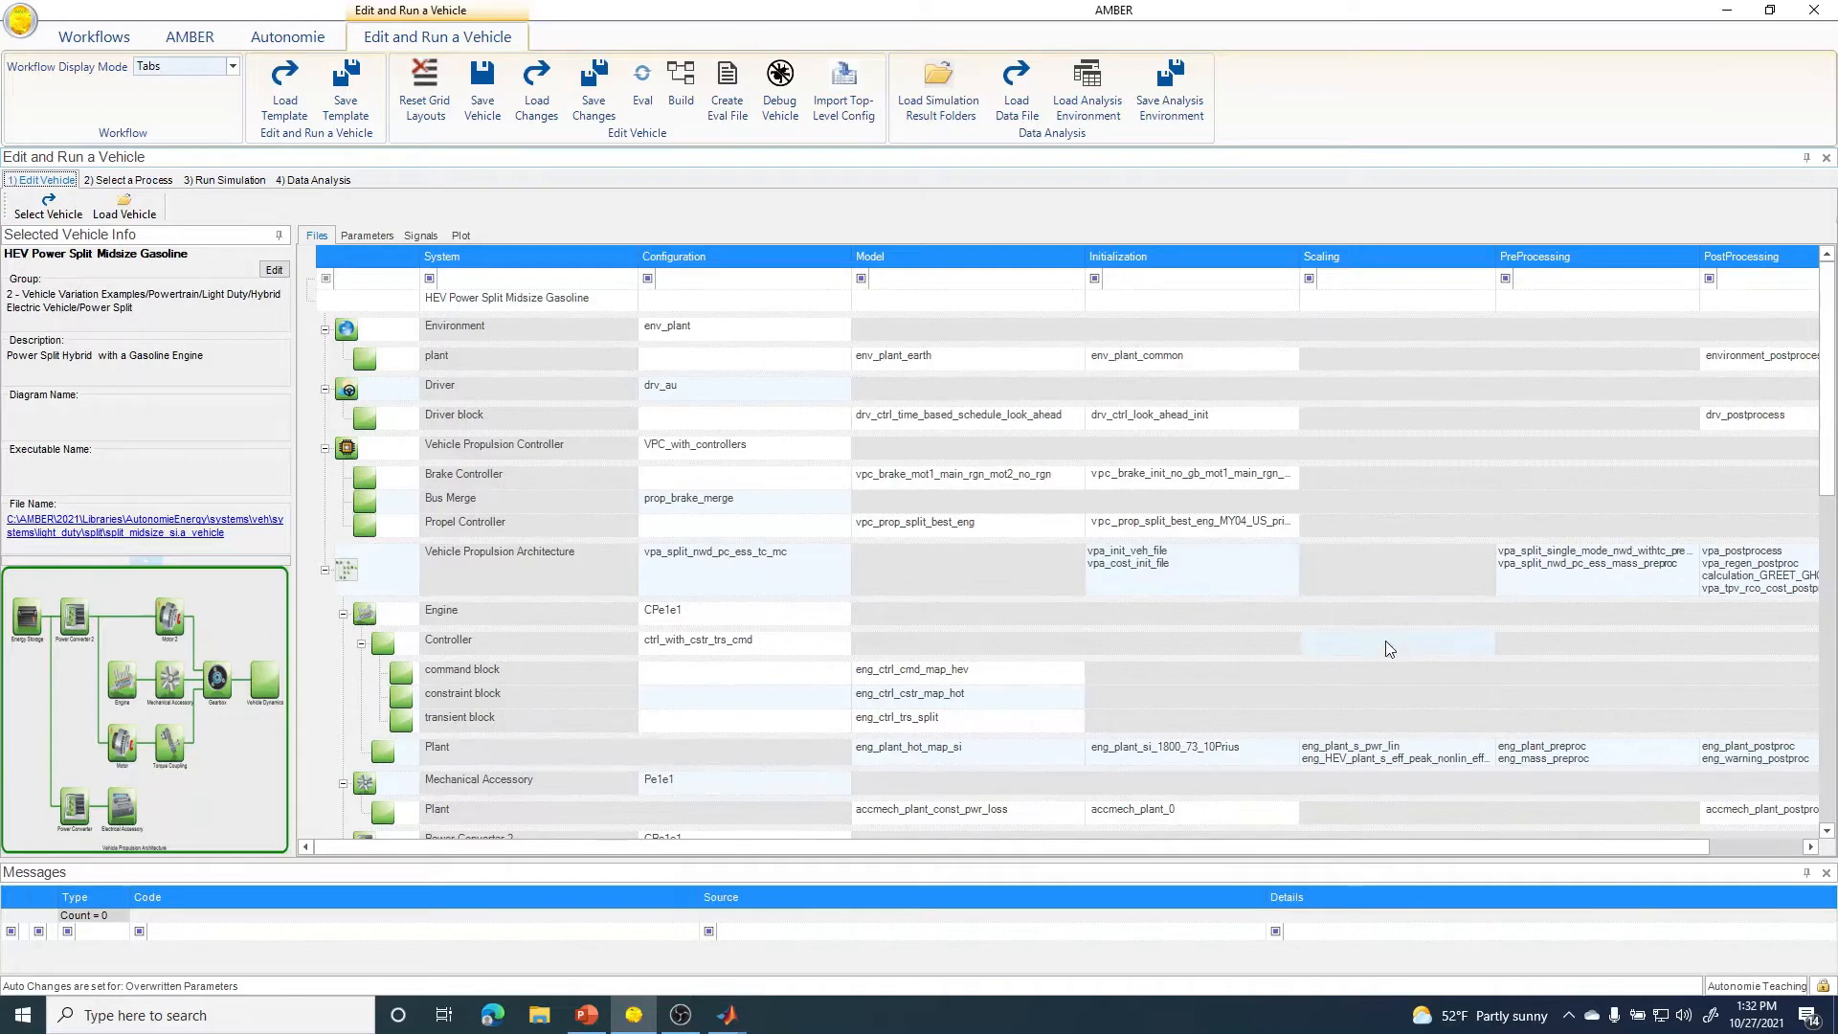
{"action": "mouse_move", "coordinate": [1425, 756]}
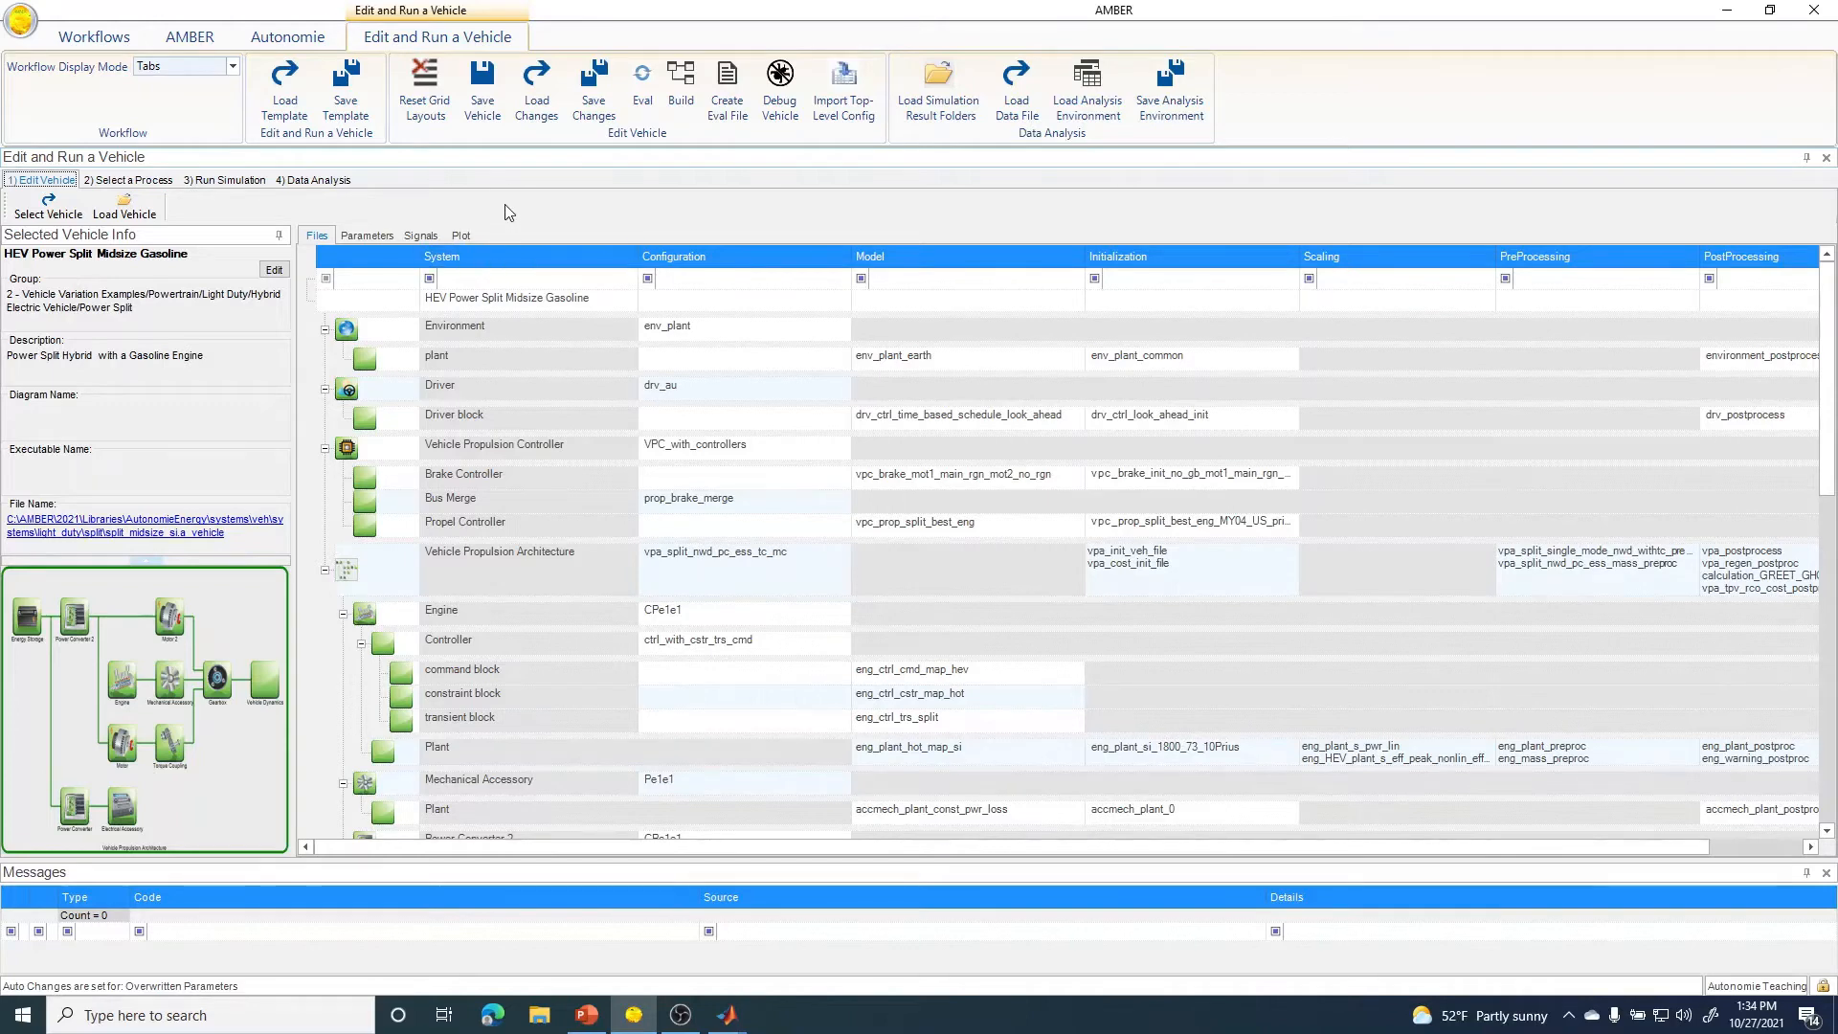
- Start saving a copy of the vehicle in group 3-DEMO, prefixing both its display name and description with DEMO
{"action": "left_click", "coordinate": [483, 105]}
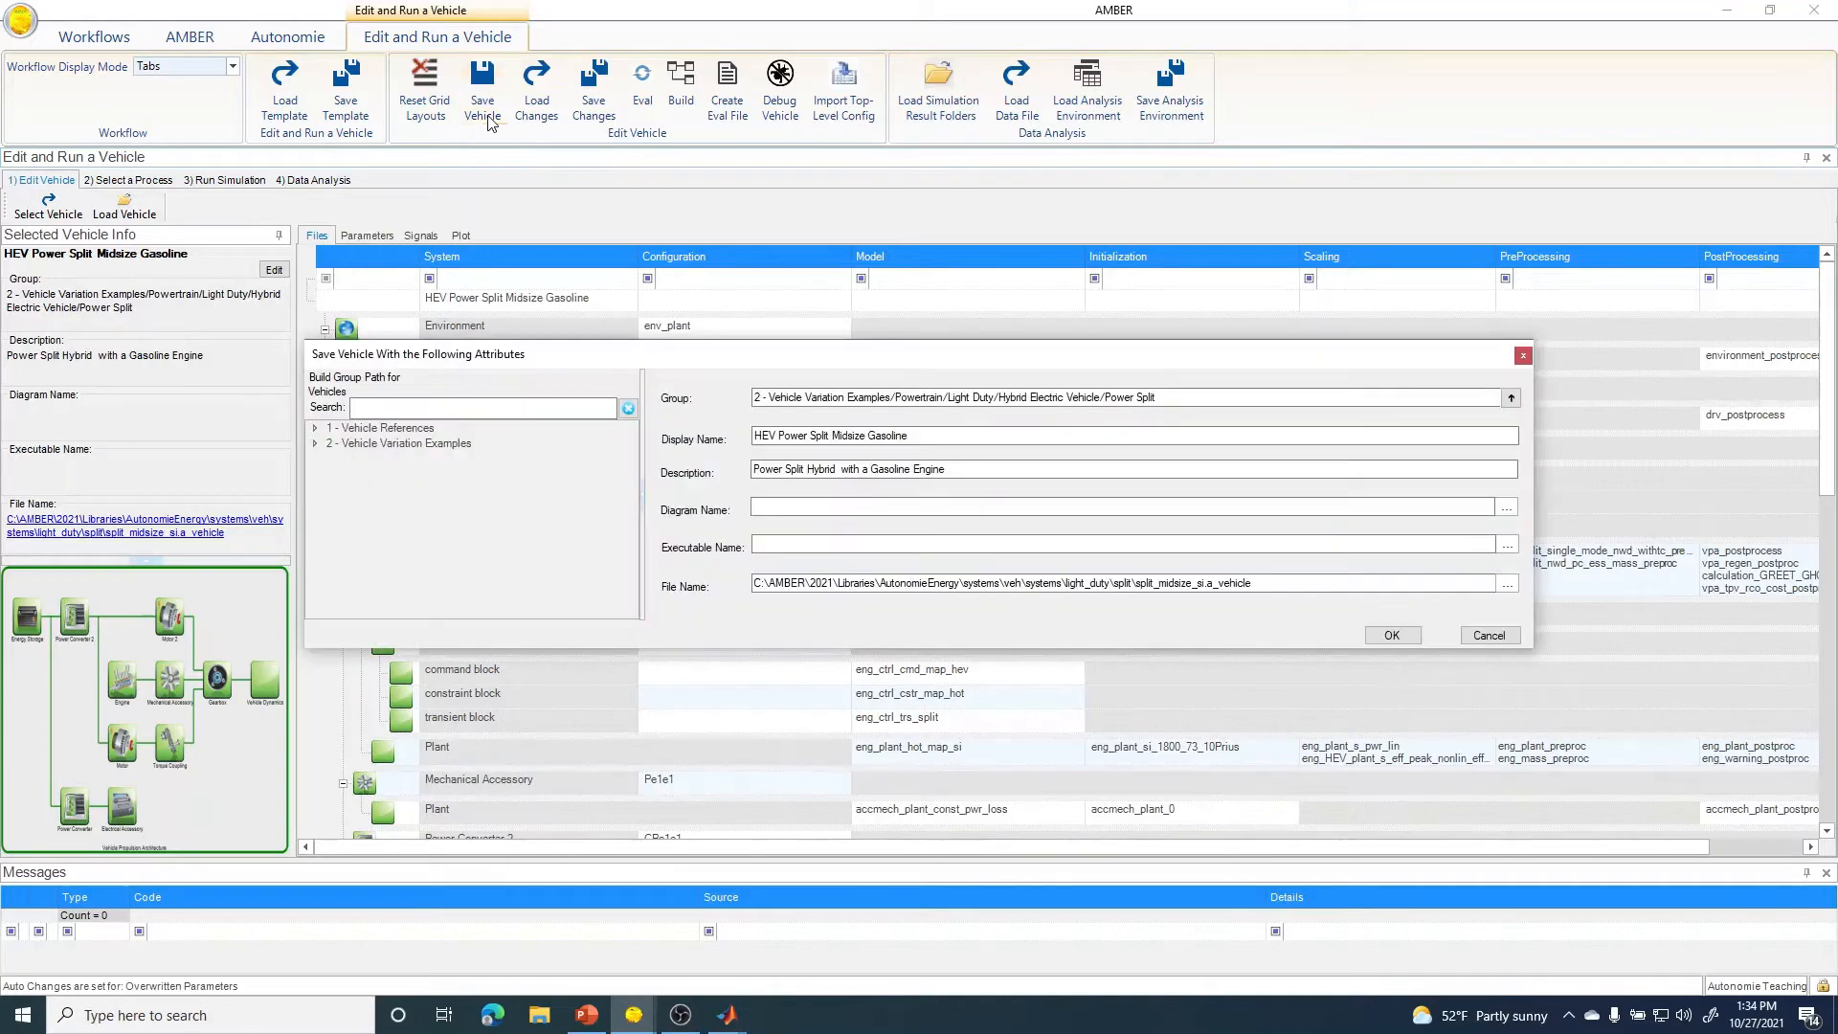
{"action": "left_click_drag", "start_coordinate": [1171, 402], "coordinate": [733, 400]}
{"action": "type", "text": "3-DEMO"}
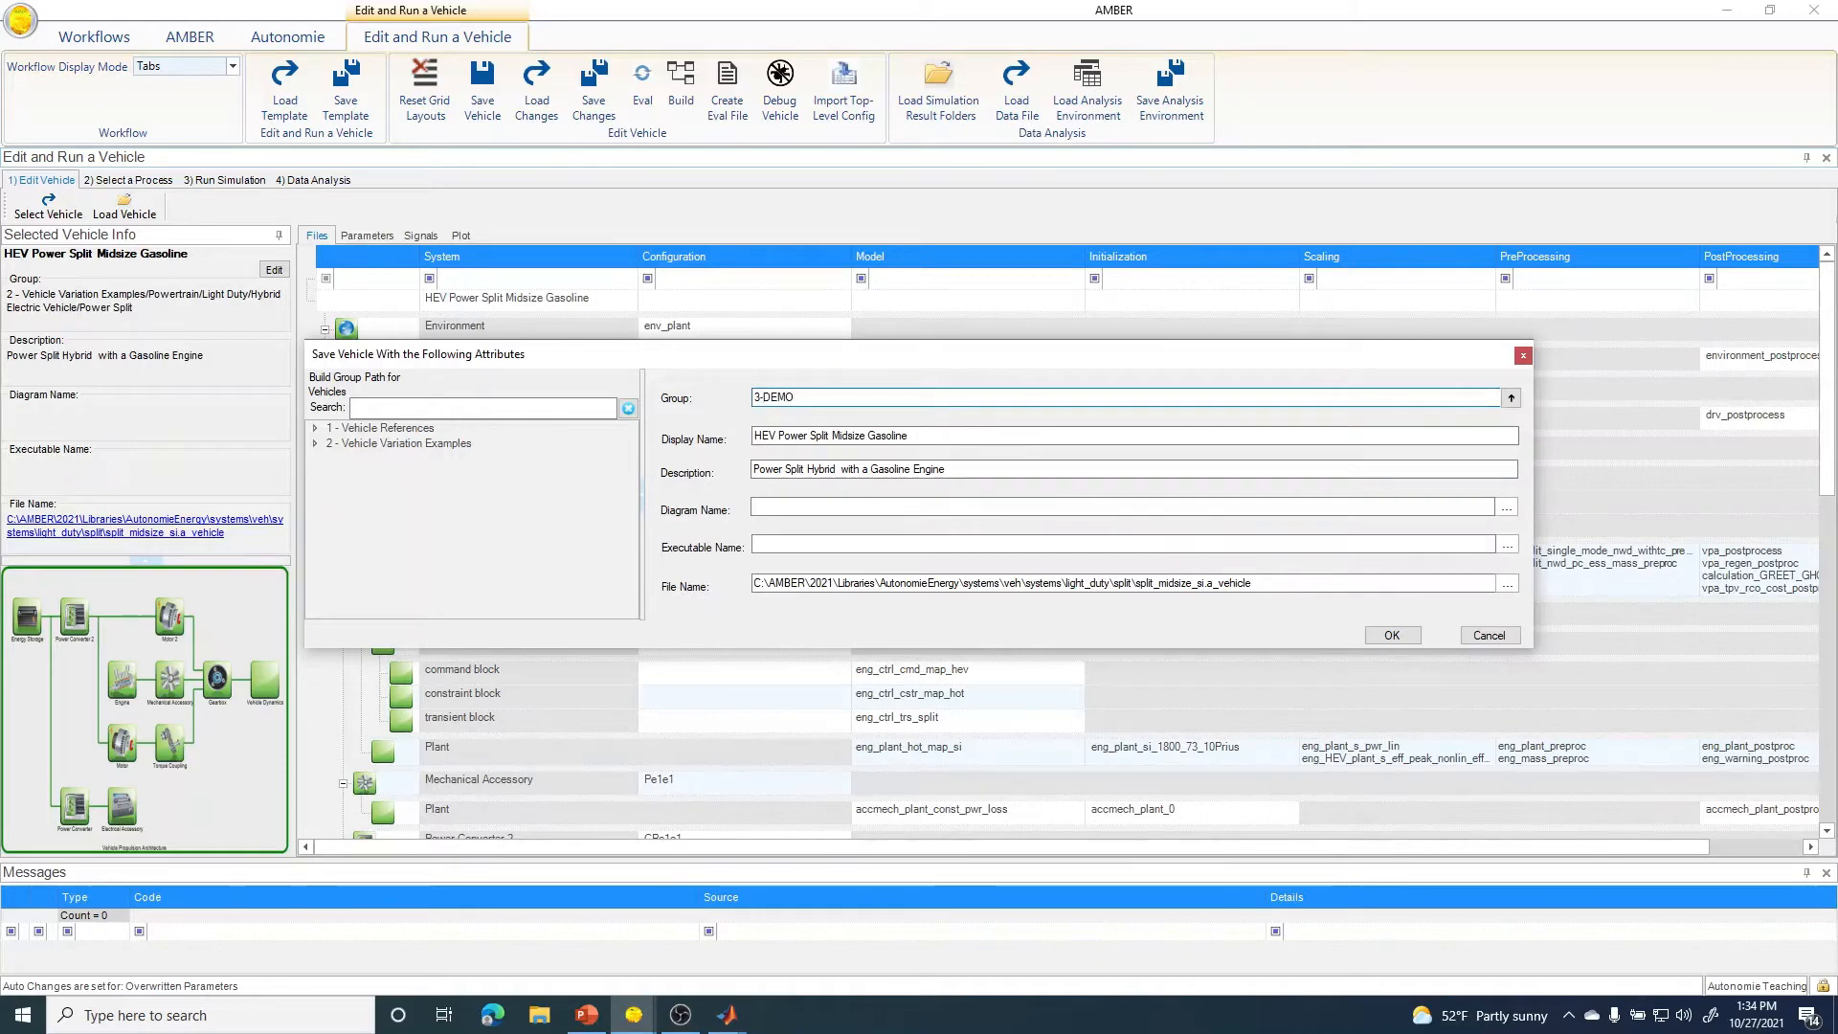
{"action": "left_click", "coordinate": [755, 437]}
{"action": "type", "text": "DEMO"}
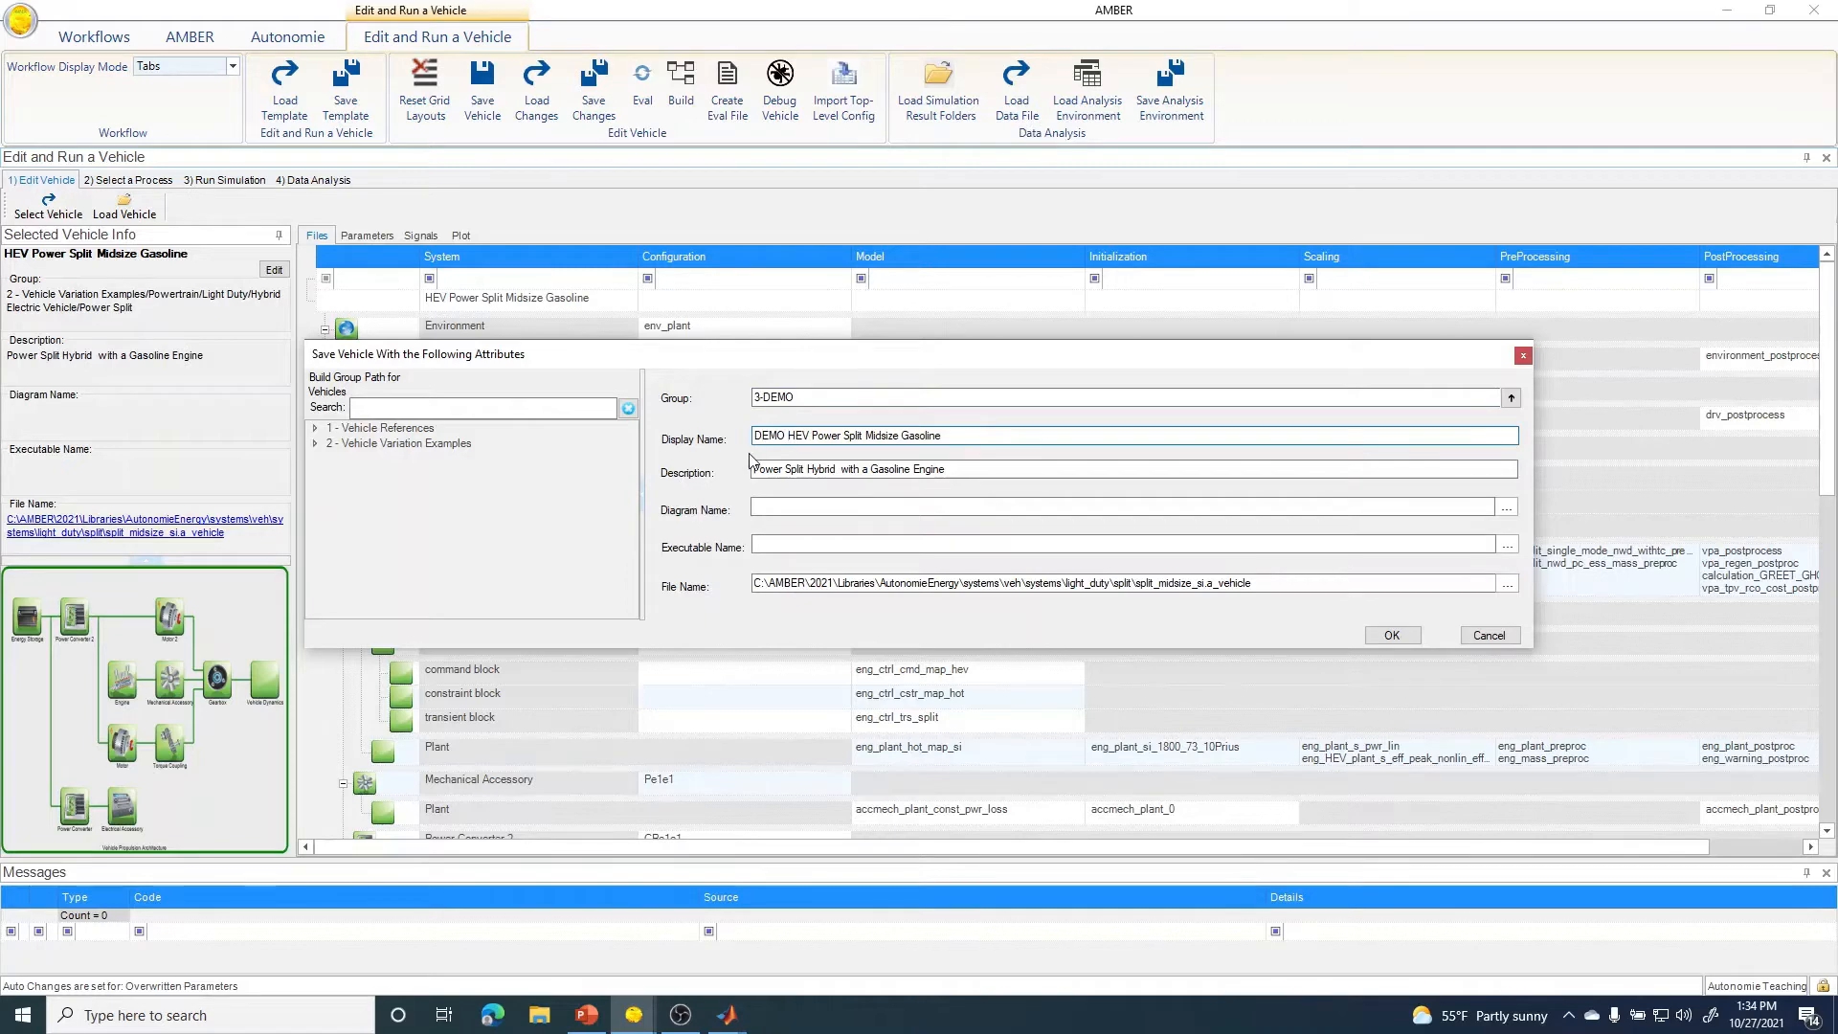
{"action": "left_click", "coordinate": [755, 469]}
{"action": "type", "text": "DEMO"}
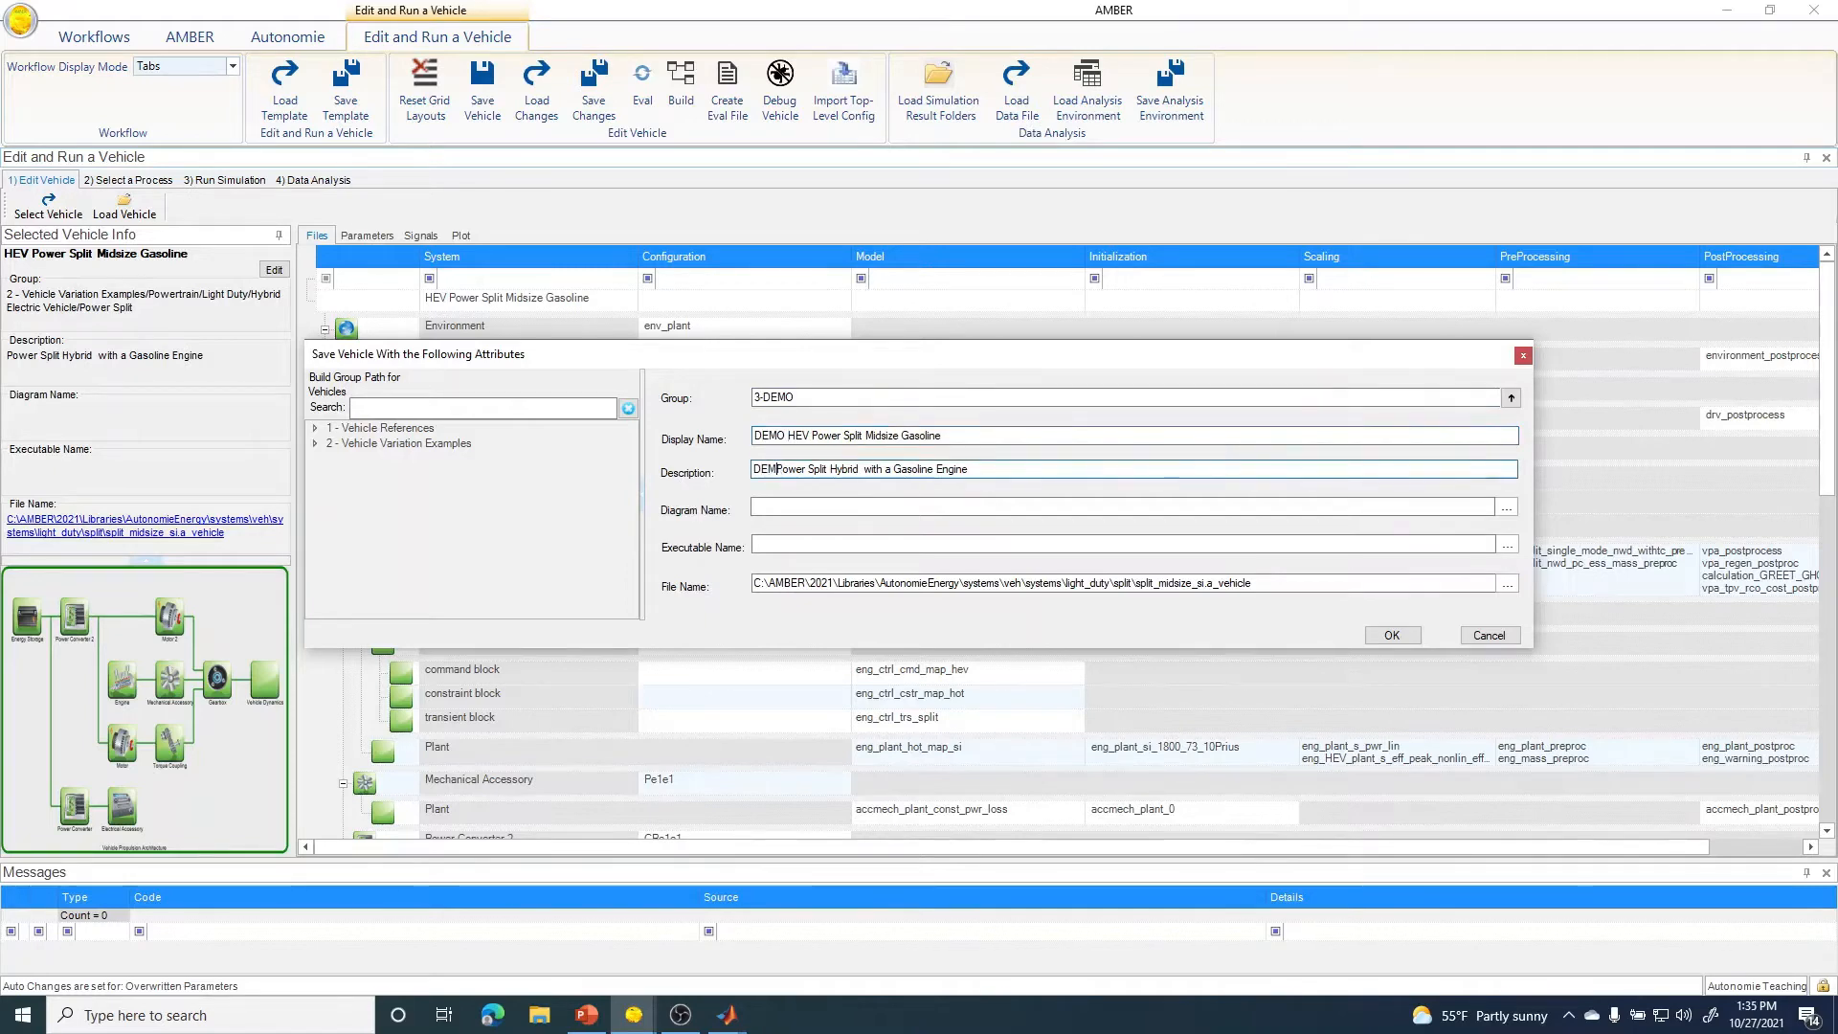
- Set the vehicle copy's file name to split_midsize_si_demo.a_vehicle in the same folder and save it
{"action": "left_click", "coordinate": [1207, 584]}
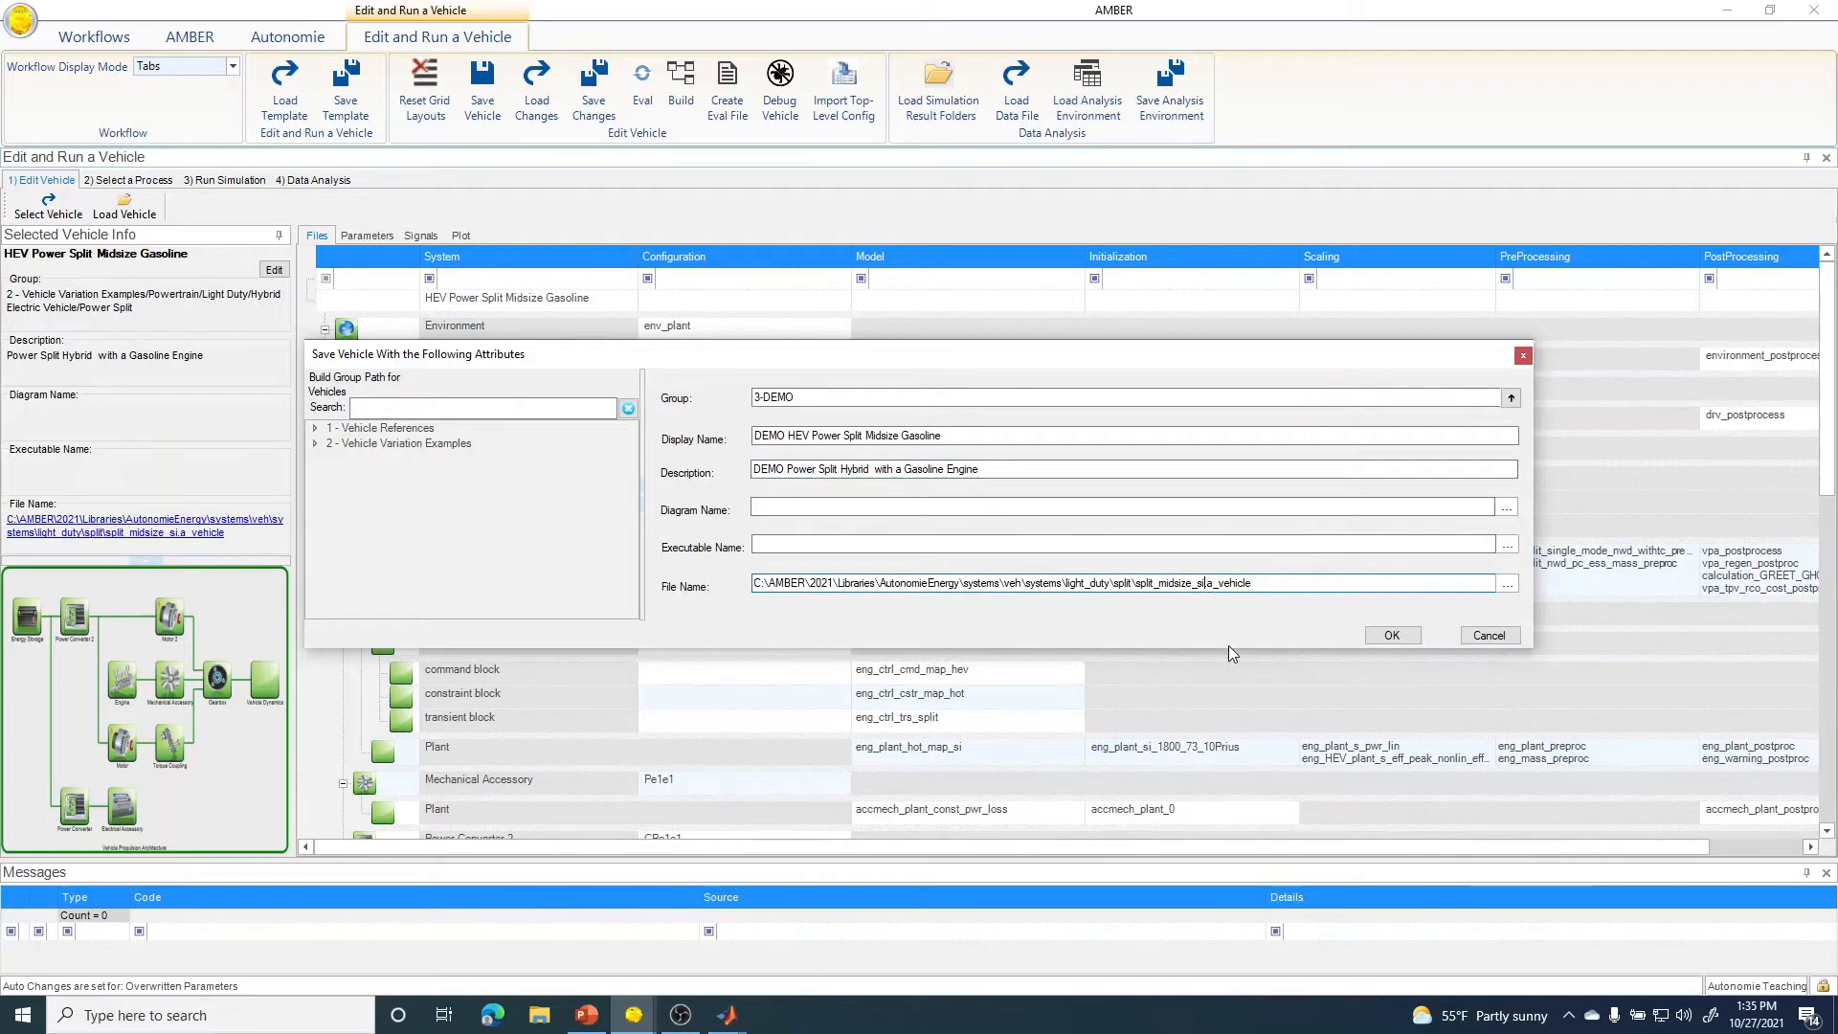
{"action": "type", "text": "de"}
{"action": "type", "text": "mo."}
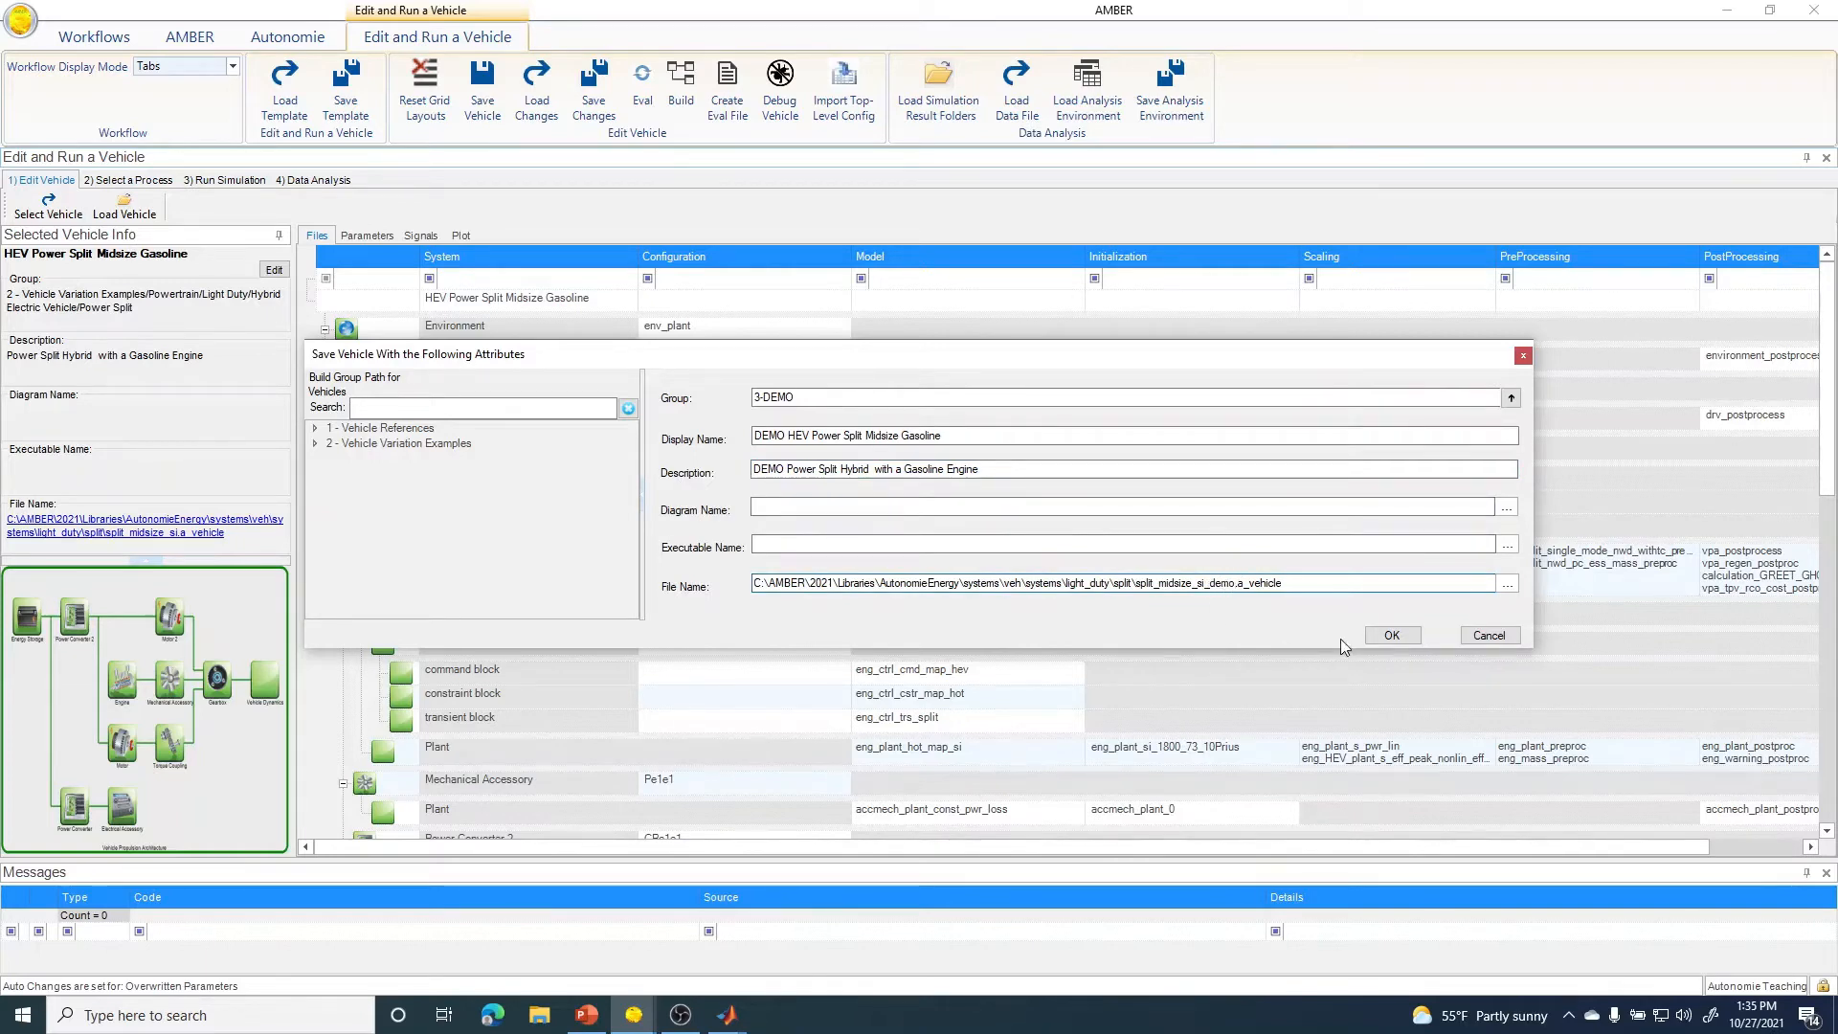
{"action": "left_click", "coordinate": [1316, 584]}
{"action": "left_click", "coordinate": [1391, 635]}
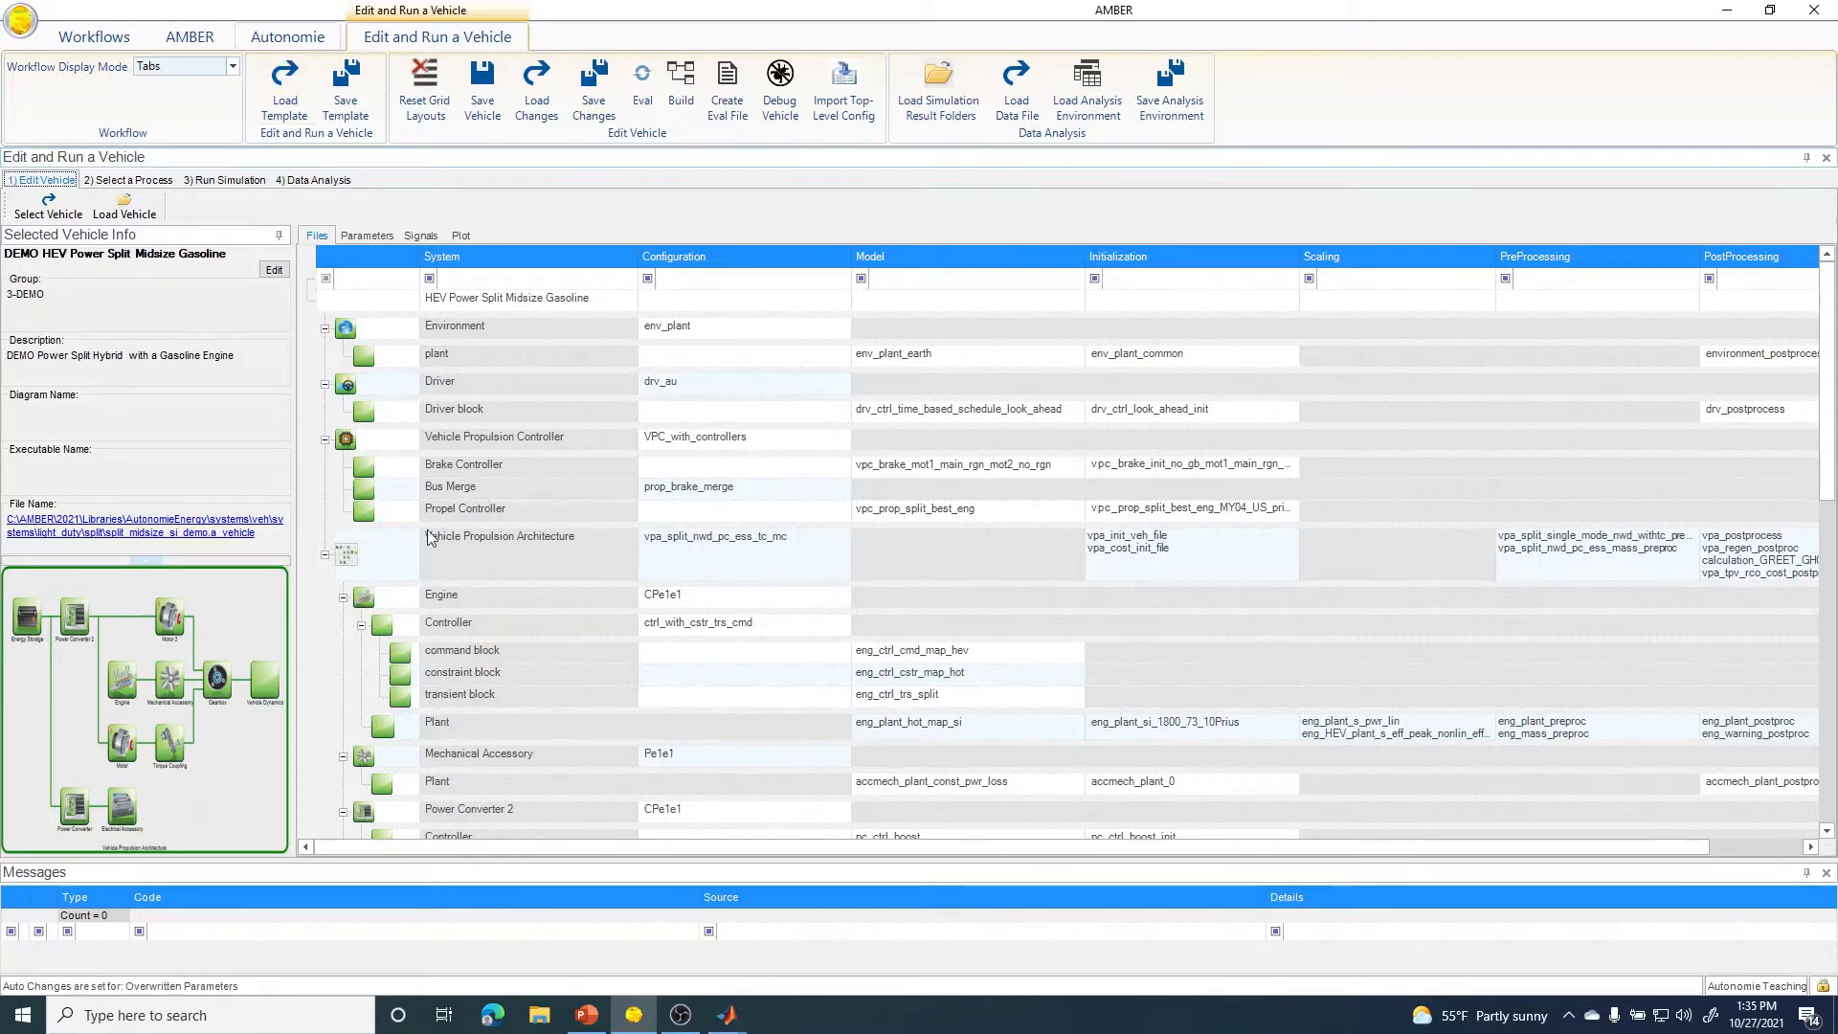
- Switch to File Explorer and open the folder C:\AMBER\2021\Libraries
{"action": "left_click", "coordinate": [538, 1019]}
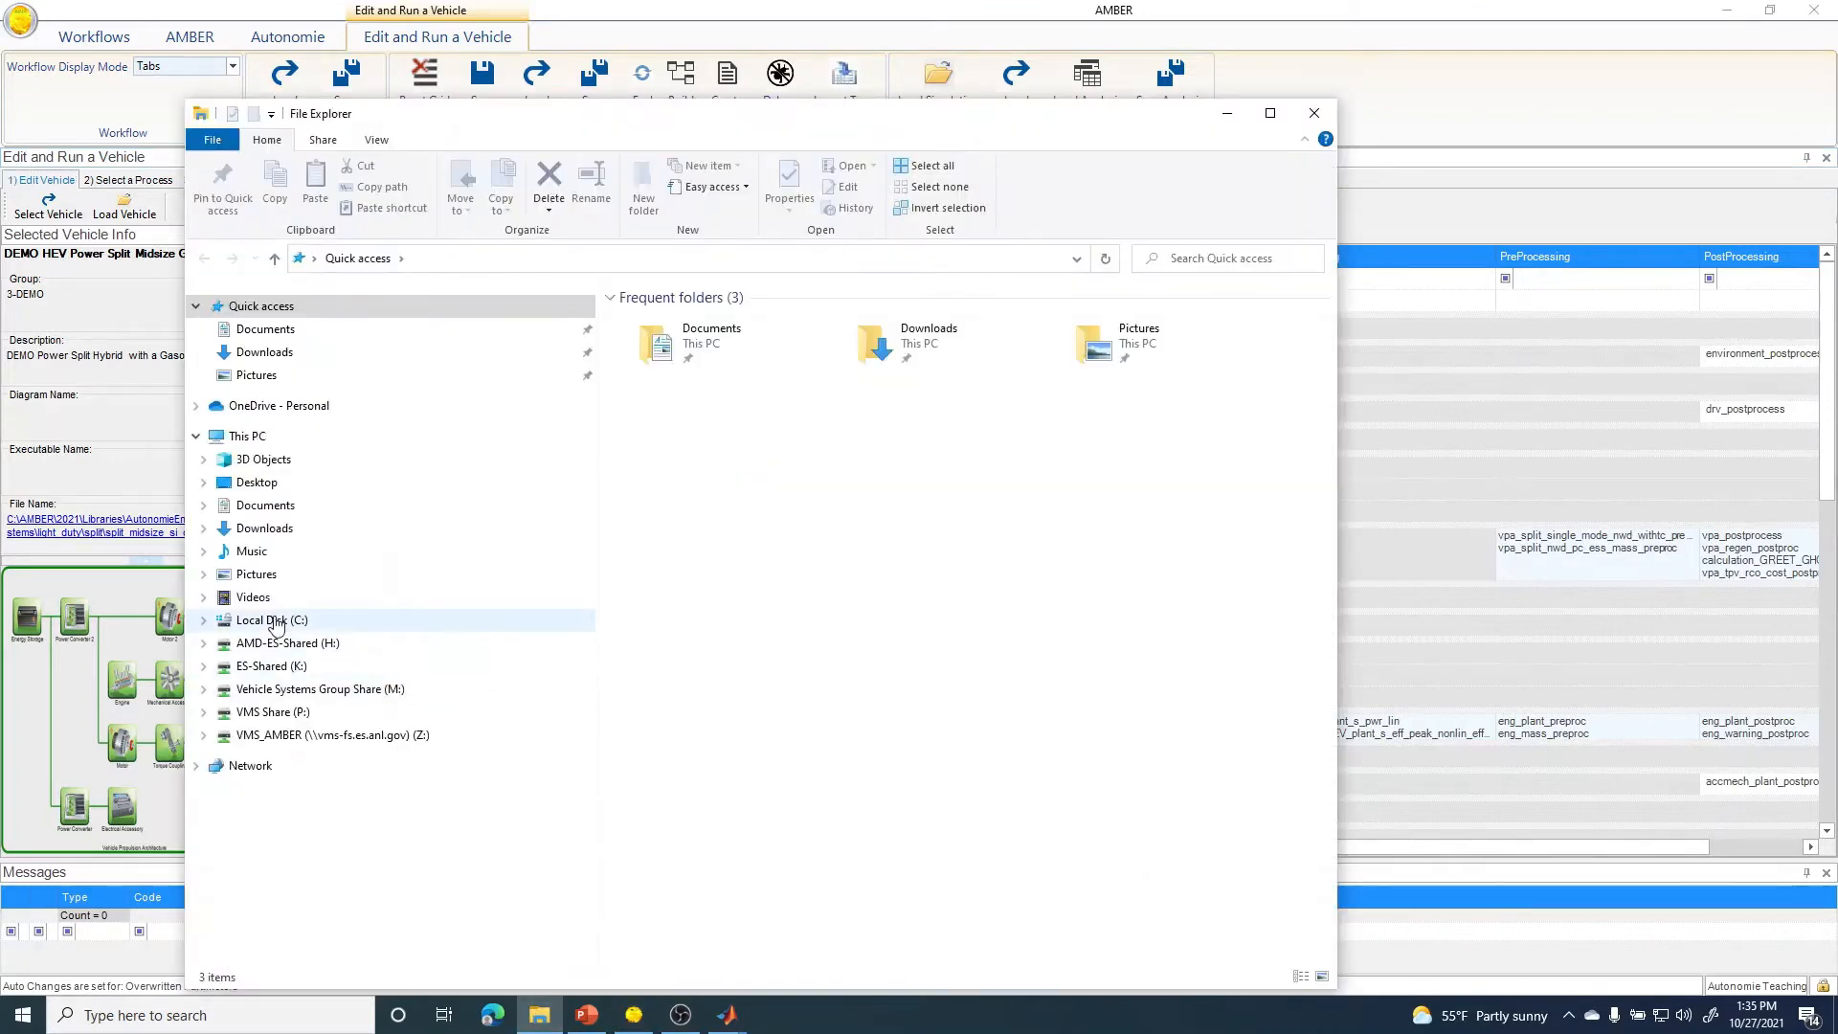
{"action": "left_click", "coordinate": [273, 621]}
{"action": "double_click", "coordinate": [643, 401]}
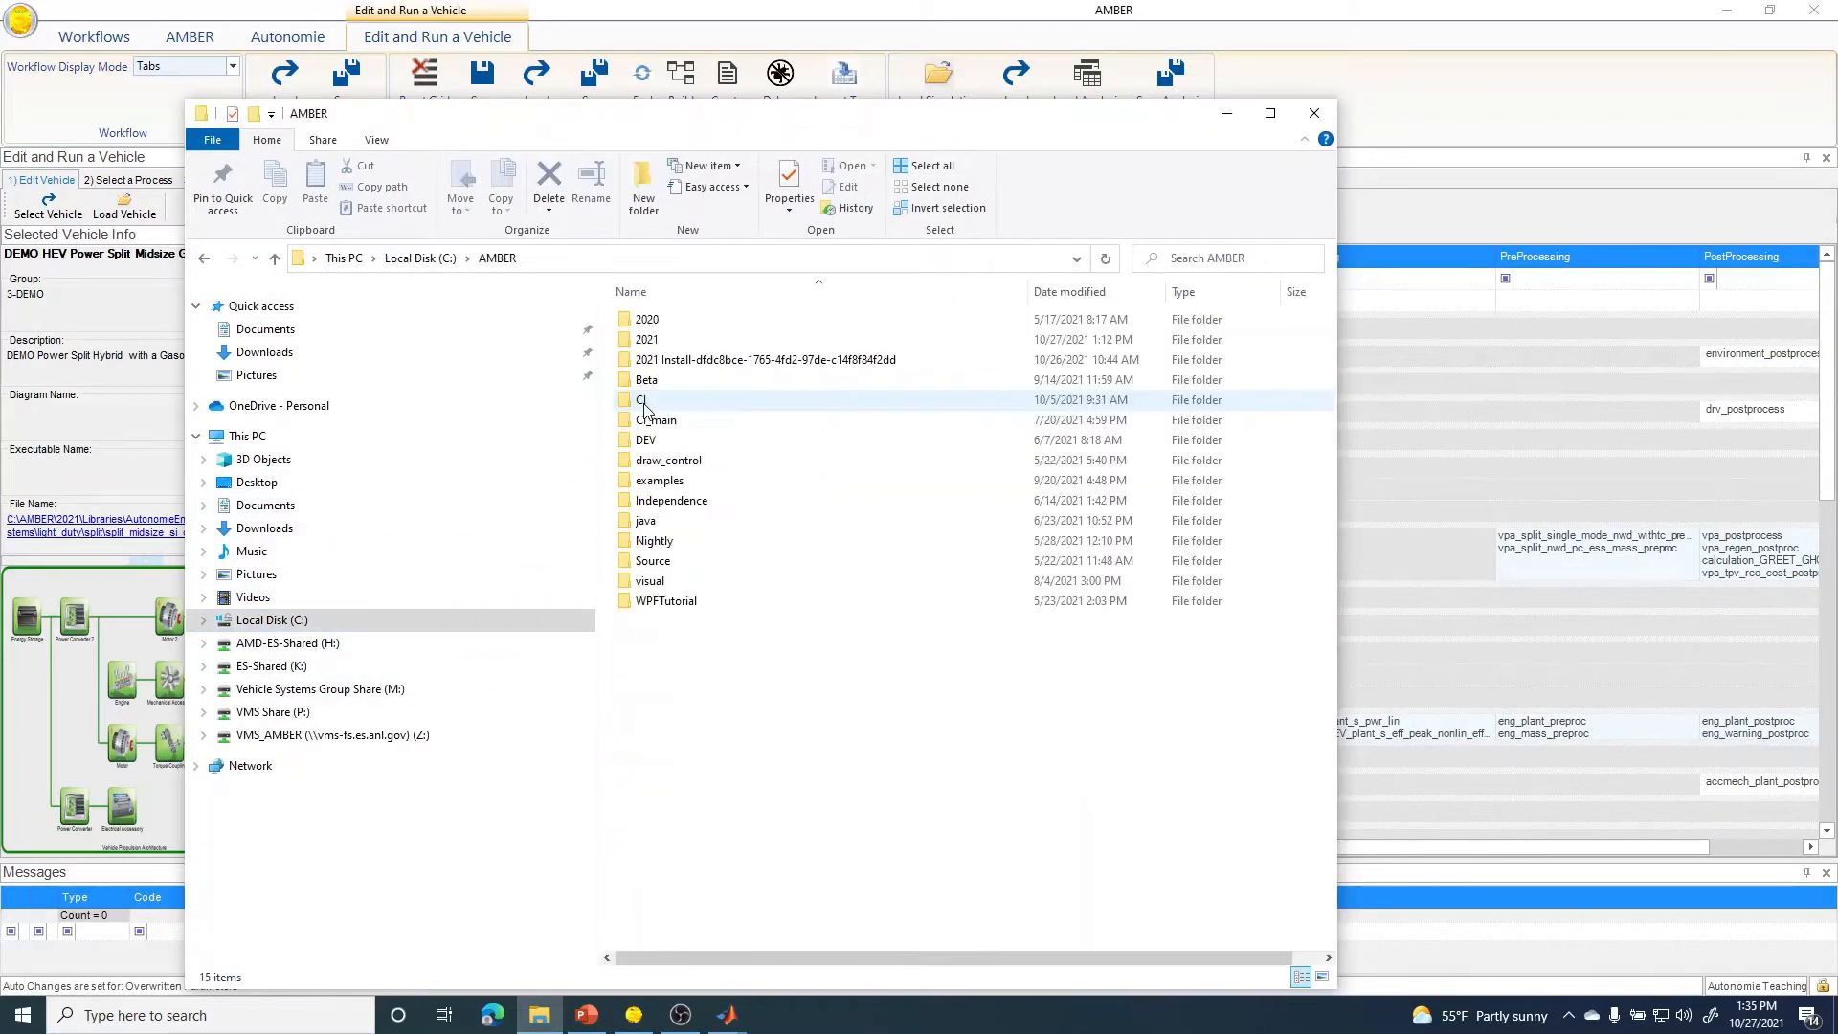
{"action": "double_click", "coordinate": [642, 342]}
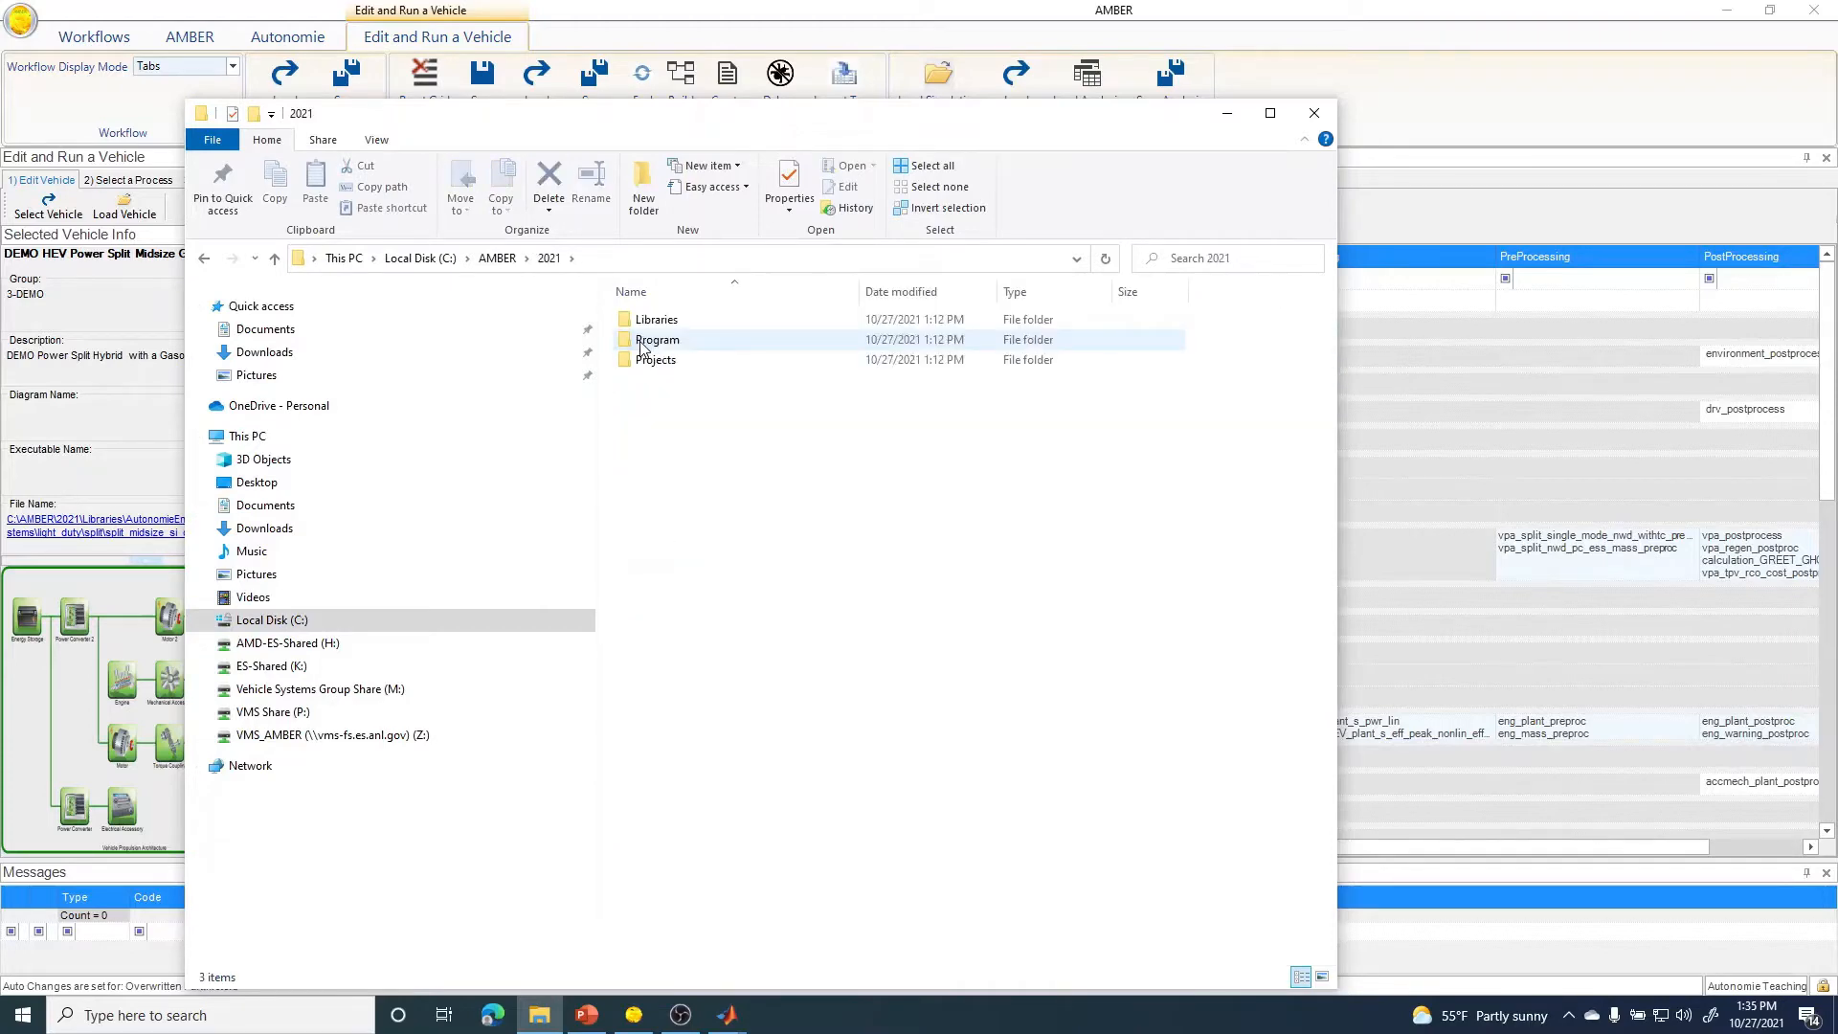
{"action": "double_click", "coordinate": [673, 326]}
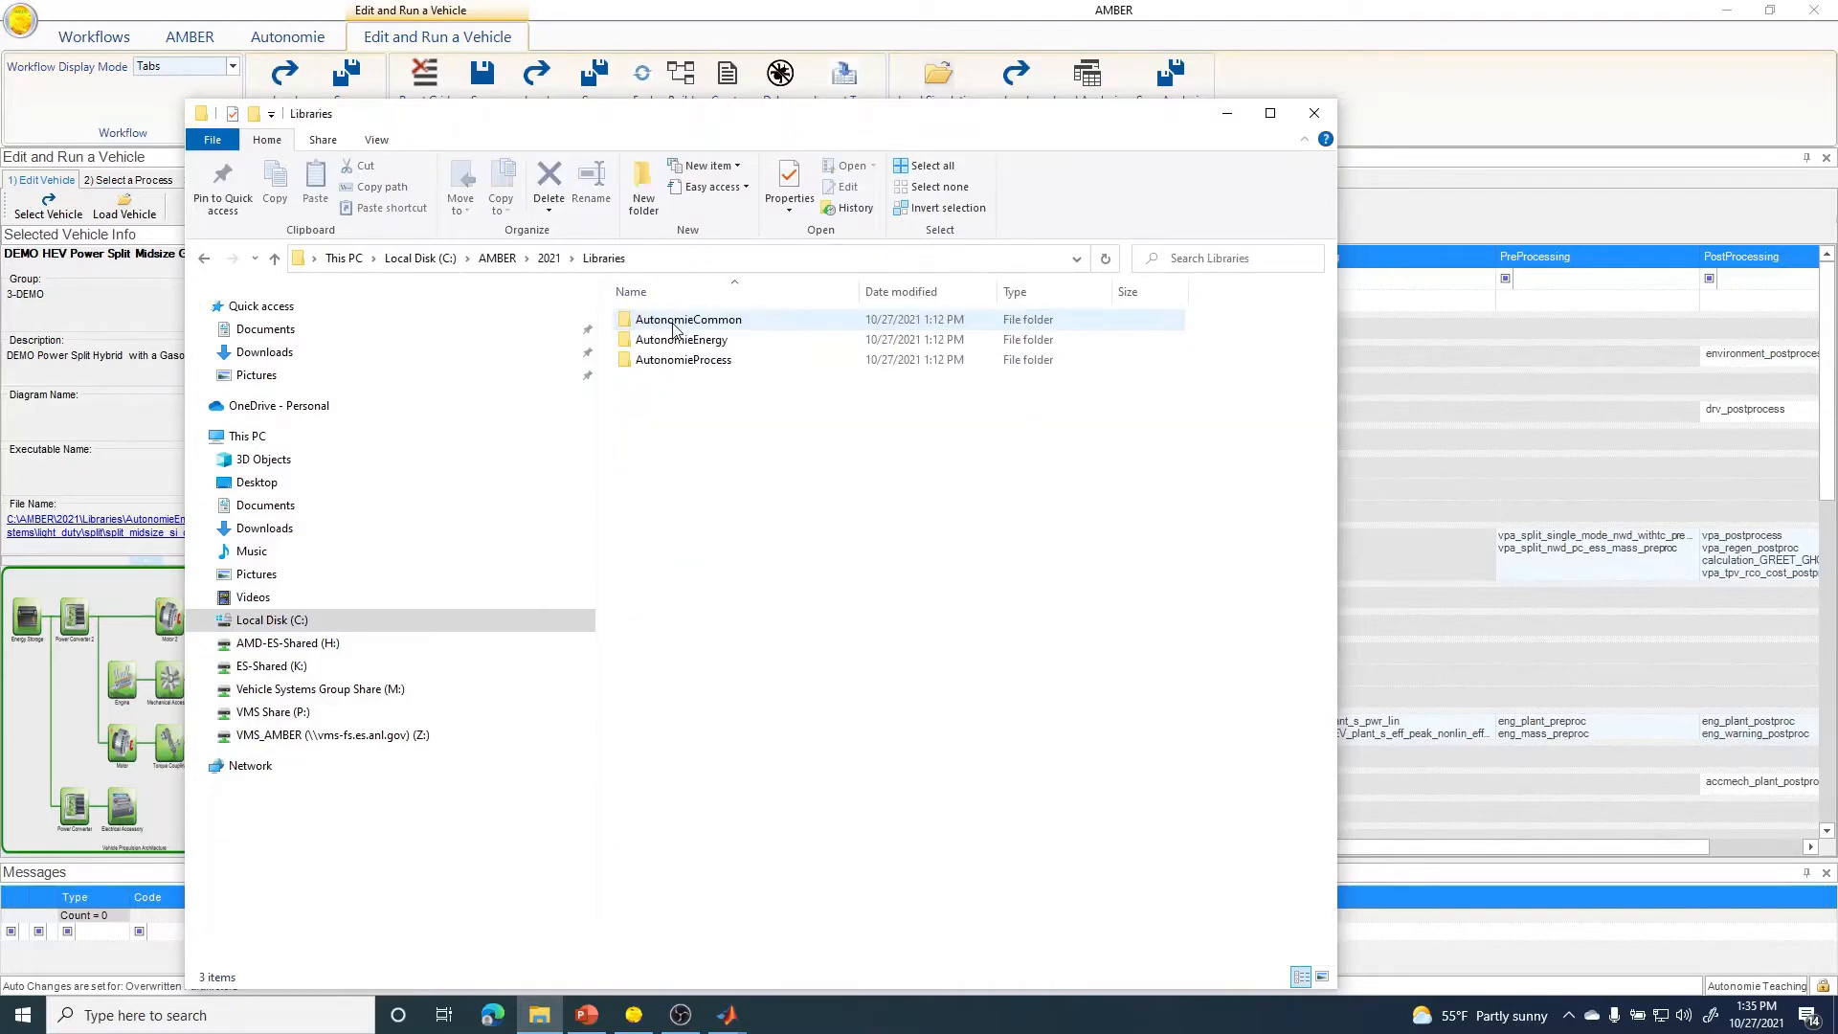
- Create a new folder named AutonomieDEMO in Libraries and return to AMBER
{"action": "right_click", "coordinate": [685, 436]}
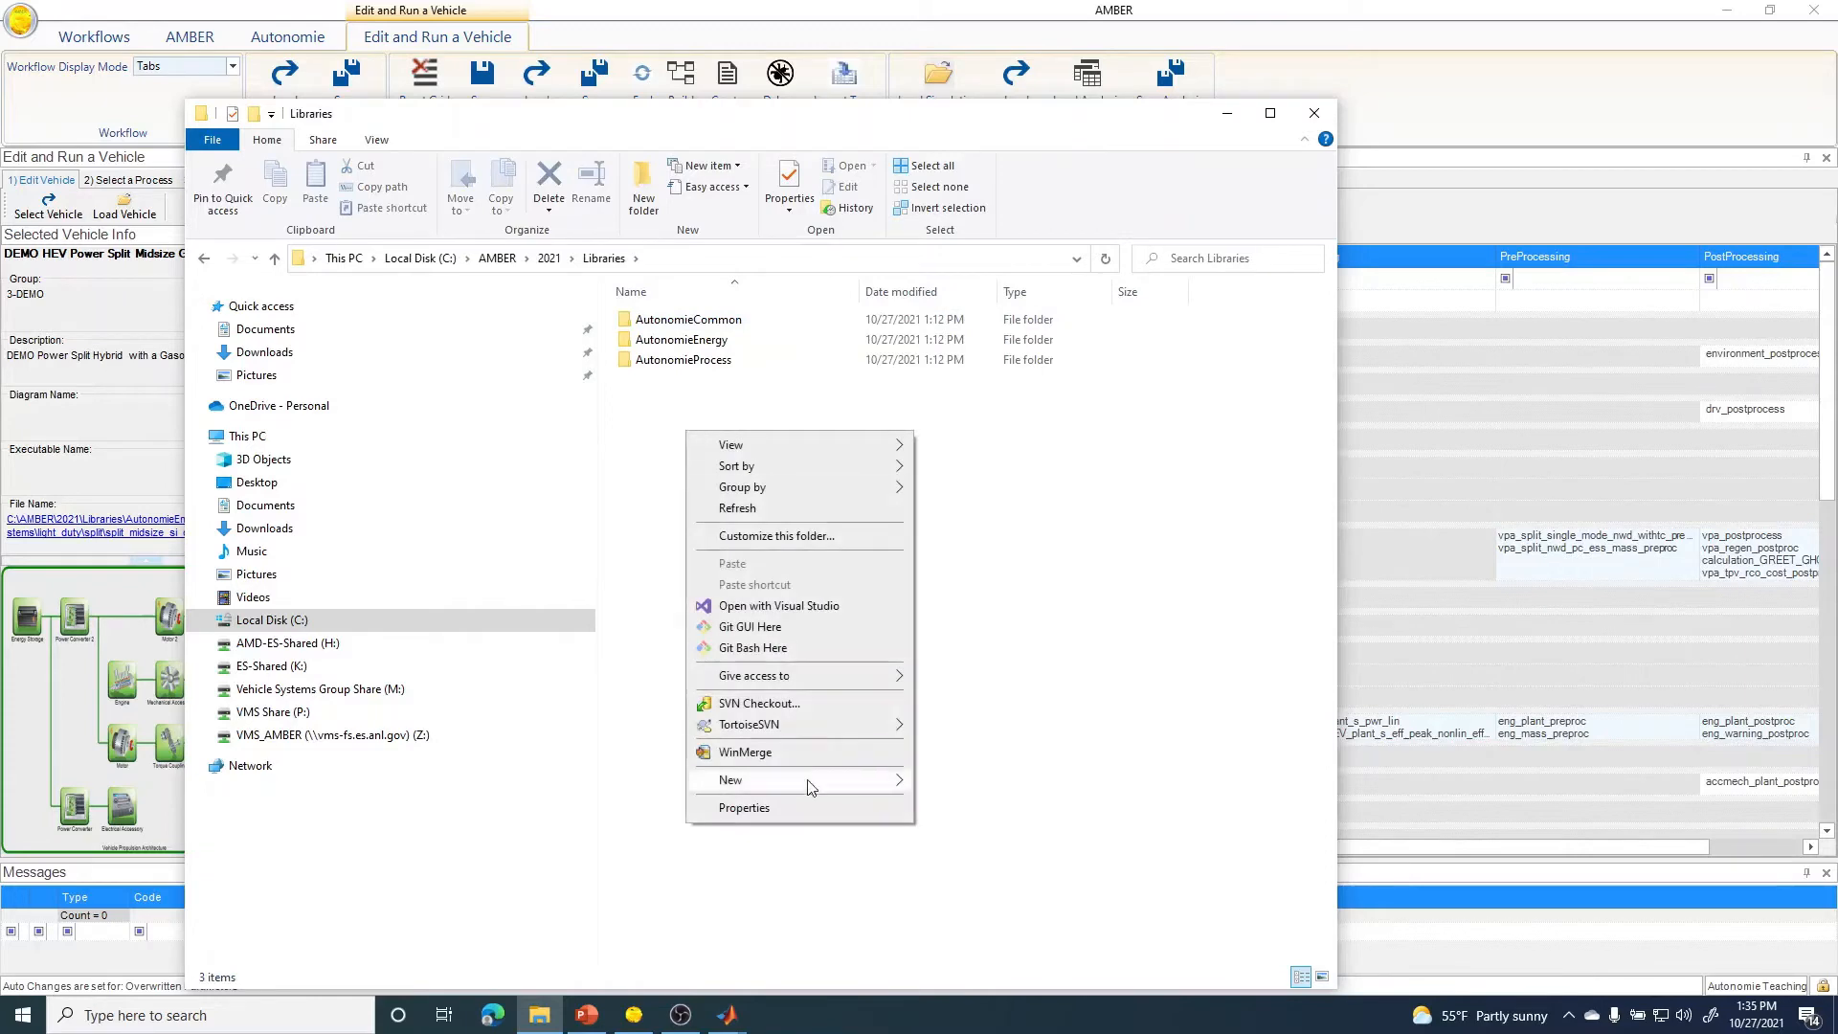
{"action": "mouse_move", "coordinate": [829, 791]}
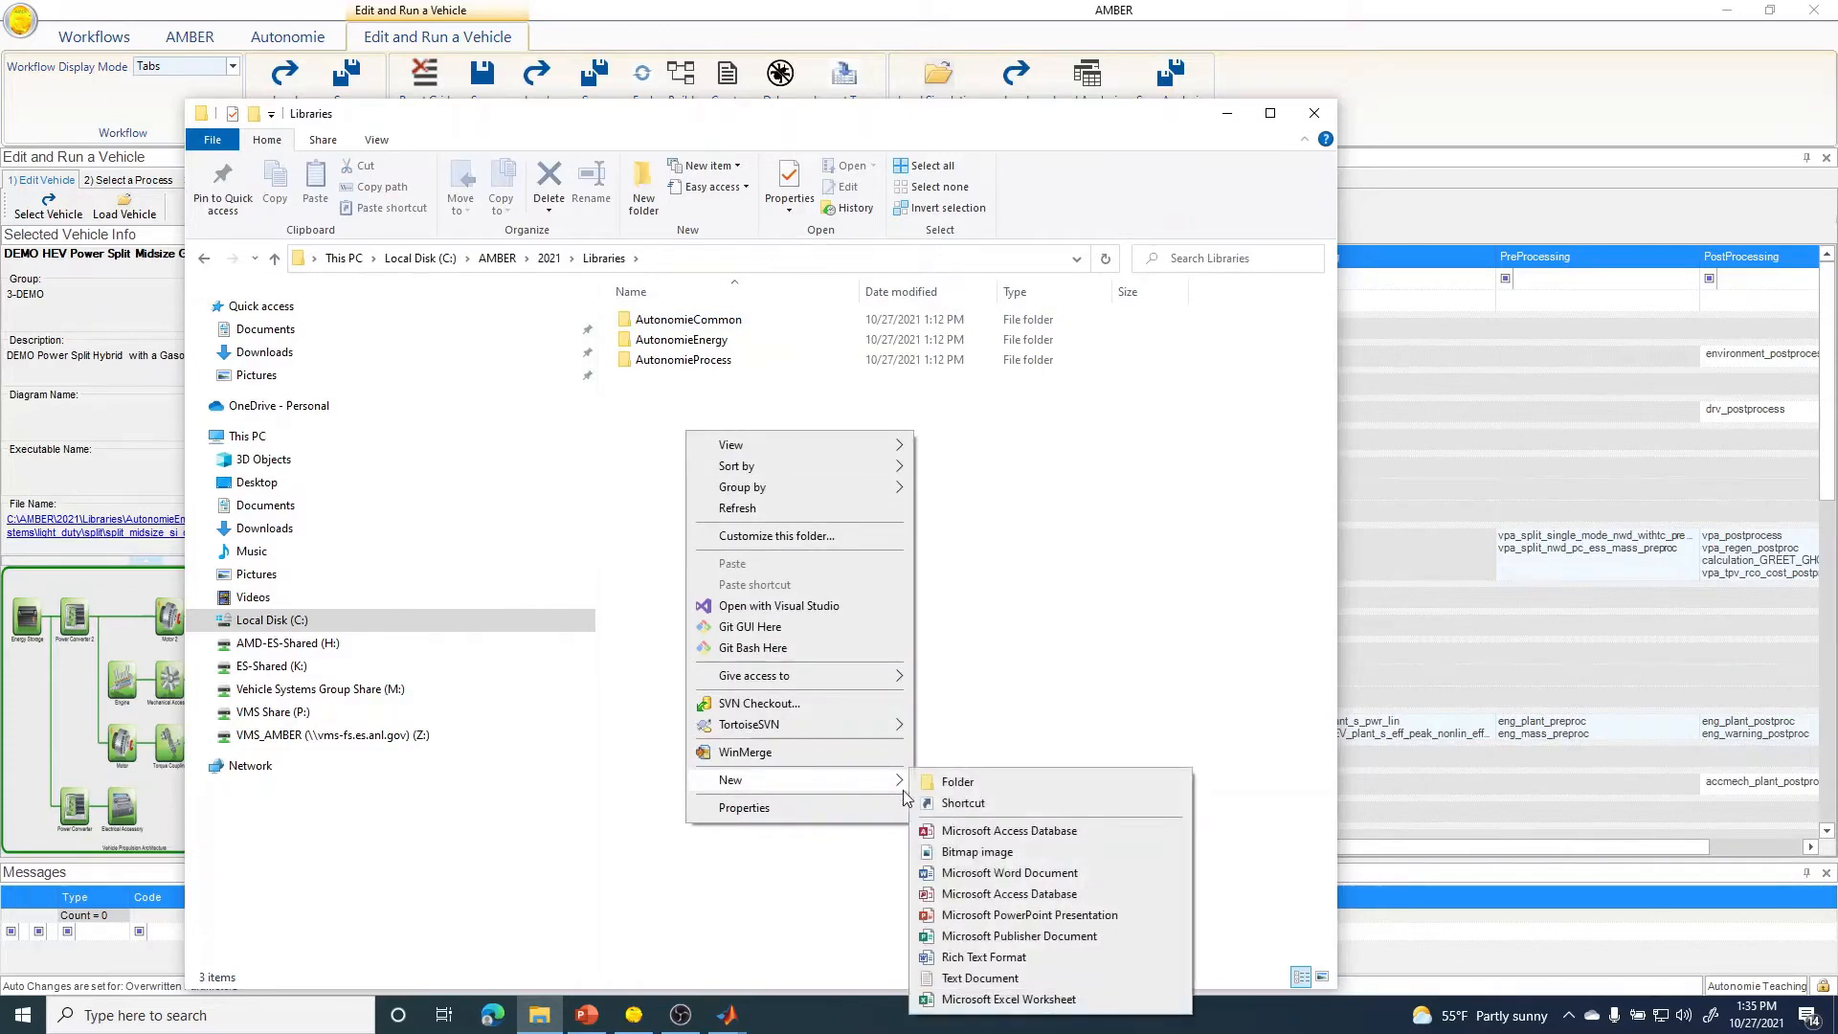
{"action": "left_click", "coordinate": [949, 786]}
{"action": "type", "text": "AutonomieD"}
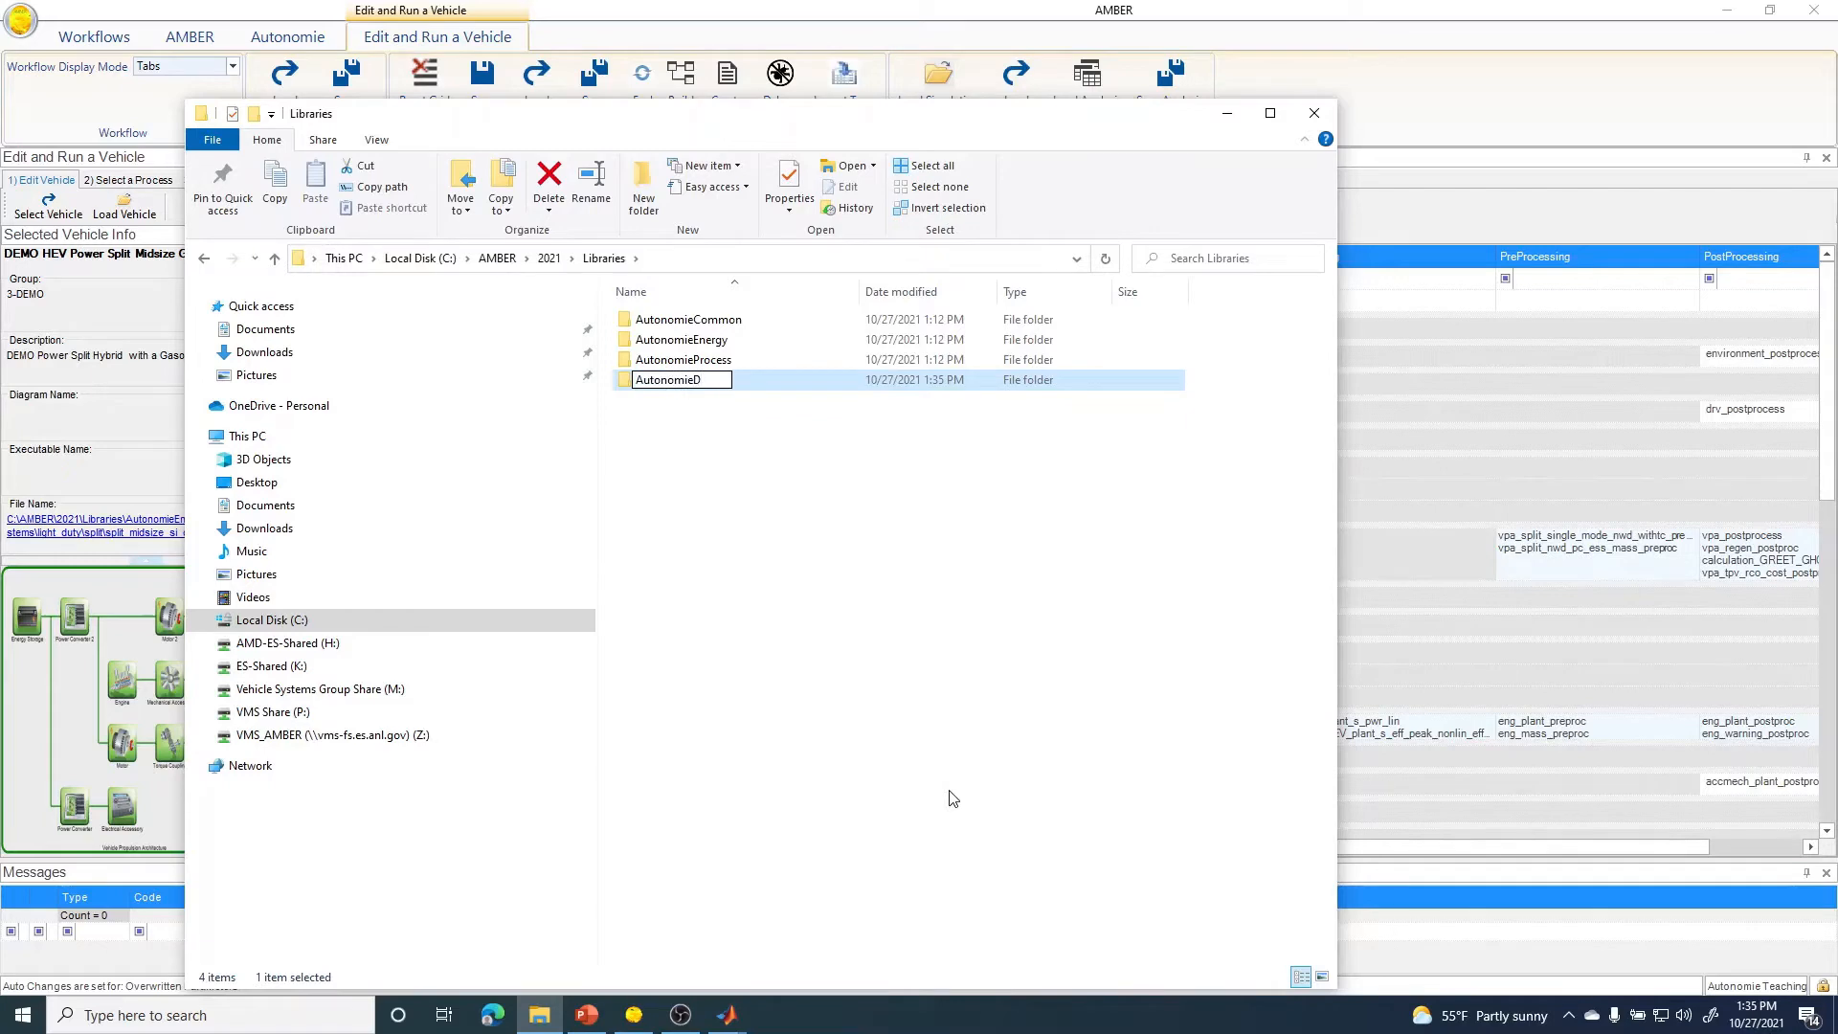
{"action": "type", "text": "EMO"}
{"action": "left_click", "coordinate": [852, 701]}
{"action": "left_click", "coordinate": [694, 345]}
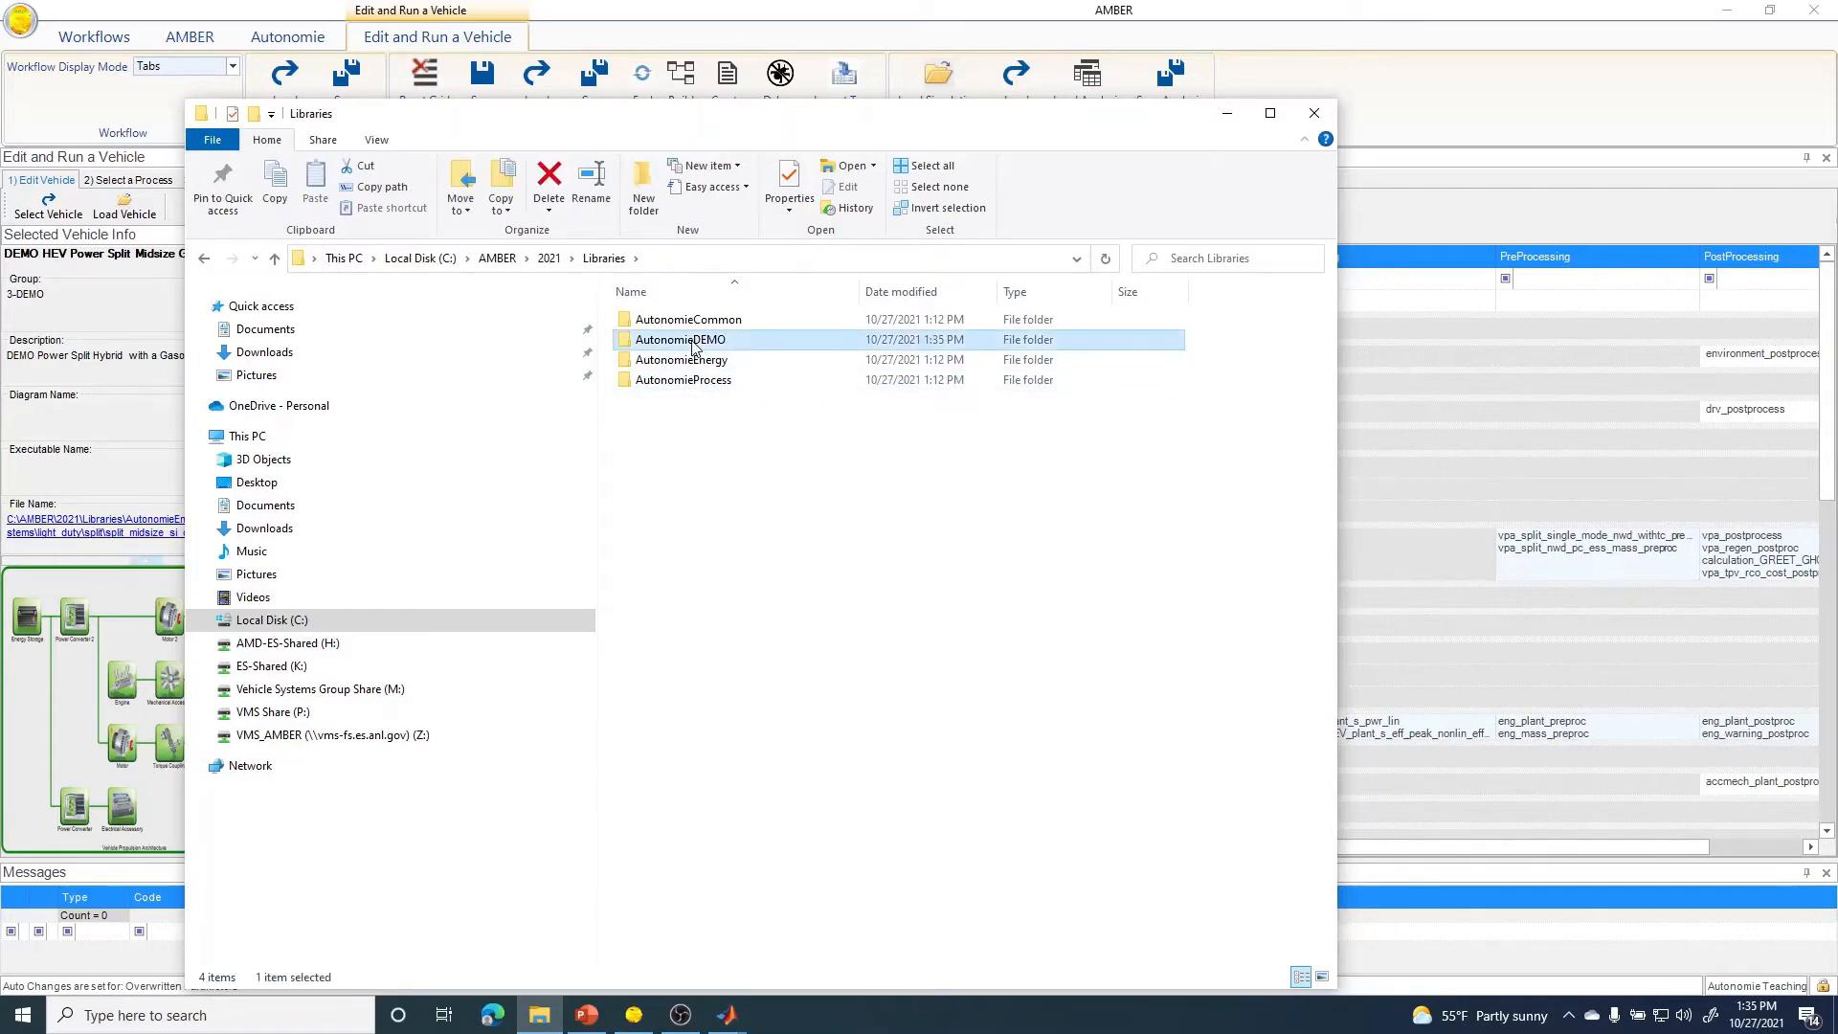
{"action": "left_click", "coordinate": [1229, 116]}
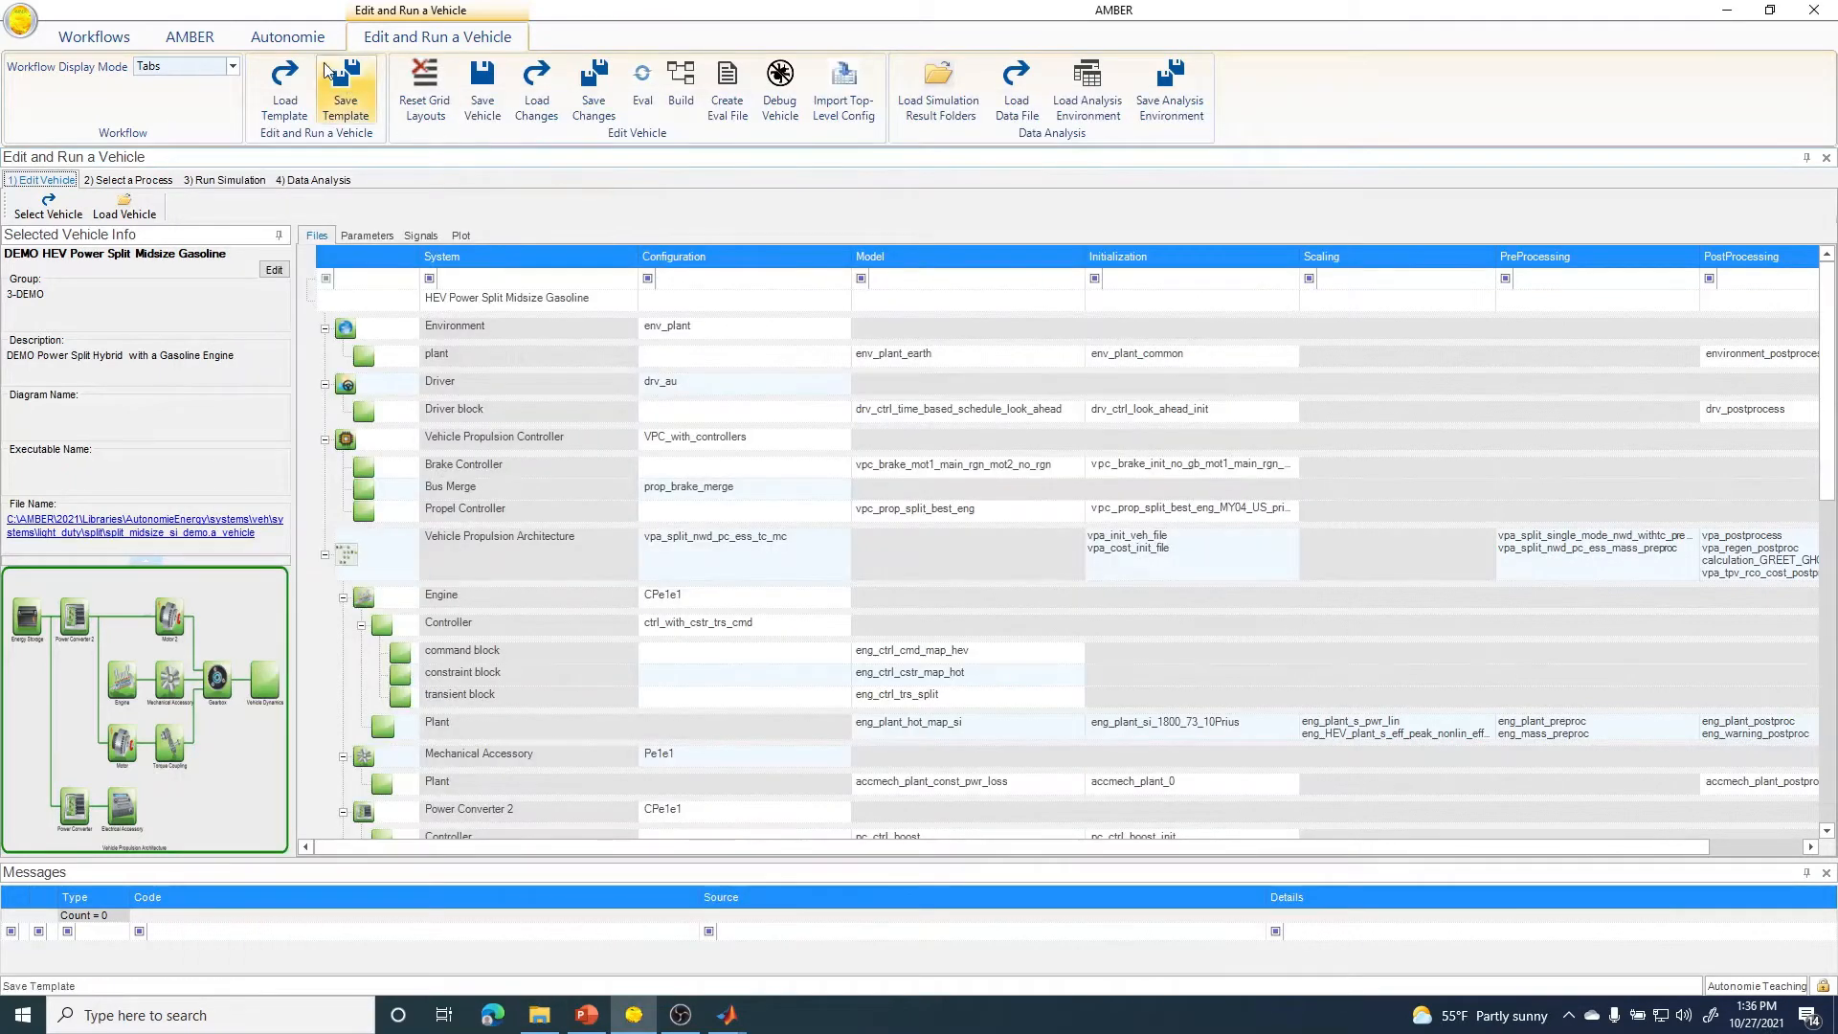
- Edit the Default Autonomie project and add C:\AMBER\2021\Libraries\AutonomieDEMO as a library
{"action": "left_click", "coordinate": [300, 40]}
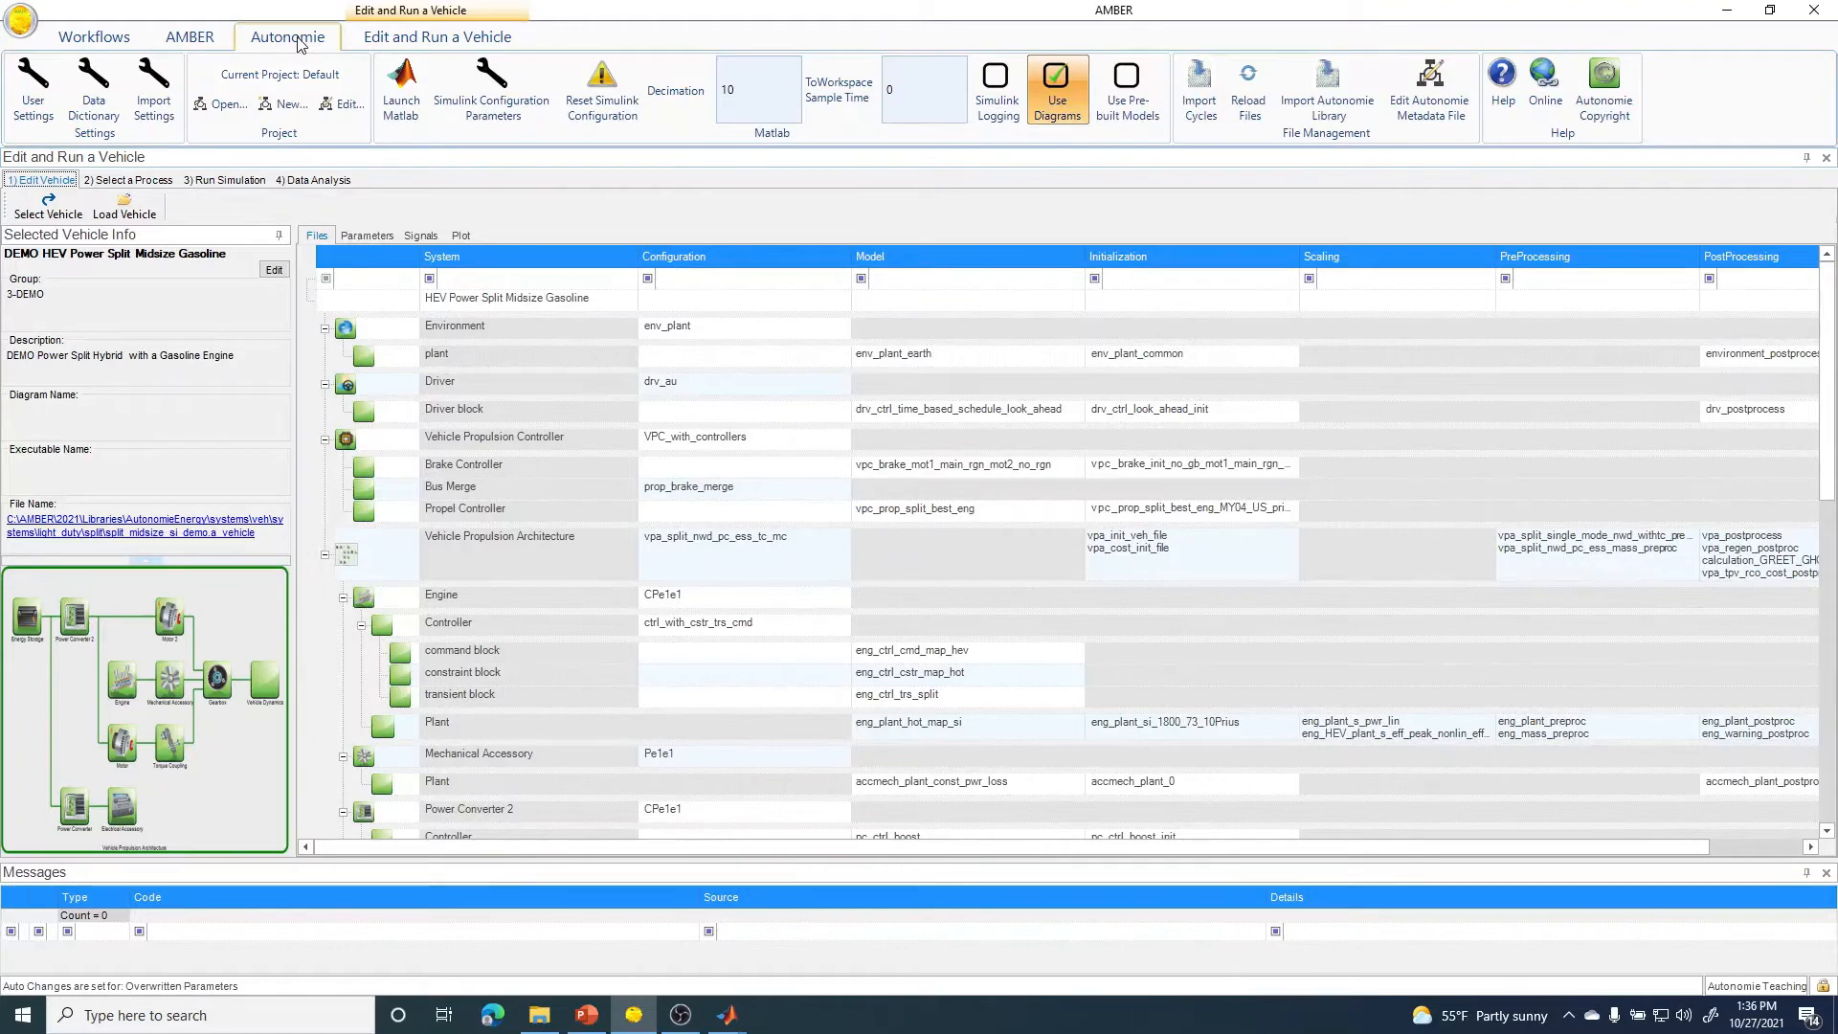
{"action": "left_click", "coordinate": [341, 101]}
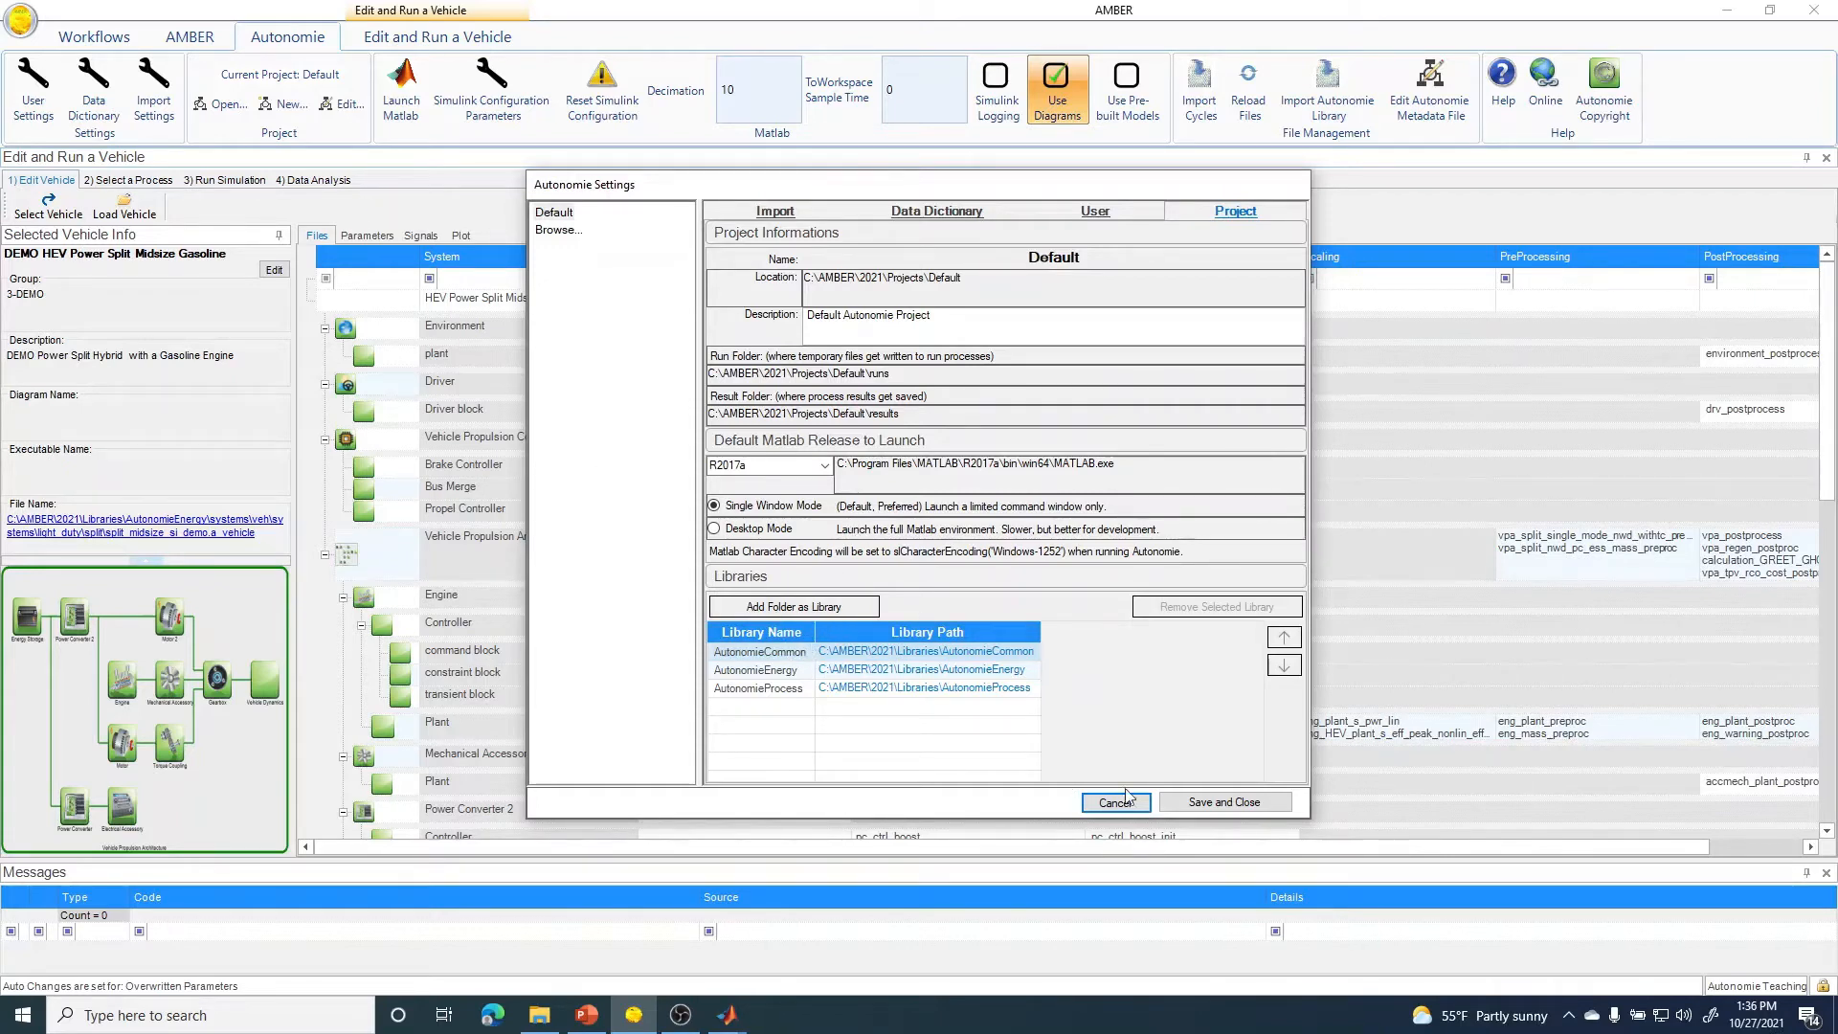
{"action": "left_click", "coordinate": [854, 611]}
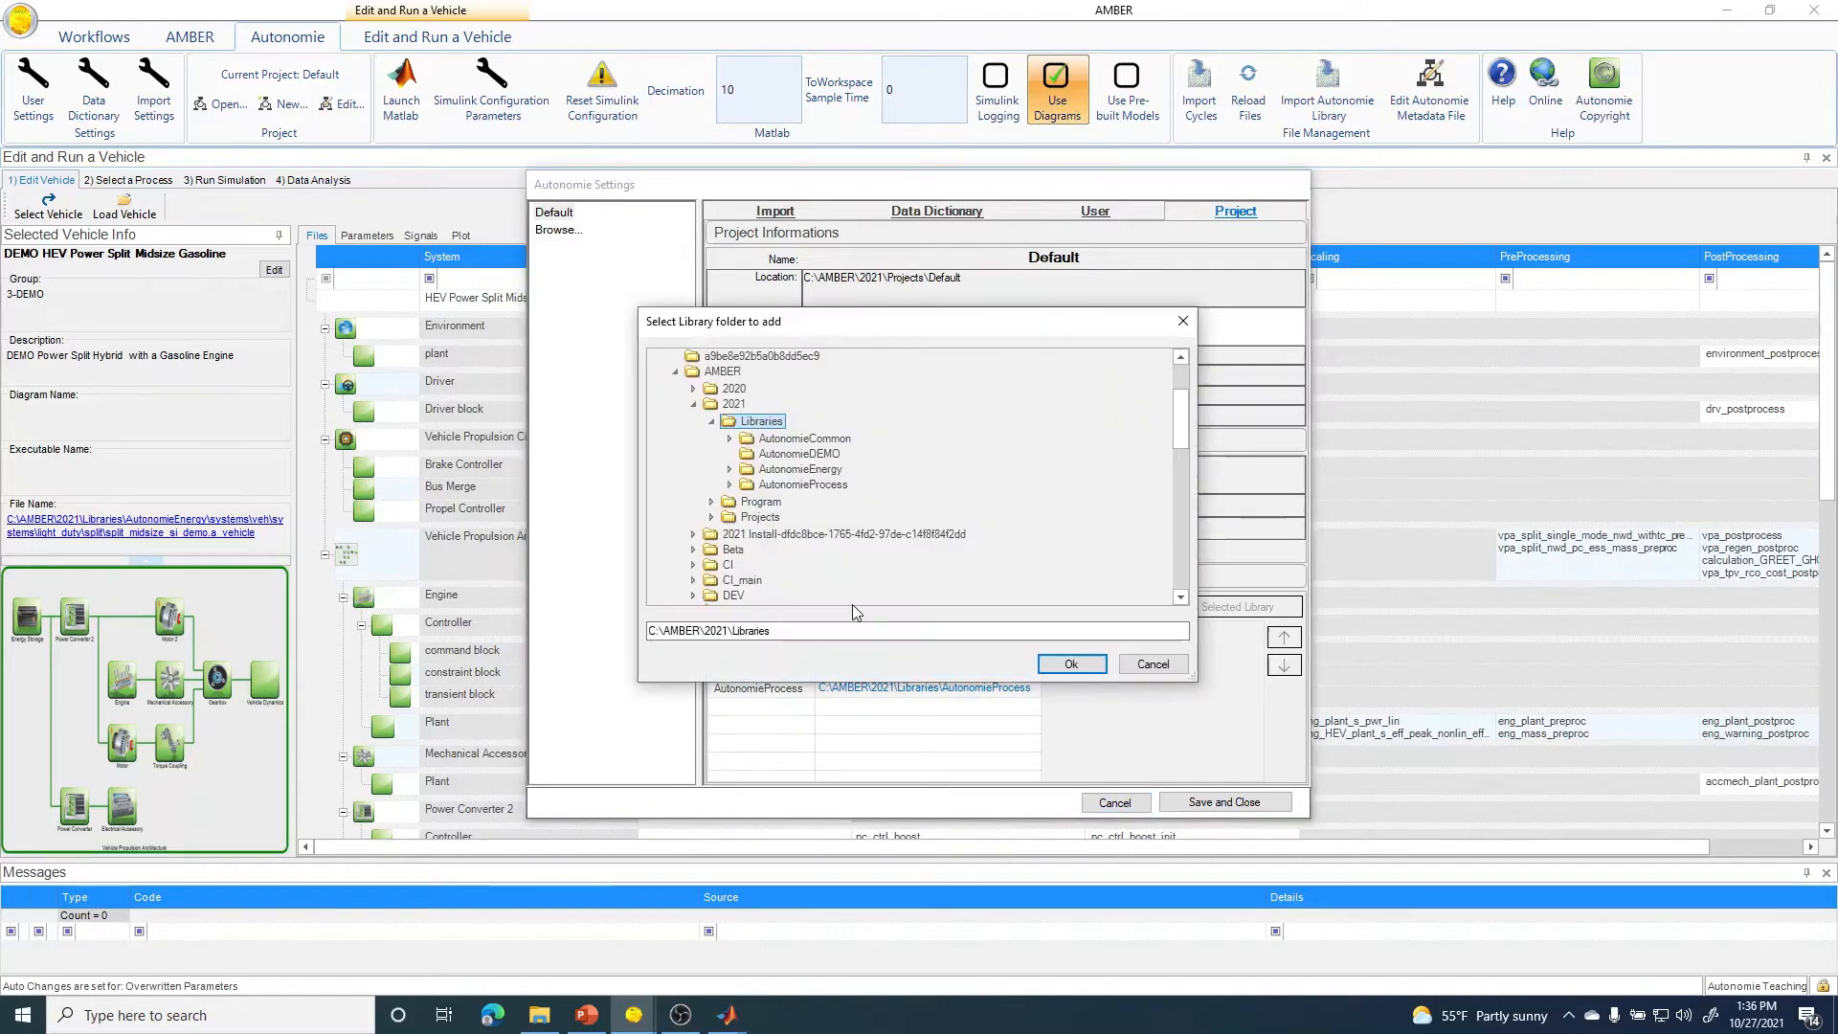
{"action": "left_click", "coordinate": [804, 456]}
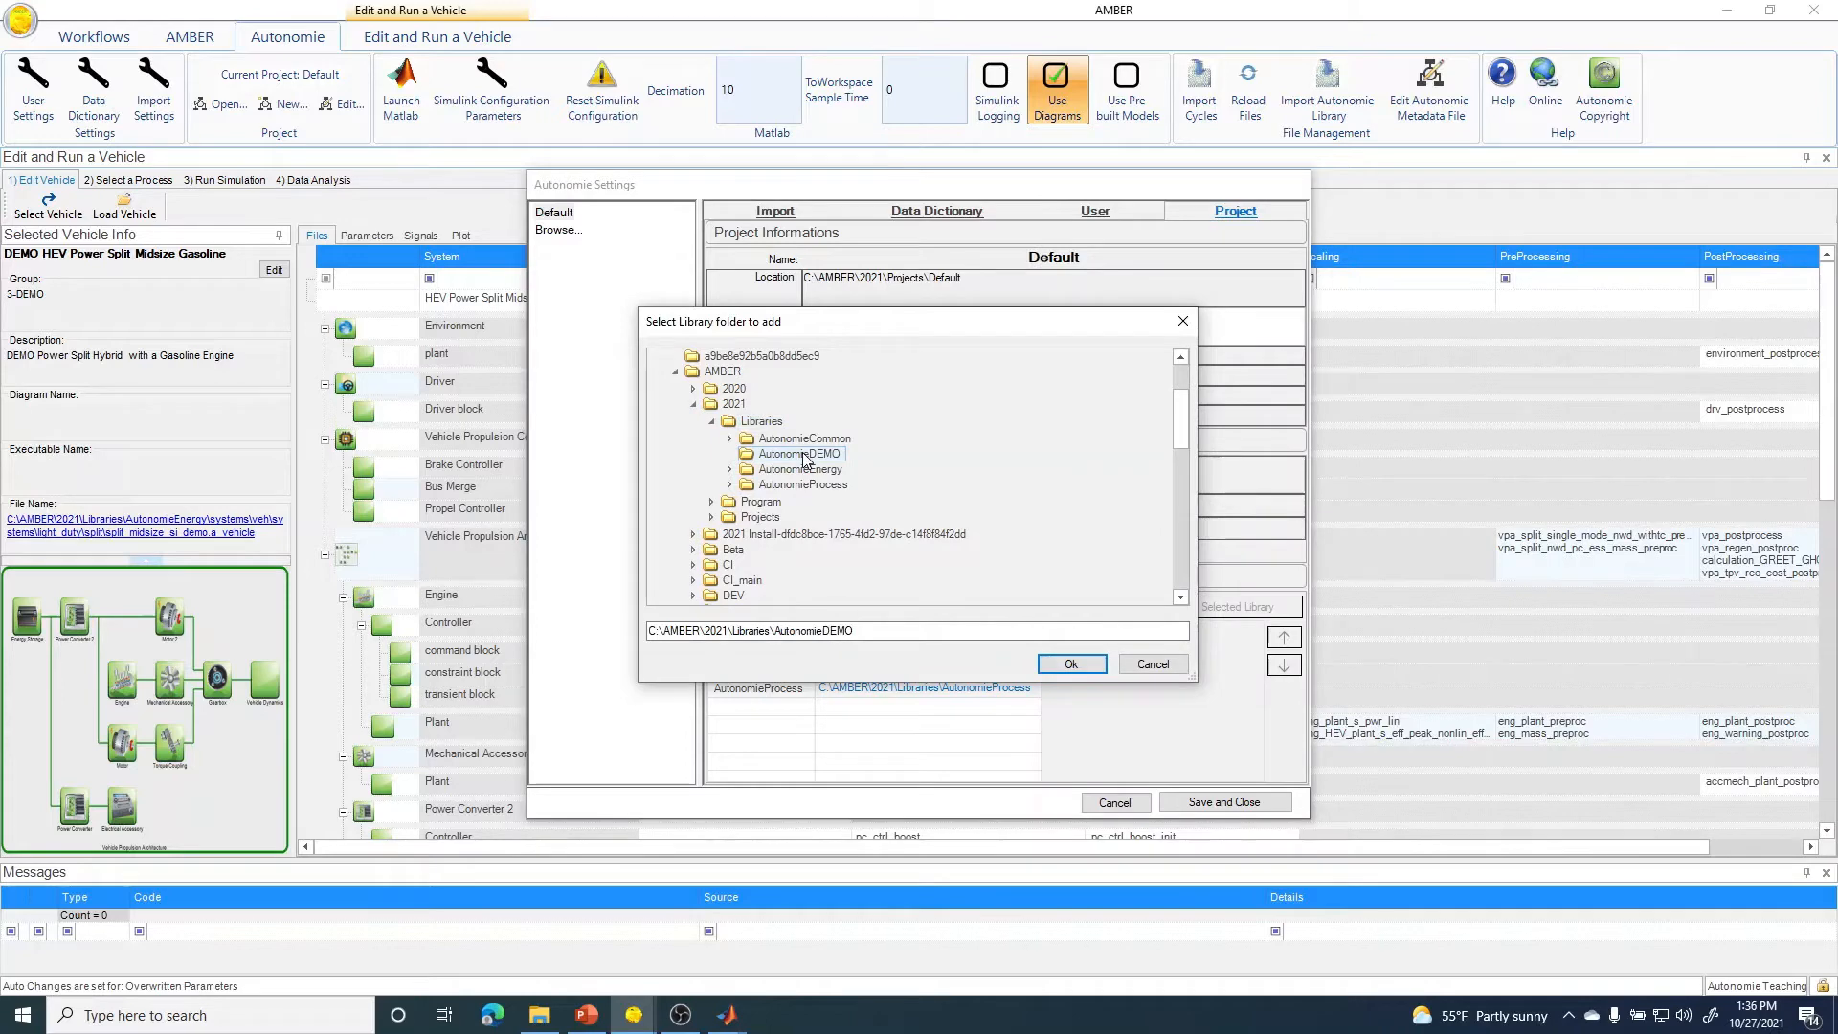
{"action": "left_click", "coordinate": [1067, 663]}
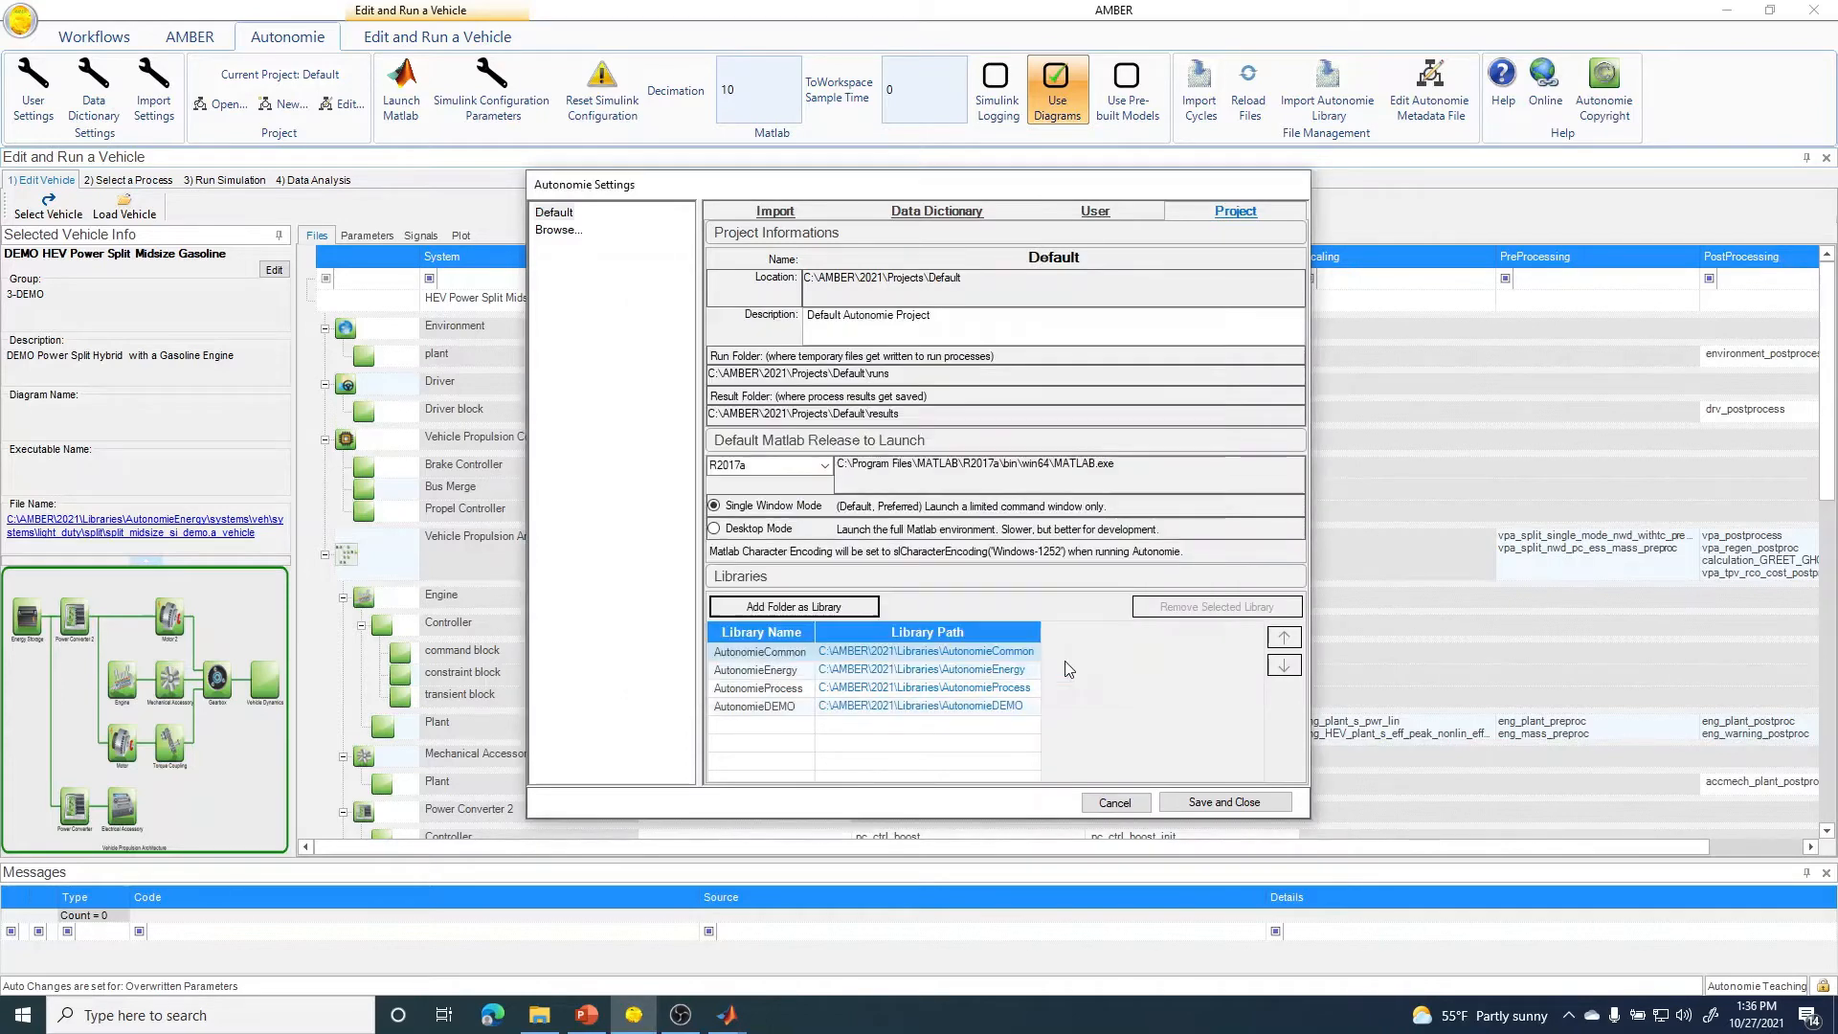
- Move the AutonomieDEMO library to the first place in the project's library order
{"action": "left_click", "coordinate": [786, 707]}
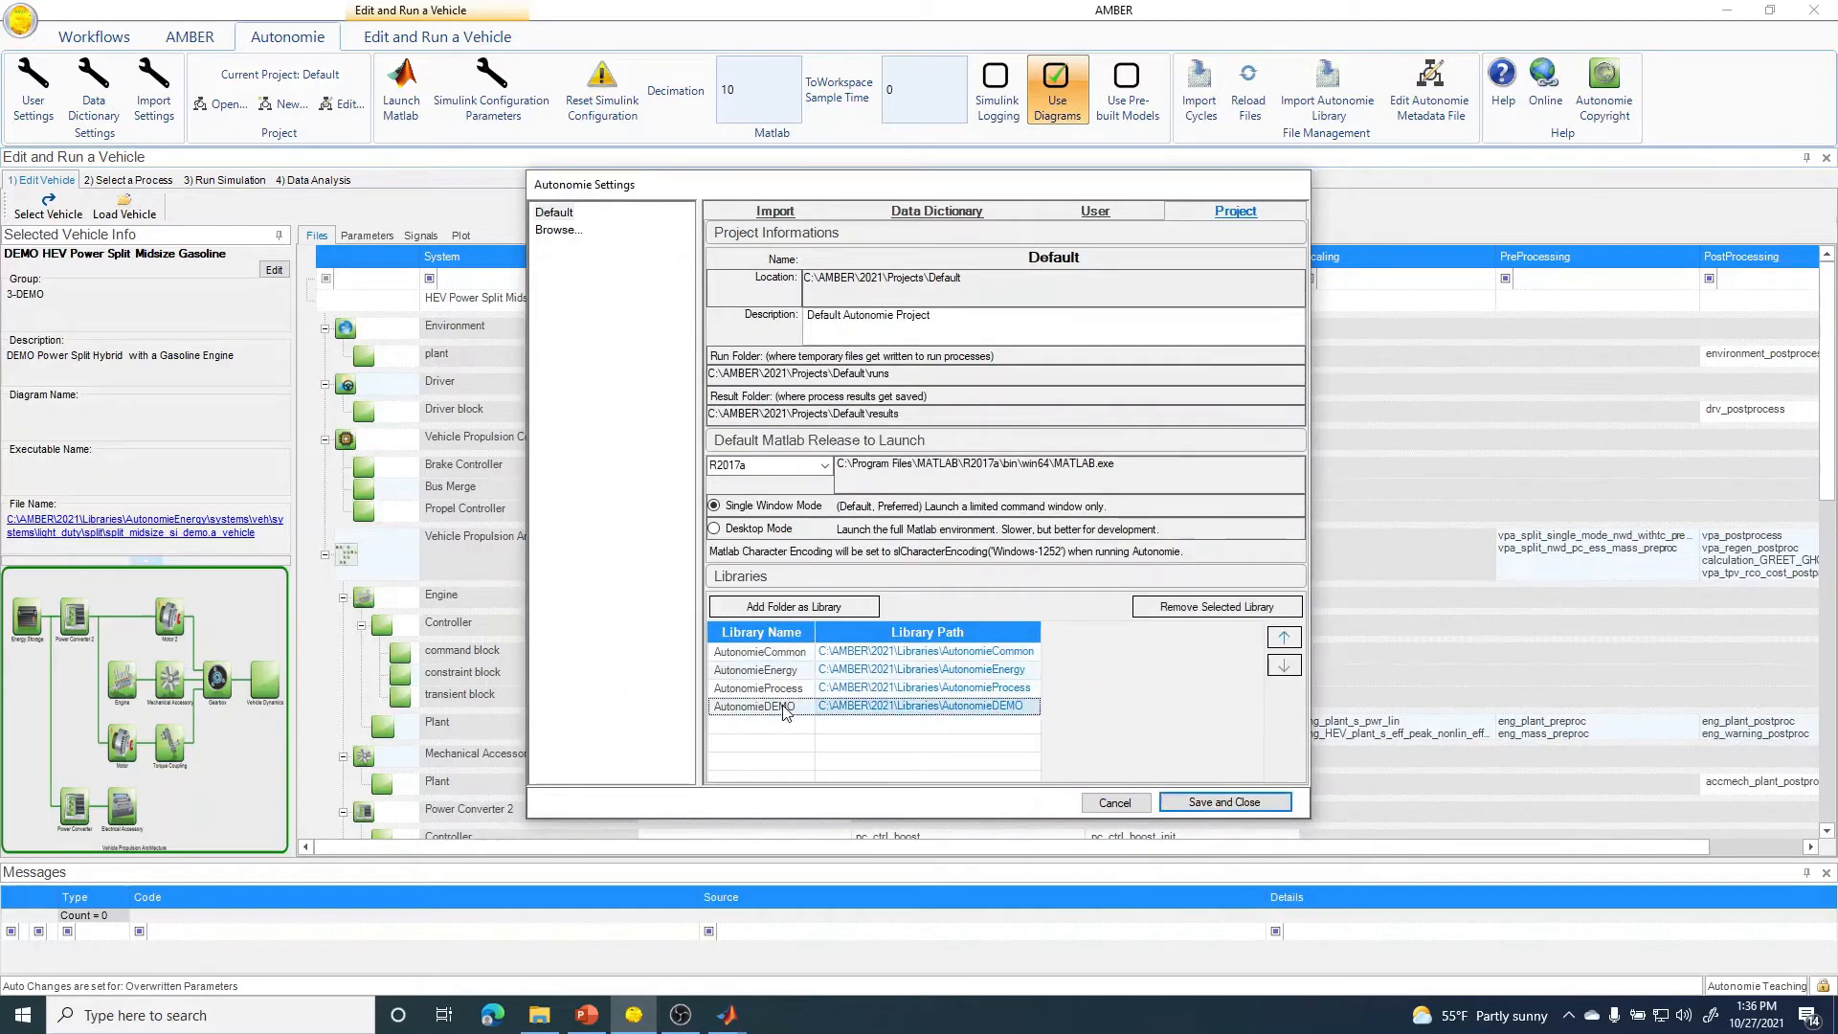
{"action": "left_click", "coordinate": [1283, 638]}
{"action": "left_click", "coordinate": [1283, 637]}
{"action": "left_click", "coordinate": [1283, 638]}
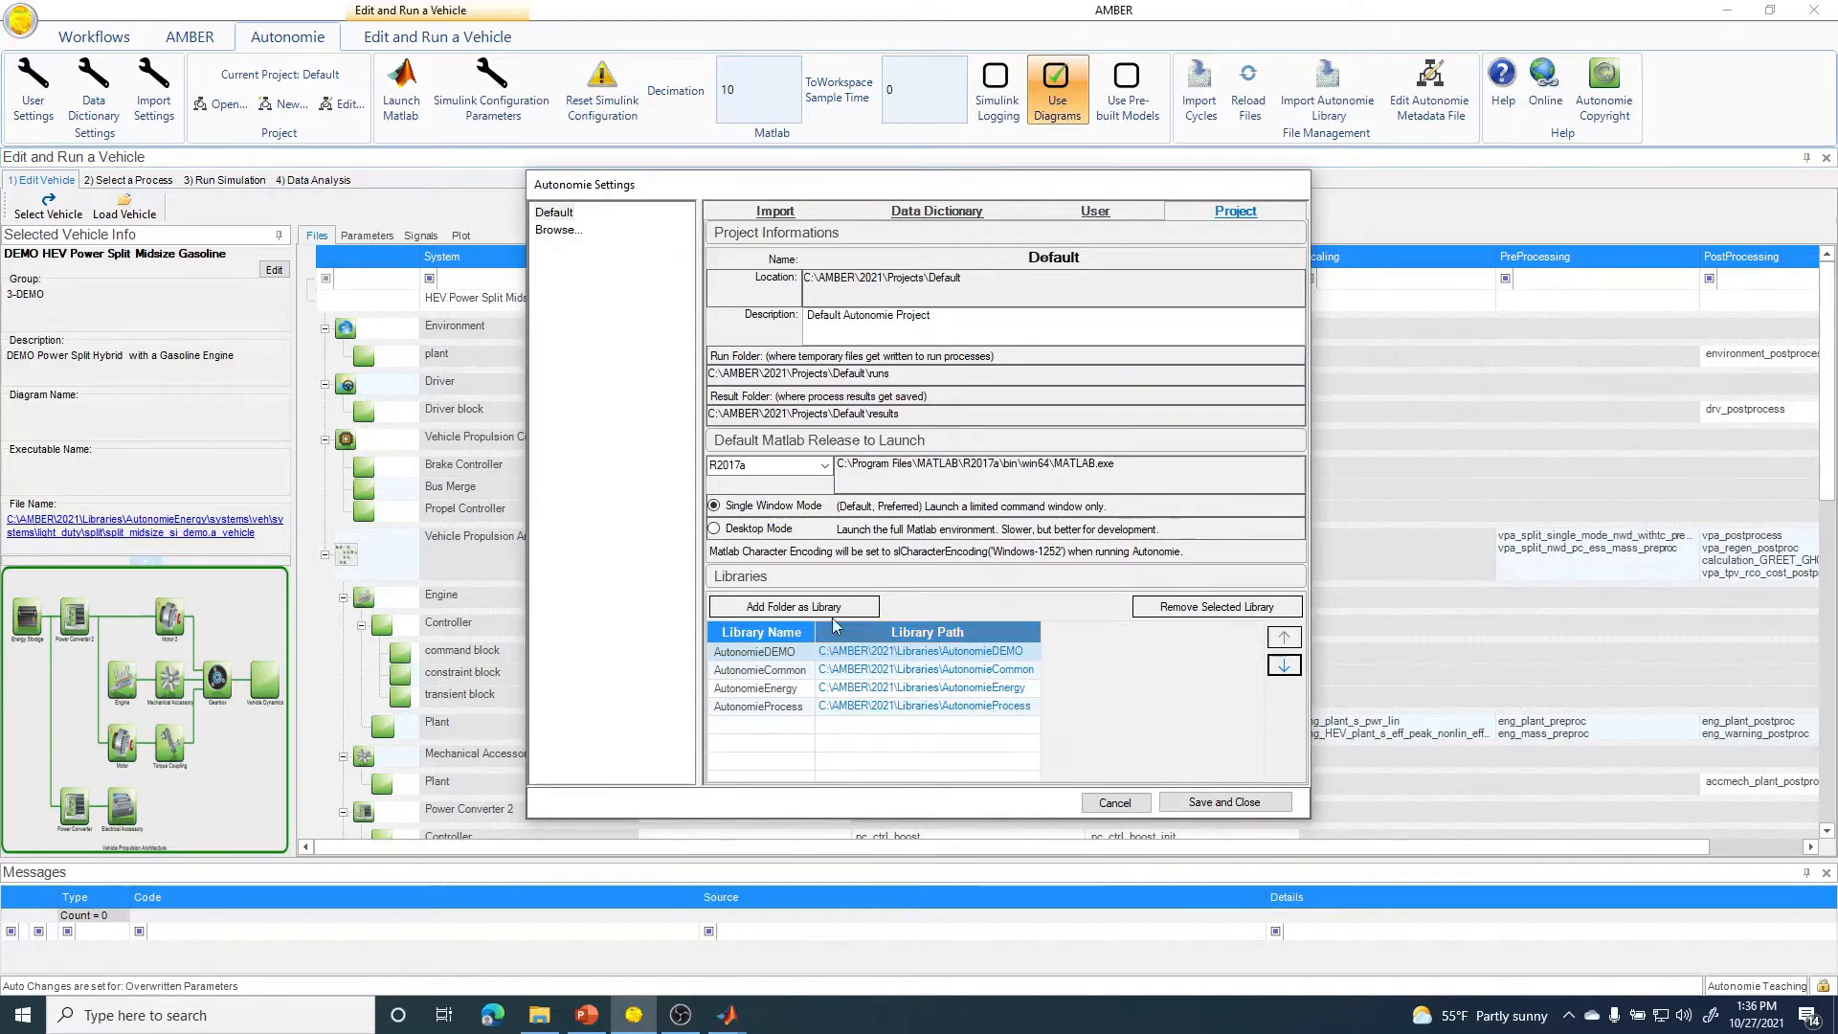
- Set Matlab to launch in Desktop Mode and save the project settings, discarding the unsaved hev_power_split_midsize_gasoline model
{"action": "left_click", "coordinate": [714, 529]}
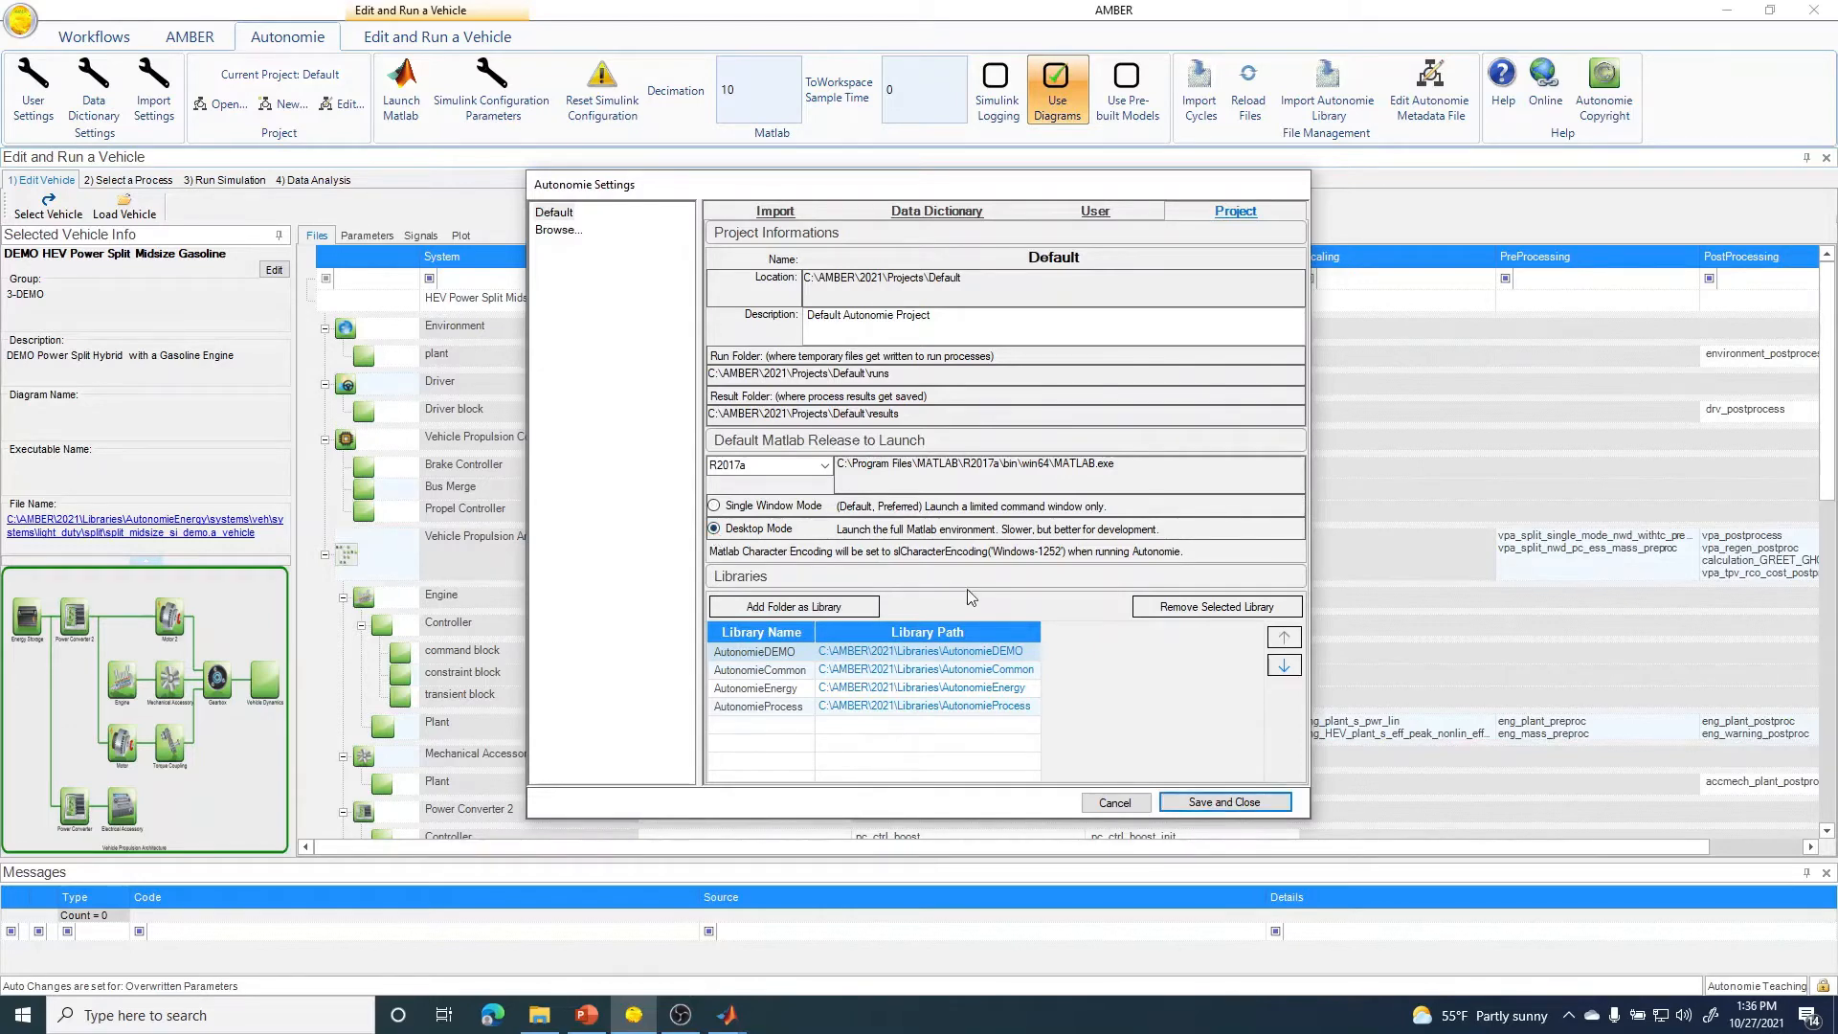
{"action": "left_click", "coordinate": [1225, 809]}
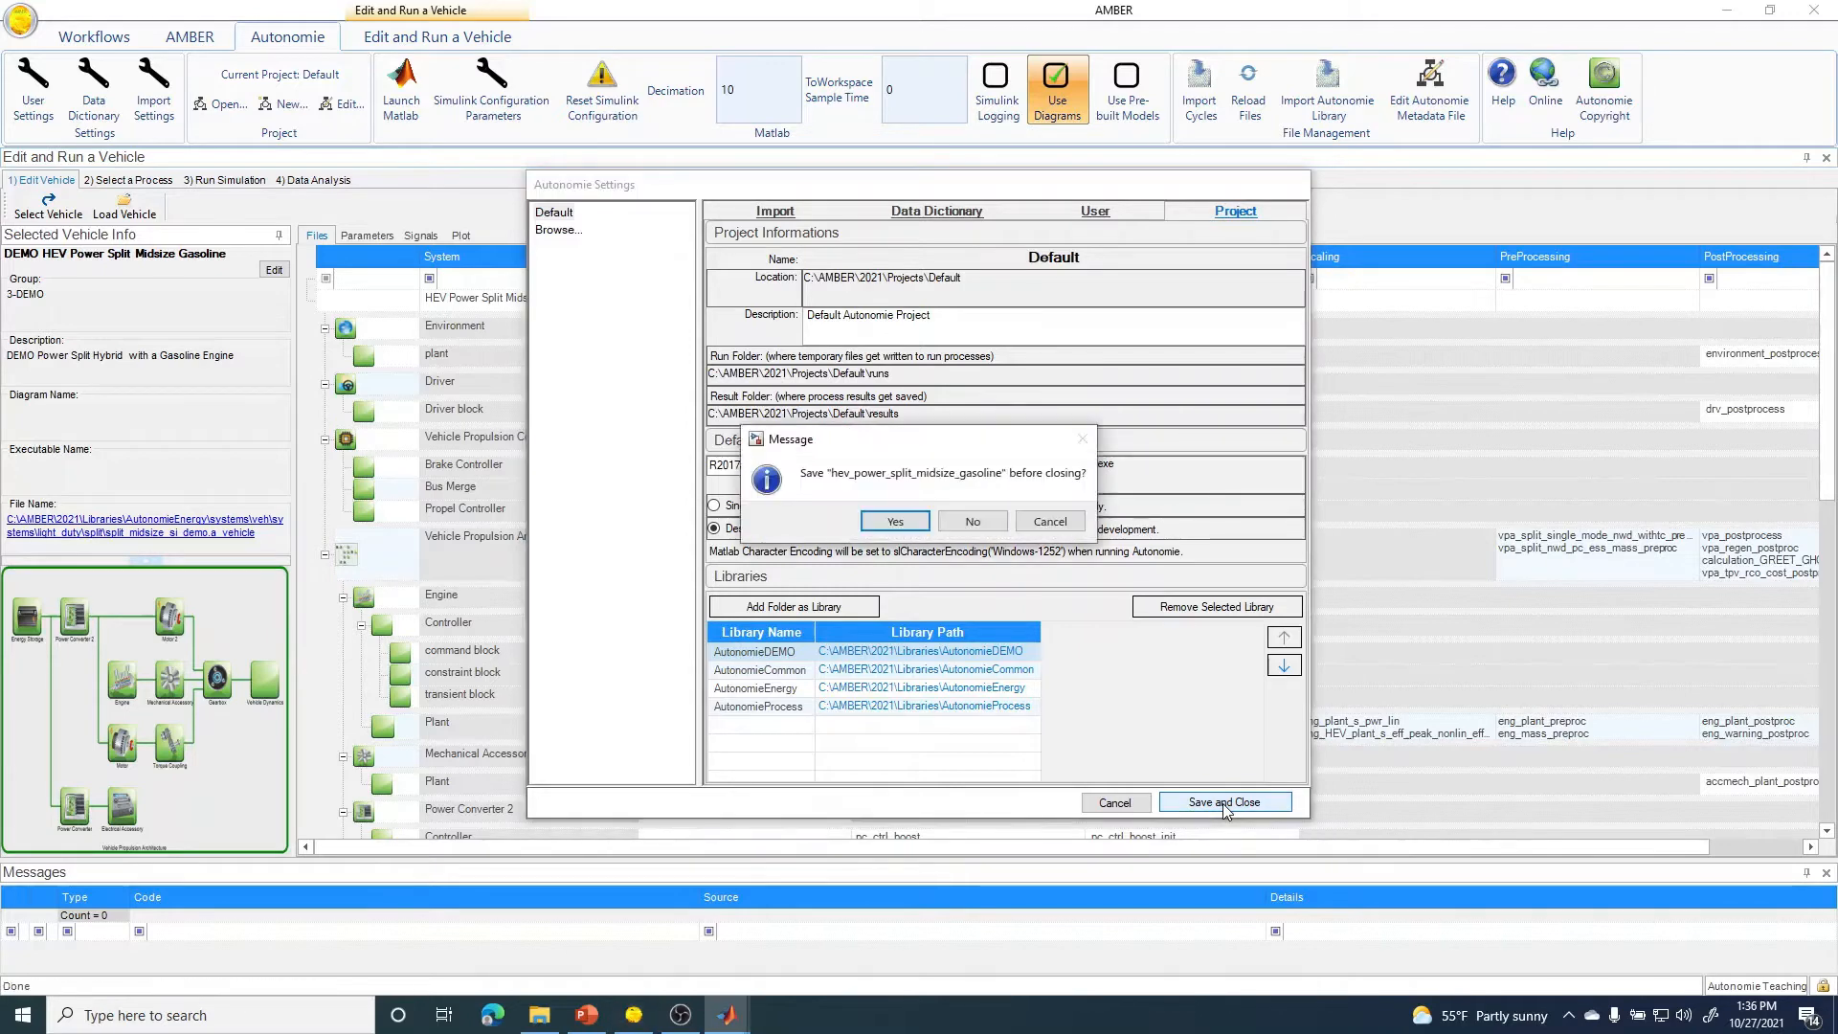
{"action": "left_click", "coordinate": [974, 521]}
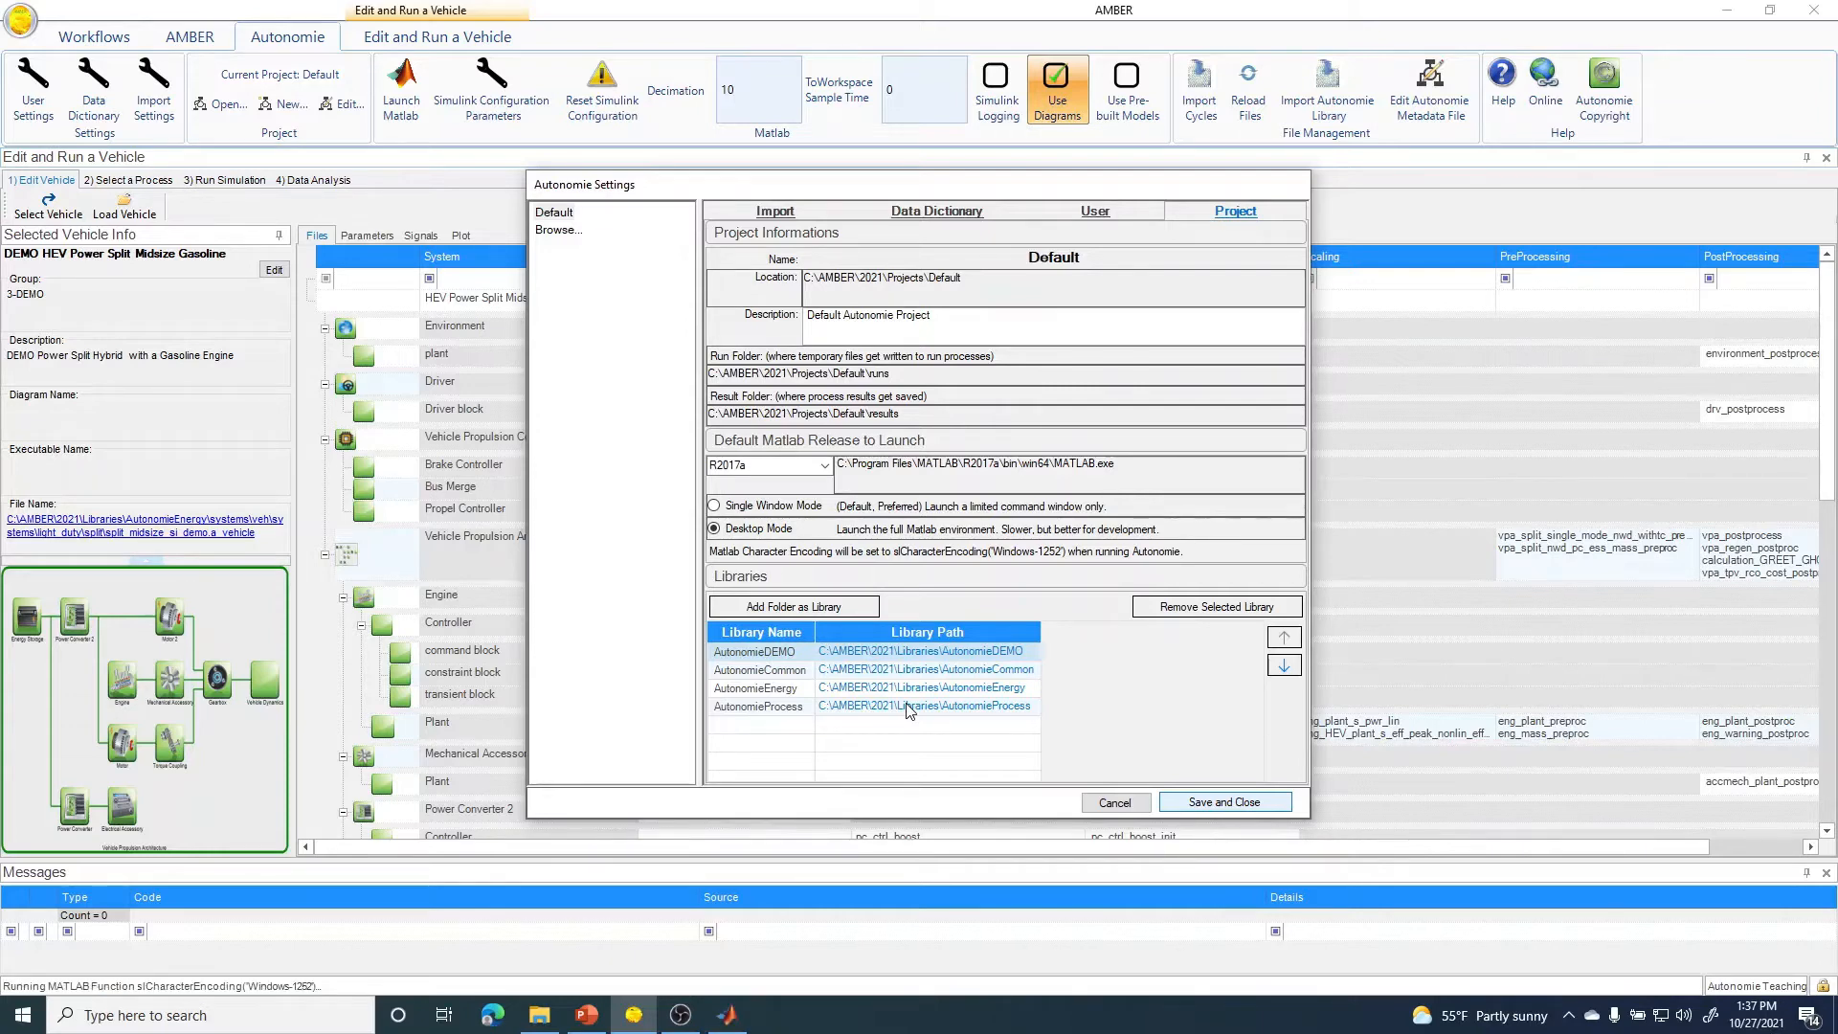
{"action": "left_click", "coordinate": [1220, 802]}
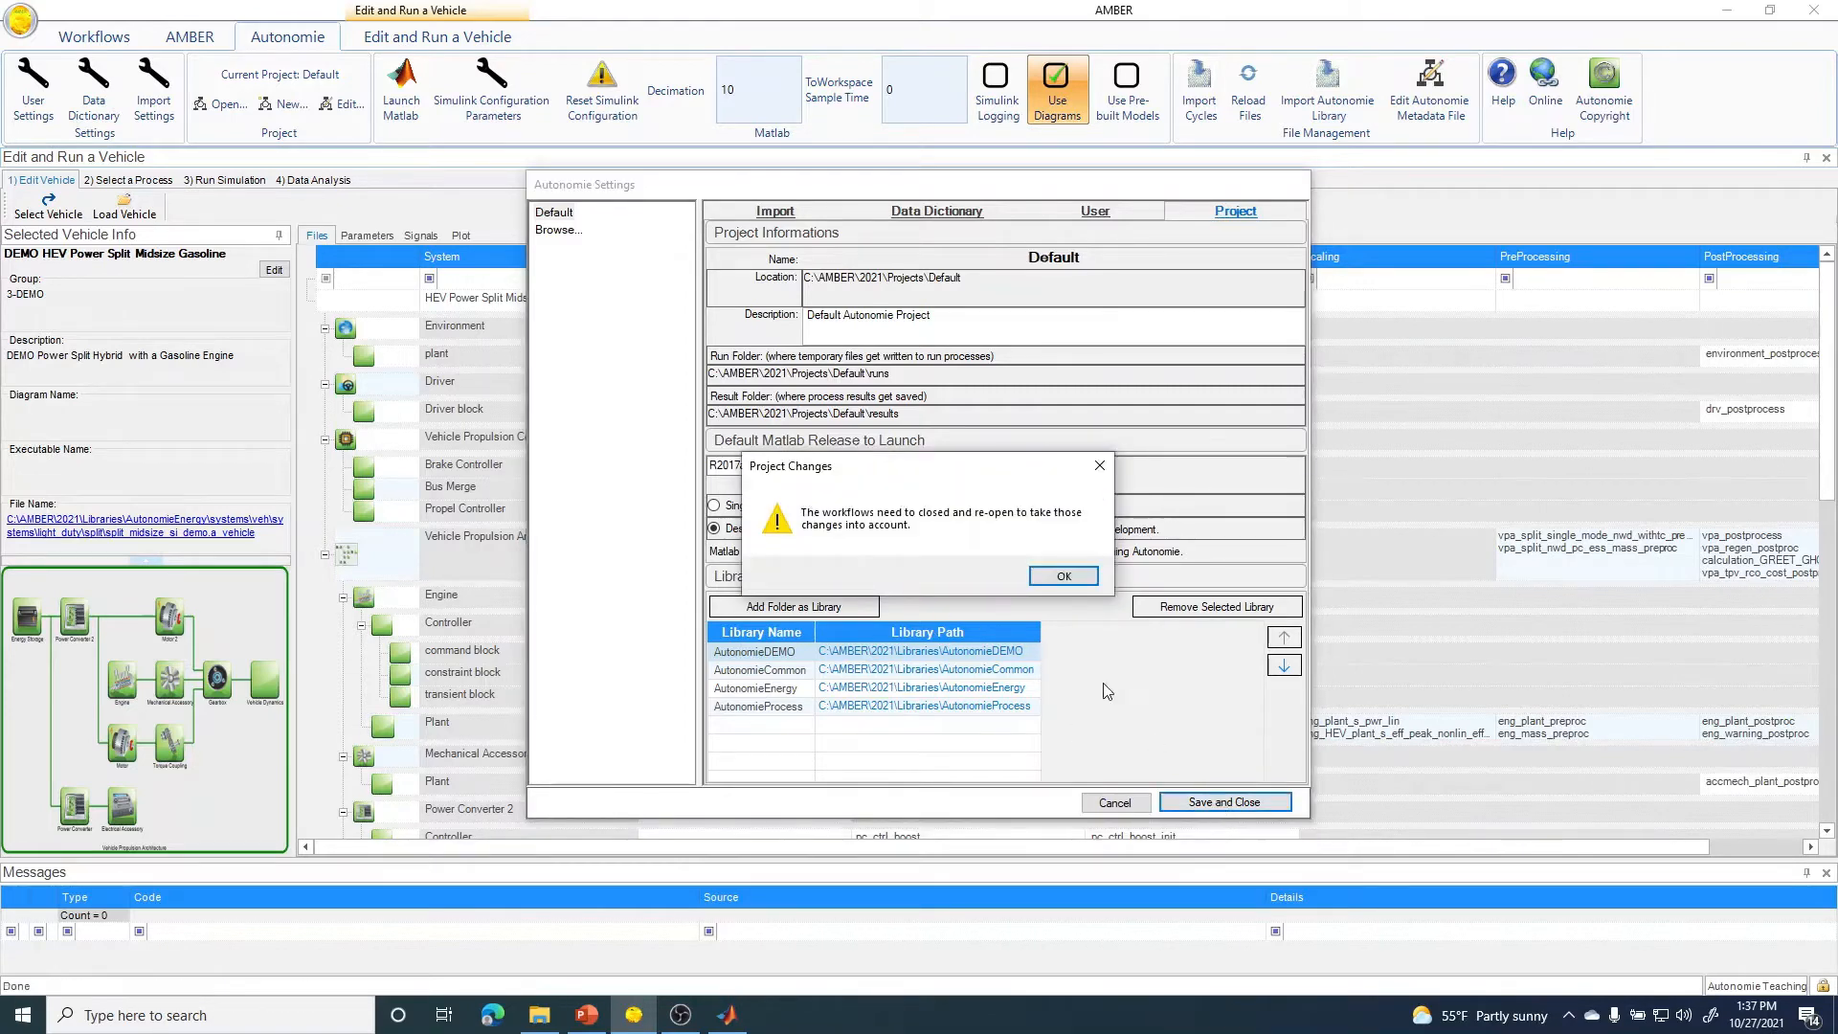
- Acknowledge the project changes, close the open vehicle workflow, and reopen the Edit and Run a Vehicle workflow
{"action": "left_click", "coordinate": [1052, 575]}
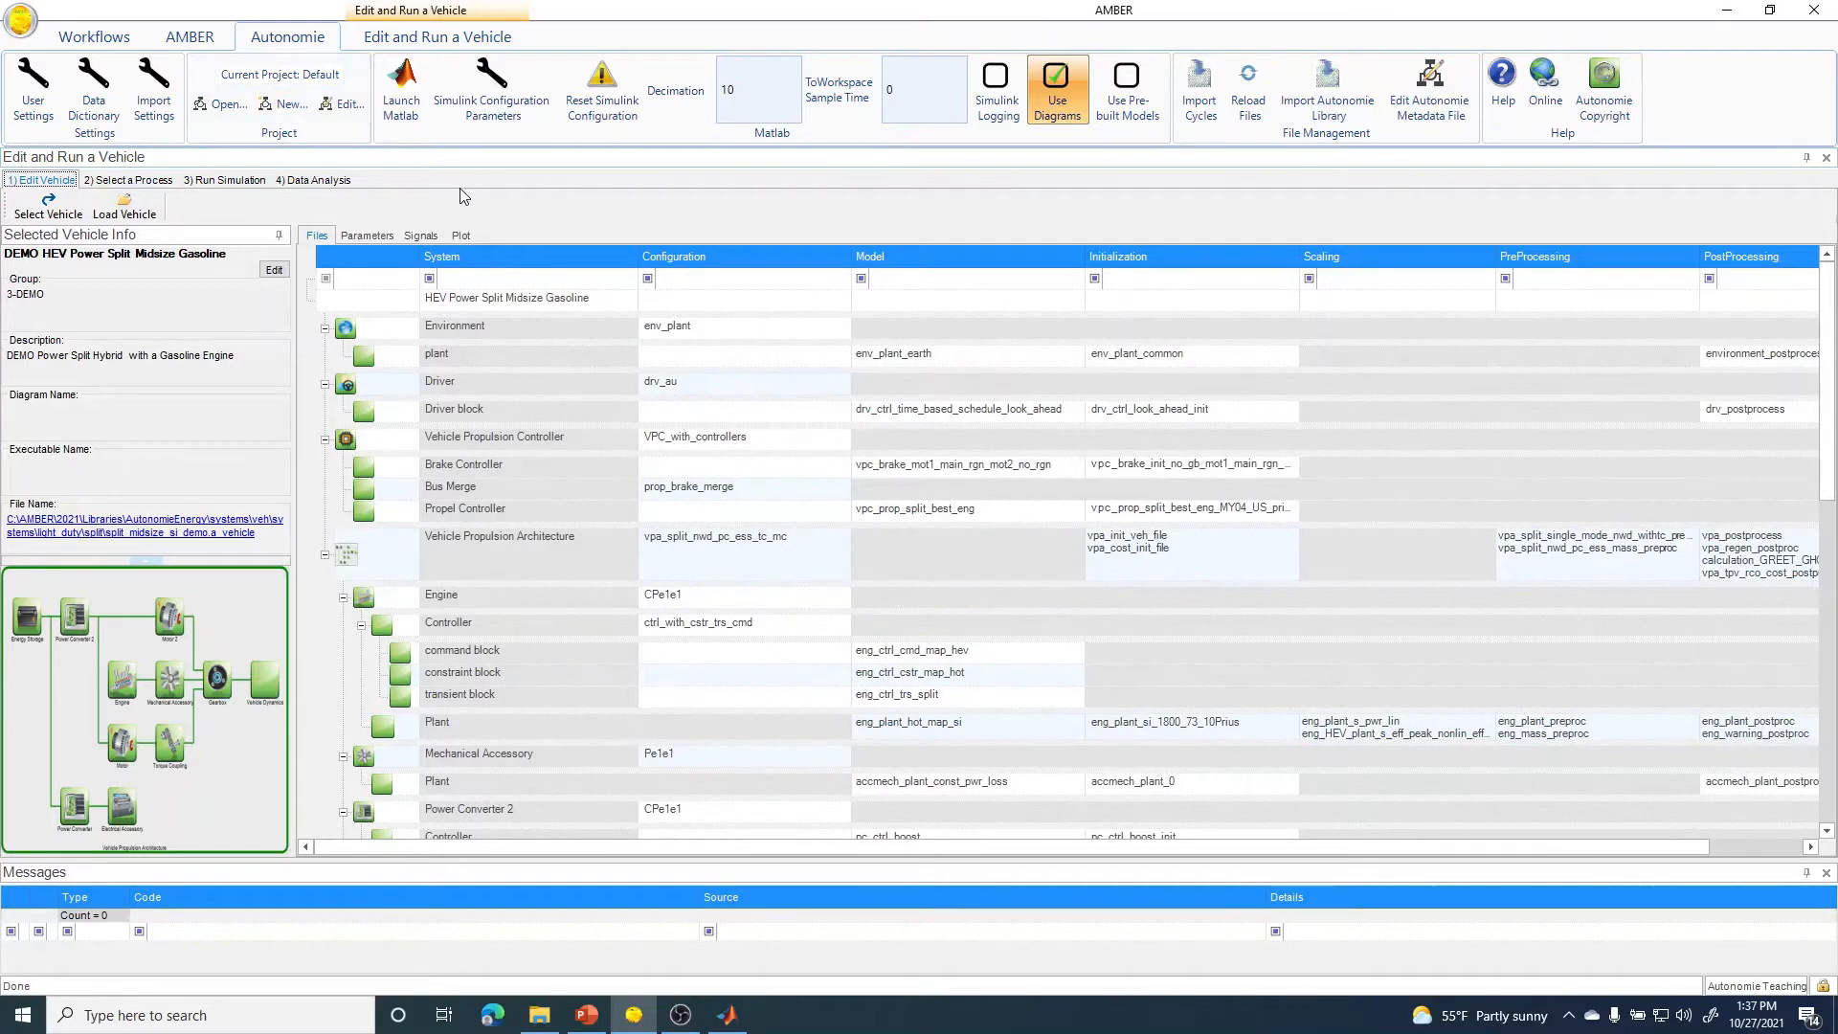
{"action": "left_click", "coordinate": [1827, 159]}
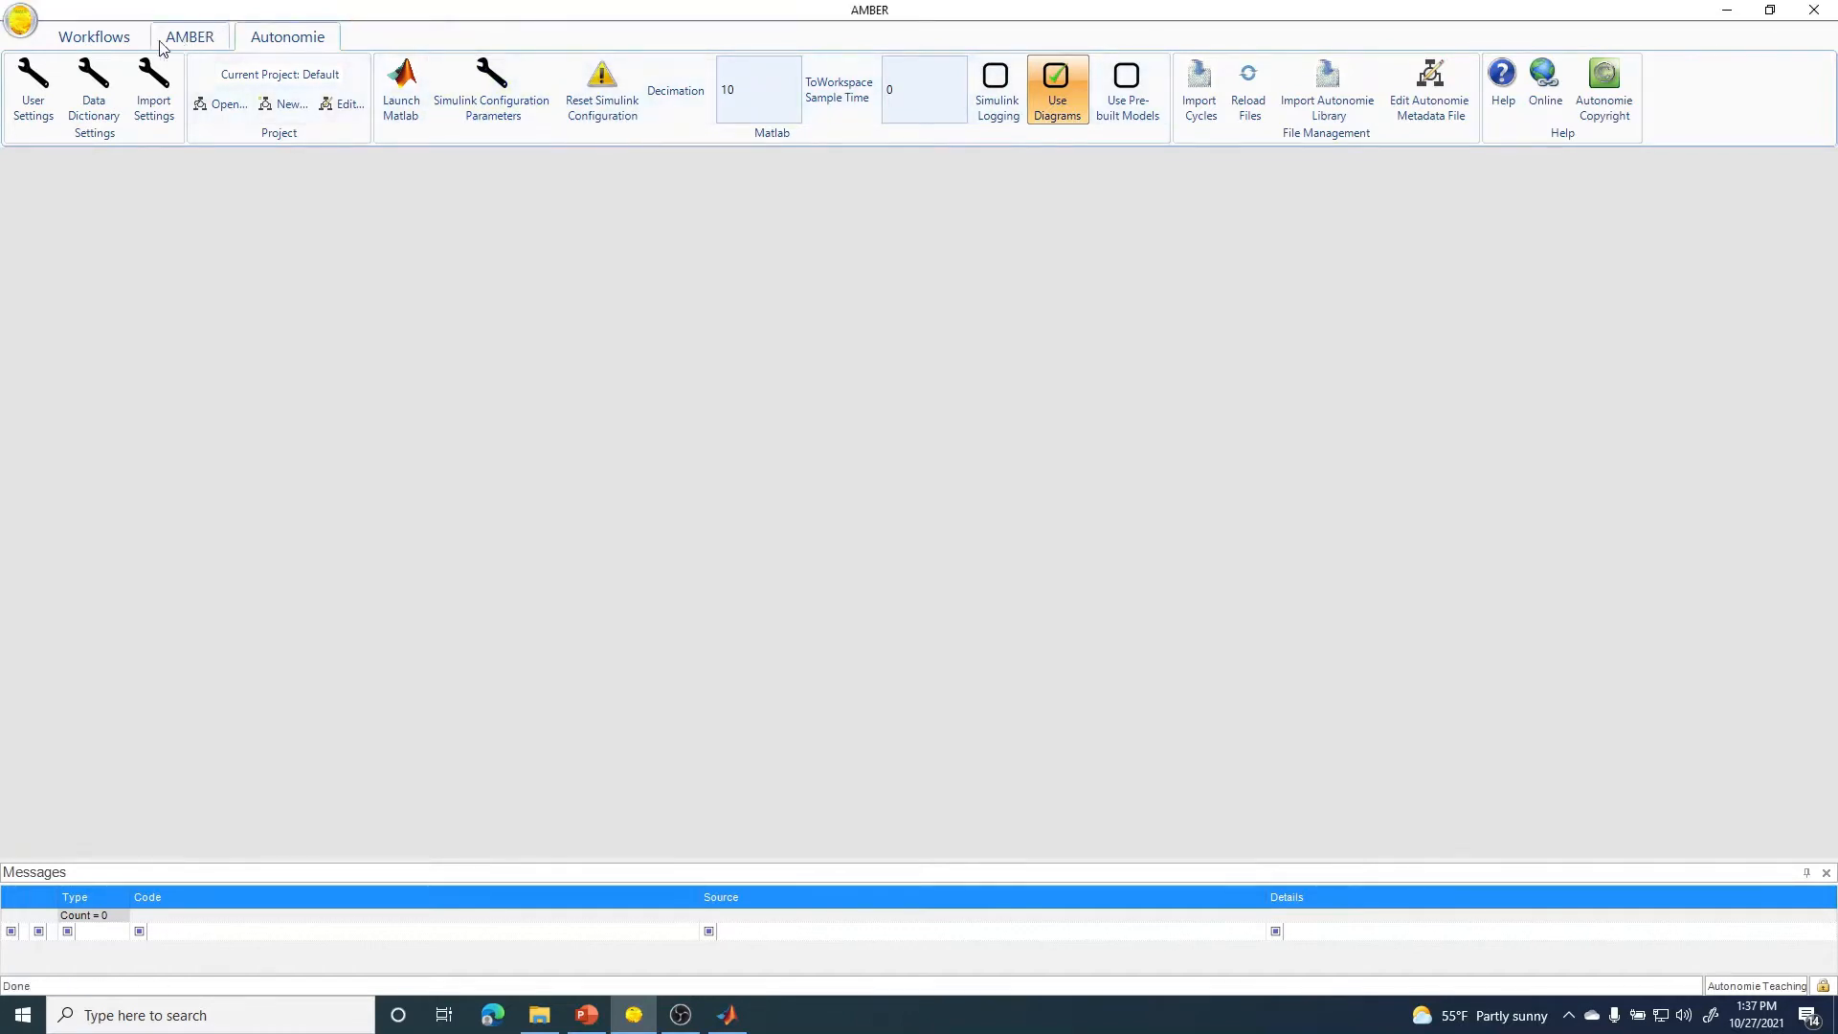
{"action": "left_click", "coordinate": [94, 36]}
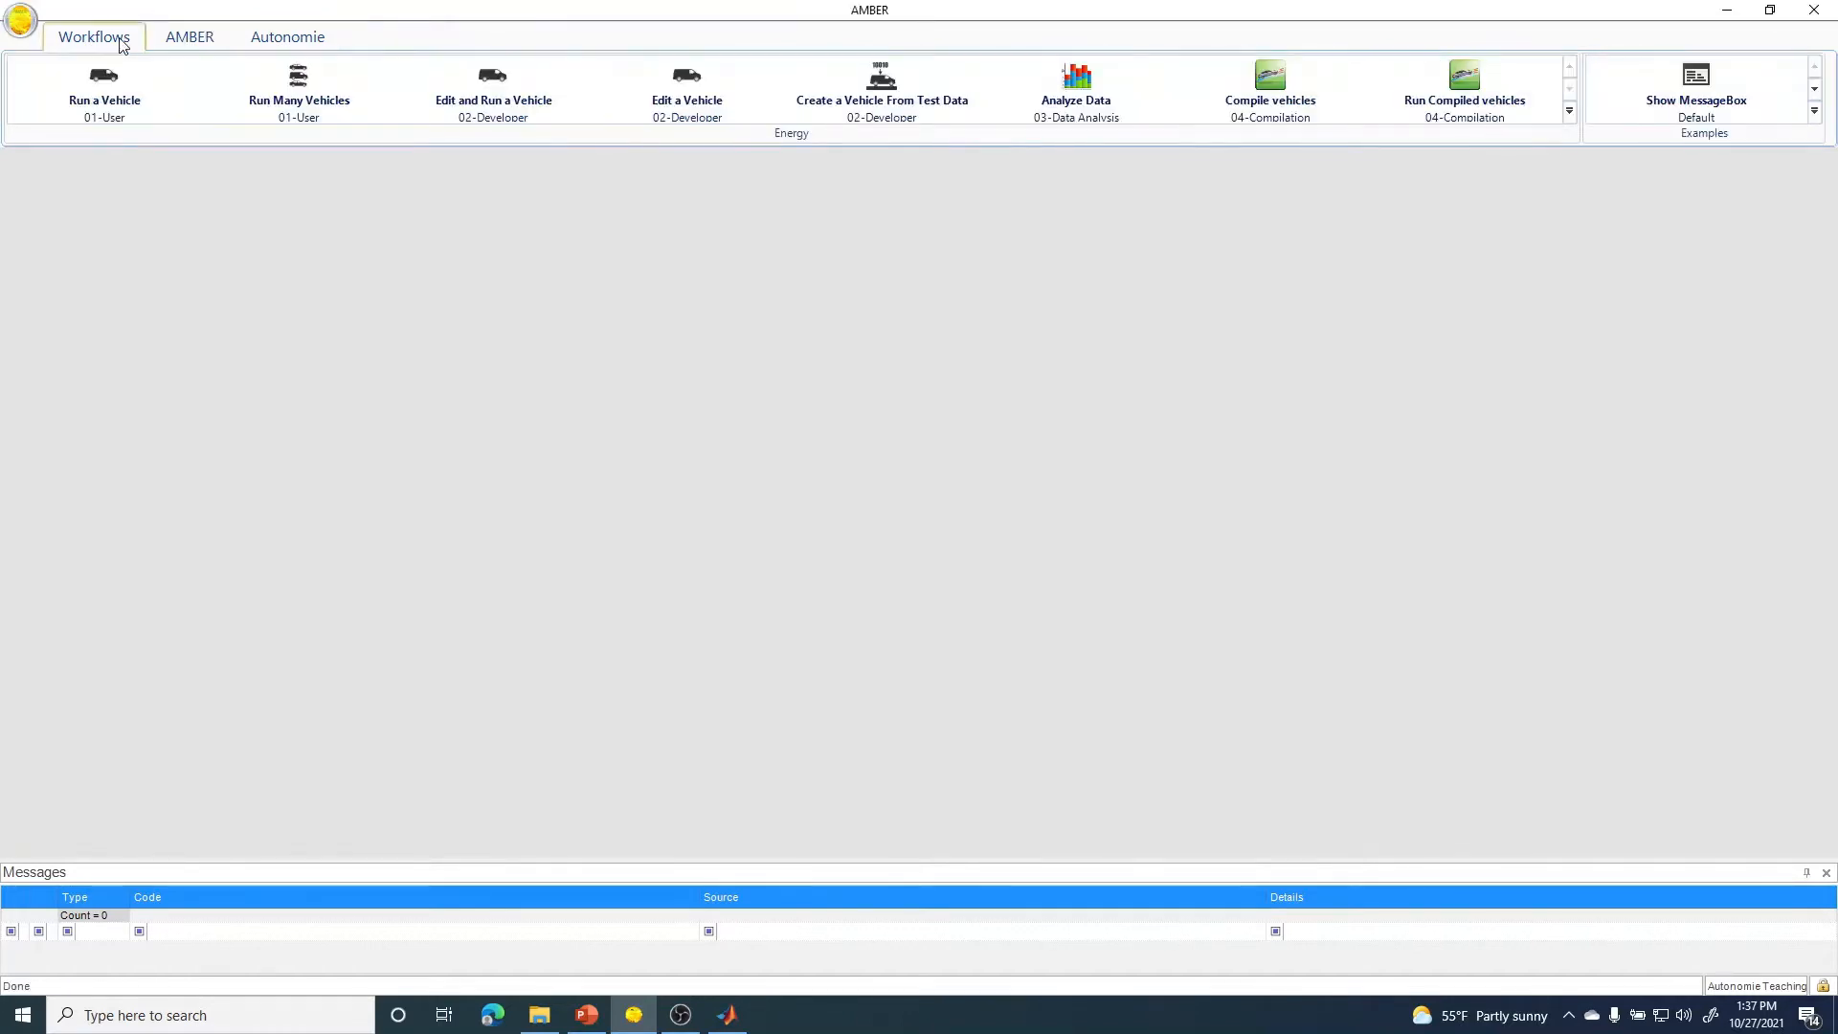
{"action": "left_click", "coordinate": [495, 96]}
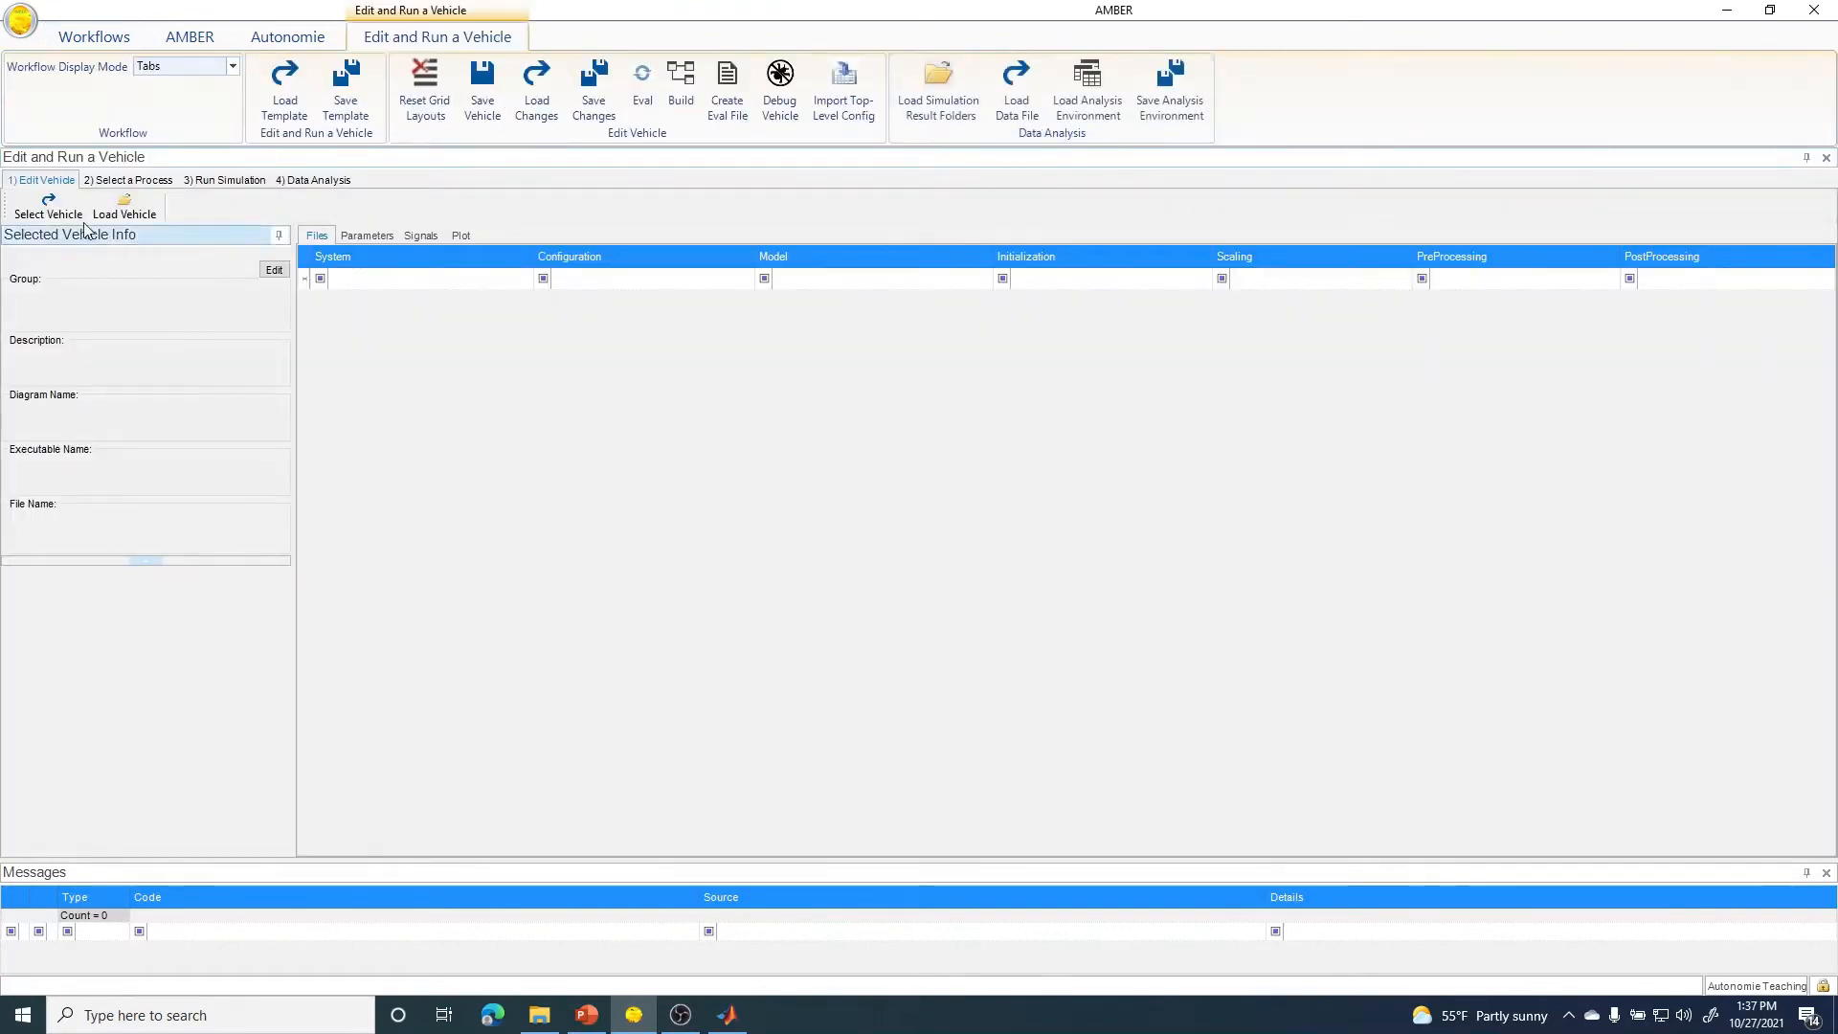
- Load the DEMO HEV Power Split Midsize Gasoline vehicle from the 3-DEMO group
{"action": "left_click", "coordinate": [48, 206]}
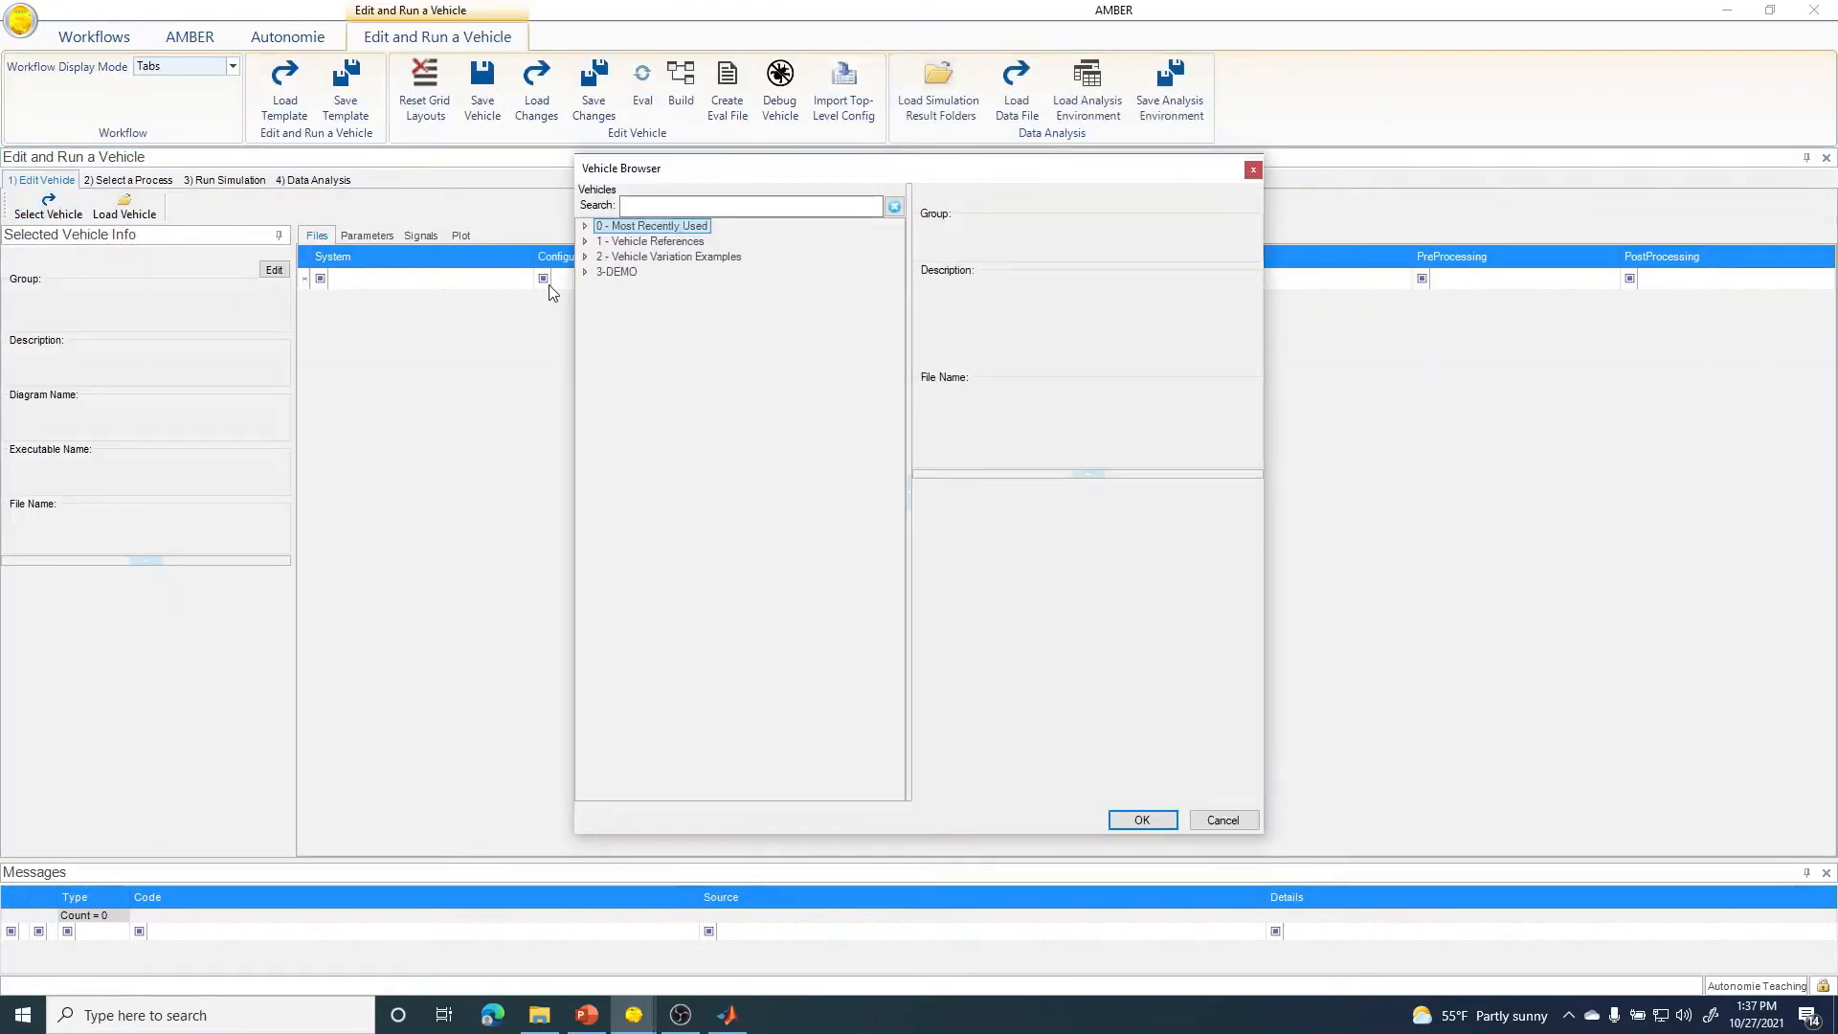
{"action": "left_click", "coordinate": [585, 273]}
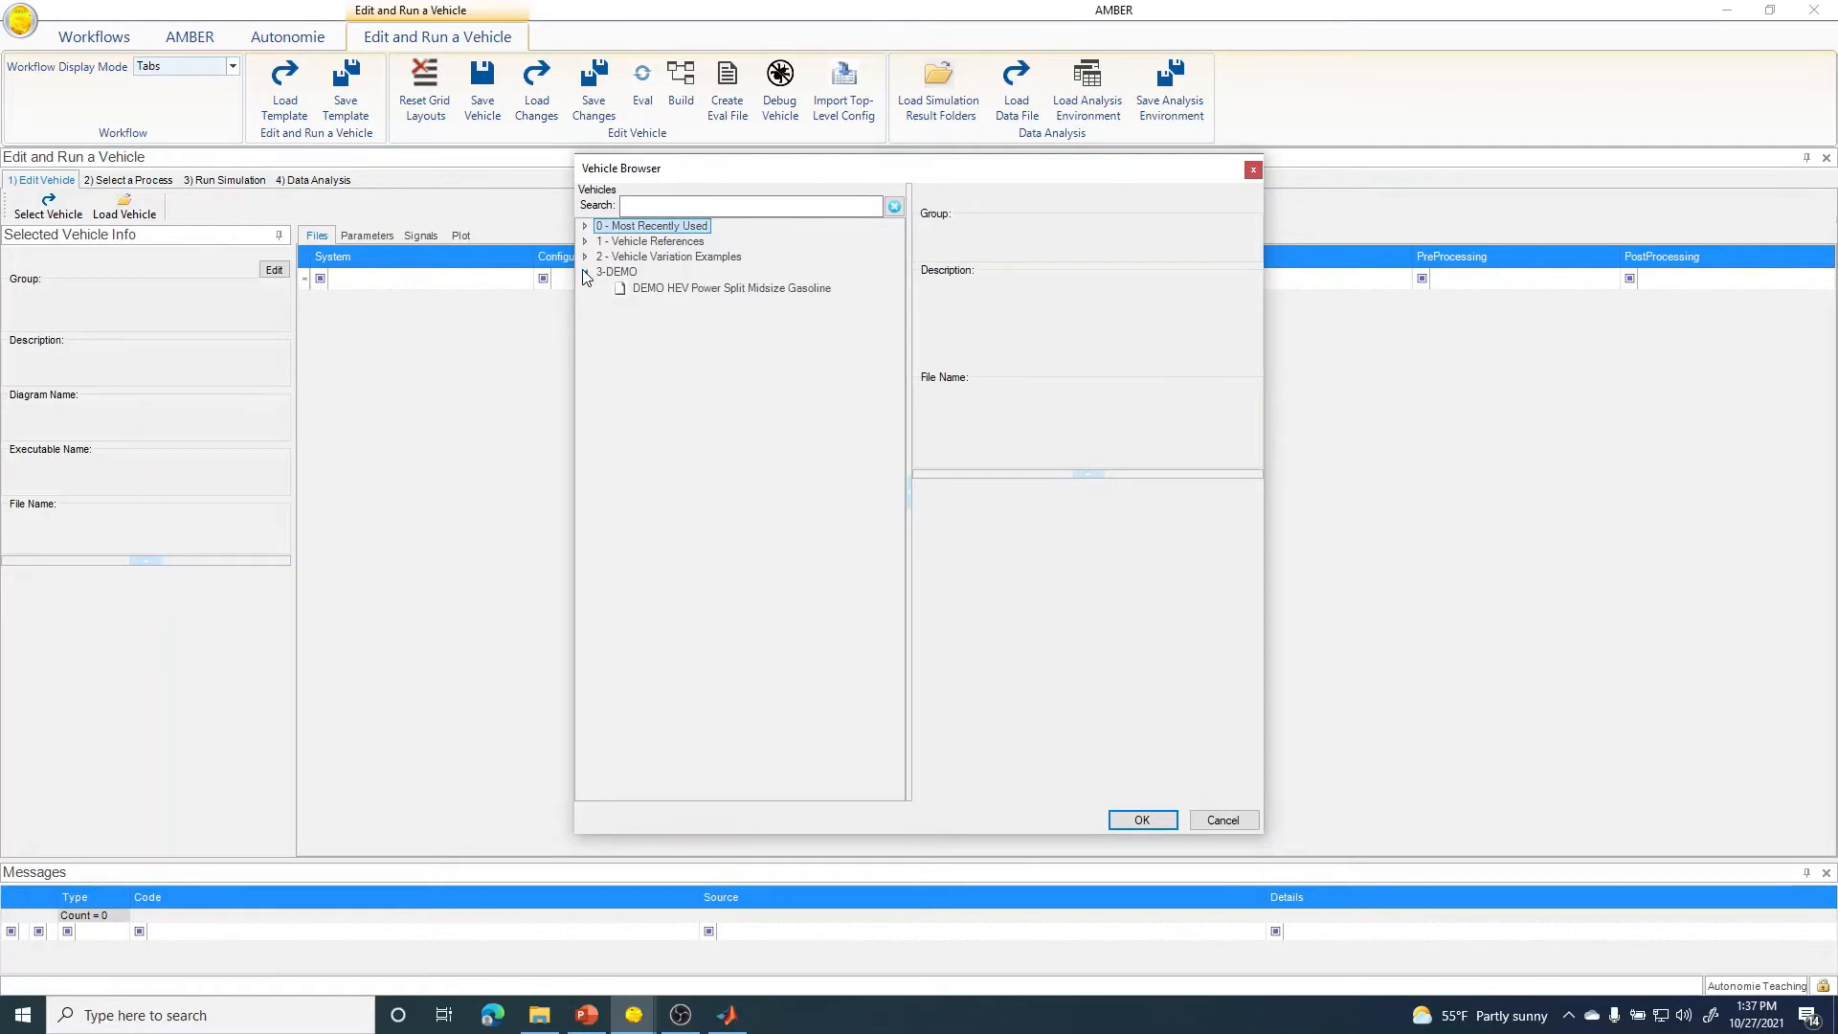
{"action": "left_click", "coordinate": [701, 291]}
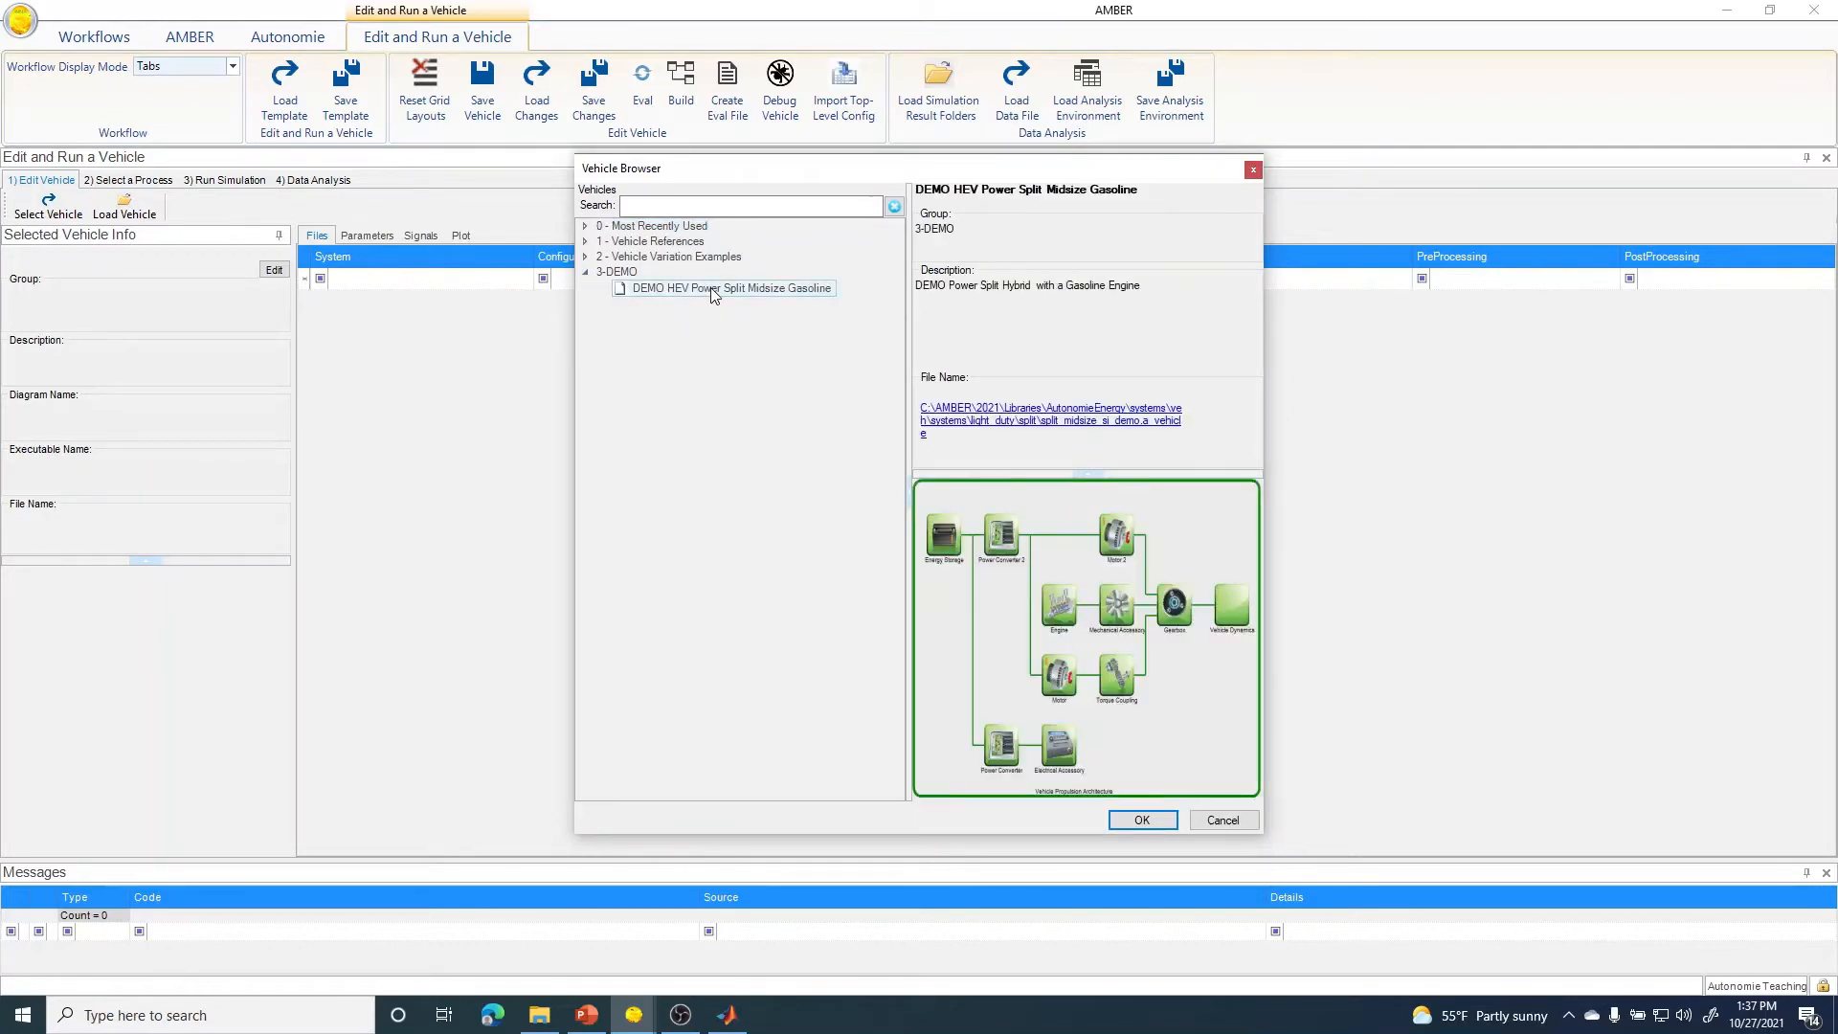
{"action": "left_click", "coordinate": [1157, 817]}
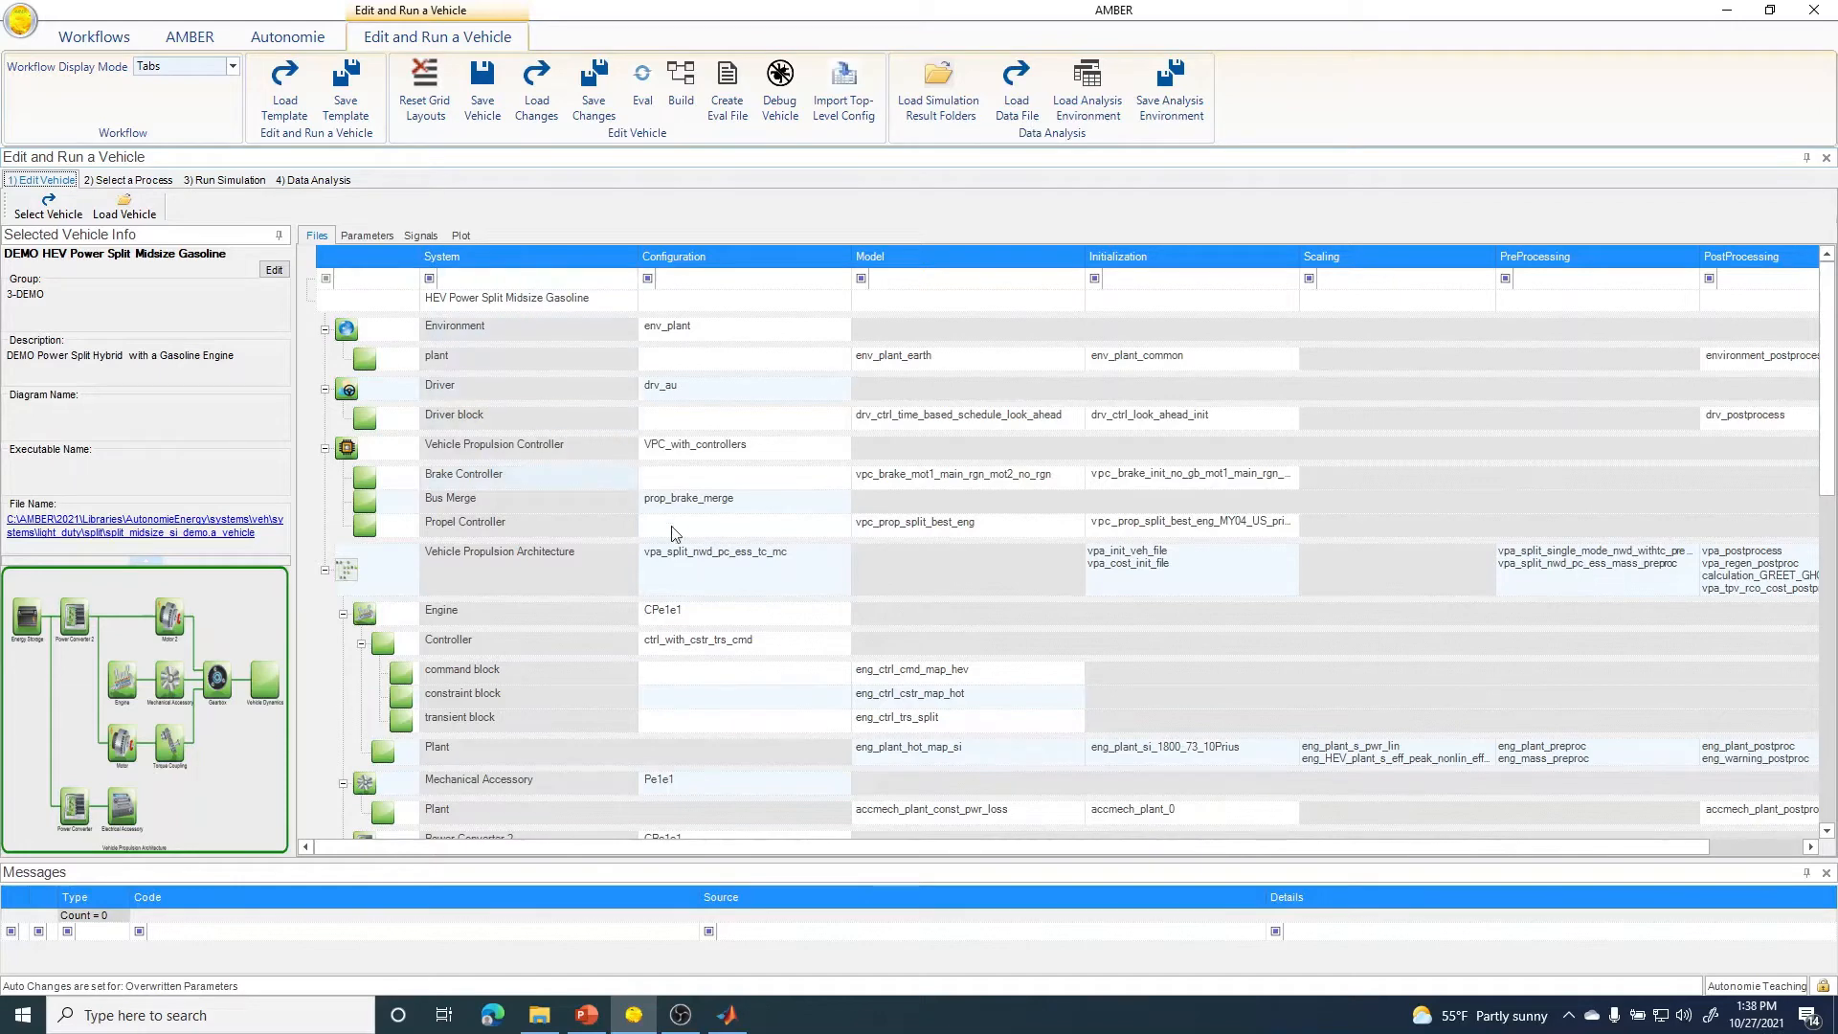
- Open the Electrical Accessory plant's model file accelec_plant_const_pwrloss_volt_in, view its Simulink block, and return to AMBER
{"action": "mouse_move", "coordinate": [696, 572]}
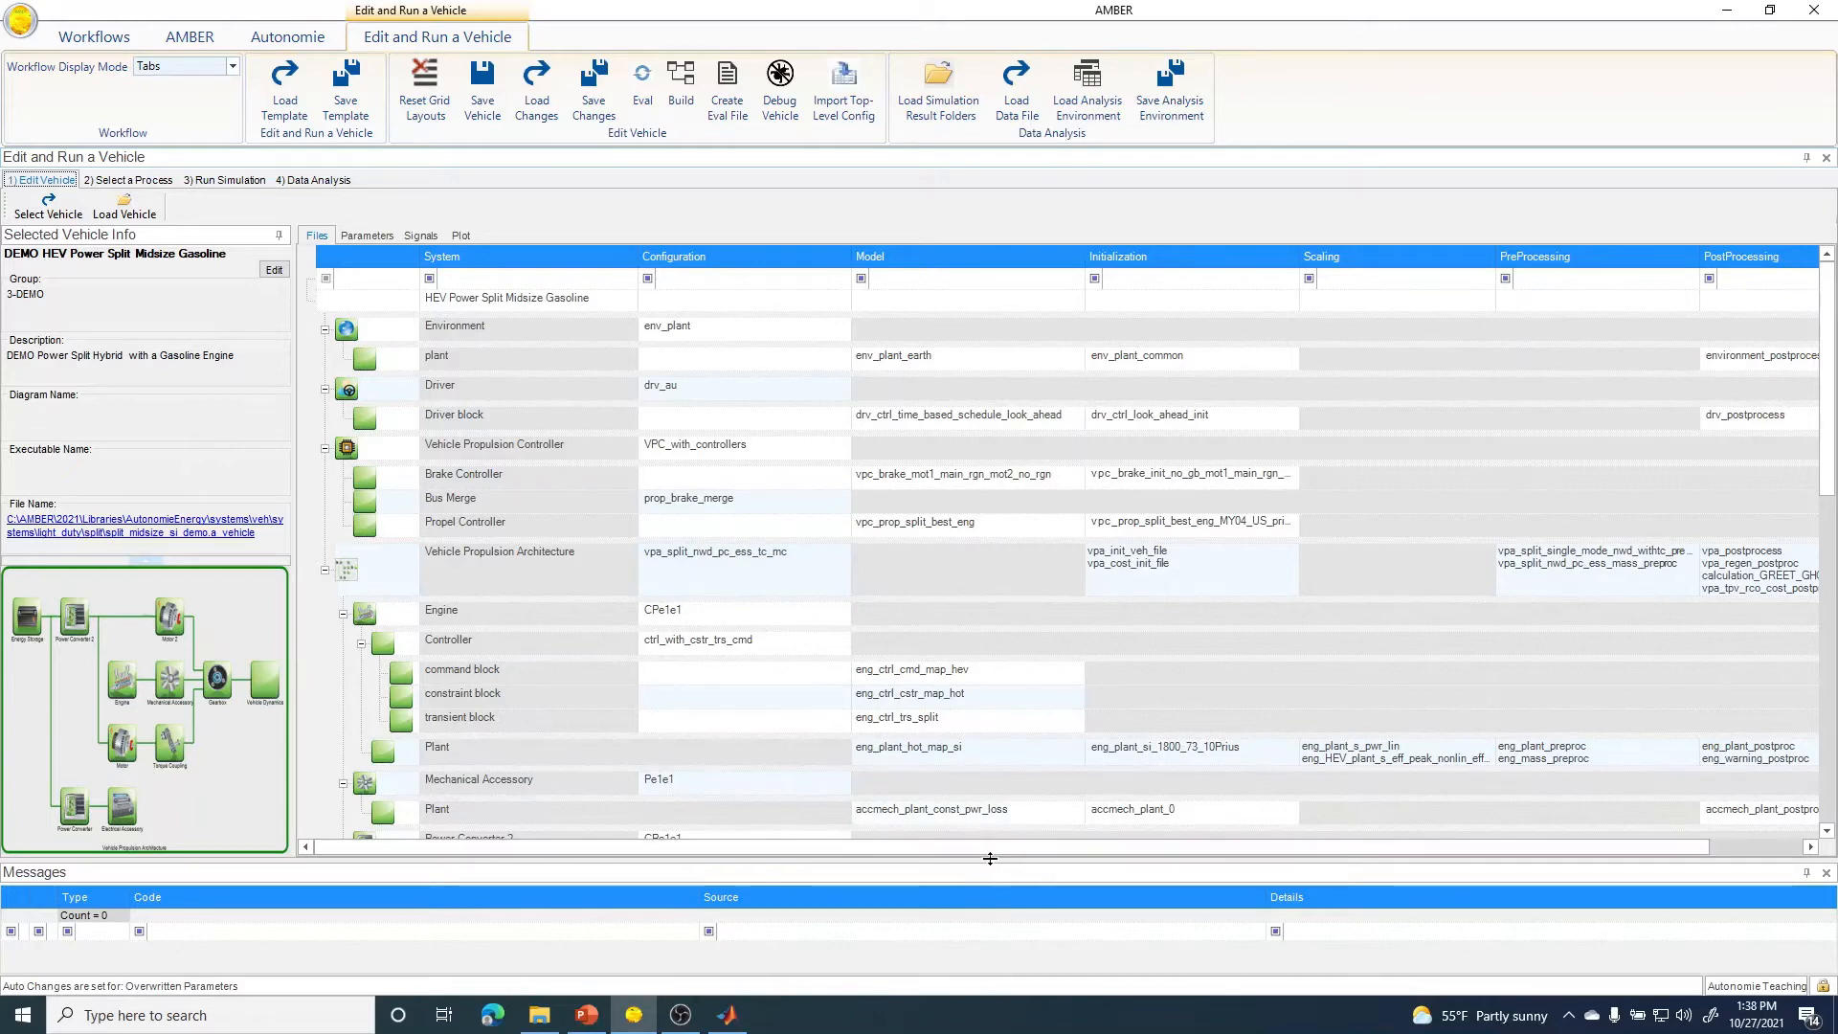
{"action": "left_click_drag", "start_coordinate": [989, 859], "coordinate": [989, 874]}
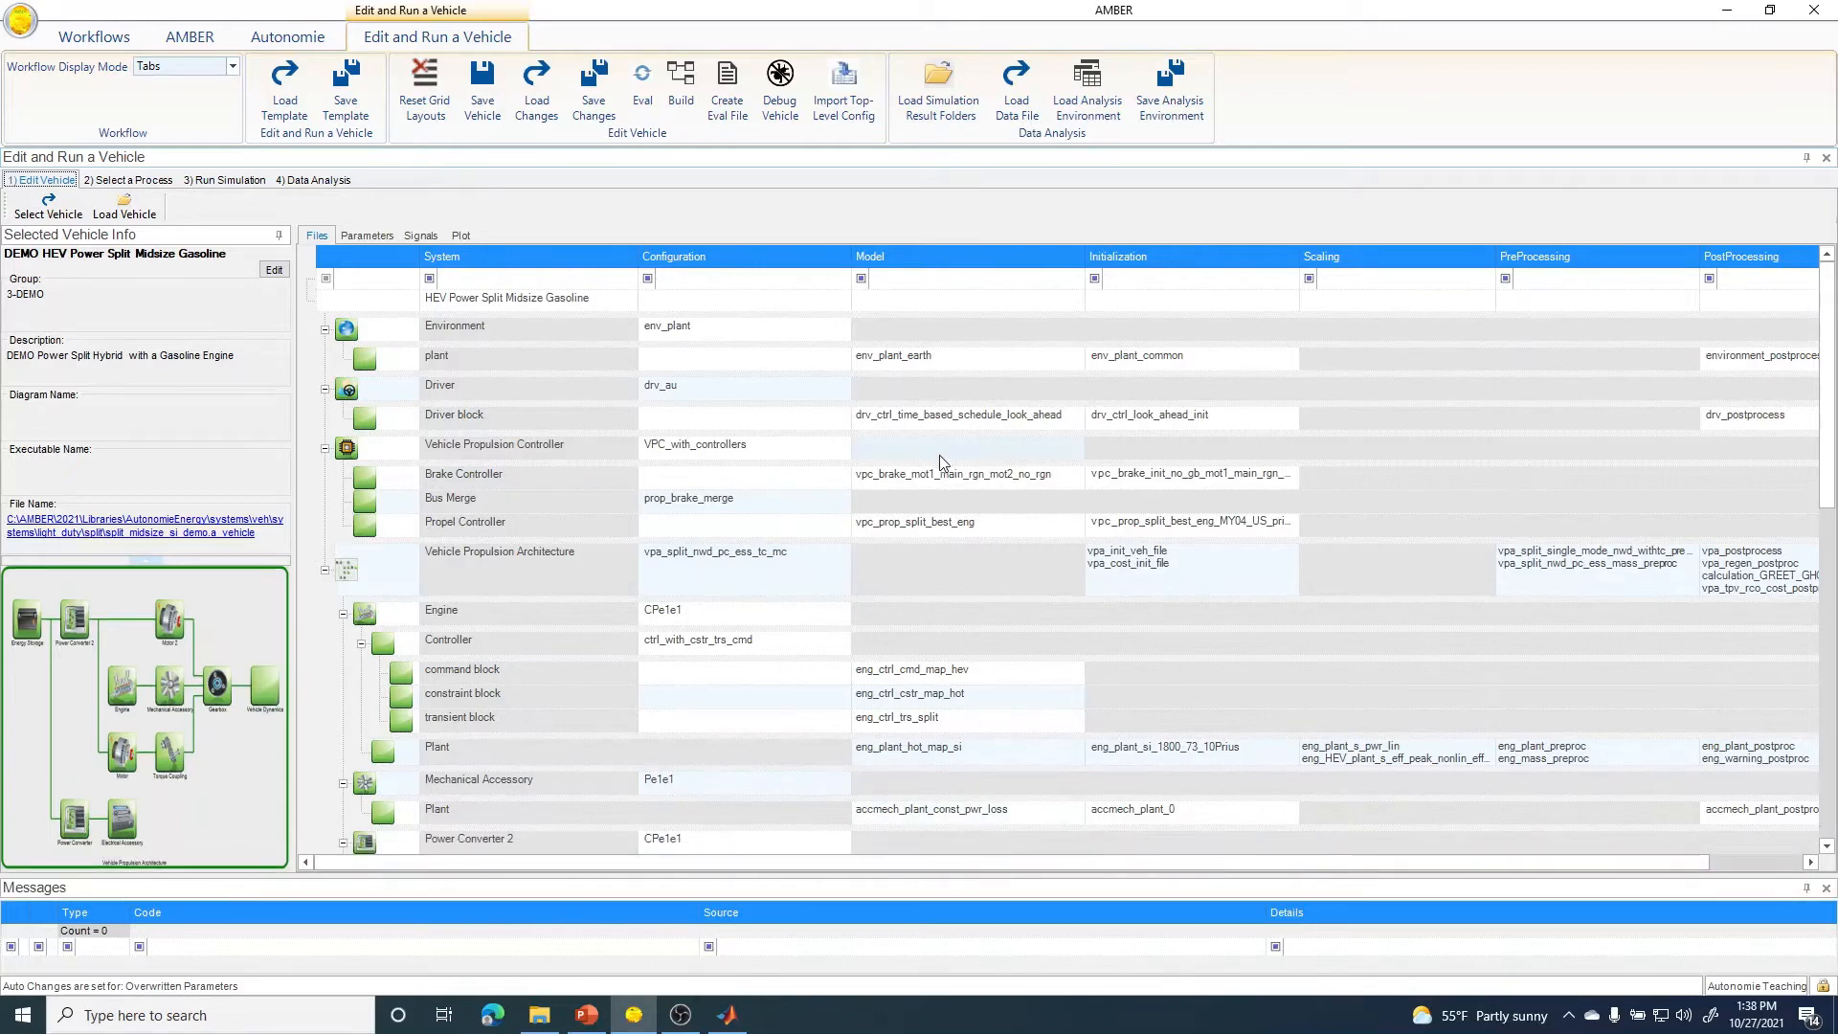
{"action": "scroll", "coordinate": [948, 561], "scroll_direction": "down", "scroll_amount": 10}
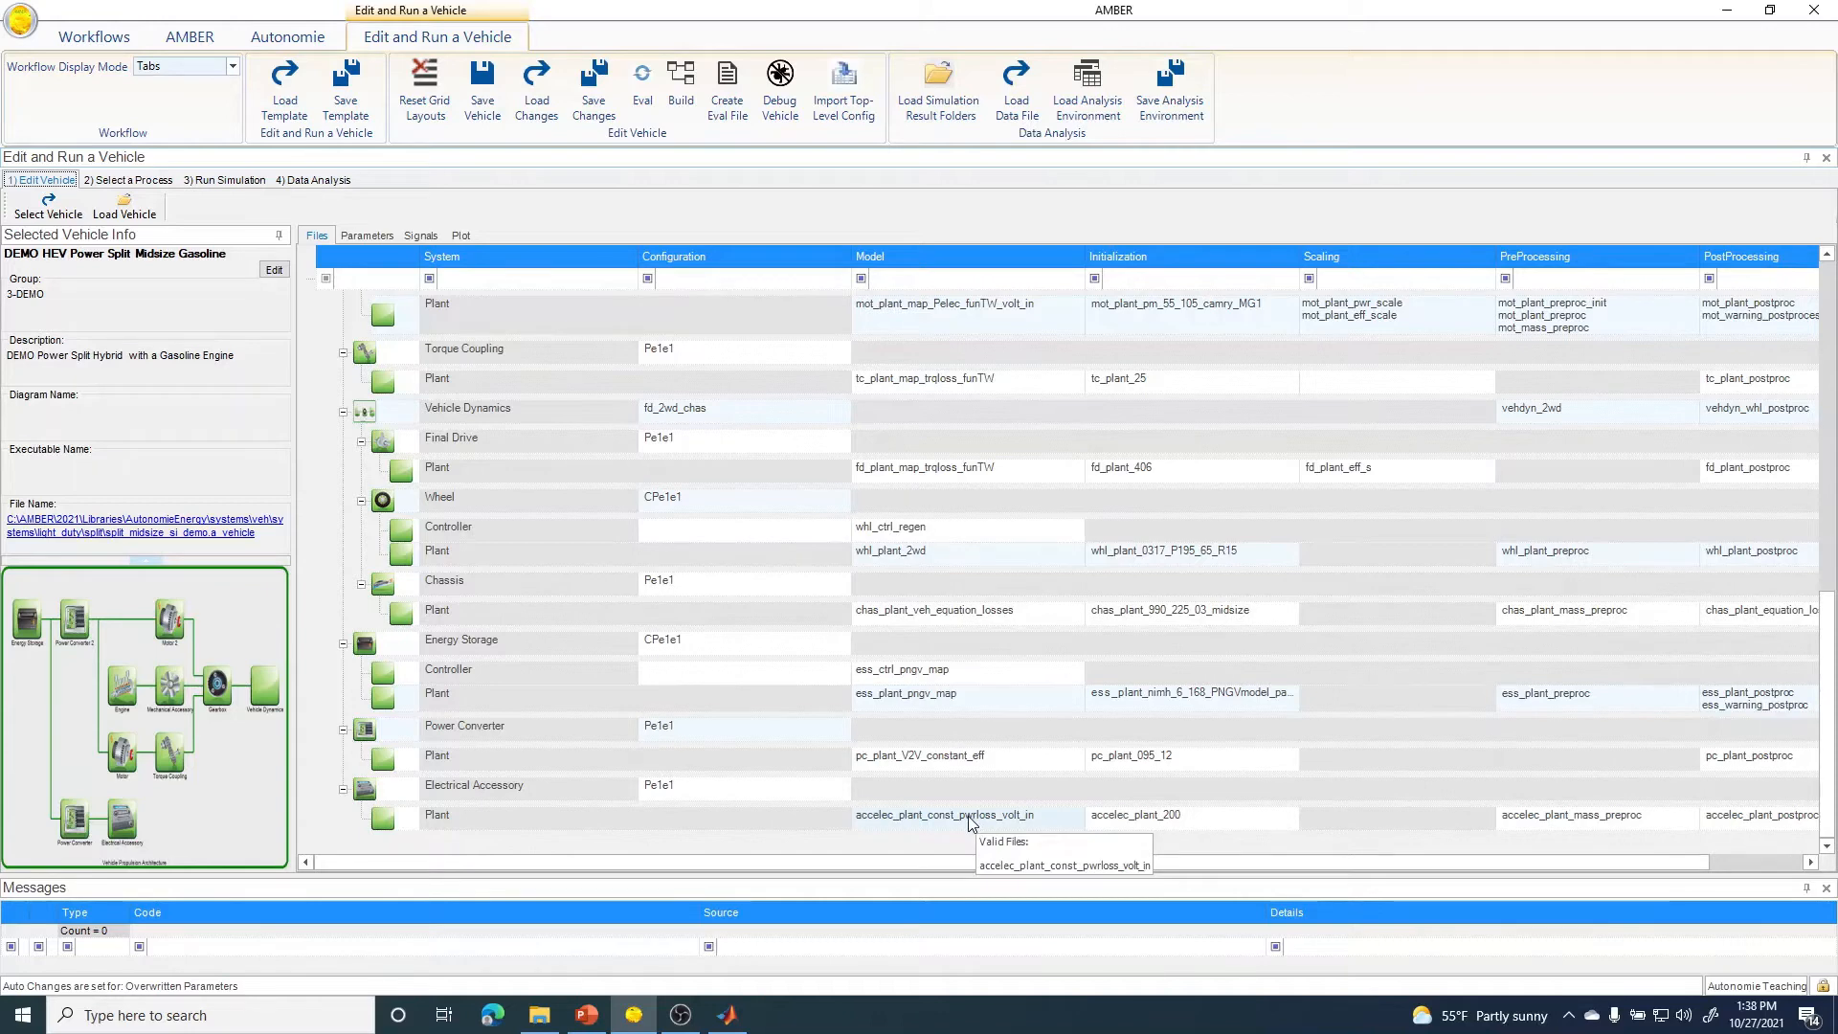
{"action": "right_click", "coordinate": [971, 823]}
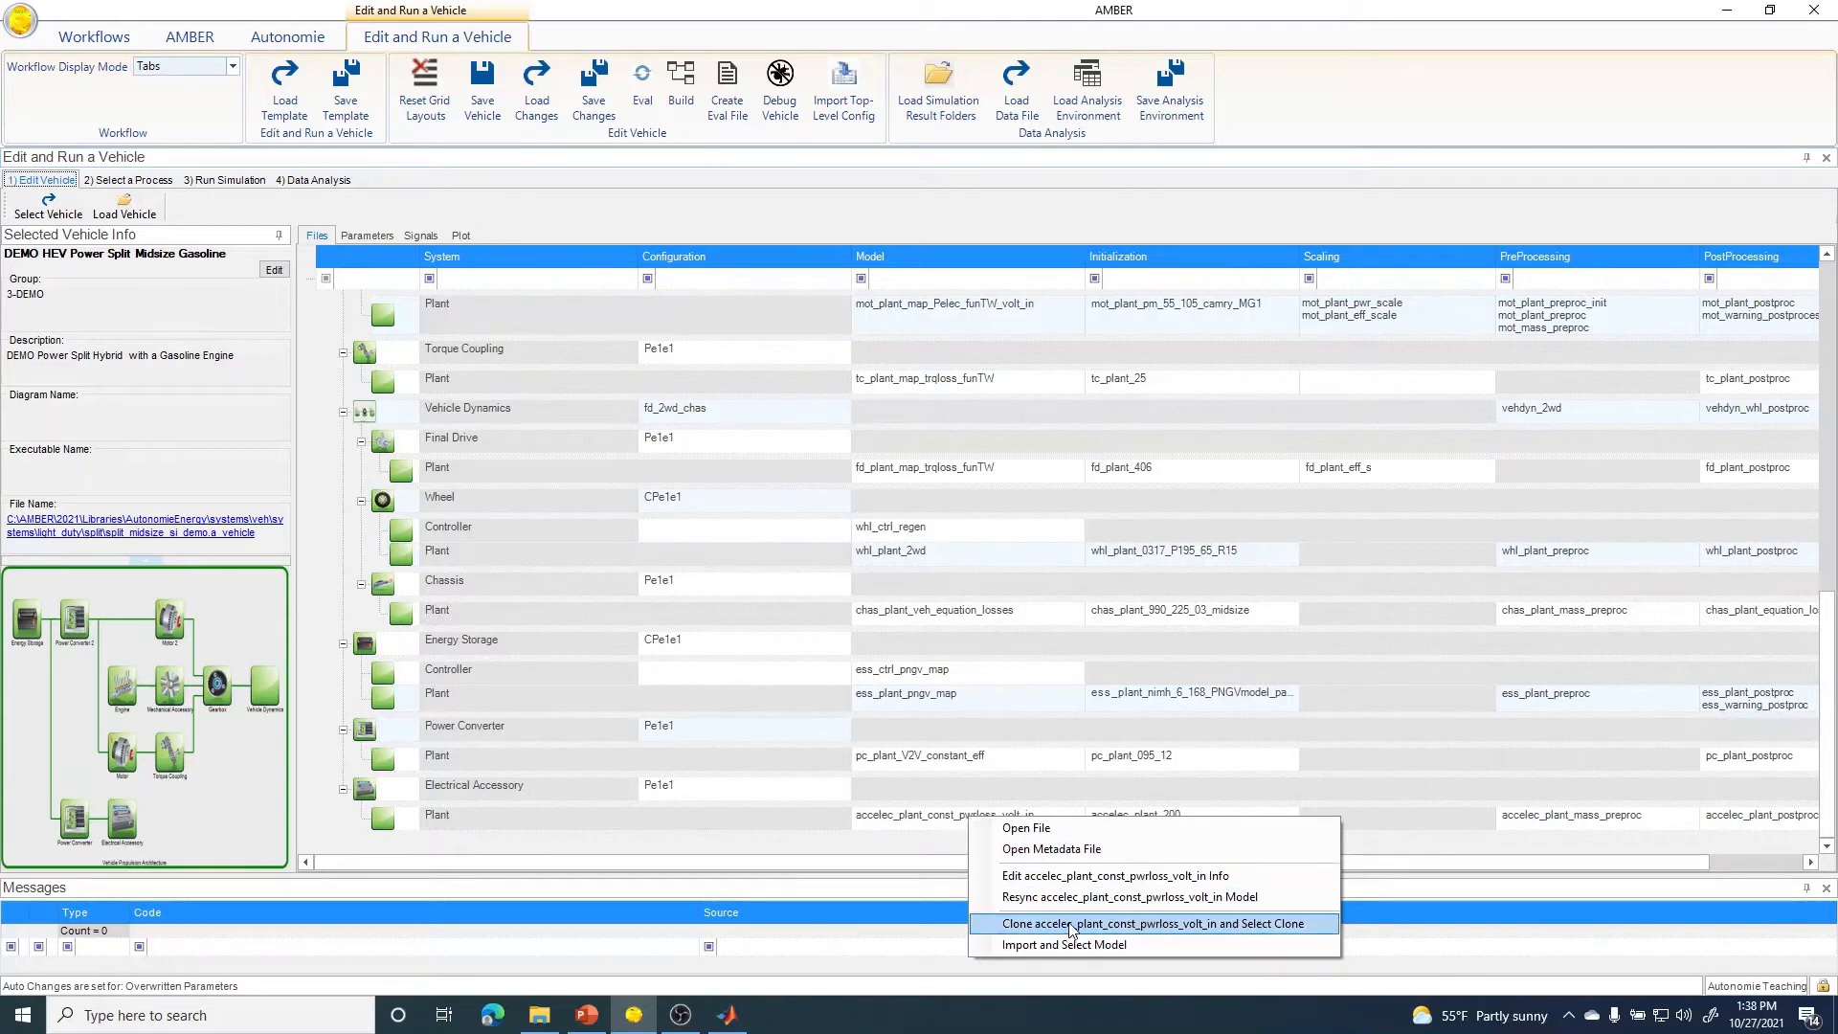
{"action": "left_click", "coordinate": [998, 828]}
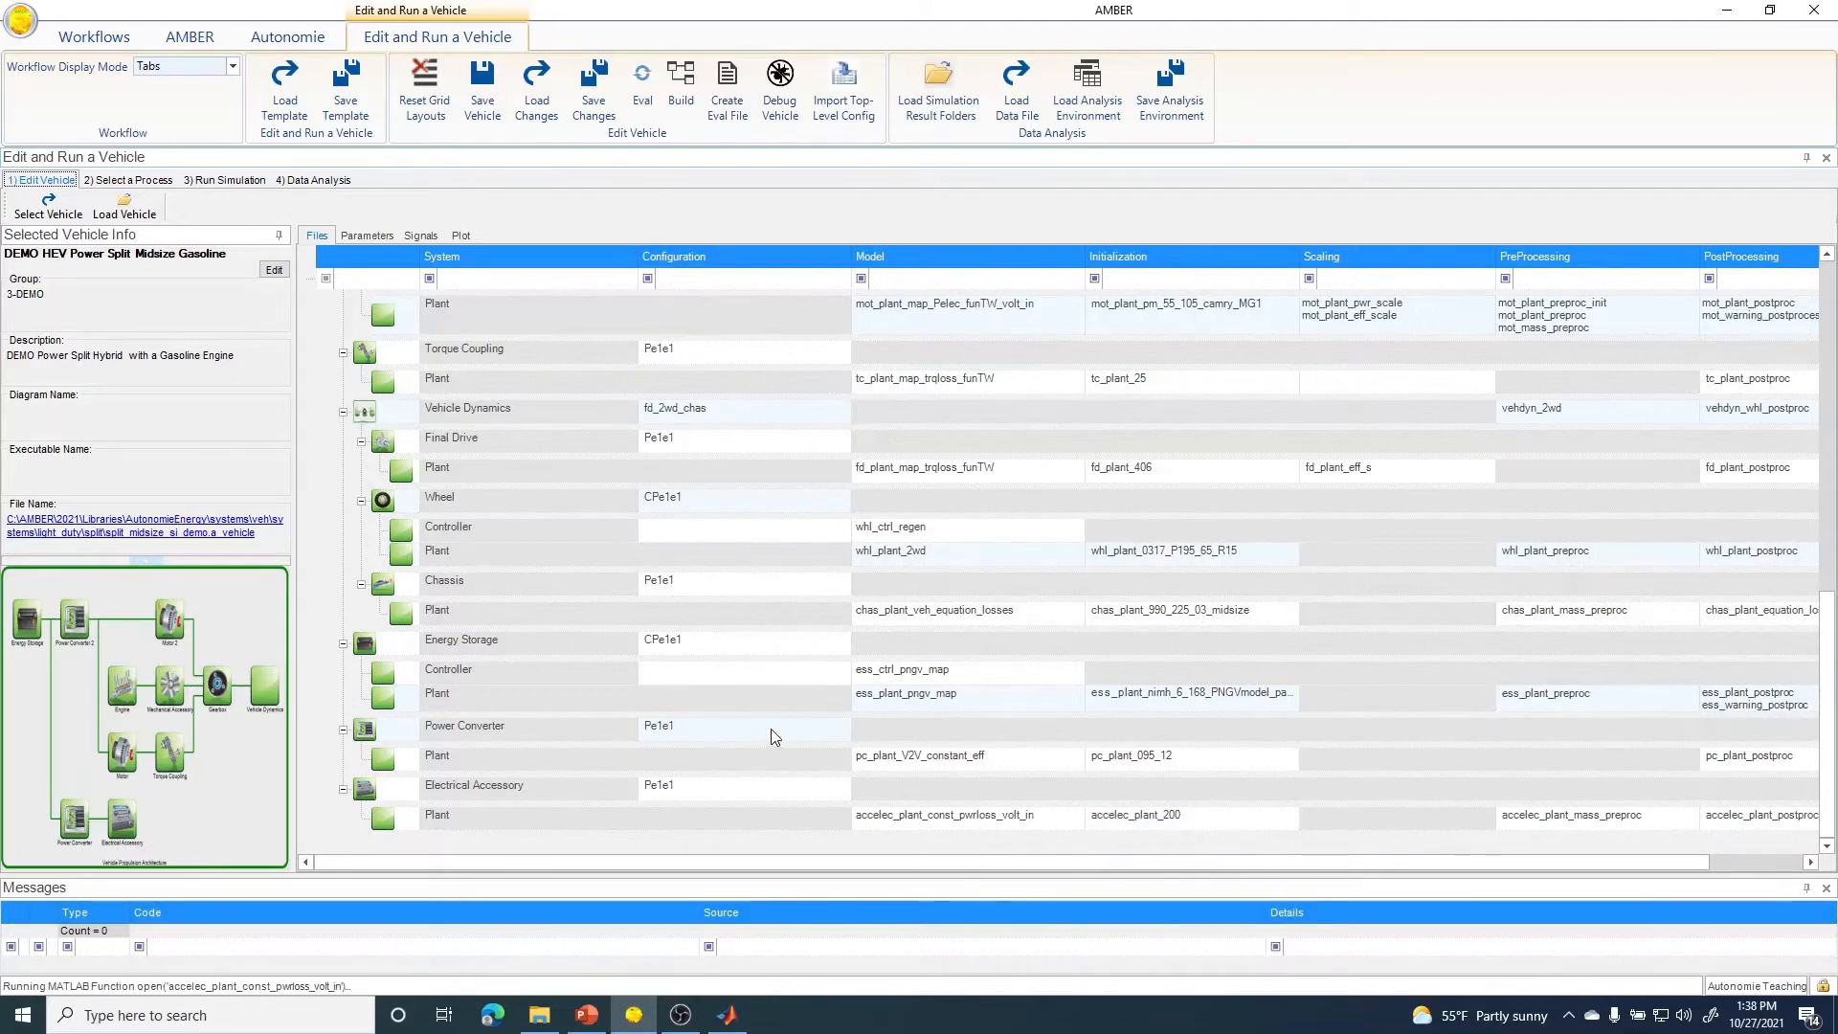
{"action": "mouse_move", "coordinate": [730, 1013]}
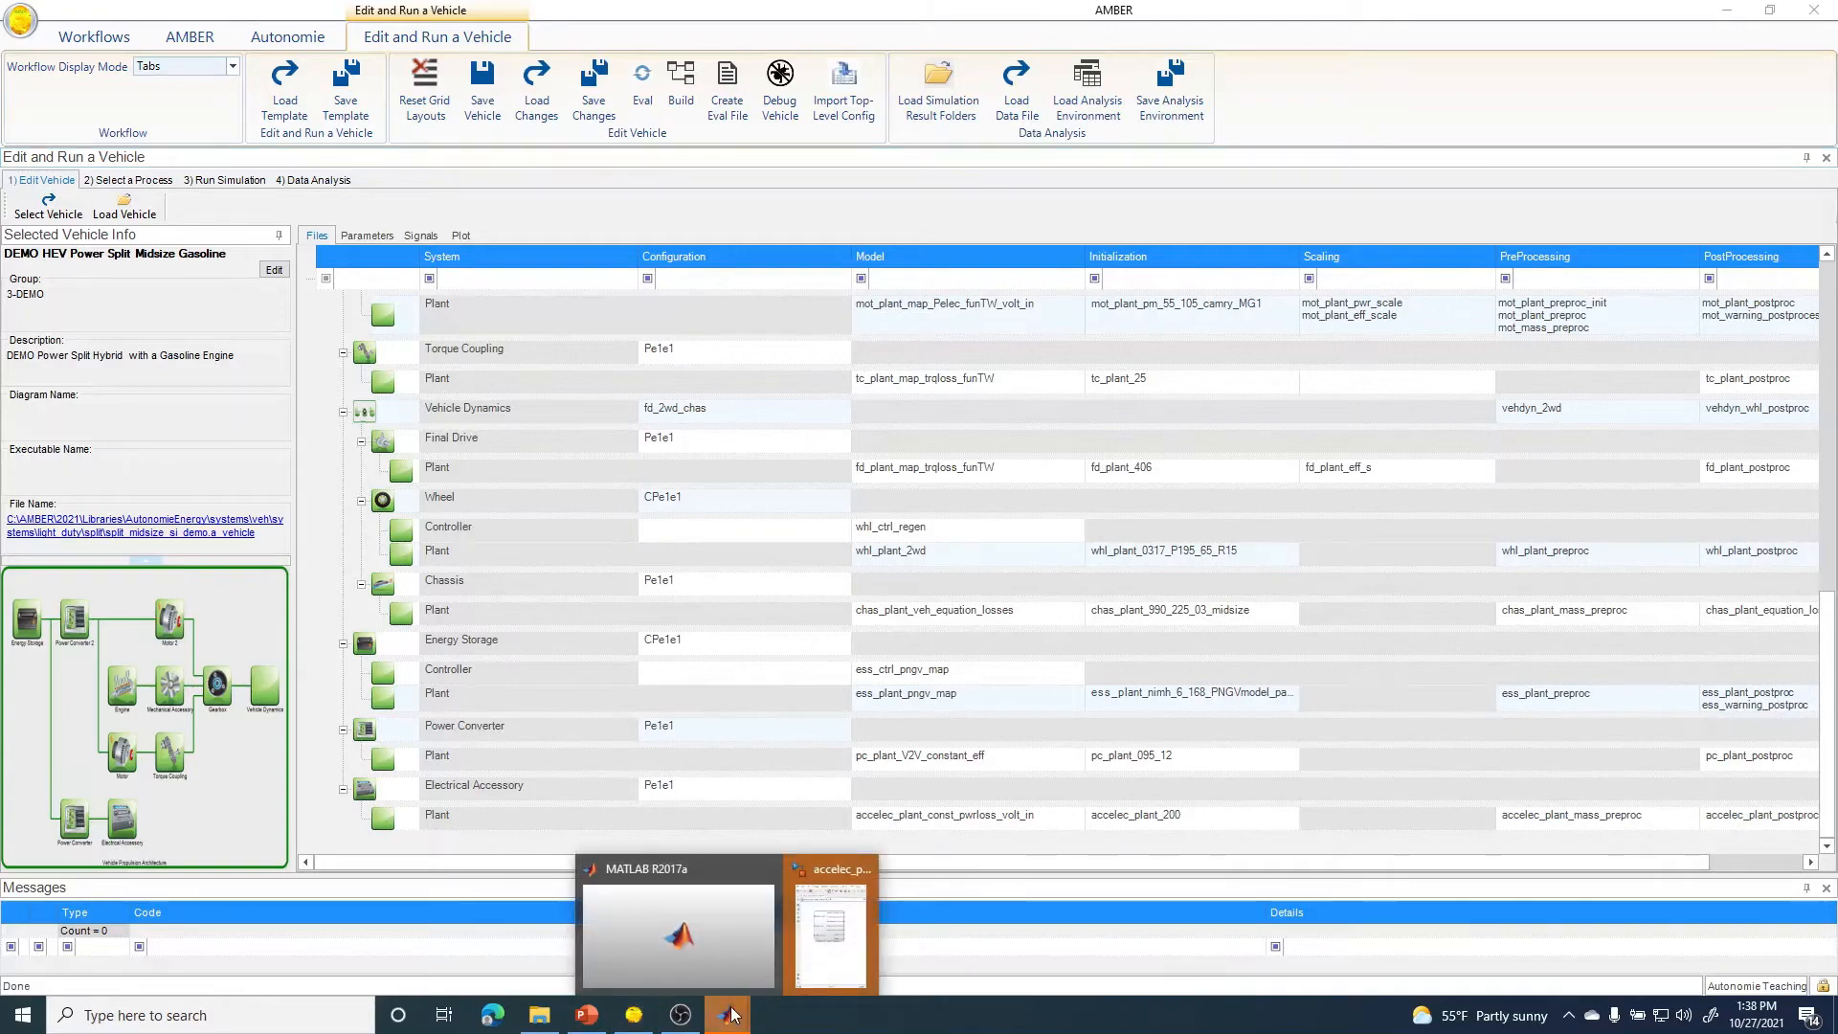
{"action": "left_click", "coordinate": [829, 933]}
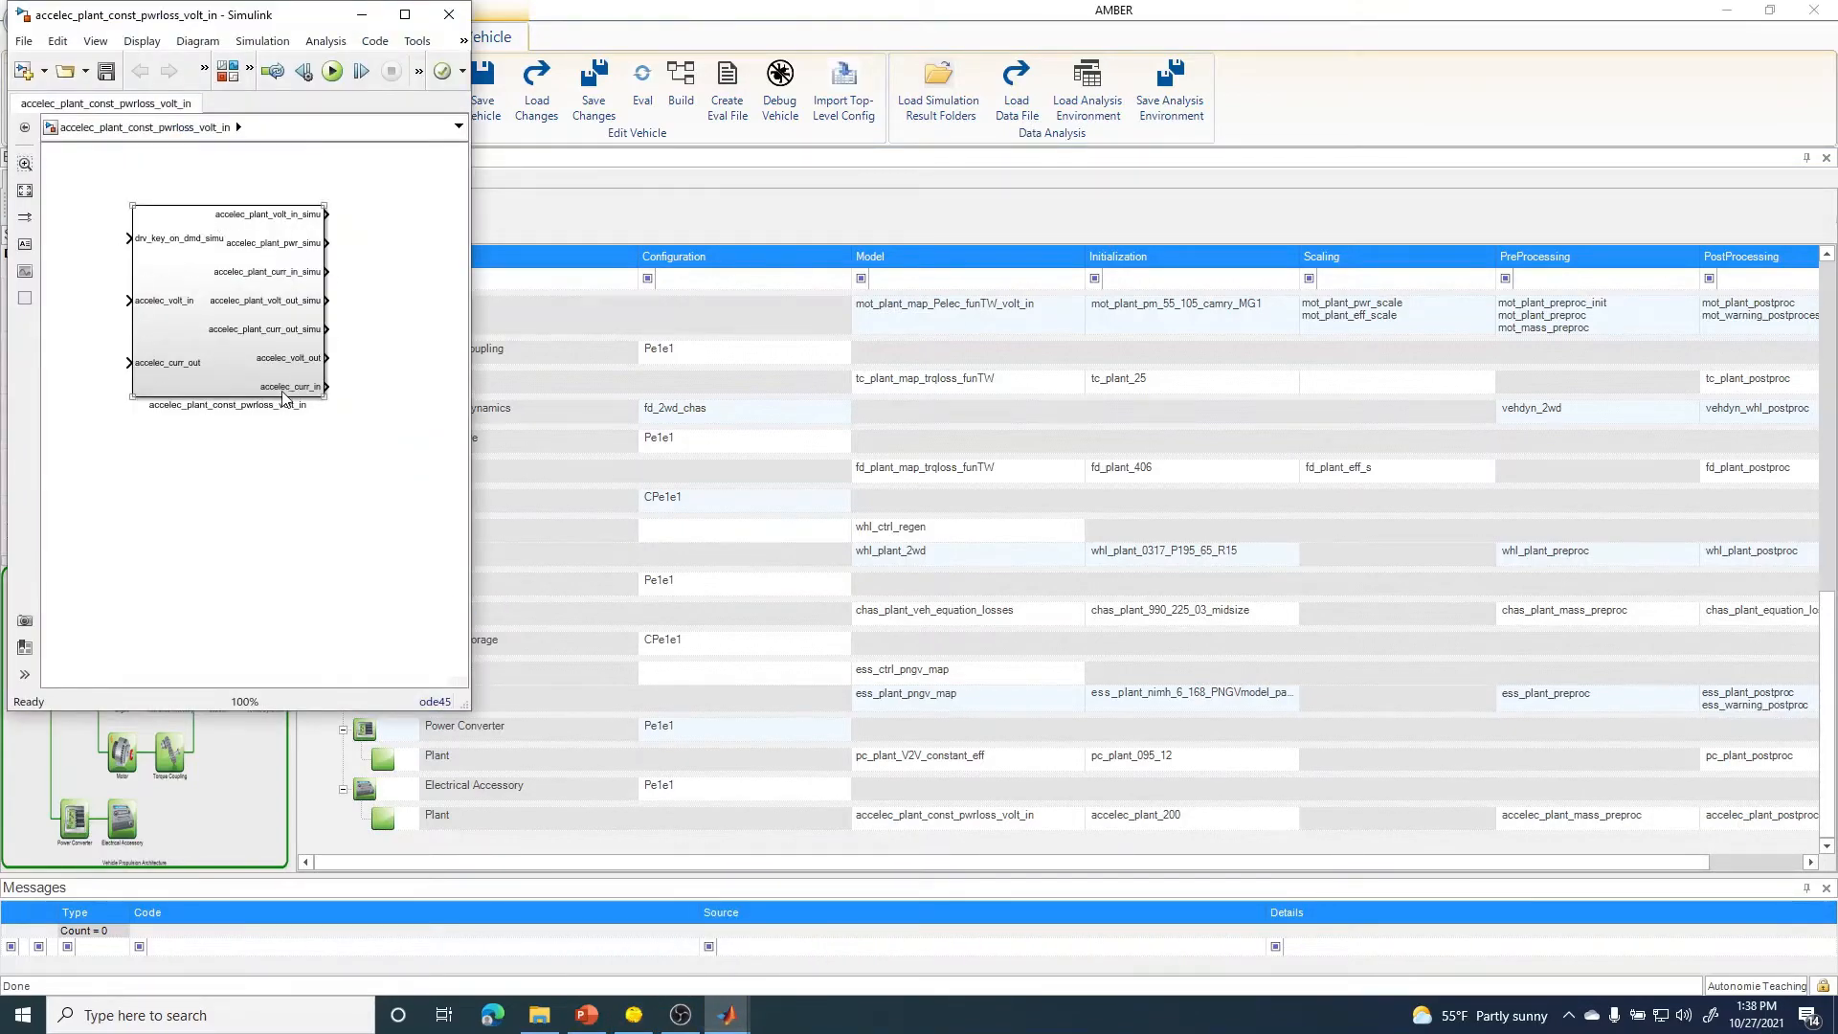
{"action": "left_click", "coordinate": [206, 186]}
- Open the metadata file of the Electrical Accessory plant model to examine its parameters and signals, then minimize it
{"action": "right_click", "coordinate": [998, 825]}
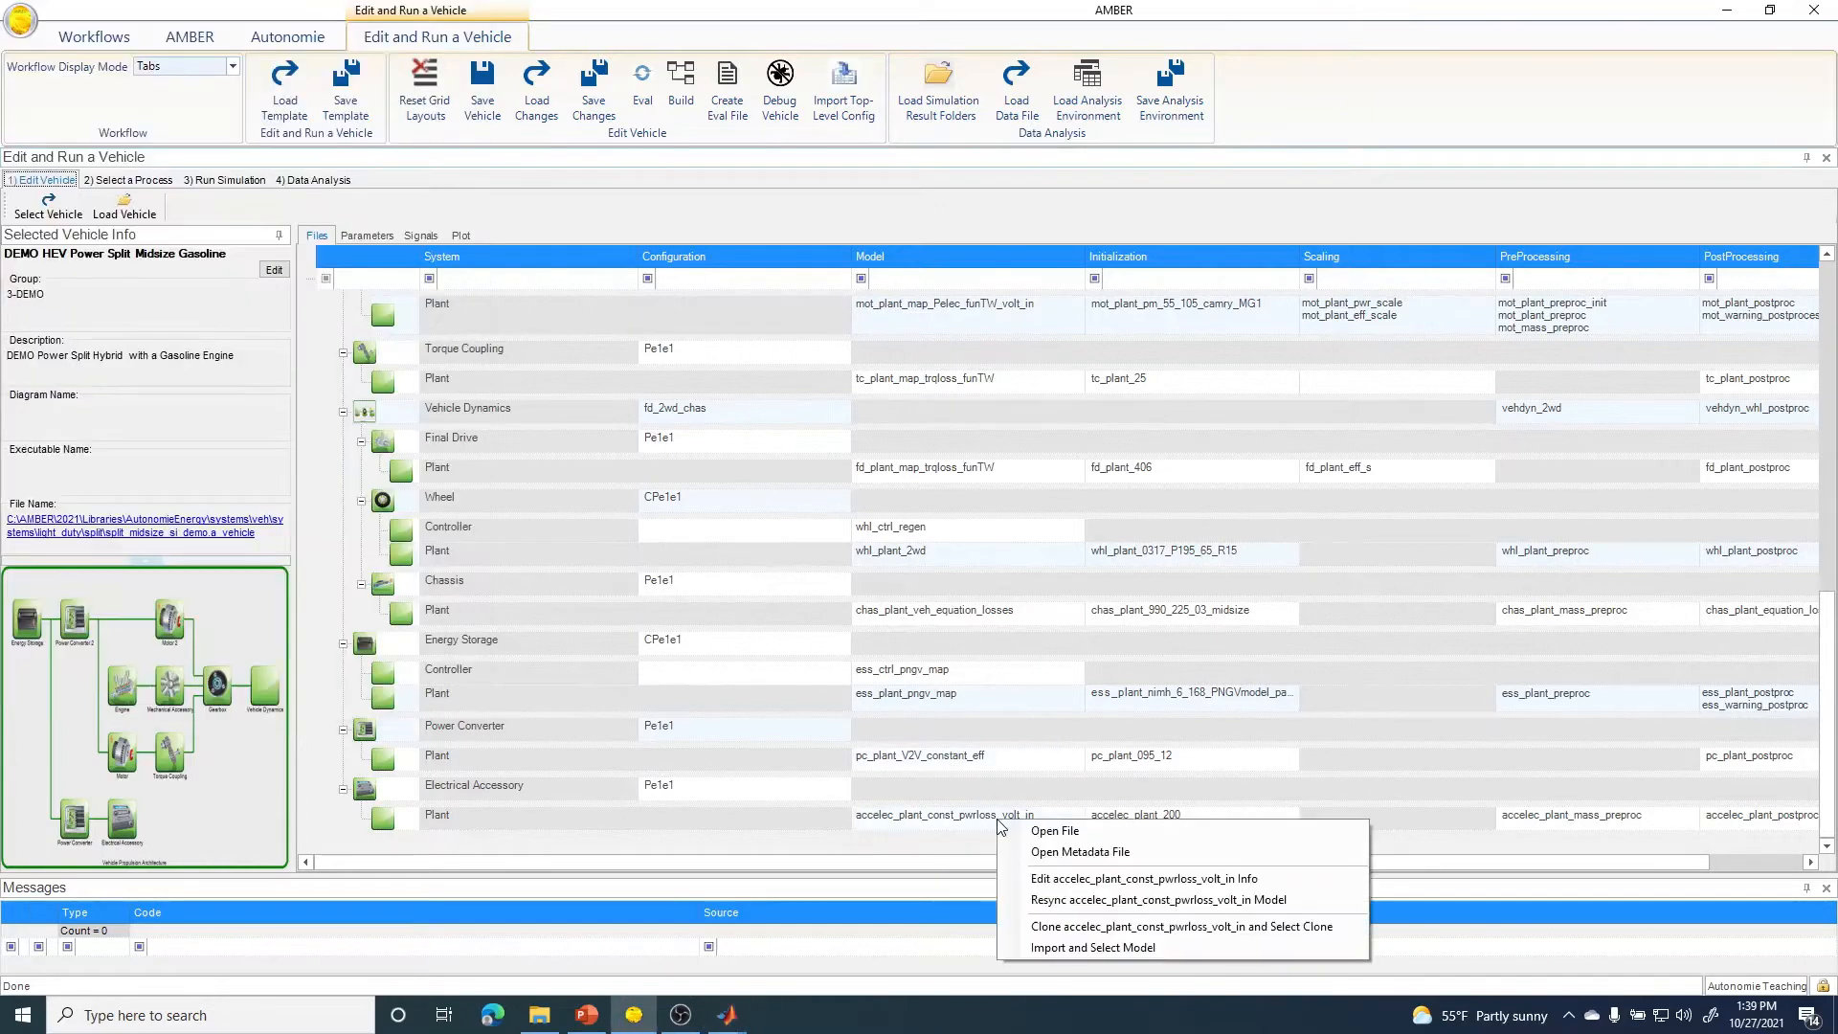
{"action": "left_click", "coordinate": [1033, 858]}
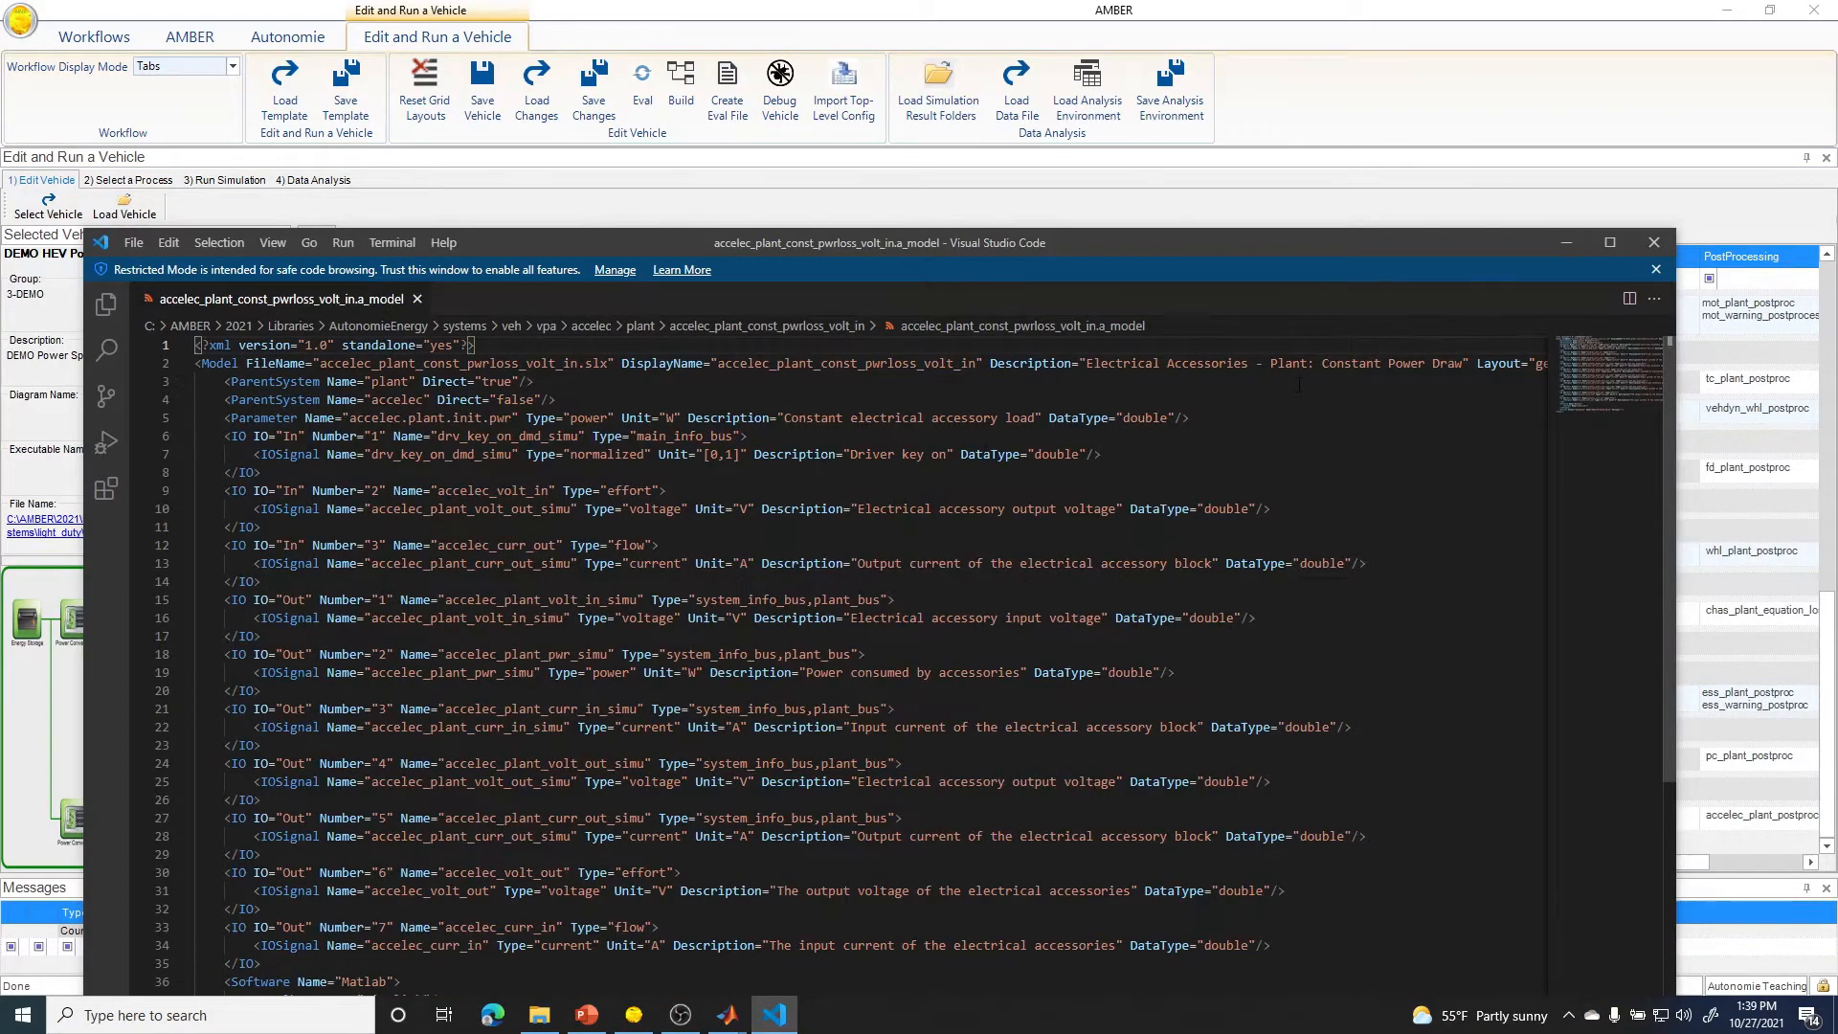
{"action": "left_click", "coordinate": [1559, 249]}
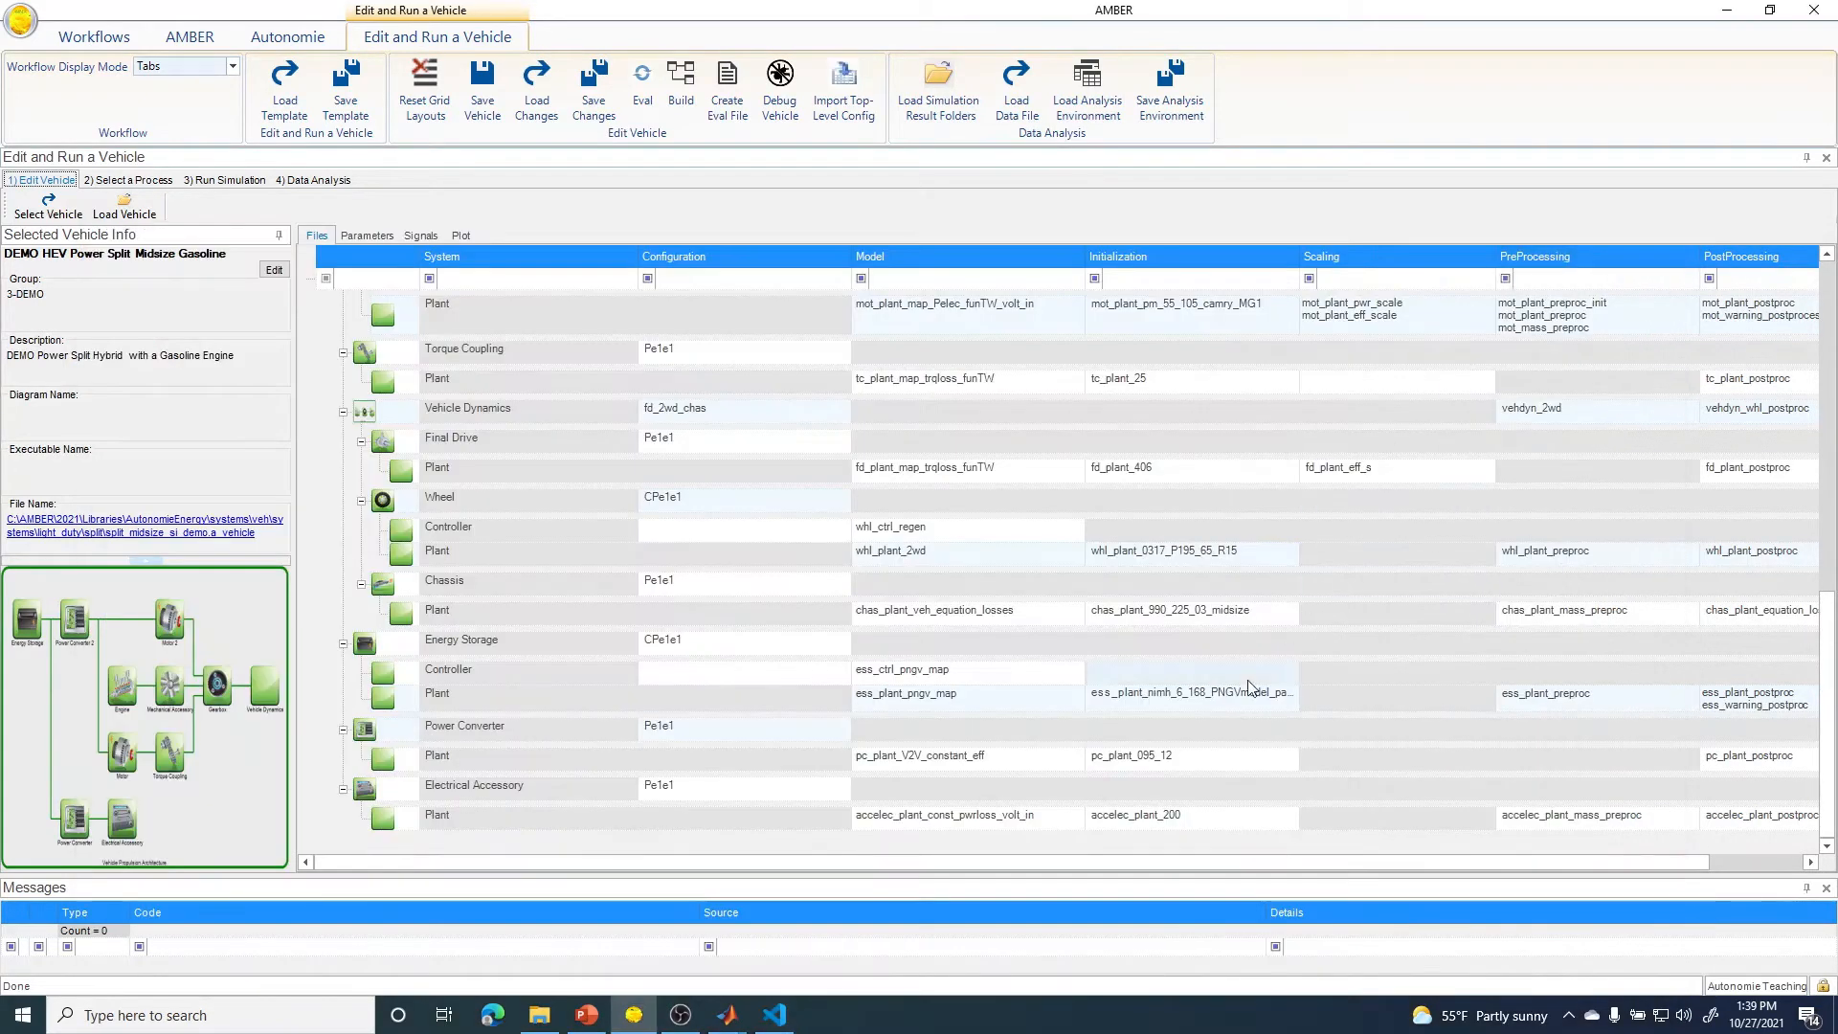
- Start cloning the Electrical Accessory plant model, setting both its new name and display name to accelec_plant_const_pwrloss_volt_in_demo
{"action": "right_click", "coordinate": [1027, 819]}
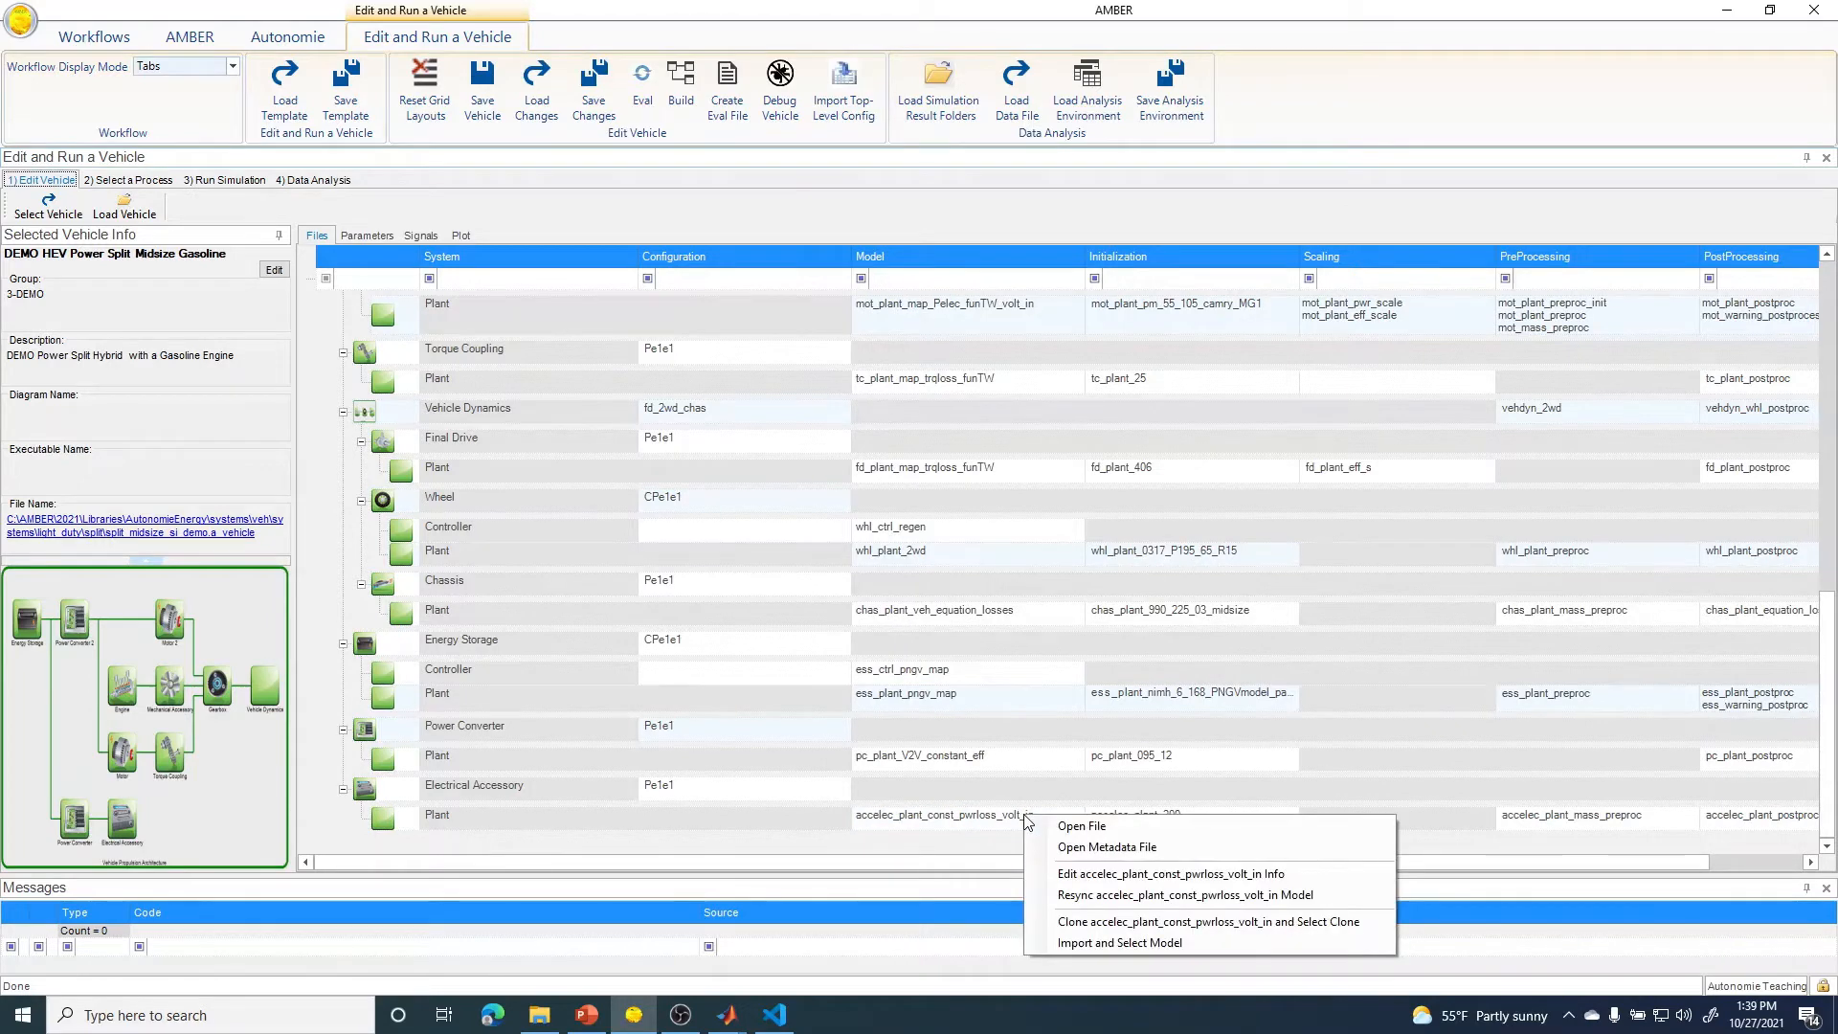
{"action": "left_click", "coordinate": [1137, 923]}
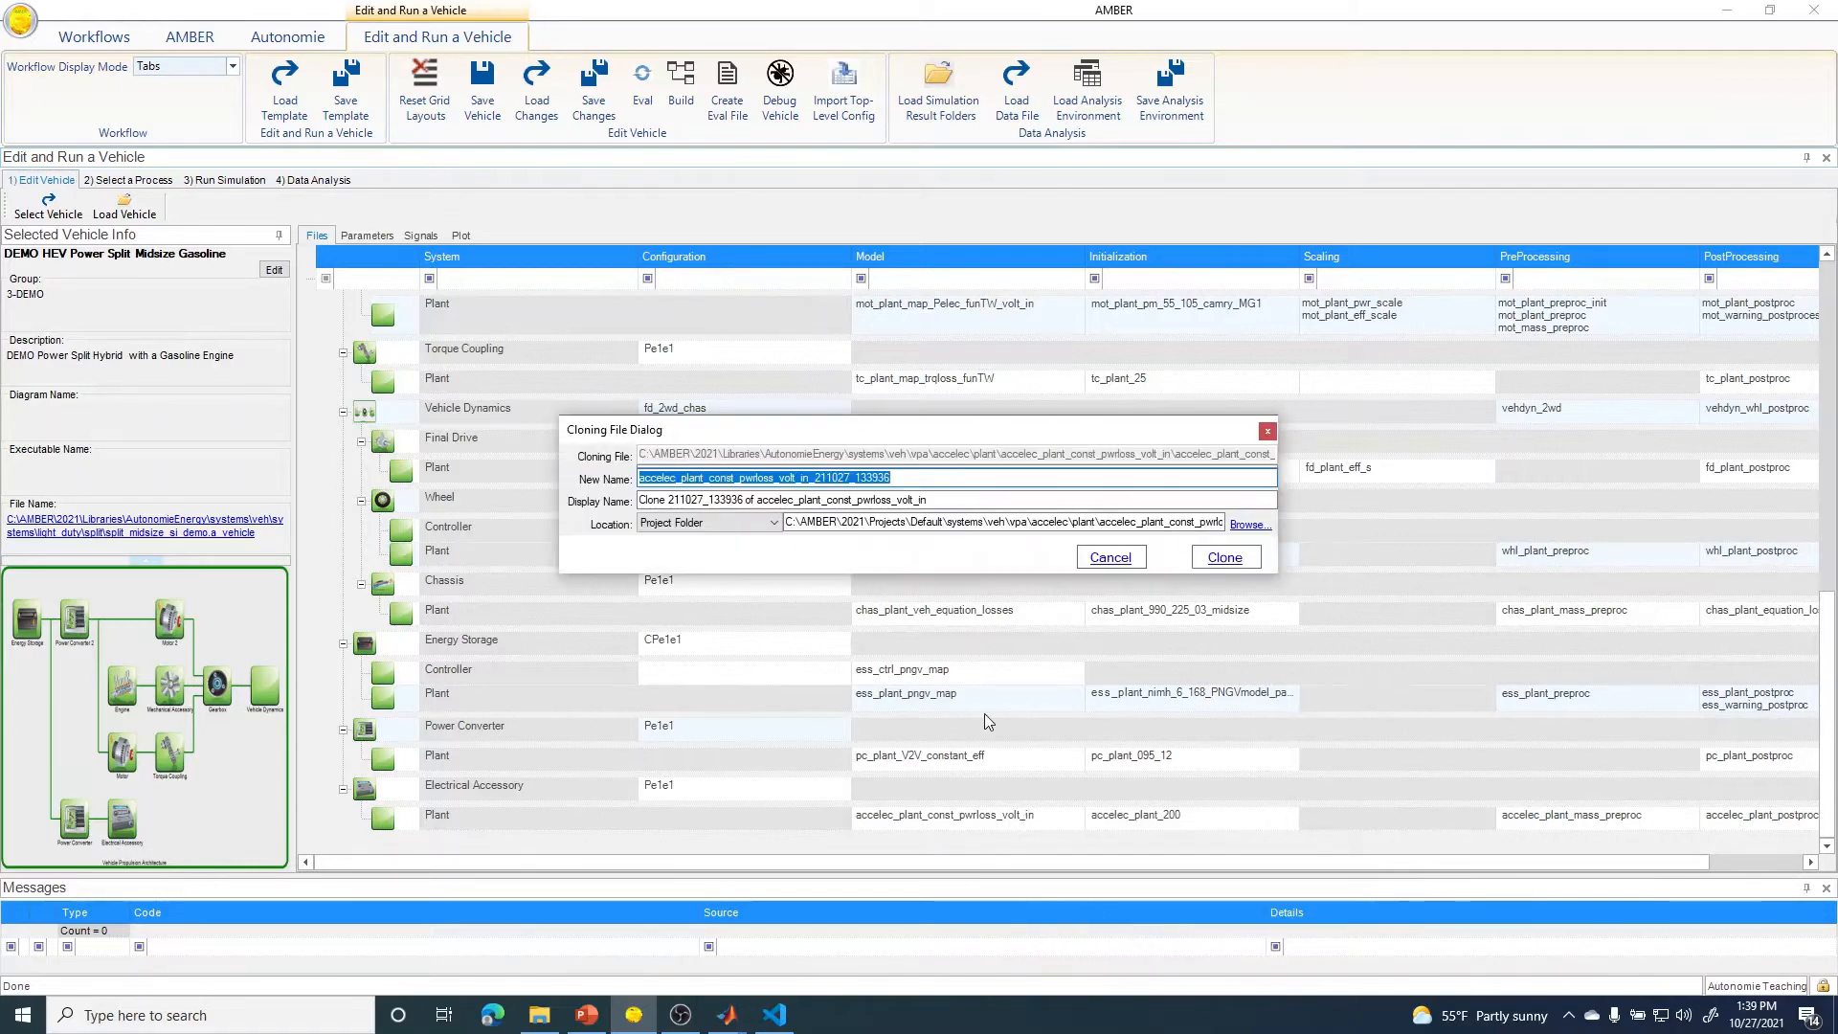
{"action": "left_click", "coordinate": [758, 477]}
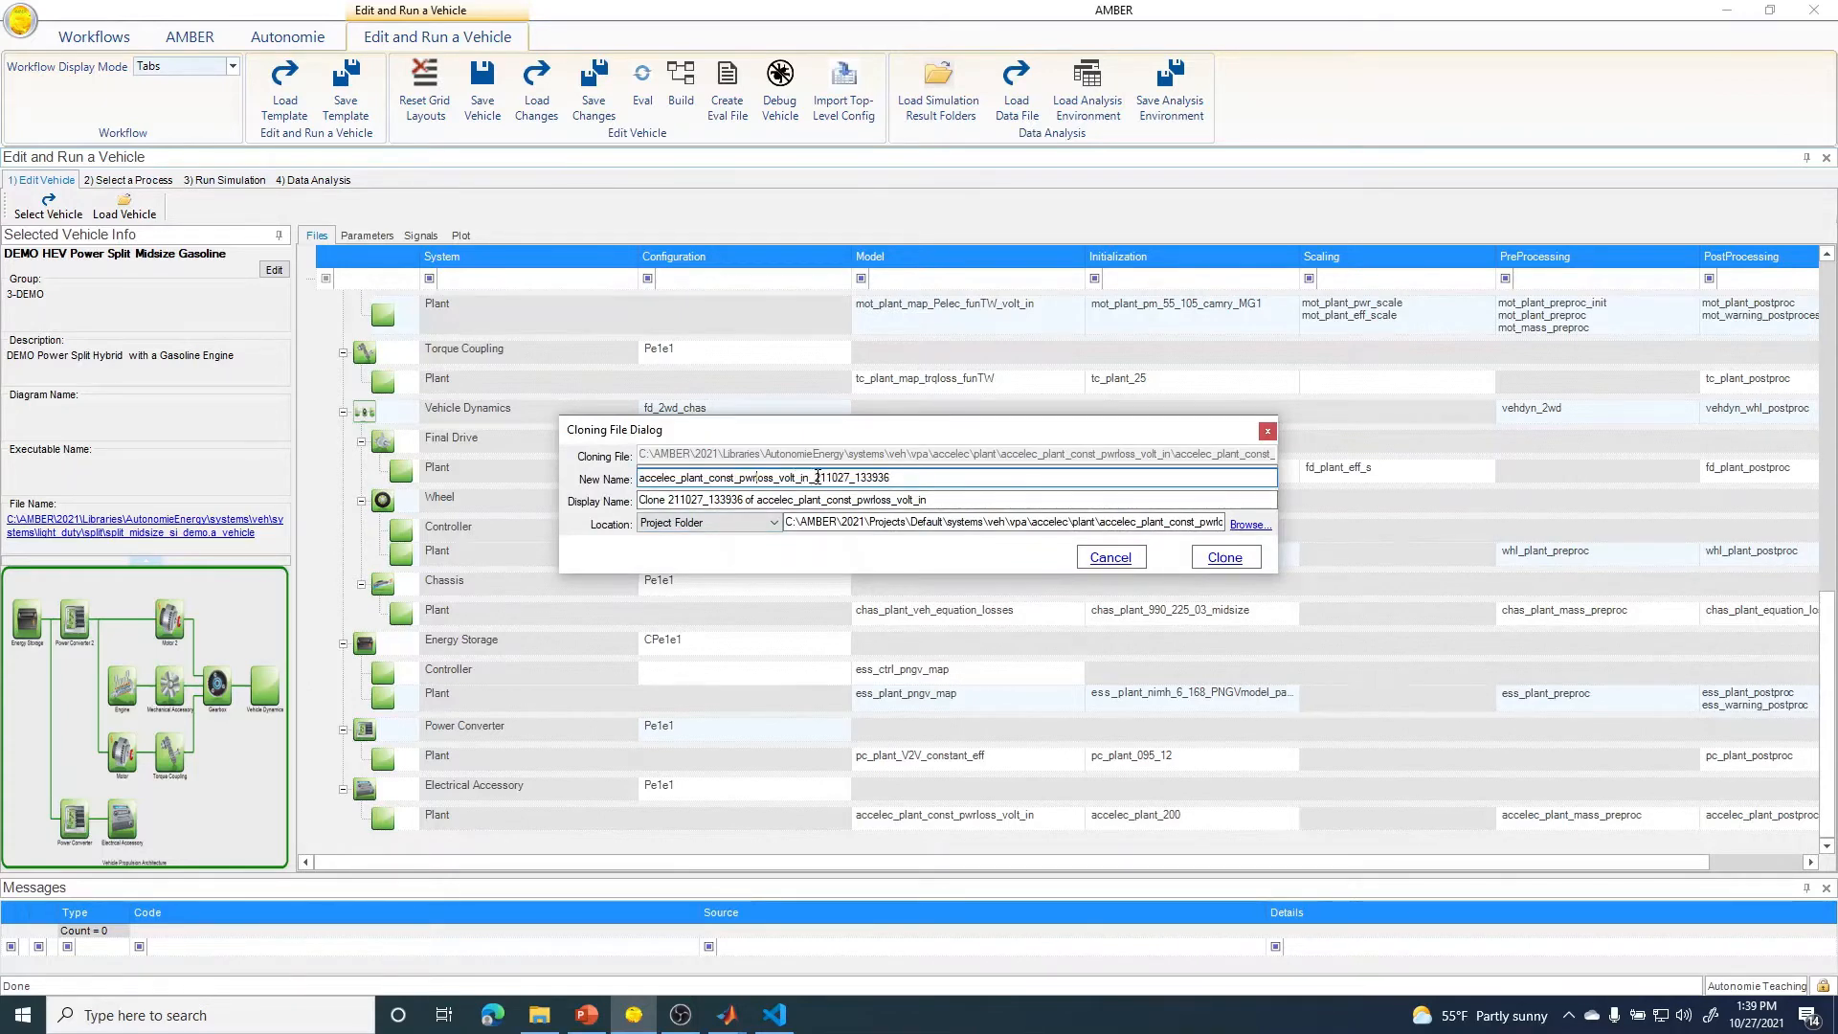
{"action": "left_click_drag", "start_coordinate": [815, 478], "coordinate": [892, 477]}
{"action": "type", "text": "demo"}
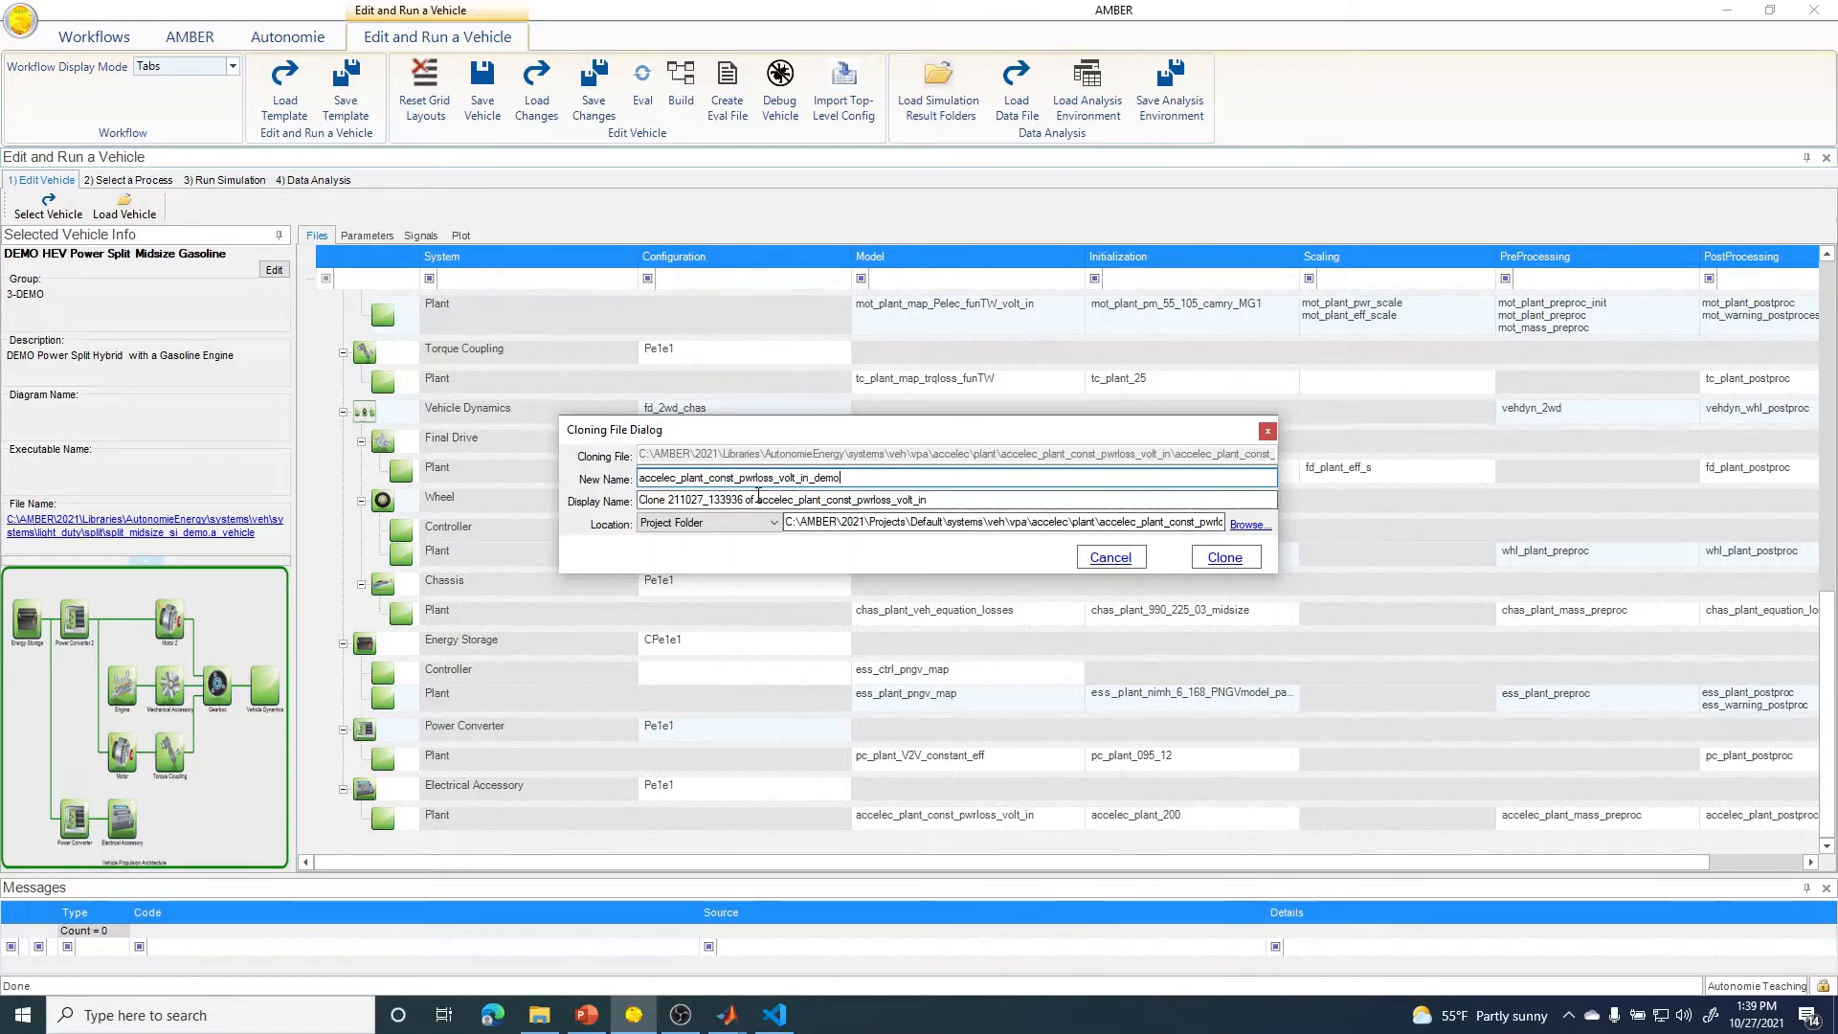
{"action": "left_click_drag", "start_coordinate": [760, 497], "coordinate": [607, 499]}
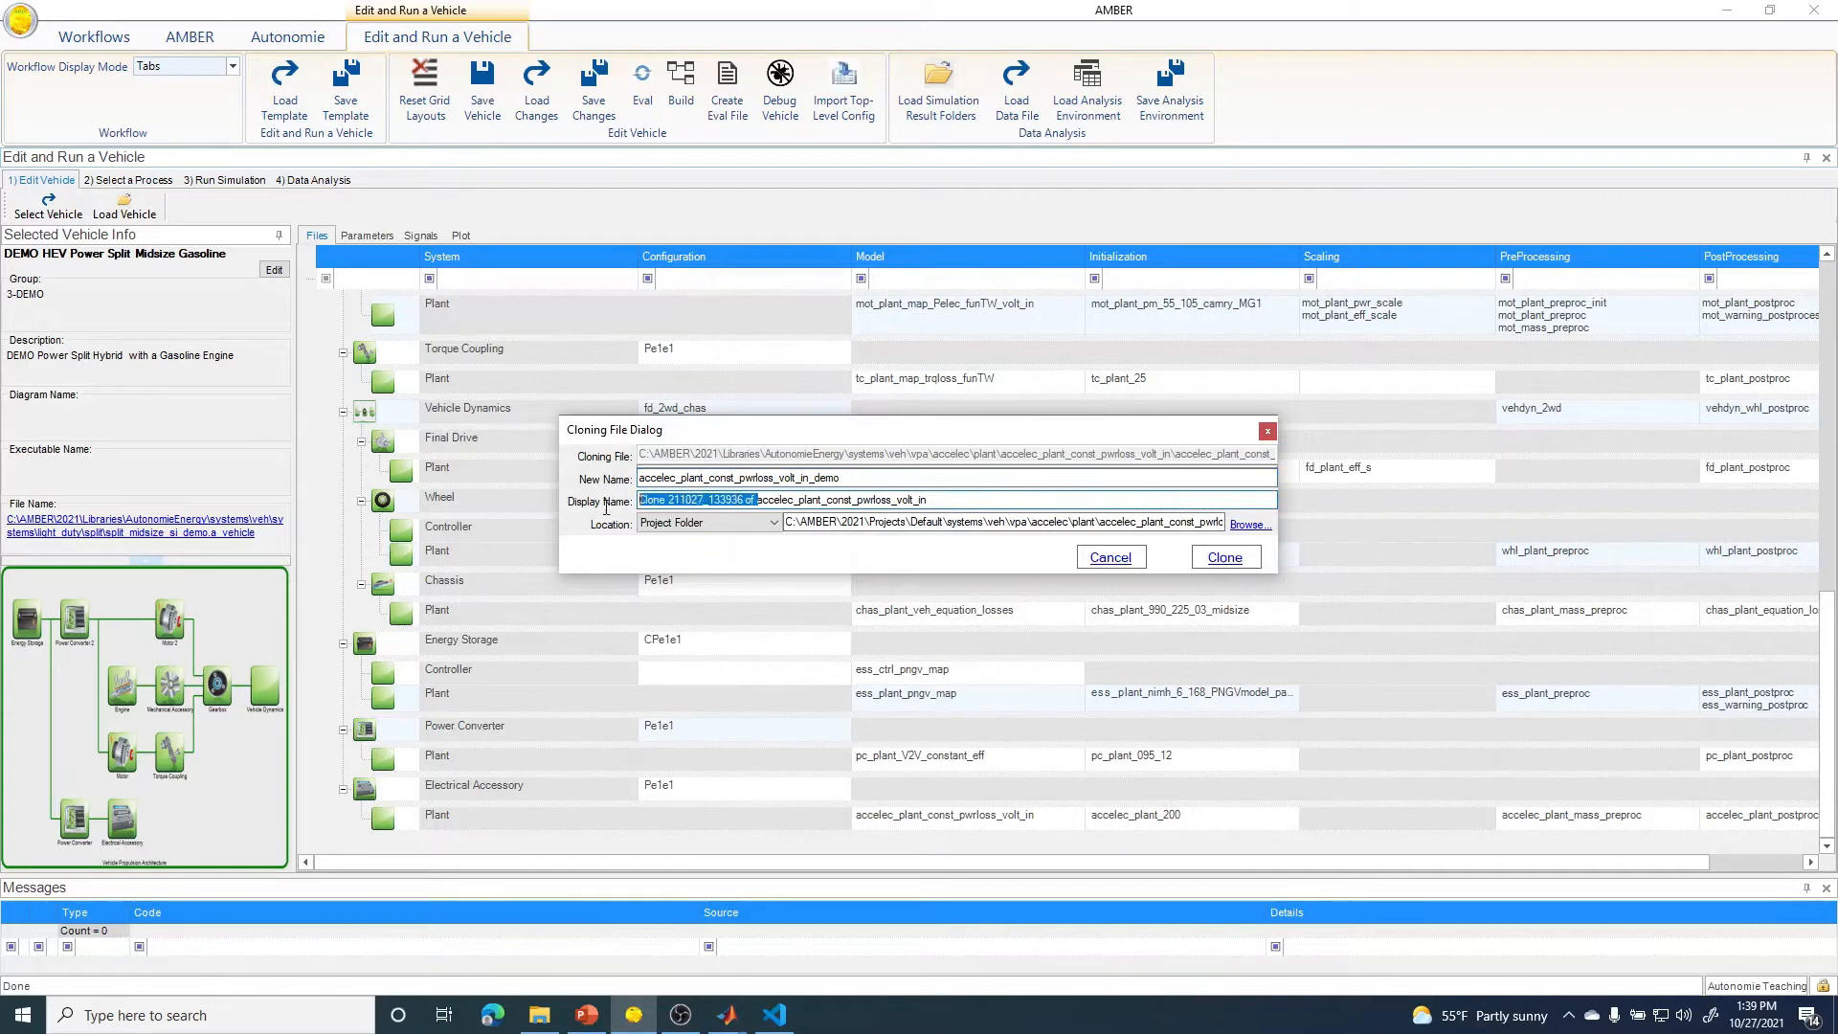
{"action": "key", "text": "BackSpace"}
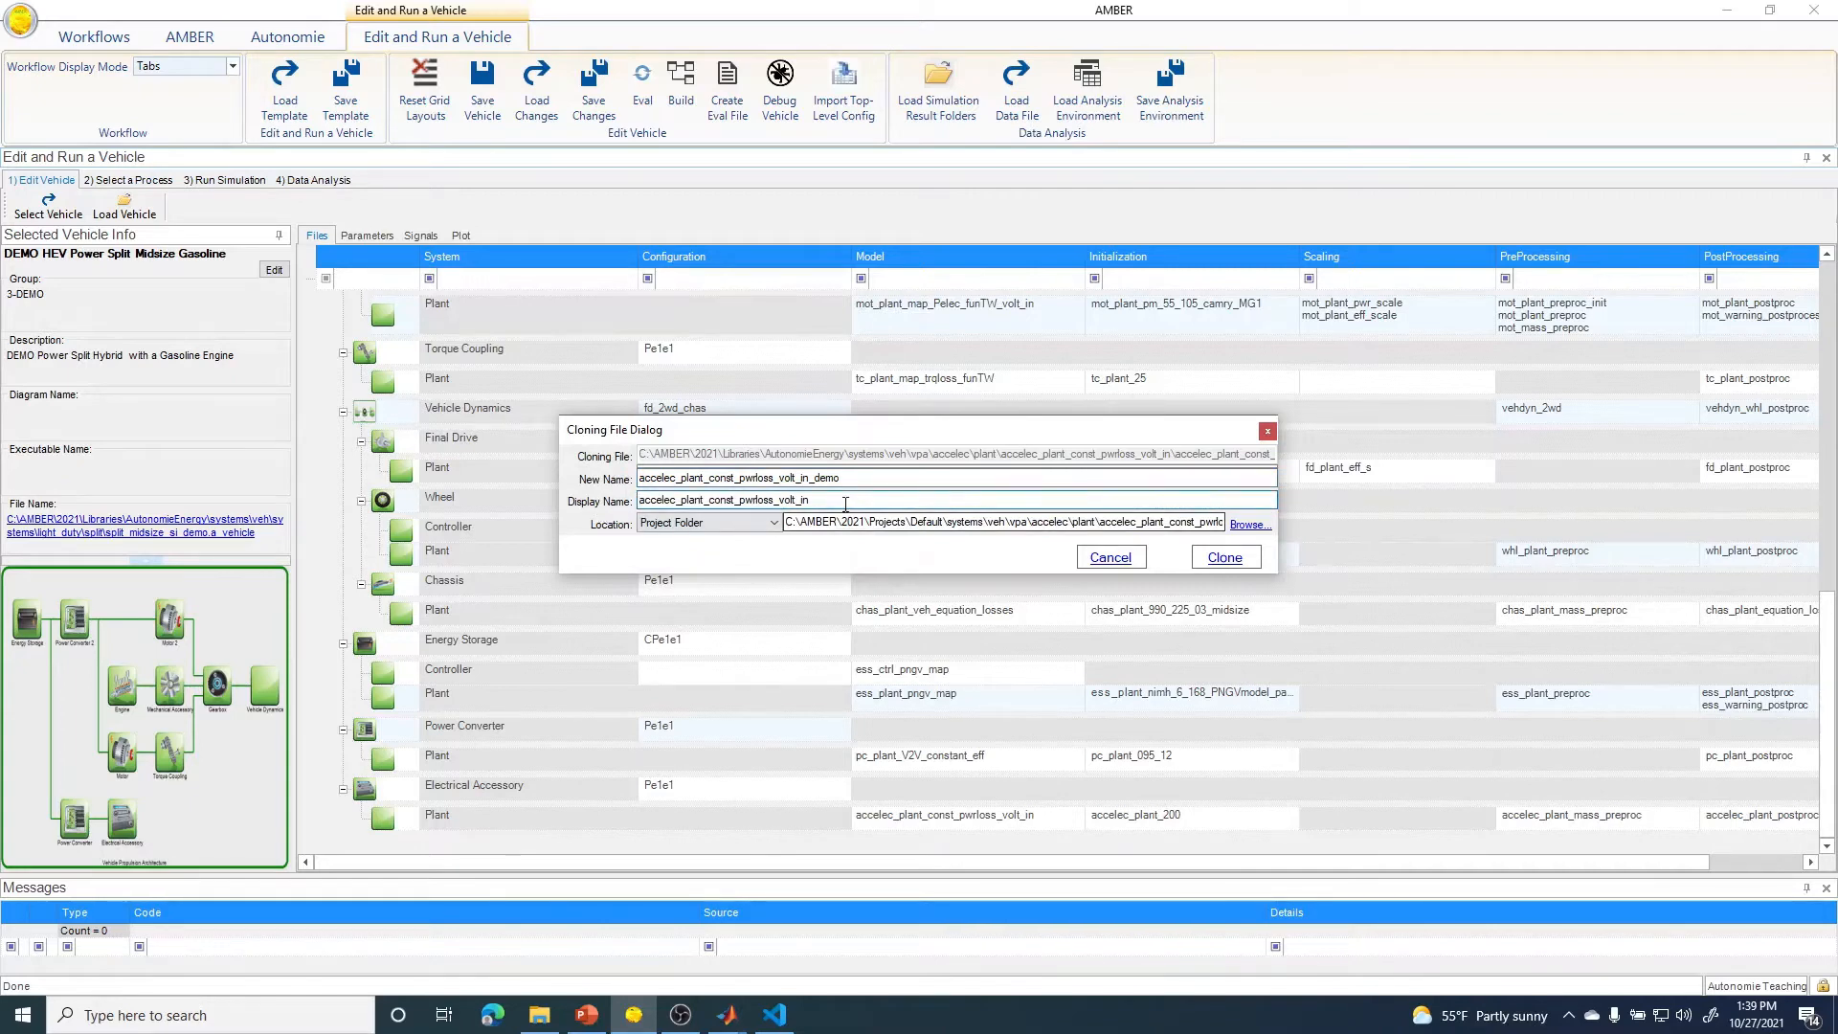
{"action": "type", "text": "_demo"}
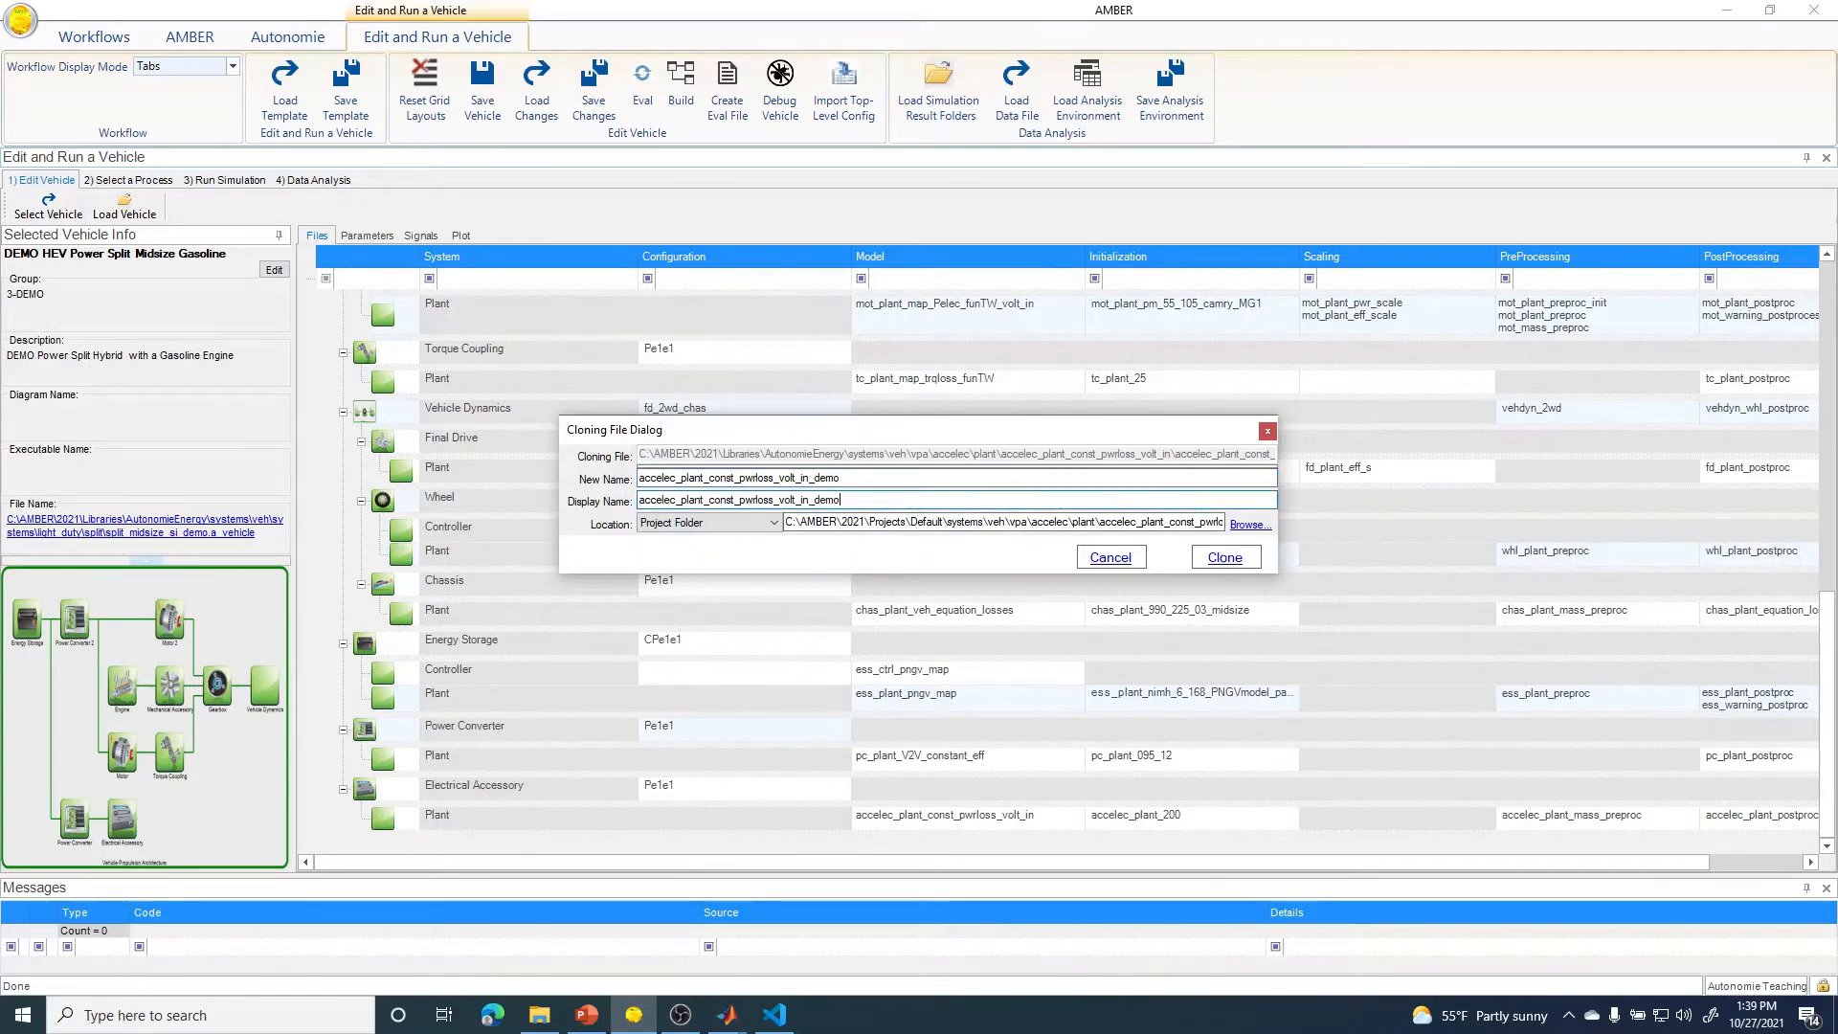
- Create the clone in the AutonomieDEMO library, appending _demo to the location's folder name and allowing the missing folder to be created
{"action": "left_click_drag", "start_coordinate": [1221, 522], "coordinate": [969, 522]}
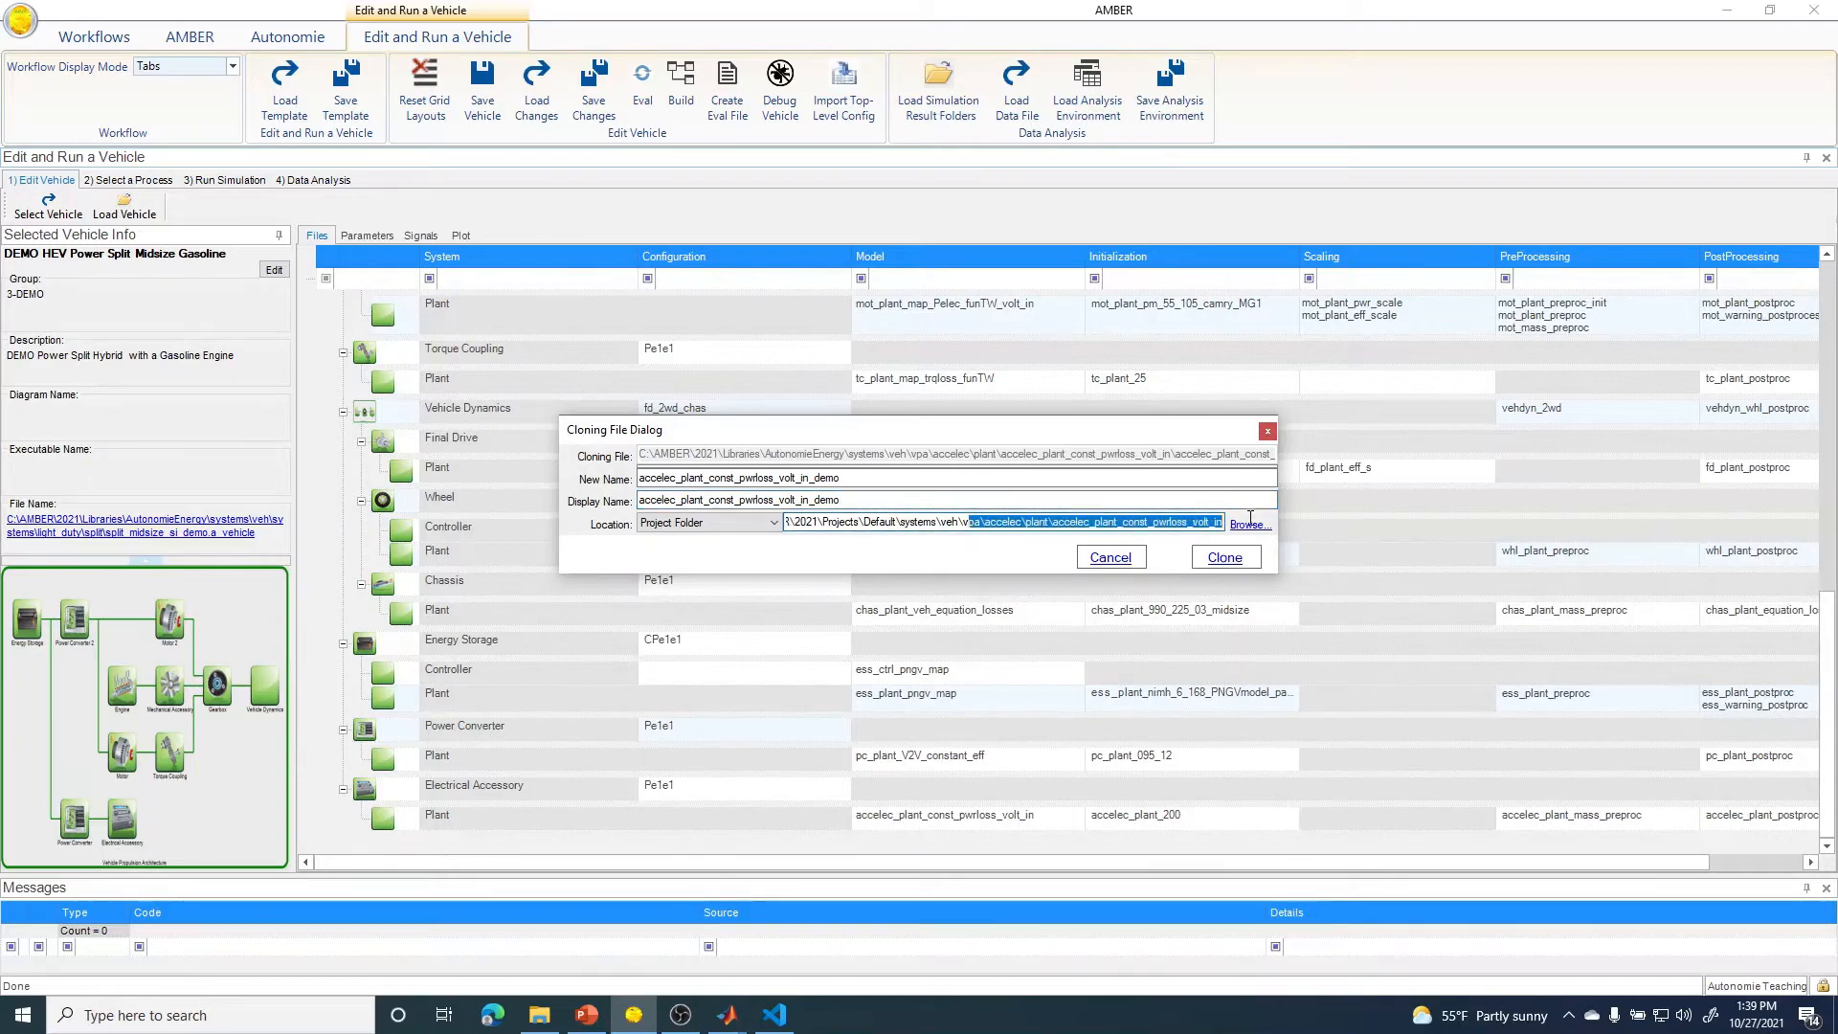
{"action": "left_click", "coordinate": [687, 527]}
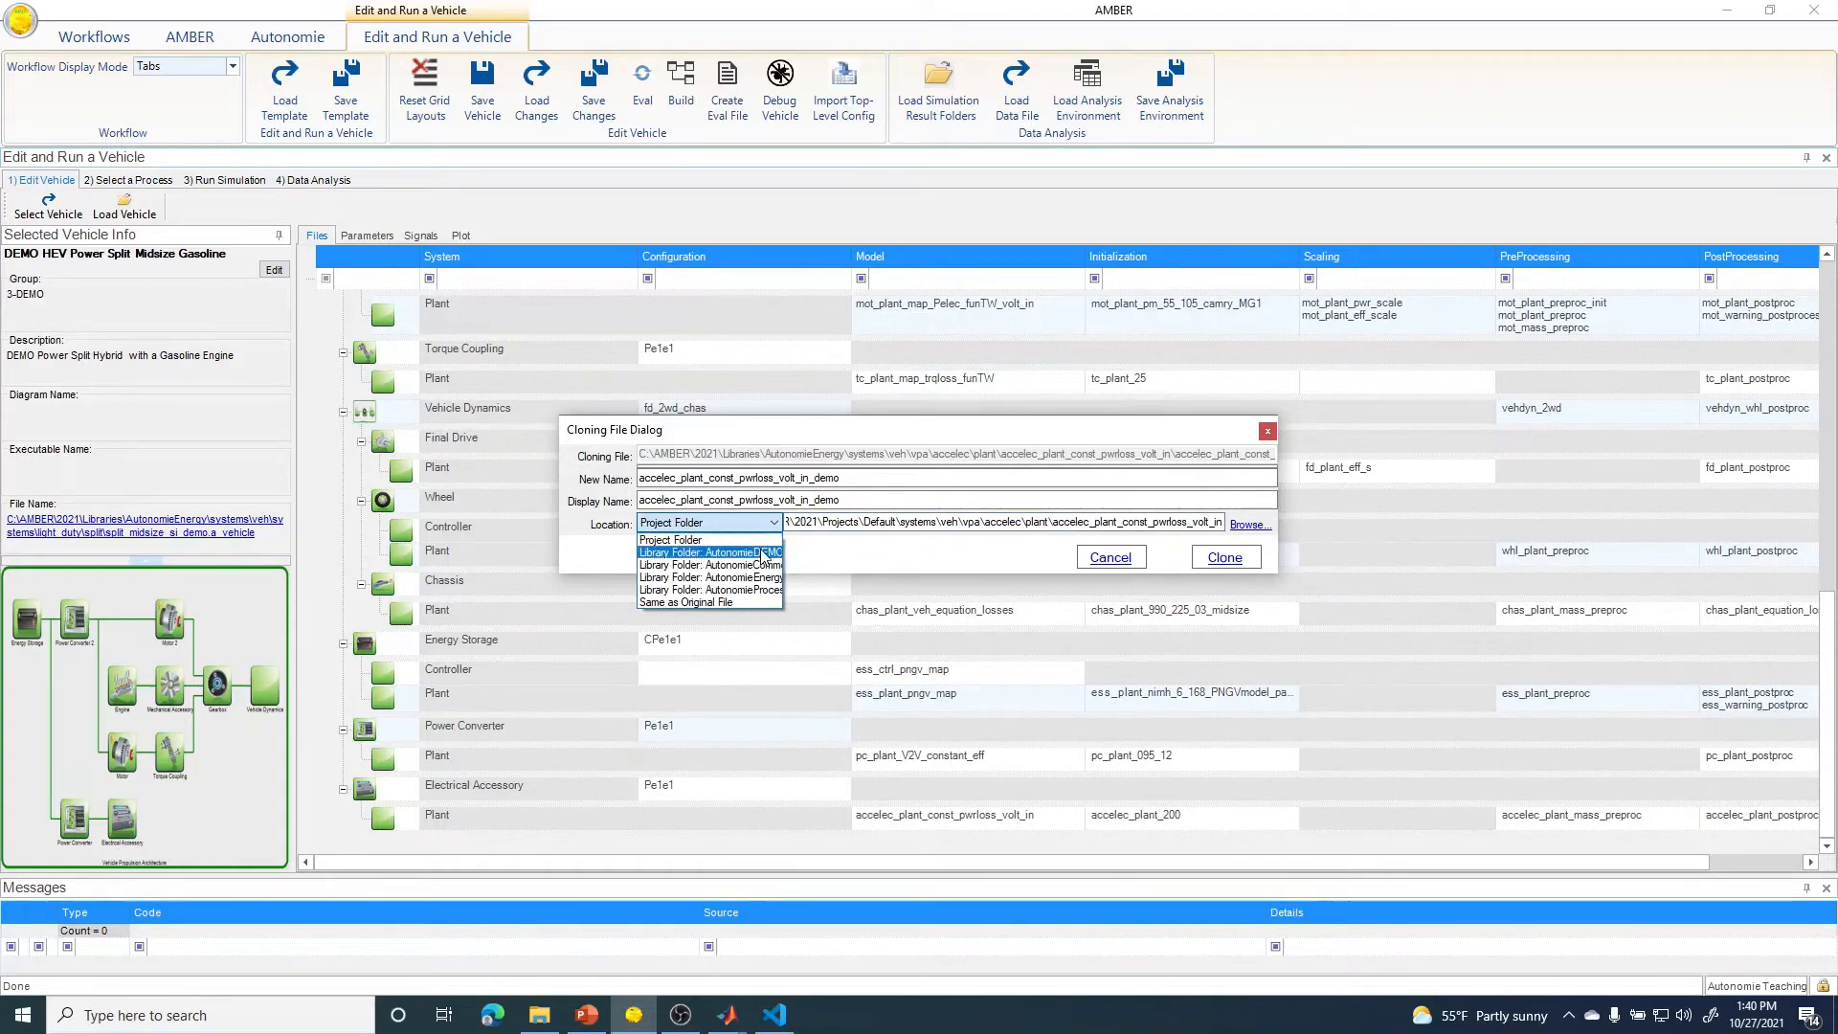
{"action": "key", "text": "Escape"}
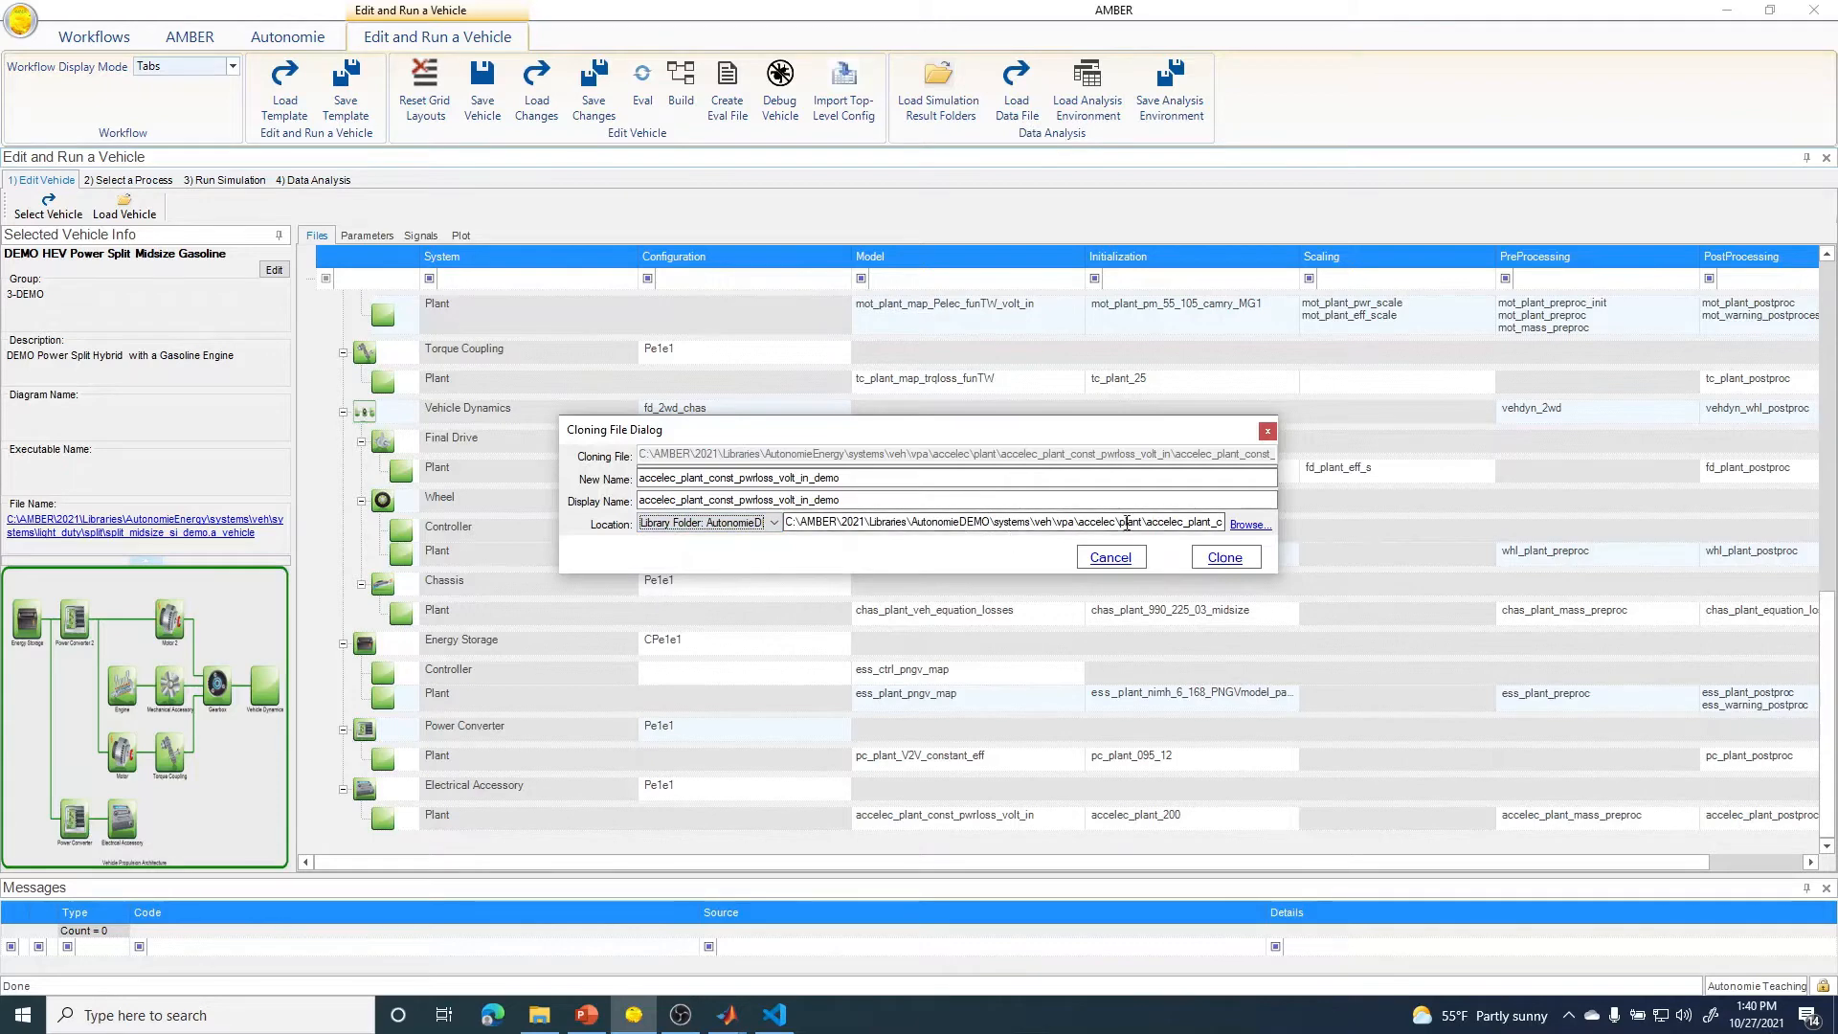
{"action": "left_click", "coordinate": [1128, 522]}
{"action": "left_click_drag", "start_coordinate": [1127, 523], "coordinate": [1283, 524]}
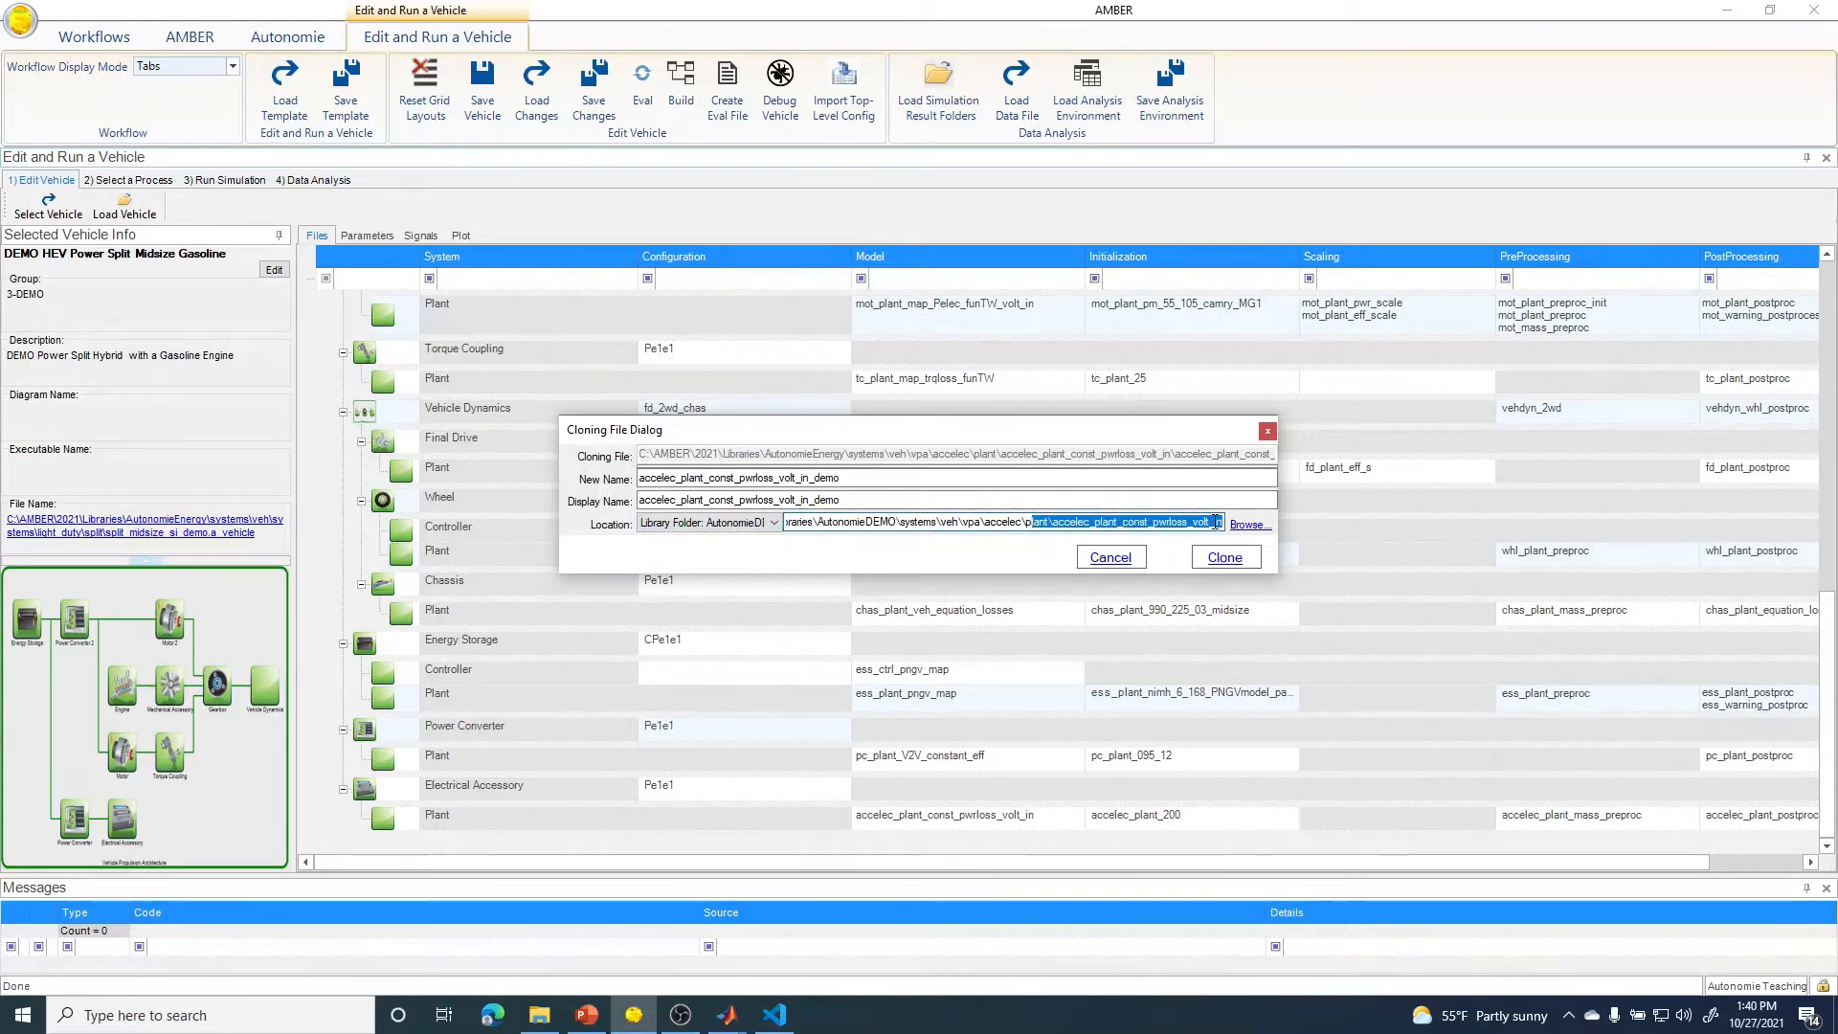
{"action": "left_click", "coordinate": [1215, 524]}
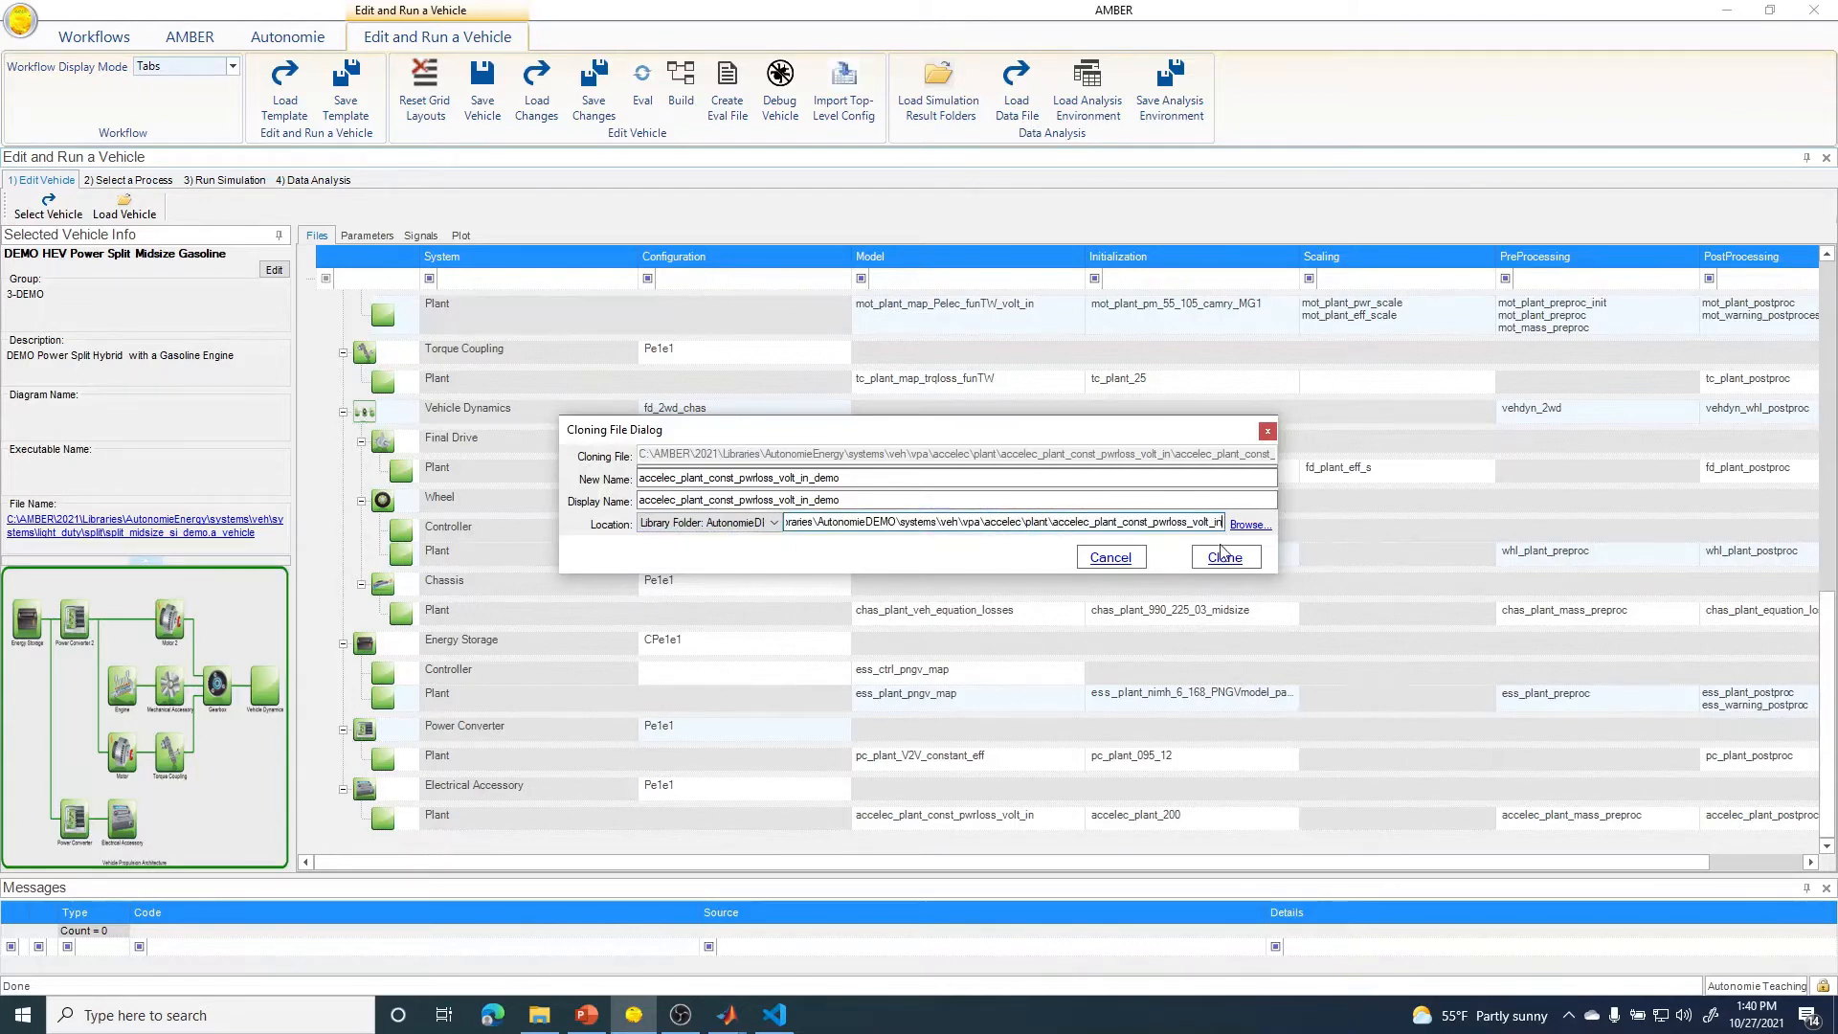
{"action": "type", "text": "_demo"}
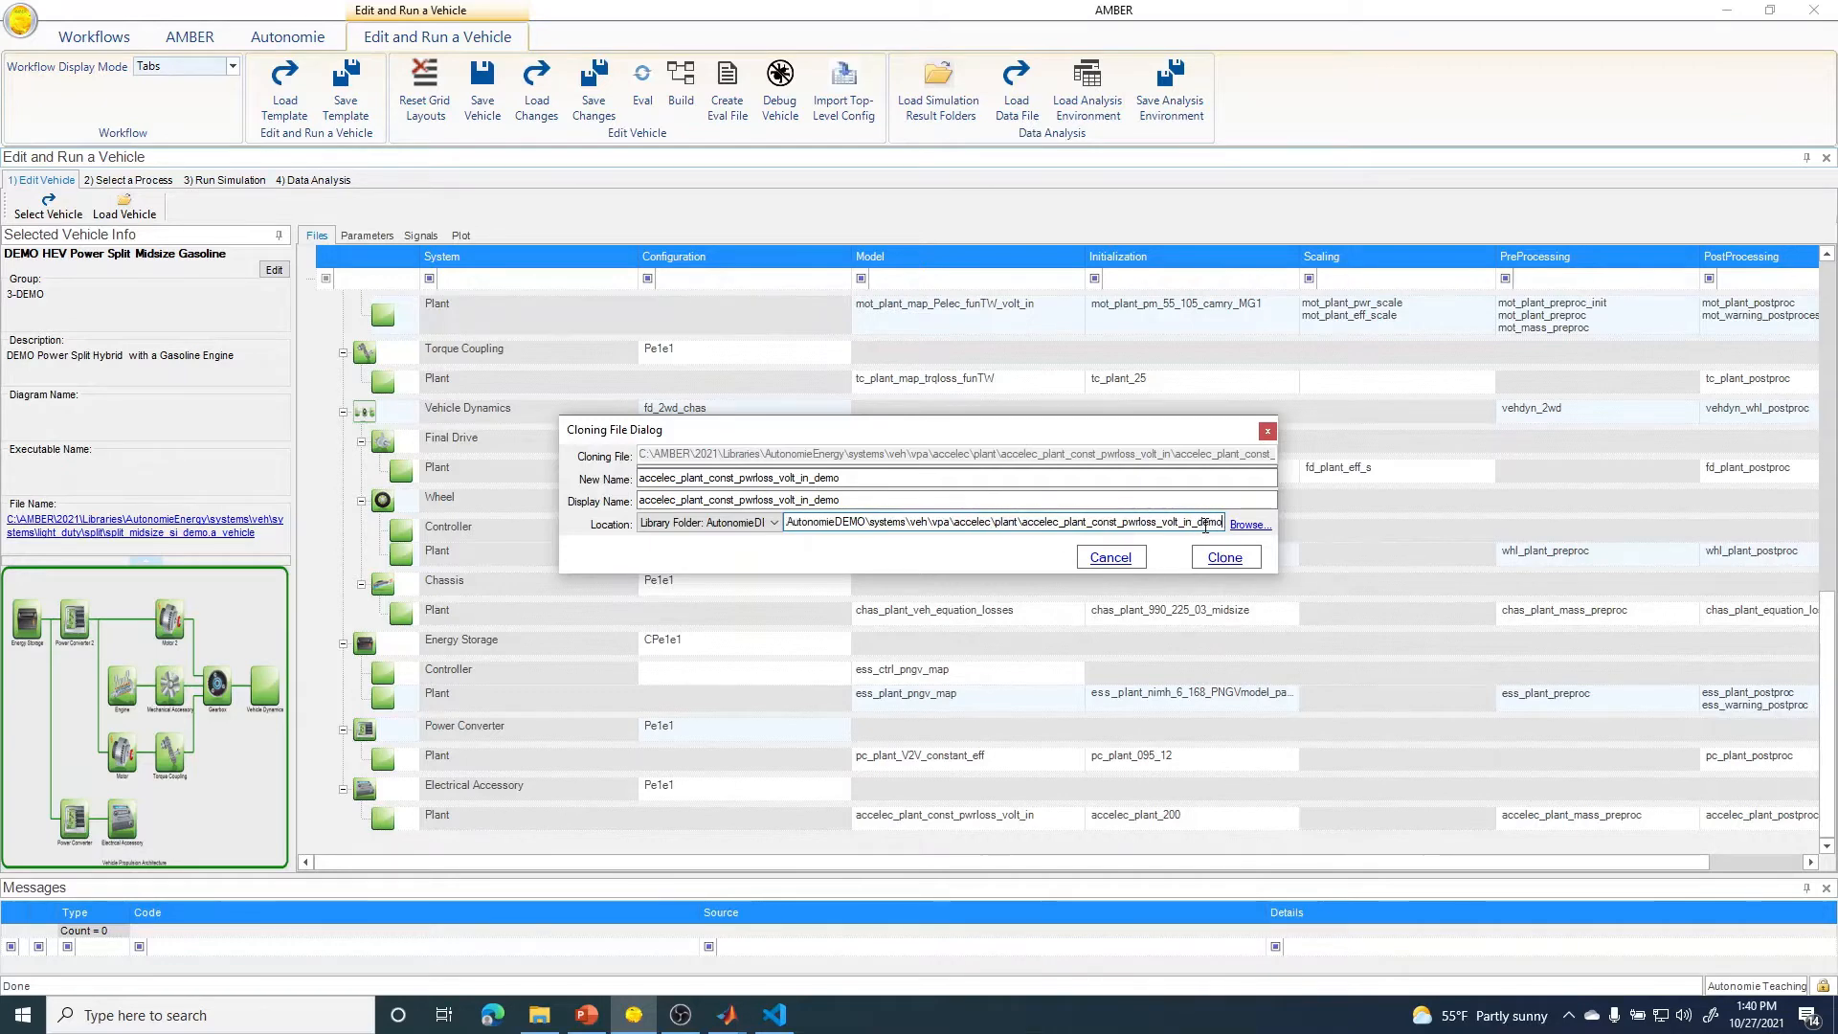
{"action": "left_click", "coordinate": [1213, 559]}
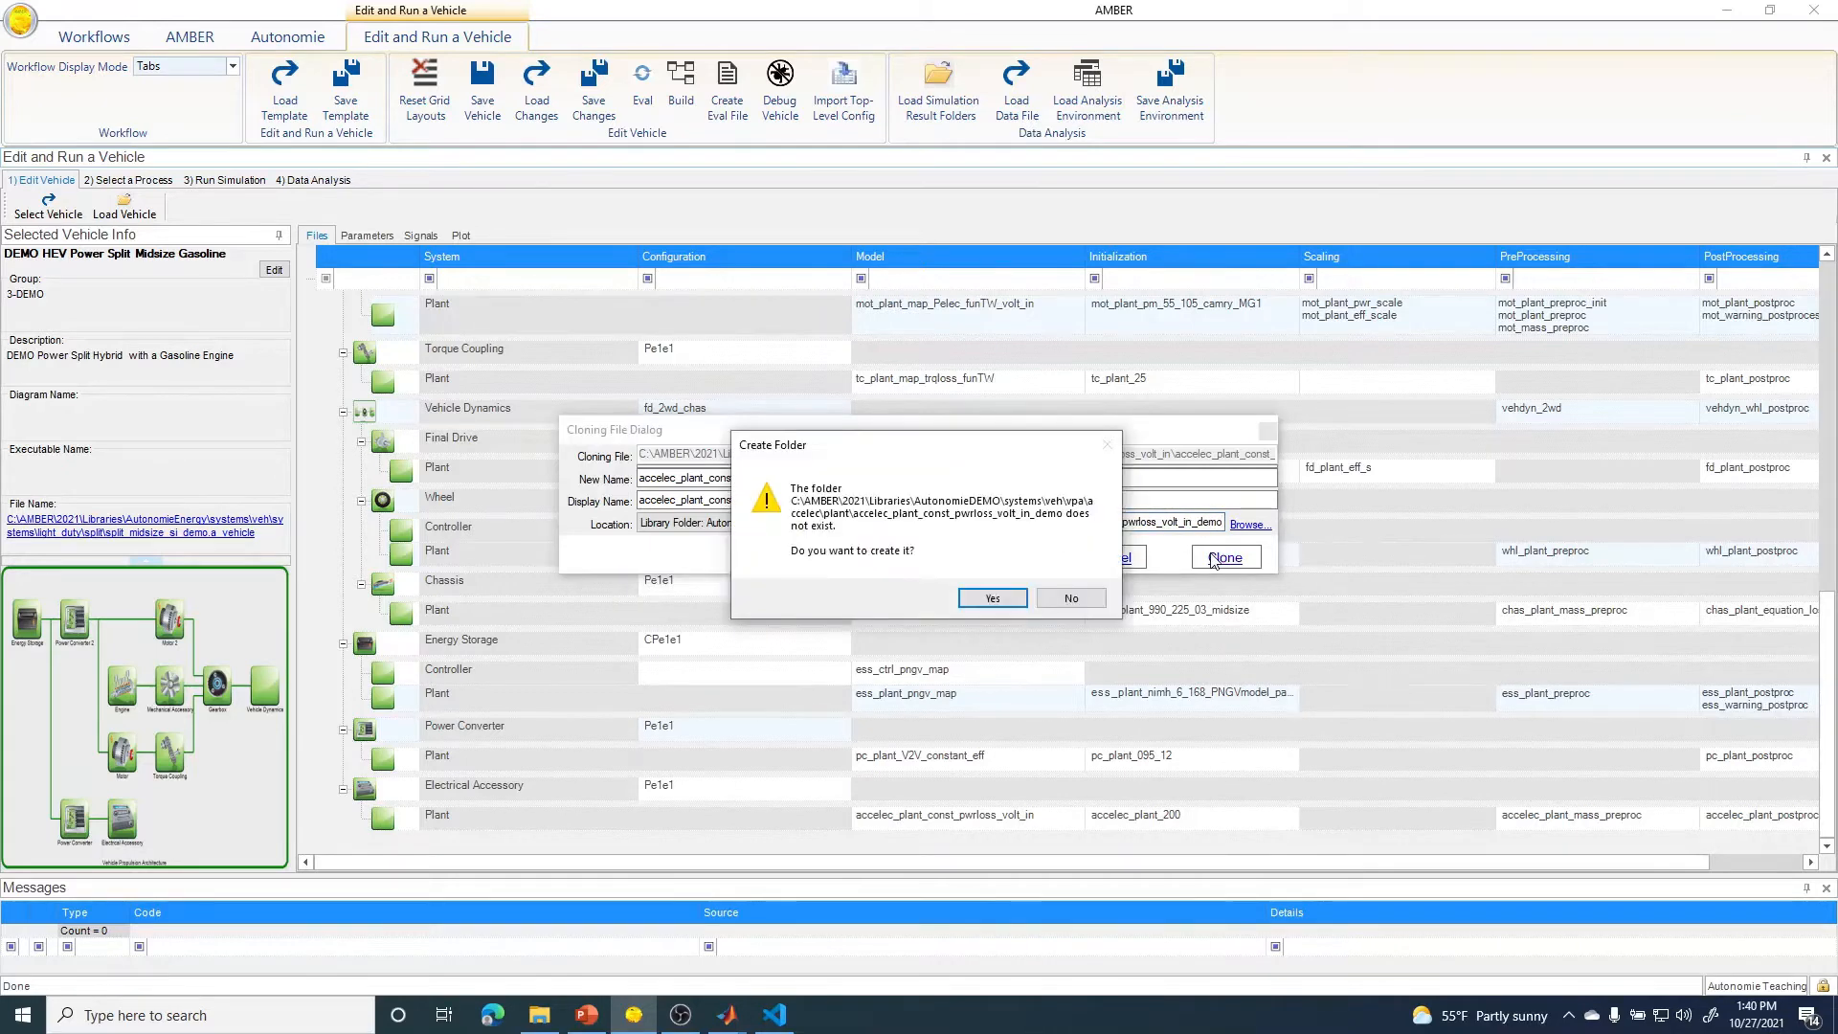
{"action": "left_click", "coordinate": [1002, 600]}
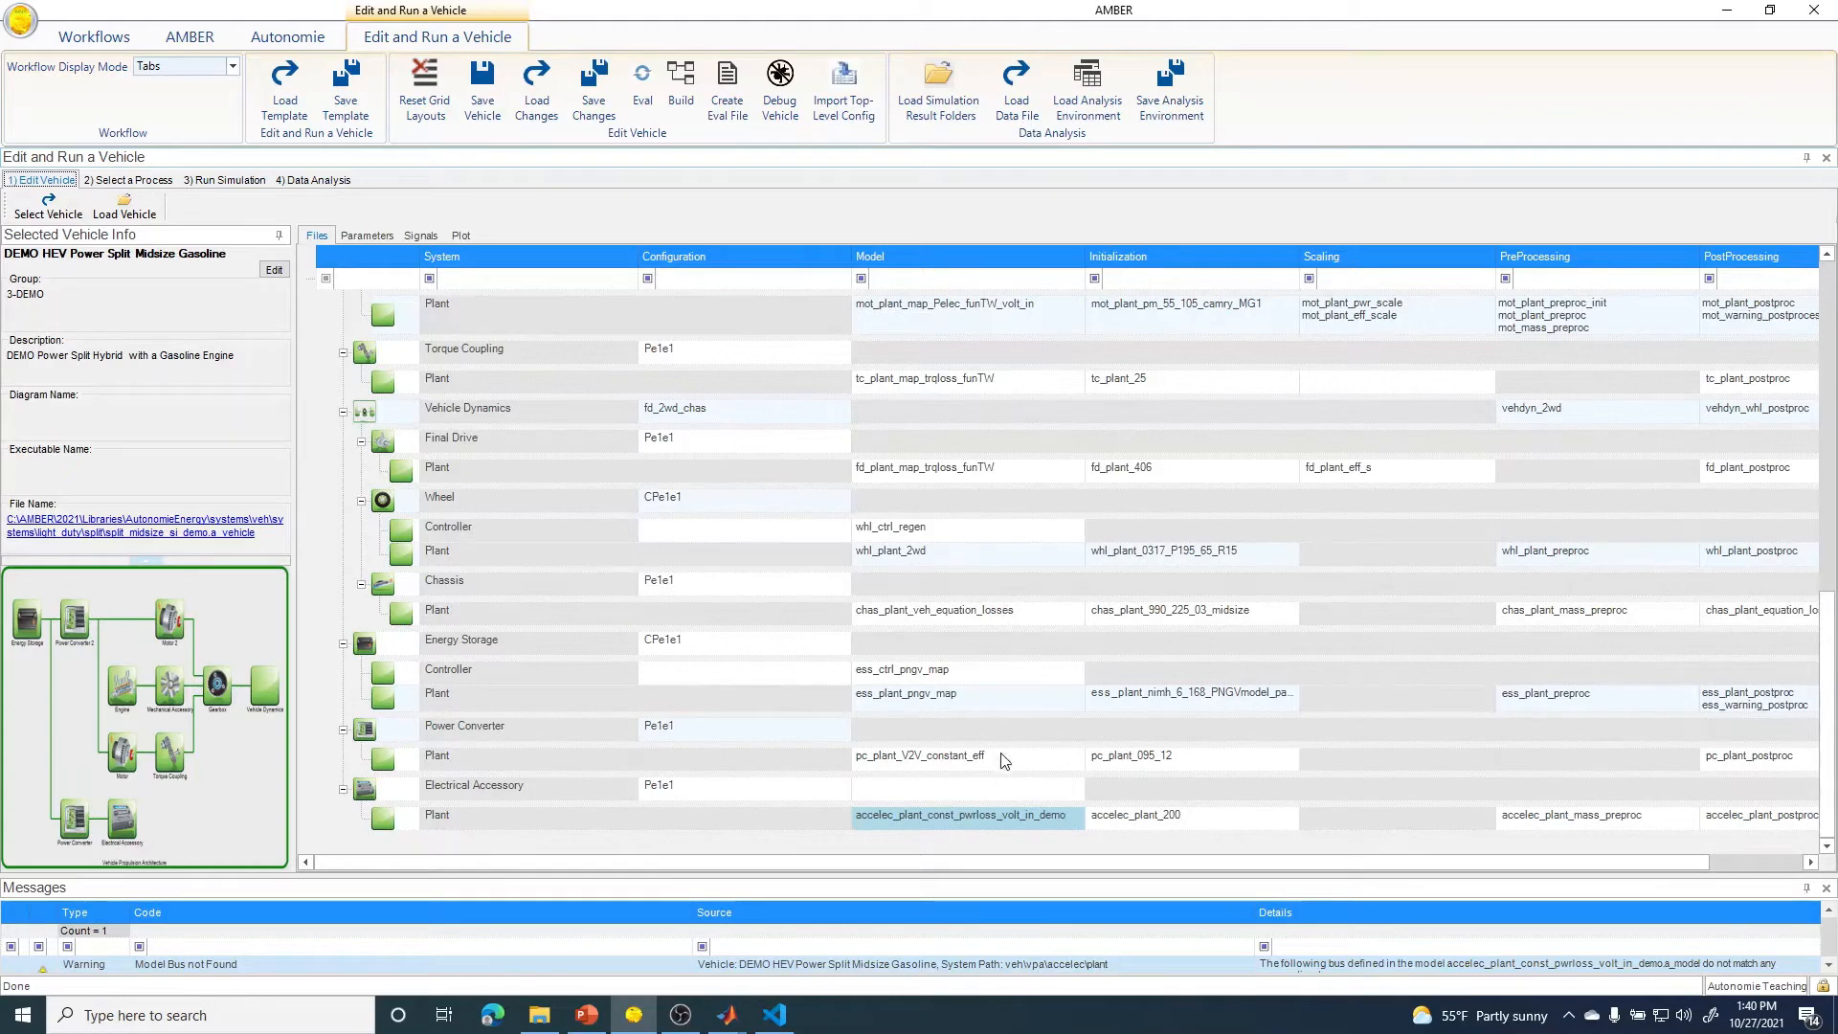
{"action": "left_click", "coordinate": [1001, 819]}
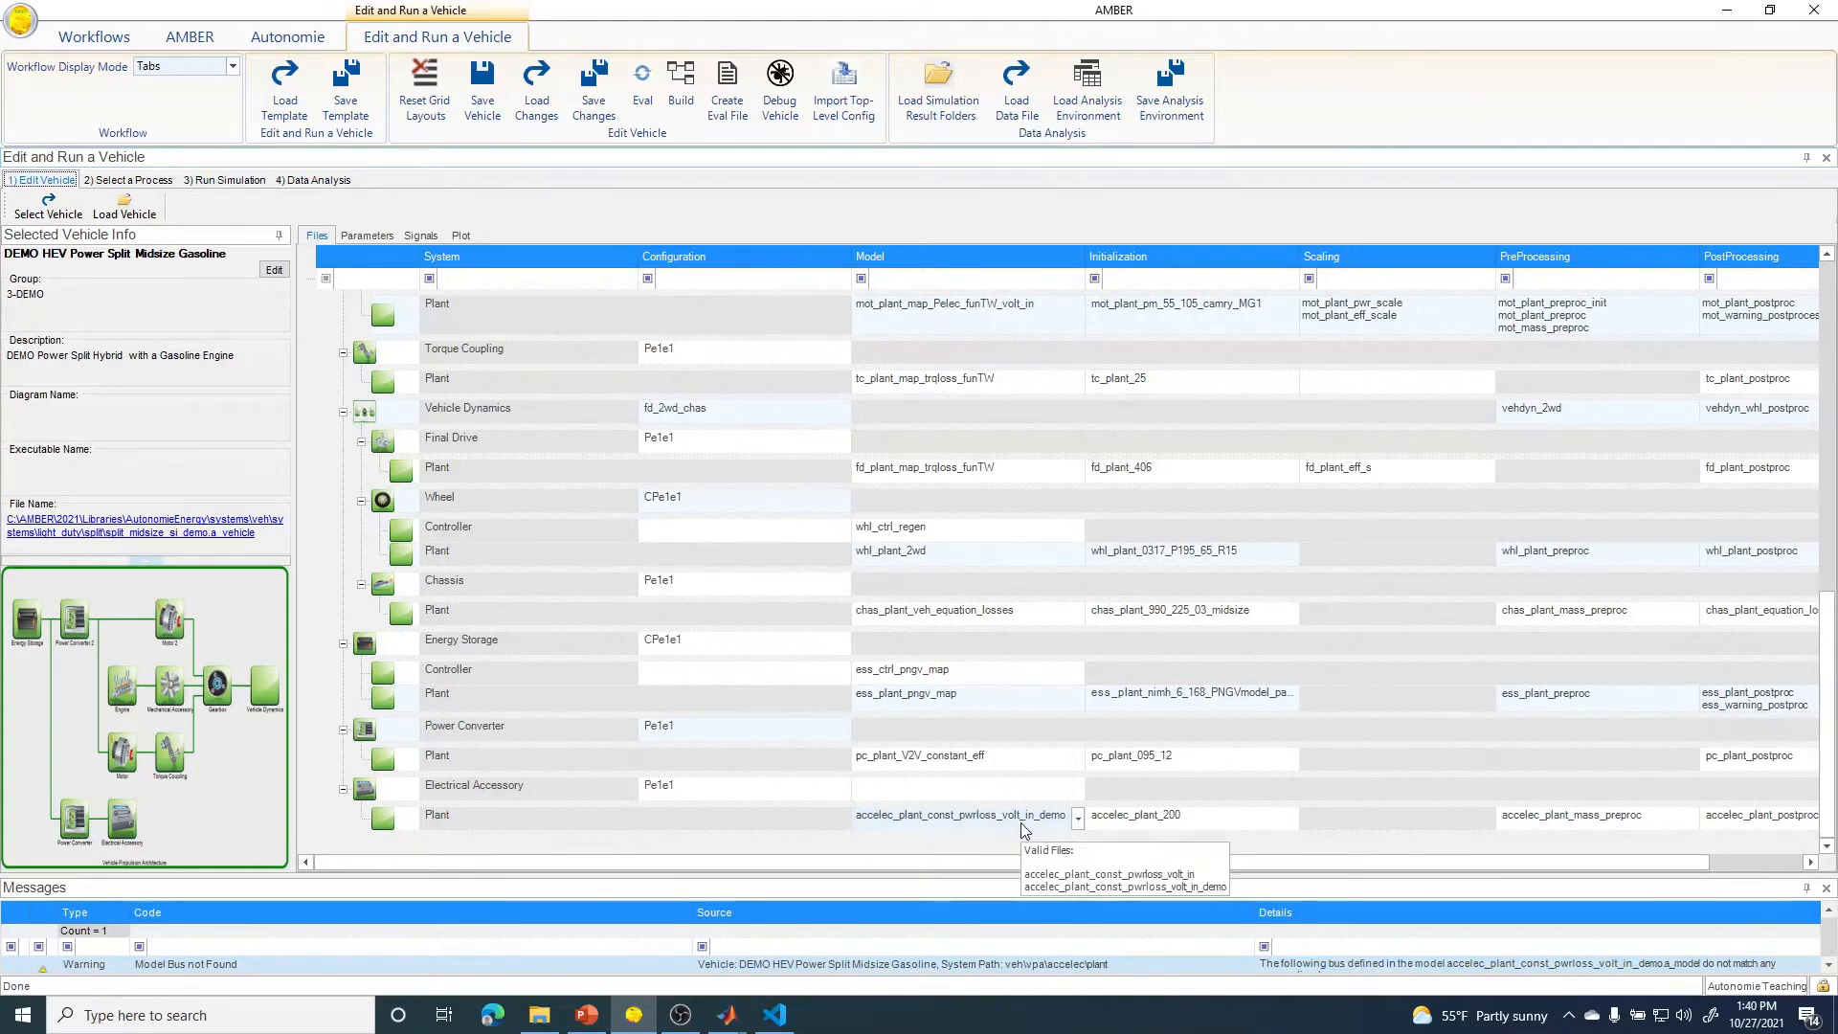
{"action": "mouse_move", "coordinate": [1173, 823]}
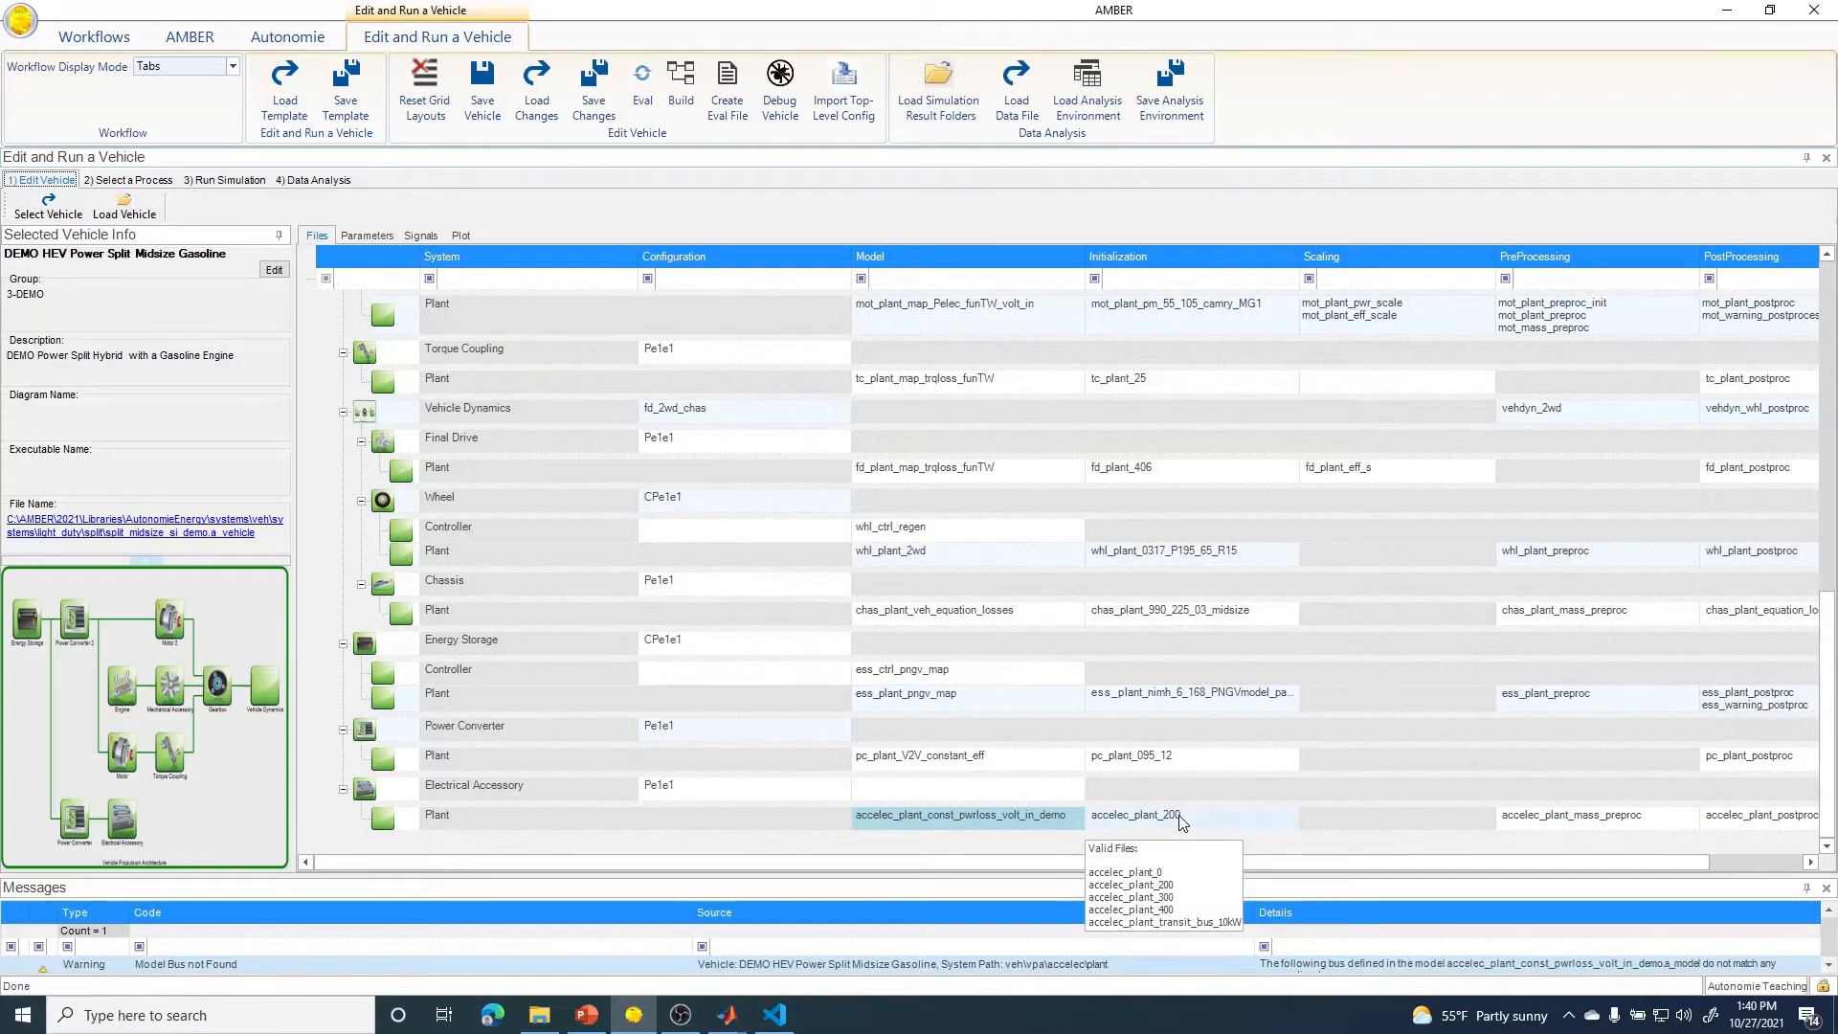
- Open the Electrical Accessory plant's initialization file accelec_plant_200 in MATLAB, view its parameter definitions, and return to AMBER
{"action": "right_click", "coordinate": [1182, 823]}
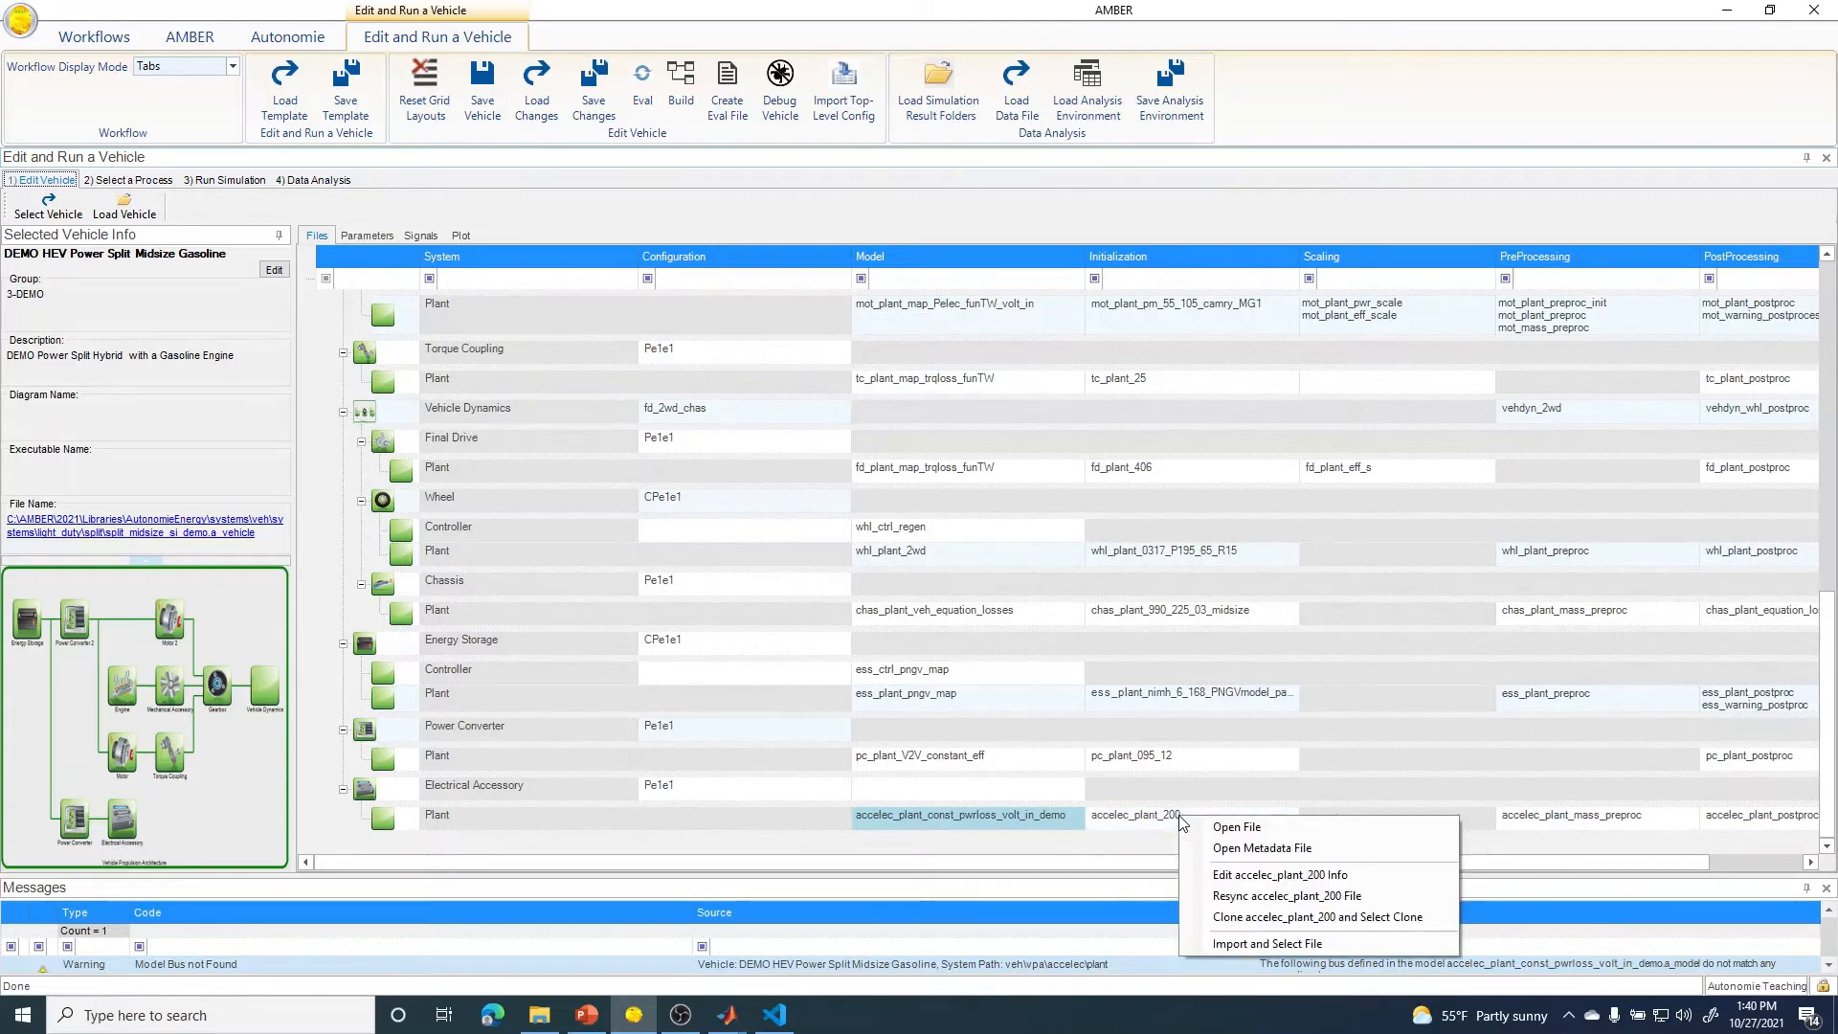
{"action": "left_click", "coordinate": [1235, 827]}
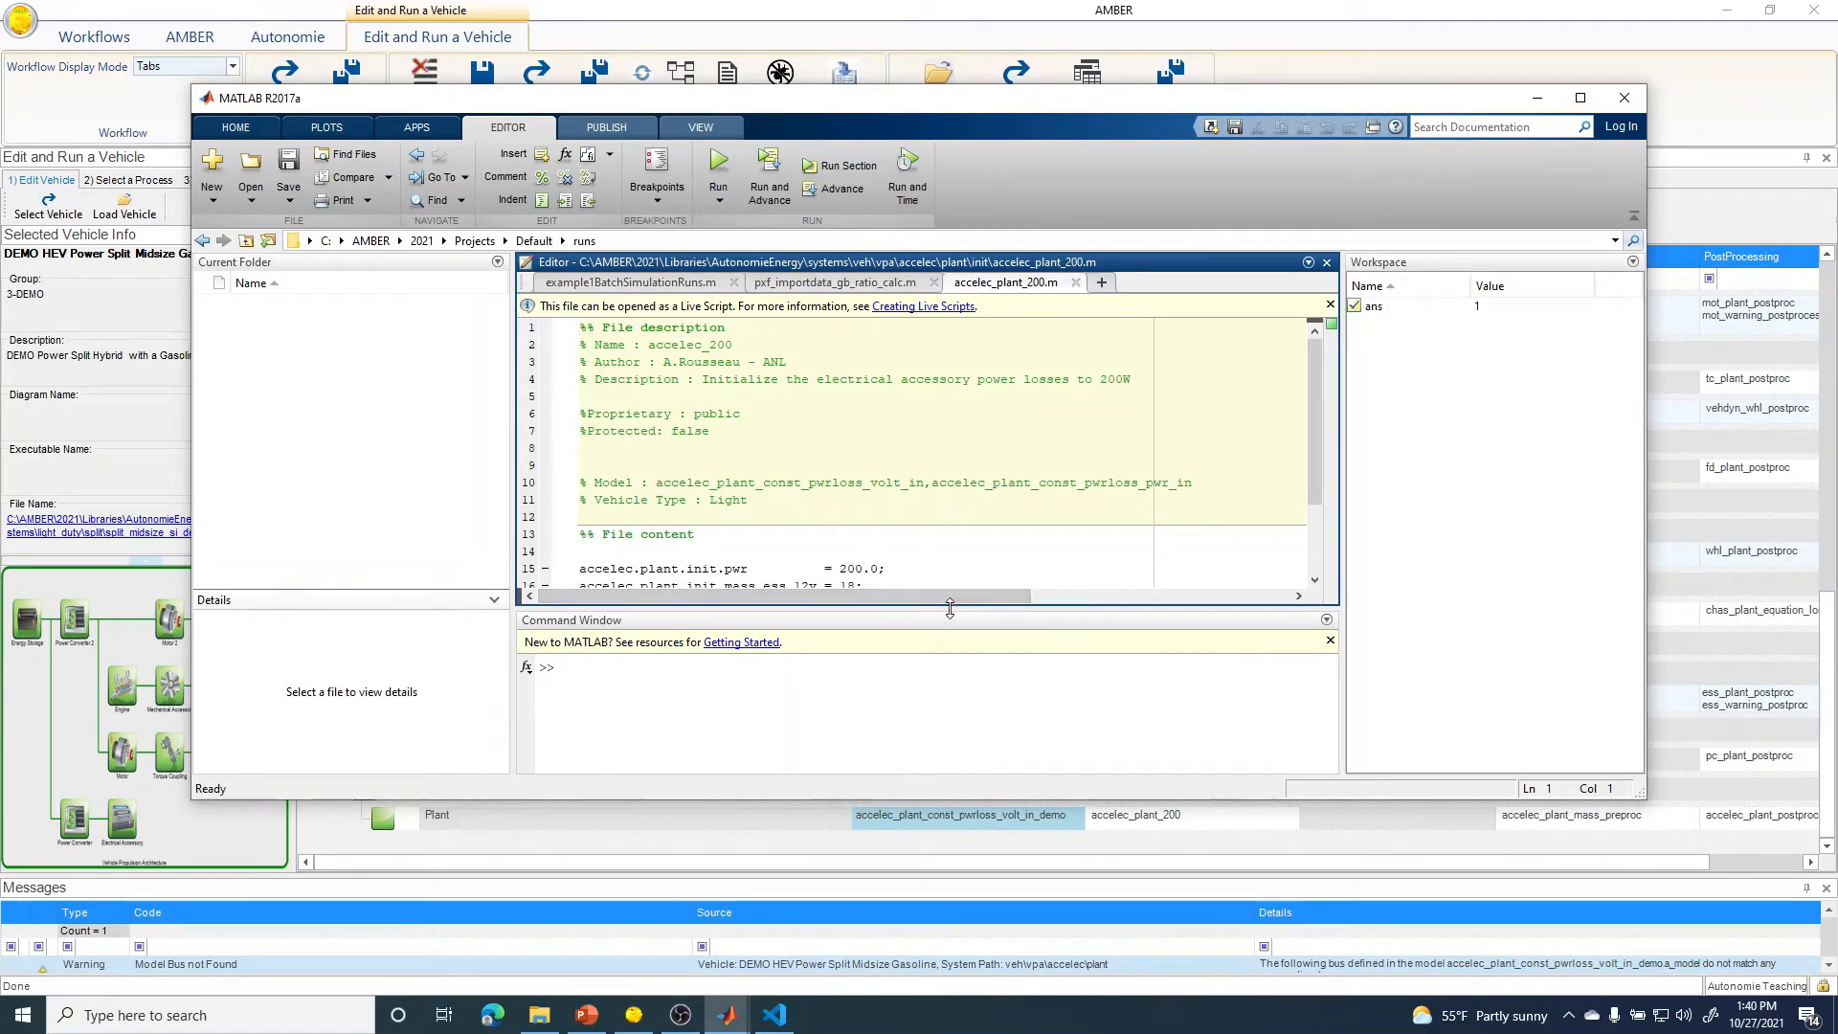
{"action": "left_click_drag", "start_coordinate": [952, 612], "coordinate": [948, 706]}
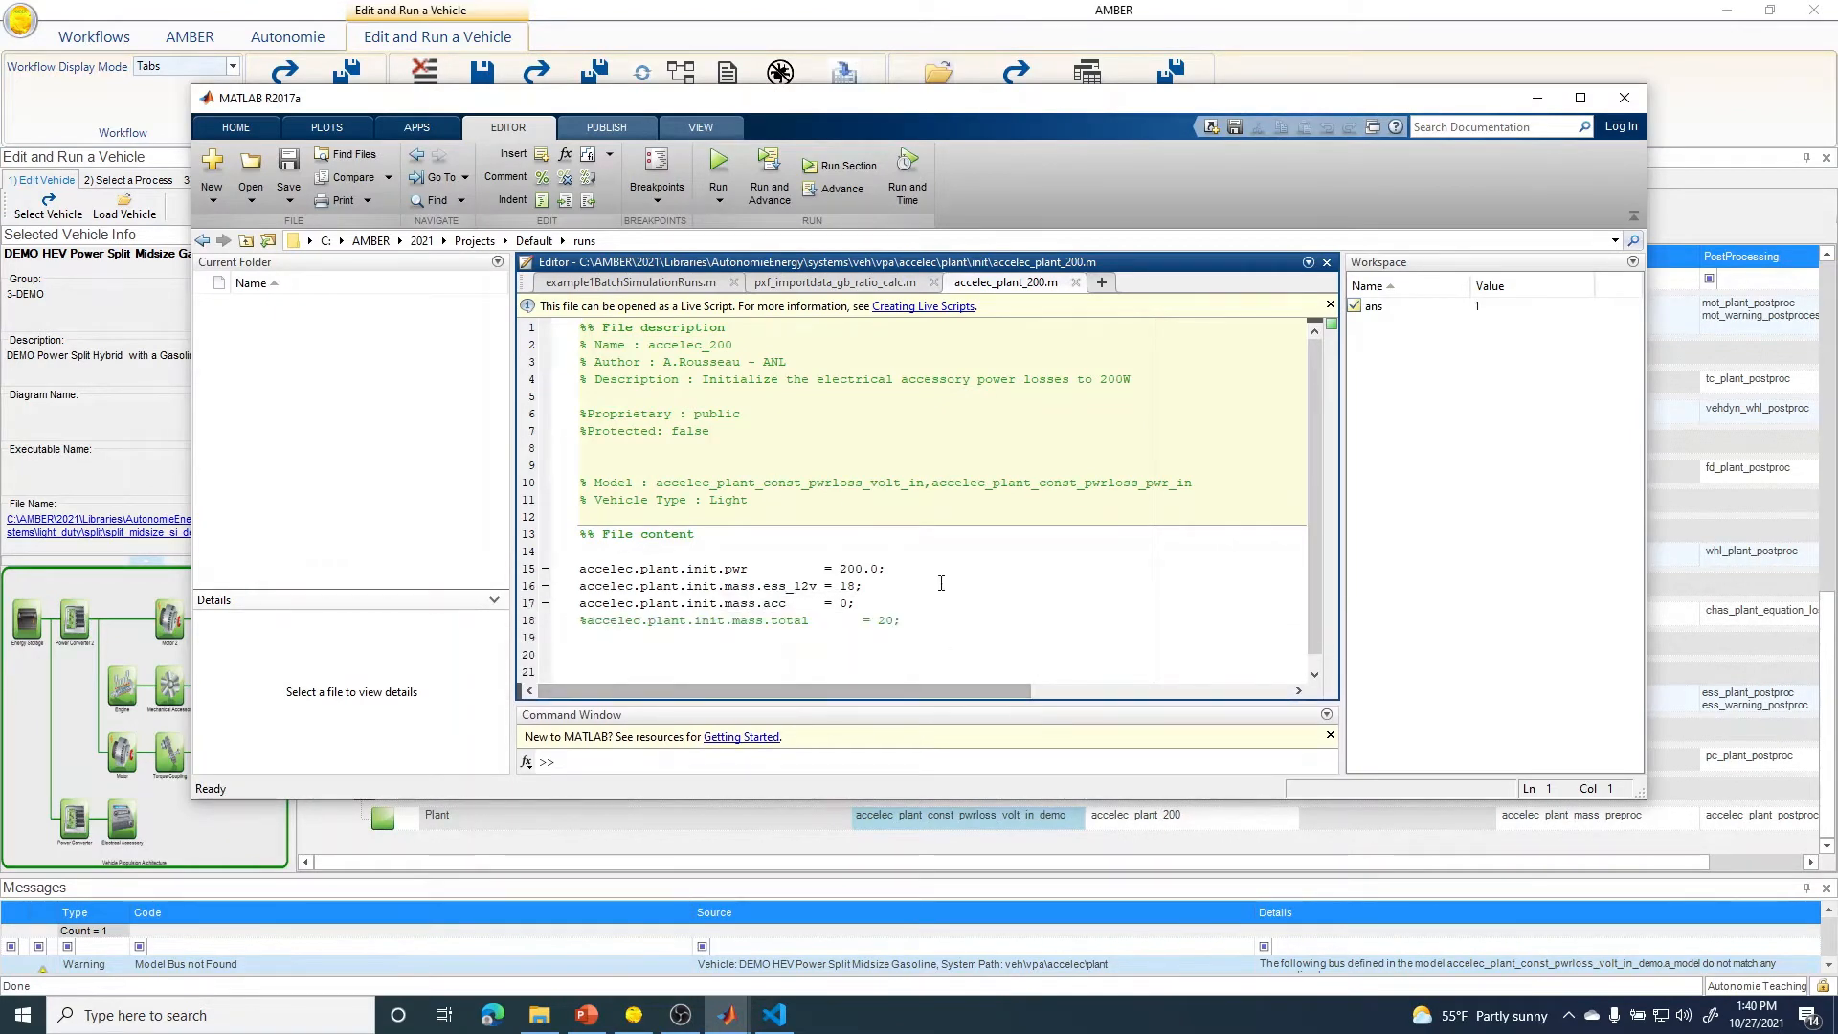
{"action": "left_click", "coordinate": [1627, 101]}
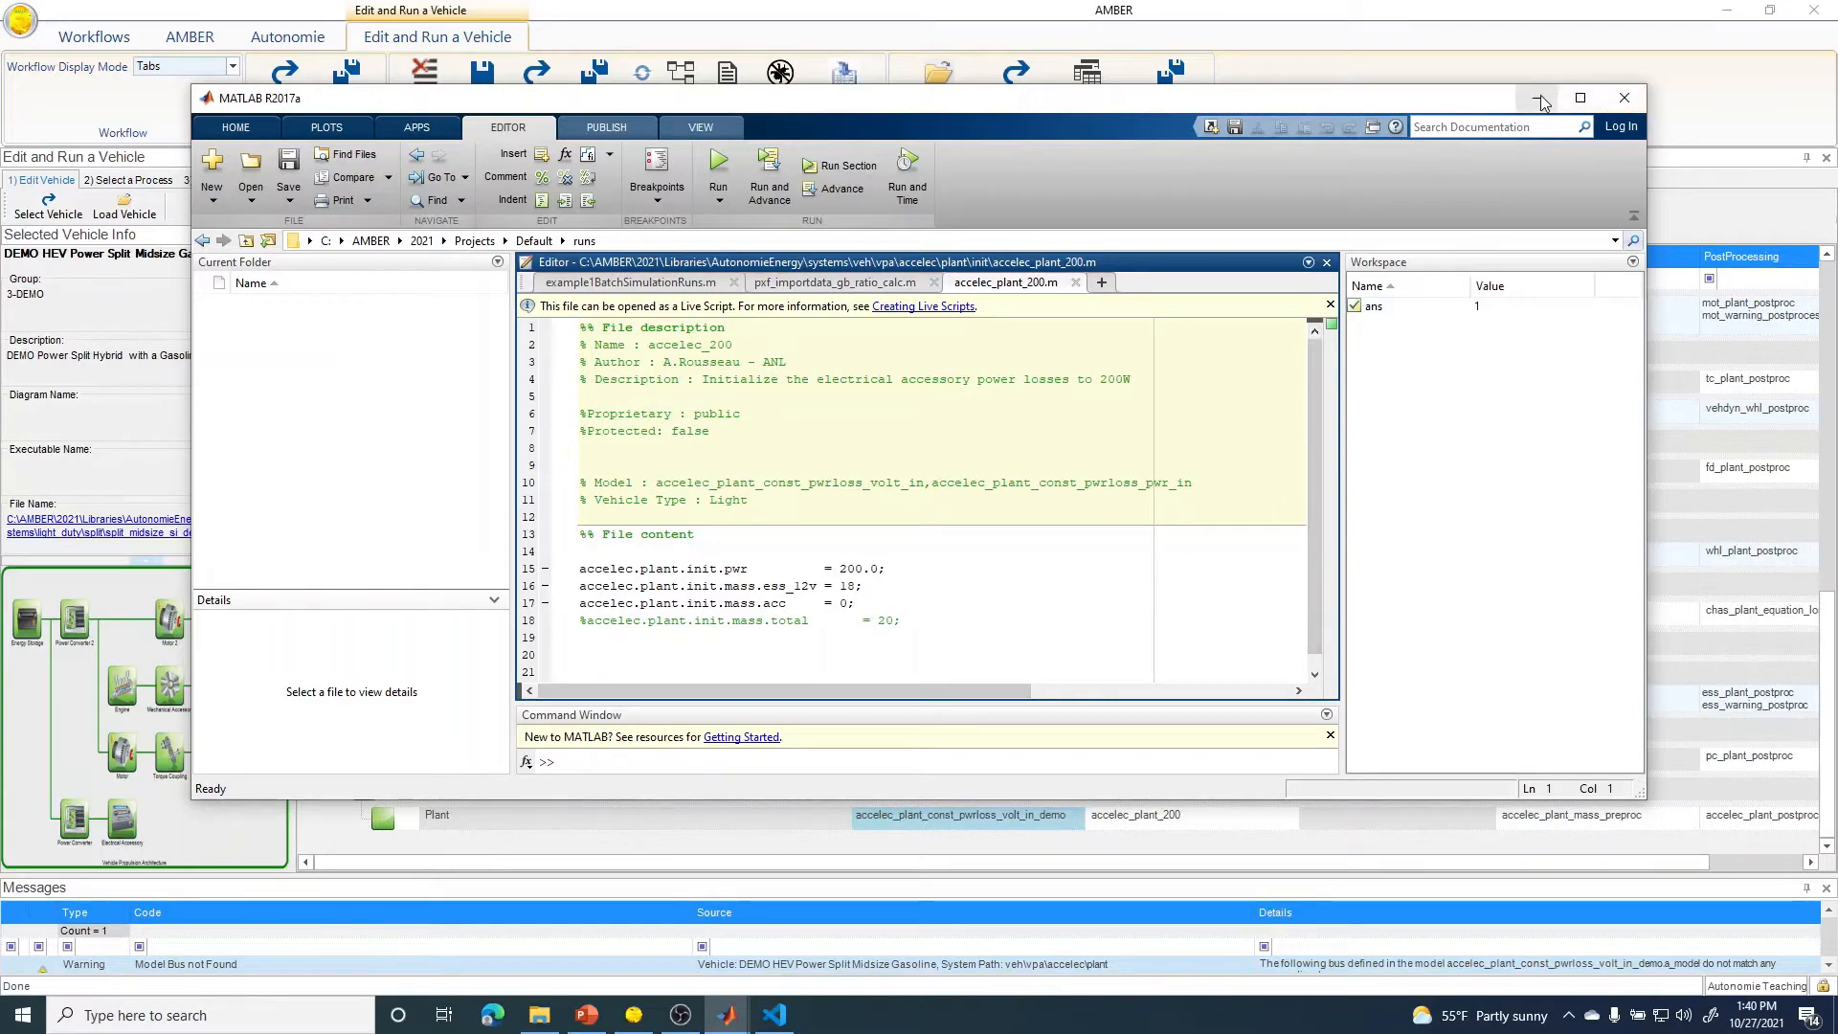
- Open the metadata file of the accelec_plant_200 initialization to examine its model links and parameters, then minimize it
{"action": "right_click", "coordinate": [1211, 817]}
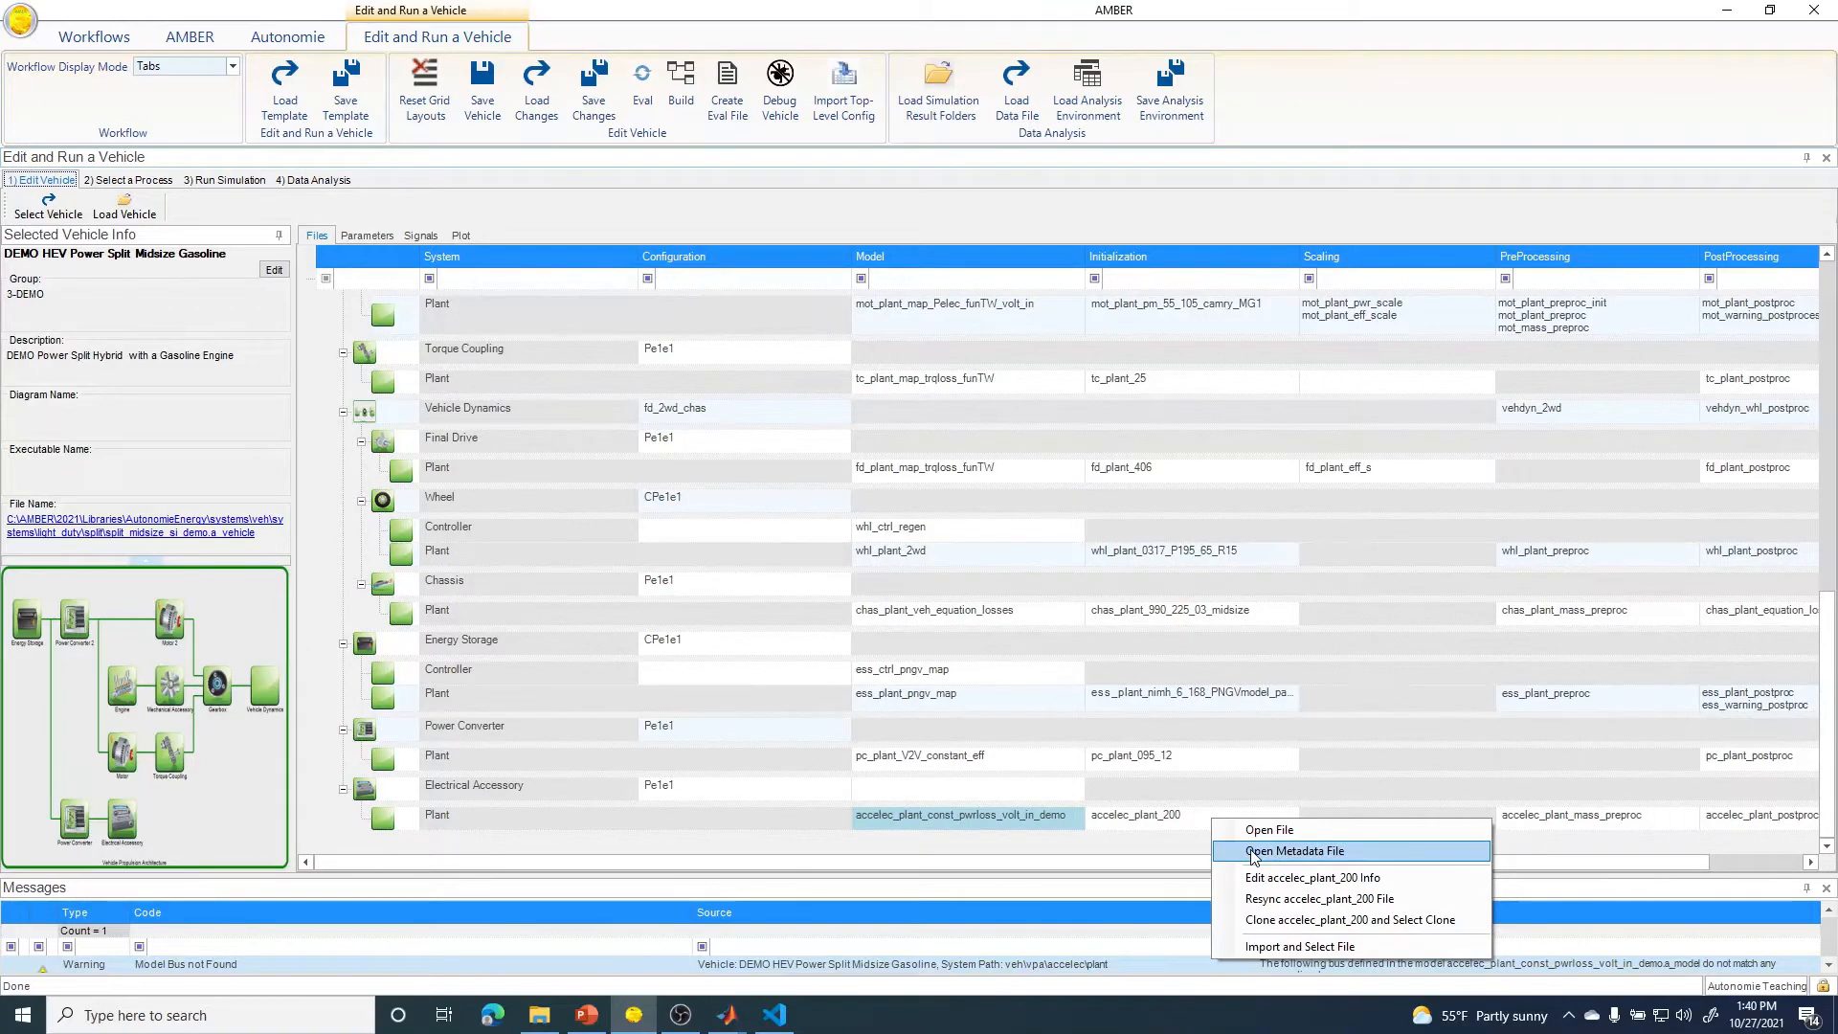
{"action": "left_click", "coordinate": [1254, 852]}
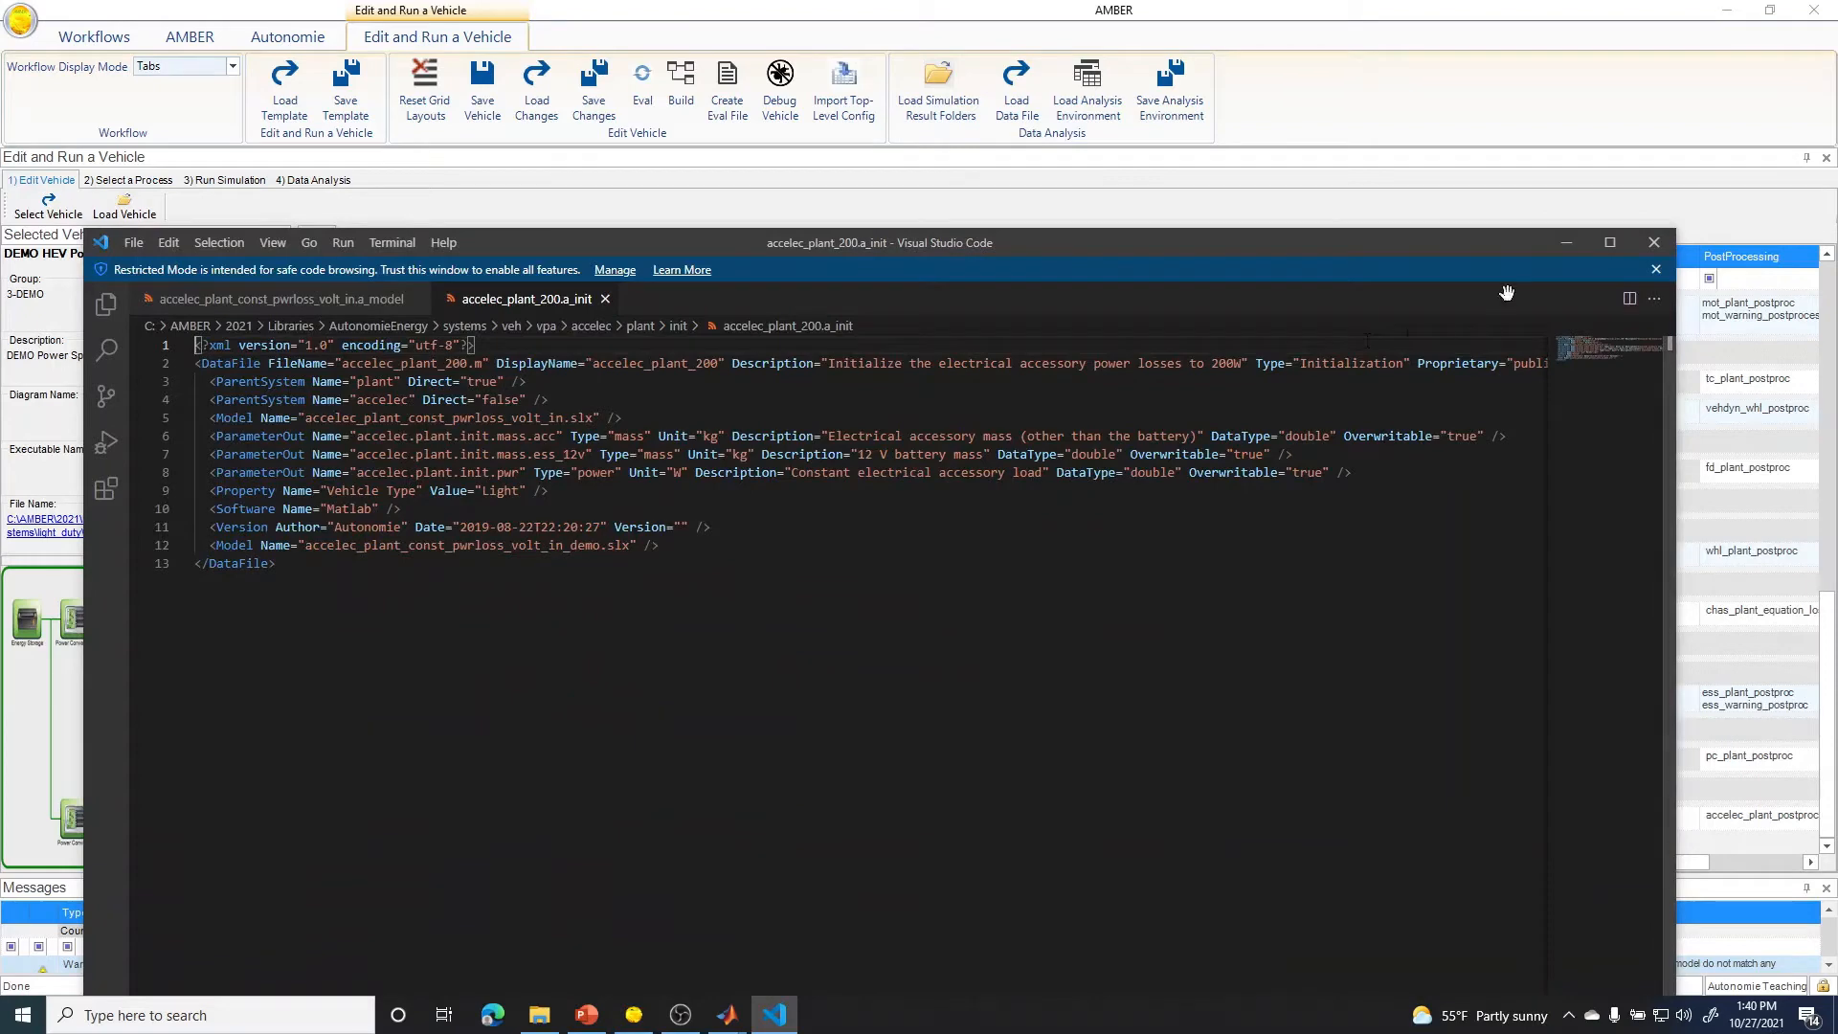
{"action": "left_click", "coordinate": [1564, 247]}
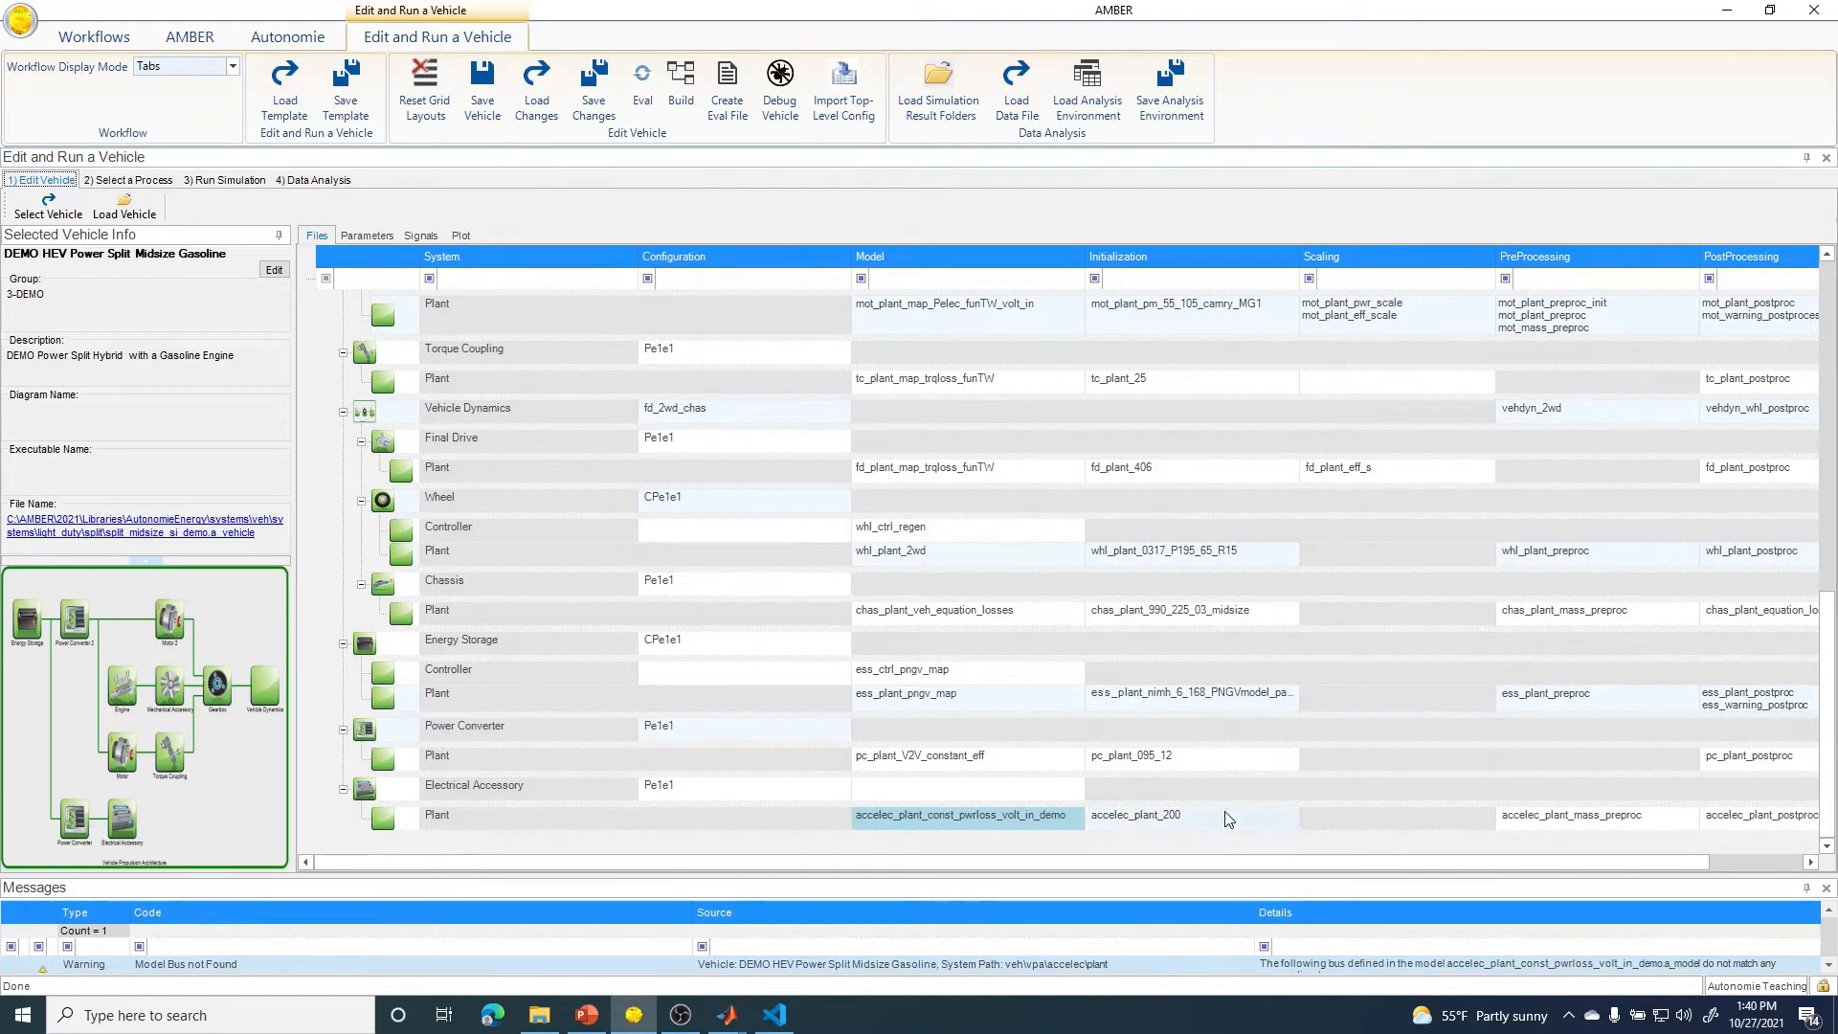
- Start cloning the accelec_plant_200 initialization file, setting both its new name and display name to accelec_plant_200_demo
{"action": "mouse_move", "coordinate": [1229, 819]}
{"action": "right_click", "coordinate": [1217, 821]}
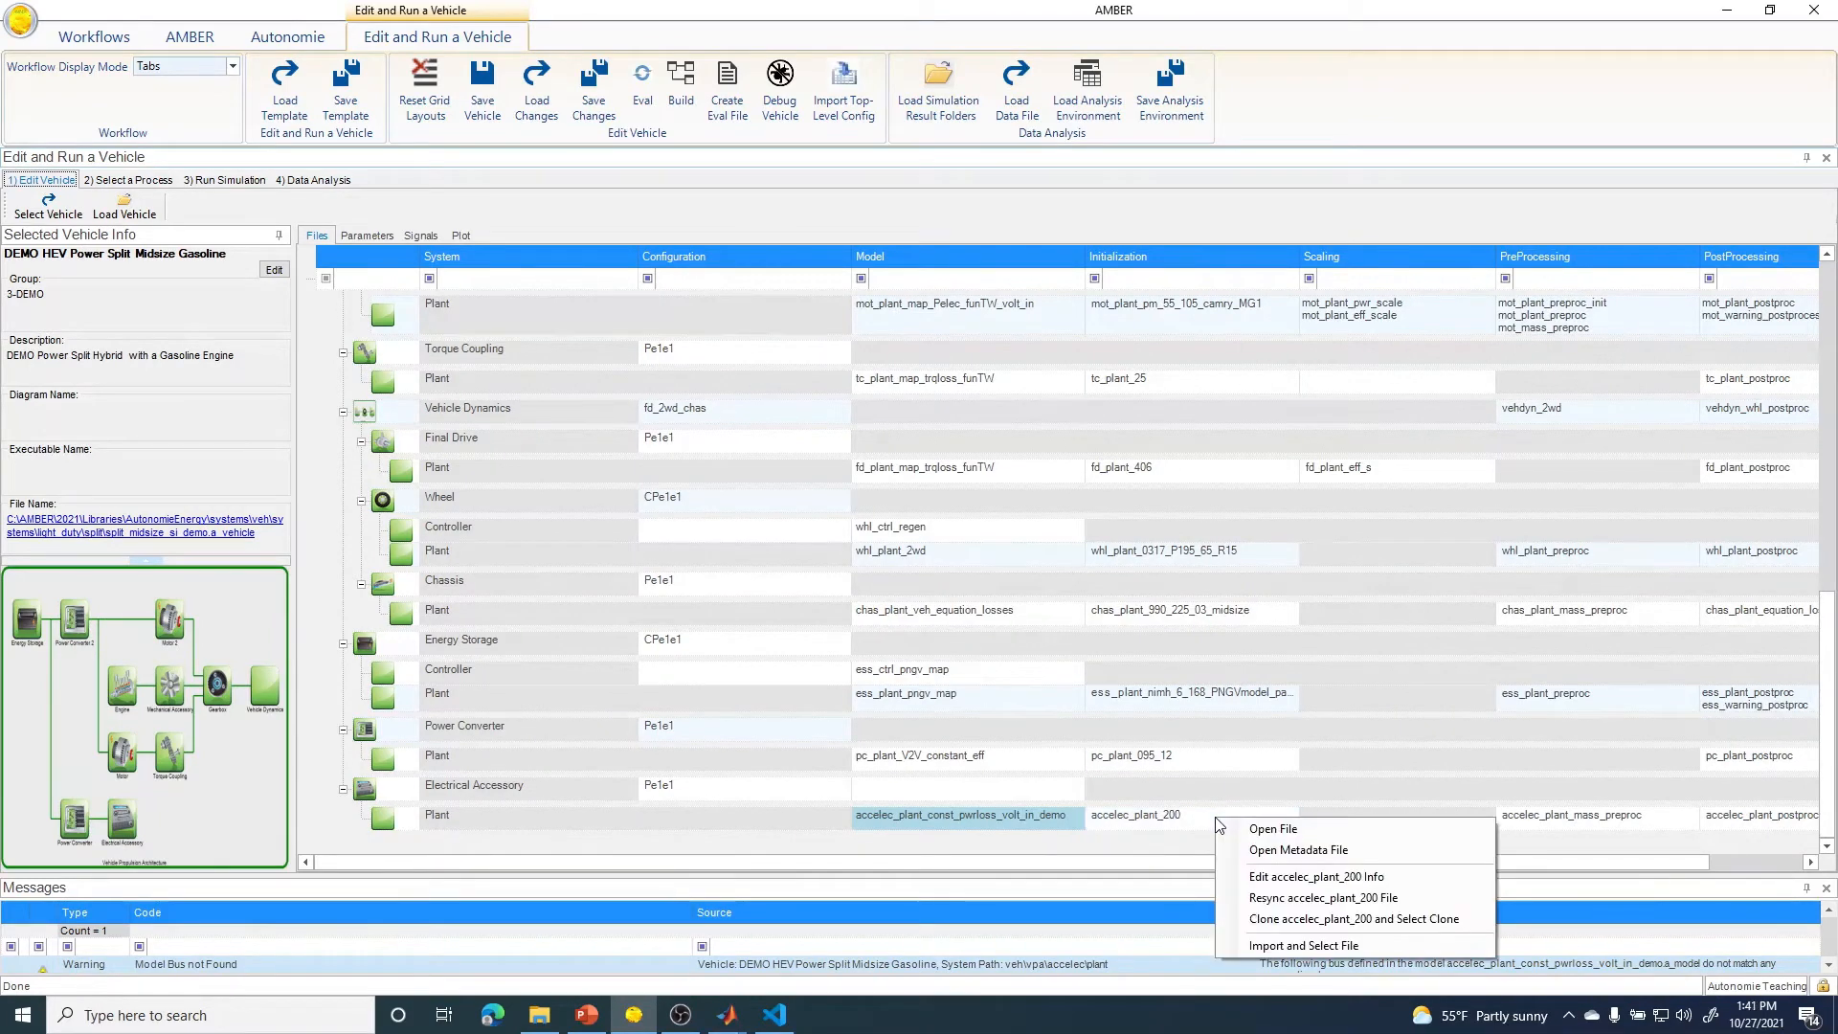
{"action": "left_click", "coordinate": [1295, 921]}
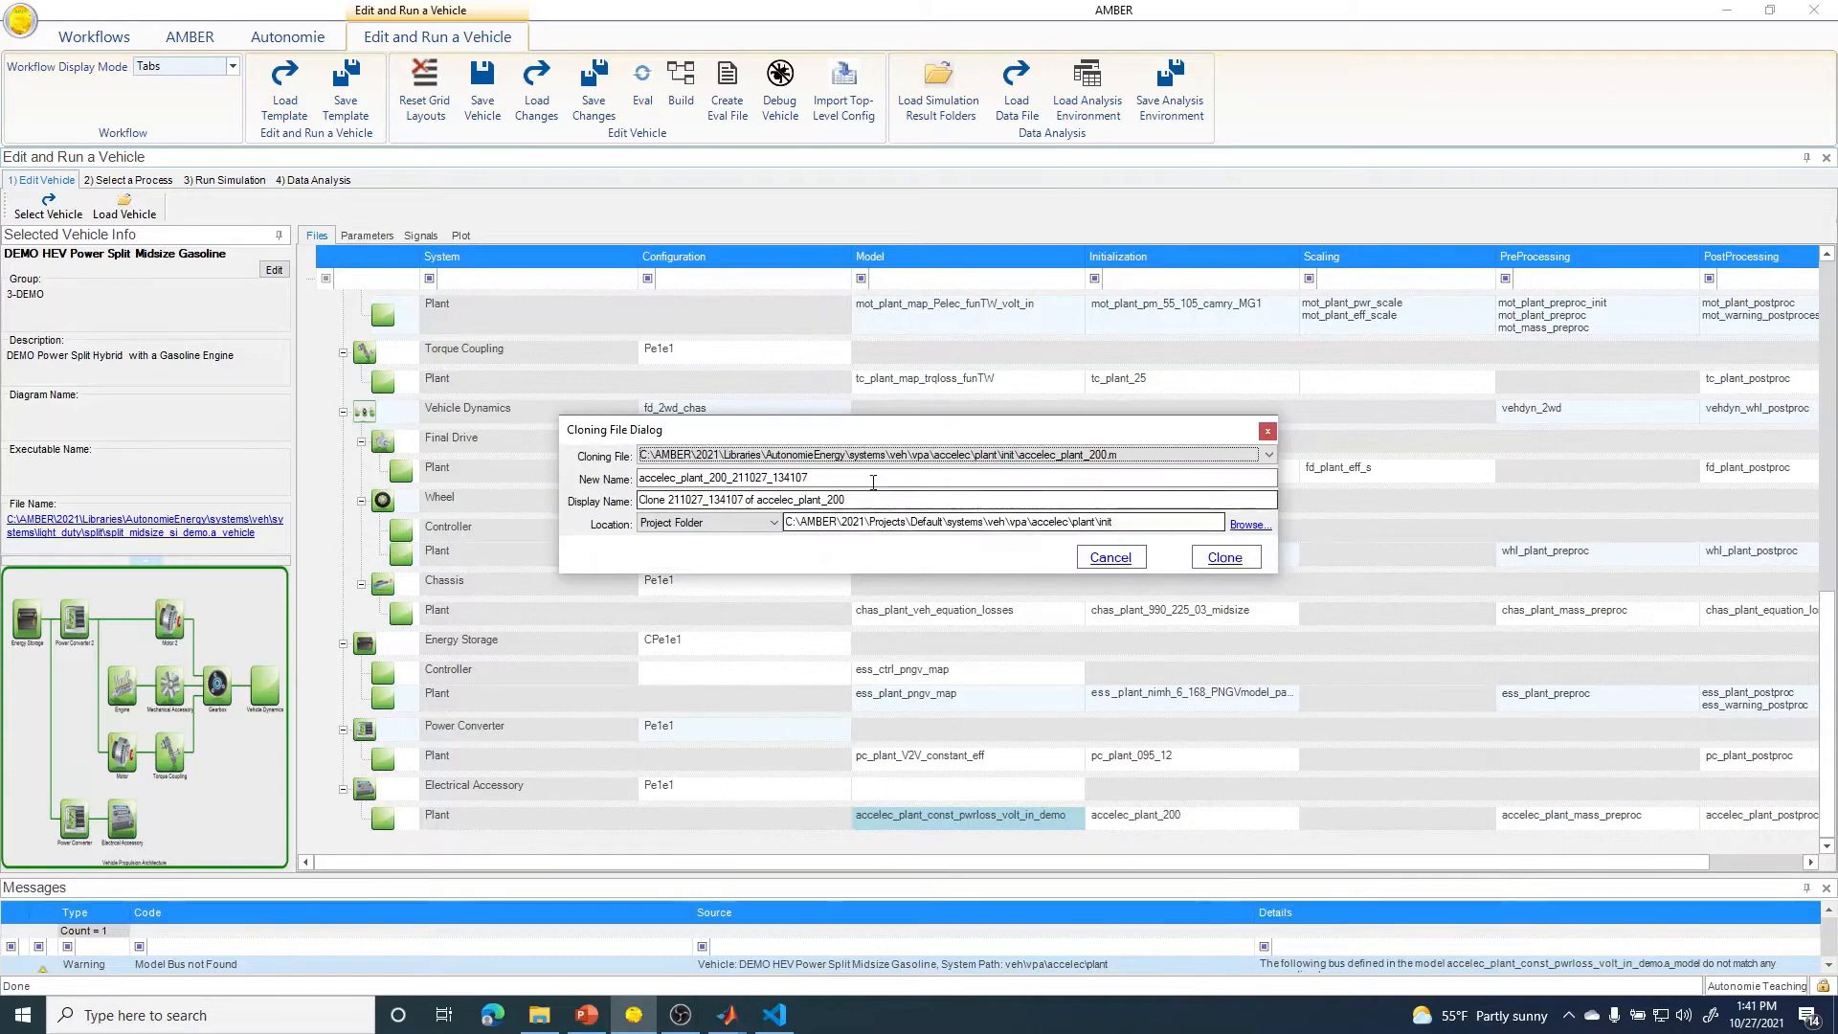
{"action": "left_click", "coordinate": [711, 476]}
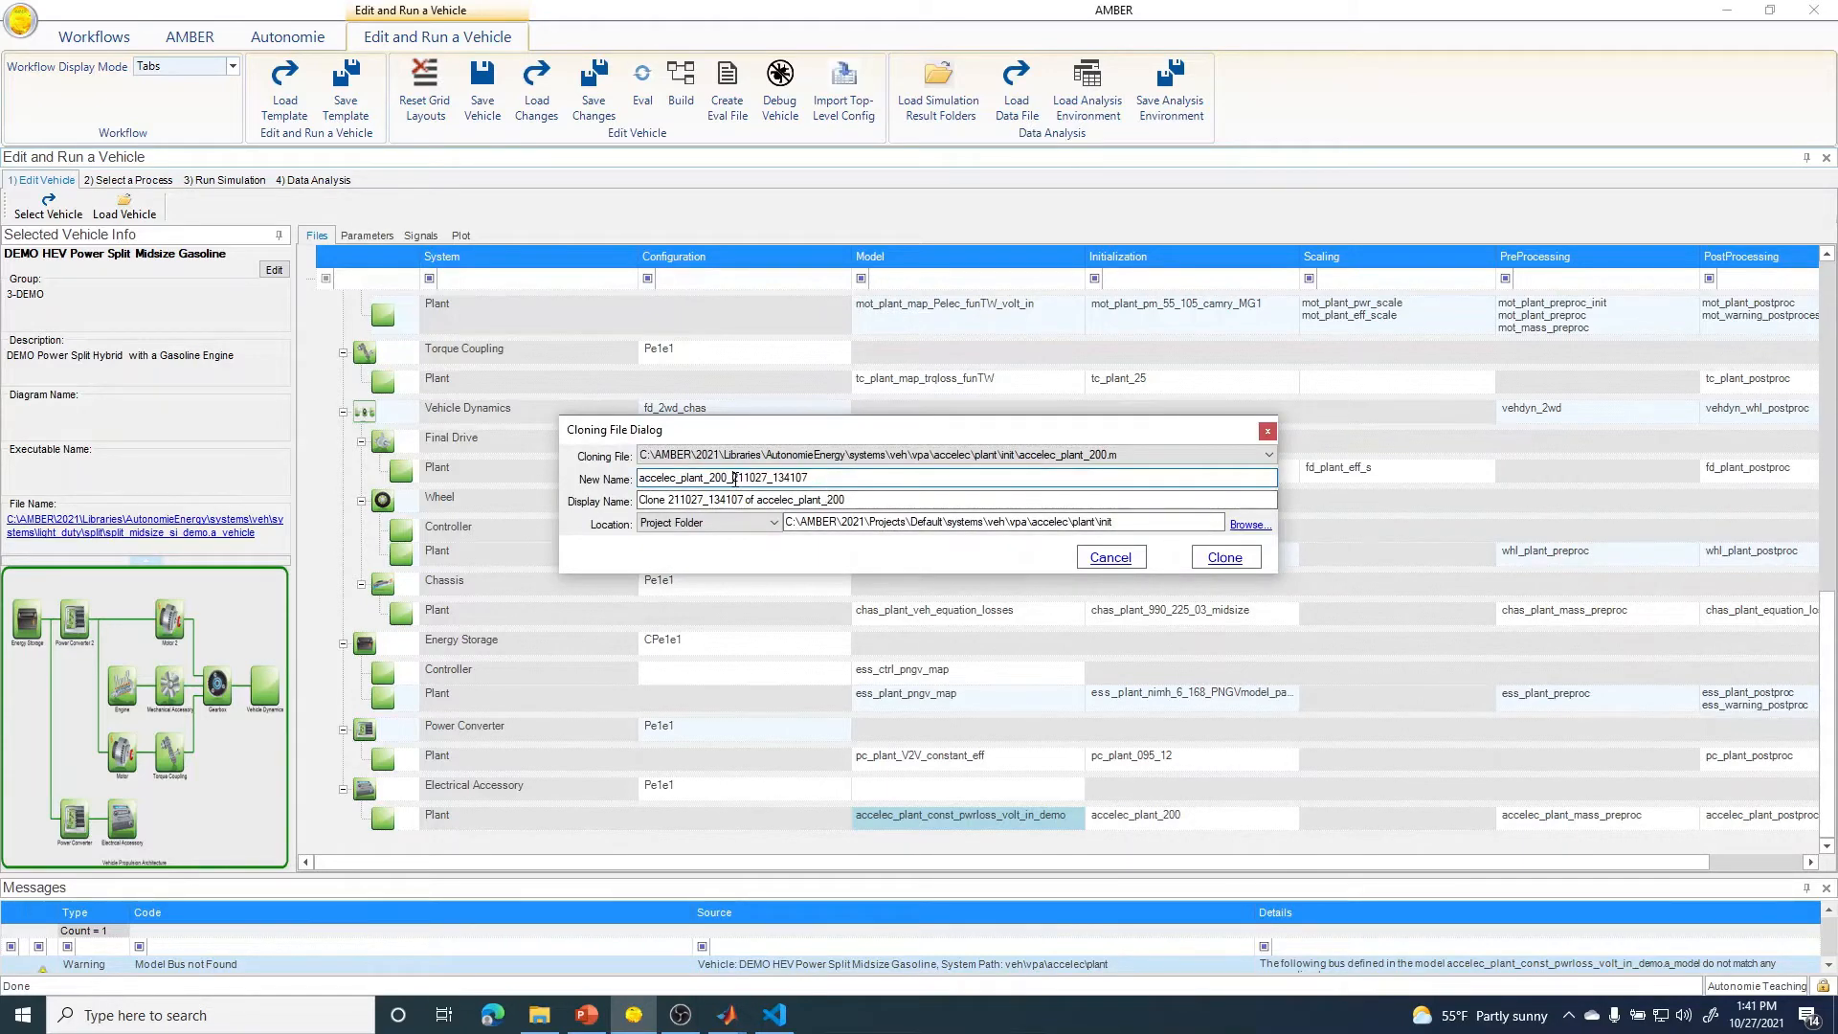
{"action": "left_click_drag", "start_coordinate": [732, 477], "coordinate": [811, 494]}
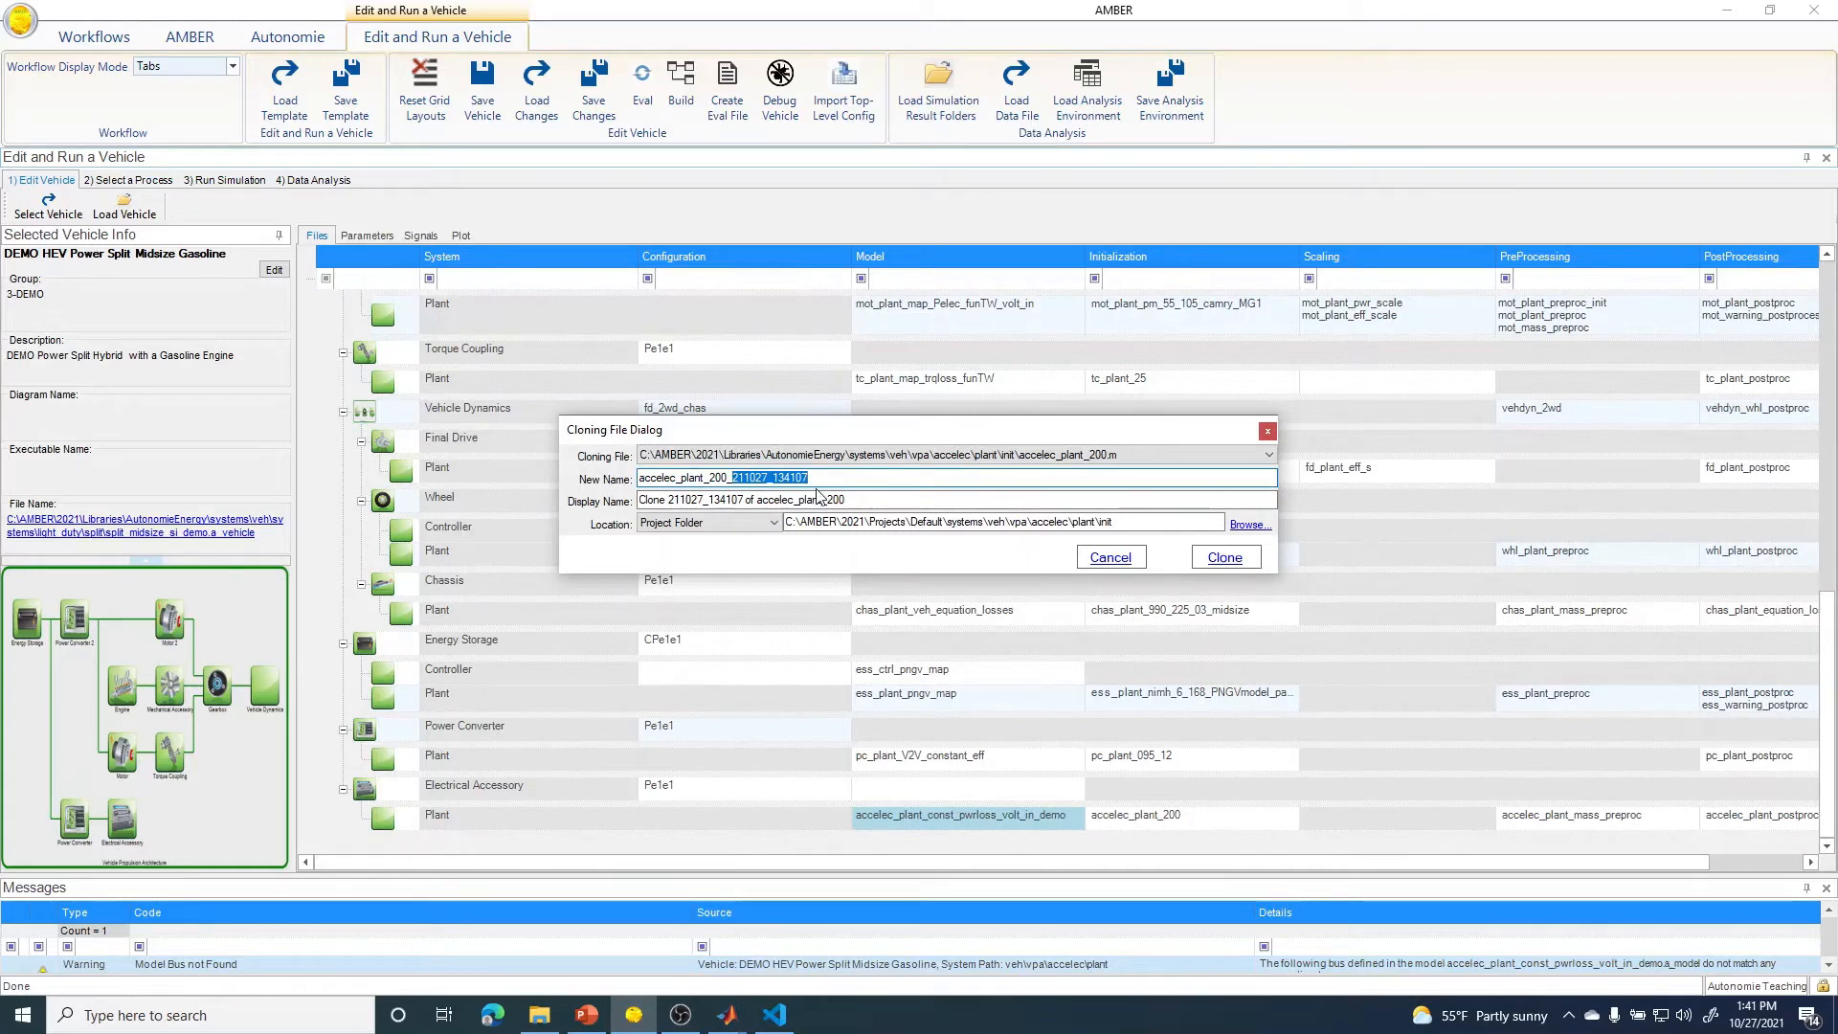
{"action": "type", "text": "demo"}
{"action": "left_click_drag", "start_coordinate": [756, 500], "coordinate": [625, 517]}
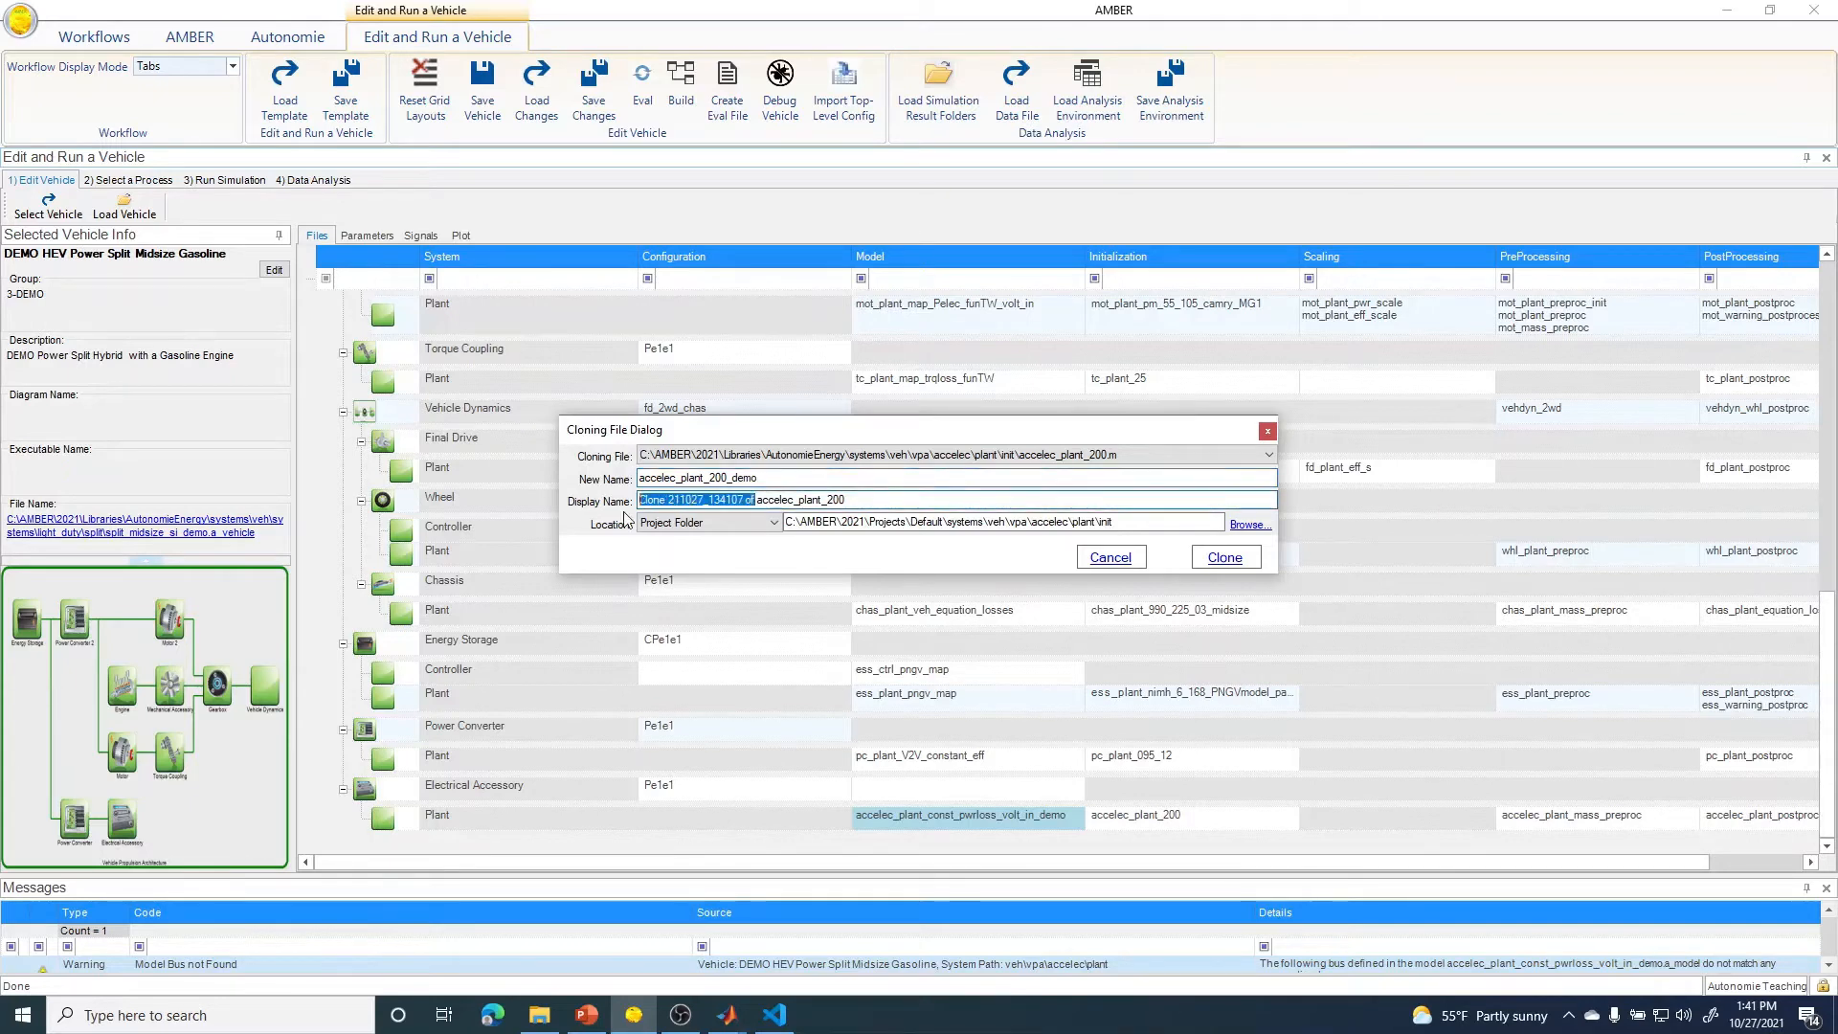
{"action": "key", "text": "BackSpace"}
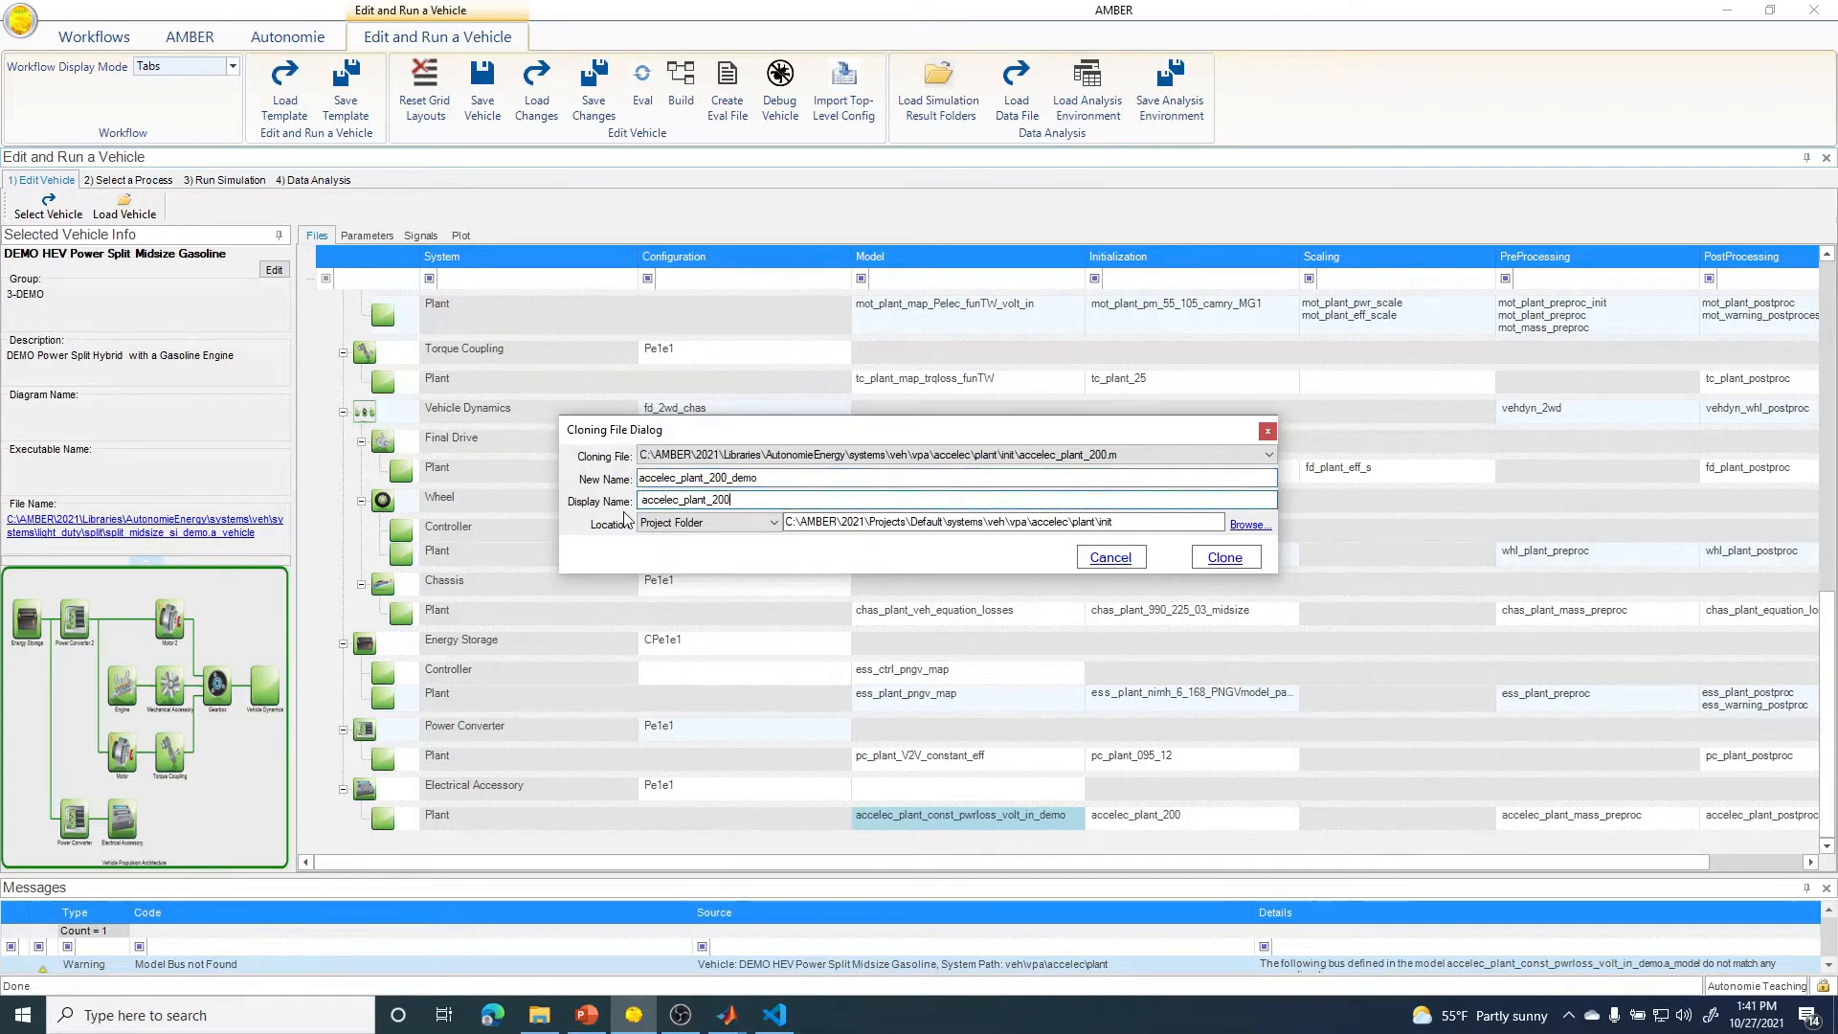
{"action": "type", "text": "_demo"}
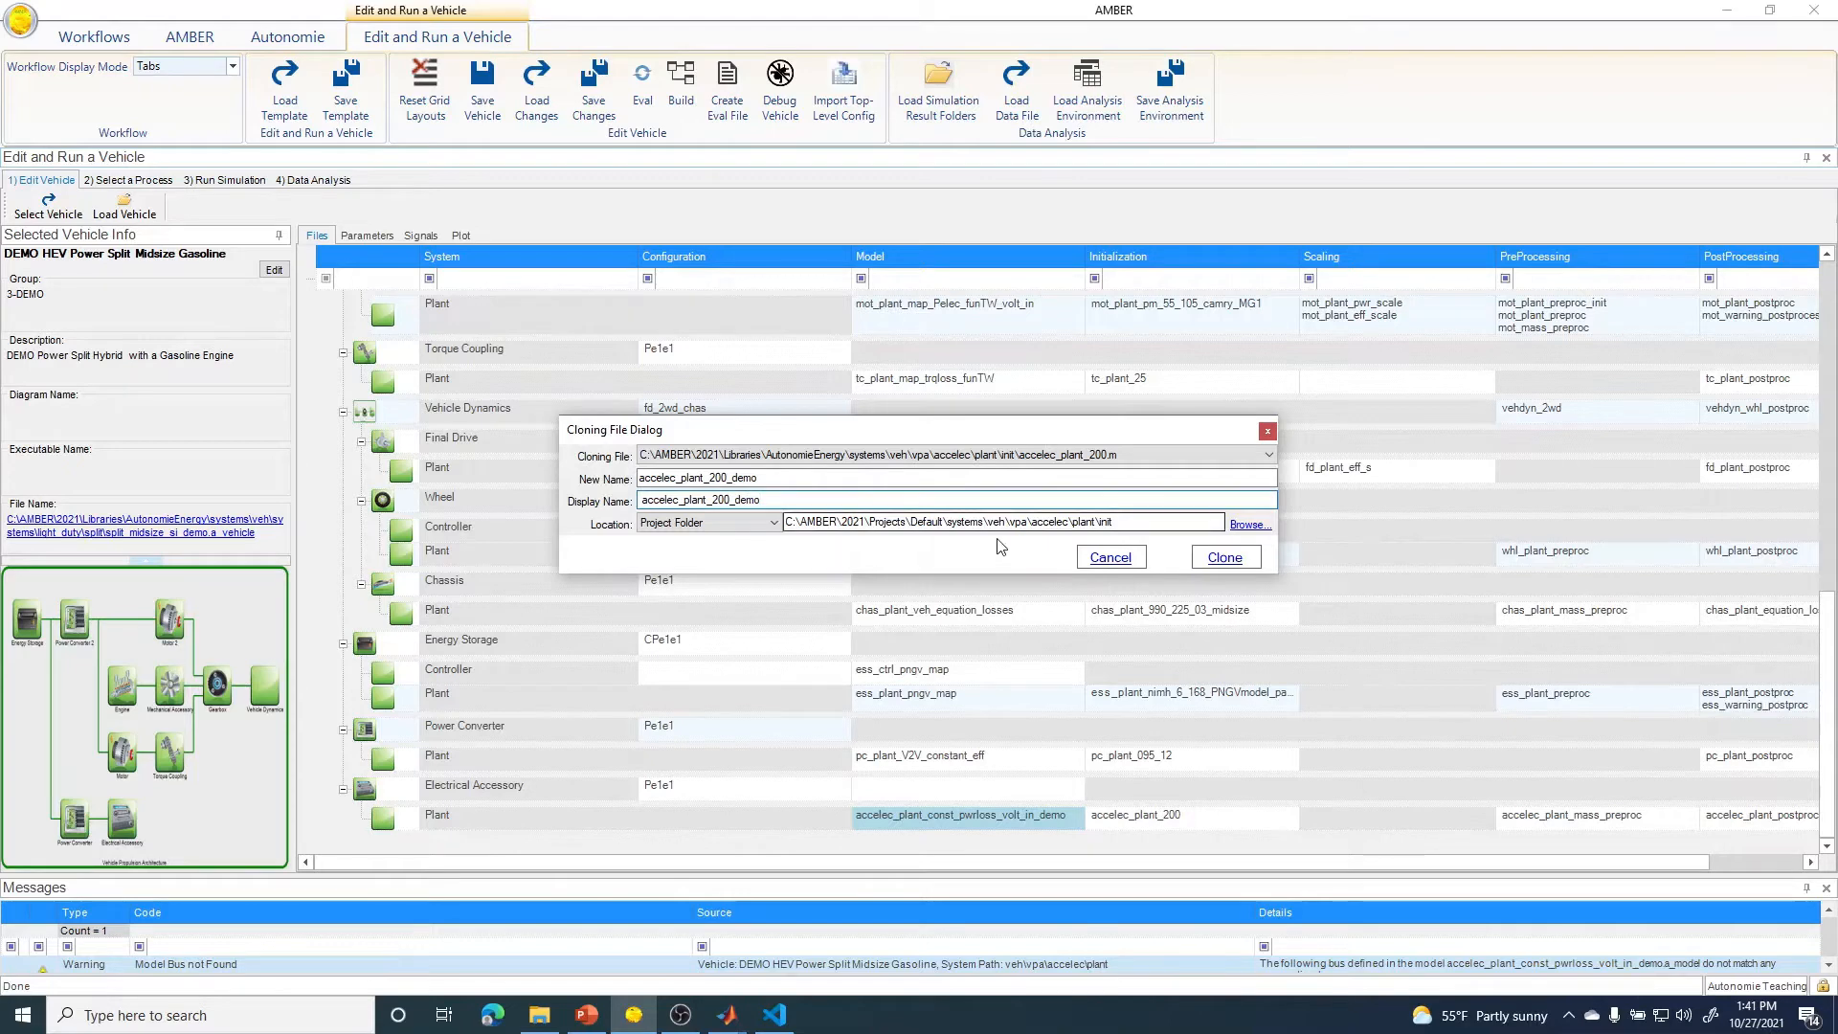
- Create the initialization clone in the AutonomieDEMO library's default init folder, allowing the missing folder to be created
{"action": "left_click", "coordinate": [1132, 523]}
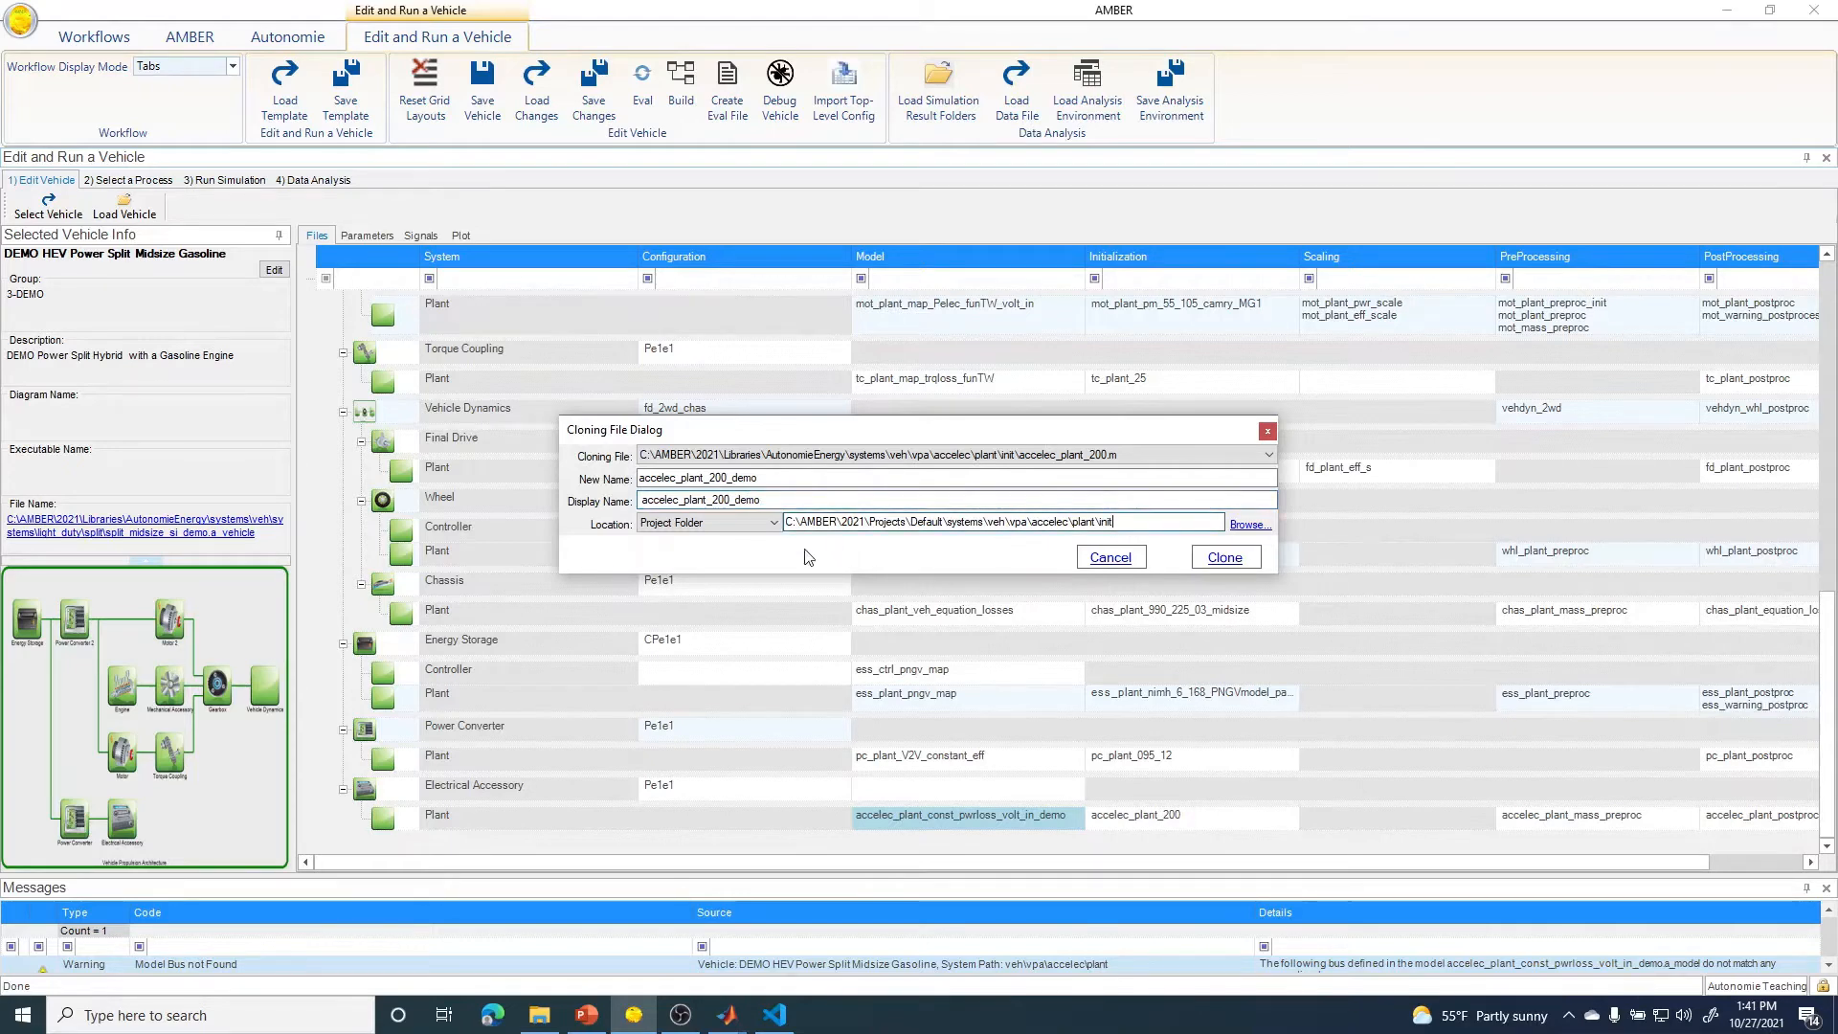
{"action": "left_click", "coordinate": [776, 527]}
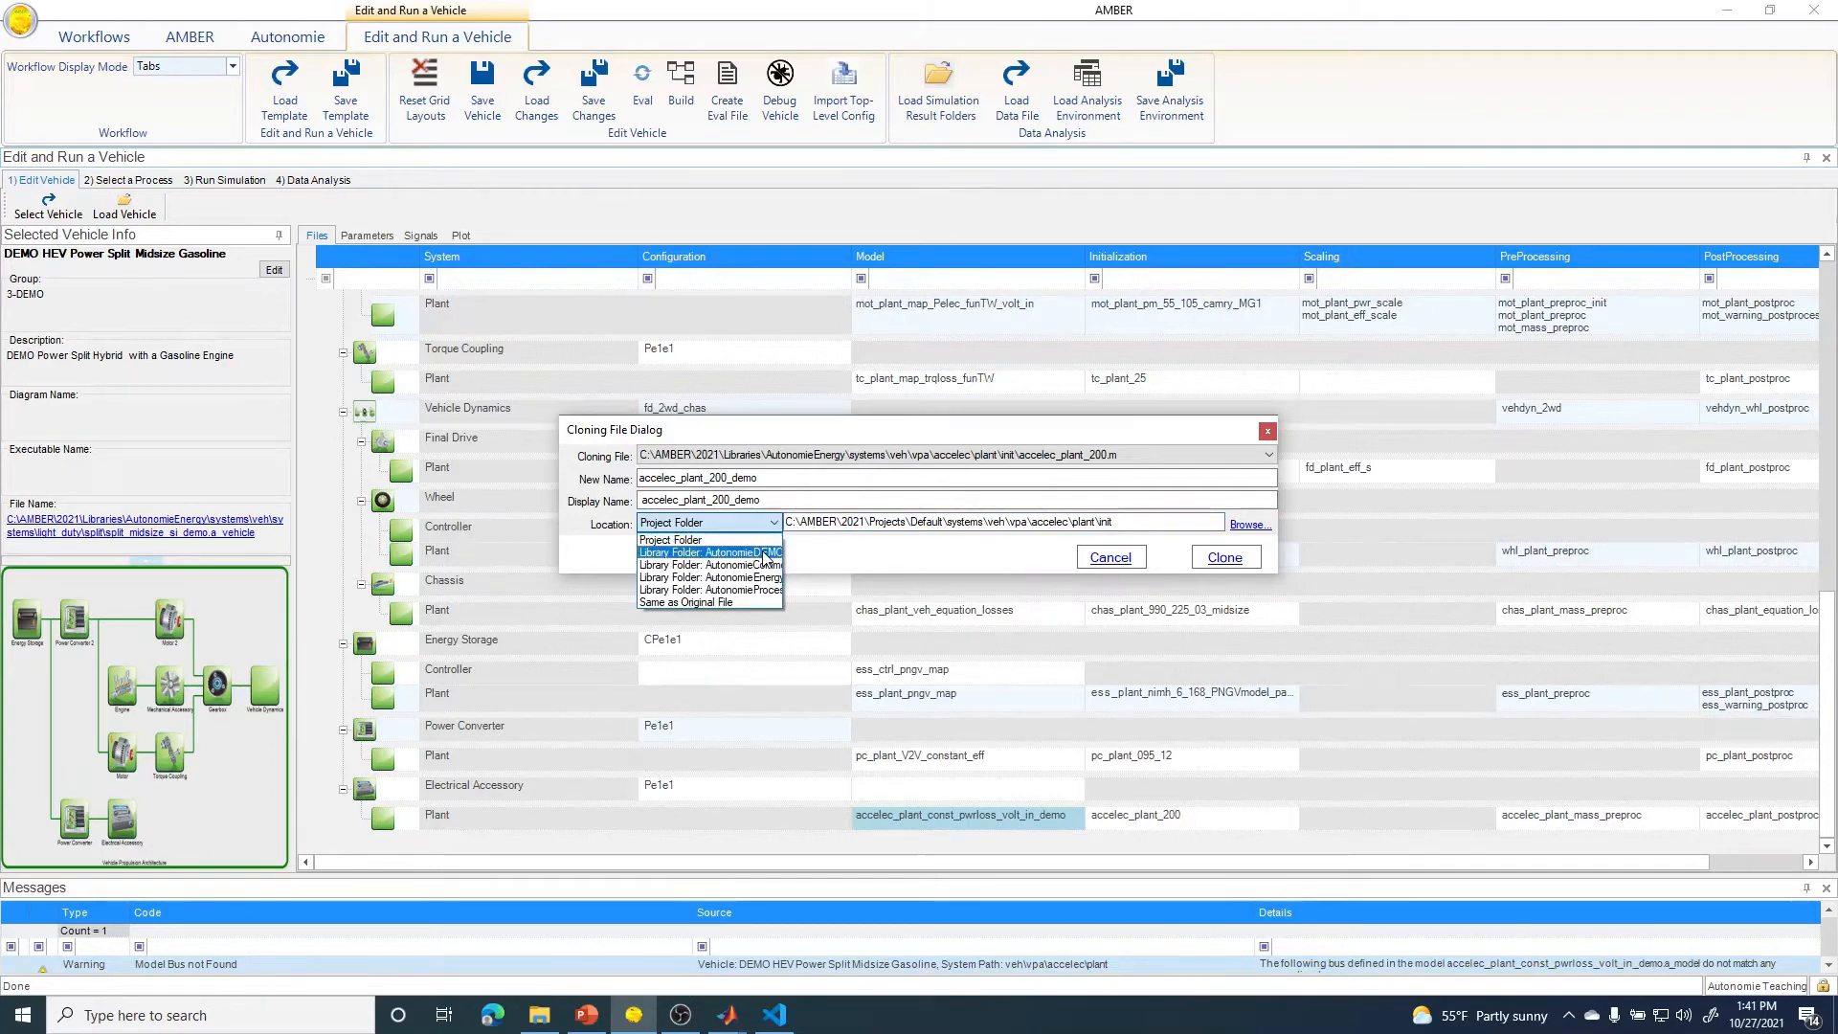
{"action": "left_click", "coordinate": [765, 553]}
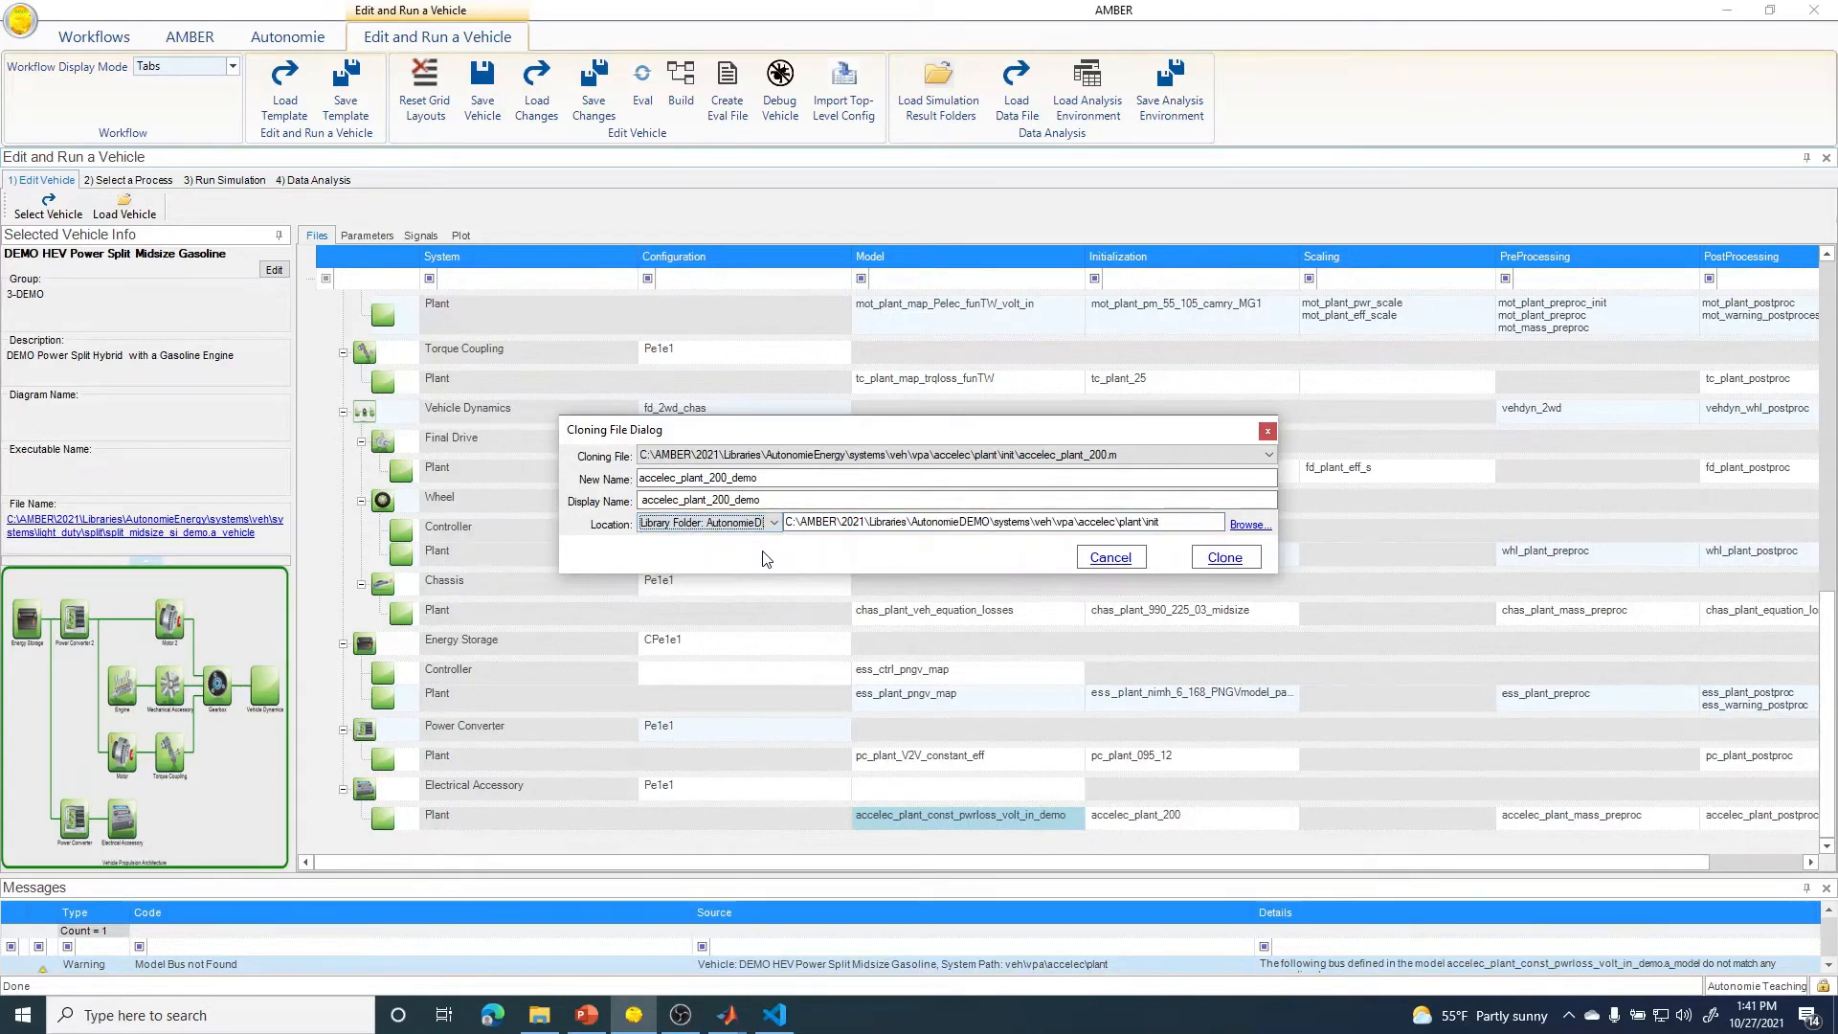
{"action": "left_click", "coordinate": [1188, 521]}
{"action": "left_click", "coordinate": [1215, 563]}
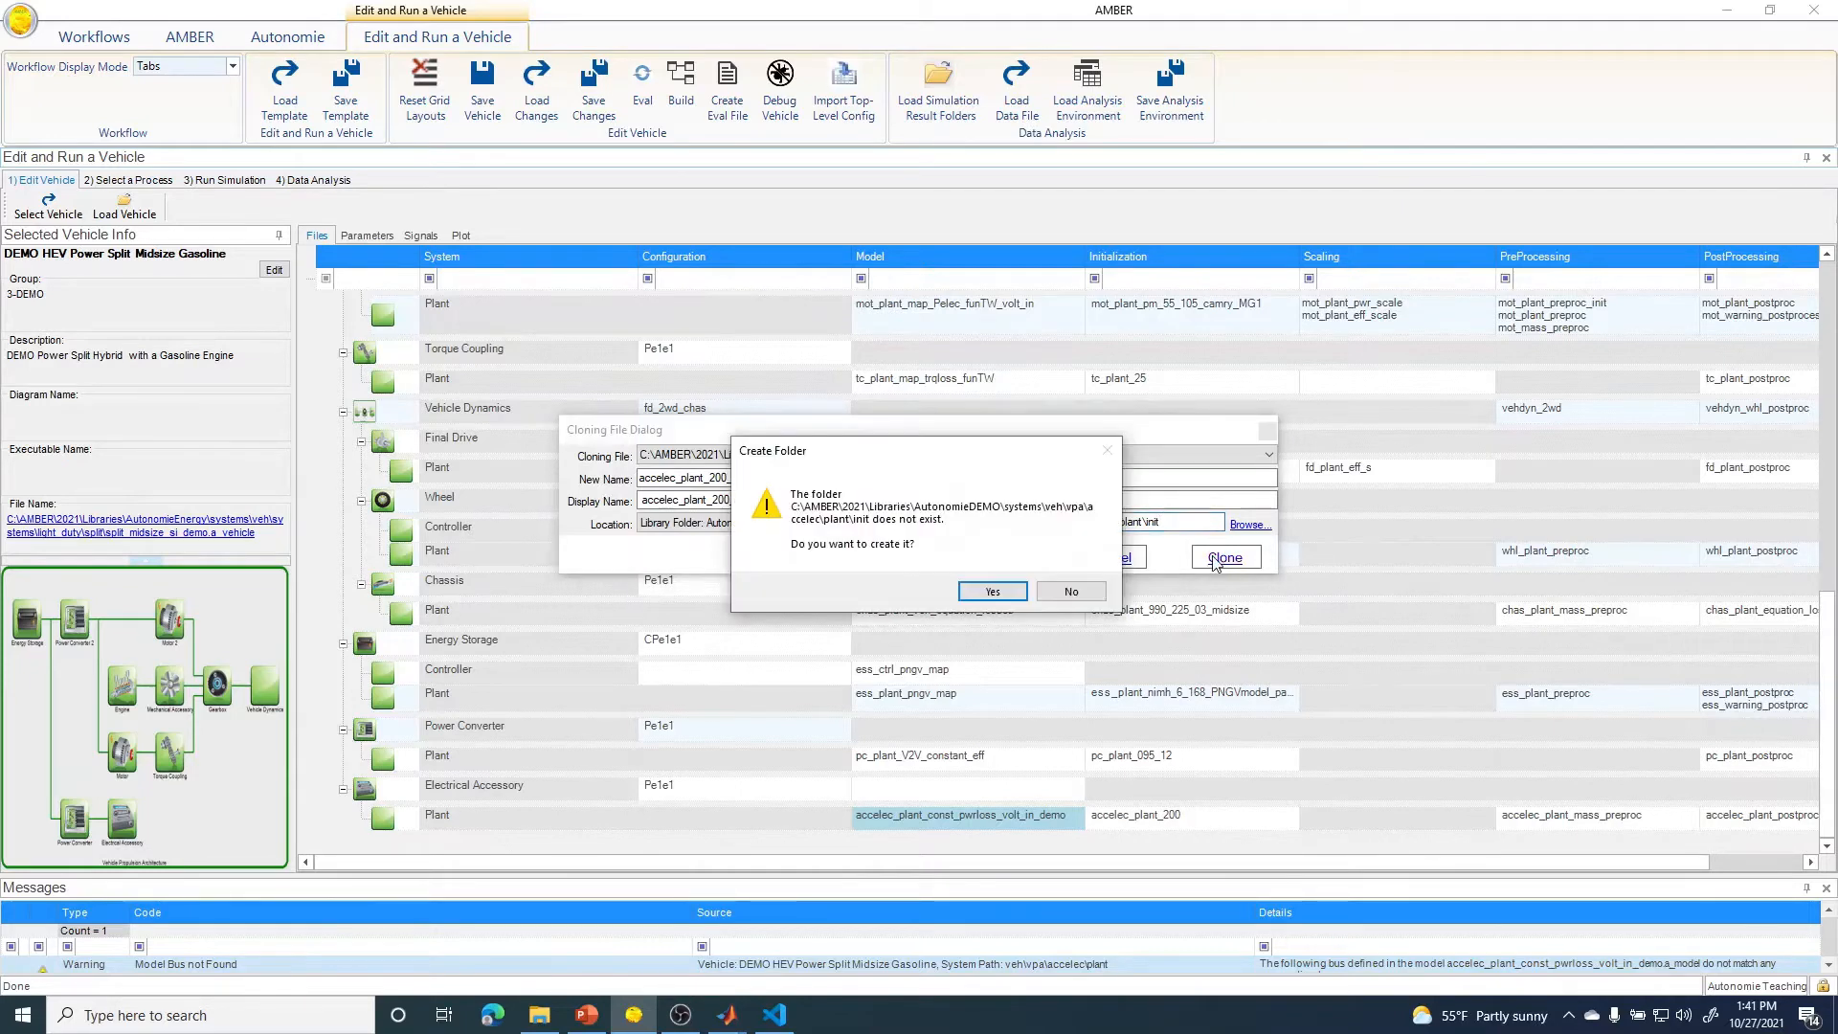
{"action": "left_click", "coordinate": [993, 591]}
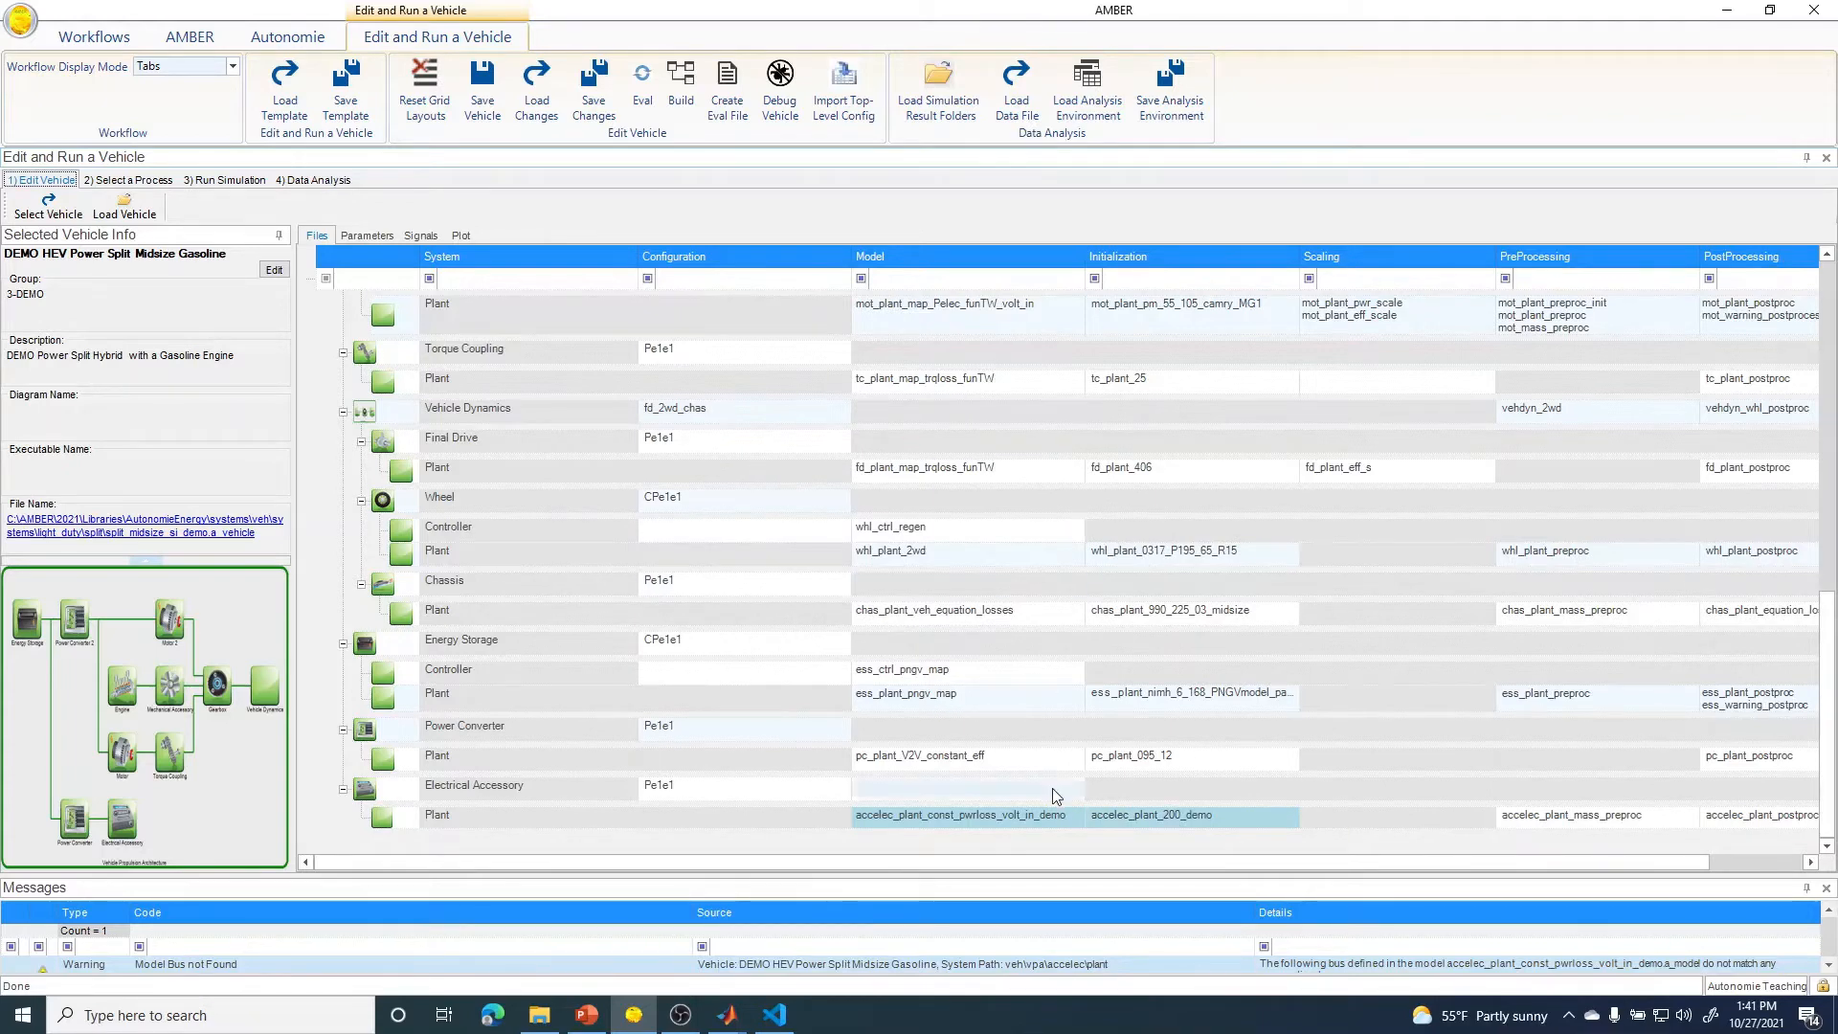
- Check the valid model and initialization files offered for the Electrical Accessory plant
{"action": "left_click", "coordinate": [1119, 813]}
{"action": "mouse_move", "coordinate": [1120, 815]}
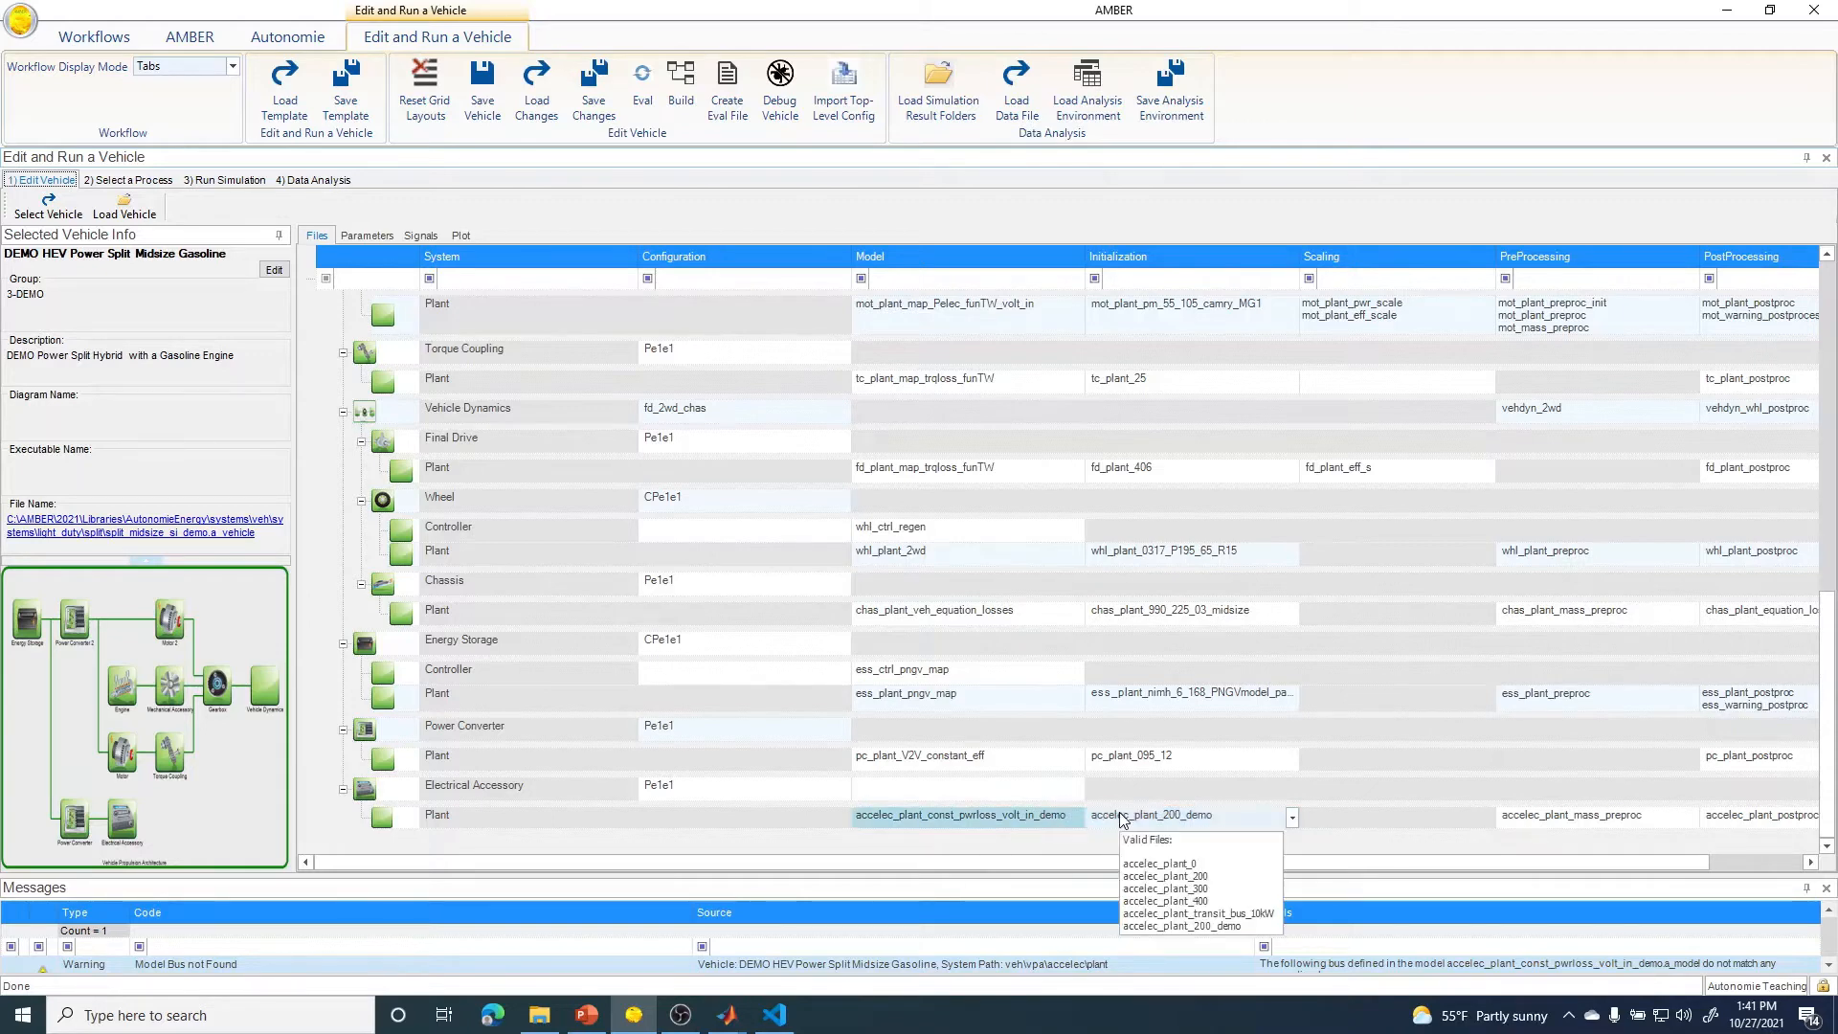
{"action": "left_click", "coordinate": [1041, 820]}
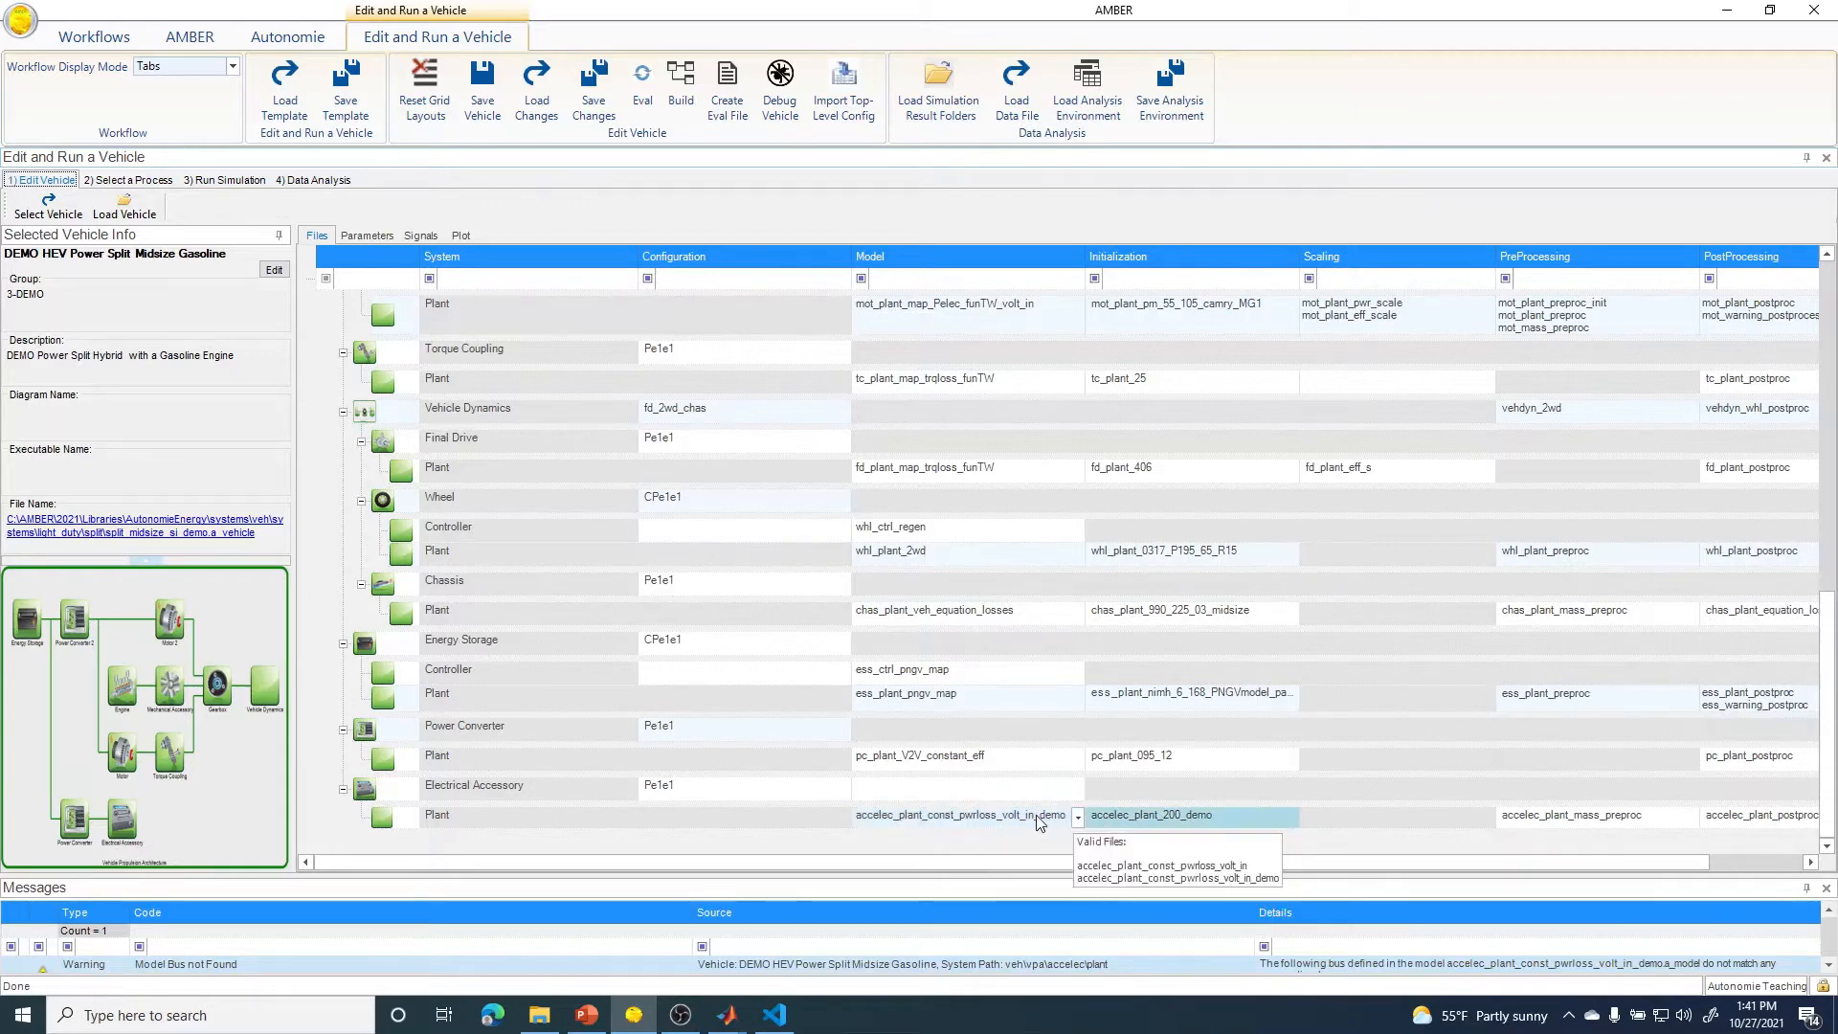
{"action": "left_click", "coordinate": [1134, 809]}
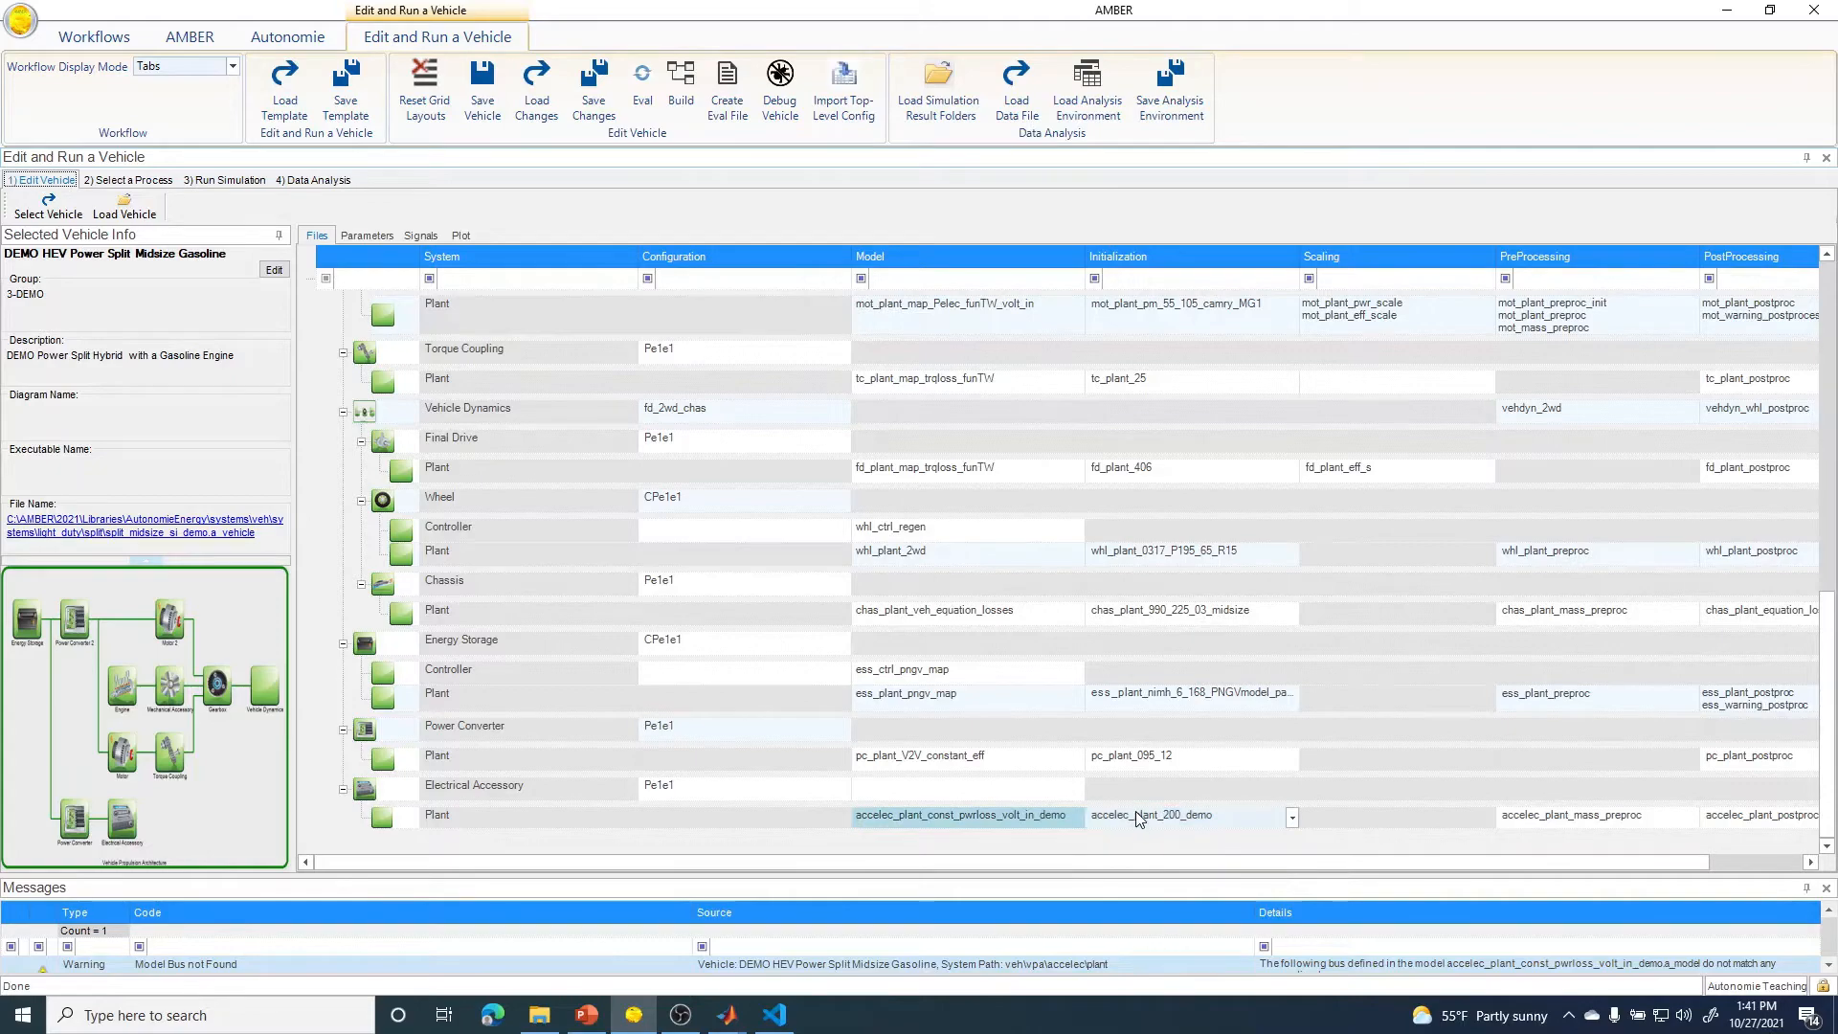
{"action": "mouse_move", "coordinate": [1139, 815]}
- Close the original accelec_plant_const_pwrloss_volt_in Simulink model and the running MATLAB session
{"action": "left_click", "coordinate": [727, 1015]}
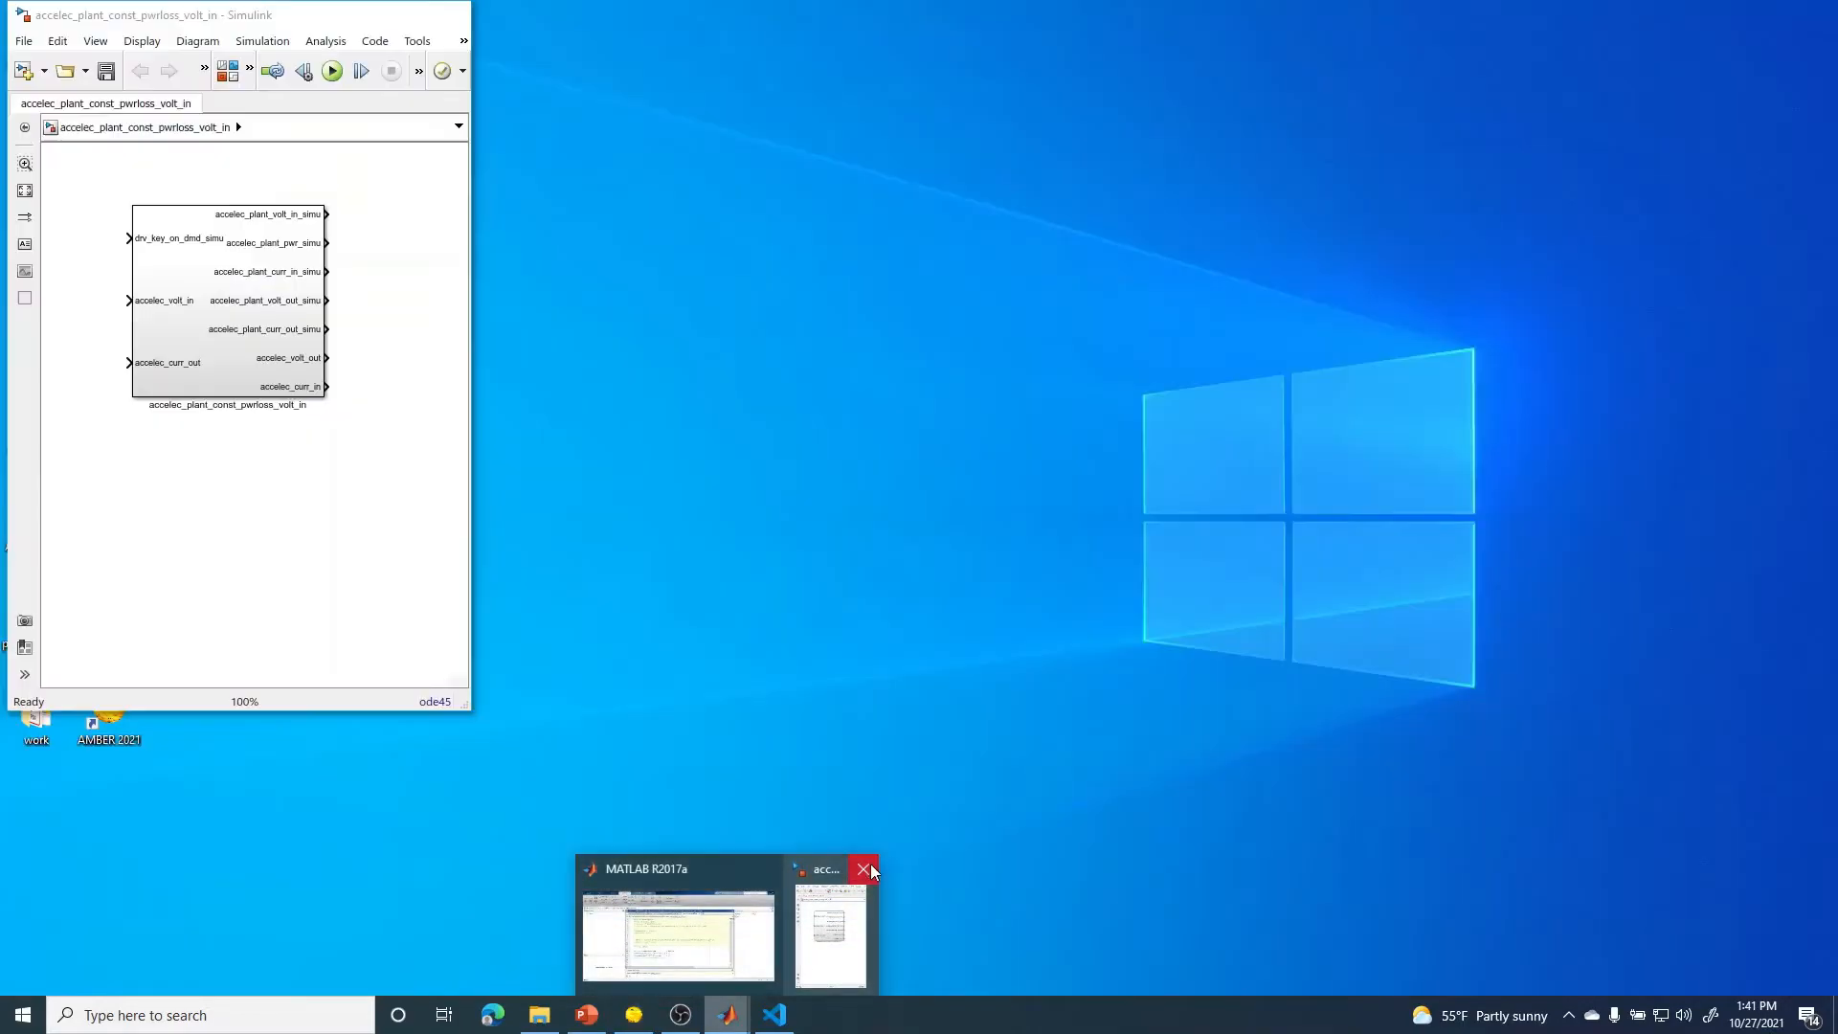
{"action": "left_click", "coordinate": [868, 866]}
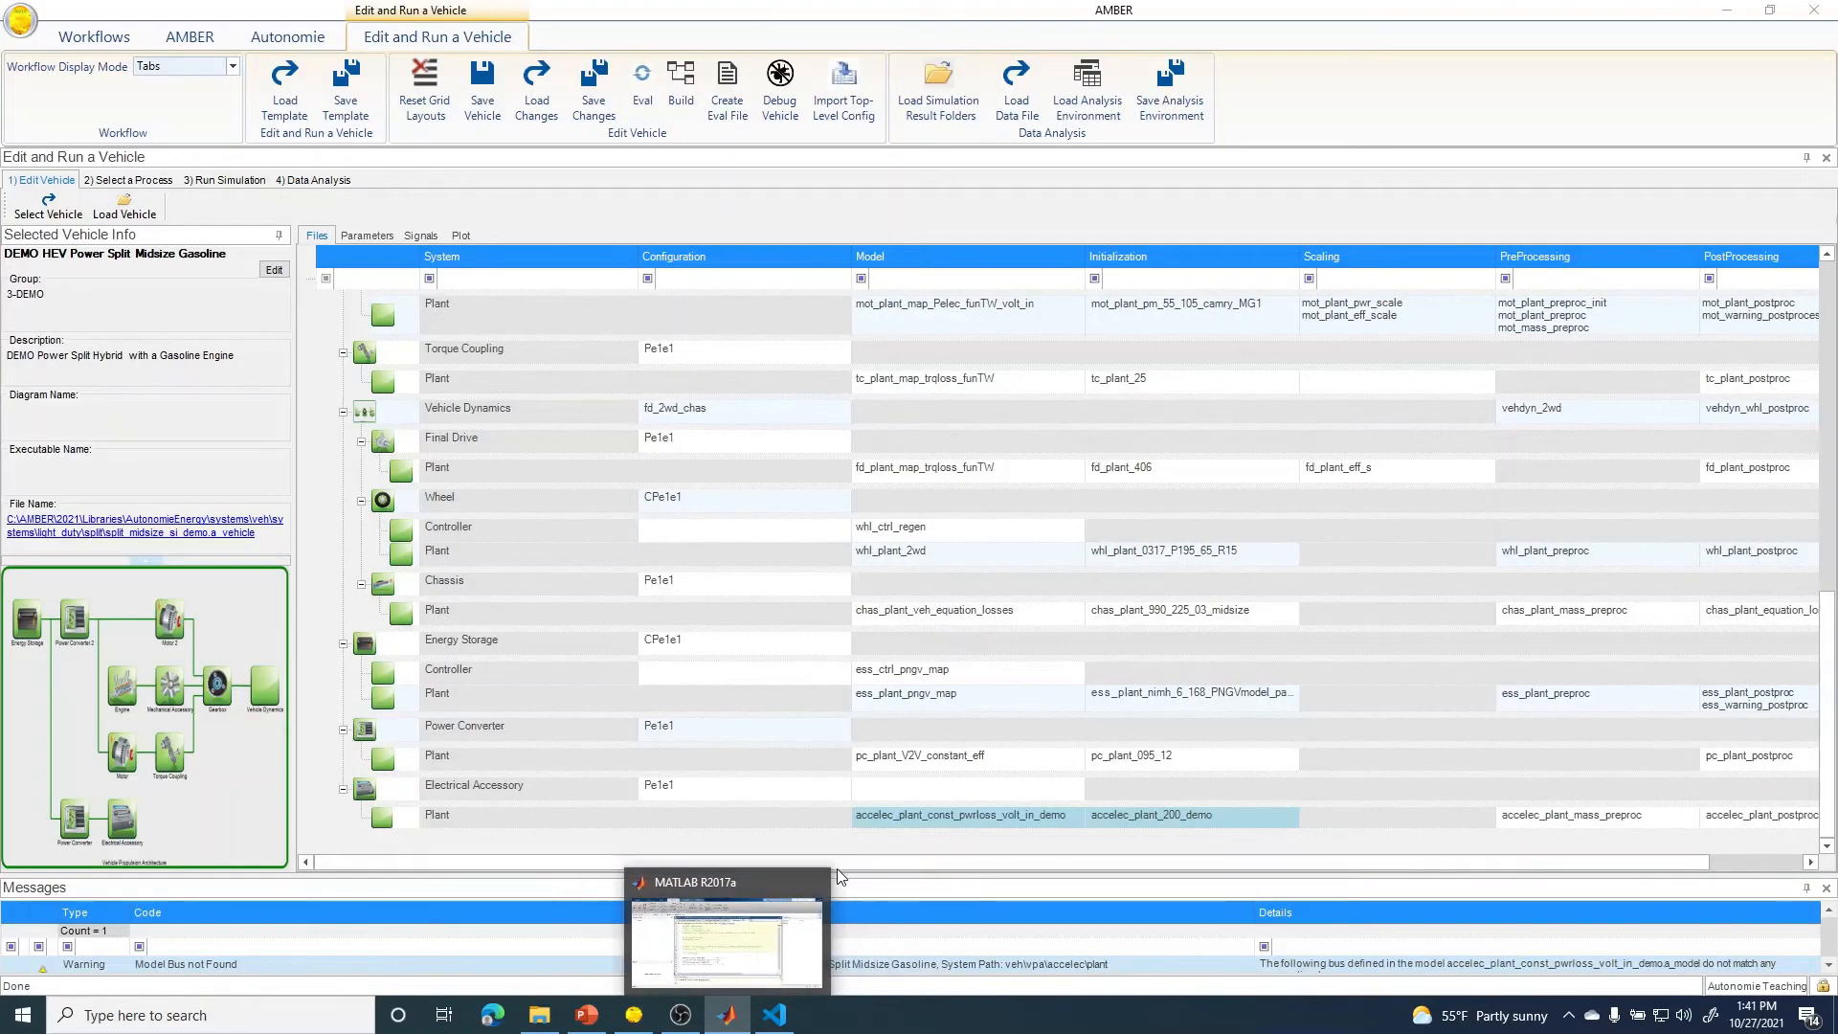
{"action": "left_click", "coordinate": [815, 882]}
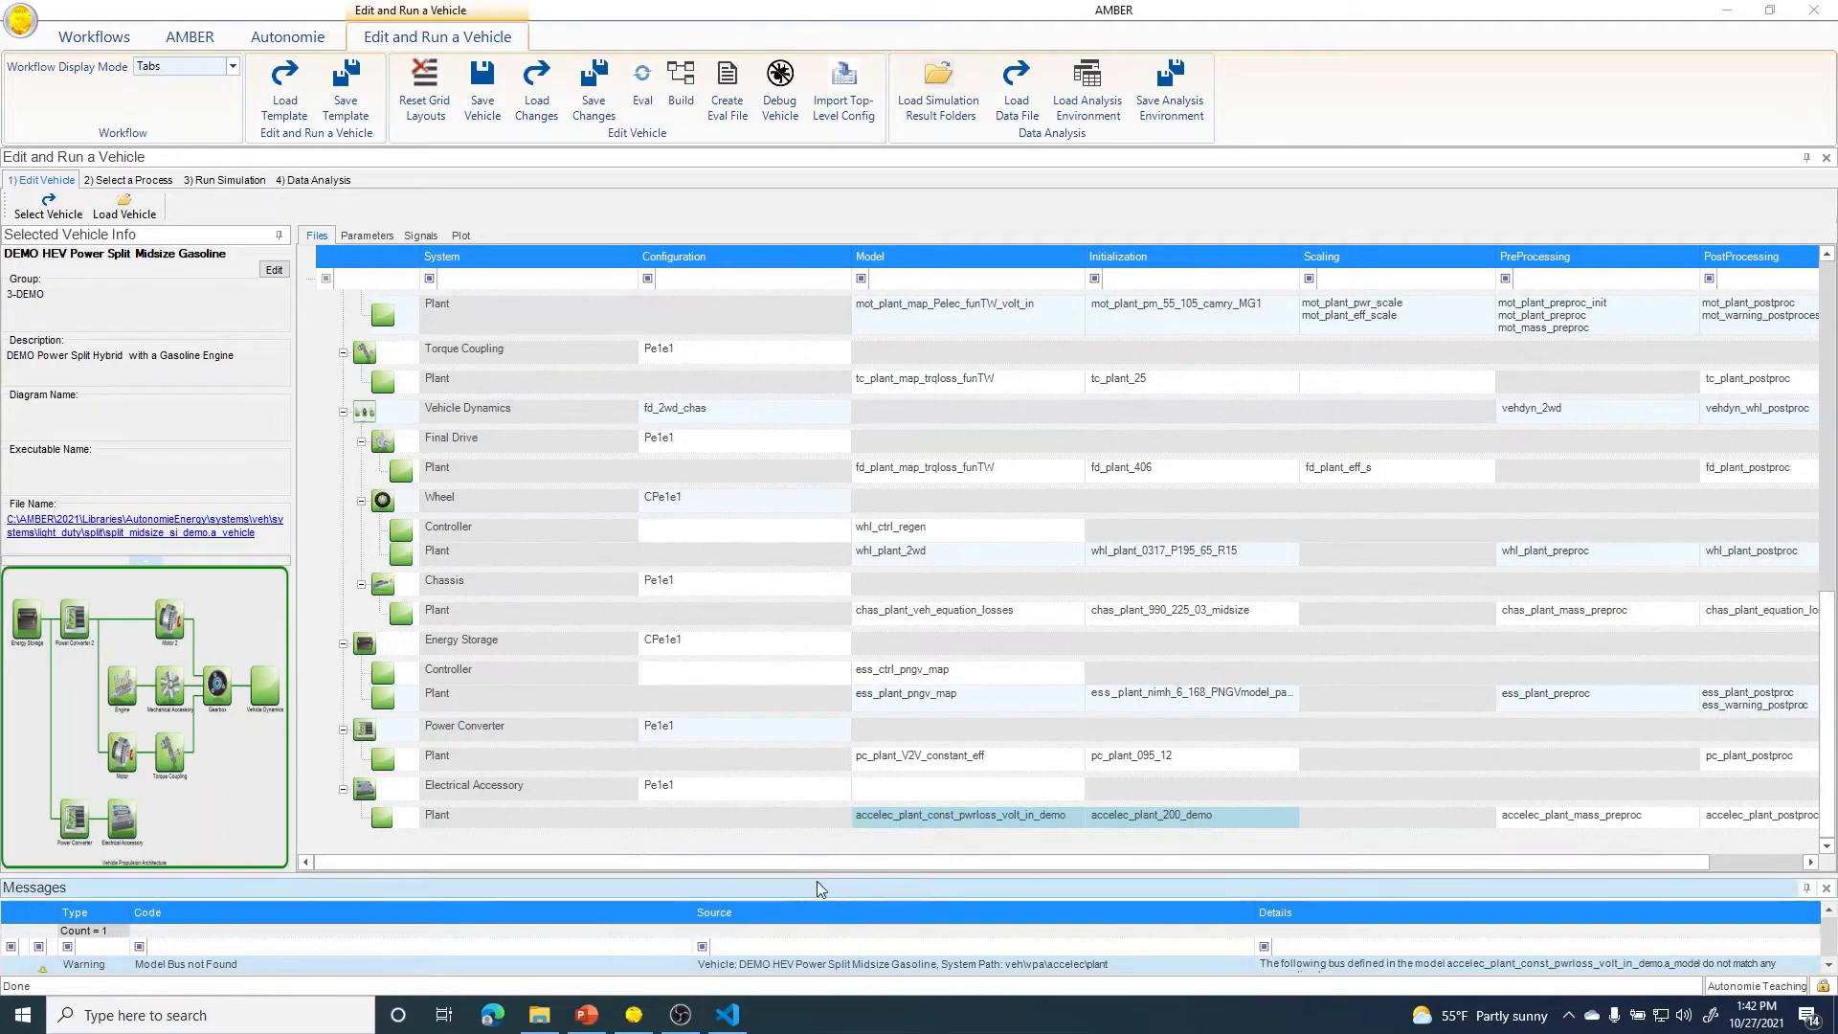
- Open the cloned model accelec_plant_const_pwrloss_volt_in_demo in Simulink and go into its block to show the power loss diagram
{"action": "right_click", "coordinate": [966, 823]}
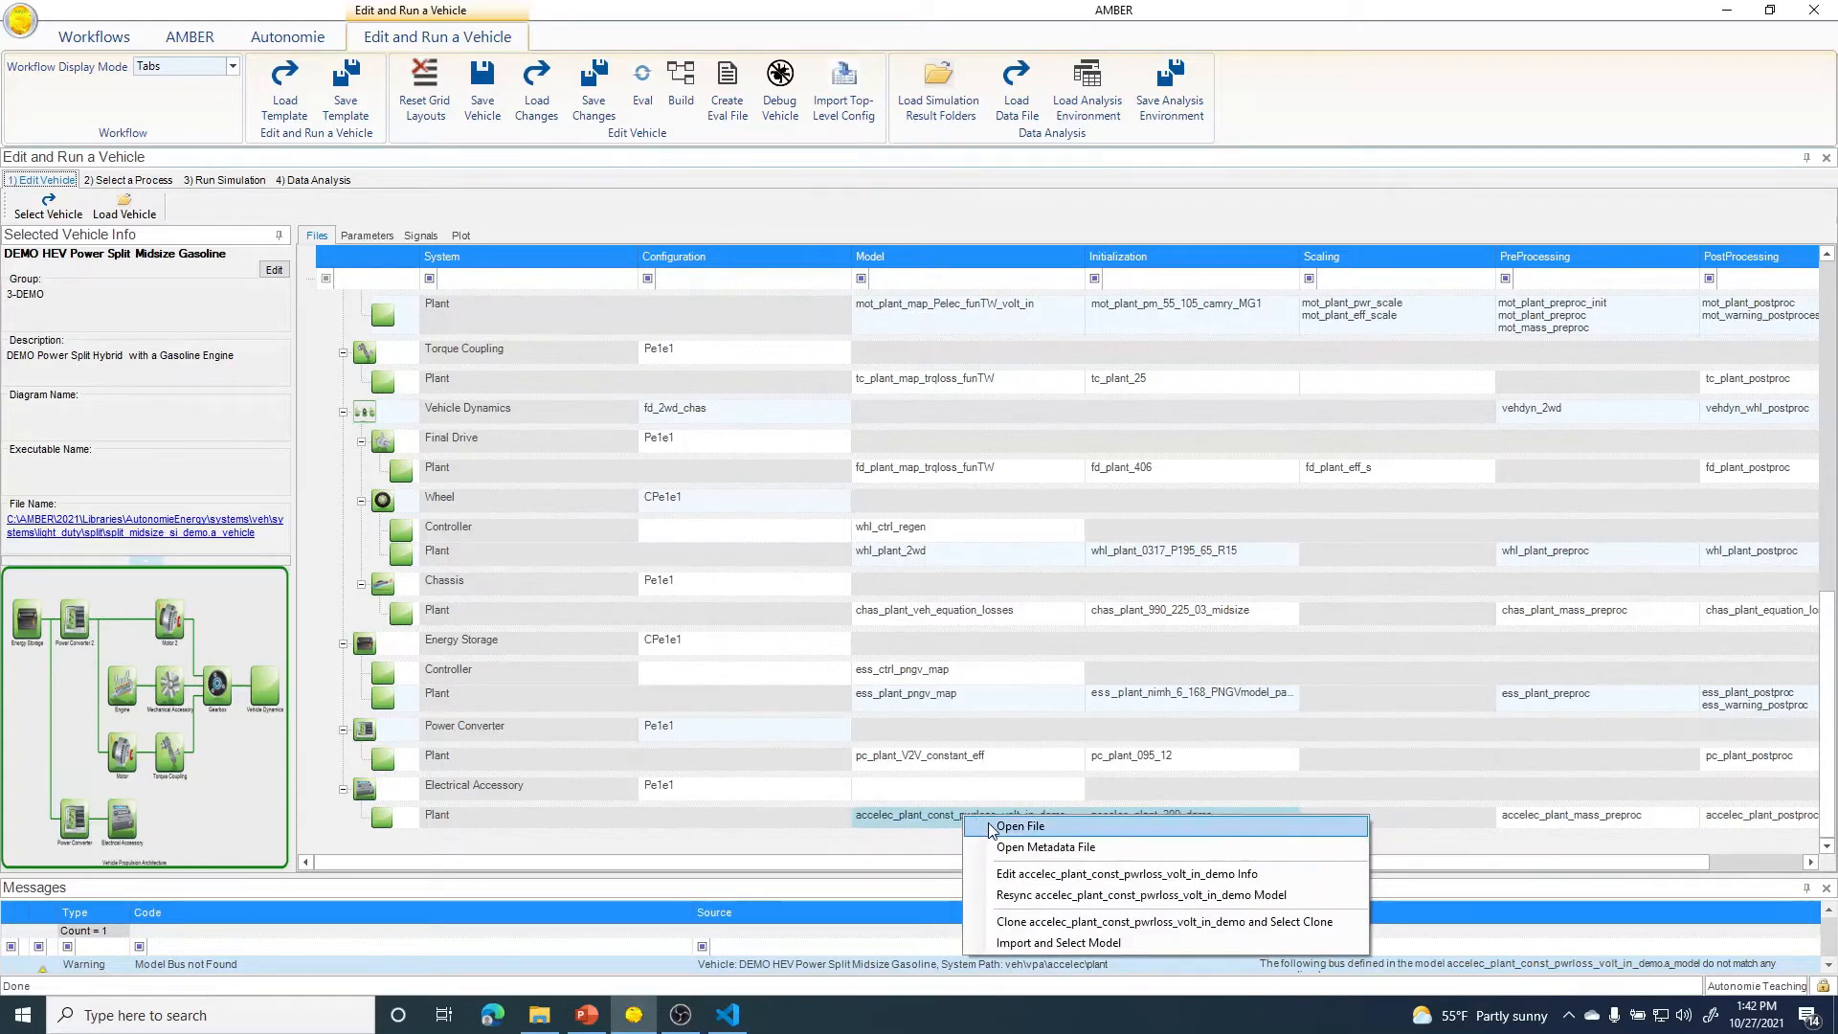
{"action": "left_click", "coordinate": [990, 827]}
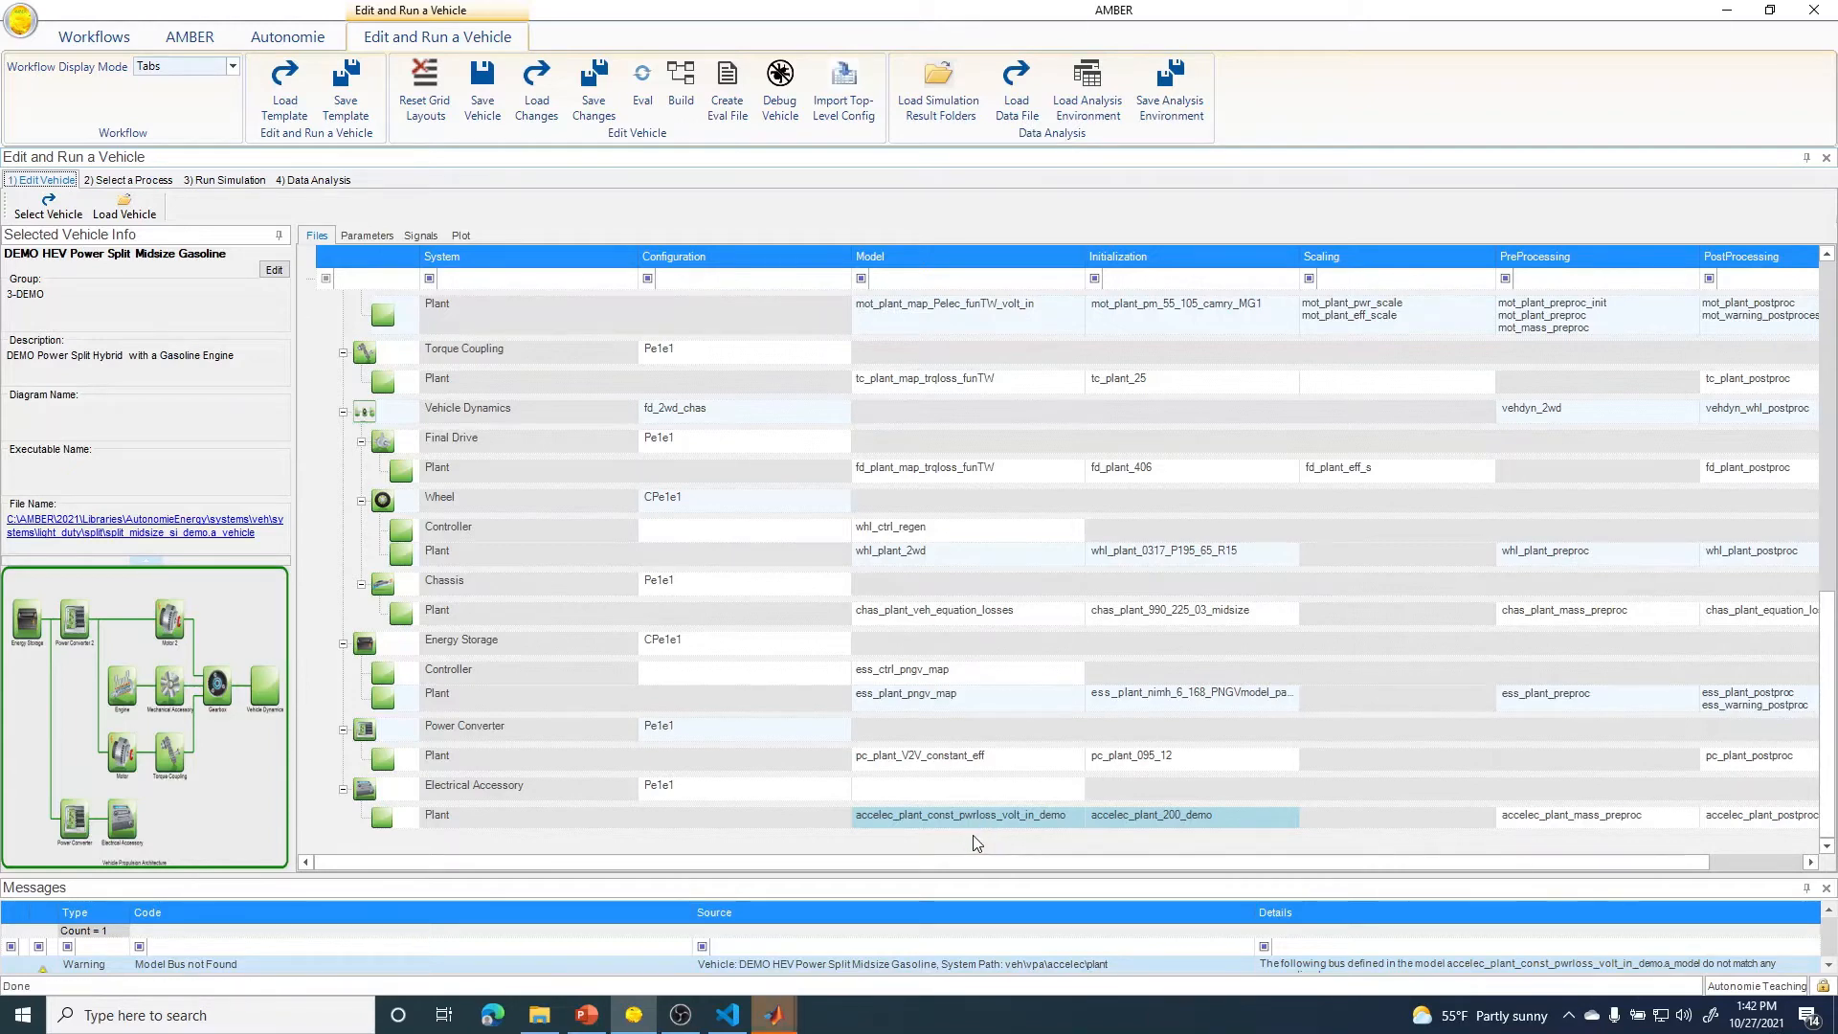
{"action": "mouse_move", "coordinate": [793, 1023]}
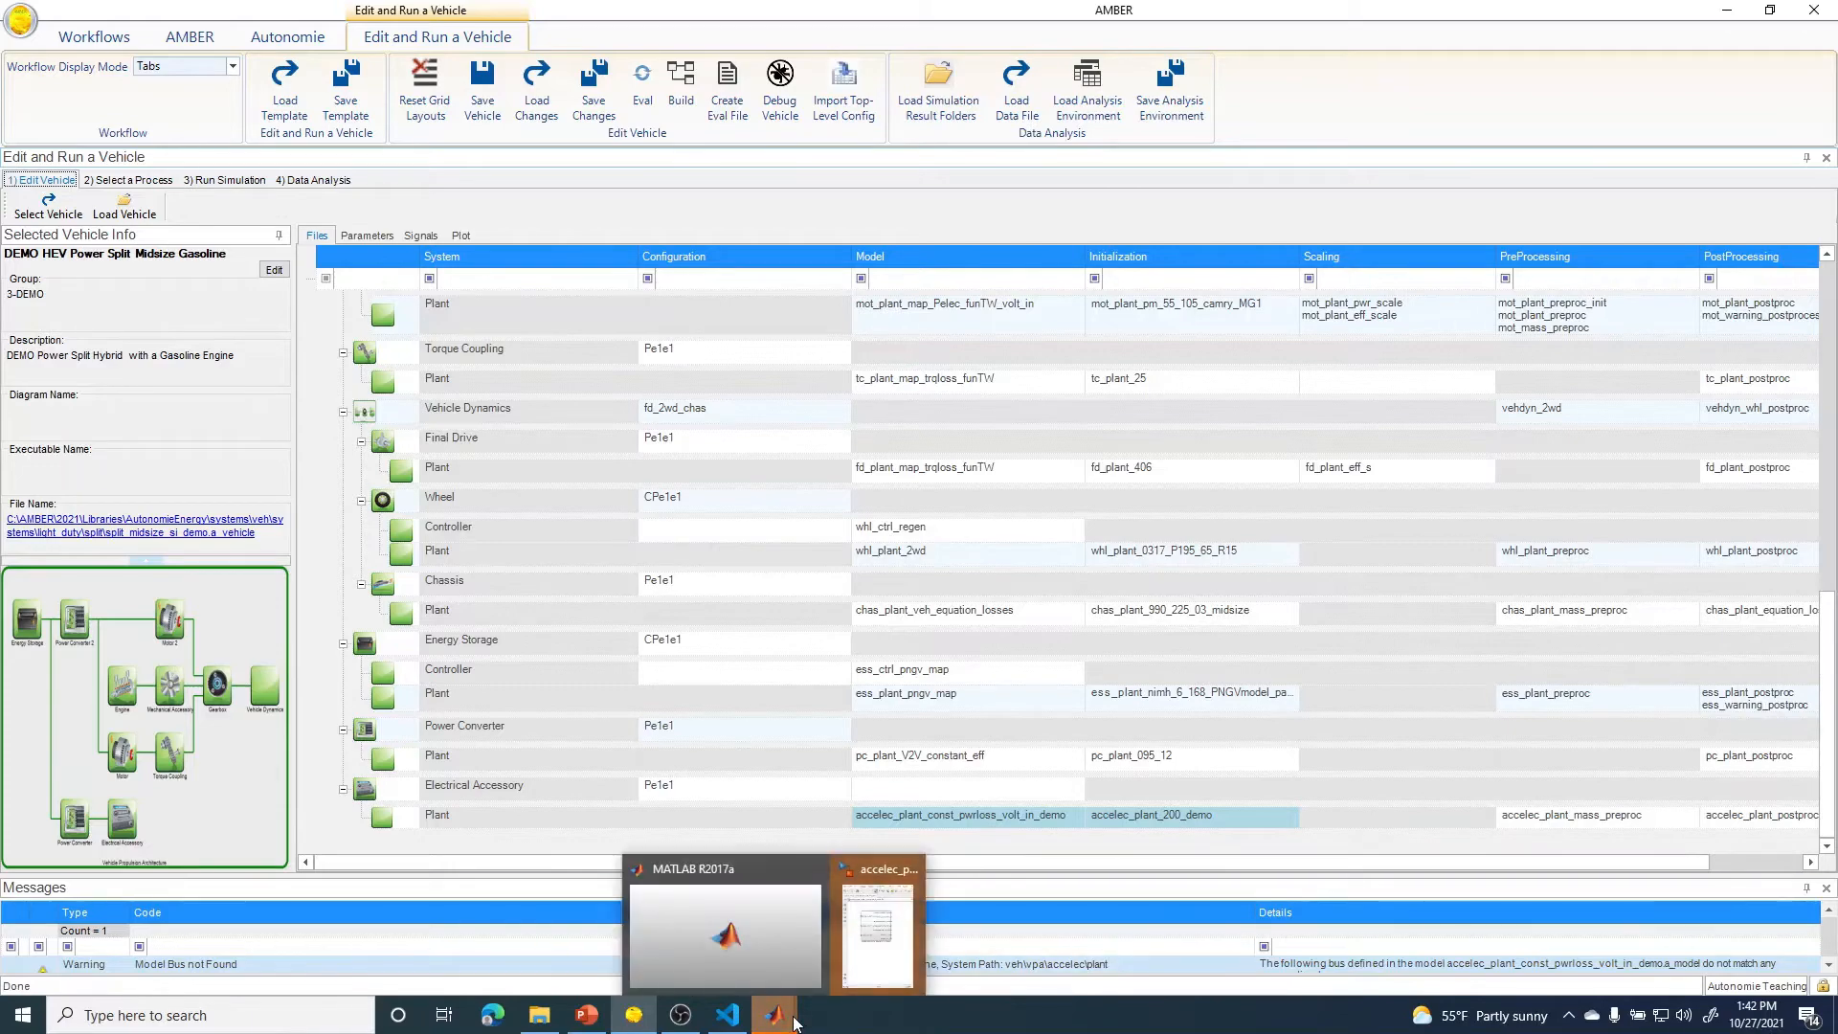
{"action": "left_click", "coordinate": [857, 953]}
{"action": "left_click_drag", "start_coordinate": [199, 21], "coordinate": [659, 258]}
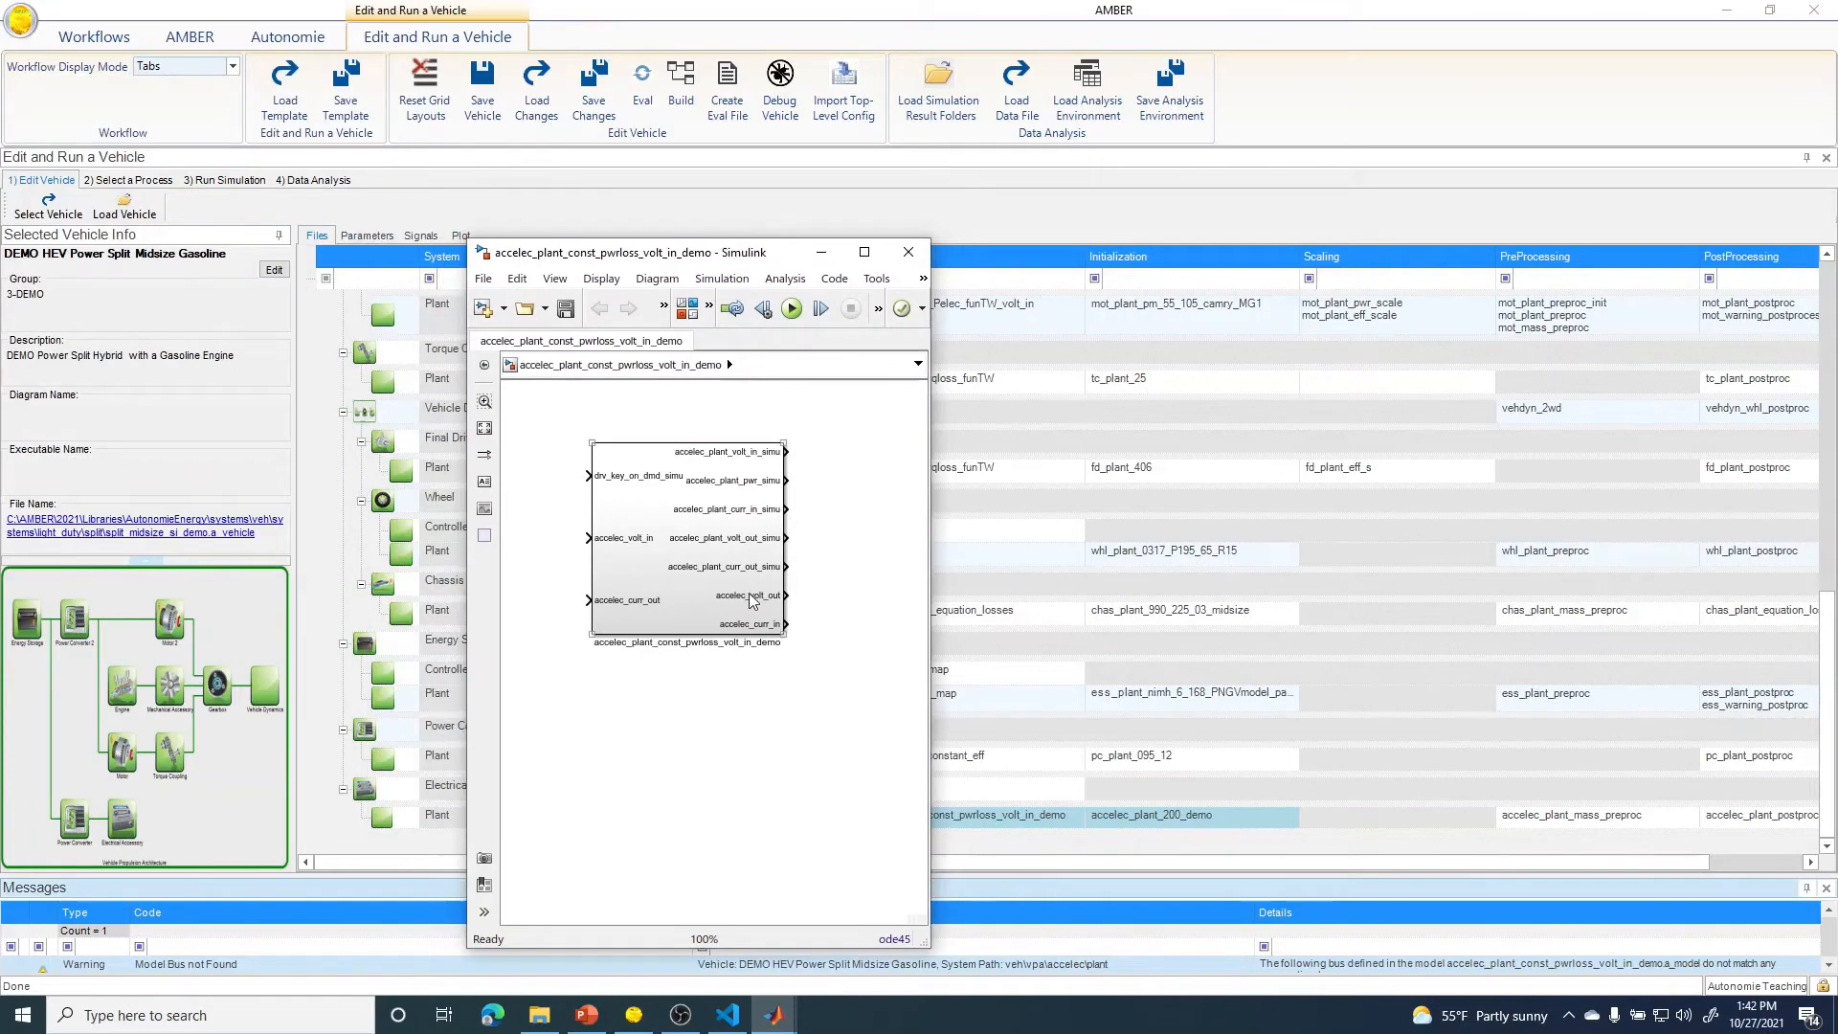
{"action": "double_click", "coordinate": [697, 554]}
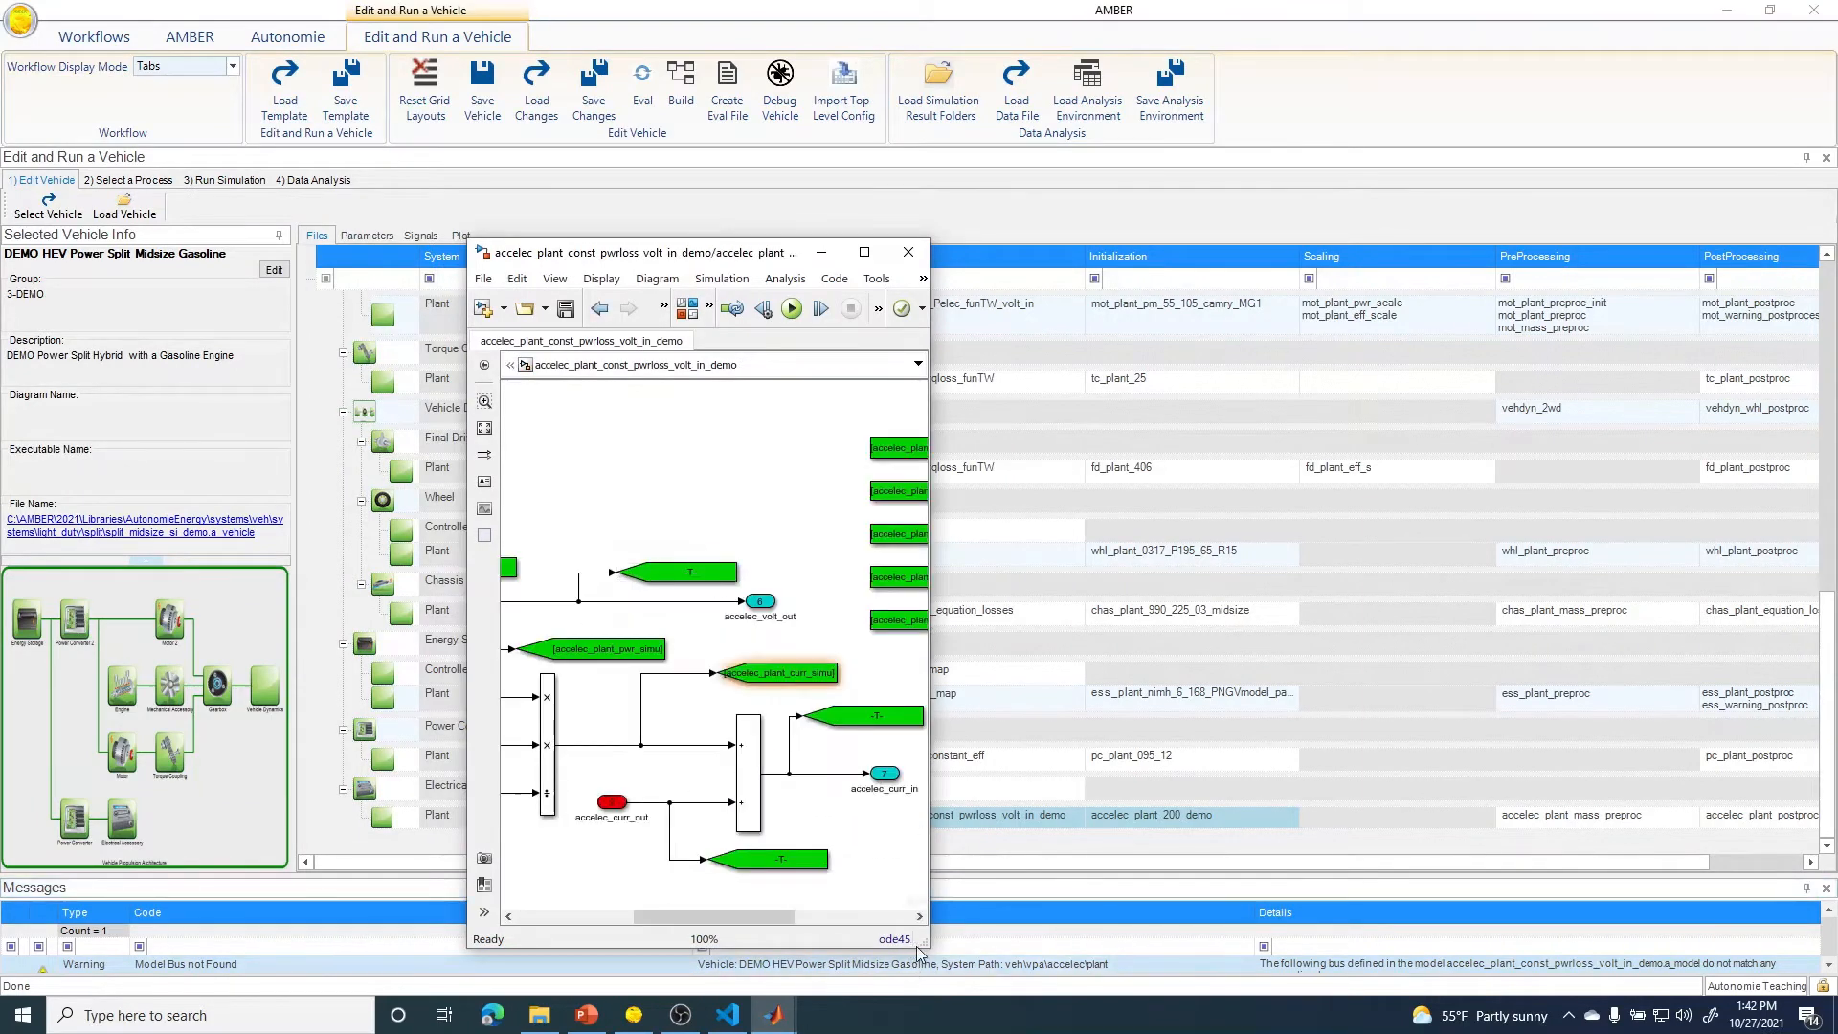
{"action": "left_click_drag", "start_coordinate": [924, 946], "coordinate": [1084, 958]}
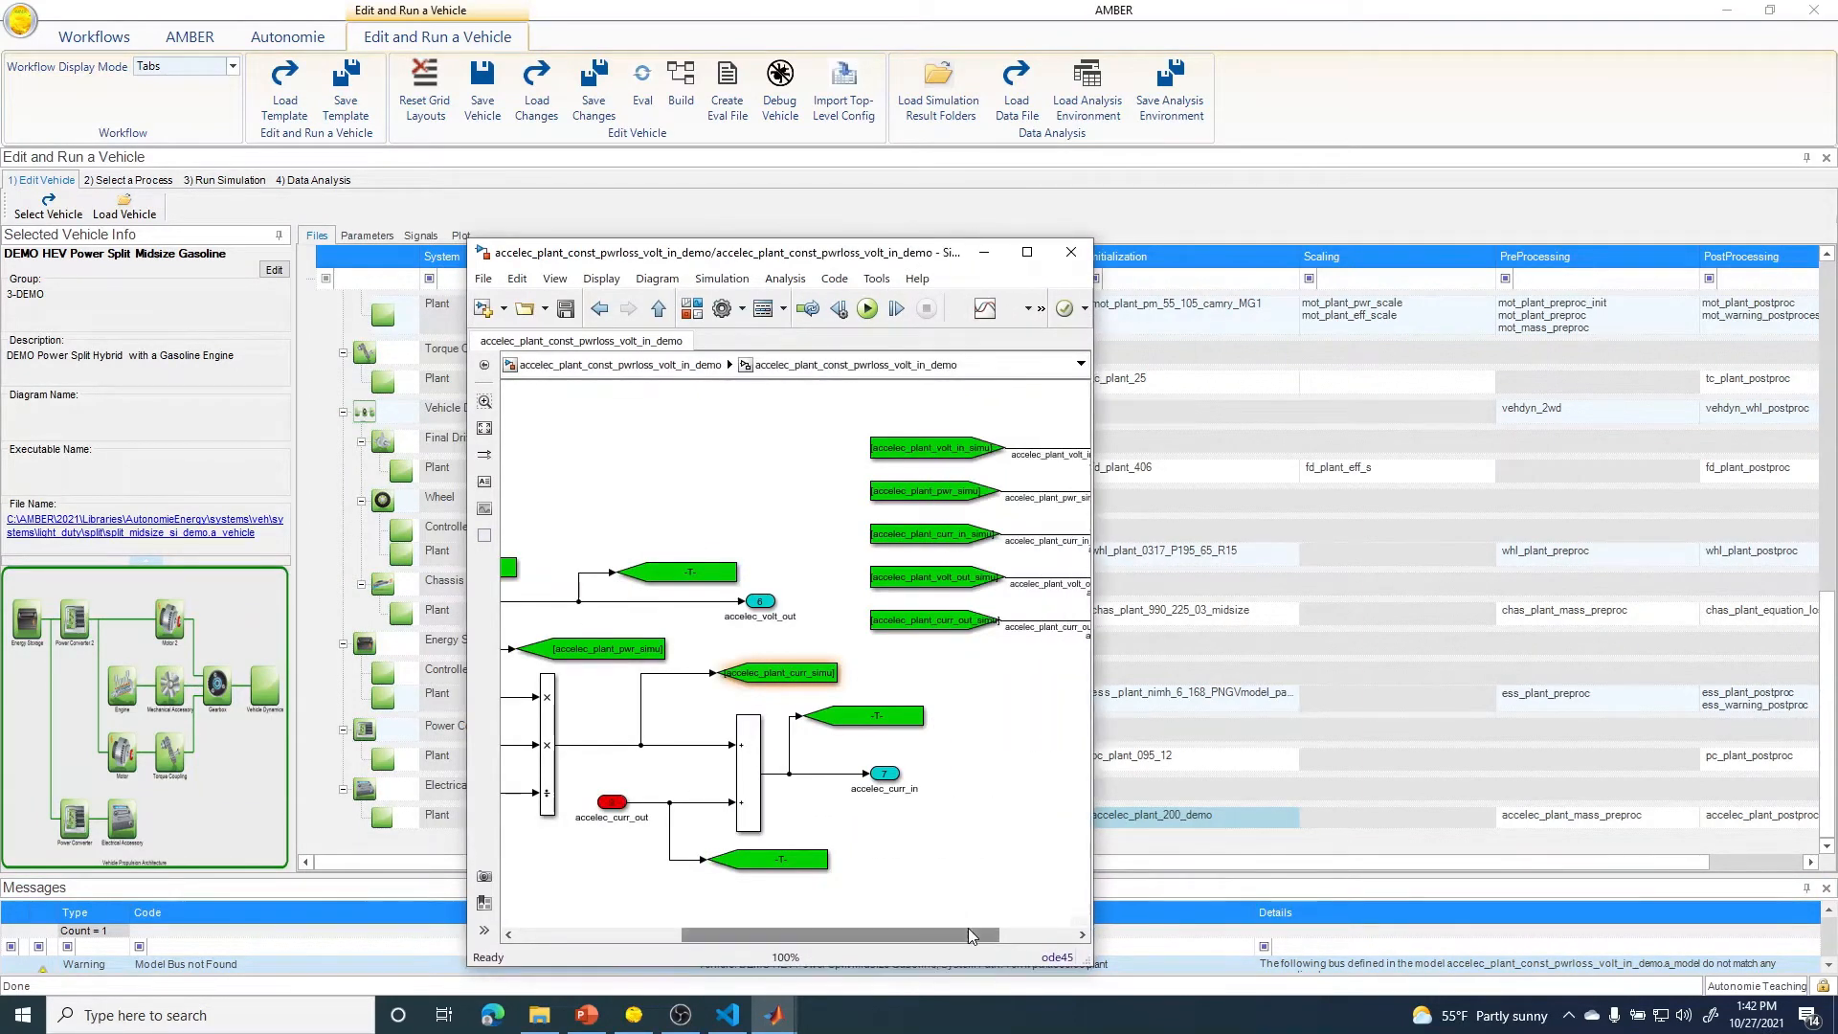
{"action": "left_click_drag", "start_coordinate": [968, 930], "coordinate": [805, 931]}
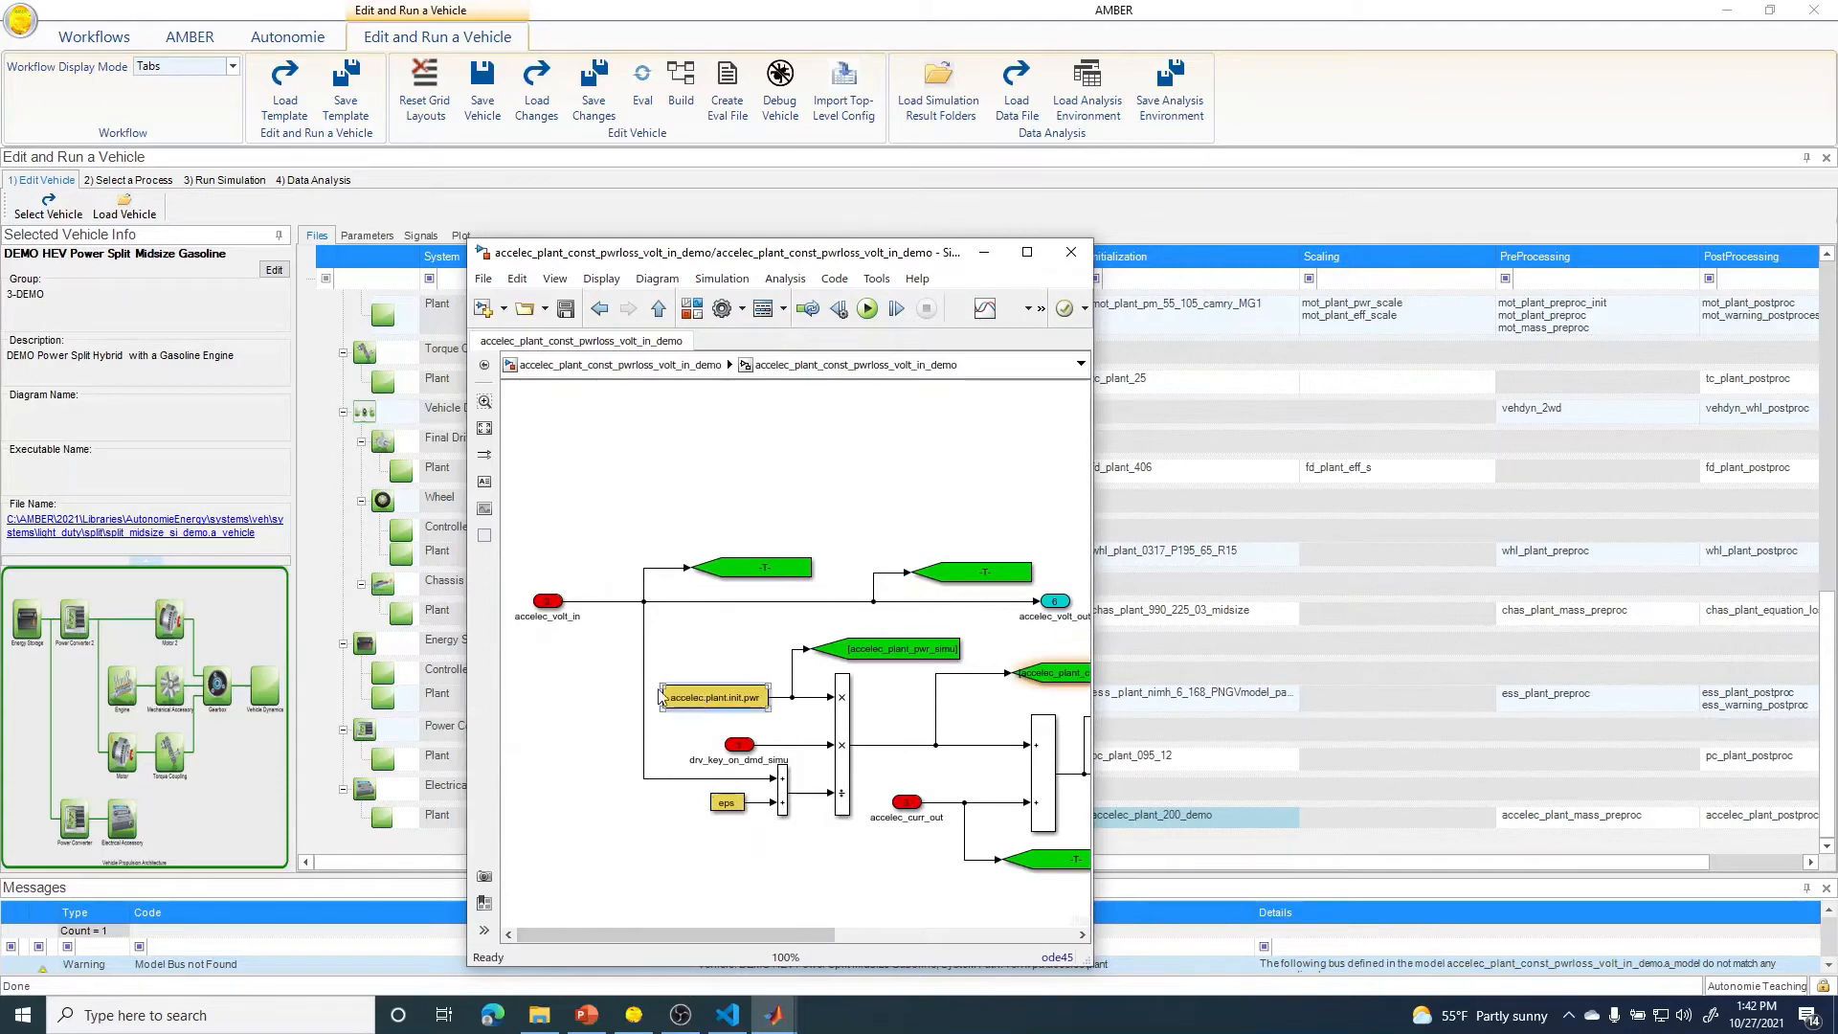
- Shift the accelec.plant.init.pwr constant aside, duplicate it below, and set the copy's constant value to accelec.plant.init.pwr_demo
{"action": "left_click_drag", "start_coordinate": [695, 697], "coordinate": [550, 693]}
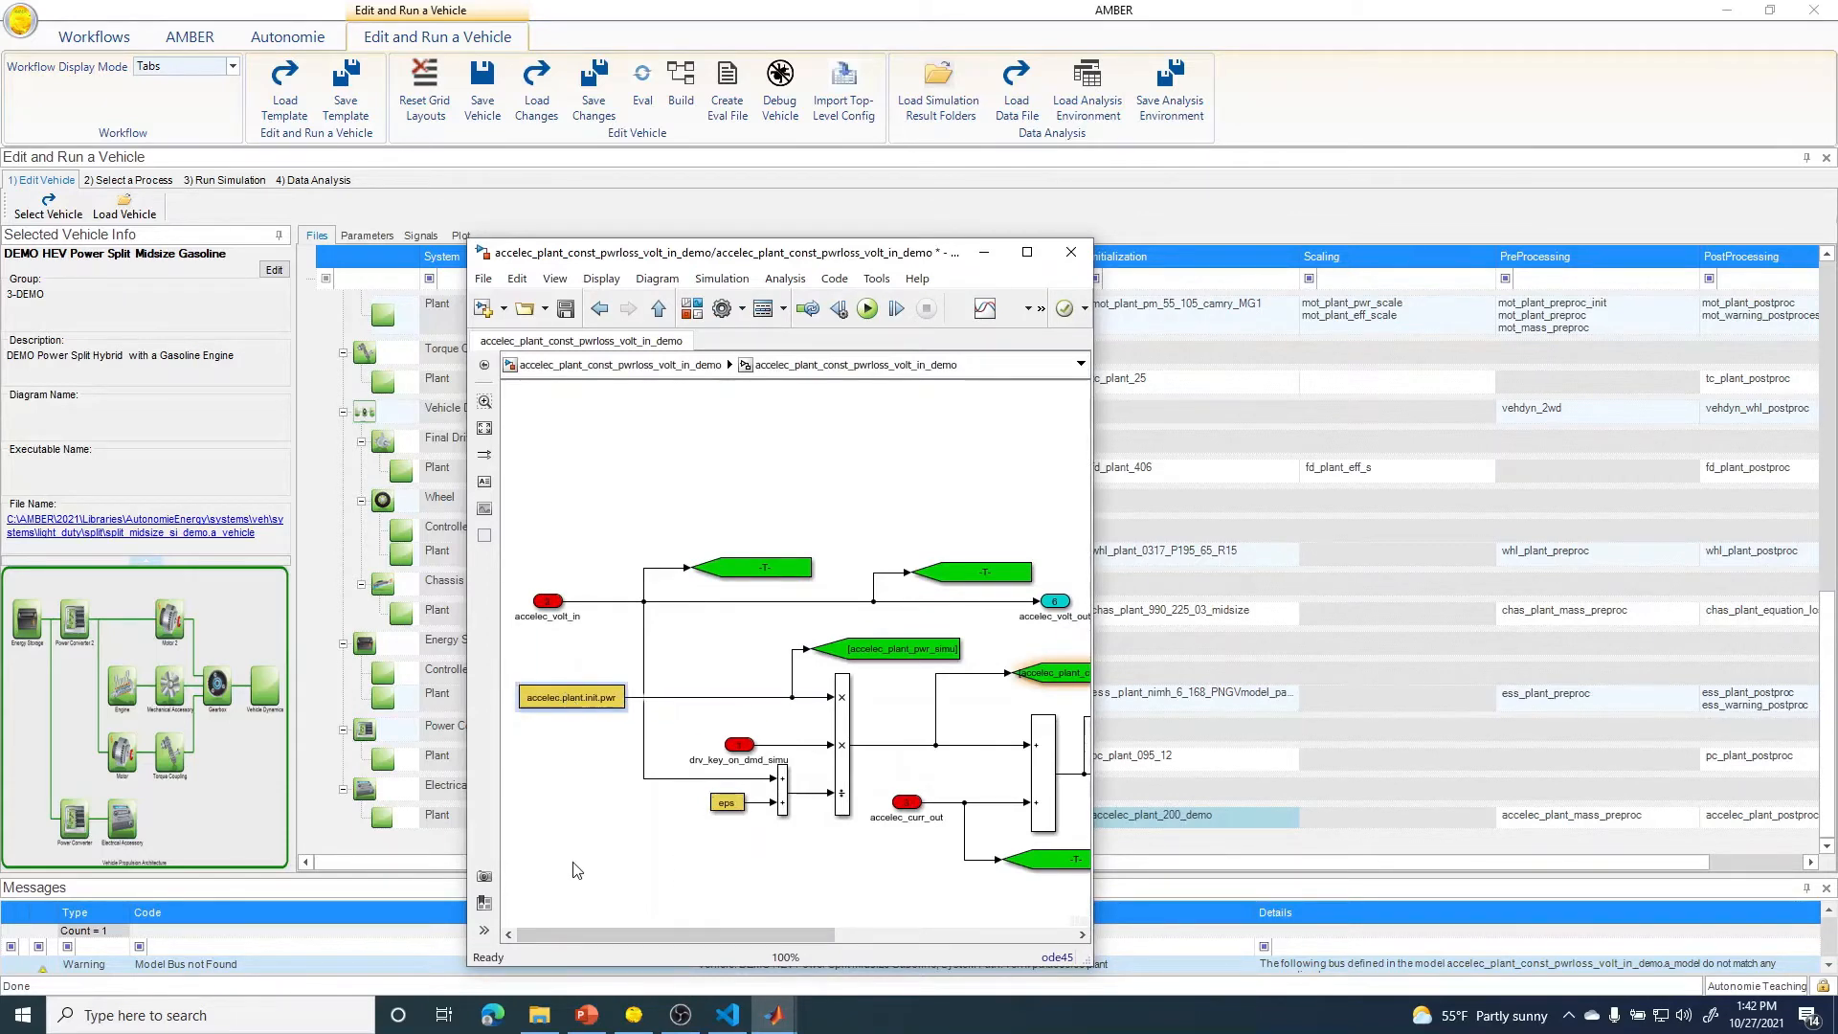
{"action": "key", "text": "ctrl+v"}
{"action": "double_click", "coordinate": [613, 870]}
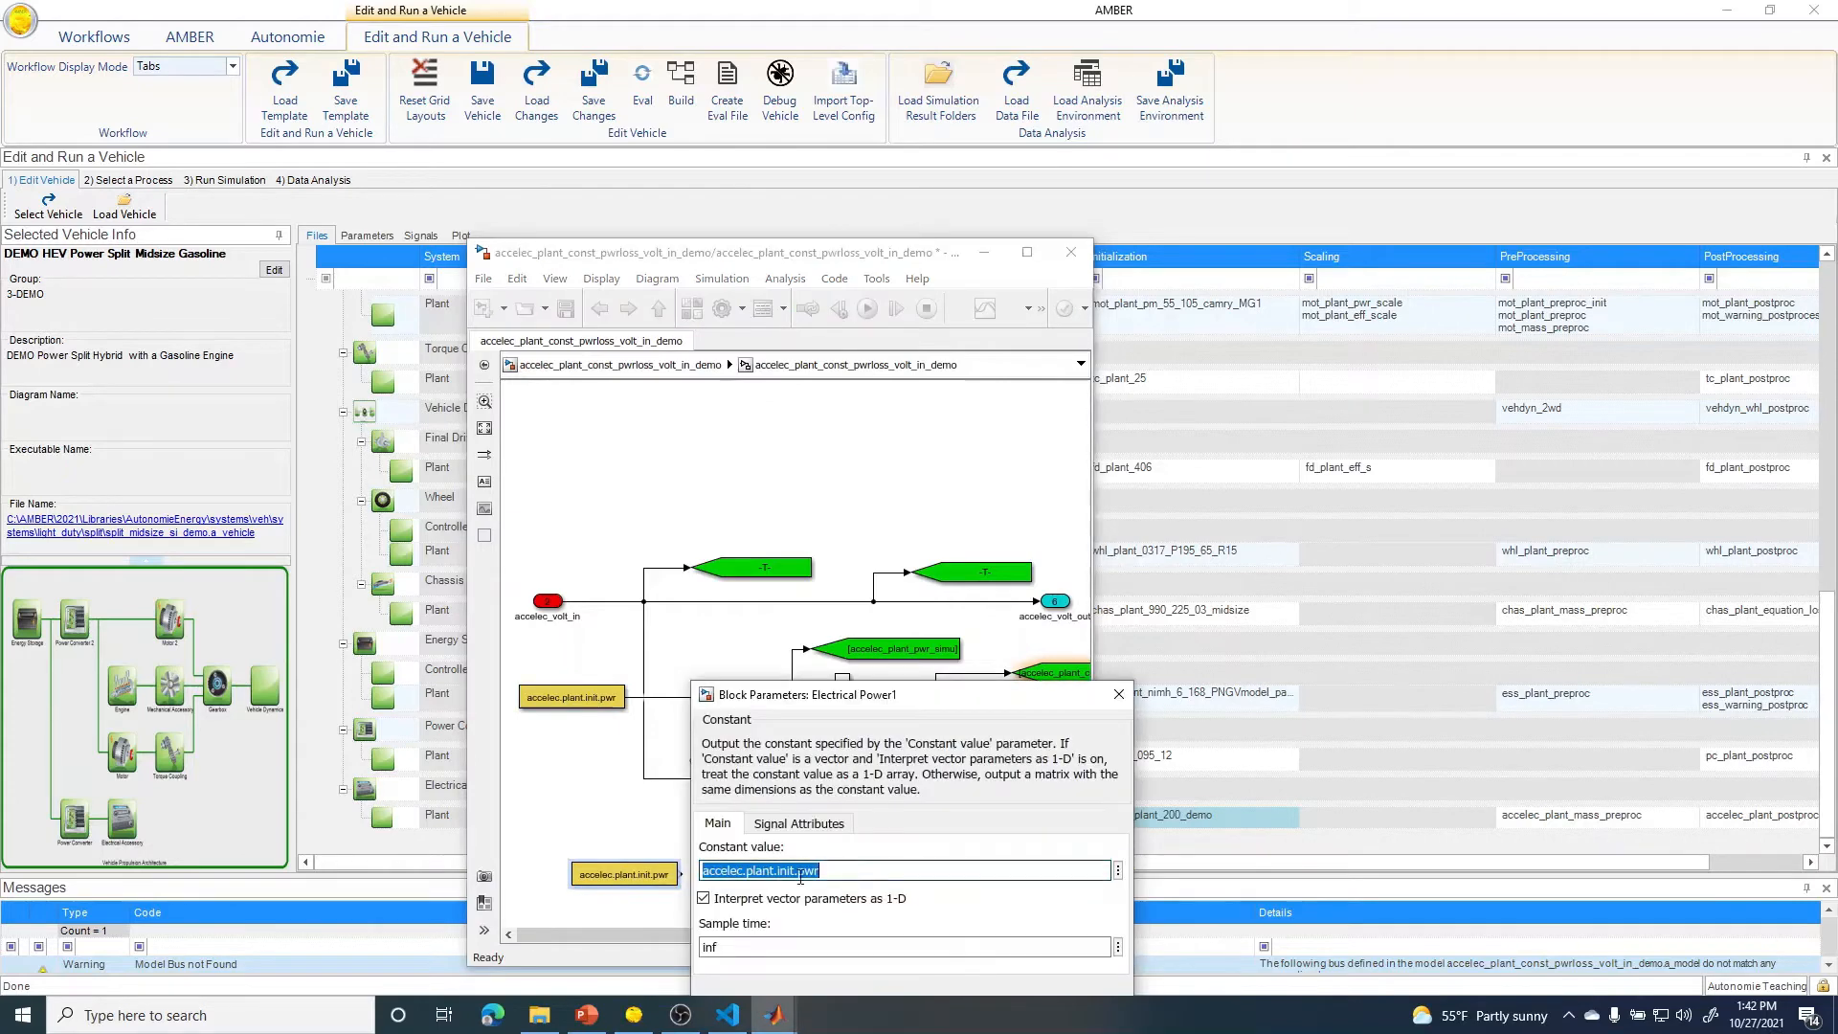
{"action": "left_click", "coordinate": [802, 871]}
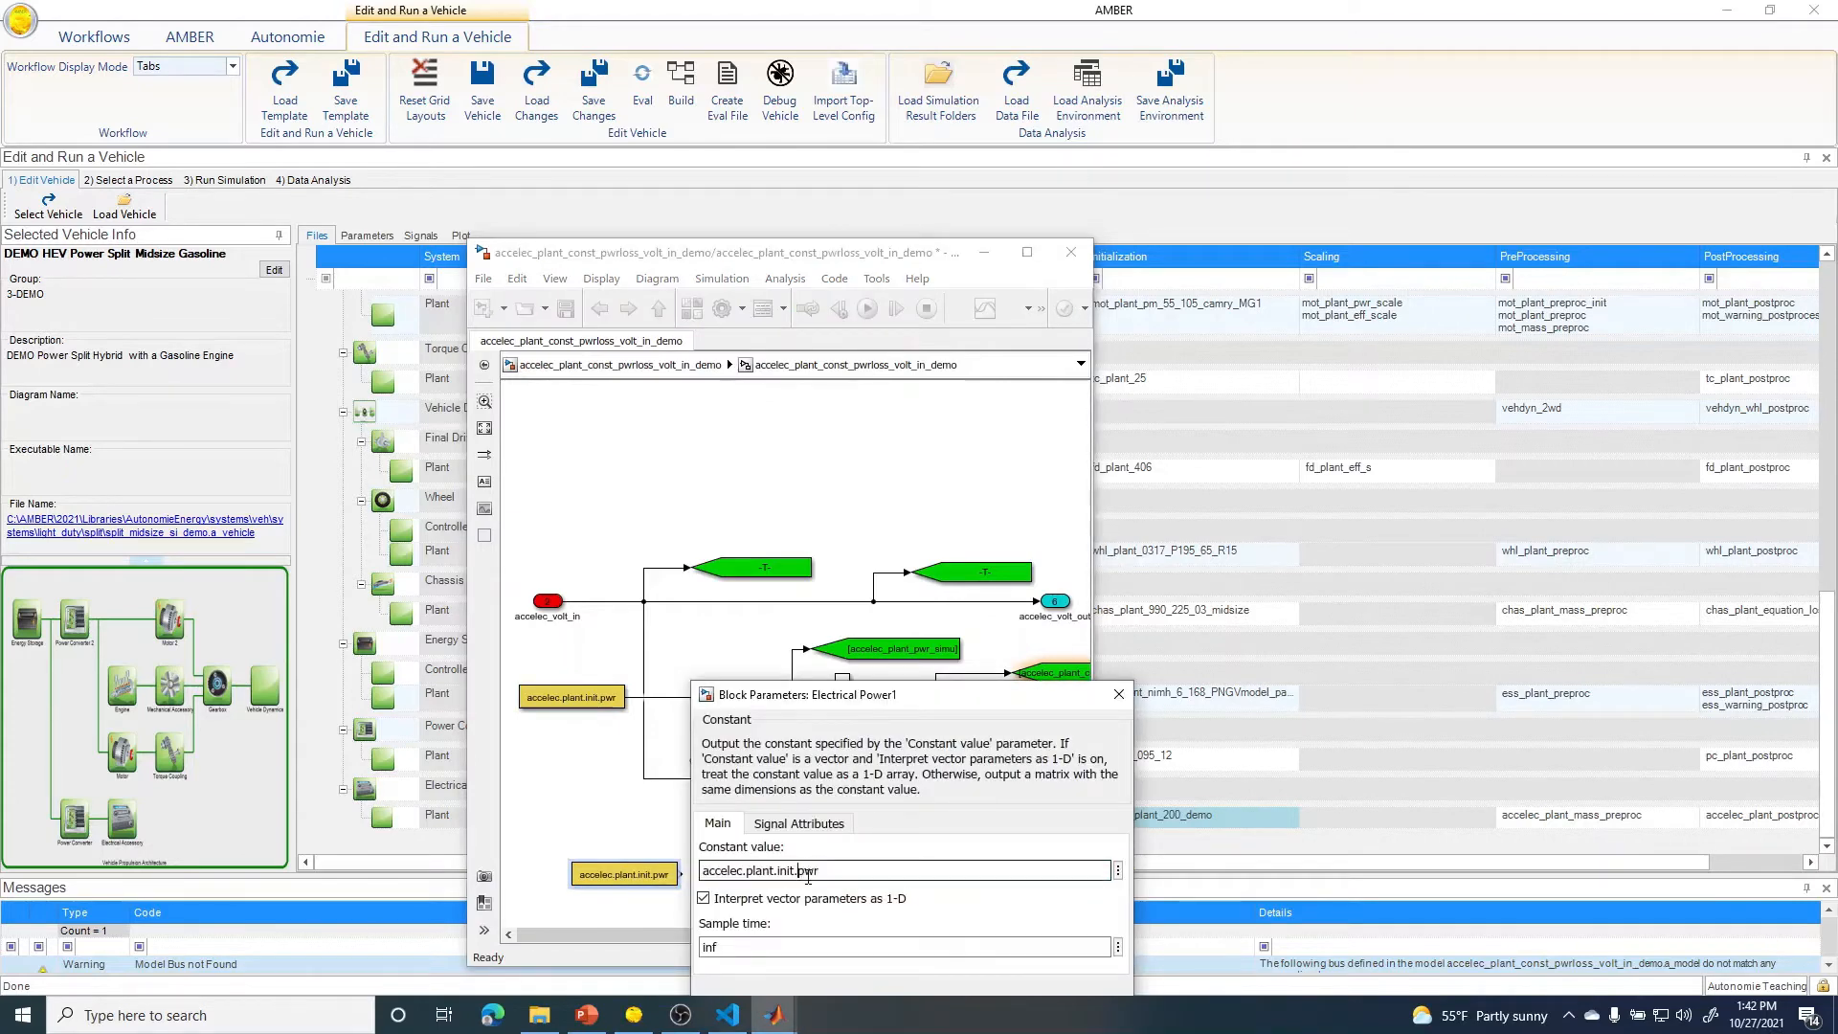
{"action": "left_click", "coordinate": [842, 871]}
{"action": "type", "text": "_dem"}
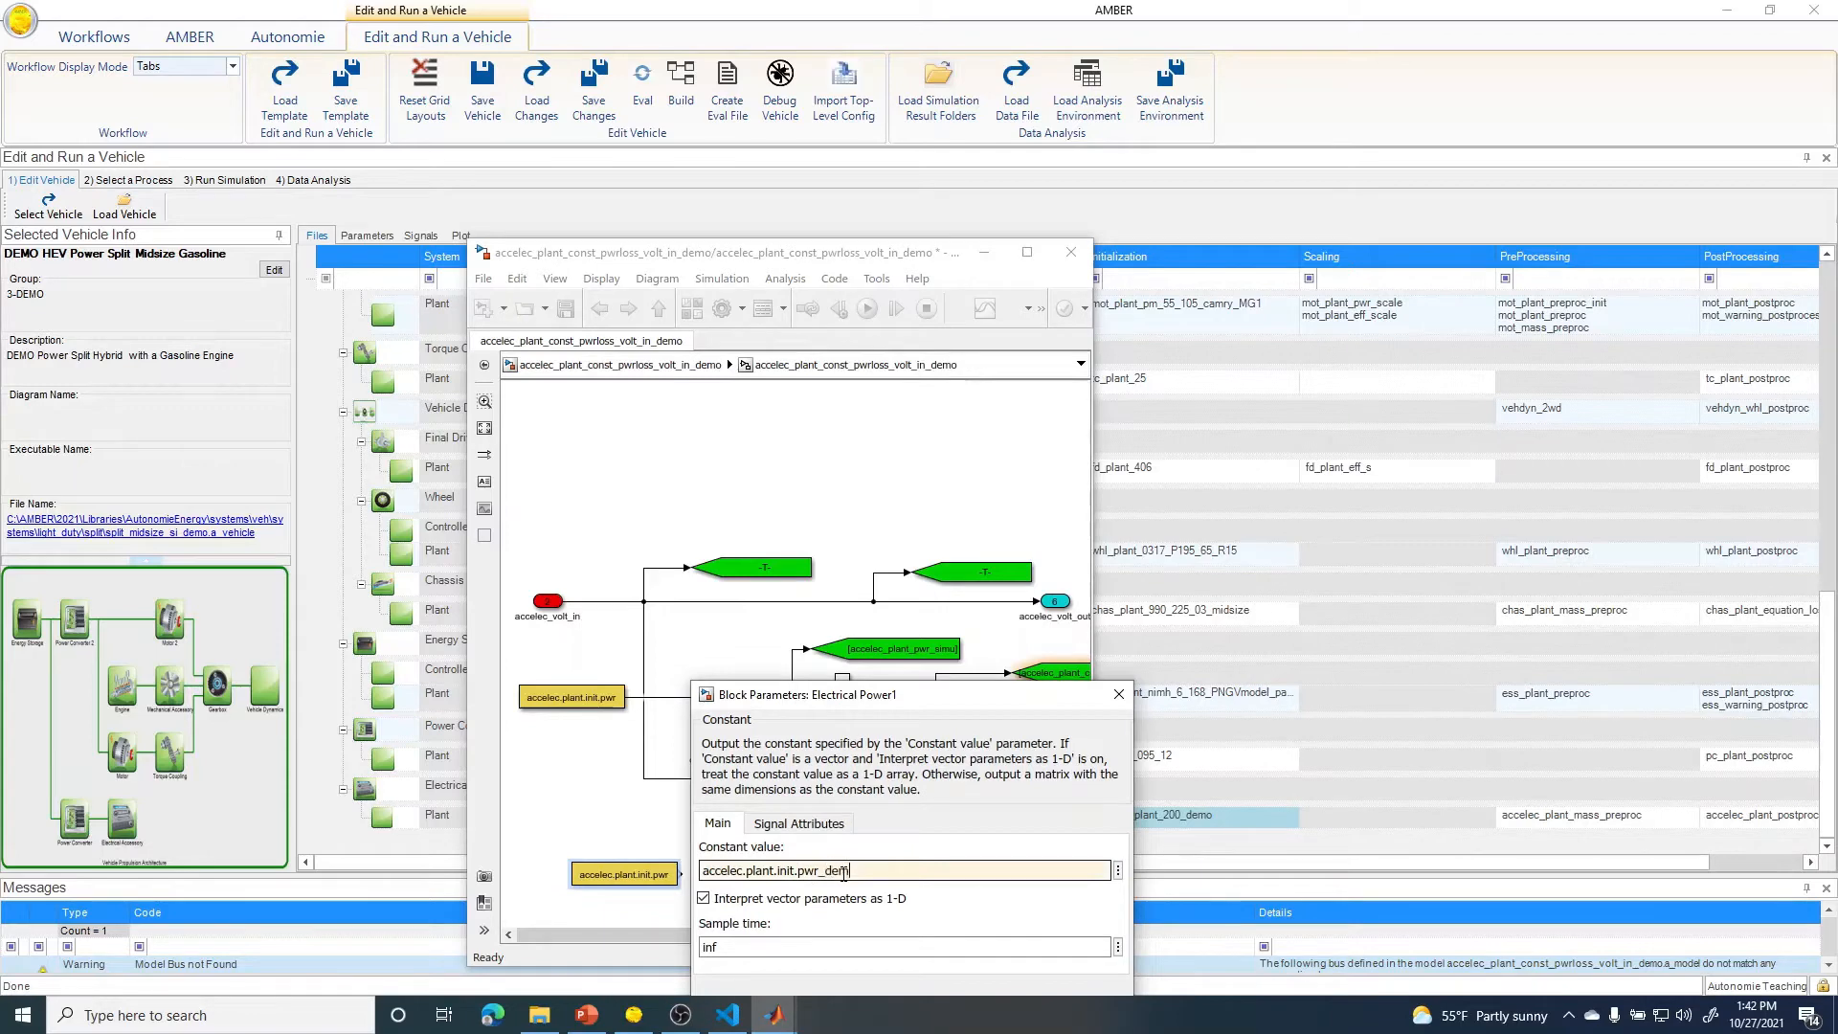
{"action": "type", "text": "o"}
{"action": "left_click_drag", "start_coordinate": [816, 701], "coordinate": [730, 440]}
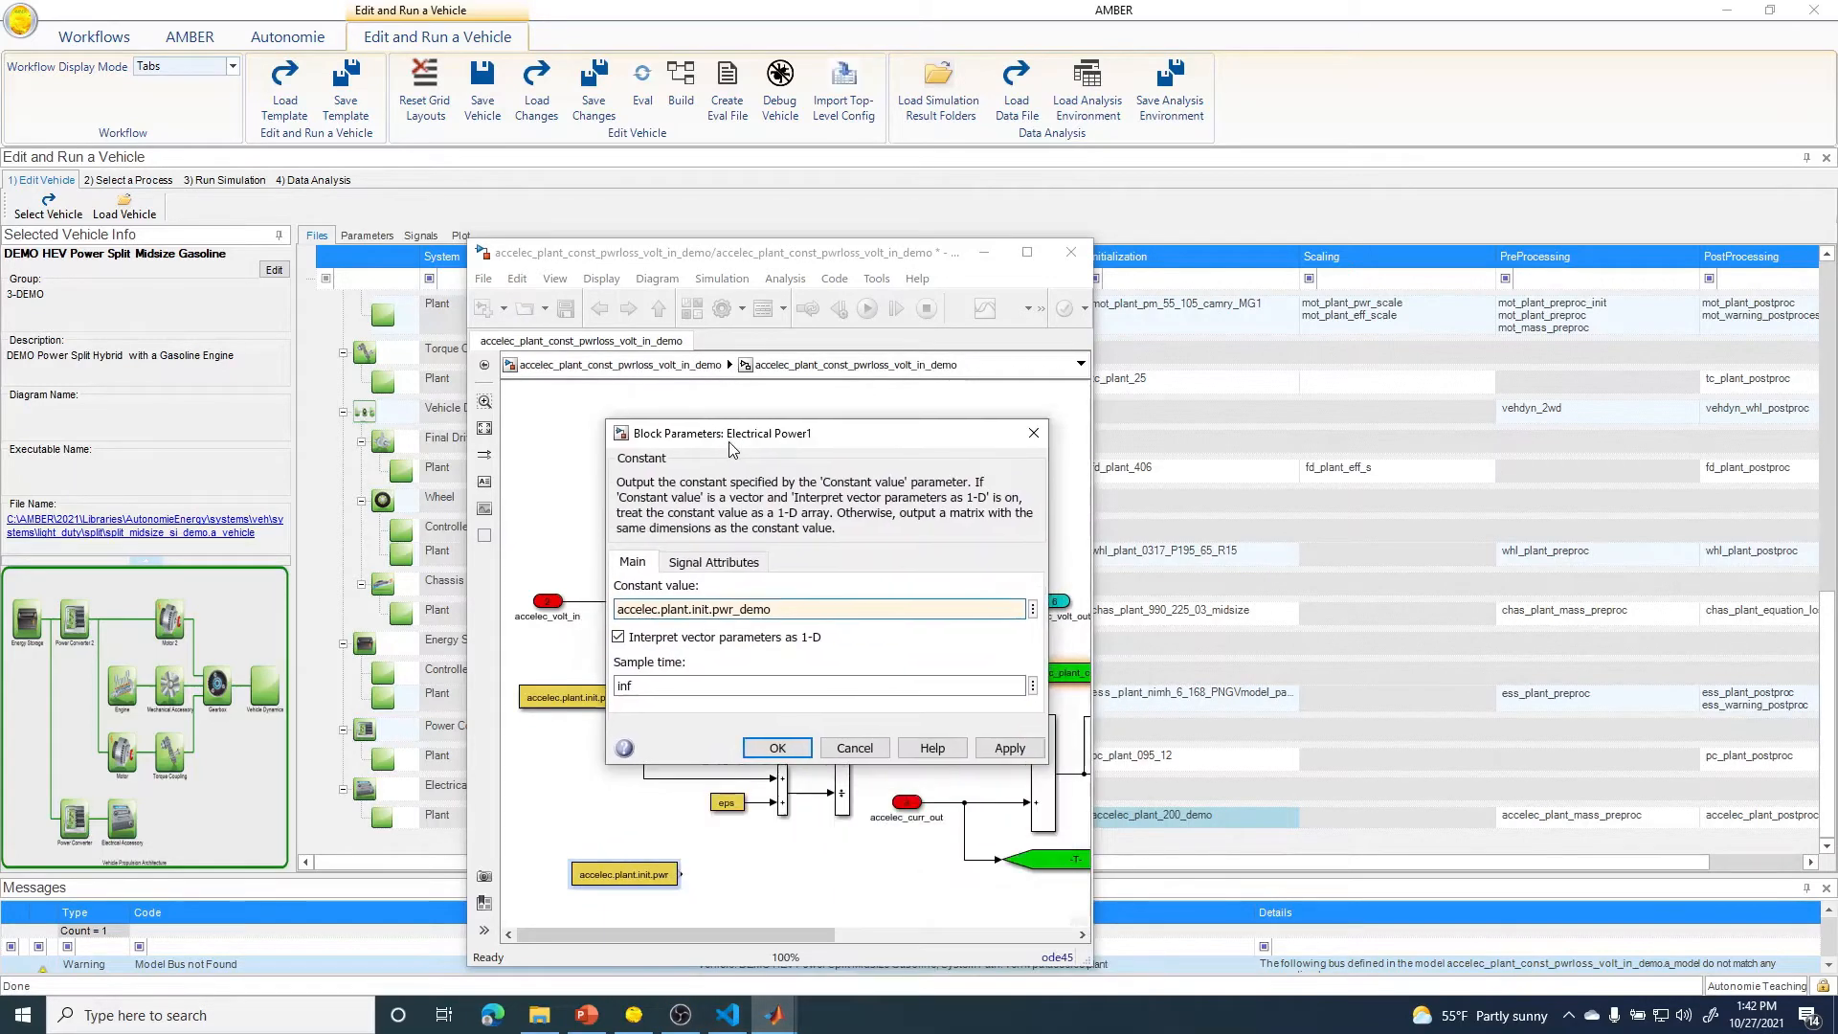
{"action": "left_click_drag", "start_coordinate": [826, 609], "coordinate": [580, 617]}
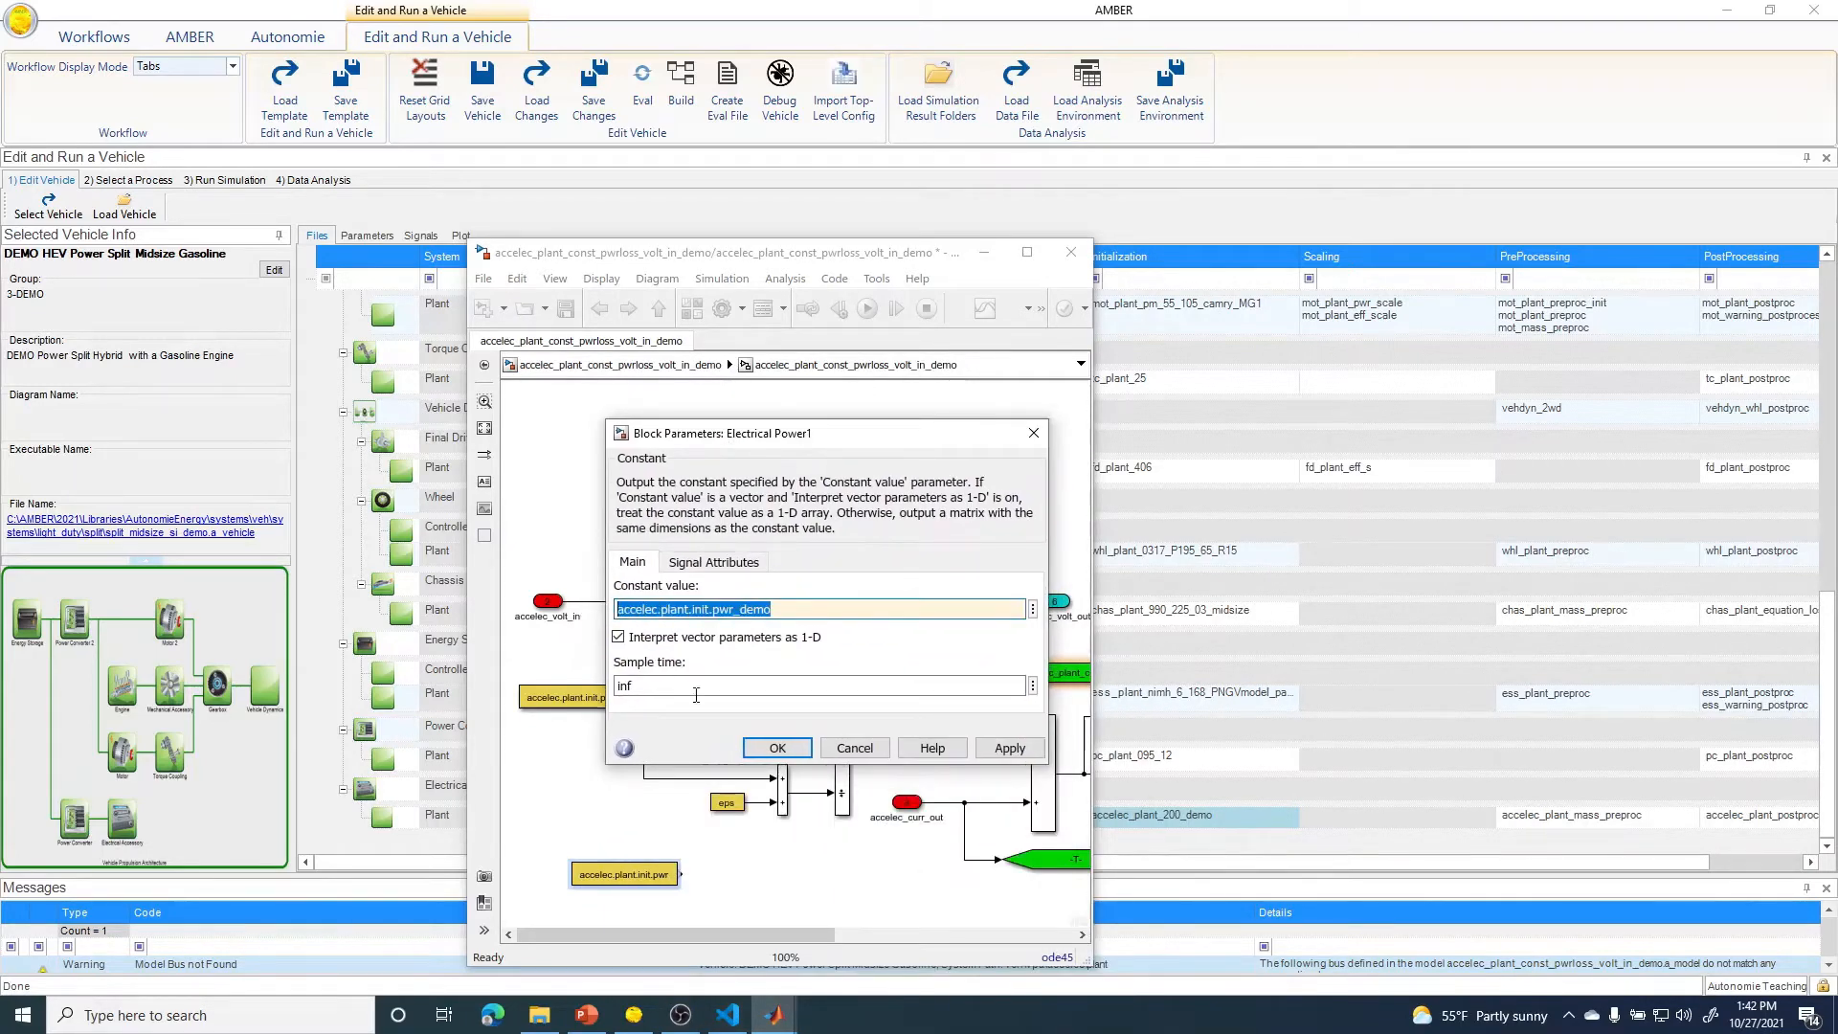
{"action": "left_click", "coordinate": [777, 752]}
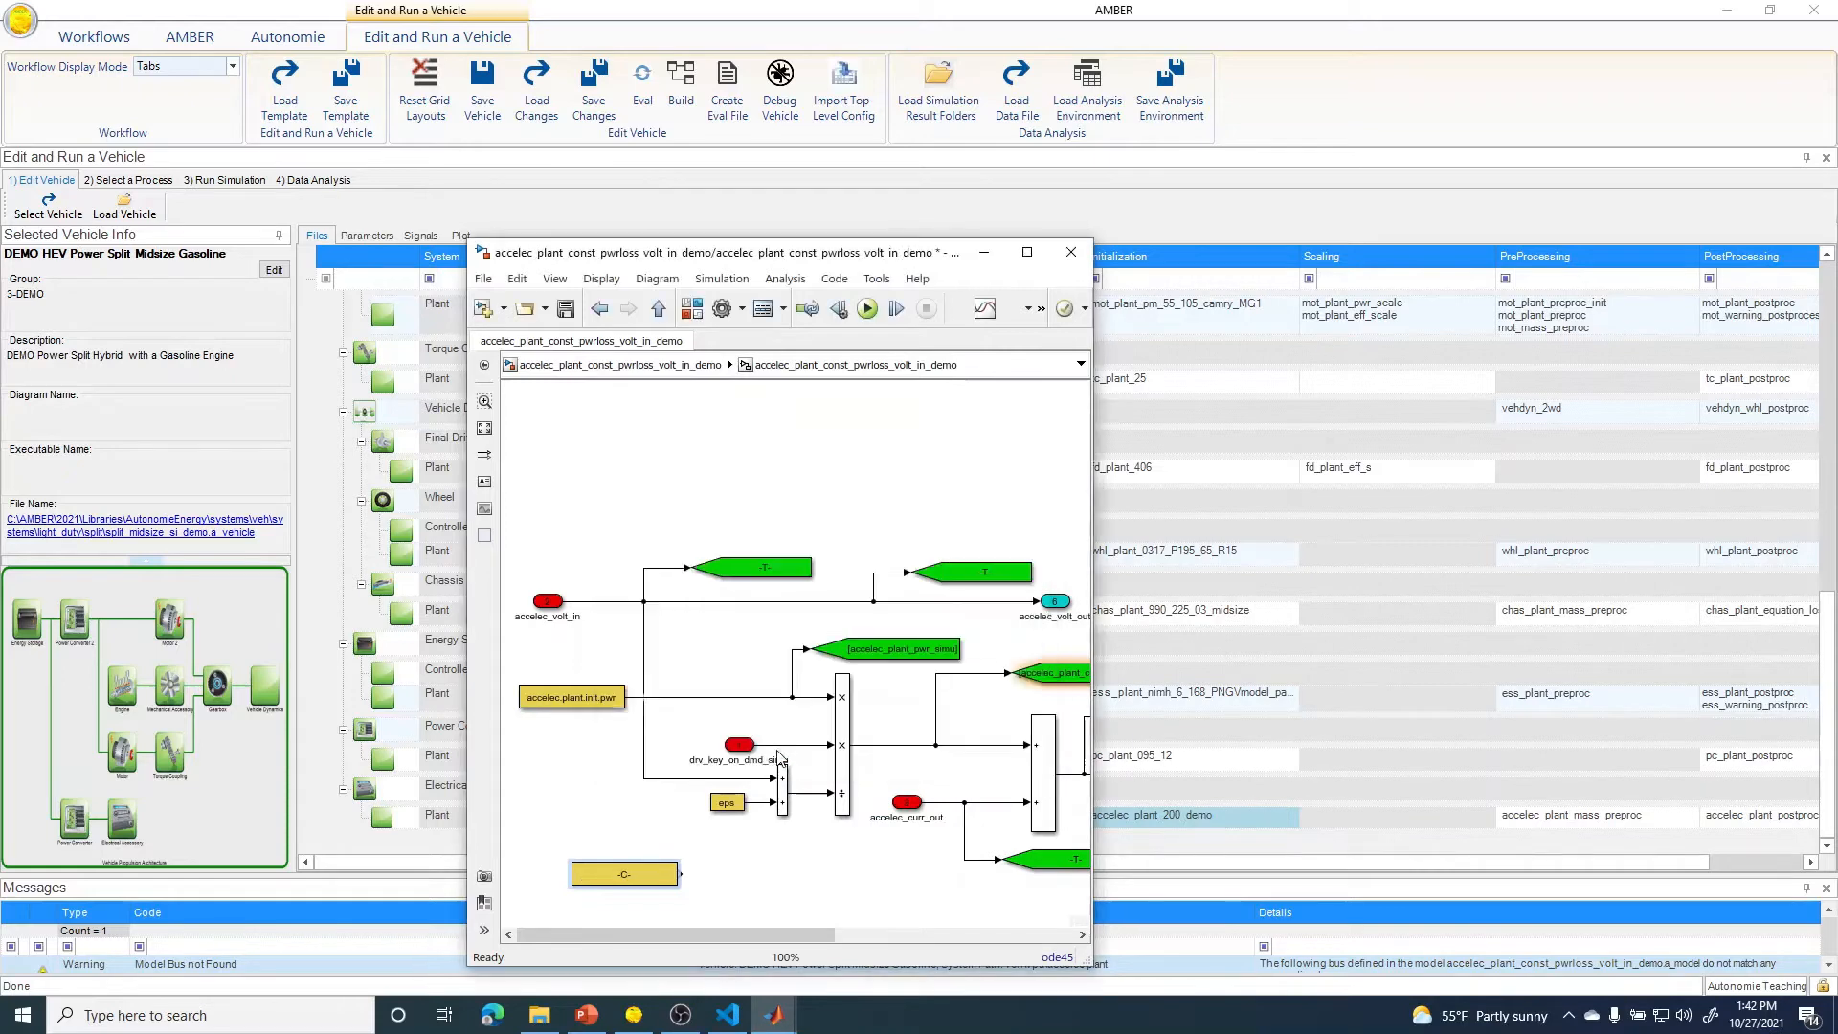
- Add a Sum block from the Simulink math operations and place it on the line leaving the accelec.plant.init.pwr constant
{"action": "left_click", "coordinate": [677, 738]}
{"action": "double_click", "coordinate": [675, 738]}
{"action": "type", "text": "sum"}
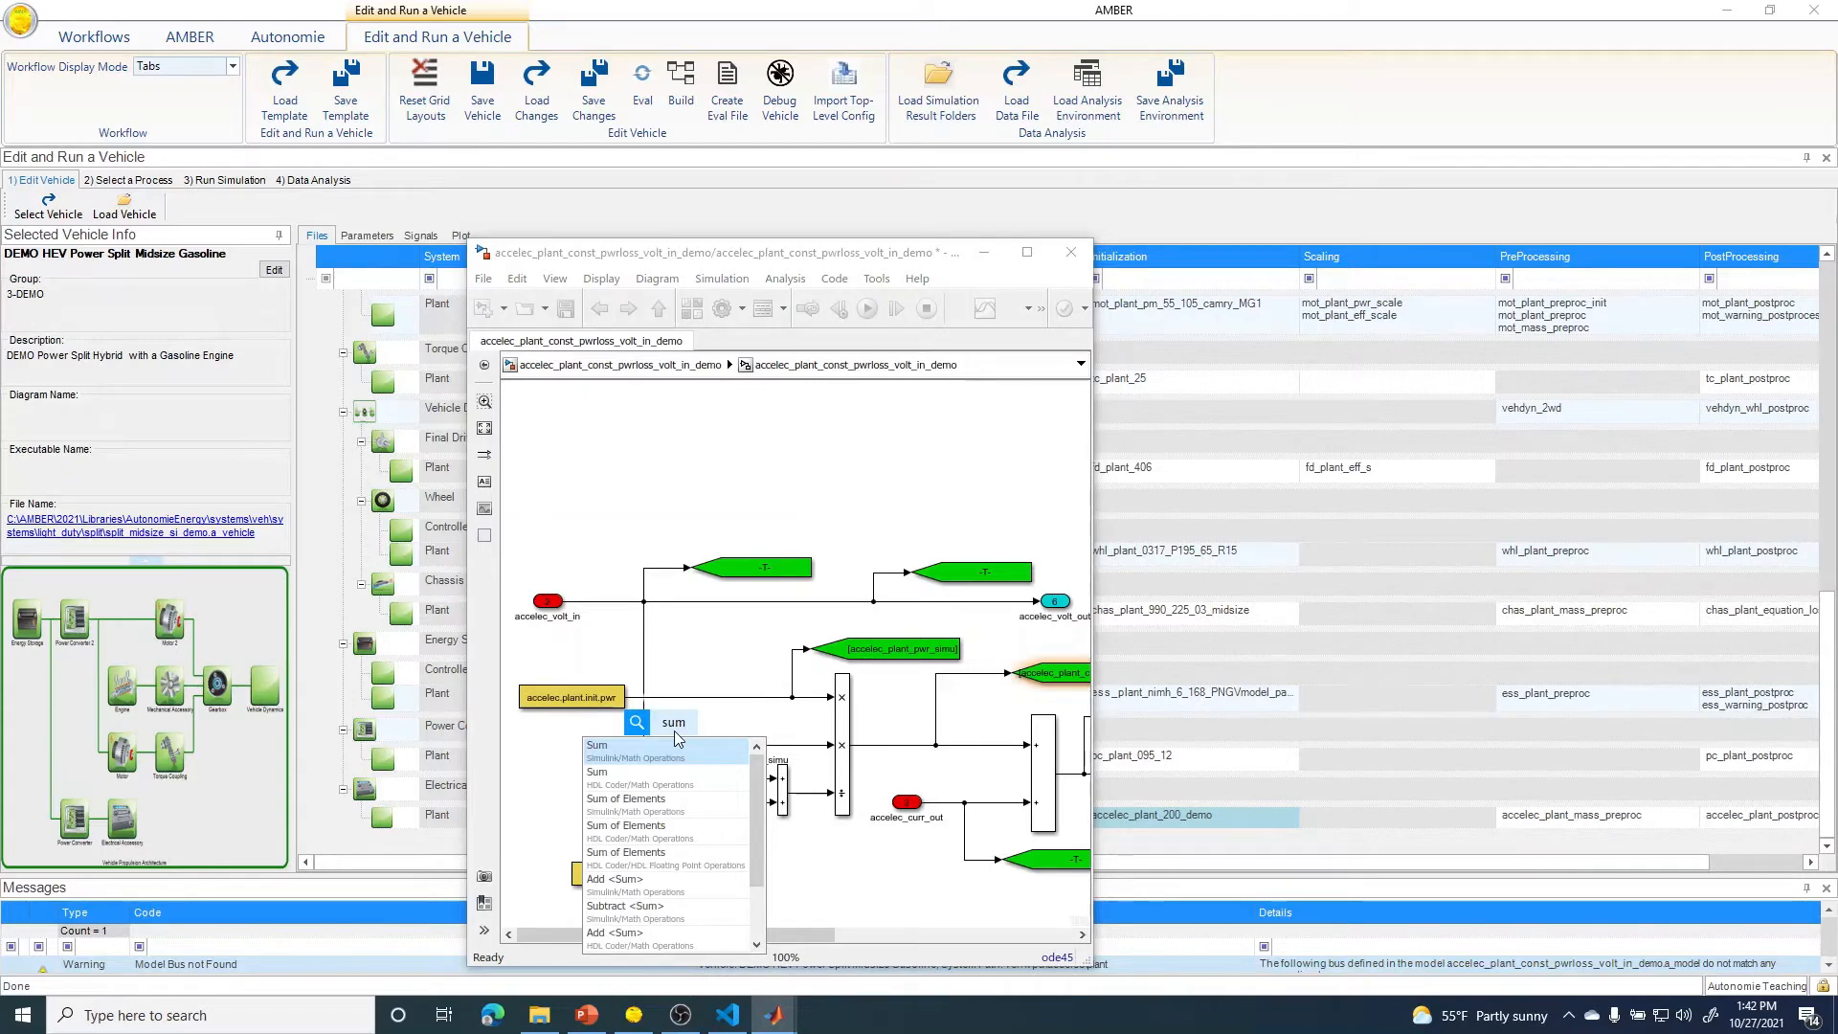
{"action": "key", "text": "Return"}
{"action": "left_click_drag", "start_coordinate": [674, 730], "coordinate": [706, 707]}
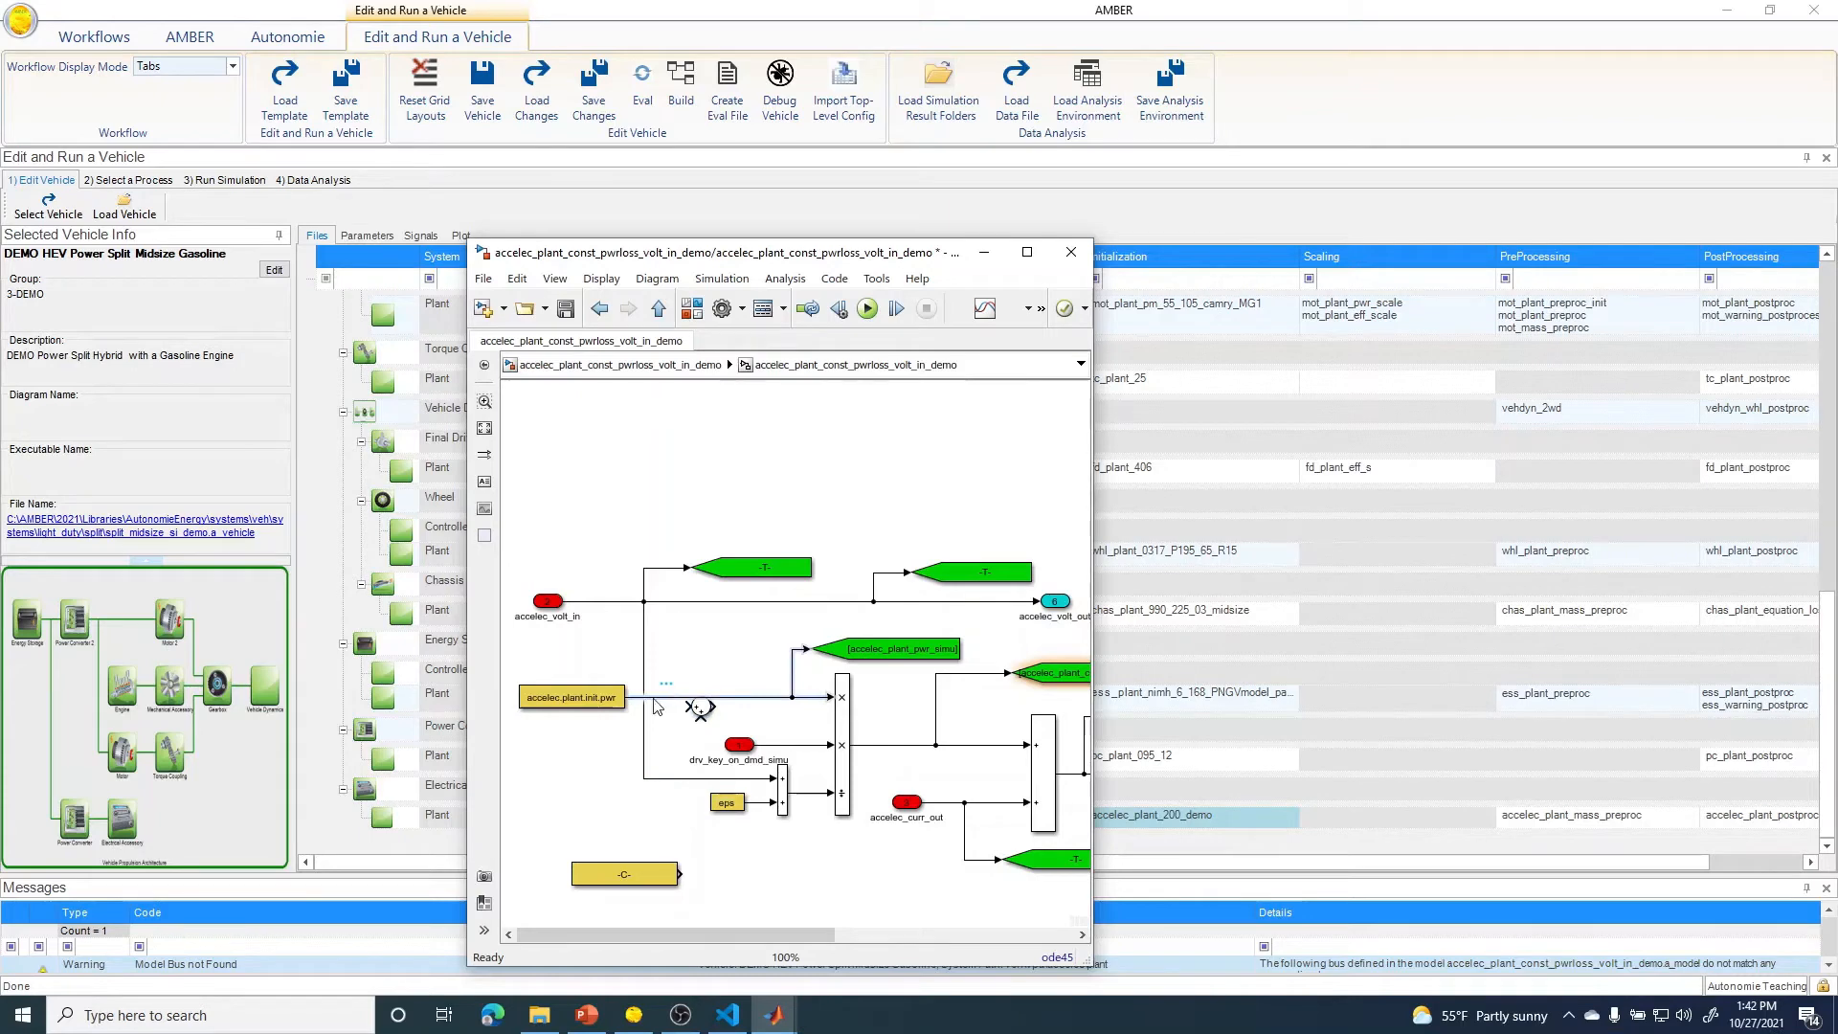
- Connect the accelec.plant.init.pwr and accelec.plant.init.pwr_demo constants to the Sum inputs, enlarging the demo constant to show its full name
{"action": "left_click", "coordinate": [622, 705]}
{"action": "left_click_drag", "start_coordinate": [627, 697], "coordinate": [713, 706]}
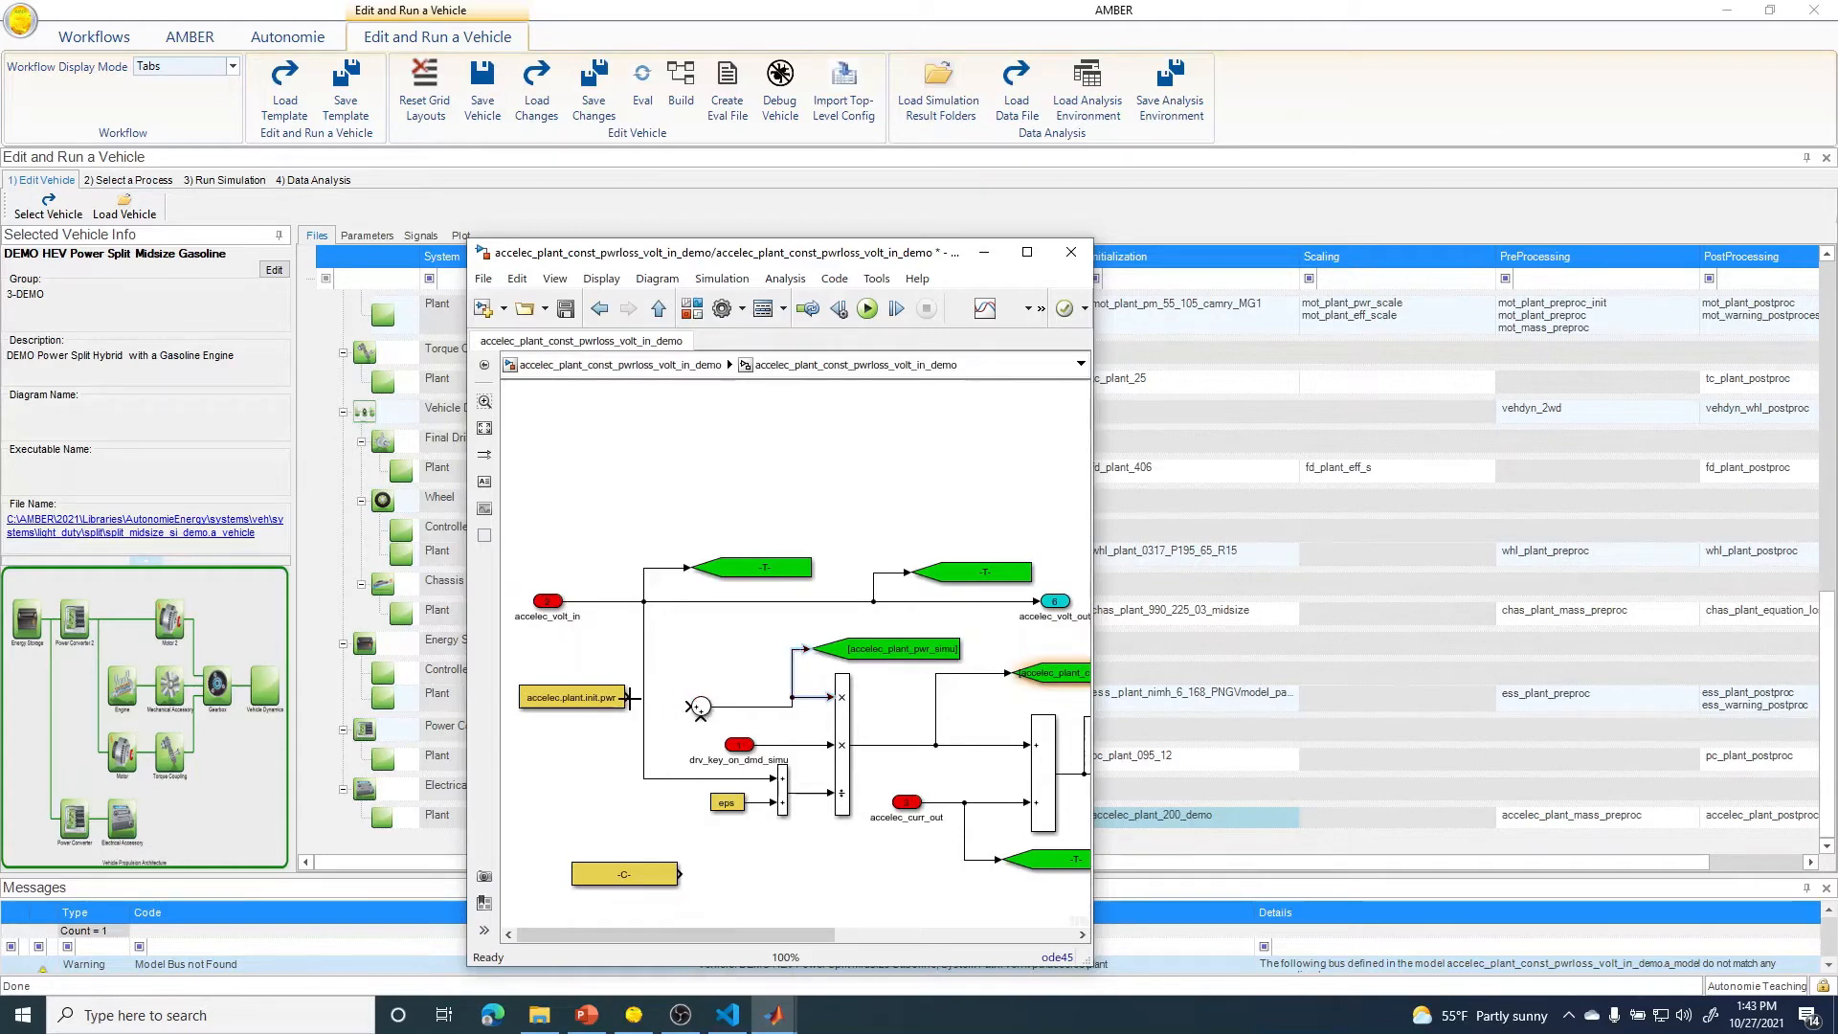
{"action": "left_click_drag", "start_coordinate": [629, 697], "coordinate": [683, 706]}
{"action": "left_click_drag", "start_coordinate": [571, 884], "coordinate": [700, 724]}
{"action": "left_click", "coordinate": [737, 880]}
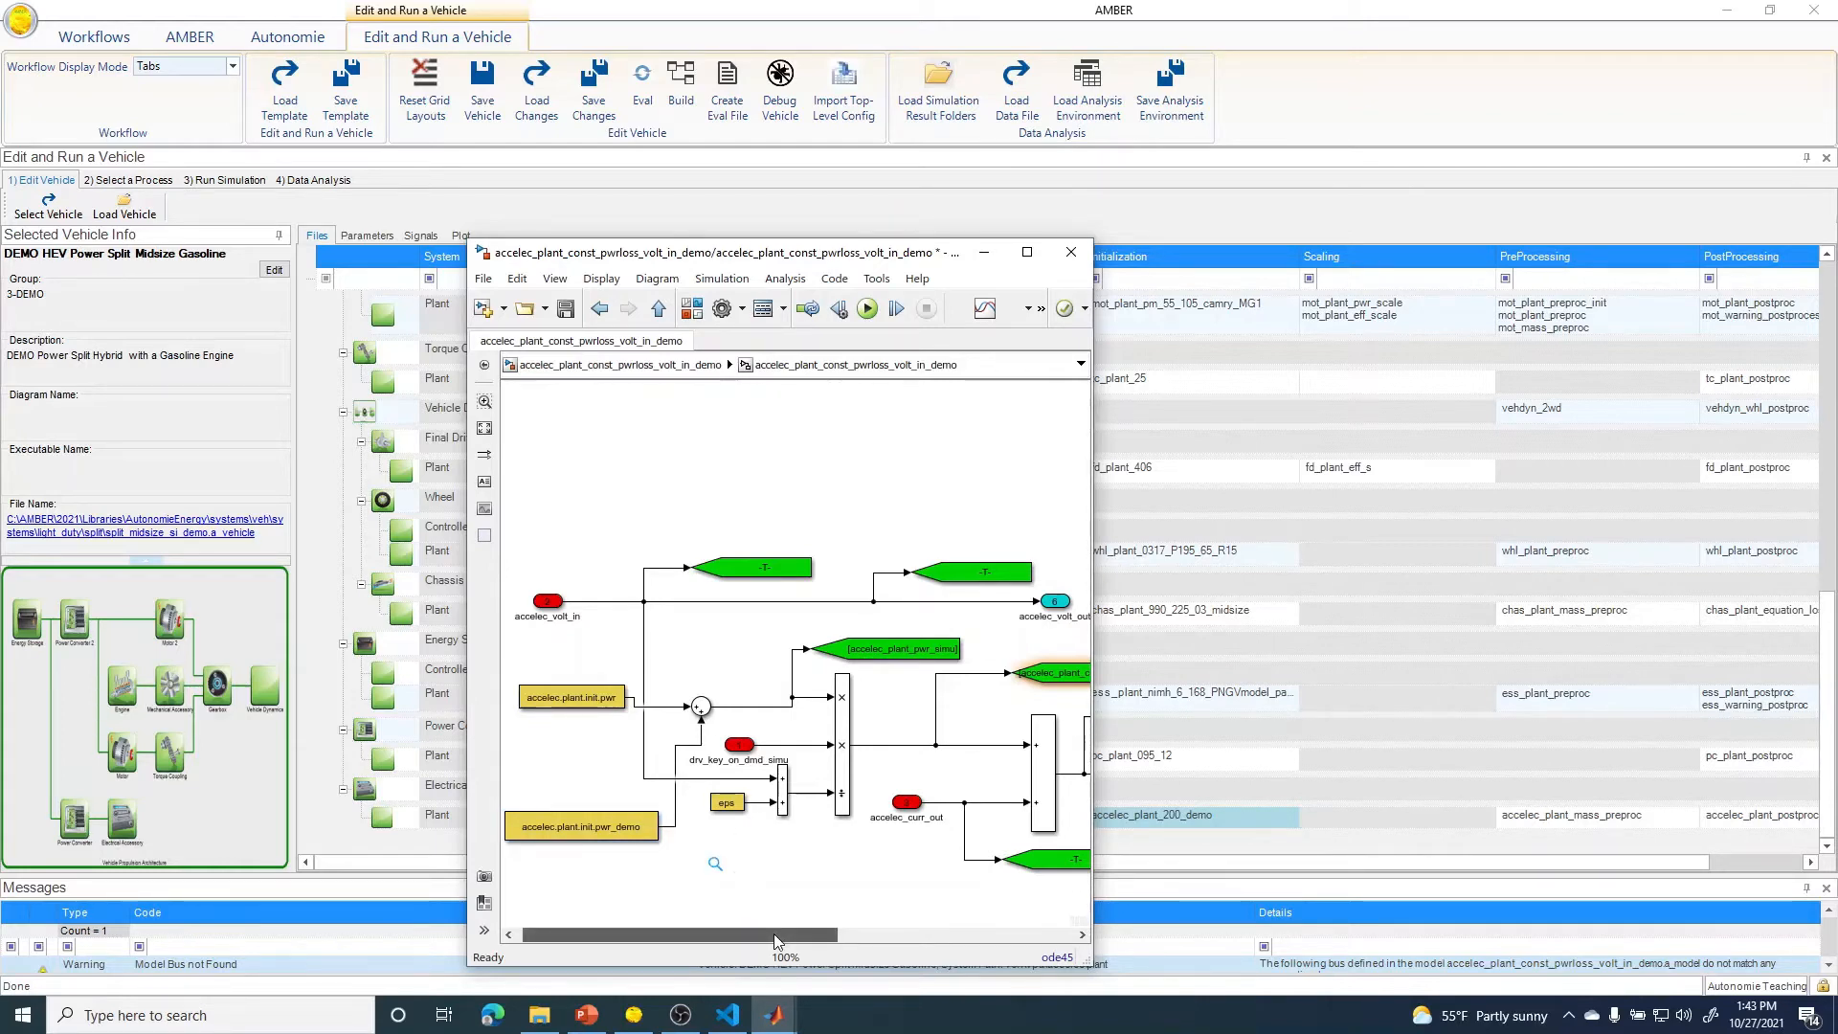
- Return to the top level of the accelec_plant_const_pwrloss_volt_in_demo model, save it and close it
{"action": "mouse_move", "coordinate": [778, 932]}
{"action": "left_mouse_down"}
{"action": "mouse_move", "coordinate": [922, 933]}
{"action": "mouse_move", "coordinate": [807, 917]}
{"action": "left_mouse_up"}
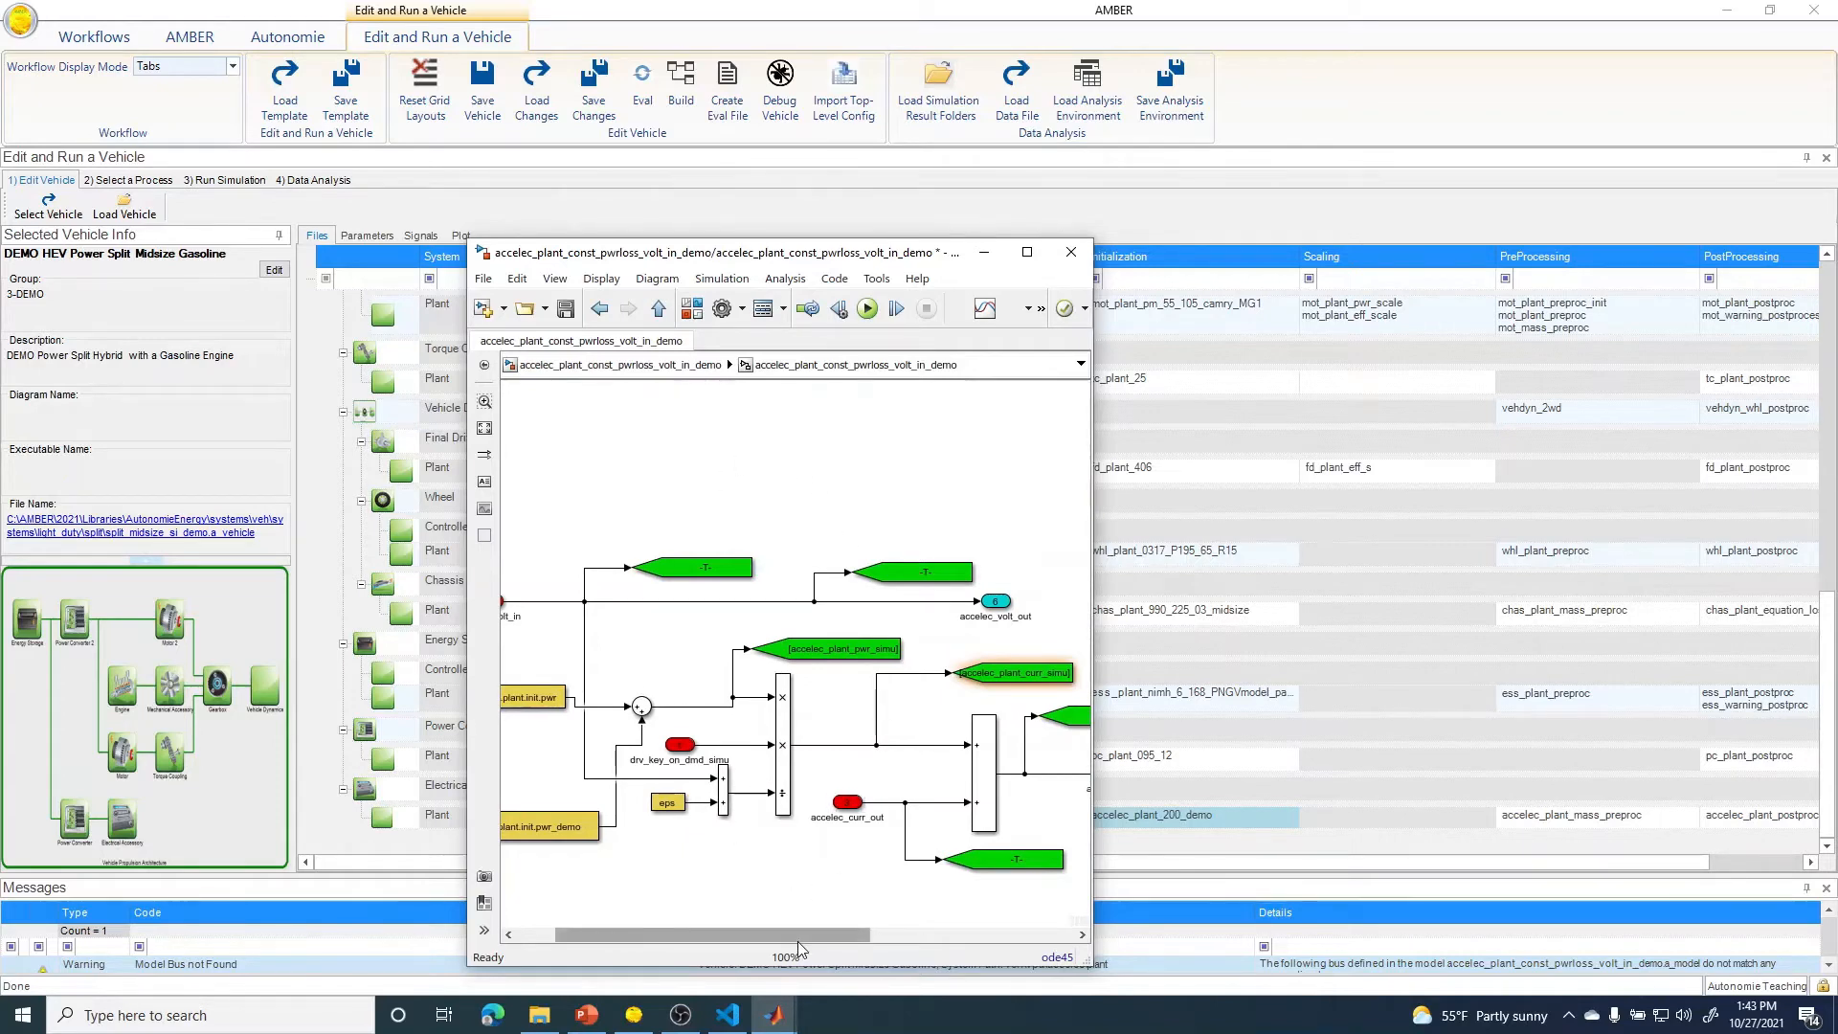
{"action": "left_click_drag", "start_coordinate": [789, 934], "coordinate": [744, 933]}
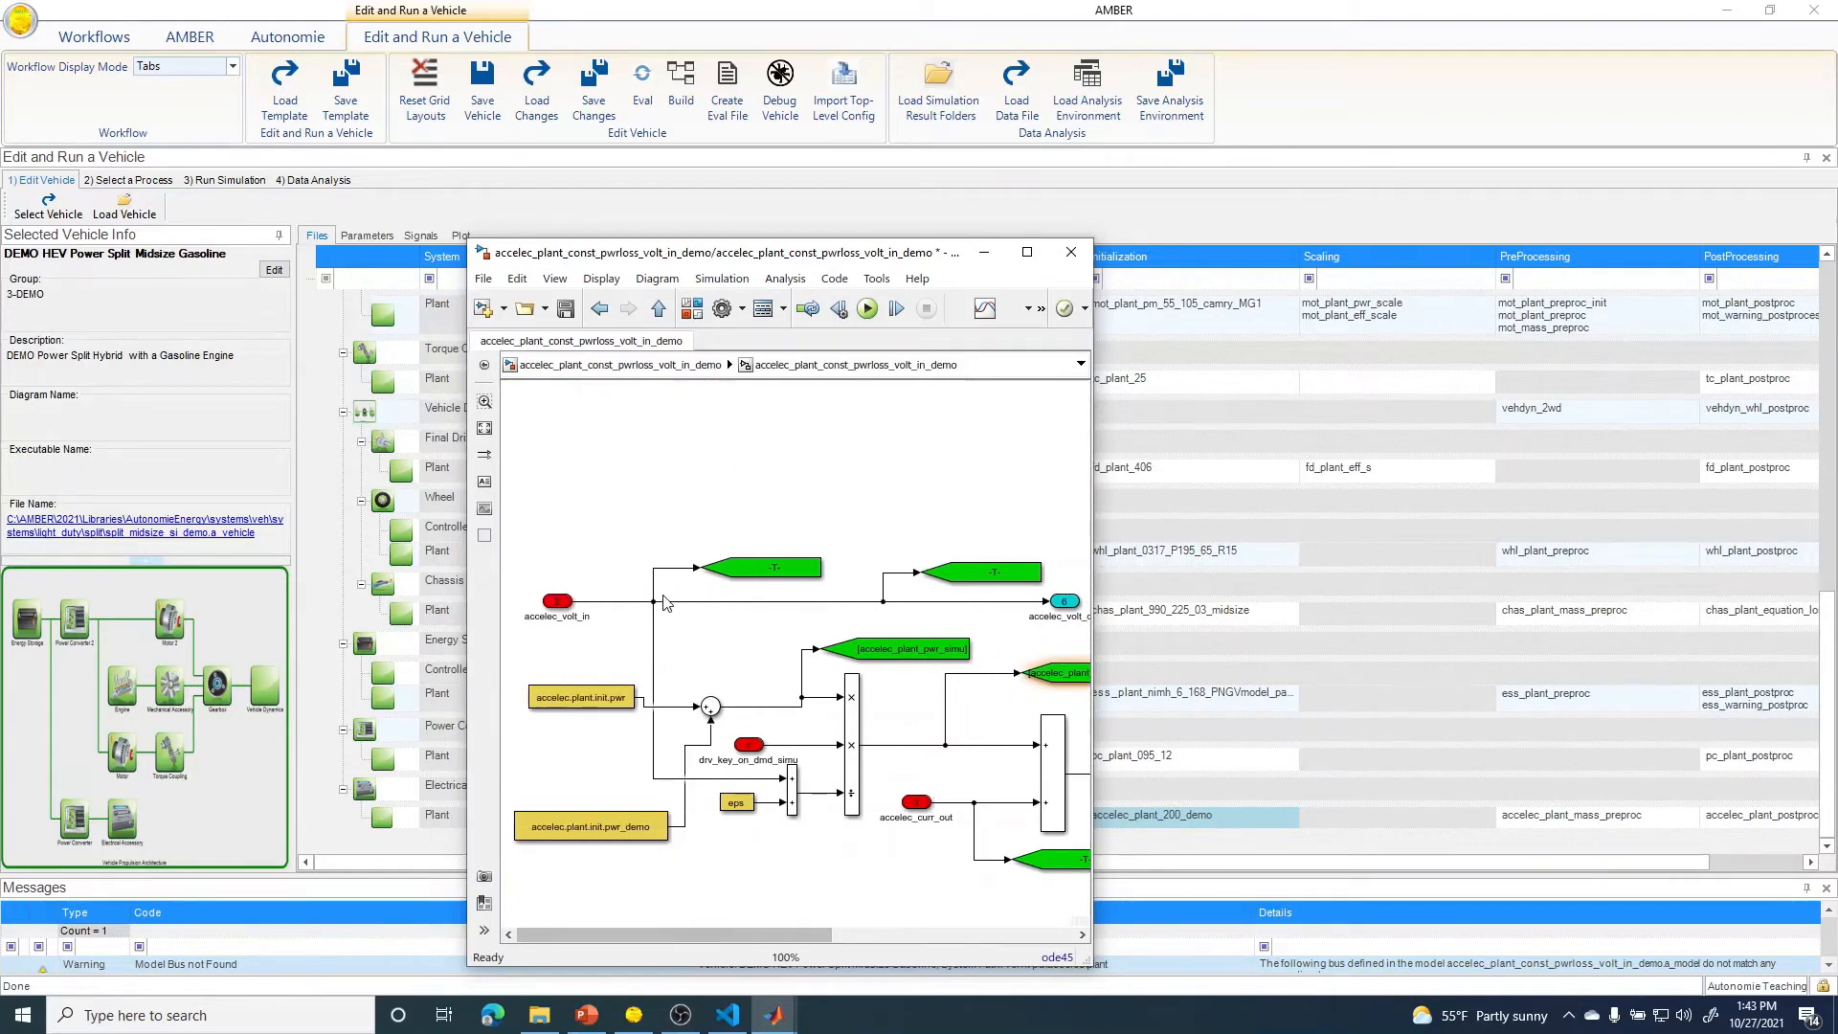
{"action": "left_click", "coordinate": [606, 368]}
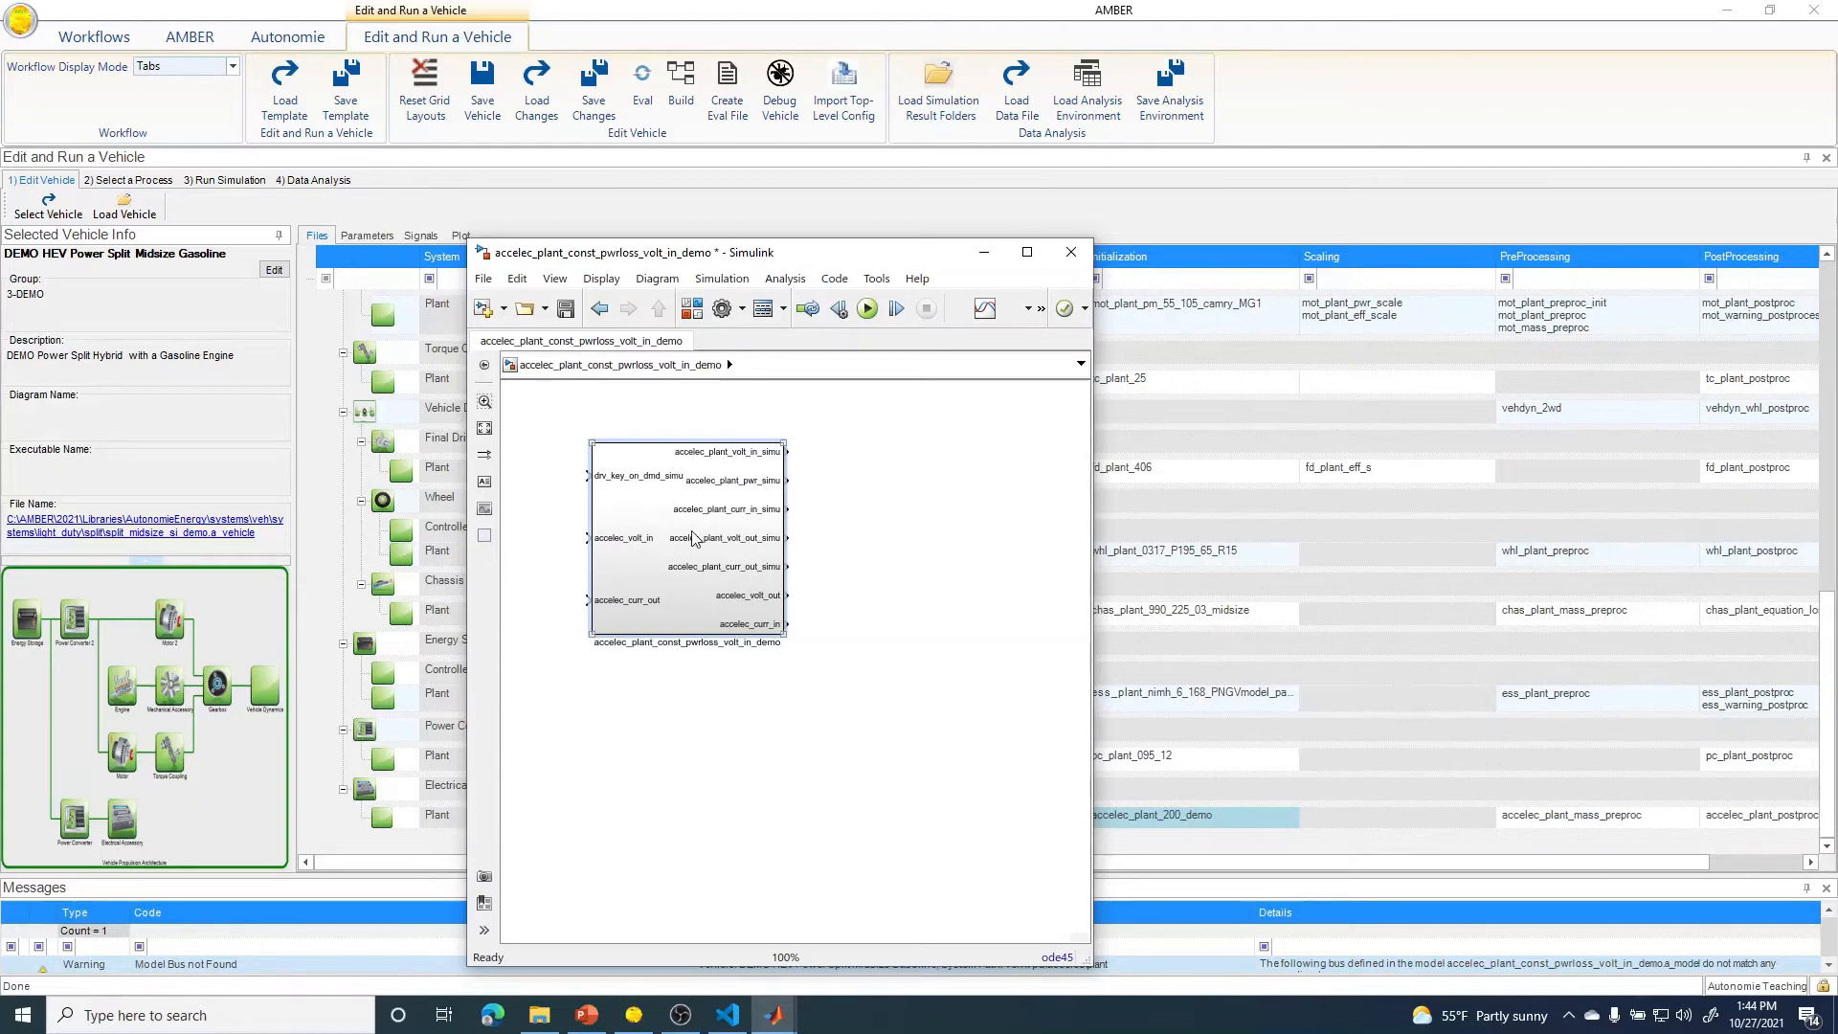
{"action": "left_click", "coordinate": [565, 308]}
{"action": "left_click", "coordinate": [1070, 254]}
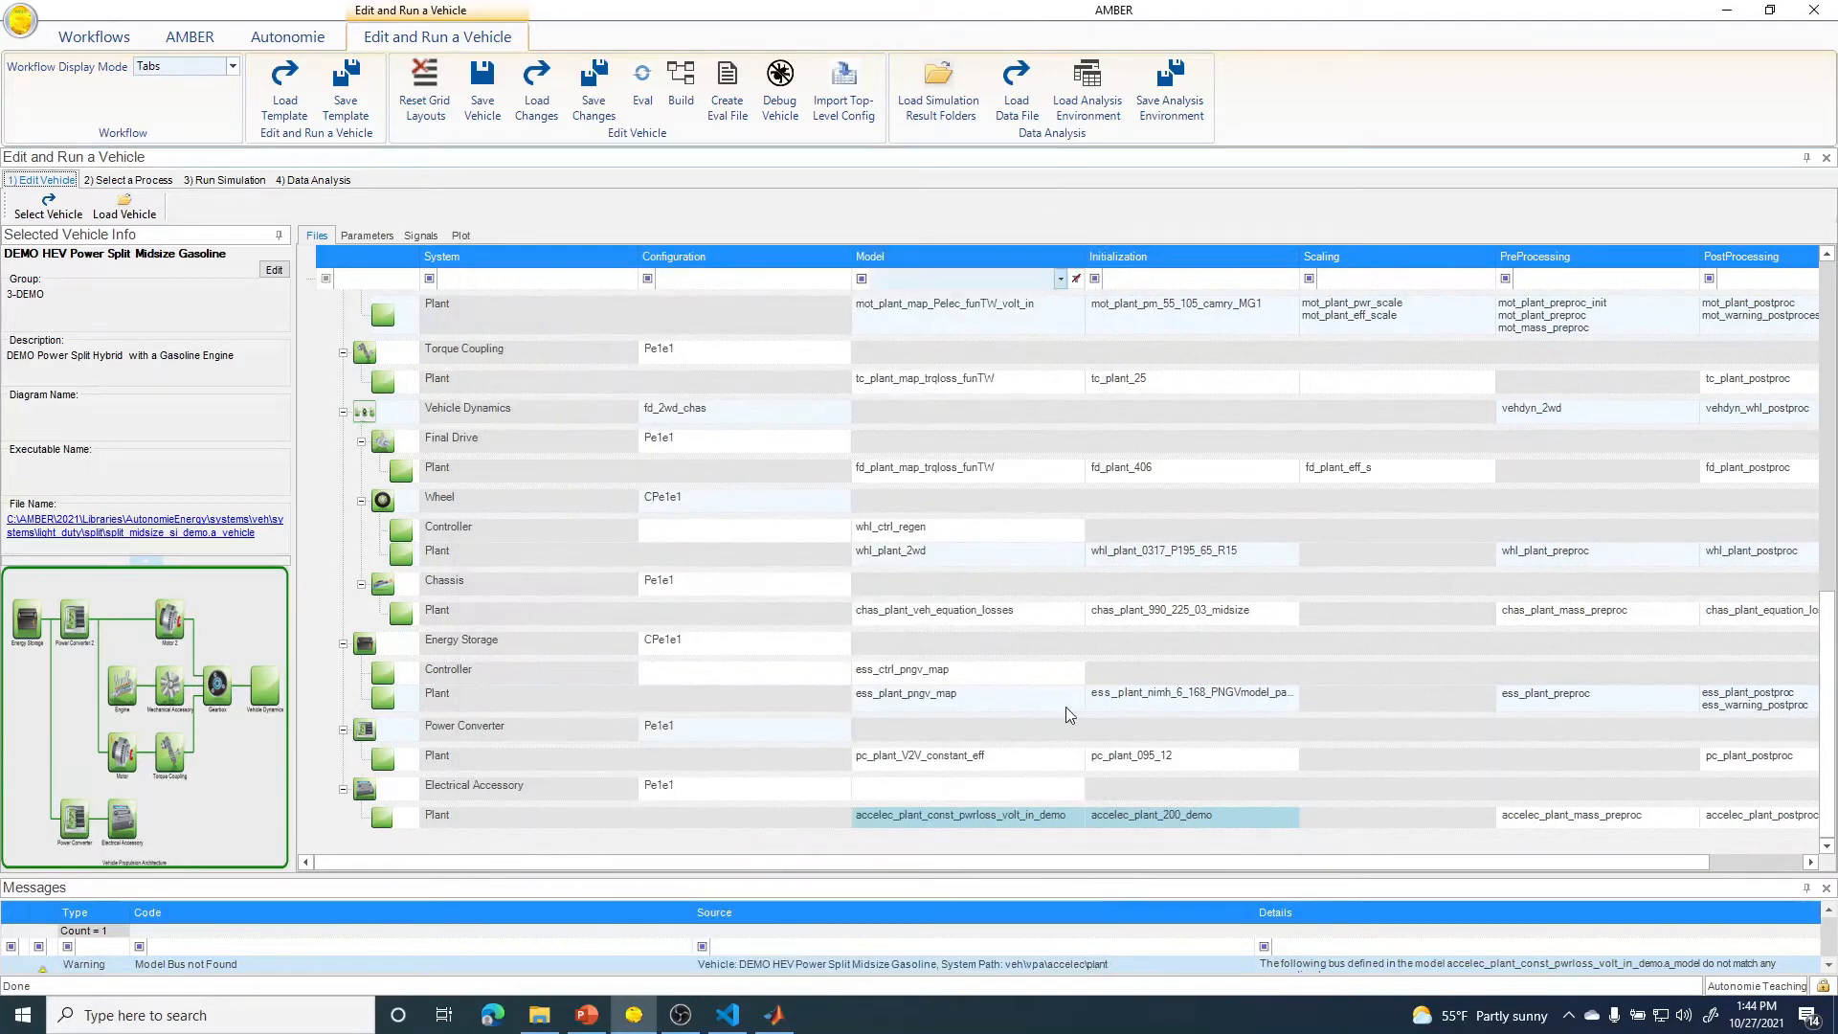
- Open the accelec_plant_200_demo initialization file, replace the commented mass total line with accelec.plant.init.pwr_demo = 100; and save it
{"action": "right_click", "coordinate": [1152, 825]}
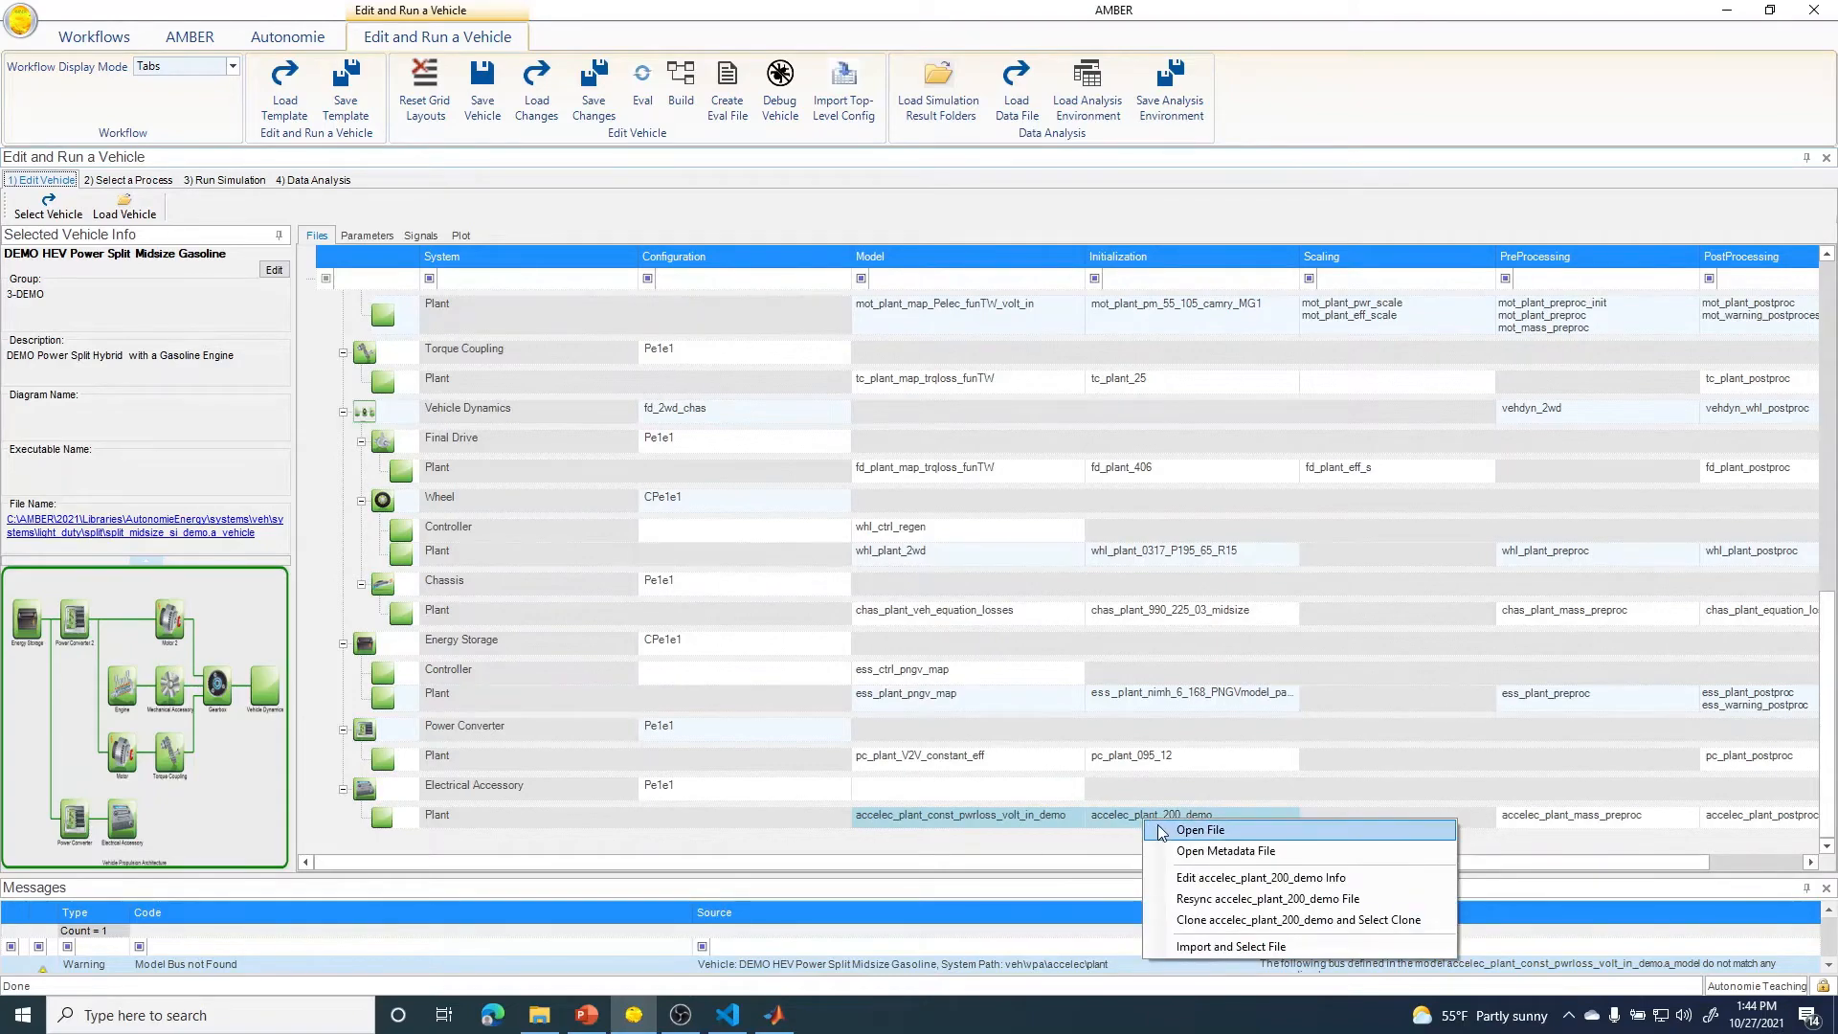
{"action": "left_click", "coordinate": [1199, 830]}
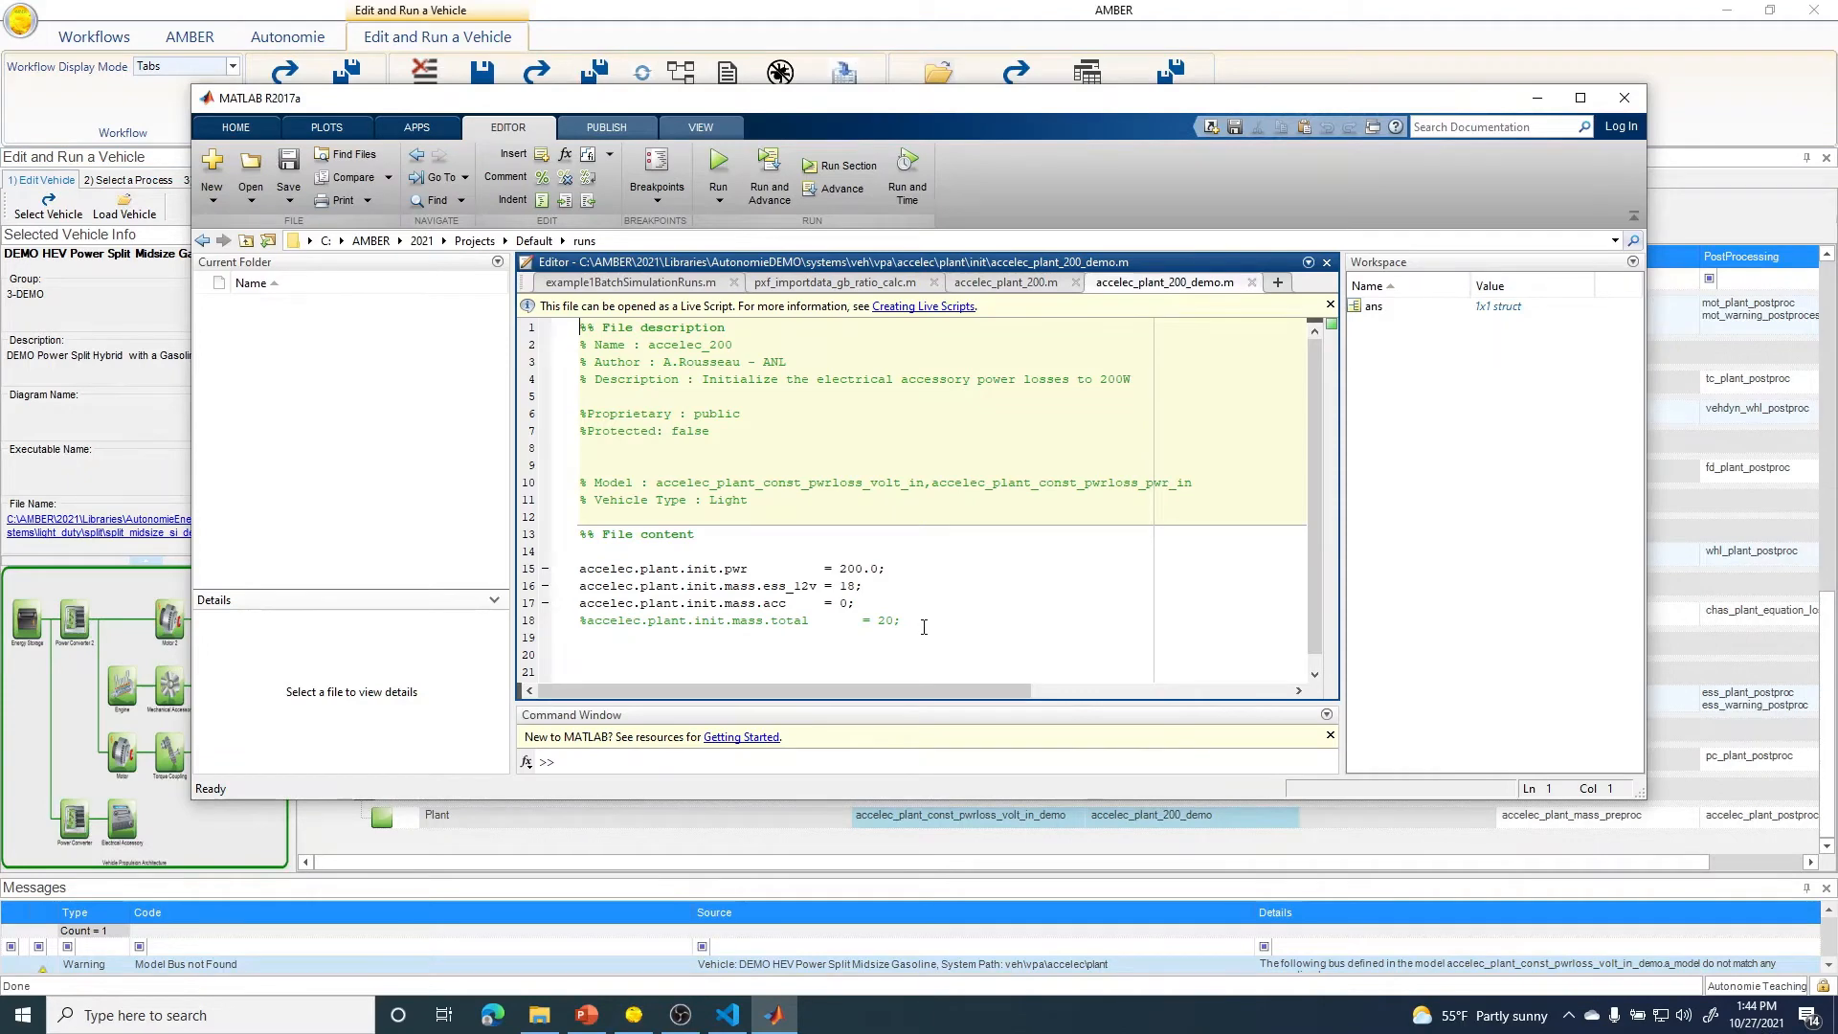
{"action": "left_click_drag", "start_coordinate": [657, 633], "coordinate": [578, 620]}
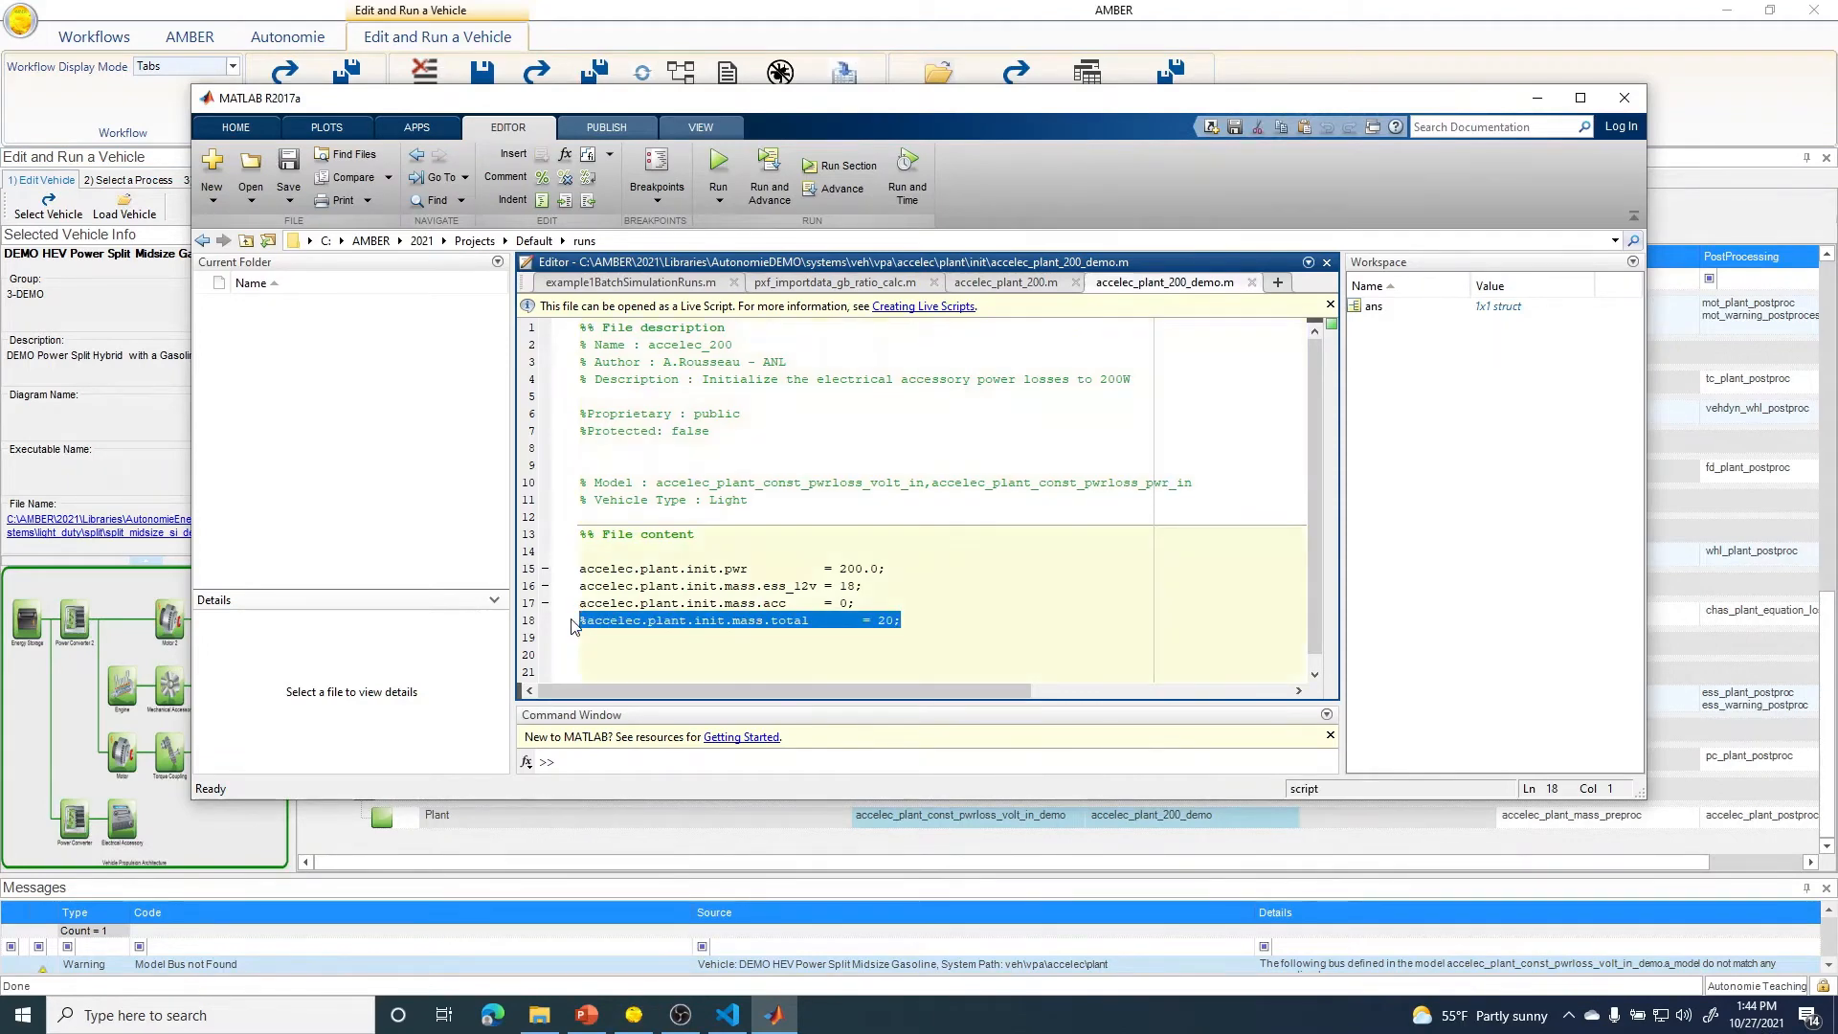
{"action": "type", "text": "accelec.plant.init.pwr_demo"}
{"action": "type", "text": "= 100;"}
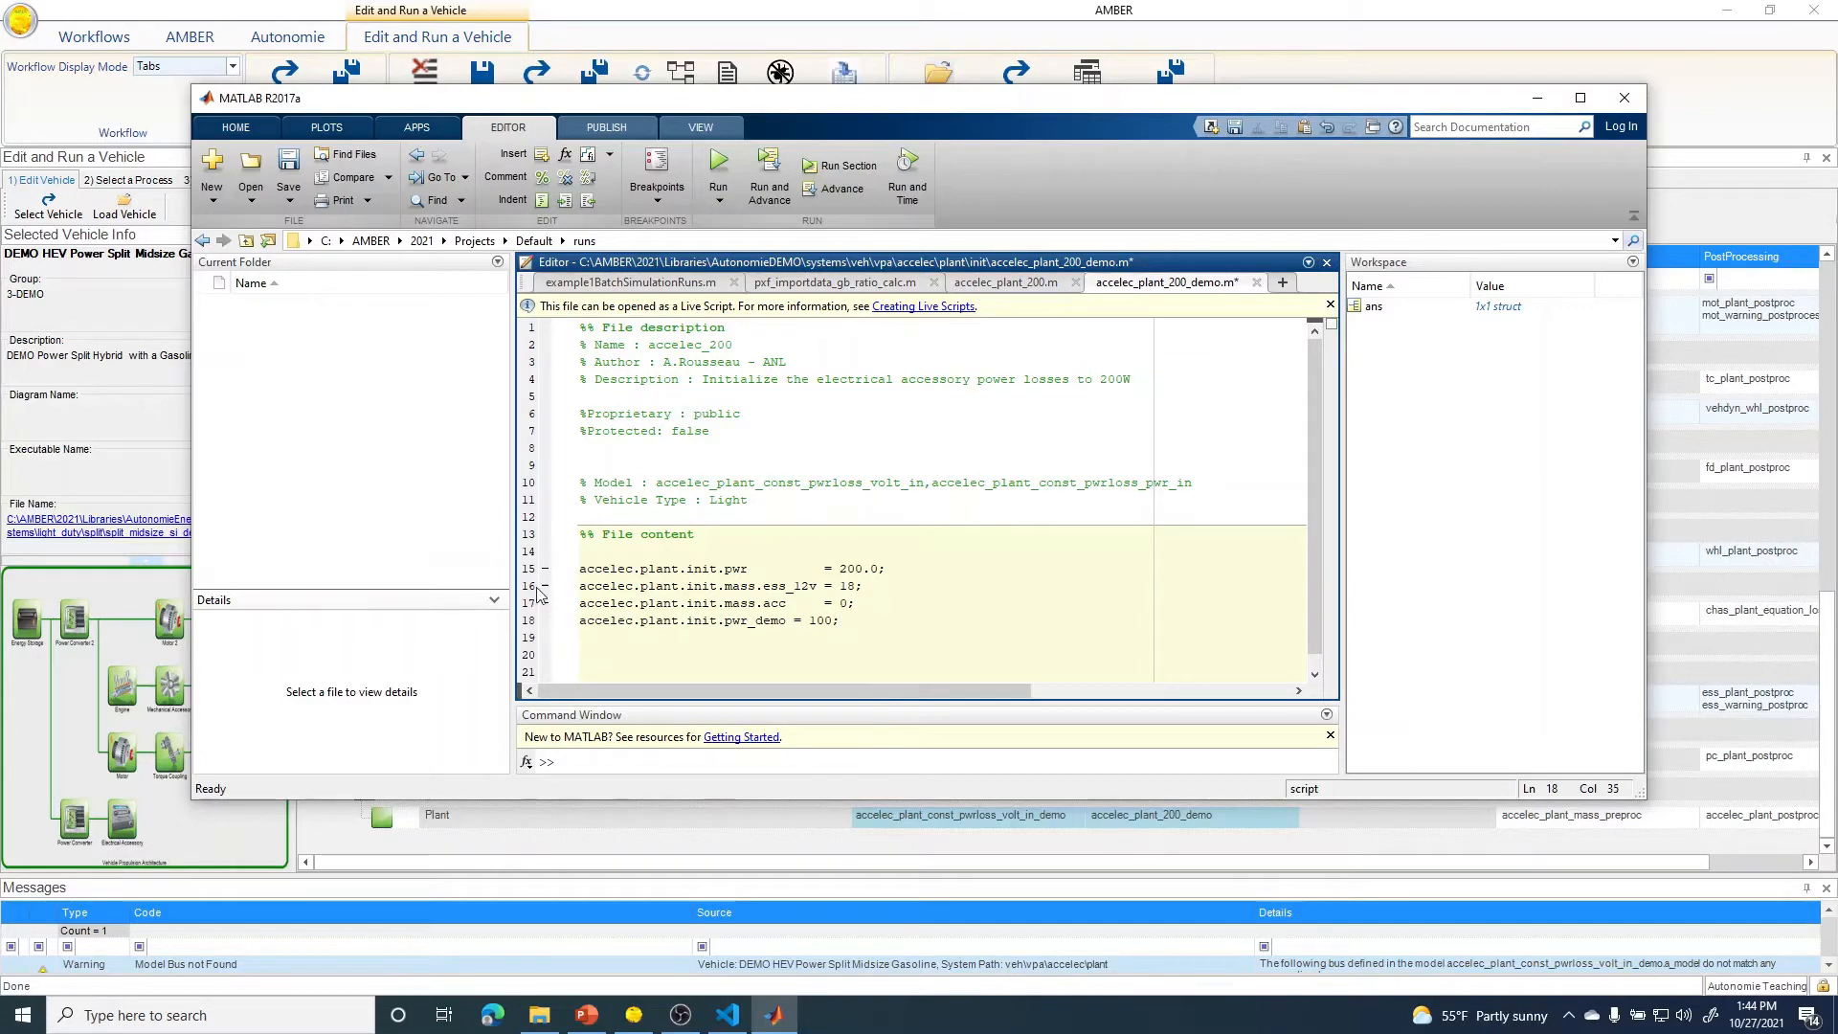
{"action": "left_click", "coordinate": [288, 169]}
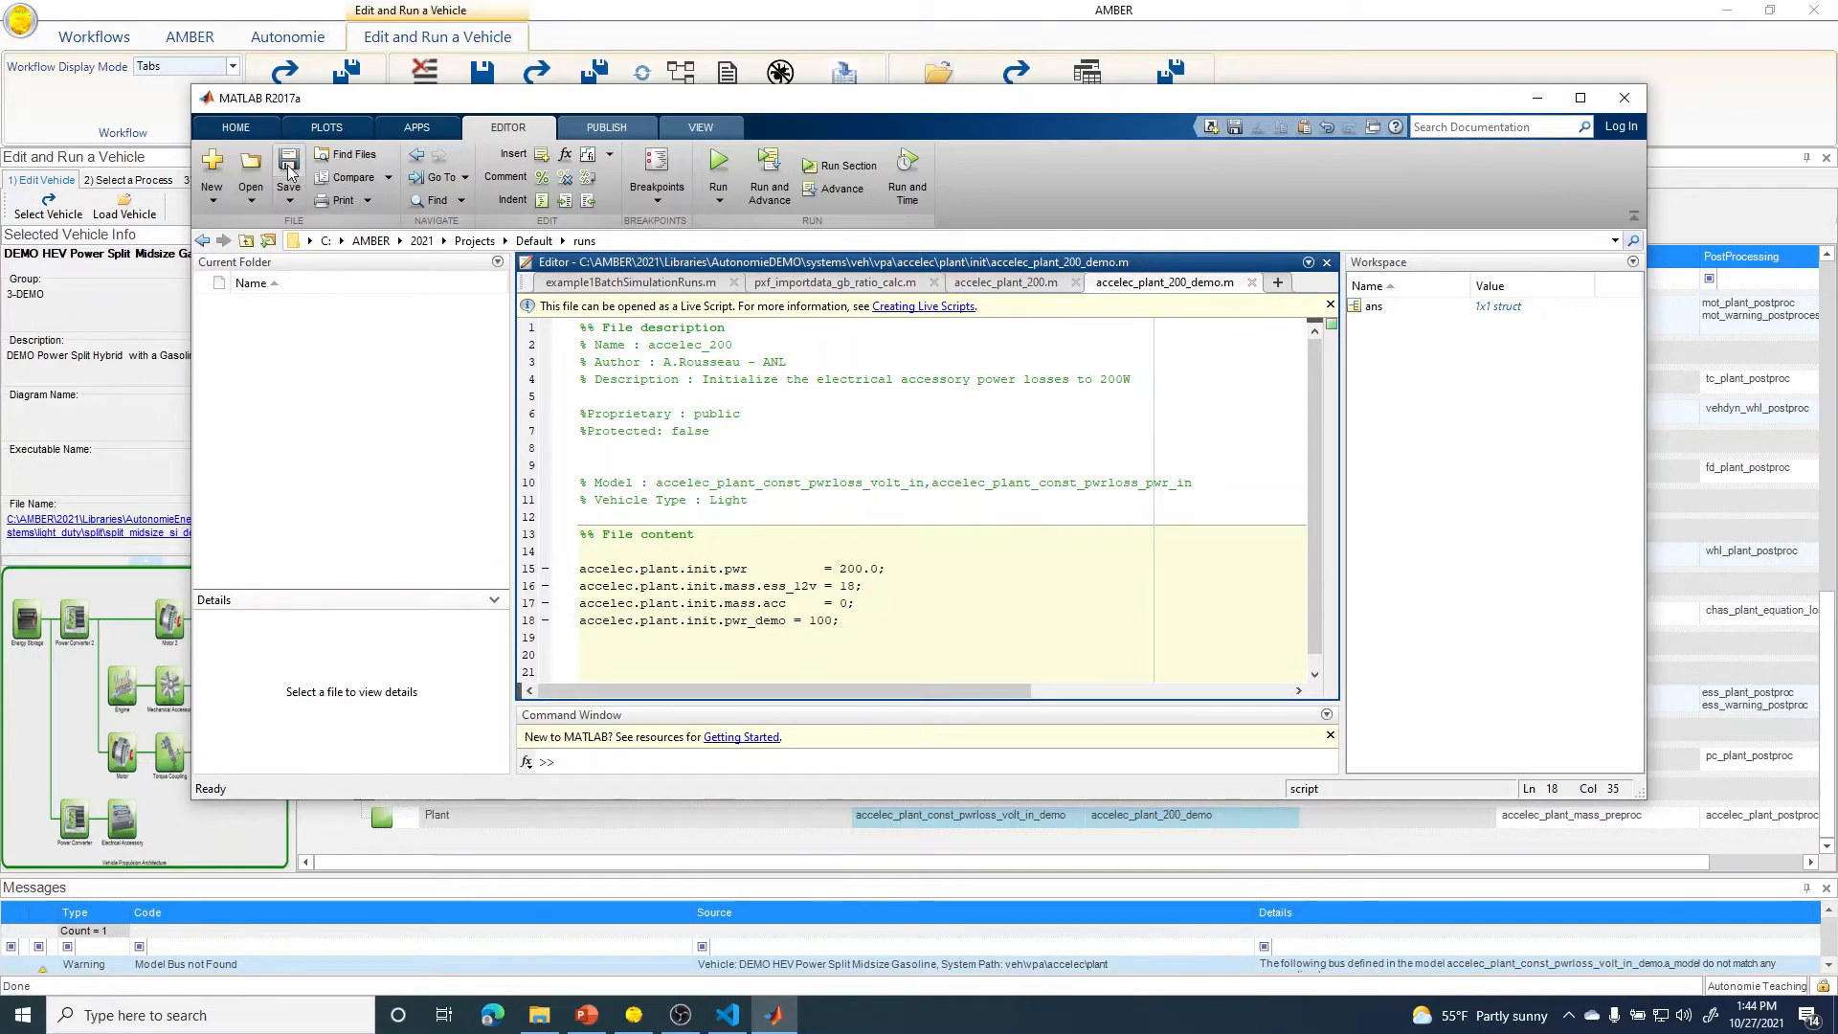
{"action": "left_click", "coordinate": [1536, 101]}
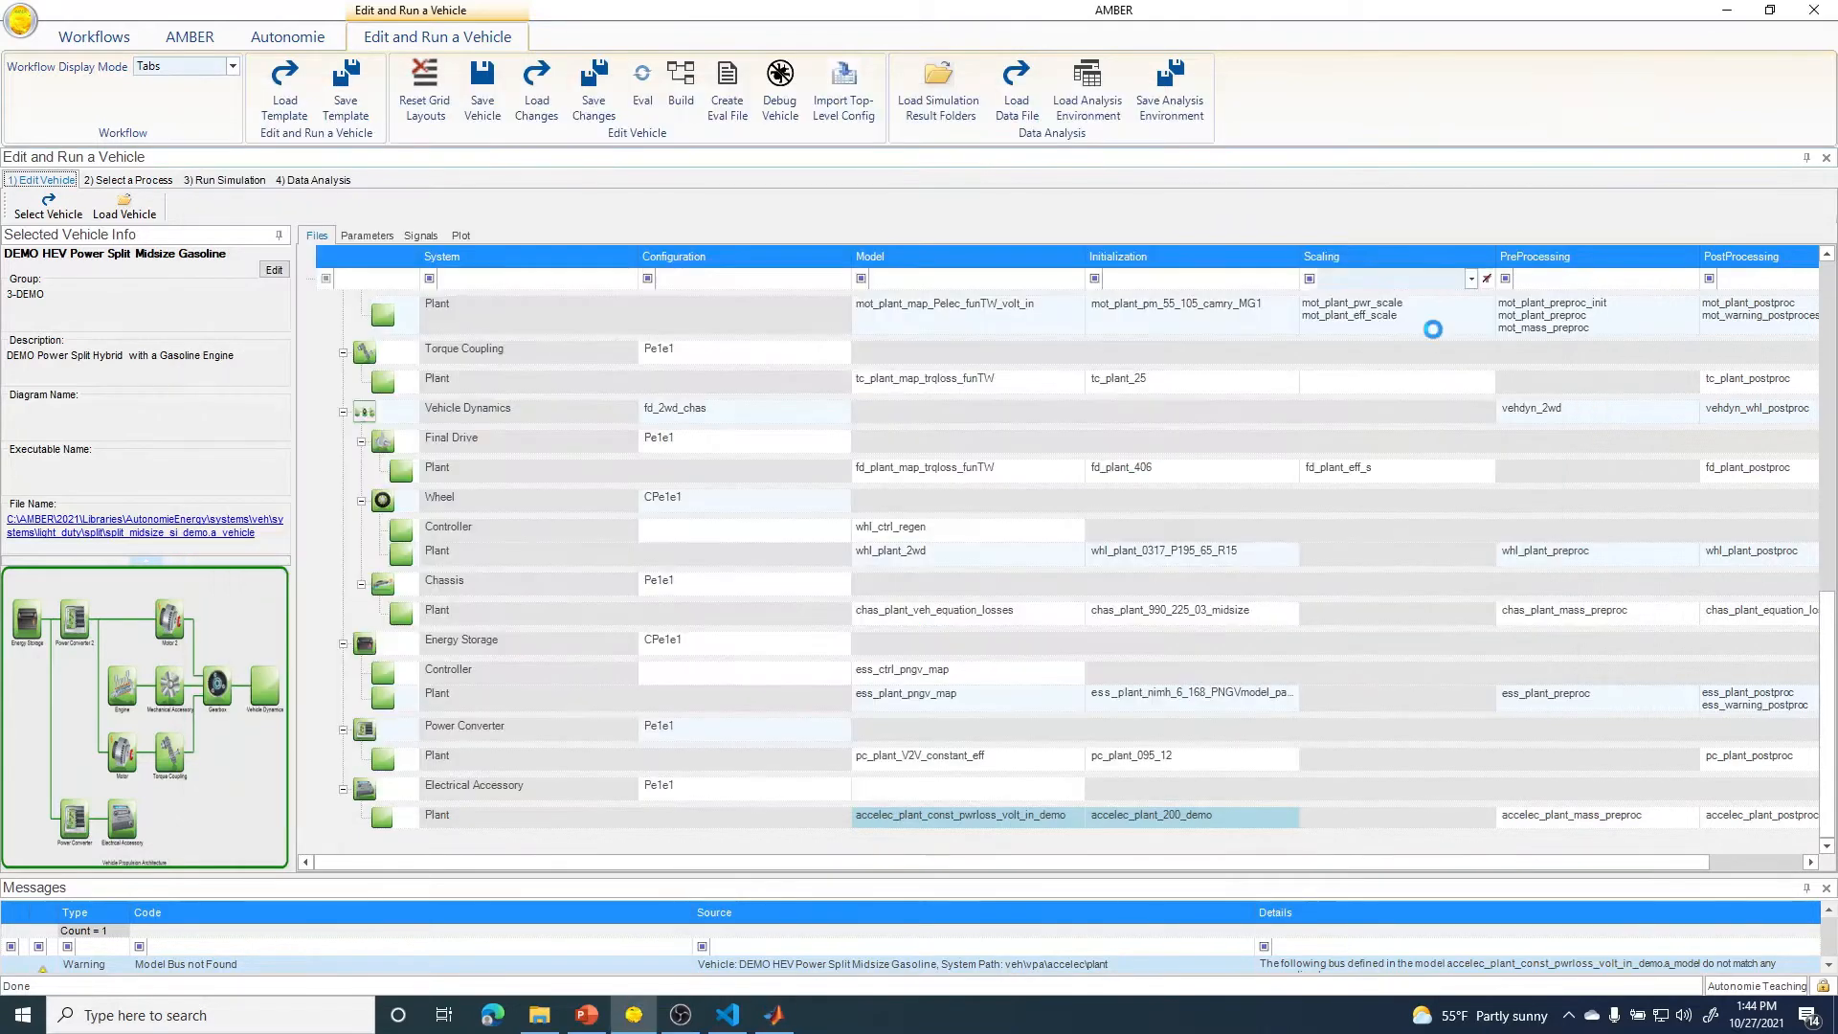
- Resync the accelec_plant_const_pwrloss_volt_in_demo model of the Electrical Accessory plant and enlarge its Model Data Editor
{"action": "right_click", "coordinate": [1008, 826]}
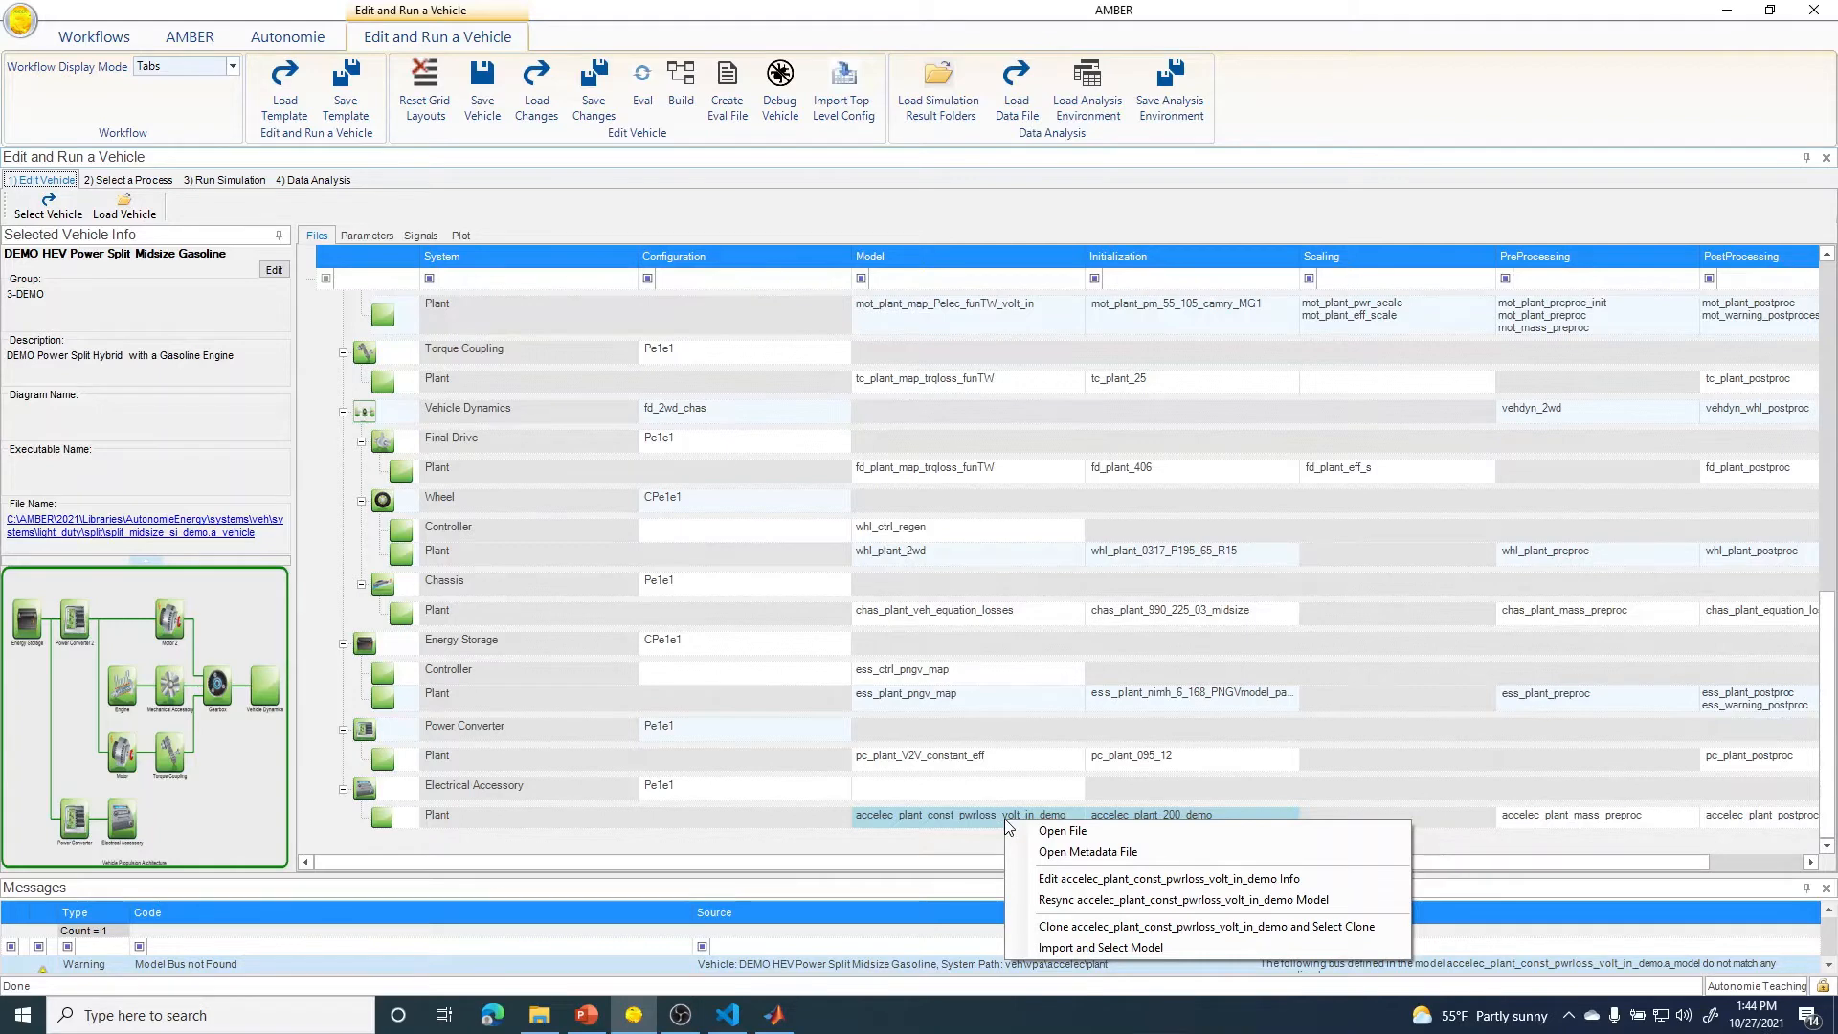
{"action": "left_click", "coordinate": [1091, 902]}
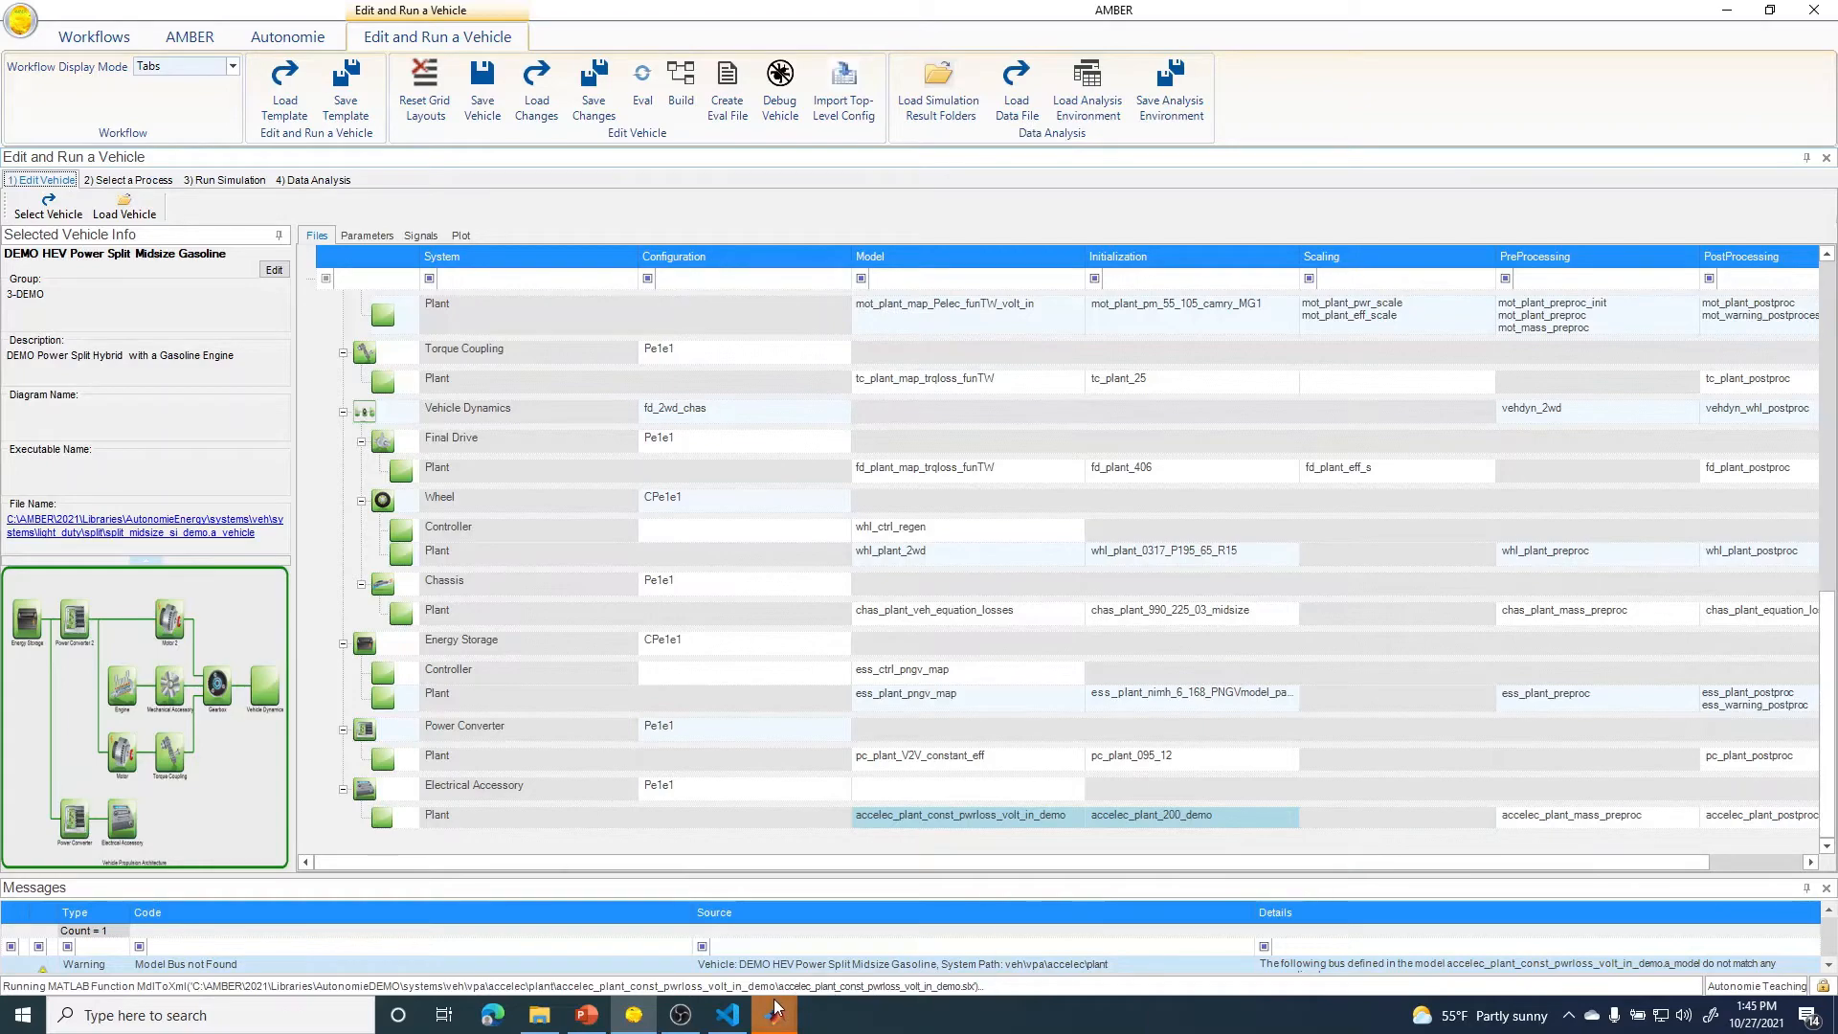
{"action": "mouse_move", "coordinate": [775, 1012]}
{"action": "mouse_move", "coordinate": [858, 946]}
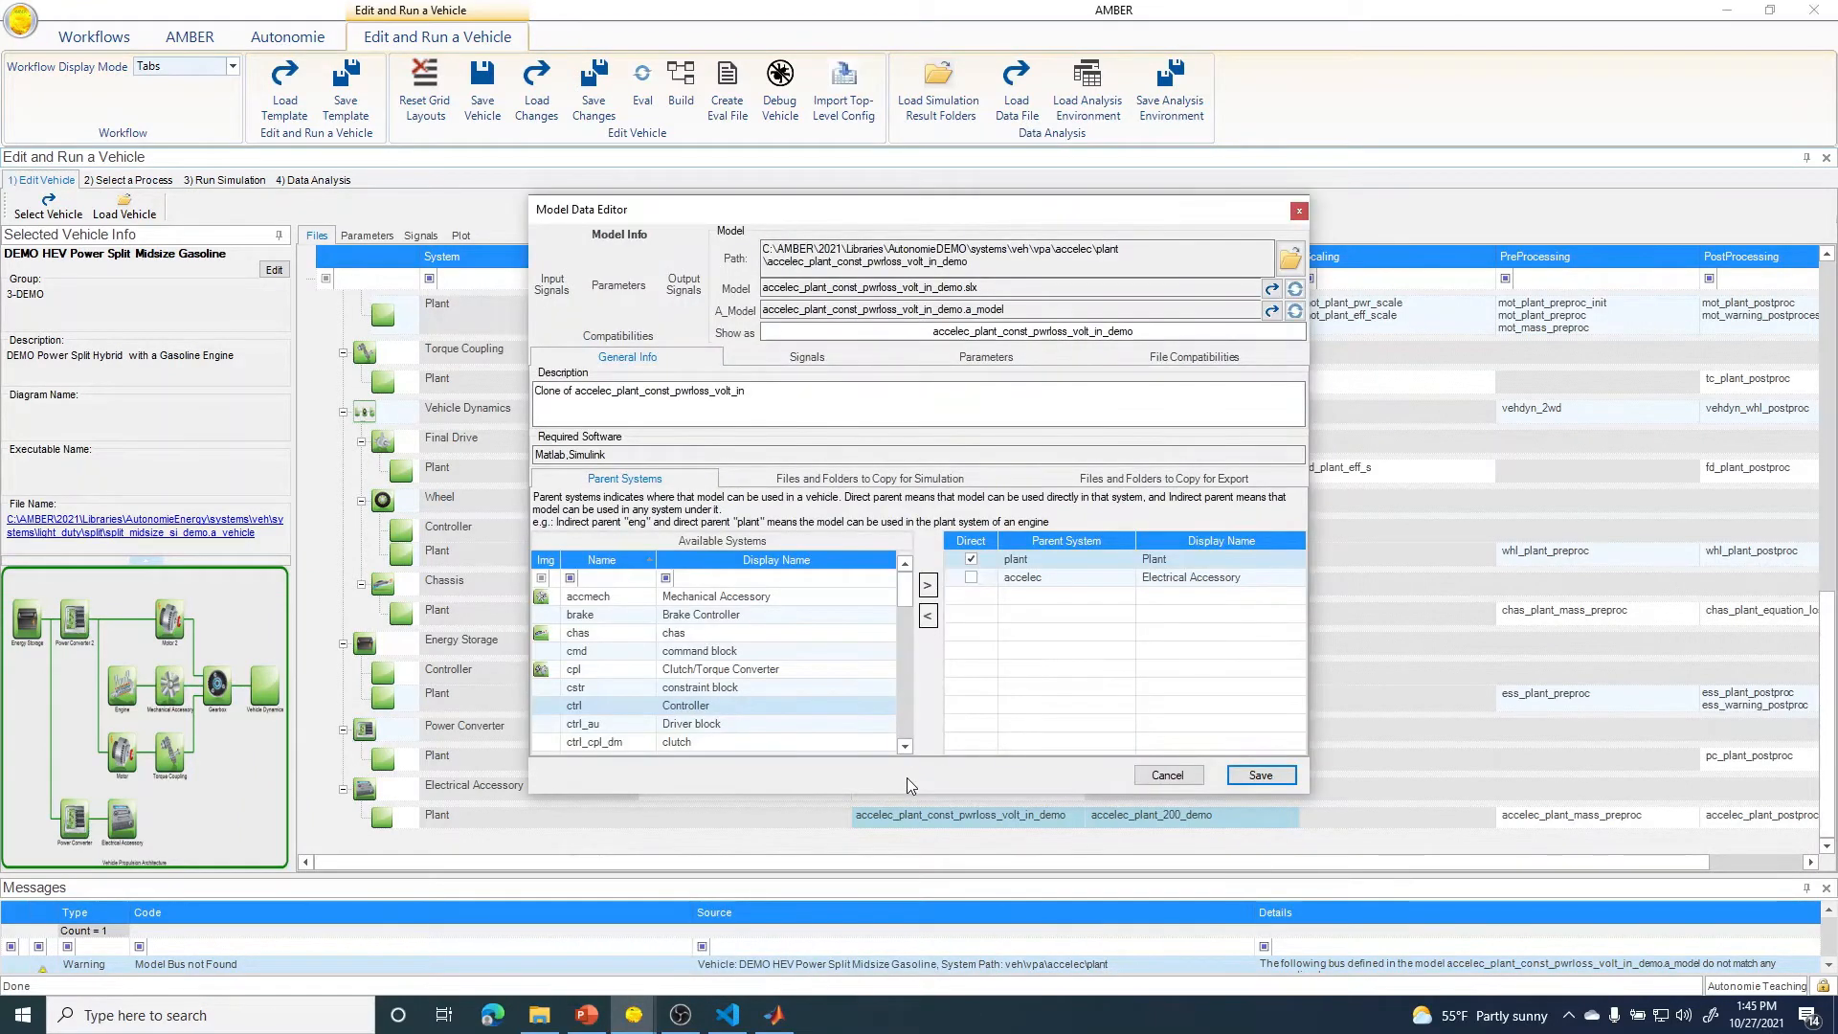
{"action": "left_click_drag", "start_coordinate": [1310, 796], "coordinate": [1404, 852]}
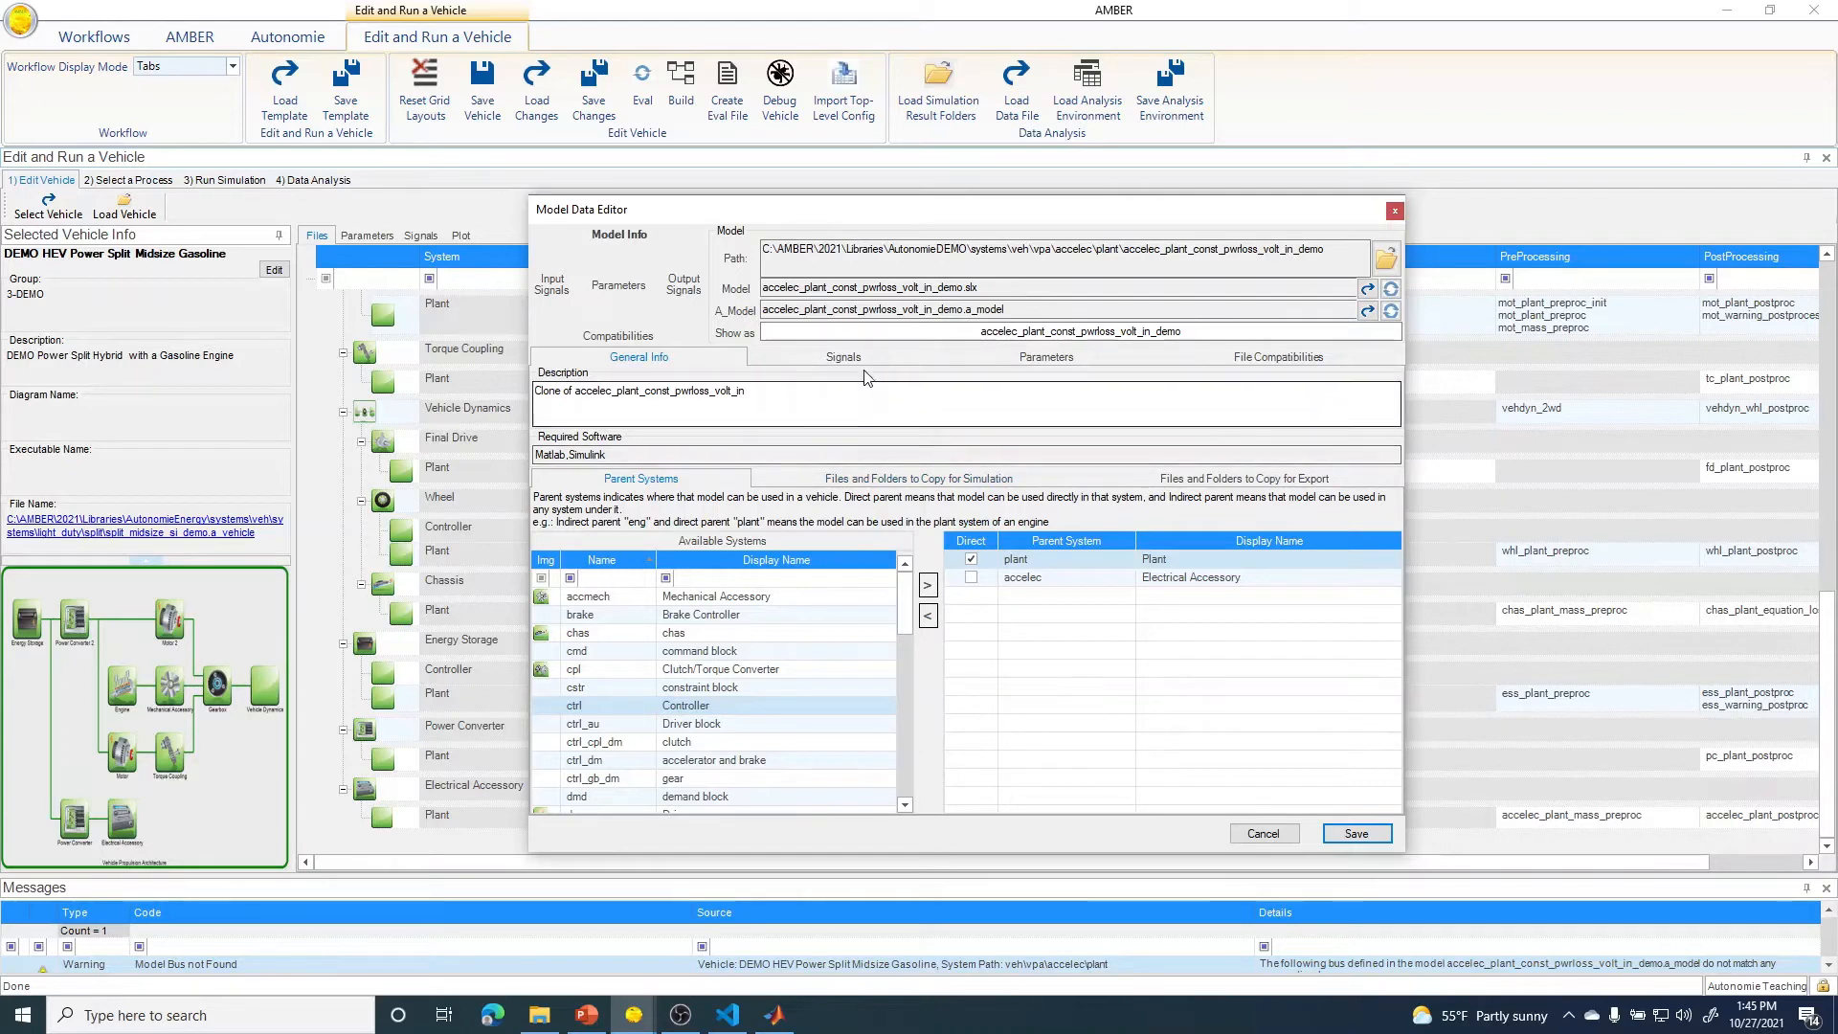
- Assign the Power unit type to the model's accelec.plant.init.pwr_demo parameter and save the model data
{"action": "left_click", "coordinate": [1008, 361]}
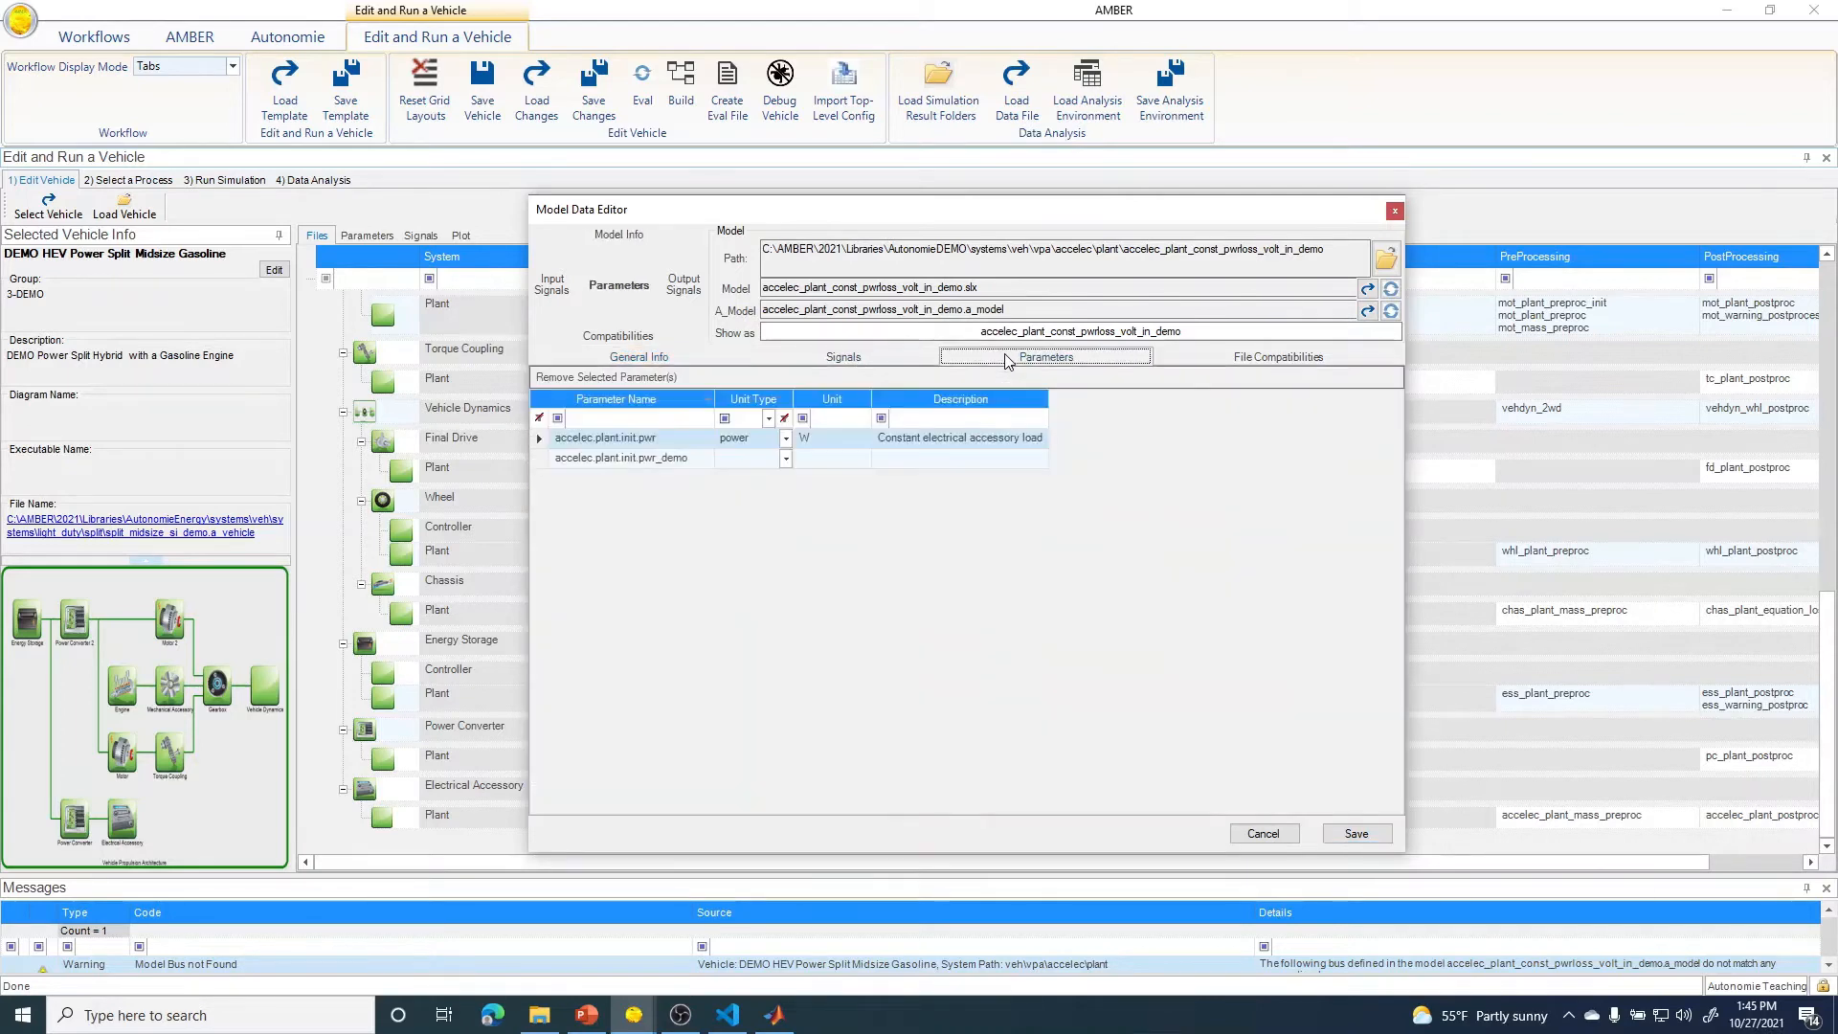
{"action": "left_click", "coordinate": [785, 459]}
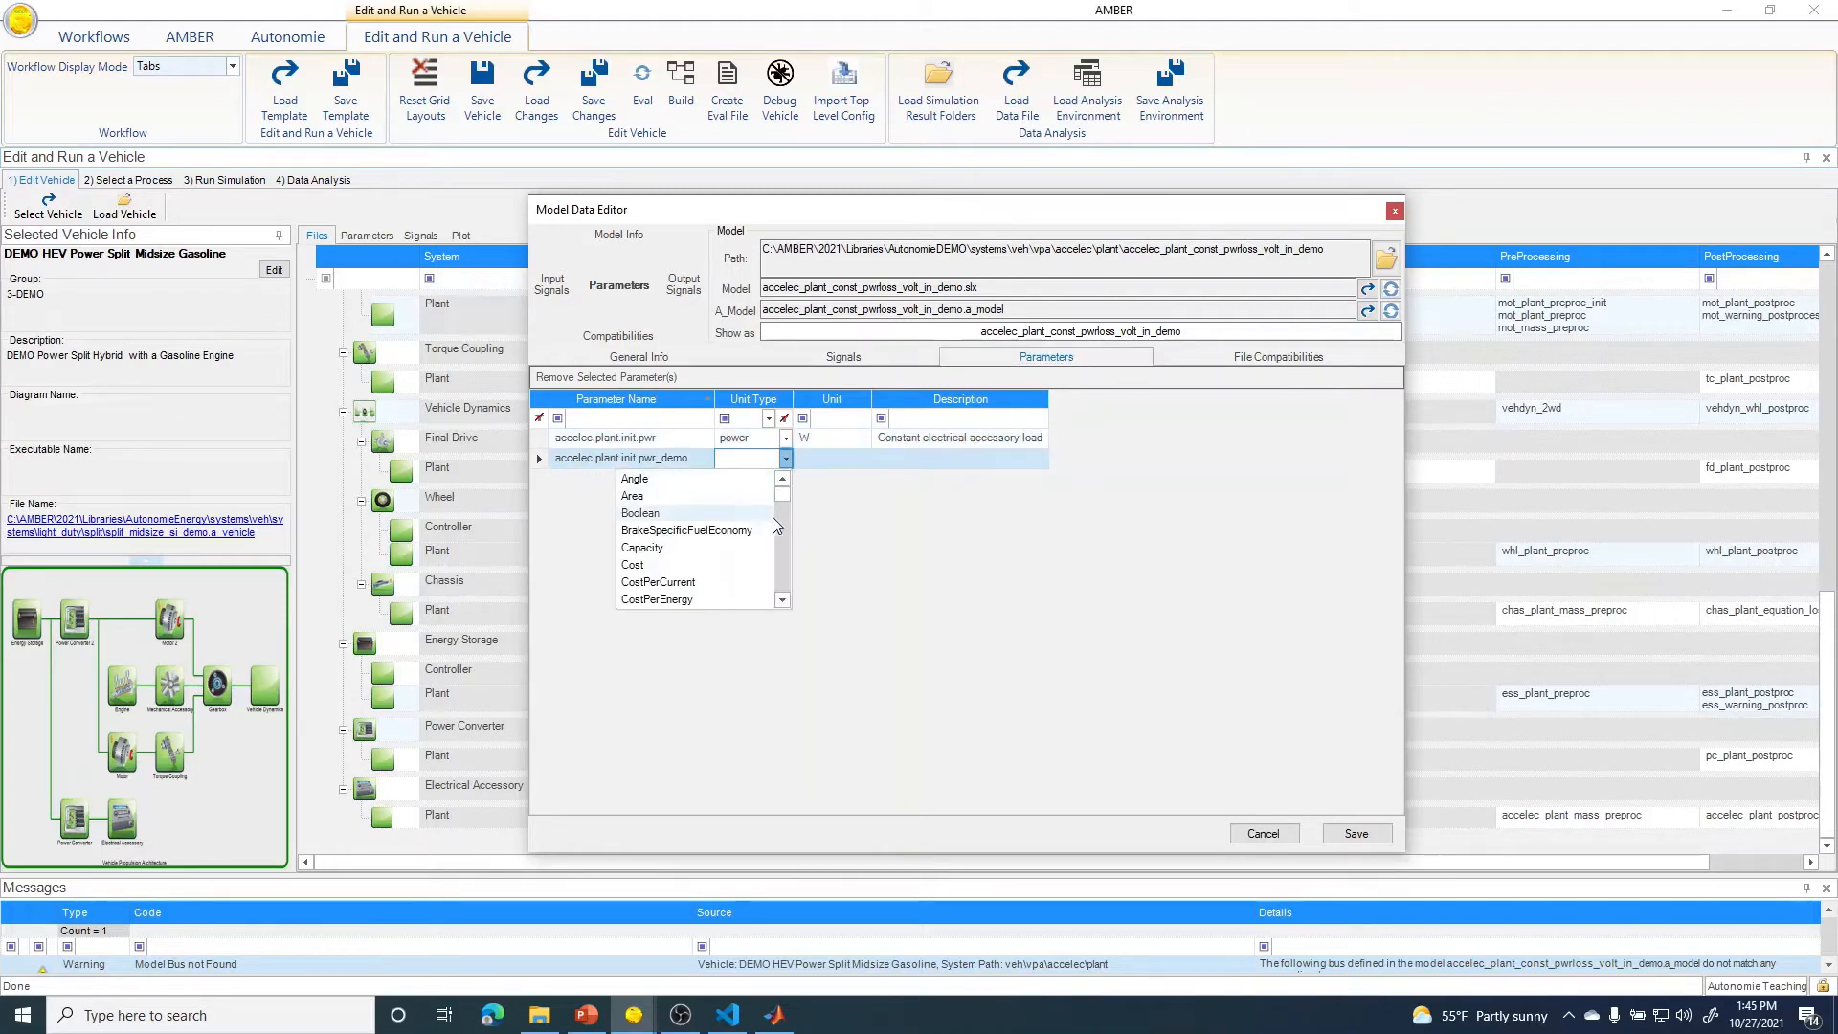
{"action": "left_click_drag", "start_coordinate": [783, 502], "coordinate": [781, 571]}
{"action": "left_click", "coordinate": [646, 515]}
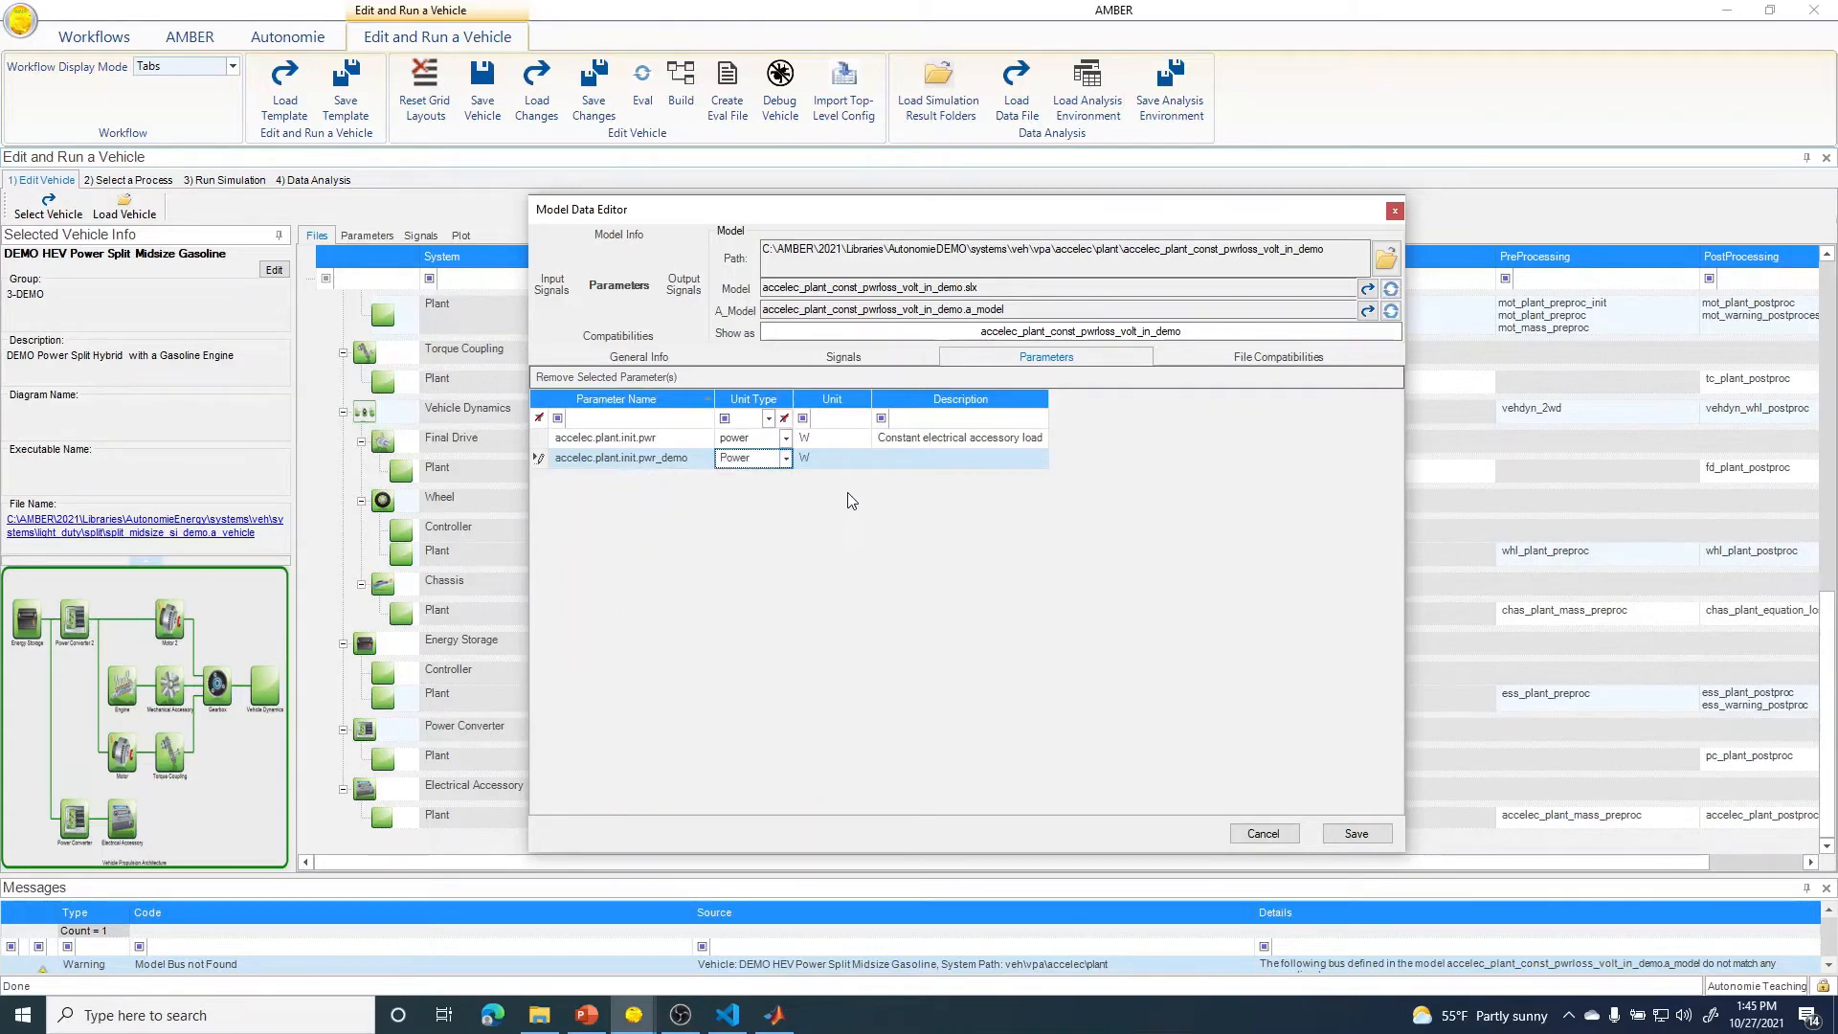
{"action": "left_click", "coordinate": [1355, 836]}
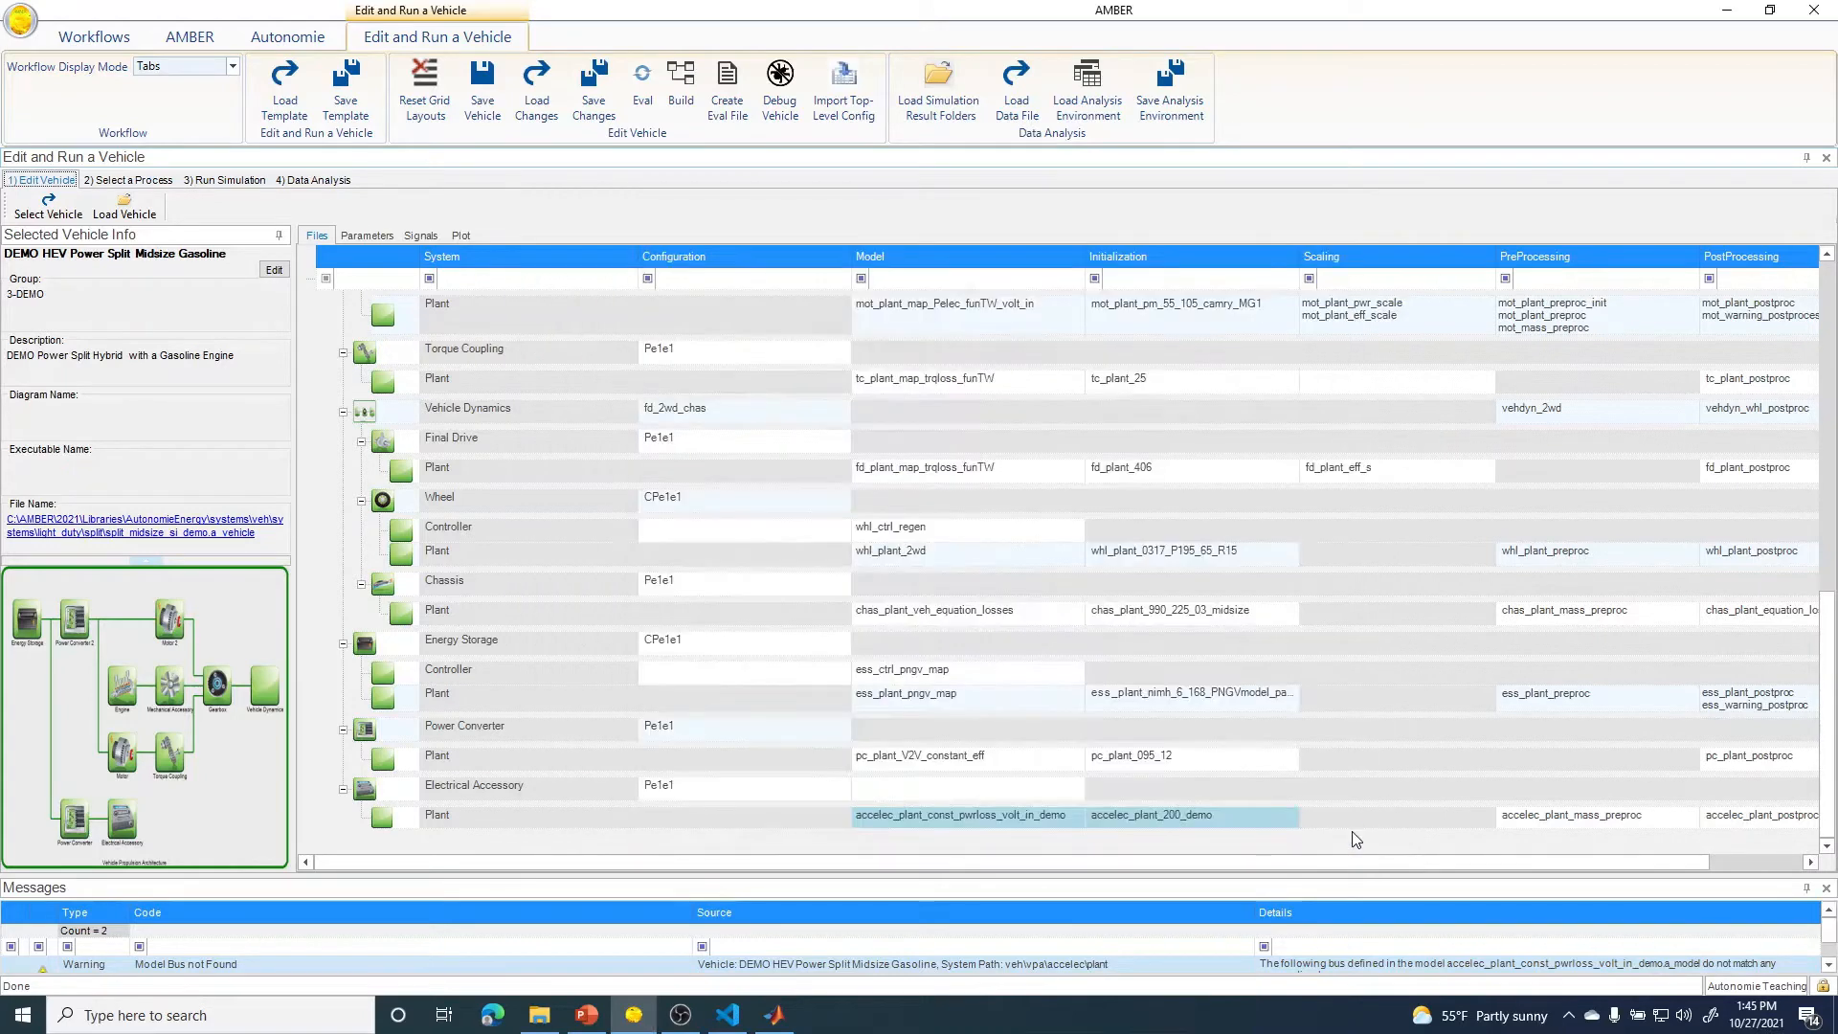
- Resync the Electrical Accessory plant's accelec_plant_200_demo initialization file and show its output parameters
{"action": "left_click", "coordinate": [1259, 821]}
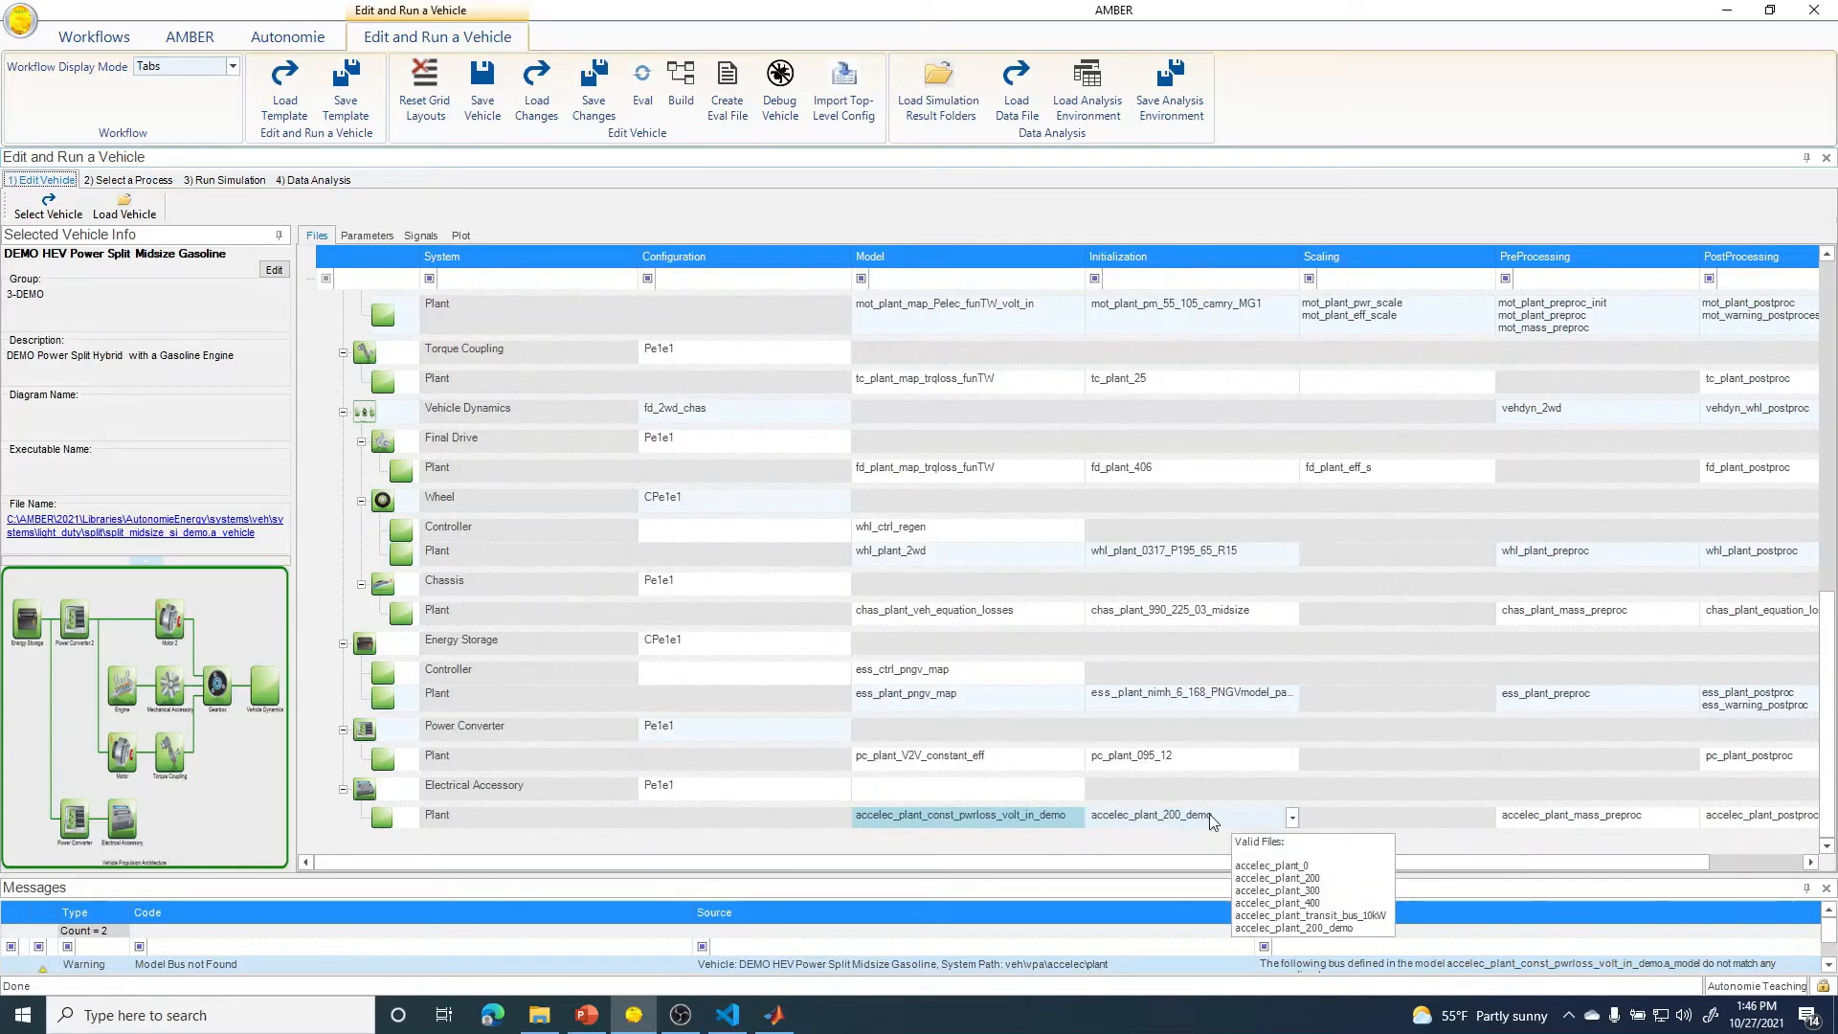
{"action": "right_click", "coordinate": [1212, 821]}
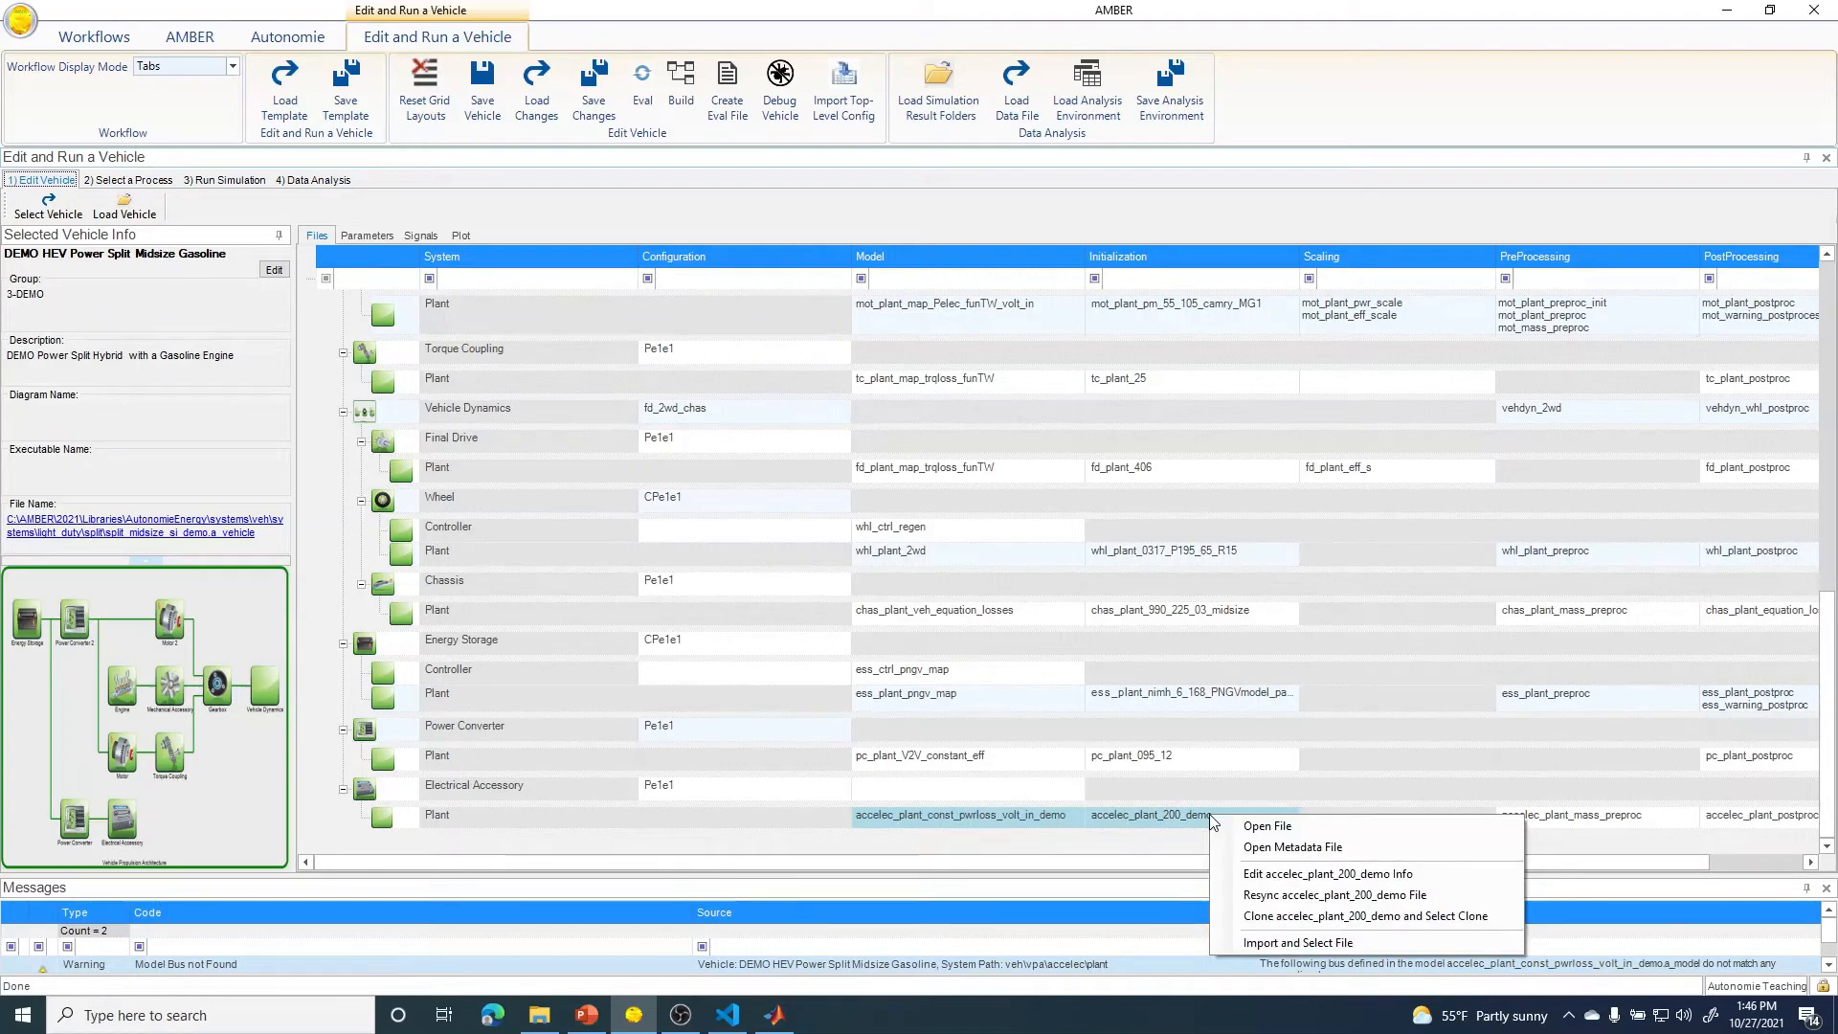
{"action": "left_click", "coordinate": [1256, 894]}
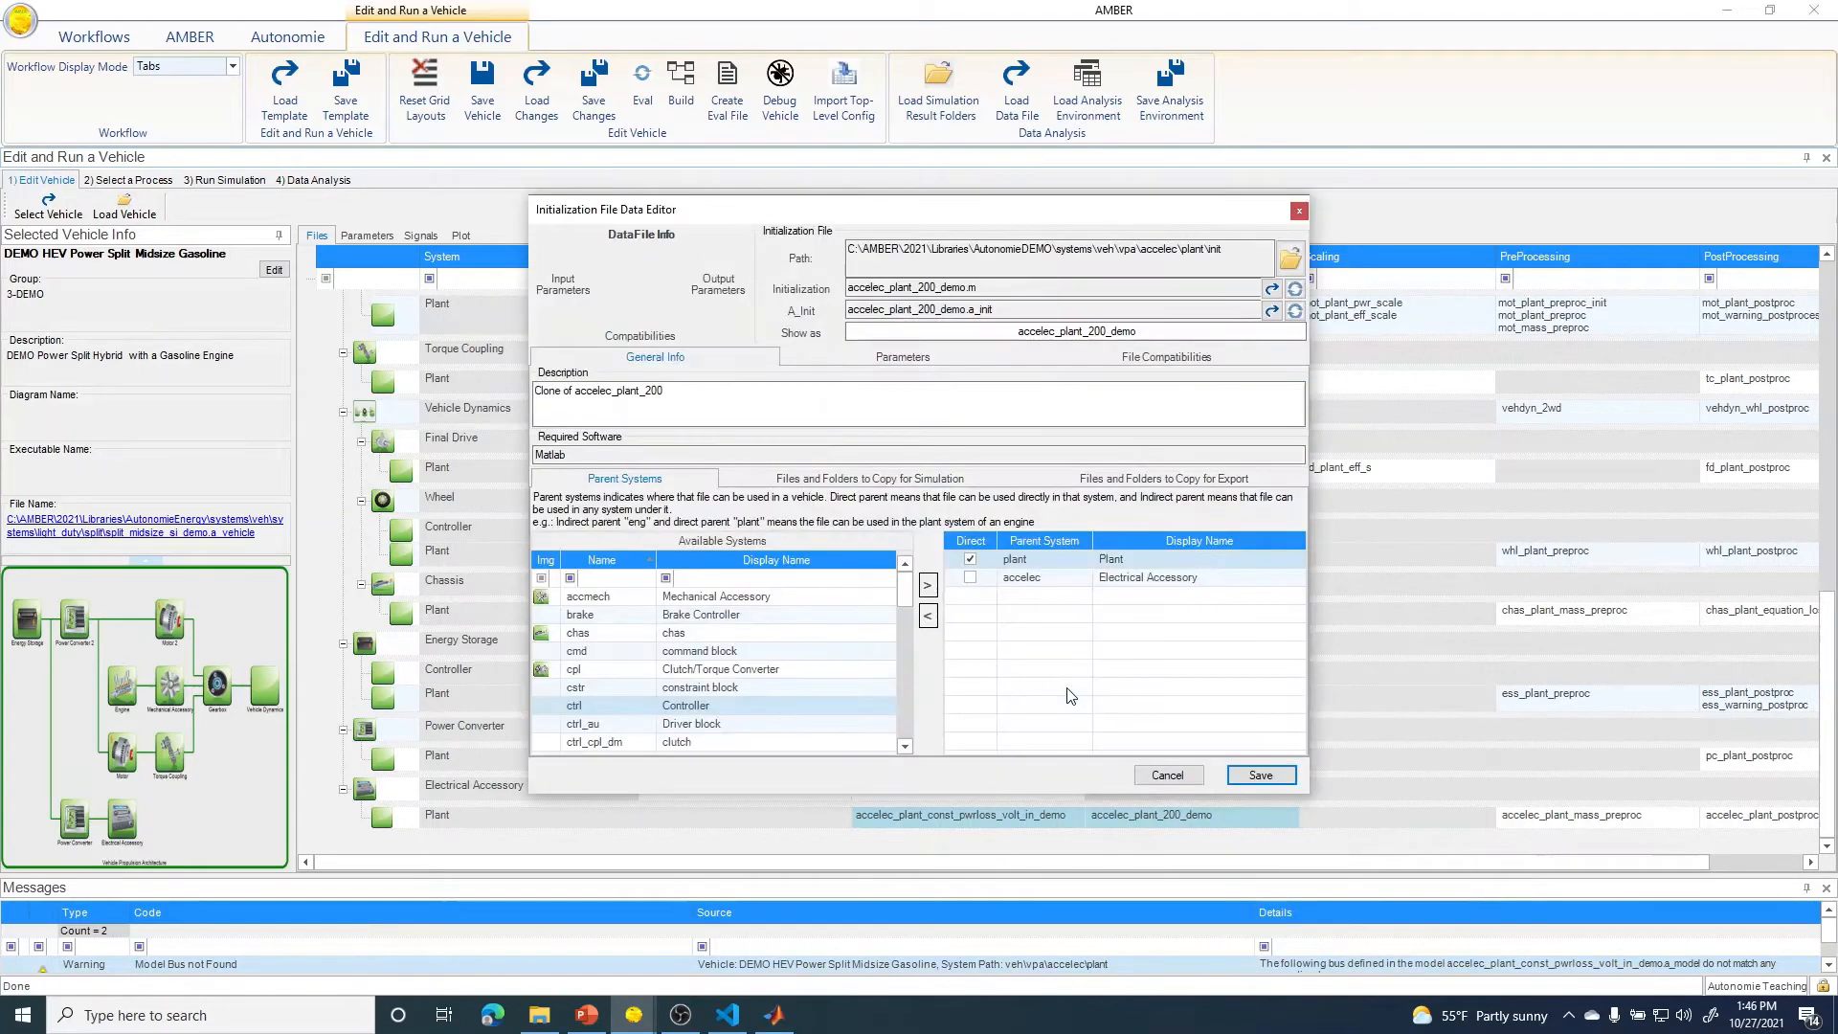
{"action": "left_click", "coordinate": [904, 361]}
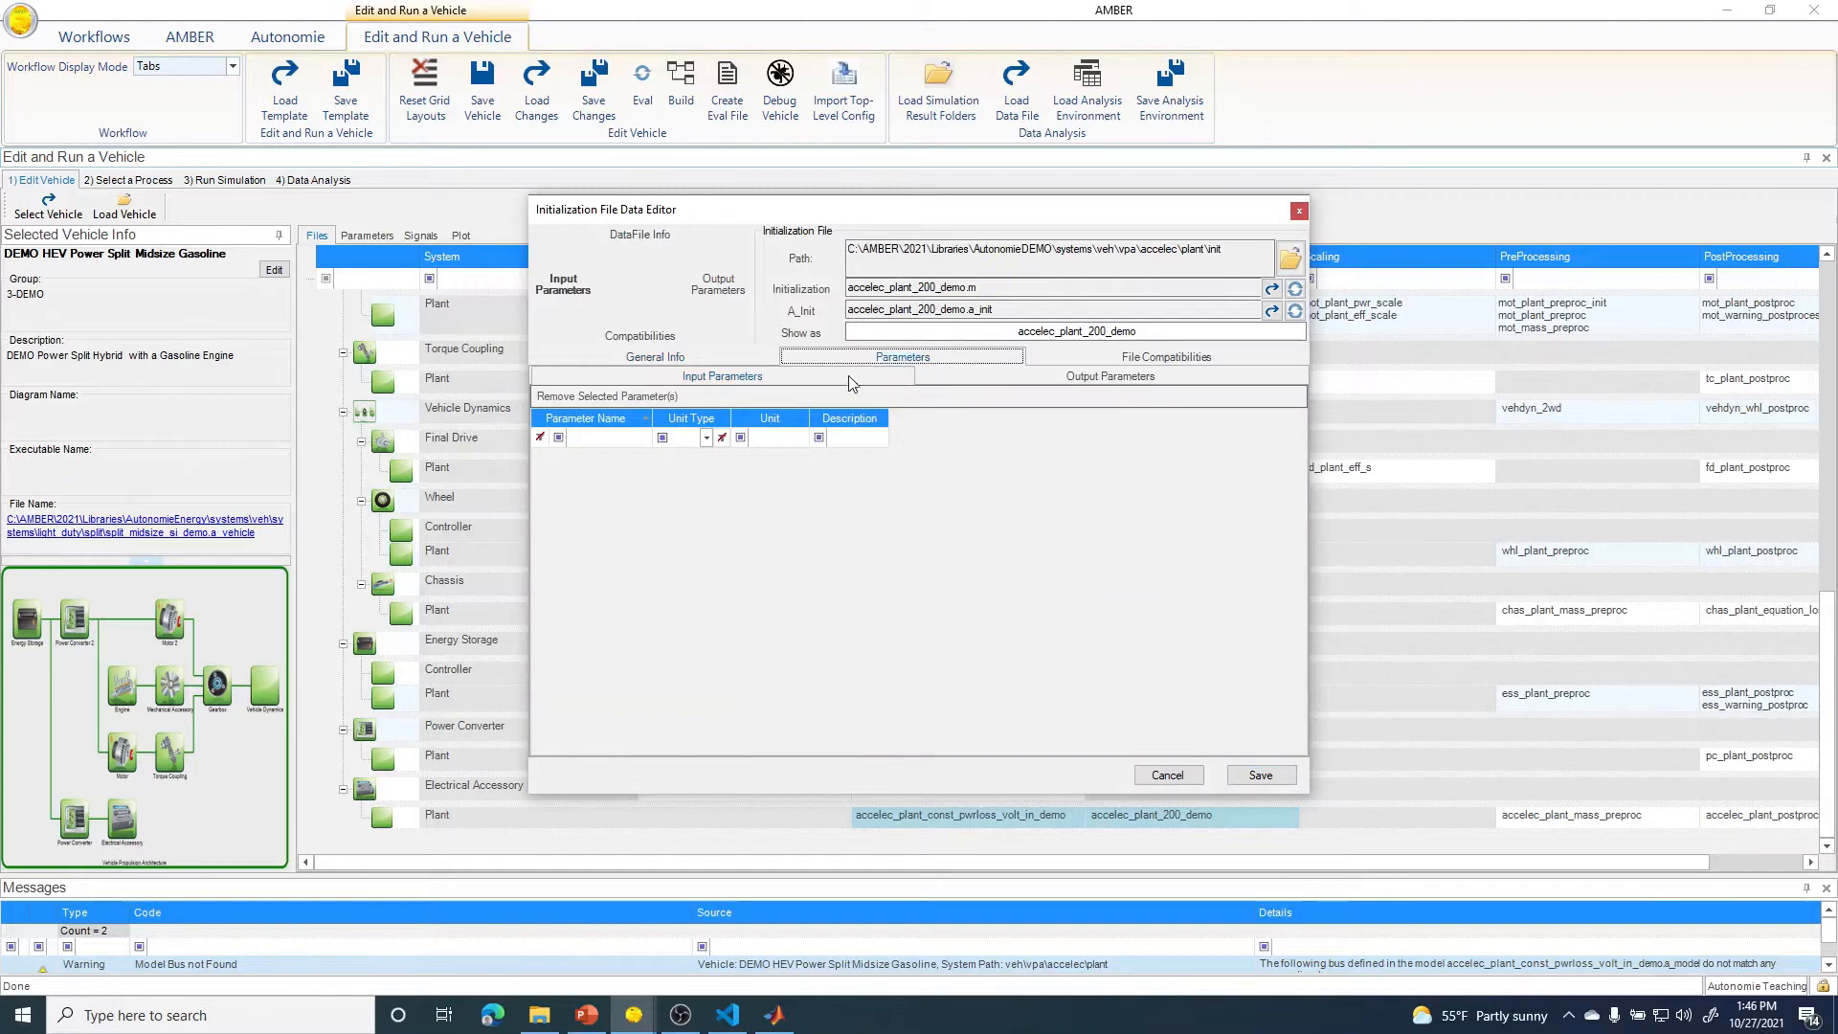
{"action": "left_click", "coordinate": [1005, 381]}
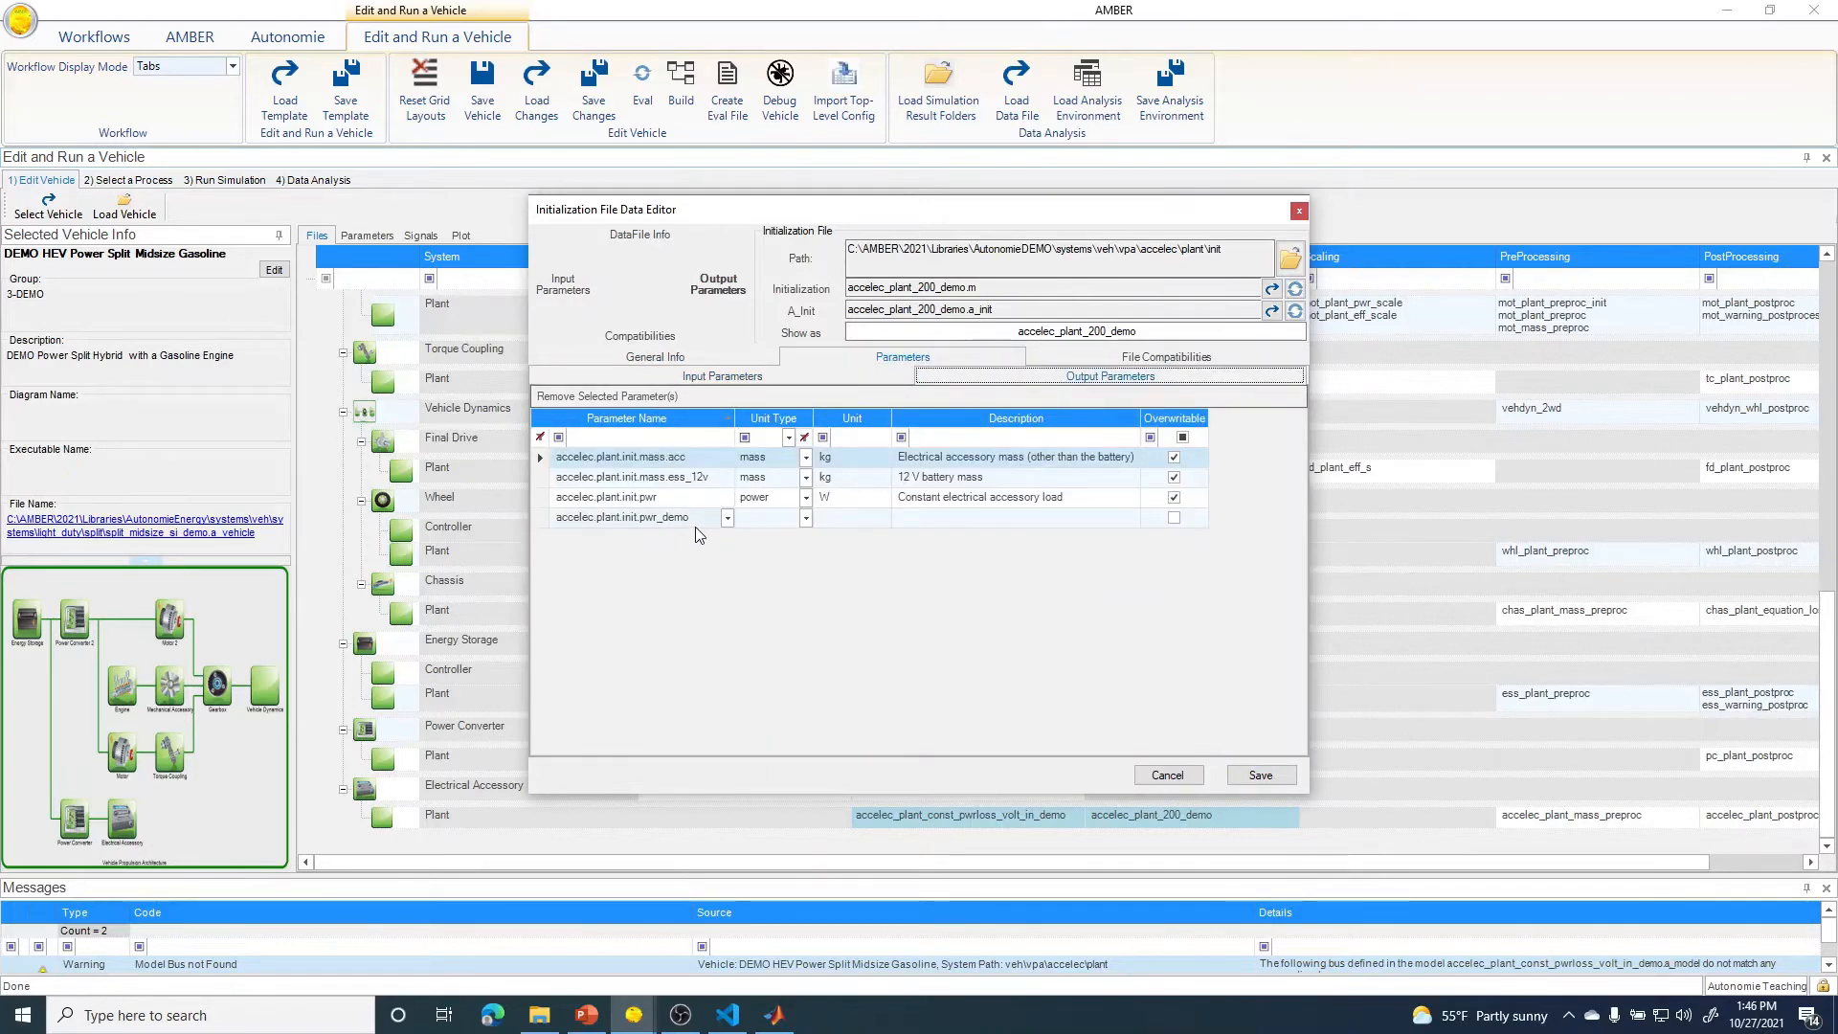
- Assign the Power unit type to the initialization file's accelec.plant.init.pwr_demo output parameter, make it overwritable and save the file data
{"action": "left_click", "coordinate": [805, 517]}
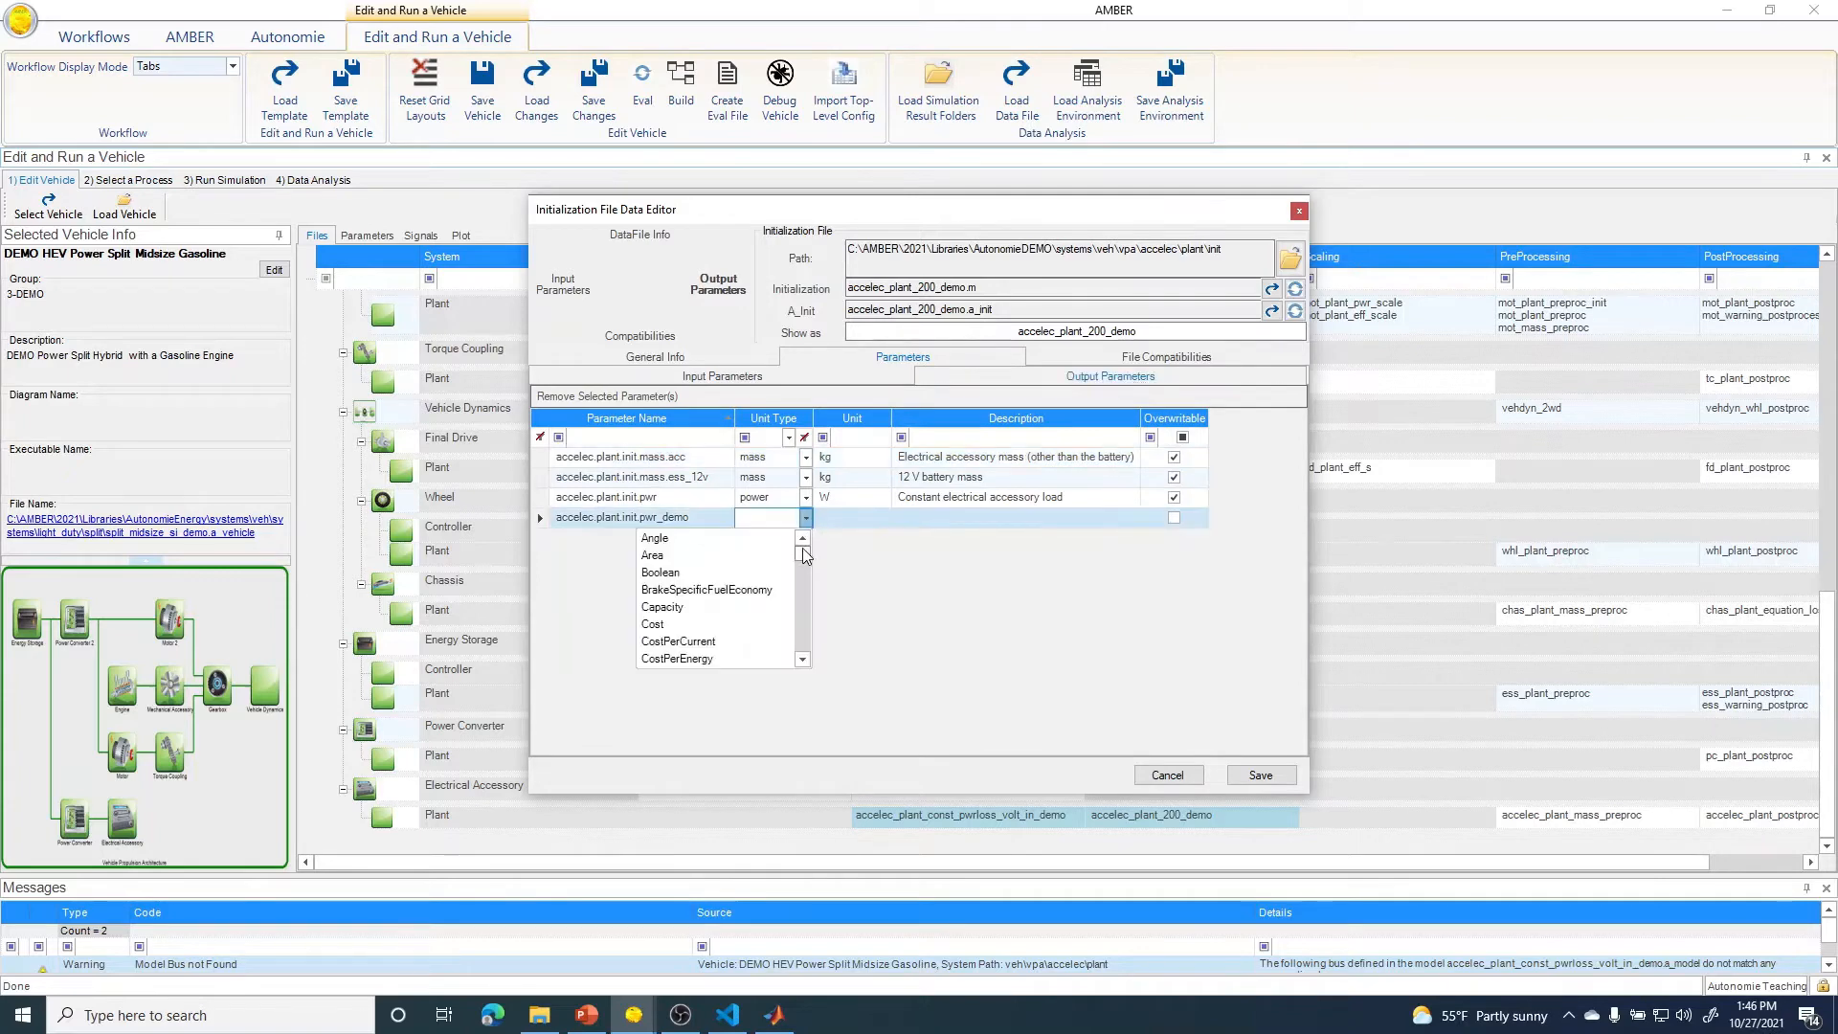
{"action": "left_click_drag", "start_coordinate": [802, 554], "coordinate": [798, 629]}
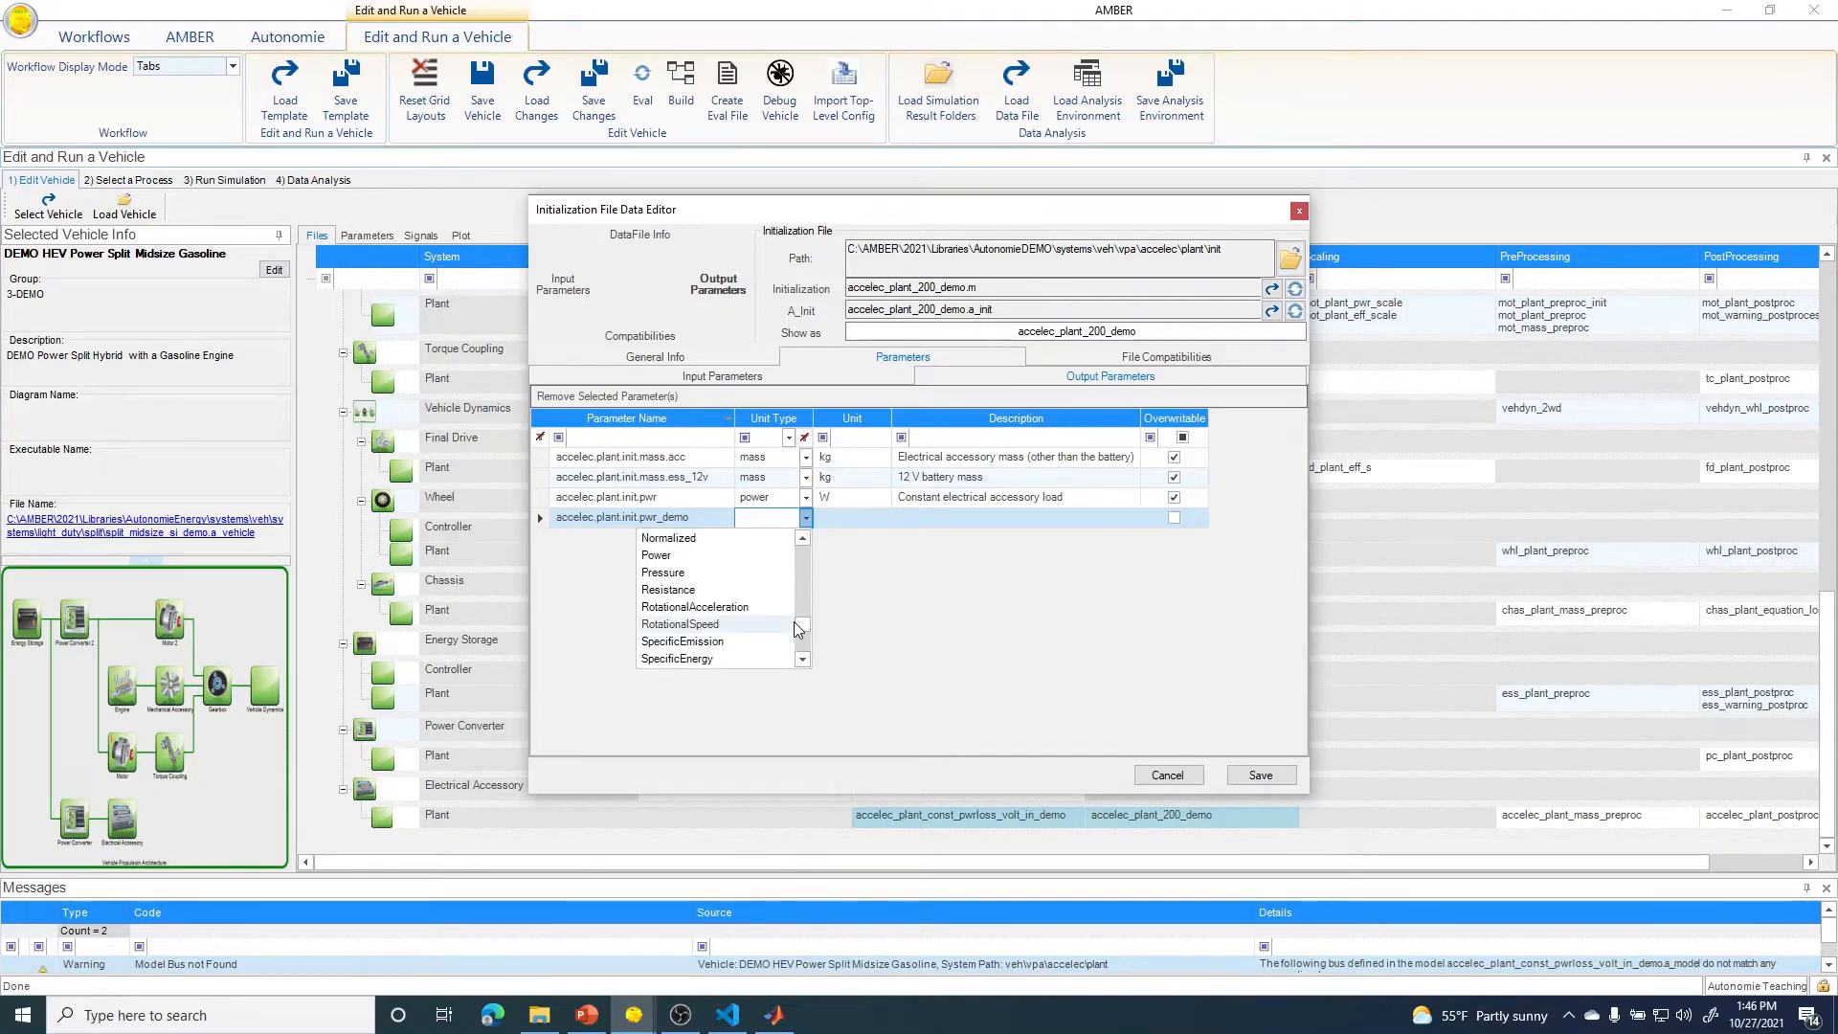
{"action": "left_click", "coordinate": [670, 564]}
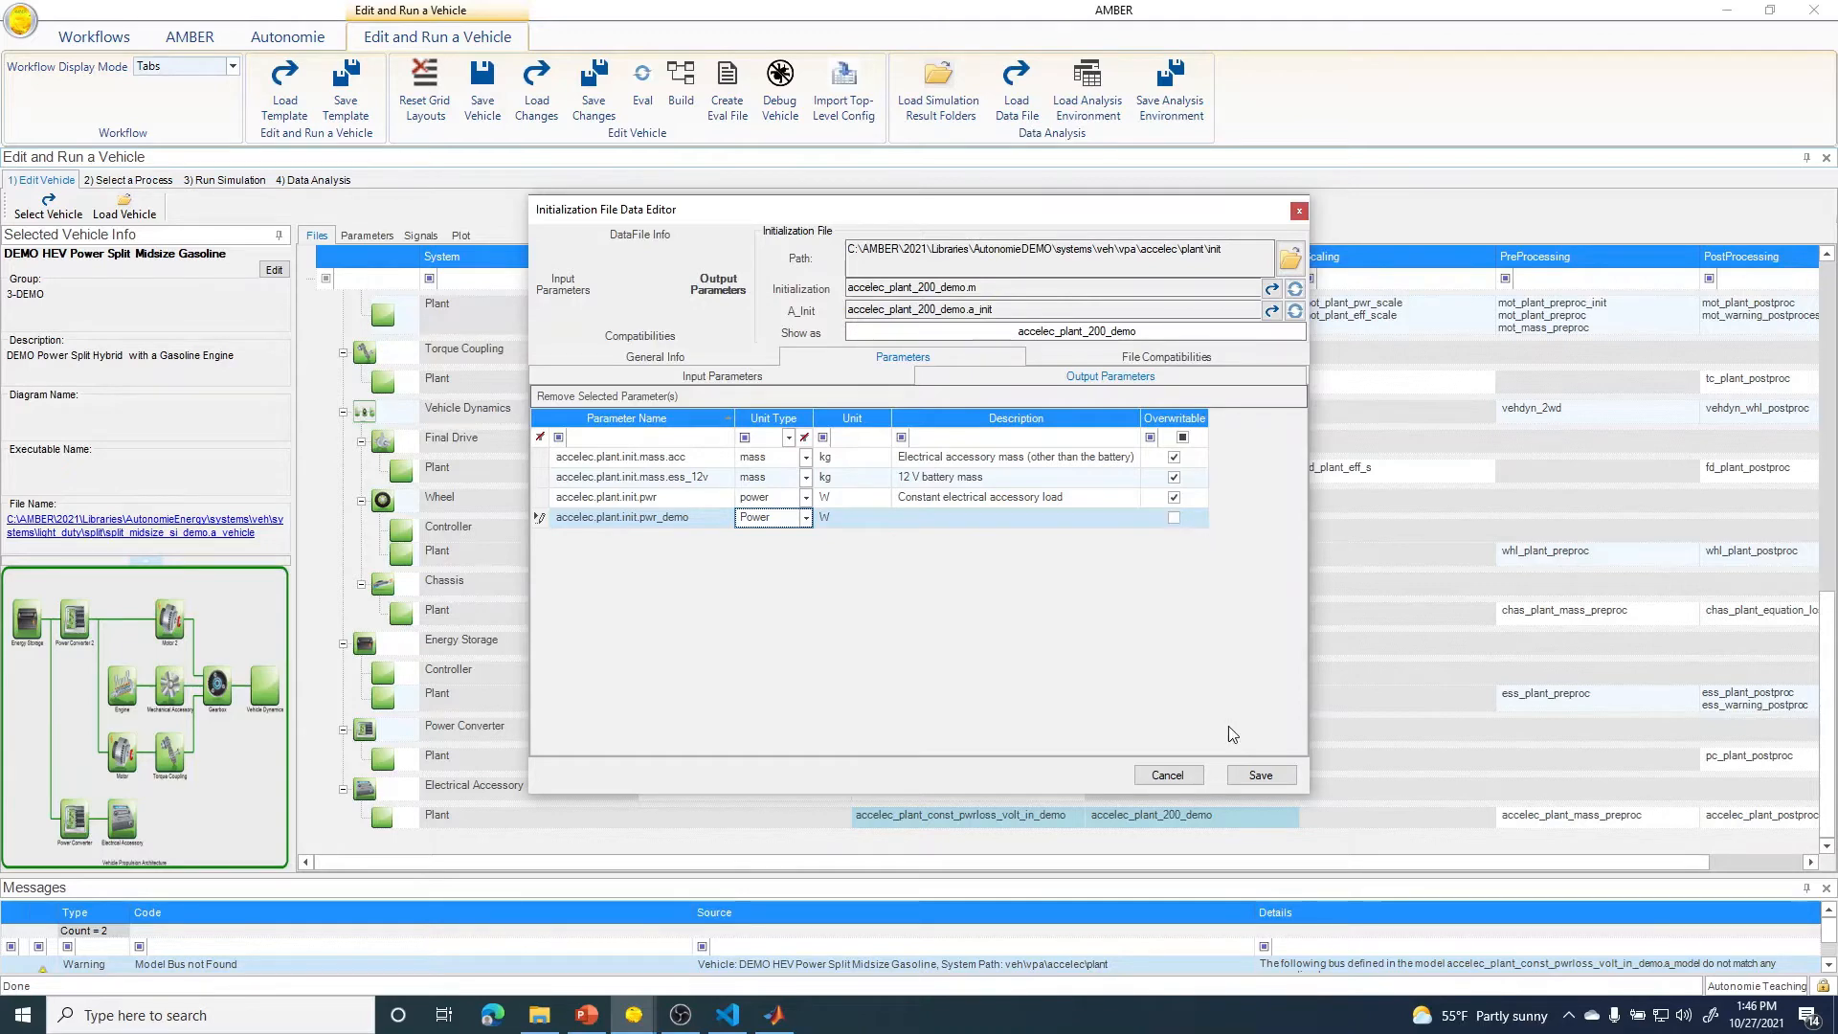
{"action": "left_click", "coordinate": [1176, 518]}
{"action": "left_click", "coordinate": [1175, 518]}
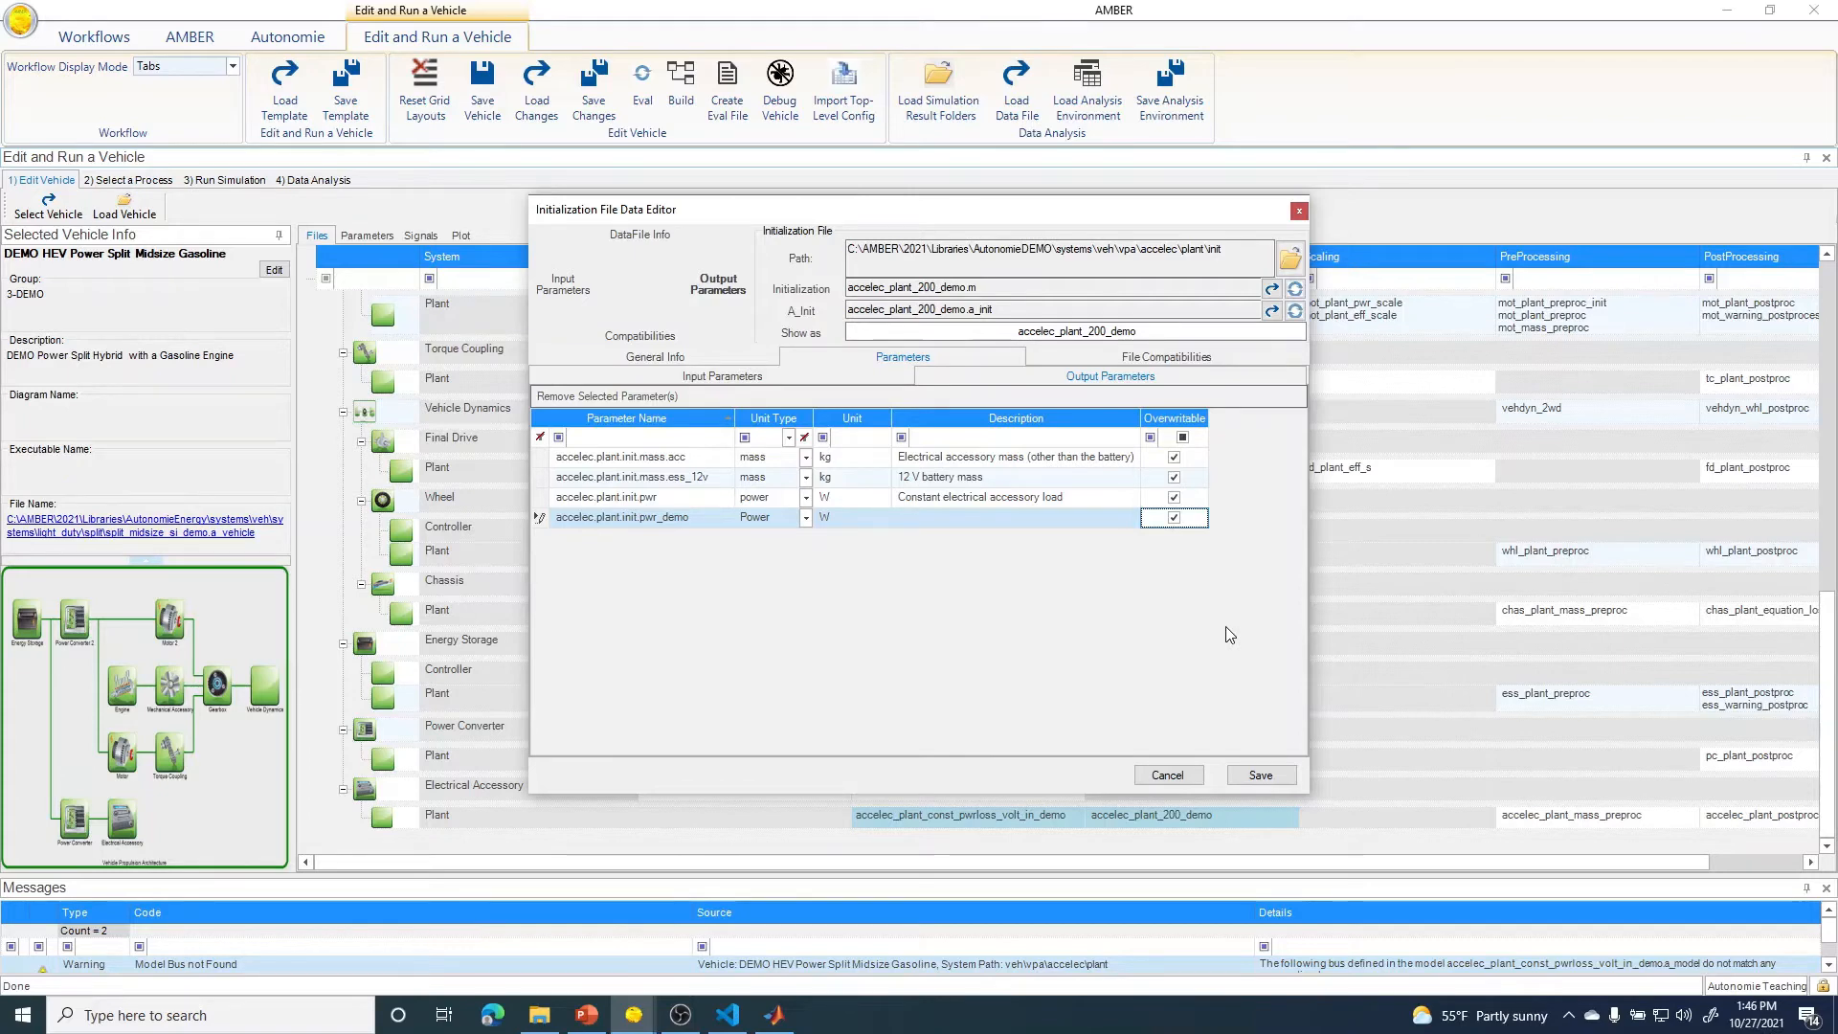
{"action": "left_click", "coordinate": [1260, 775]}
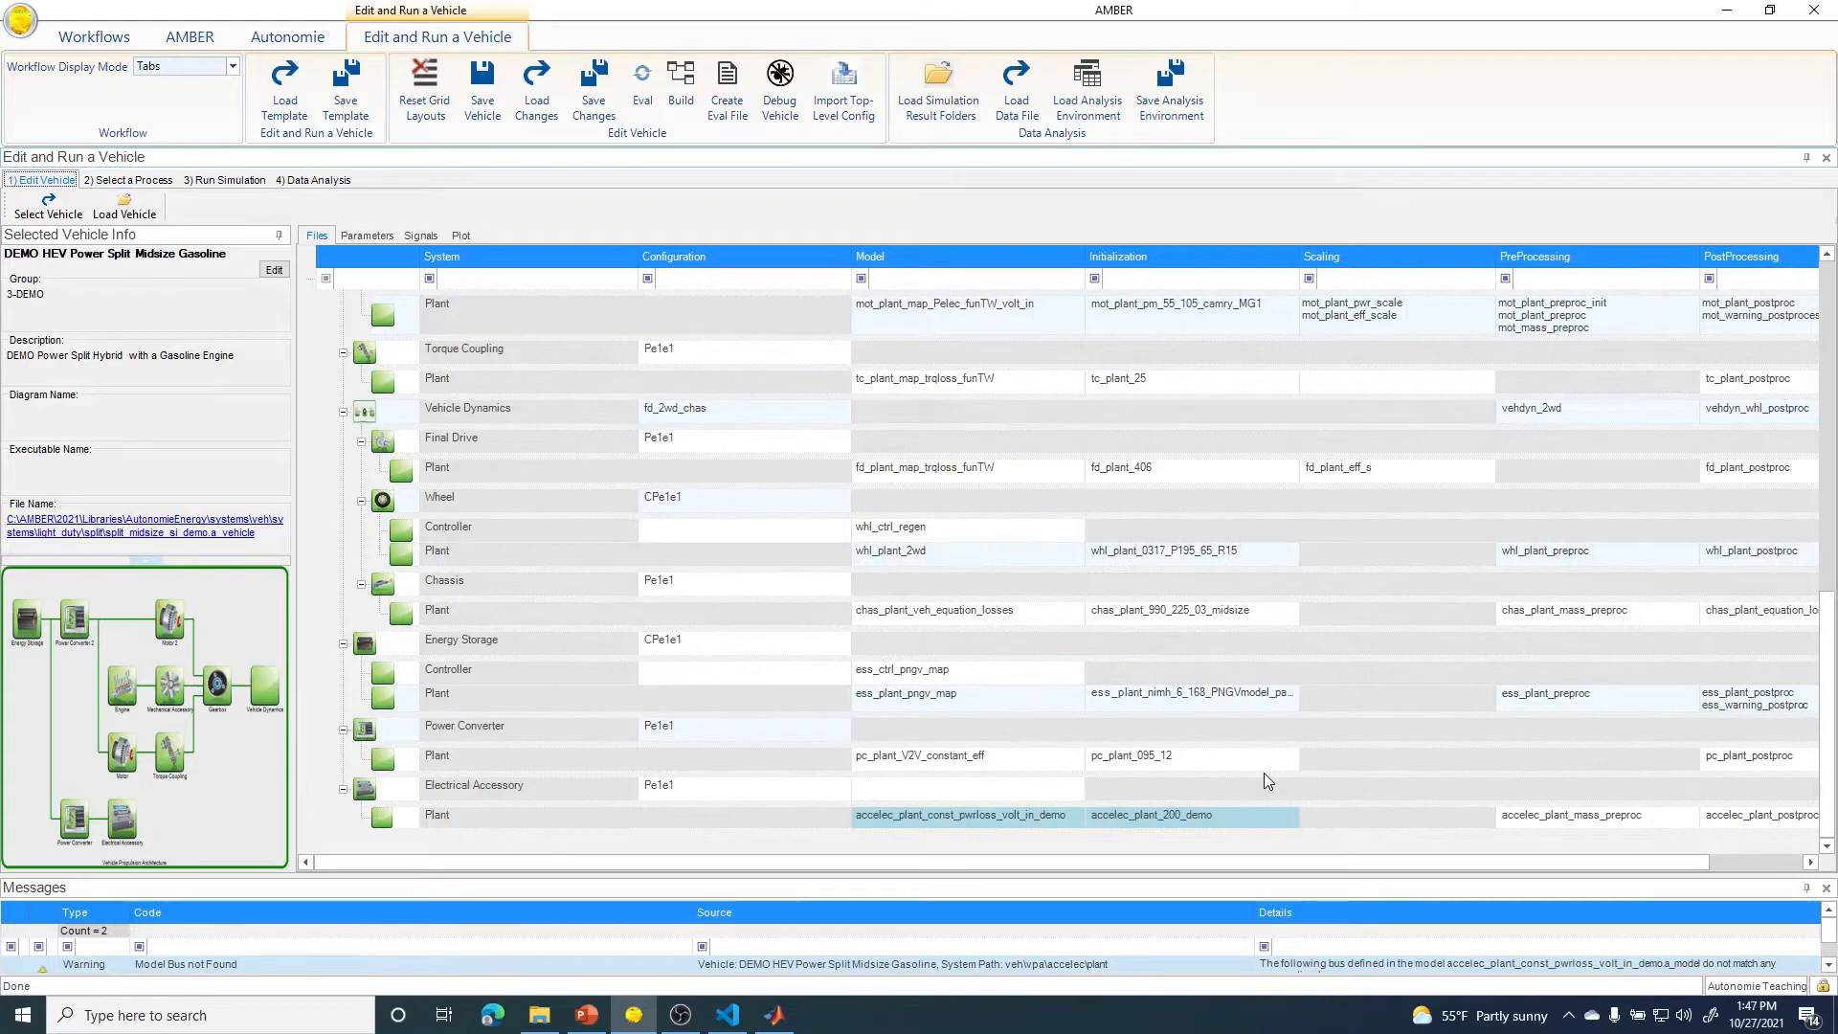
- Save the DEMO HEV Power Split Midsize Gasoline vehicle, overwriting the existing split_midsize_si_demo.a_vehicle file
{"action": "left_click", "coordinate": [1232, 817]}
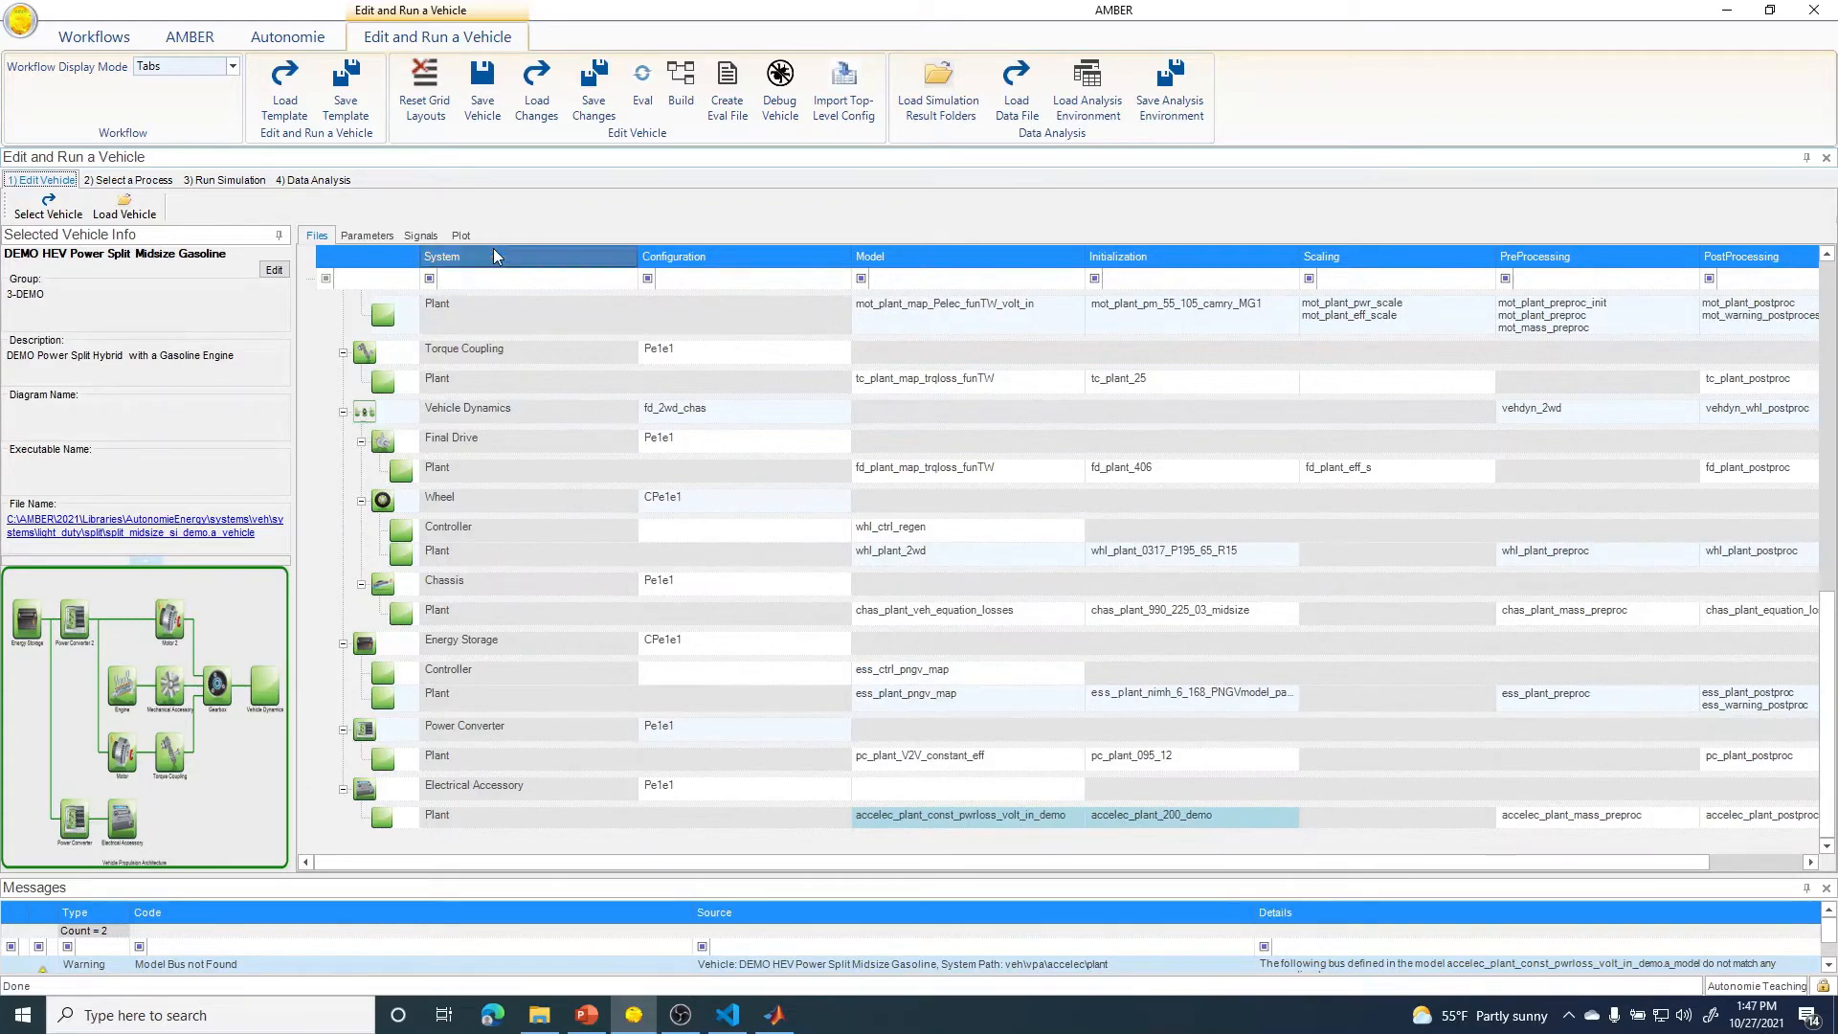
{"action": "left_click", "coordinate": [479, 122]}
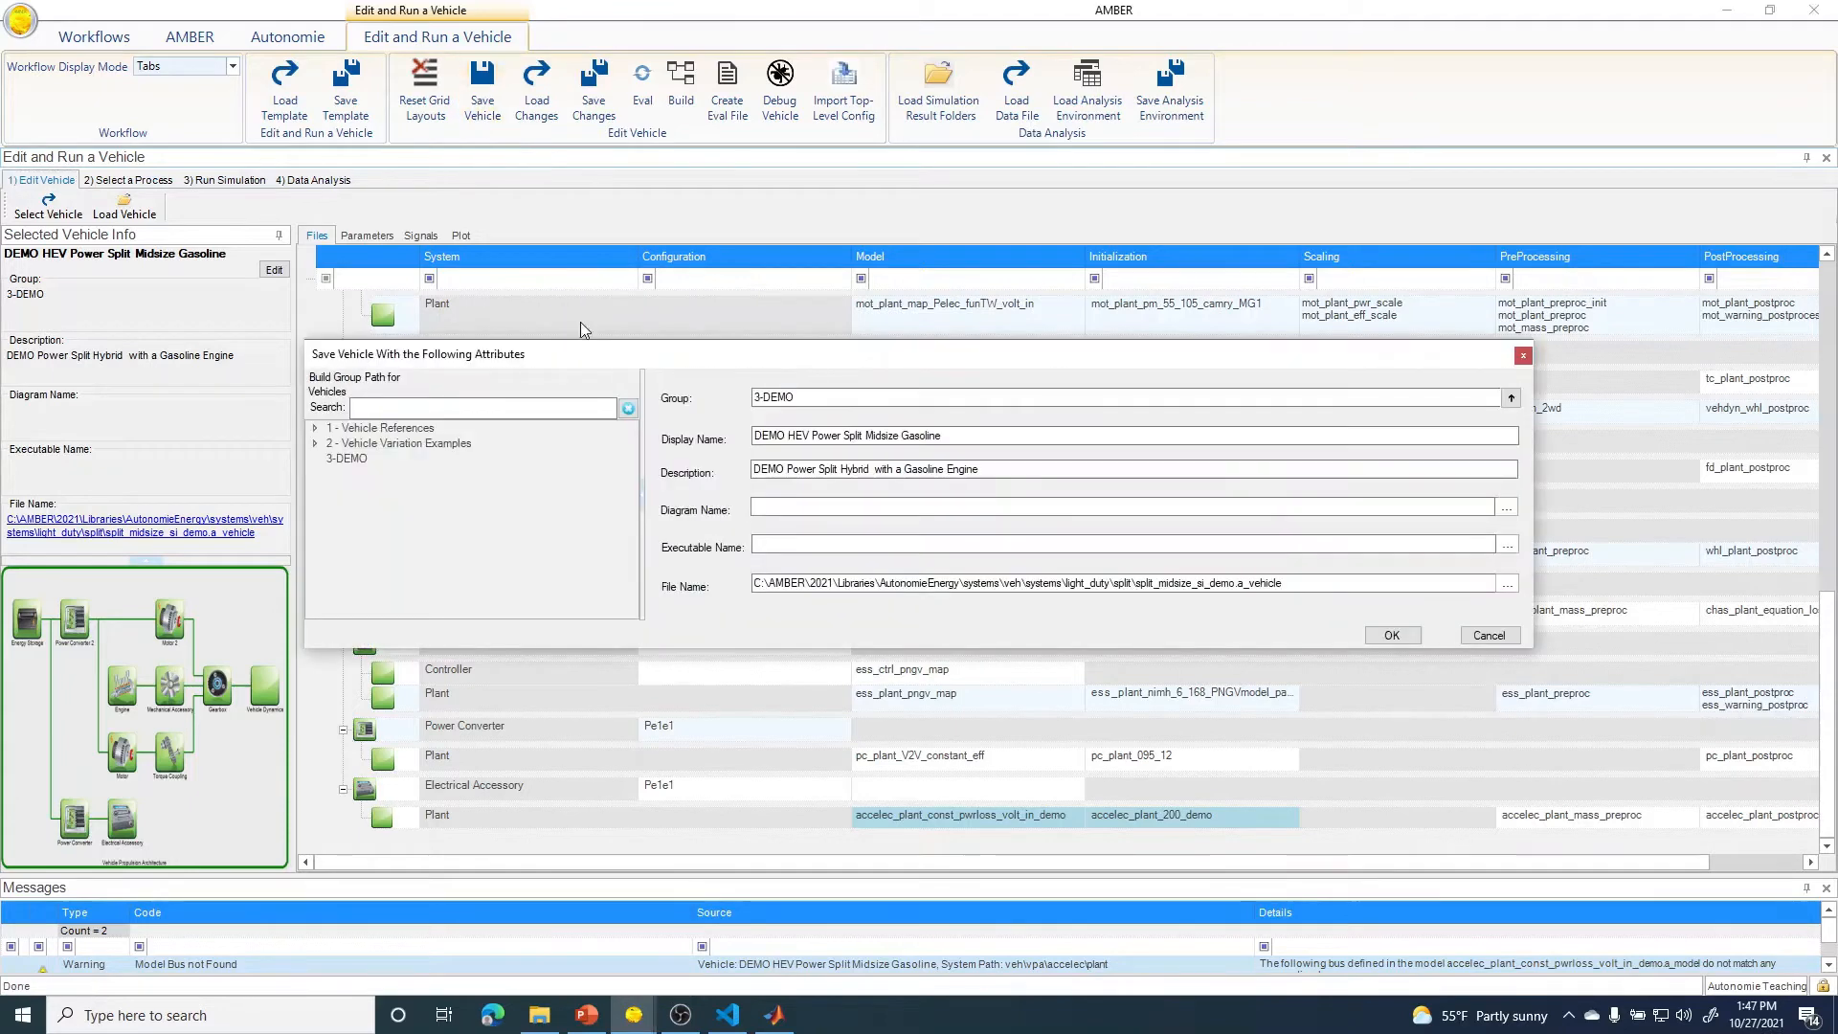
{"action": "left_click", "coordinate": [1400, 639]}
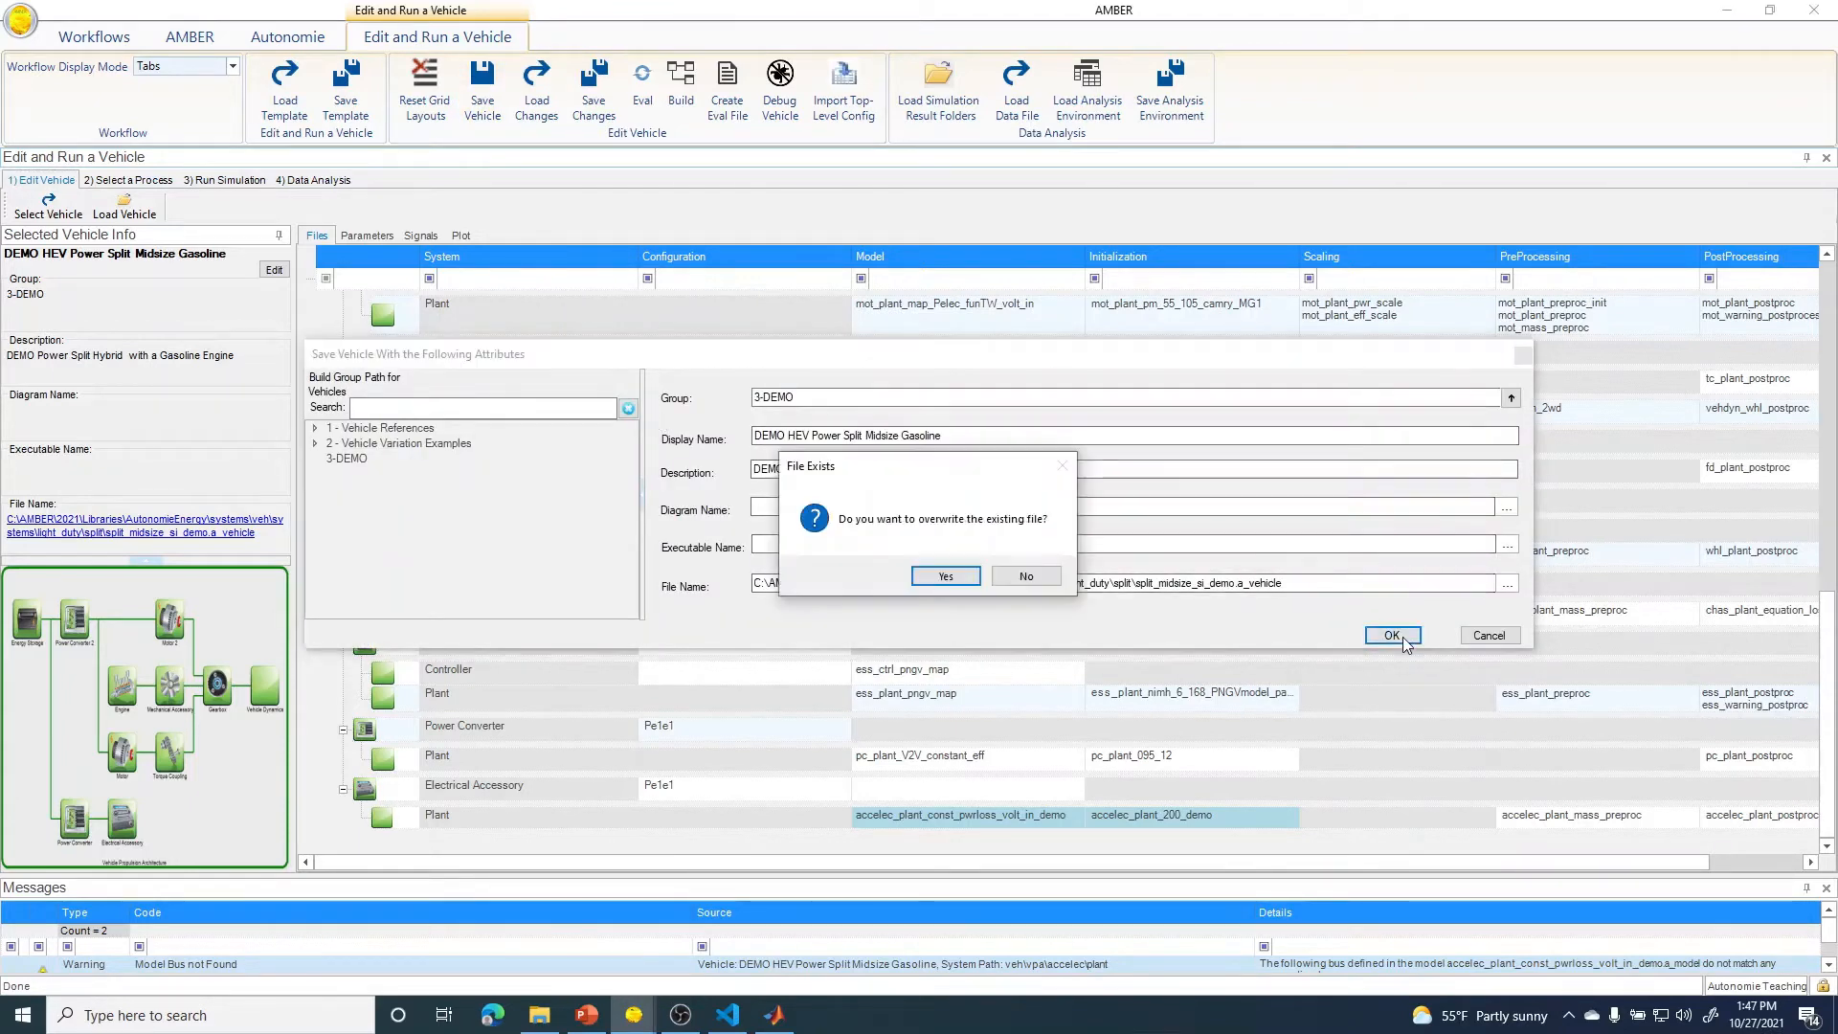
{"action": "left_click", "coordinate": [947, 575]}
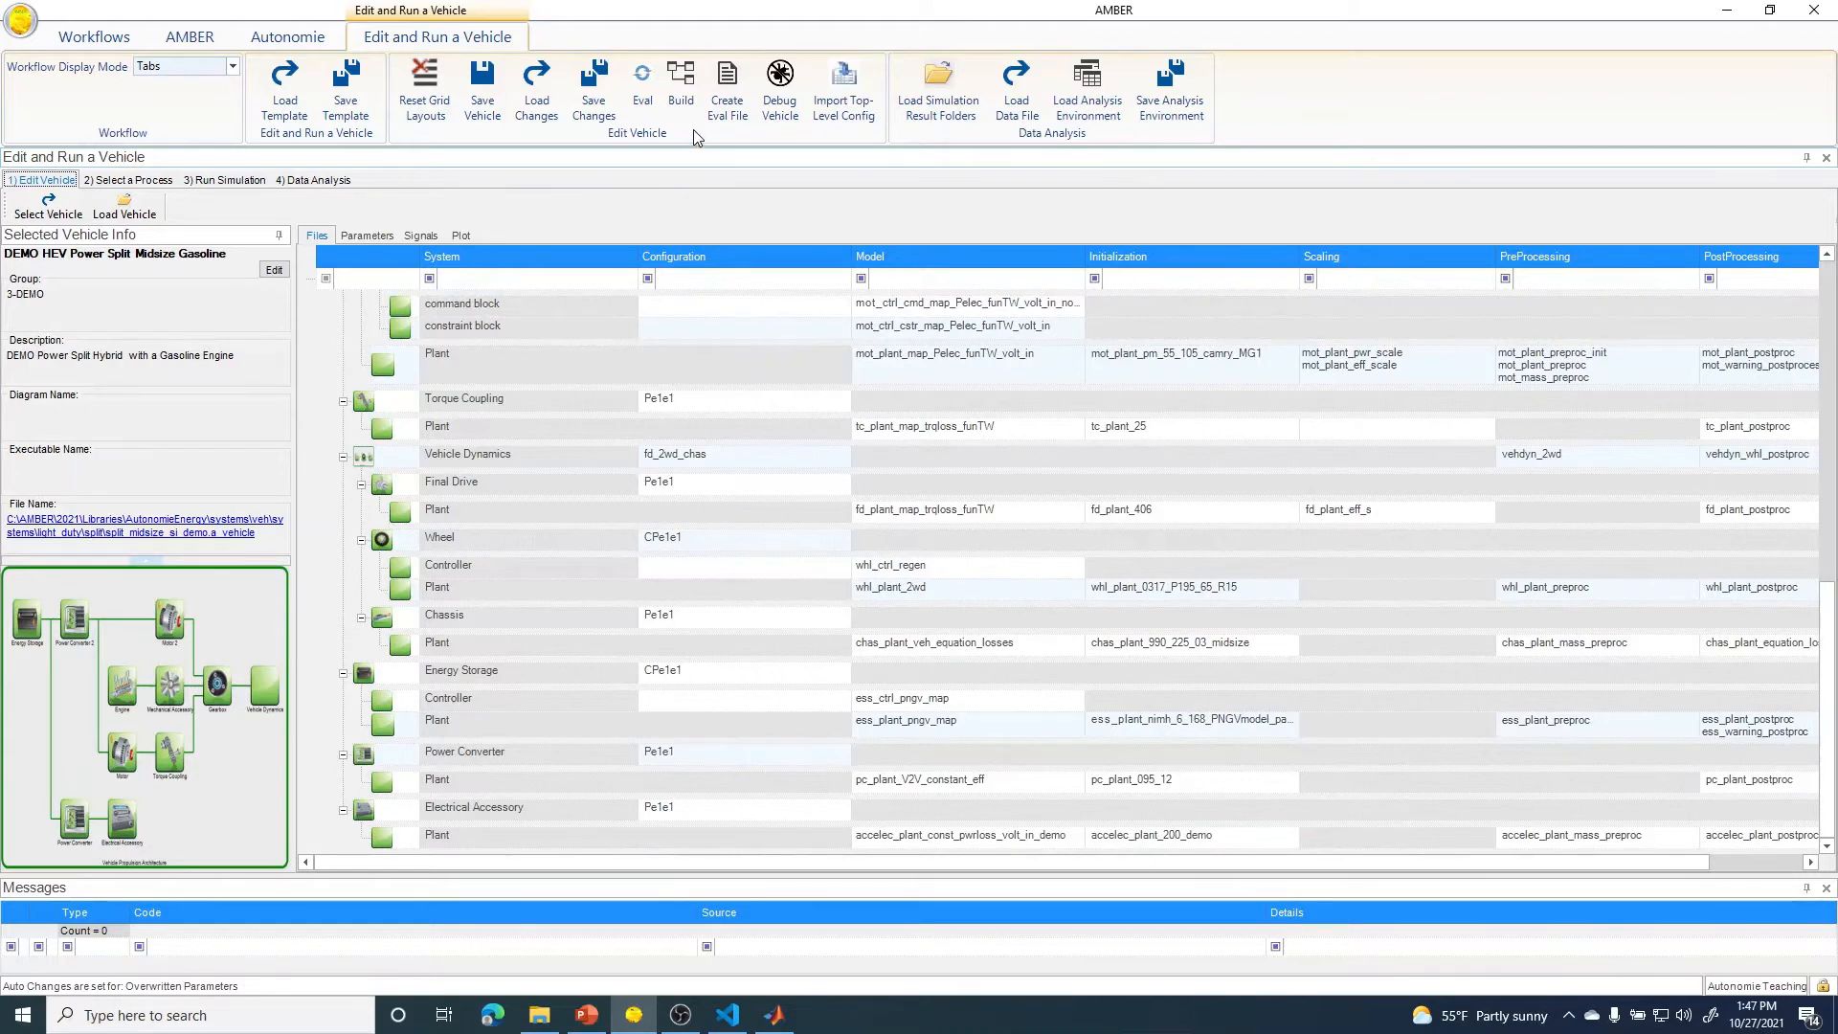
- Build the vehicle's Simulink model and enlarge its window to show the Vehicle Propulsion Architecture
{"action": "left_click", "coordinate": [682, 88]}
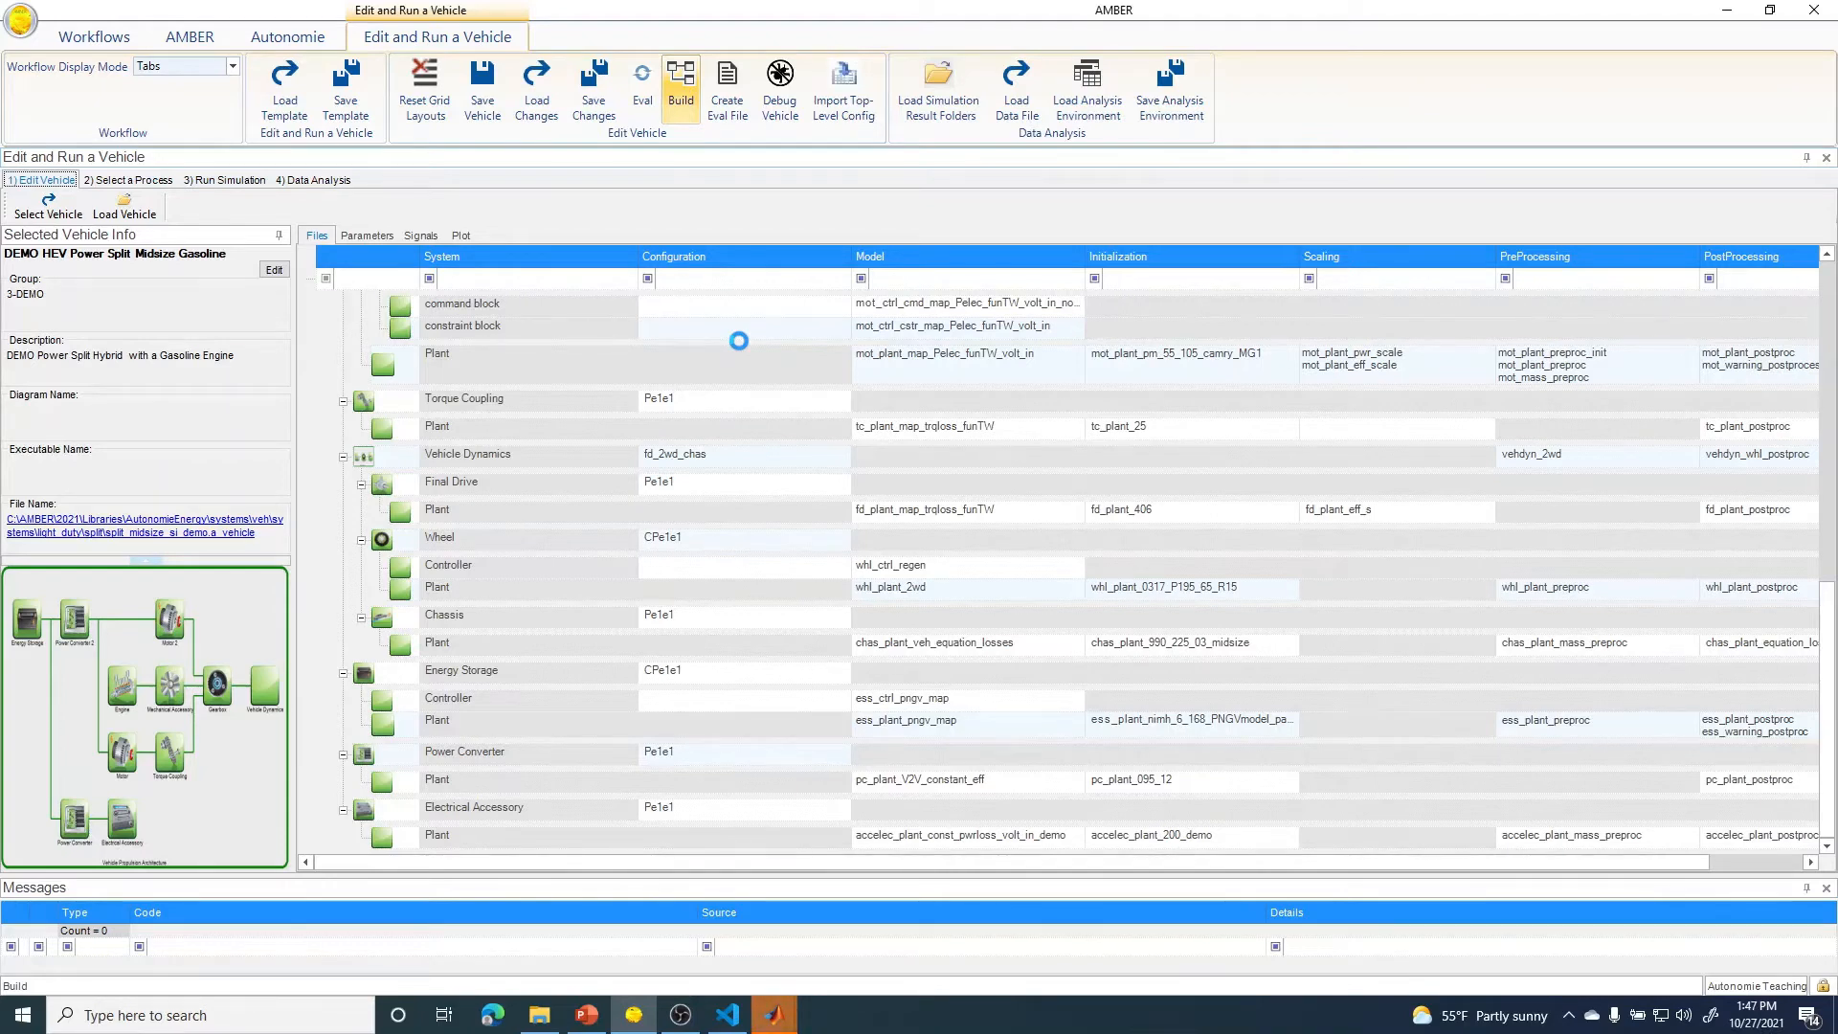
{"action": "mouse_move", "coordinate": [780, 1014]}
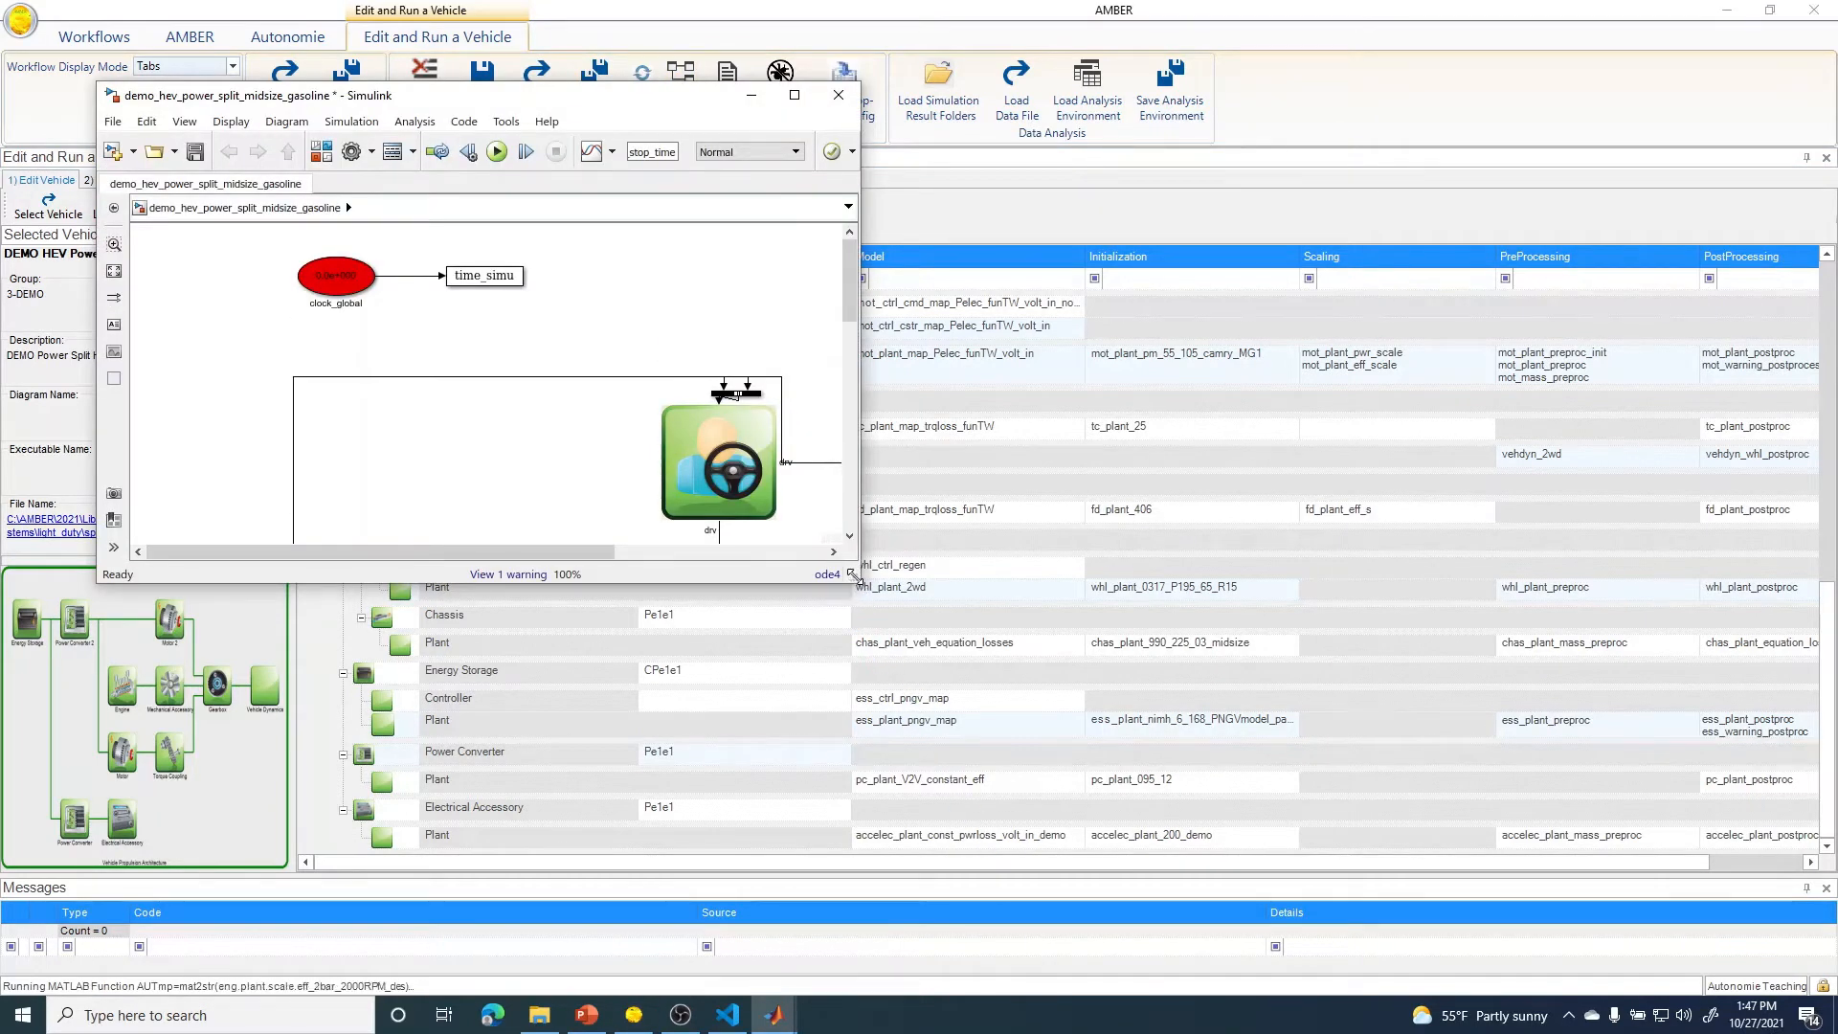
{"action": "left_click_drag", "start_coordinate": [853, 577], "coordinate": [1146, 852]}
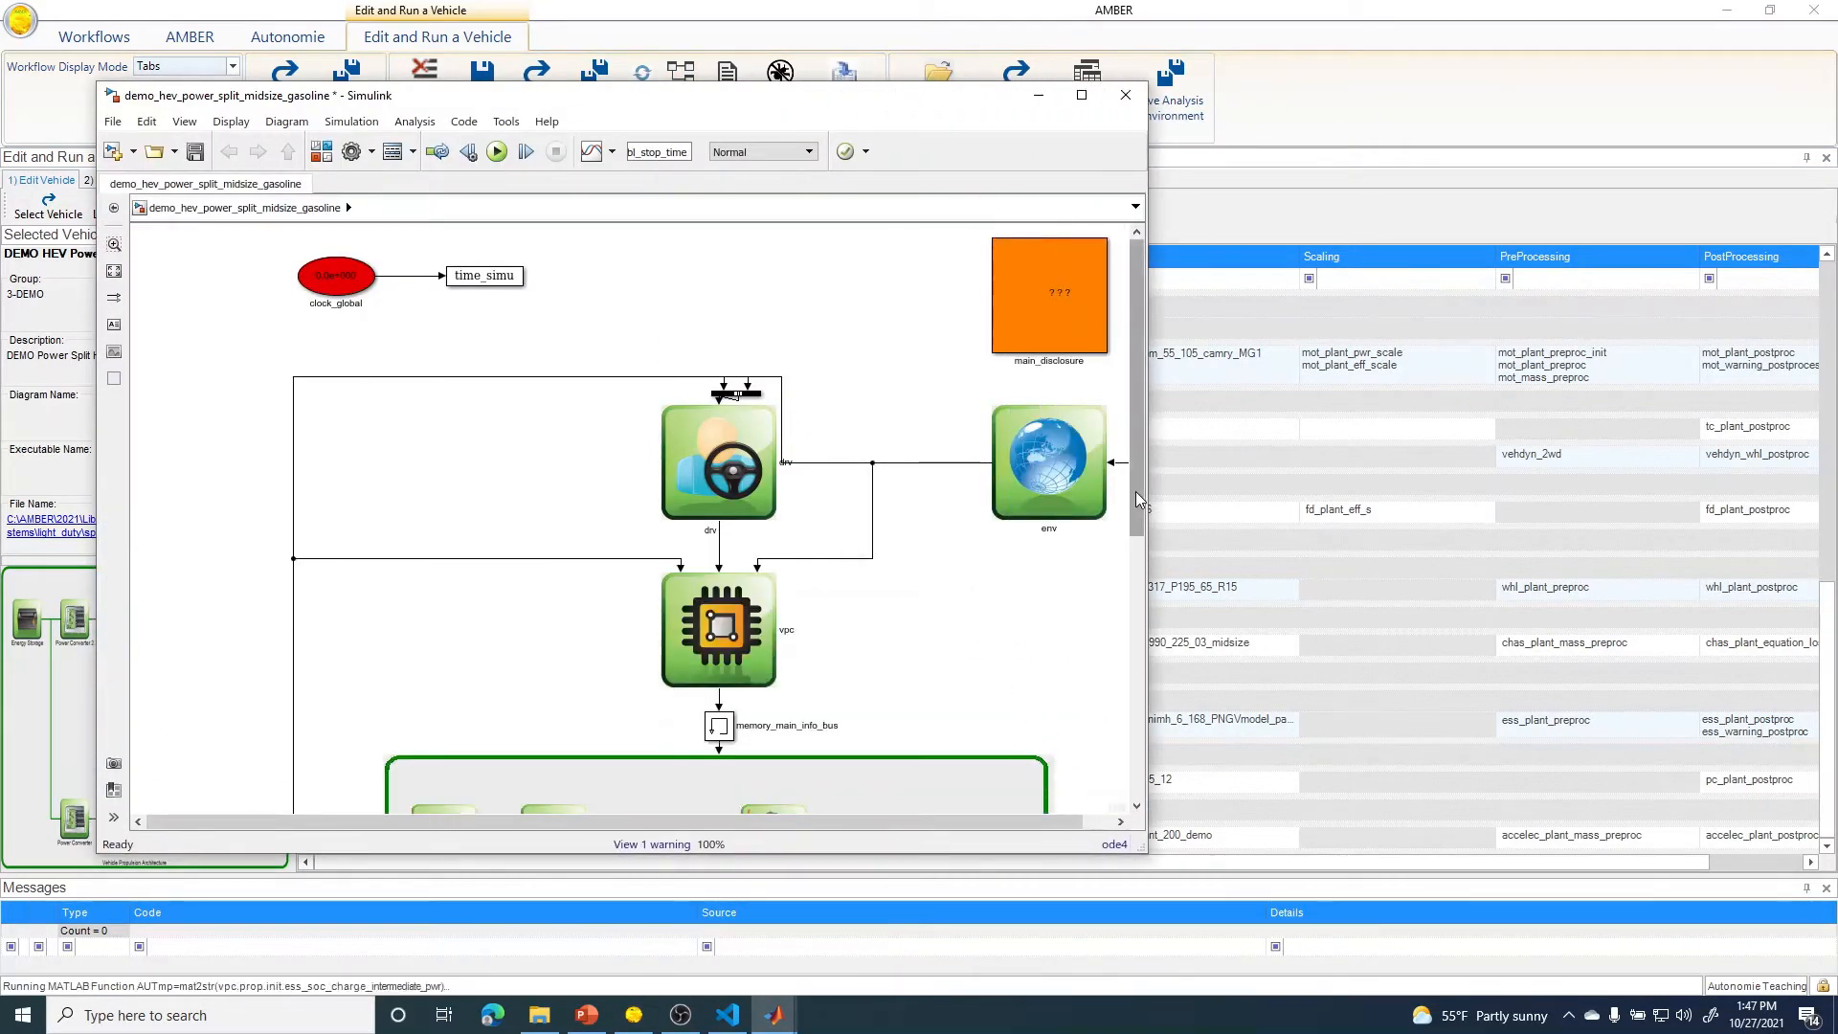
{"action": "left_click_drag", "start_coordinate": [1135, 491], "coordinate": [1140, 698]}
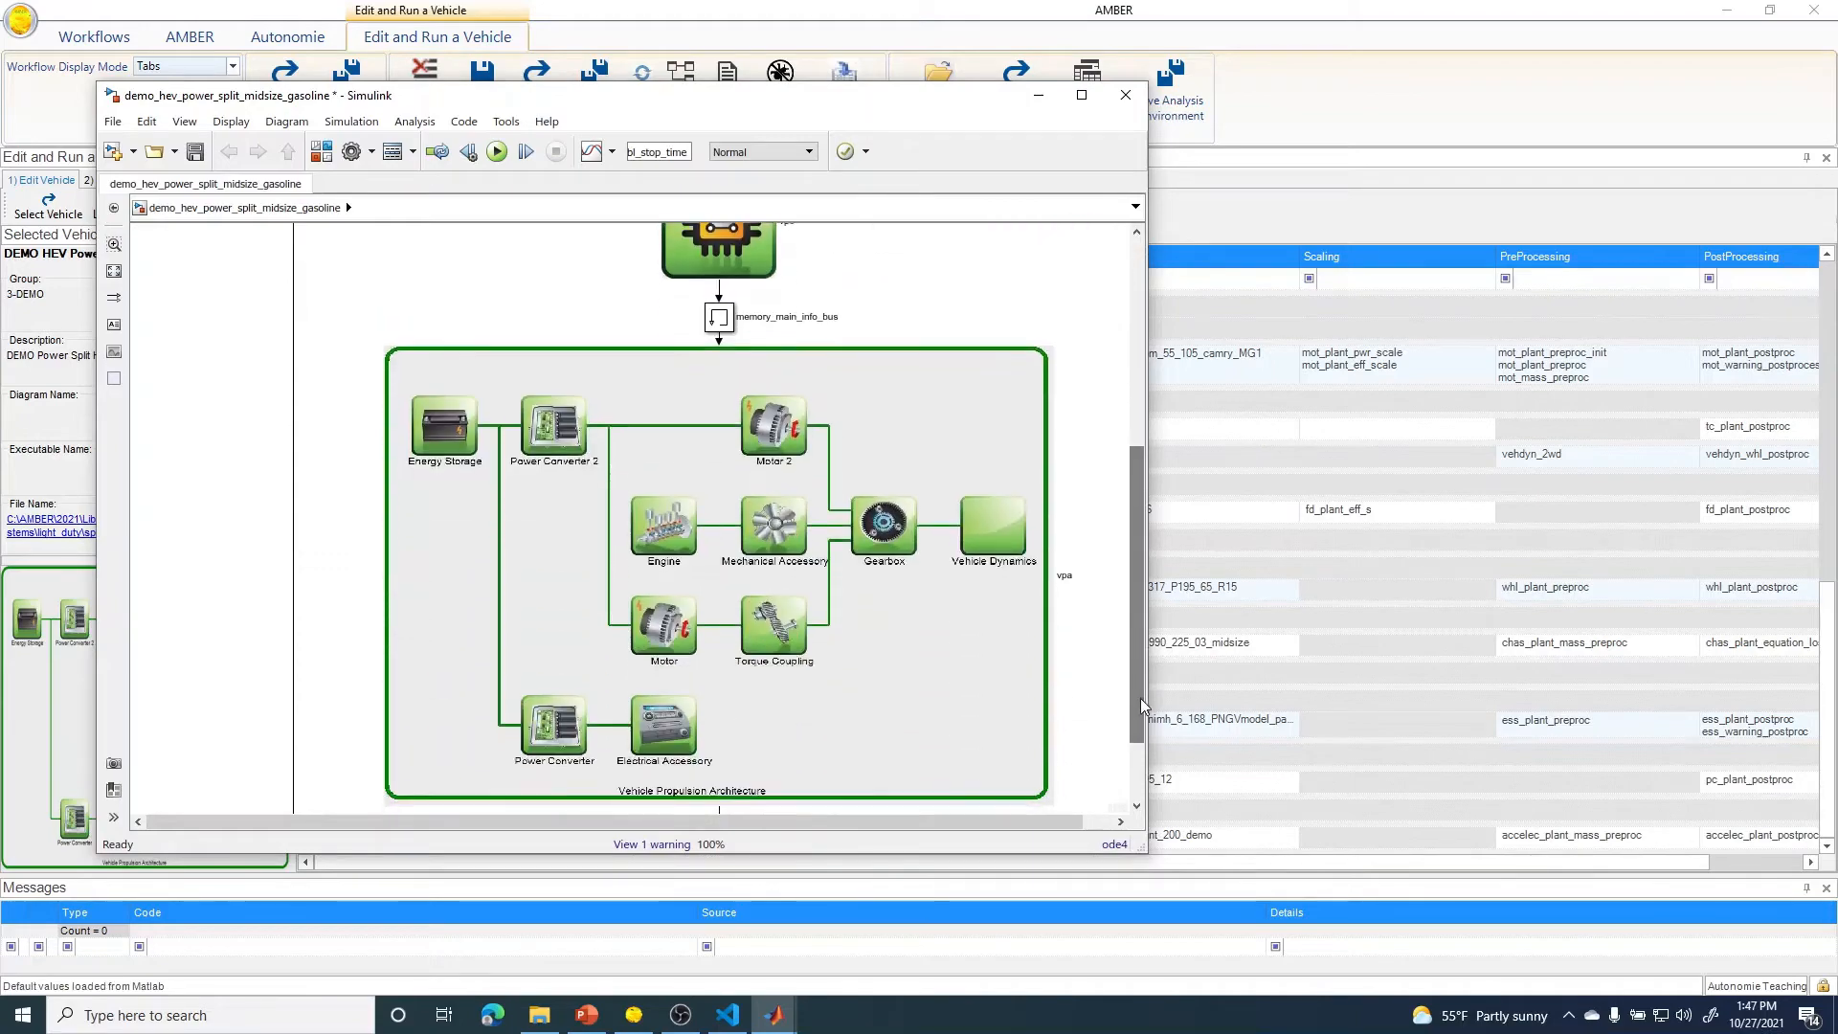
- Open the Vehicle Propulsion Architecture in the built model and go down through the accelec system into its plant subsystem
{"action": "double_click", "coordinate": [856, 612]}
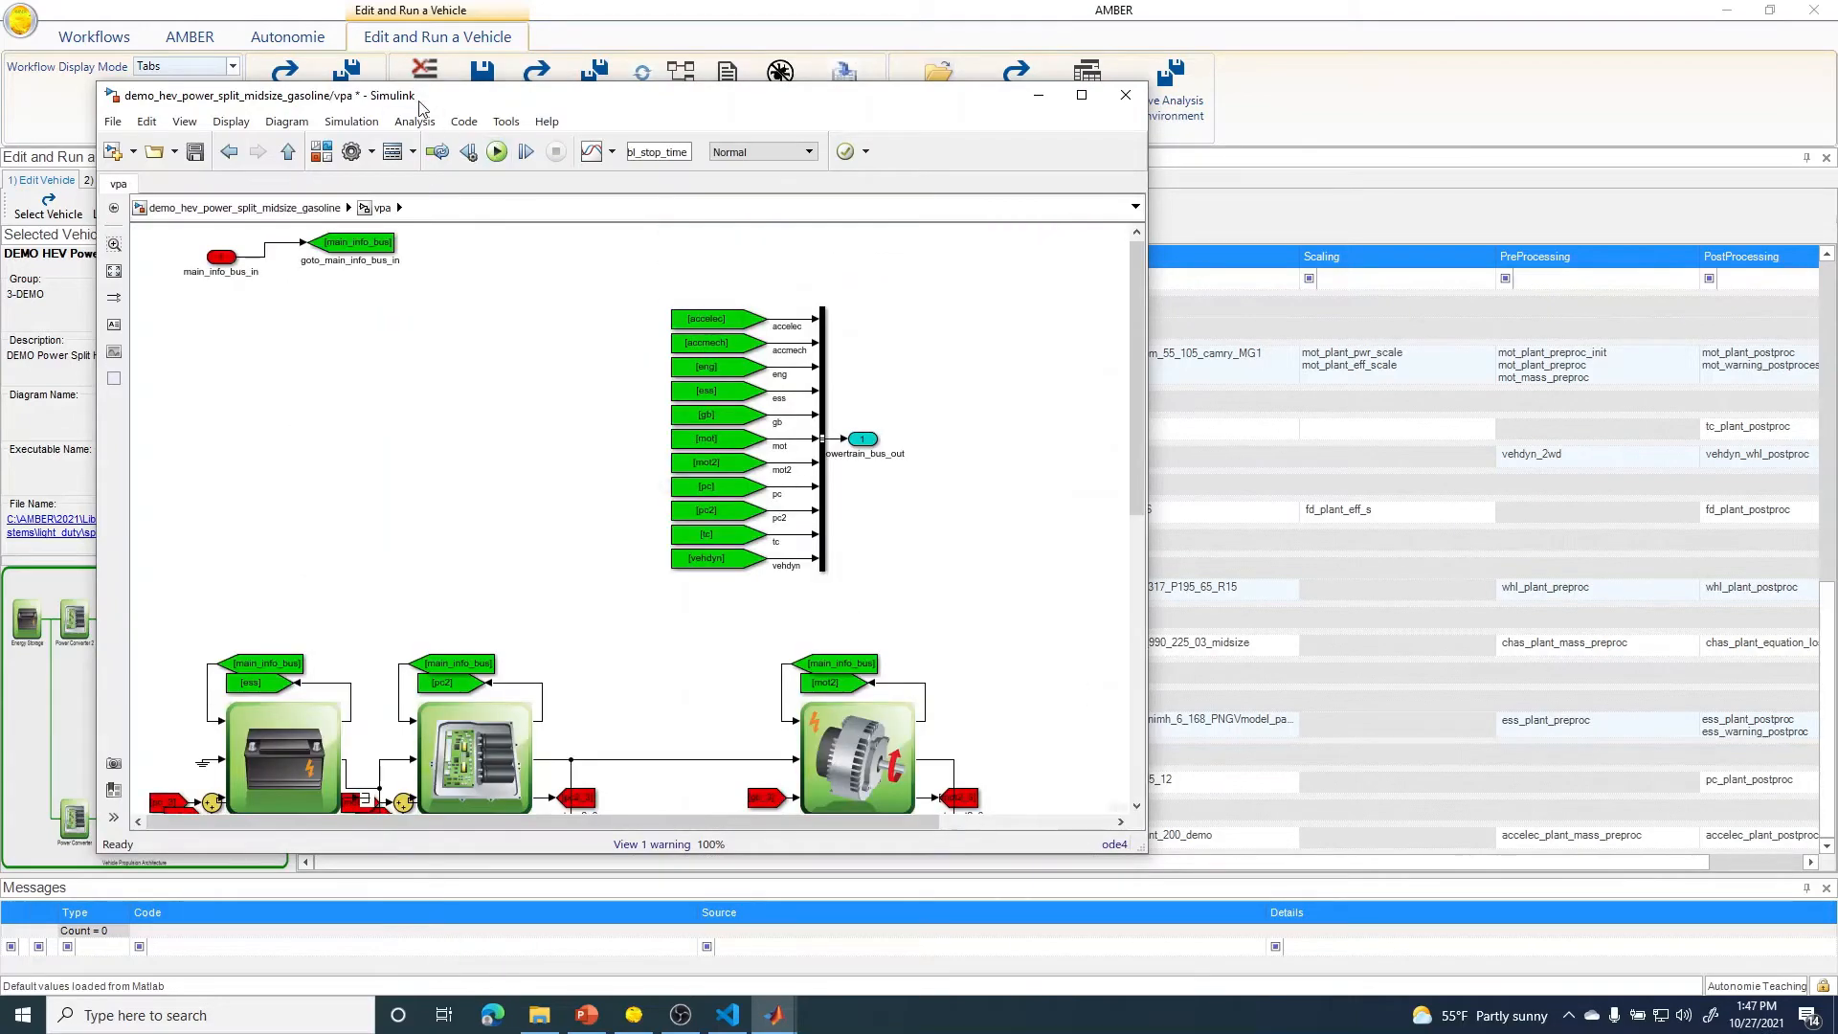
{"action": "left_click_drag", "start_coordinate": [419, 108], "coordinate": [968, 133]}
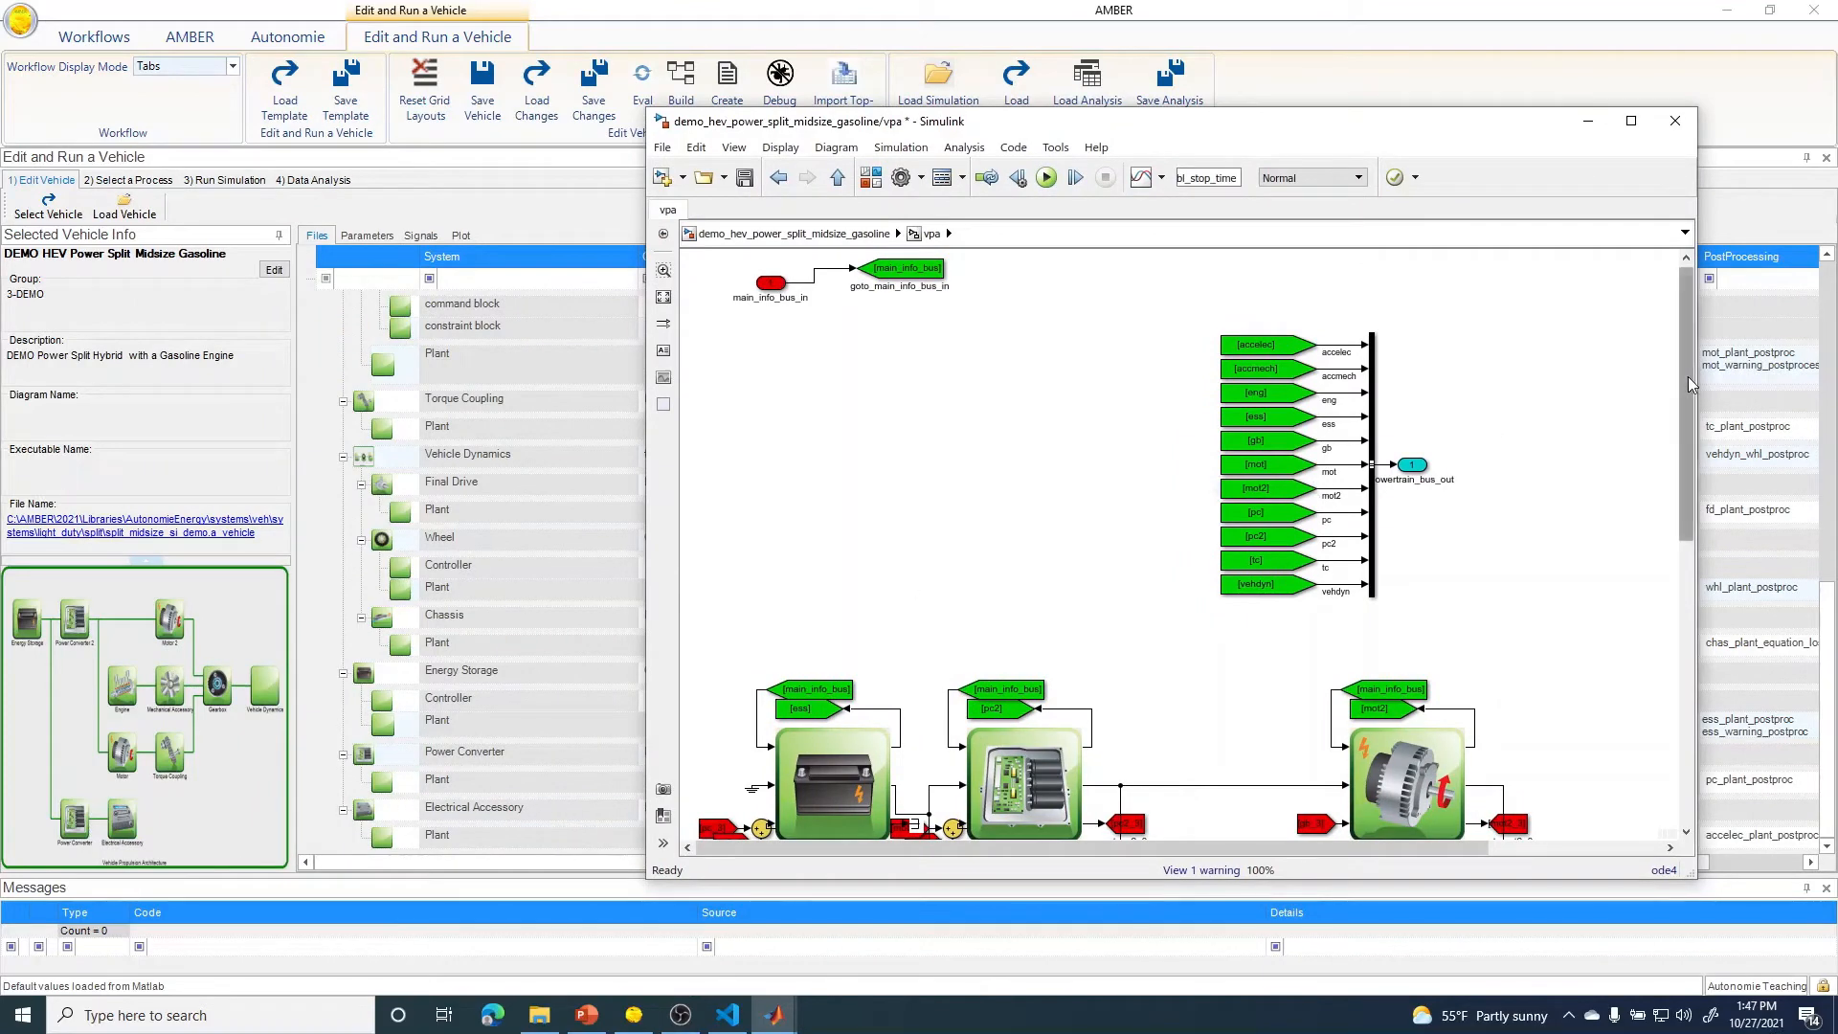
{"action": "left_click_drag", "start_coordinate": [1687, 376], "coordinate": [1690, 659]}
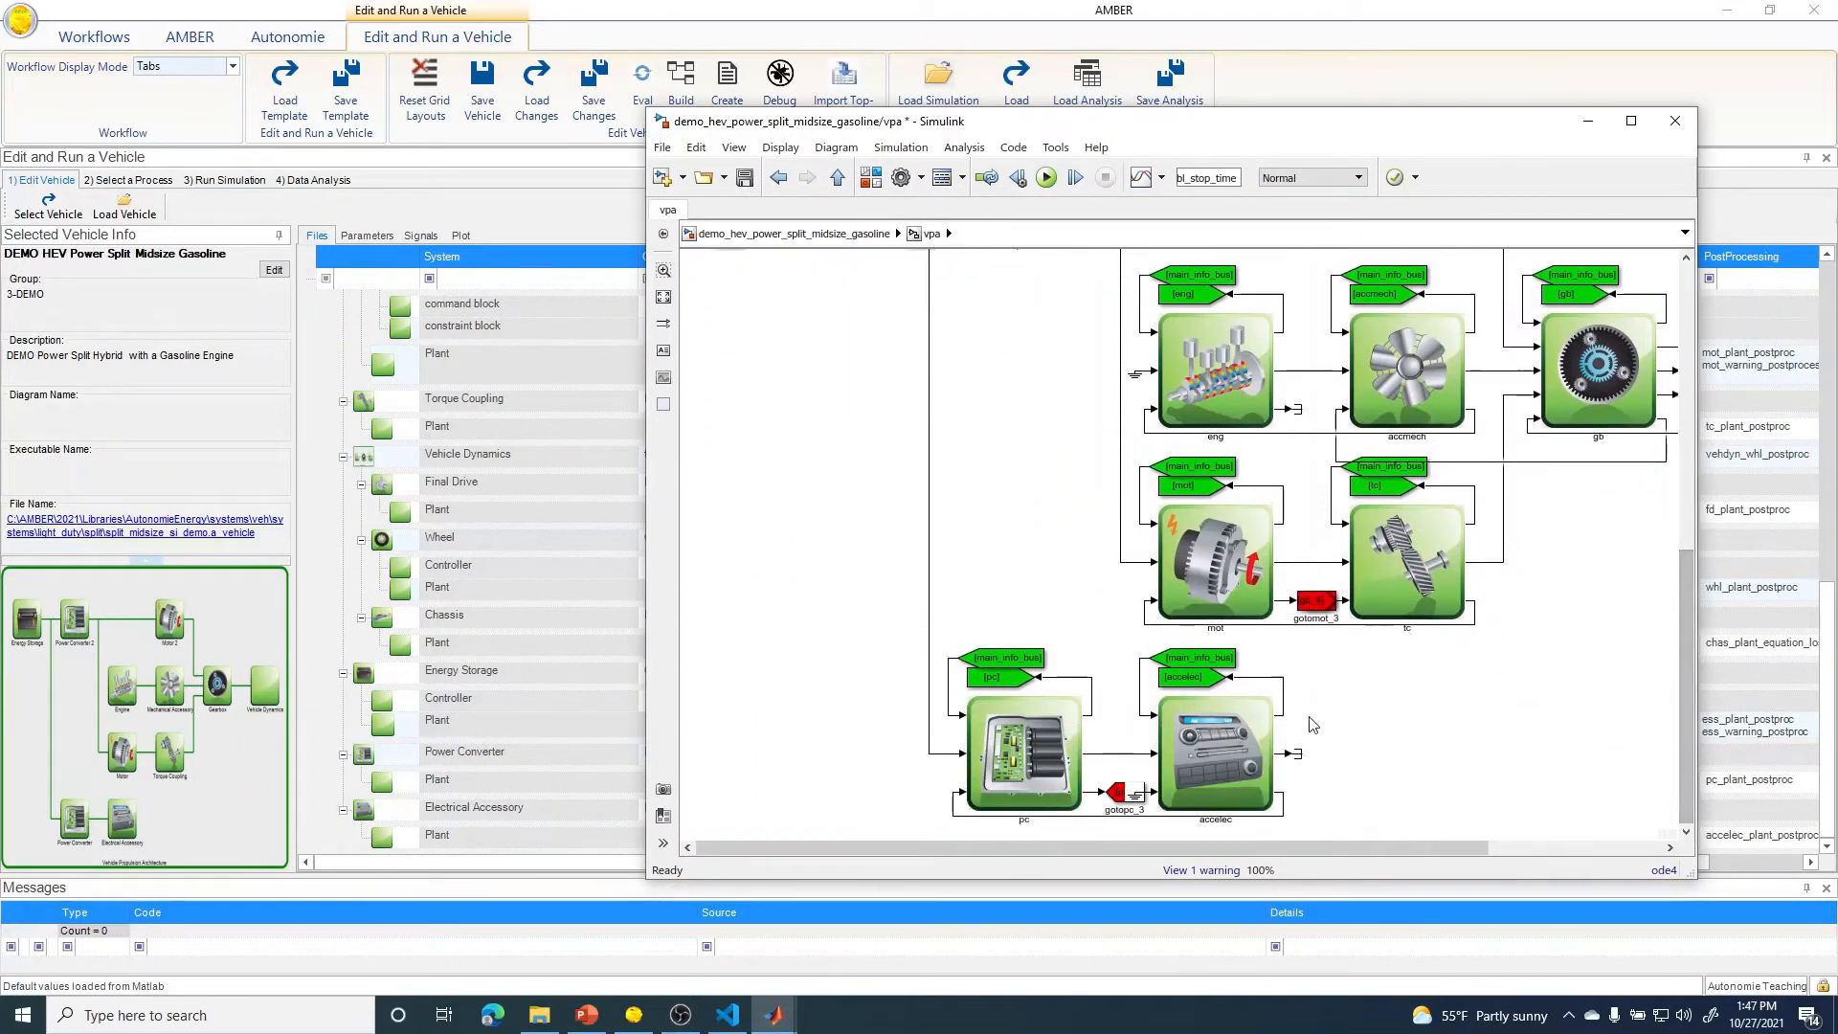
{"action": "double_click", "coordinate": [1244, 749]}
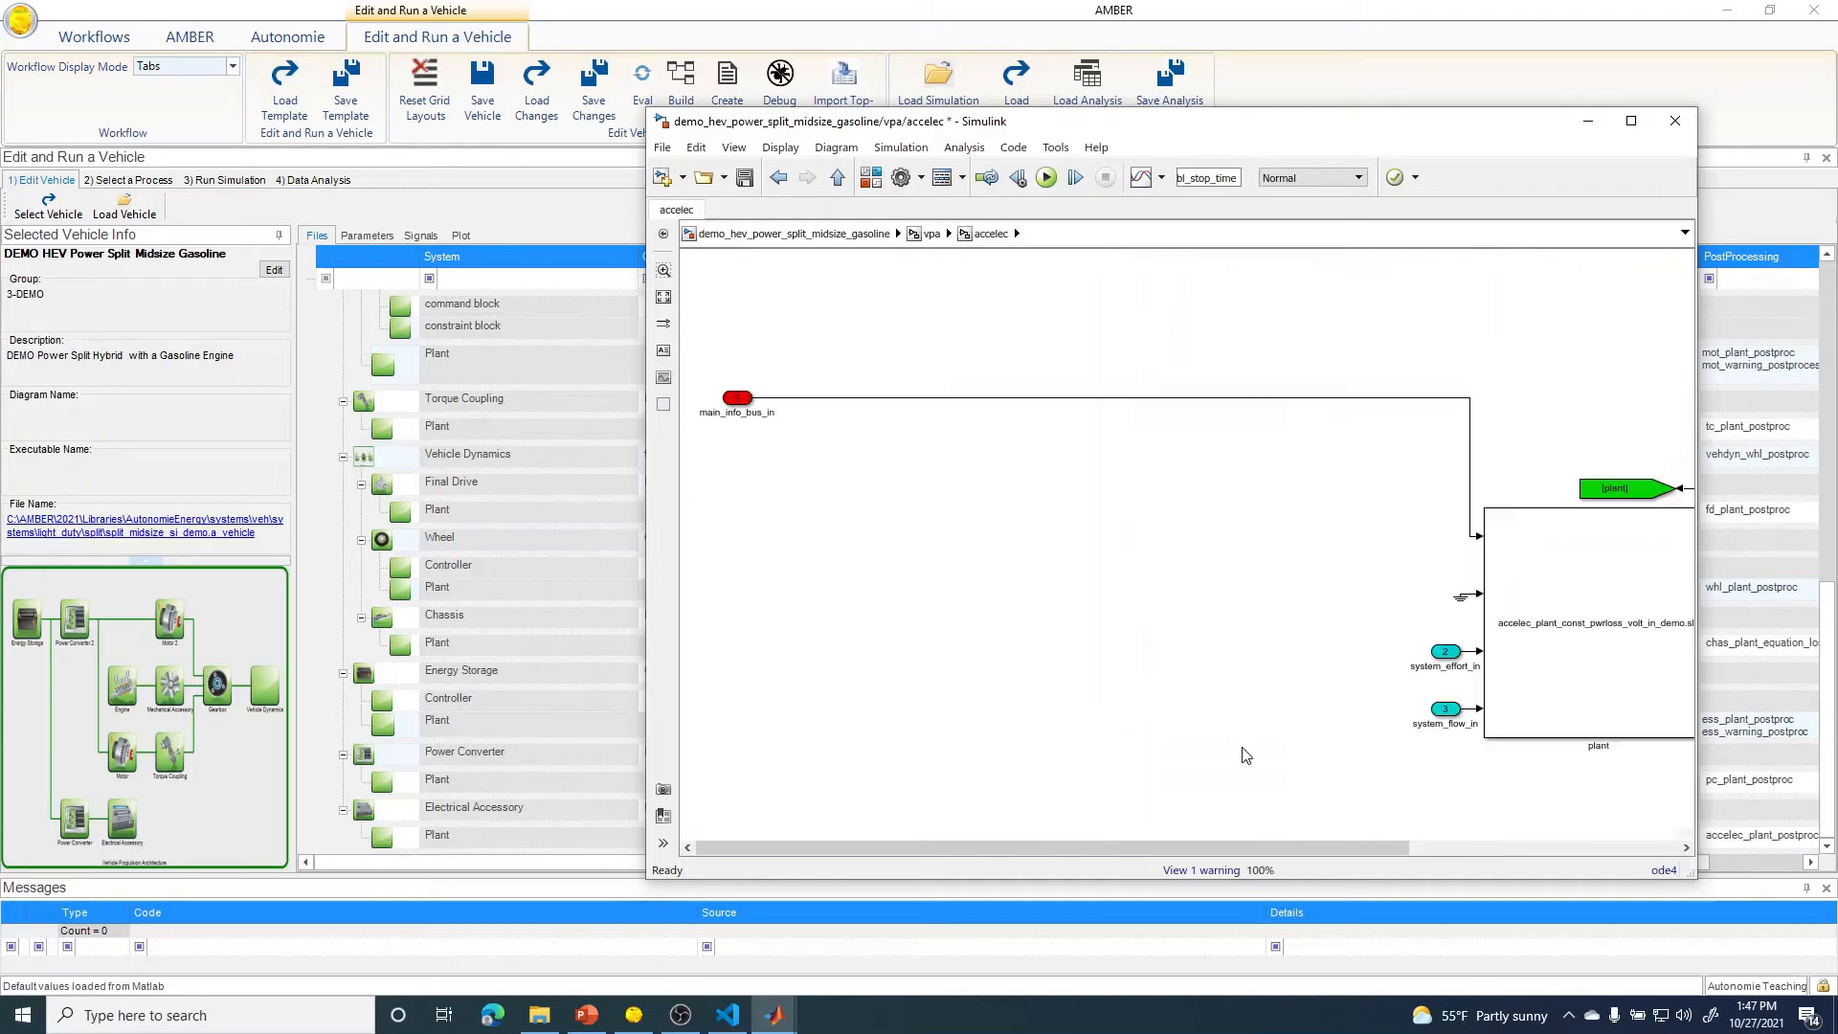
{"action": "left_click_drag", "start_coordinate": [1250, 846], "coordinate": [1397, 844]}
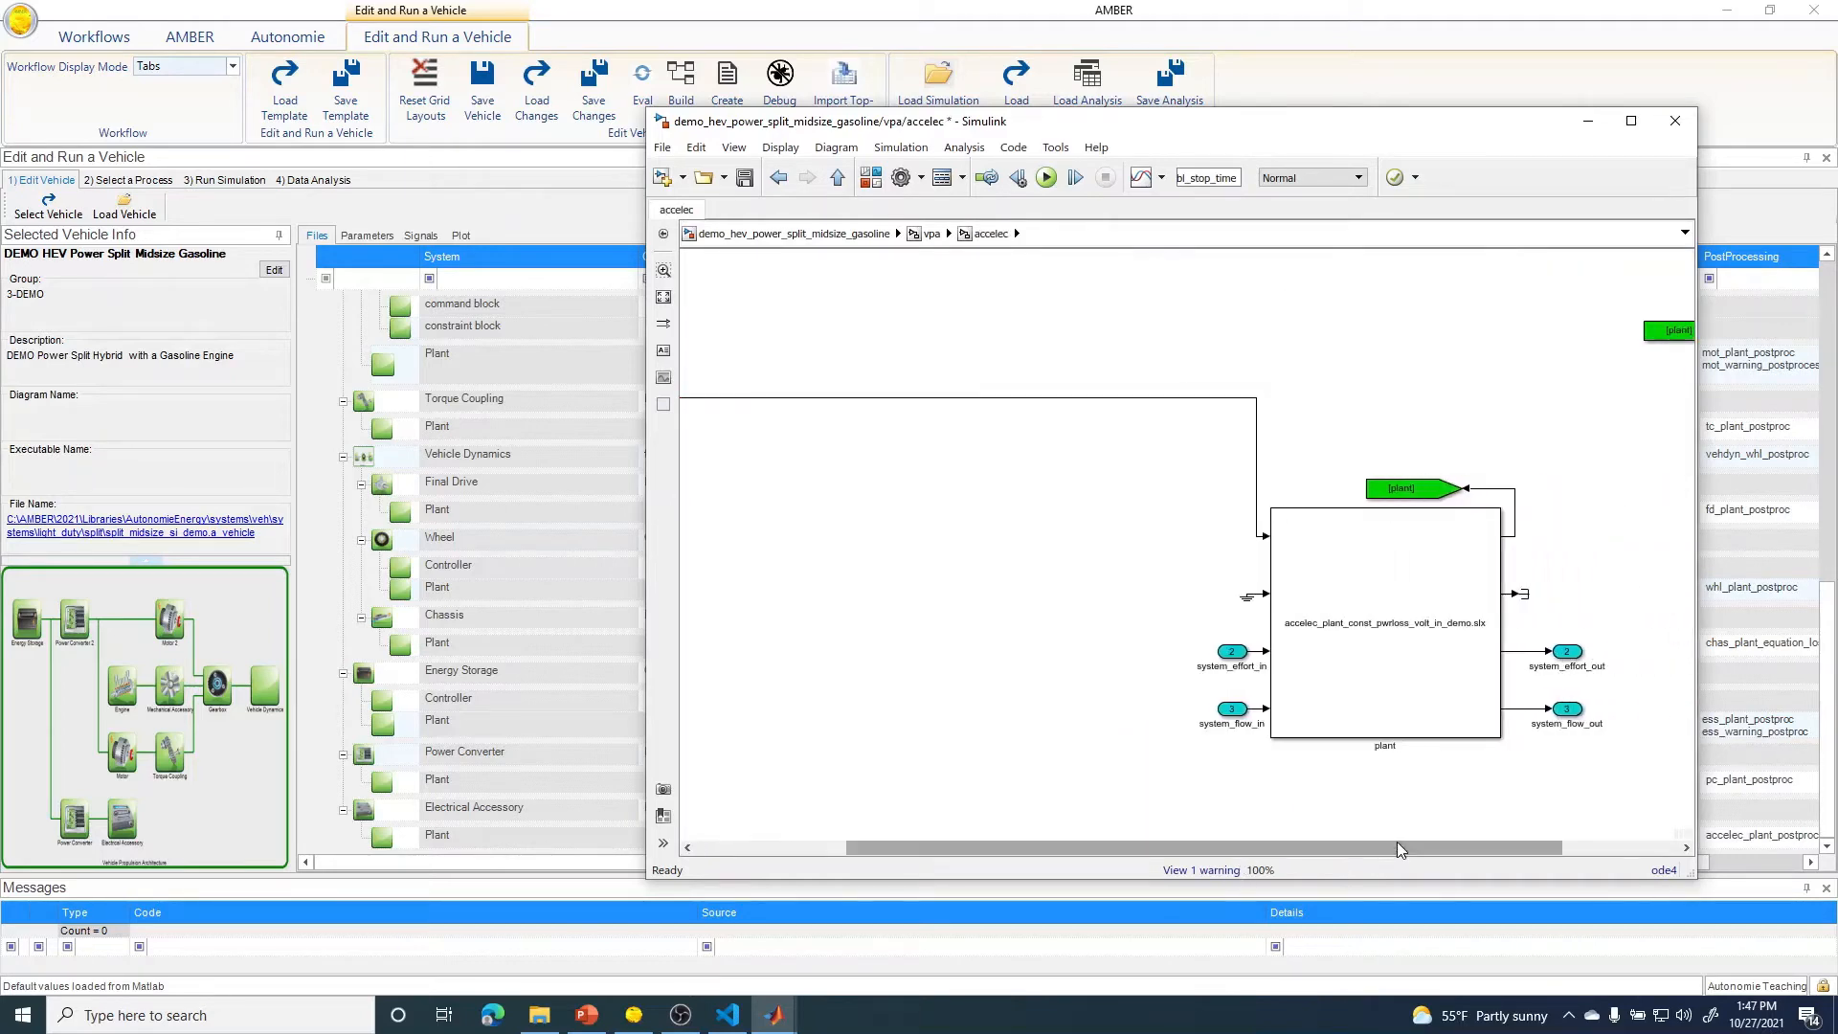
{"action": "double_click", "coordinate": [1425, 634]}
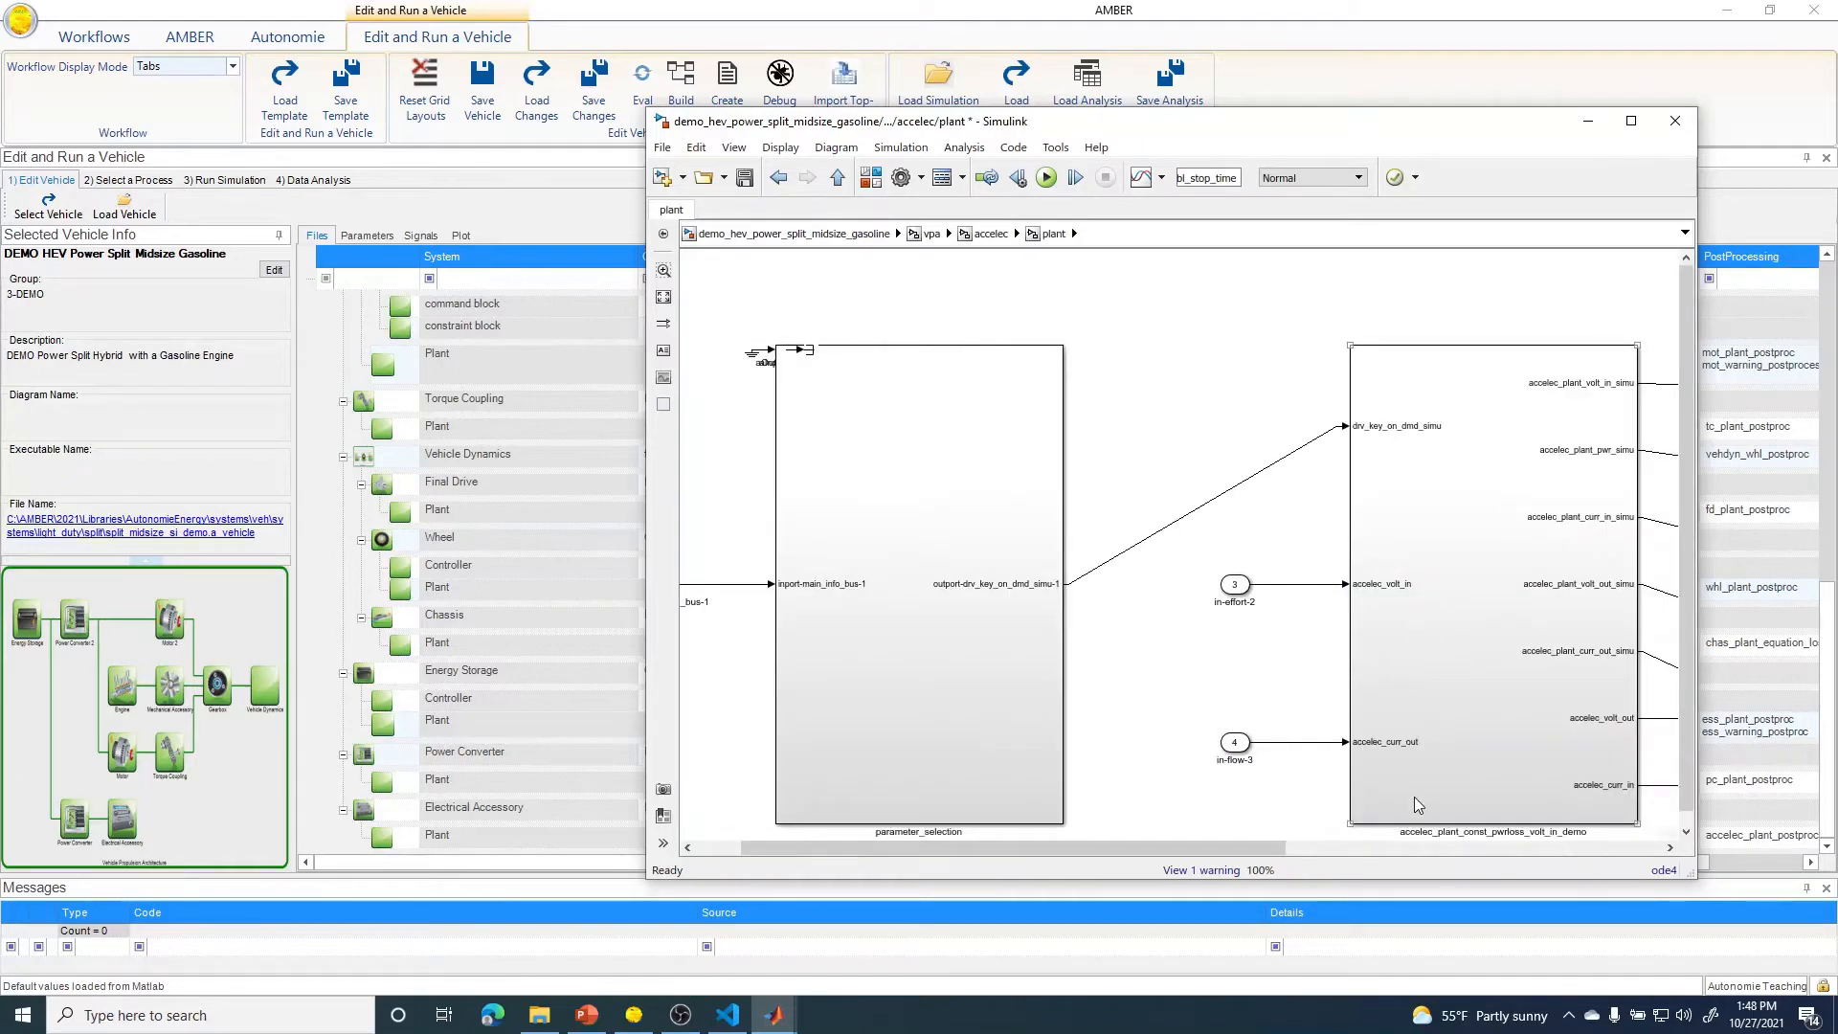
- Examine how the plant model block connects to the parameter_selection and parameter_out blocks
{"action": "left_click_drag", "start_coordinate": [1269, 848], "coordinate": [1376, 852]}
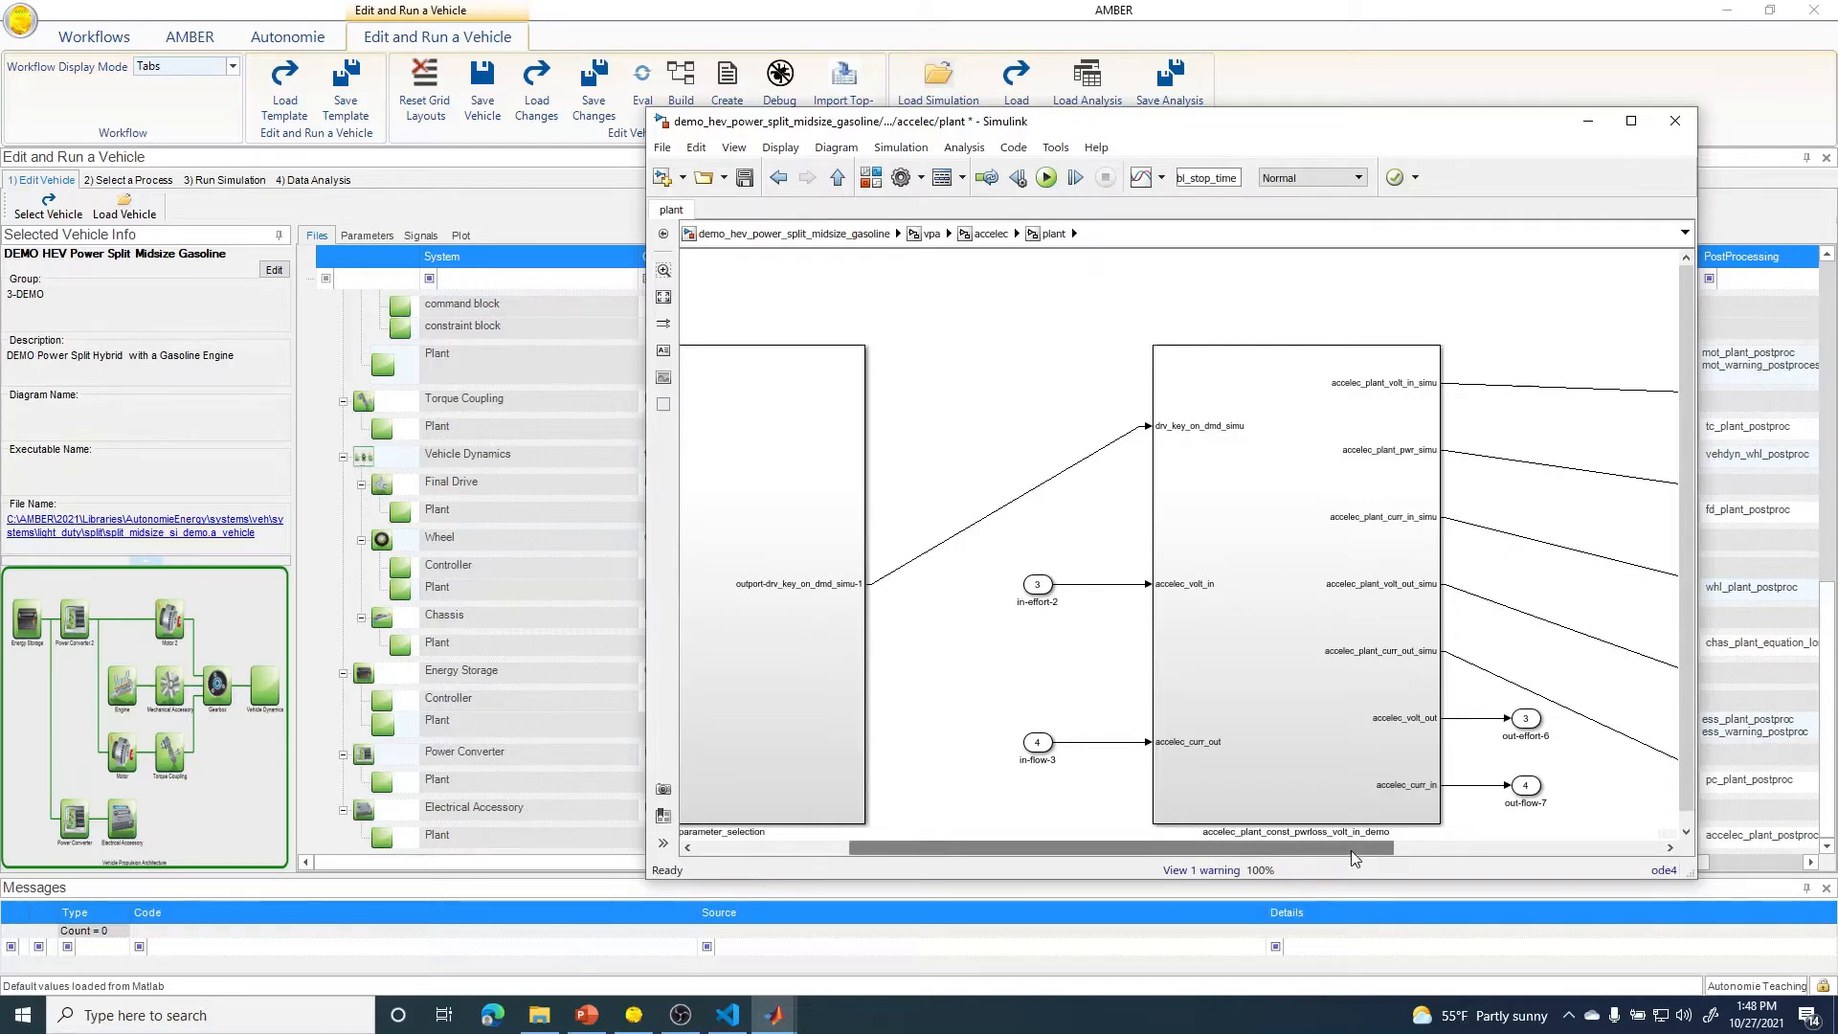
{"action": "mouse_move", "coordinate": [1351, 850]}
{"action": "left_mouse_down"}
{"action": "mouse_move", "coordinate": [1507, 842]}
{"action": "mouse_move", "coordinate": [1344, 848]}
{"action": "left_mouse_up"}
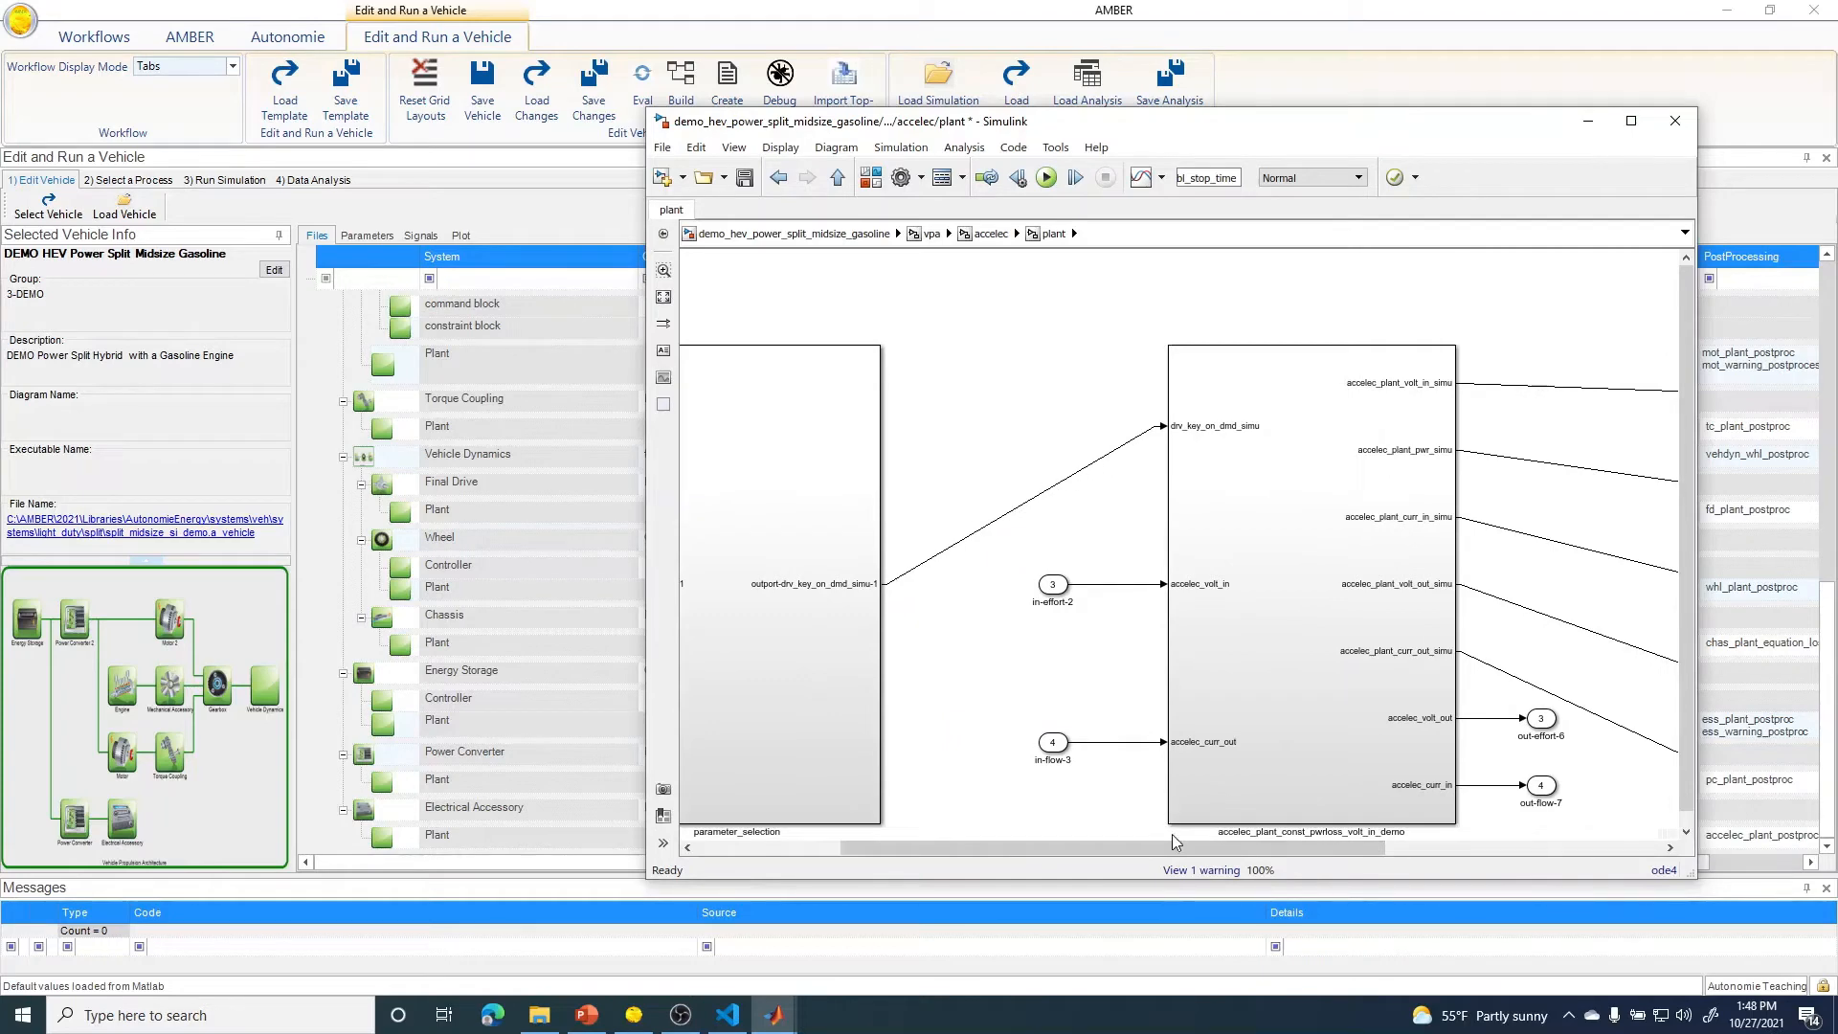
{"action": "left_click_drag", "start_coordinate": [1182, 847], "coordinate": [1352, 857]}
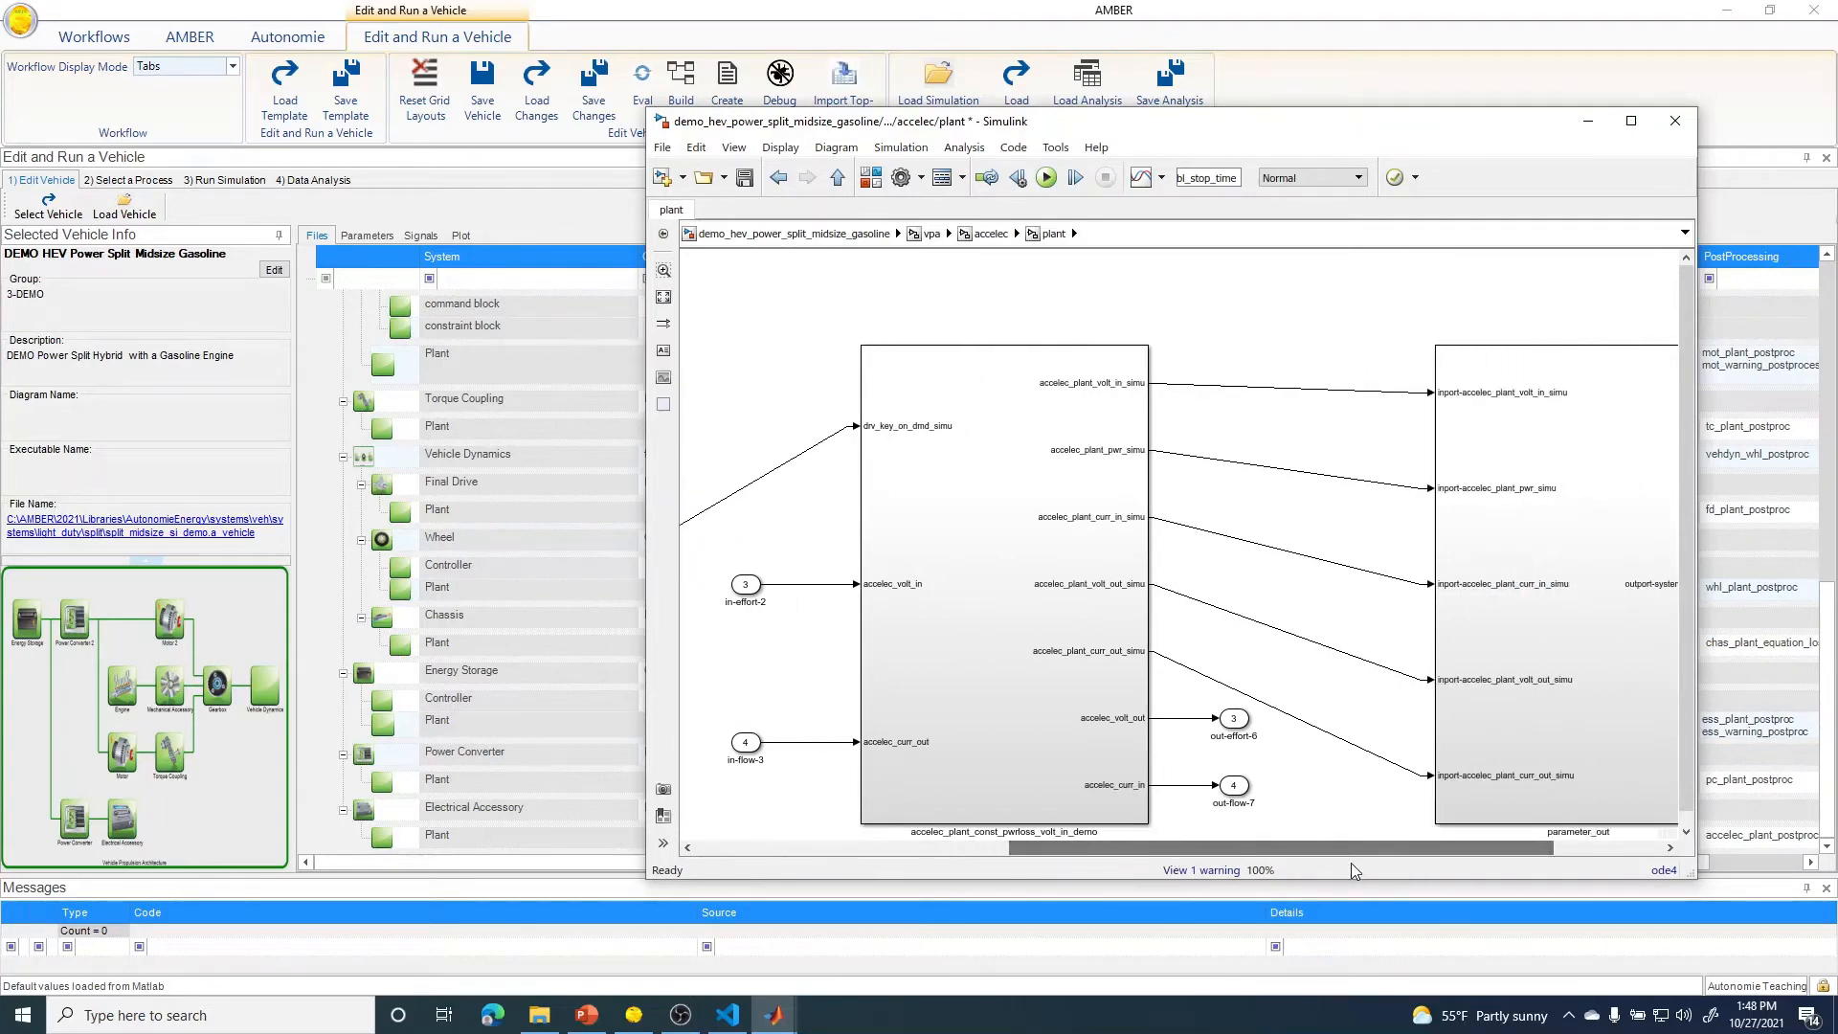
{"action": "left_click", "coordinate": [1510, 528]}
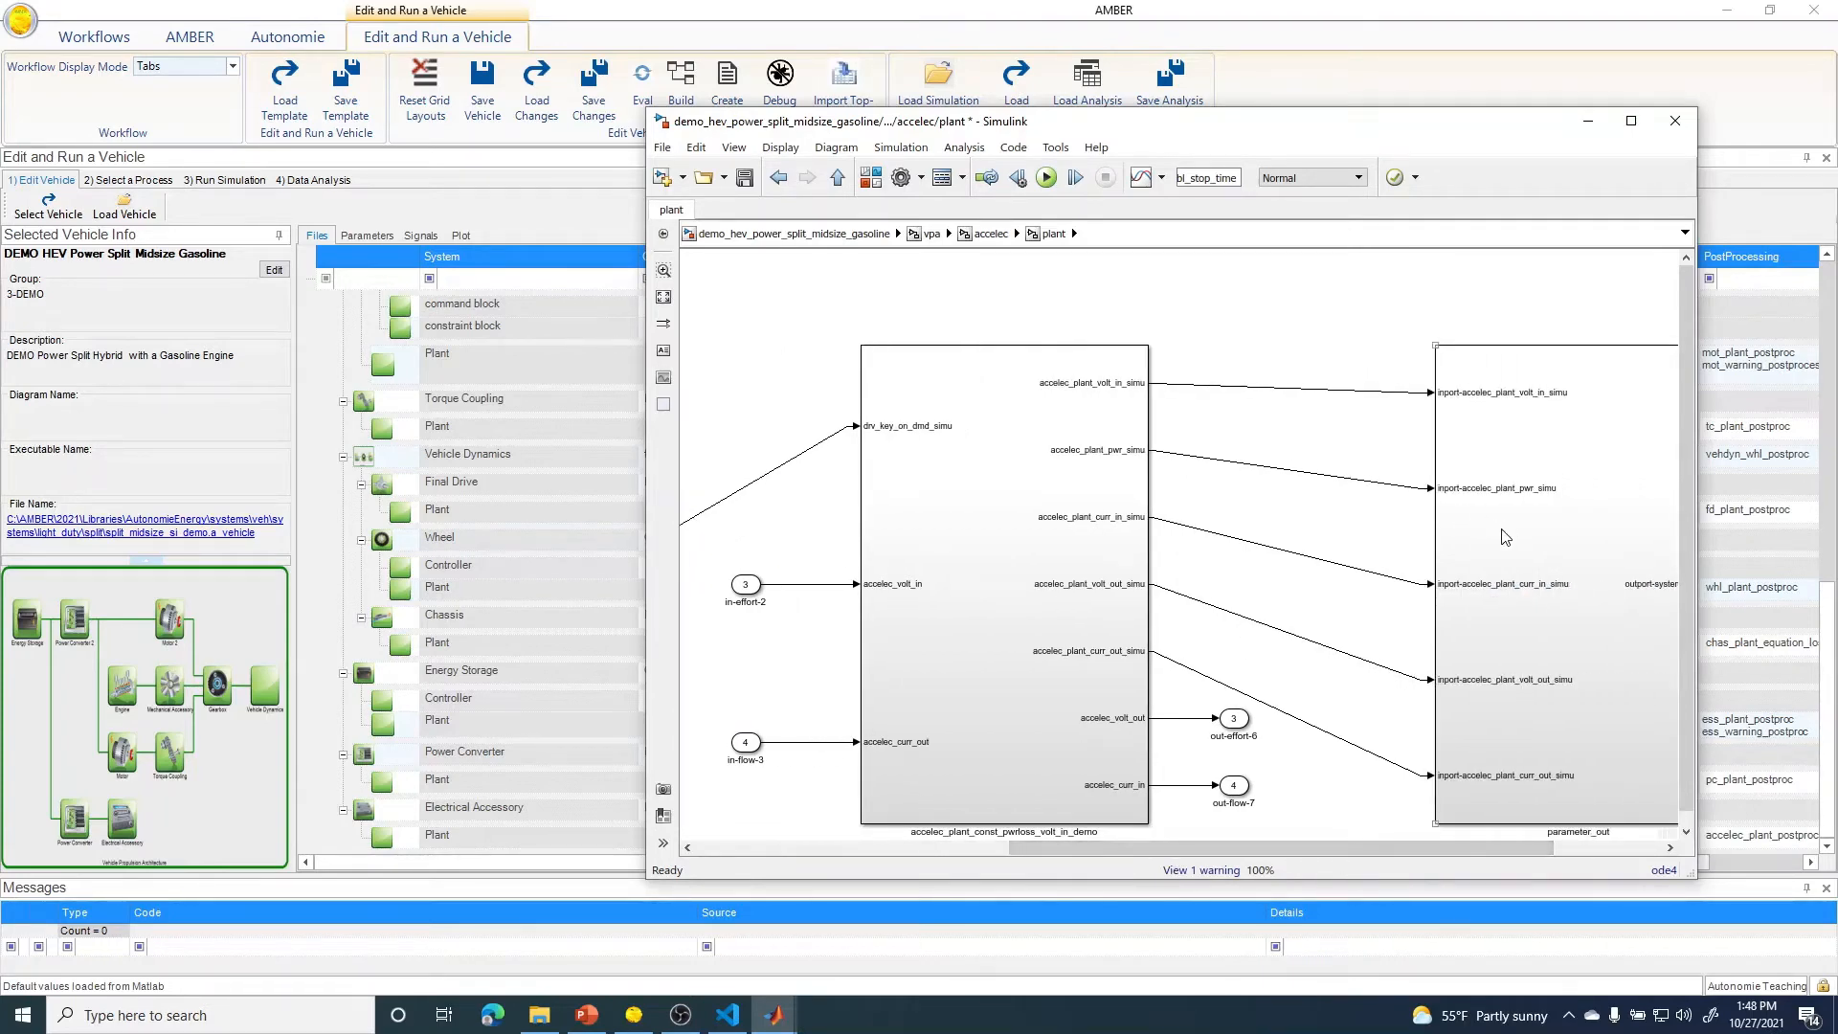
{"action": "left_click", "coordinate": [1393, 522]}
{"action": "left_click_drag", "start_coordinate": [1261, 847], "coordinate": [973, 848]}
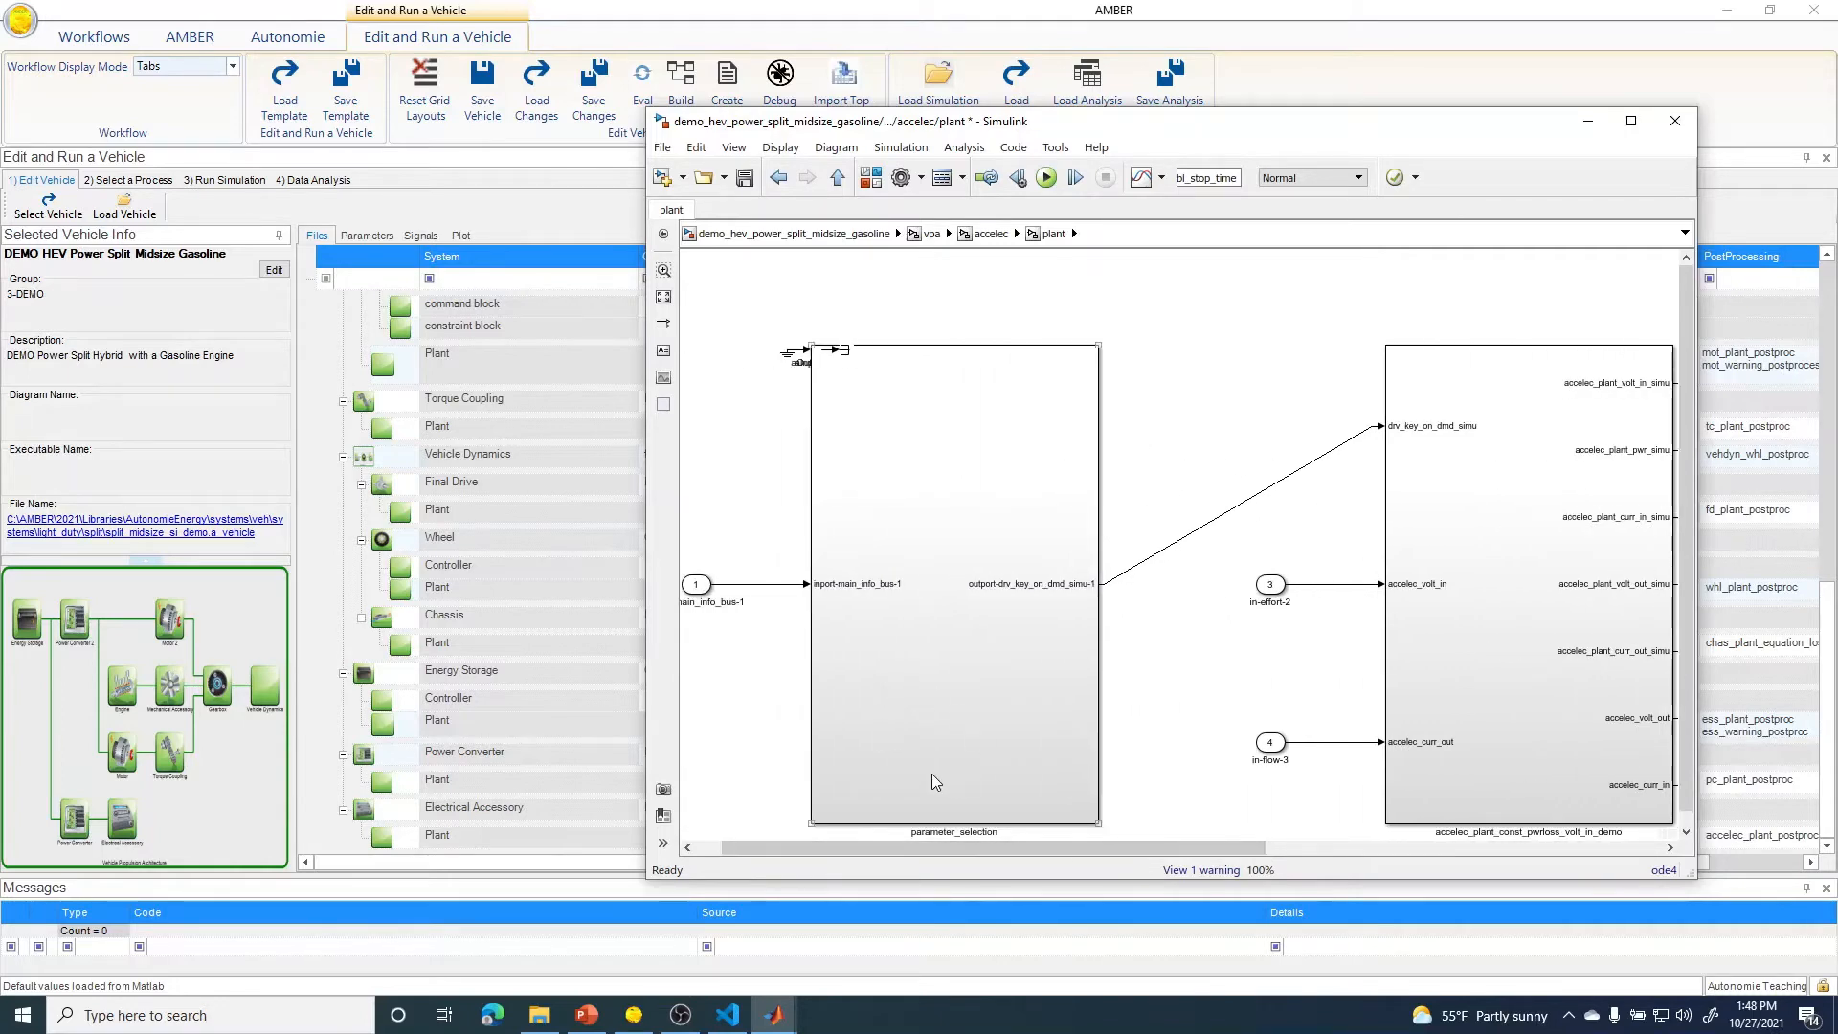
{"action": "left_click_drag", "start_coordinate": [957, 850], "coordinate": [1265, 889]}
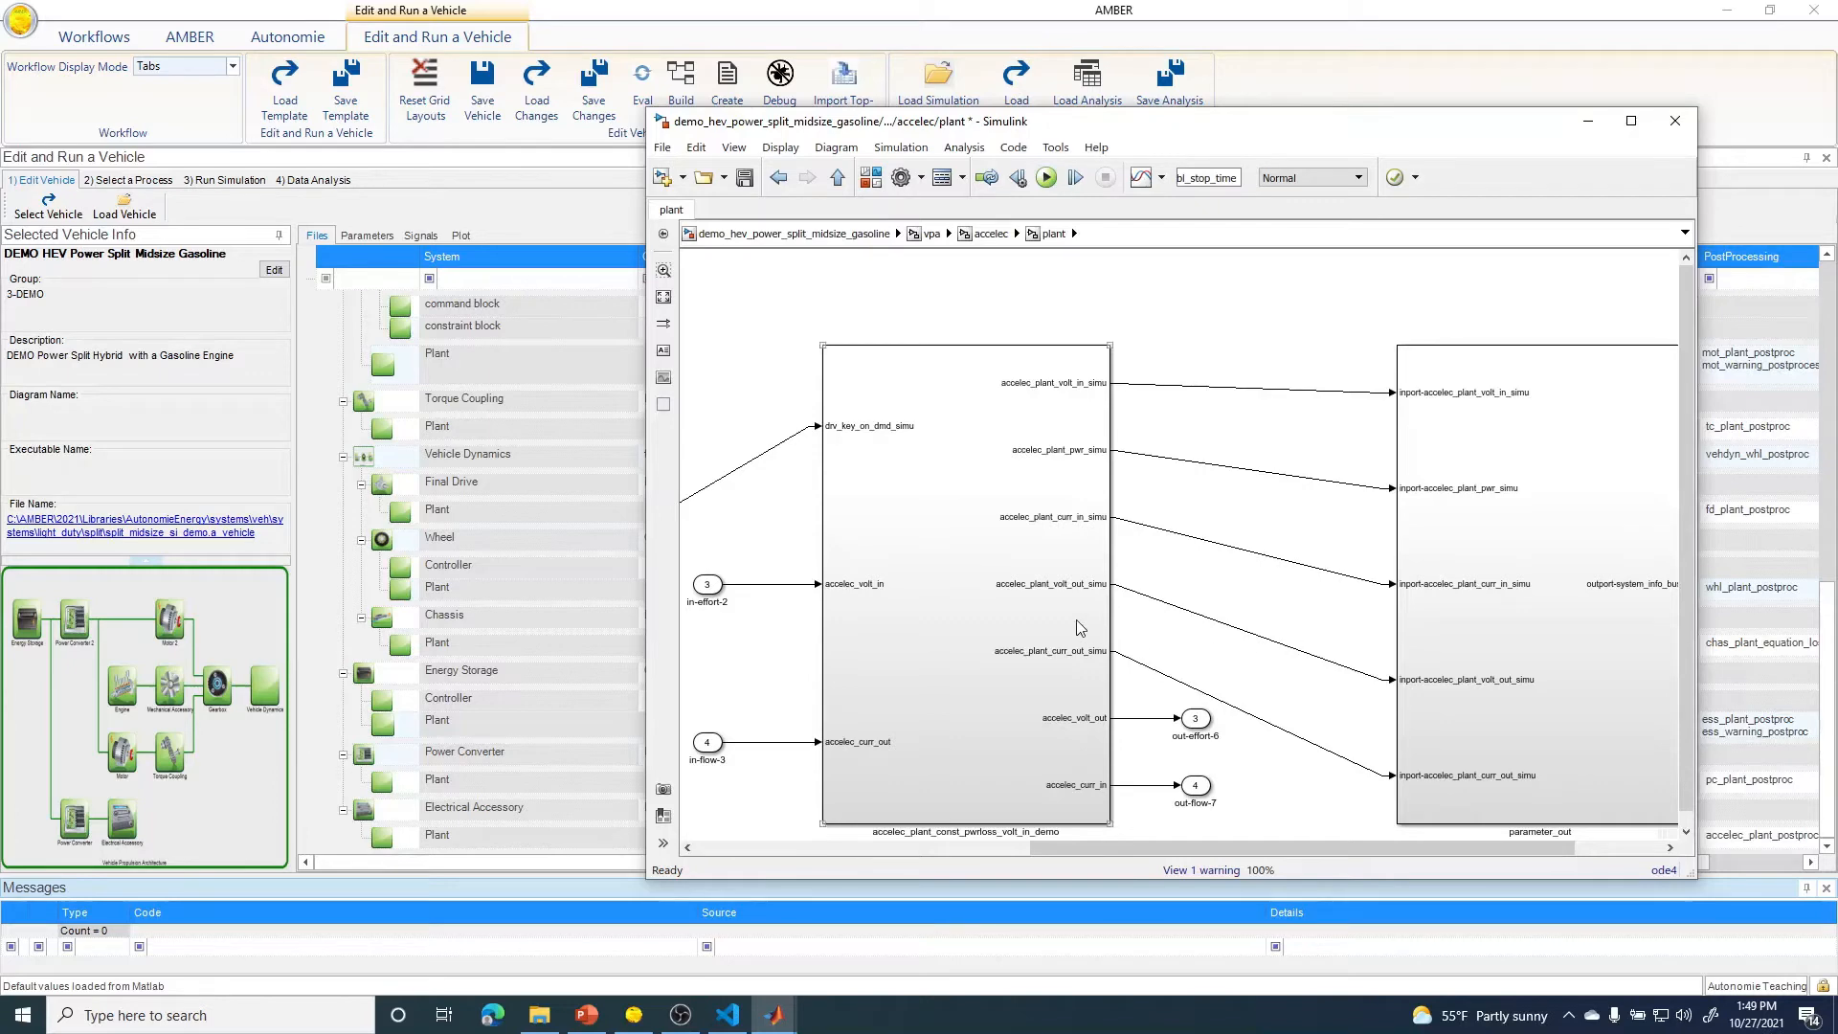
- Open the accelec_plant_const_pwrloss_volt_in_demo block in the plant and check its accelec.plant.init.pwr_demo constant
{"action": "left_click", "coordinate": [1012, 622]}
{"action": "double_click", "coordinate": [979, 623]}
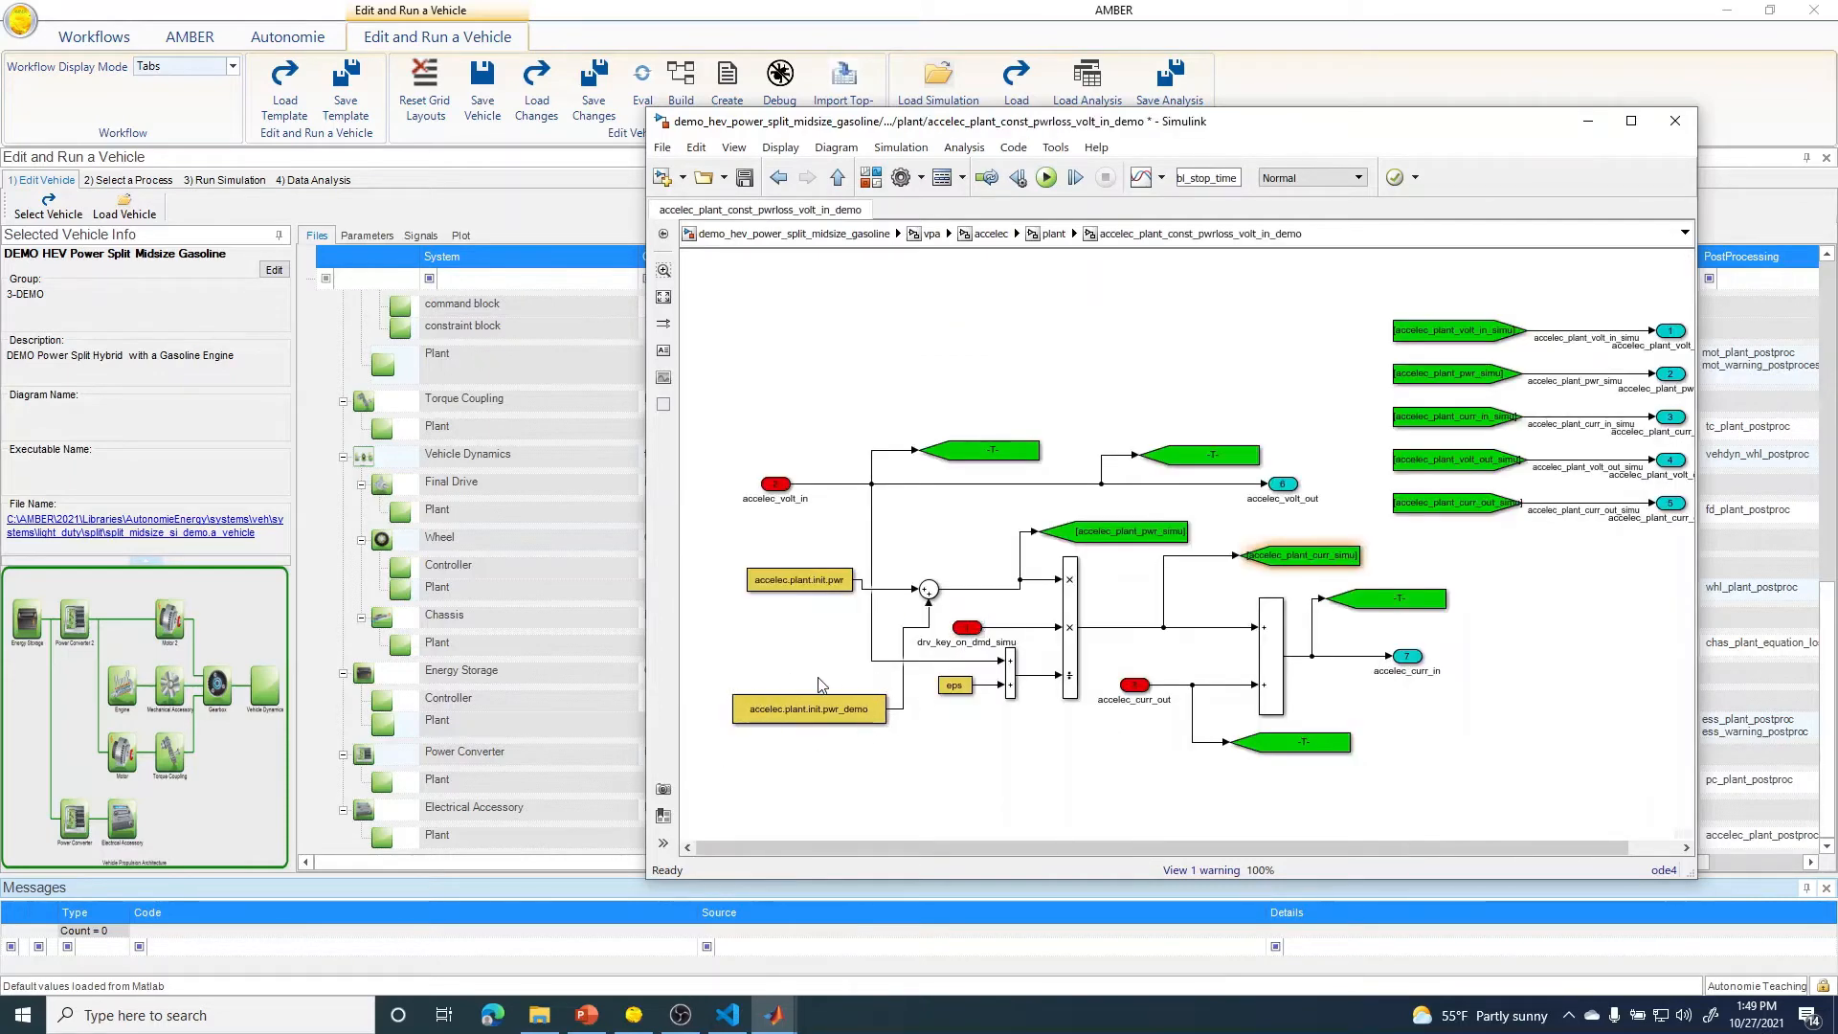
{"action": "left_click", "coordinate": [859, 375]}
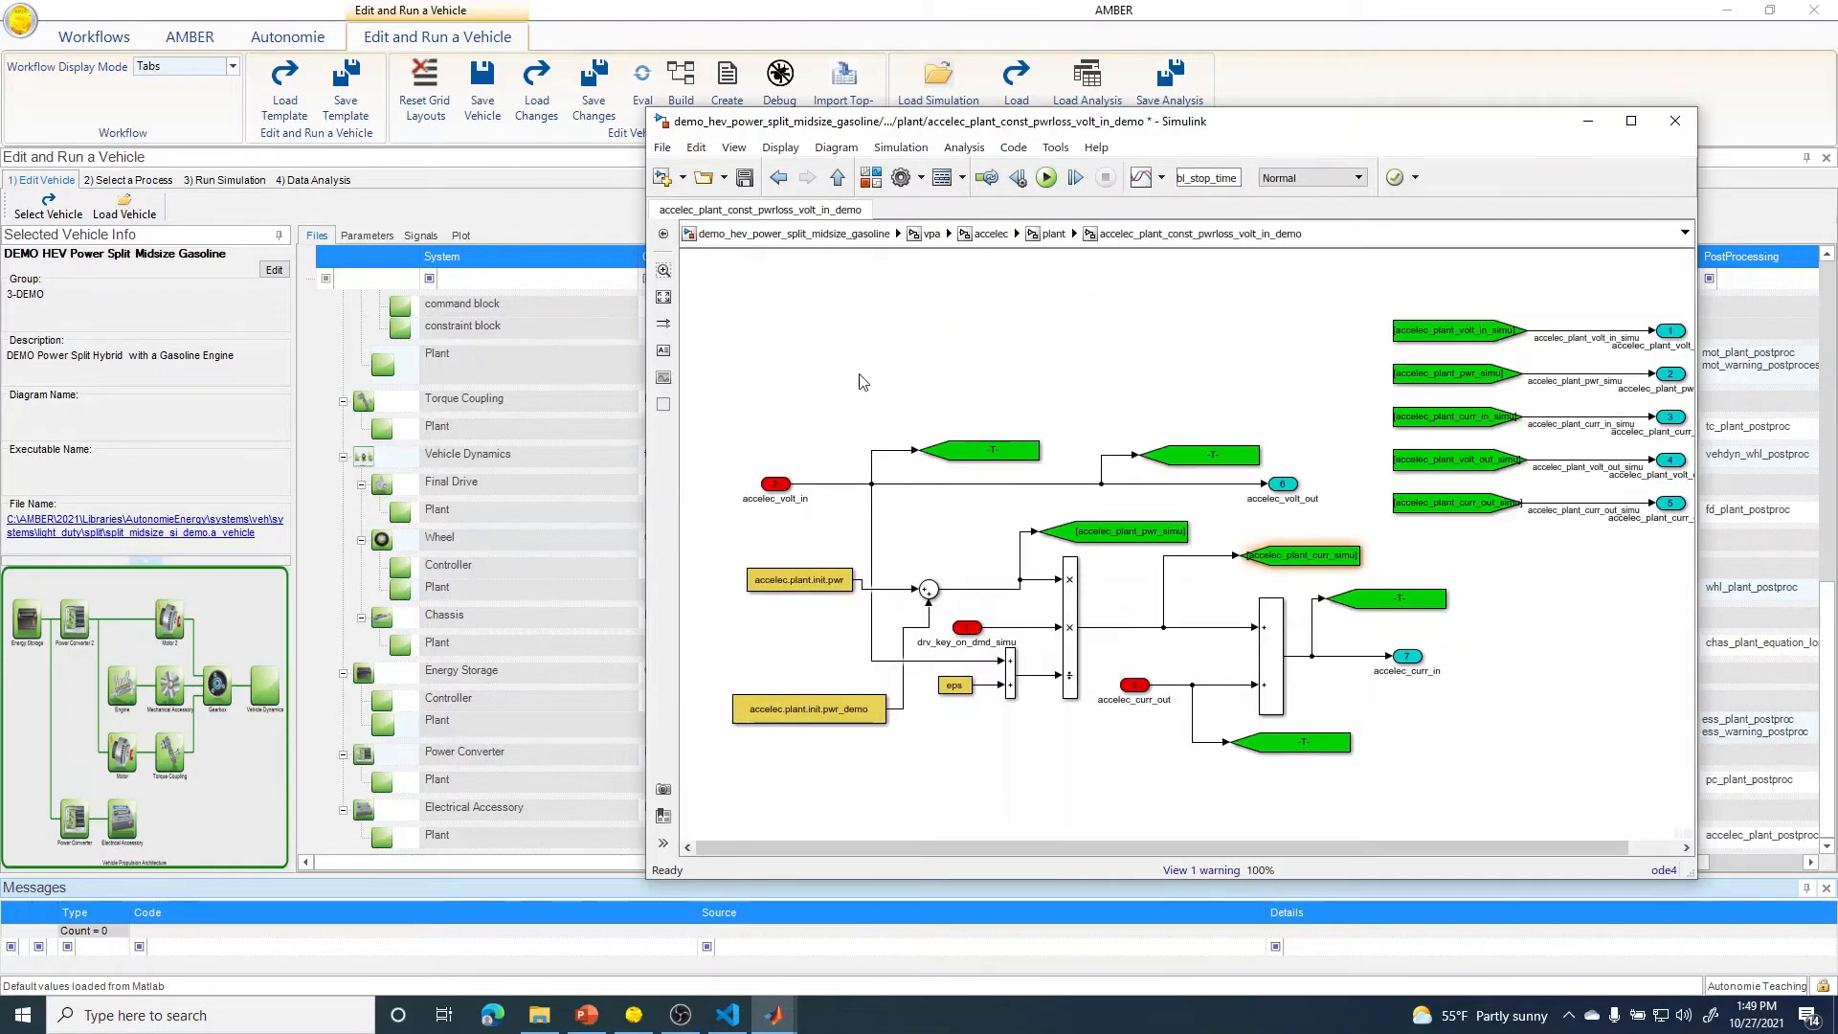
- Return the built model to its top level, minimize it and evaluate the vehicle in AMBER
{"action": "left_click", "coordinate": [814, 237]}
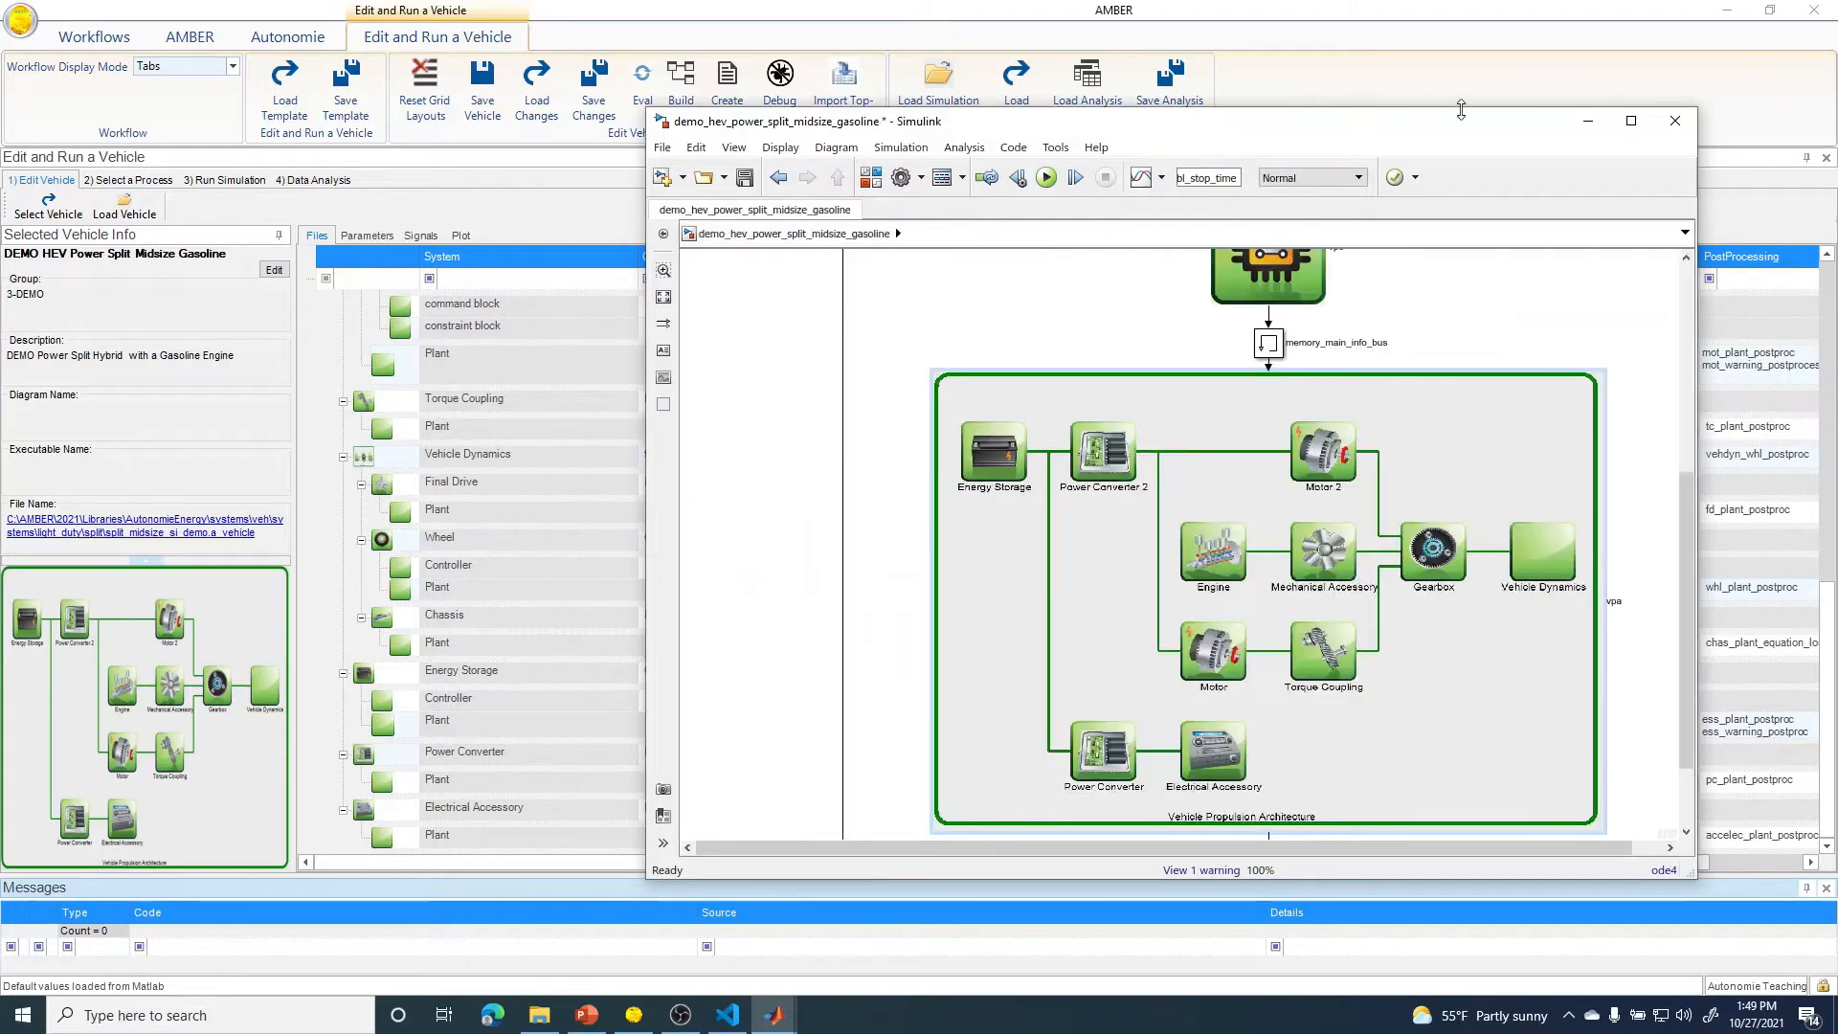
{"action": "left_click", "coordinate": [1587, 121]}
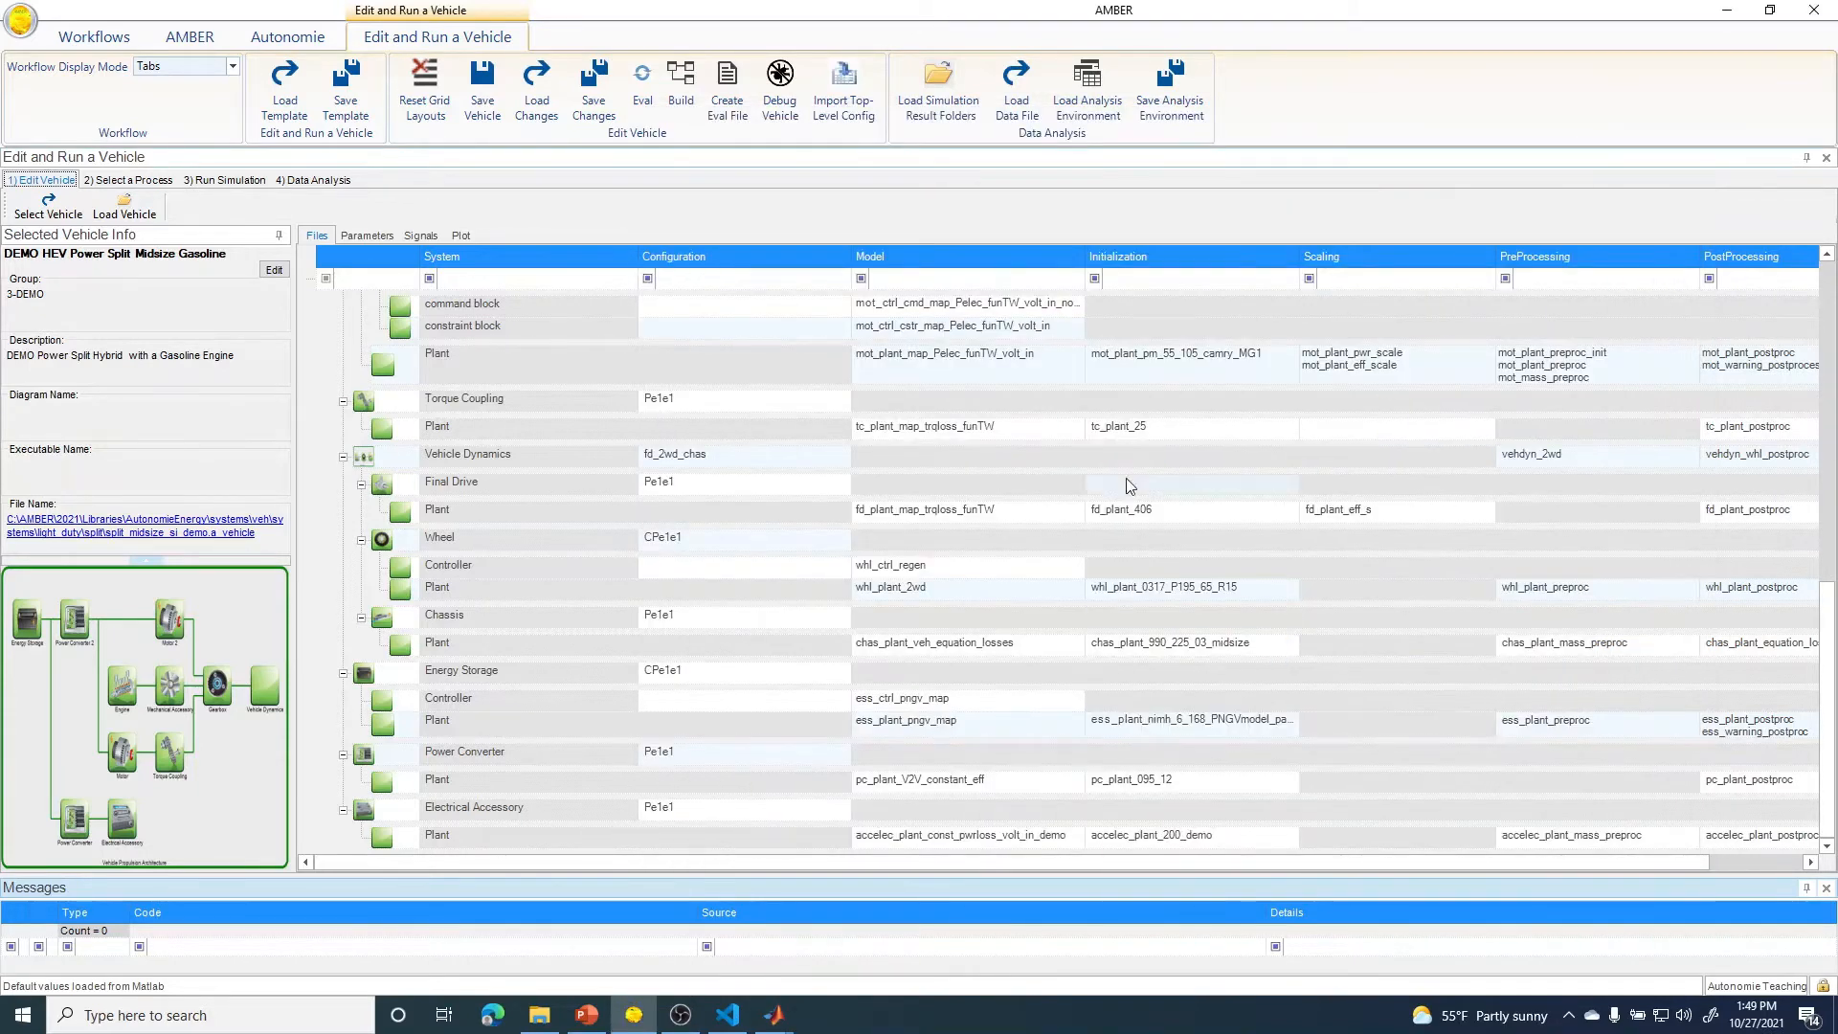
{"action": "left_click", "coordinate": [644, 98]}
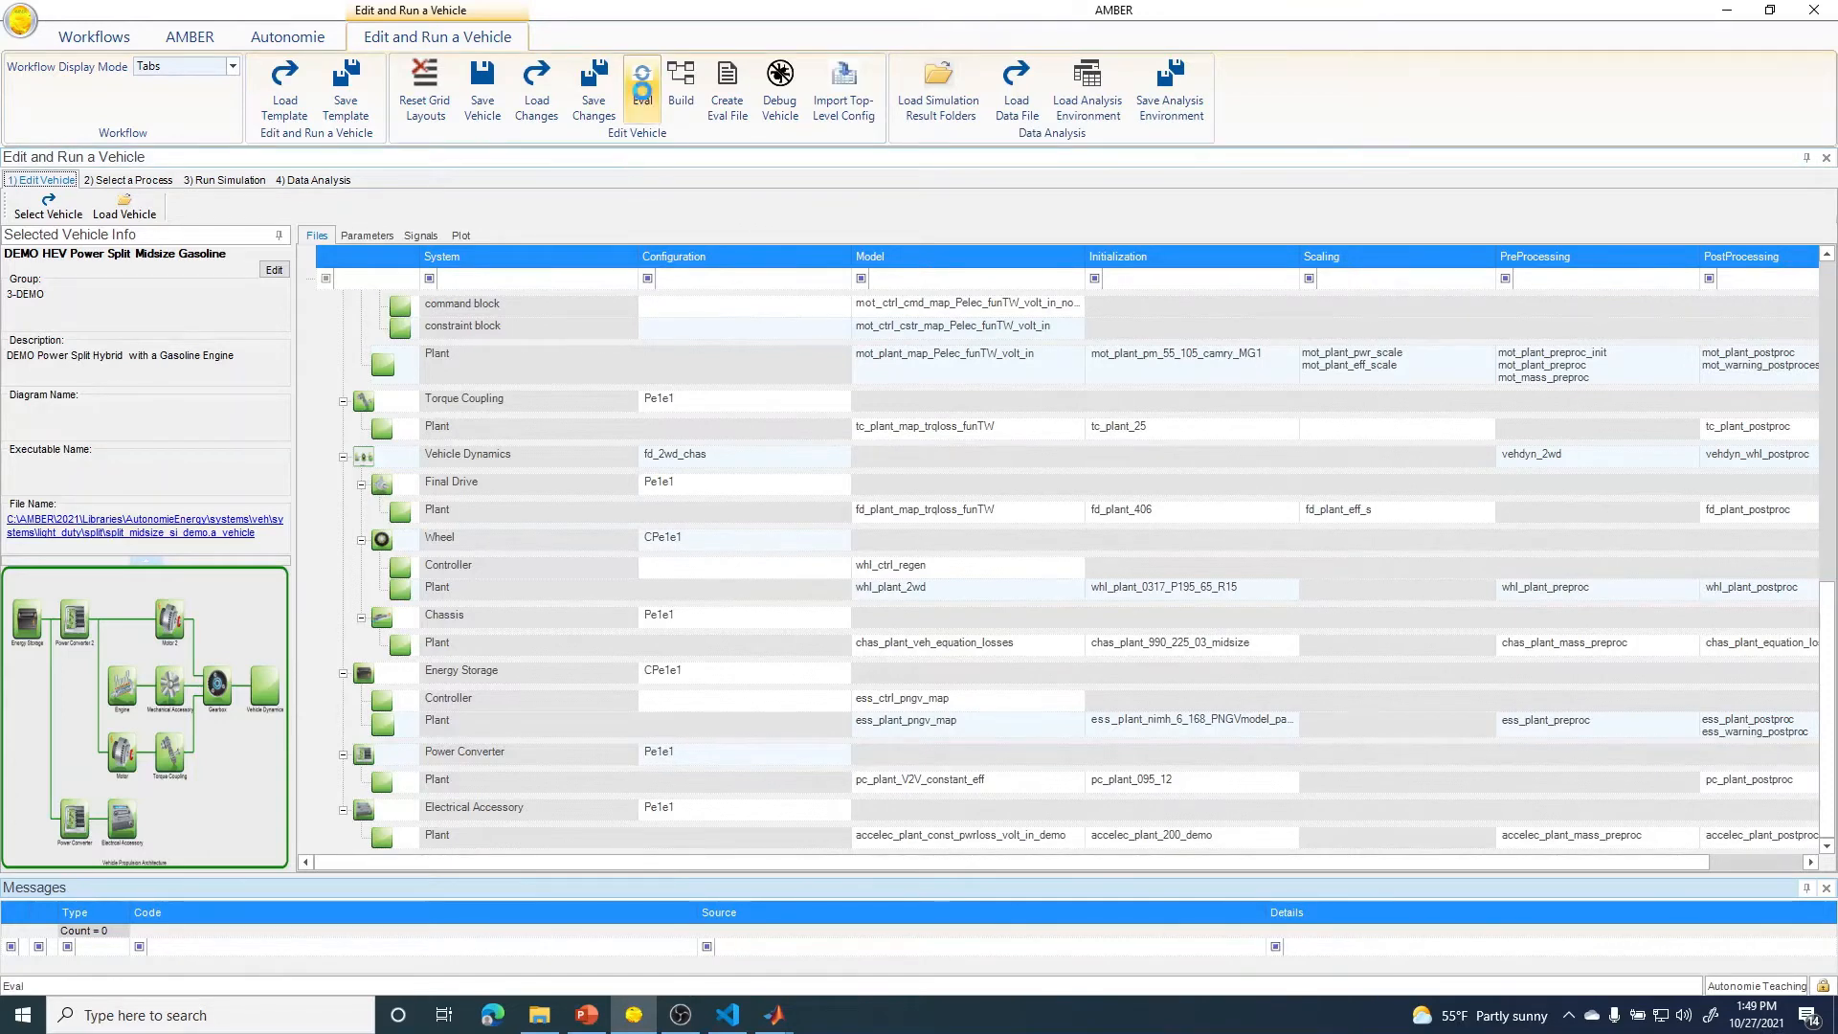
- Switch to MATLAB, query accelec.plant.init in an enlarged Command Window to check its fields, and return to AMBER
{"action": "mouse_move", "coordinate": [793, 1022]}
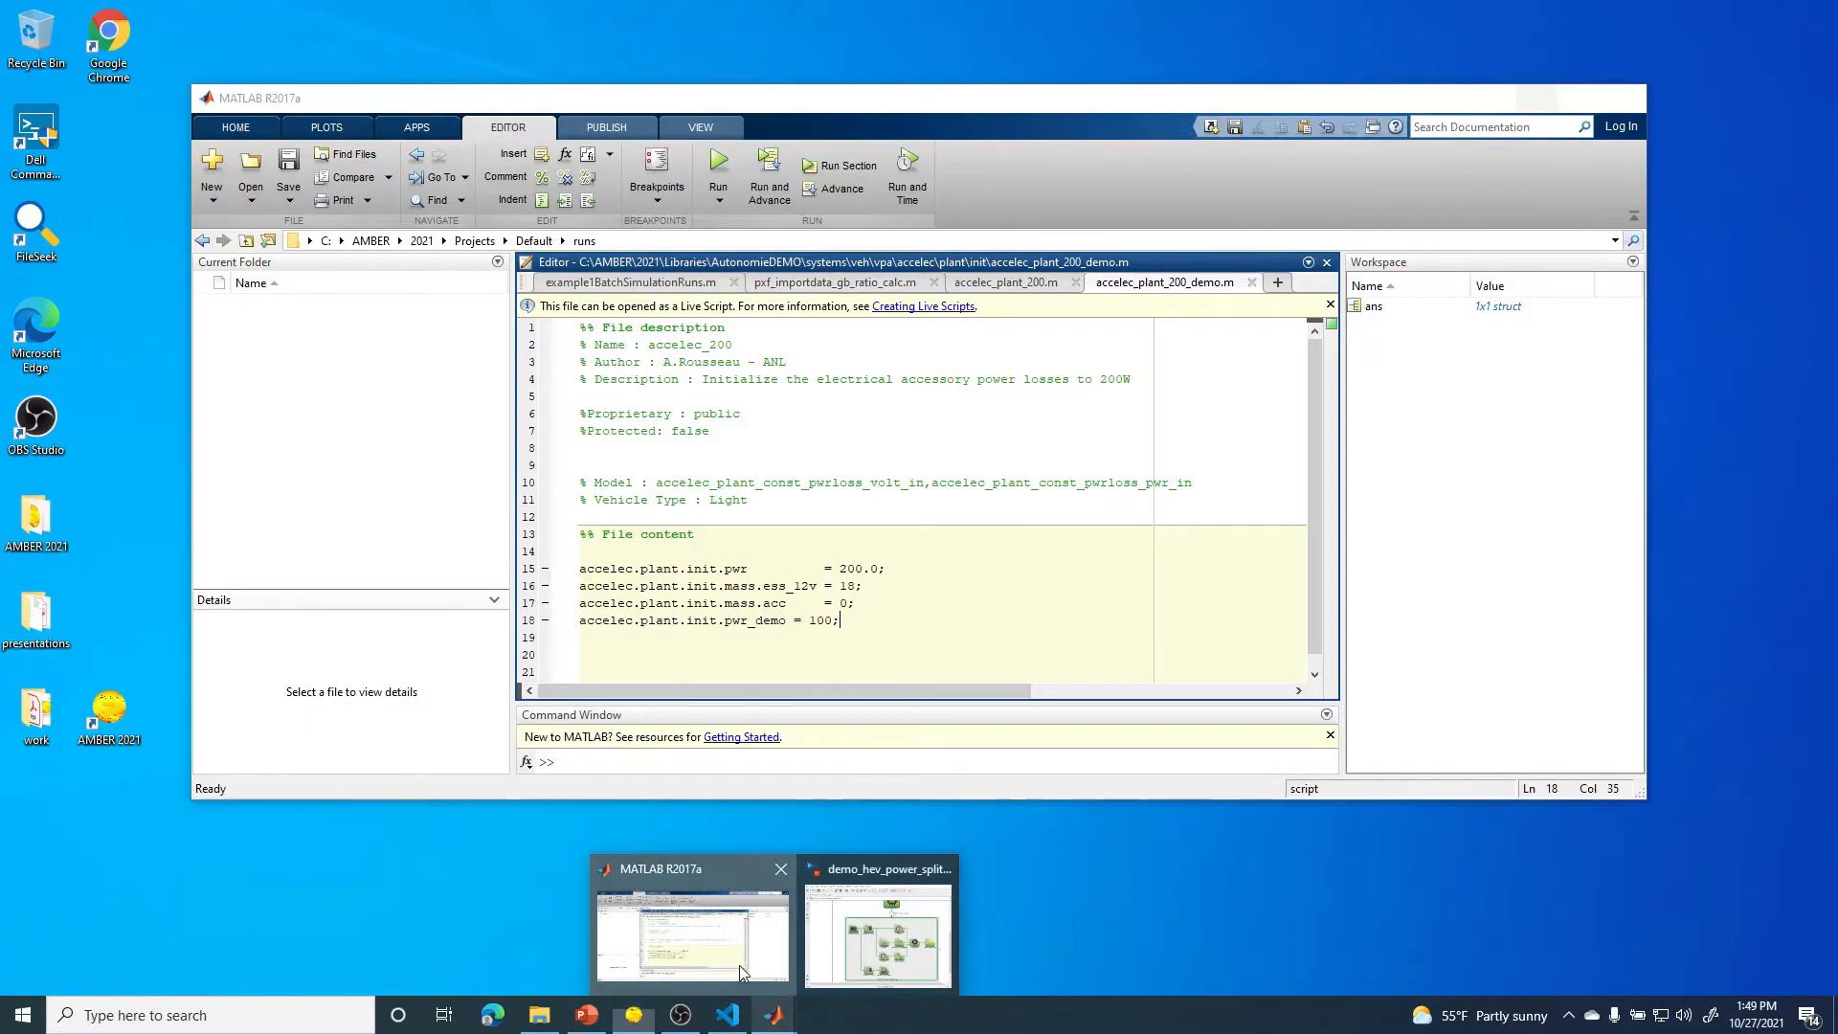
{"action": "left_click", "coordinate": [739, 965]}
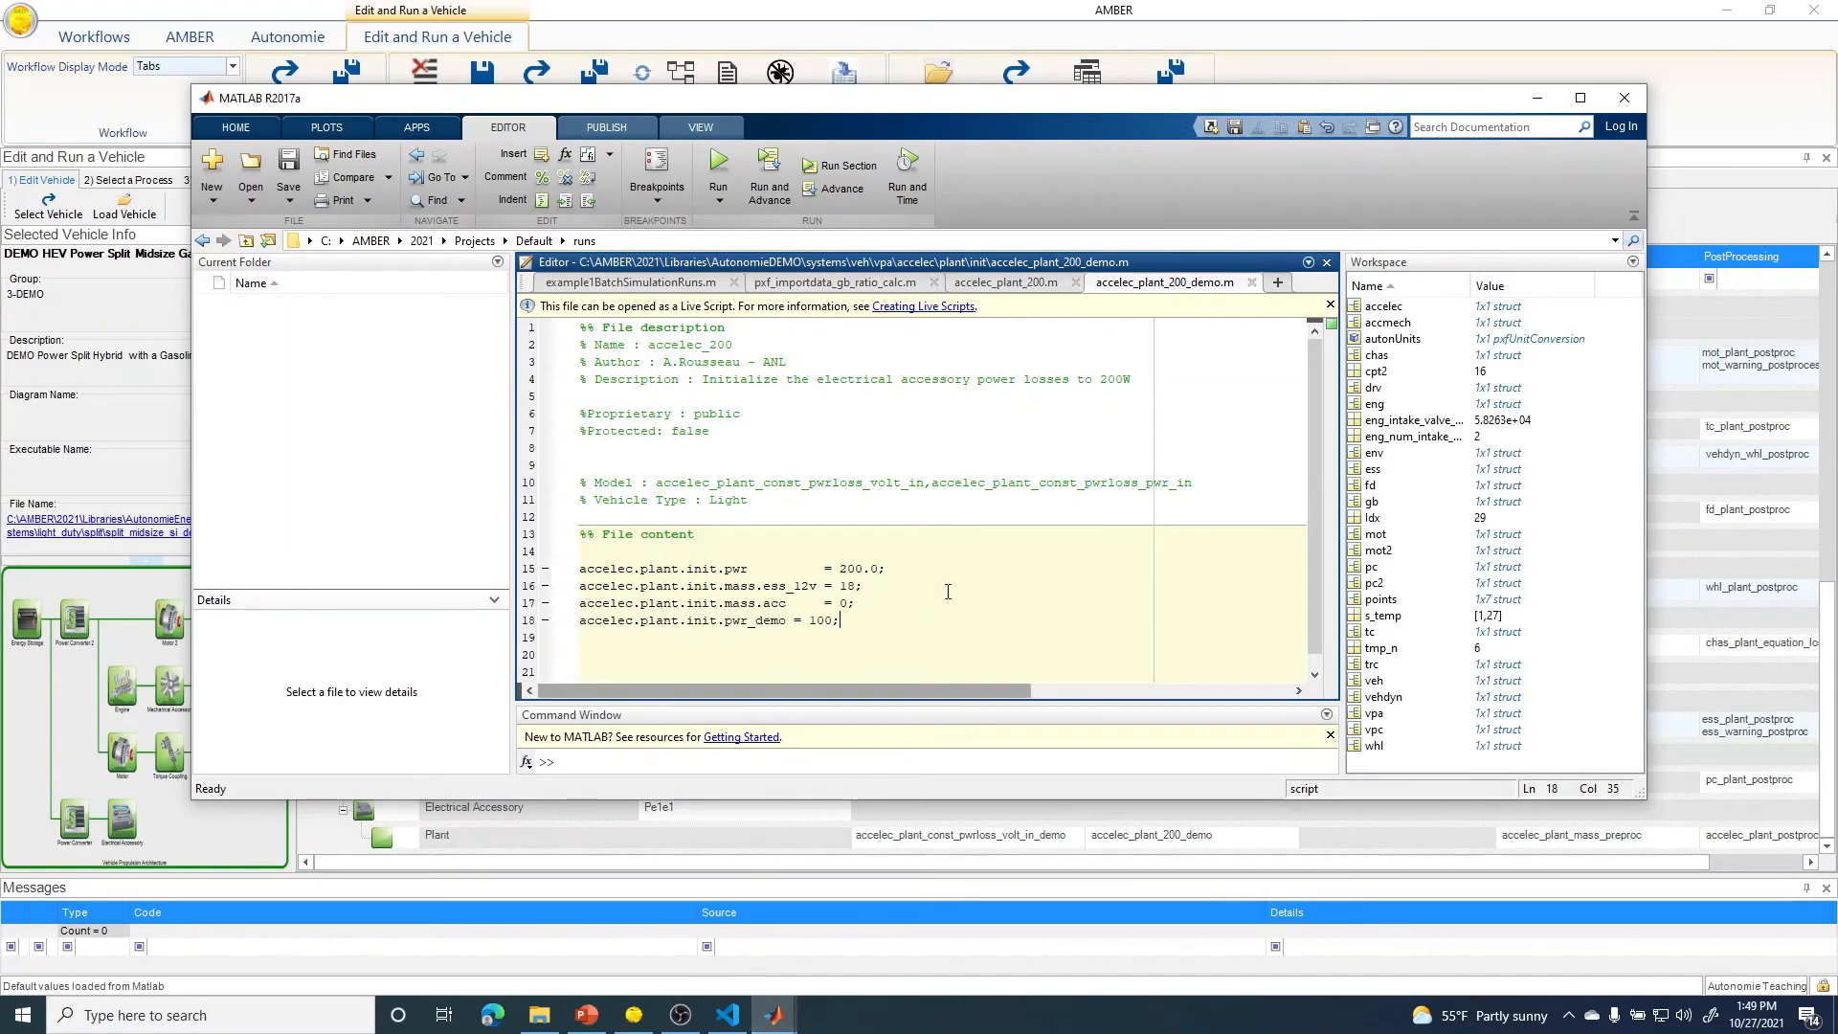
{"action": "left_click", "coordinate": [1327, 264]}
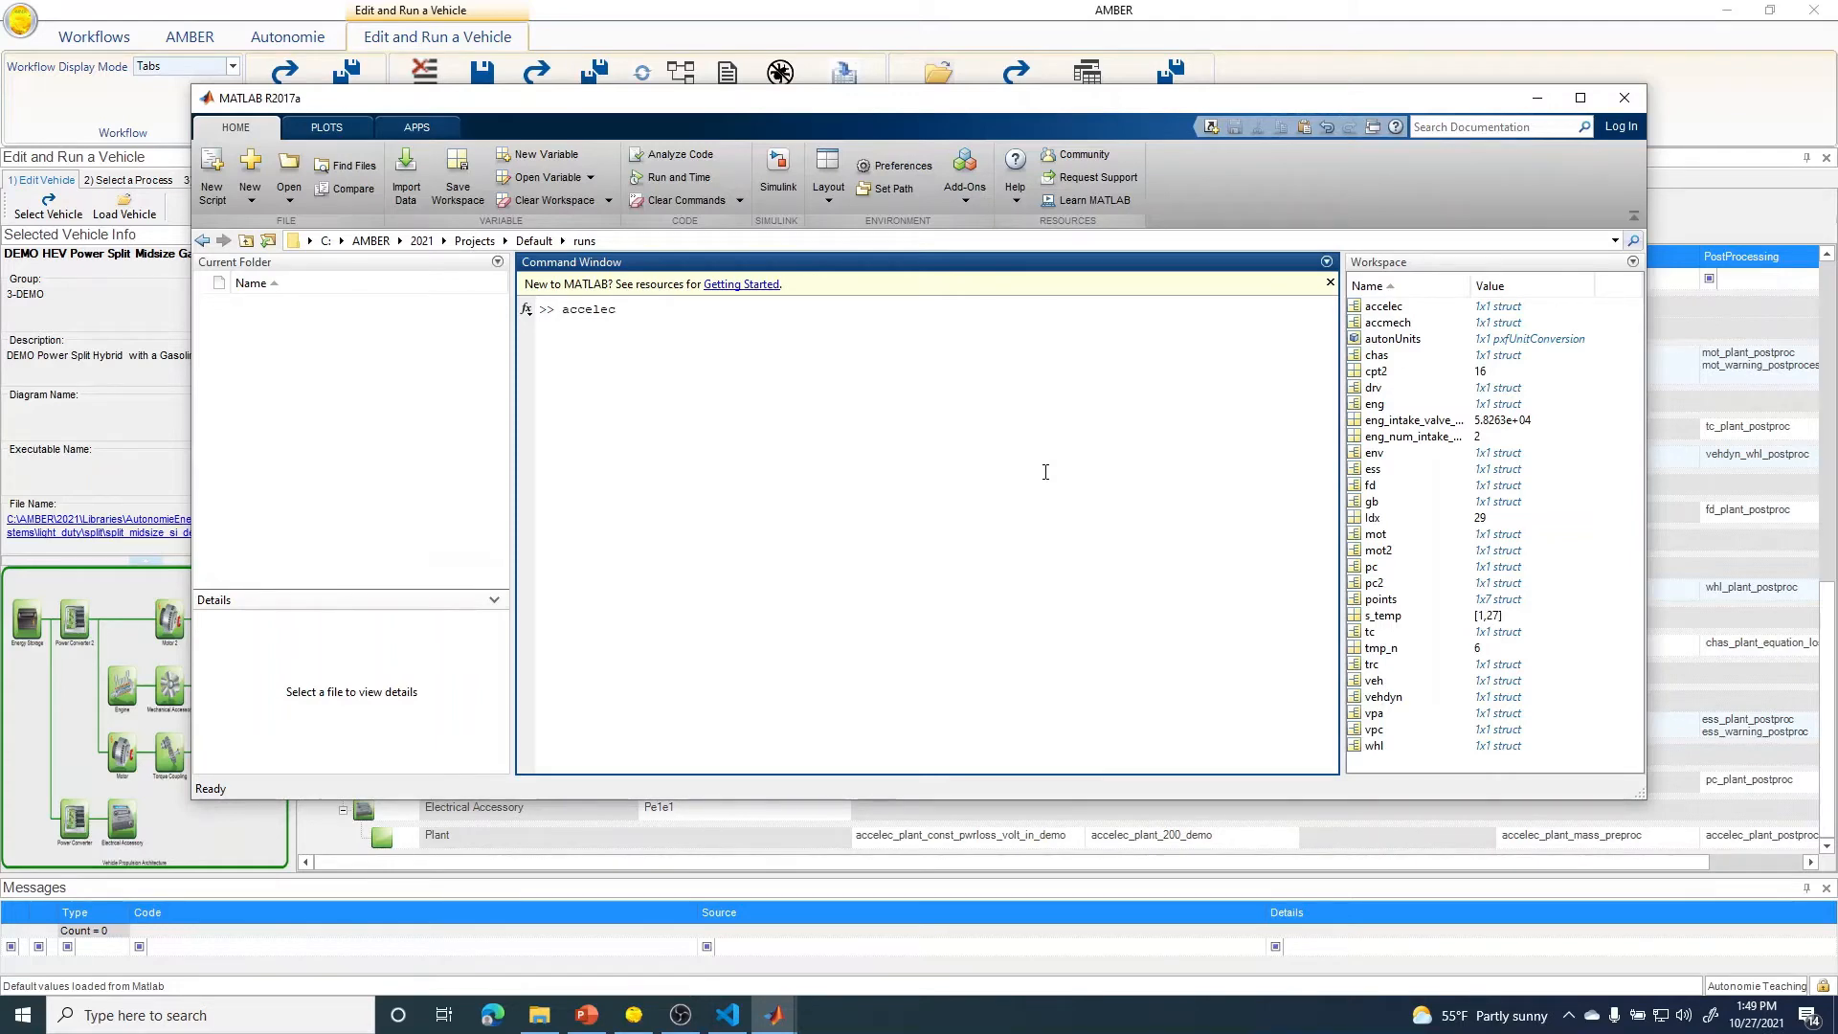
{"action": "type", "text": ".plant.init"}
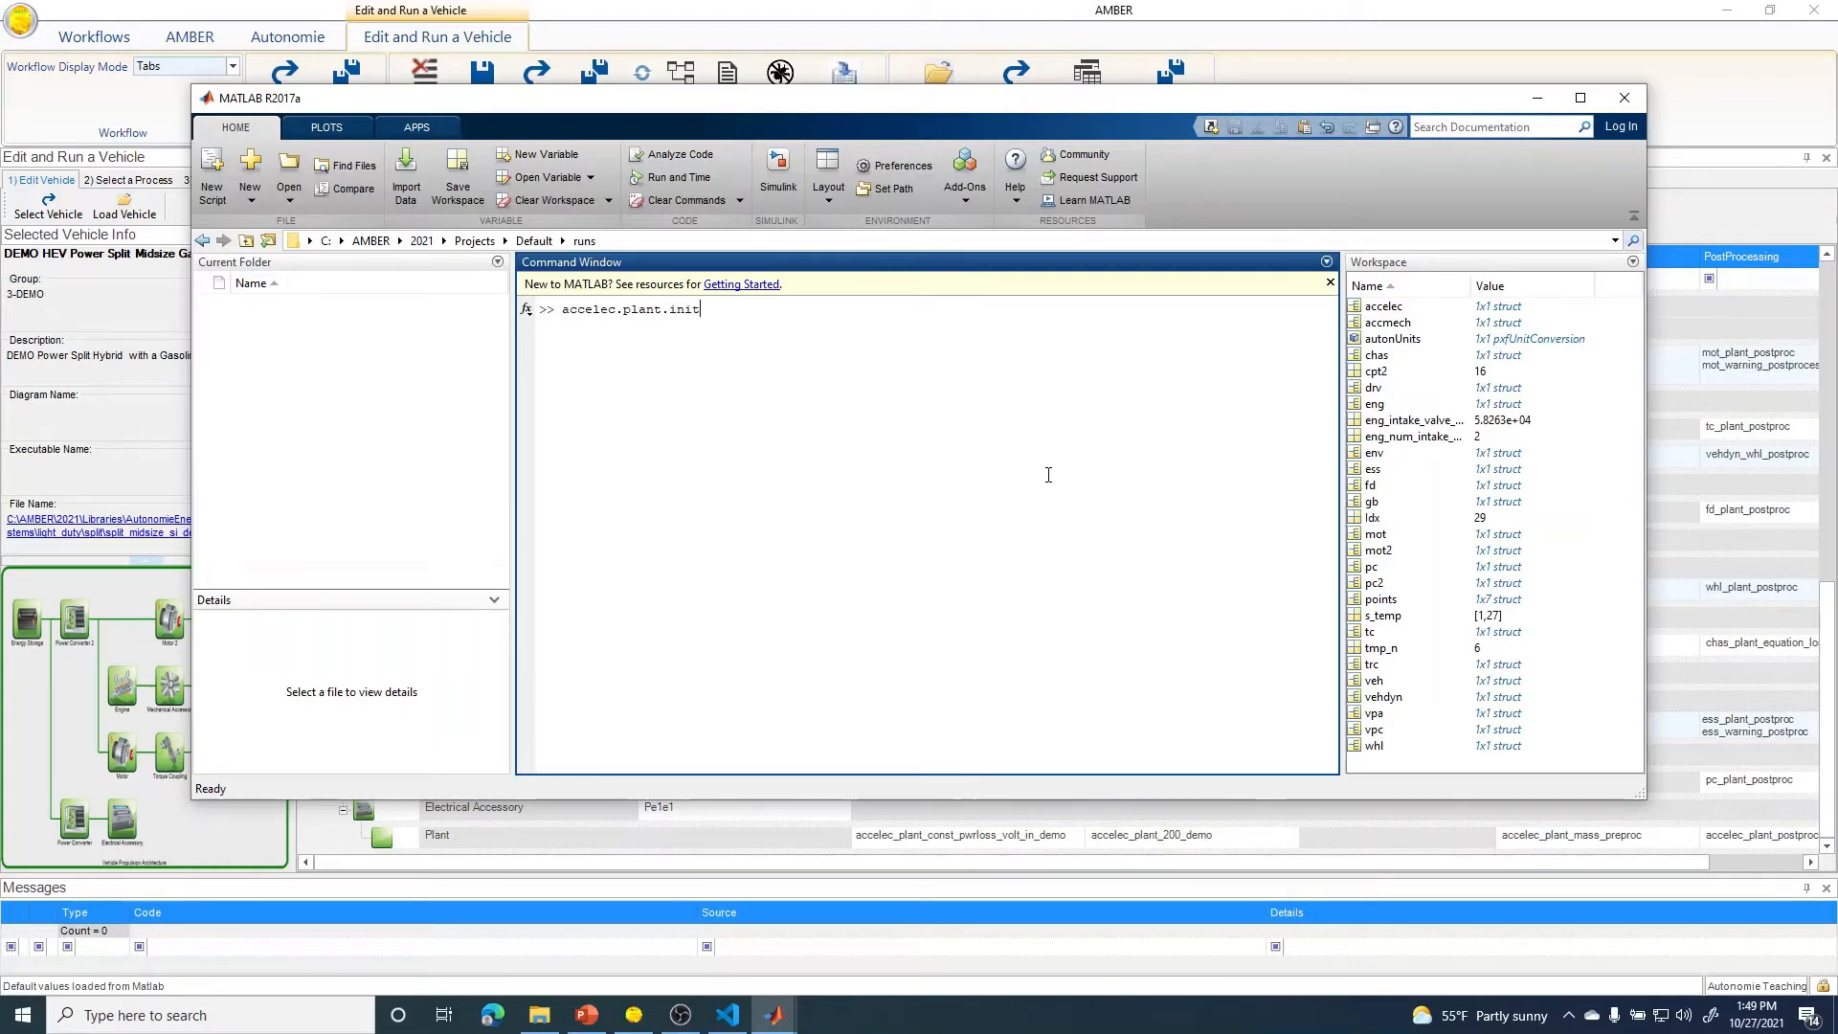
{"action": "key", "text": "Return"}
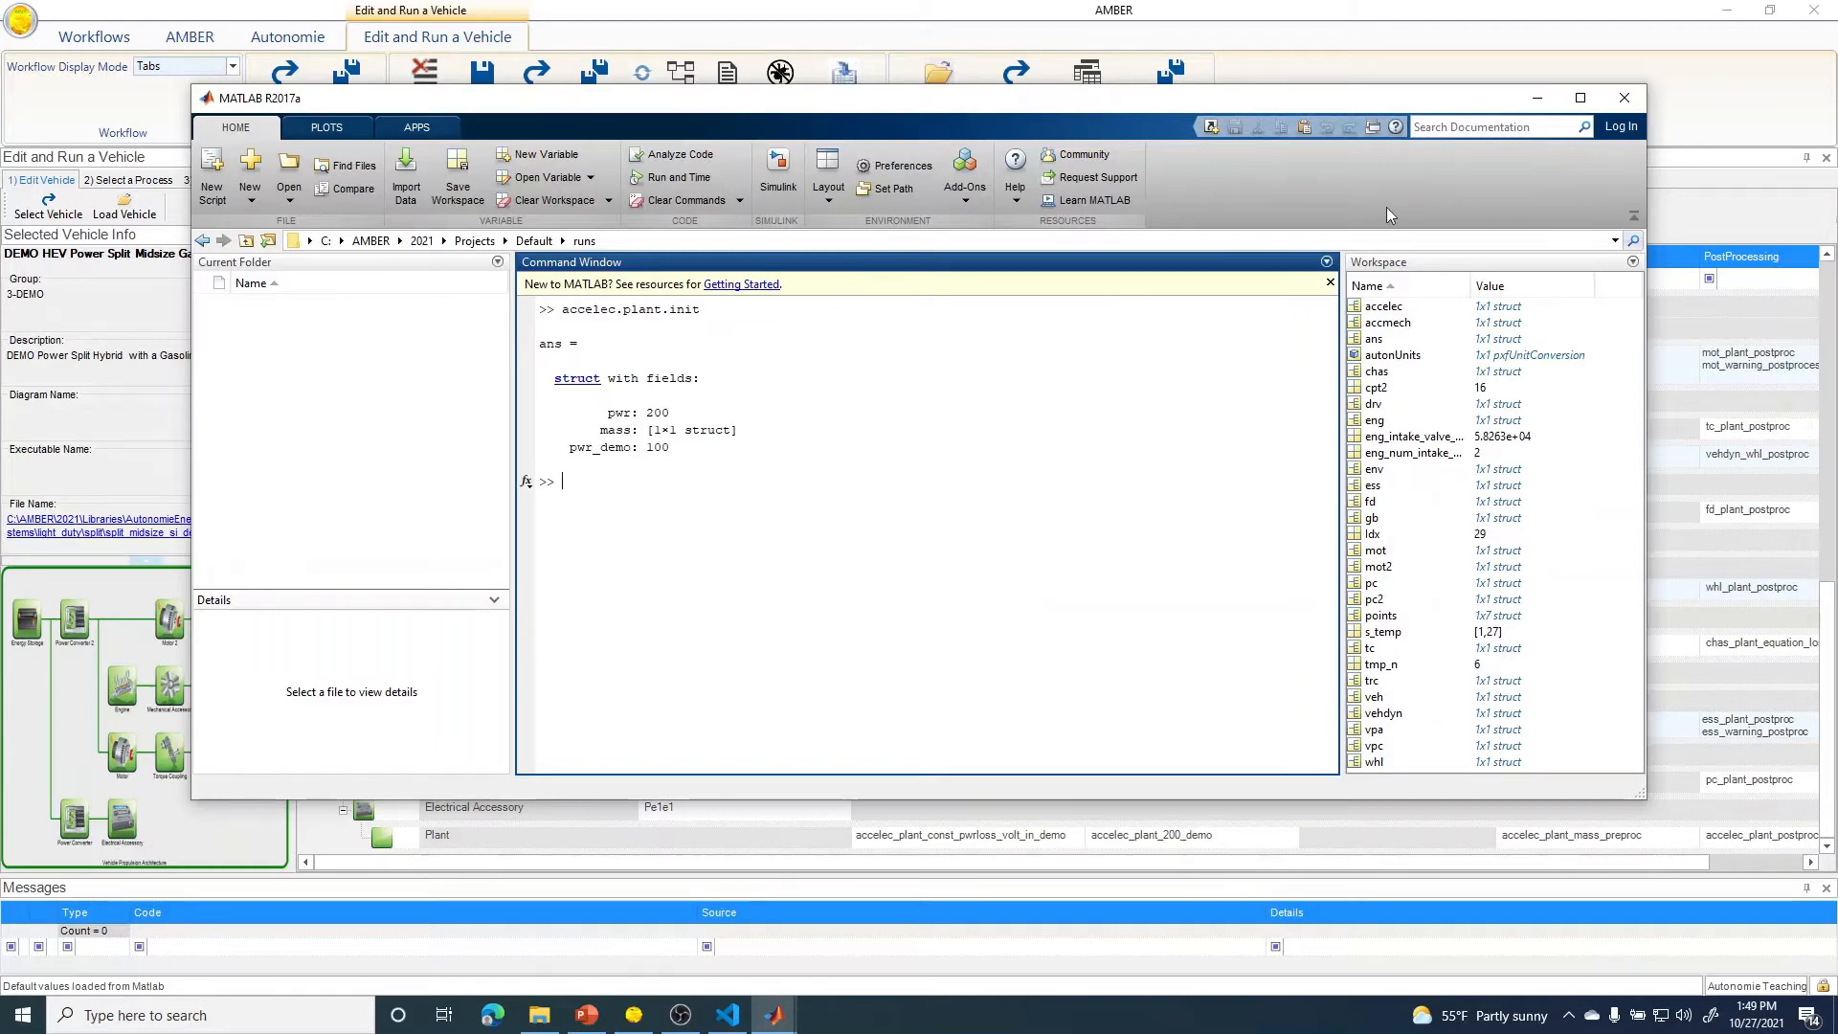
{"action": "left_click", "coordinate": [1536, 97]}
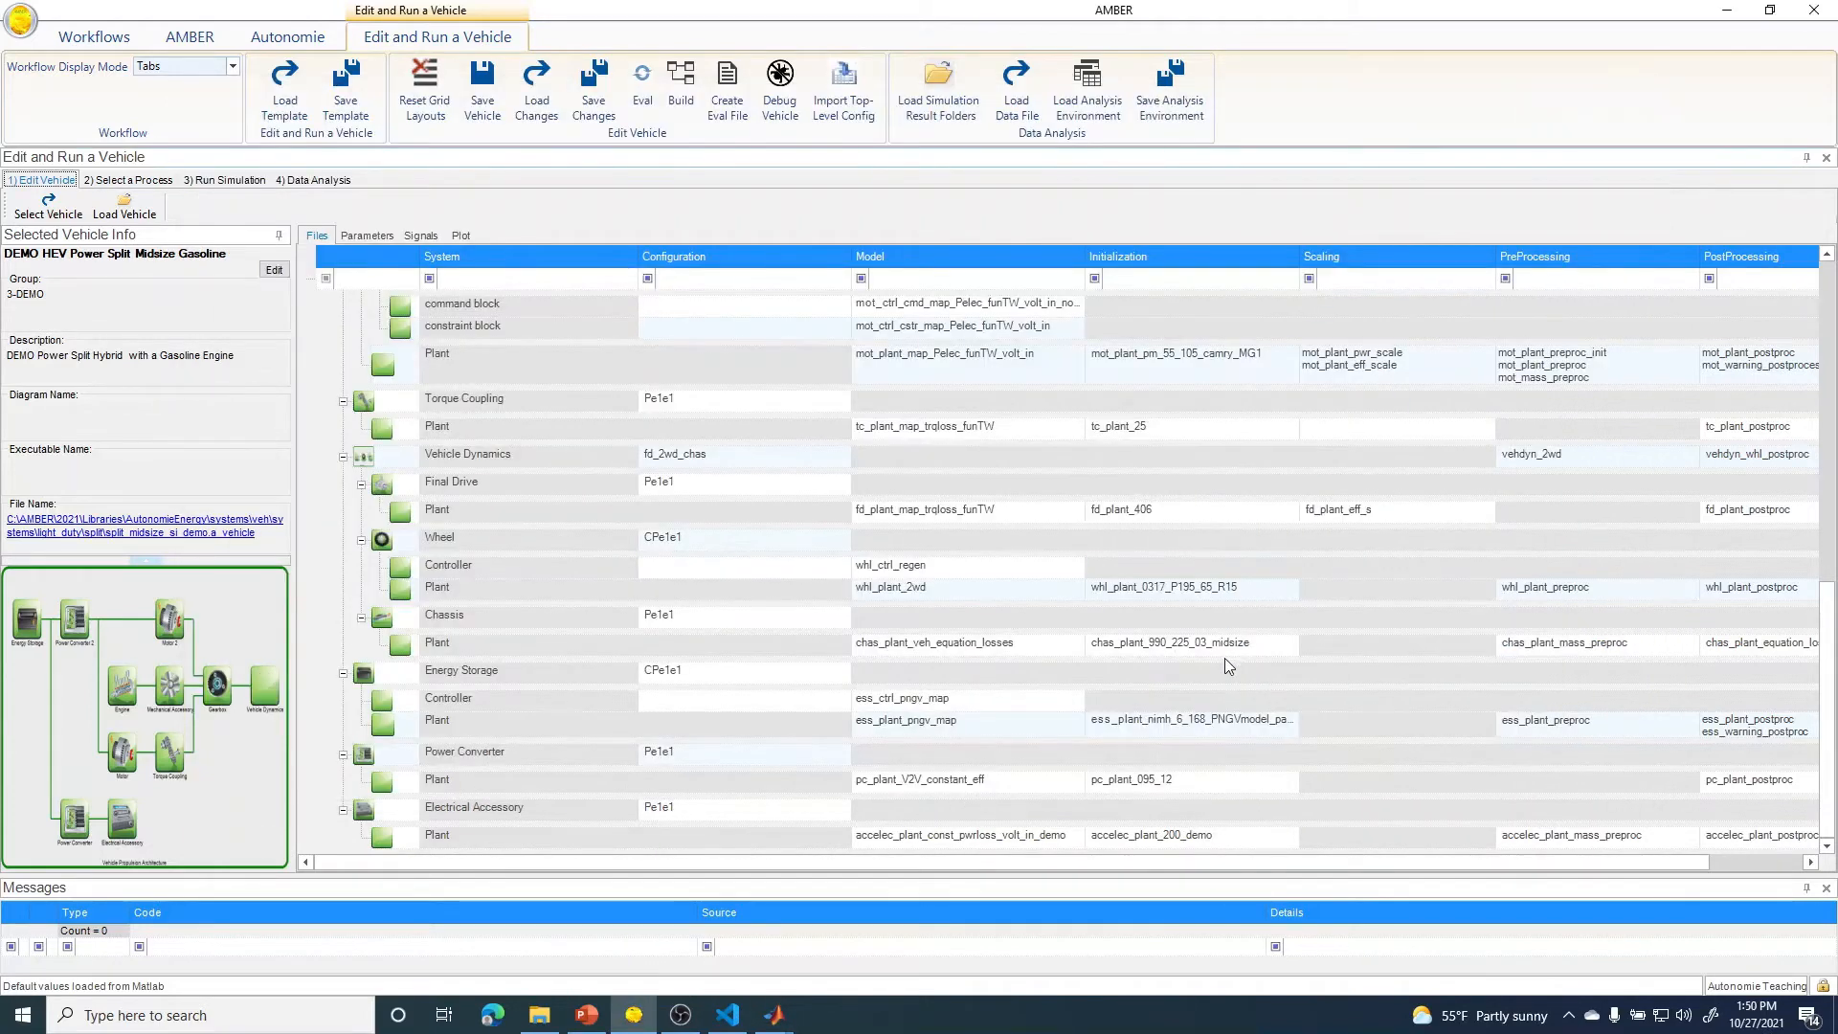
- Open the vehicle's parameters and widen the System Path column and the parameter tree so the names are readable
{"action": "mouse_move", "coordinate": [1125, 838]}
{"action": "mouse_move", "coordinate": [740, 578]}
{"action": "left_click", "coordinate": [451, 307]}
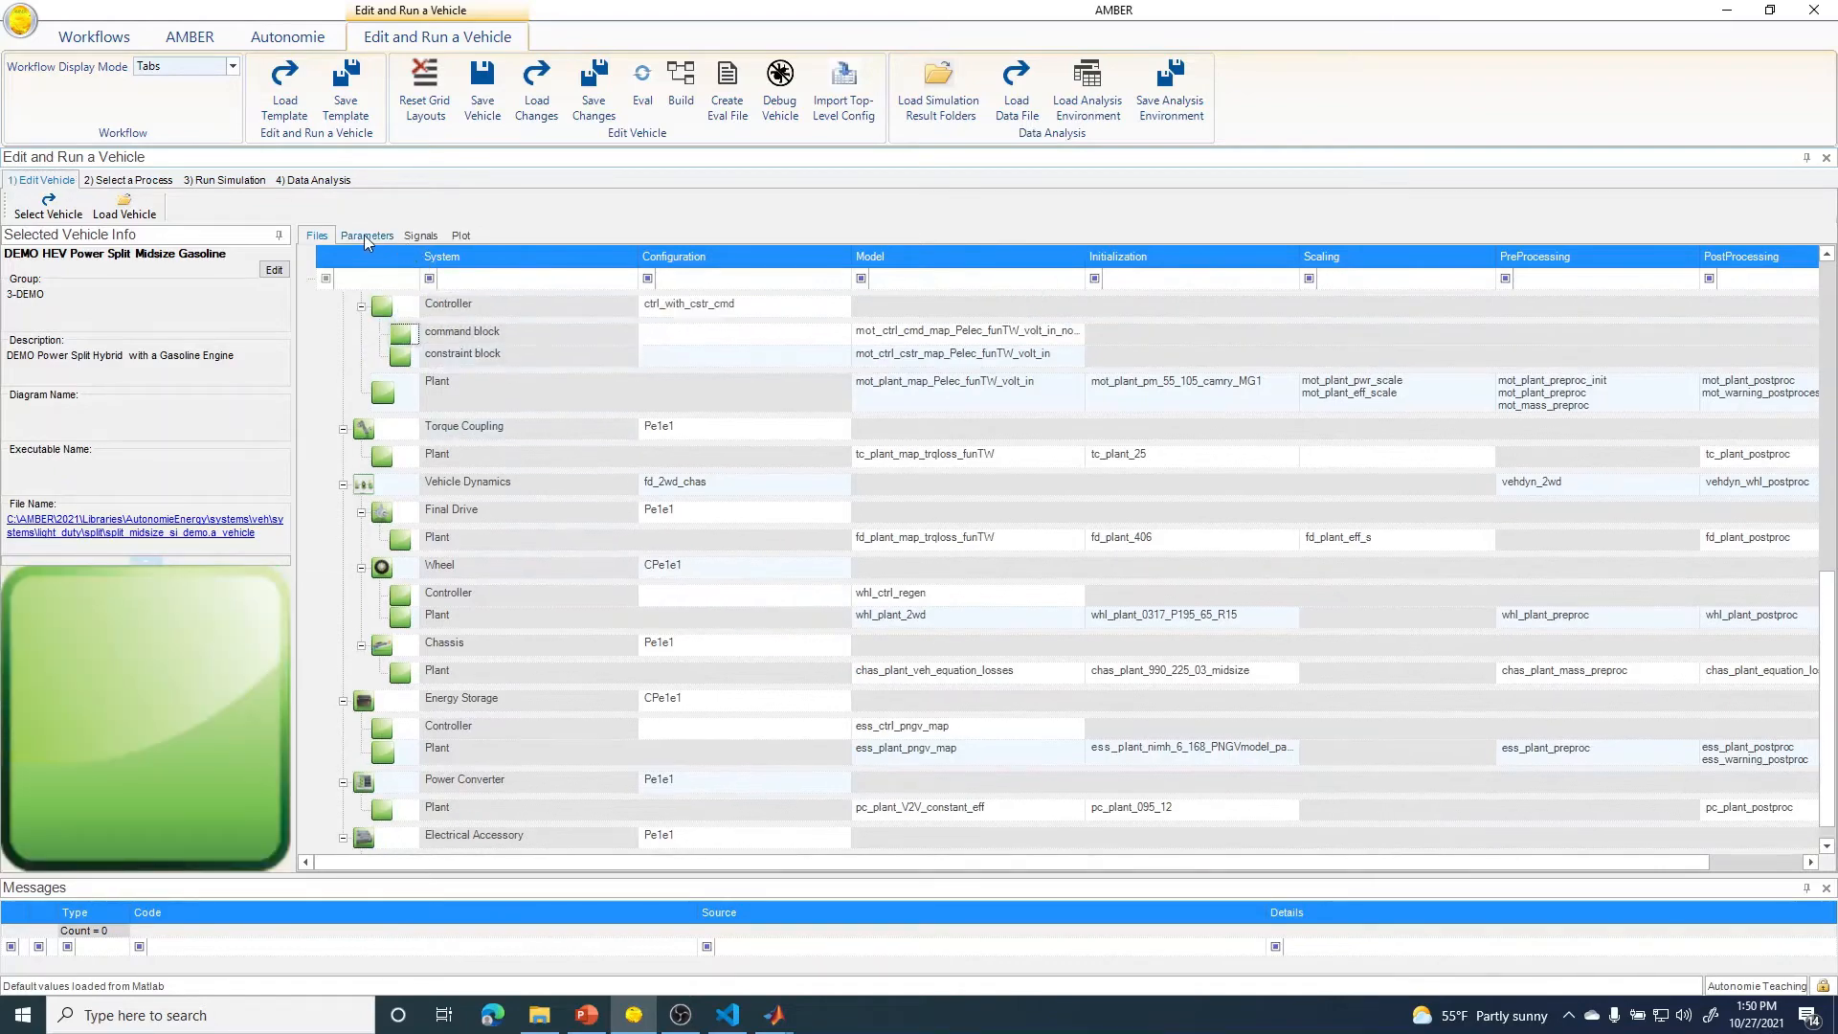
{"action": "left_click", "coordinate": [365, 236]}
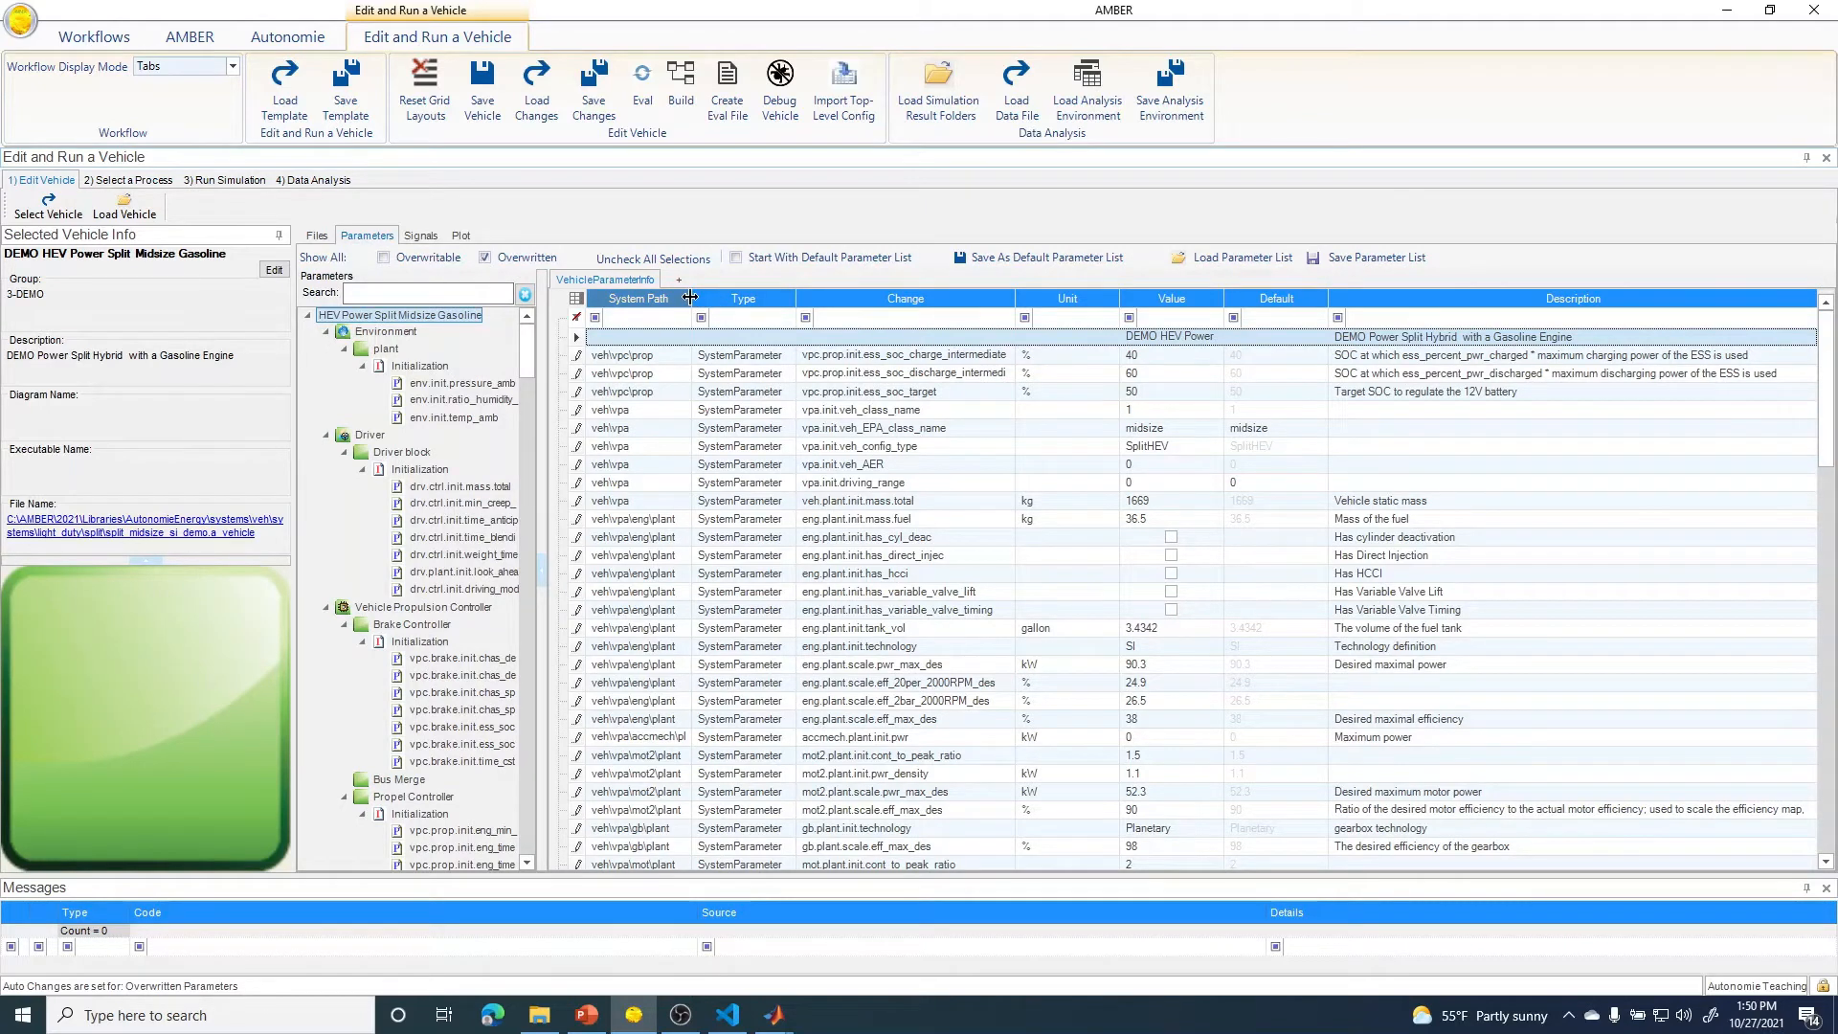
{"action": "left_click_drag", "start_coordinate": [689, 298], "coordinate": [763, 305]}
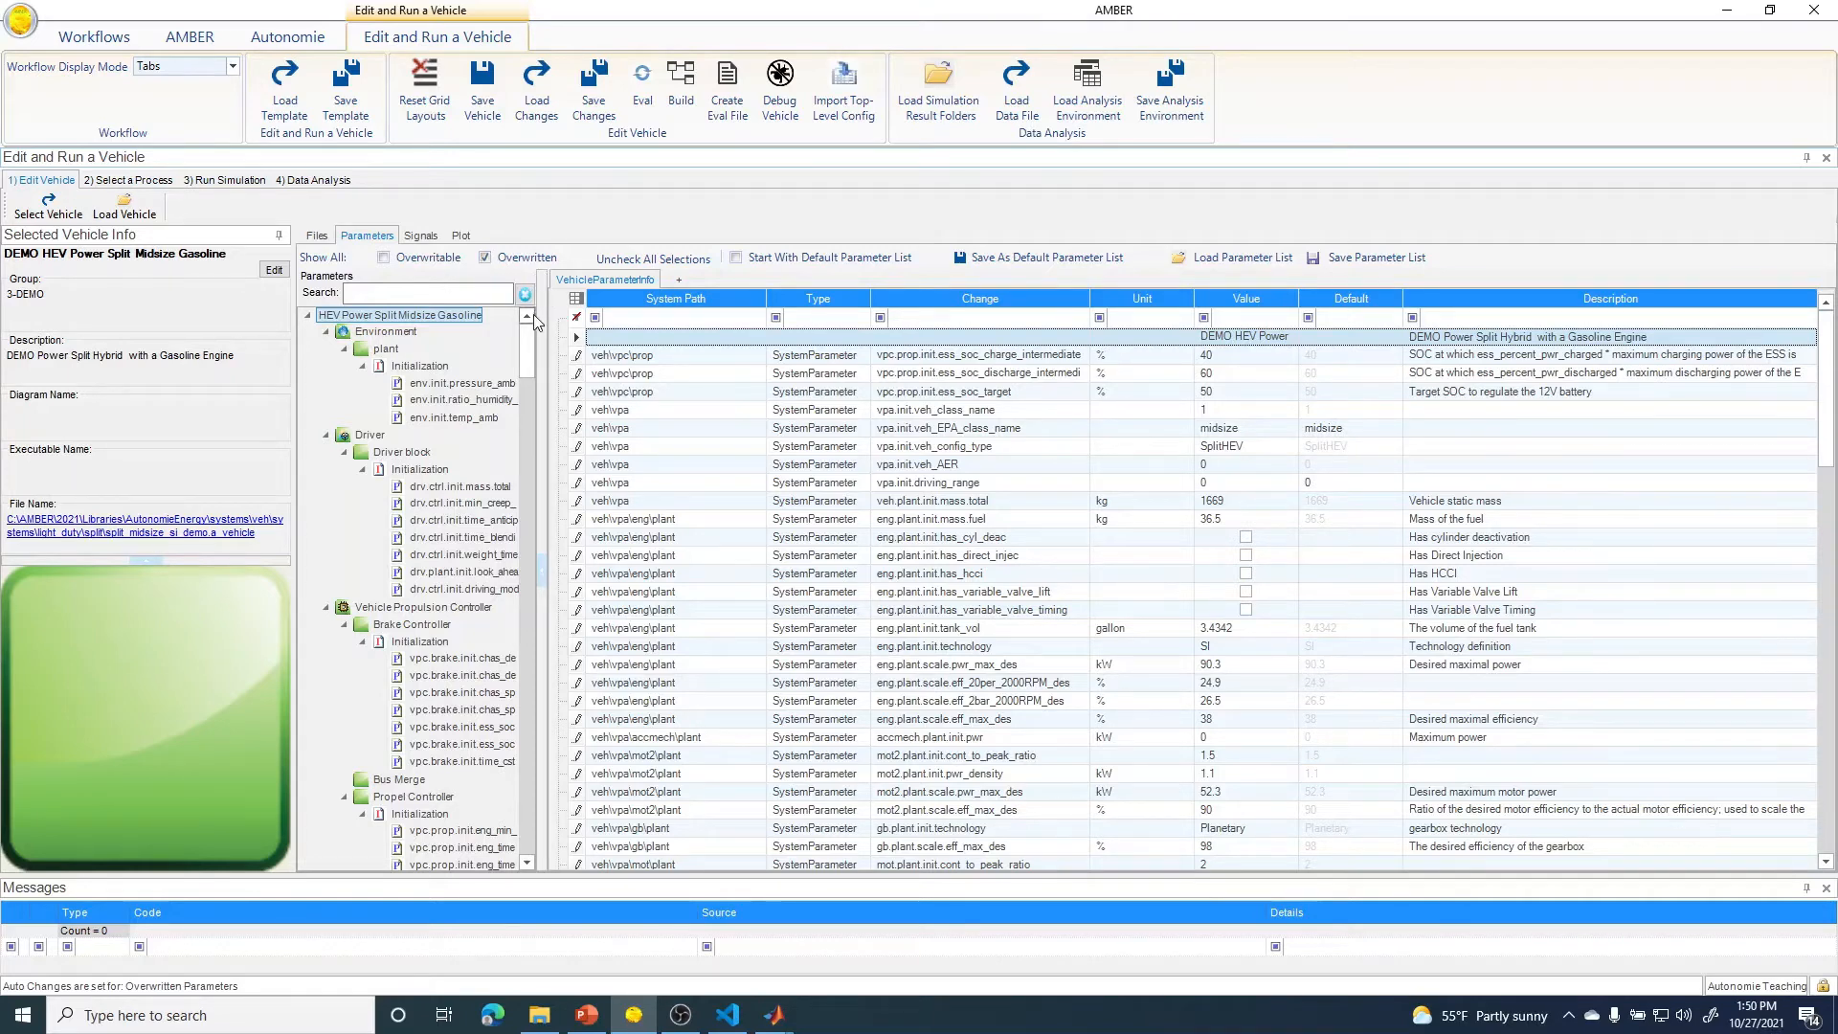
{"action": "left_click_drag", "start_coordinate": [541, 314], "coordinate": [601, 314]}
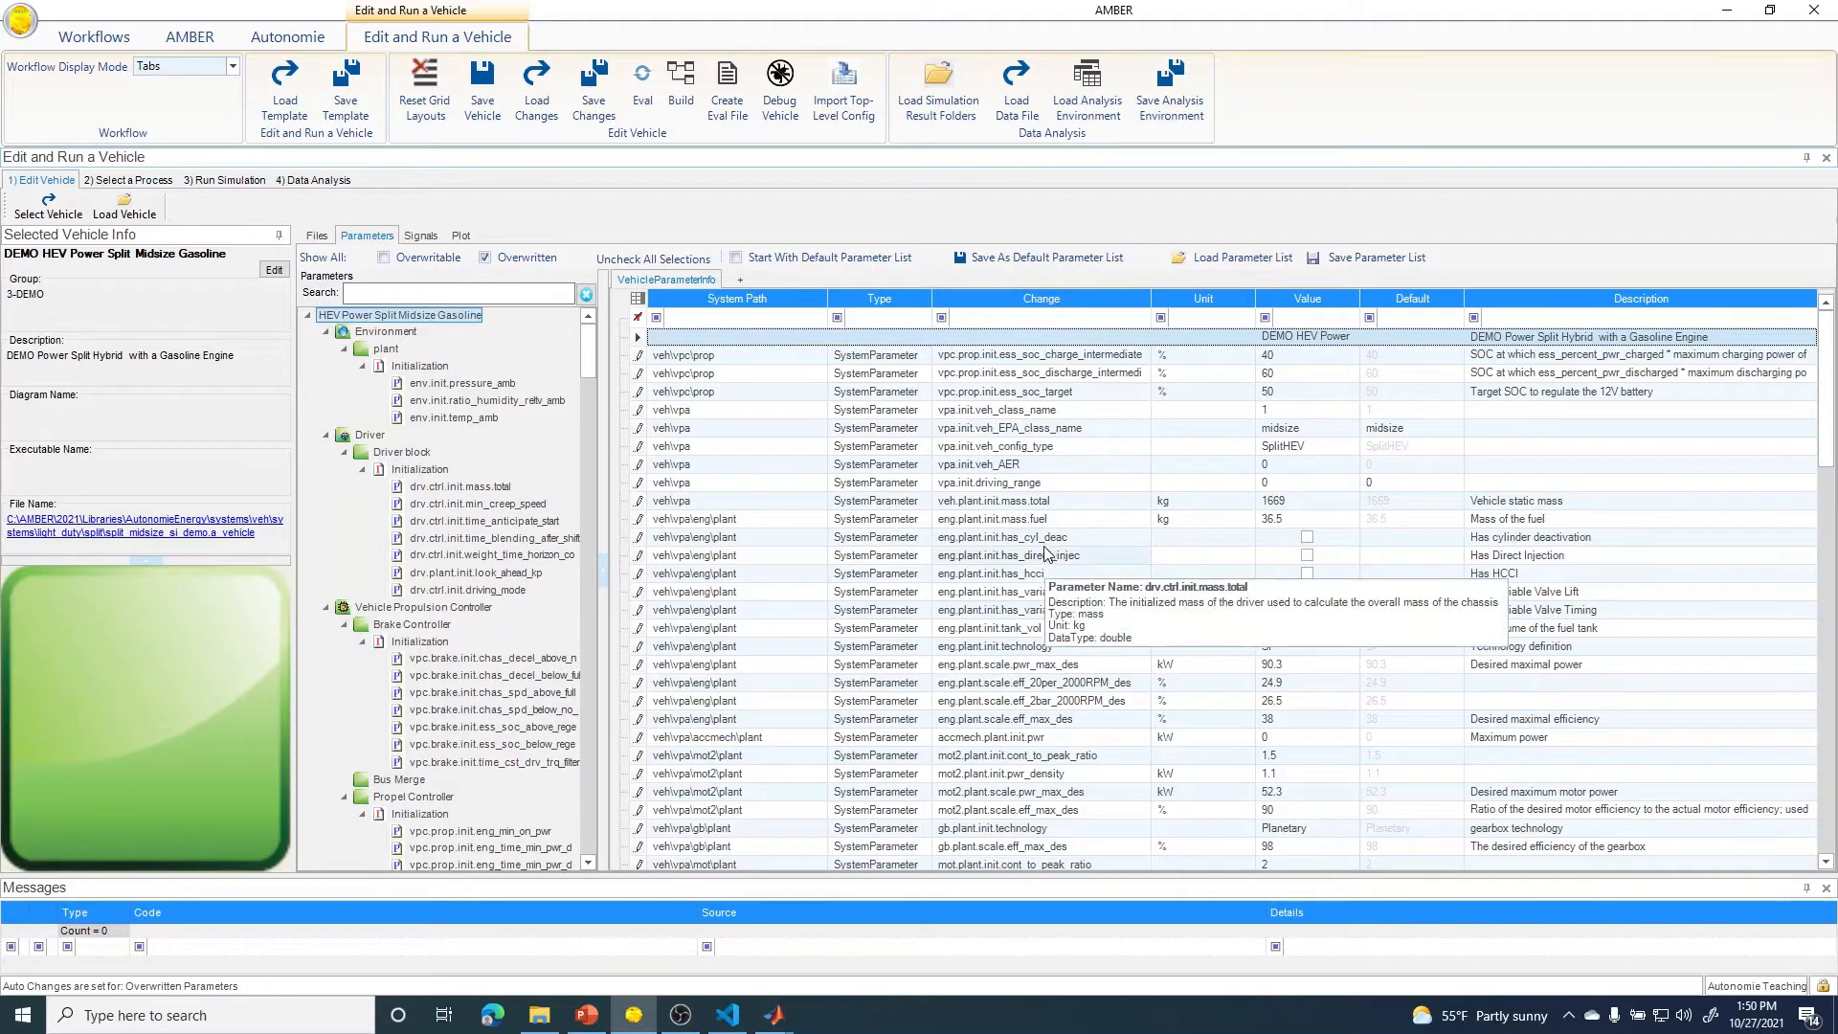
- List all overwritable parameters instead of the overwritten ones and evaluate the vehicle again to load their values
{"action": "left_click", "coordinate": [483, 259]}
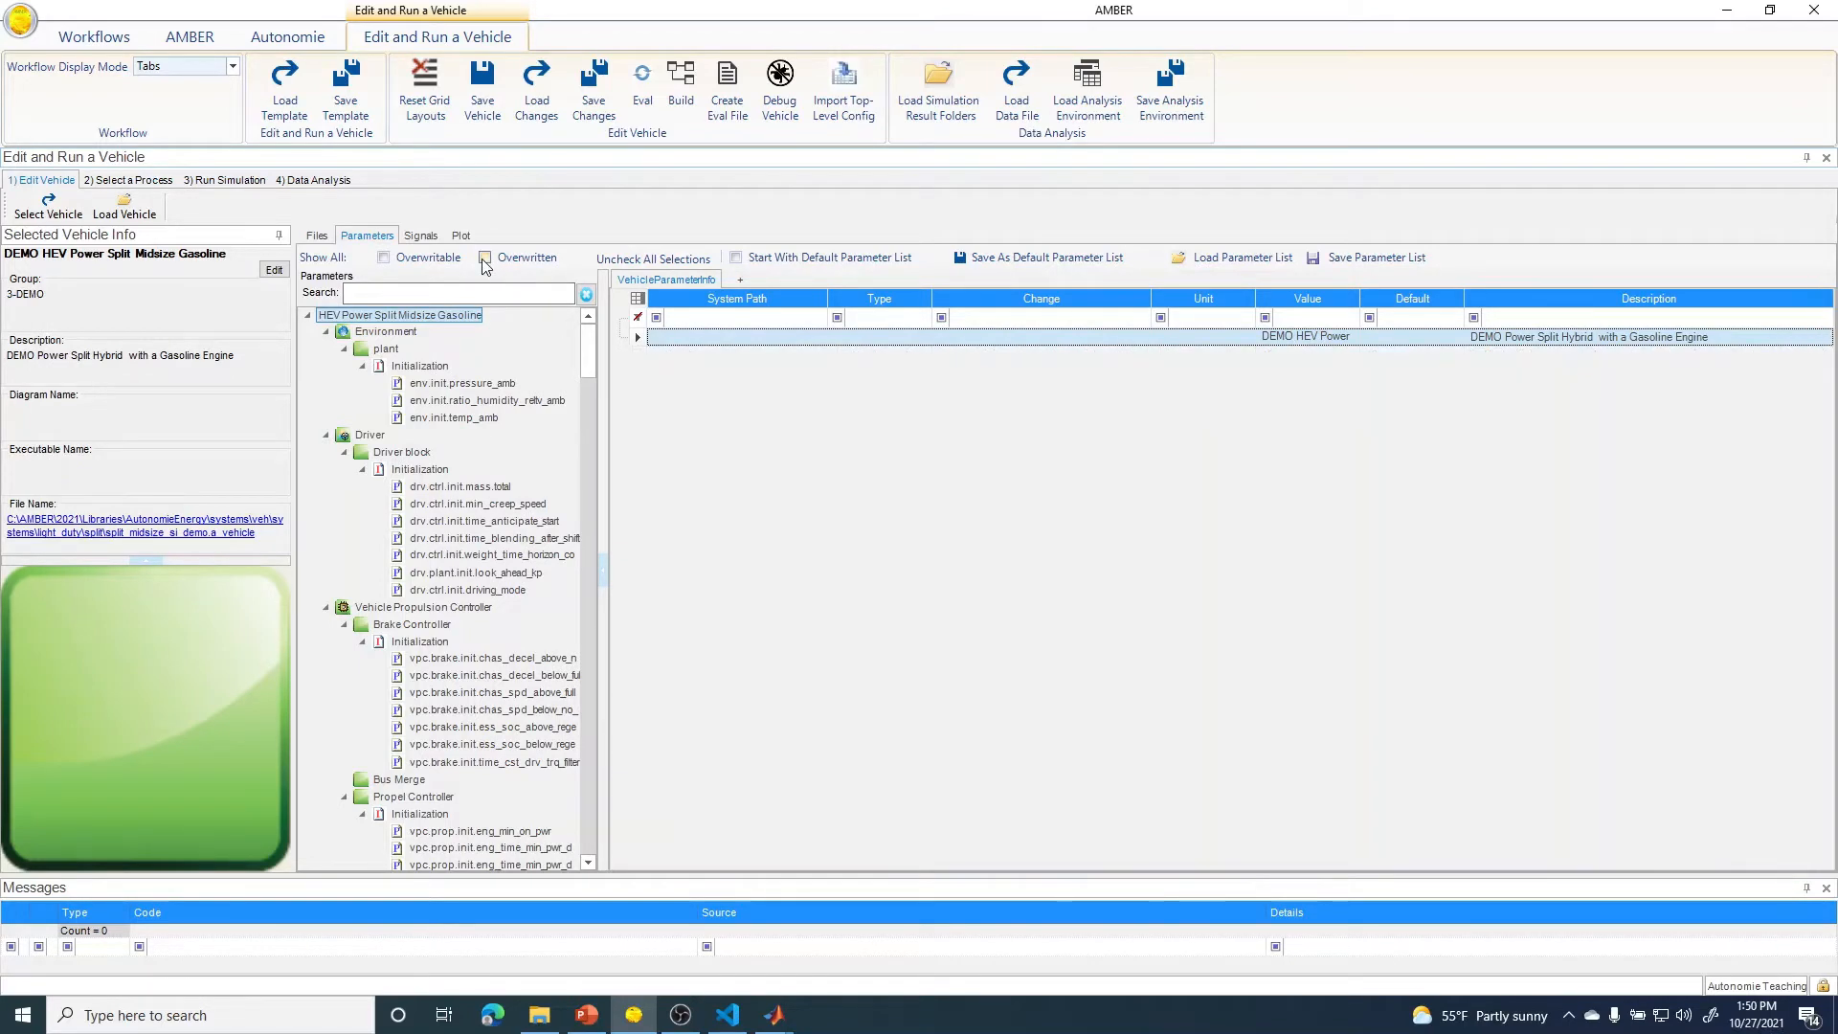
{"action": "left_click", "coordinate": [384, 258]}
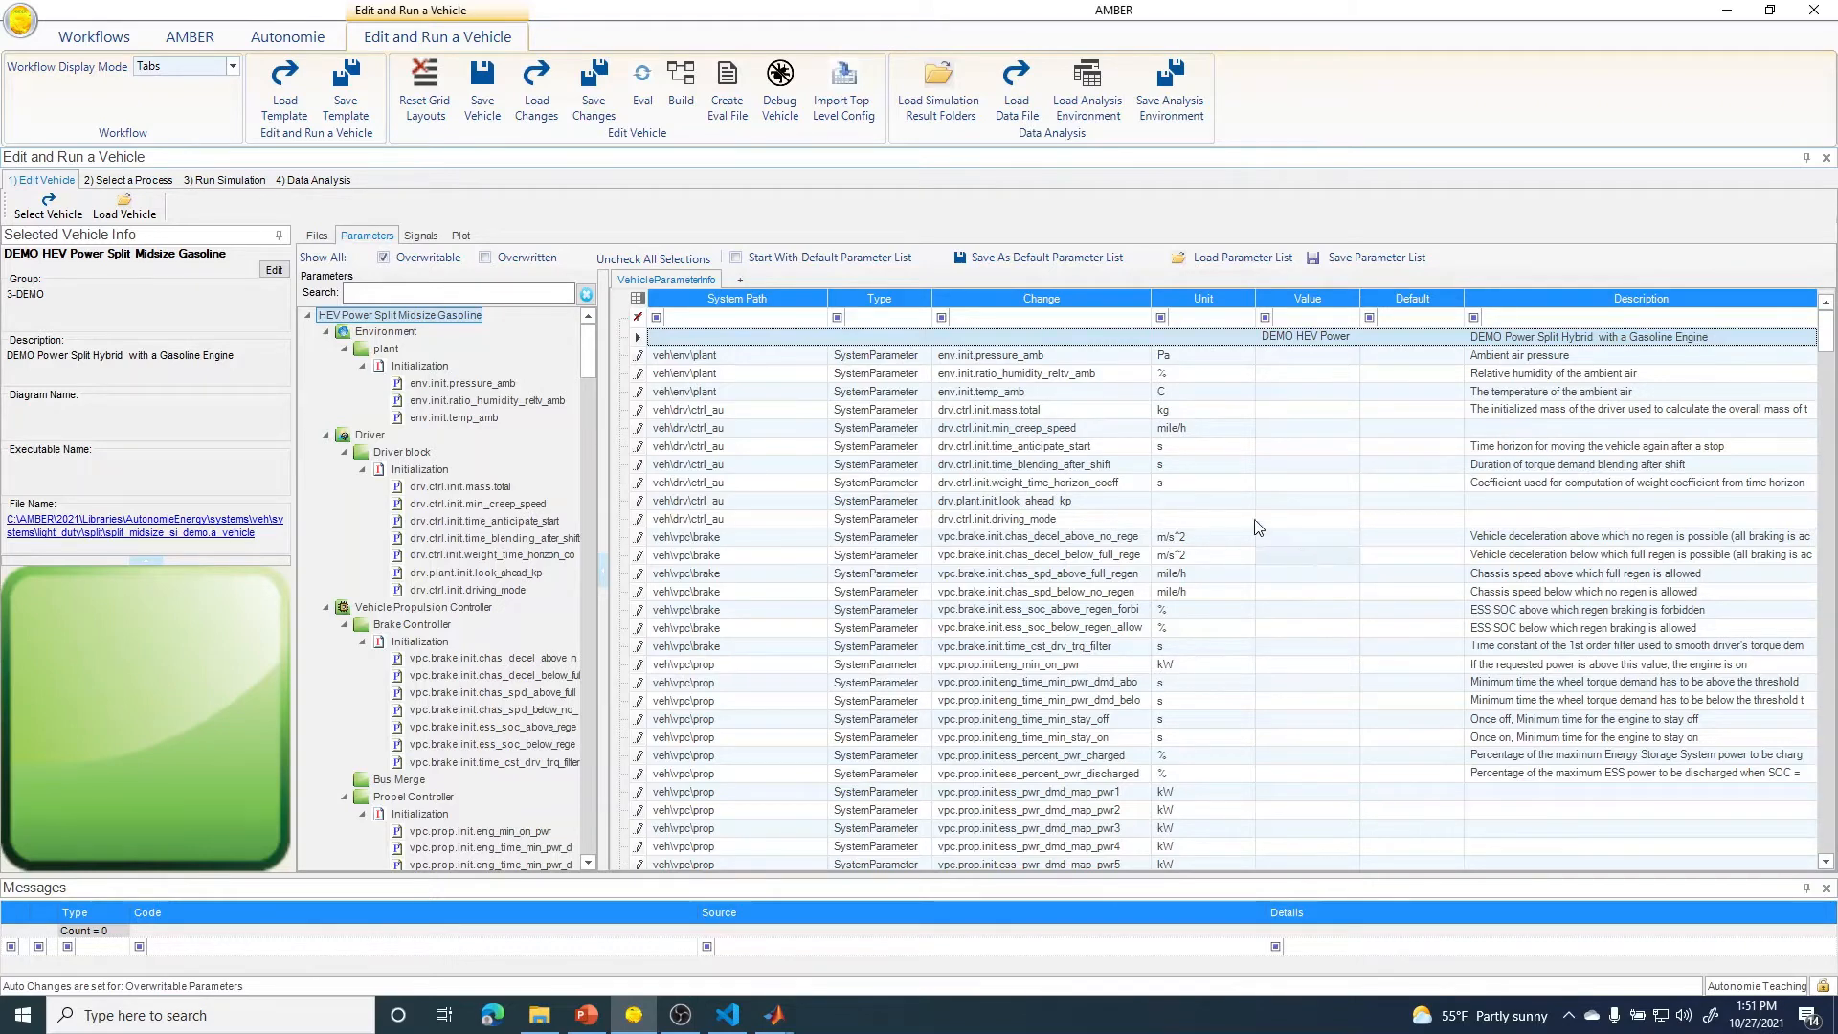
{"action": "left_click", "coordinate": [643, 93]}
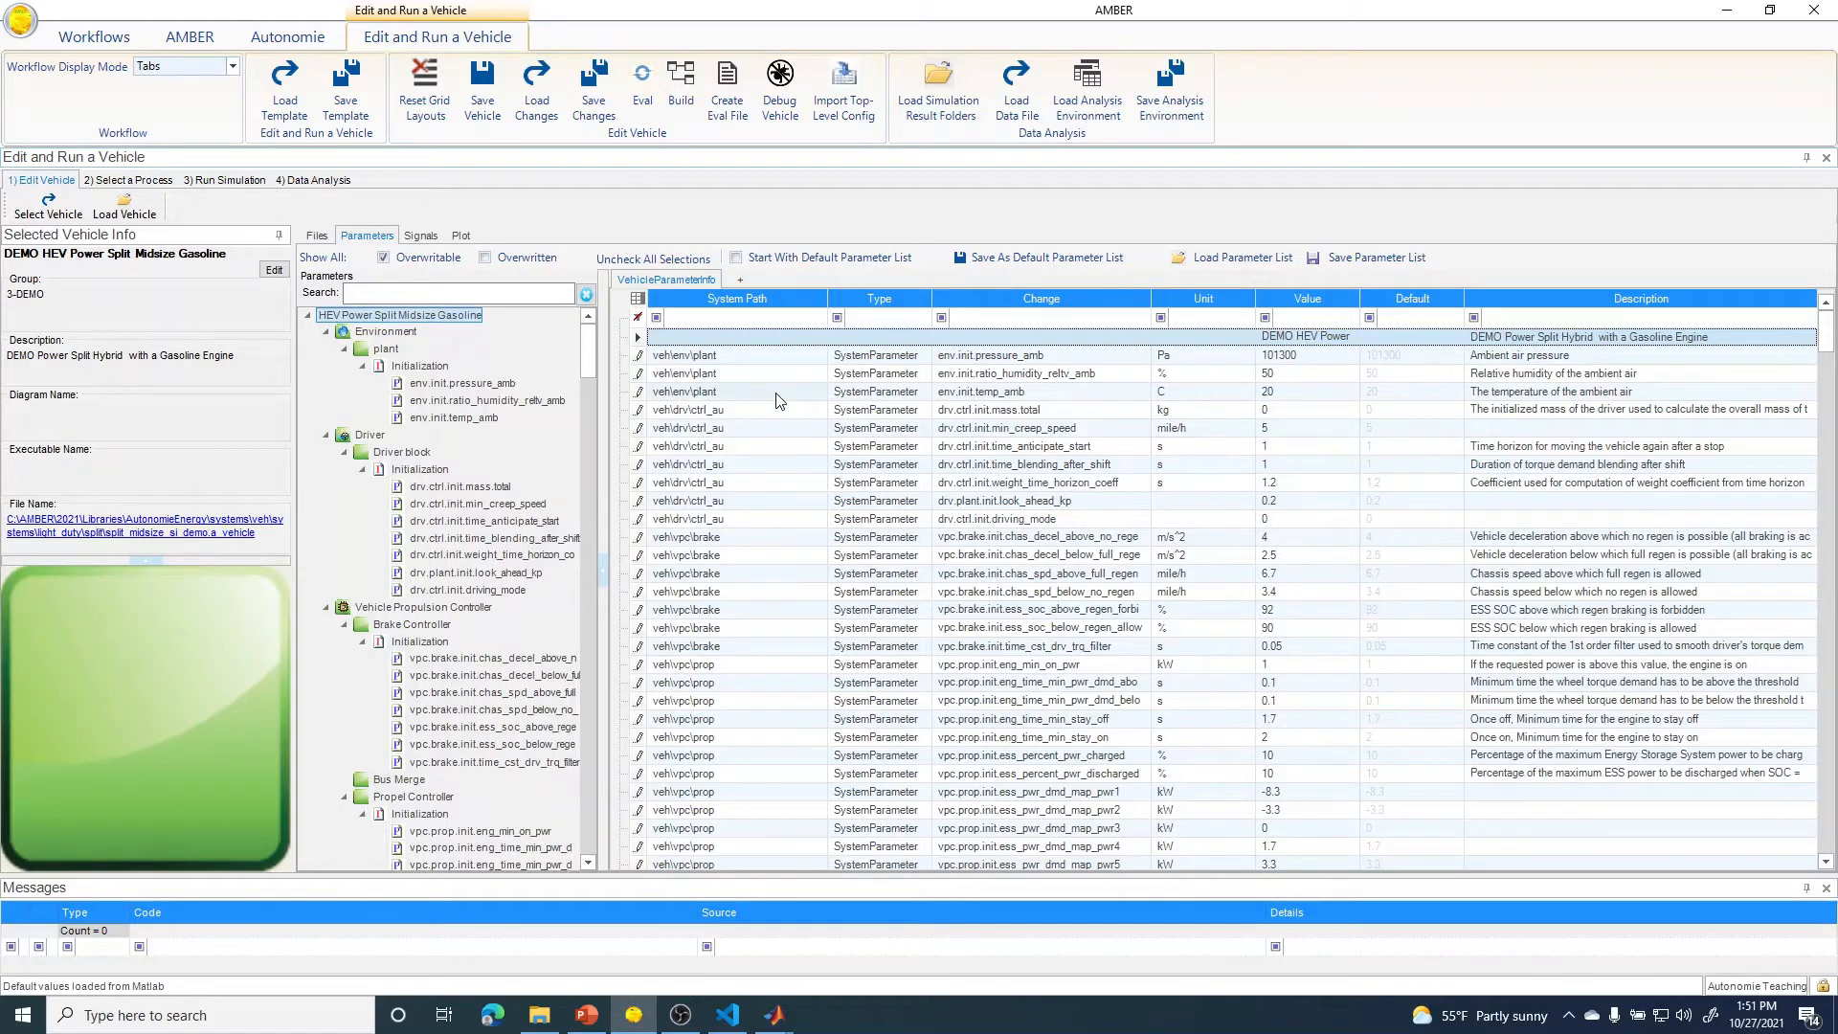
- Clear the overwritable parameters from the list, search for eng.plant.scale.pwr and add eng.plant.scale.pwr_max_des
{"action": "left_click", "coordinate": [384, 258]}
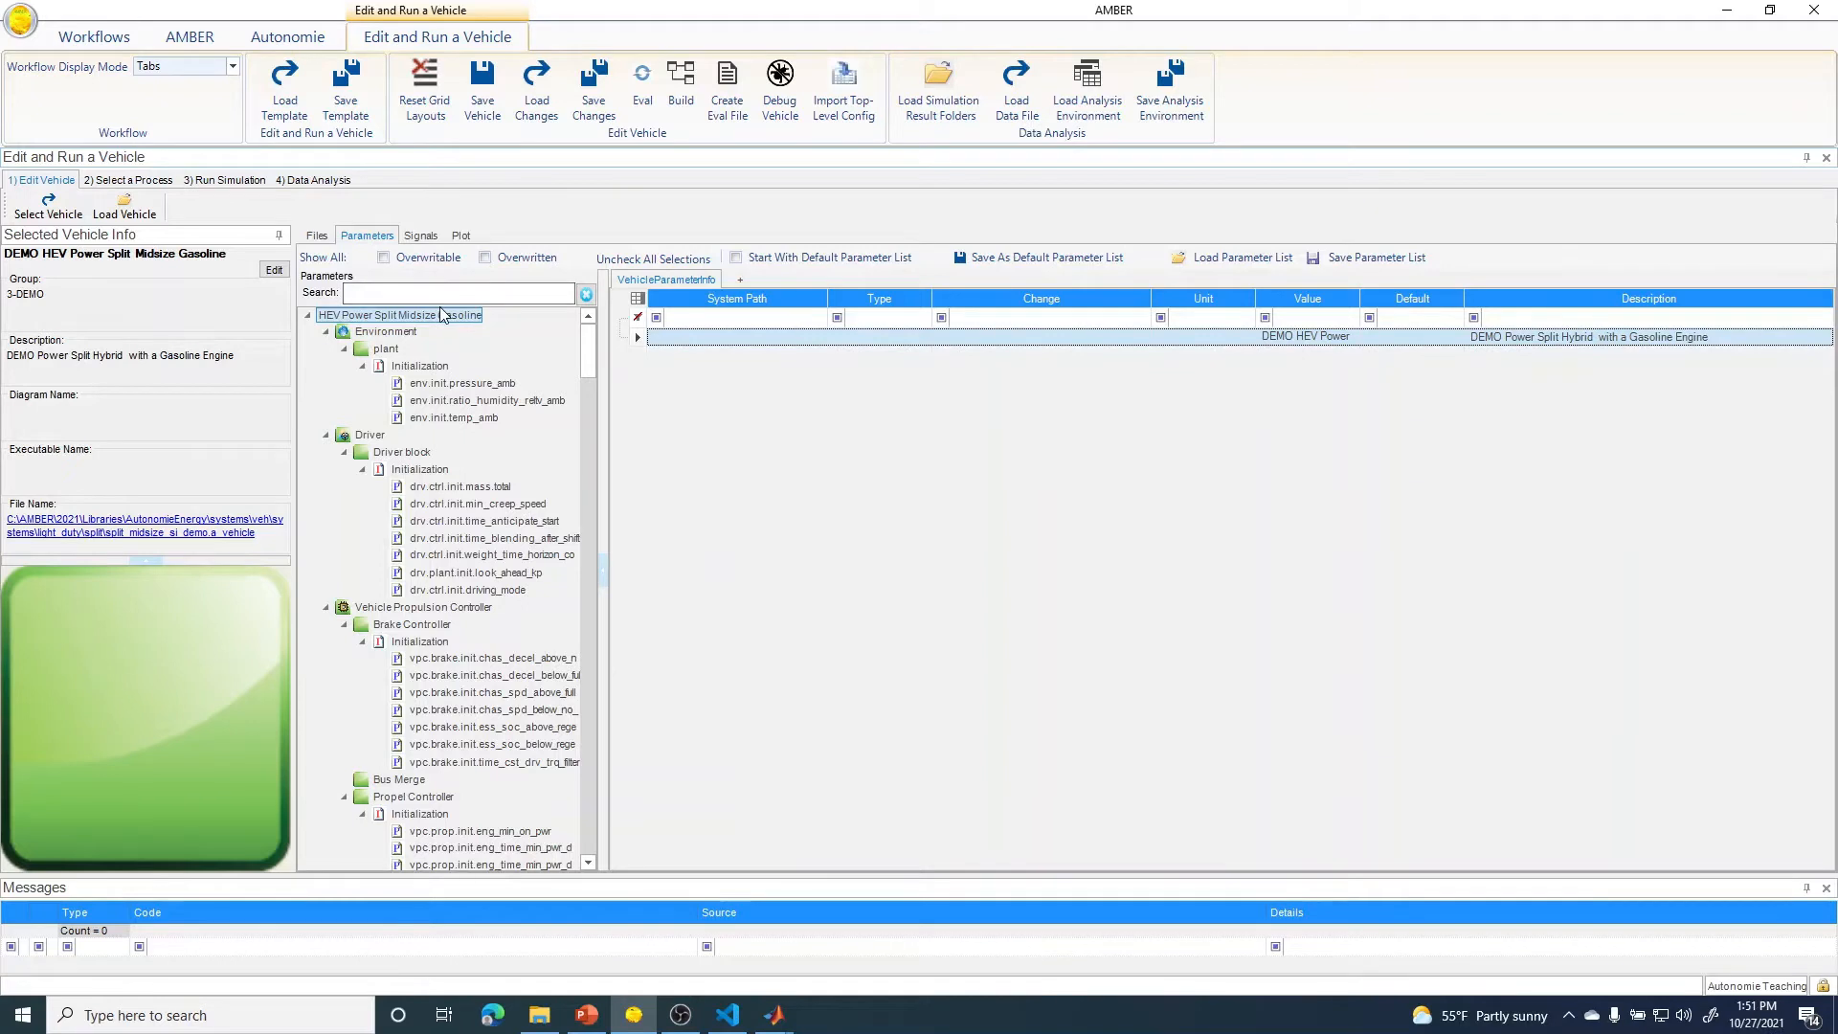
{"action": "left_click", "coordinate": [420, 289]}
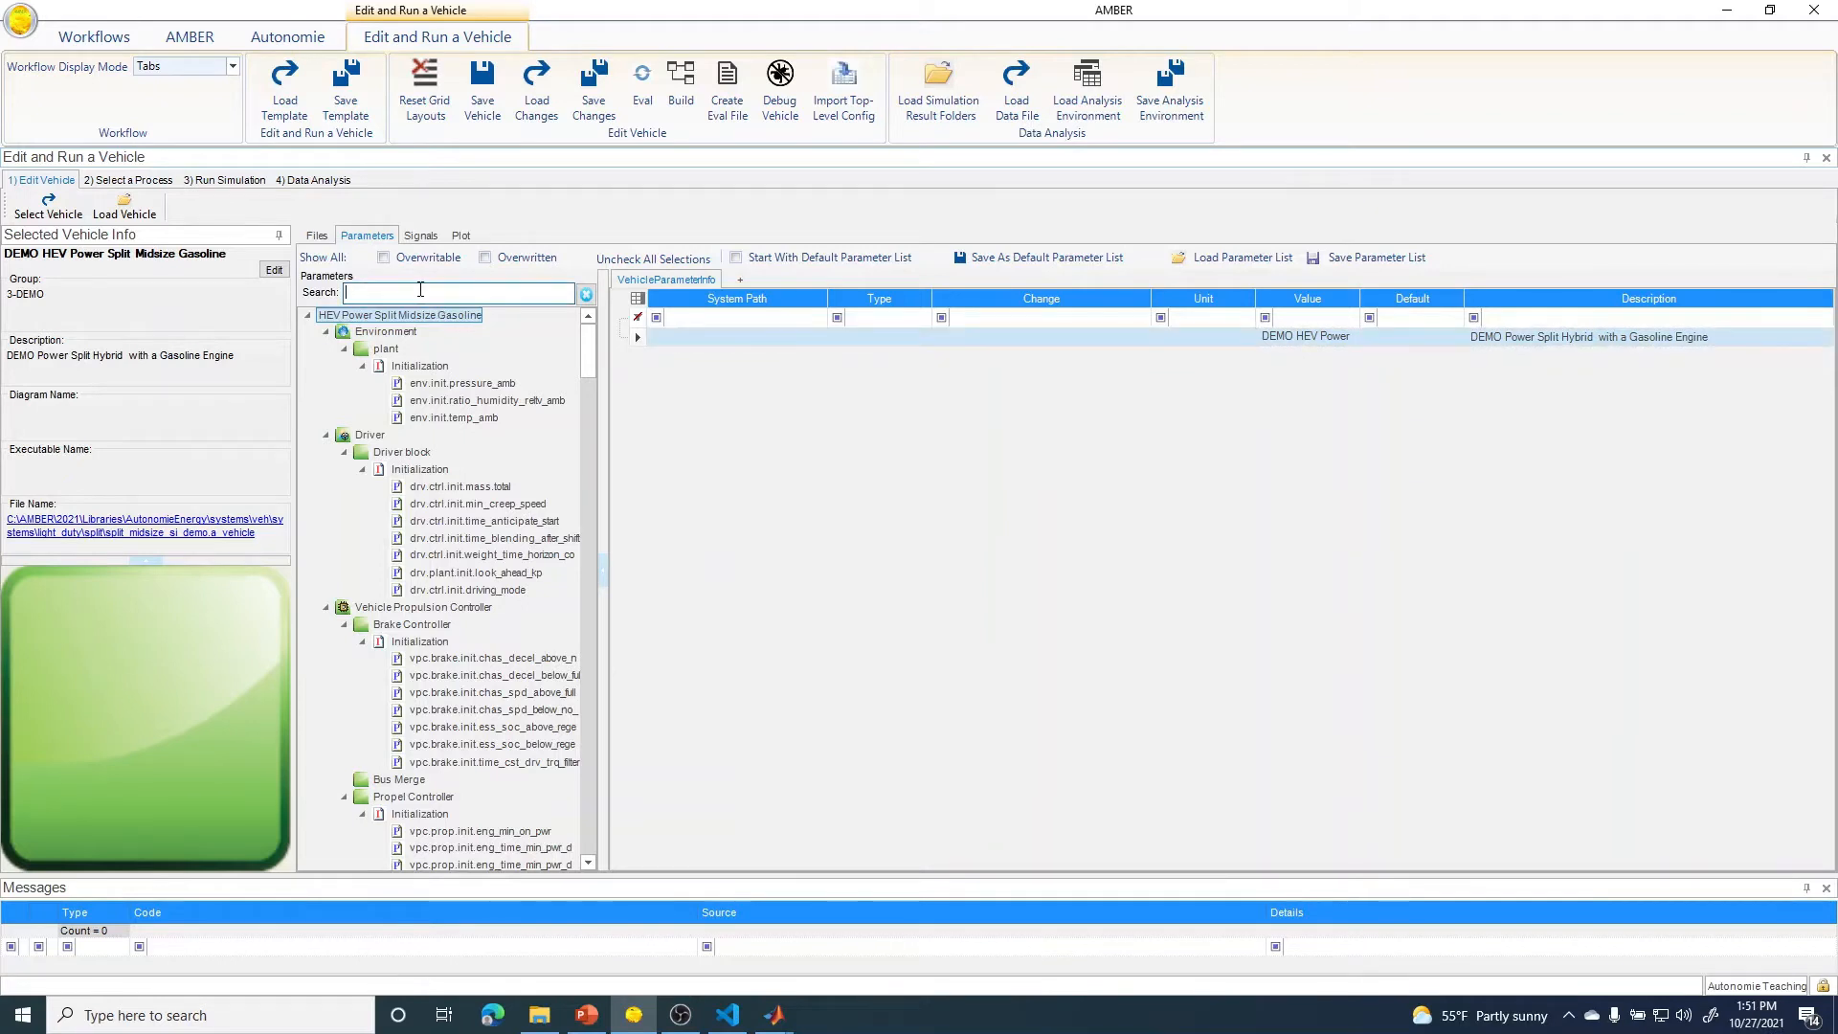
{"action": "type", "text": "eng.plant.scale.pwr"}
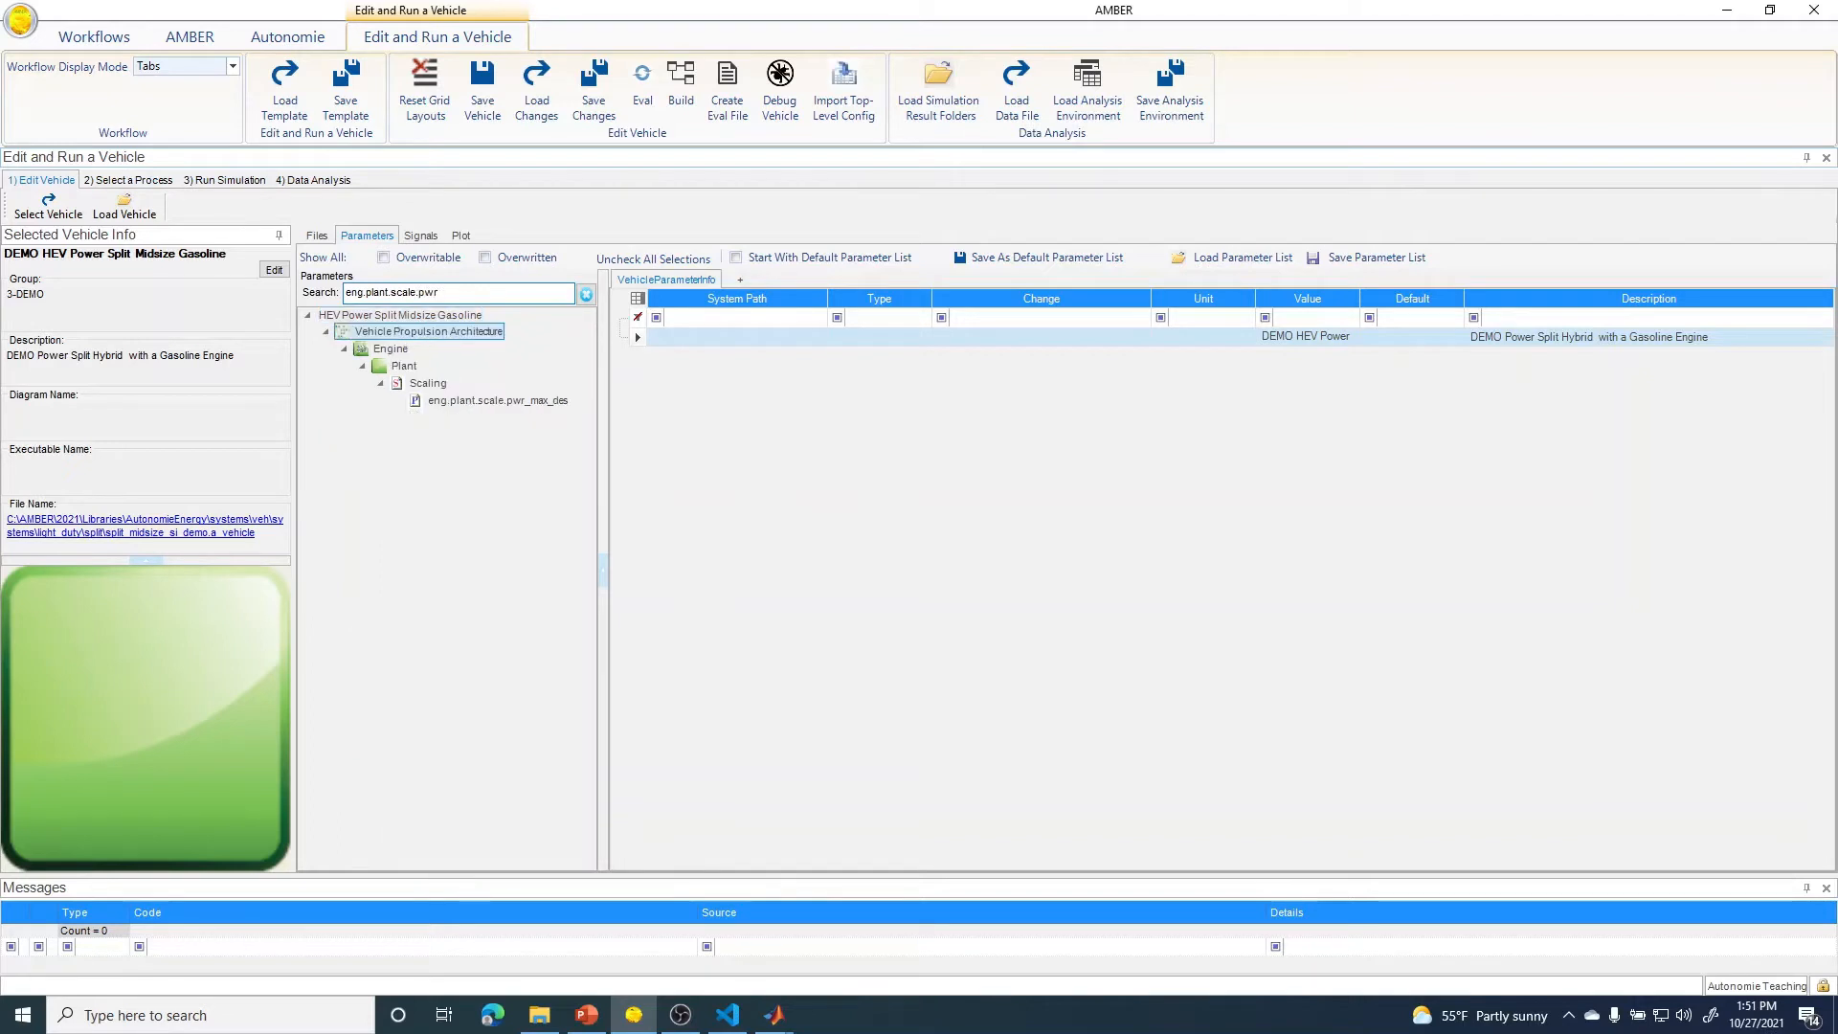
{"action": "left_click", "coordinate": [534, 407]}
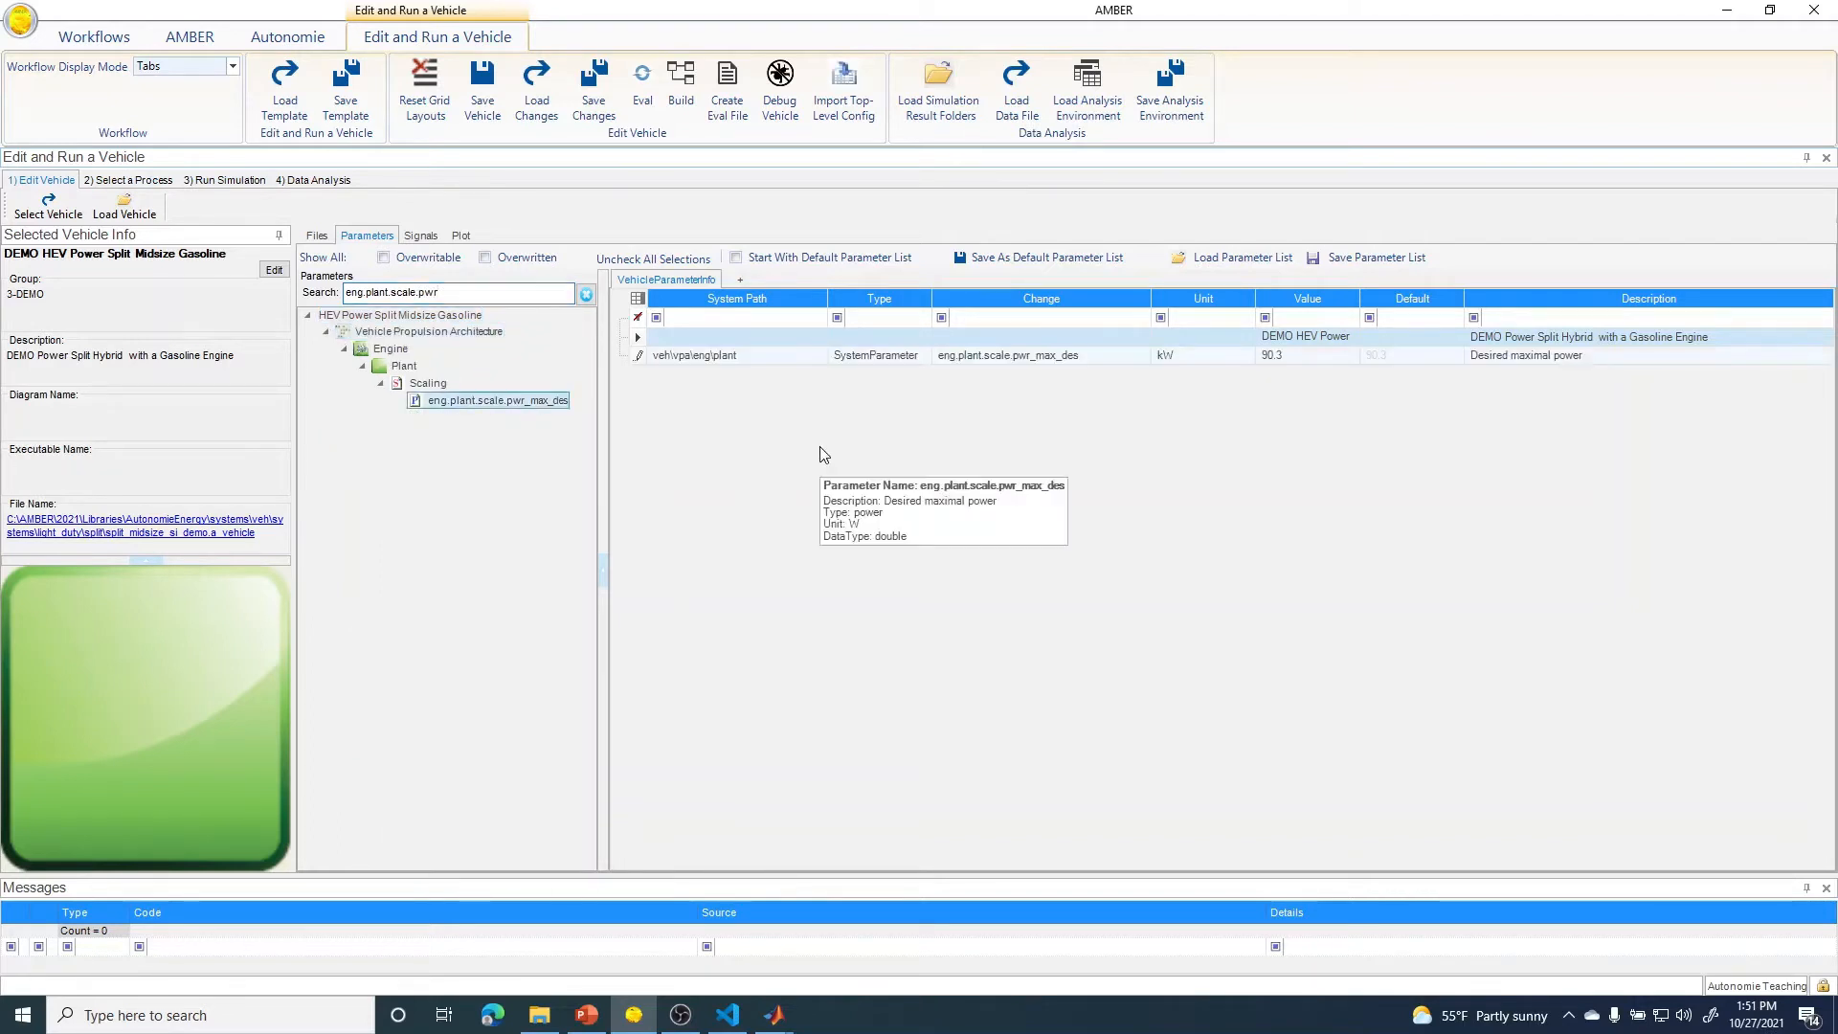
- Search the parameters for chas.plant and add chas.plant.init.coeff_drag and chas.plant.init.frontal_area to the list
{"action": "left_click_drag", "start_coordinate": [444, 291], "coordinate": [335, 292]}
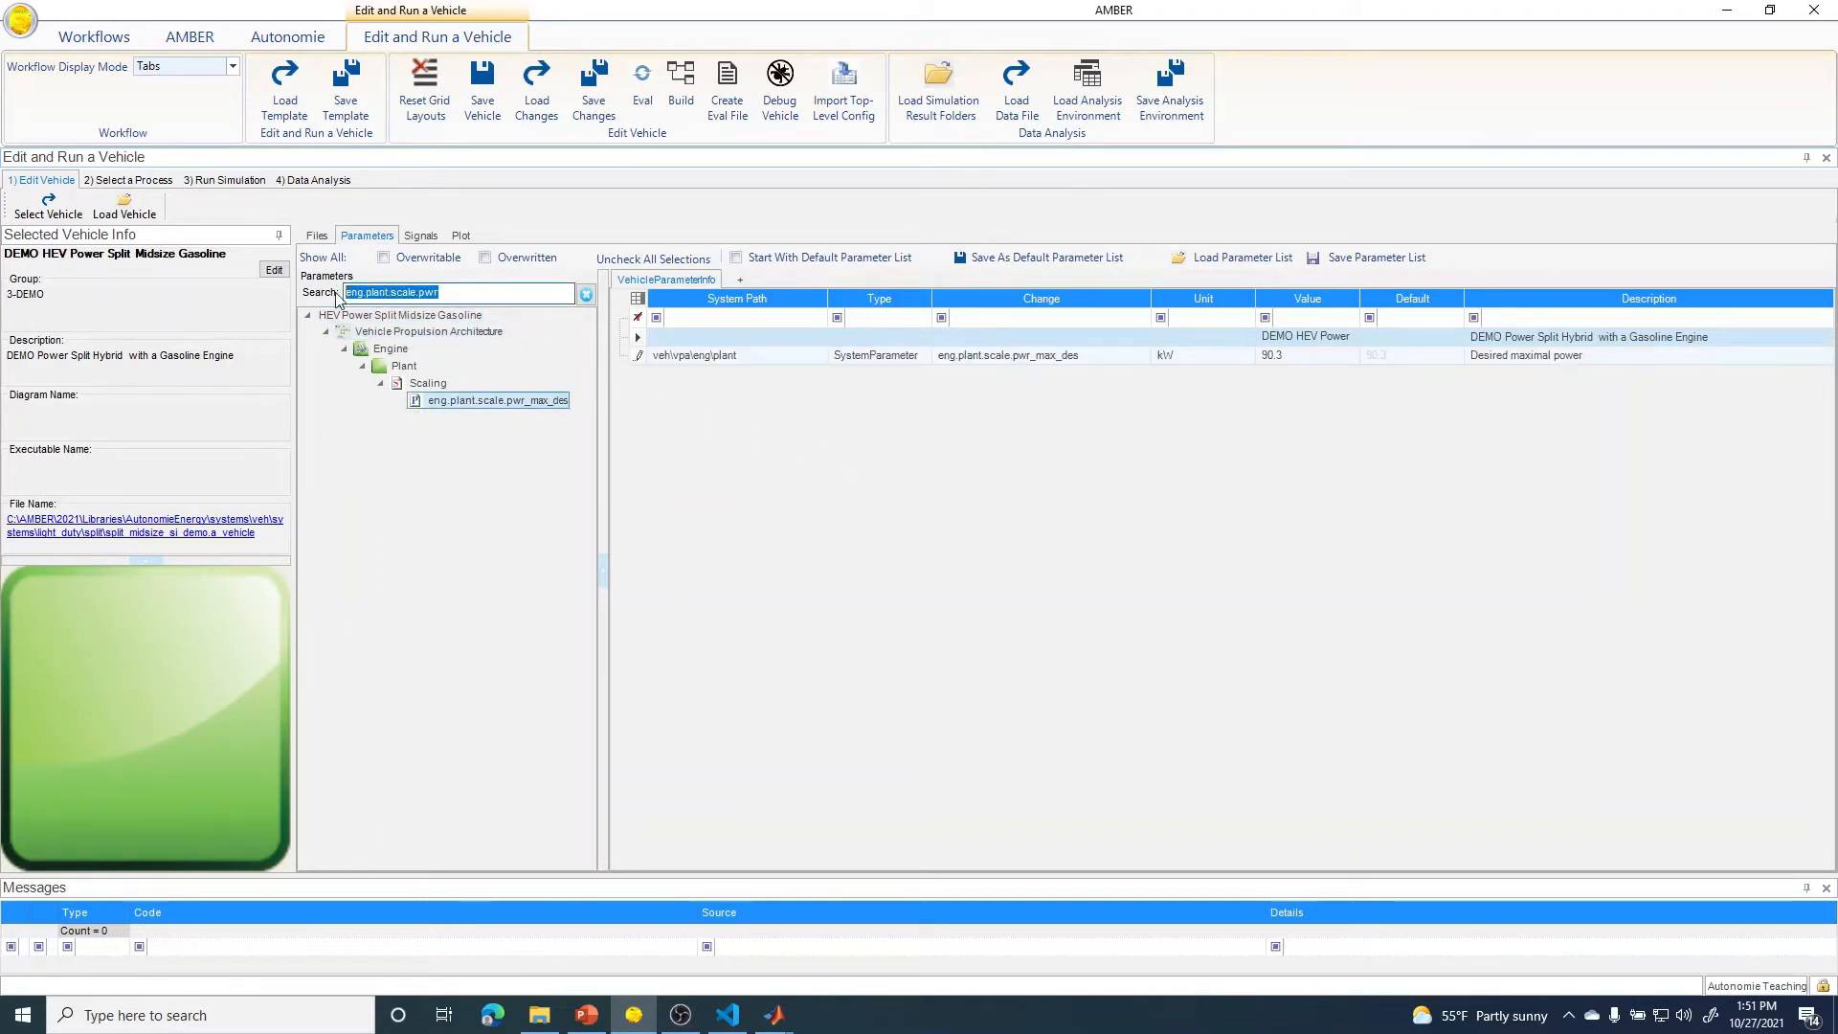
{"action": "type", "text": "chas.plant"}
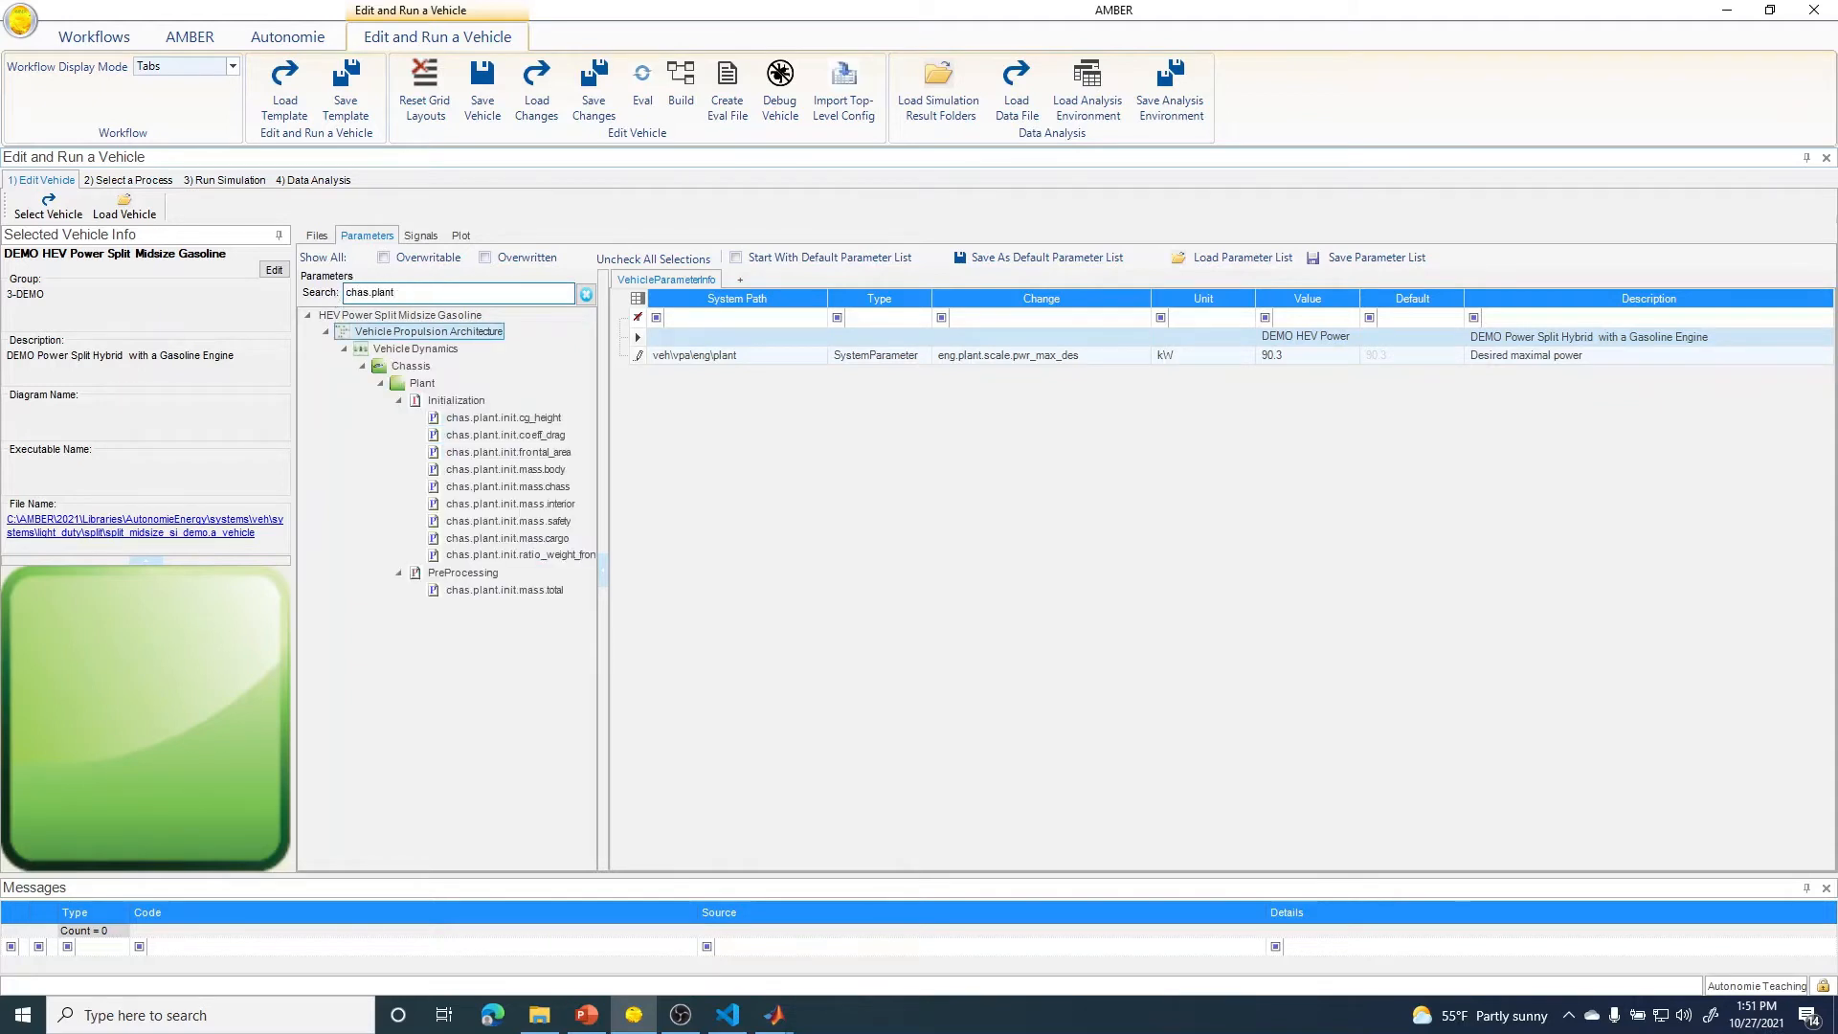
{"action": "left_click", "coordinate": [505, 435]}
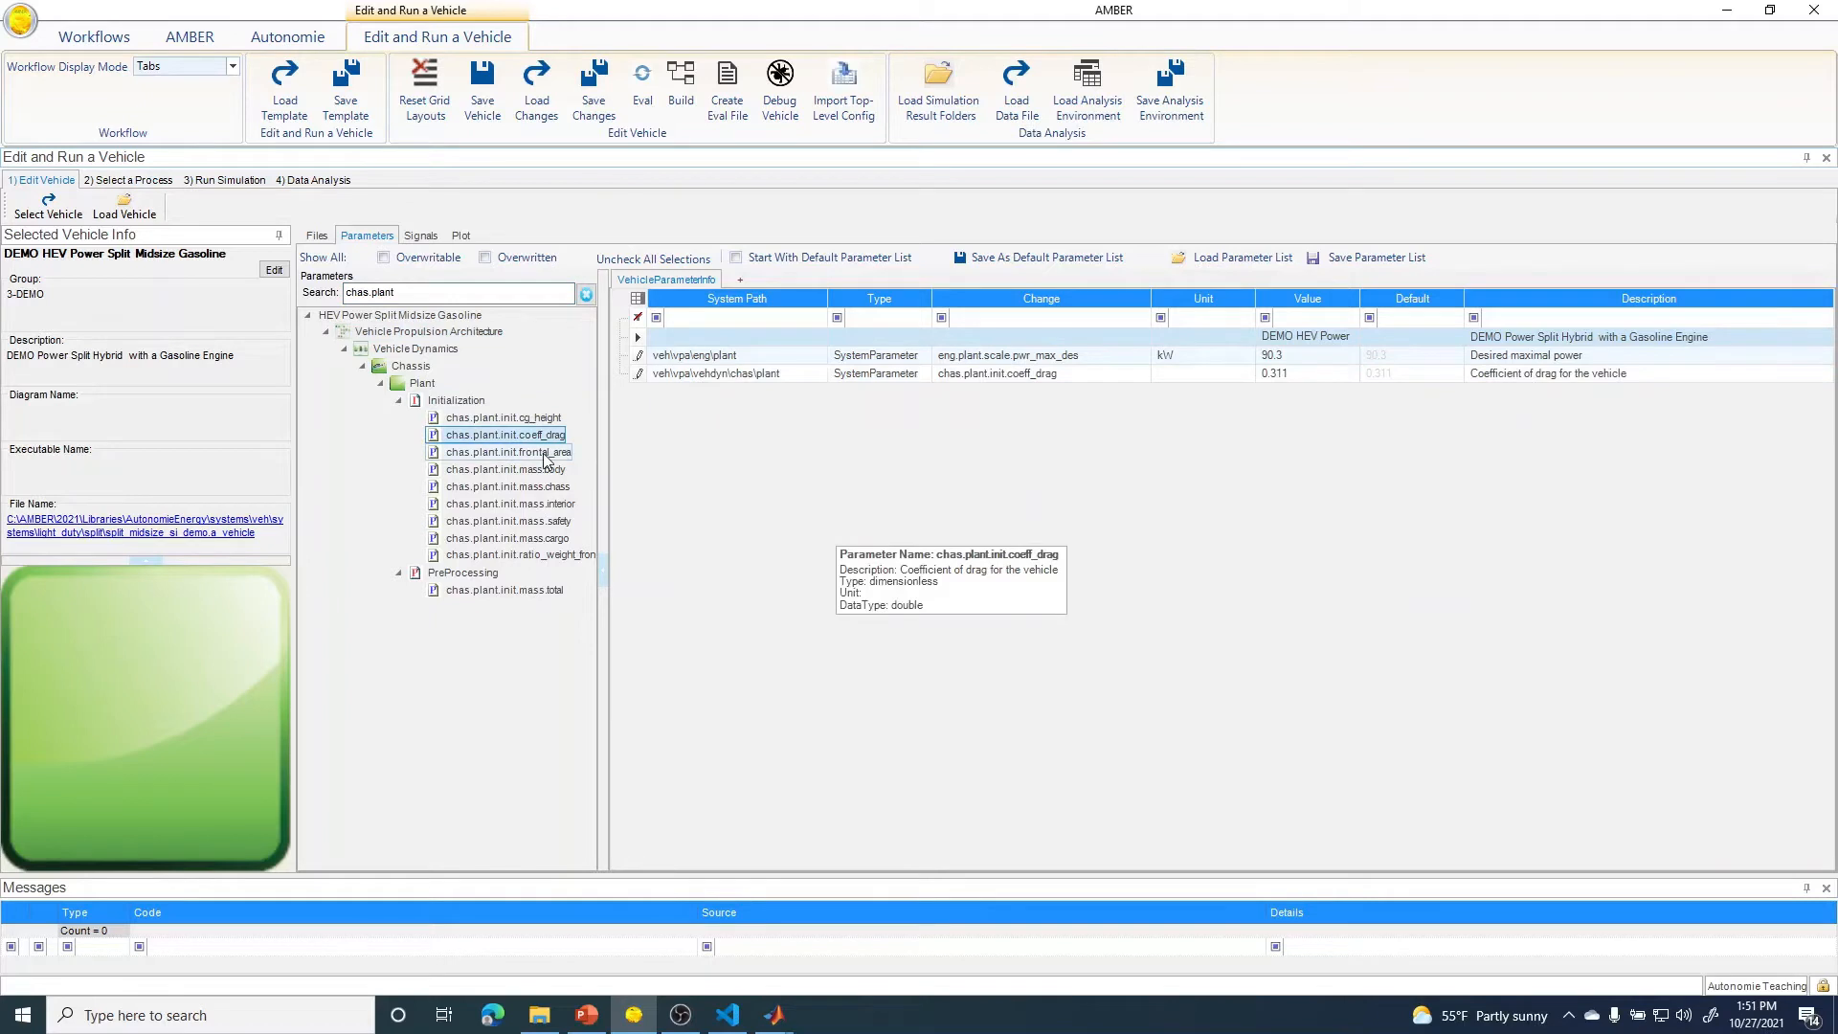
{"action": "left_click", "coordinate": [536, 451]}
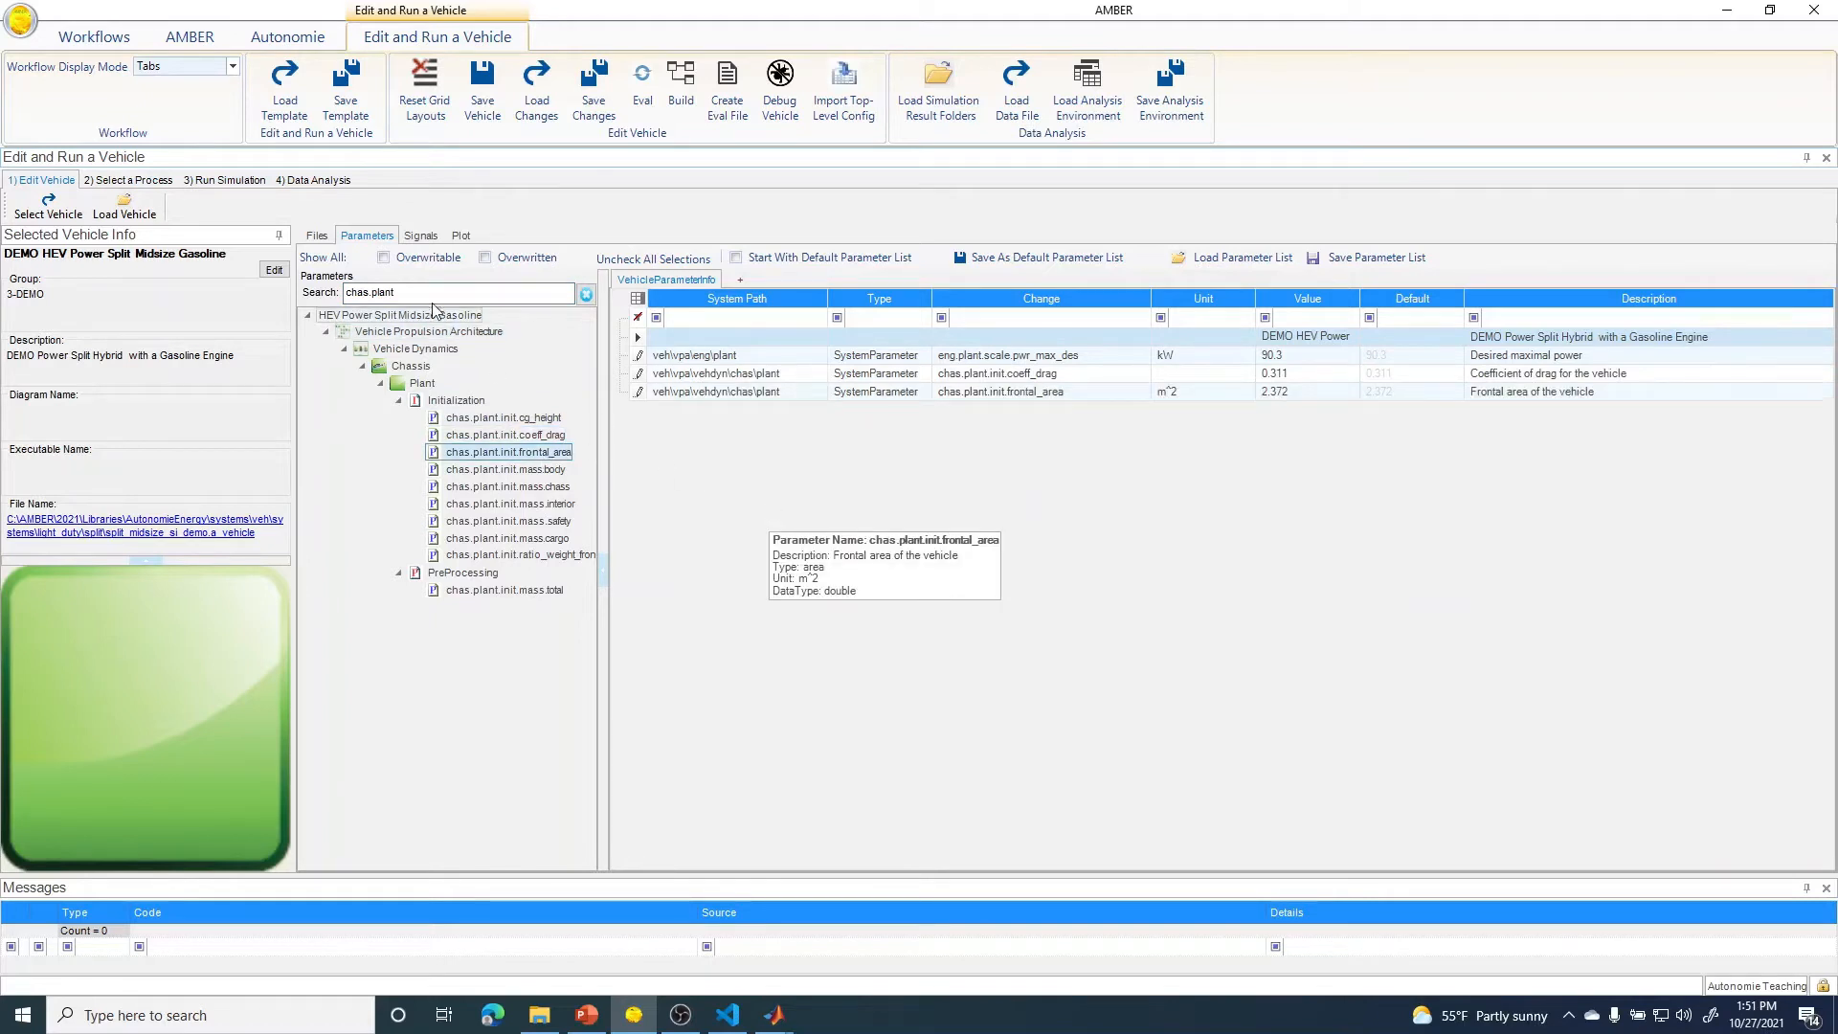
- Search the parameters for whl.plant.init and add the wheel's coeff_roll1, coeff_roll2 and radius to the list
{"action": "left_click_drag", "start_coordinate": [412, 292], "coordinate": [306, 297]}
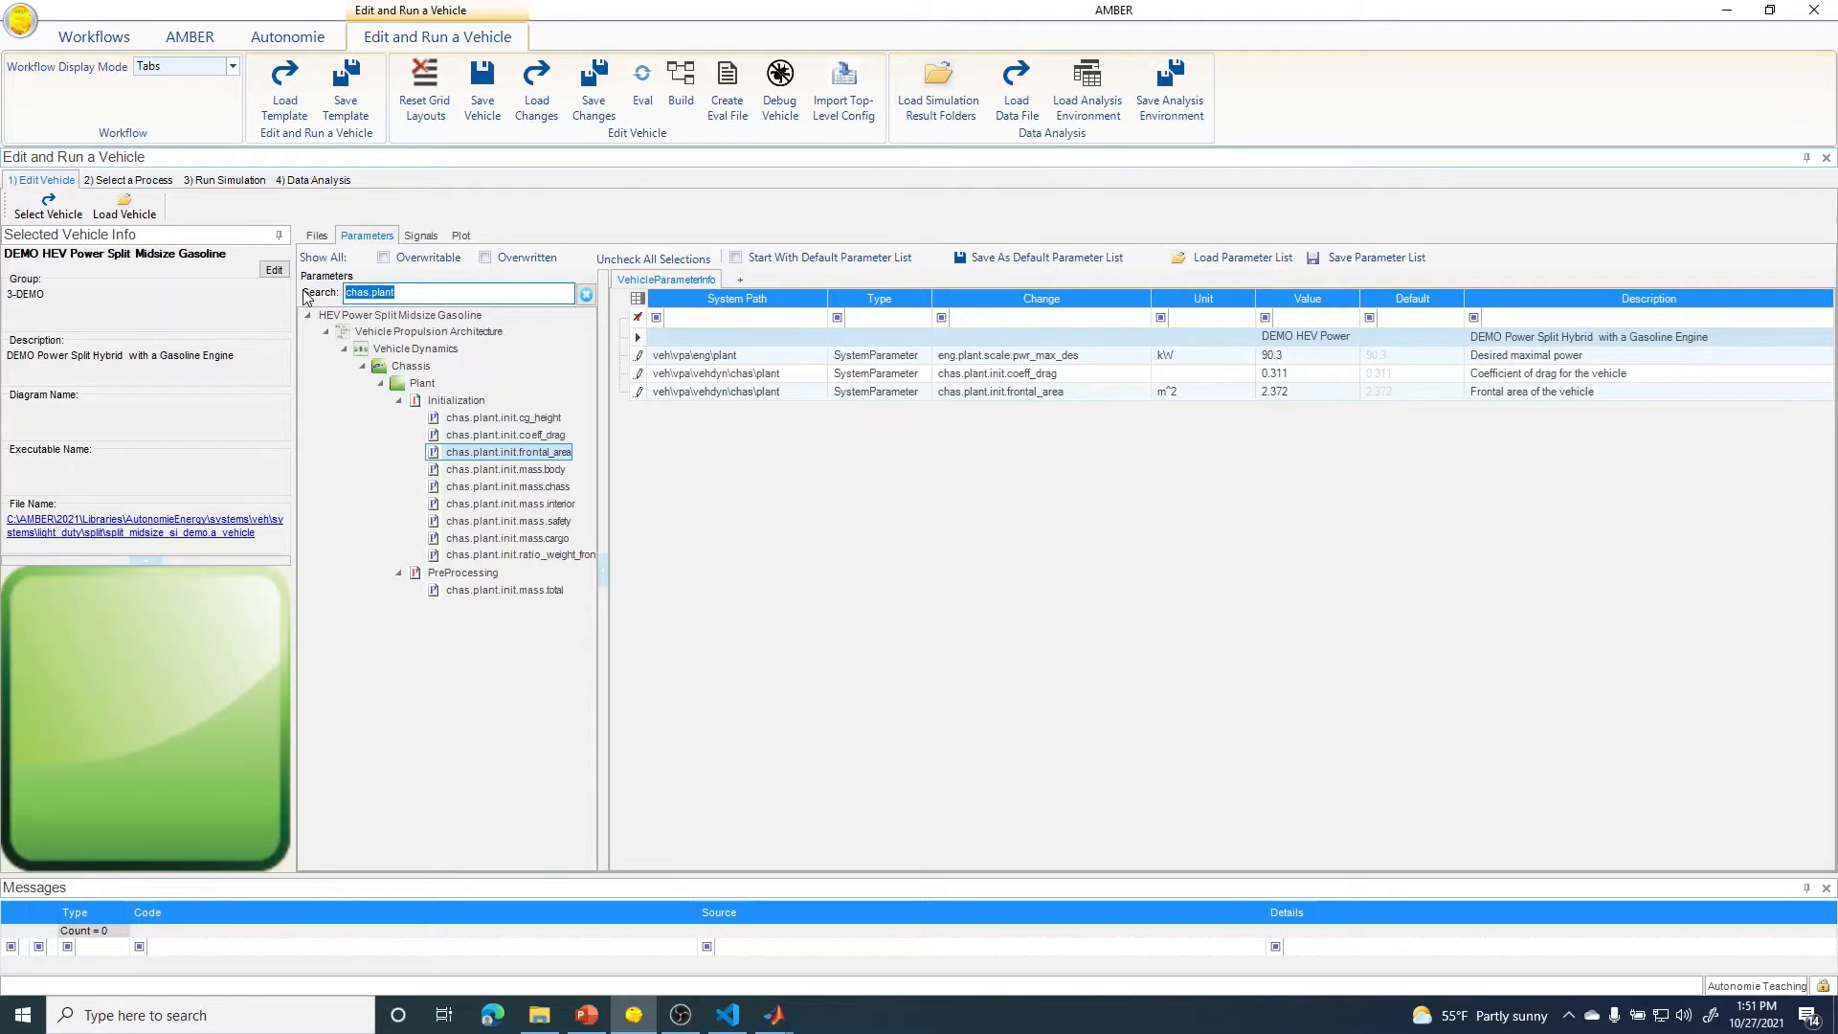
{"action": "type", "text": "whl"}
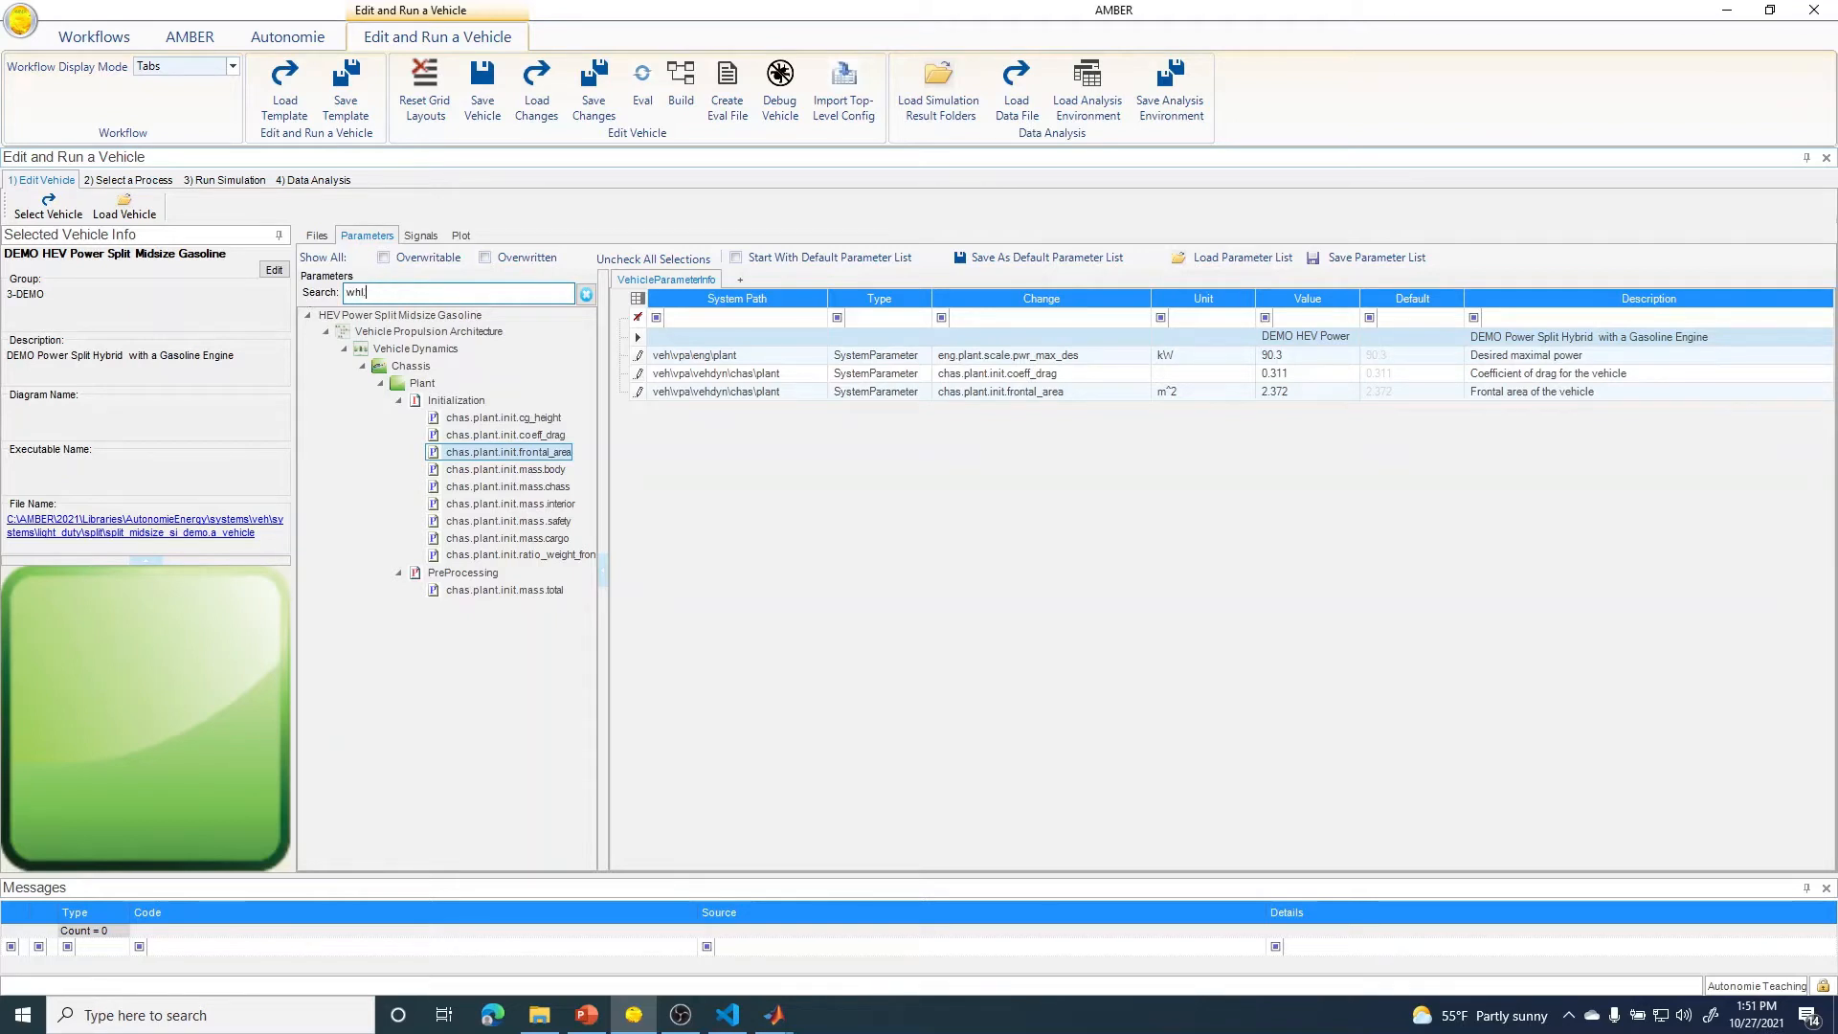
{"action": "type", "text": ".plant.init"}
{"action": "left_click_drag", "start_coordinate": [537, 422], "coordinate": [742, 481]}
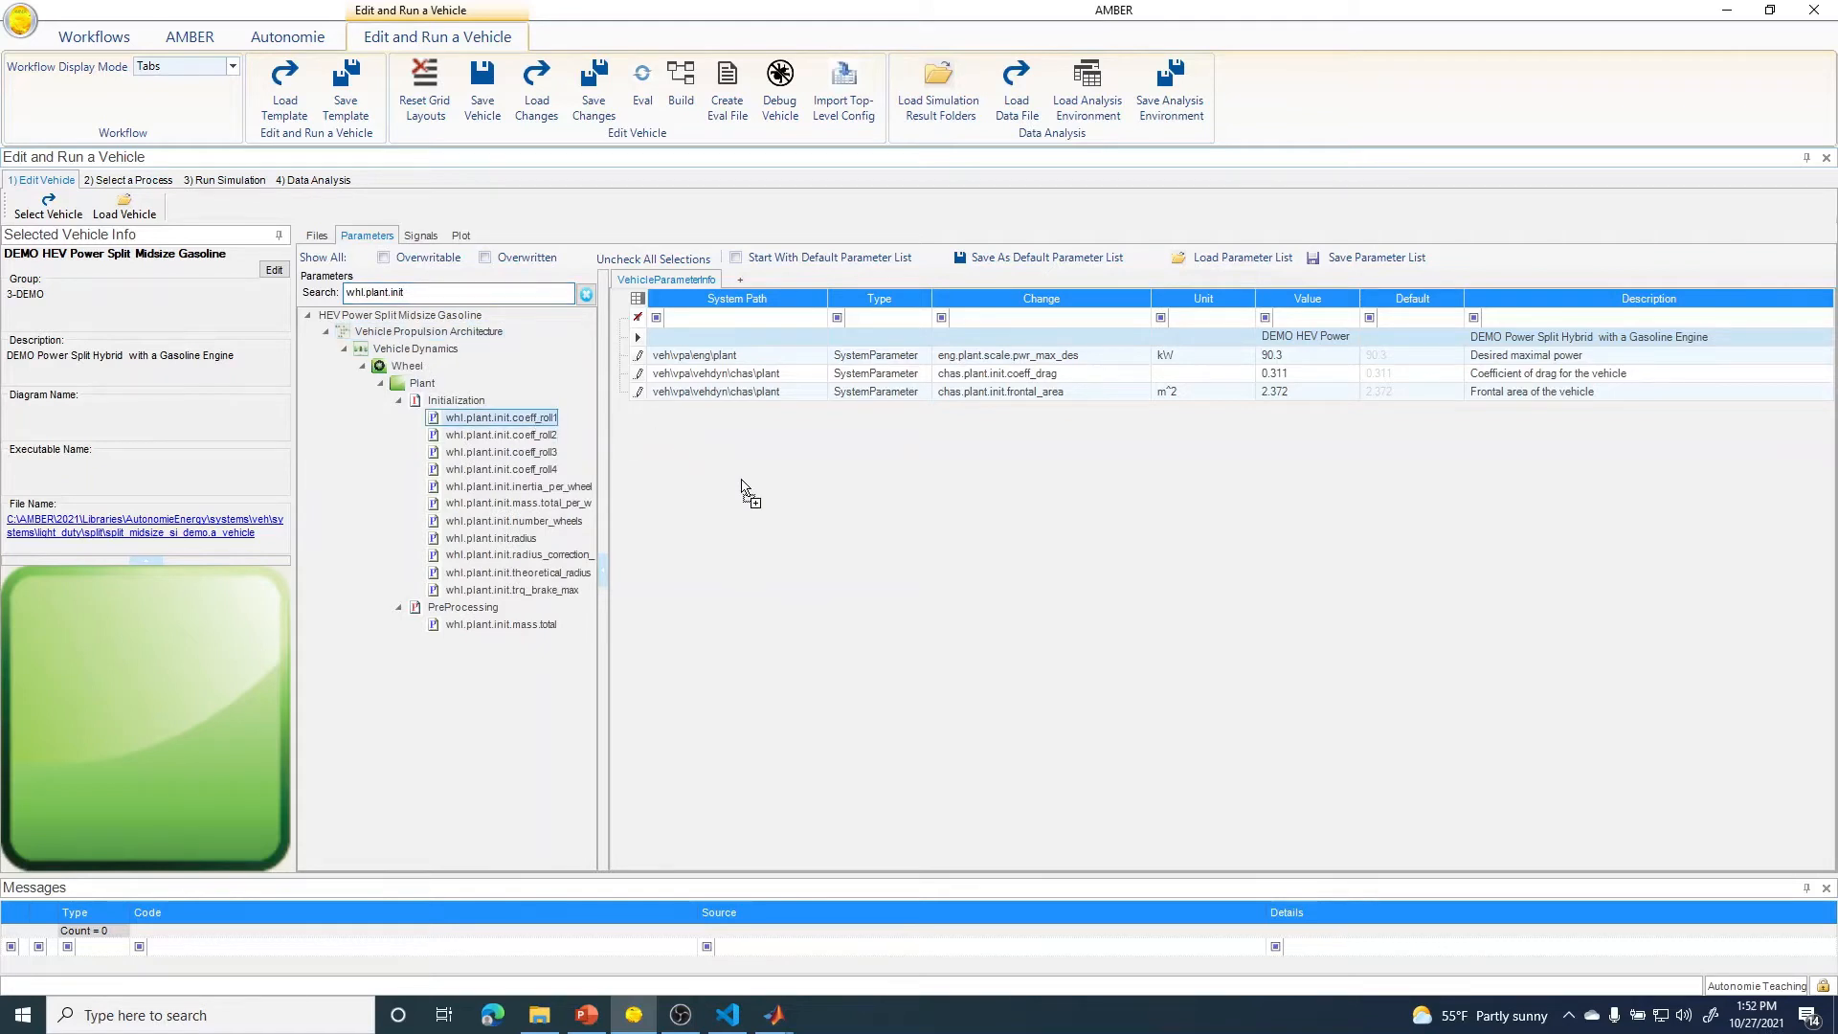
{"action": "left_click_drag", "start_coordinate": [549, 440], "coordinate": [706, 484]}
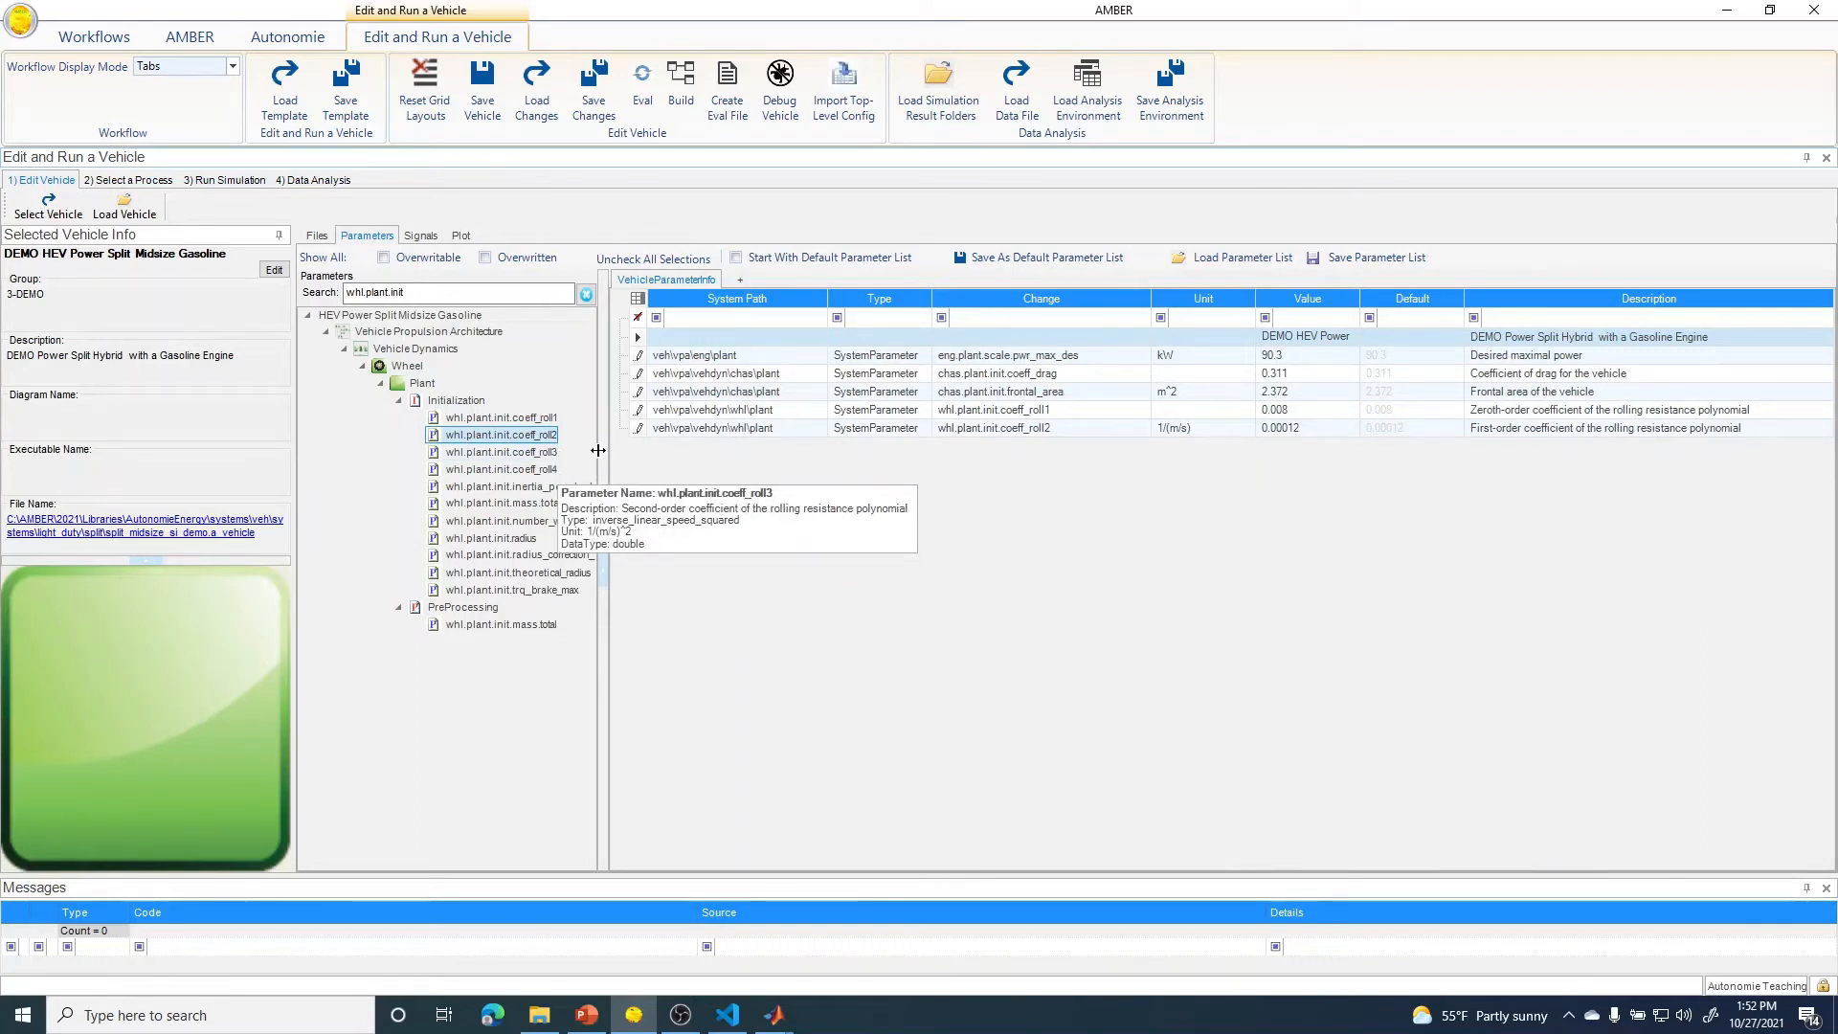
{"action": "left_click_drag", "start_coordinate": [598, 450], "coordinate": [655, 453]}
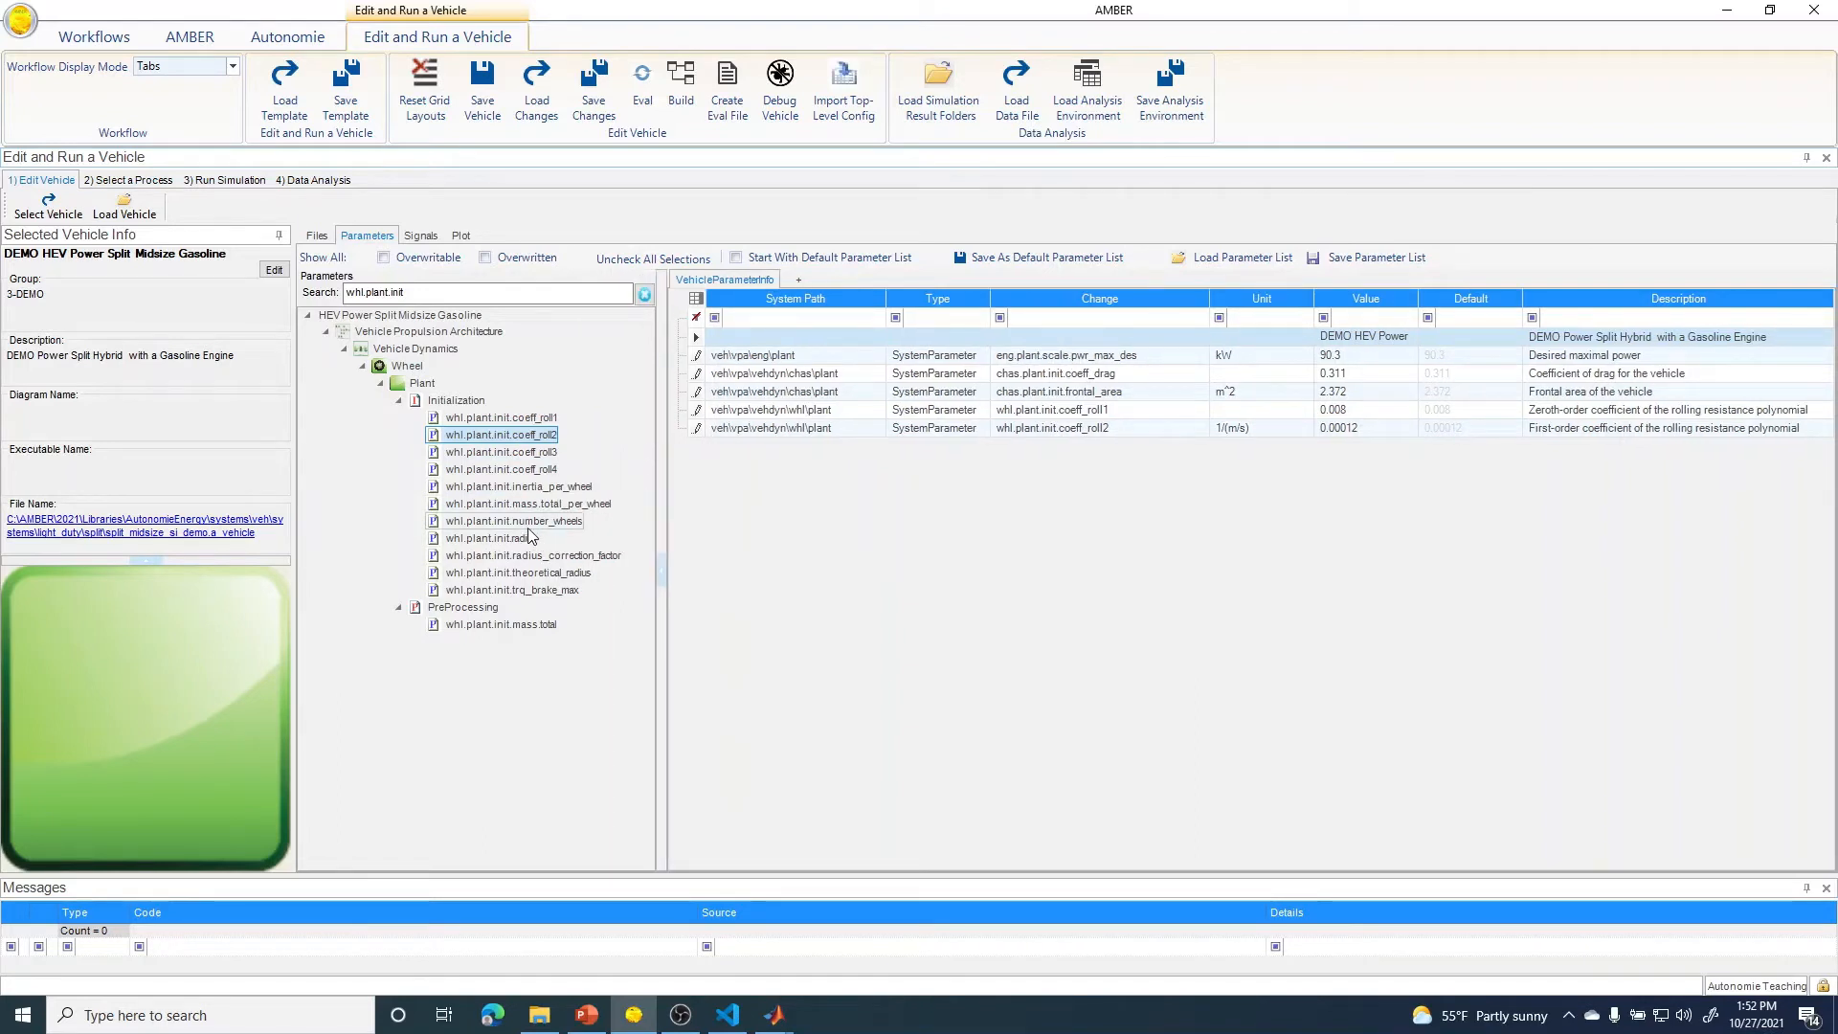
{"action": "left_click_drag", "start_coordinate": [527, 538], "coordinate": [761, 501]}
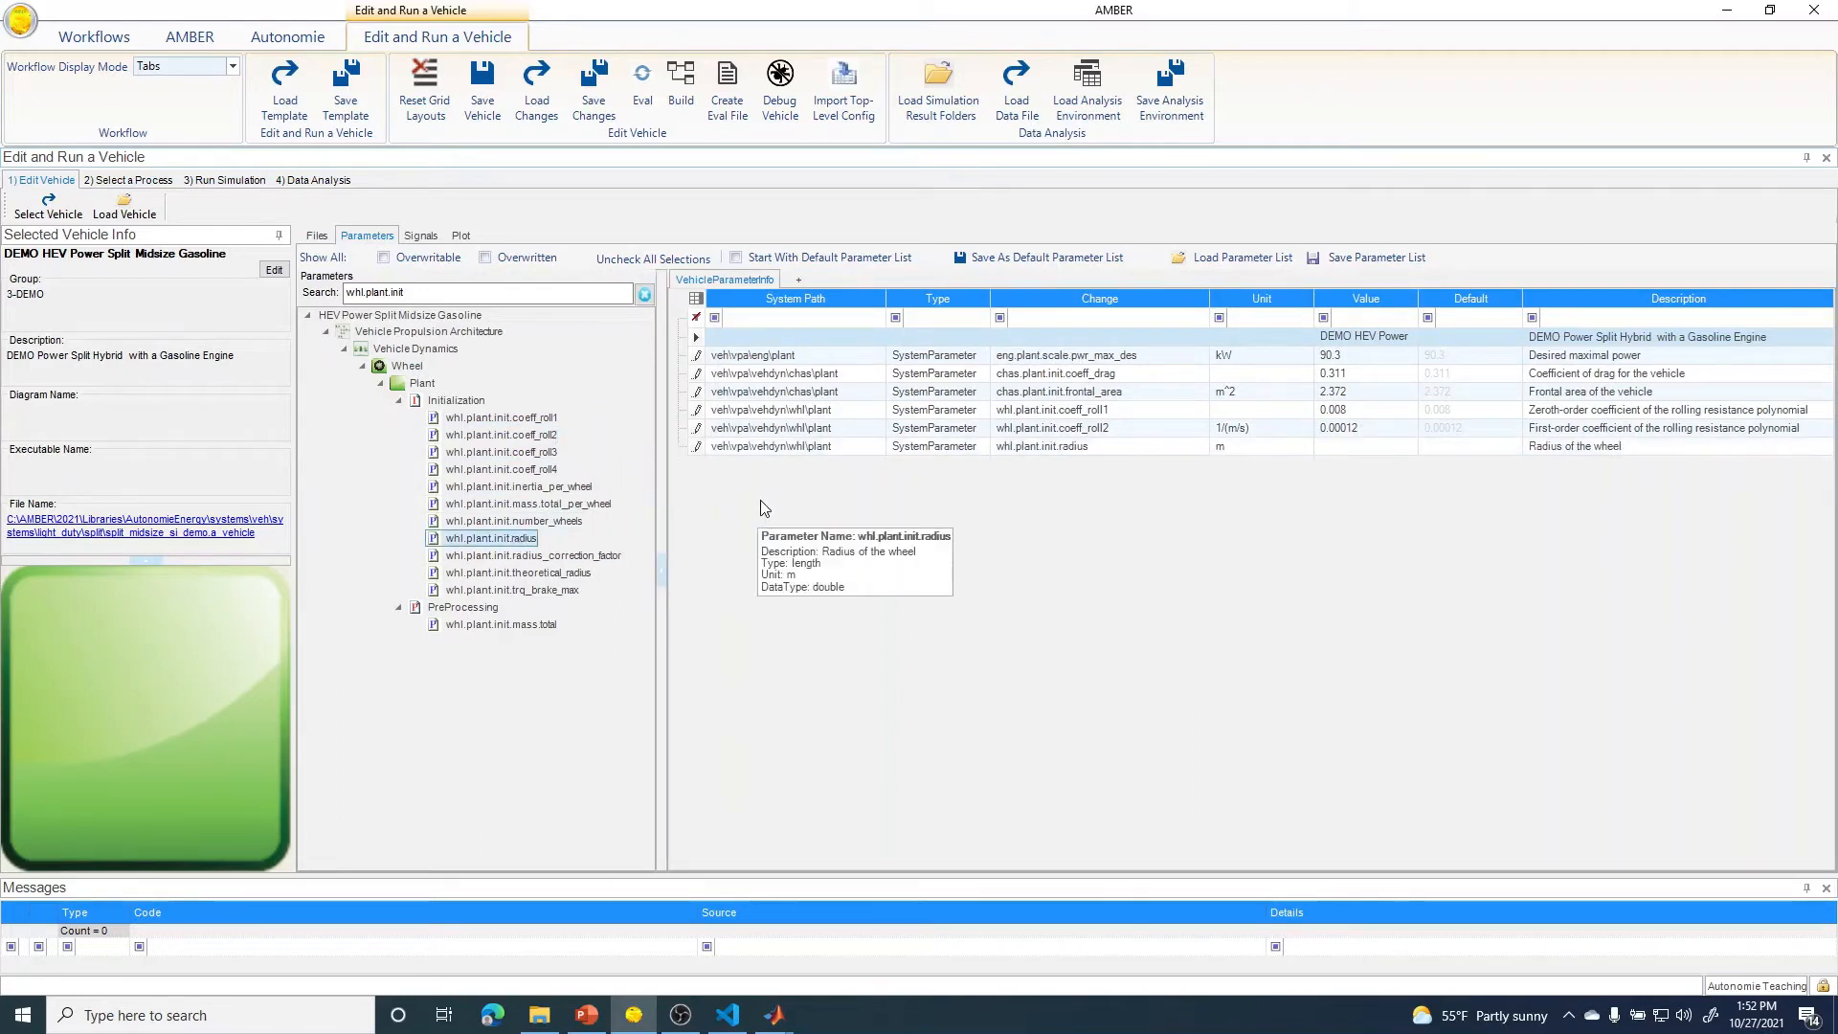
- Search the parameters for accelec. and add accelec.plant.init.pwr and accelec.plant.init.pwr_demo to the list
{"action": "left_click_drag", "start_coordinate": [422, 293], "coordinate": [343, 289]}
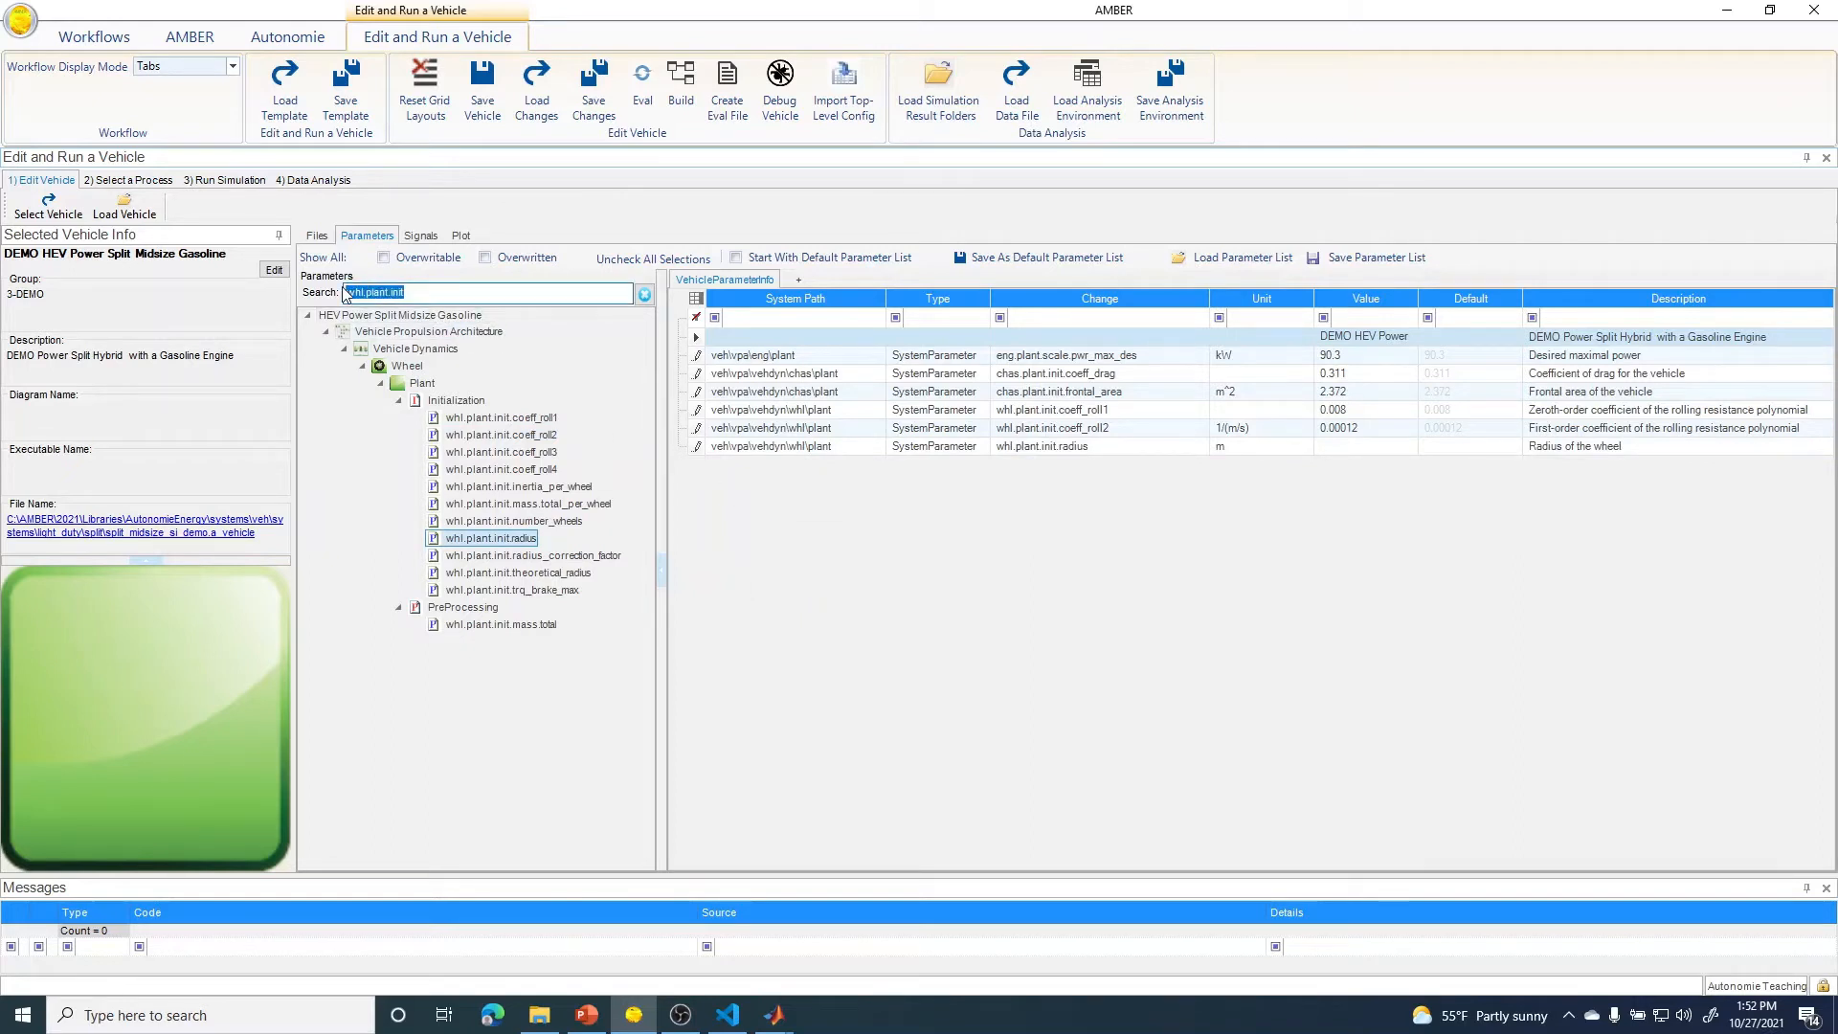
{"action": "type", "text": "accelec."}
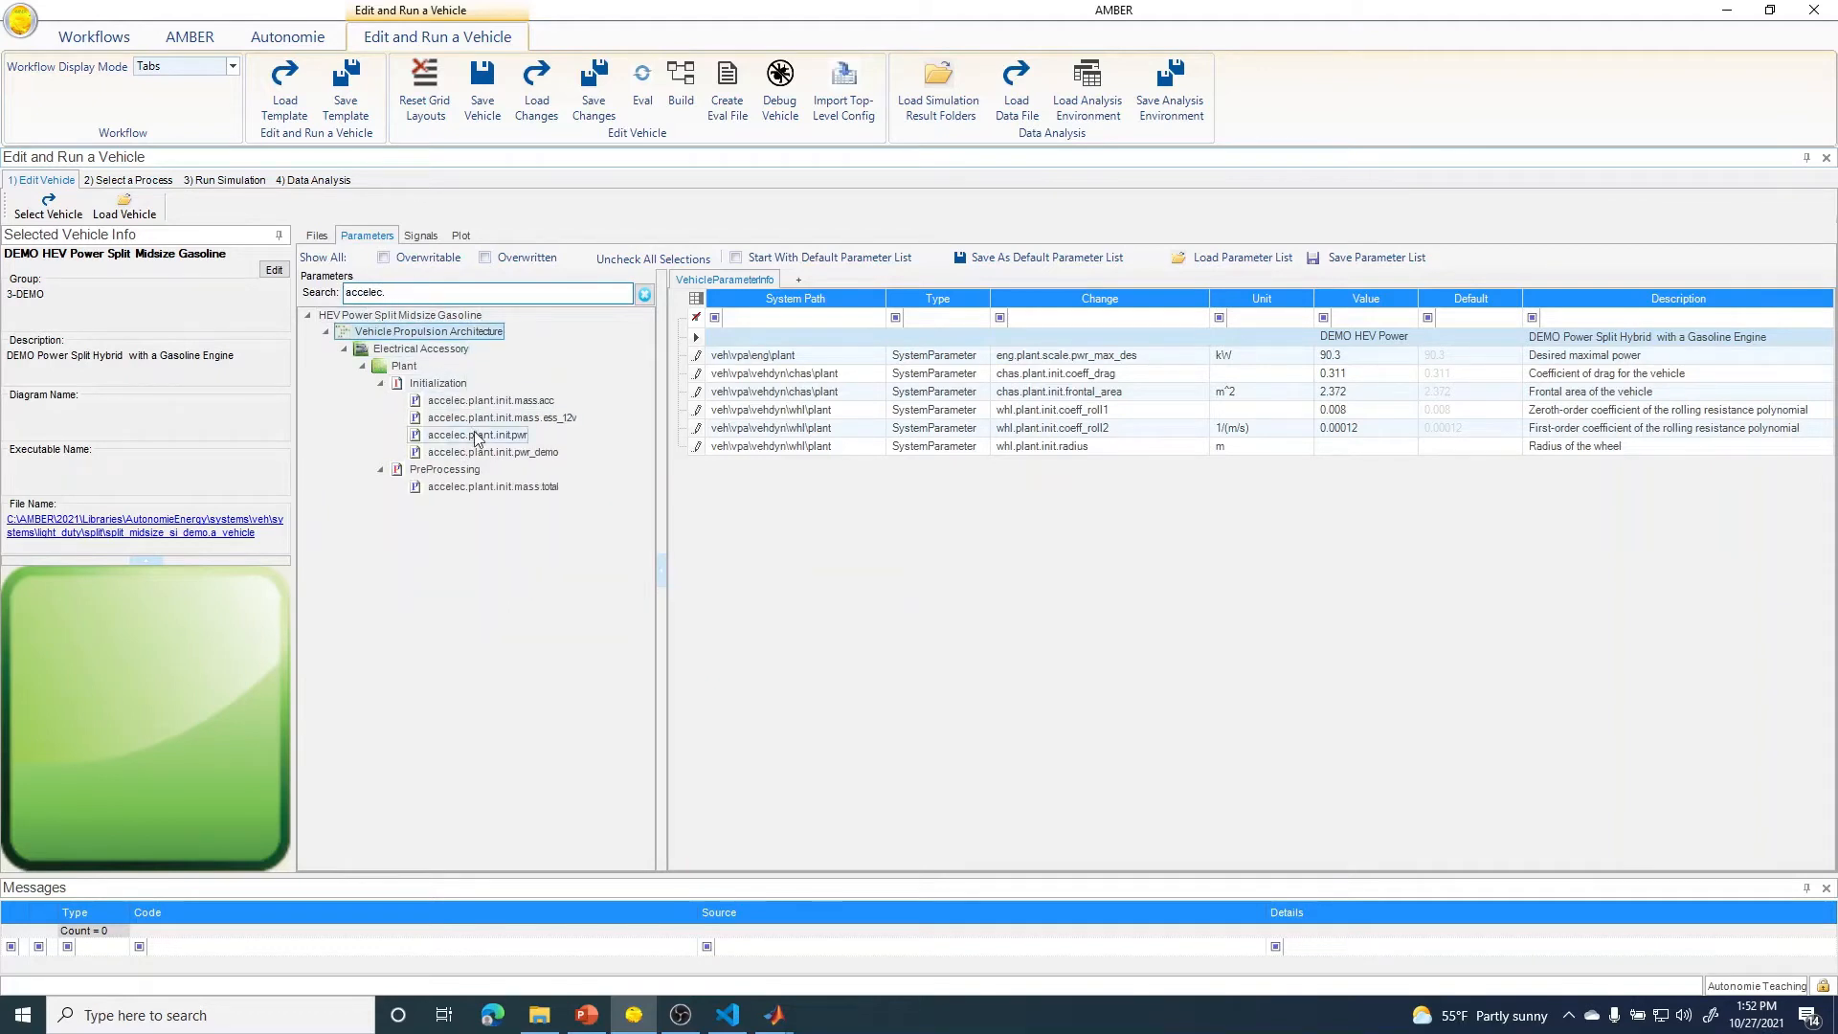
{"action": "left_click_drag", "start_coordinate": [478, 436], "coordinate": [762, 533]}
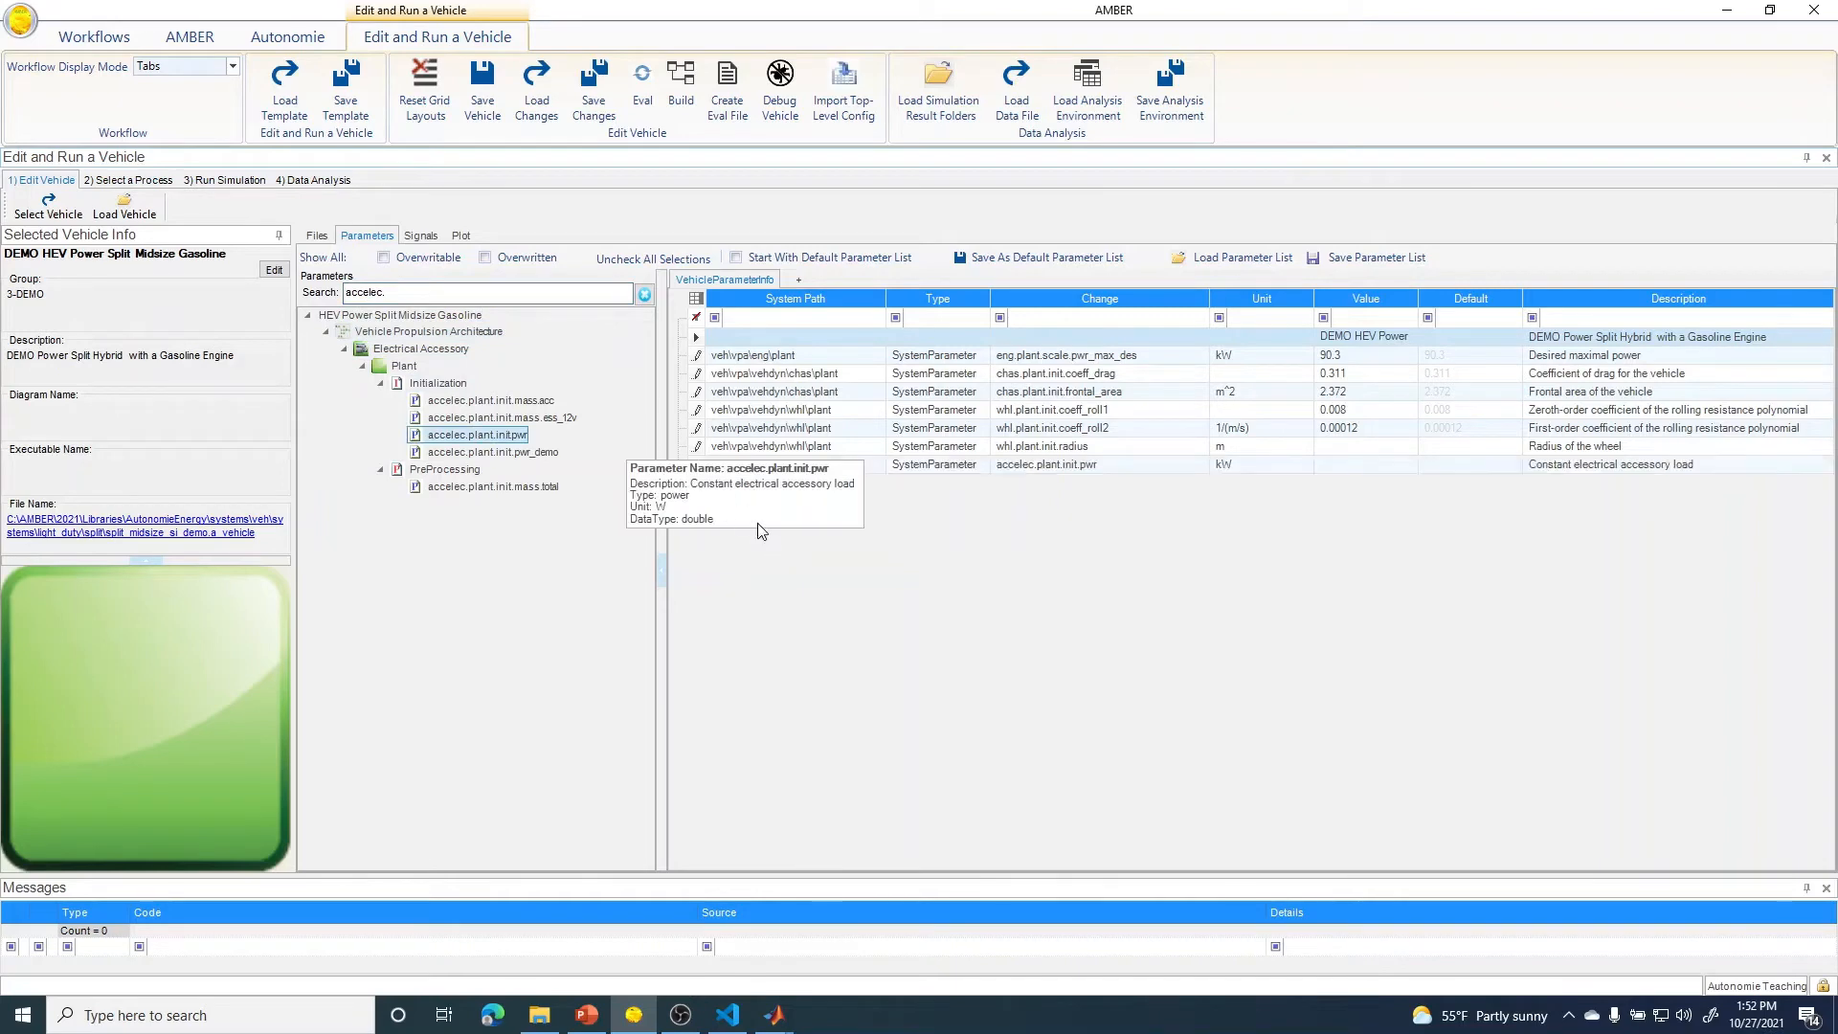
{"action": "left_click", "coordinate": [532, 462]}
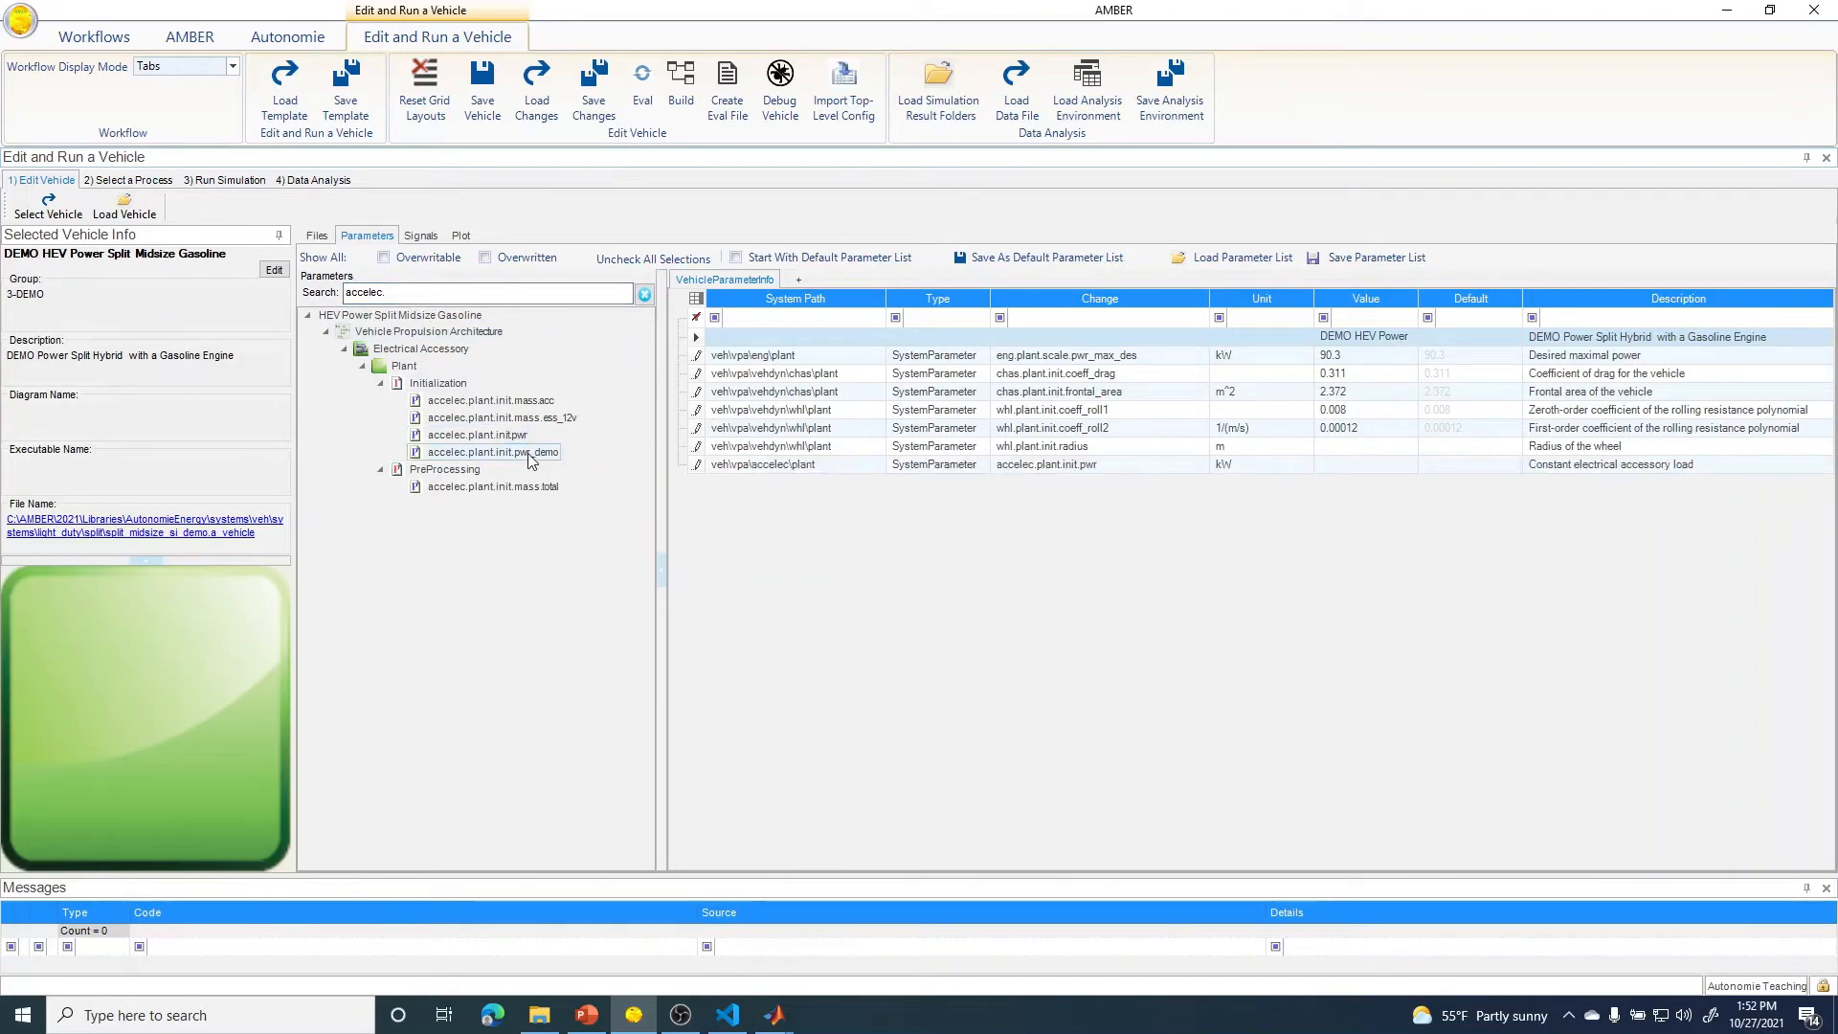
{"action": "left_click_drag", "start_coordinate": [532, 461], "coordinate": [727, 499]}
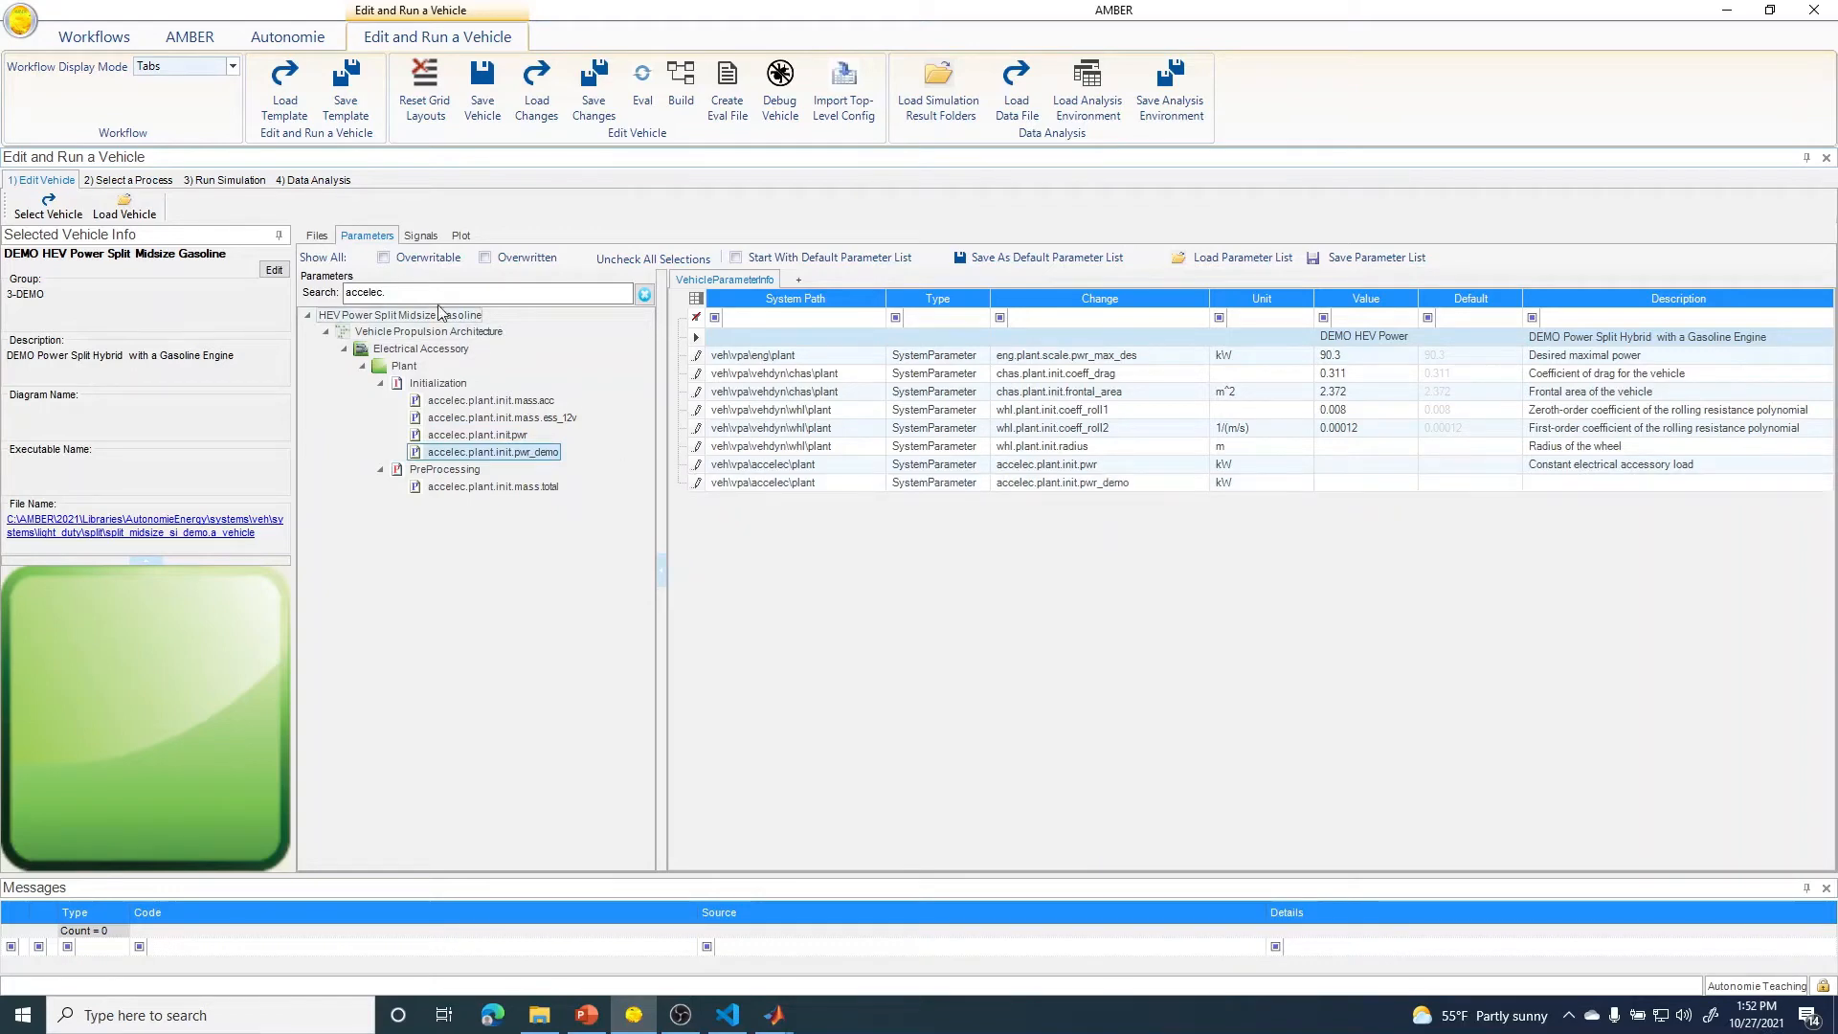
- Search the parameters for fd.plant and add the final drive ratio fd.plant.init.ratio to the list
{"action": "left_click_drag", "start_coordinate": [399, 293], "coordinate": [337, 297]}
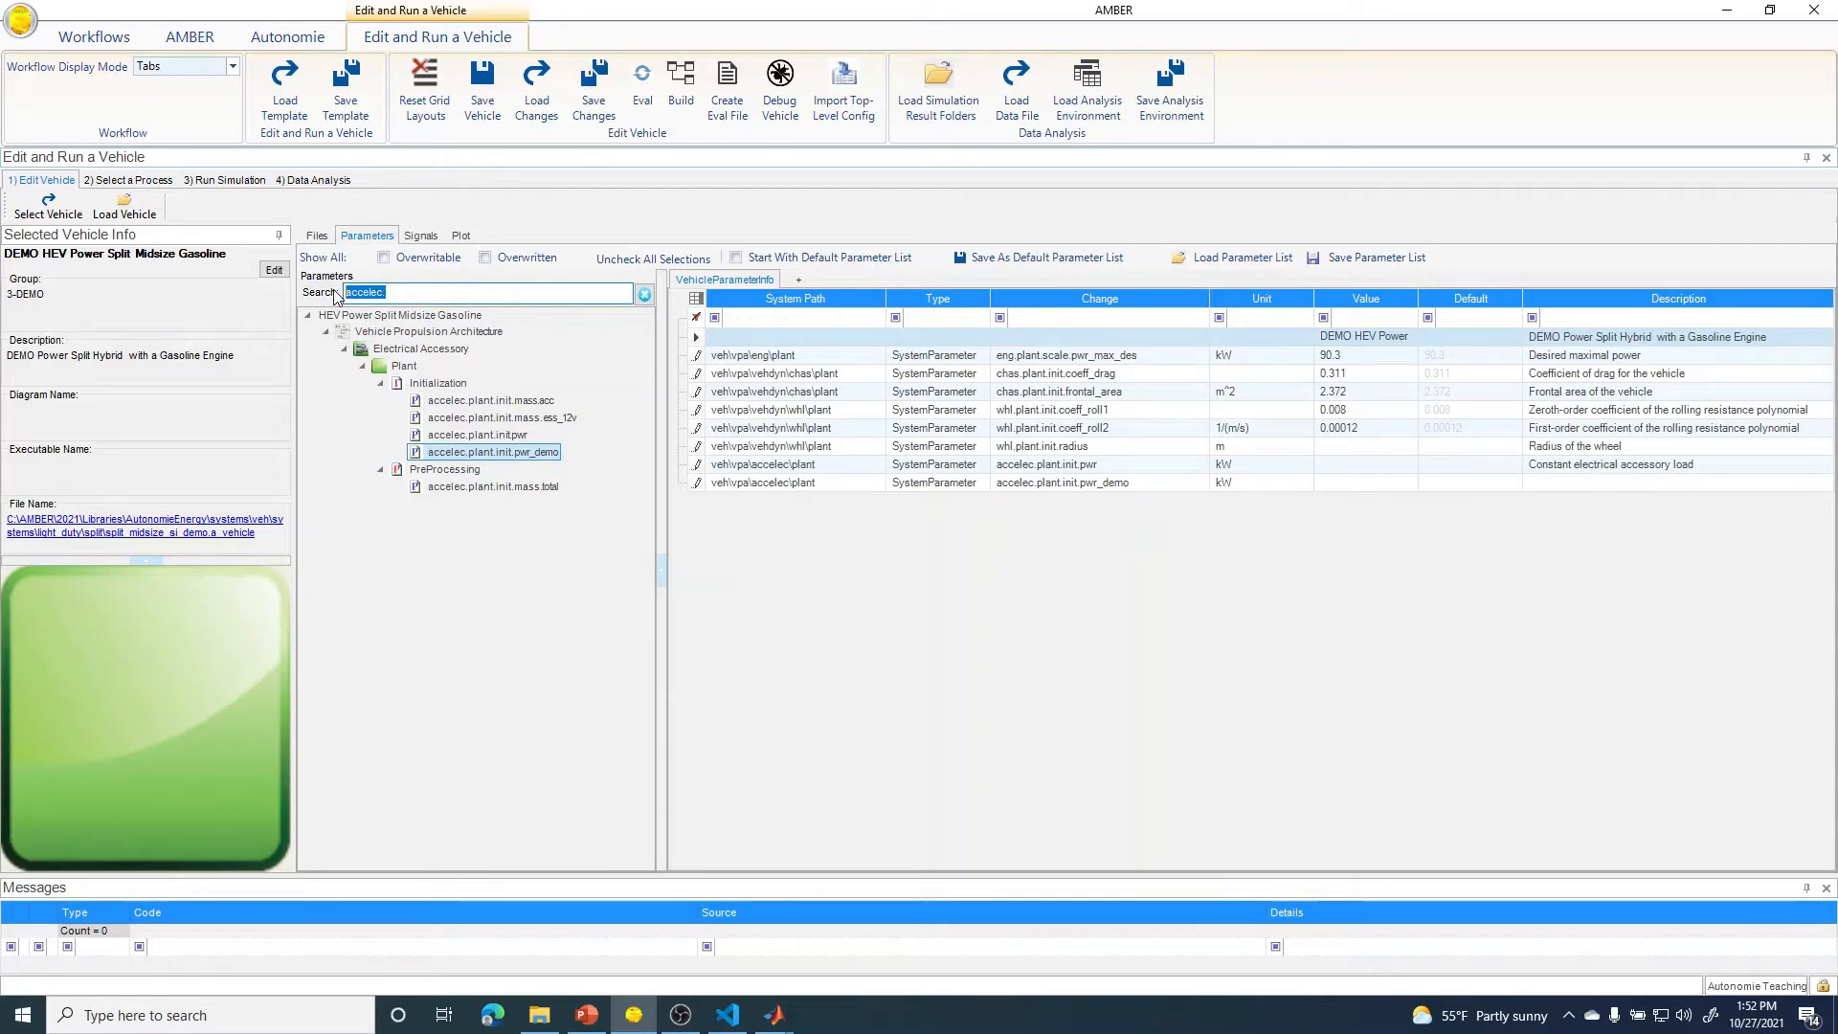
{"action": "type", "text": "fd.plant"}
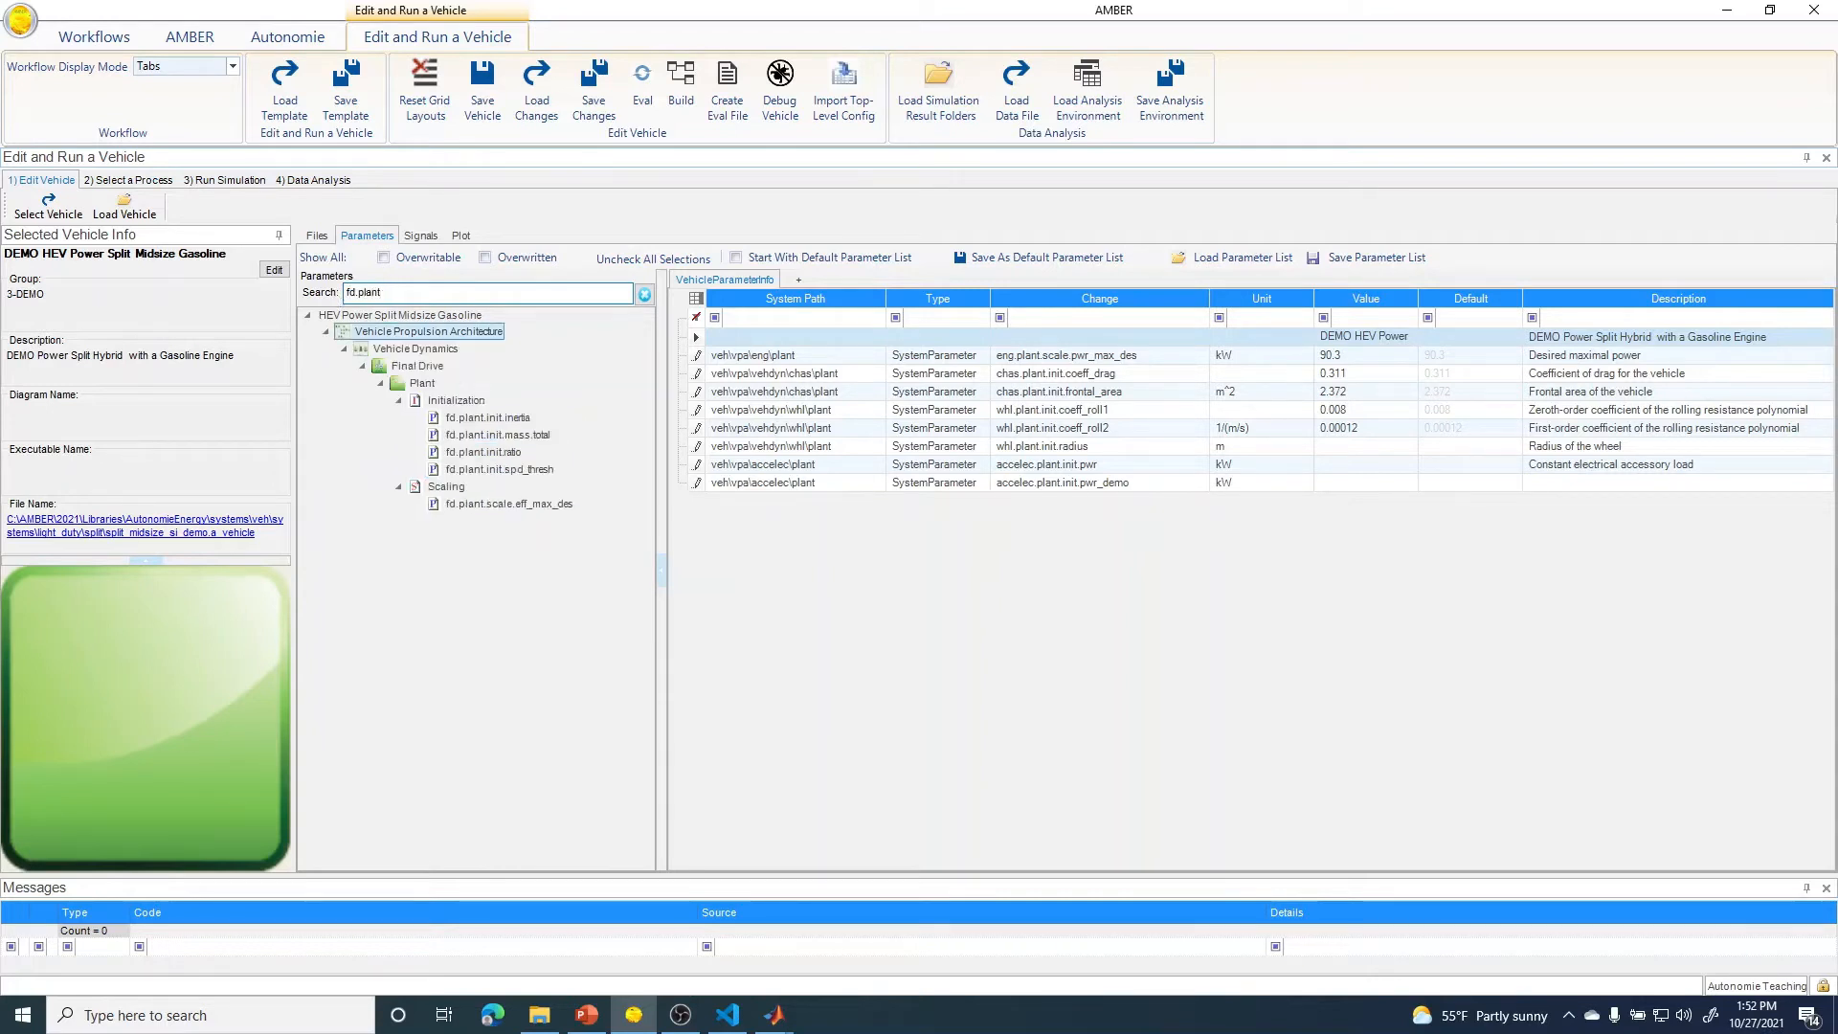
{"action": "left_click_drag", "start_coordinate": [484, 452], "coordinate": [852, 618]}
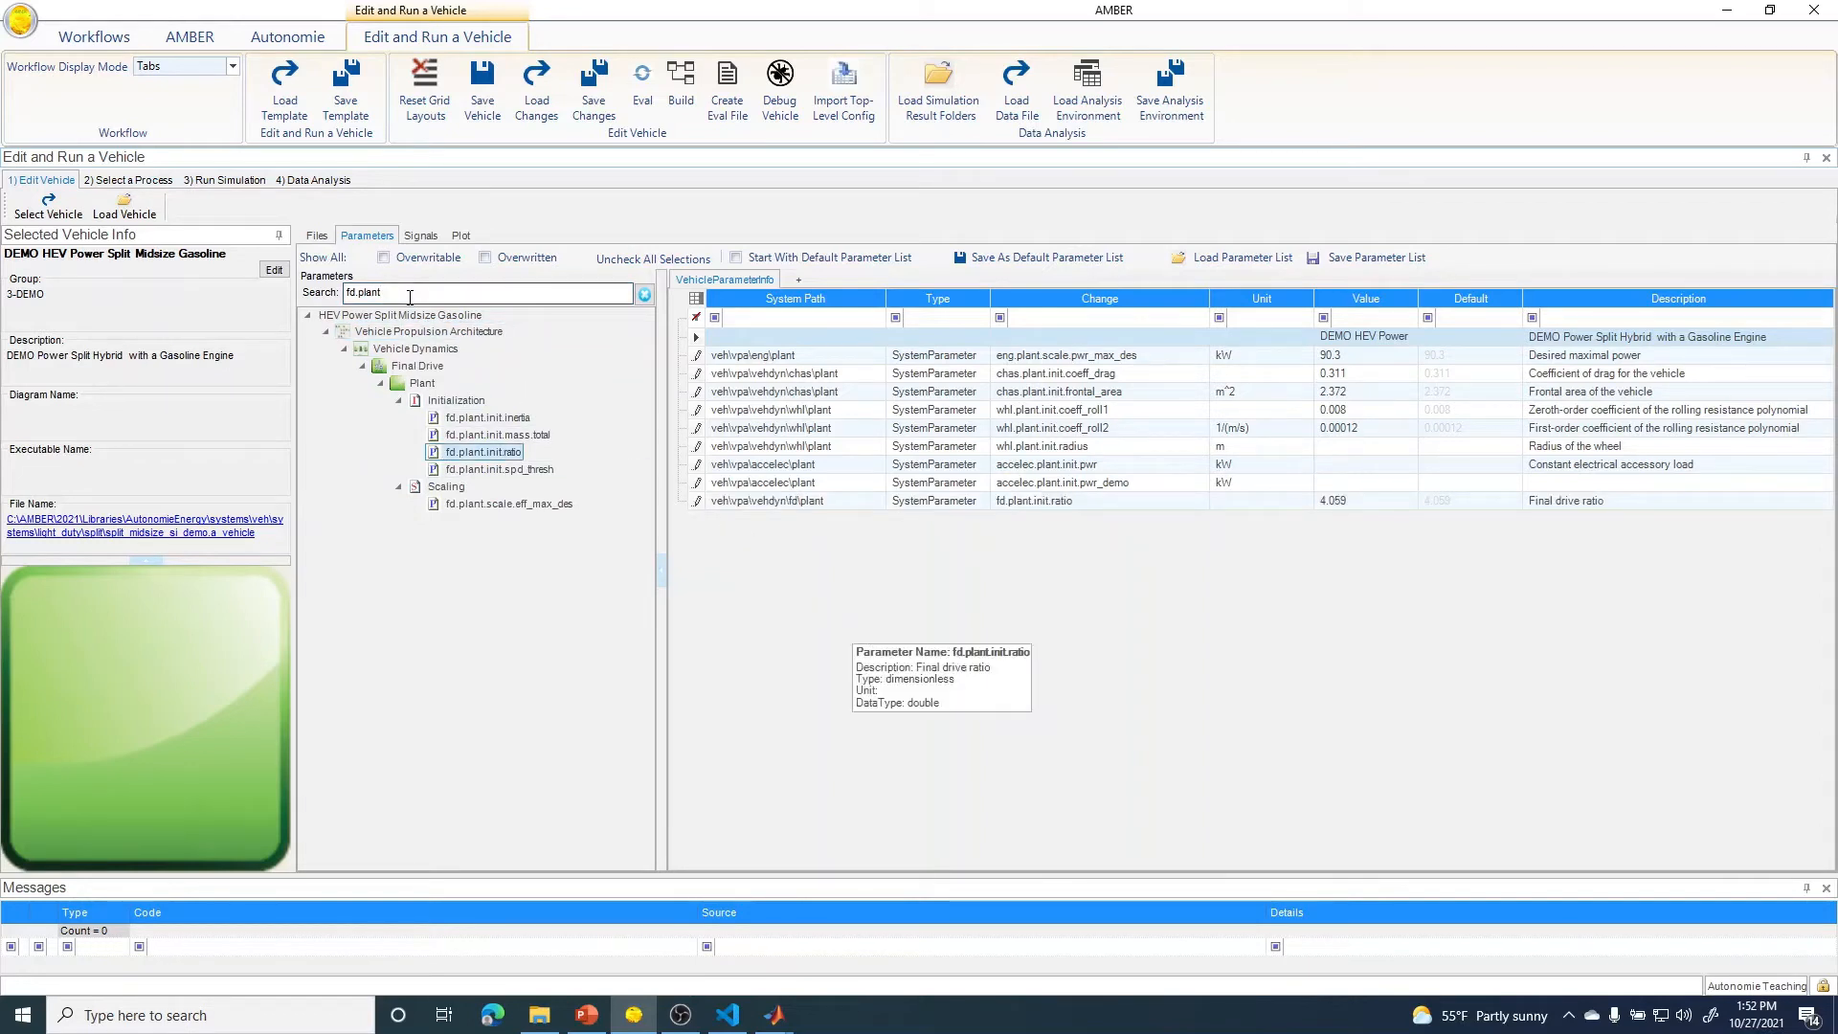
{"action": "left_click_drag", "start_coordinate": [410, 297], "coordinate": [331, 298]}
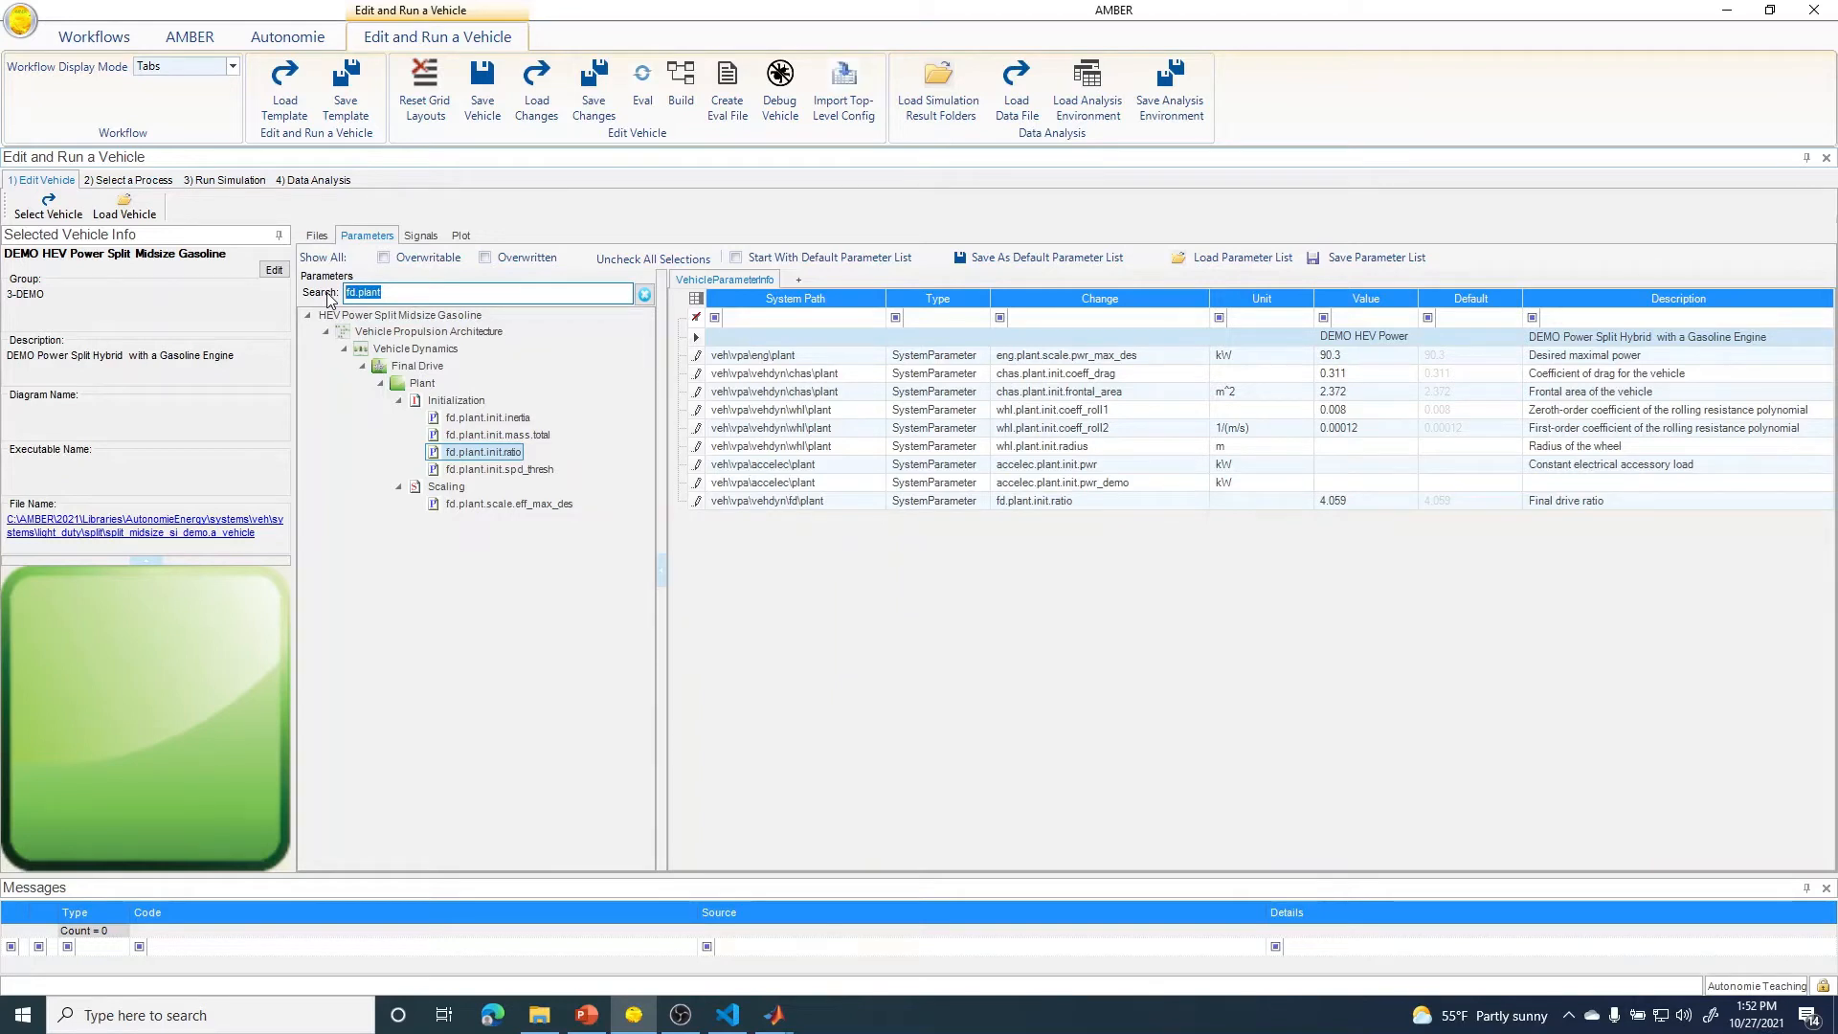
- Search the vehicle parameters for "veh.plant.init." and add veh.plant.init.mass.total to the parameter list
{"action": "type", "text": "veh.plant.init."}
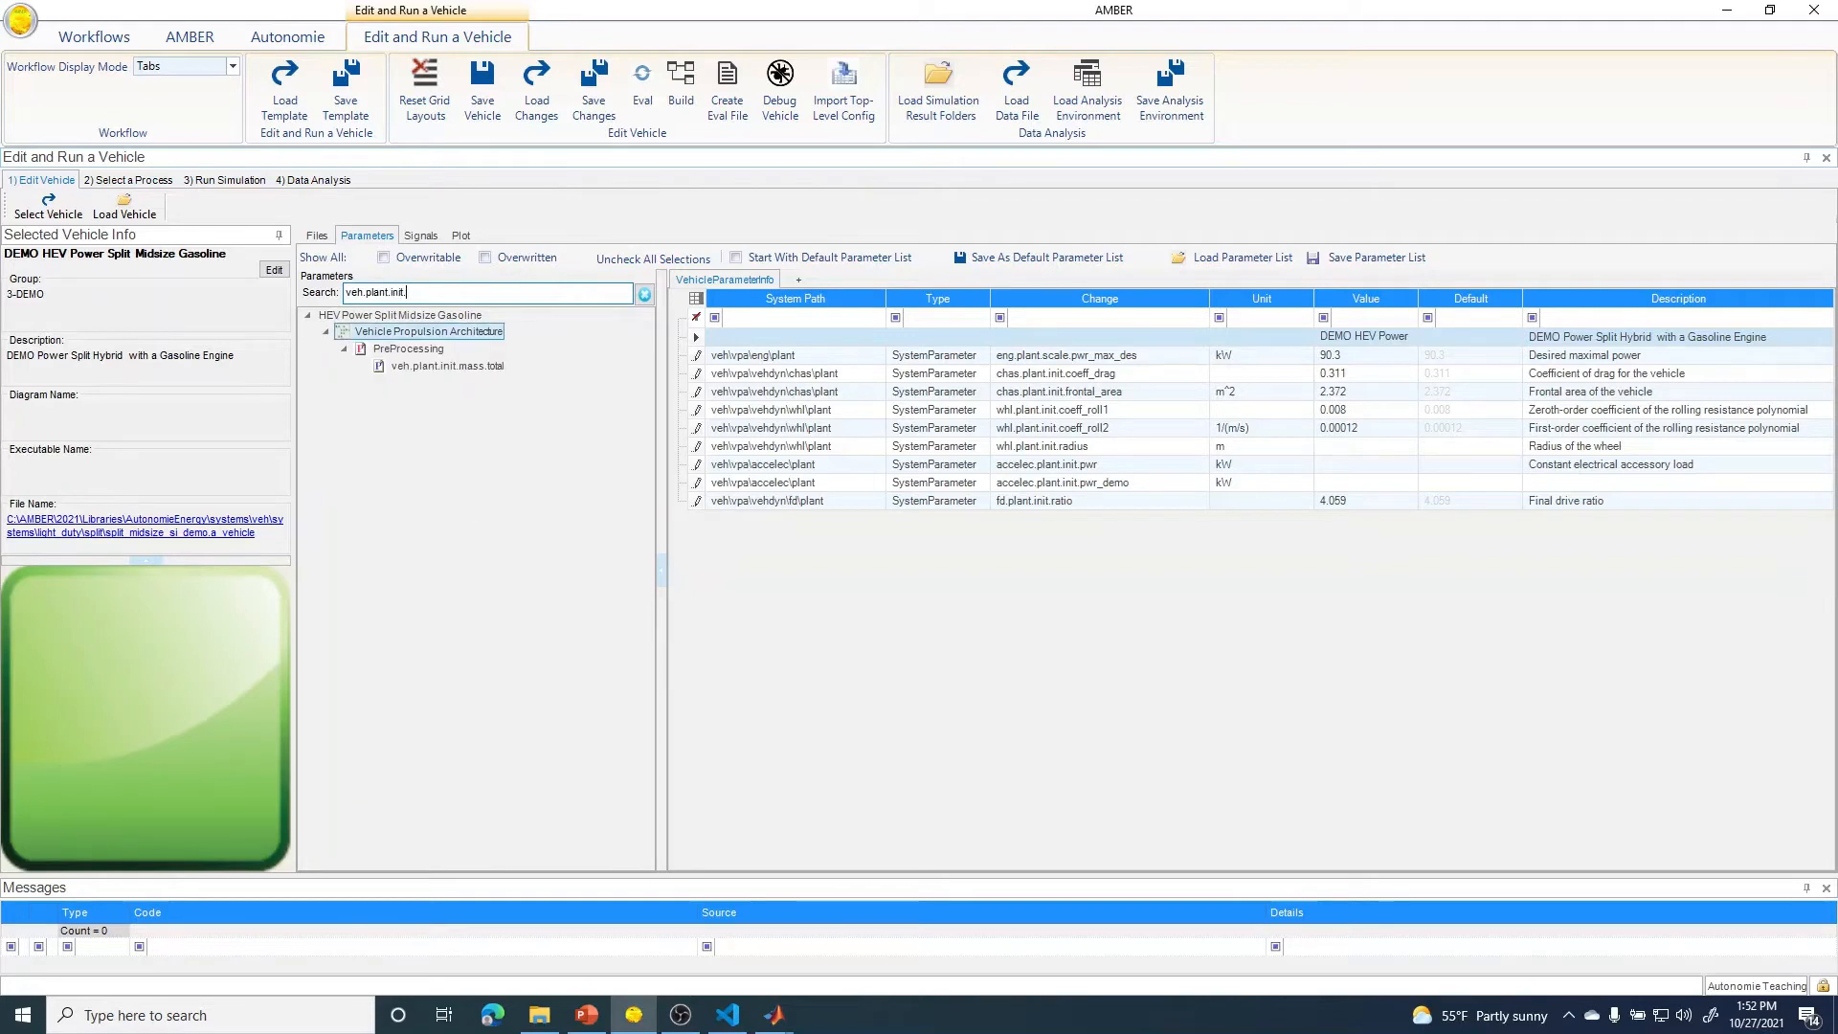
{"action": "left_click", "coordinate": [466, 369]}
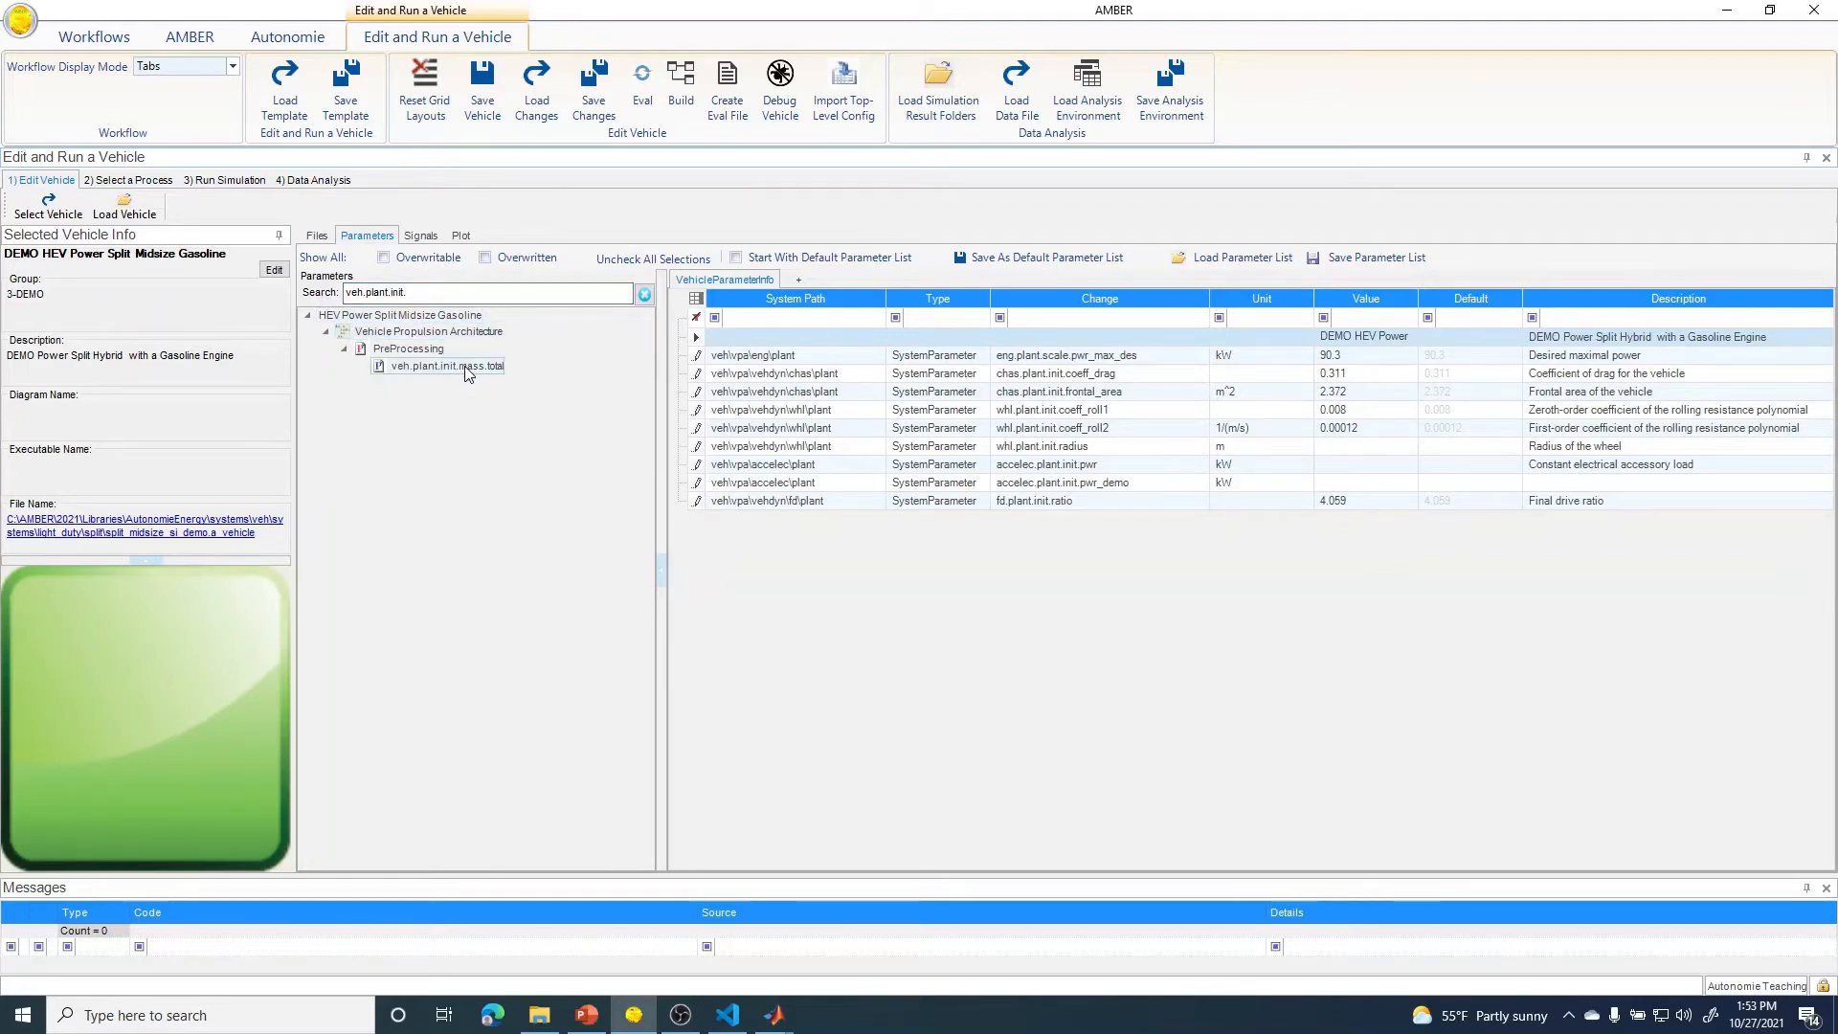
{"action": "left_click_drag", "start_coordinate": [467, 371], "coordinate": [766, 536]}
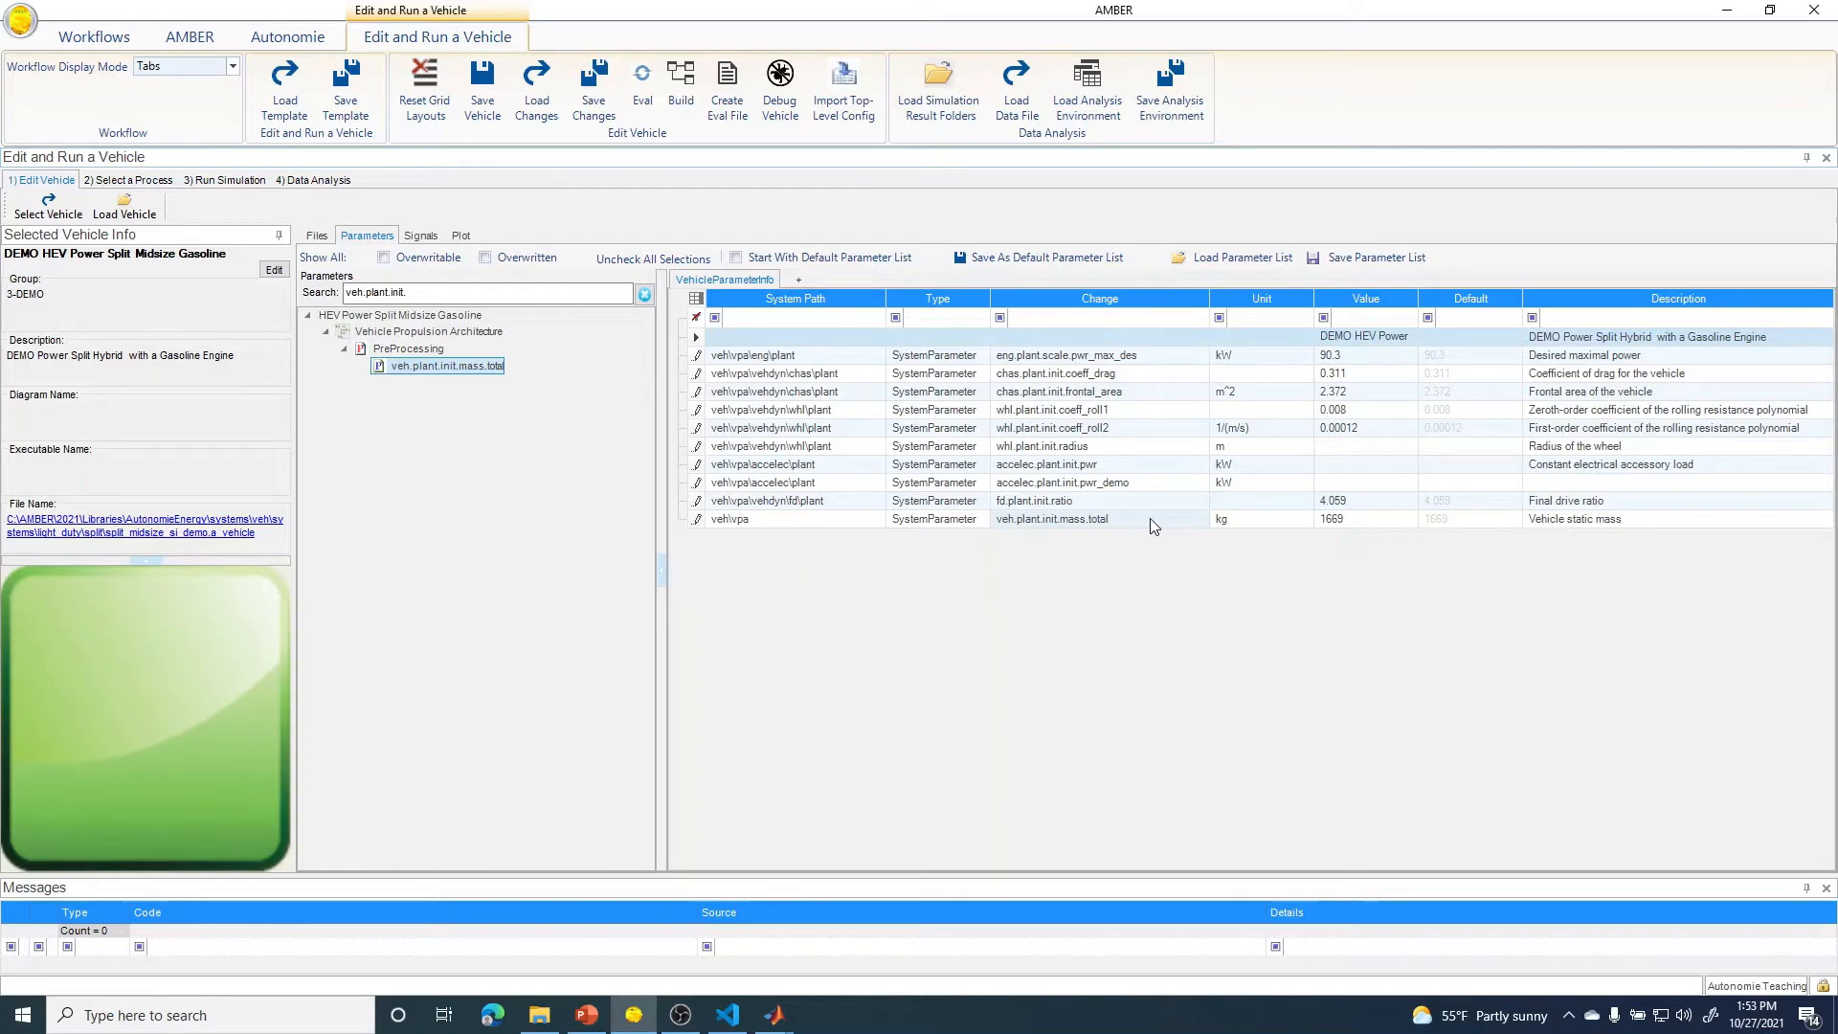
- Look through the vehicle's system files and evaluate the vehicle to load the parameters' missing values
{"action": "left_click", "coordinate": [308, 237]}
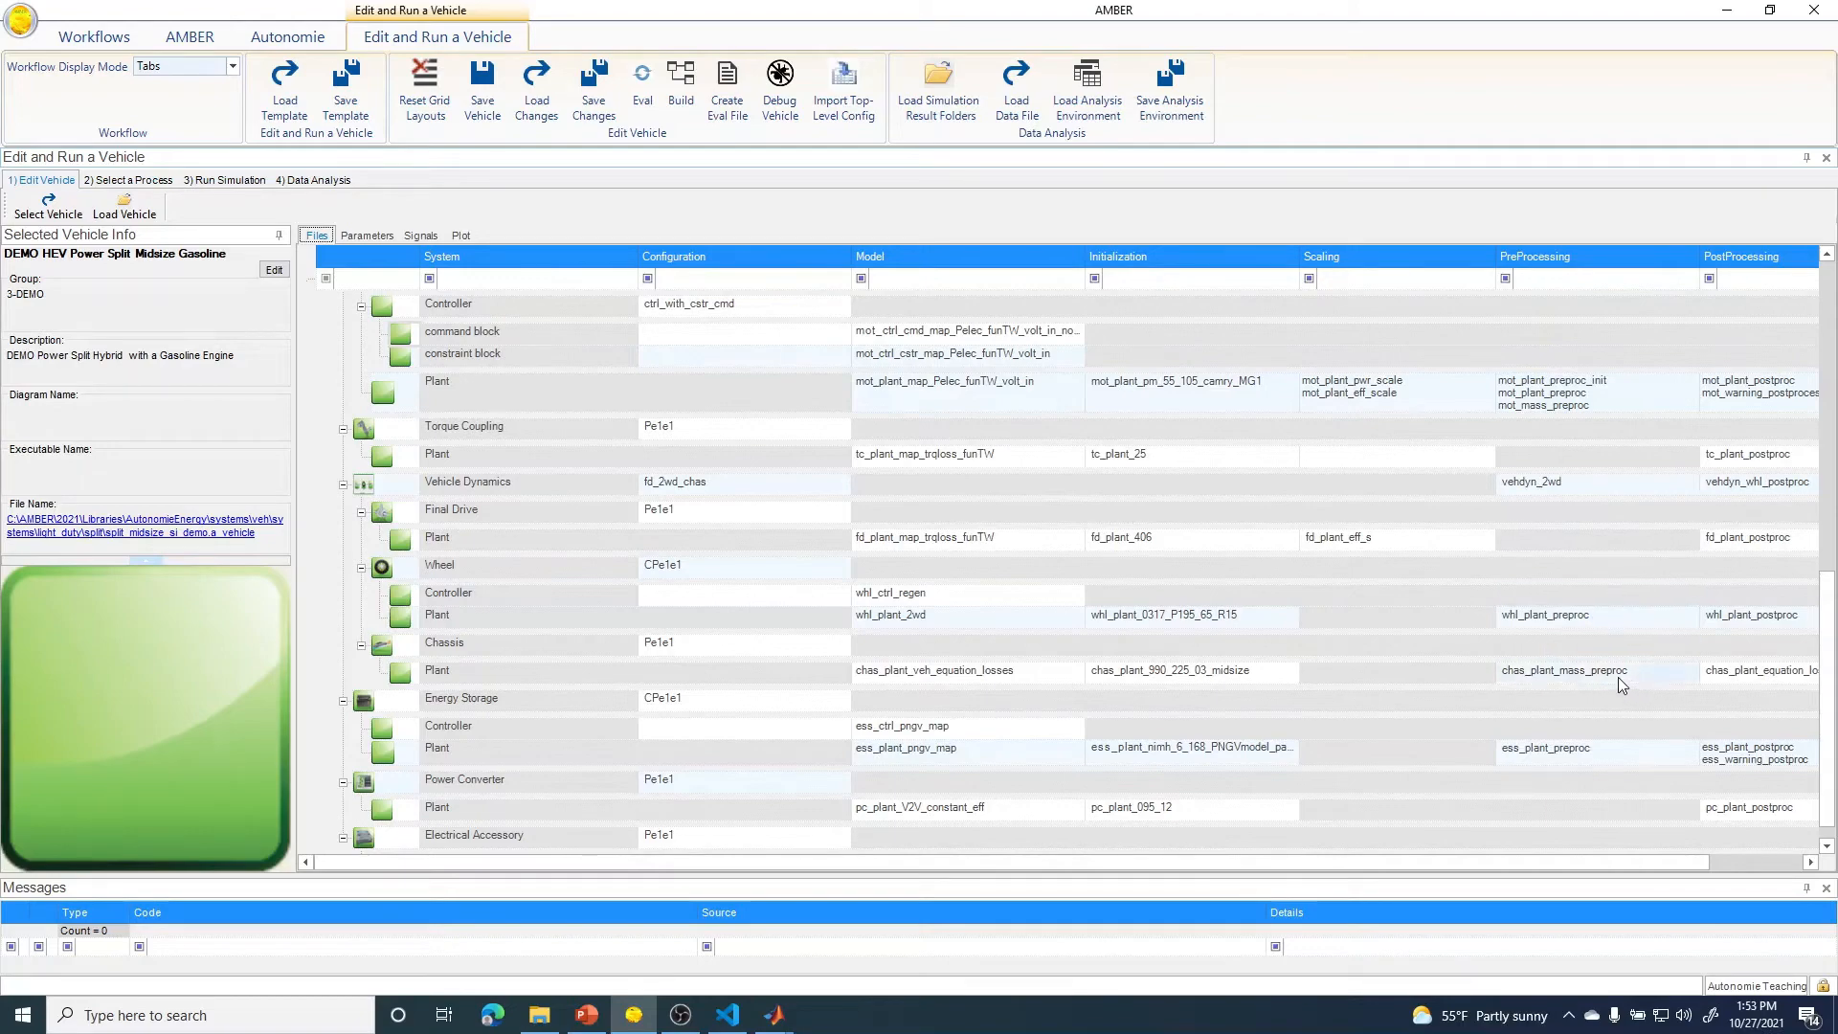
{"action": "left_click", "coordinate": [369, 236]}
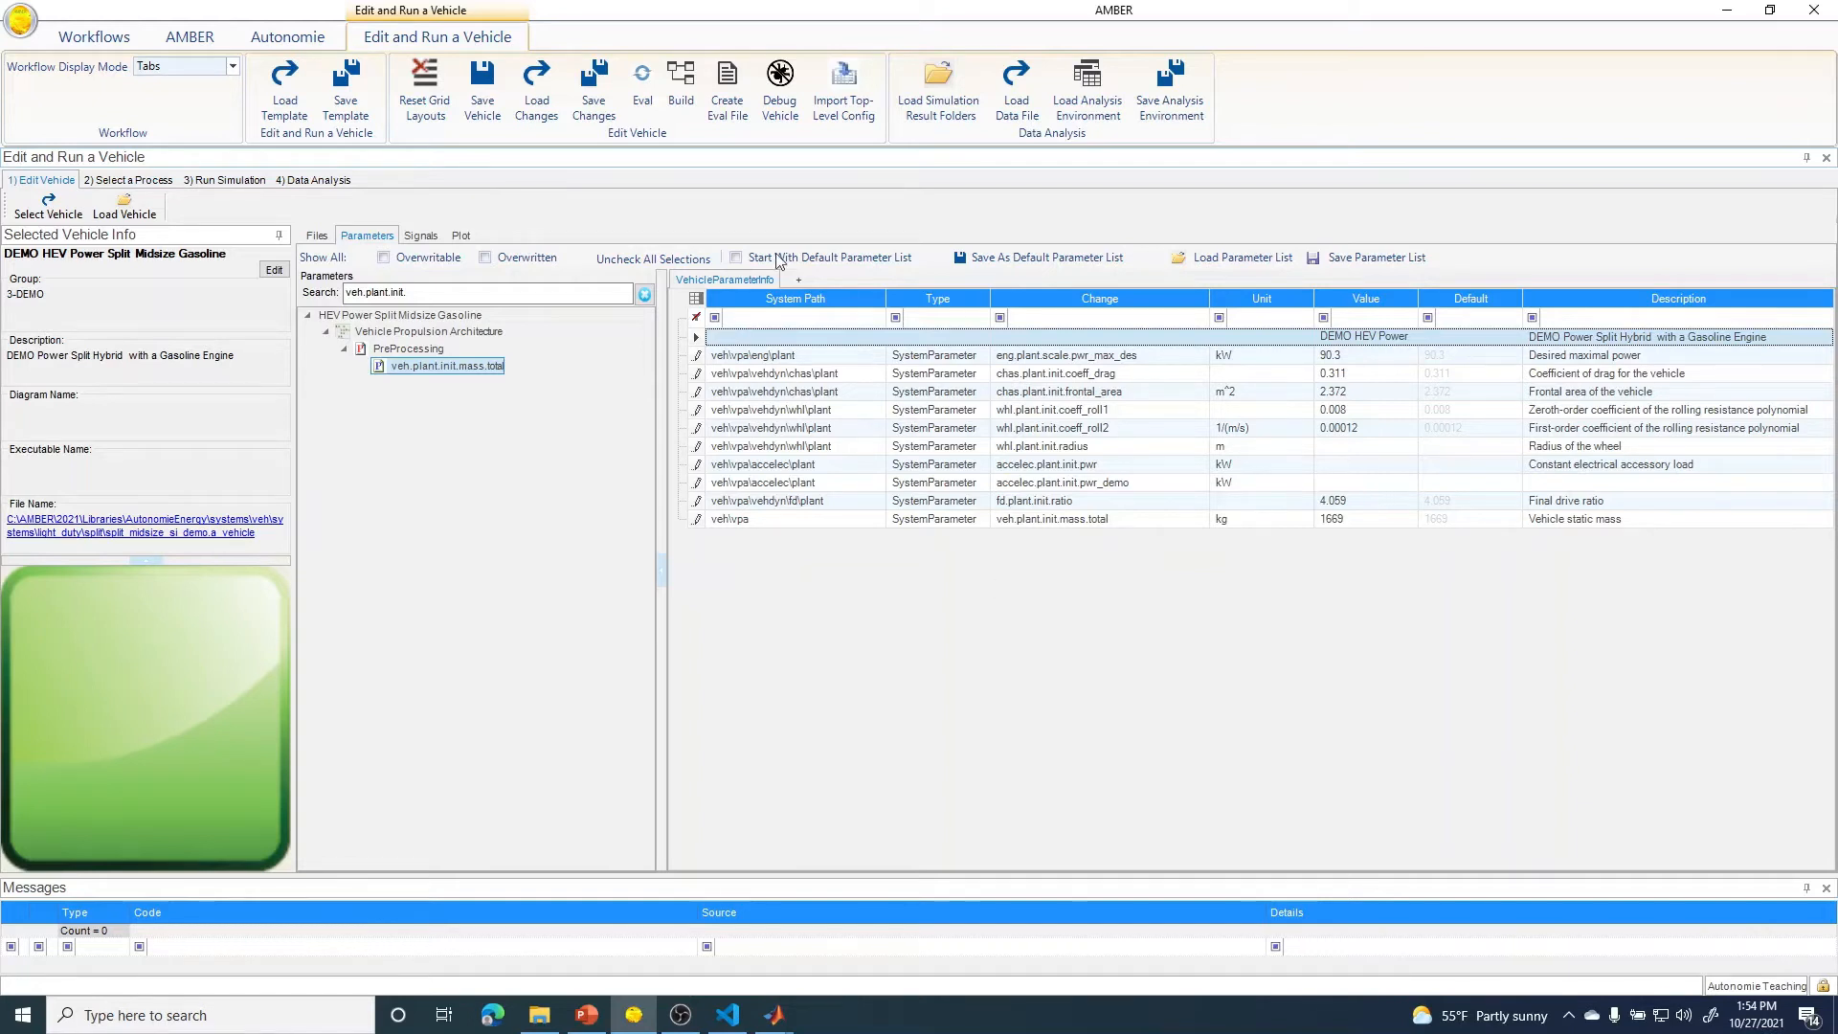
{"action": "left_click", "coordinate": [645, 95]}
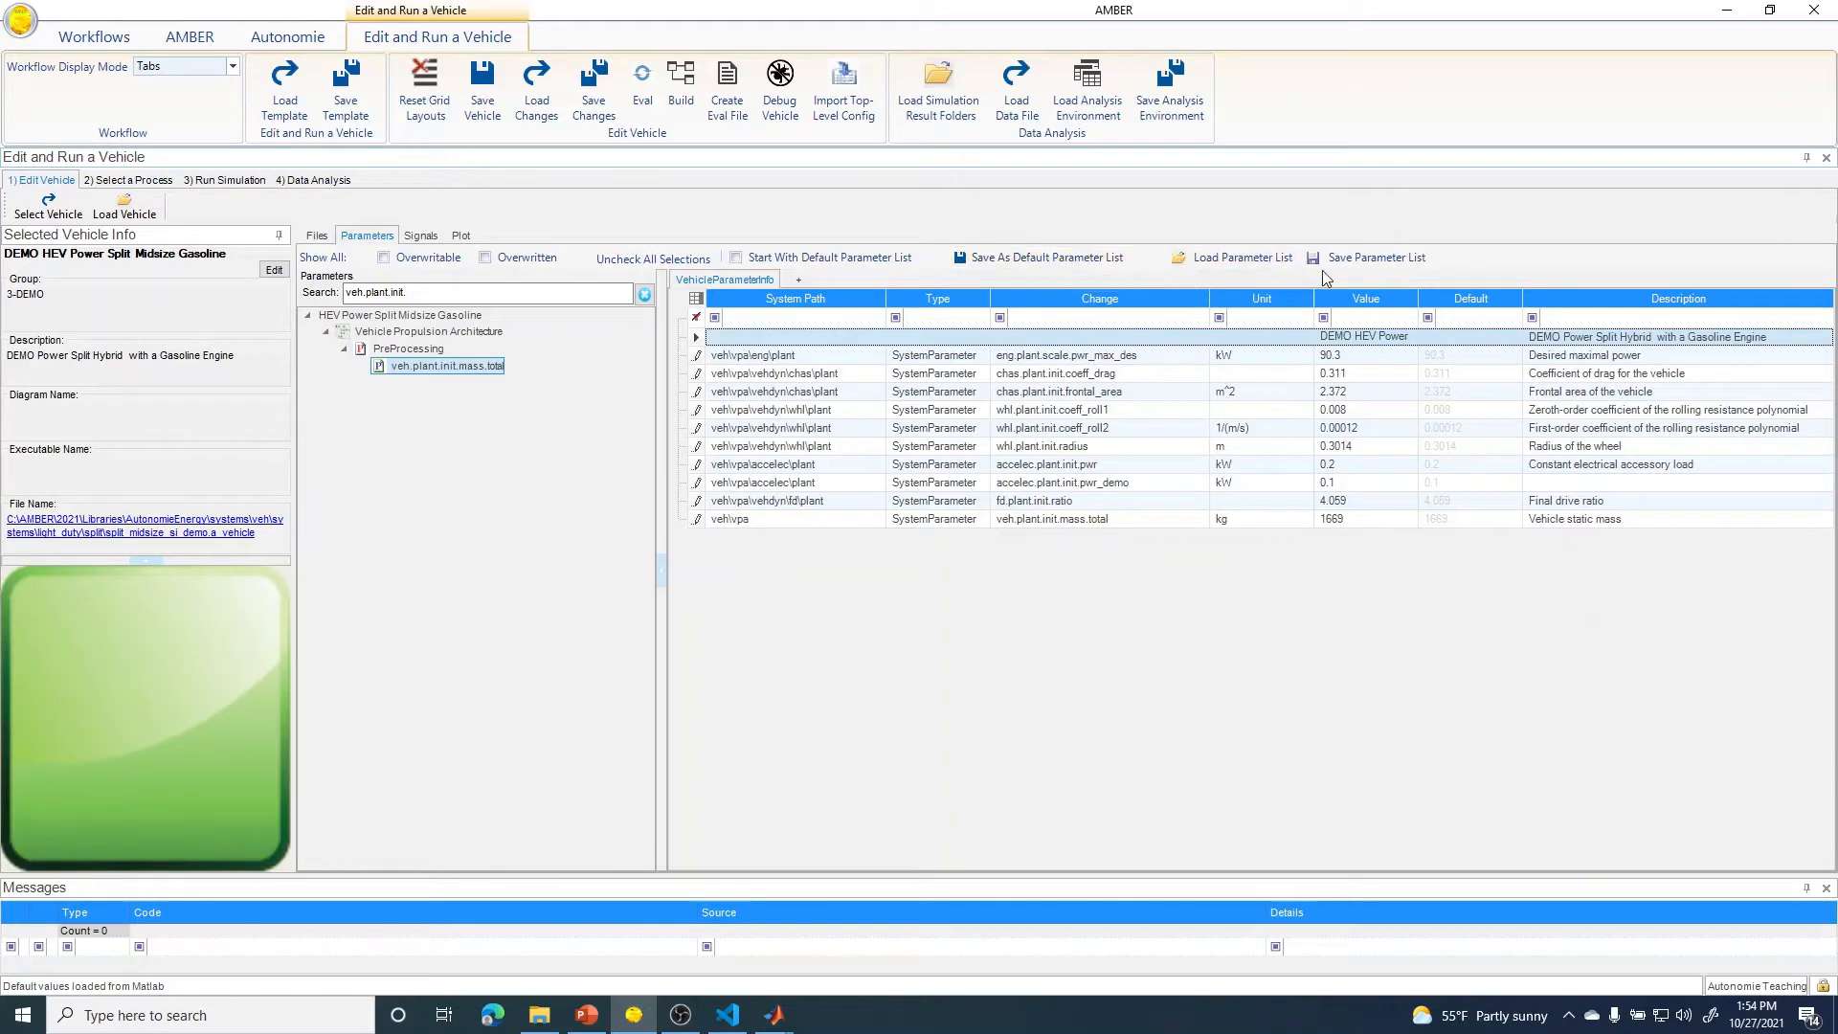
- Save the current parameter list under the file name favorite_parameters in the Default project folder
{"action": "left_click", "coordinate": [1352, 257]}
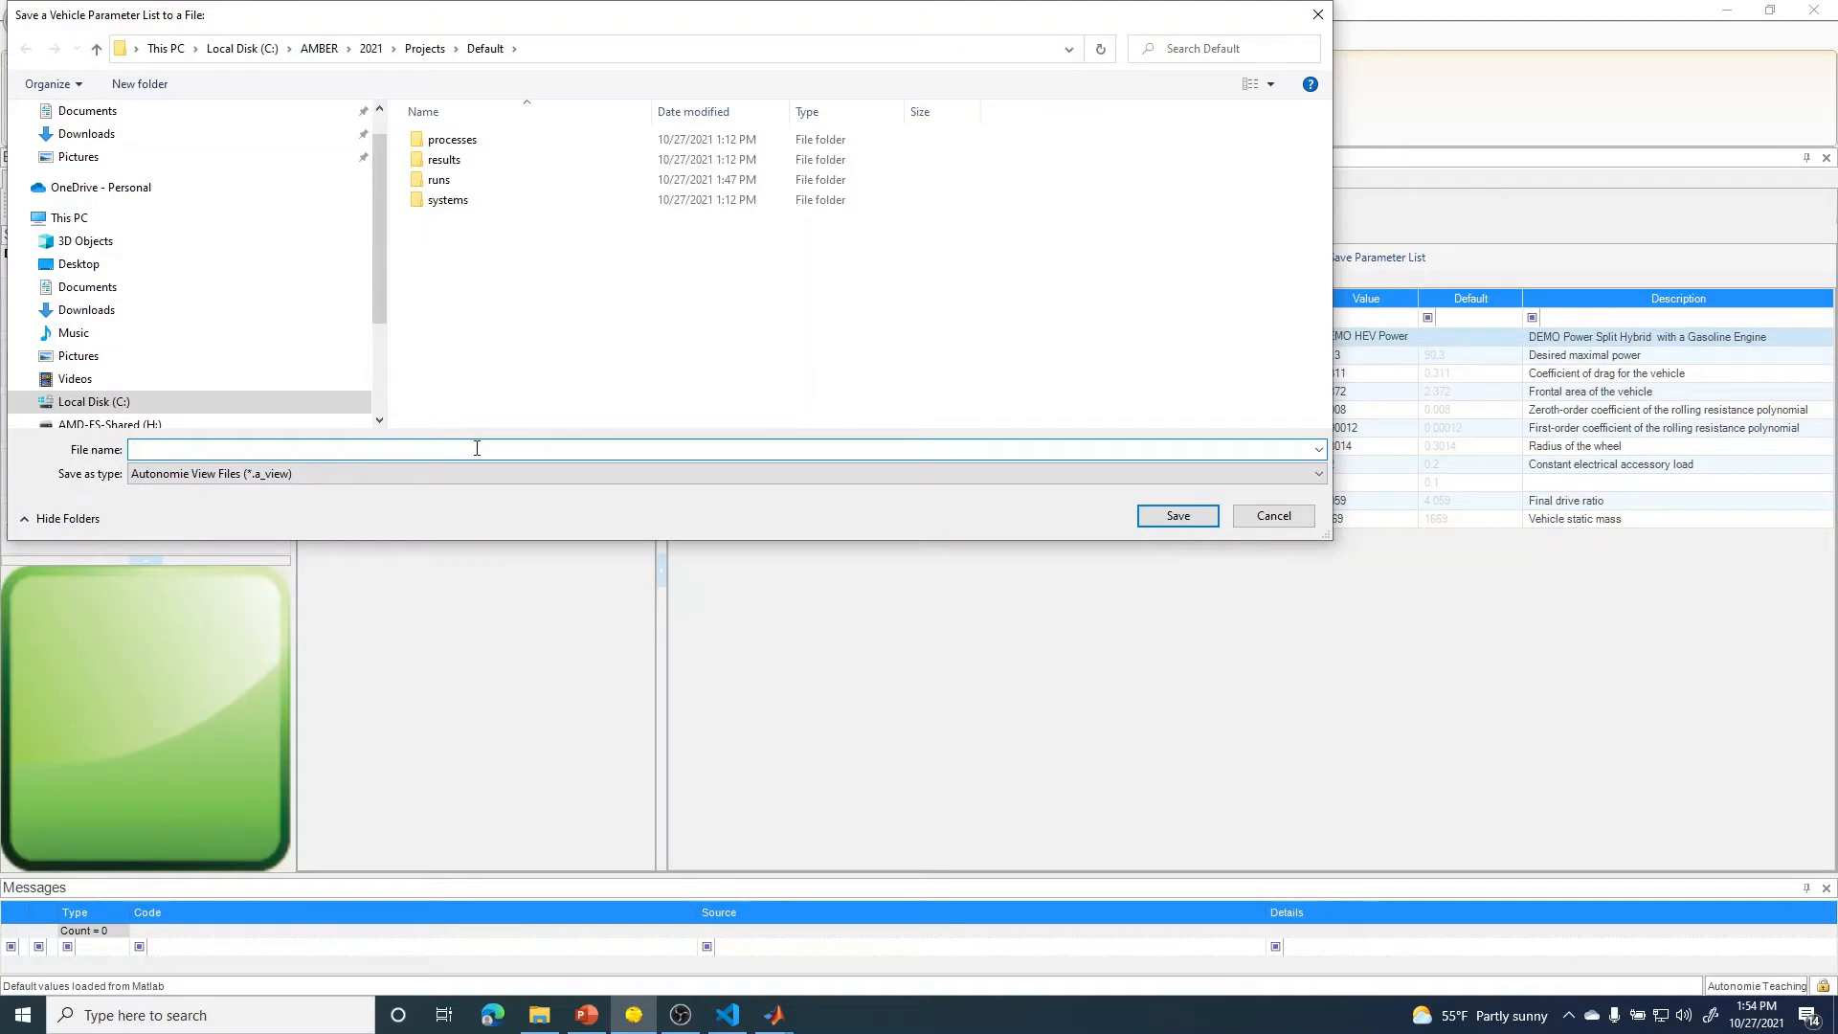
{"action": "type", "text": "default_paramet"}
{"action": "key", "text": "BackSpace"}
{"action": "key", "text": "BackSpace"}
{"action": "key", "text": "BackSpace"}
{"action": "key", "text": "BackSpace"}
{"action": "key", "text": "BackSpace"}
{"action": "key", "text": "BackSpace"}
{"action": "key", "text": "BackSpace"}
{"action": "key", "text": "BackSpace"}
{"action": "key", "text": "BackSpace"}
{"action": "key", "text": "BackSpace"}
{"action": "key", "text": "BackSpace"}
{"action": "key", "text": "BackSpace"}
{"action": "key", "text": "BackSpace"}
{"action": "key", "text": "BackSpace"}
{"action": "key", "text": "BackSpace"}
{"action": "type", "text": "favorite_parameters"}
{"action": "key", "text": "Return"}
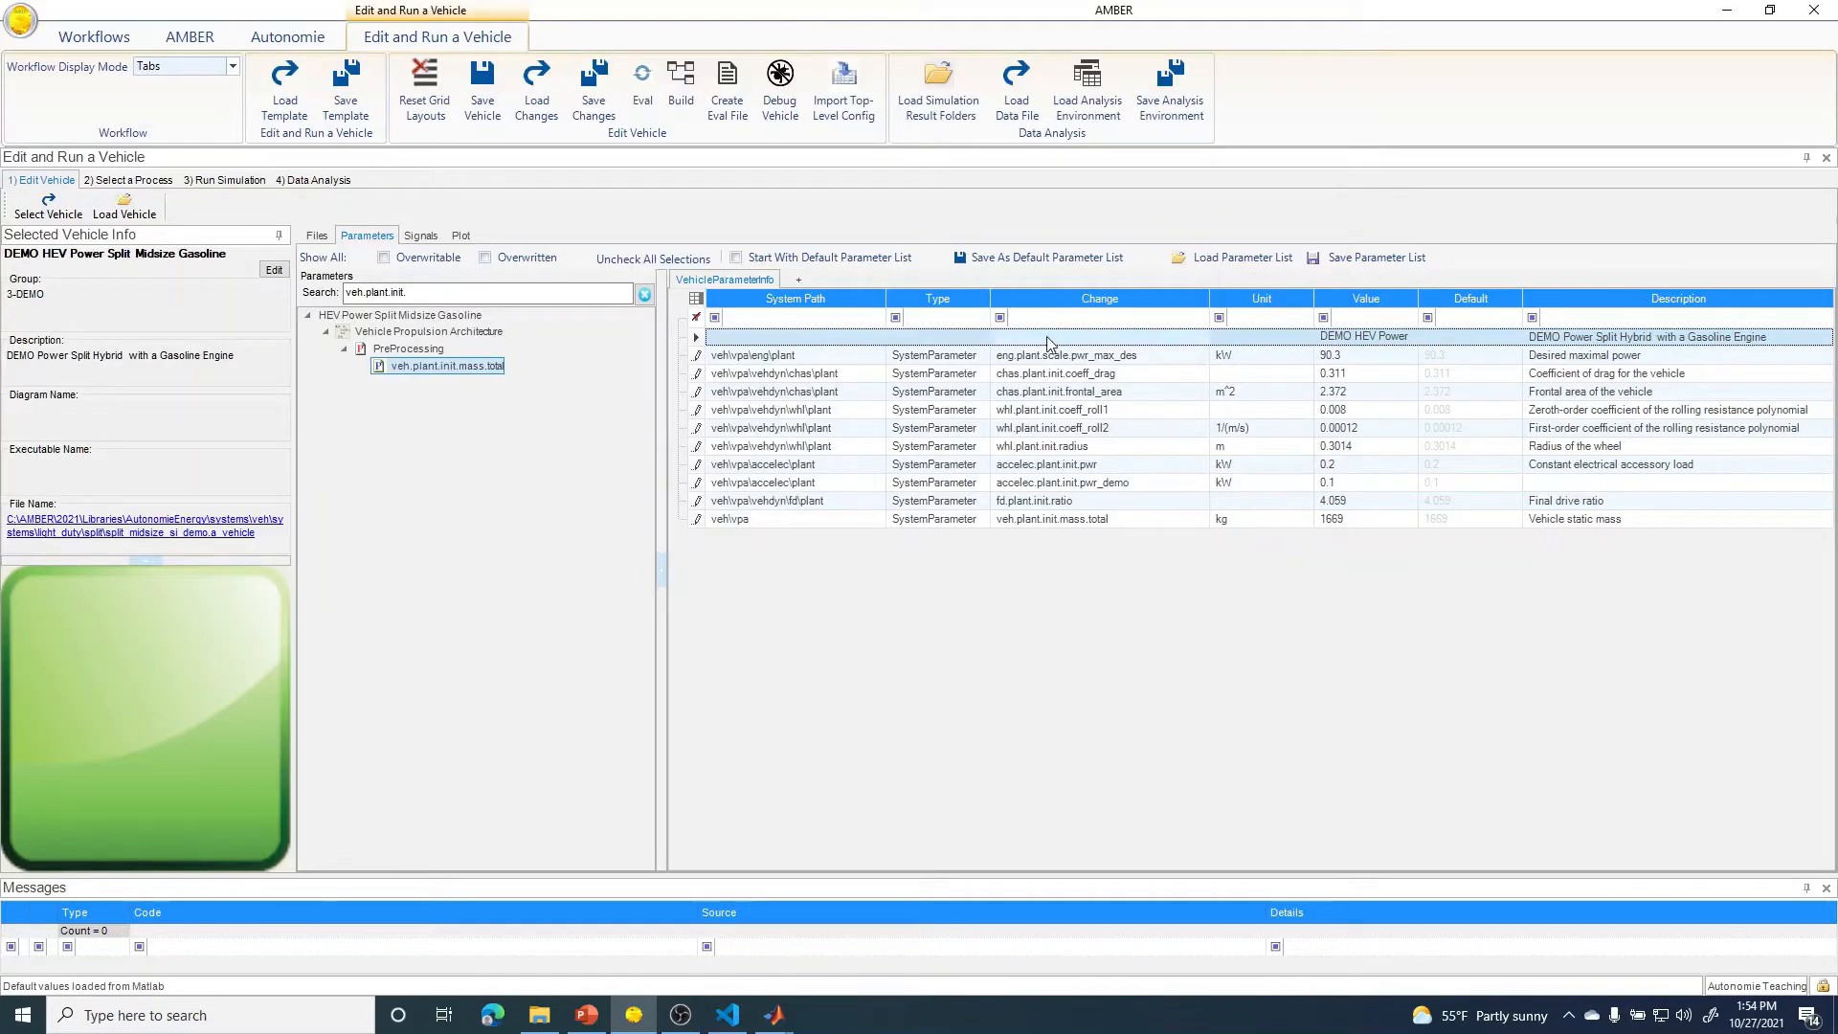
- Check the saved parameter lists available to load and enable starting with the default parameter list
{"action": "left_click", "coordinate": [1261, 258]}
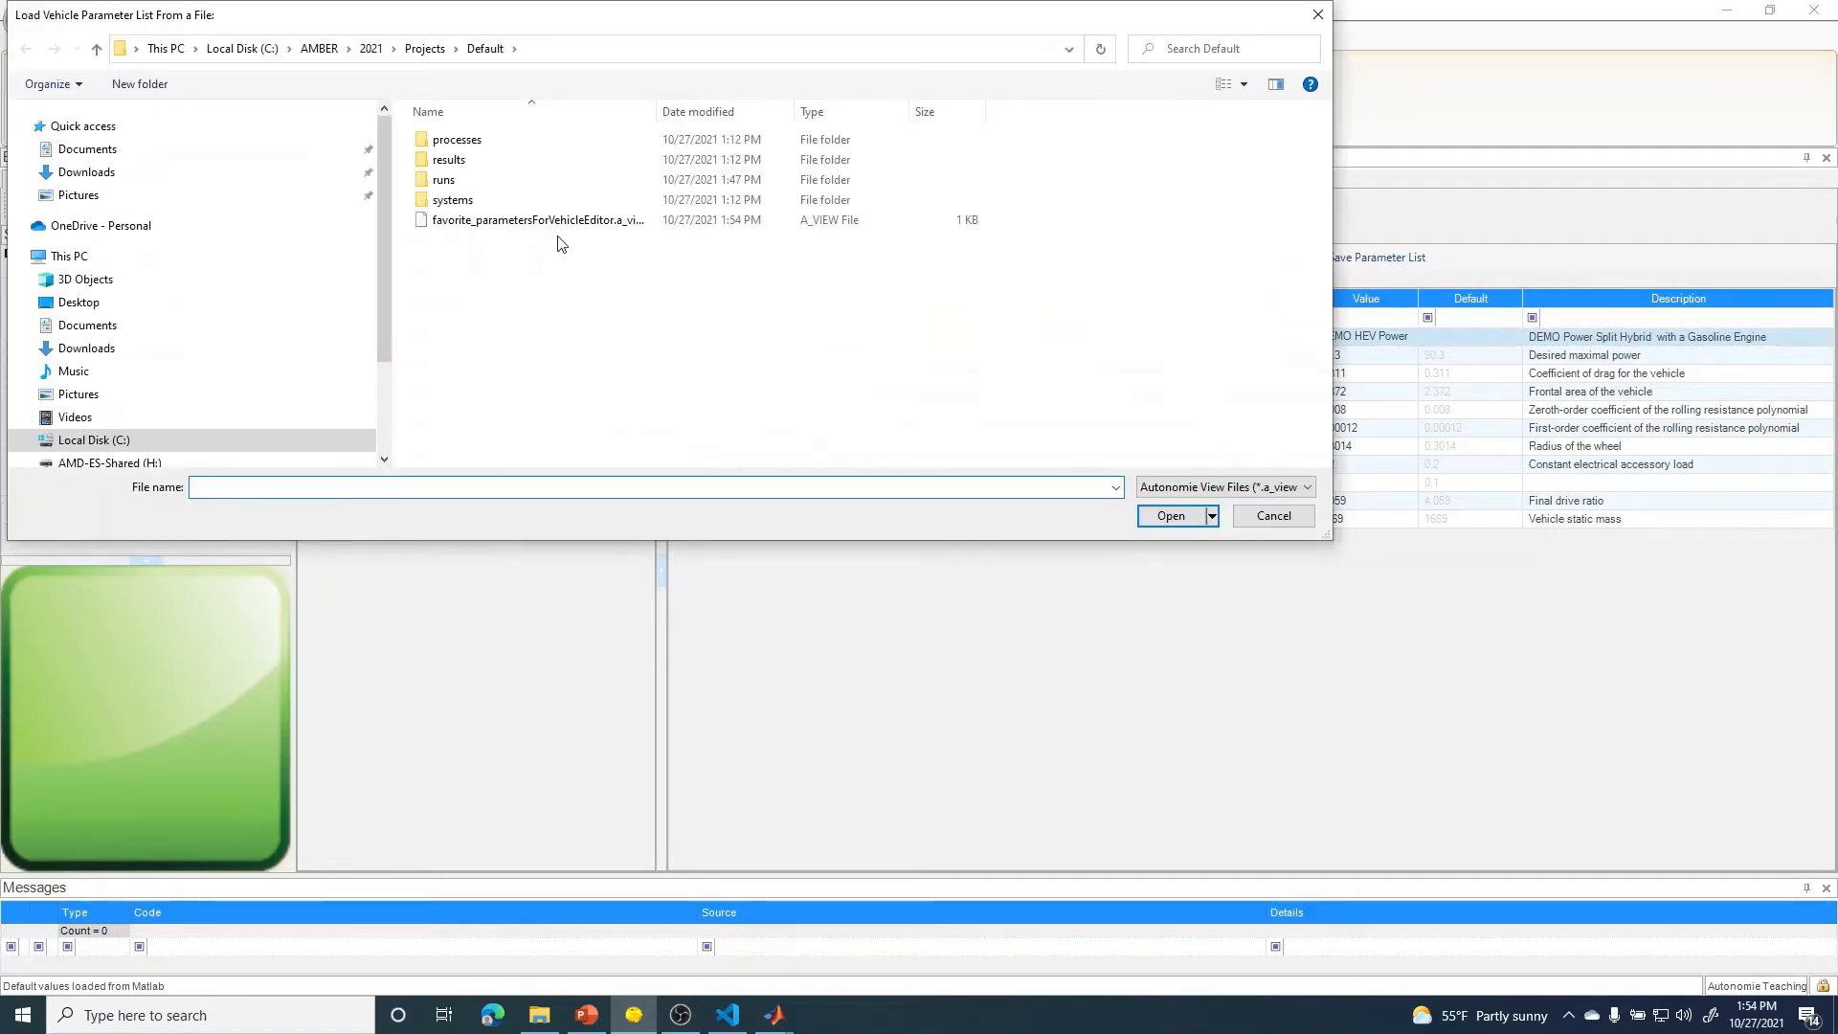
{"action": "left_click", "coordinate": [1244, 516]}
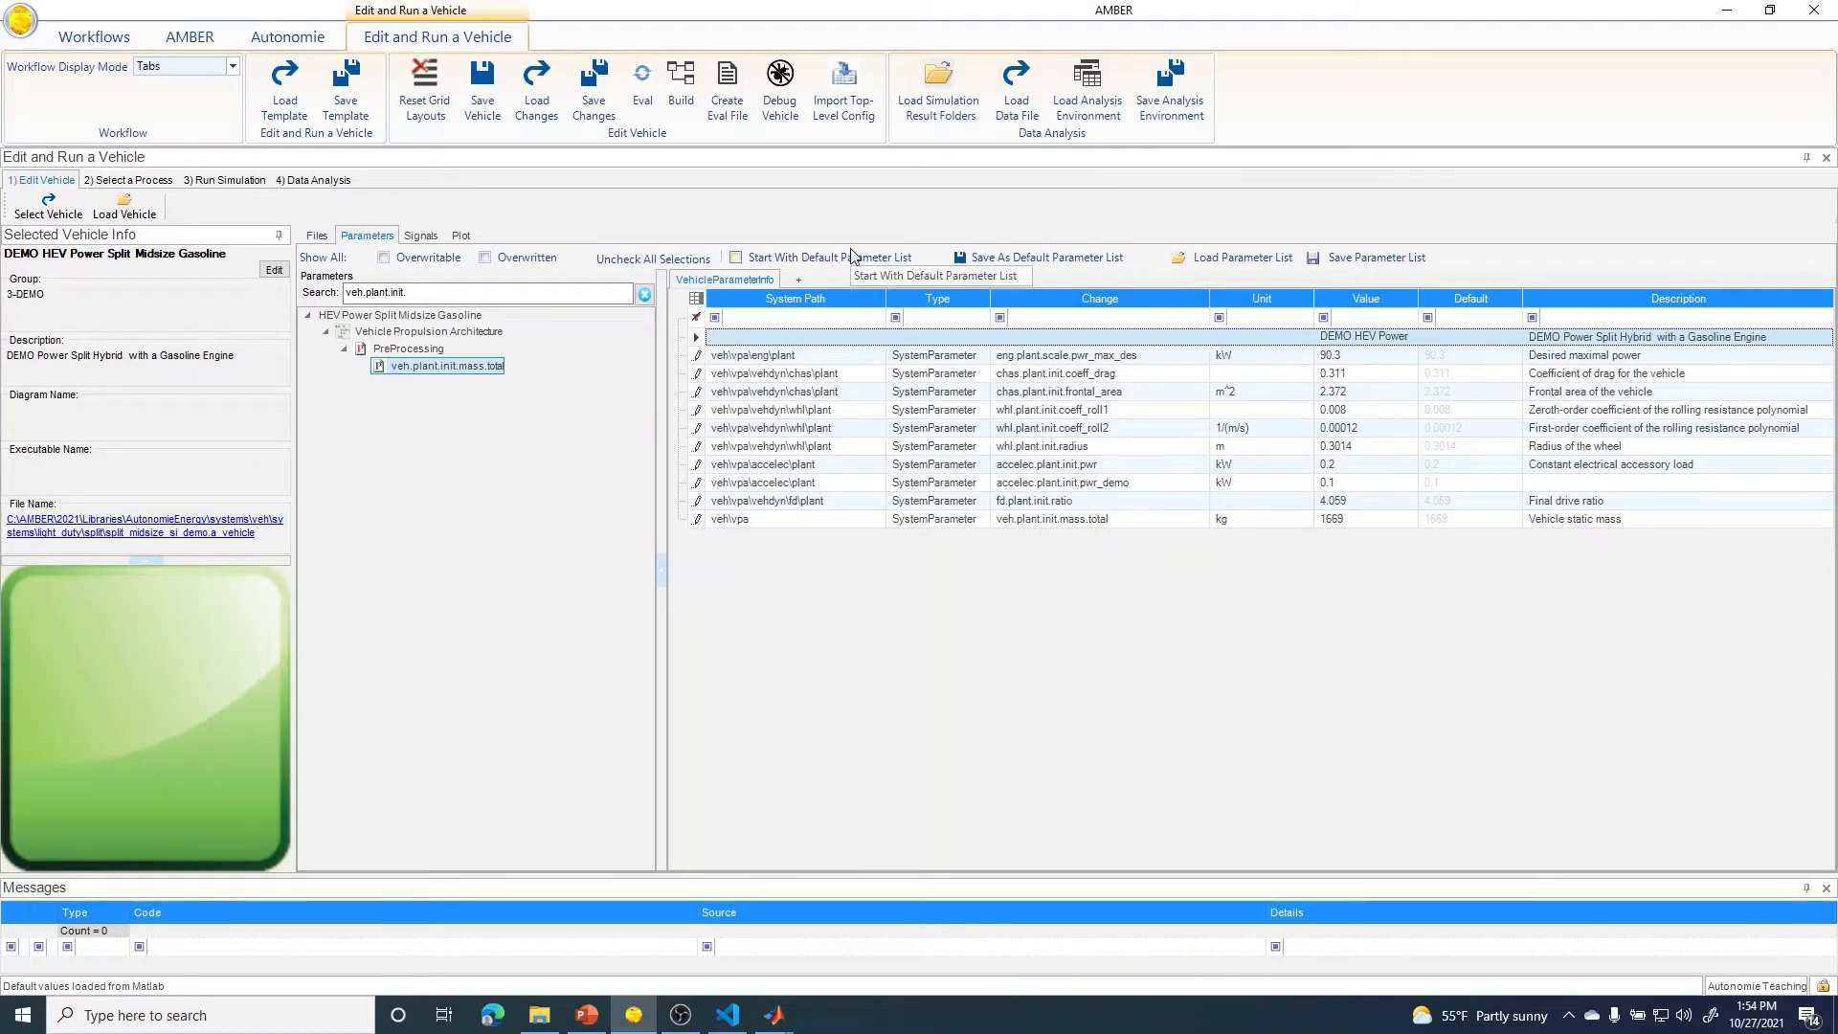
{"action": "left_click", "coordinate": [737, 258]}
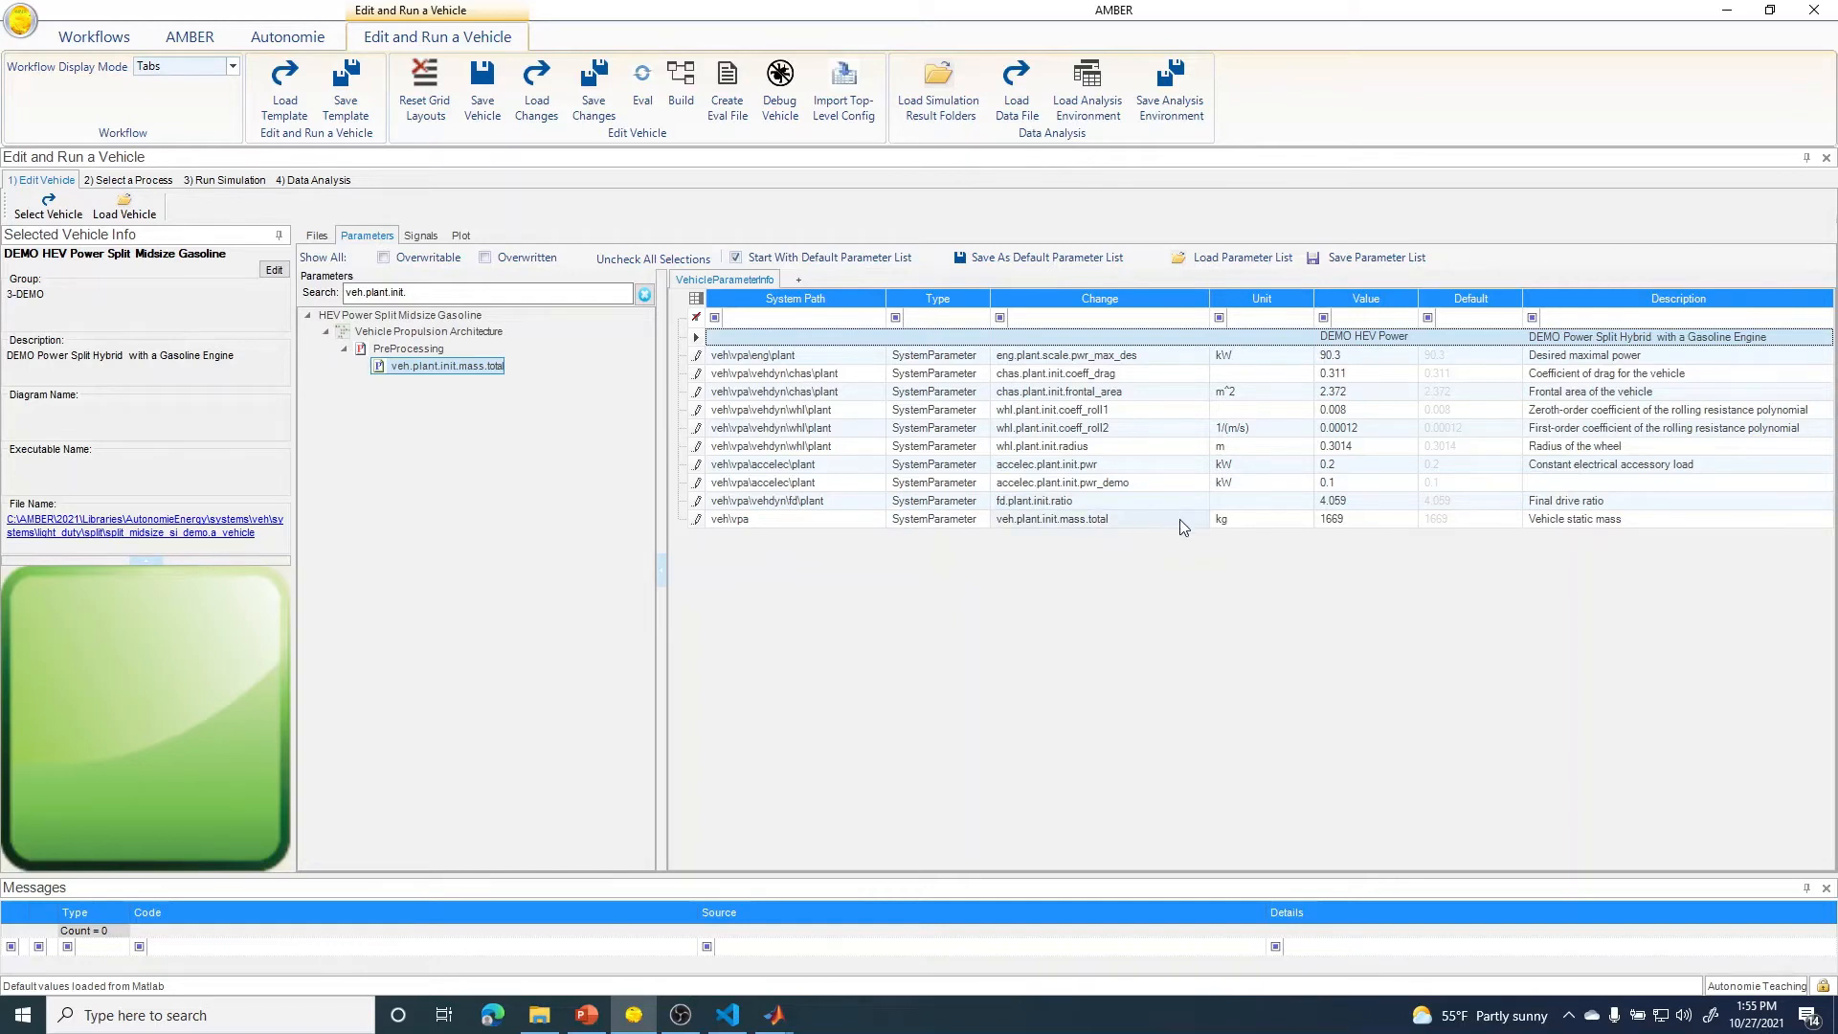
- Set the vehicle static mass, veh.plant.init.mass.total, to 1700 kg
{"action": "left_click", "coordinate": [1352, 520]}
{"action": "left_click", "coordinate": [1351, 521]}
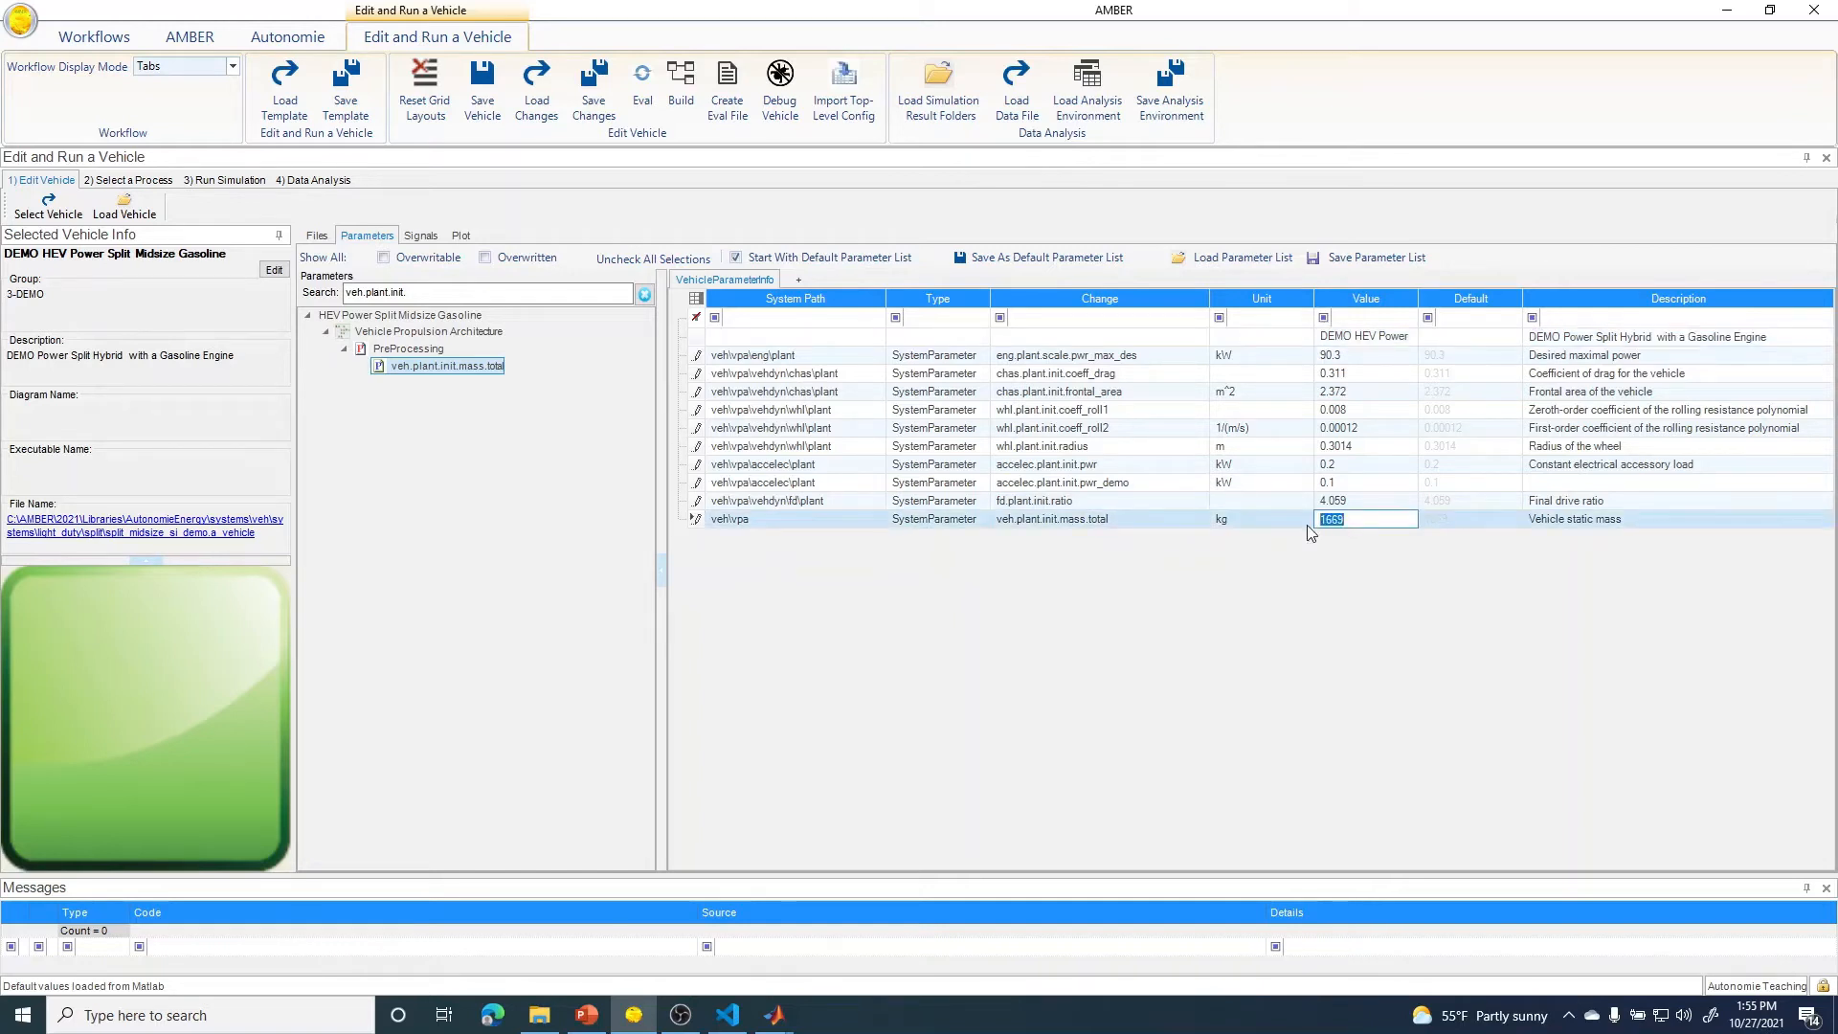
{"action": "type", "text": "1700"}
{"action": "left_click", "coordinate": [1153, 520]}
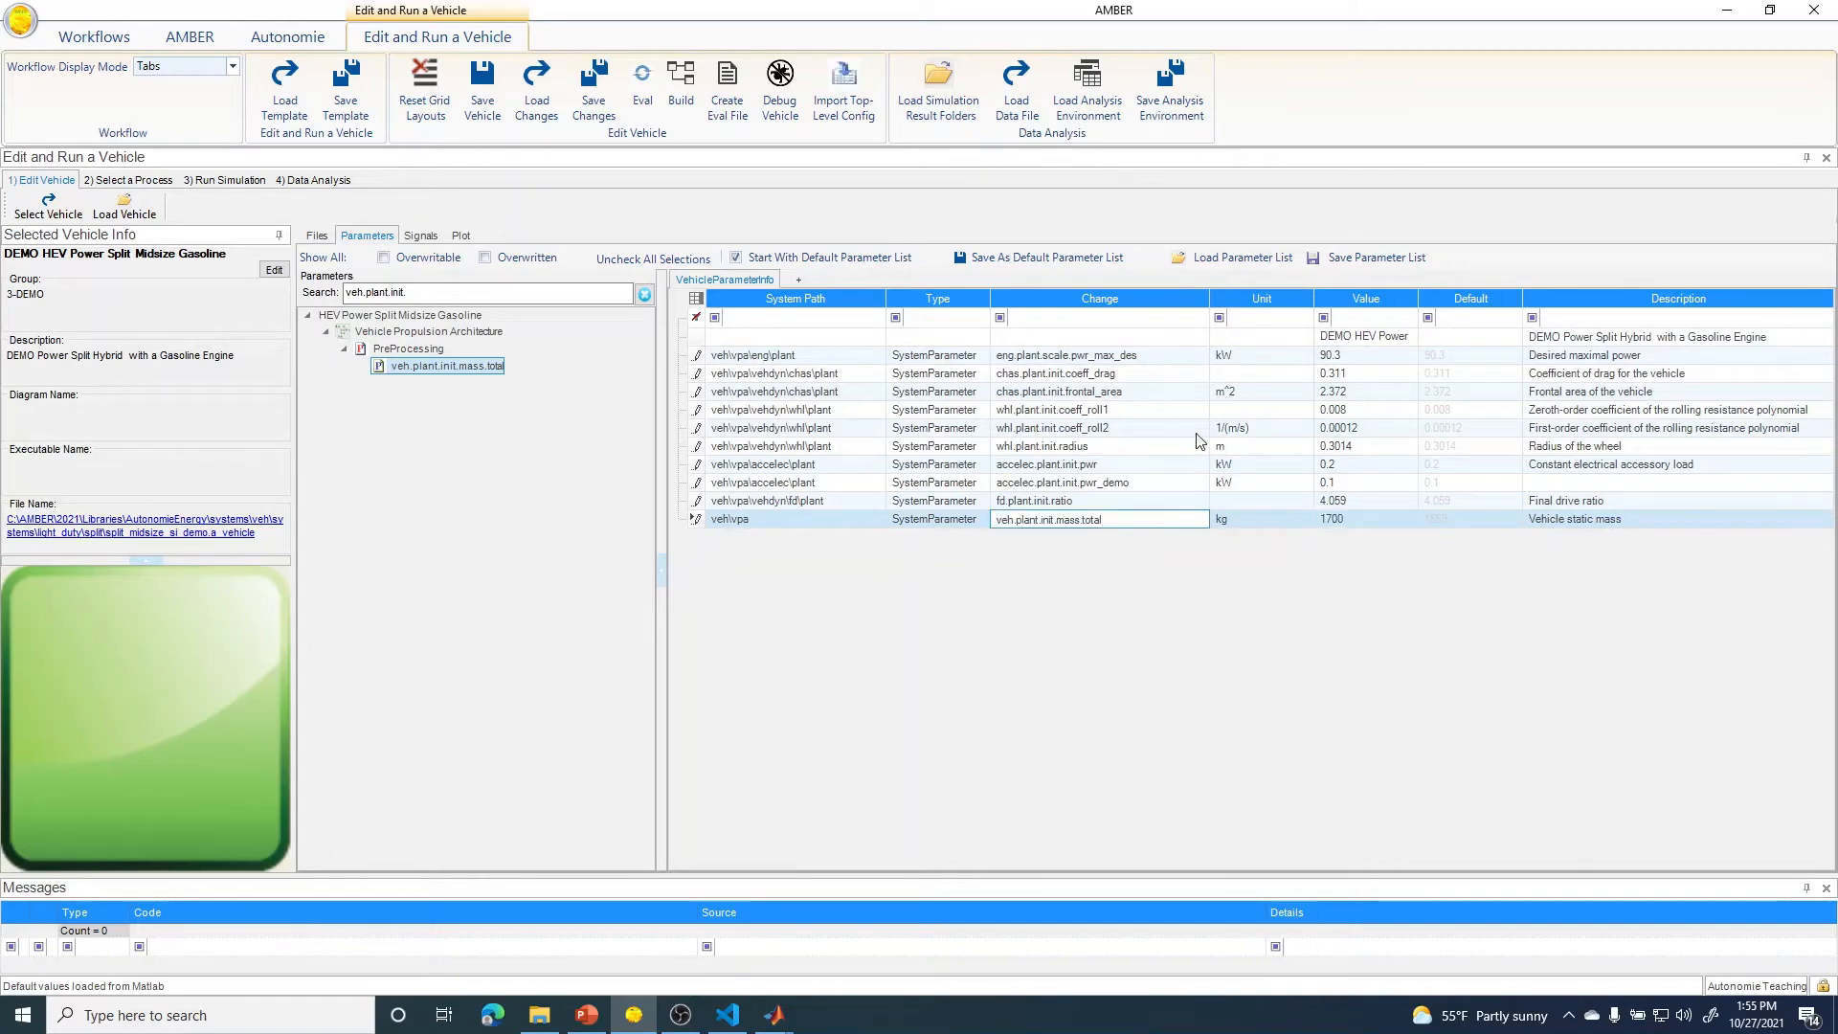
- Try an engine desired maximal power of 100 kW and restore that parameter's default value
{"action": "left_click", "coordinate": [1345, 351]}
{"action": "right_click", "coordinate": [1346, 356]}
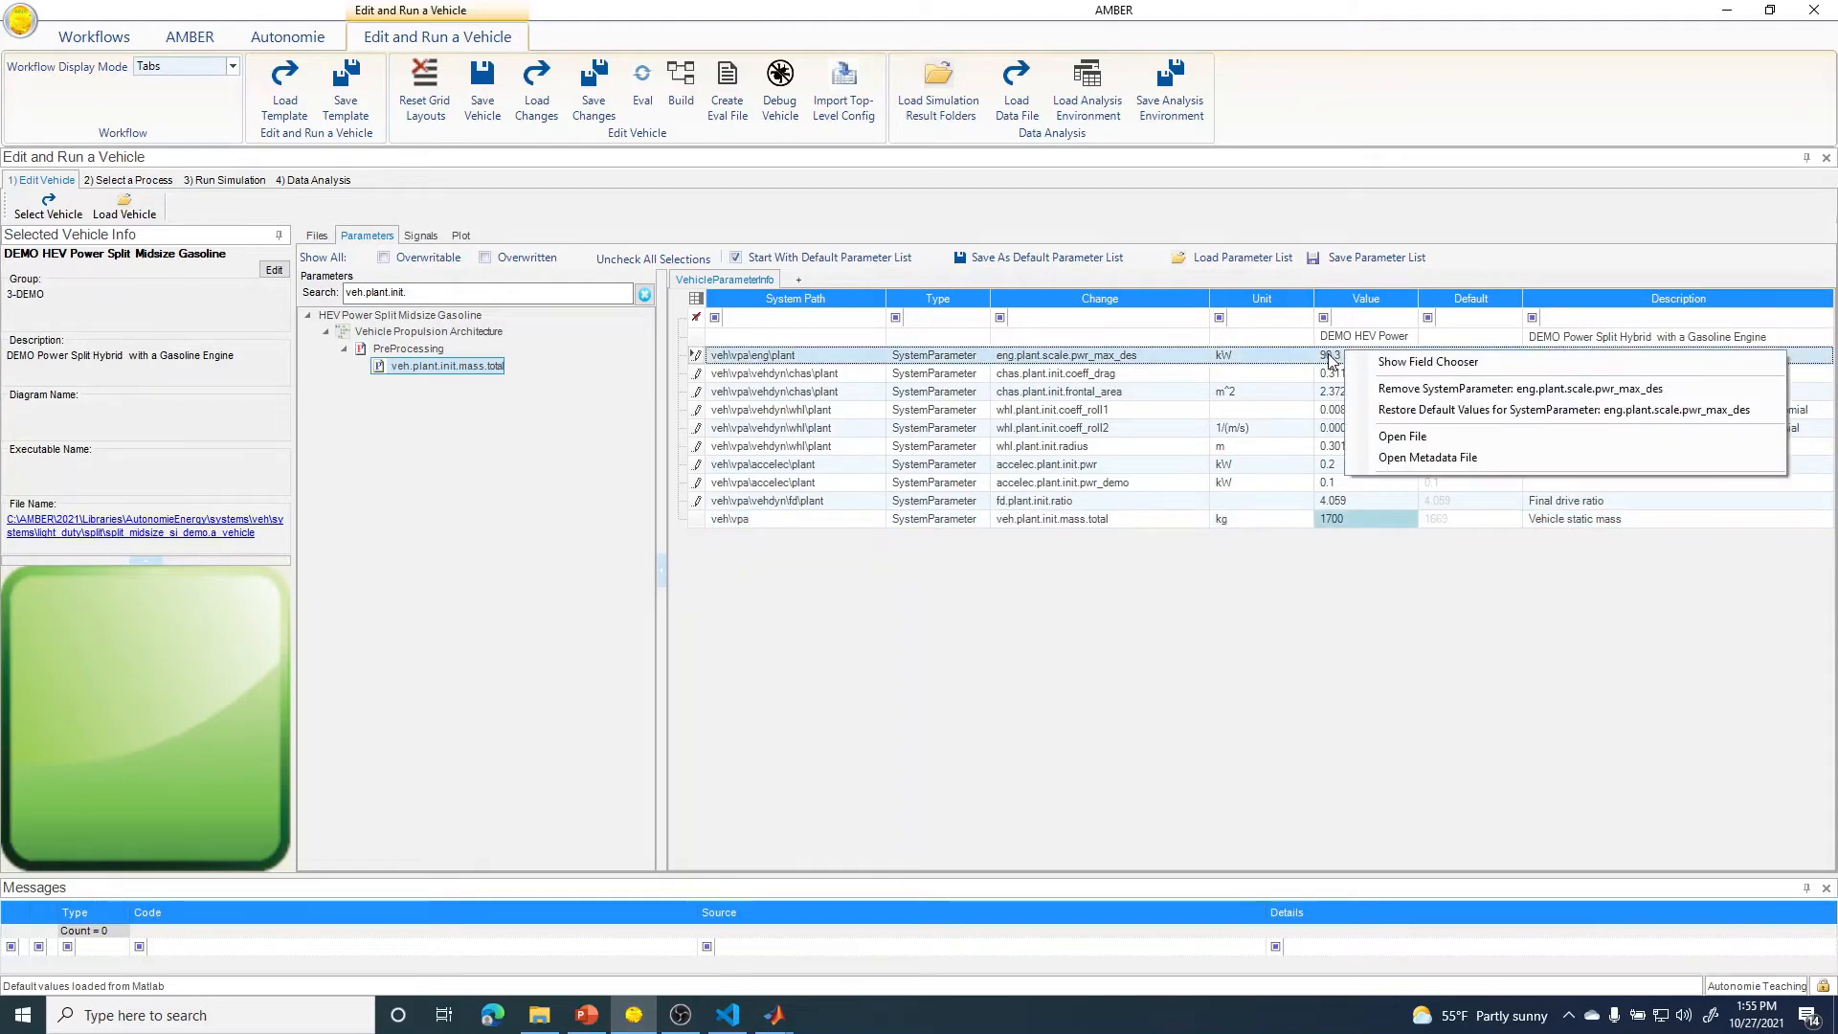
{"action": "left_click", "coordinate": [1345, 354]}
{"action": "type", "text": "100"}
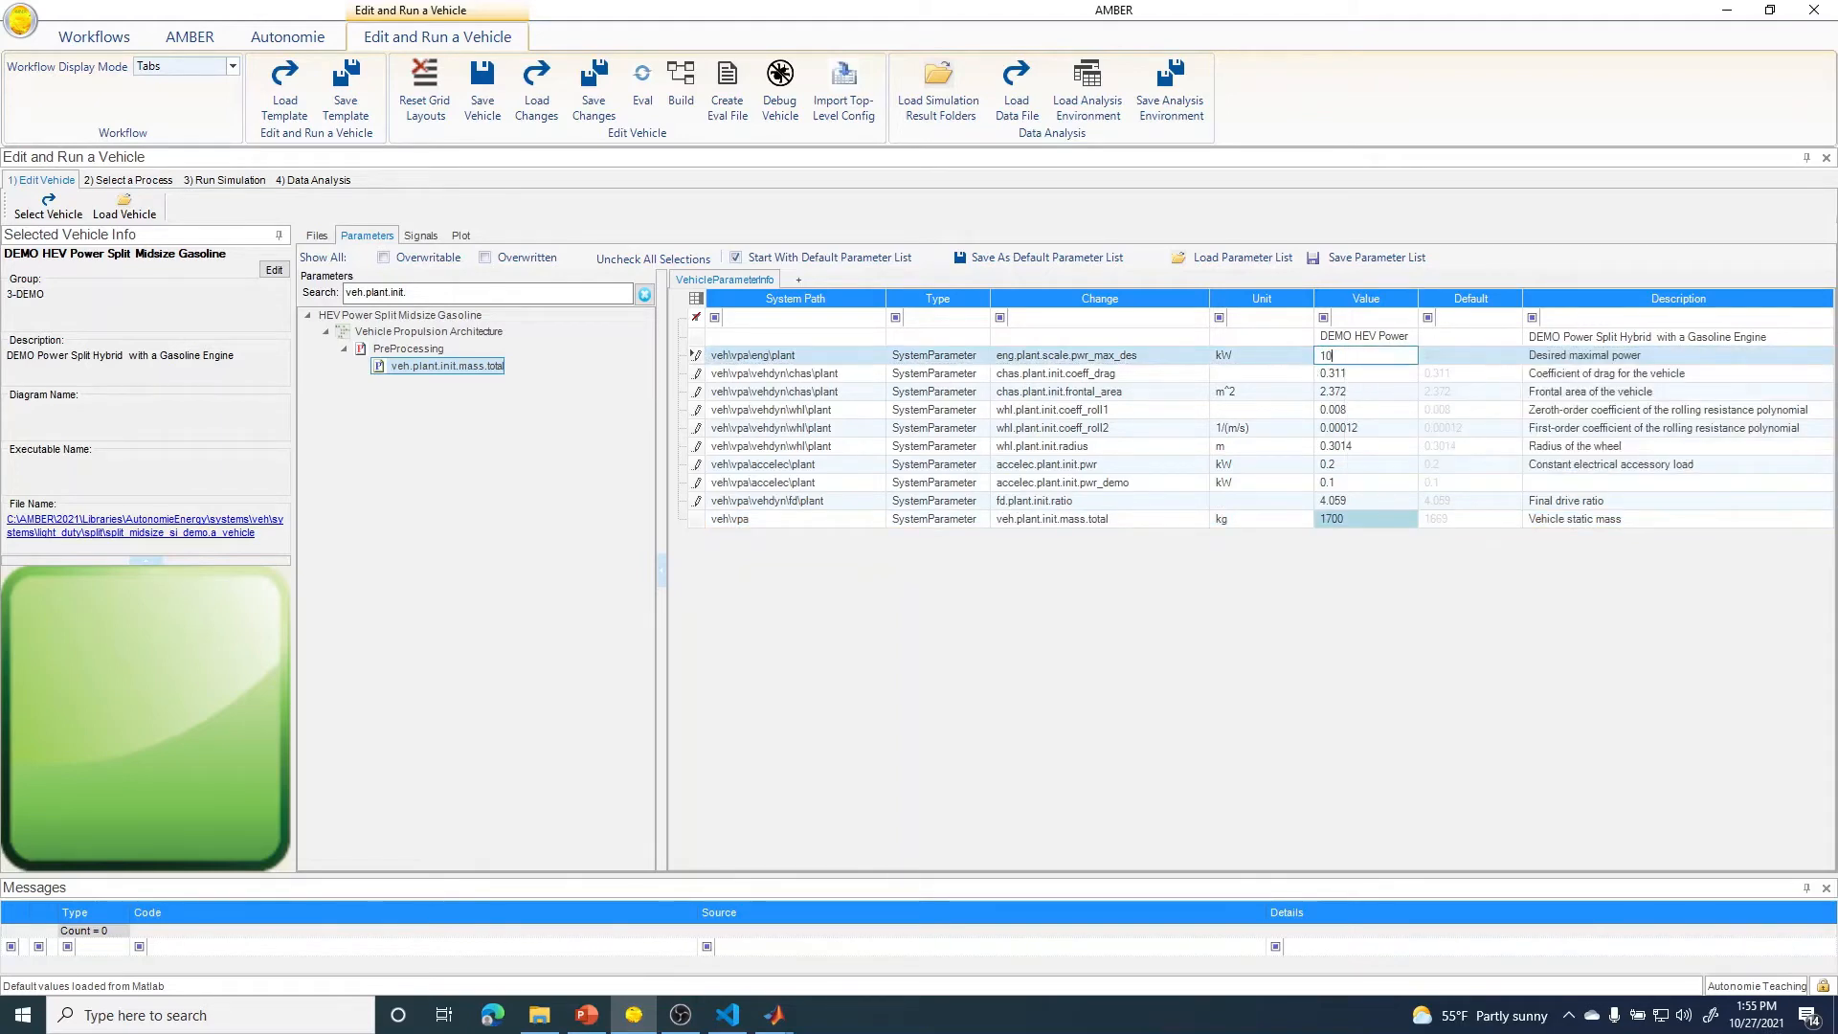
{"action": "left_click", "coordinate": [1154, 356]}
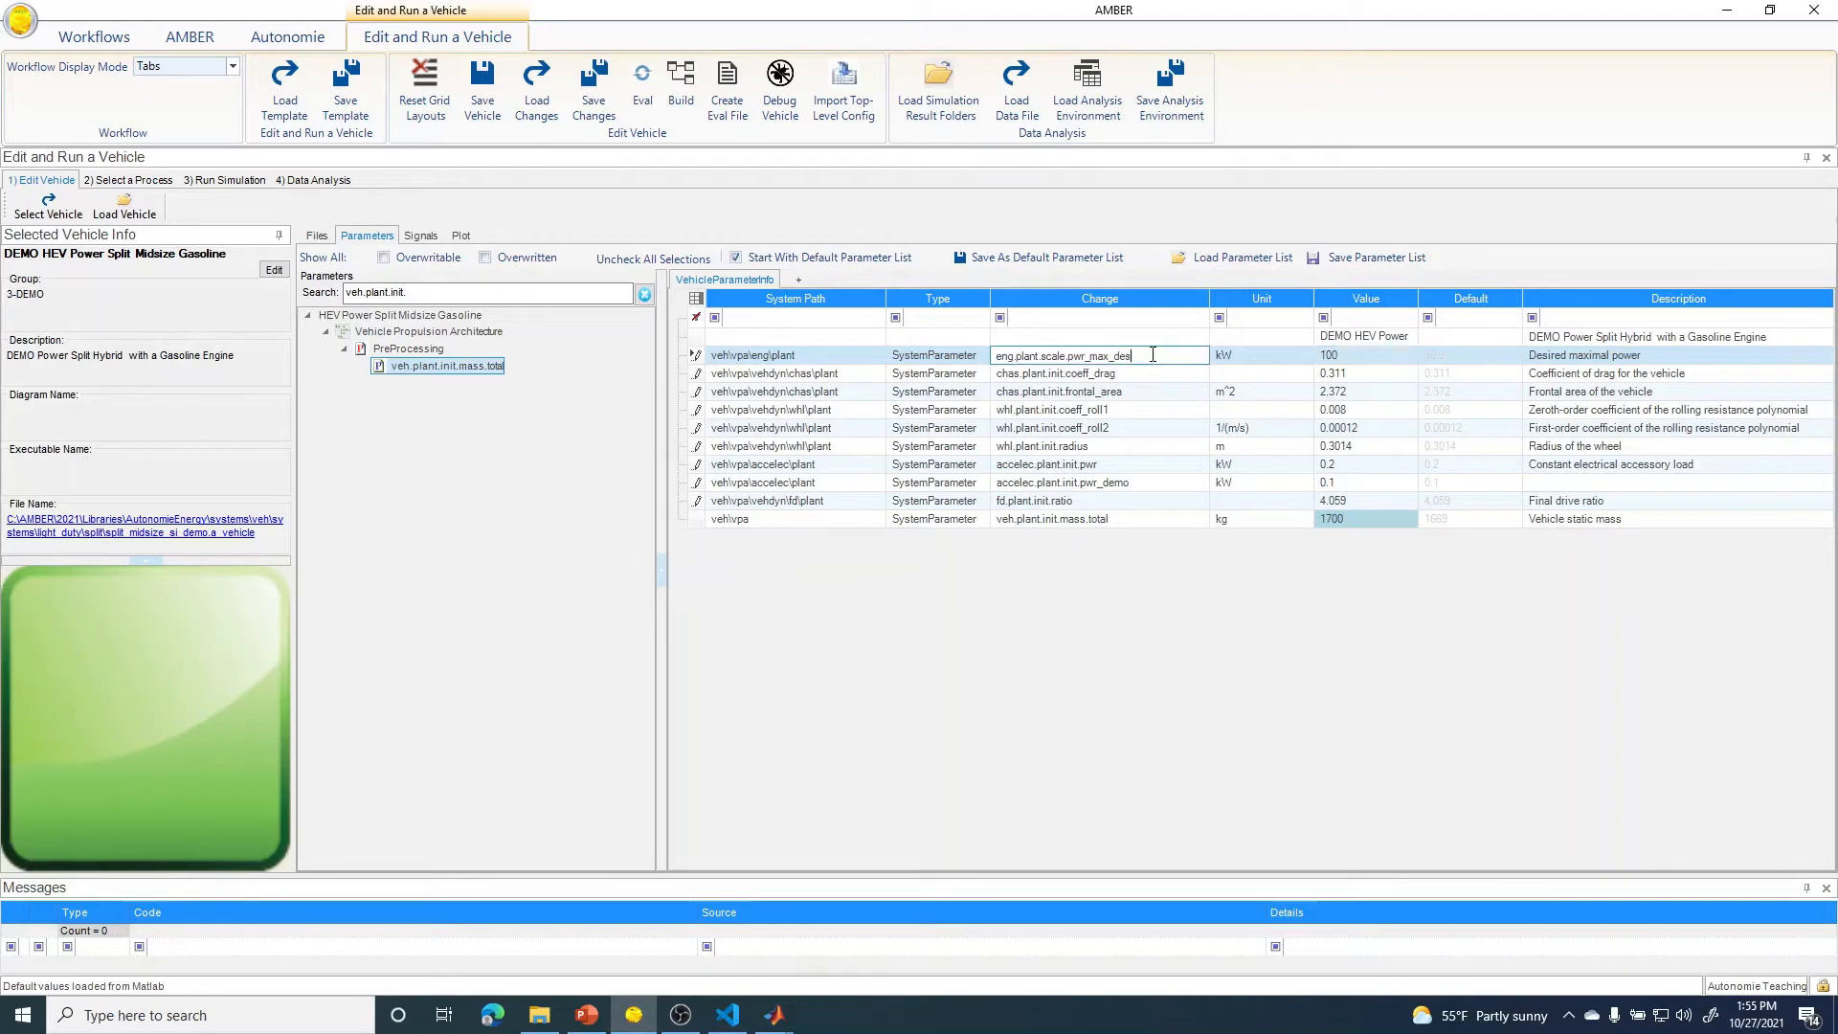
{"action": "right_click", "coordinate": [1235, 352]}
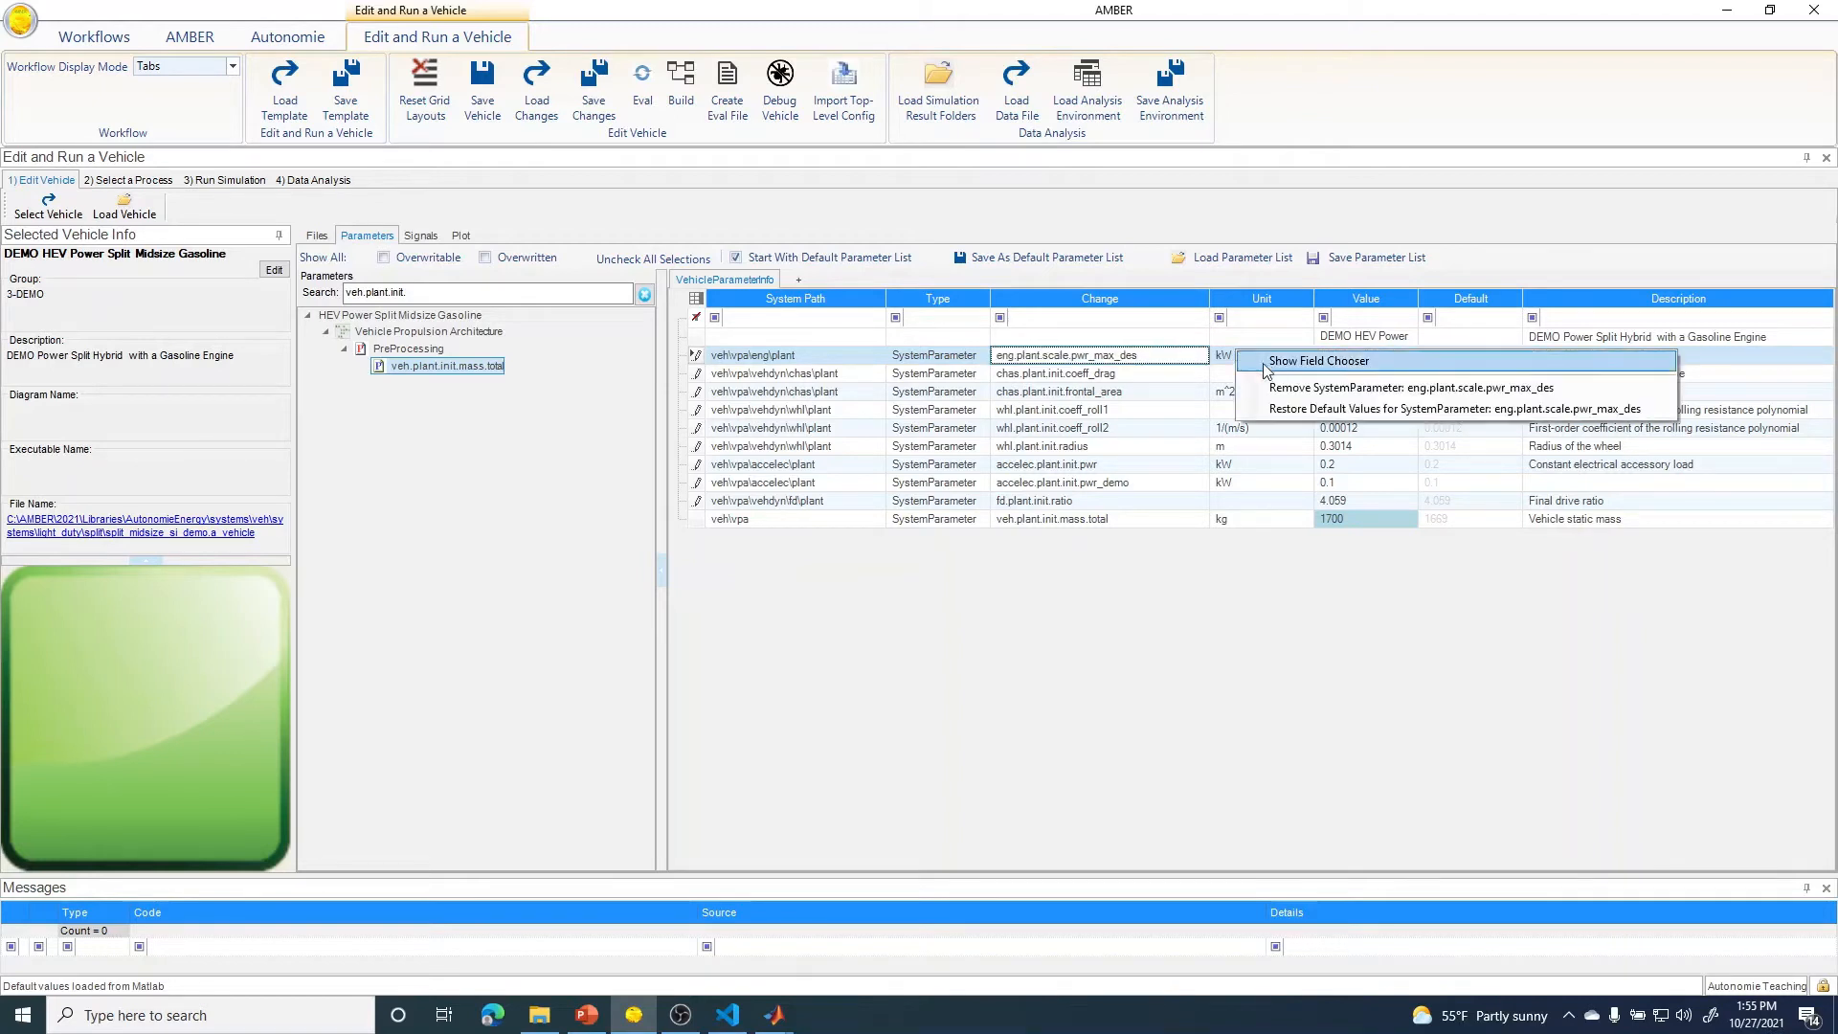
{"action": "left_click", "coordinate": [1298, 409]}
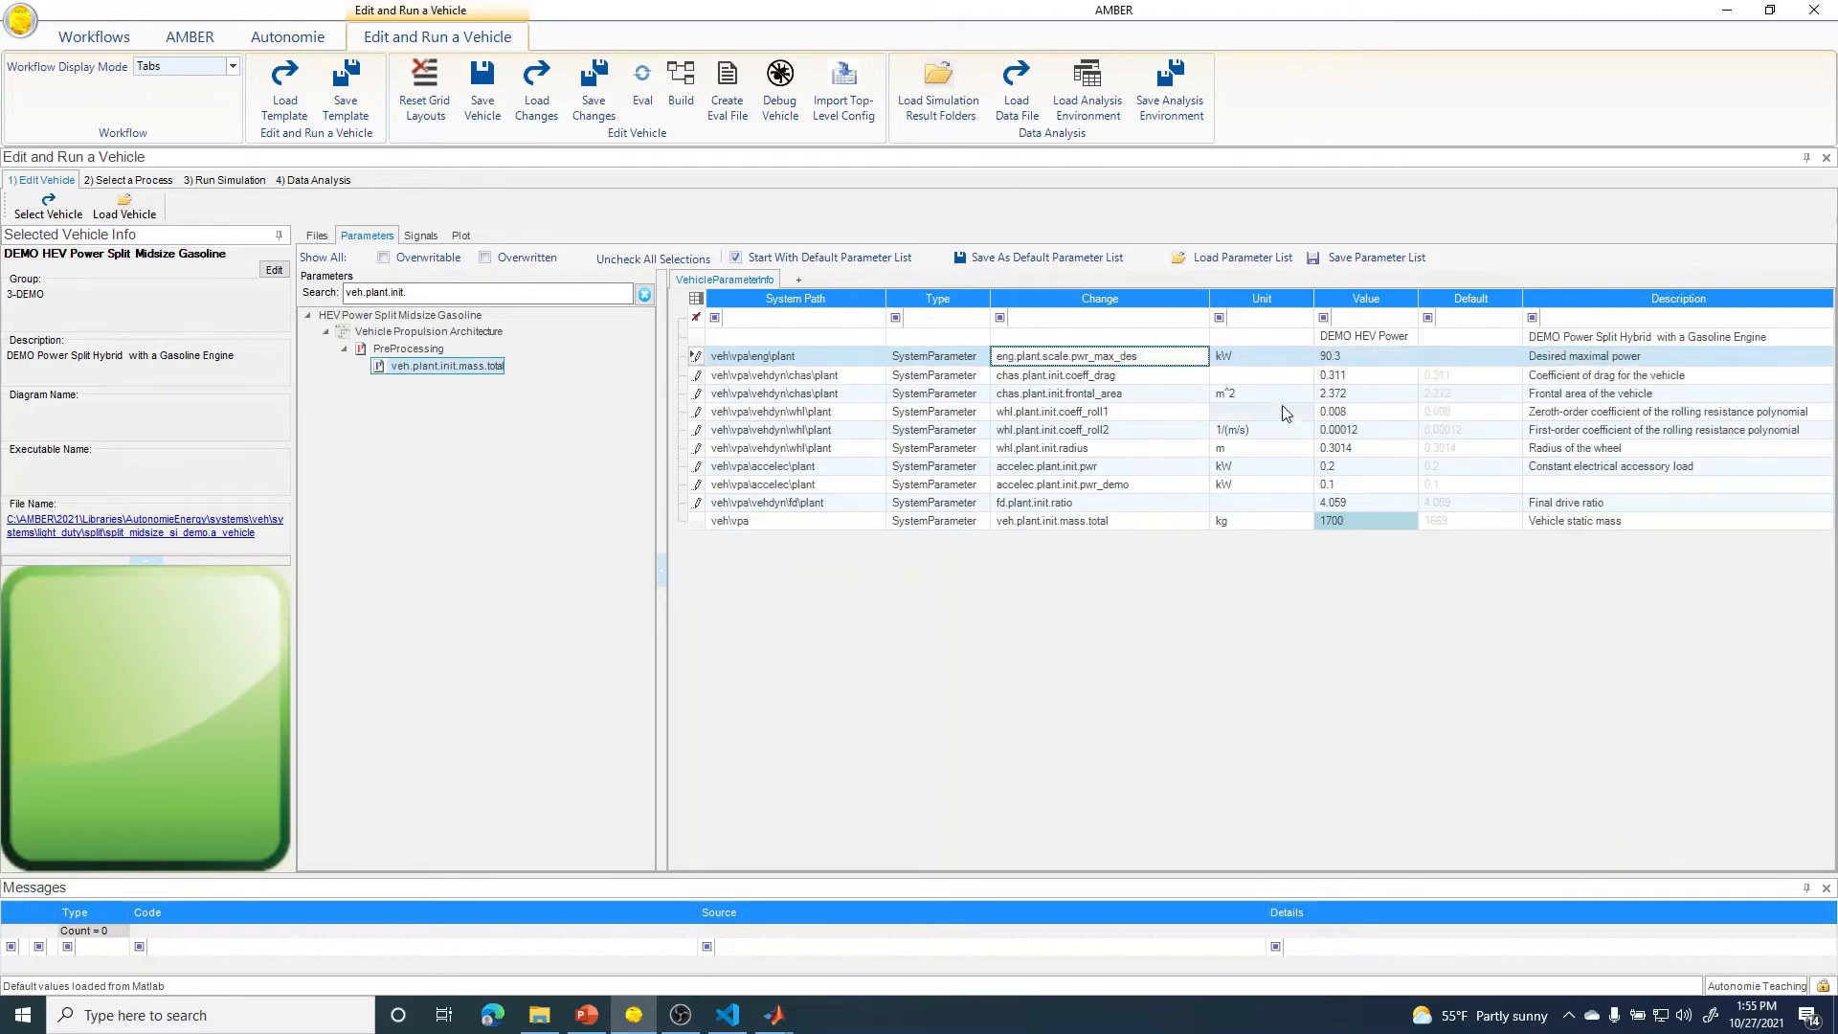
- Set the engine's desired maximal power, eng.plant.scale.pwr_max_des, to 100 kW
{"action": "left_click", "coordinate": [1342, 360]}
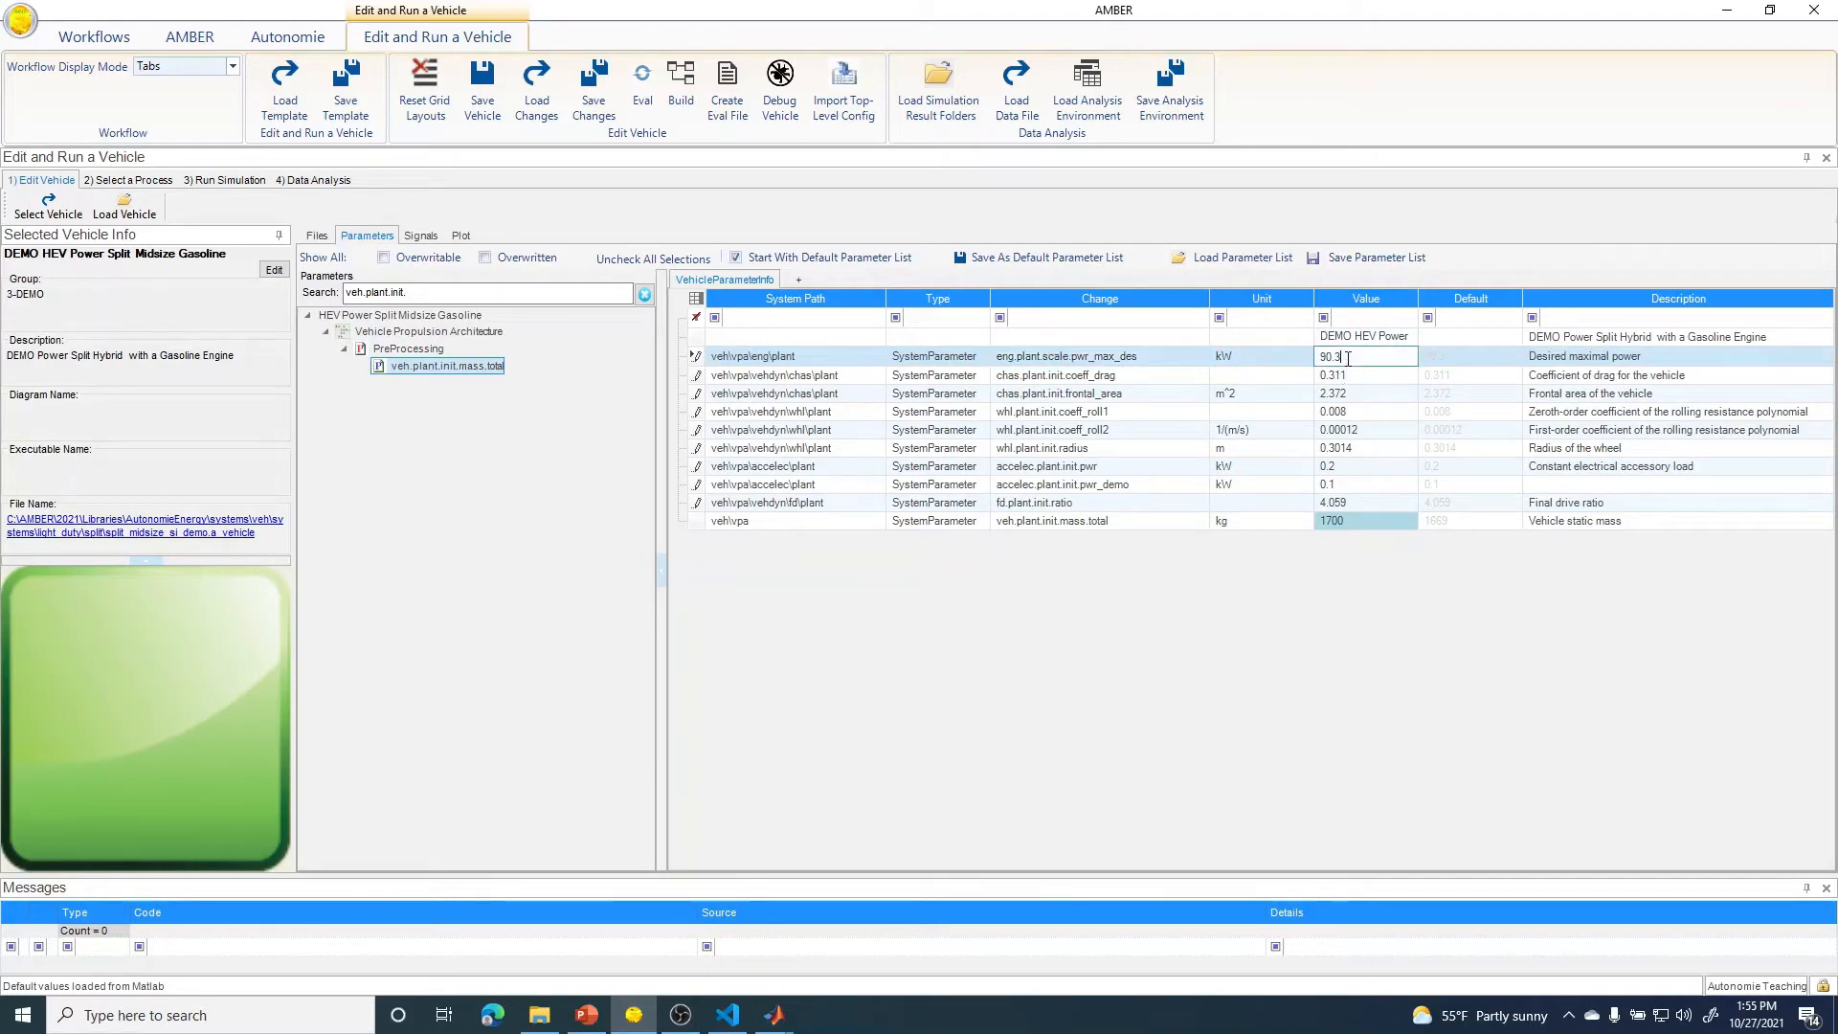
{"action": "type", "text": "100"}
{"action": "left_click", "coordinate": [1182, 361]}
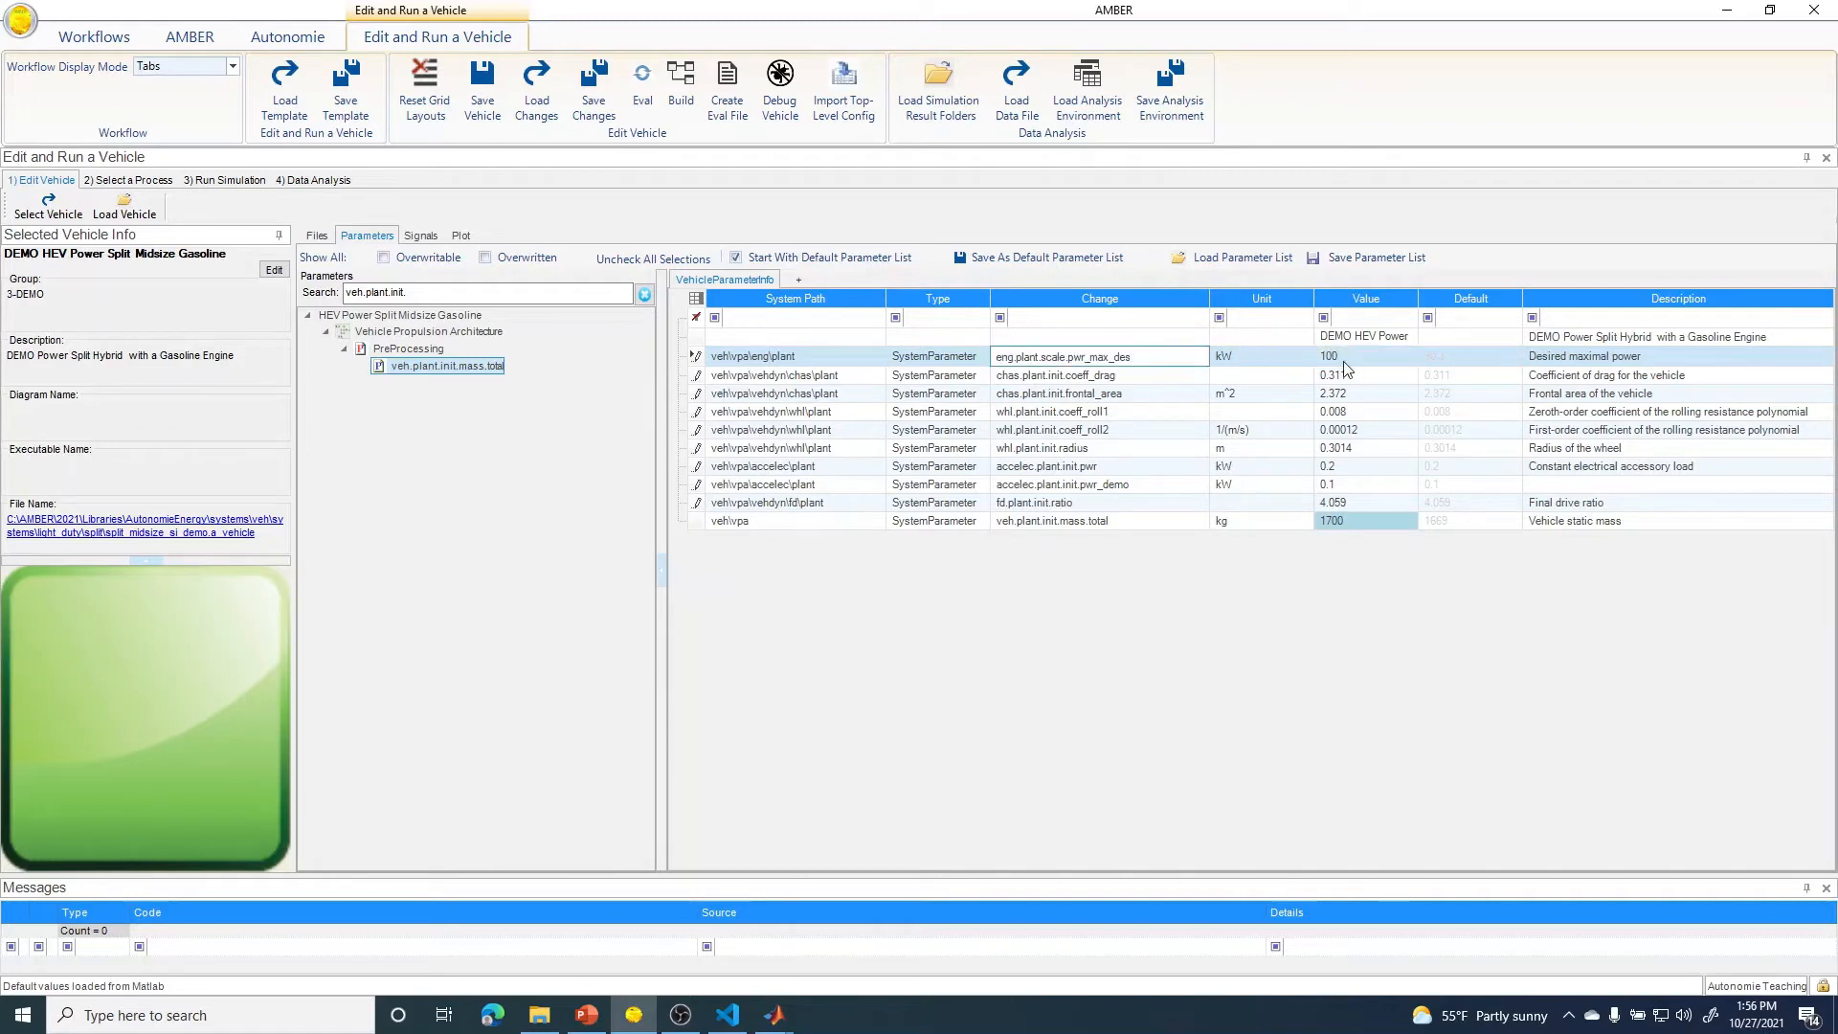
{"action": "right_click", "coordinate": [1242, 358]}
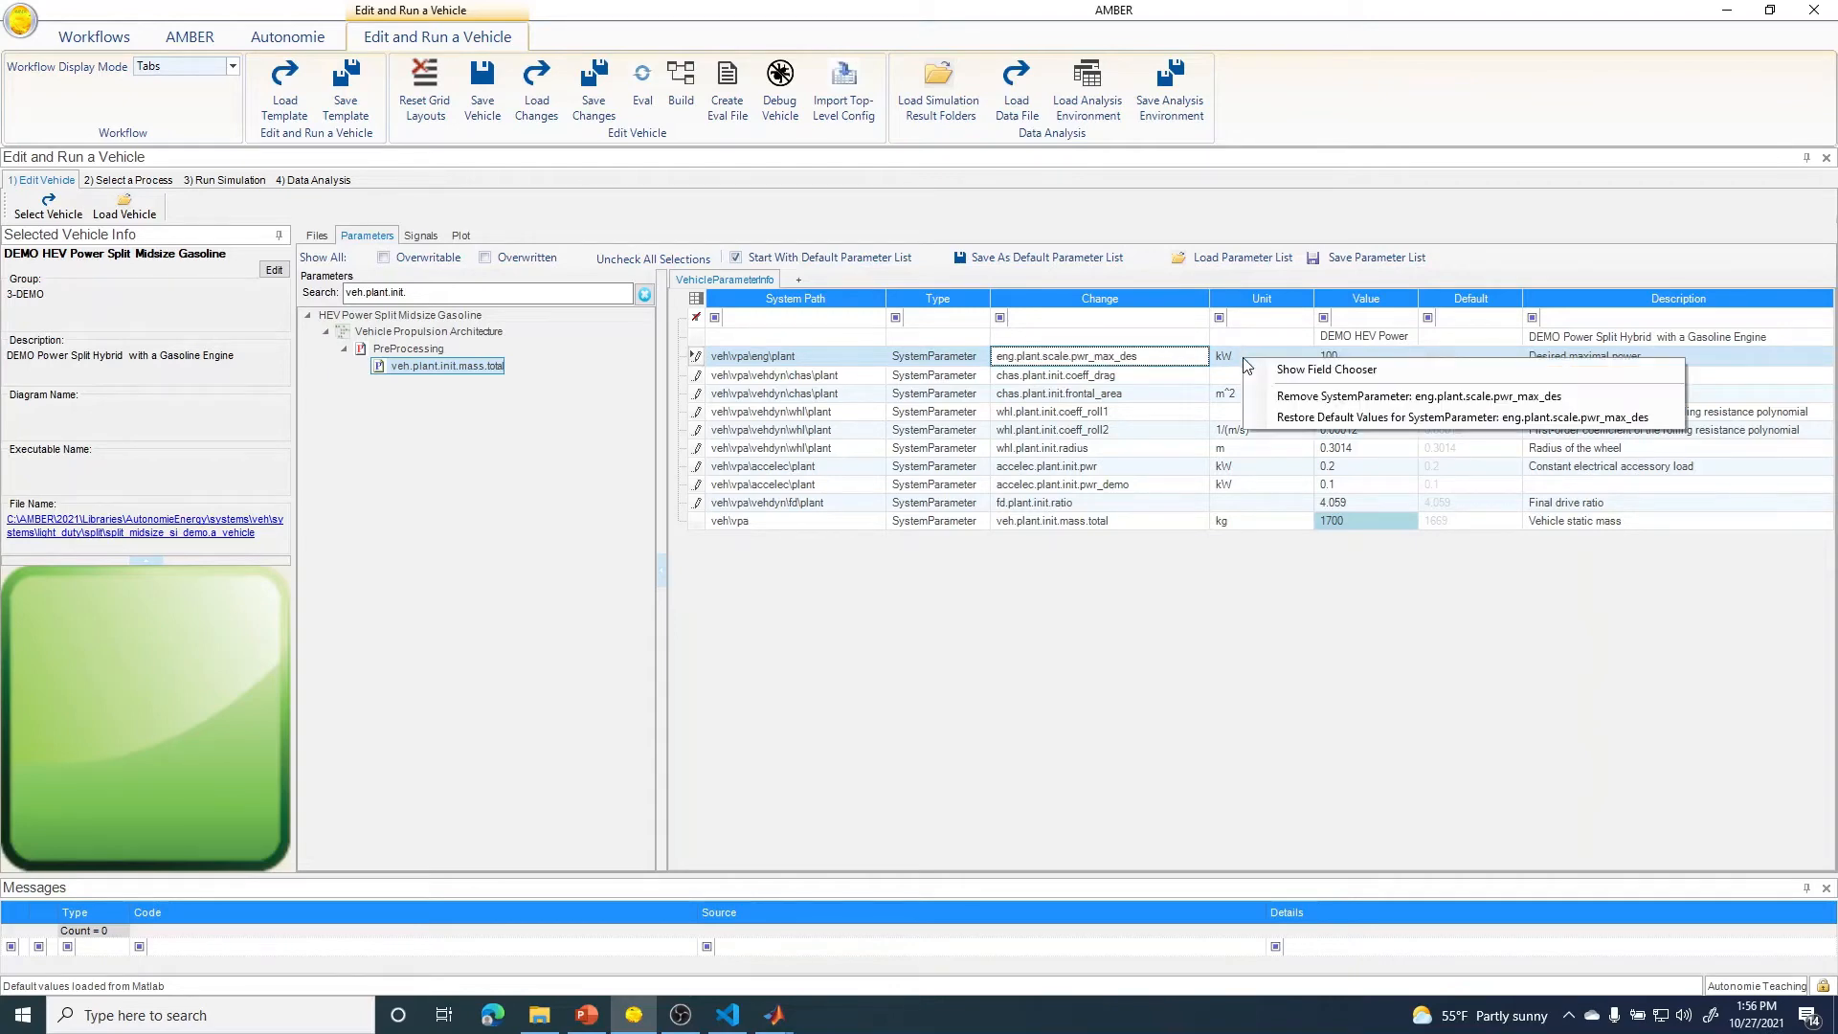
{"action": "left_click", "coordinate": [1077, 569]}
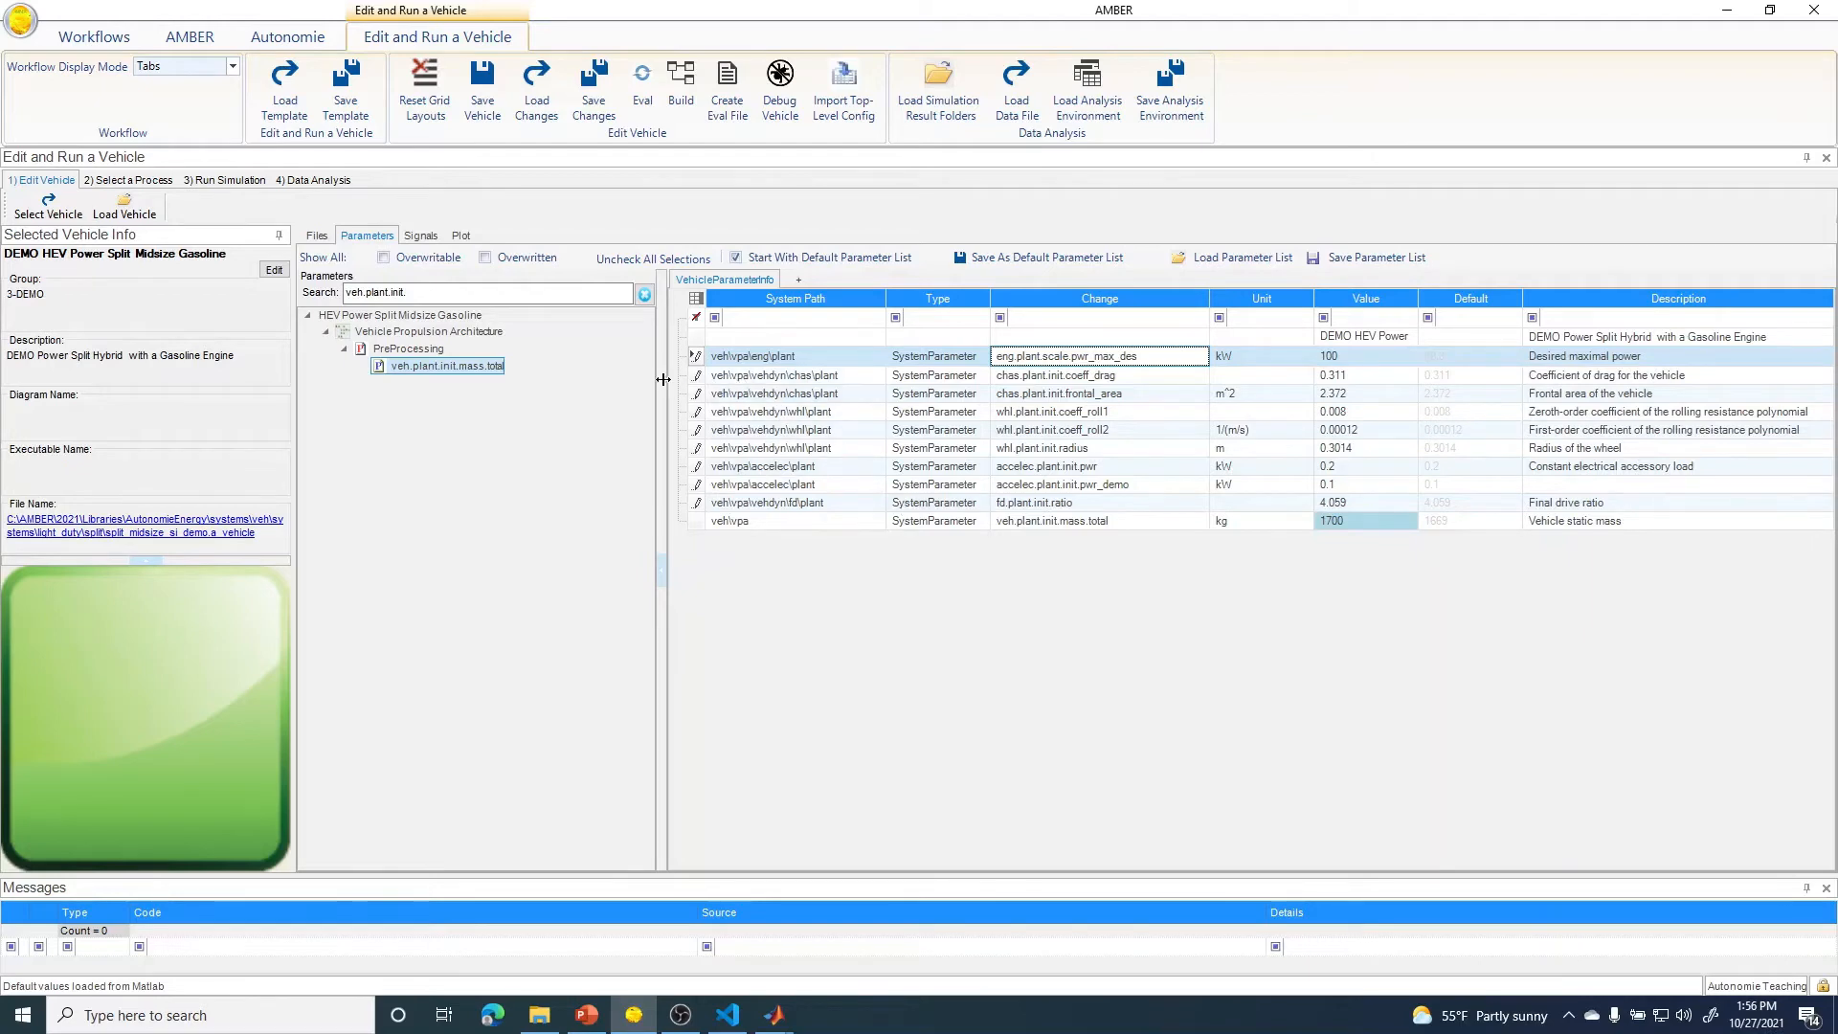
- Try filtering the listed parameters by change name for "en" and "chas", and clear the filter
{"action": "left_click", "coordinate": [1039, 318]}
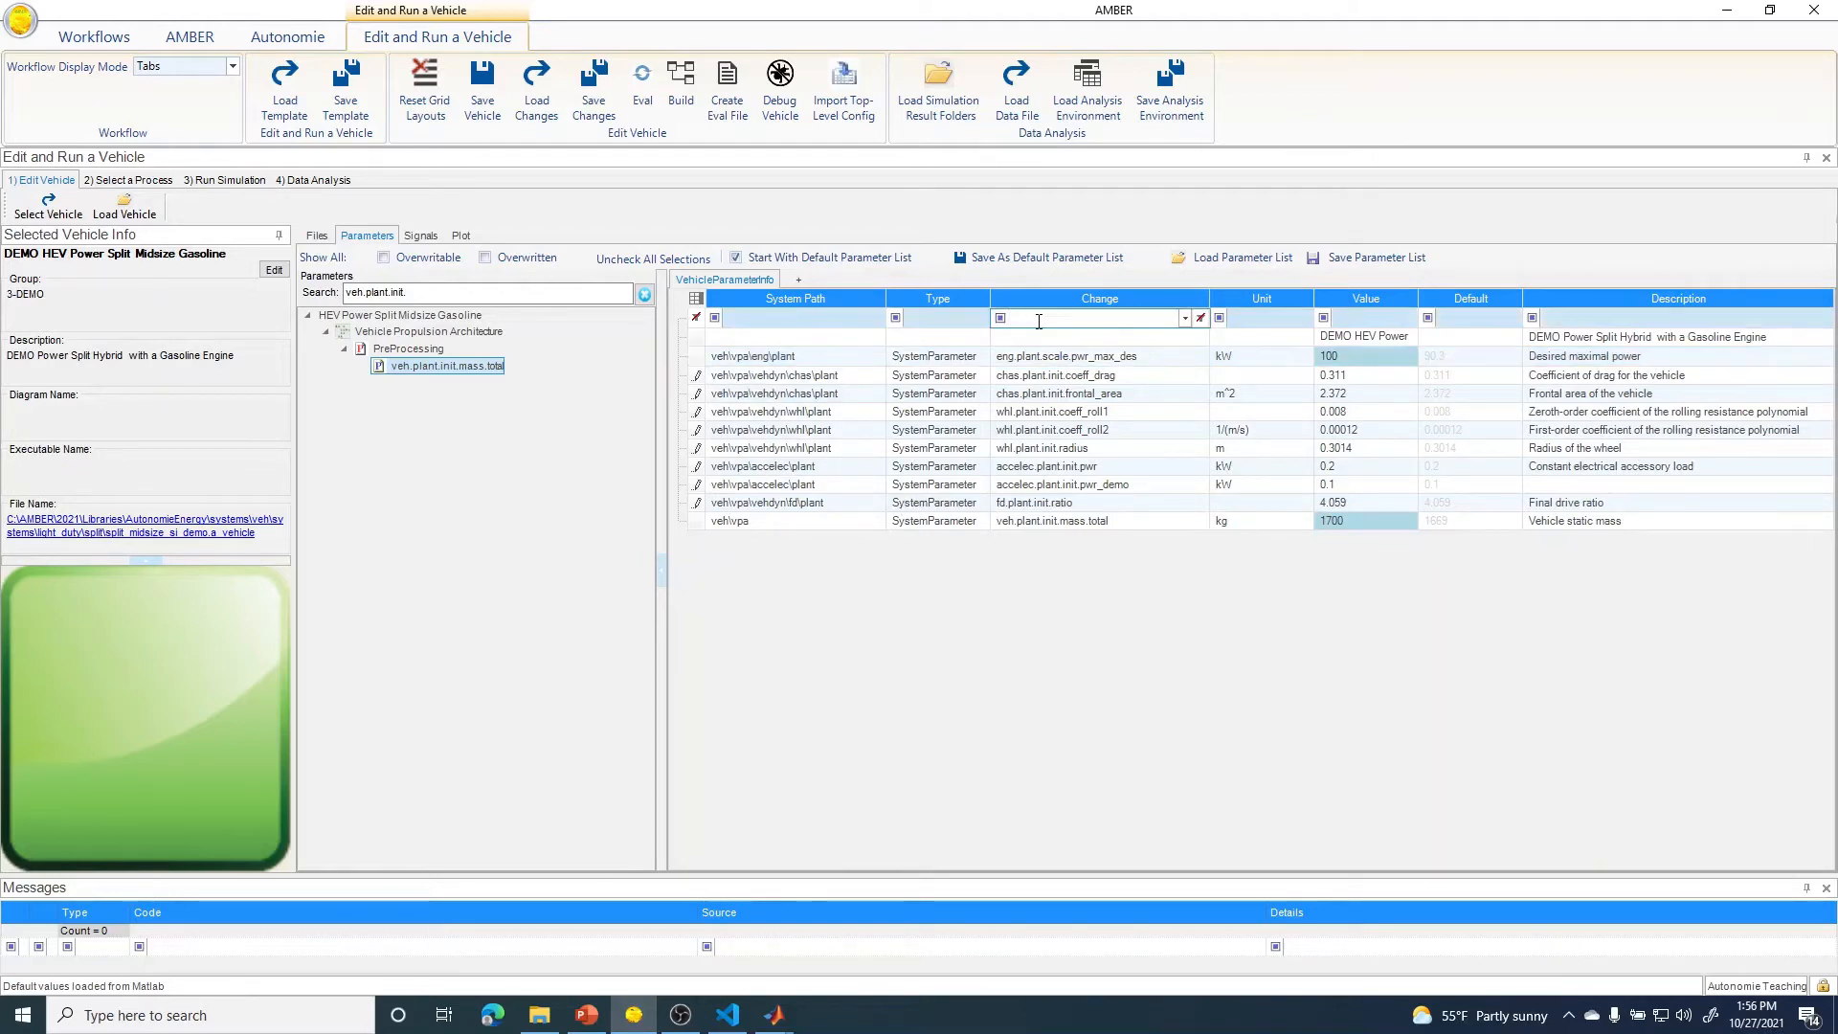
{"action": "type", "text": "en"}
{"action": "key", "text": "BackSpace"}
{"action": "key", "text": "BackSpace"}
{"action": "key", "text": "BackSpace"}
{"action": "type", "text": "chas"}
{"action": "key", "text": "BackSpace"}
{"action": "key", "text": "BackSpace"}
{"action": "key", "text": "BackSpace"}
- View the demo_hev_power_split_midsize_gasoline model in Simulink and return to AMBER
{"action": "mouse_move", "coordinate": [774, 1010]}
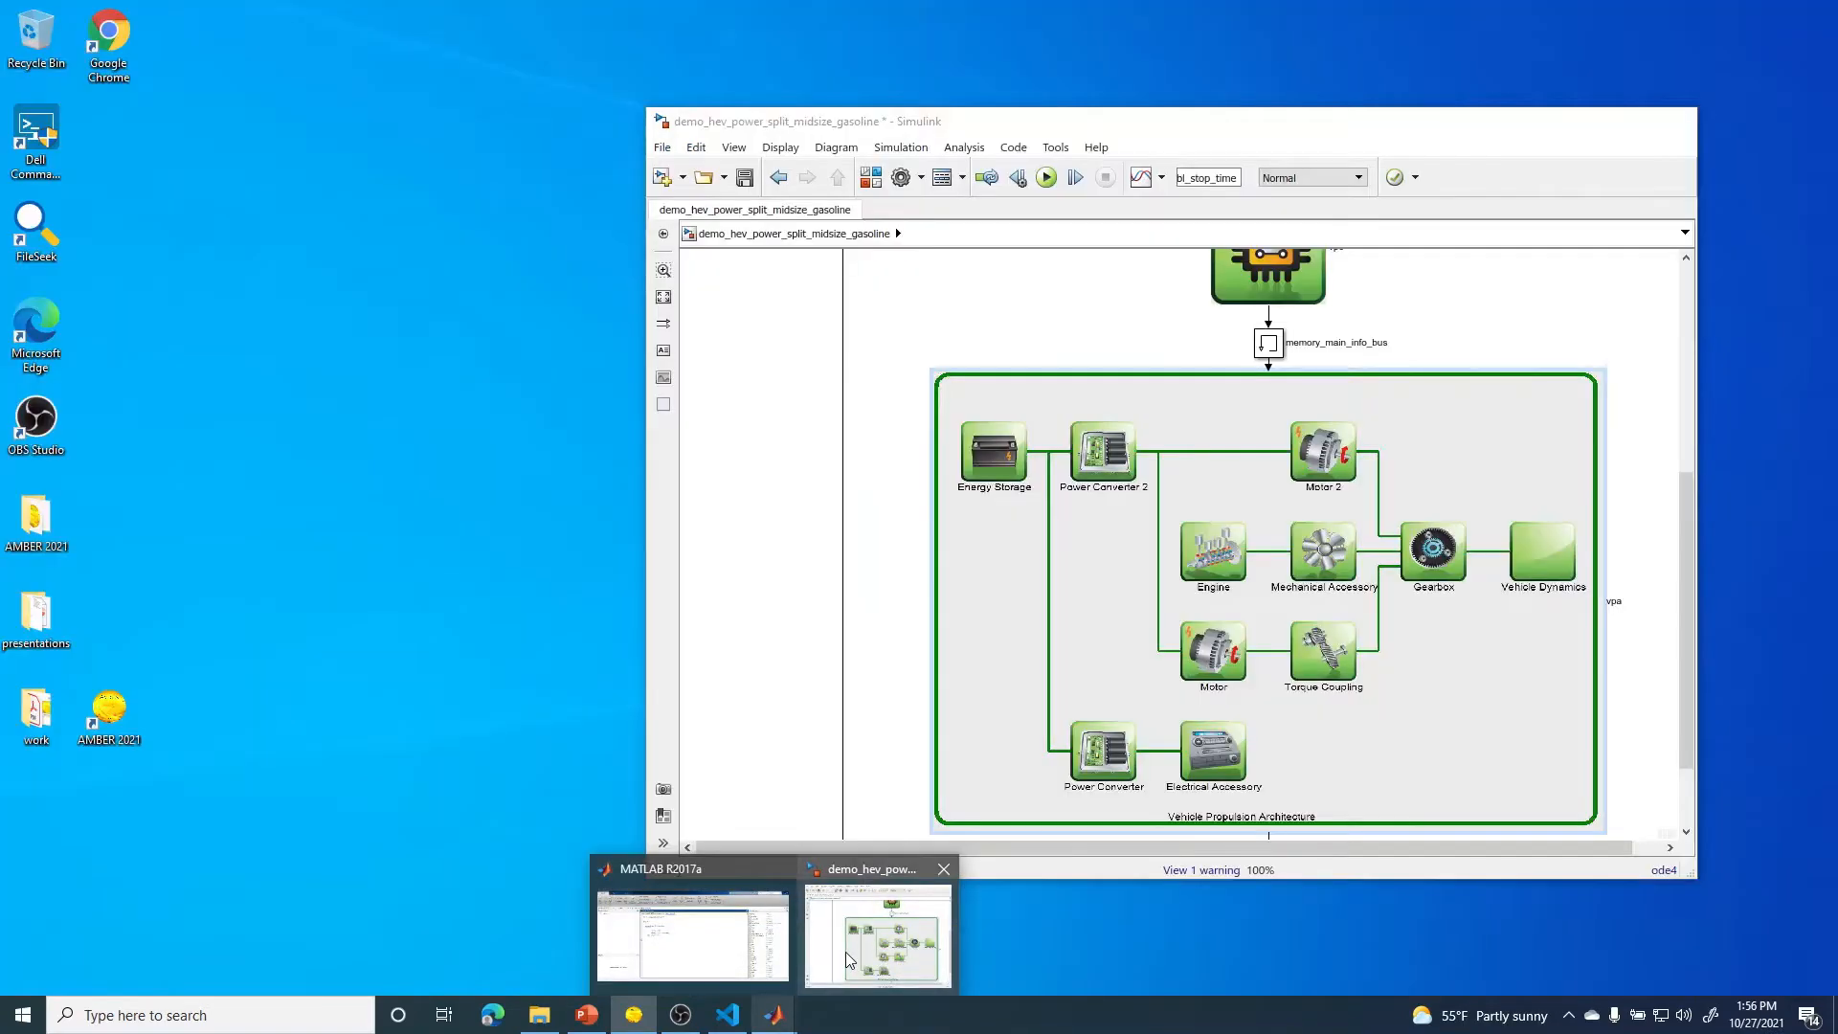
{"action": "left_click", "coordinate": [846, 952]}
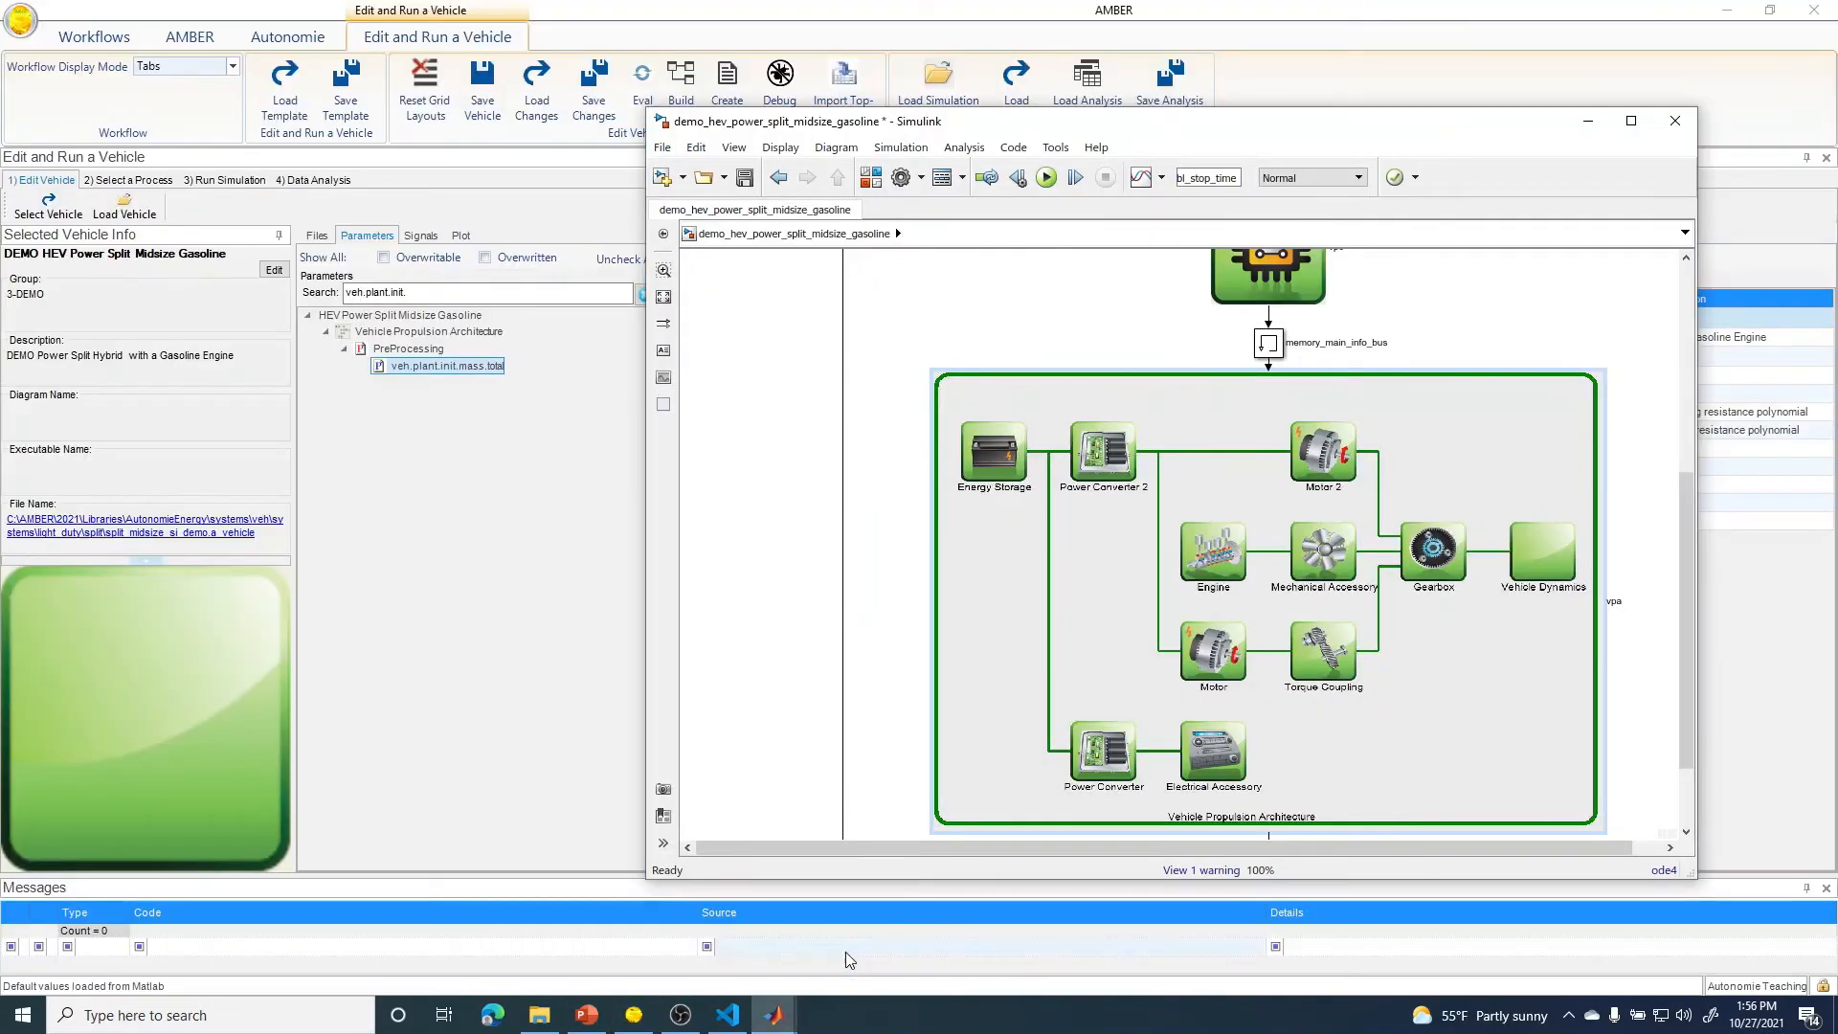
{"action": "left_click_drag", "start_coordinate": [824, 122], "coordinate": [995, 121]}
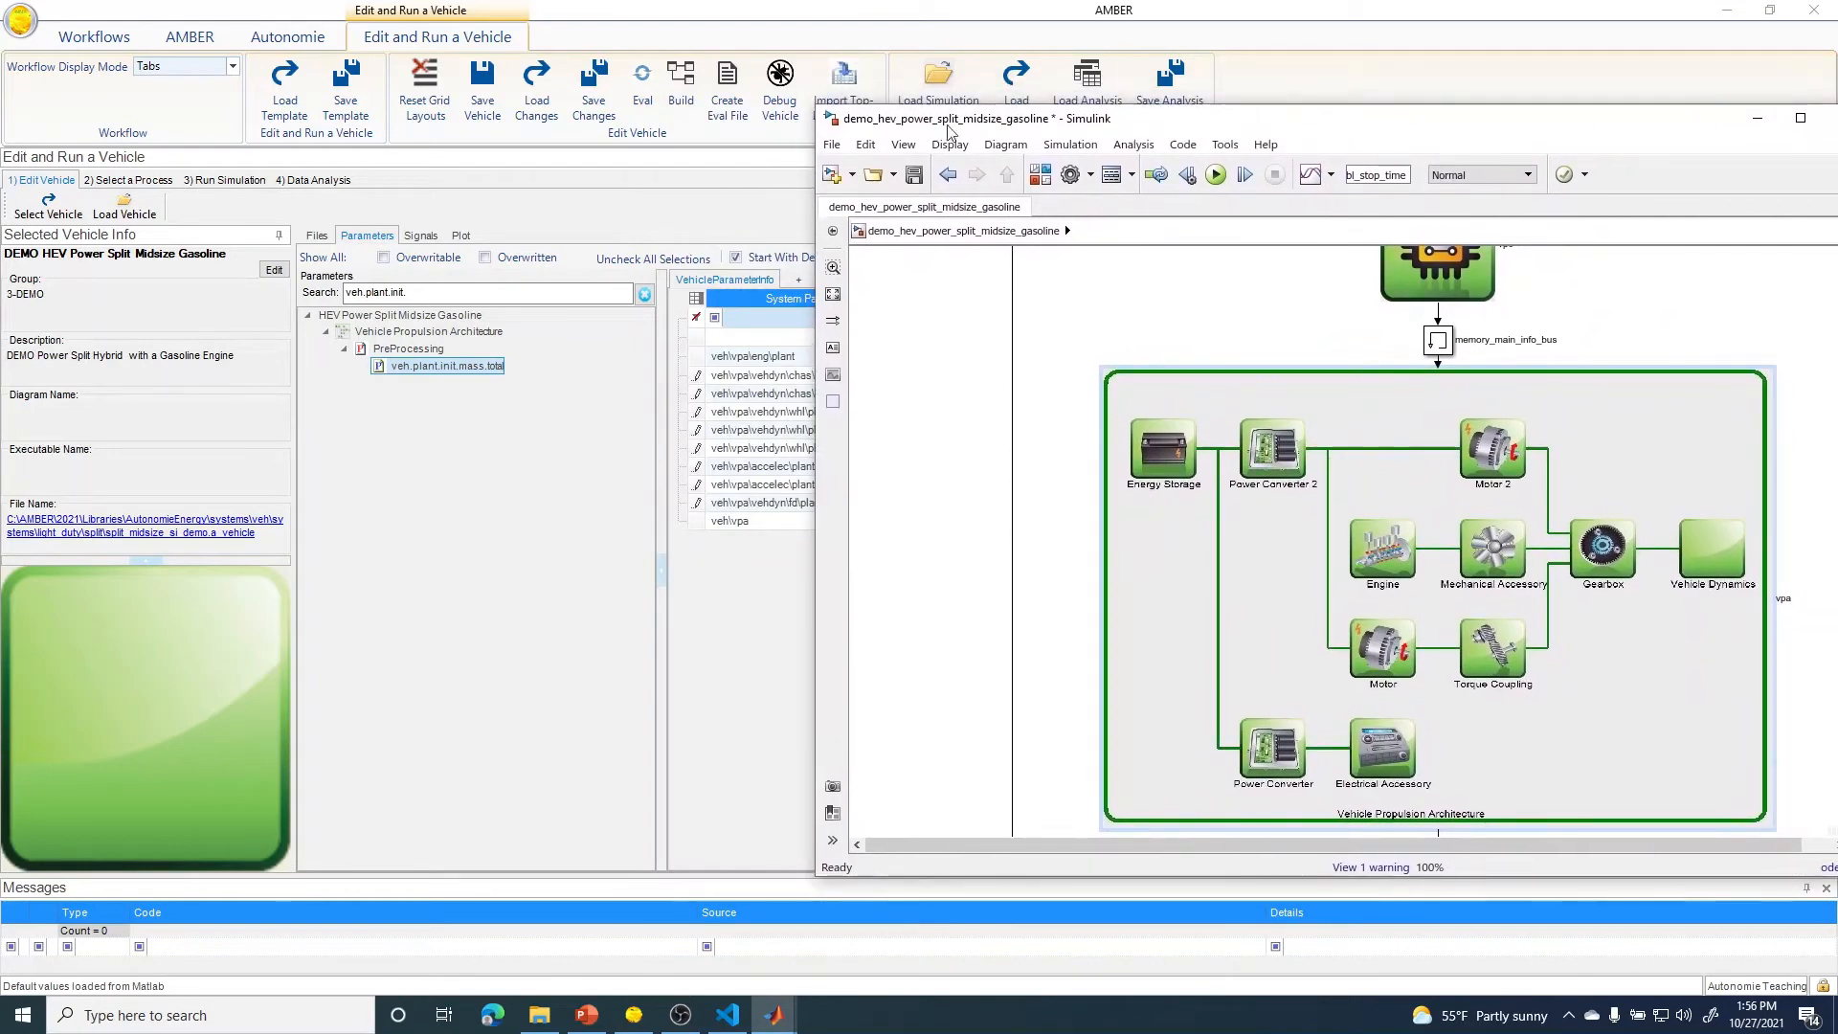
{"action": "left_click", "coordinate": [536, 227]}
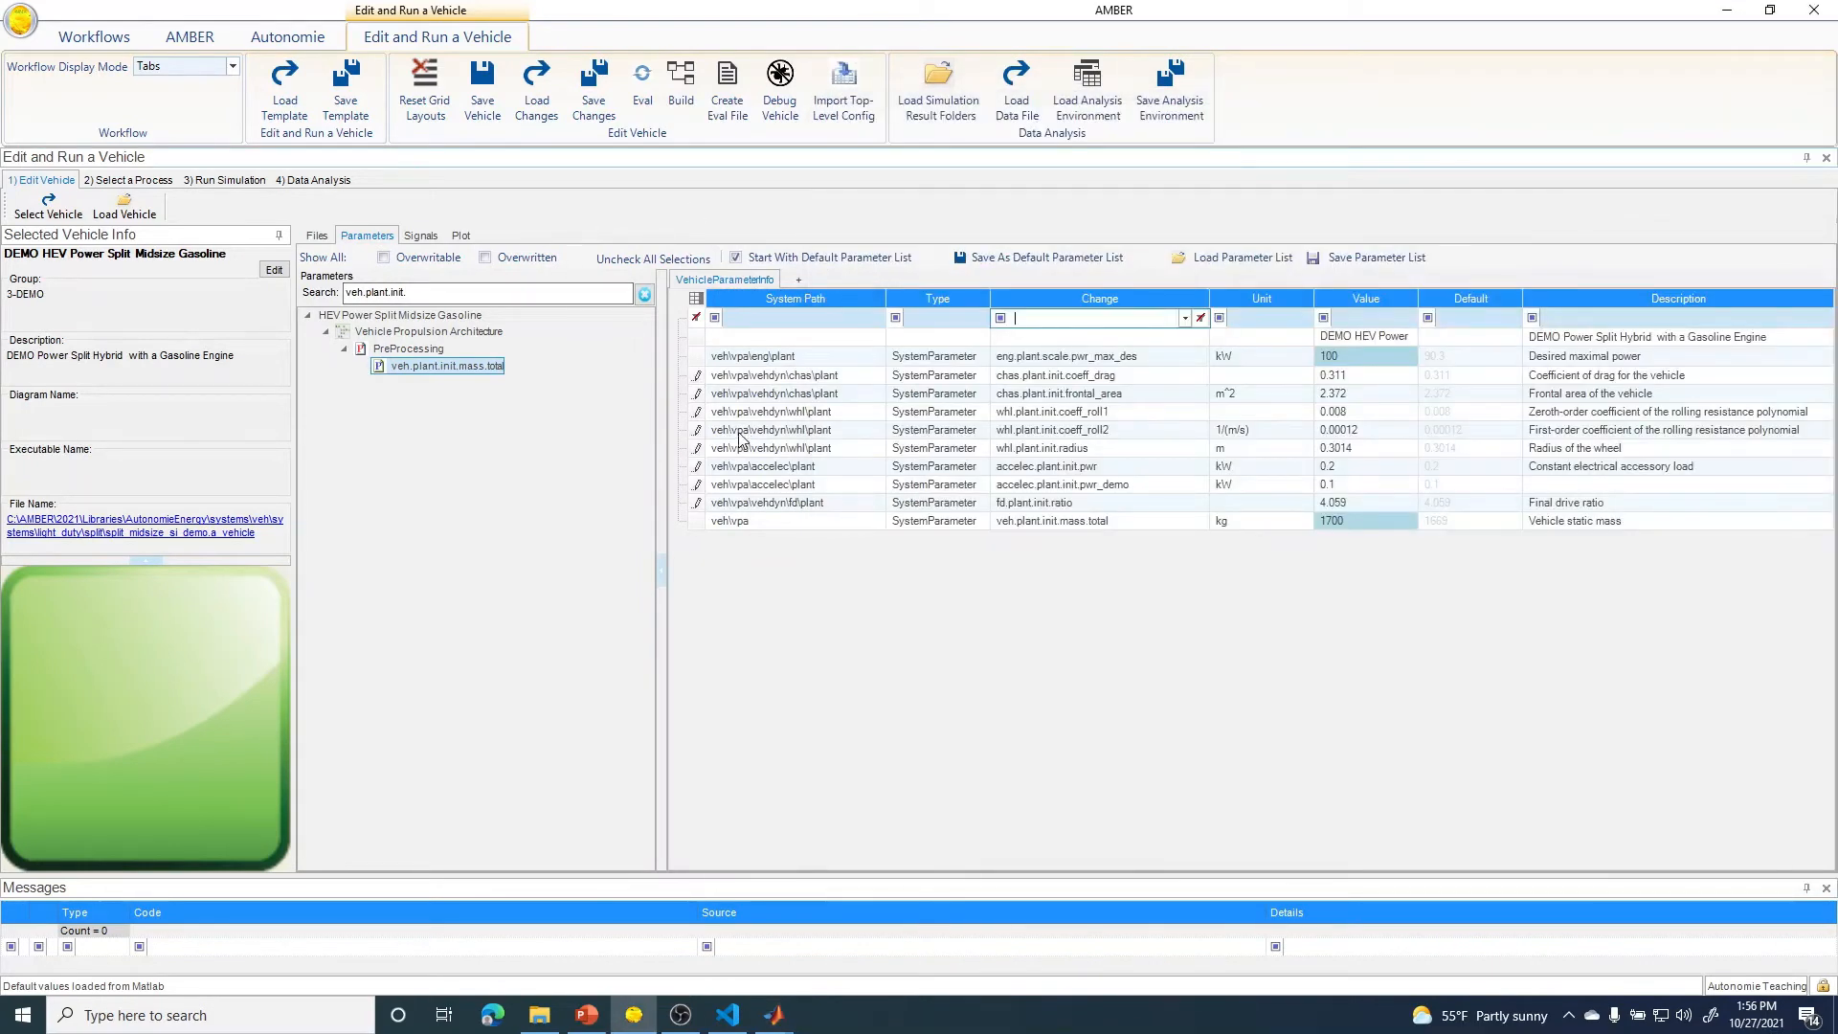
- Look up the initialization files available for the wheel plant without changing the selection
{"action": "left_click", "coordinate": [317, 237]}
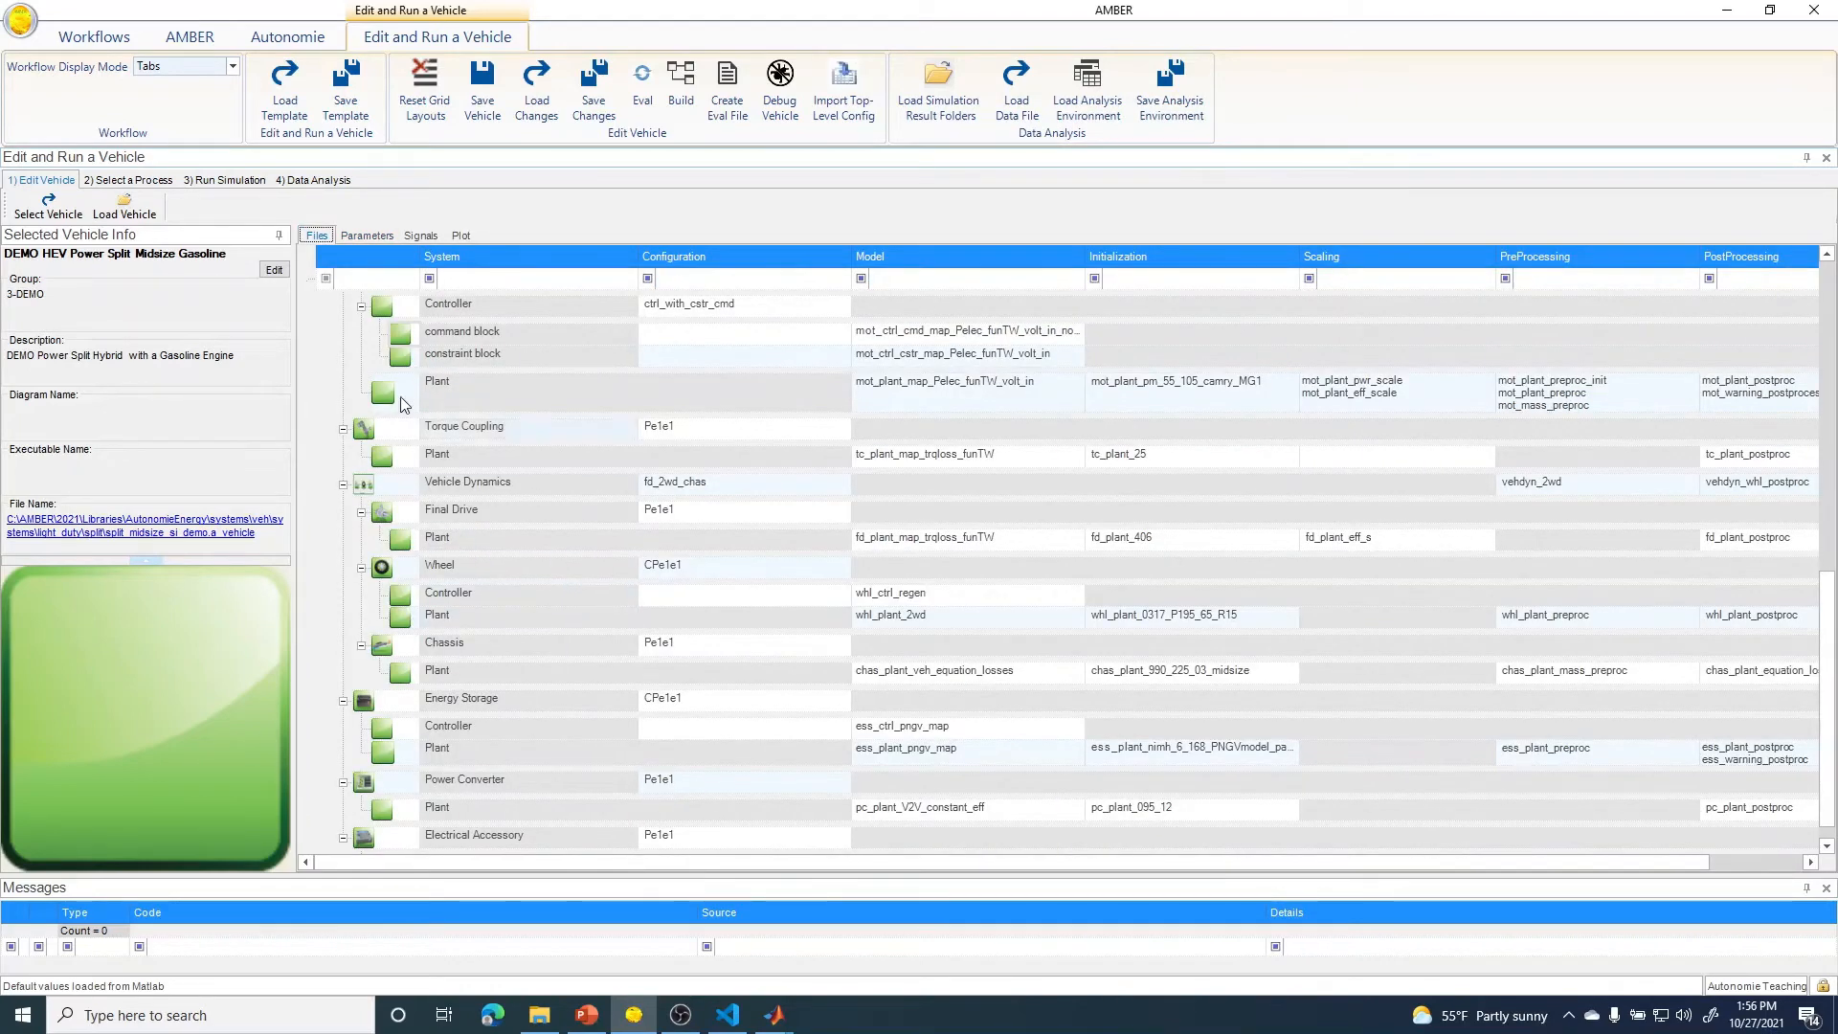
{"action": "scroll", "coordinate": [319, 303], "scroll_direction": "up", "scroll_amount": 10}
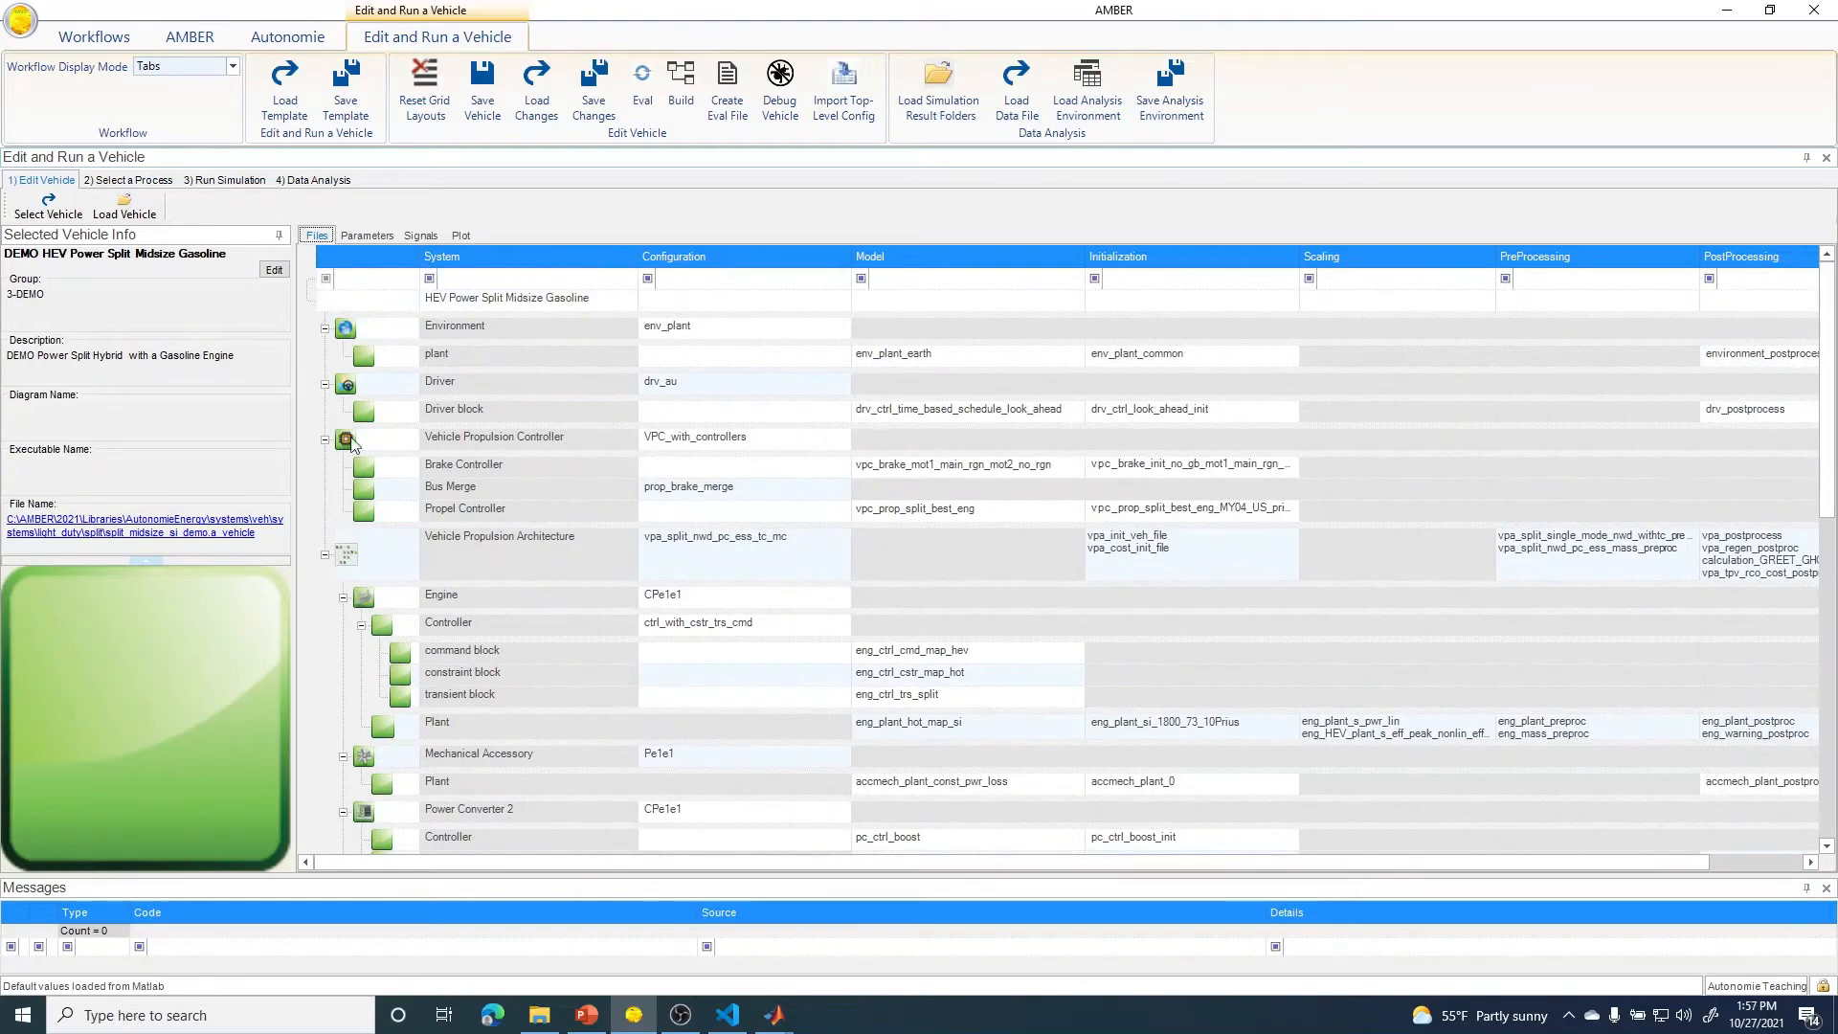
{"action": "scroll", "coordinate": [441, 555], "scroll_direction": "down", "scroll_amount": 10}
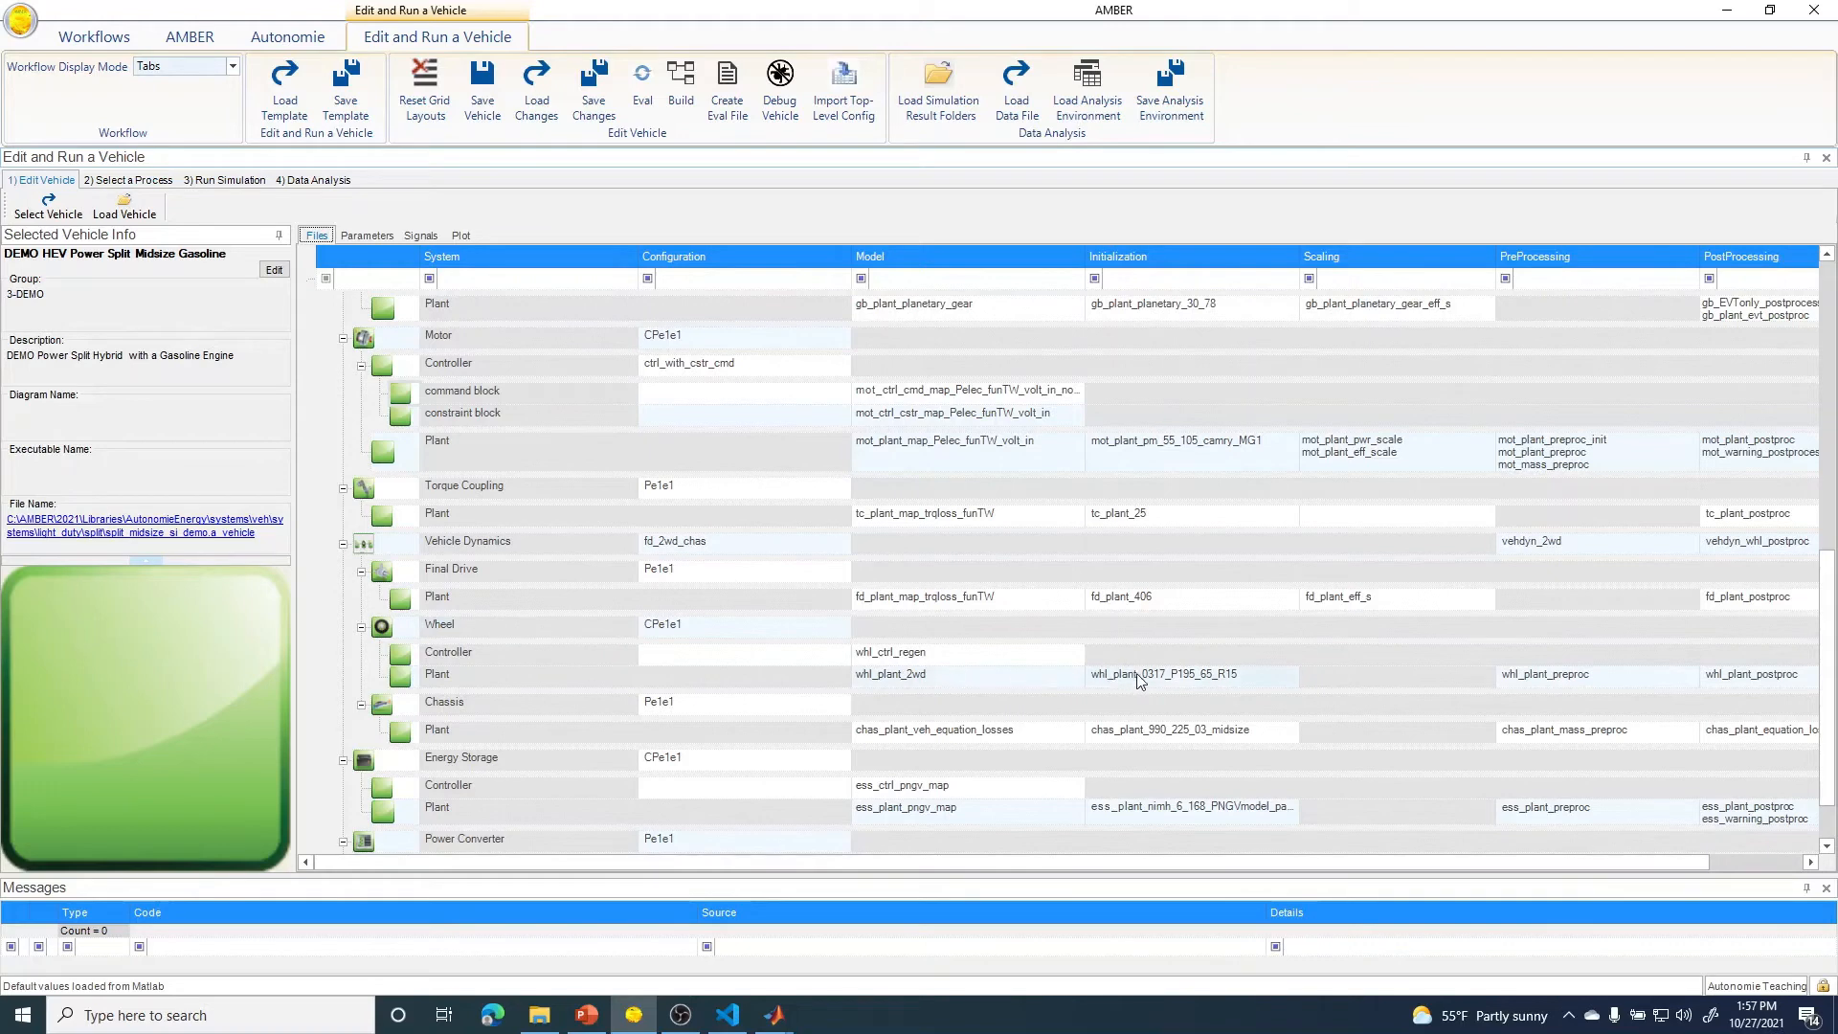
{"action": "double_click", "coordinate": [1184, 677]}
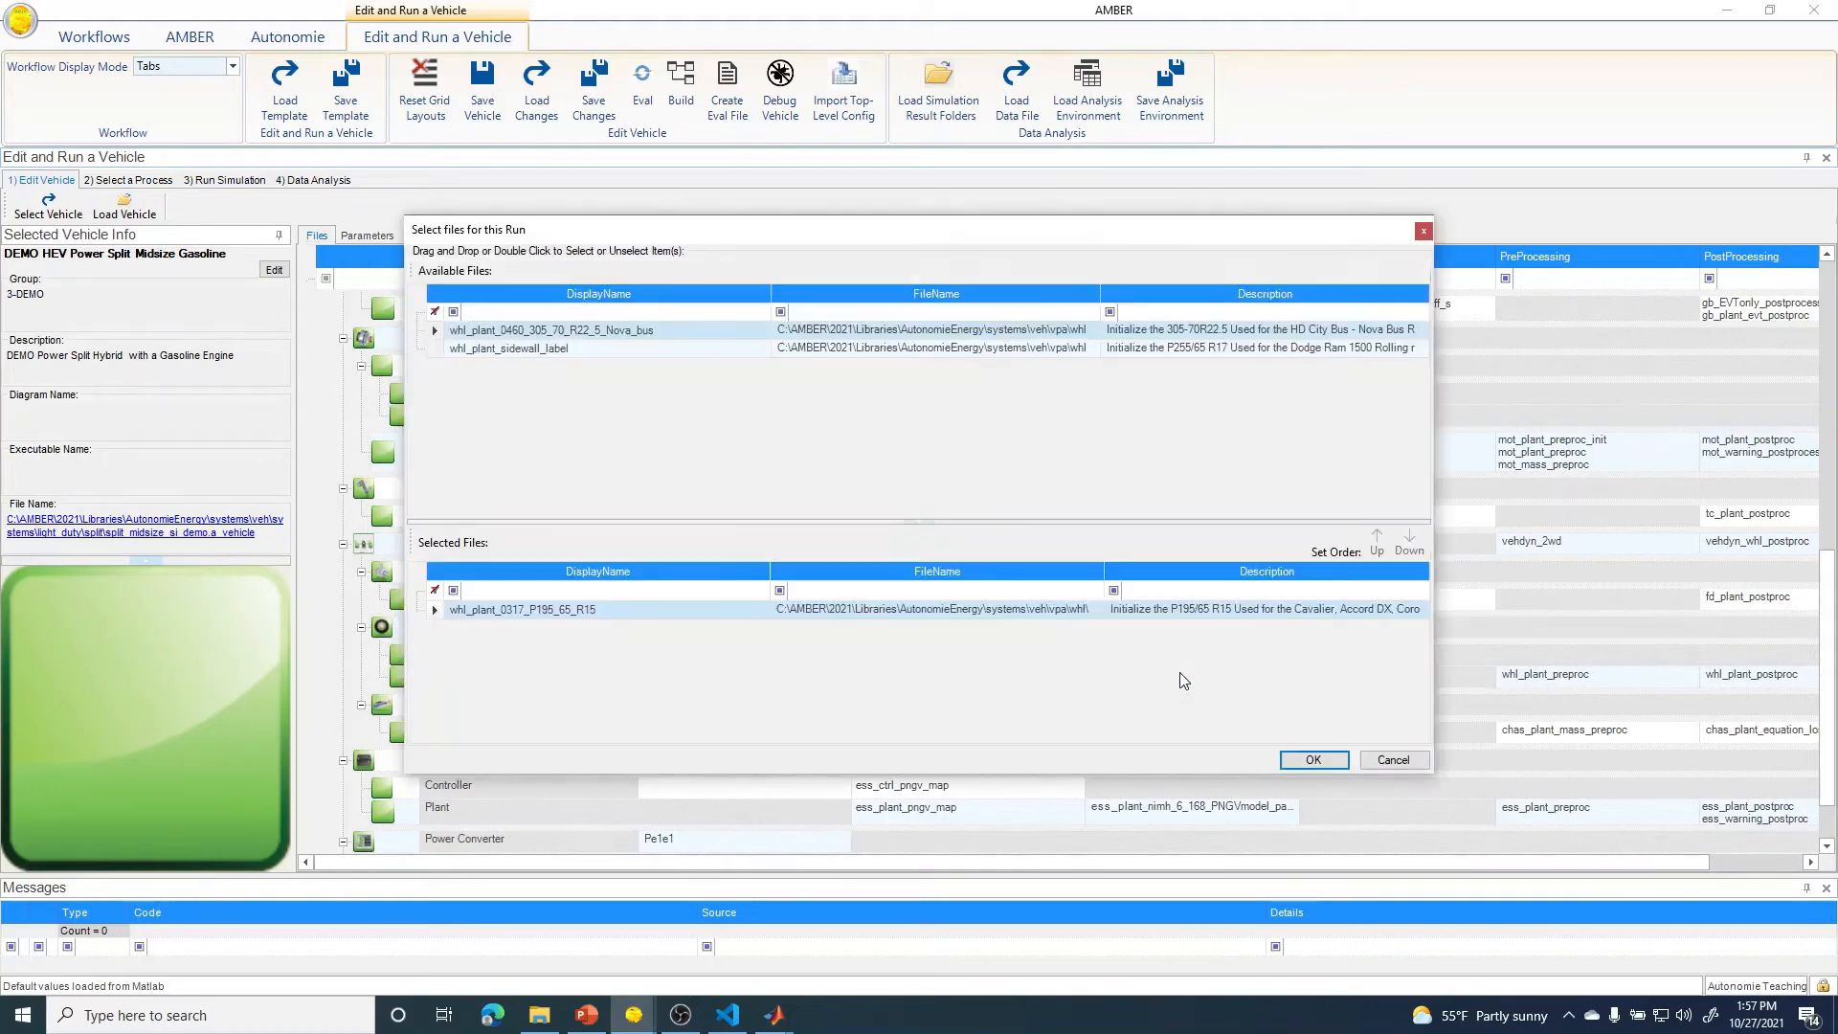
{"action": "left_click", "coordinate": [1371, 757]}
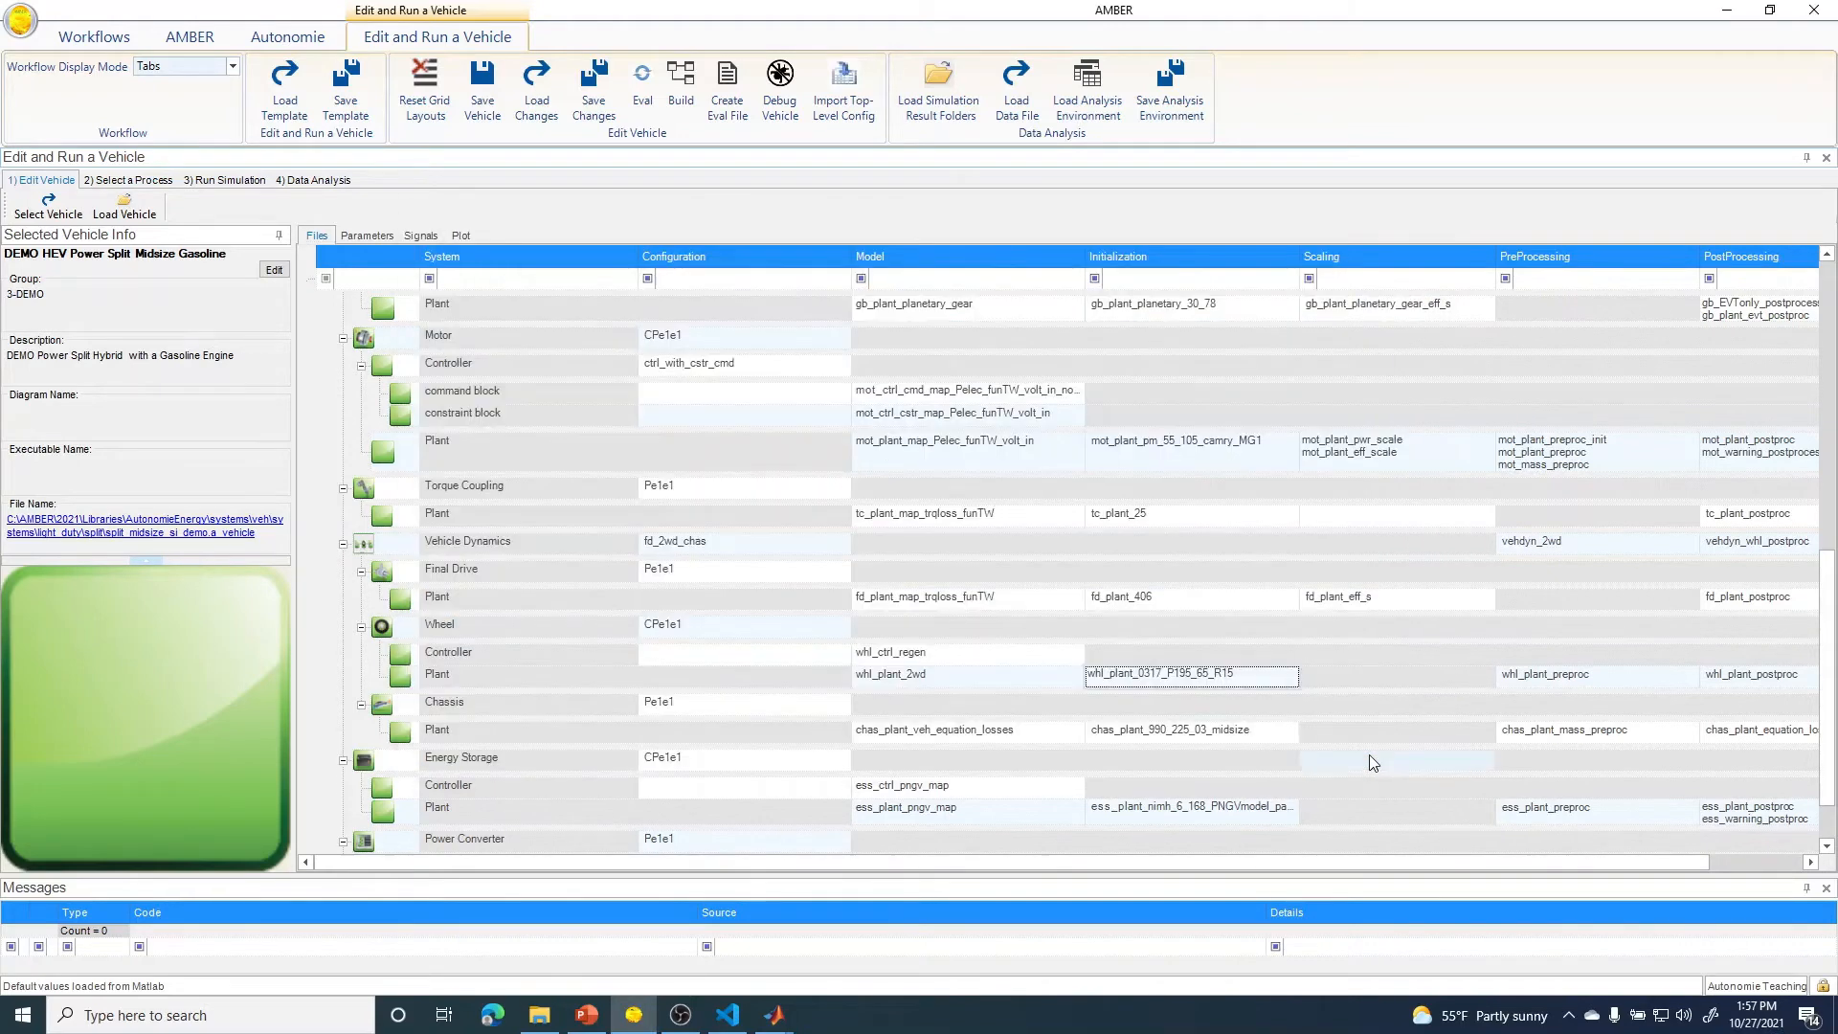
- Open the wheel plant initialization file whl_plant_0317_P195_65_R15 in MATLAB and examine its rolling resistance coefficients
{"action": "right_click", "coordinate": [1221, 679]}
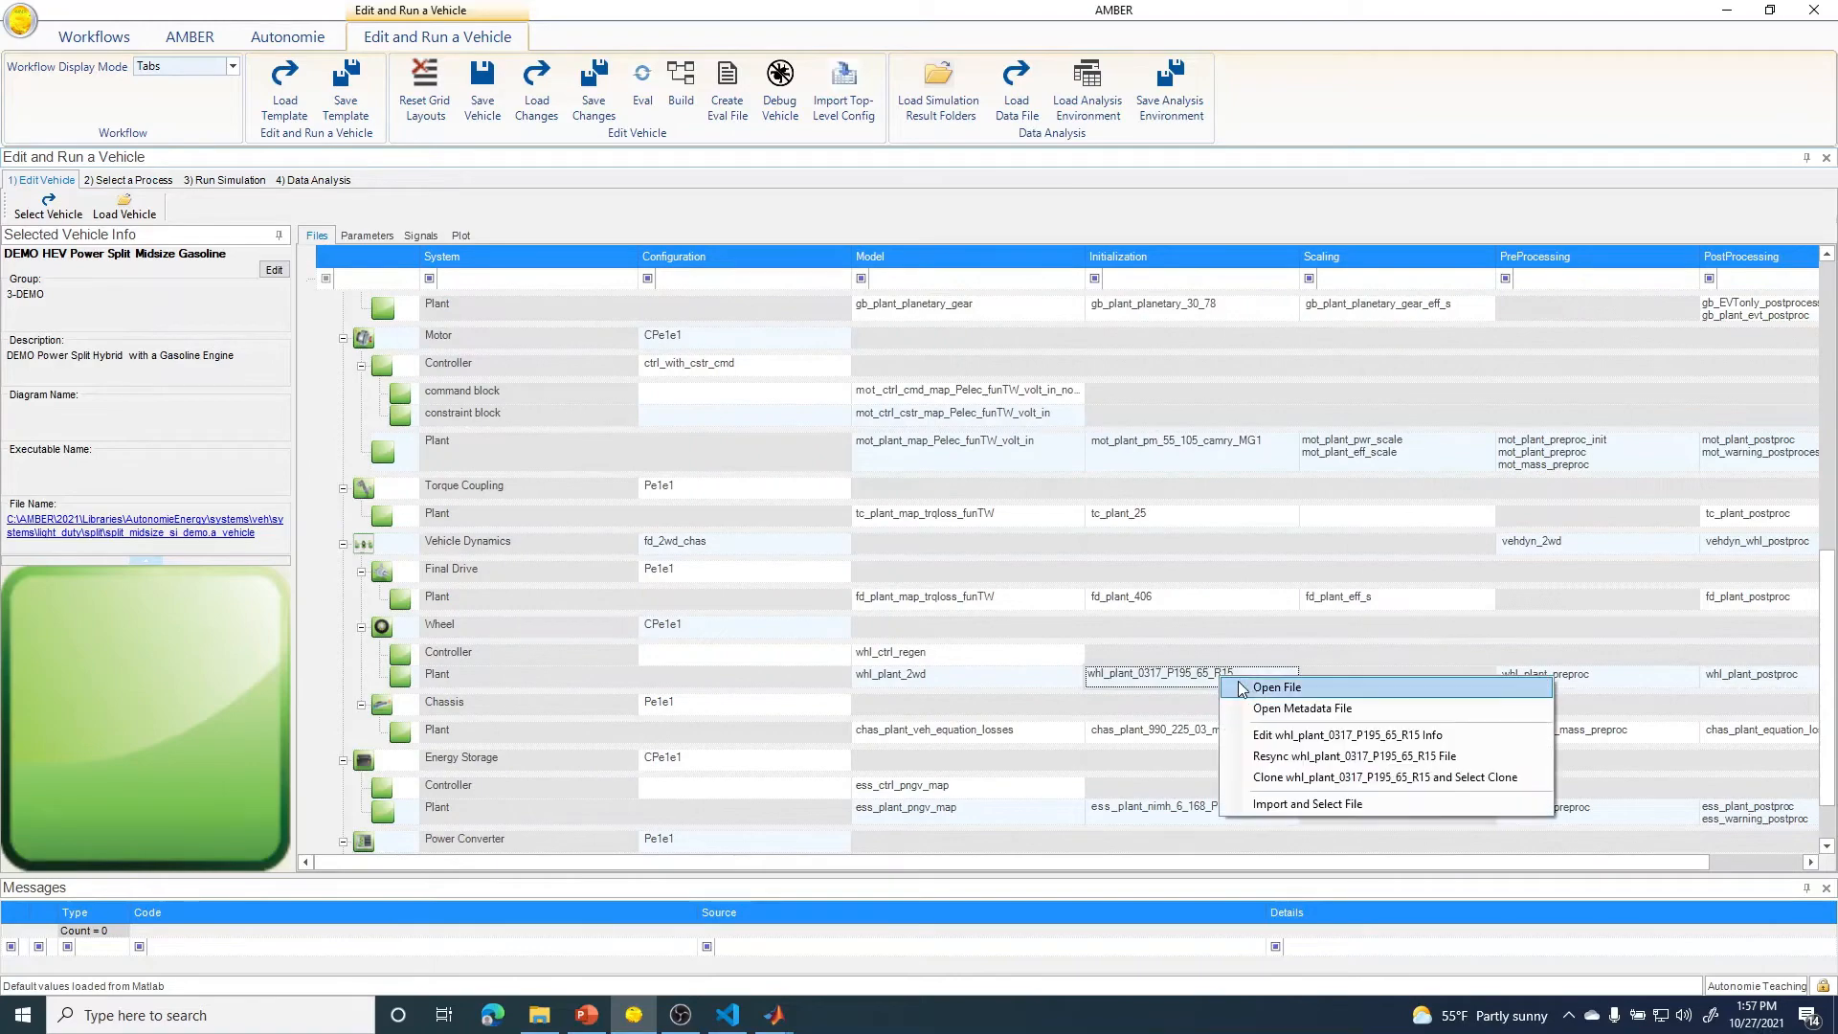
{"action": "left_click", "coordinate": [1244, 689]}
{"action": "scroll", "coordinate": [946, 543], "scroll_direction": "down", "scroll_amount": 4}
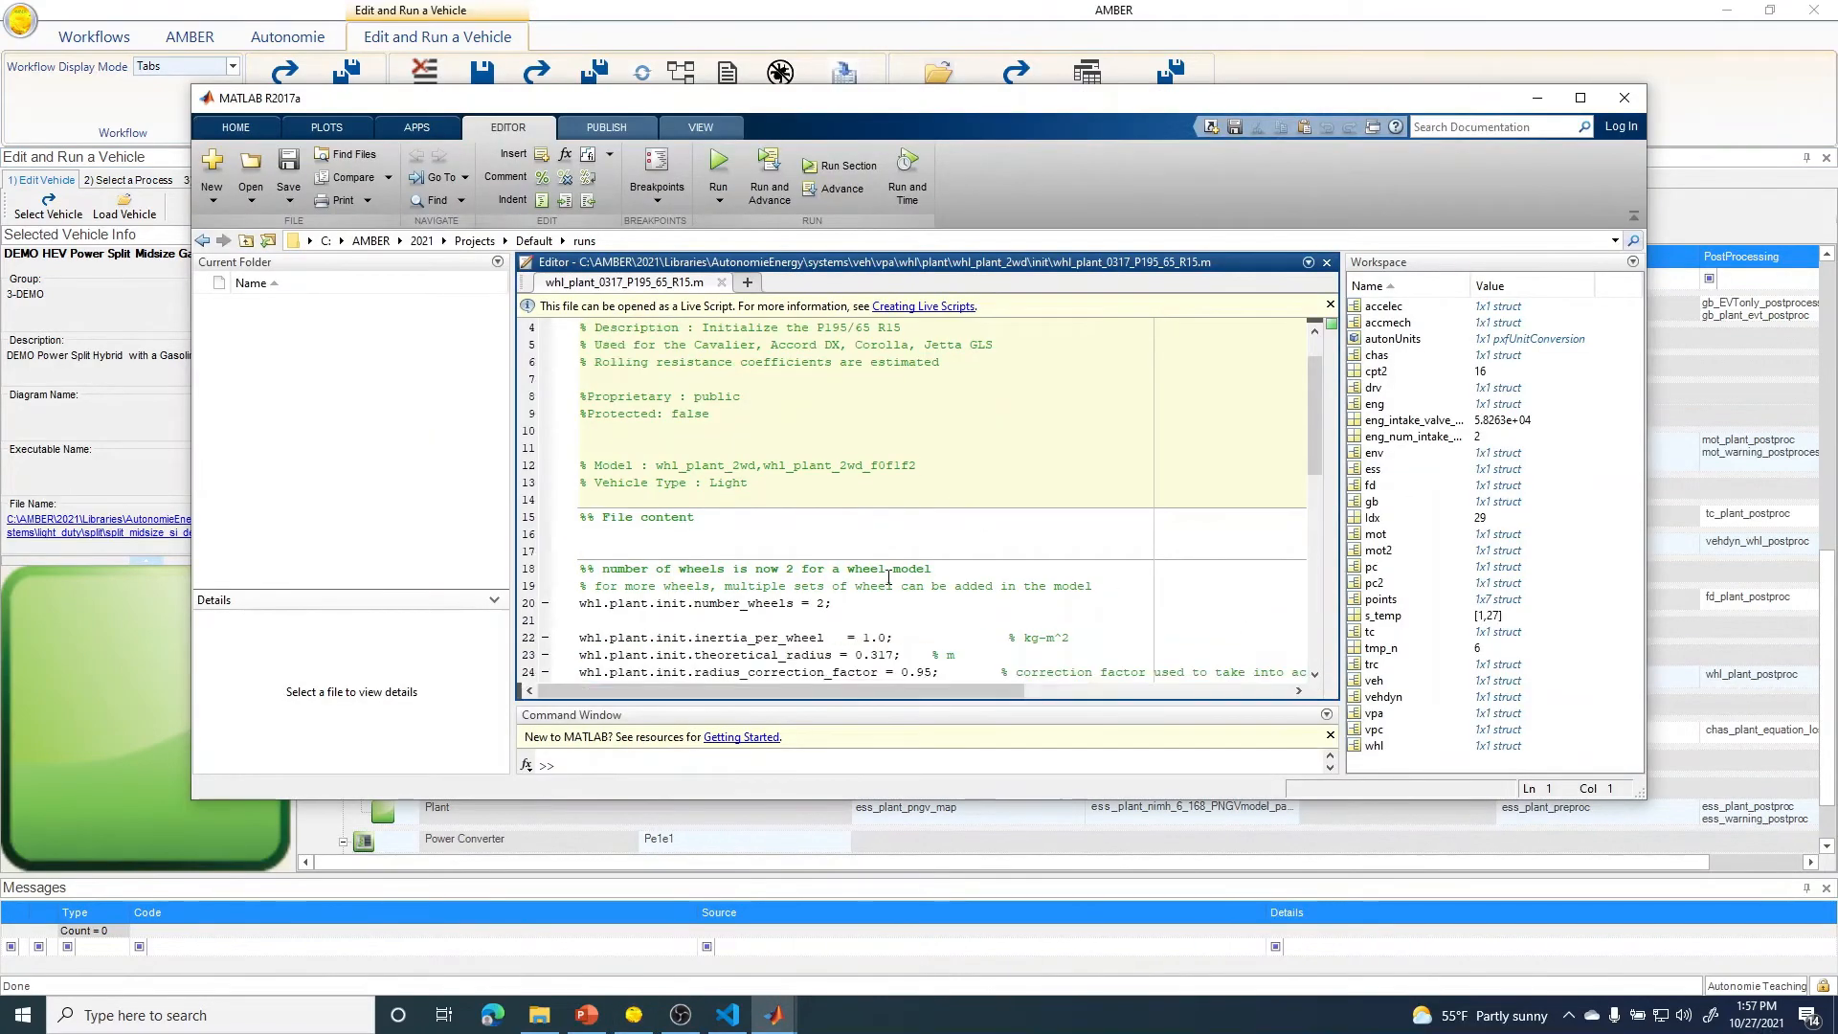
{"action": "scroll", "coordinate": [888, 577], "scroll_direction": "down", "scroll_amount": 8}
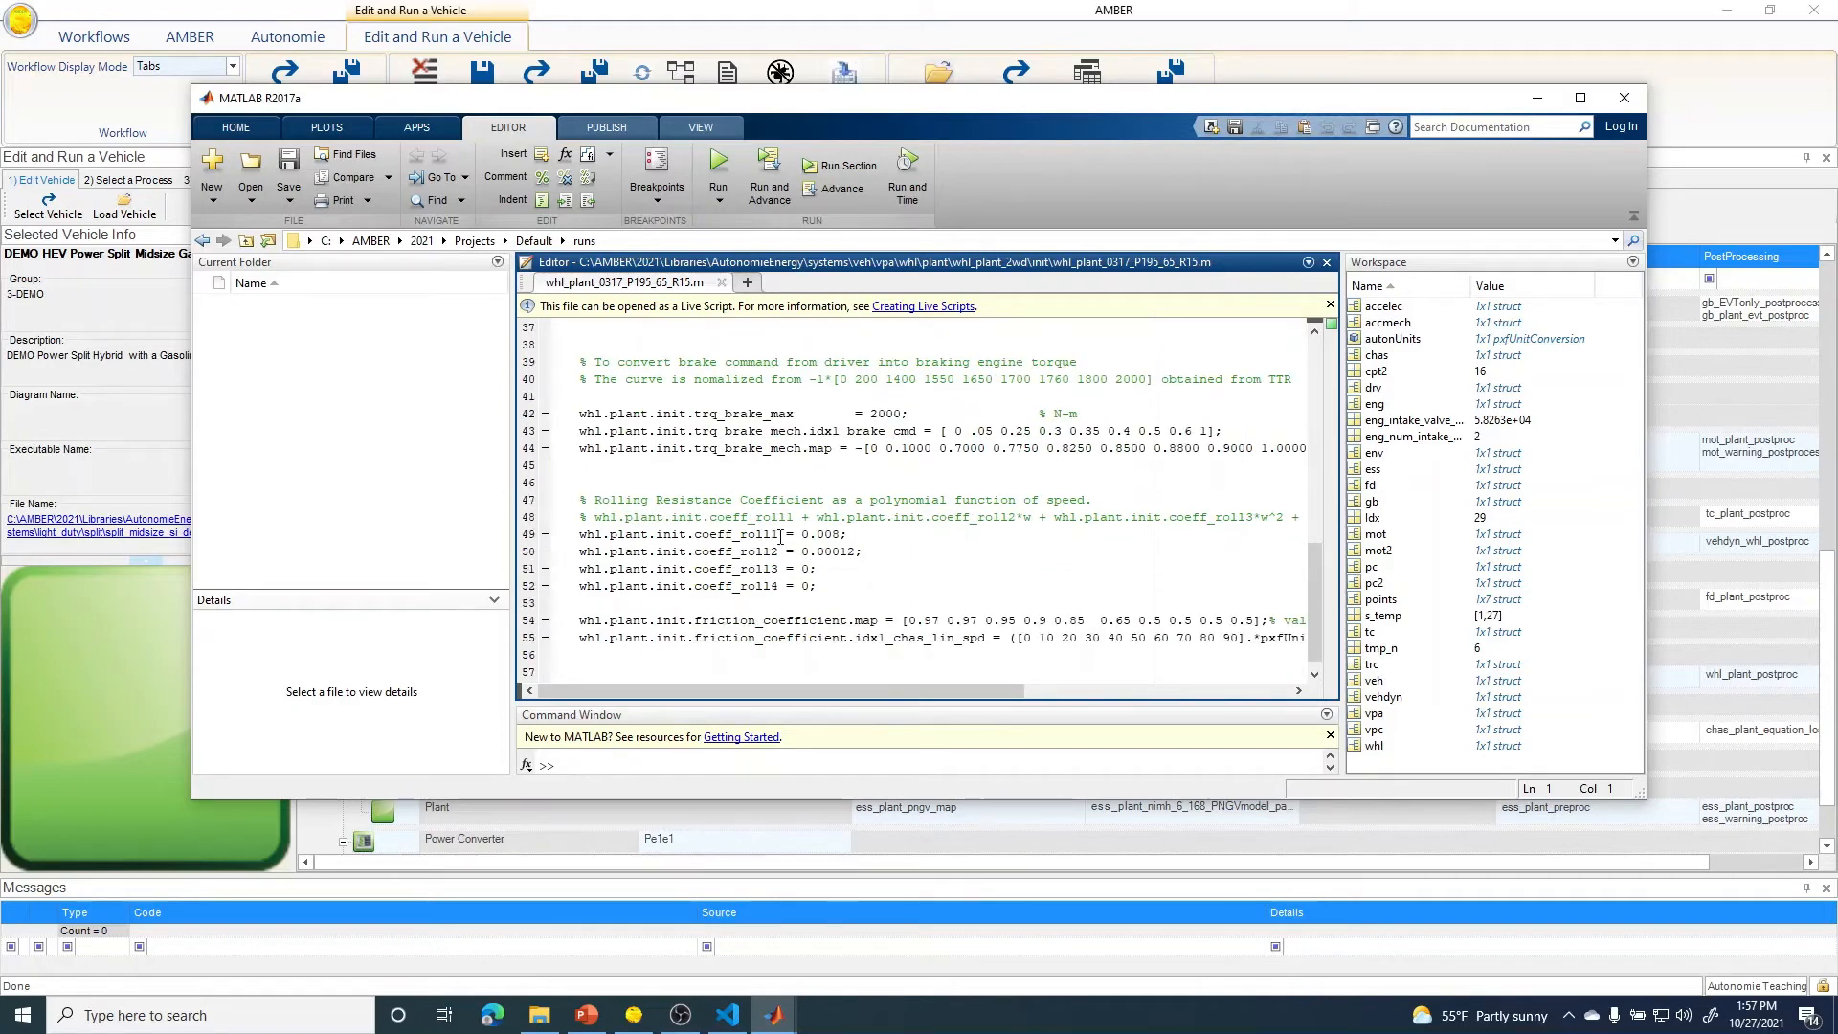
- Locate coeff_roll1 and coeff_roll2 in the wheel initialization file, and compare them with the vehicle's parameter list in AMBER
{"action": "left_click_drag", "start_coordinate": [781, 537], "coordinate": [579, 534]}
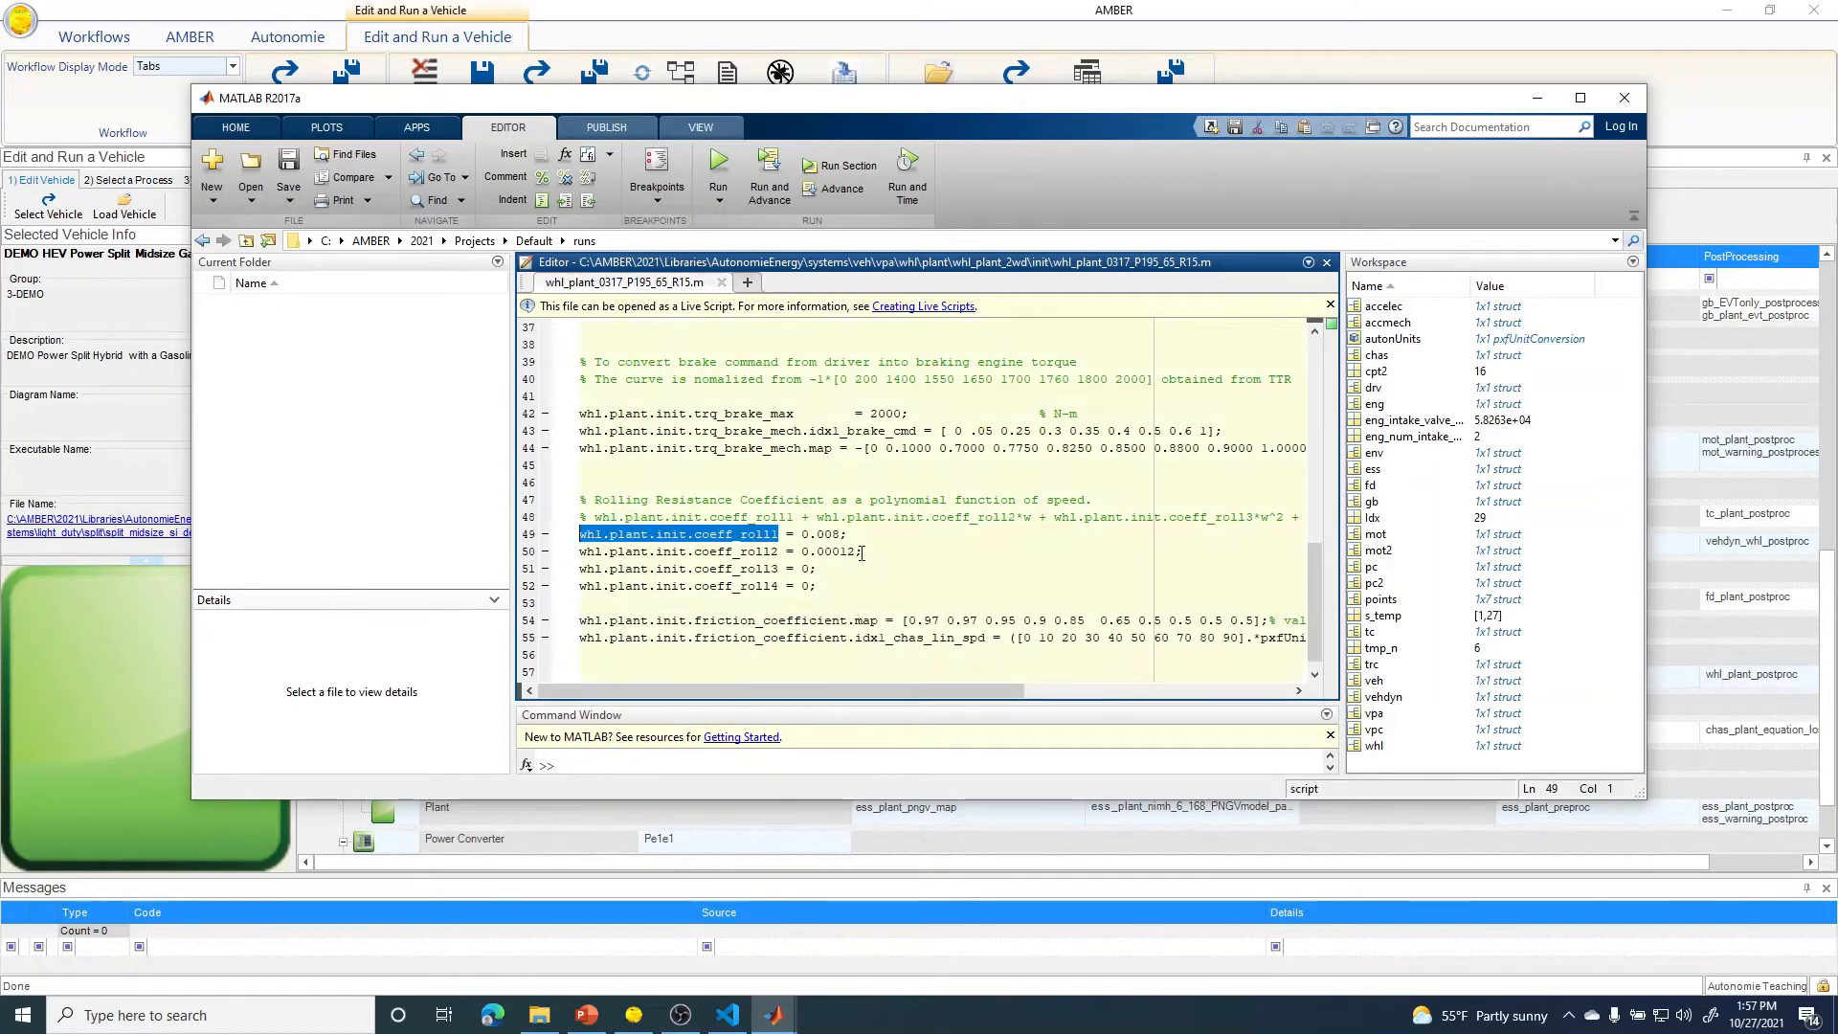
{"action": "left_click_drag", "start_coordinate": [862, 553], "coordinate": [579, 552]}
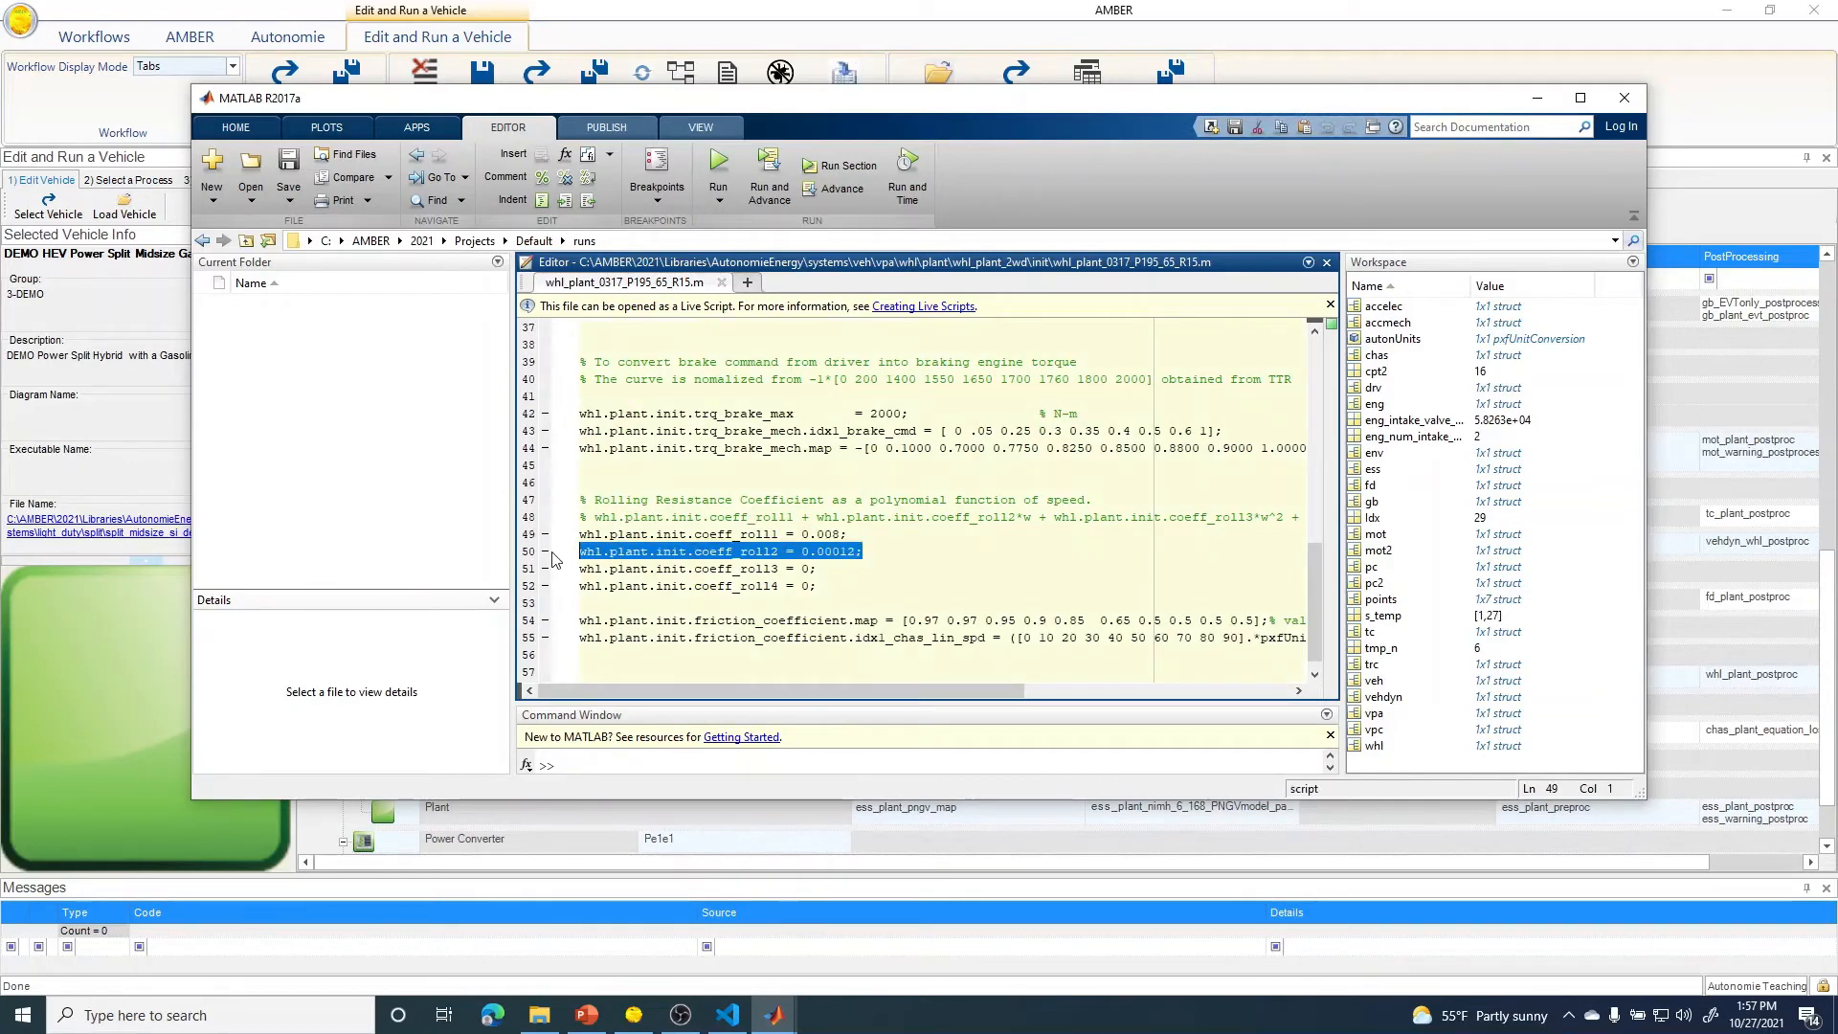
{"action": "left_click", "coordinate": [1532, 100]}
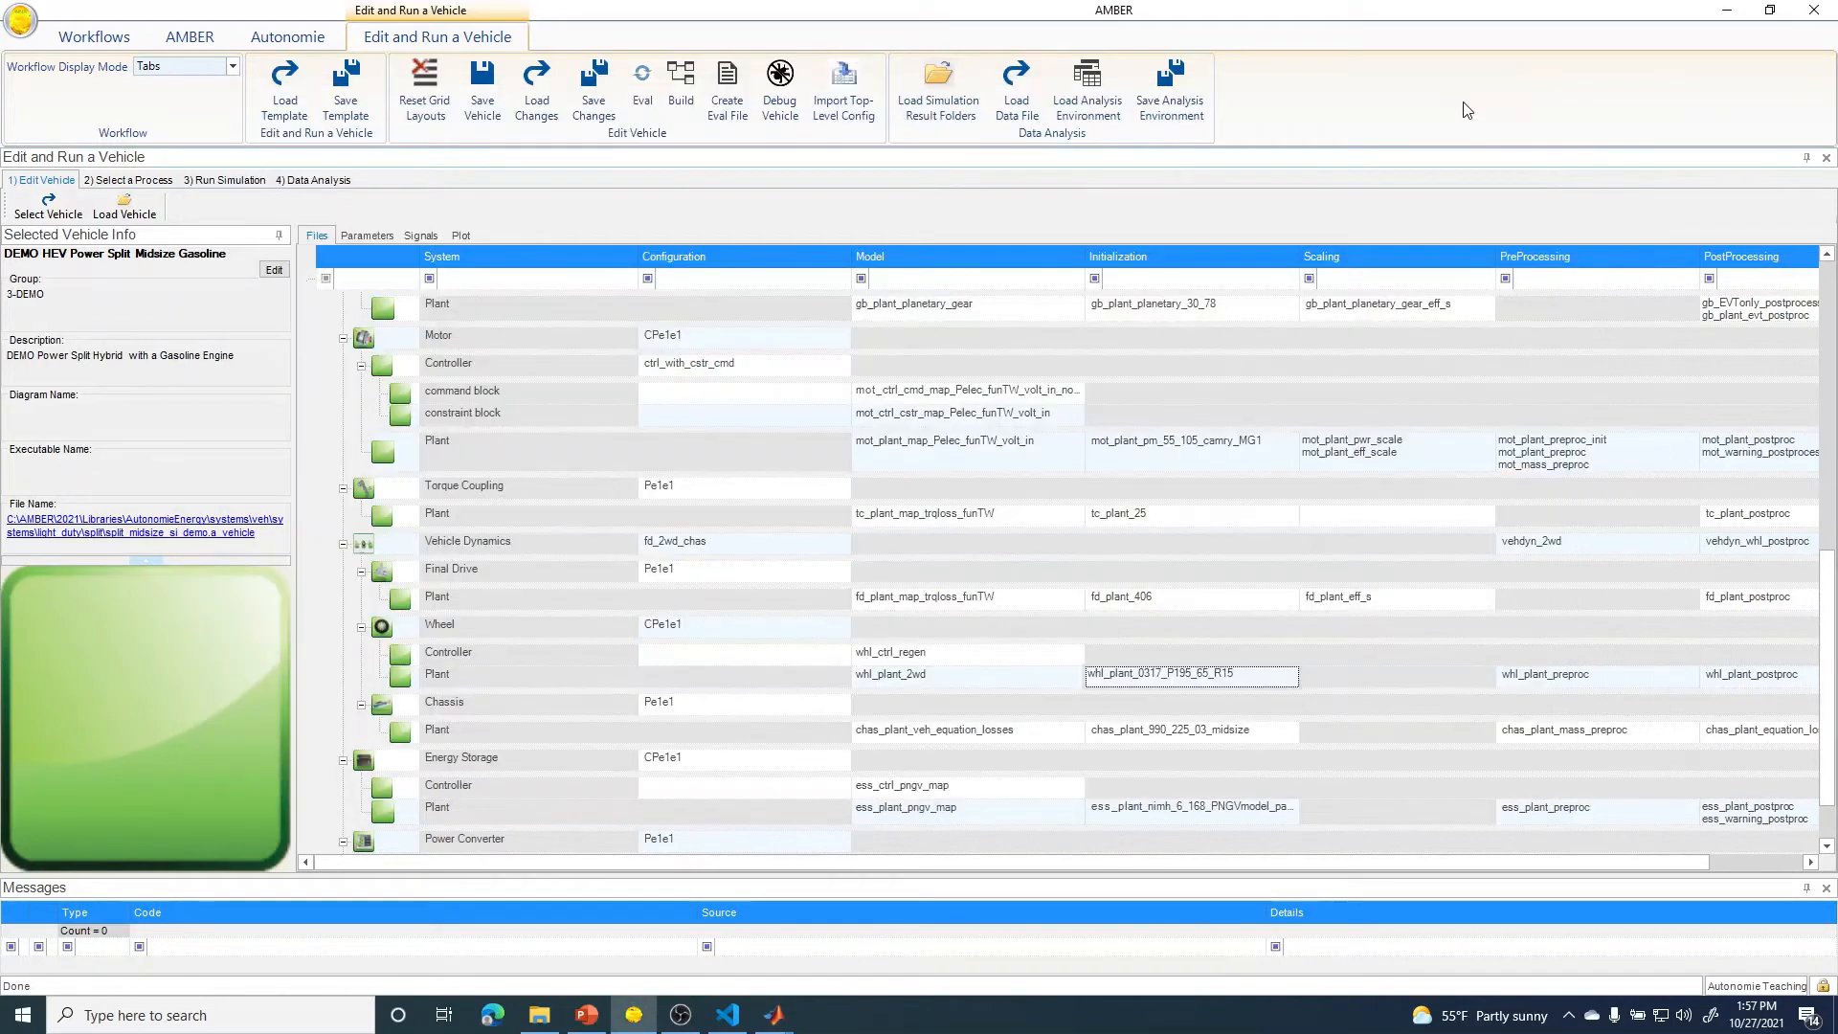
{"action": "left_click", "coordinate": [380, 236]}
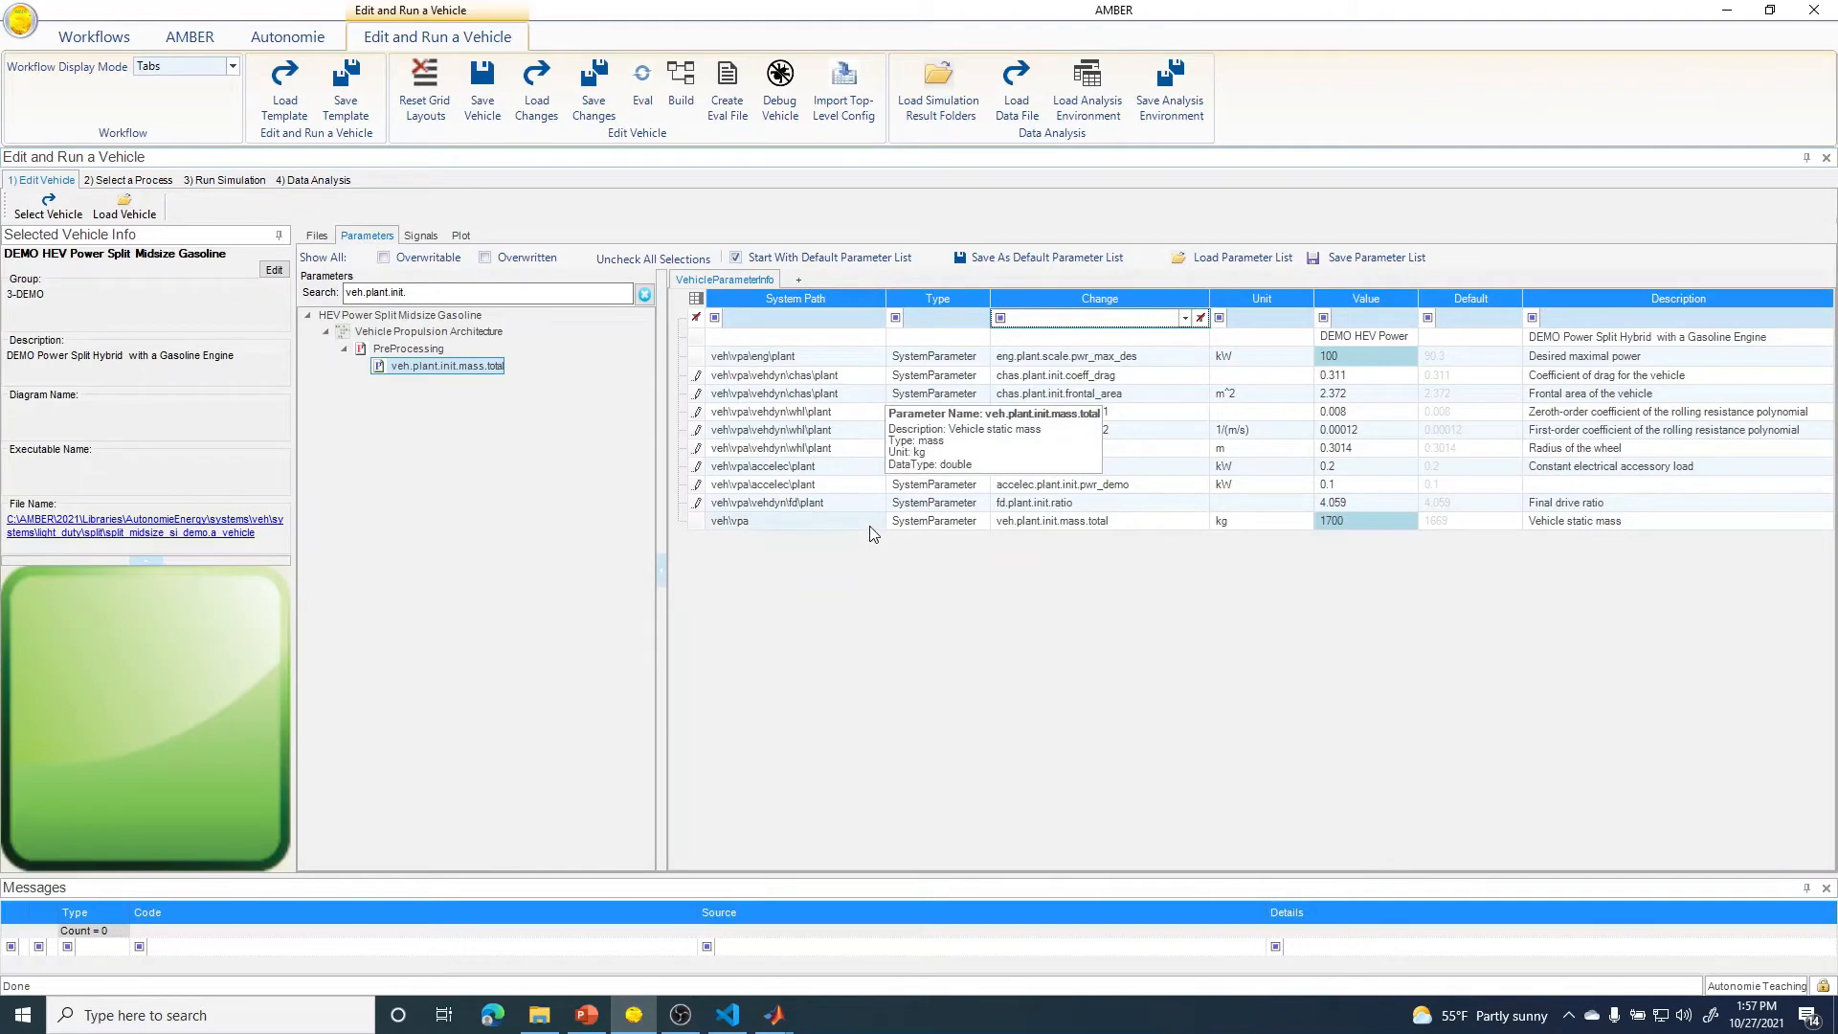
- Filter the vehicle's signals by system path "eng\plant" and type "Input"
{"action": "left_click", "coordinate": [419, 236]}
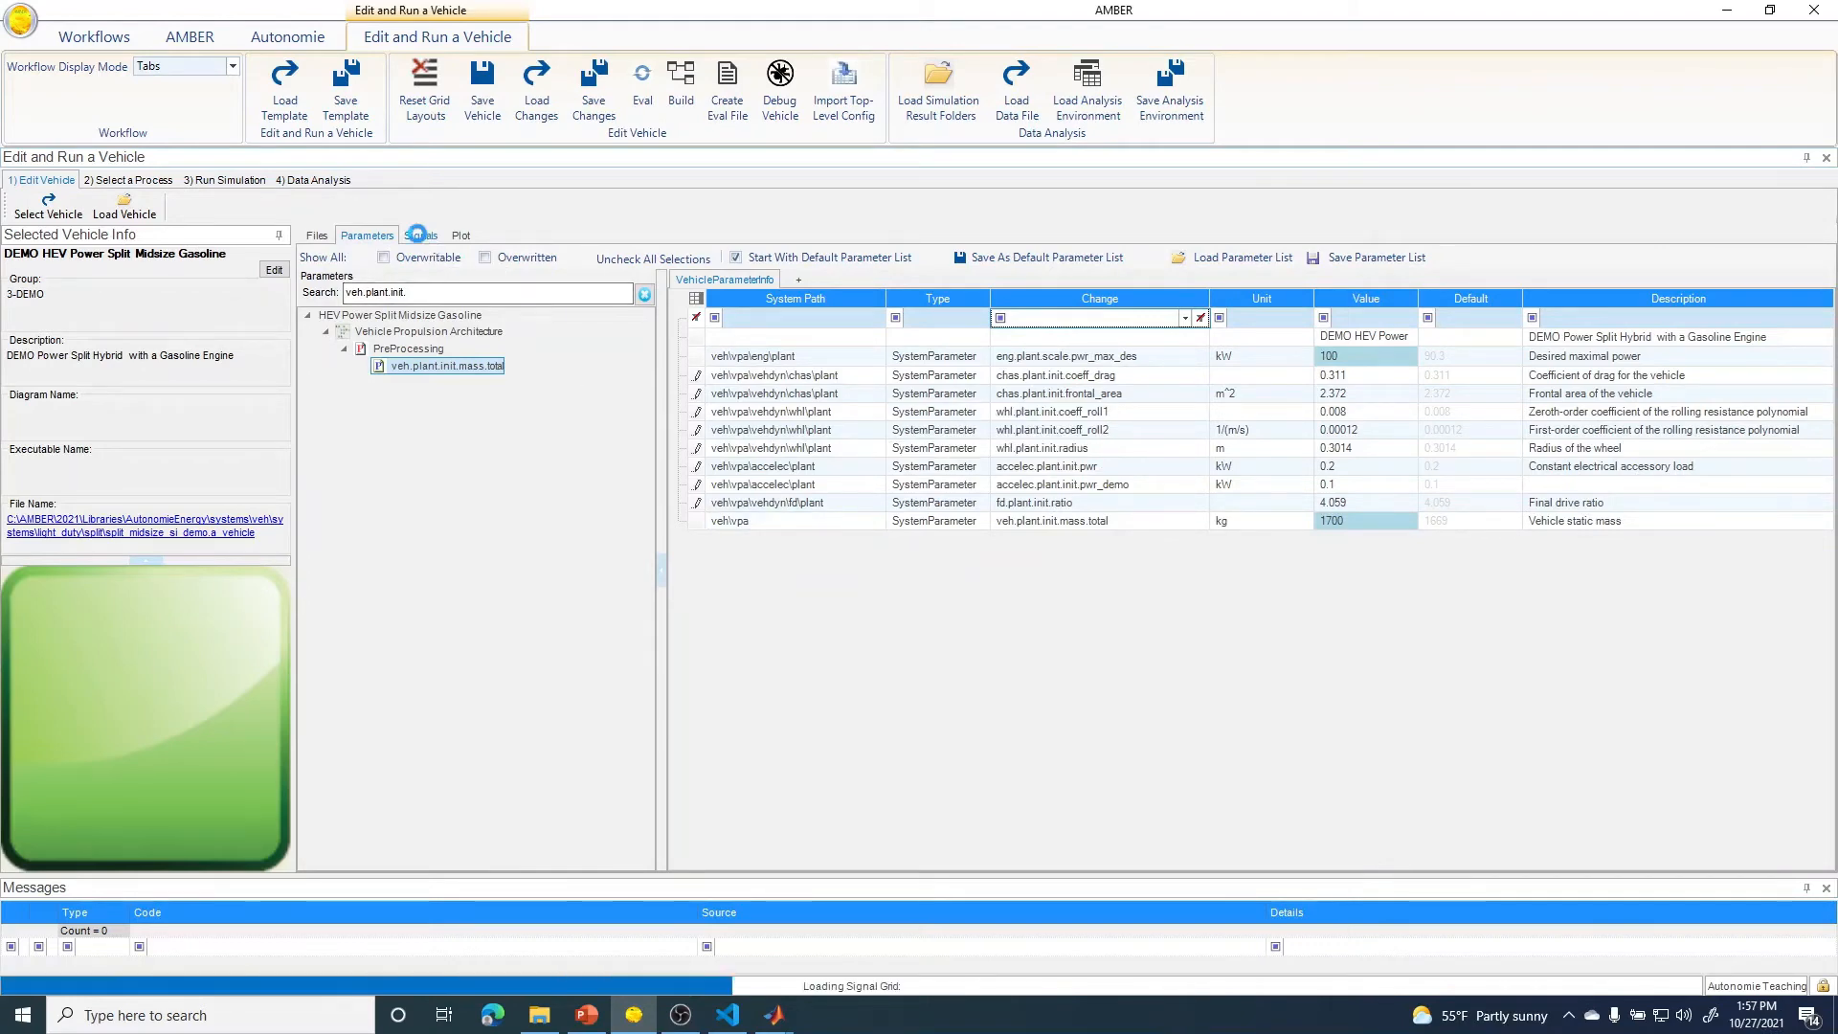
{"action": "left_click", "coordinate": [446, 279]}
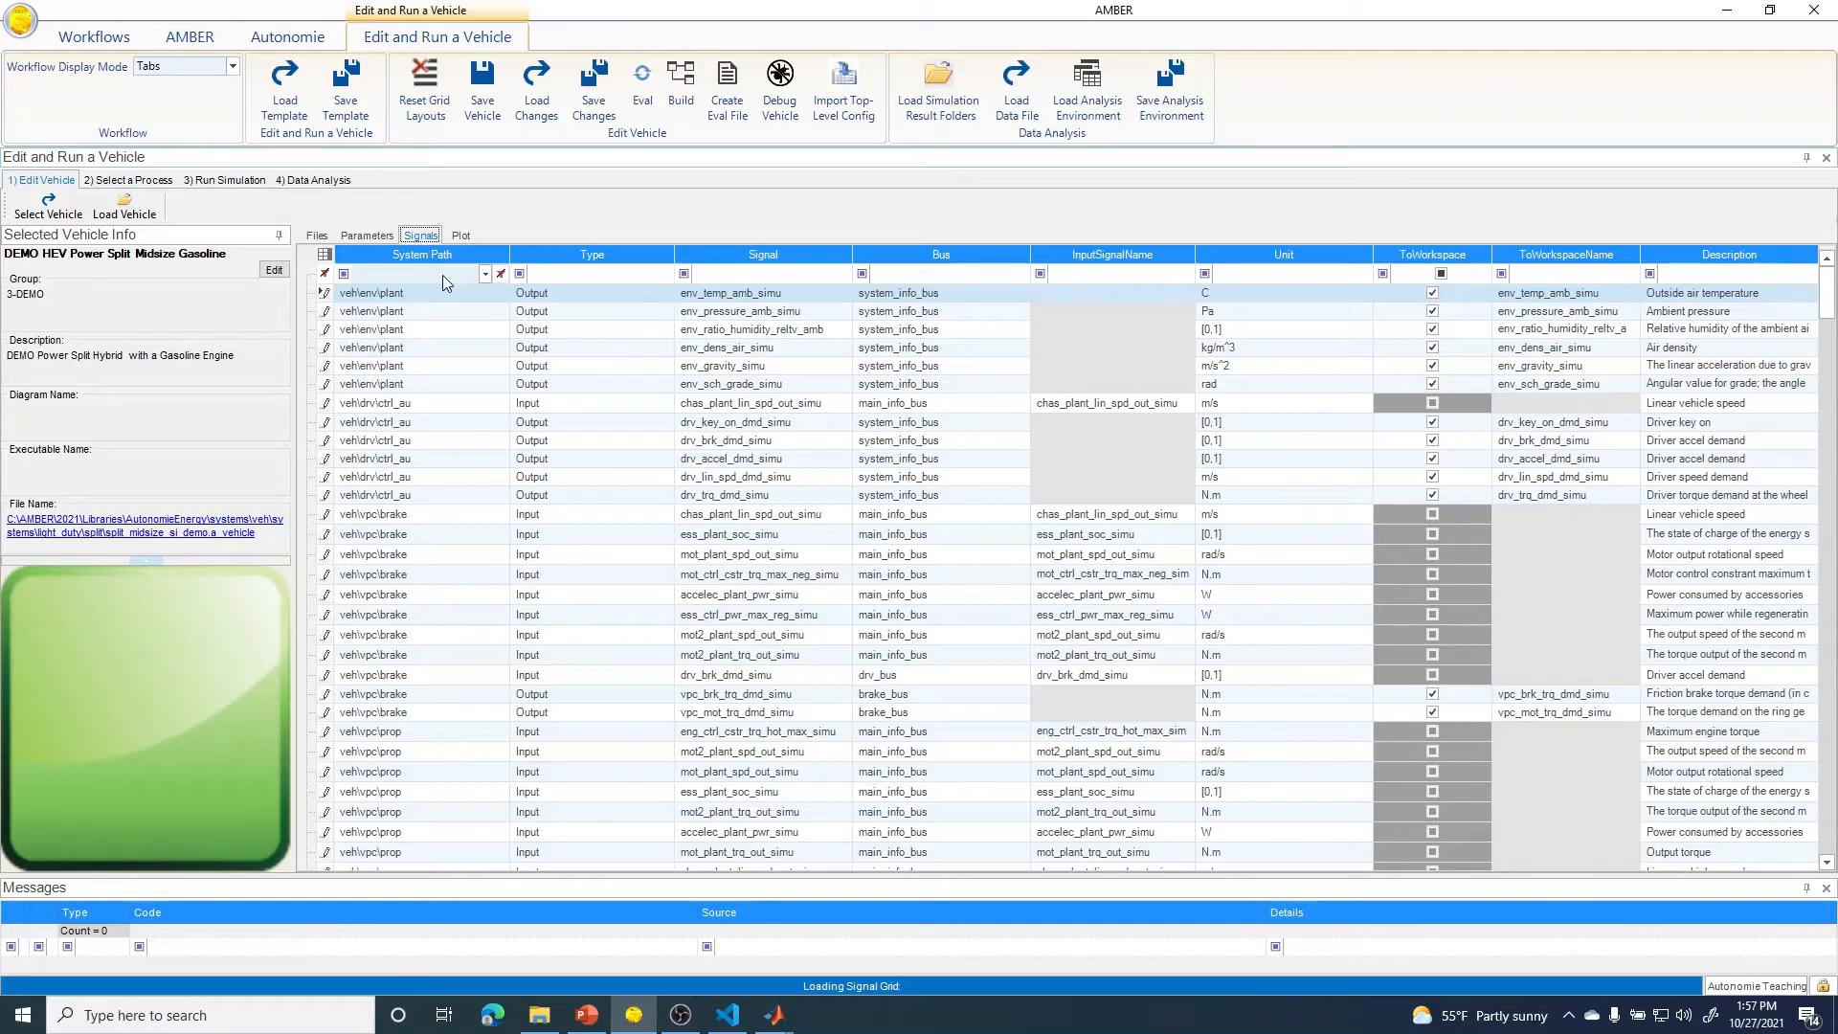
{"action": "left_click", "coordinate": [442, 274]}
{"action": "type", "text": "eng"}
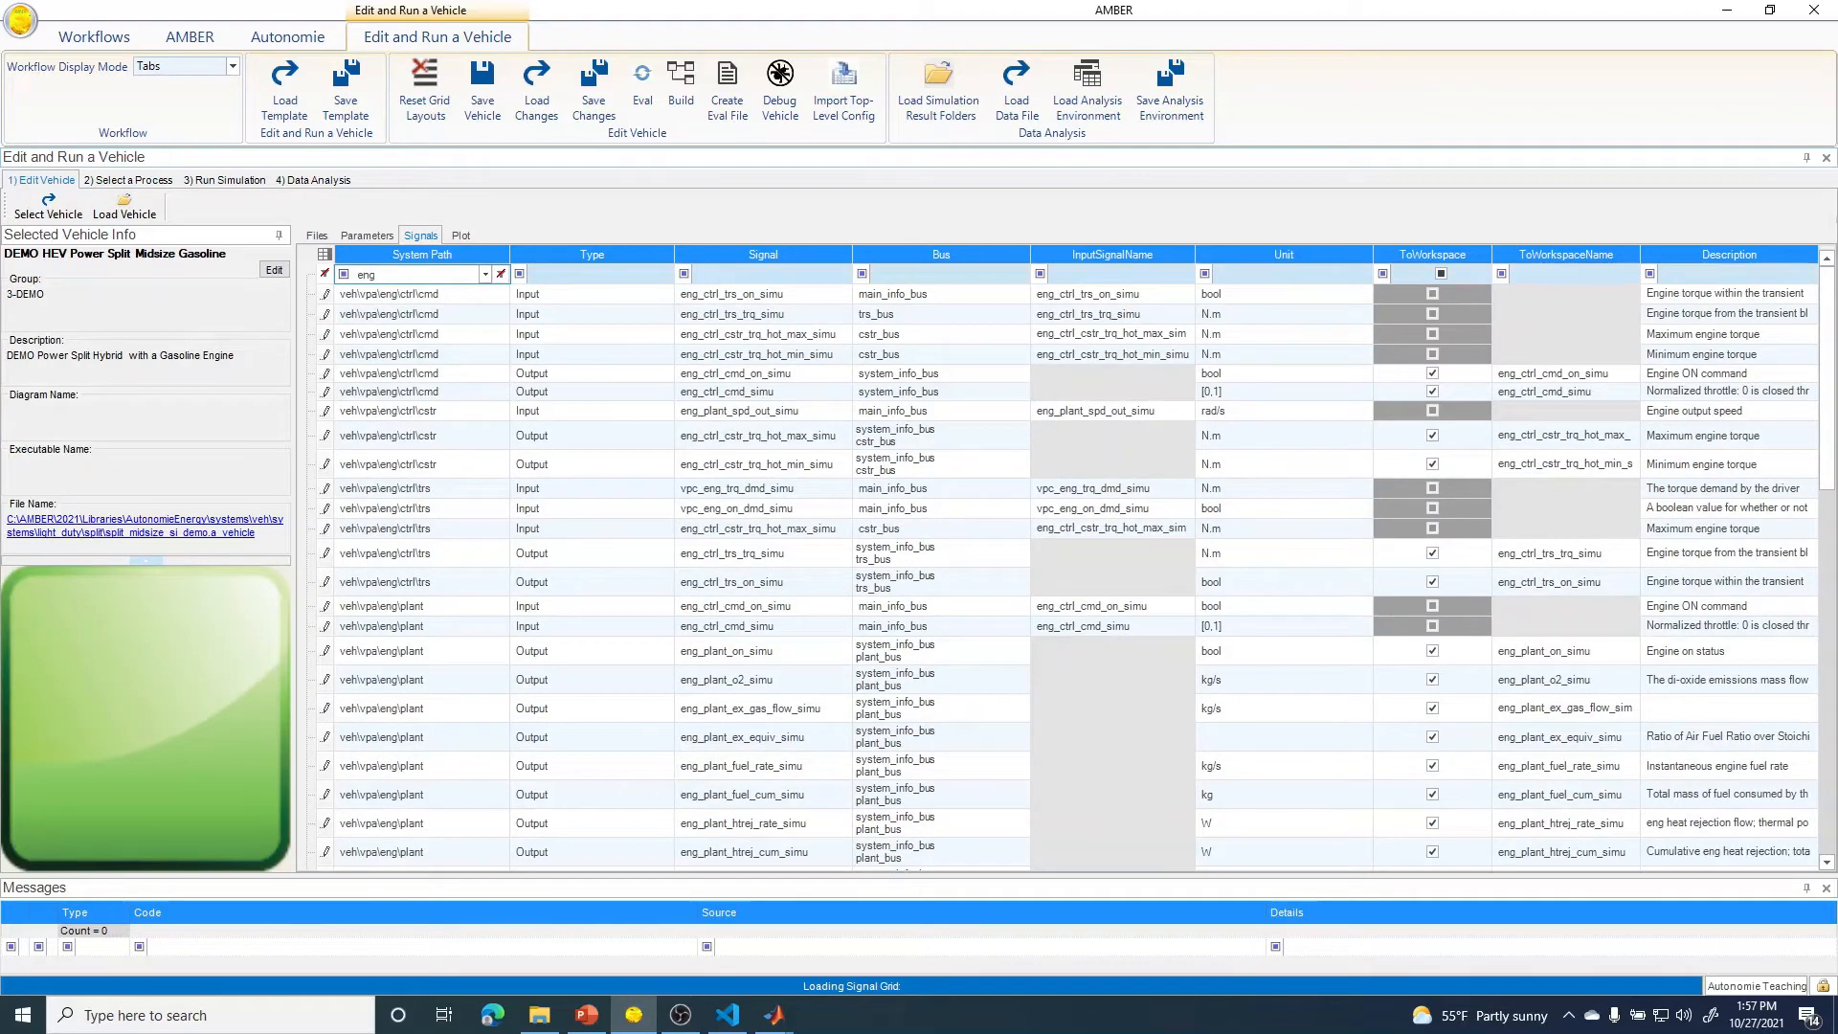
{"action": "type", "text": "\\plant"}
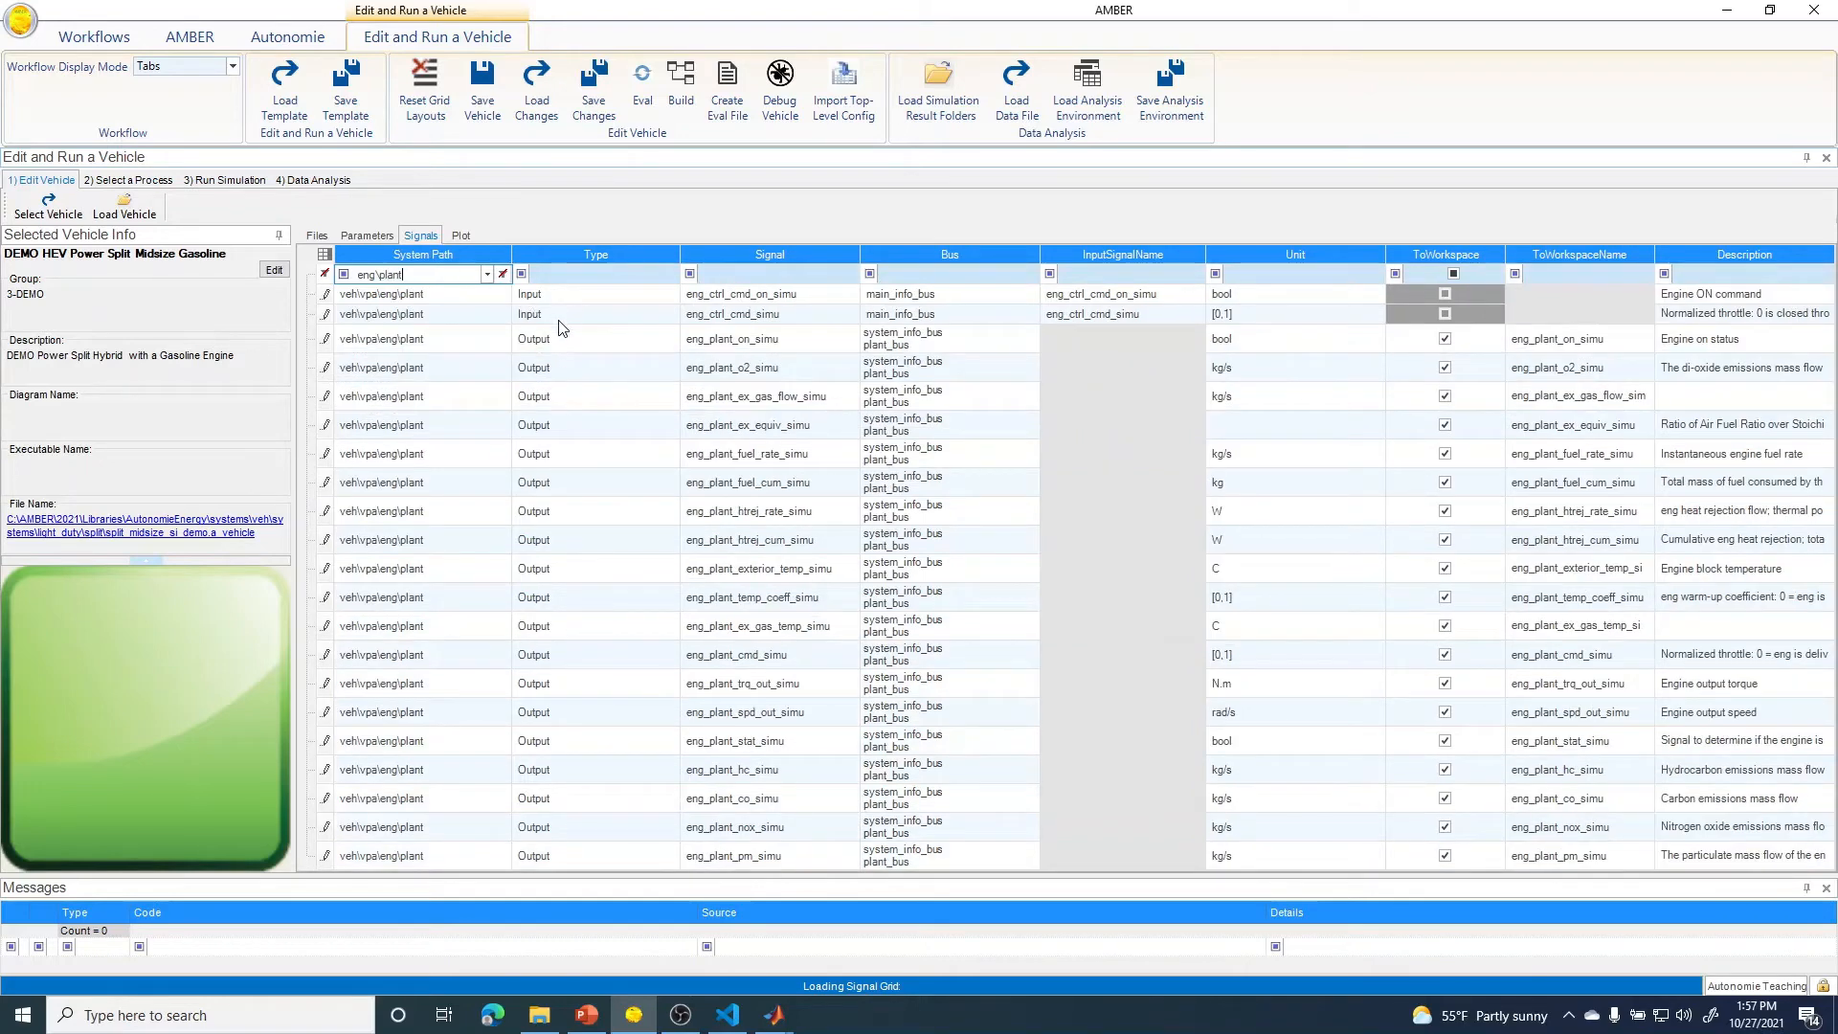
{"action": "left_click", "coordinate": [570, 277]}
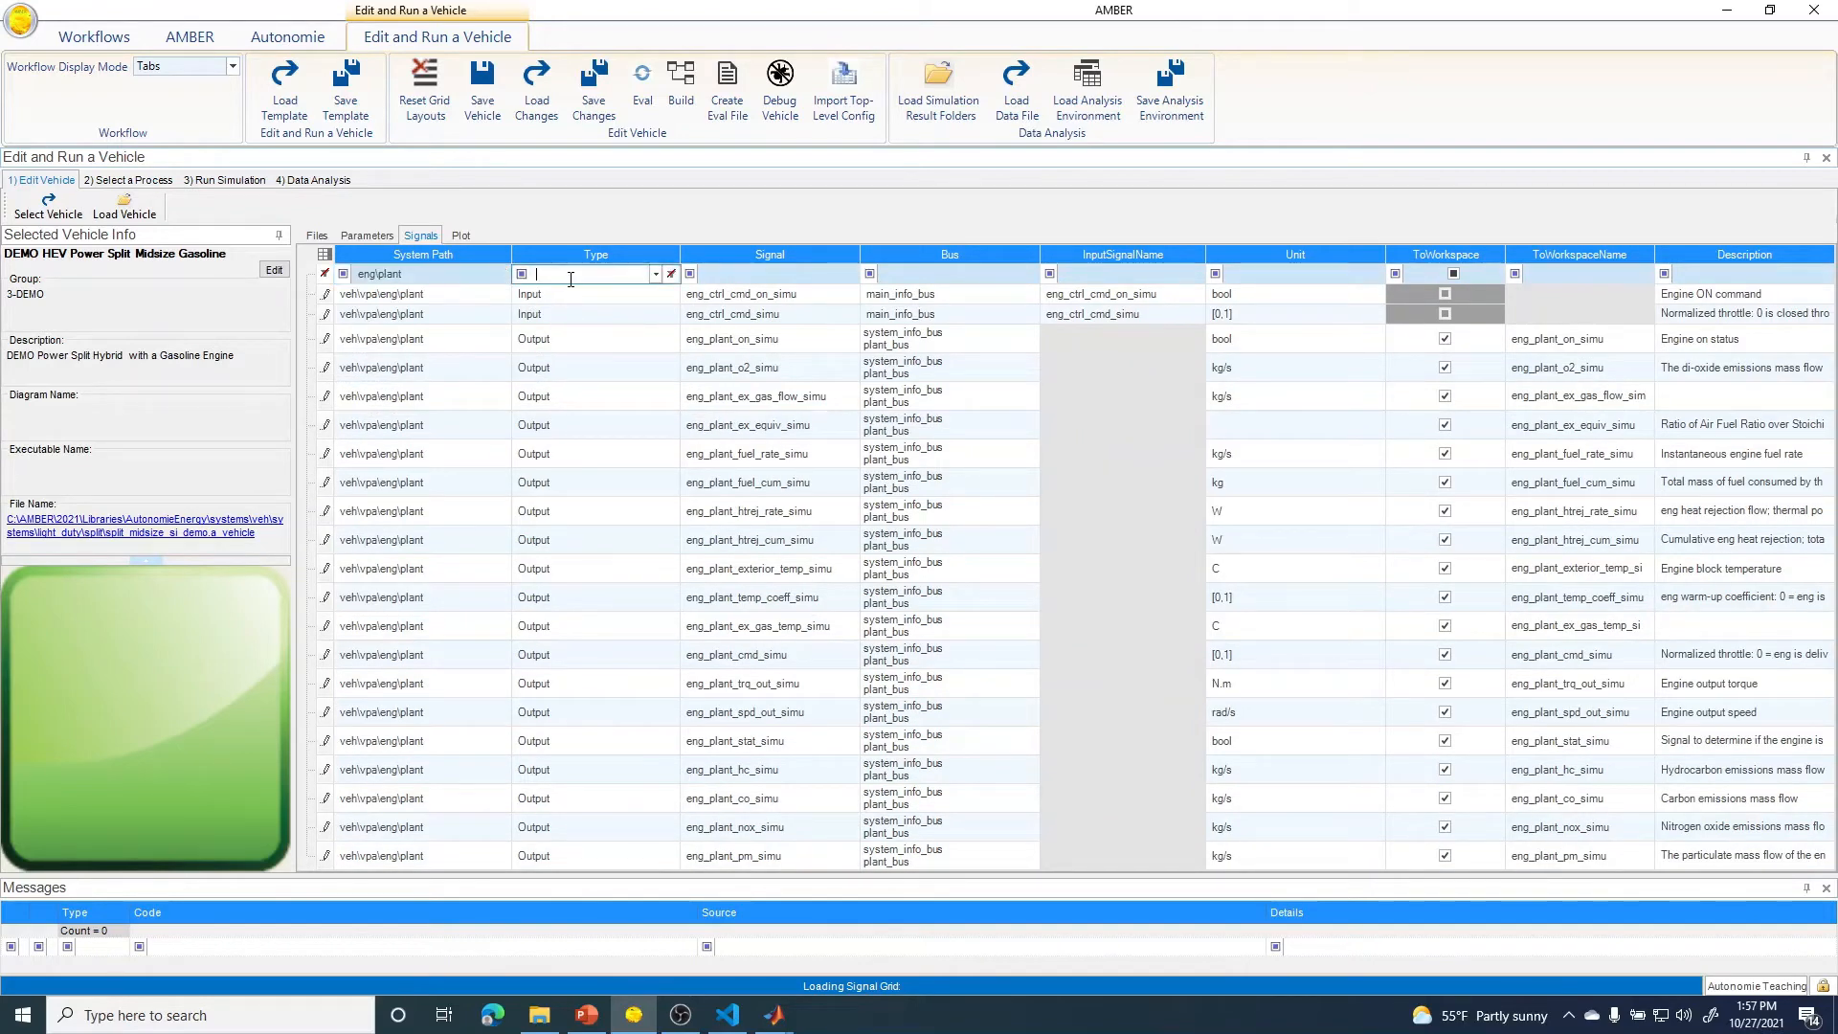
{"action": "type", "text": "Input"}
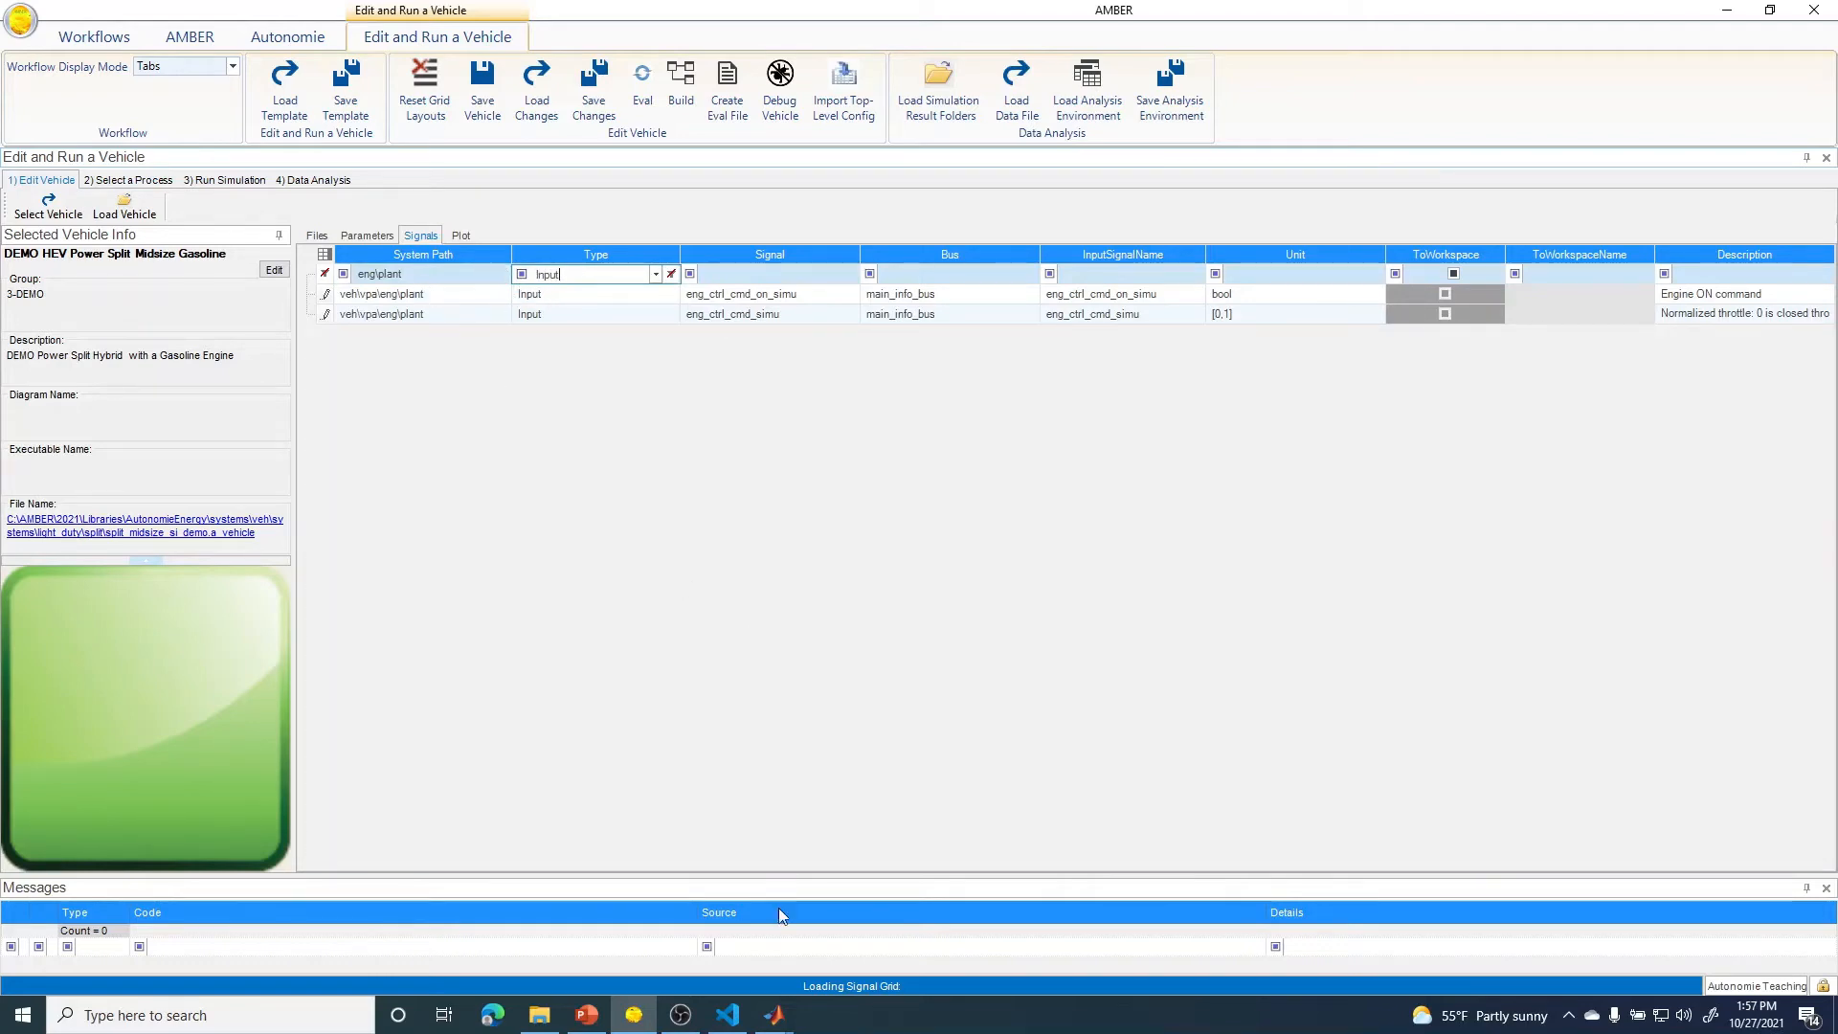
- Switch to the Simulink model and open the engine plant subsystem inside vpa to examine its input signals
{"action": "left_click", "coordinate": [774, 1014]}
{"action": "left_click", "coordinate": [854, 957]}
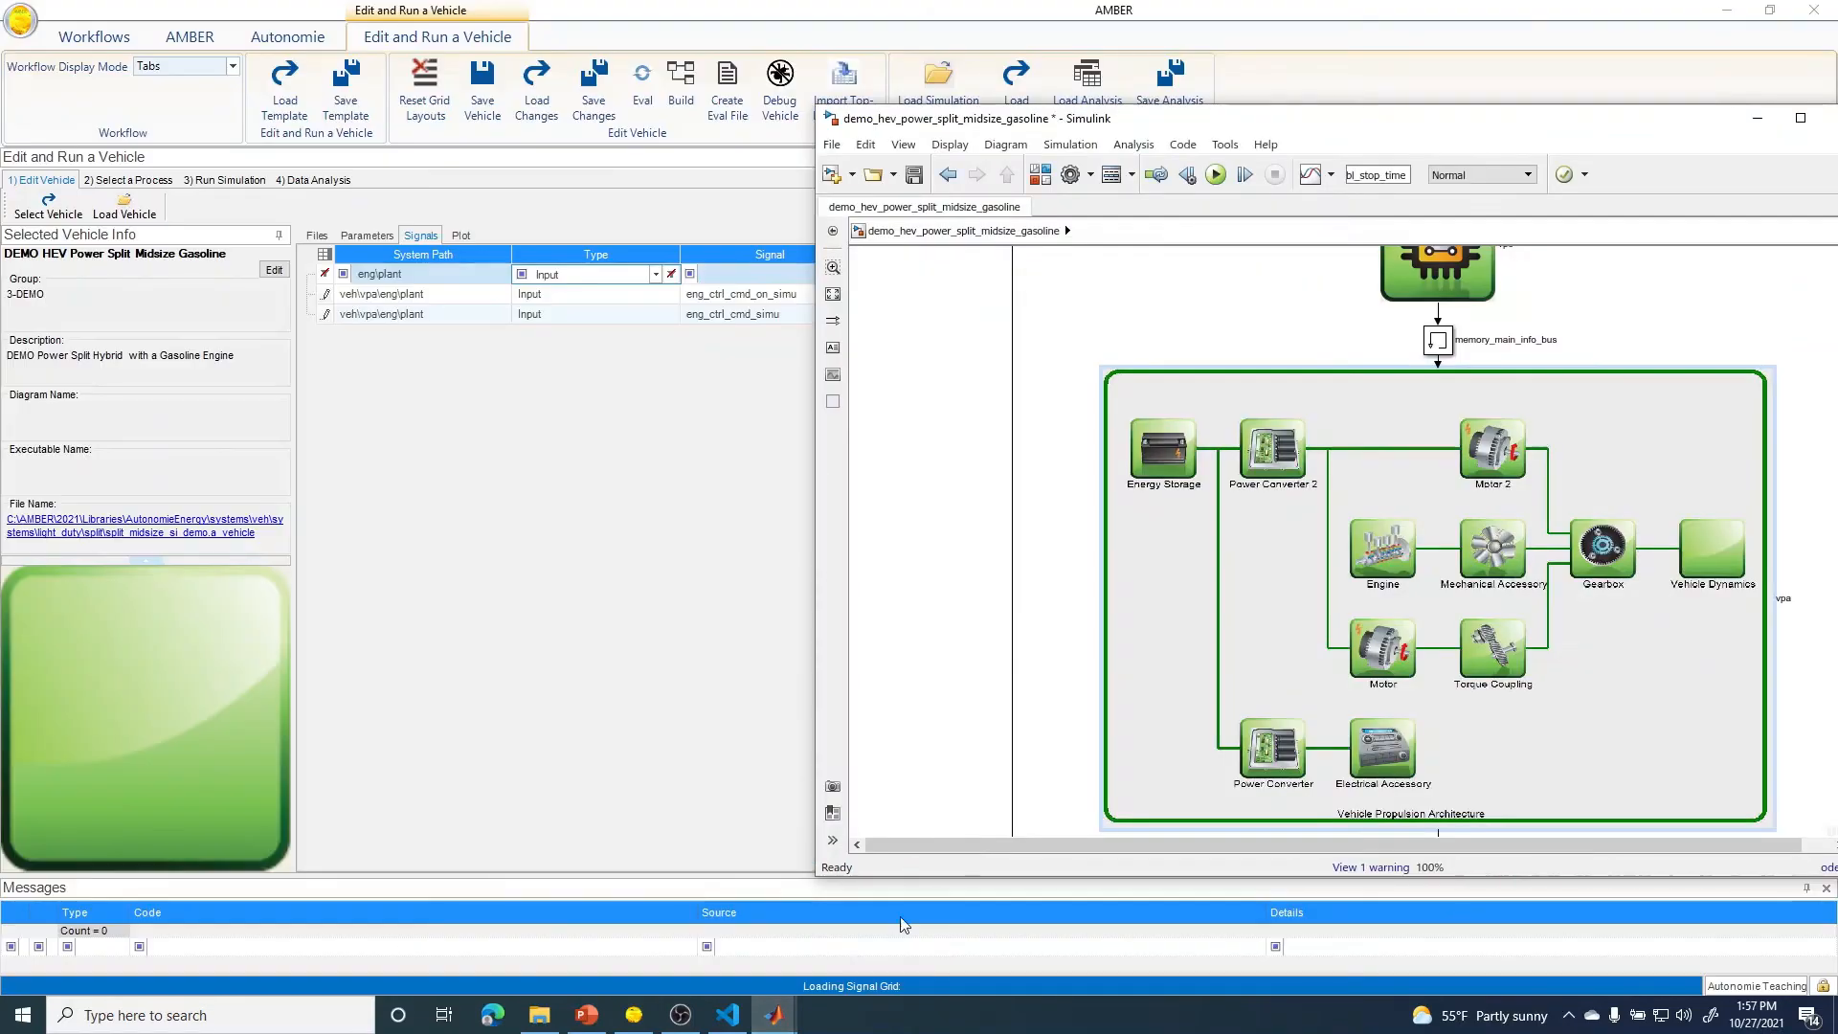
{"action": "double_click", "coordinate": [1336, 611]}
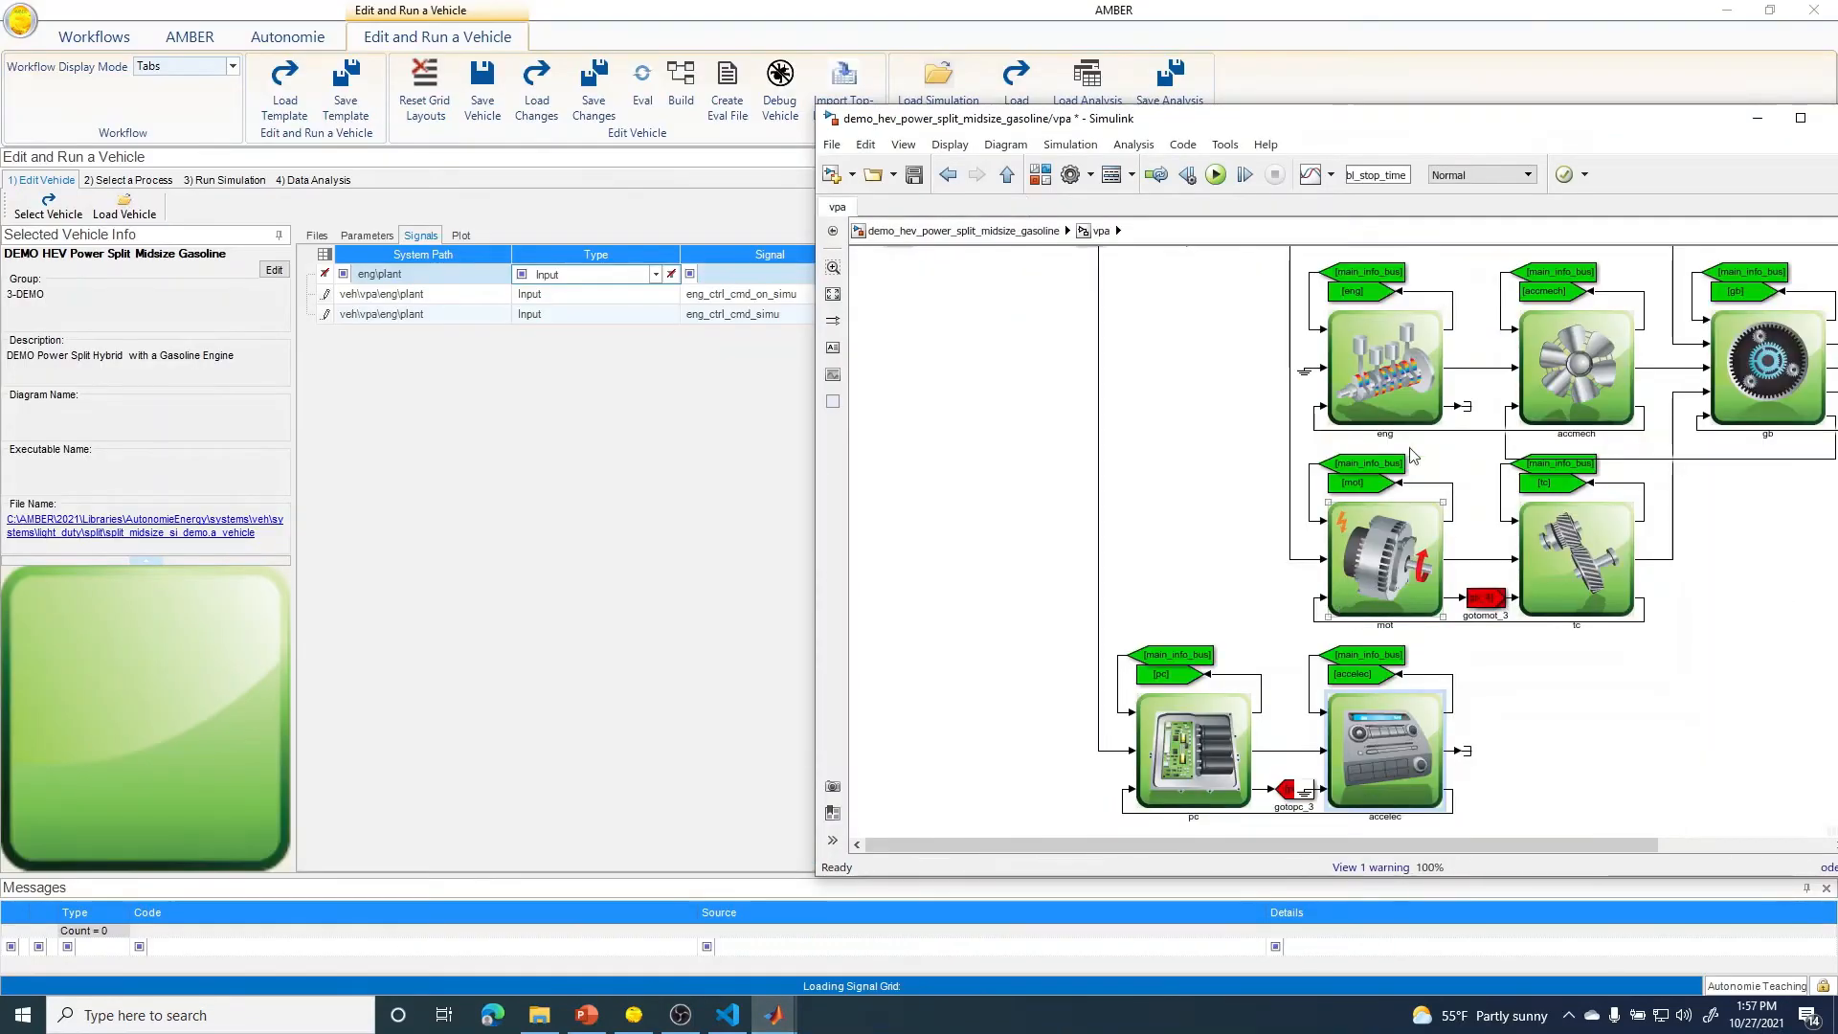
{"action": "double_click", "coordinate": [1388, 378]}
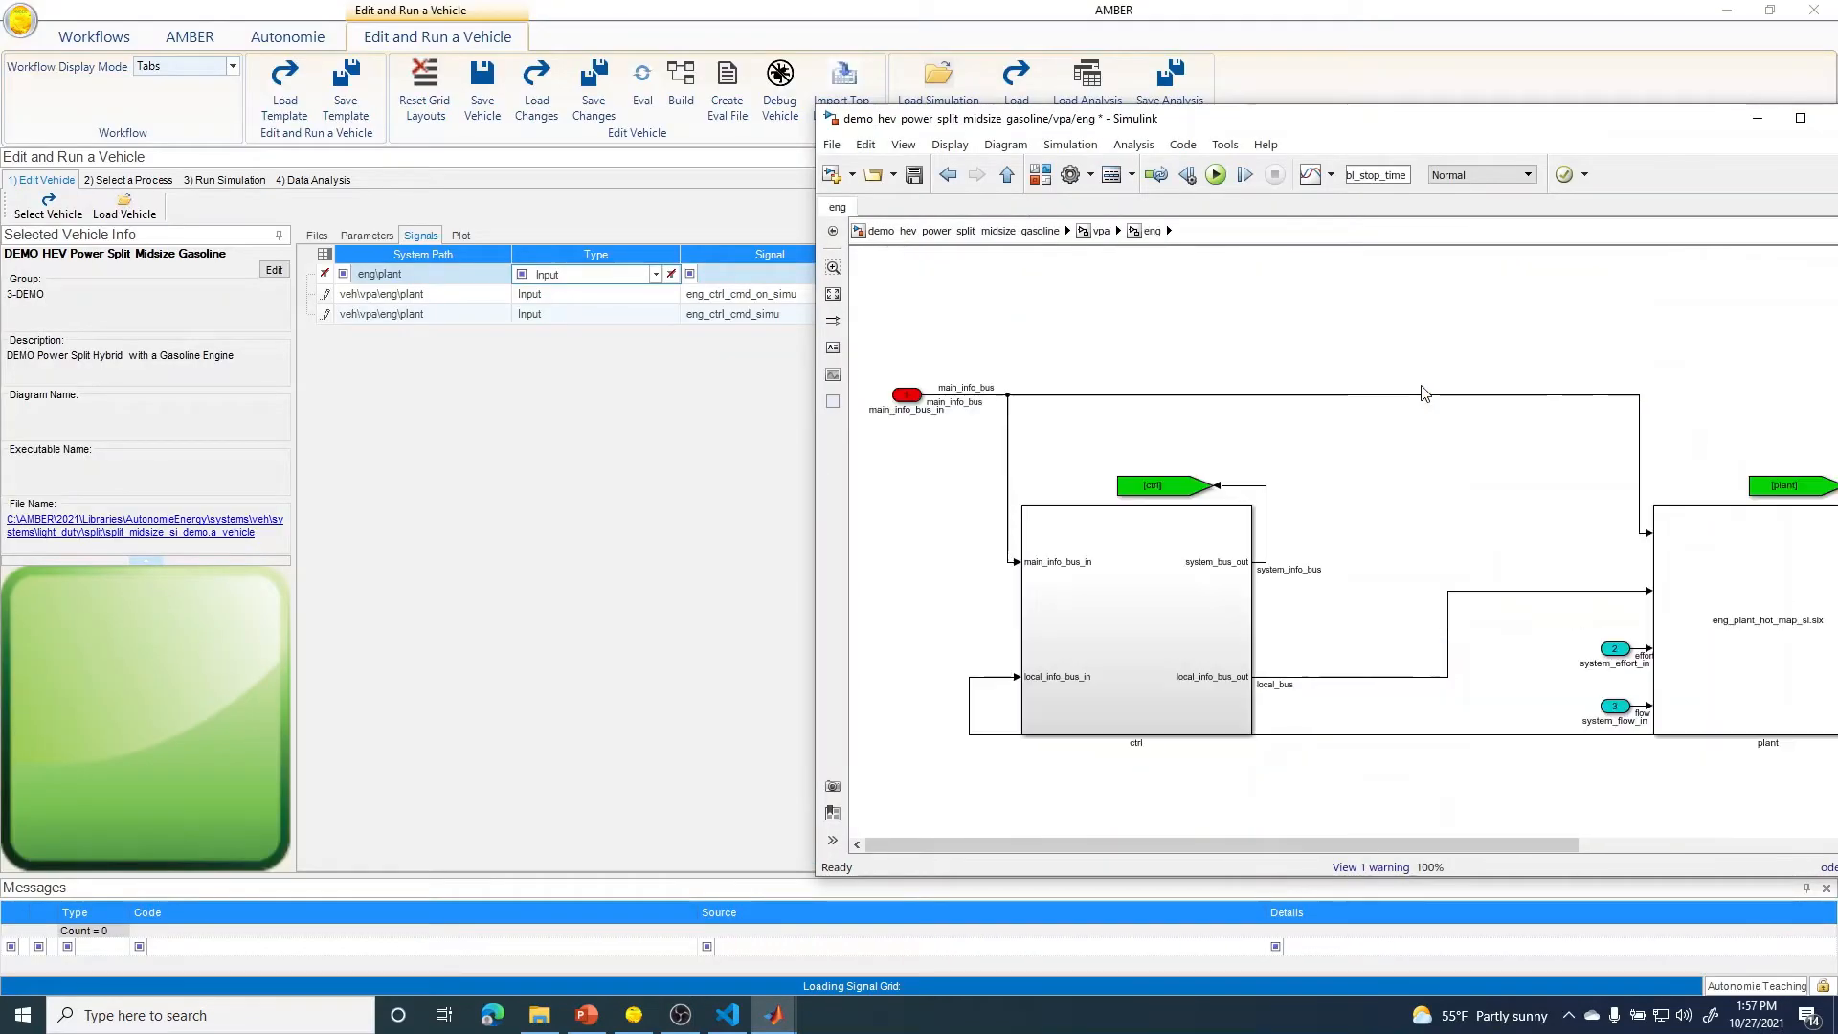
{"action": "double_click", "coordinate": [1738, 603]}
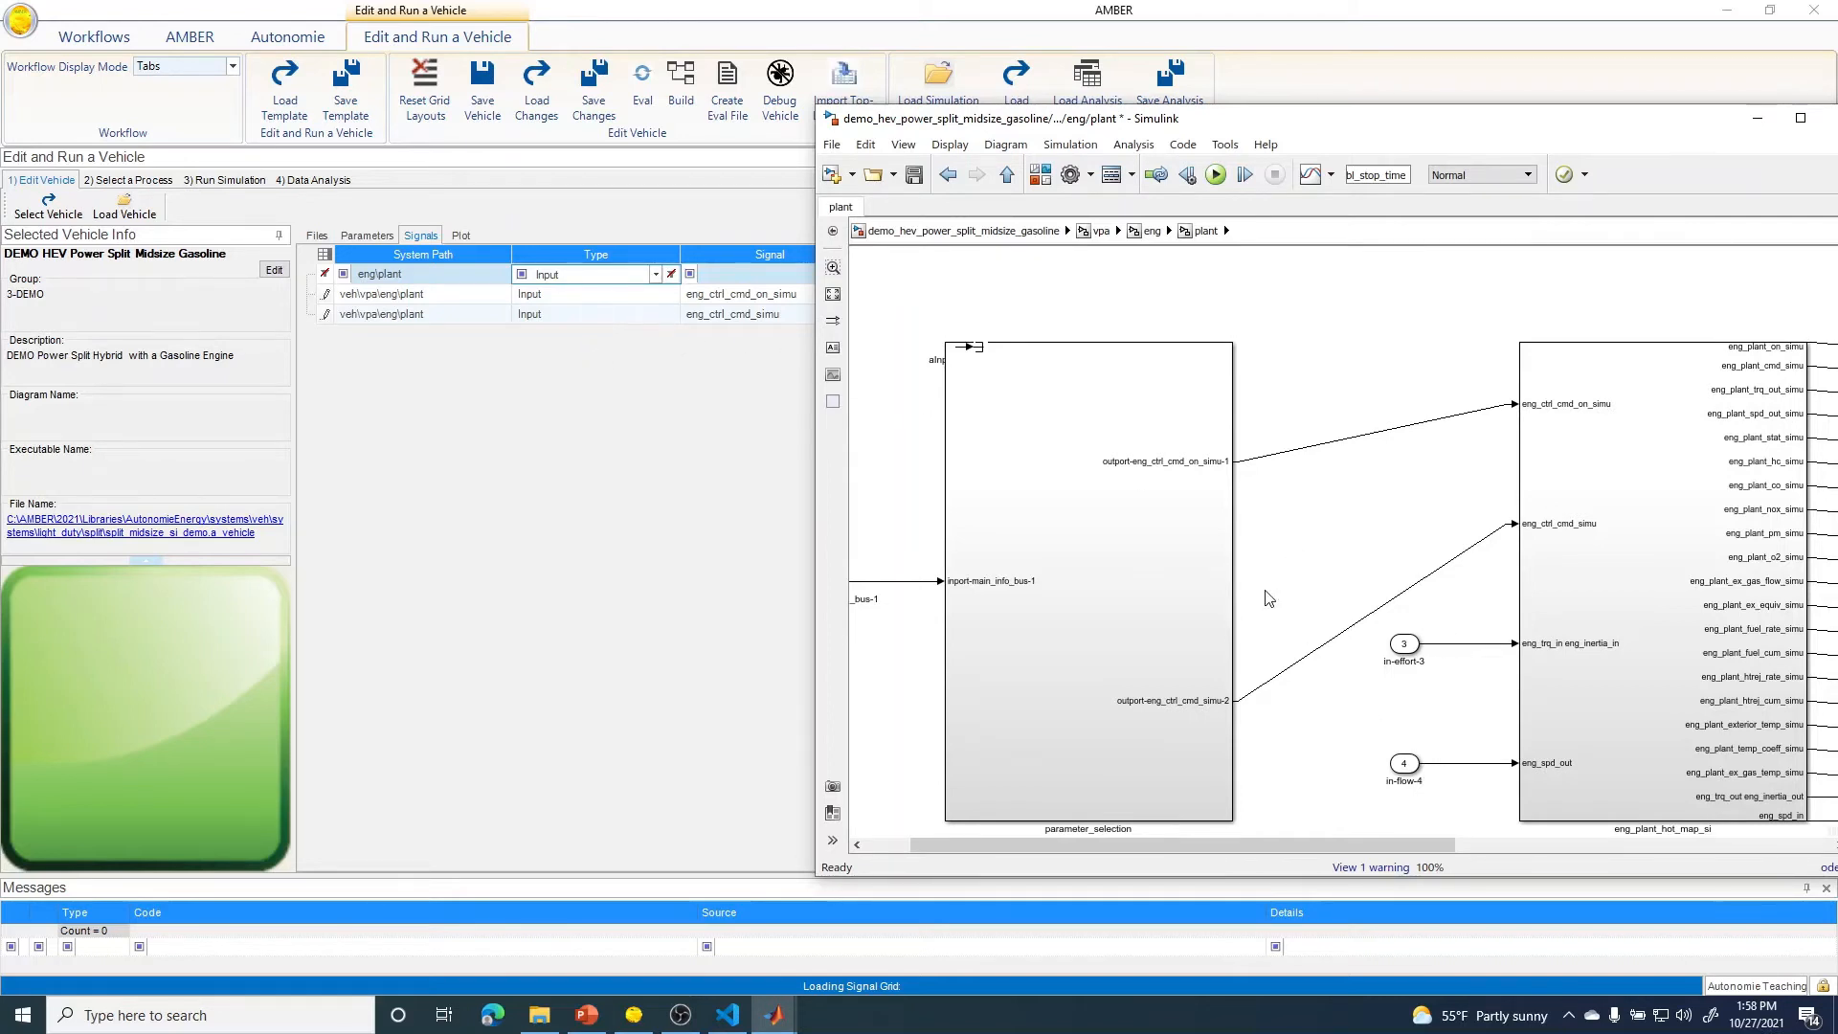
- Go back up to the vpa level of the model and move the Simulink window so it is fully on screen
{"action": "left_click", "coordinate": [1144, 231]}
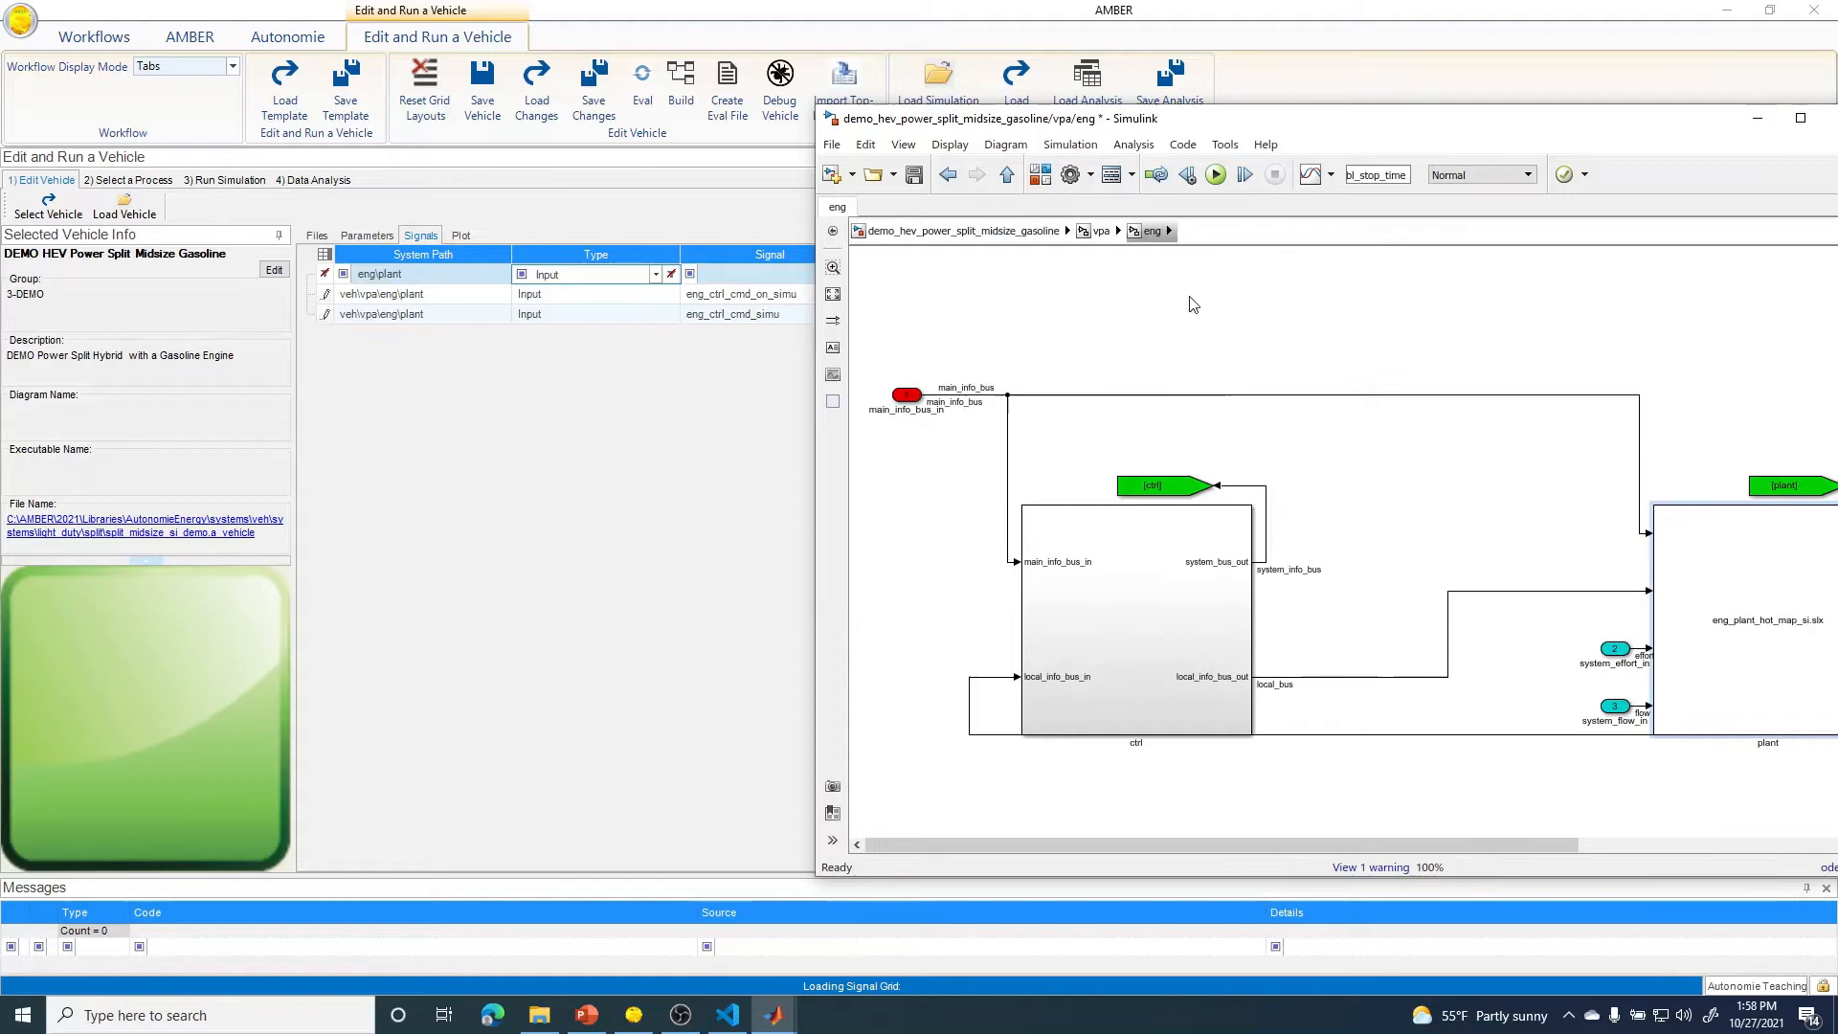
{"action": "left_click", "coordinate": [1100, 231]}
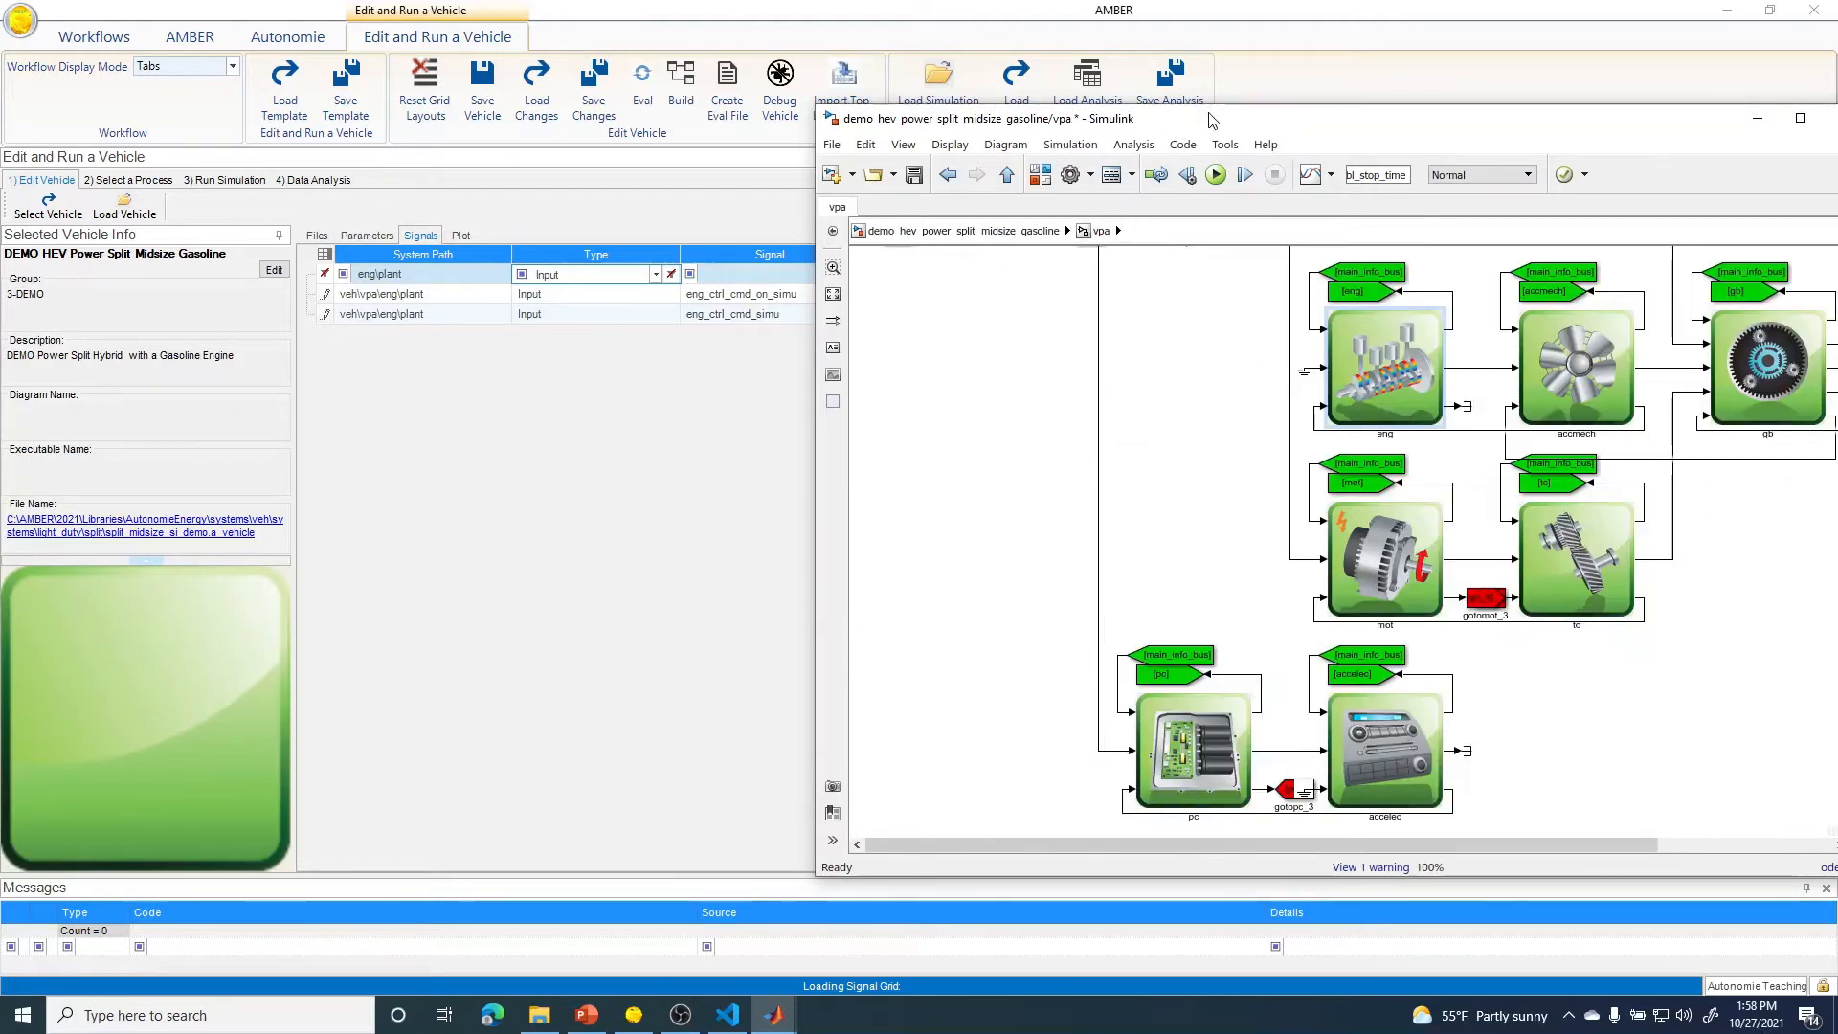
{"action": "left_click_drag", "start_coordinate": [1212, 119], "coordinate": [900, 132]}
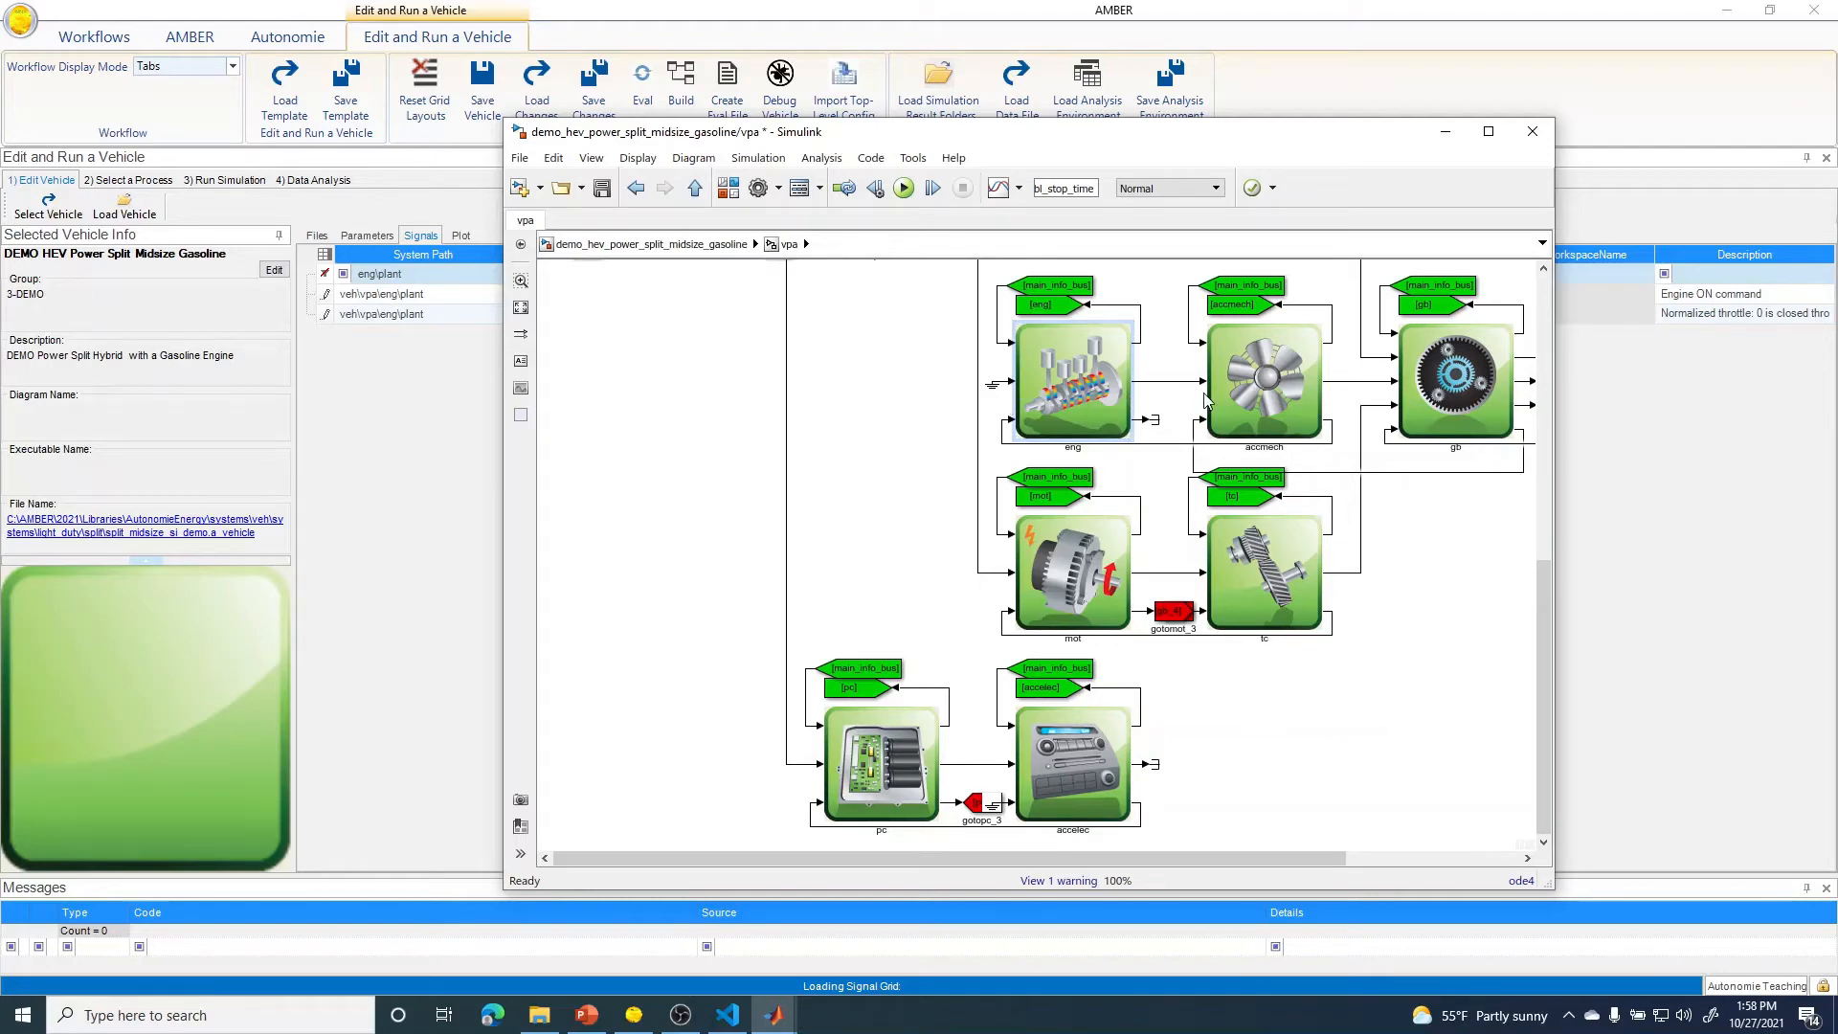
- Open the engine plant's parameter_out block and examine the signals it sends to the workspace
{"action": "left_click", "coordinate": [1234, 421]}
{"action": "left_click", "coordinate": [1020, 373]}
{"action": "double_click", "coordinate": [1097, 358]}
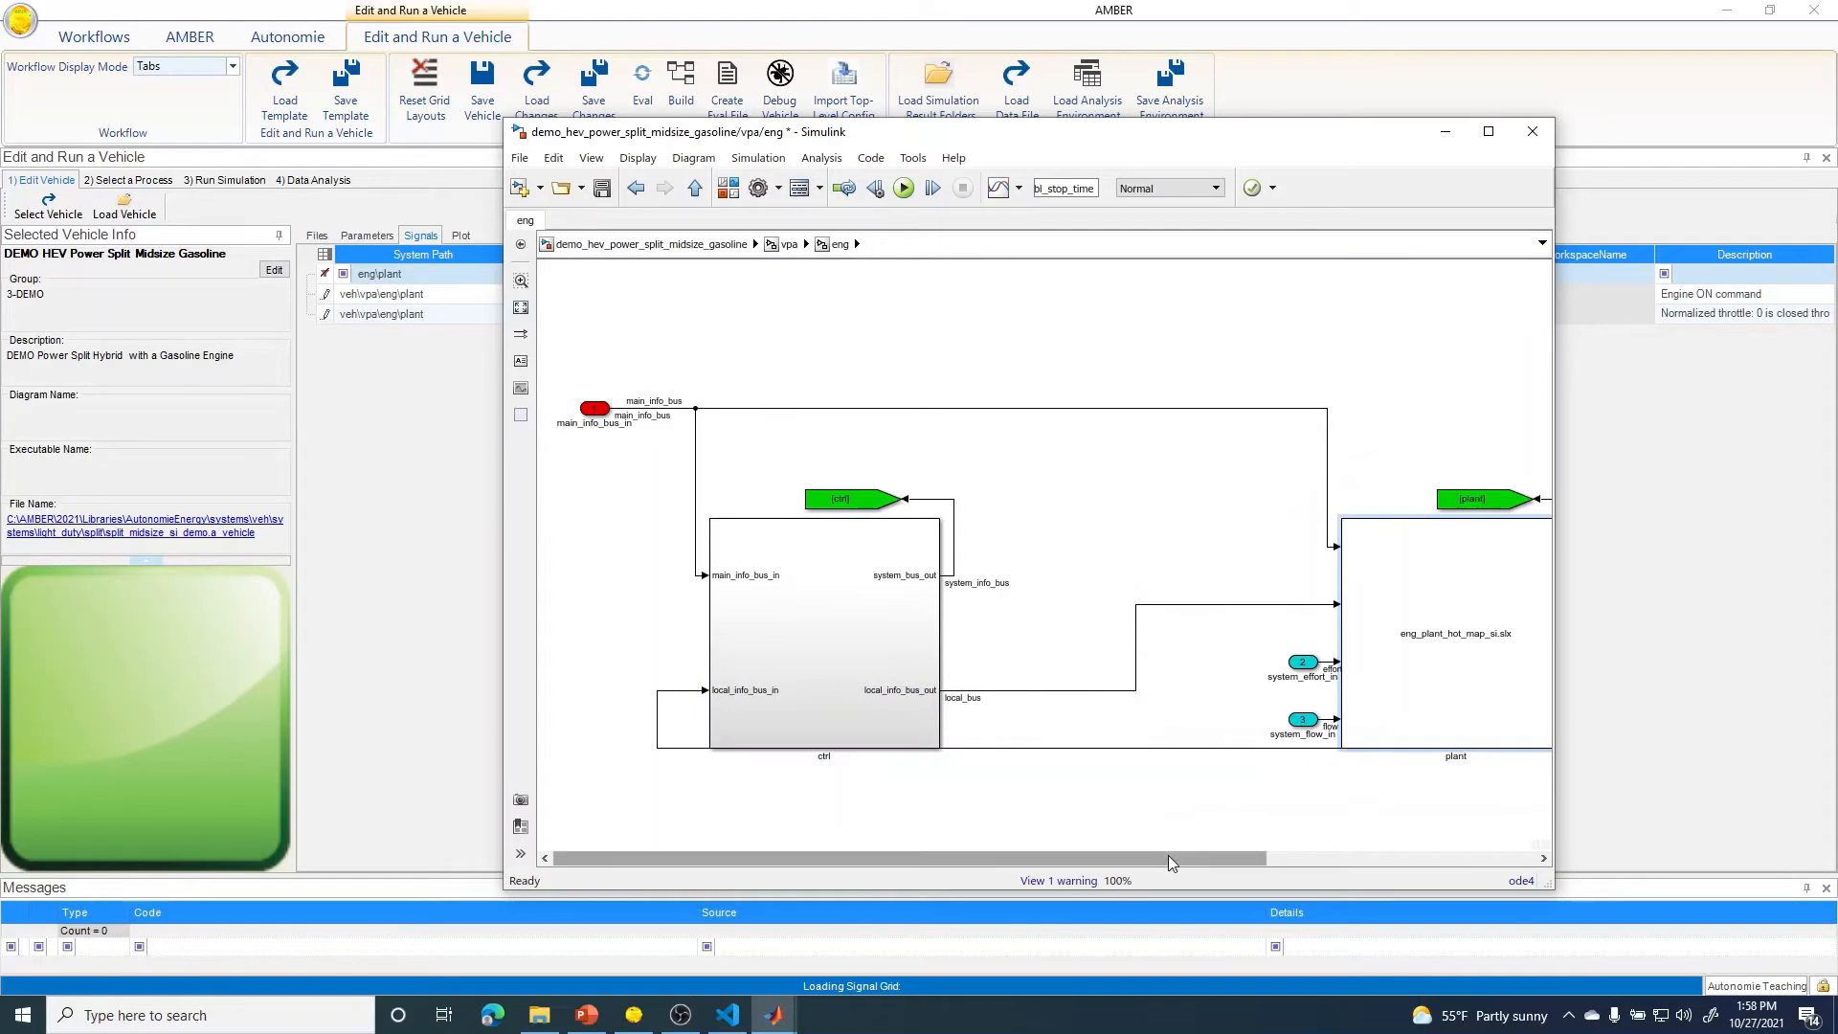
{"action": "left_click_drag", "start_coordinate": [1168, 854], "coordinate": [1363, 855]}
{"action": "double_click", "coordinate": [1266, 622]}
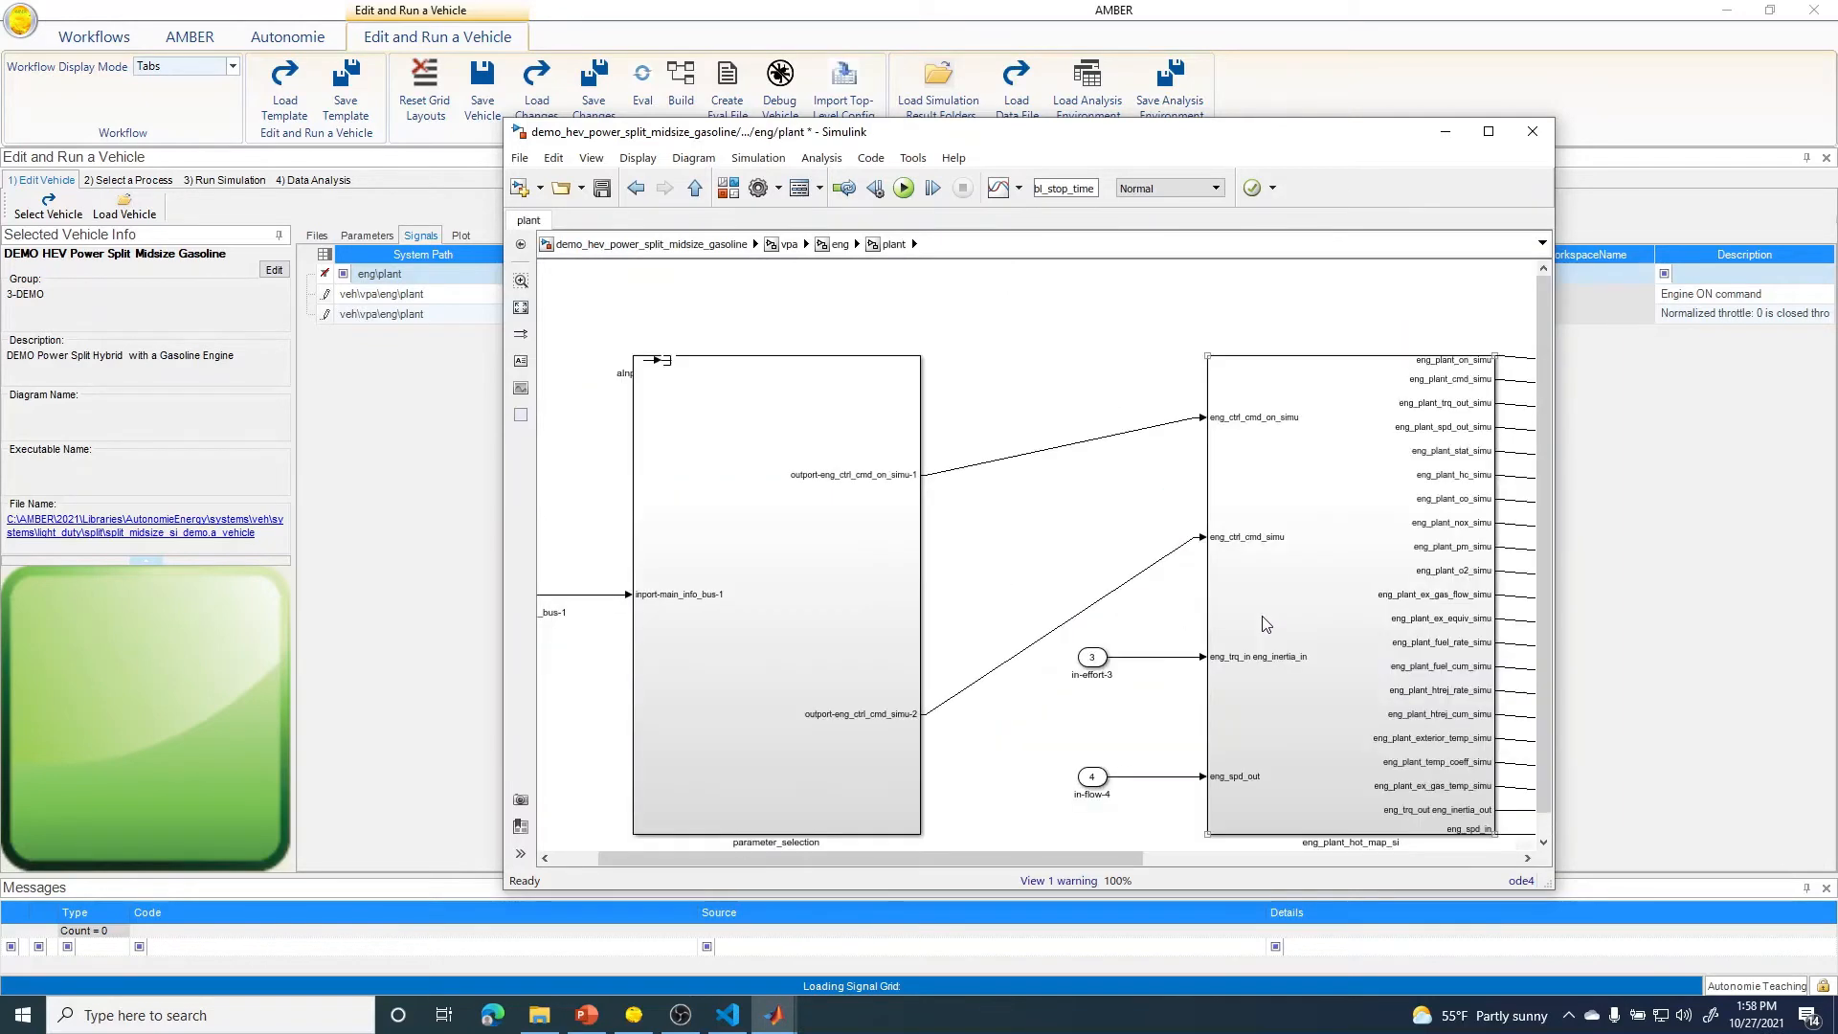
{"action": "left_click_drag", "start_coordinate": [1074, 856], "coordinate": [1393, 841]}
{"action": "double_click", "coordinate": [1381, 633]}
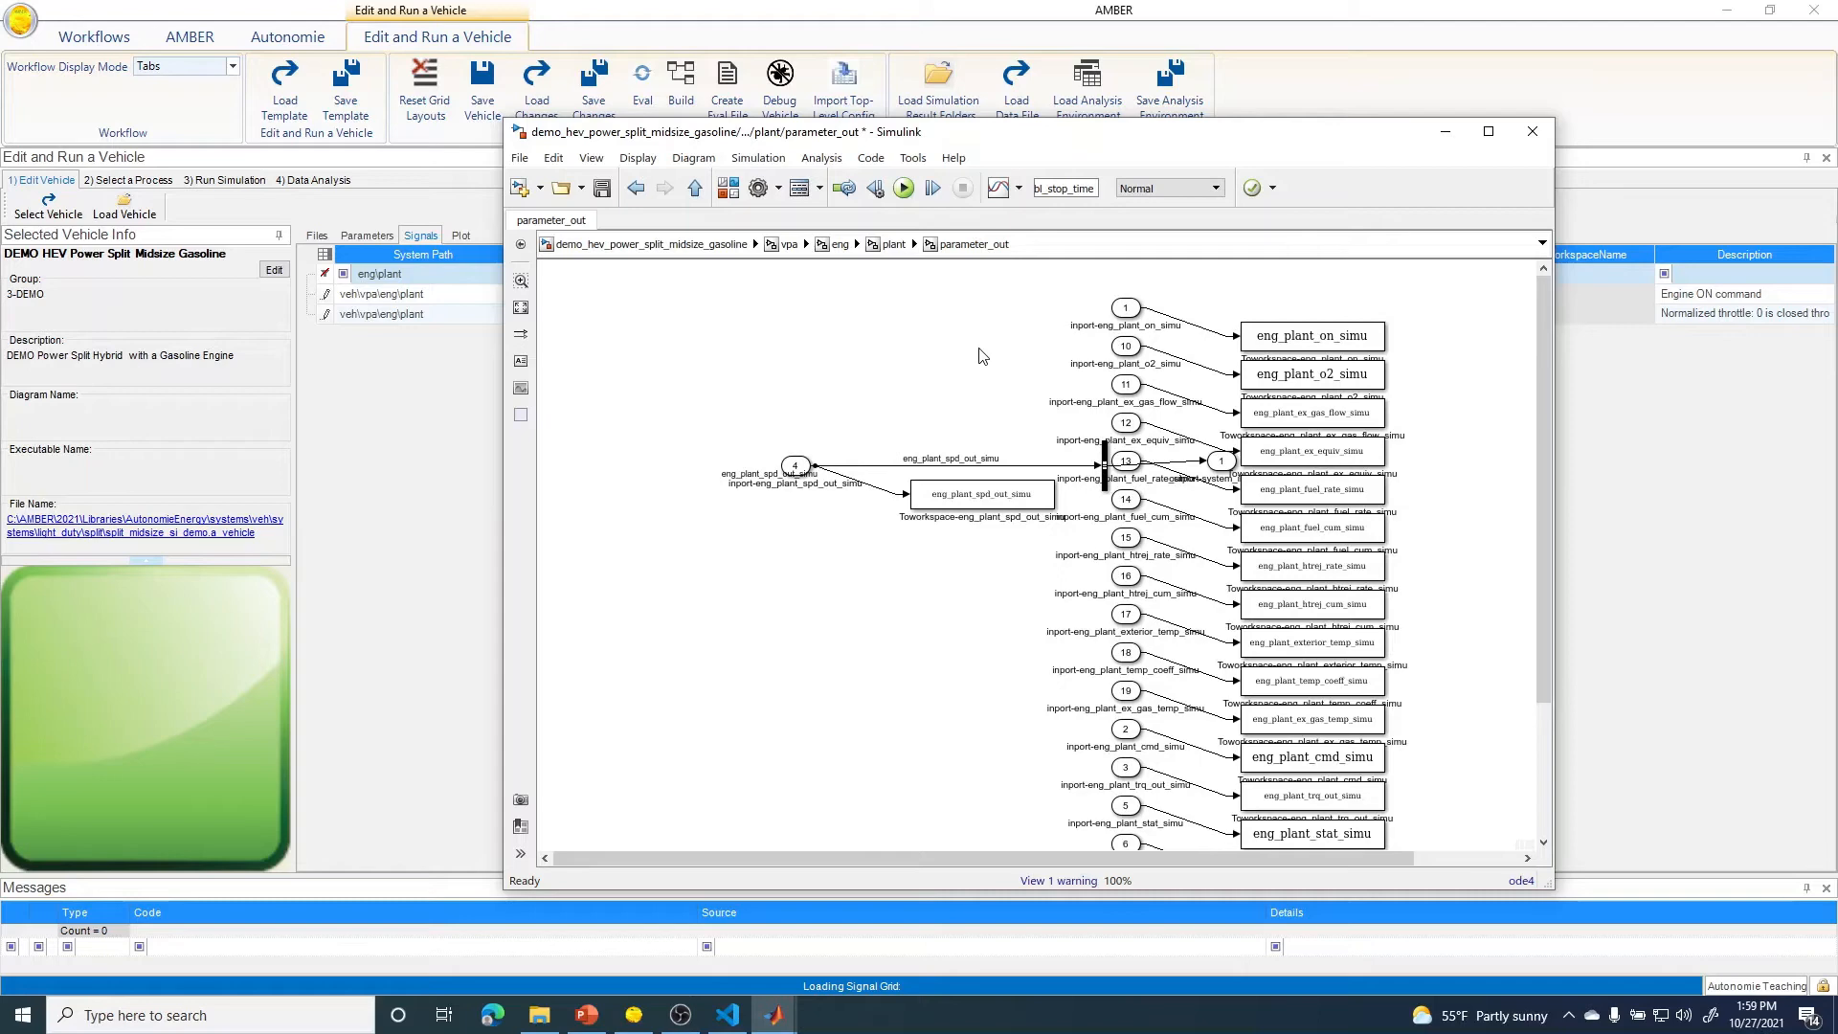
- Return to the top level of the Simulink model and view the vpc block above the propulsion architecture
{"action": "left_click", "coordinate": [888, 247]}
{"action": "left_click", "coordinate": [737, 239]}
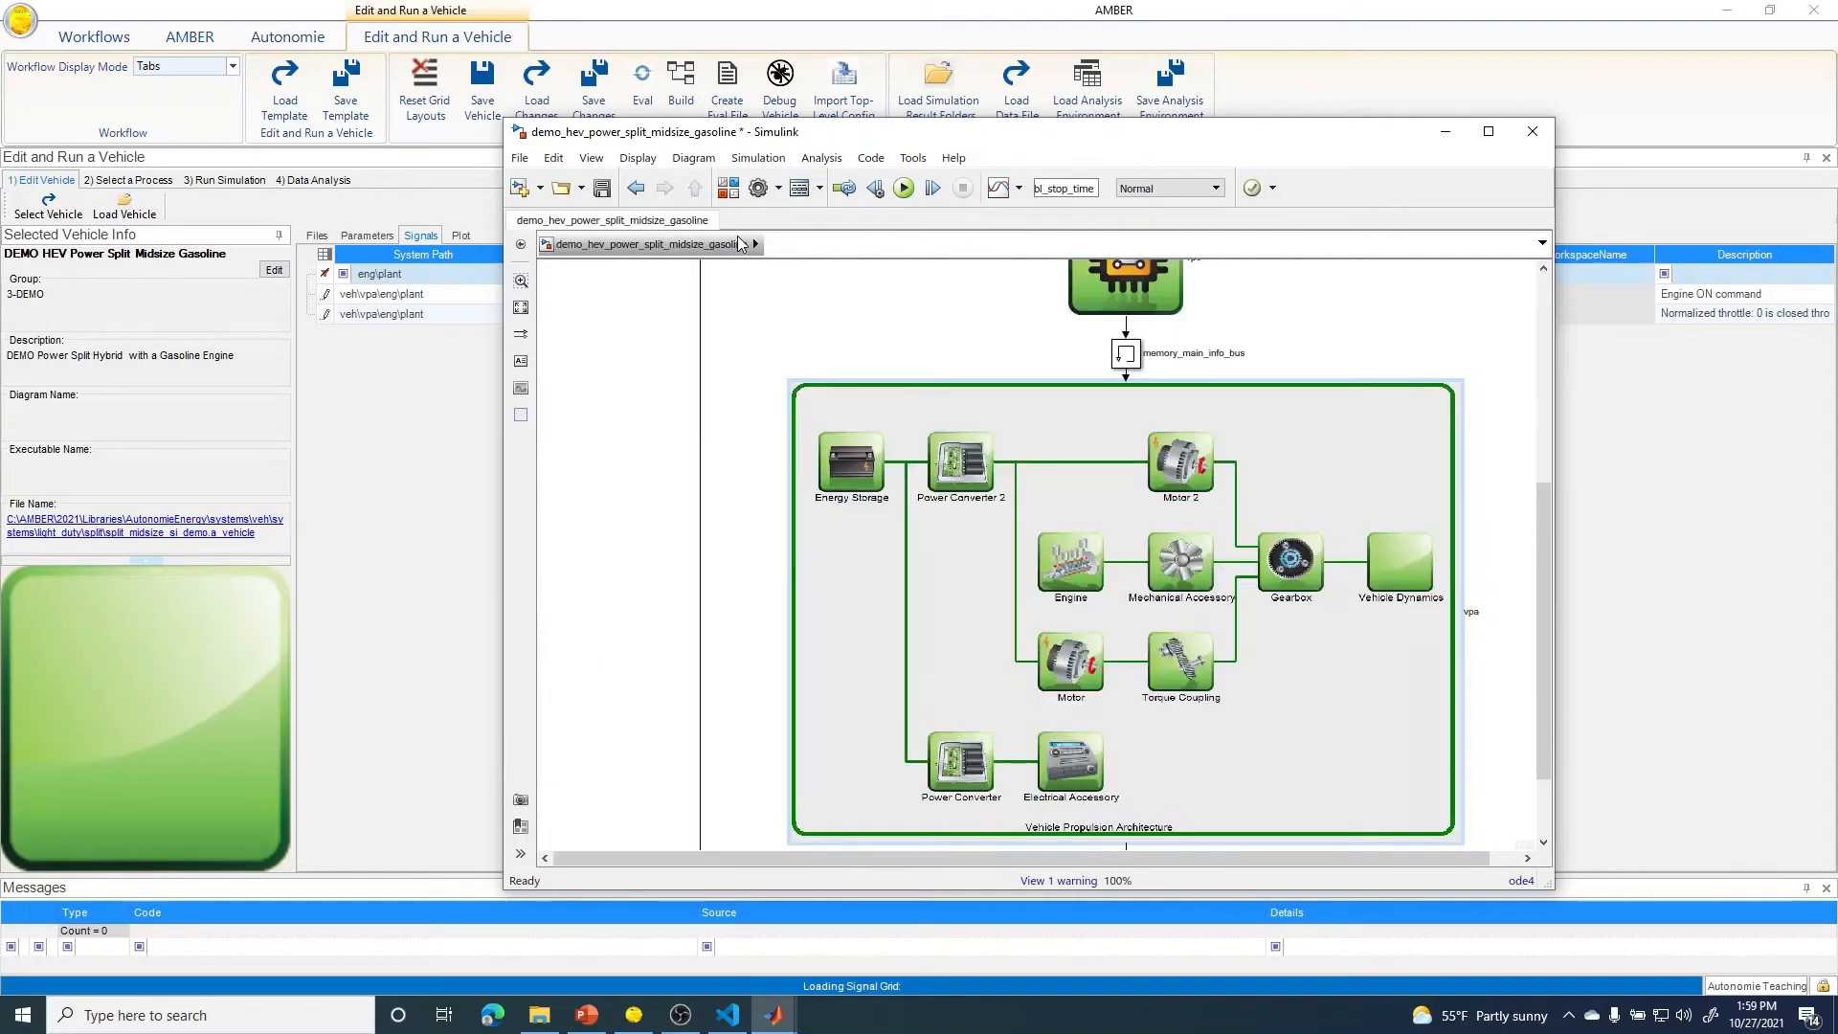
{"action": "left_click_drag", "start_coordinate": [1536, 508], "coordinate": [1524, 452]}
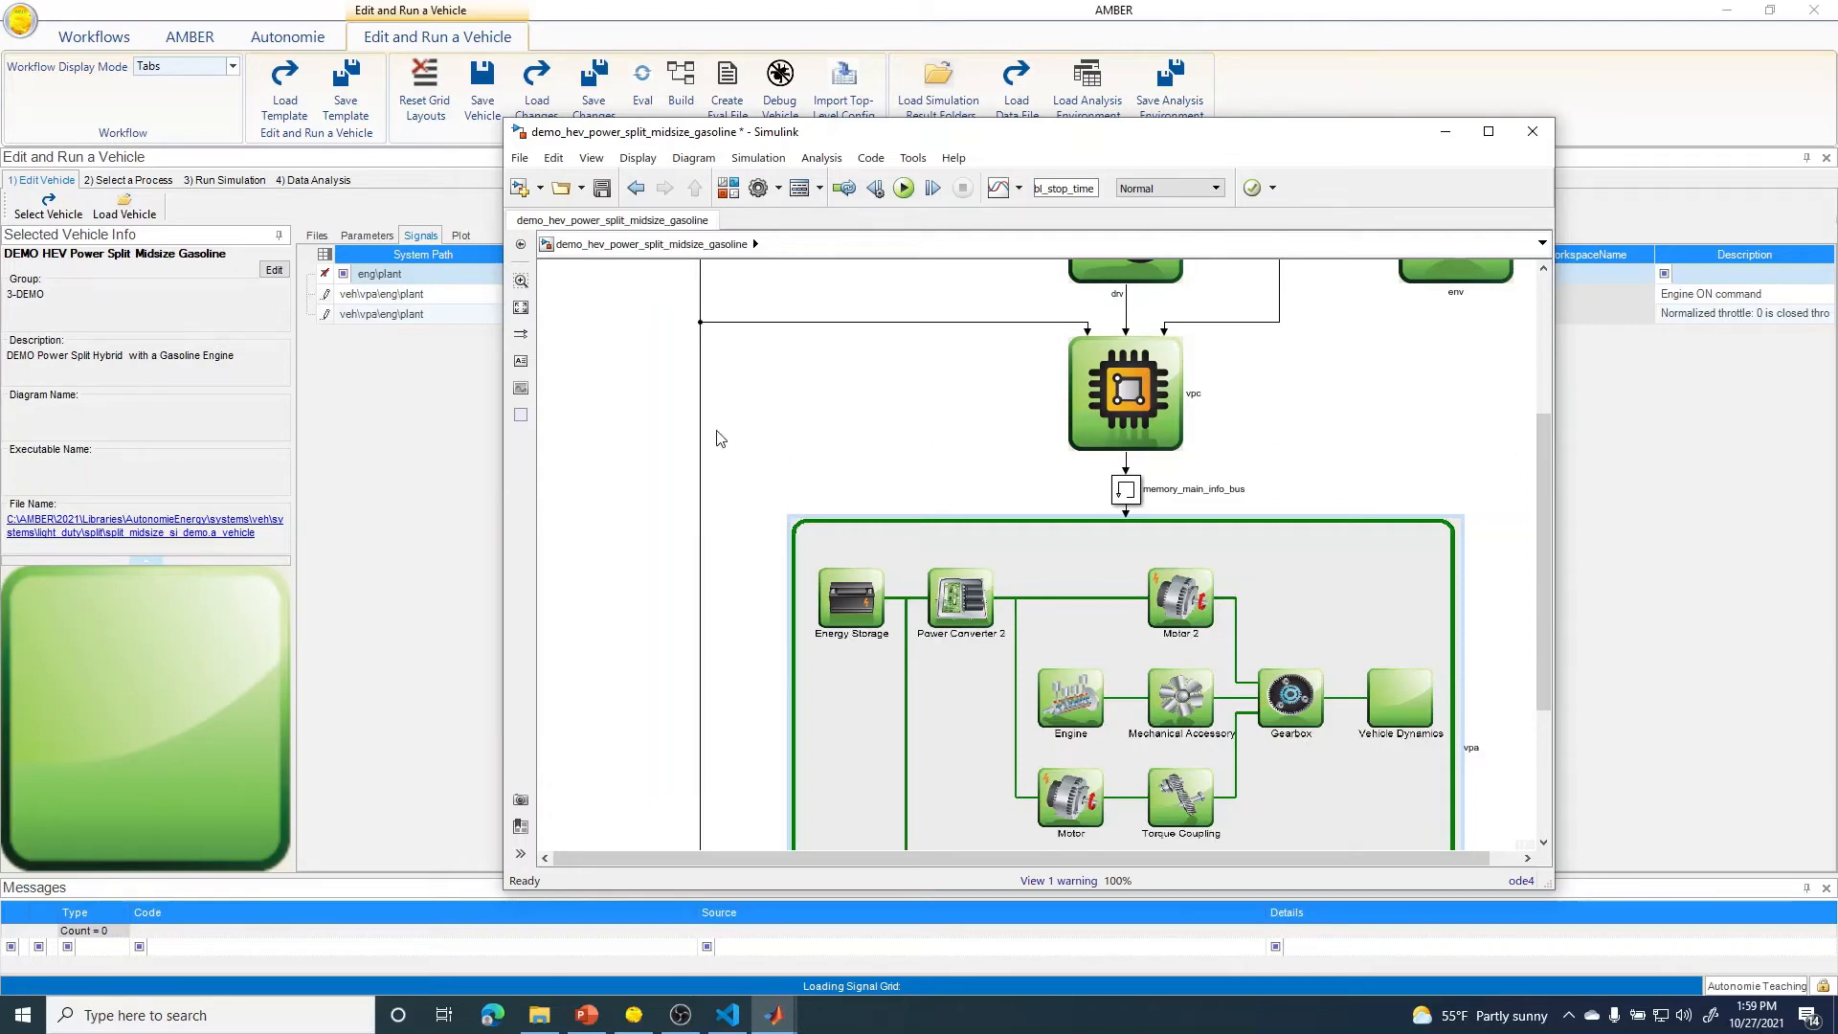
- Return to AMBER and set the signal type filter to "Output" for the engine plant
{"action": "left_click", "coordinate": [419, 407]}
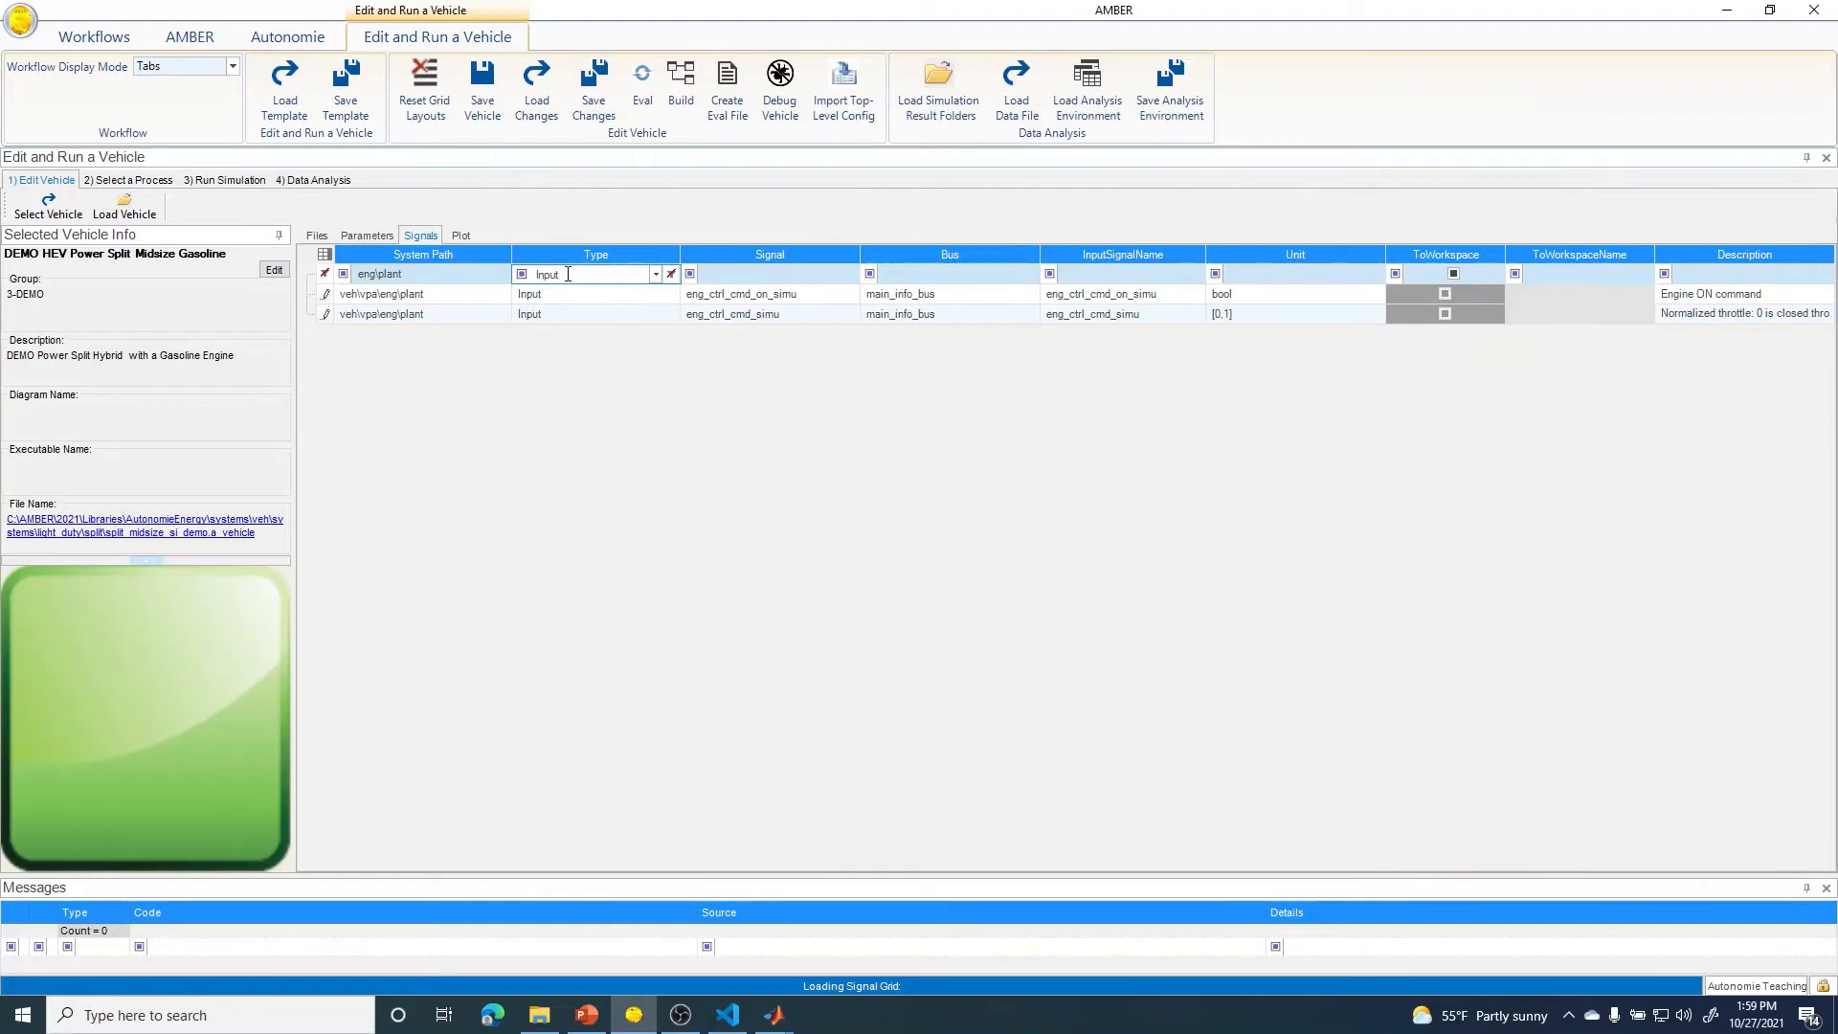
{"action": "left_click_drag", "start_coordinate": [568, 273], "coordinate": [531, 273]}
{"action": "type", "text": "Out"}
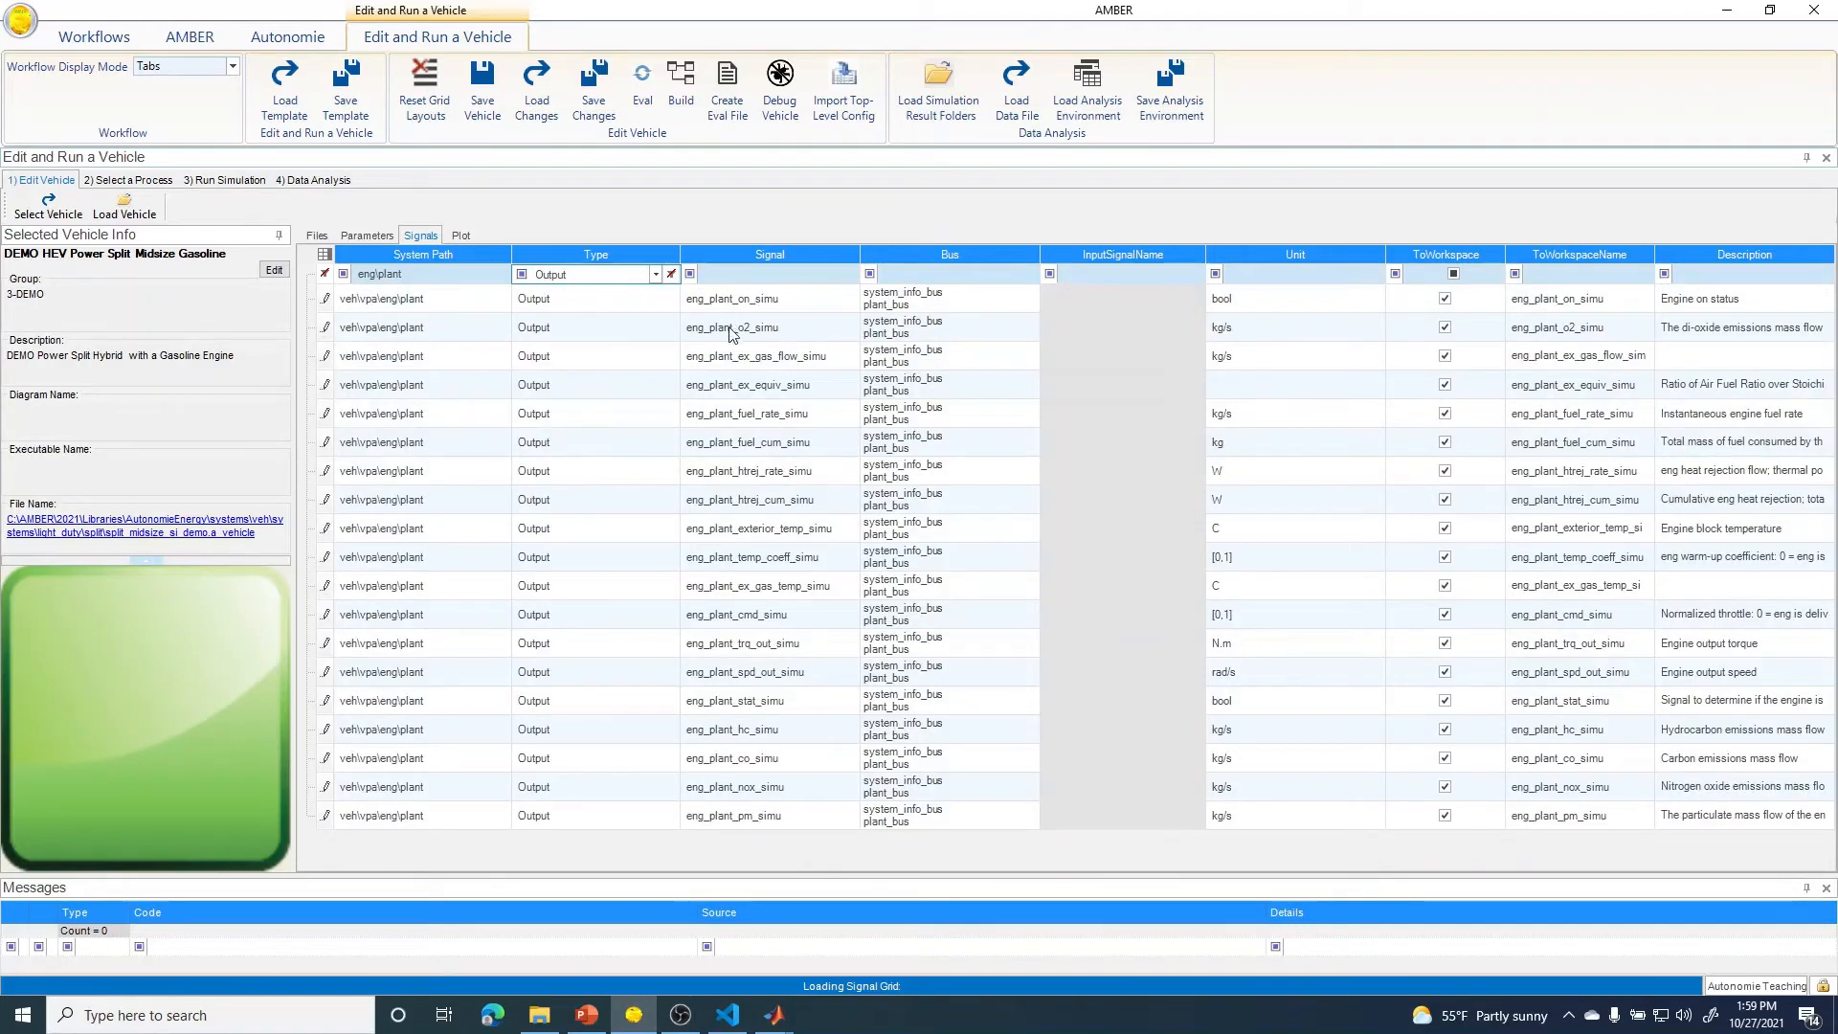
- Switch to Simulink and reopen the engine plant subsystem to examine the outputs of eng_plant_hot_map_si
{"action": "mouse_move", "coordinate": [774, 1015]}
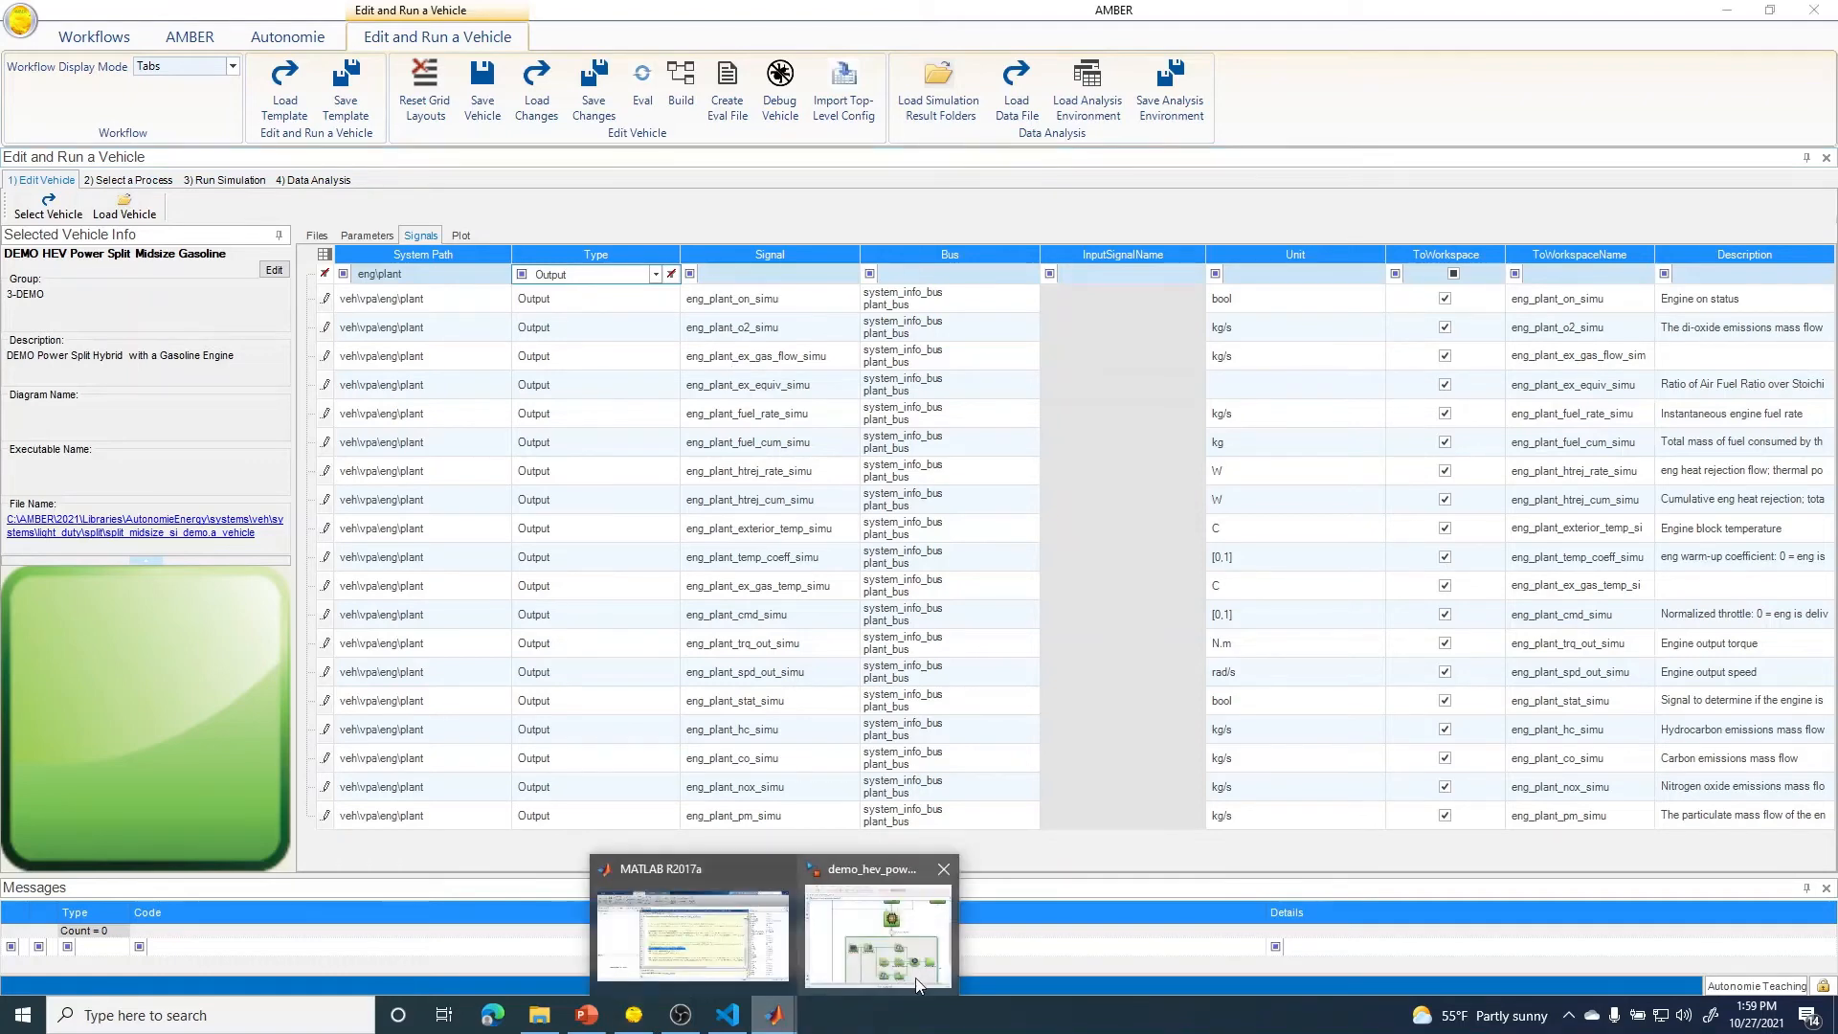
{"action": "left_click", "coordinate": [921, 978]}
{"action": "double_click", "coordinate": [1335, 645]}
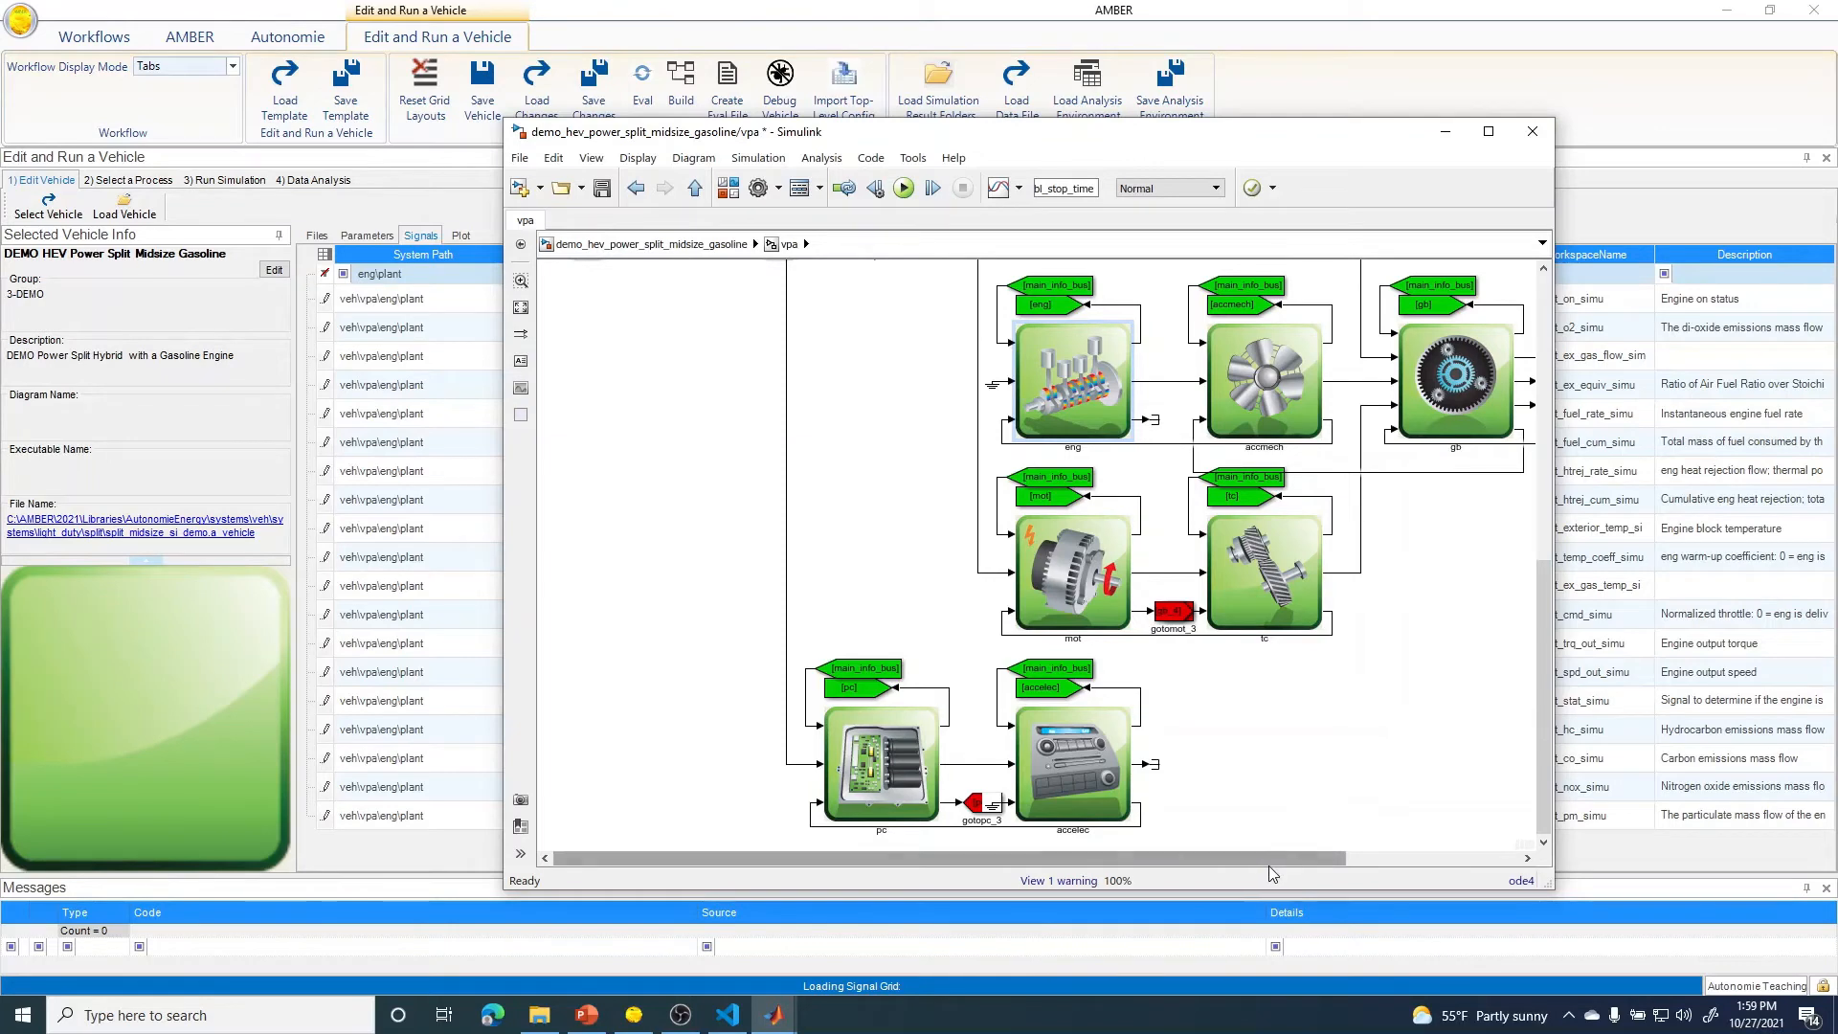
{"action": "left_click_drag", "start_coordinate": [1267, 866], "coordinate": [1455, 857]}
{"action": "double_click", "coordinate": [840, 351]}
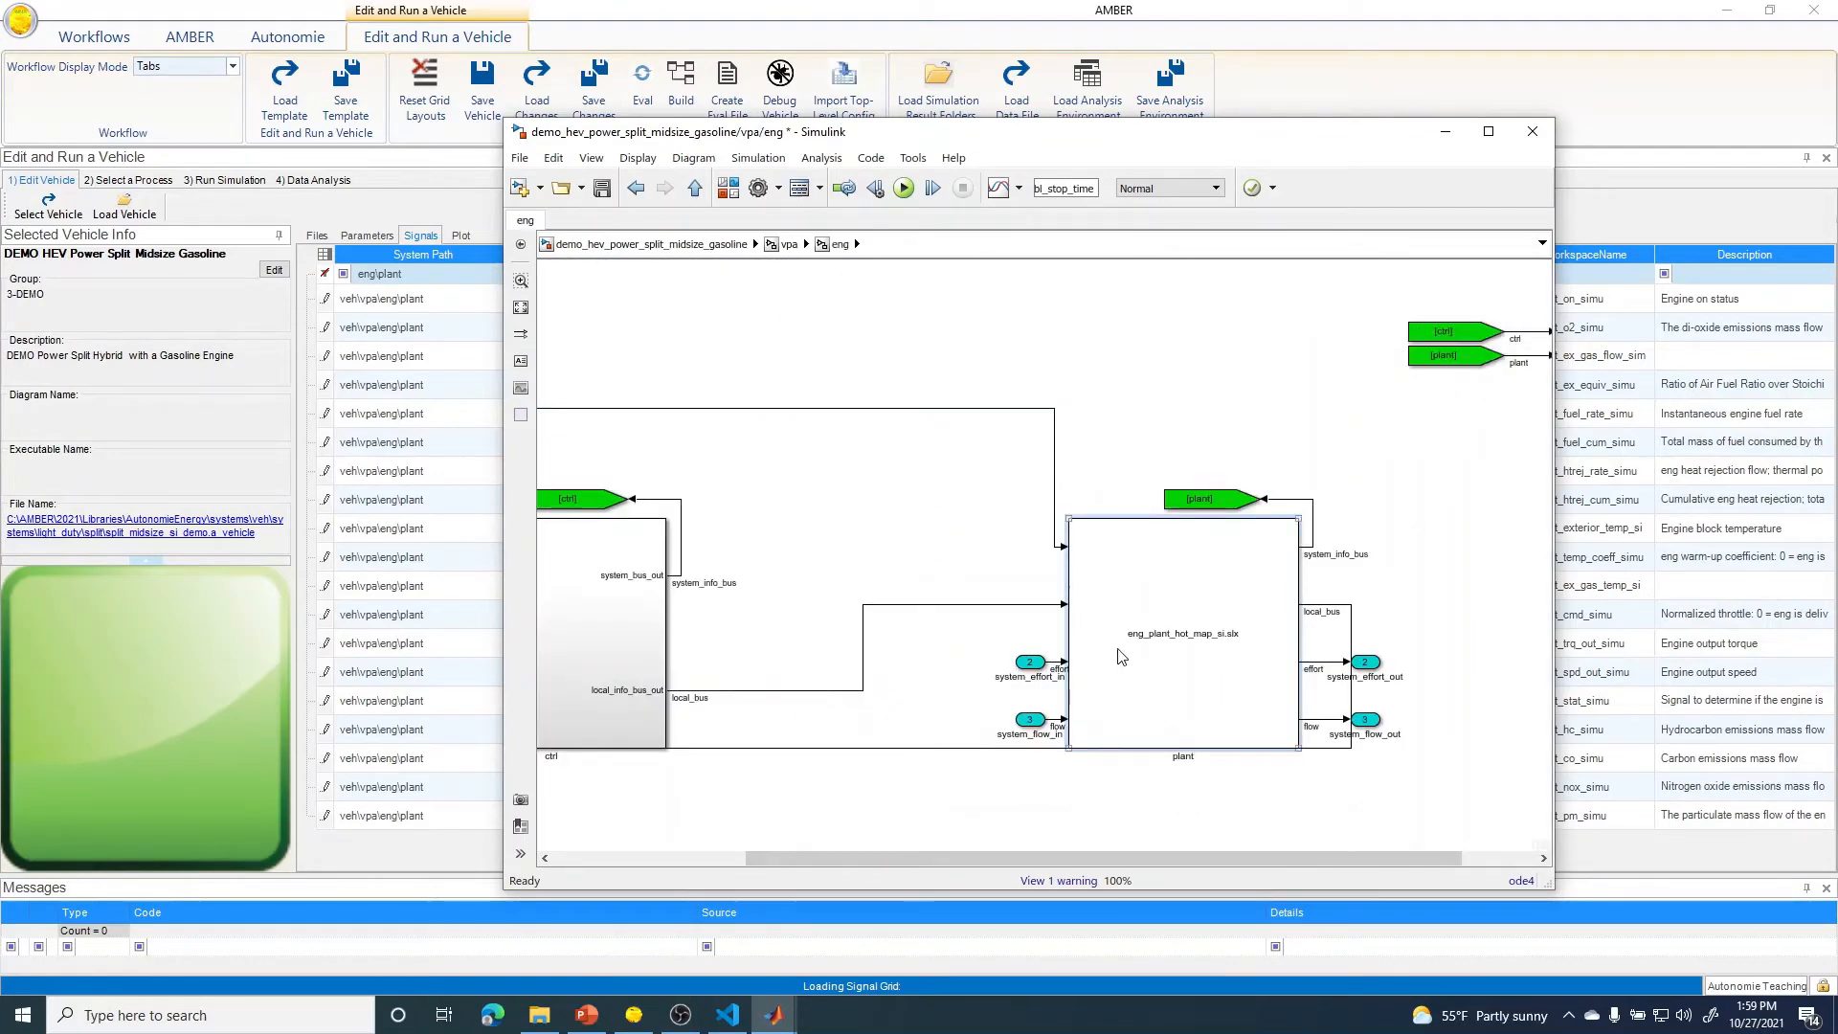
{"action": "double_click", "coordinate": [1119, 653]}
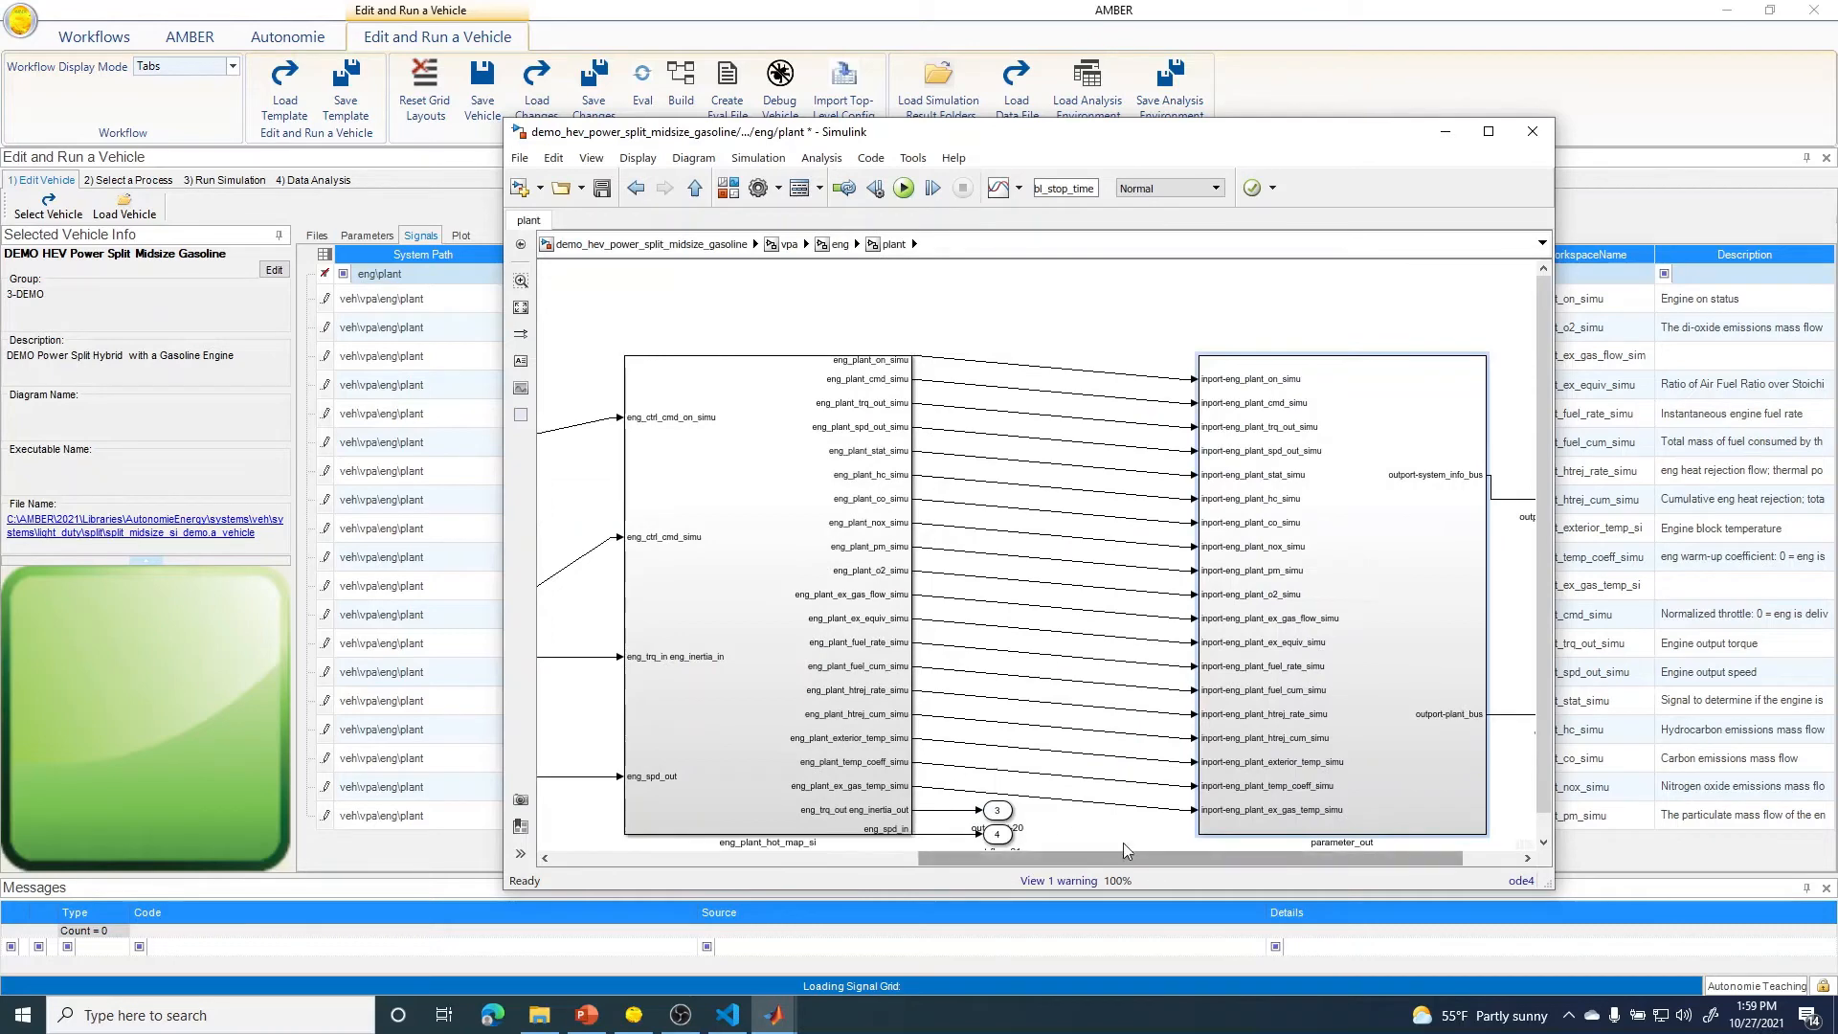
{"action": "left_click", "coordinate": [1312, 648]}
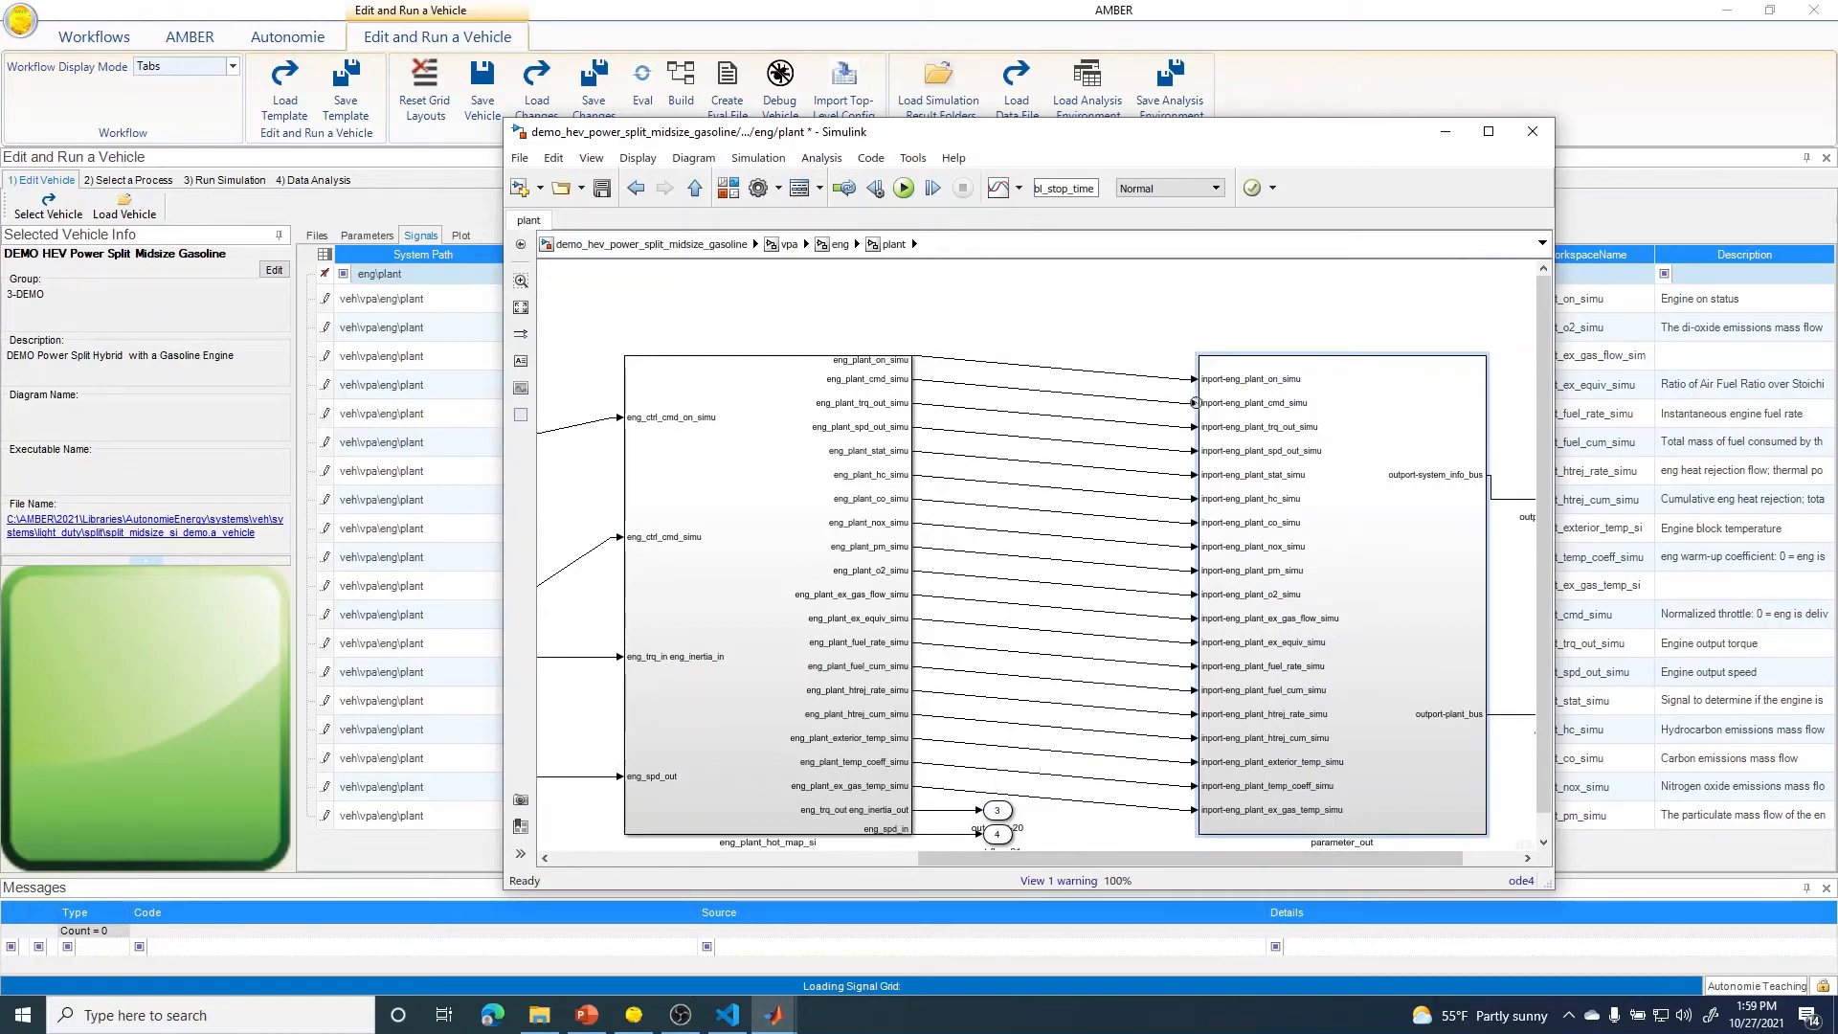
- Move and narrow the Simulink window to compare the engine plant outputs with AMBER's signal names, and return to AMBER
{"action": "left_click_drag", "start_coordinate": [1024, 132], "coordinate": [1187, 96]}
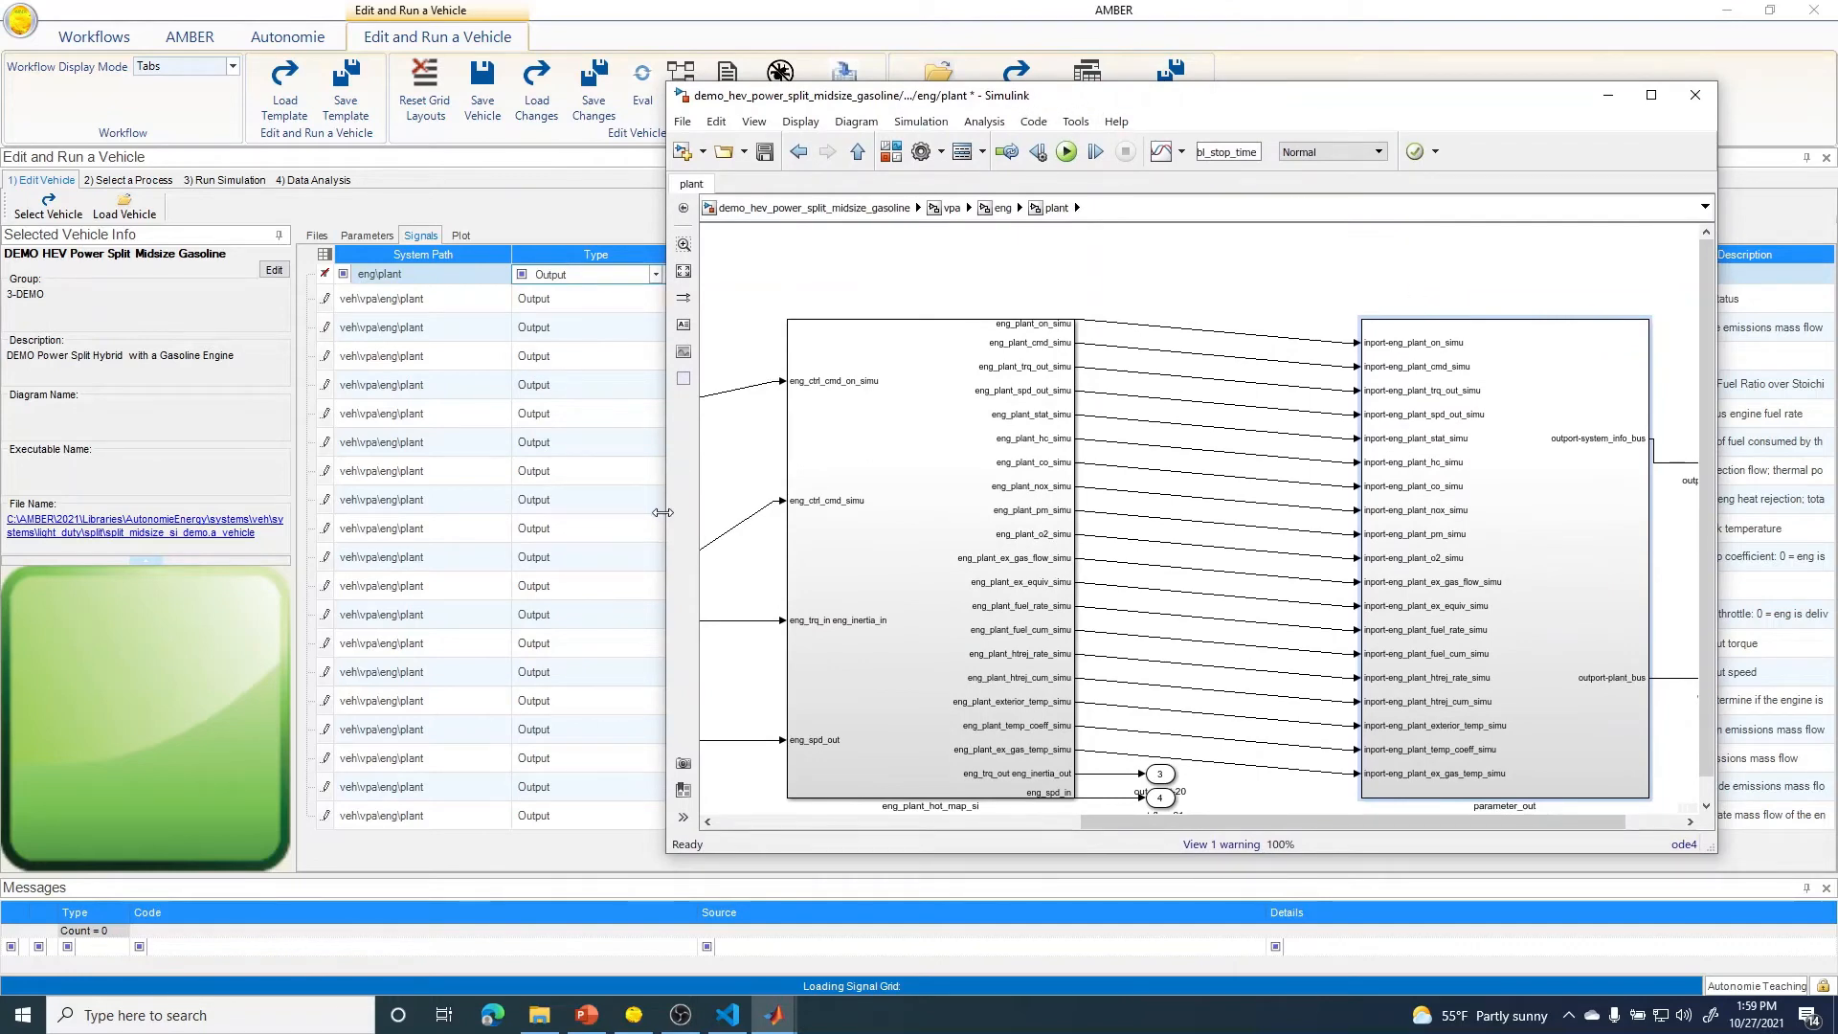
{"action": "left_click_drag", "start_coordinate": [665, 511], "coordinate": [842, 513]}
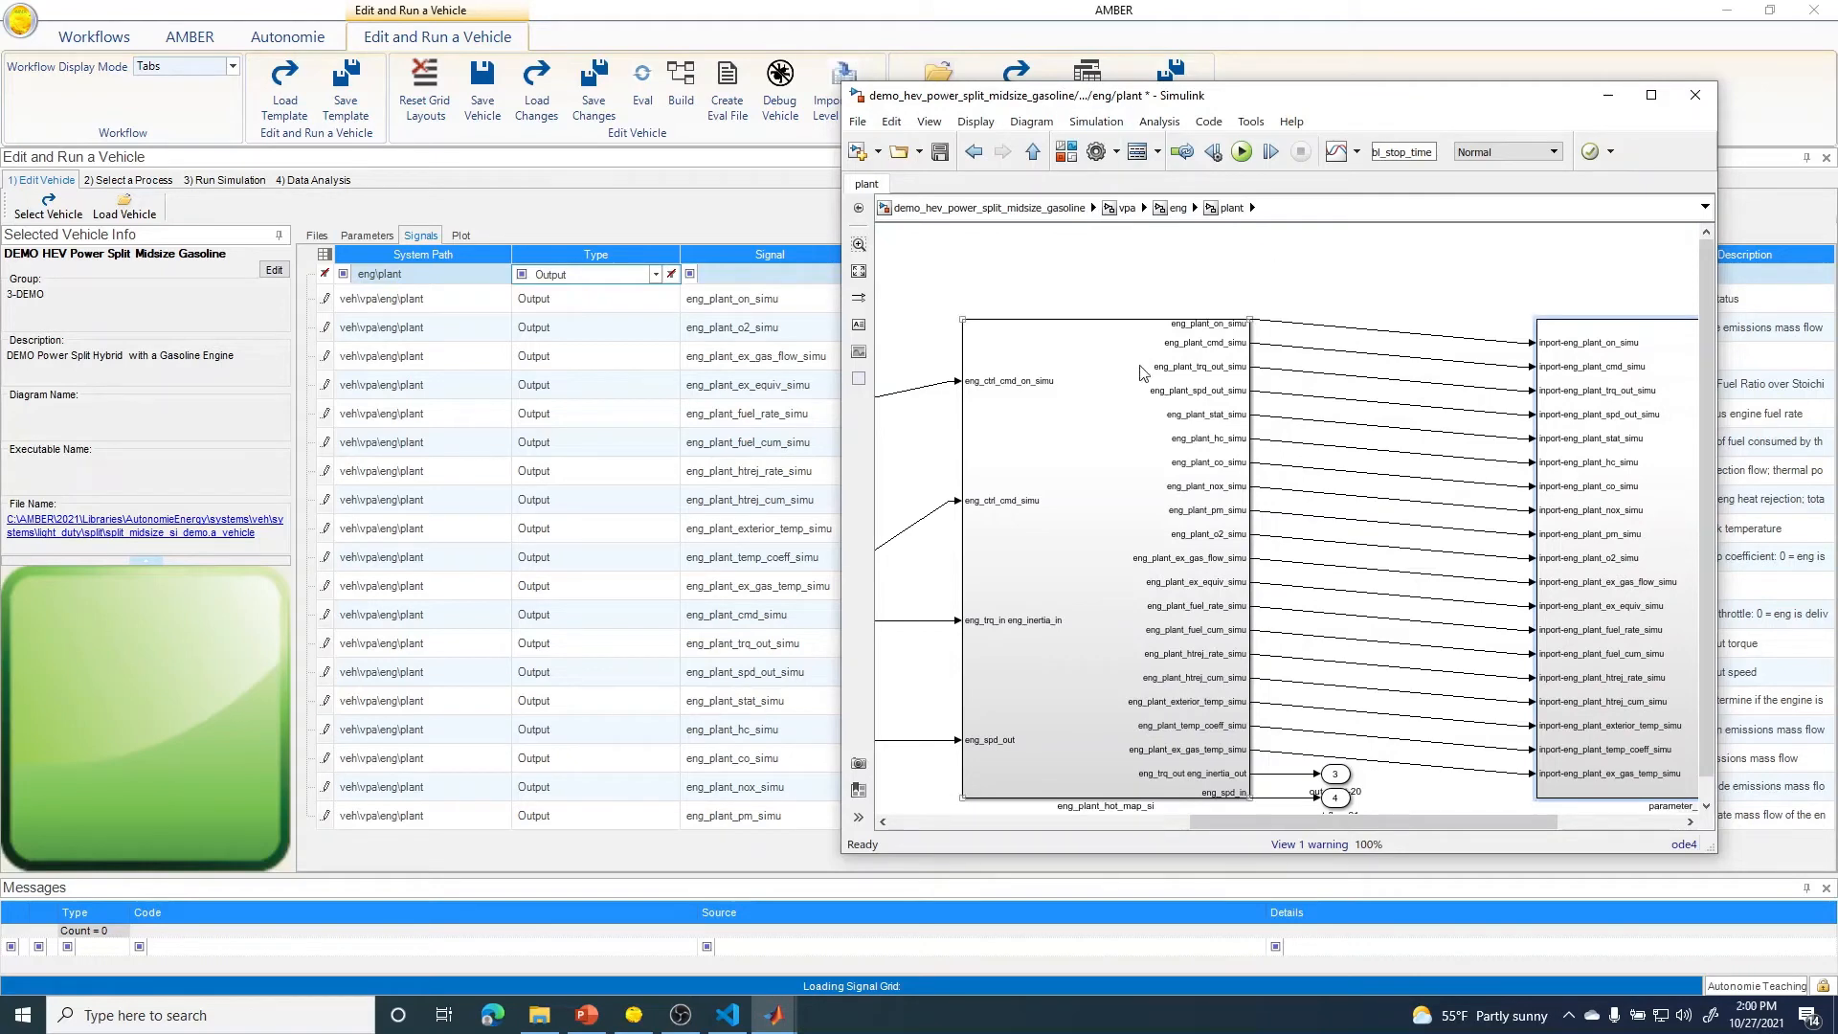
{"action": "left_click", "coordinate": [1103, 335]}
{"action": "left_click", "coordinate": [766, 218]}
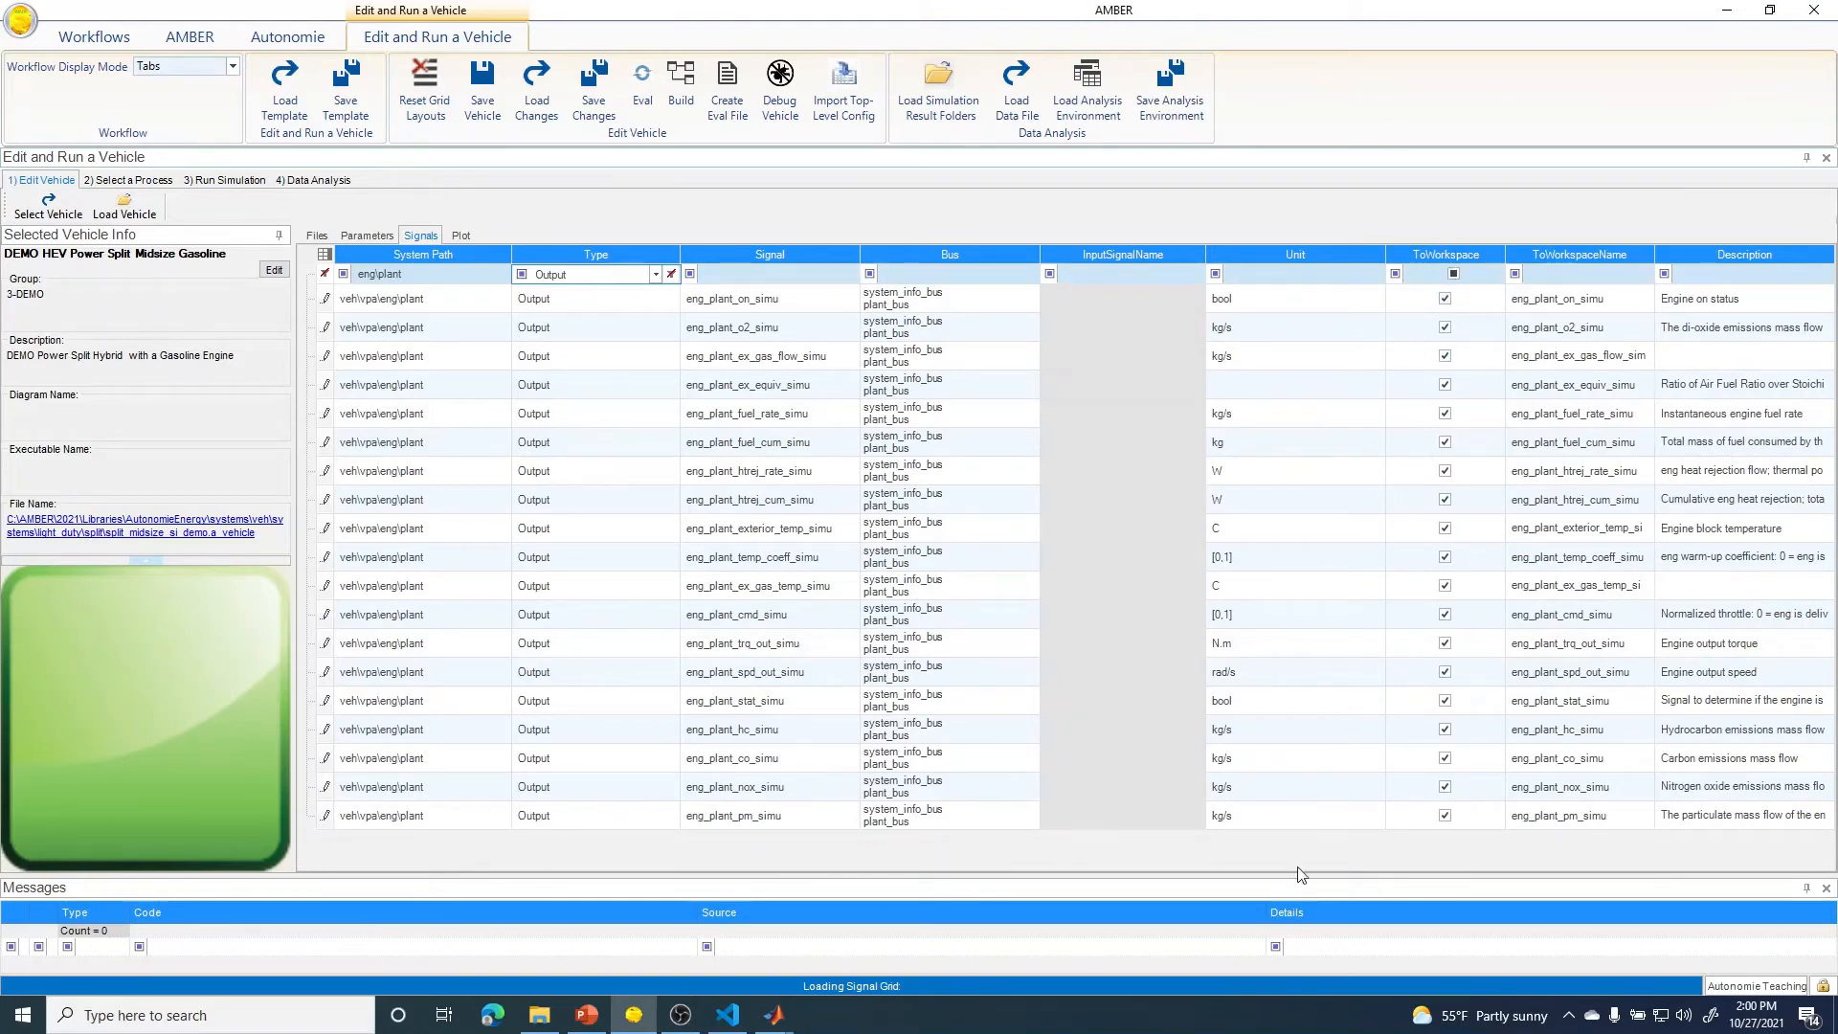
- Bring the Simulink engine plant diagram back and view the parameter_out block with its output buses
{"action": "mouse_move", "coordinate": [777, 1015]}
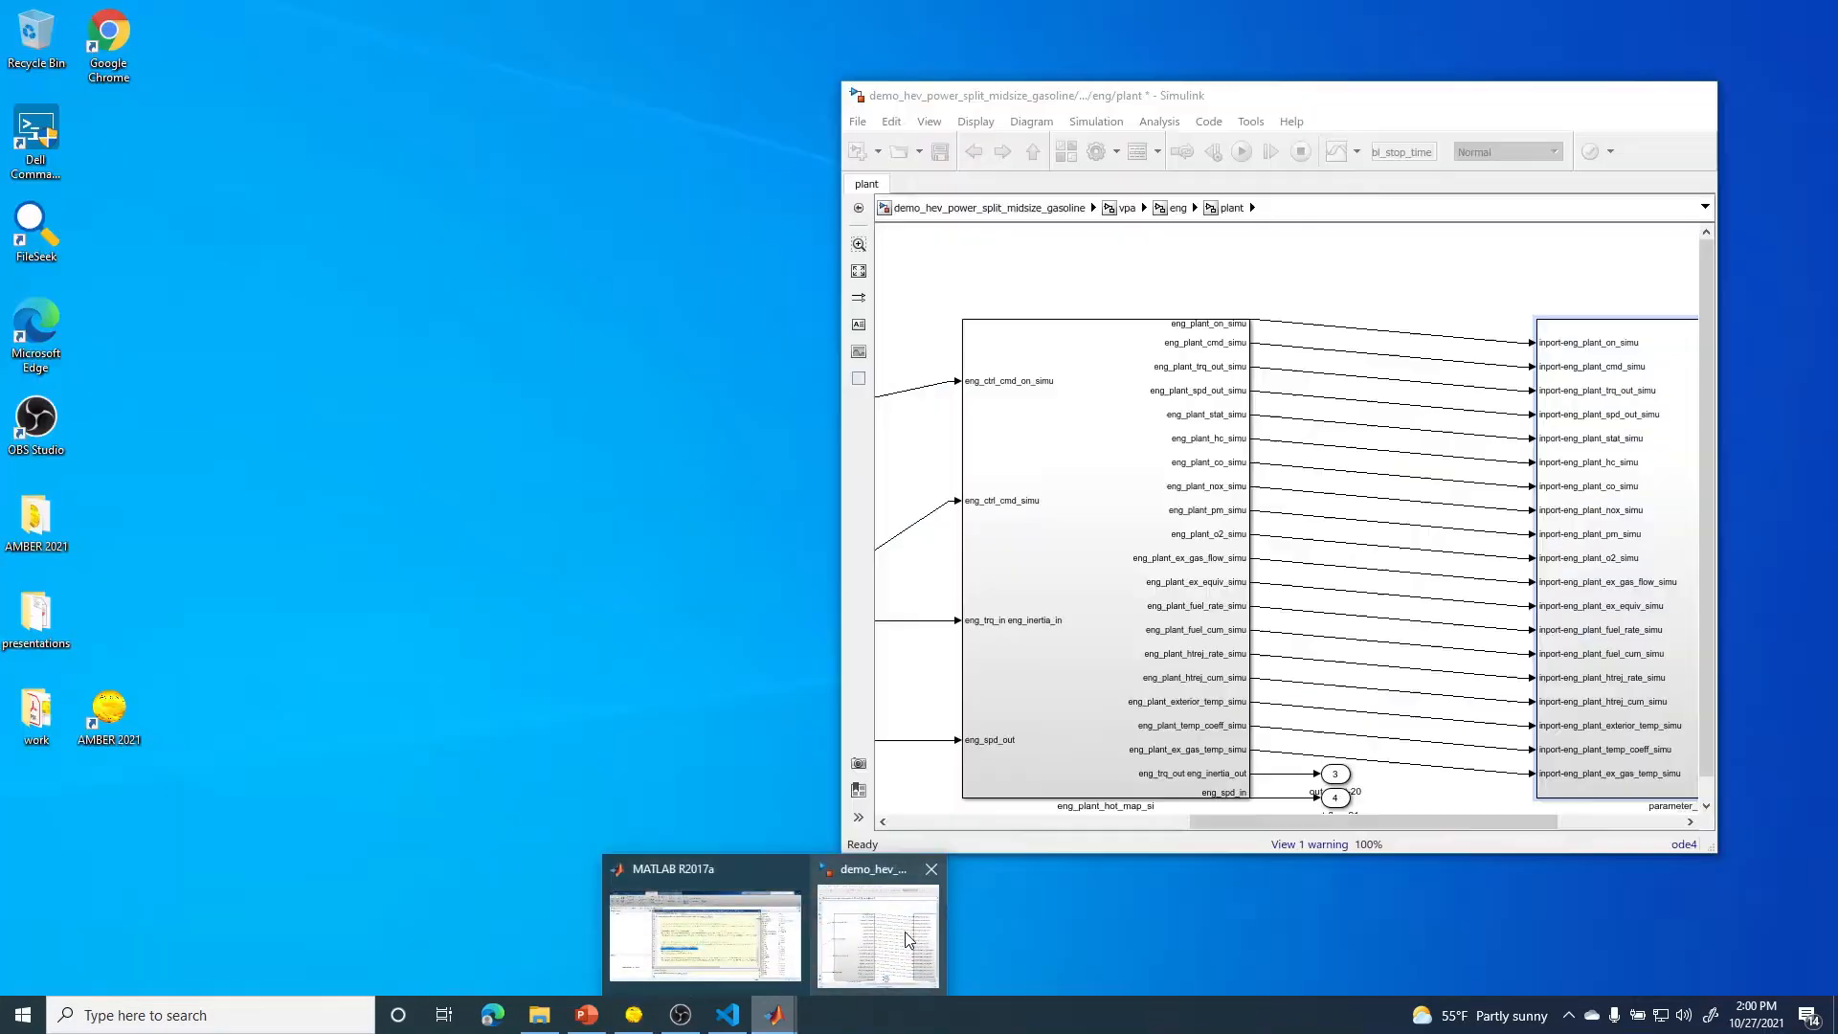
{"action": "left_click", "coordinate": [879, 914]}
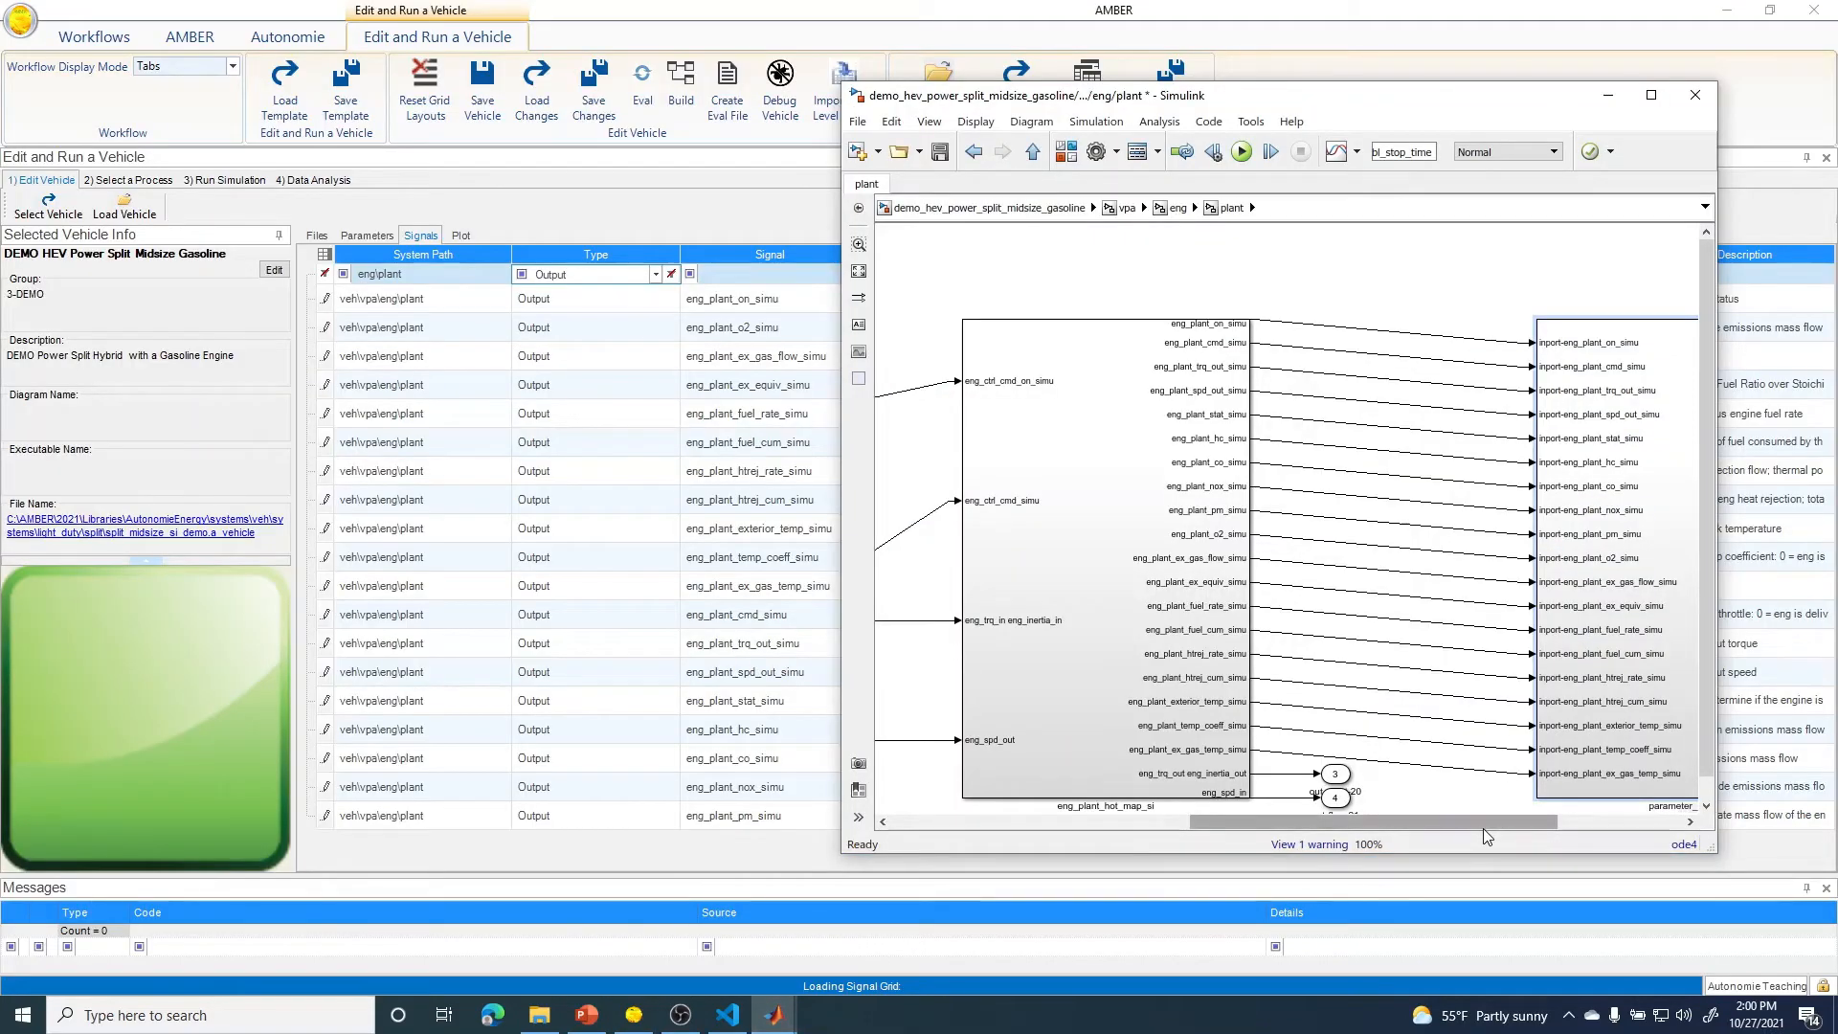
{"action": "left_click_drag", "start_coordinate": [1472, 824], "coordinate": [1581, 819]}
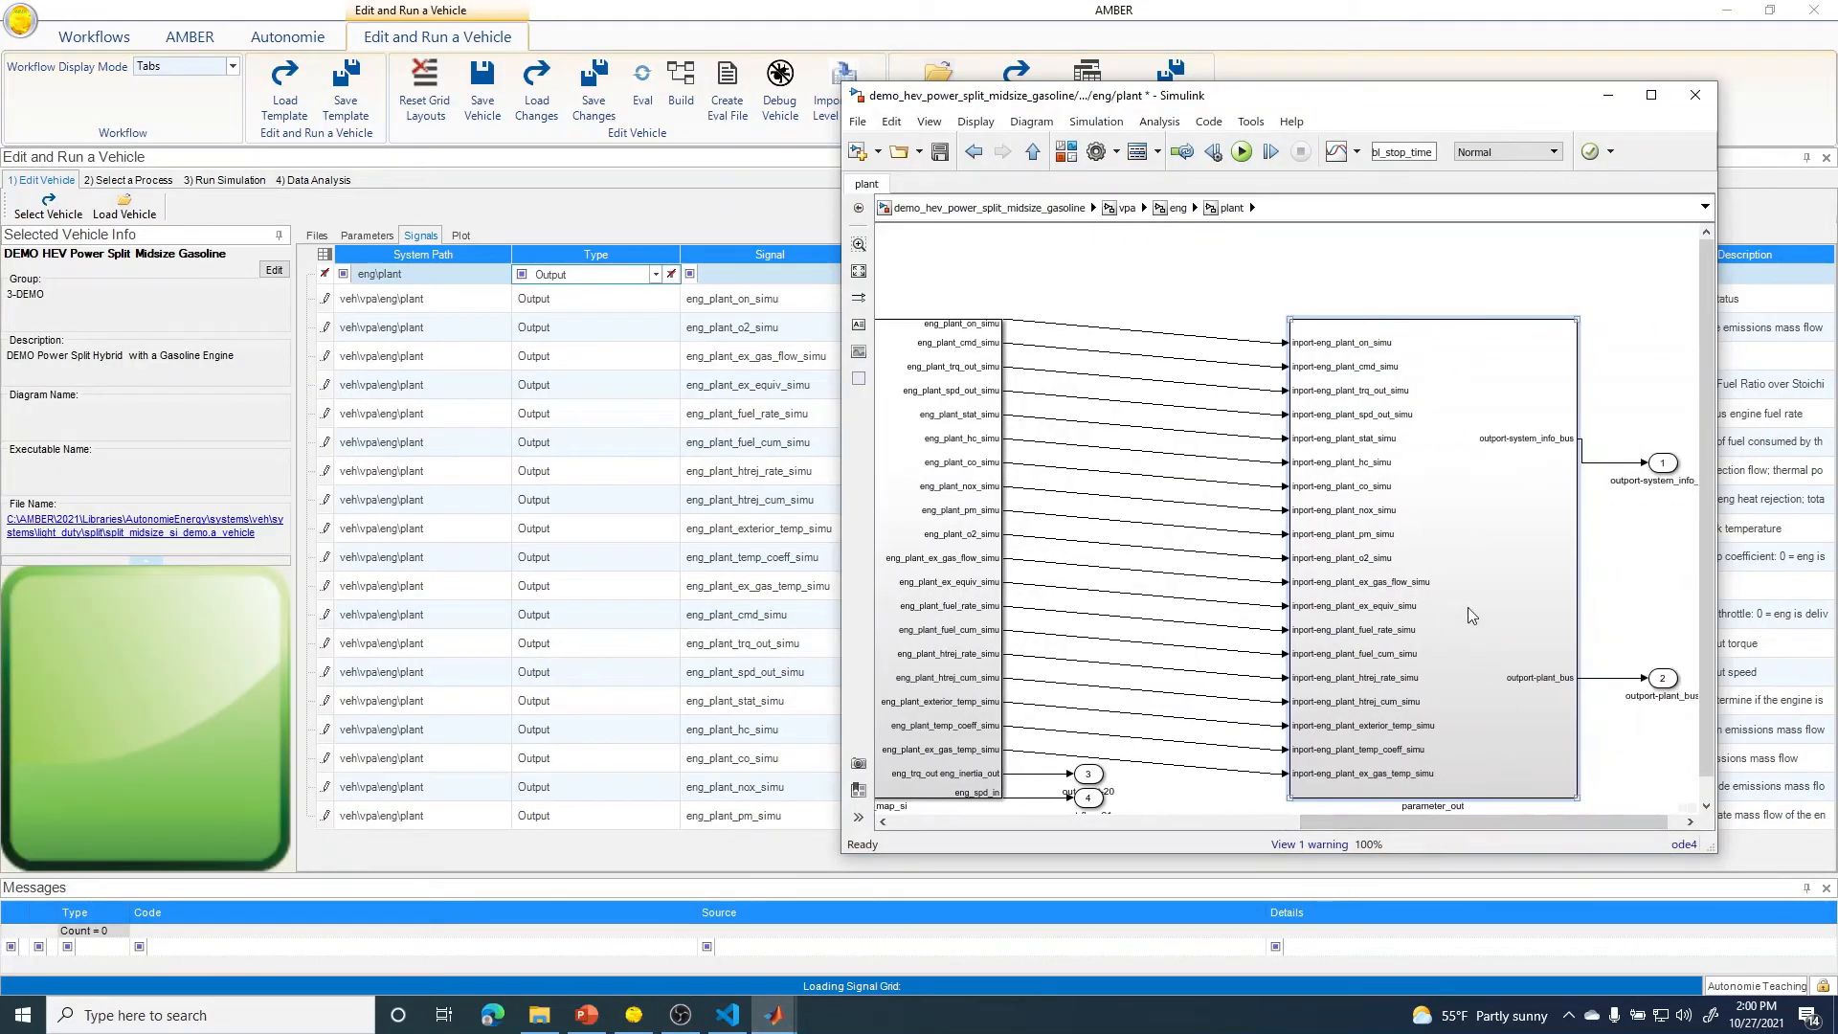
- Examine the To Workspace blocks inside the engine plant's parameter_out block and return to the model's top level
{"action": "double_click", "coordinate": [1467, 607]}
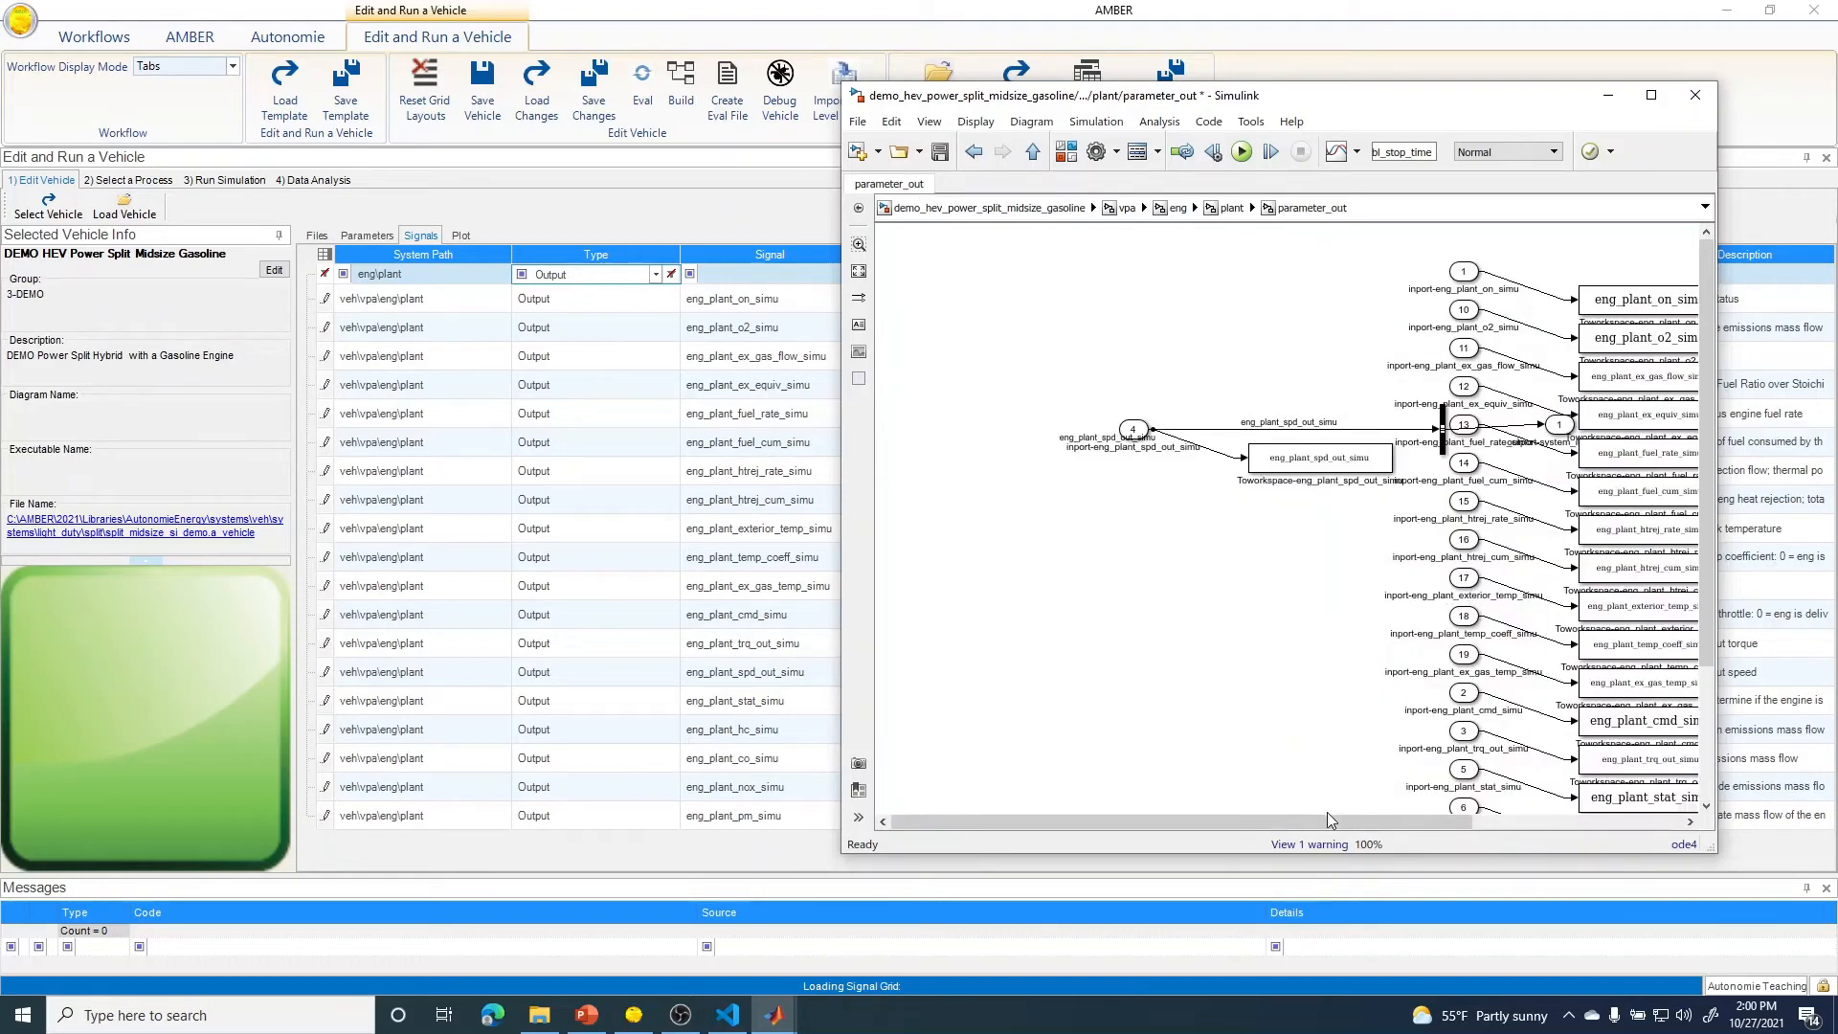
{"action": "scroll", "coordinate": [1409, 817], "scroll_direction": "down", "scroll_amount": 2}
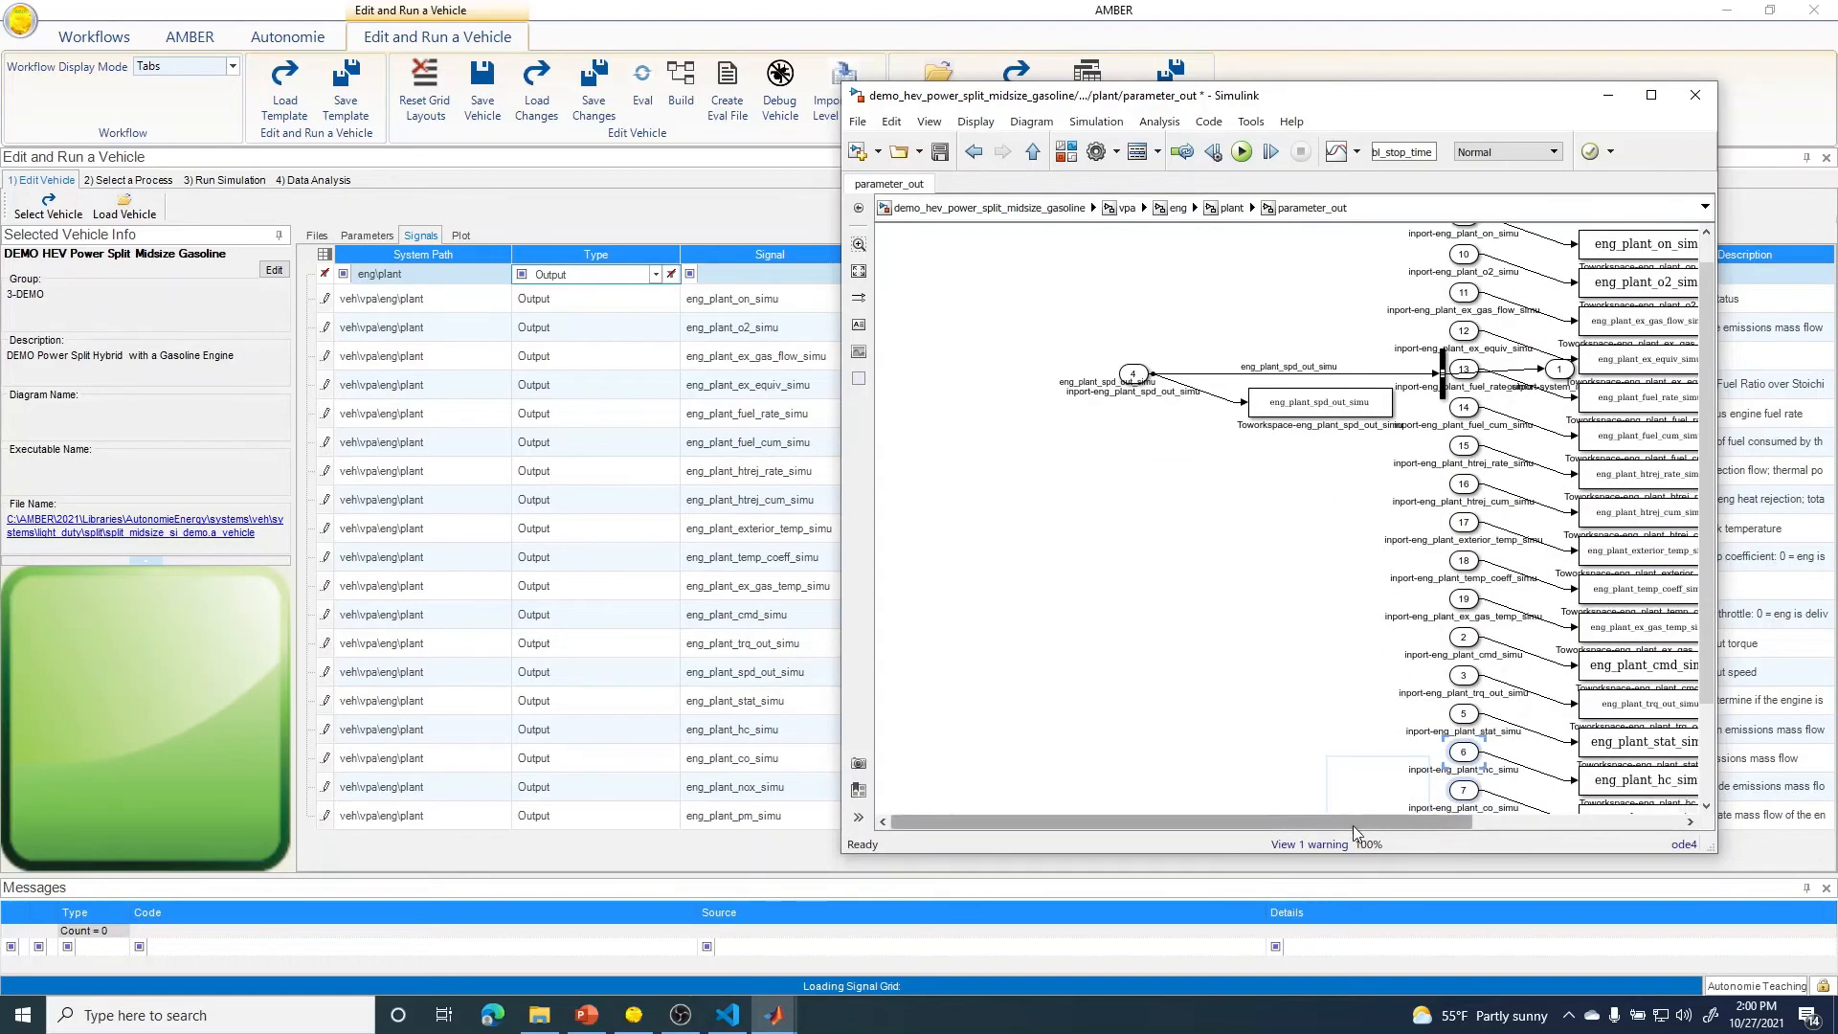
{"action": "left_click_drag", "start_coordinate": [1352, 825], "coordinate": [1493, 829]}
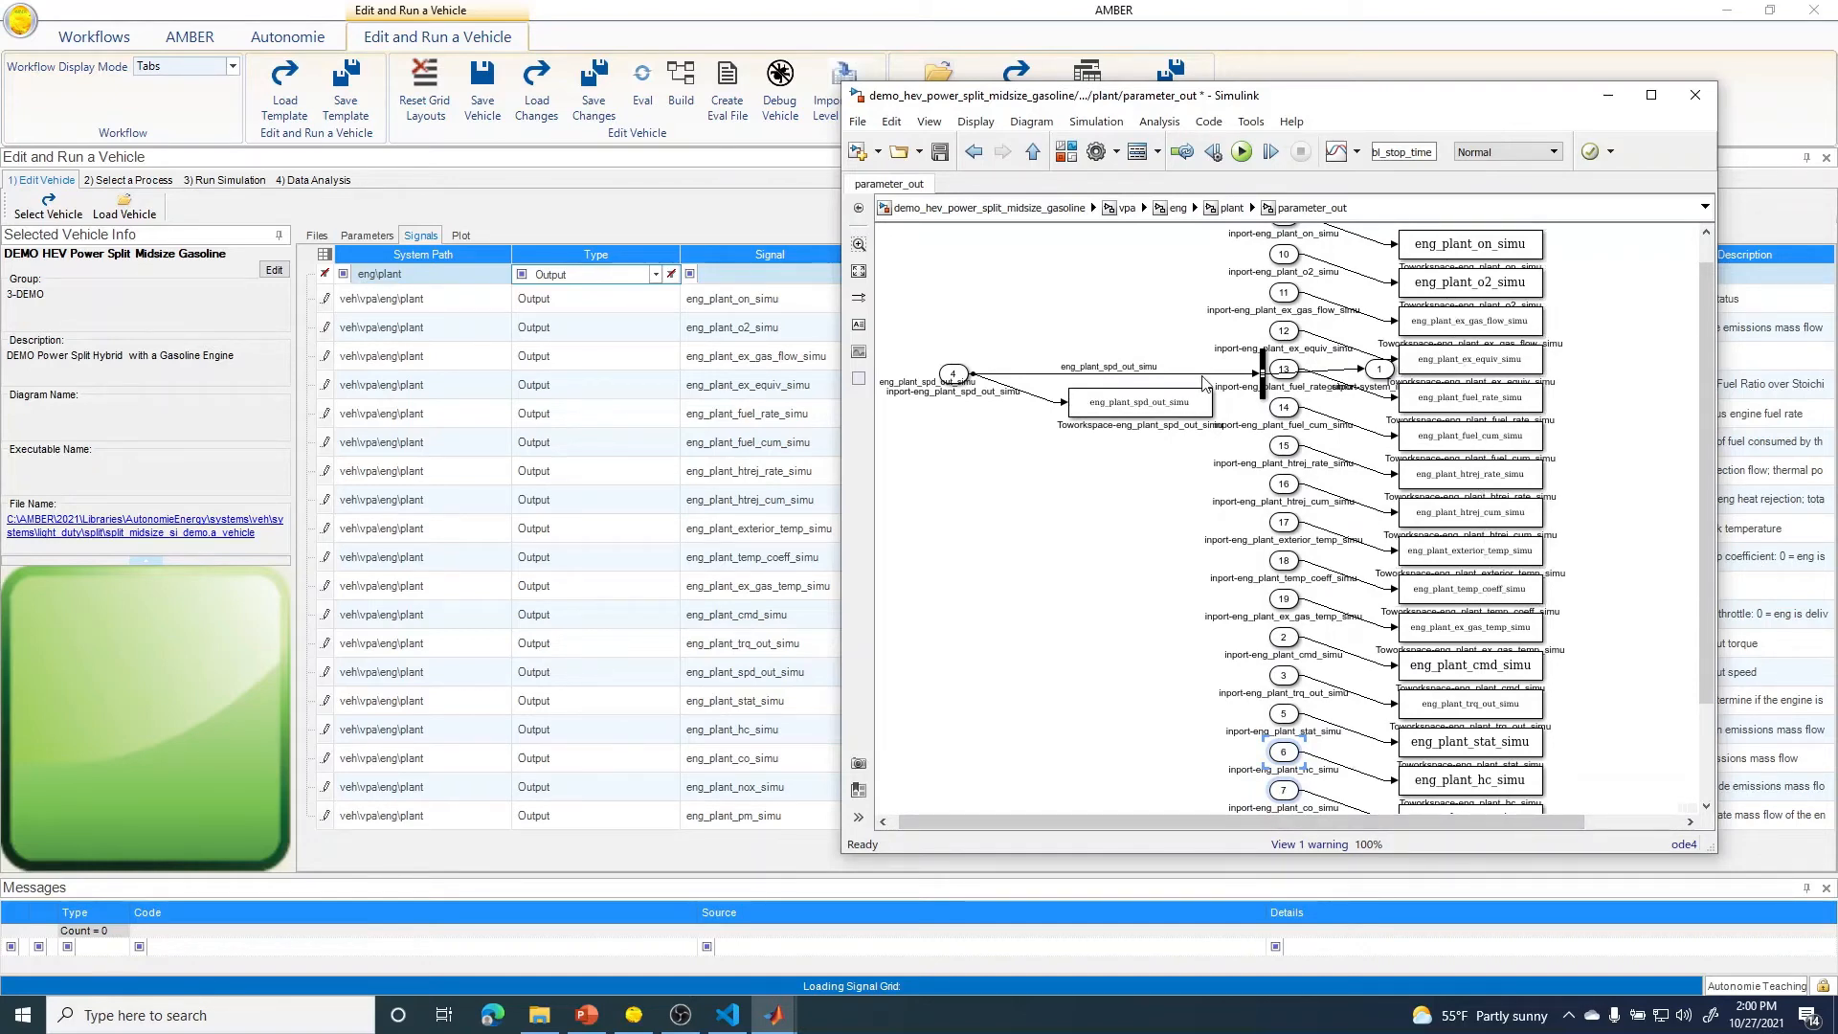
{"action": "left_click", "coordinate": [986, 208]}
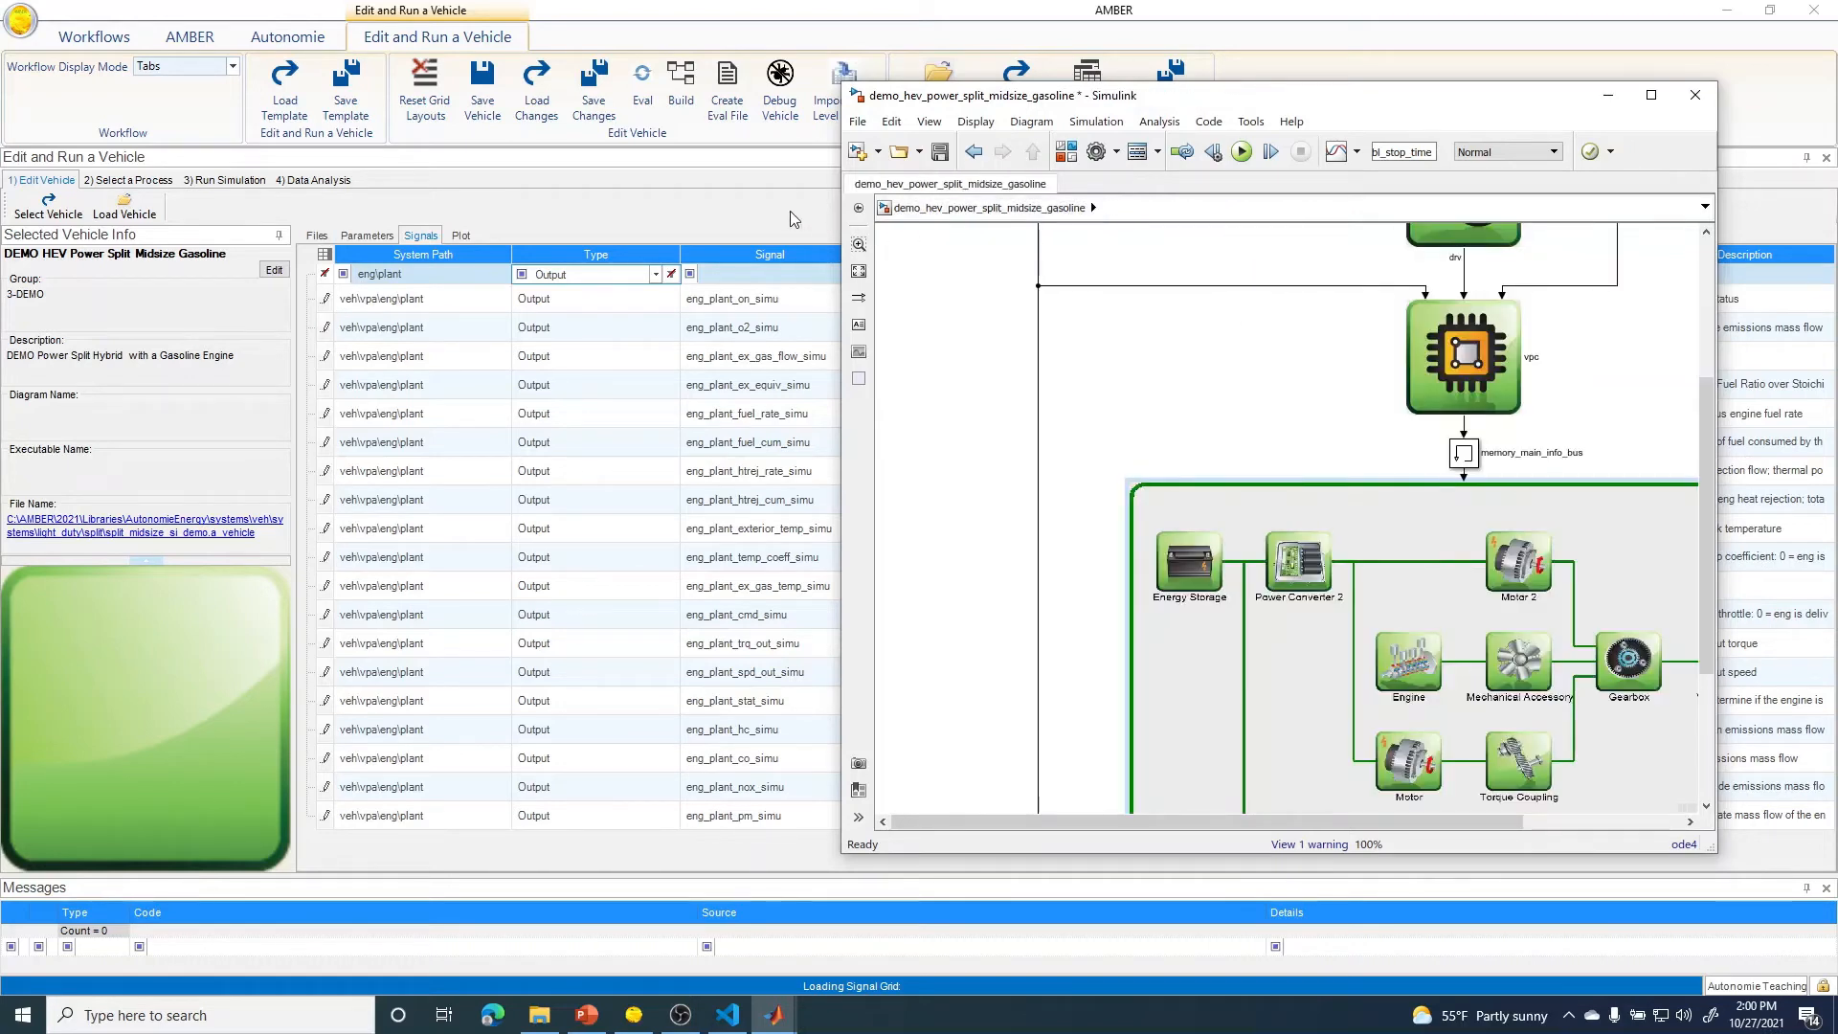
- Open the plant of the mot subsystem within vpa and examine the mot_plant_map_Pelec_funTW_volt_in outputs and the parameter_out block
{"action": "double_click", "coordinate": [1211, 562]}
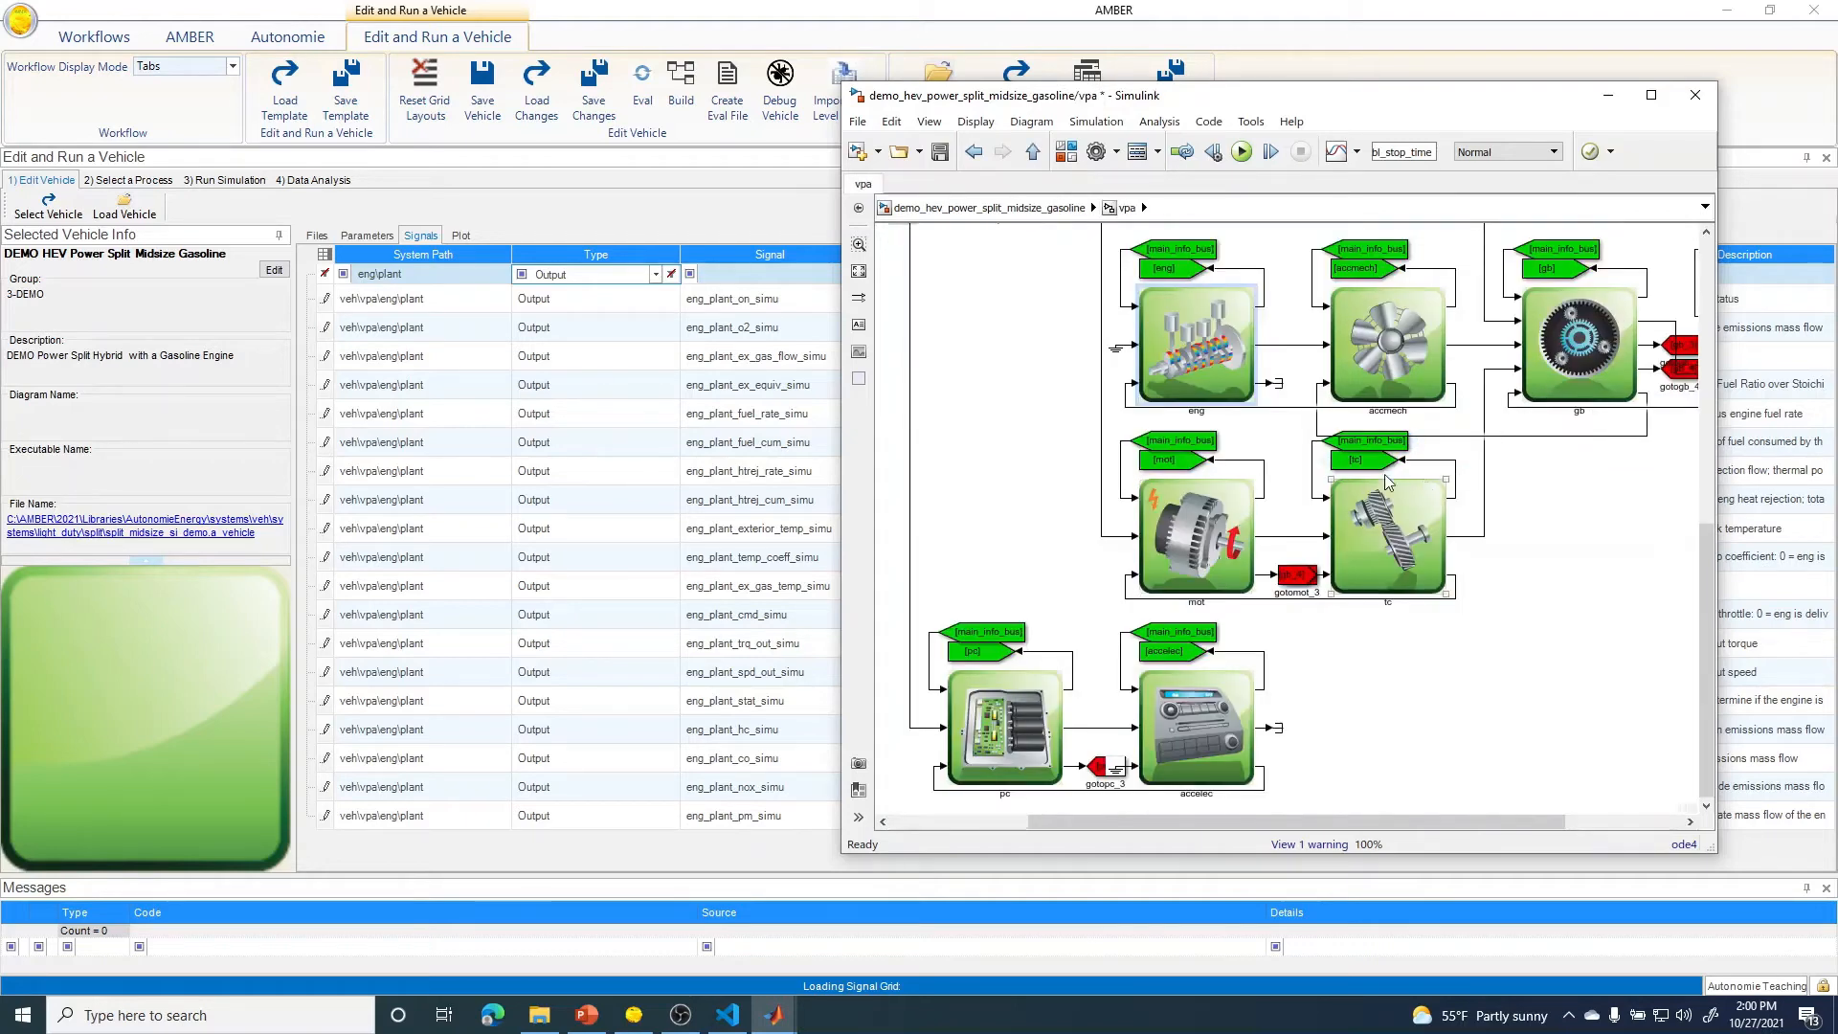
{"action": "left_click", "coordinate": [1219, 538]}
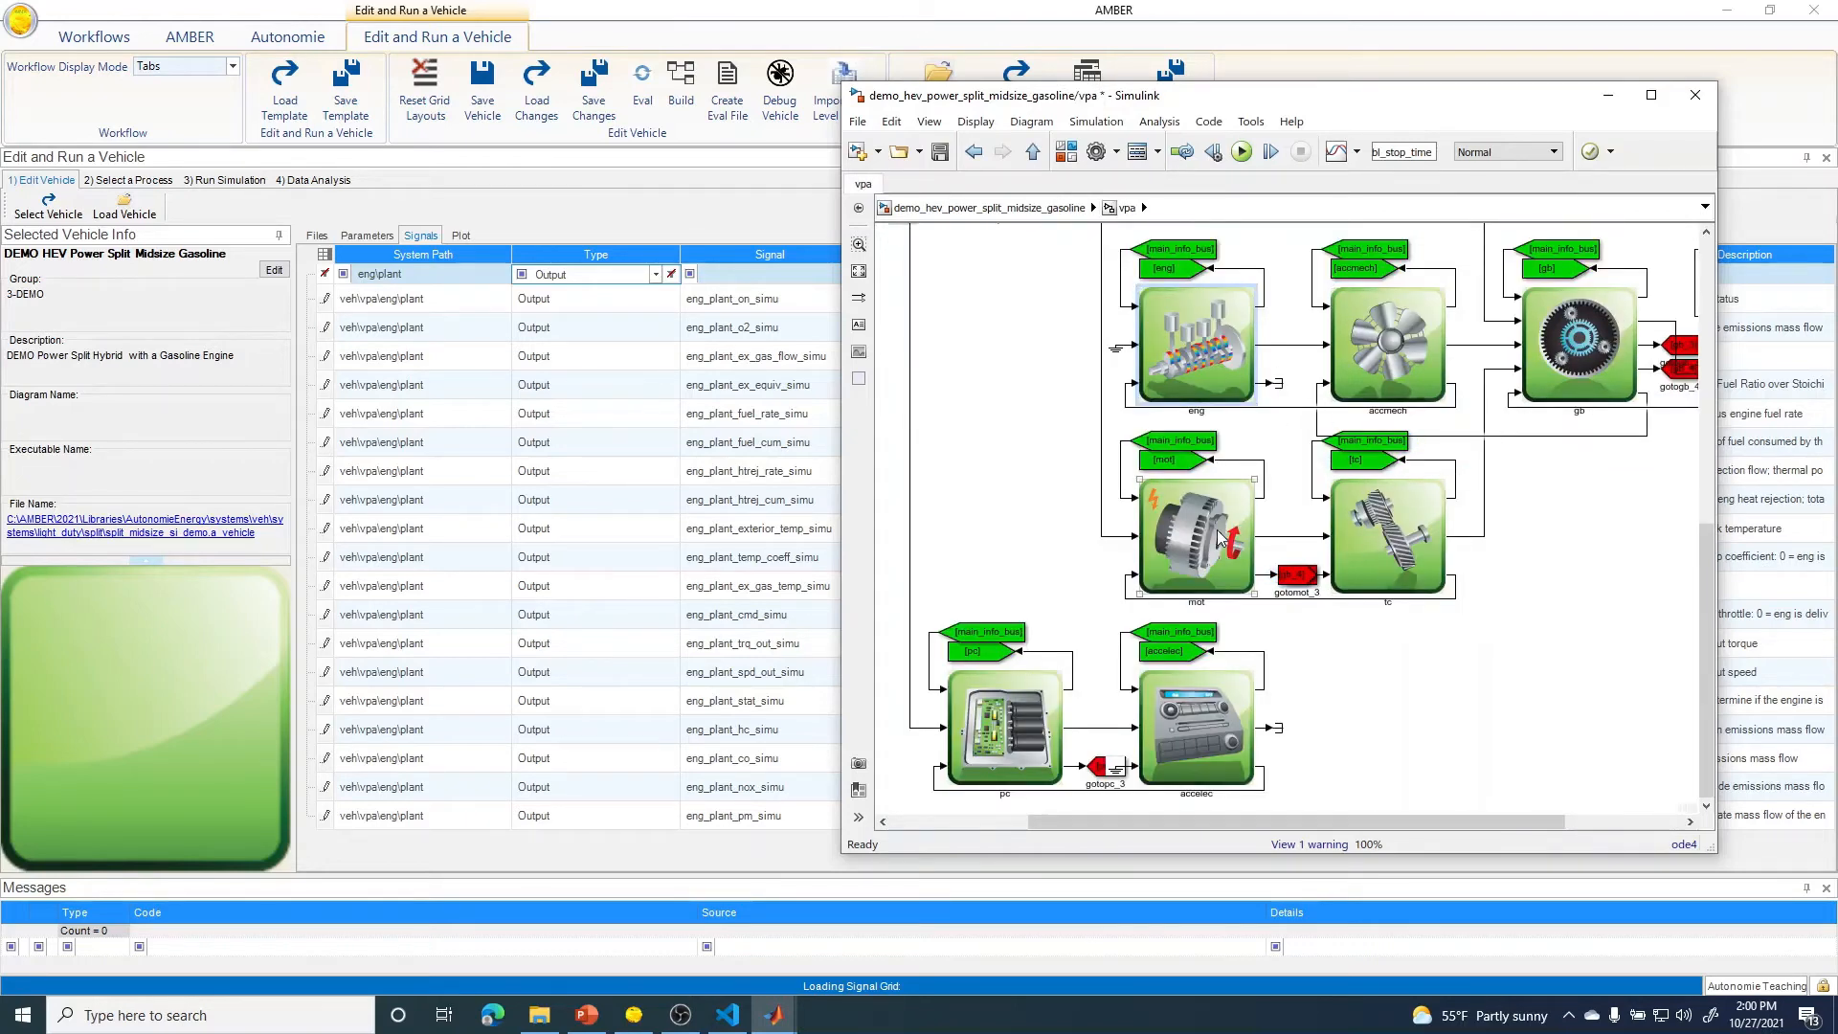
{"action": "double_click", "coordinate": [1218, 538]}
{"action": "left_click_drag", "start_coordinate": [1345, 827], "coordinate": [1499, 824]}
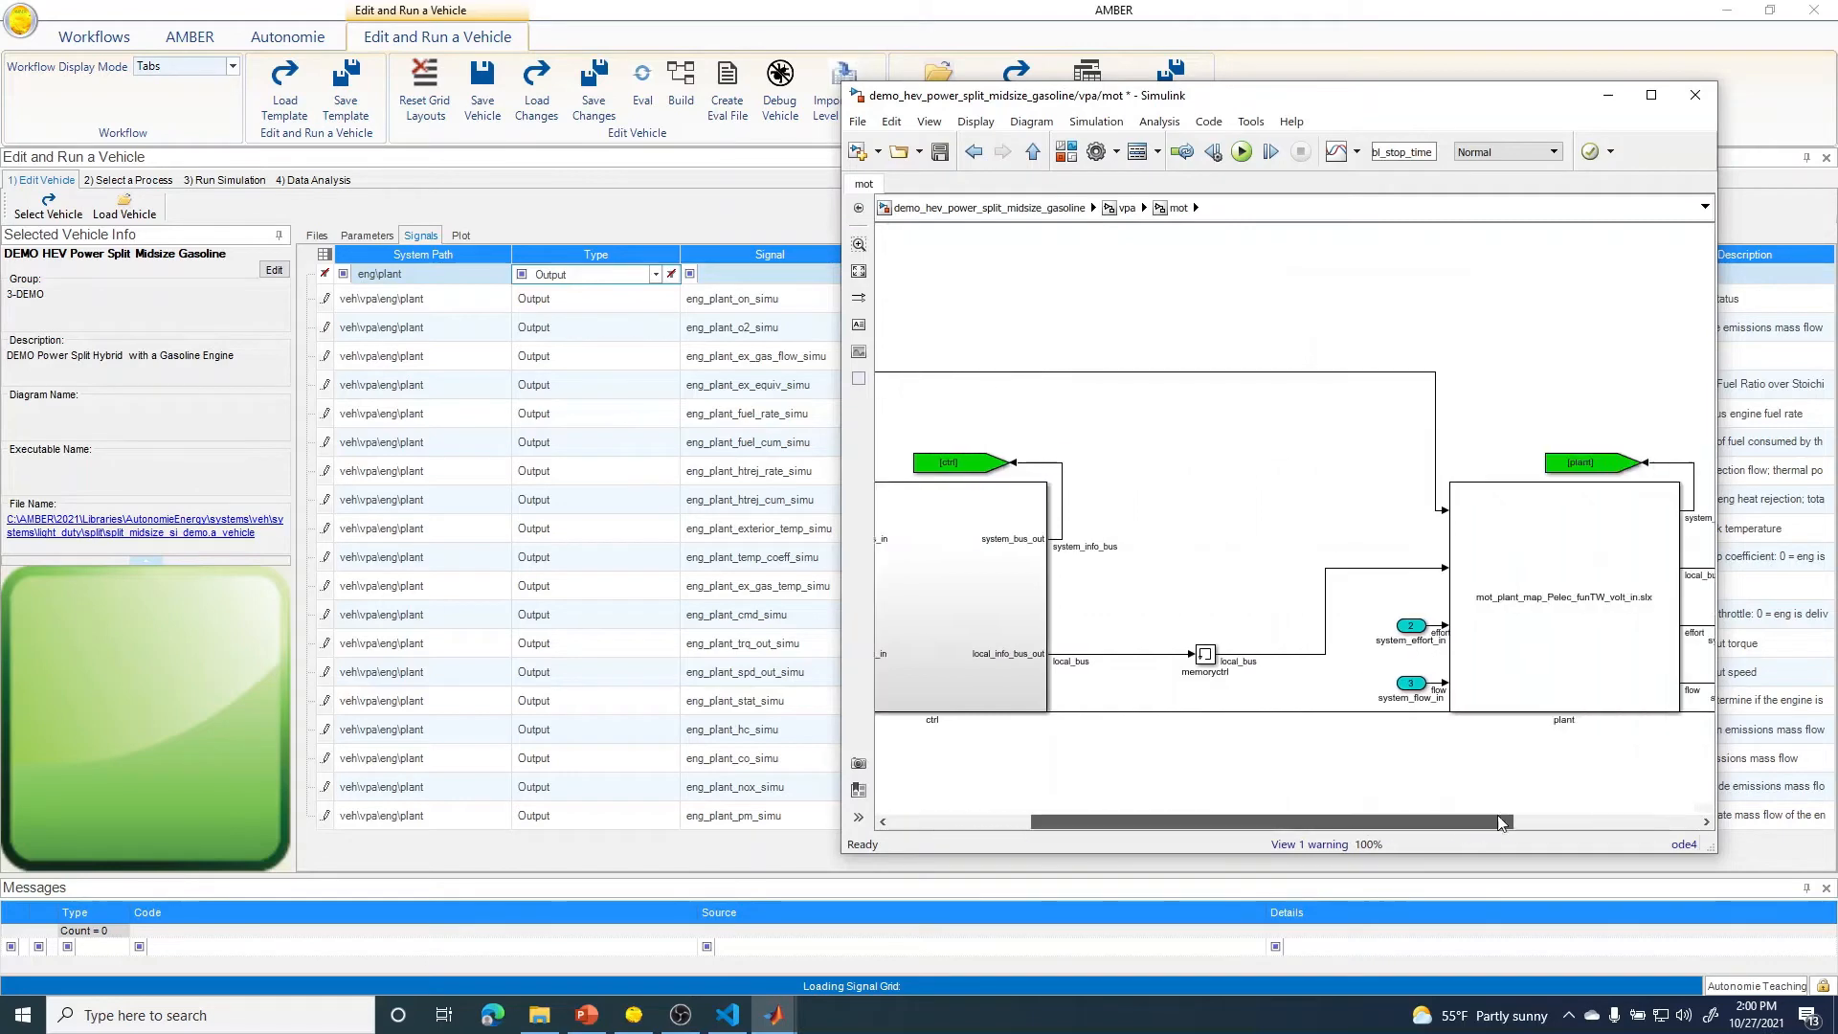
{"action": "double_click", "coordinate": [1528, 670]}
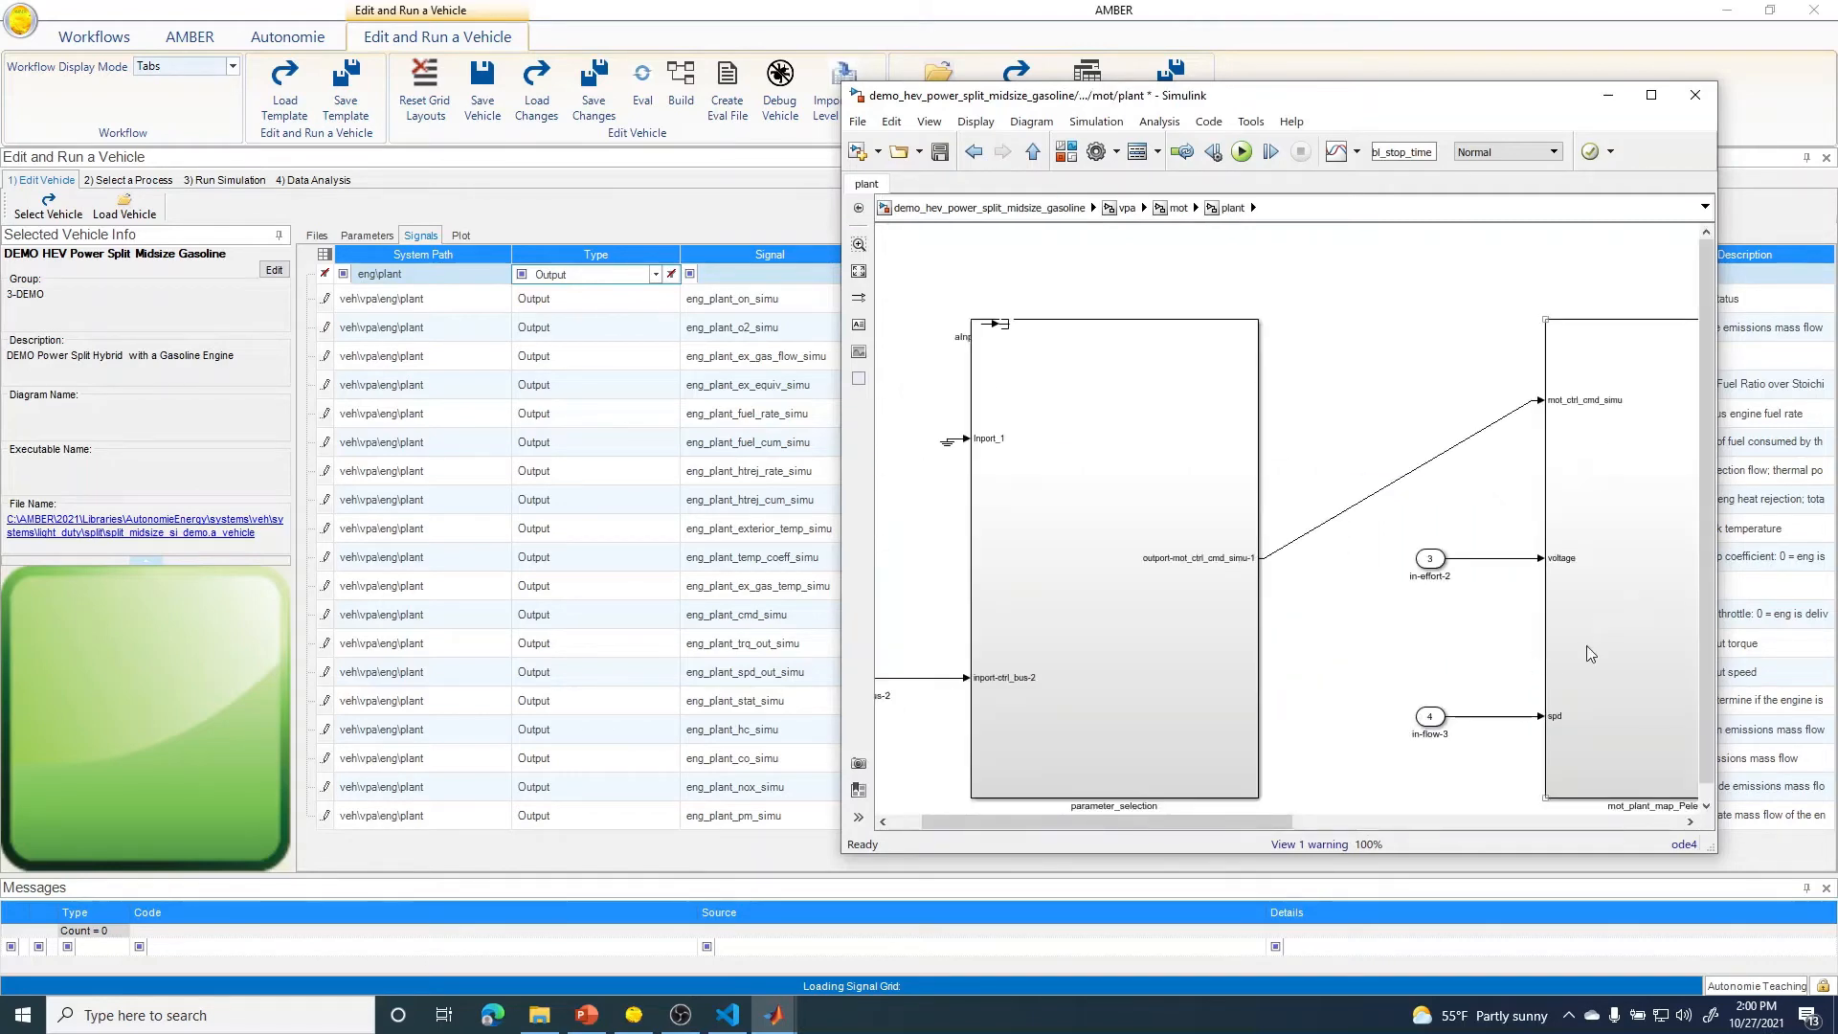
{"action": "left_click_drag", "start_coordinate": [1233, 821], "coordinate": [1473, 824]}
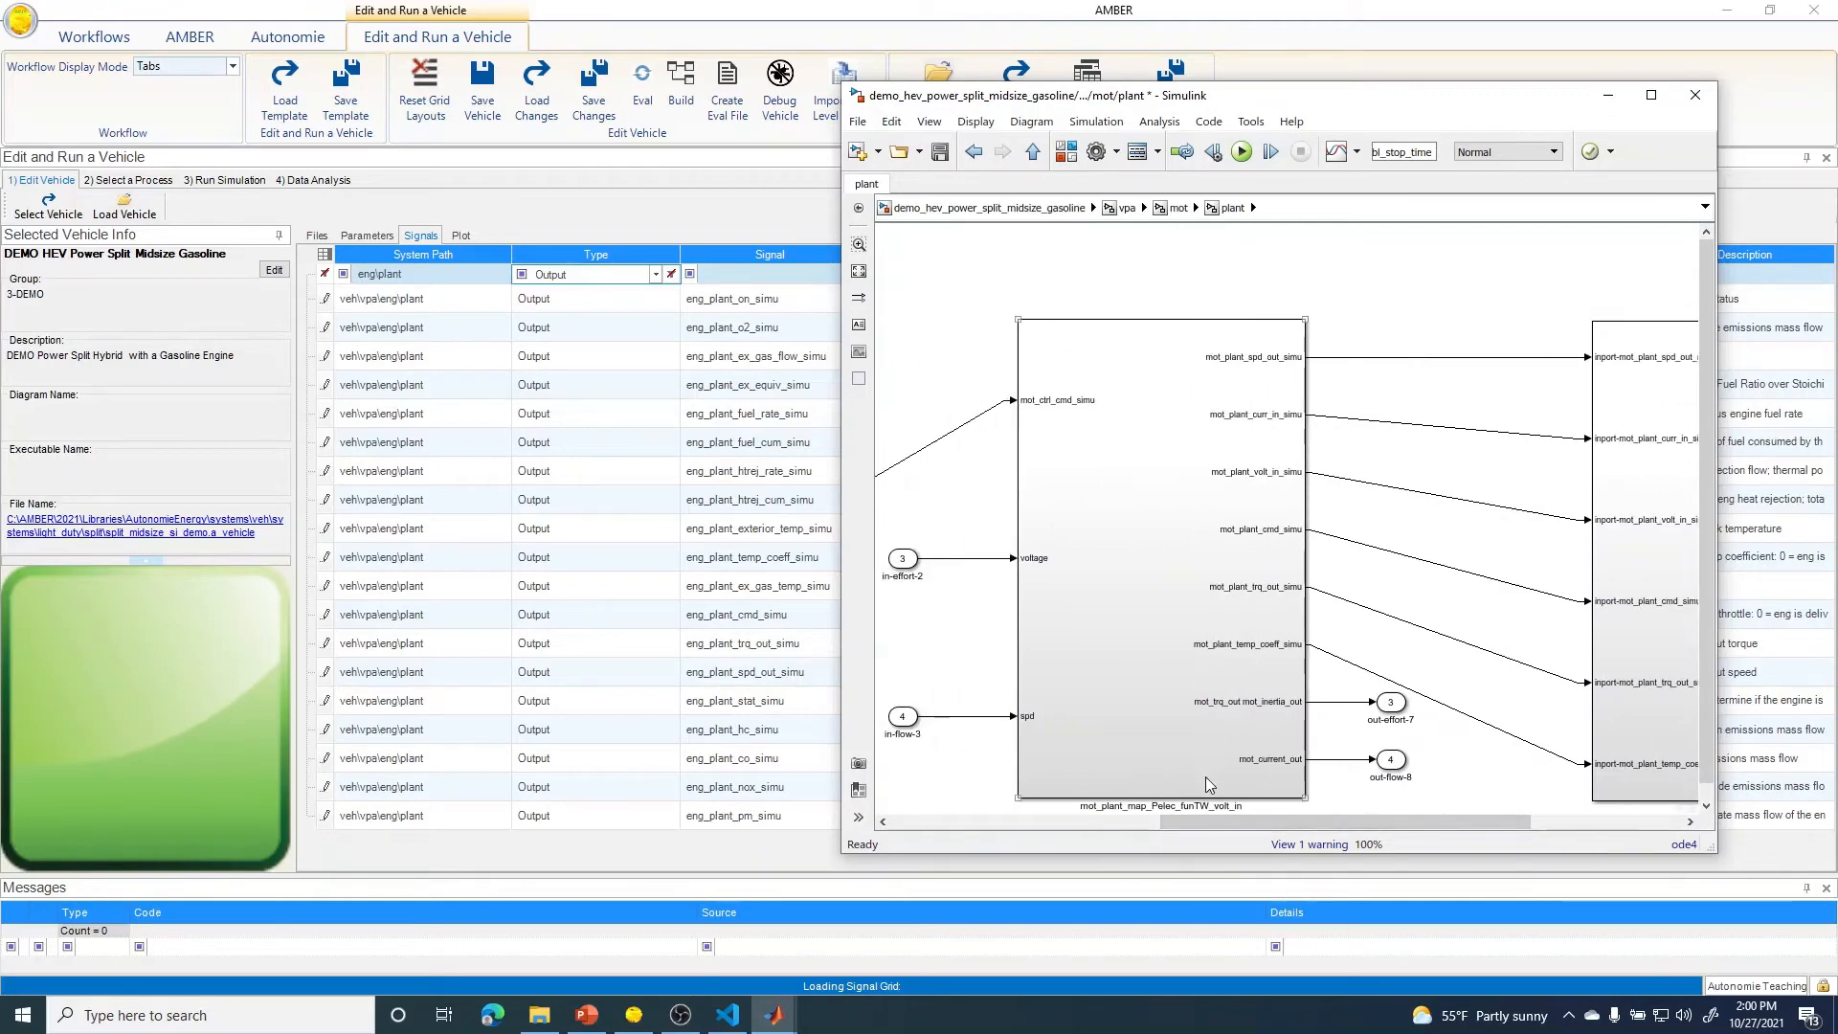
{"action": "left_click_drag", "start_coordinate": [1204, 824], "coordinate": [1361, 826]}
{"action": "double_click", "coordinate": [1359, 594]}
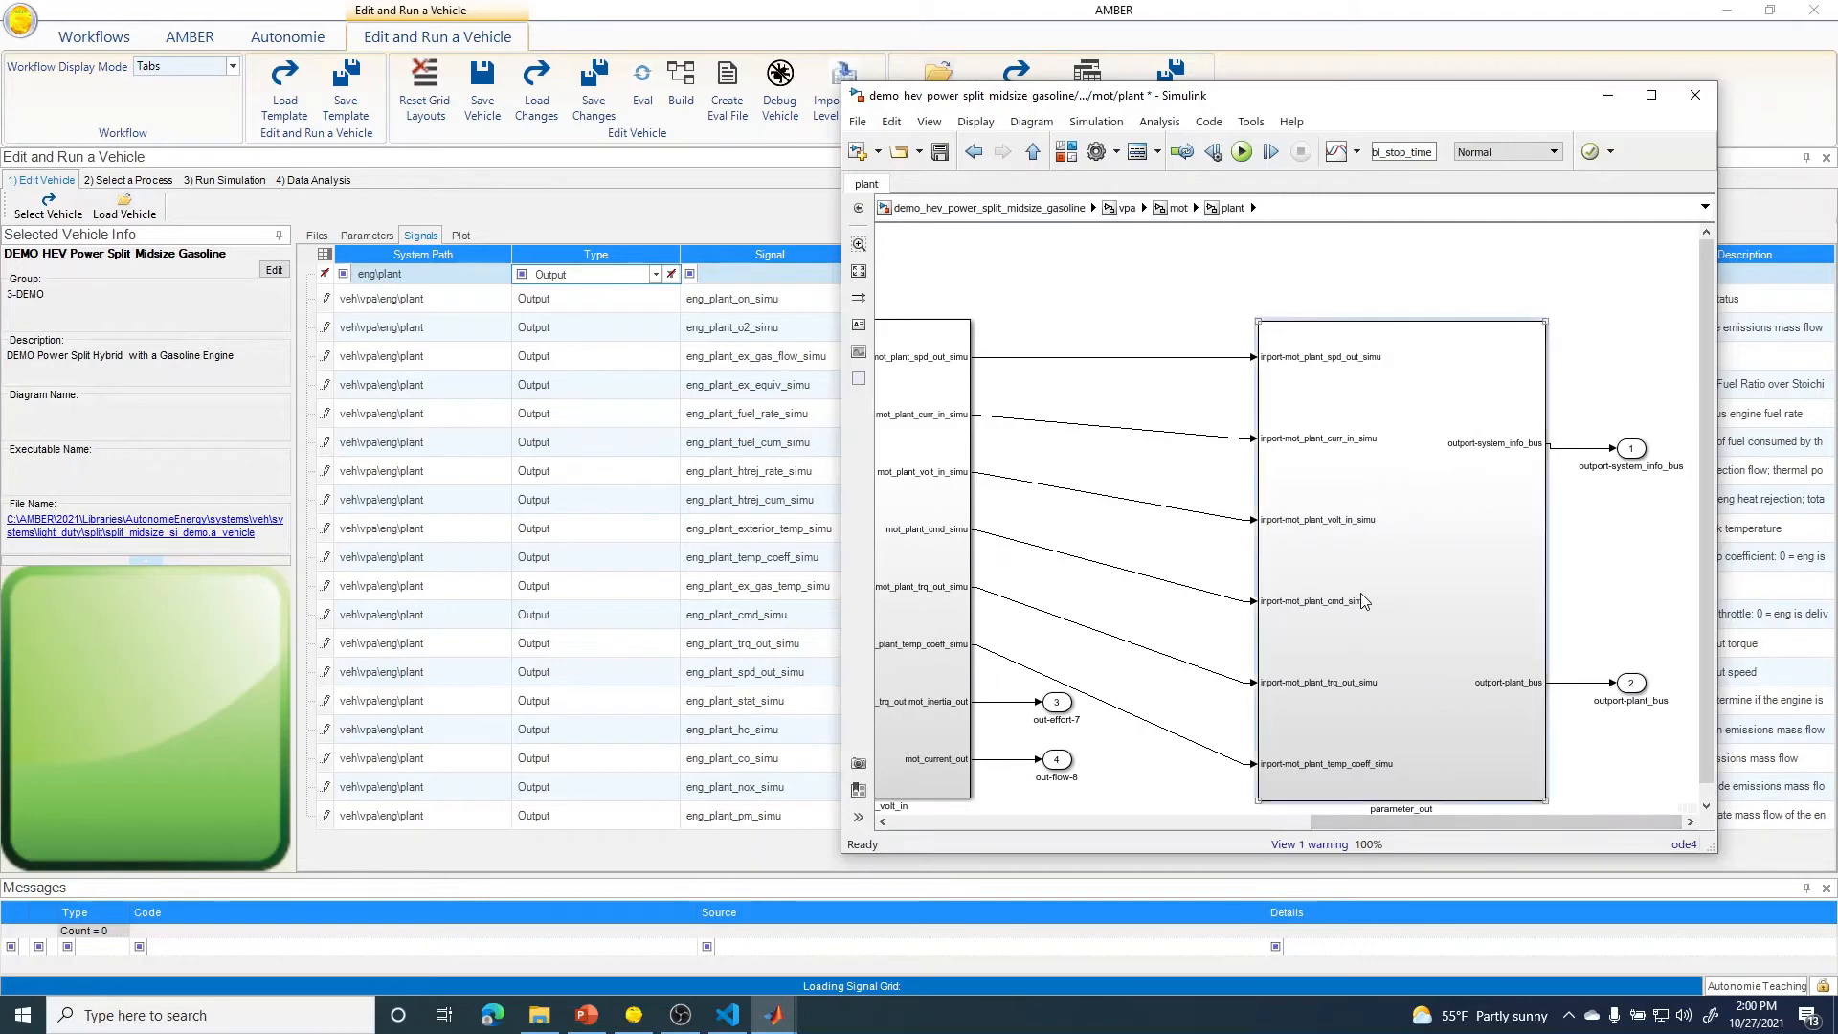
{"action": "left_click", "coordinate": [996, 207]}
- Return to AMBER, show the available plots with a wider Plot Name column, and filter the system name by "eng.plant"
{"action": "left_click", "coordinate": [776, 207]}
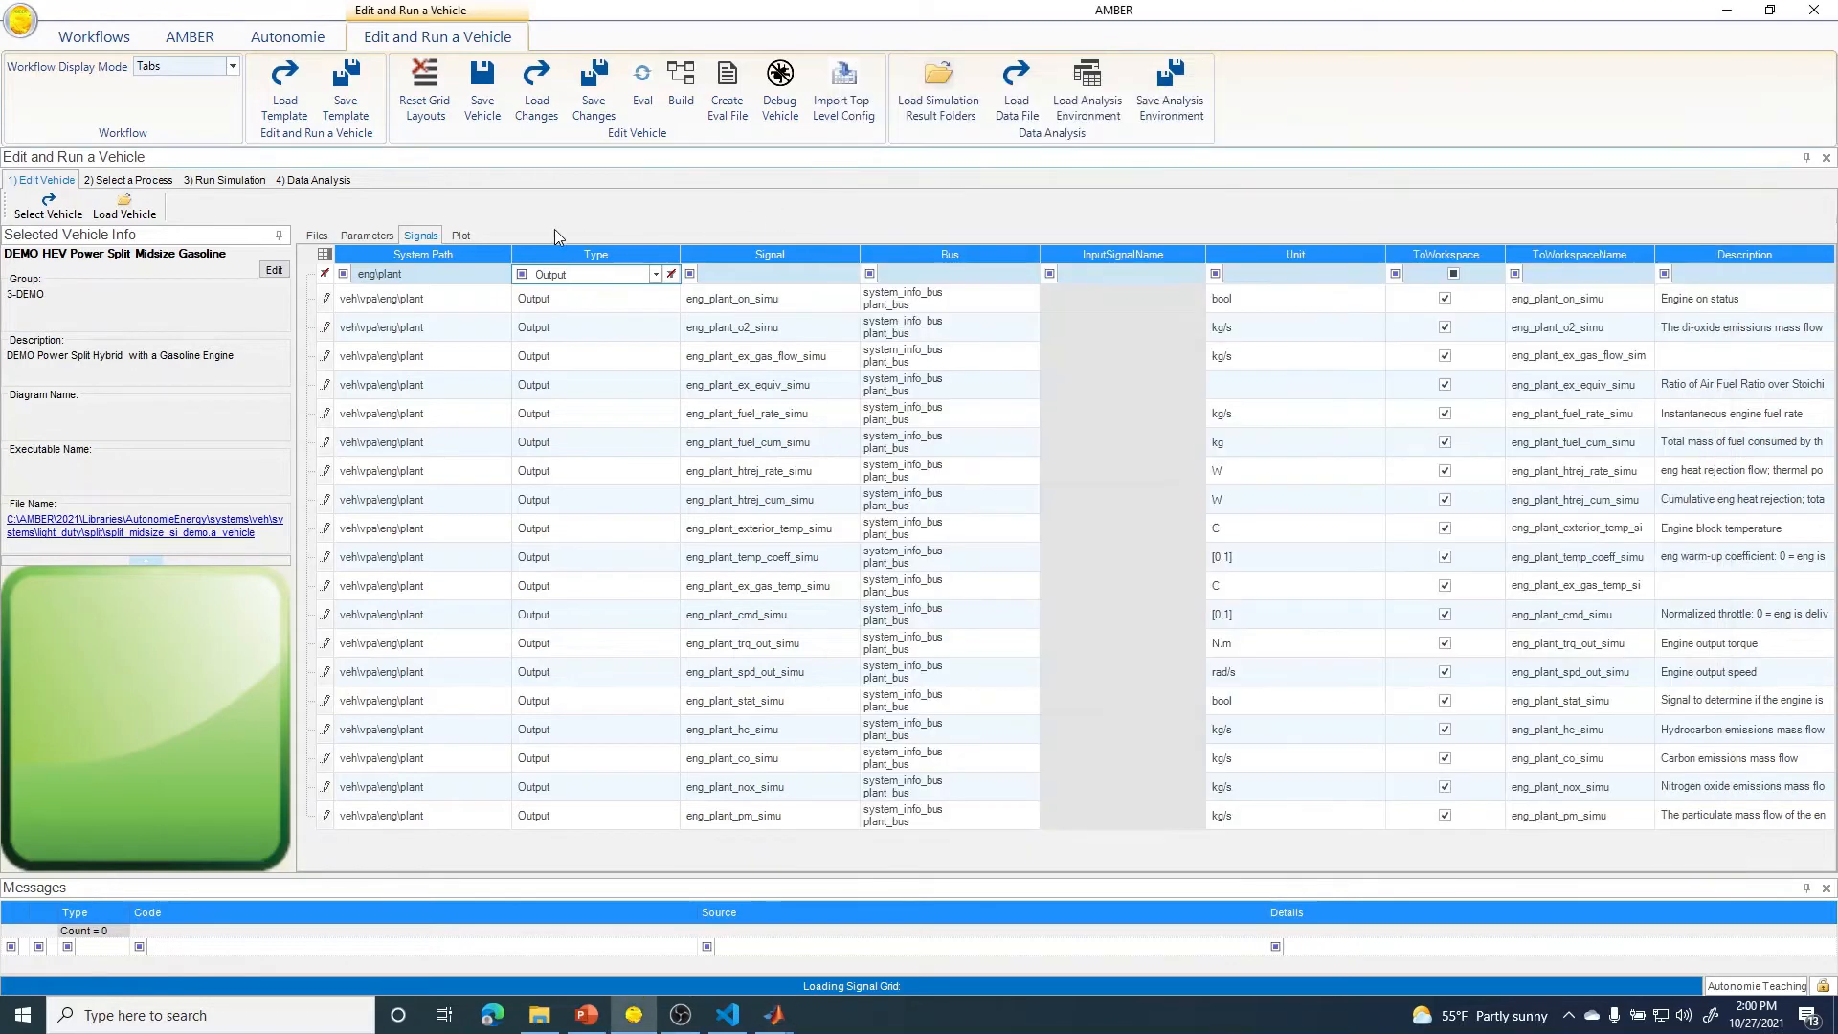
{"action": "left_click", "coordinate": [461, 237]}
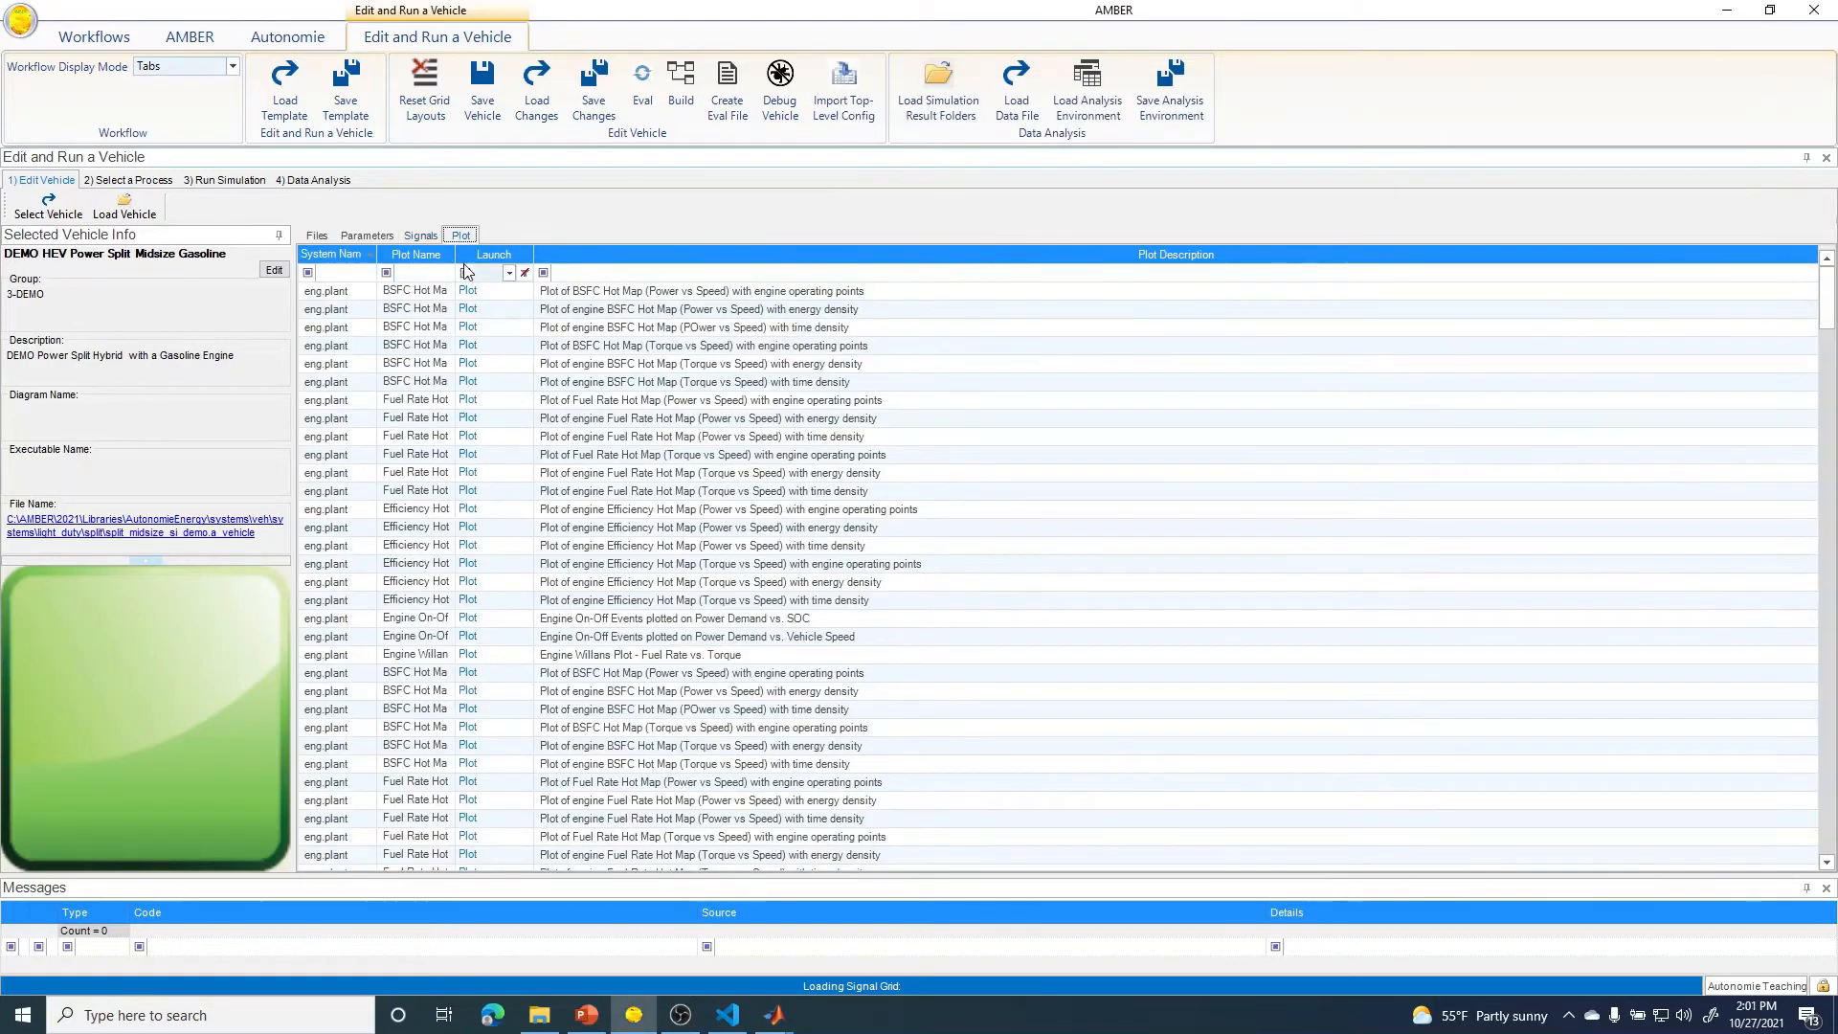
{"action": "left_click_drag", "start_coordinate": [452, 255], "coordinate": [671, 314]}
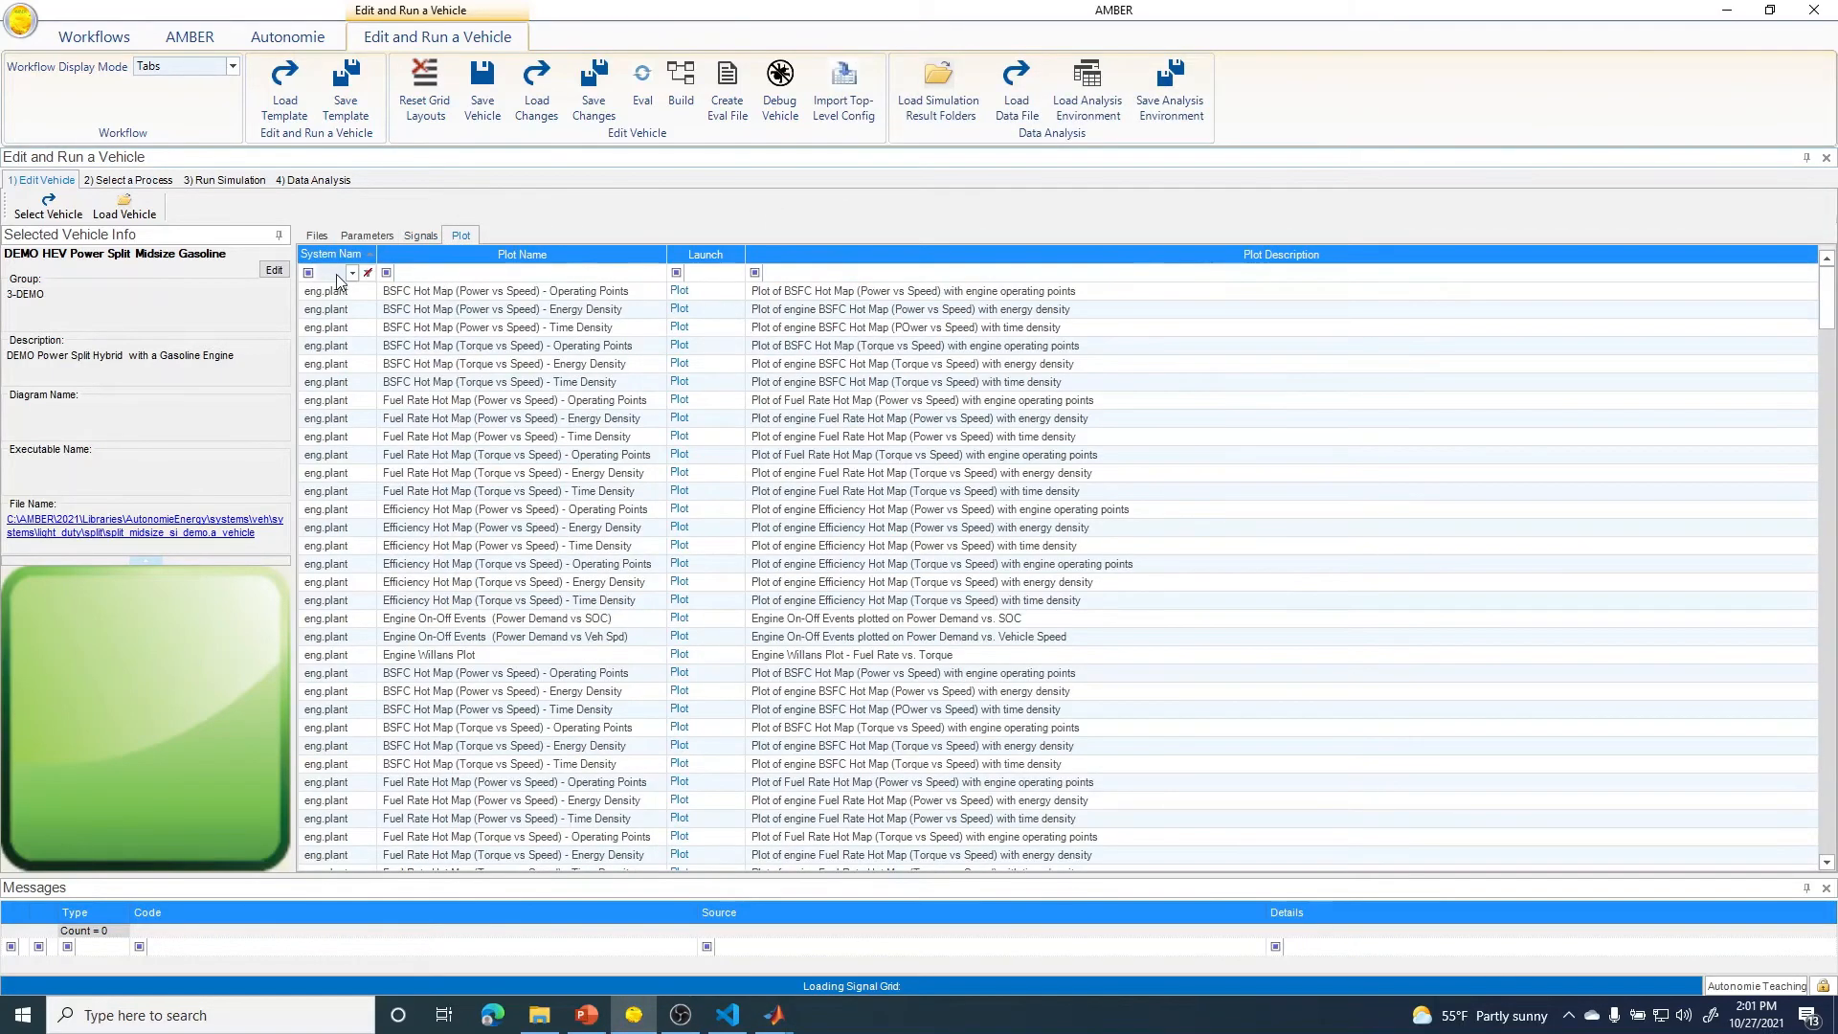
{"action": "left_click", "coordinate": [336, 274]}
{"action": "type", "text": "n"}
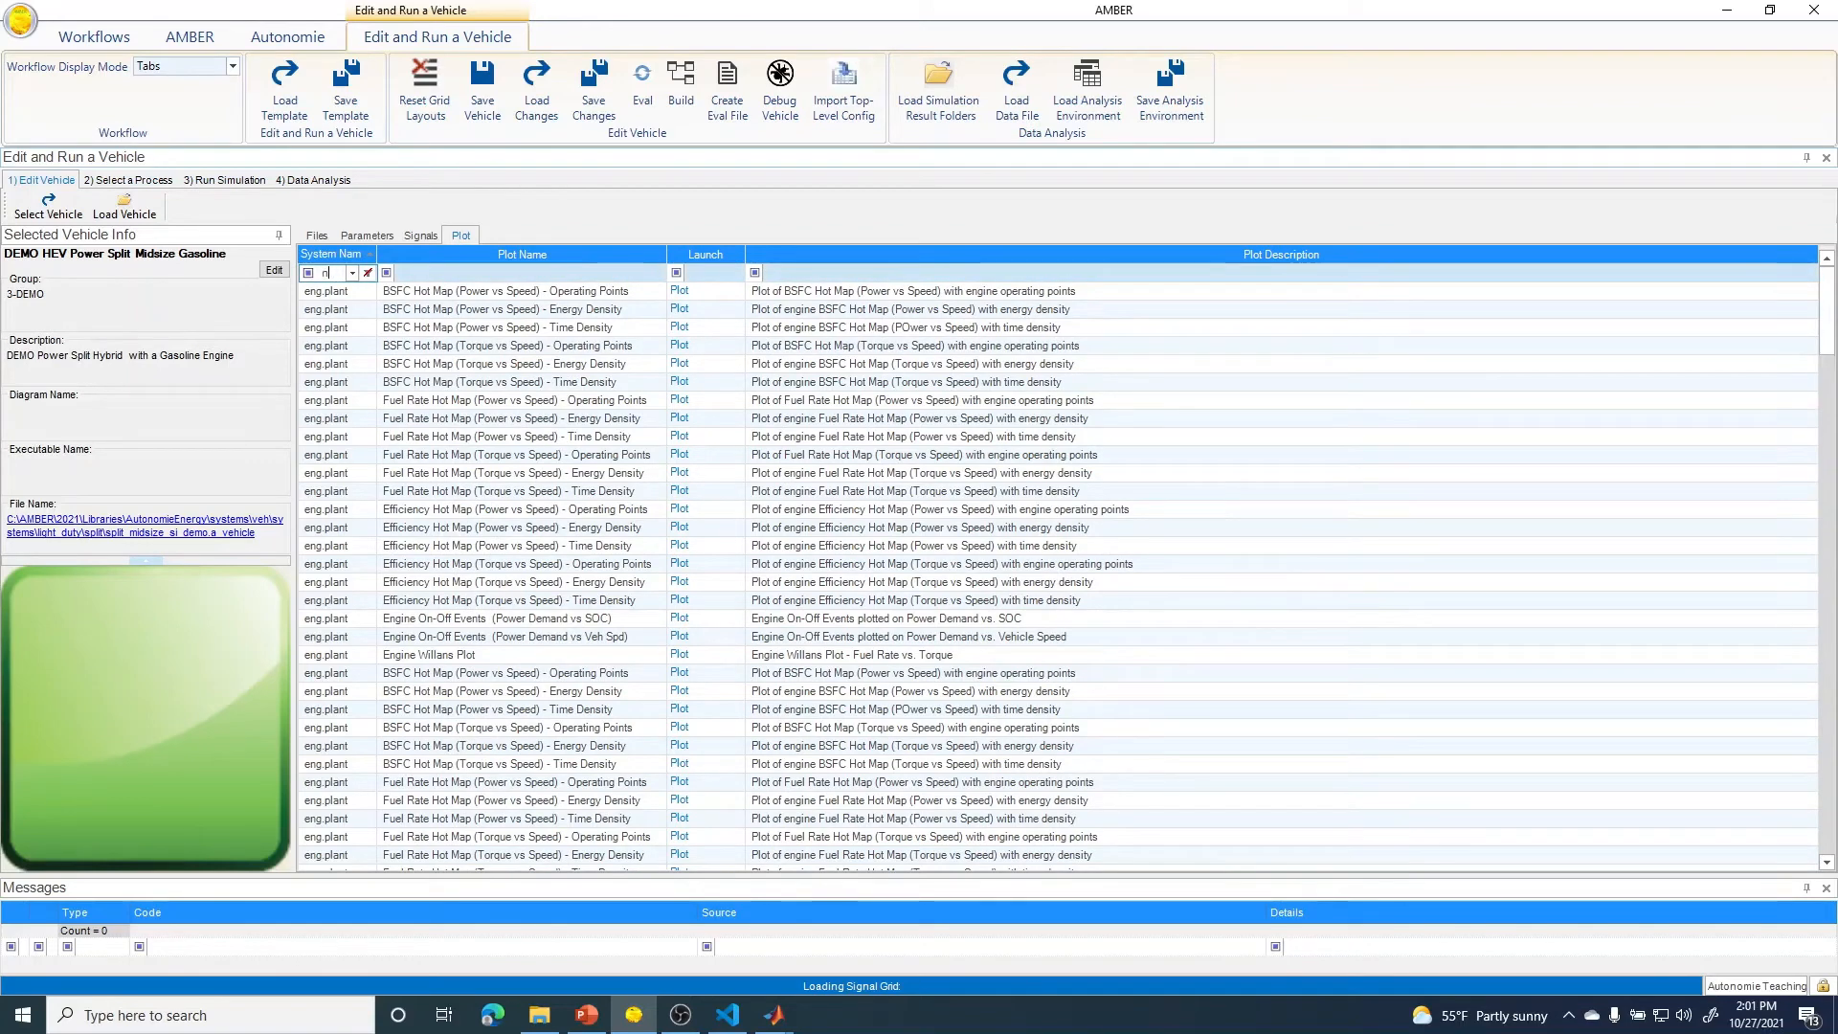
{"action": "type", "text": "lant"}
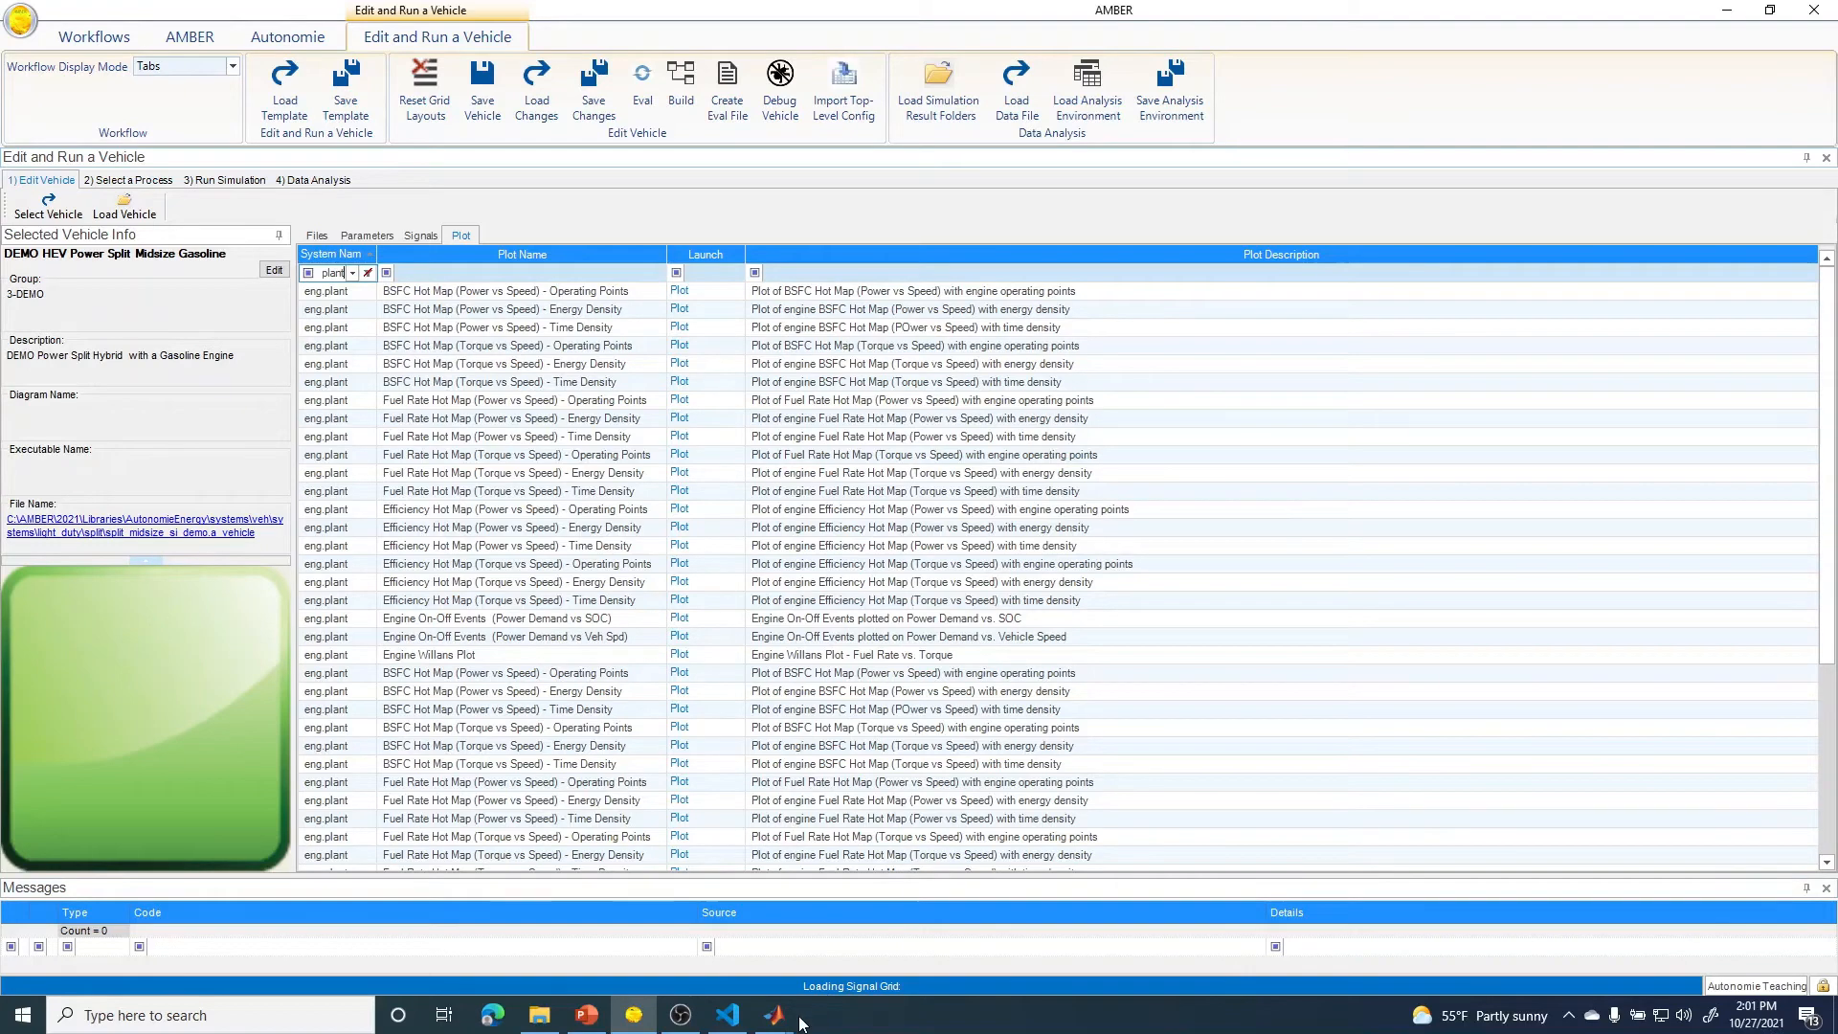
- Switch to MATLAB, close the whl_plant_0317_P195_65_R15.m editor, and clear the workspace and Command Window before minimizing it
{"action": "mouse_move", "coordinate": [774, 1023]}
{"action": "left_click", "coordinate": [769, 963]}
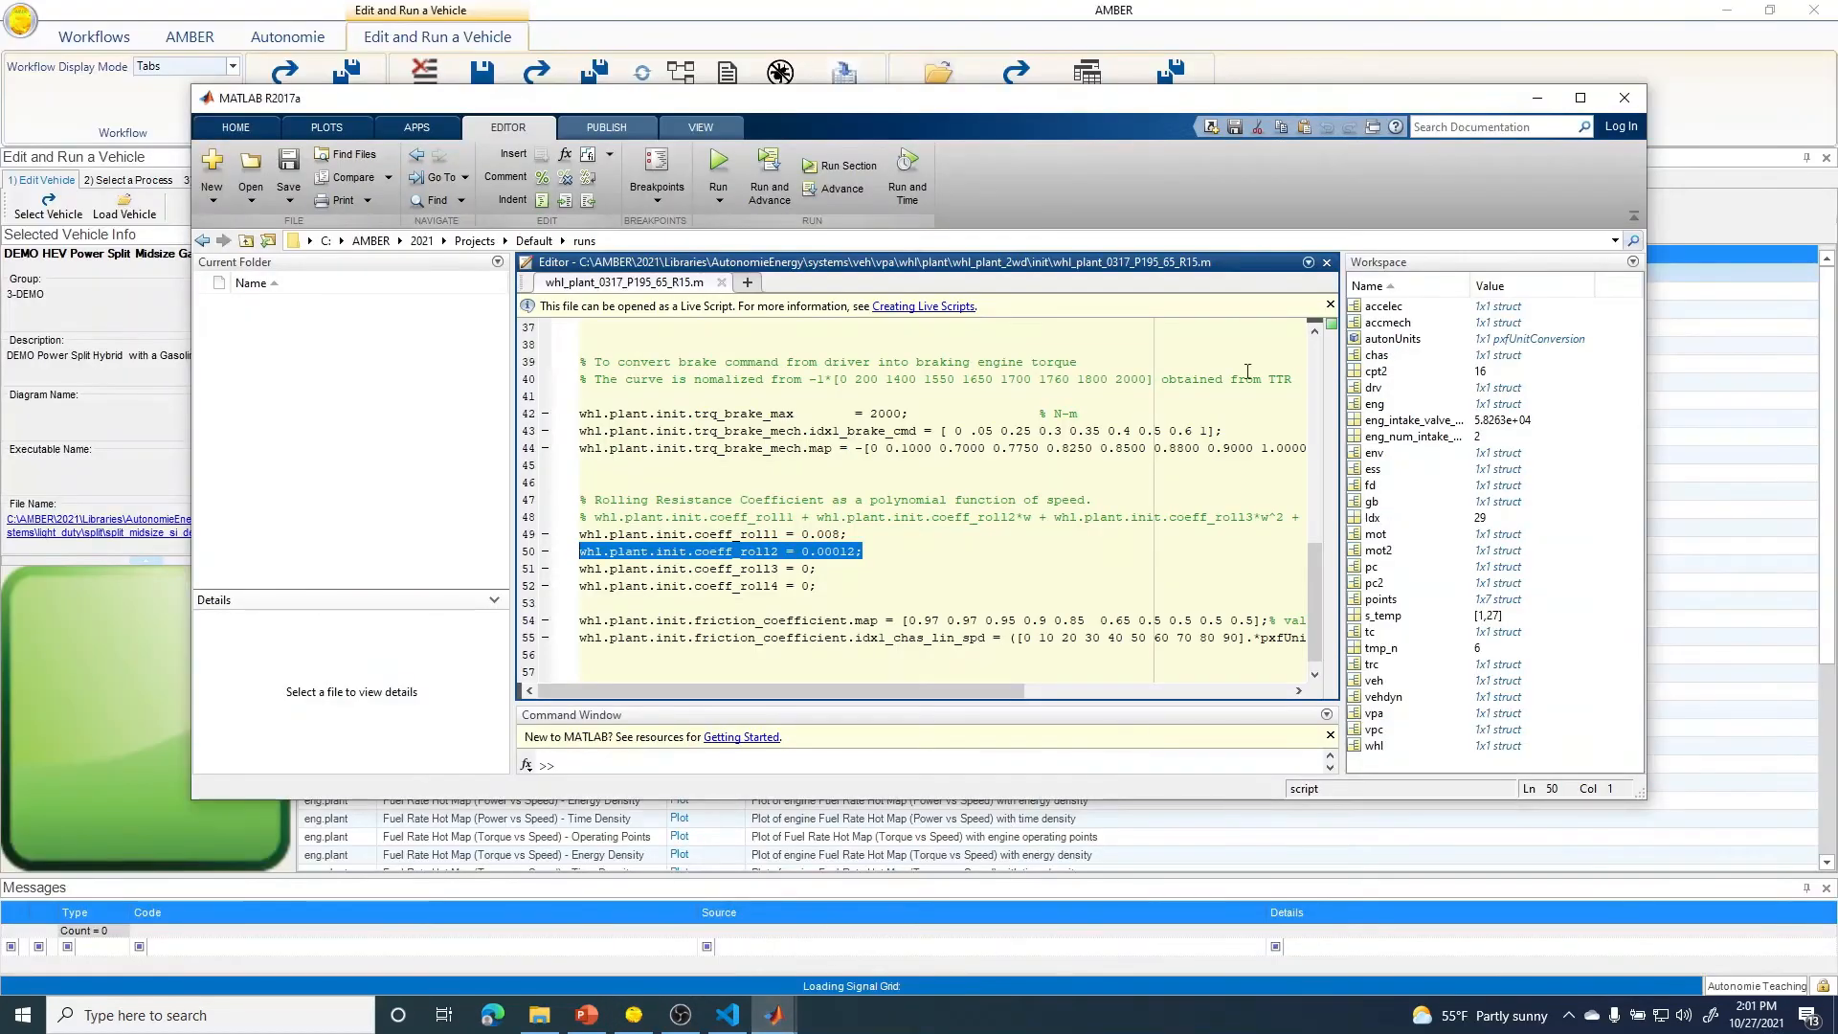
{"action": "left_click", "coordinate": [1327, 263]}
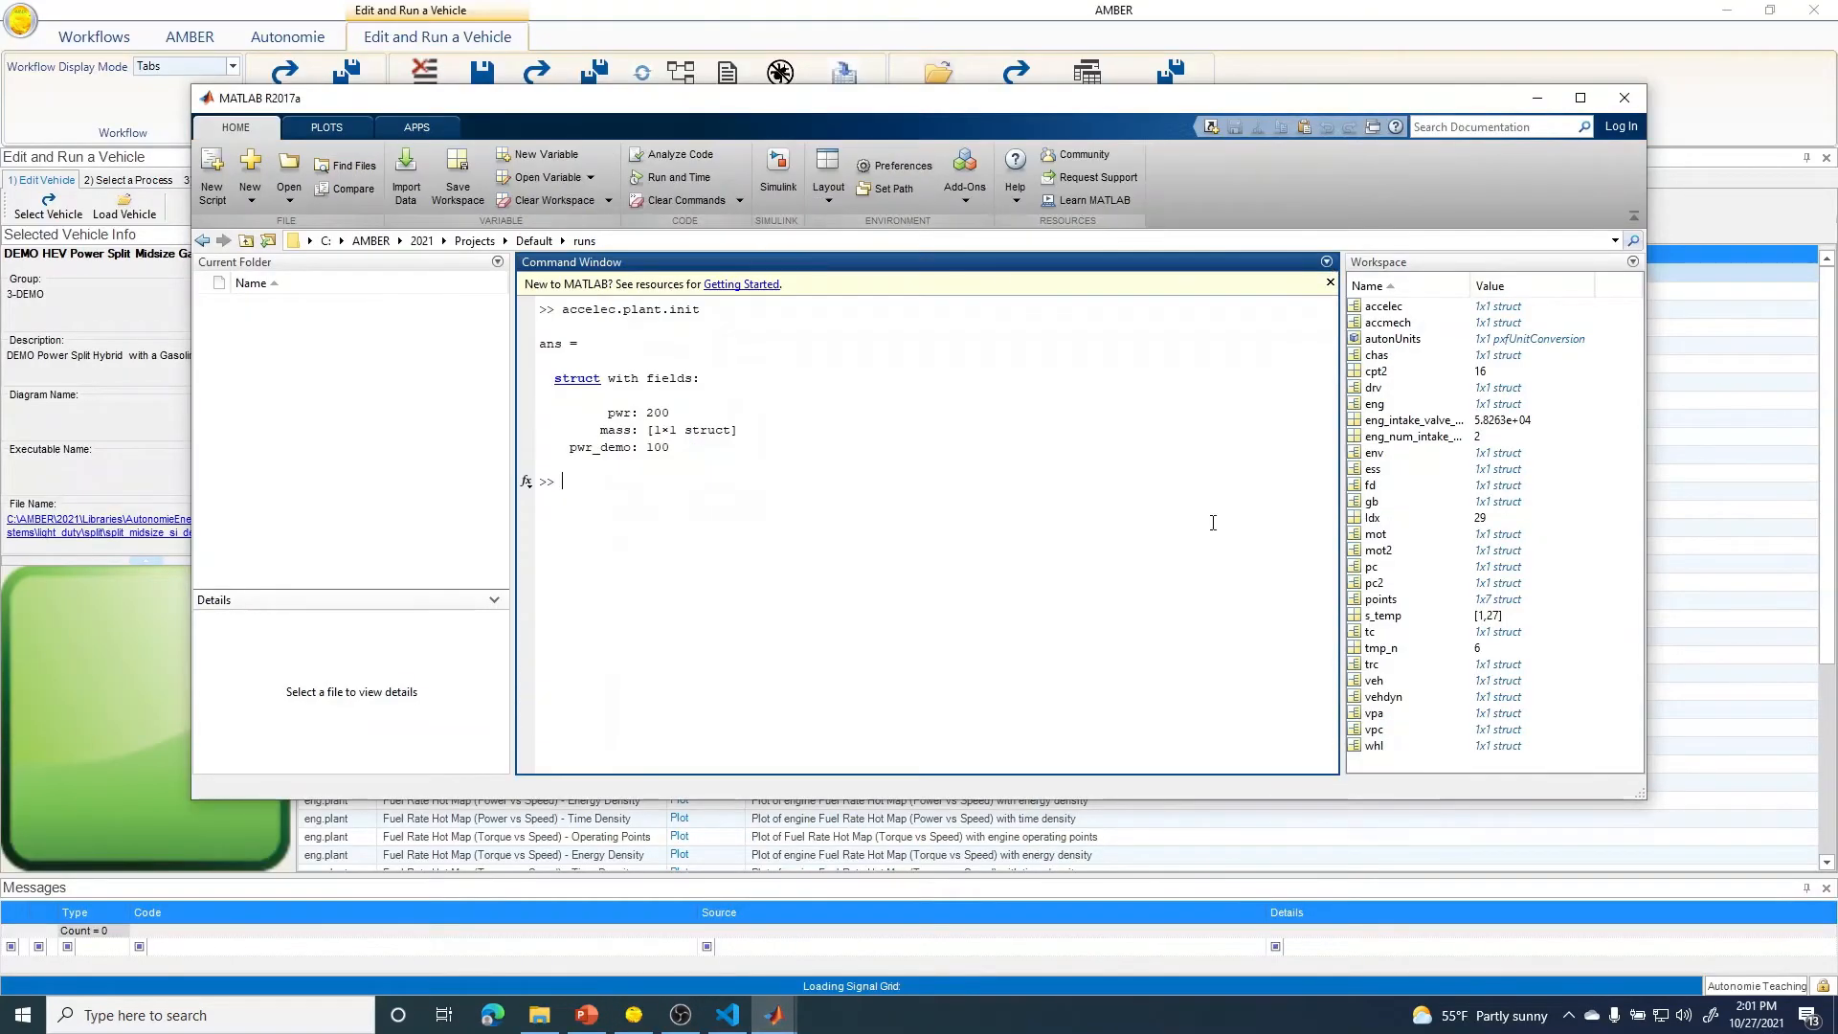
{"action": "type", "text": "clear"}
{"action": "key", "text": "Return"}
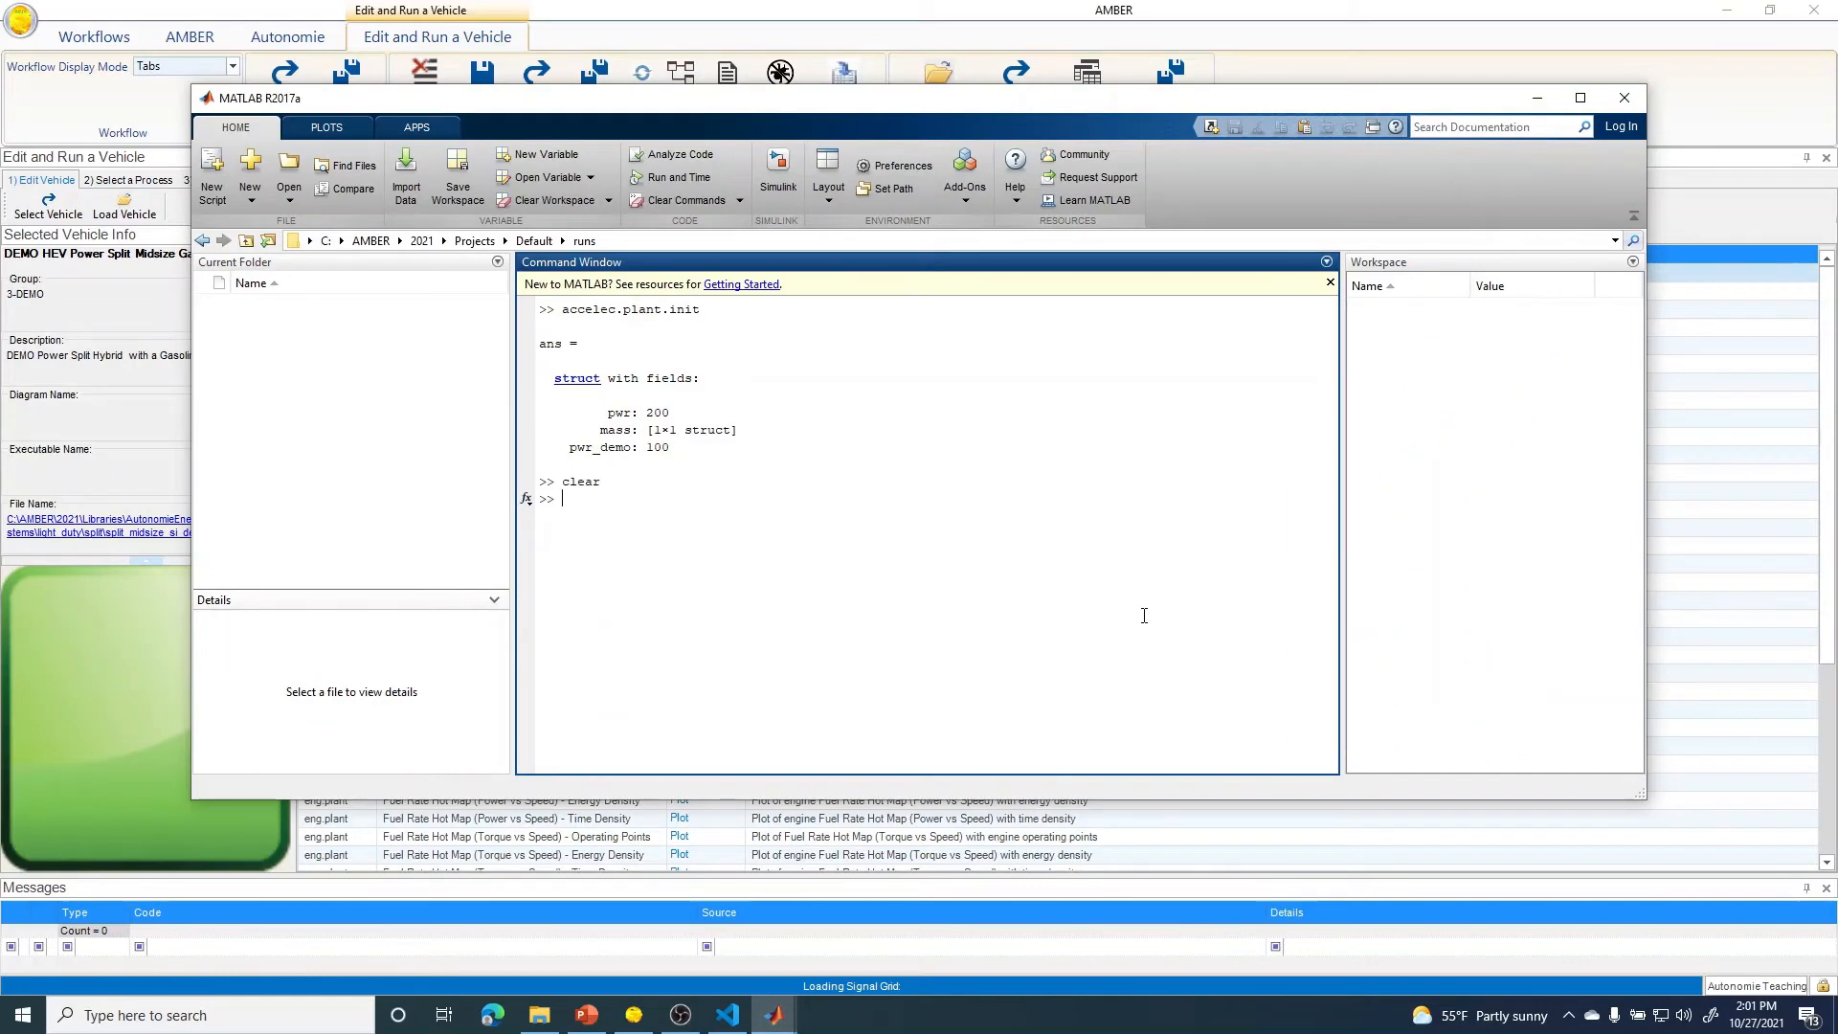
{"action": "type", "text": "clc"}
{"action": "key", "text": "Return"}
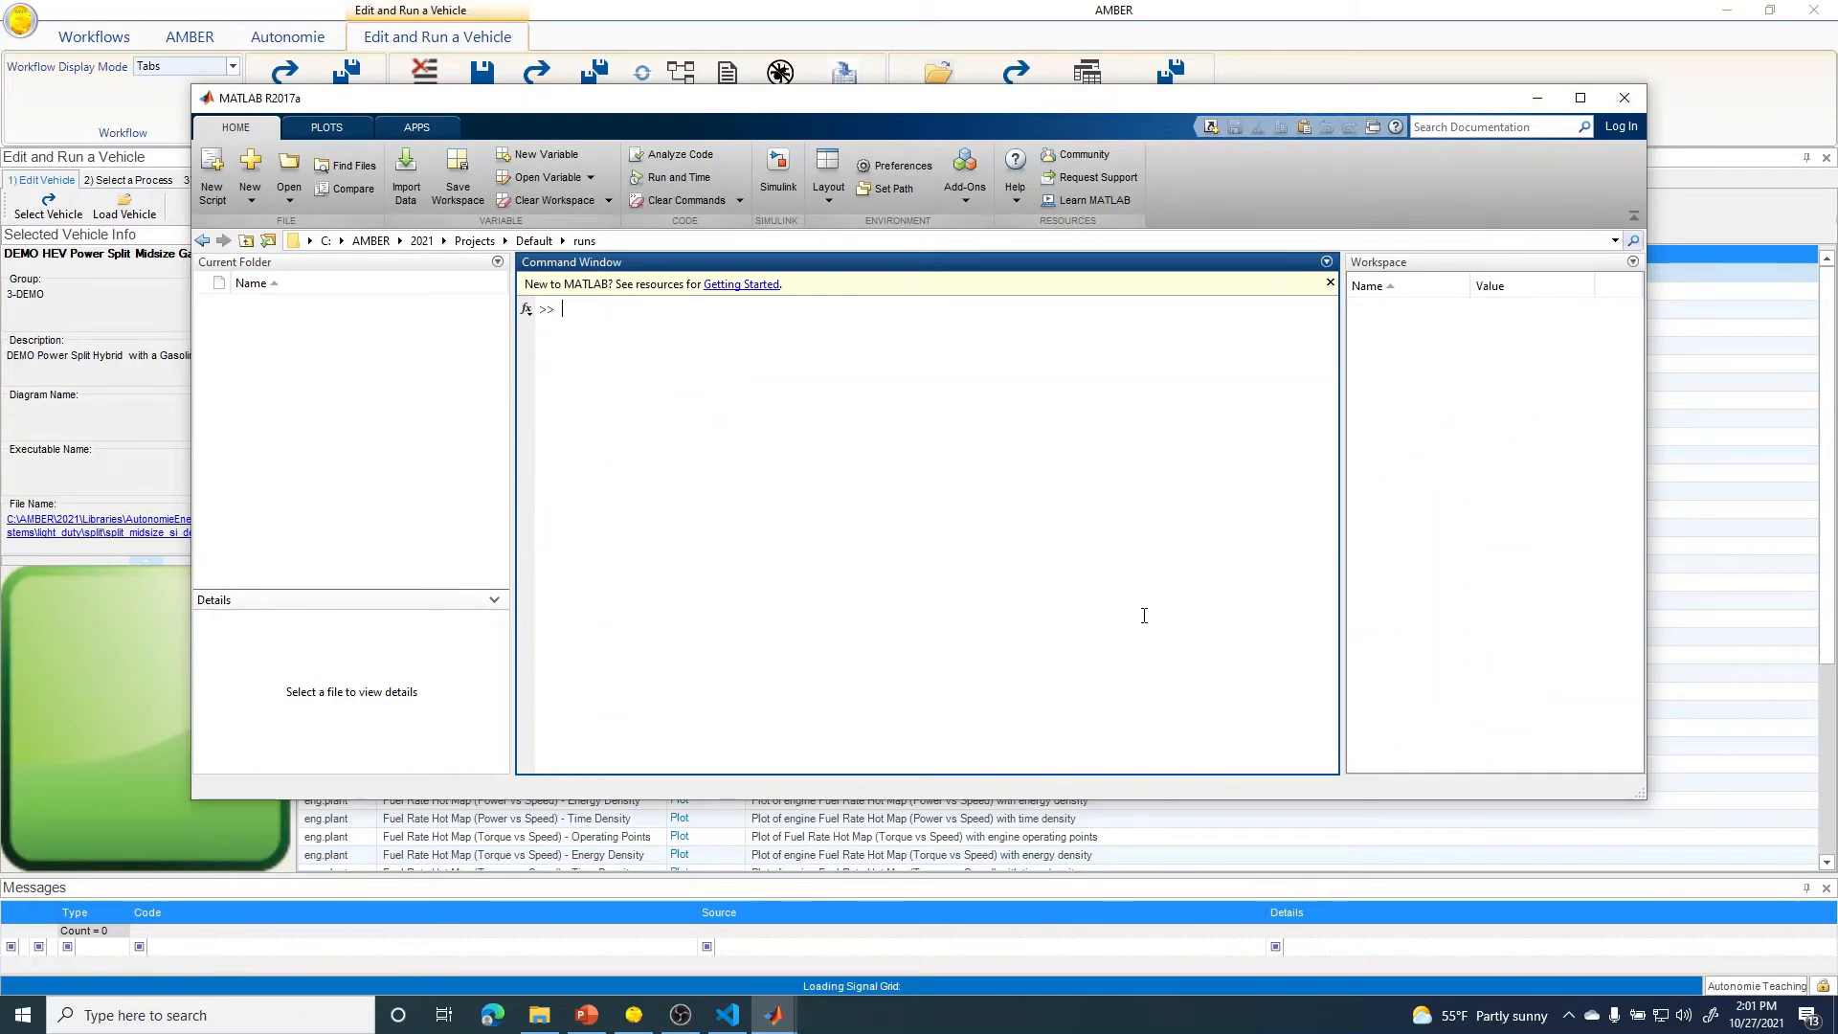
{"action": "left_click", "coordinate": [1537, 98]}
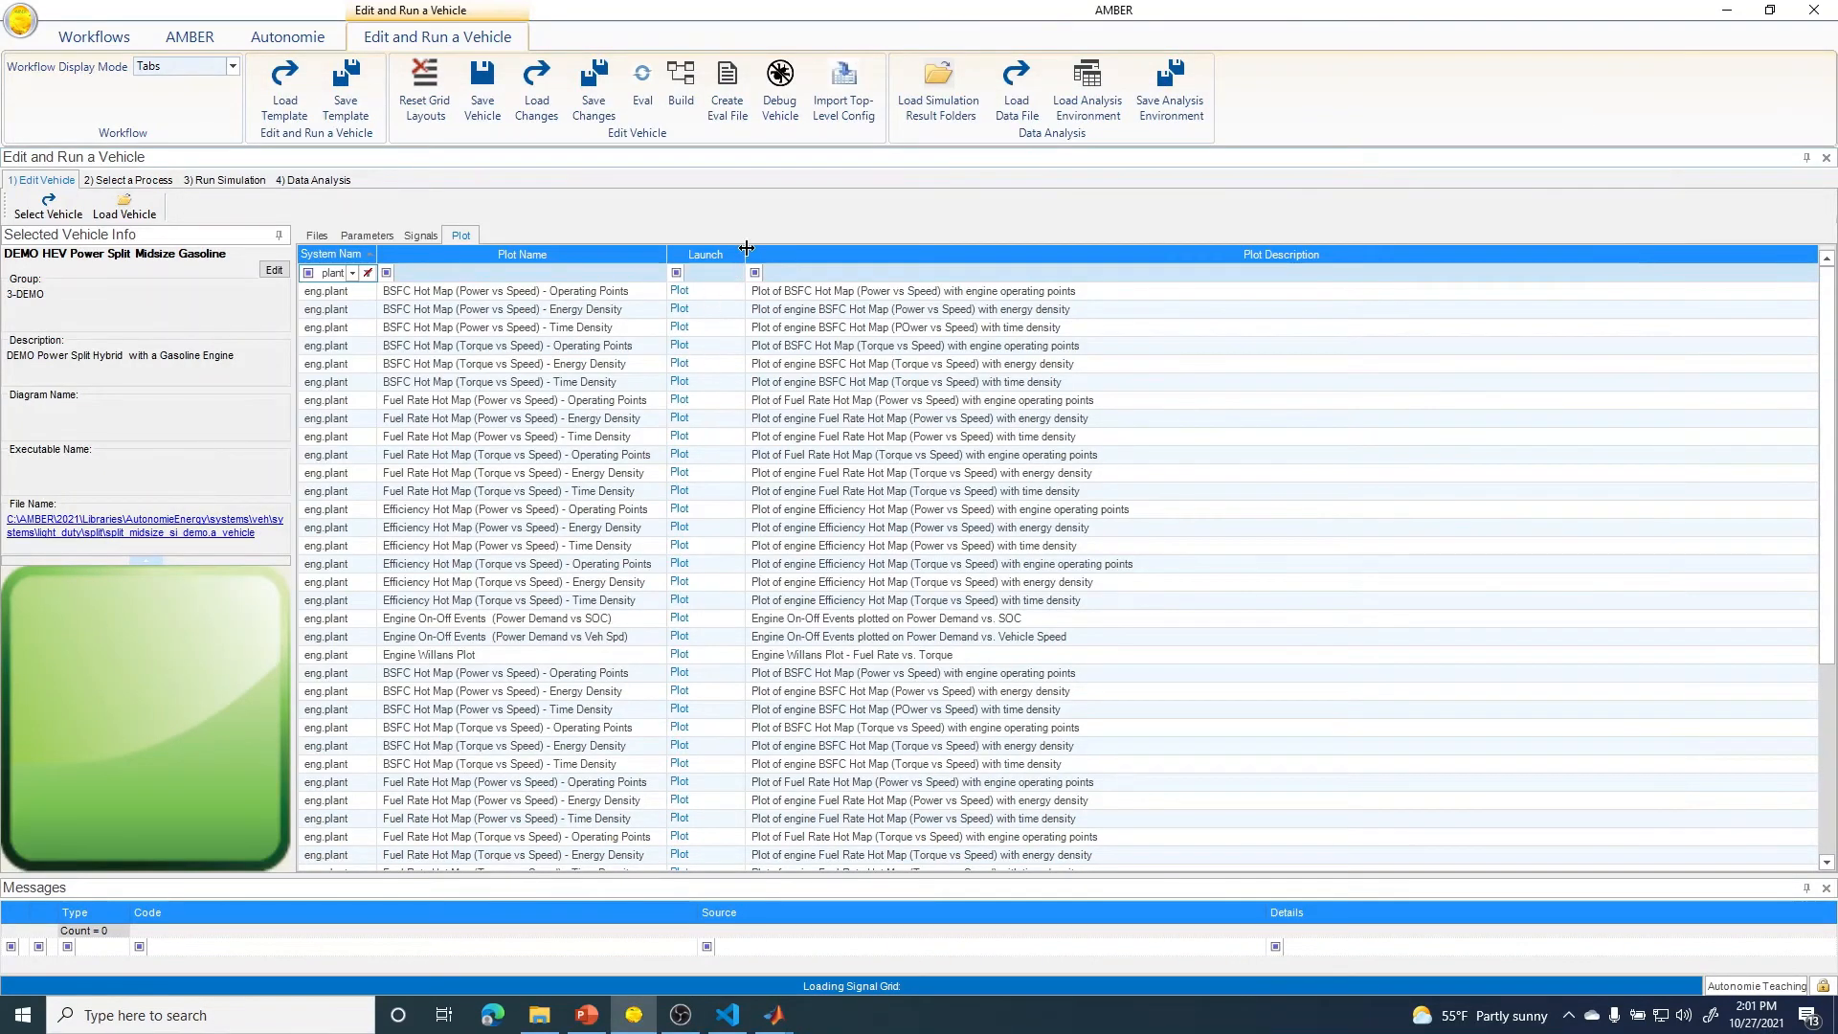
- Filter plot names by "Effi", launch the Efficiency Hot Map (Torque vs Speed) - Operating Points plot, and view its MATLAB figure
{"action": "left_click", "coordinate": [554, 273]}
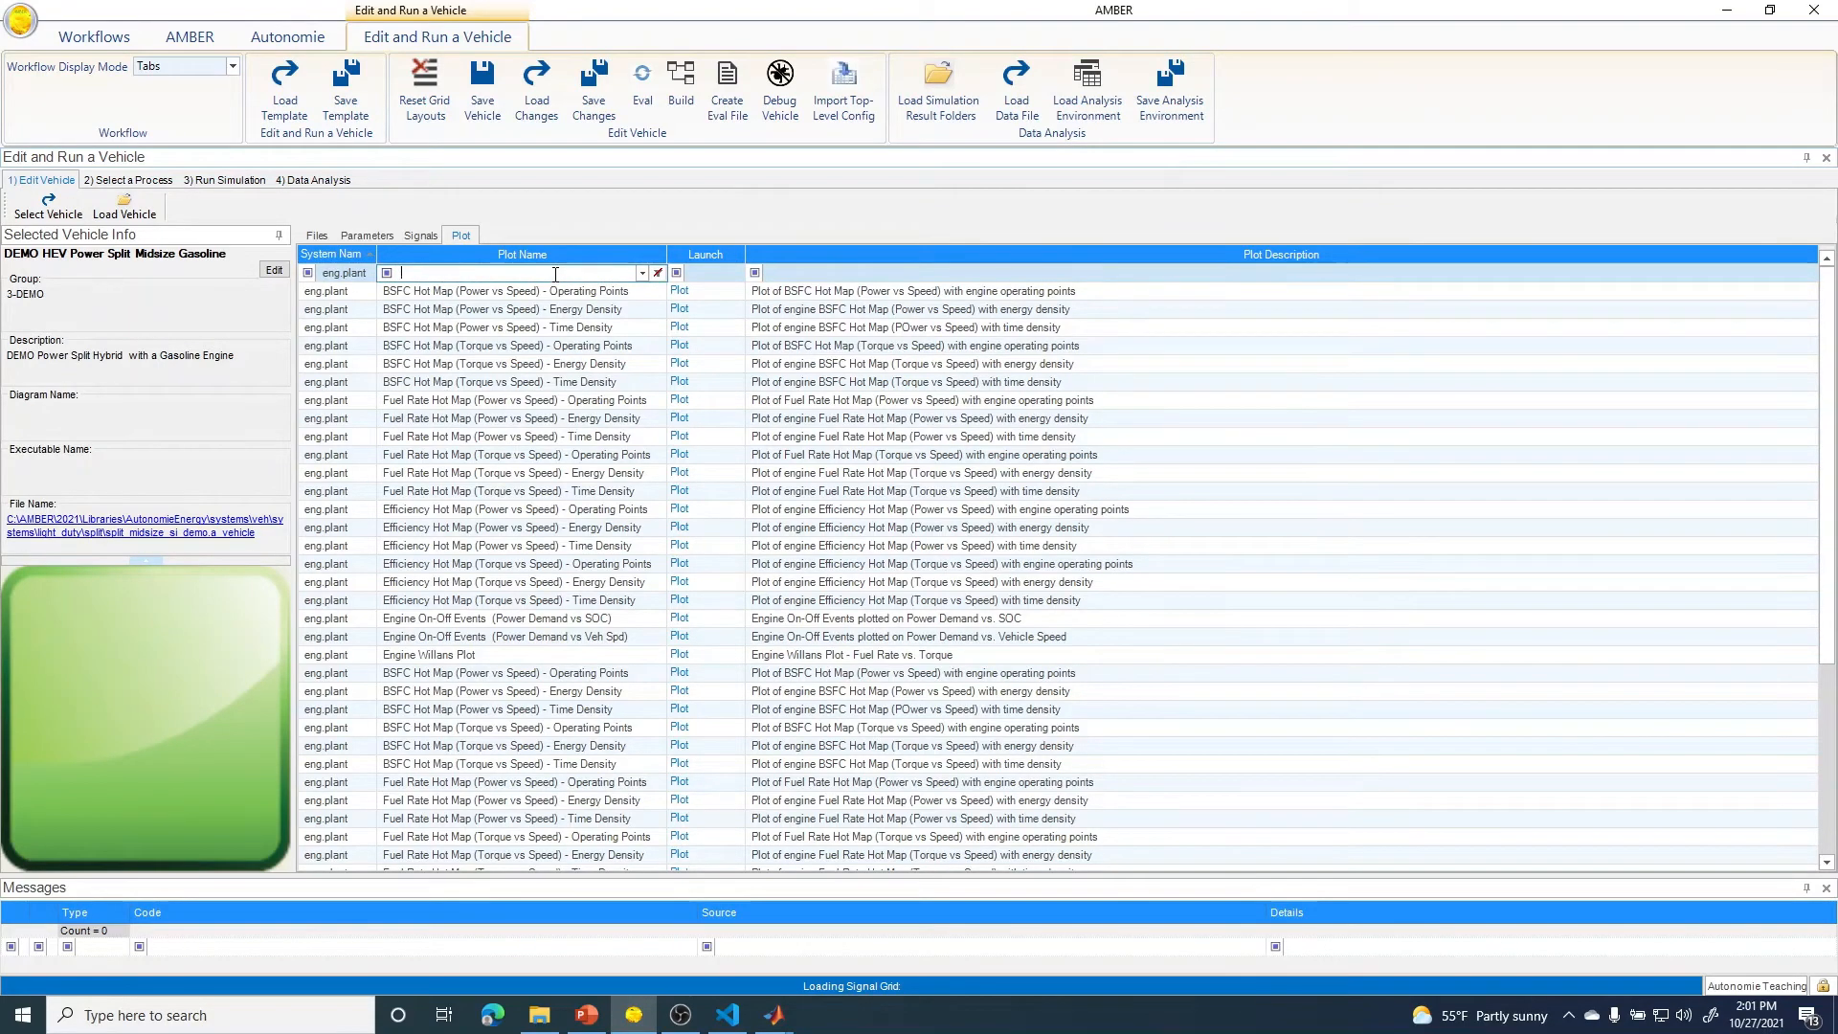
{"action": "type", "text": "Effi"}
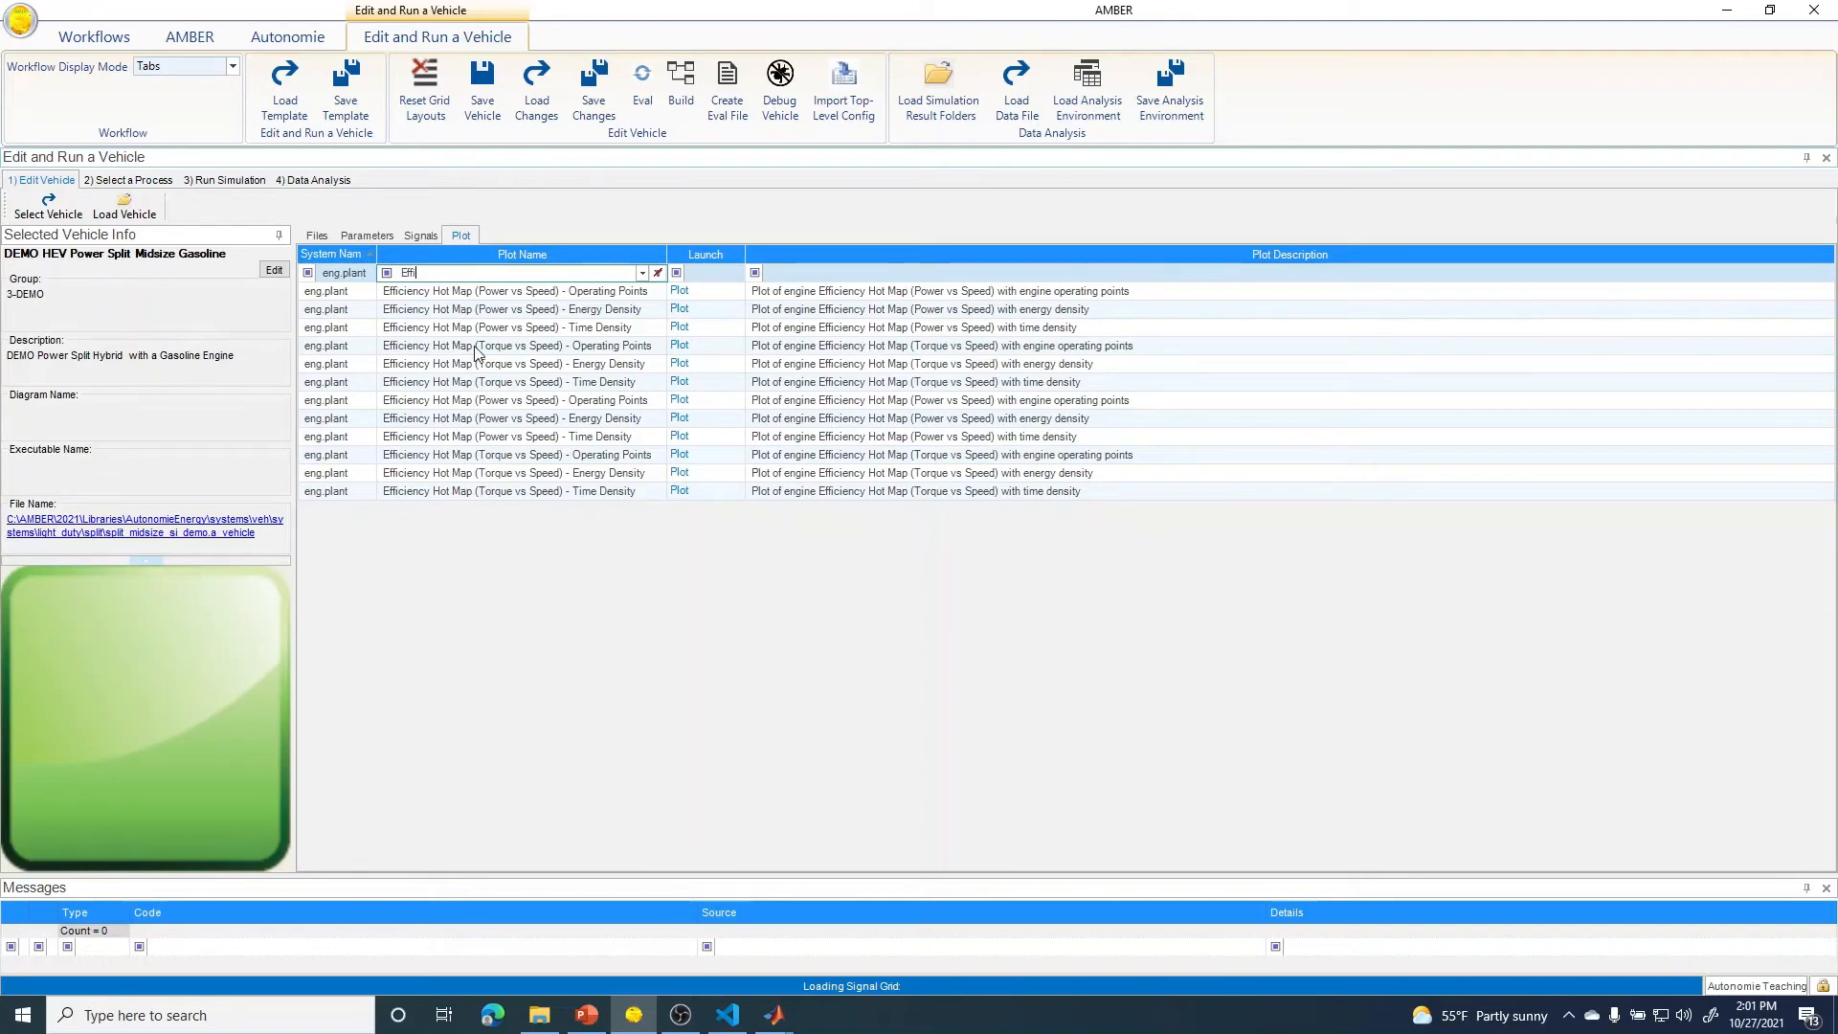
{"action": "left_click", "coordinate": [680, 351]}
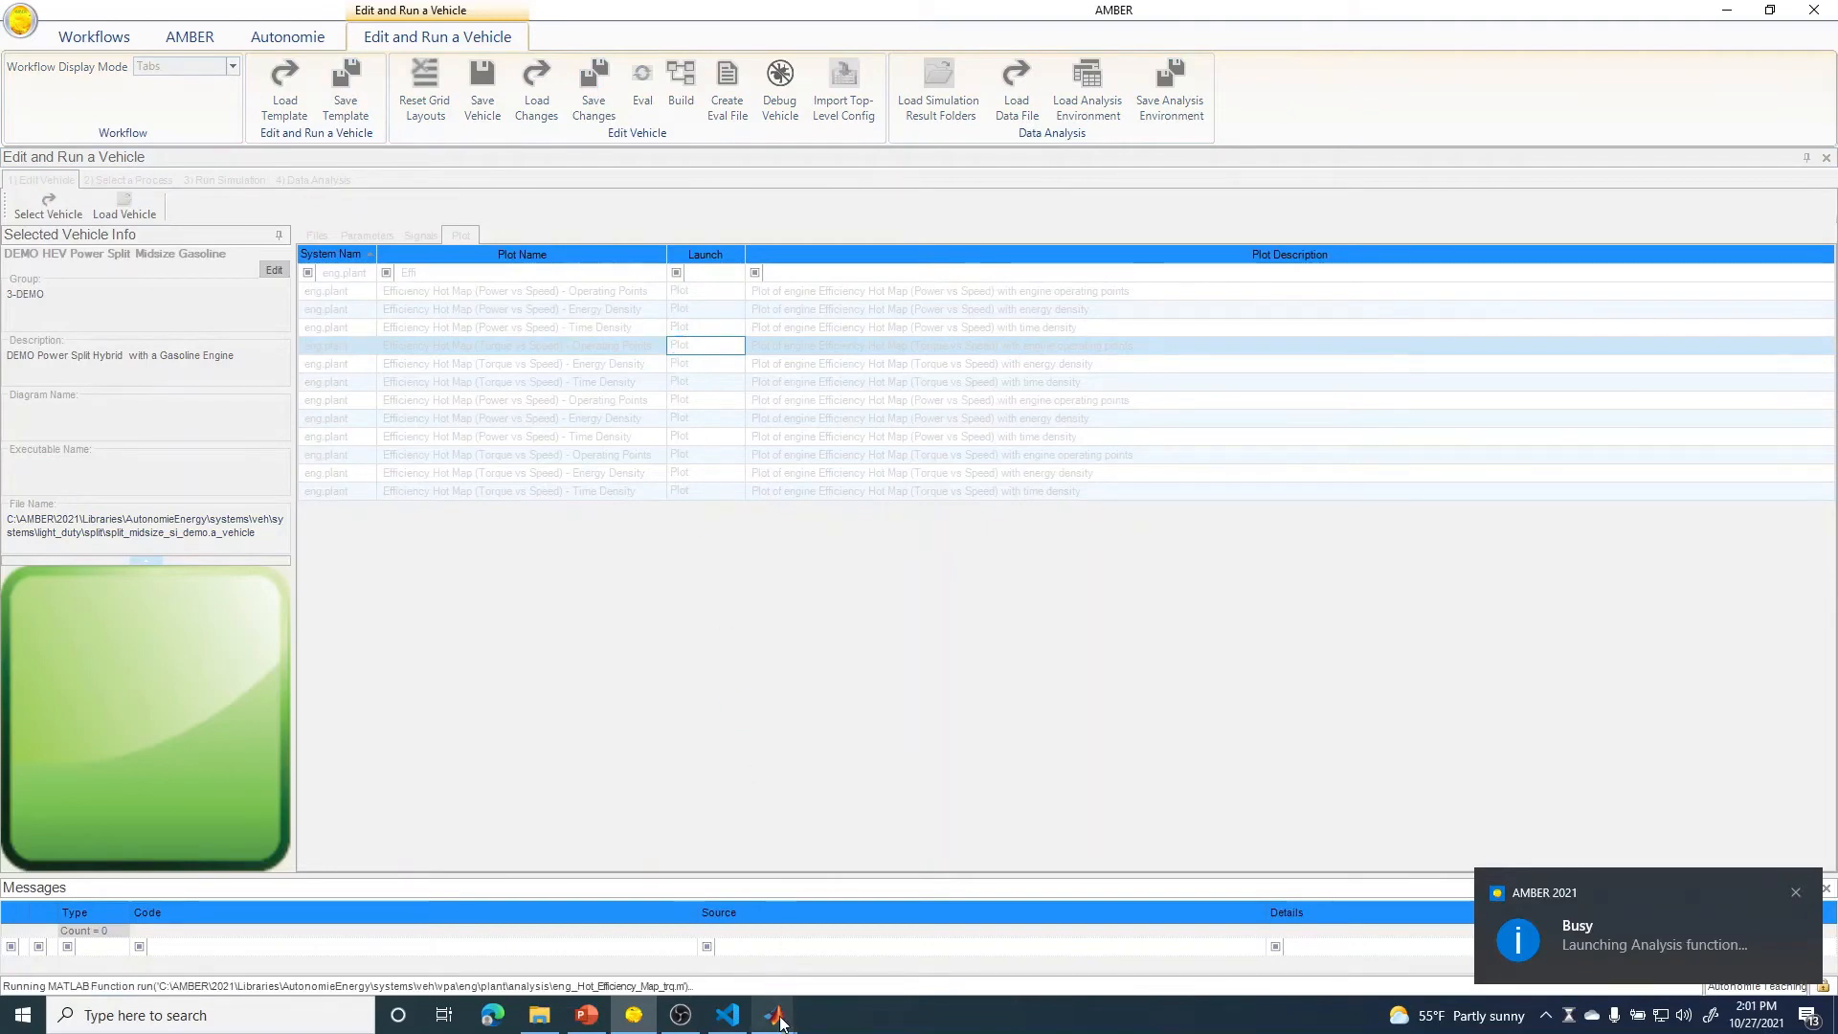
{"action": "mouse_move", "coordinate": [777, 1020]}
{"action": "left_click", "coordinate": [921, 974]}
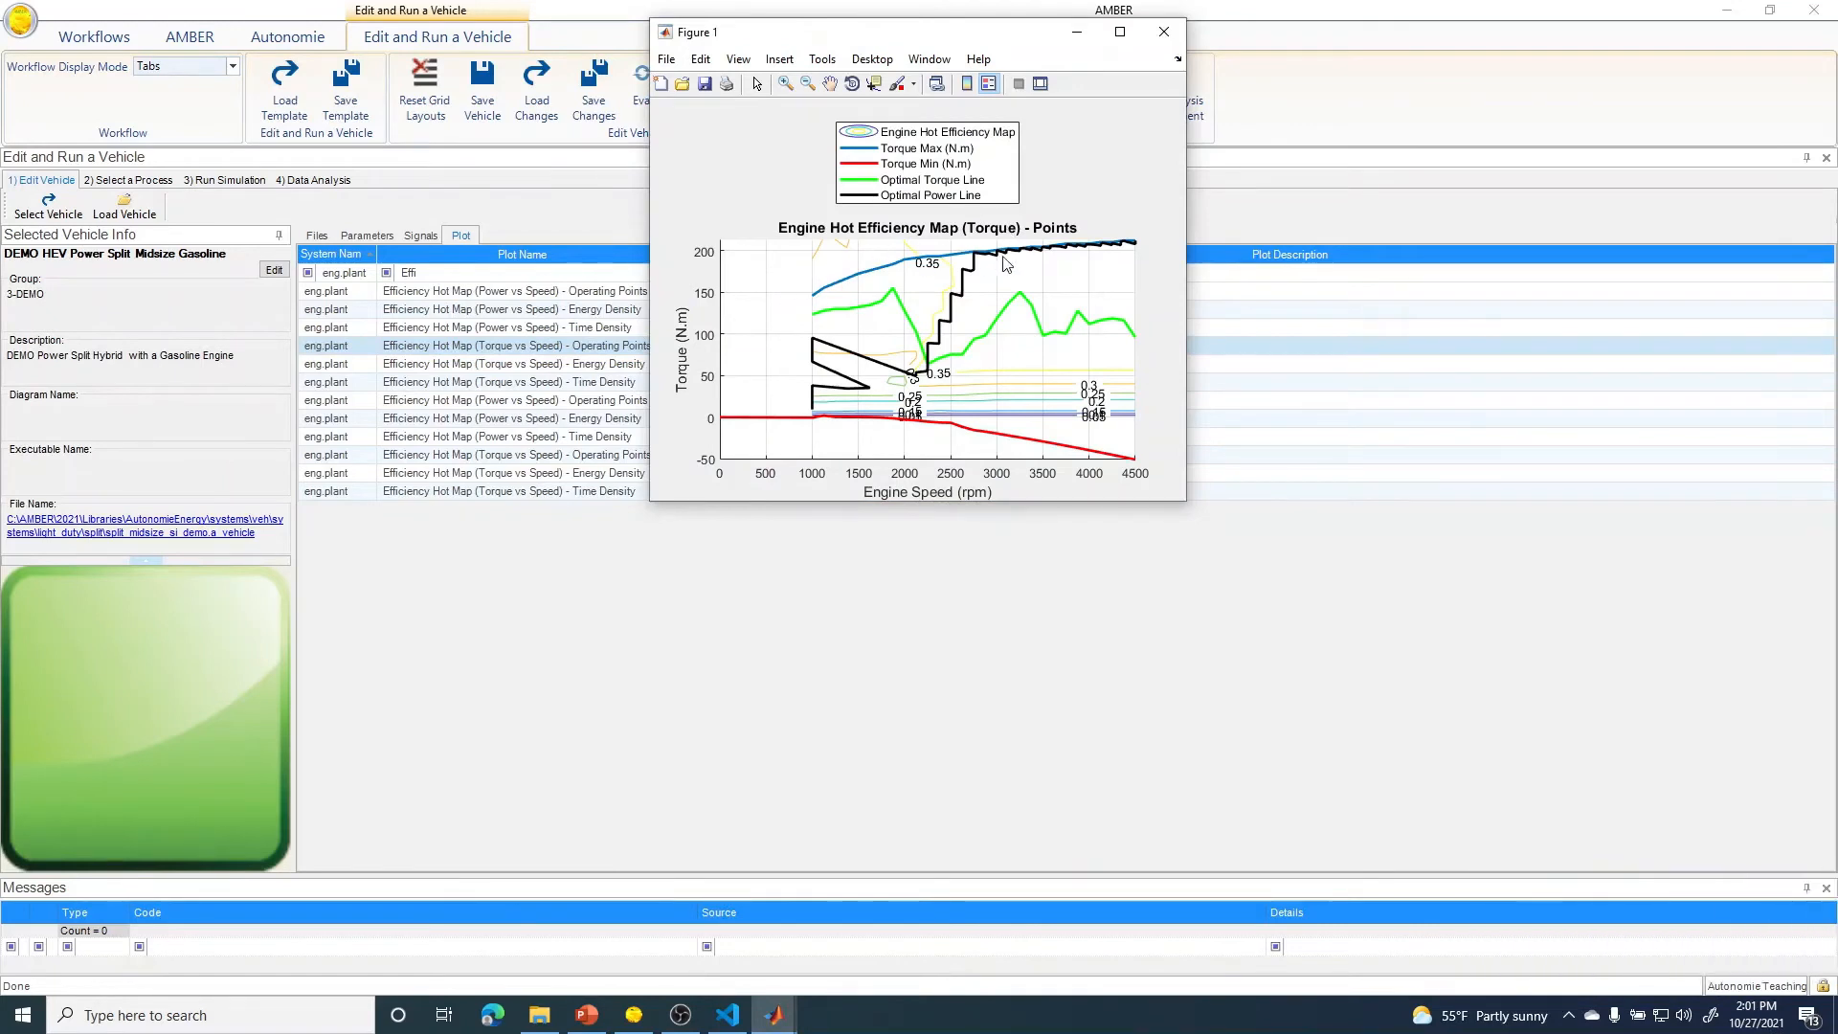
- Return to AMBER's vehicle parameters and set the engine's desired maximal power, eng.plant.scale.pwr_max_des, to 150 kW
{"action": "left_click", "coordinate": [546, 203]}
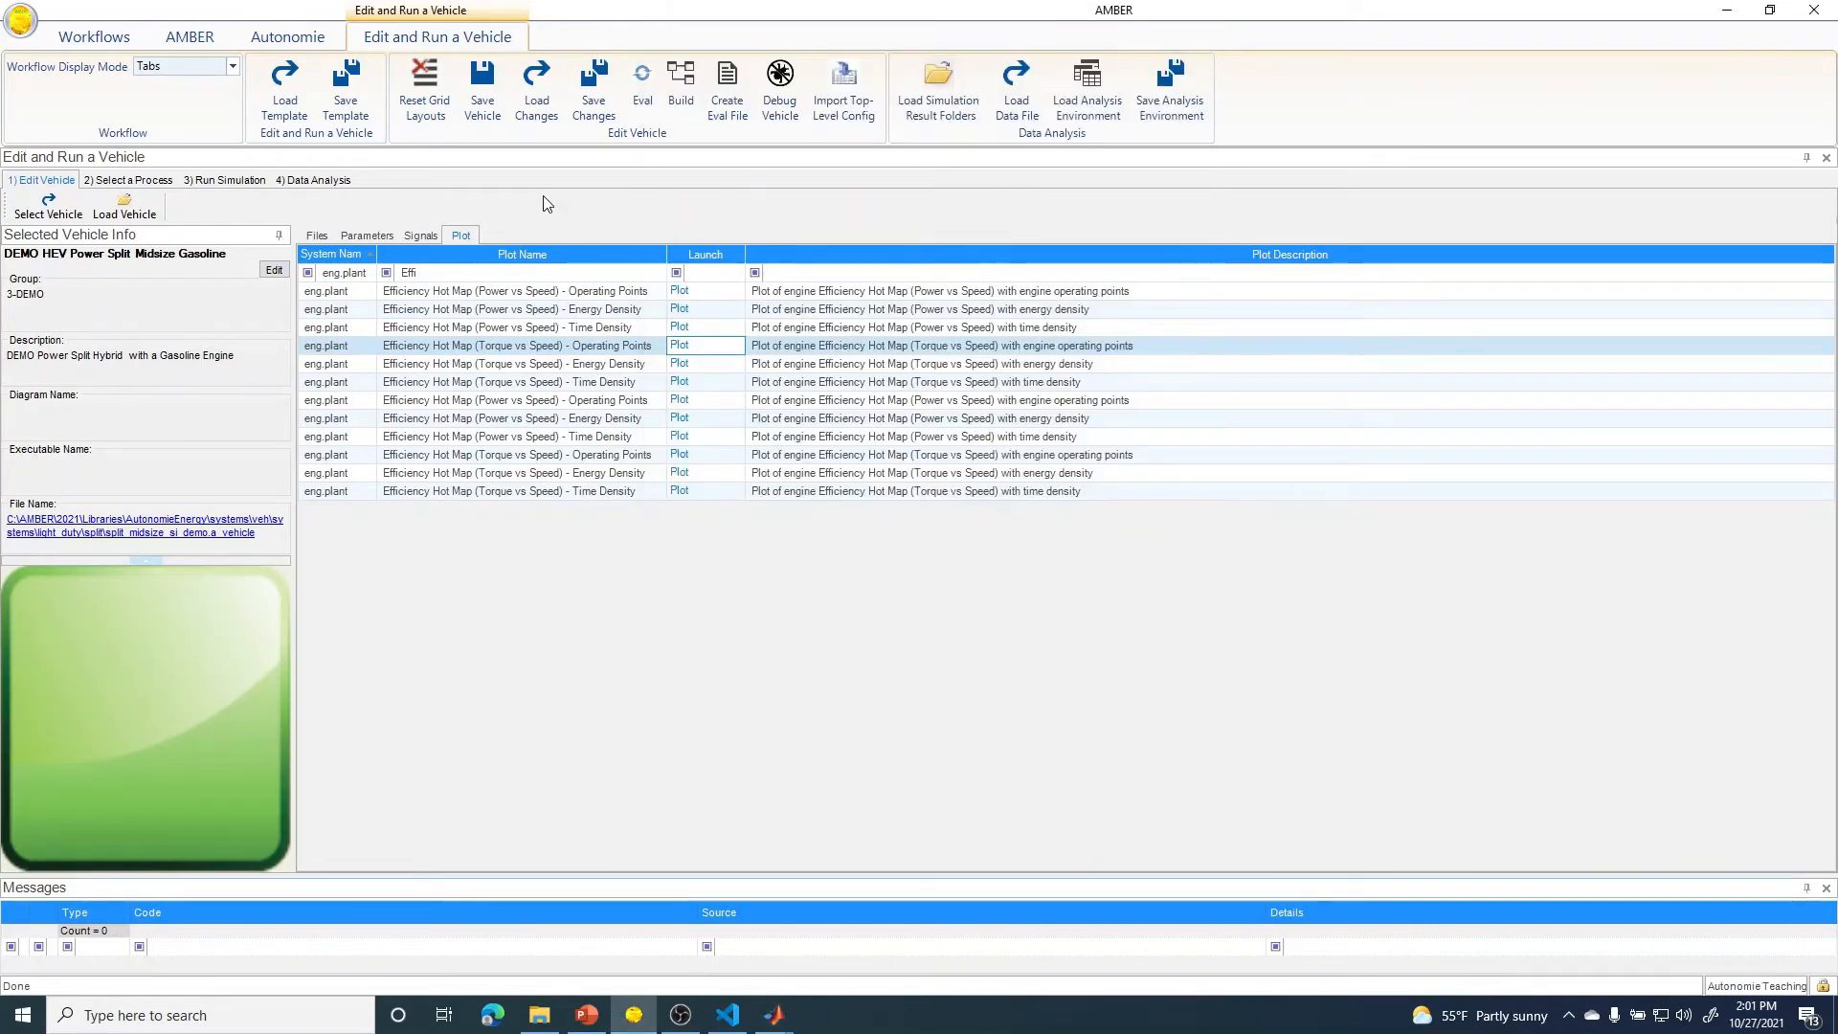
{"action": "left_click", "coordinate": [368, 235]}
{"action": "left_click", "coordinate": [1342, 354]}
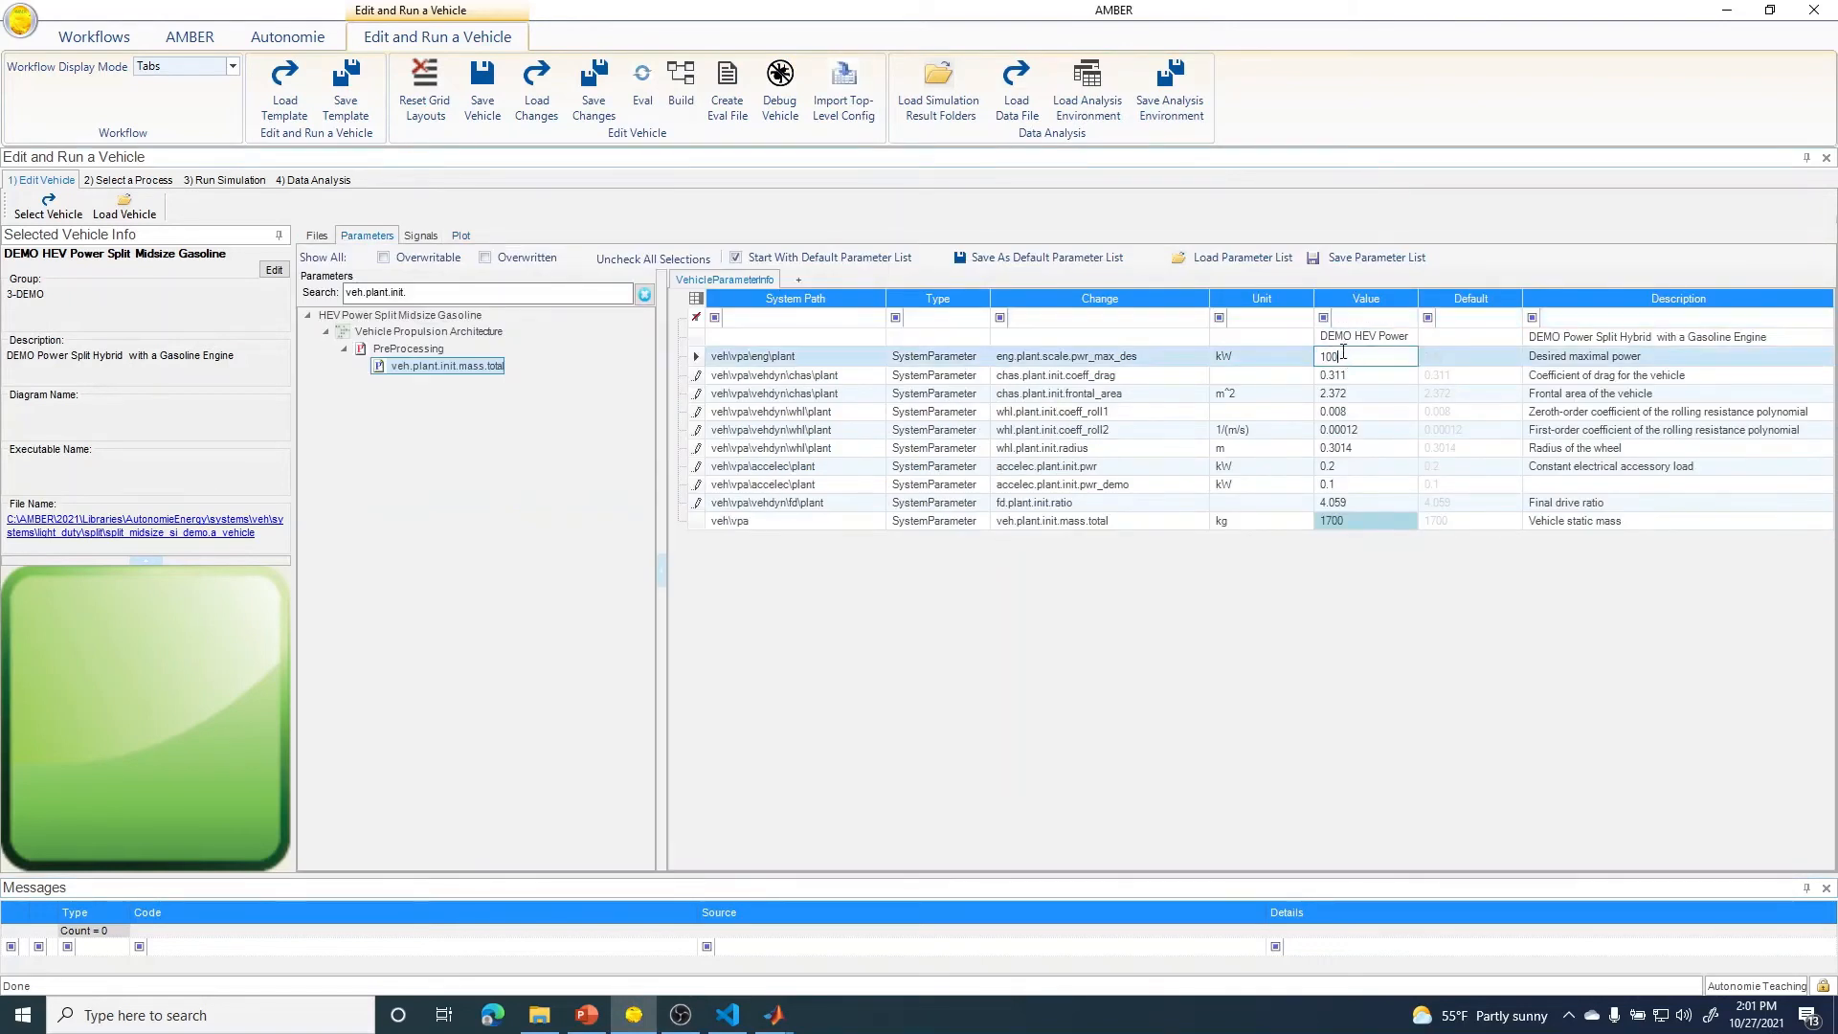
{"action": "left_click_drag", "start_coordinate": [1333, 356], "coordinate": [1340, 361]}
{"action": "key", "text": "BackSpace"}
{"action": "key", "text": "BackSpace"}
{"action": "left_click", "coordinate": [1175, 356]}
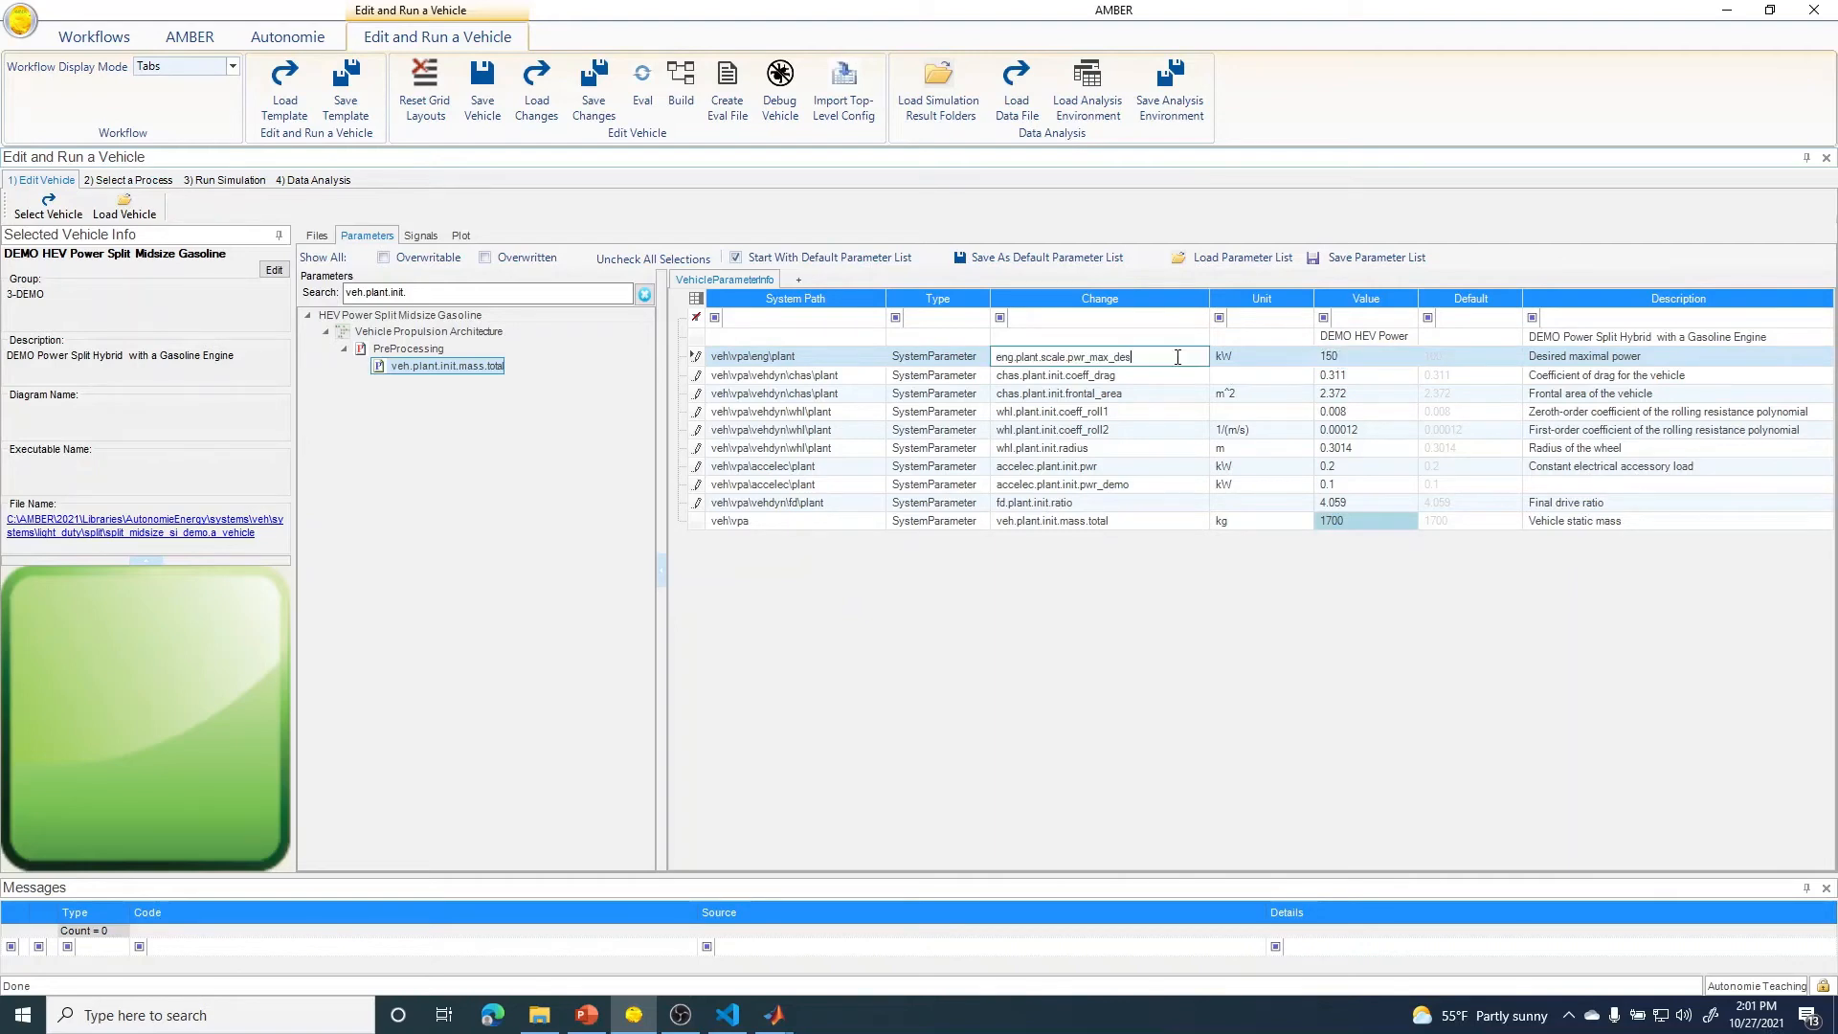
{"action": "left_click", "coordinate": [963, 356]}
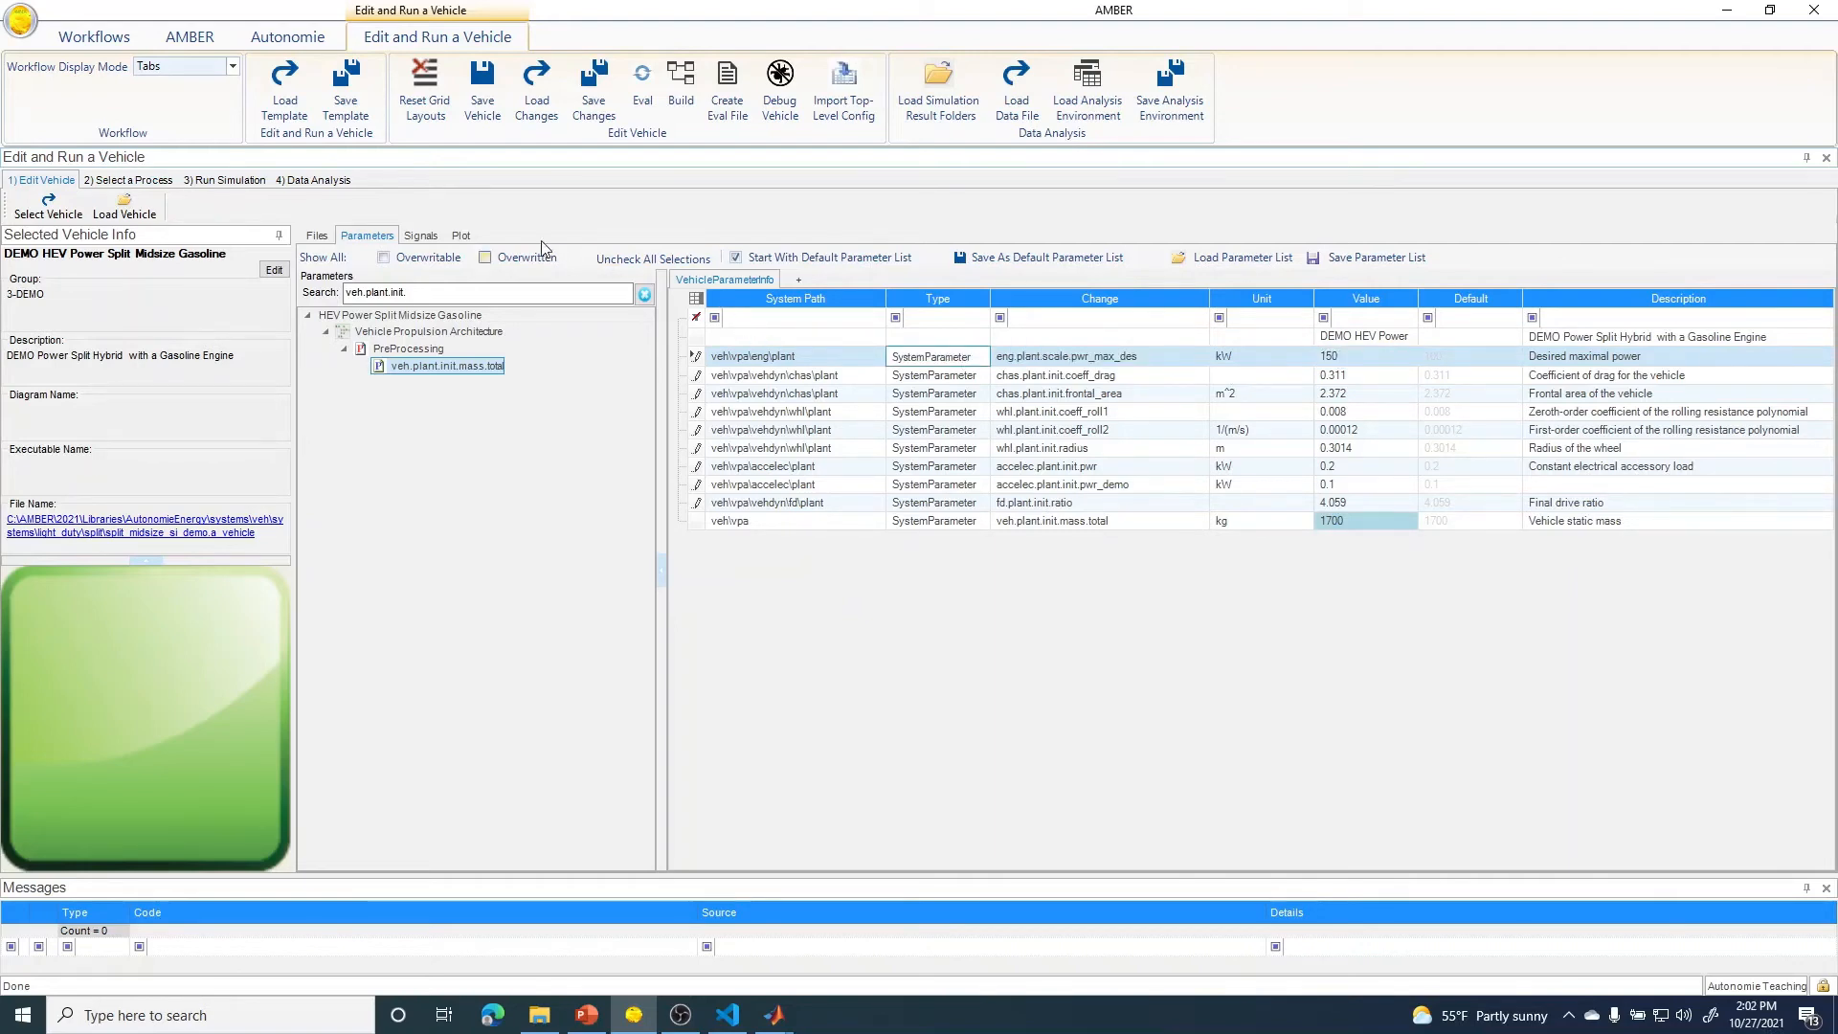
- Evaluate the vehicle with the changed parameter and relaunch the Efficiency Hot Map (Torque vs Speed) - Operating Points plot
{"action": "left_click", "coordinate": [647, 103]}
{"action": "left_click", "coordinate": [463, 238]}
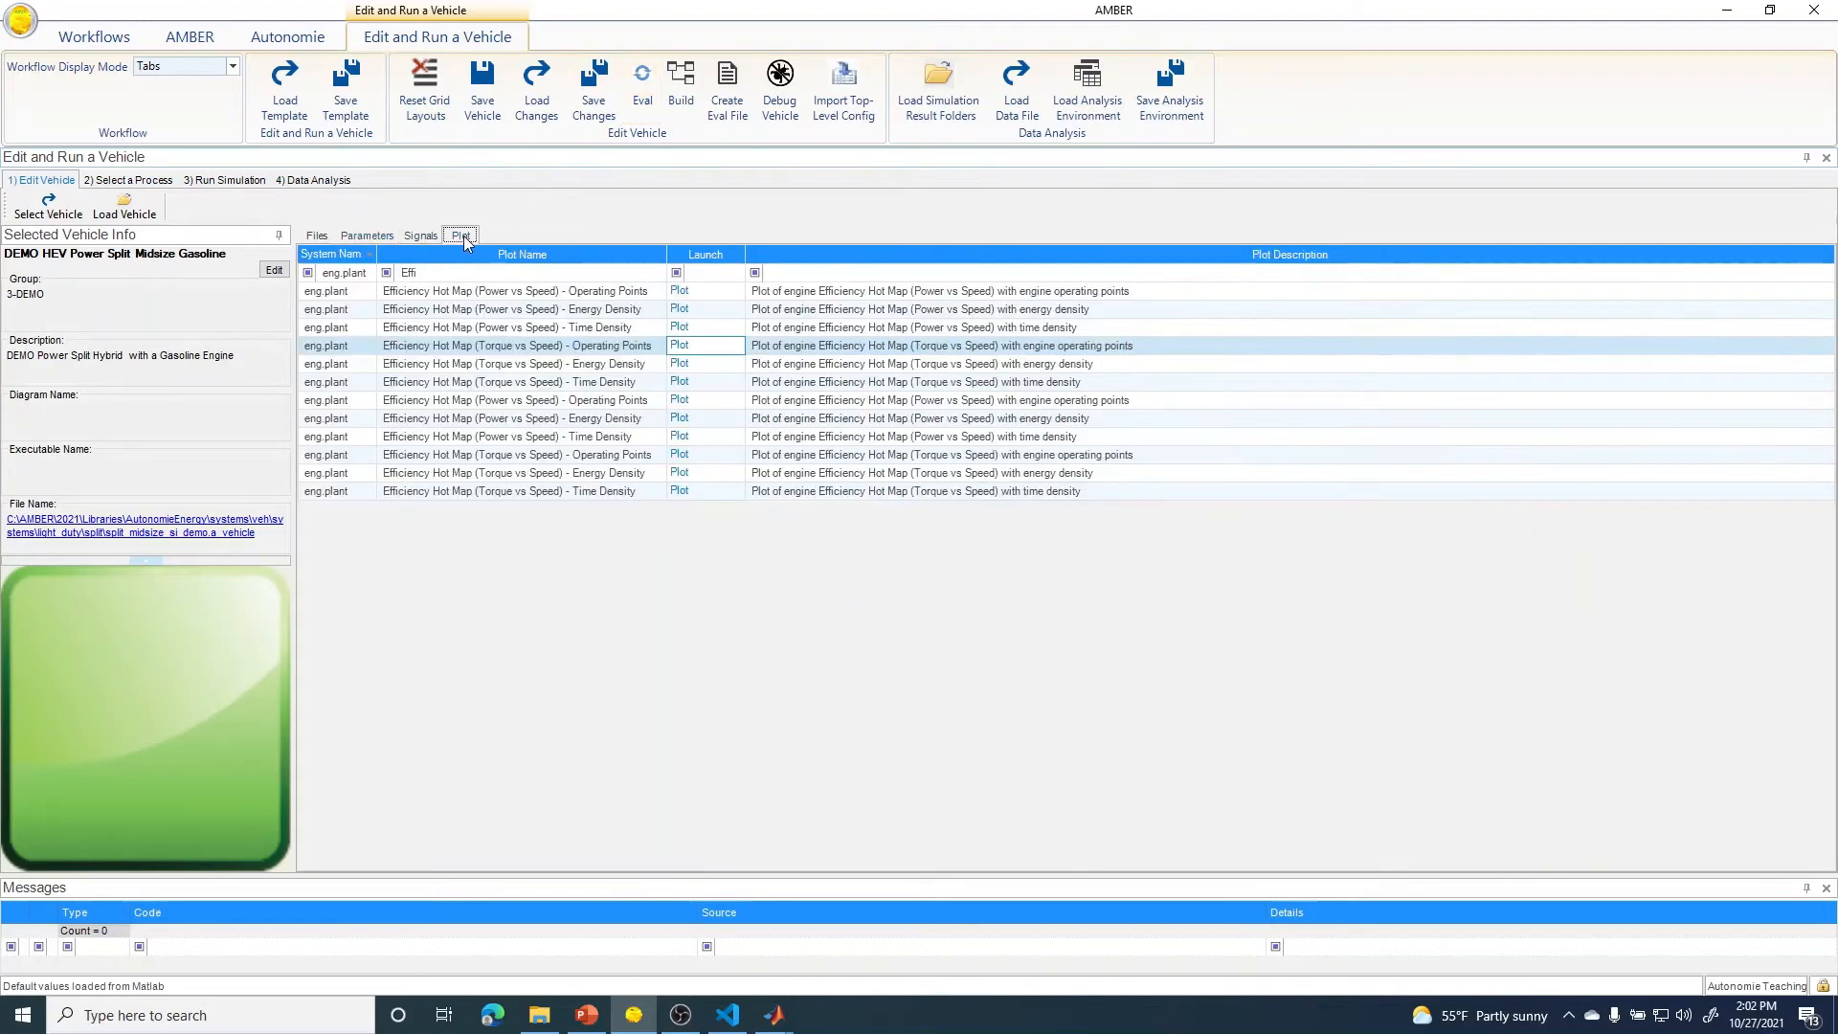
{"action": "left_click", "coordinate": [681, 349]}
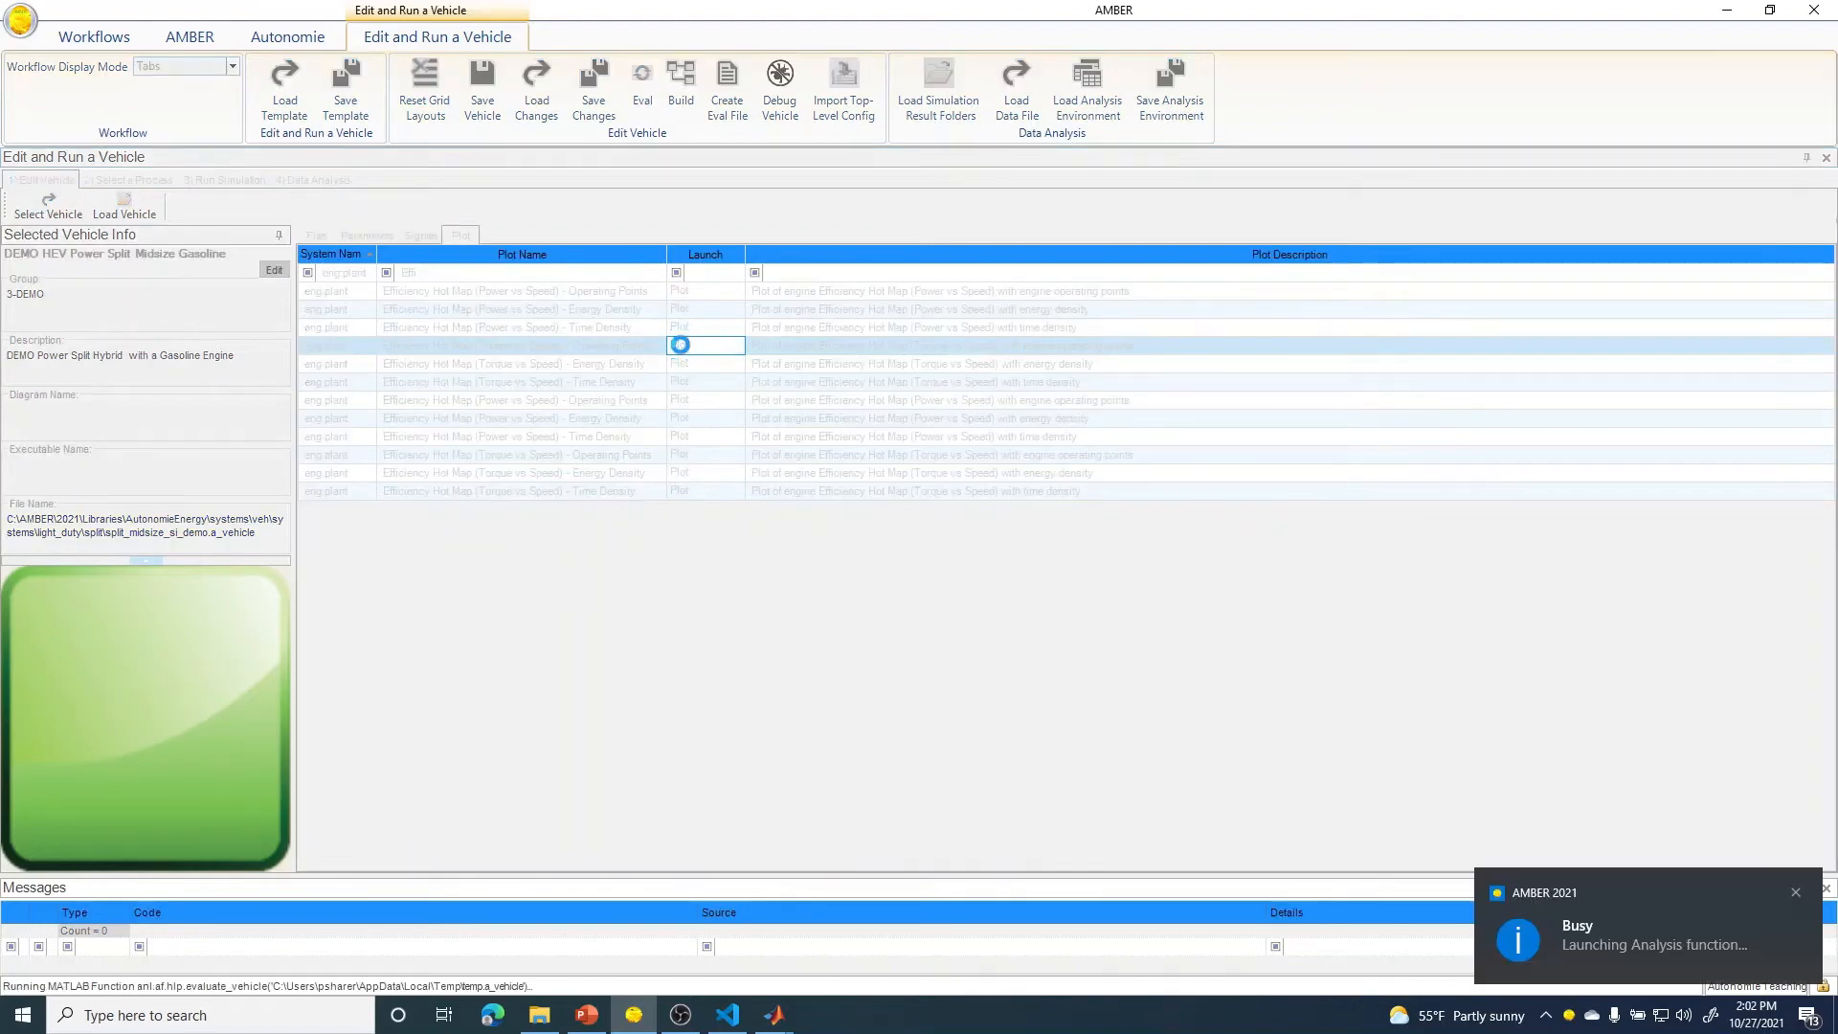
- Place the two MATLAB engine efficiency map figures side by side to compare their torque curves, and close both figures
{"action": "mouse_move", "coordinate": [789, 1024]}
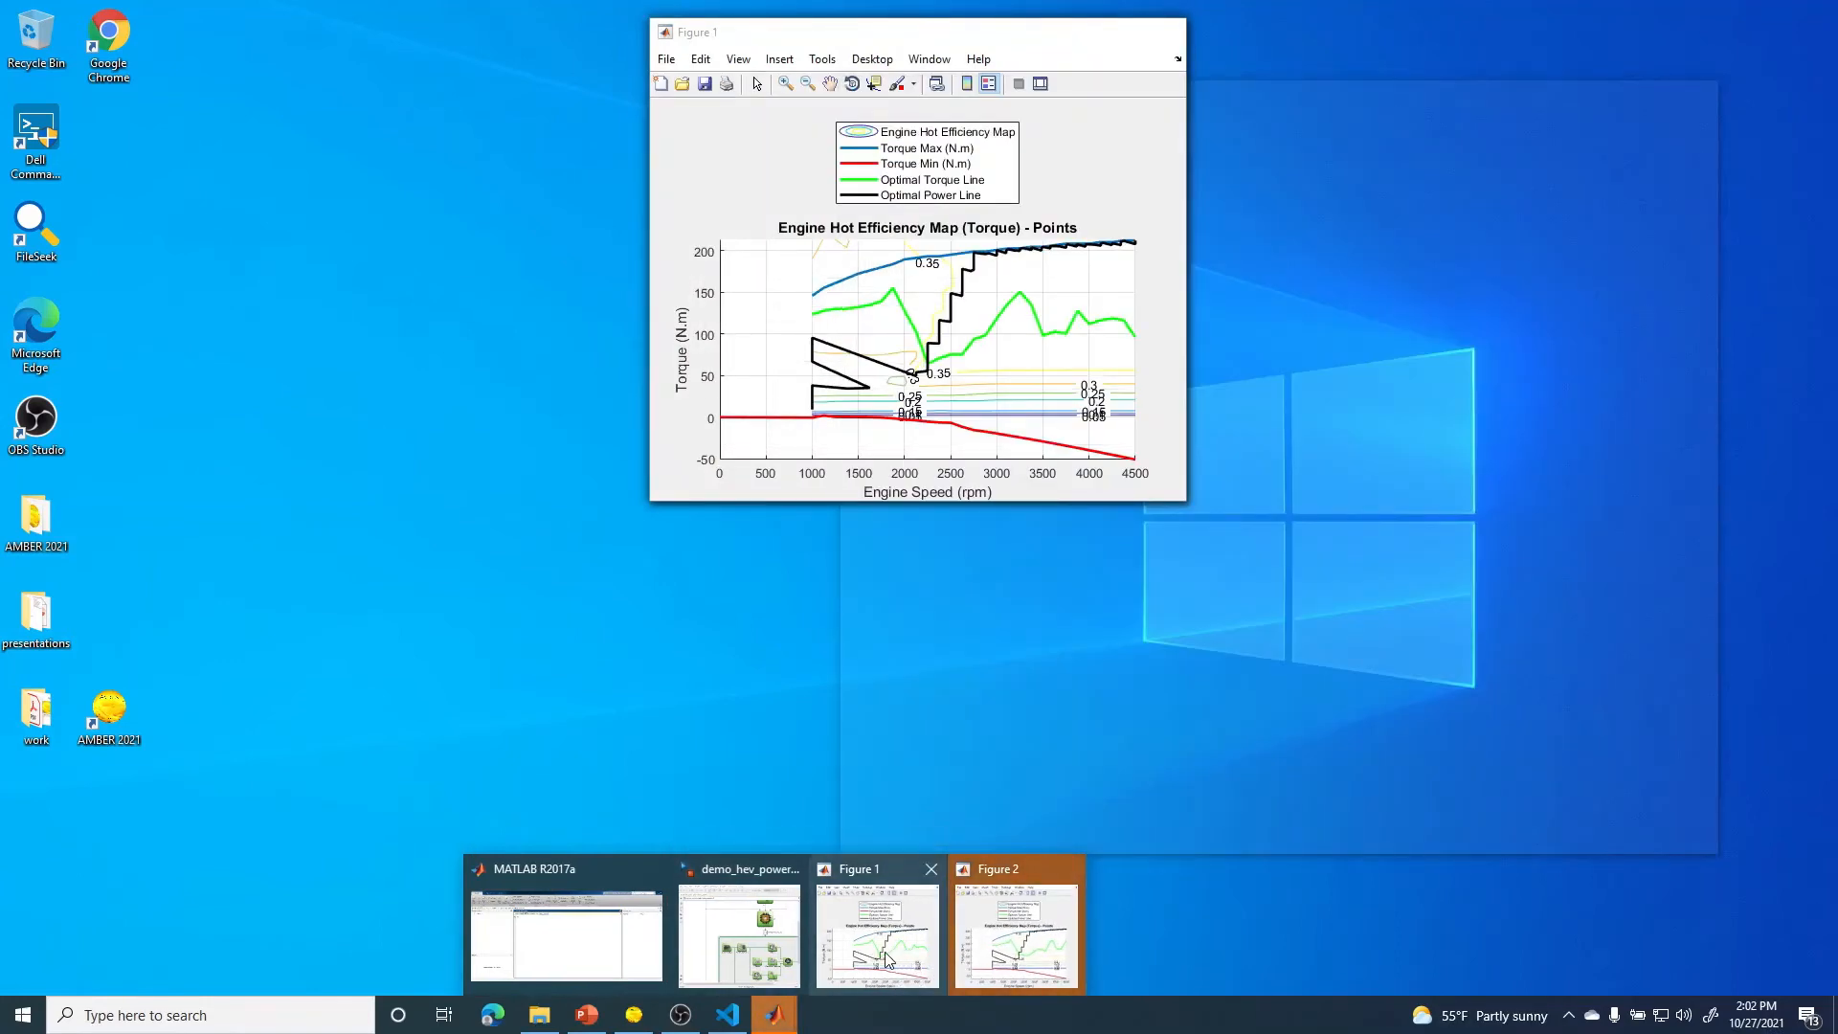
{"action": "mouse_move", "coordinate": [988, 964]}
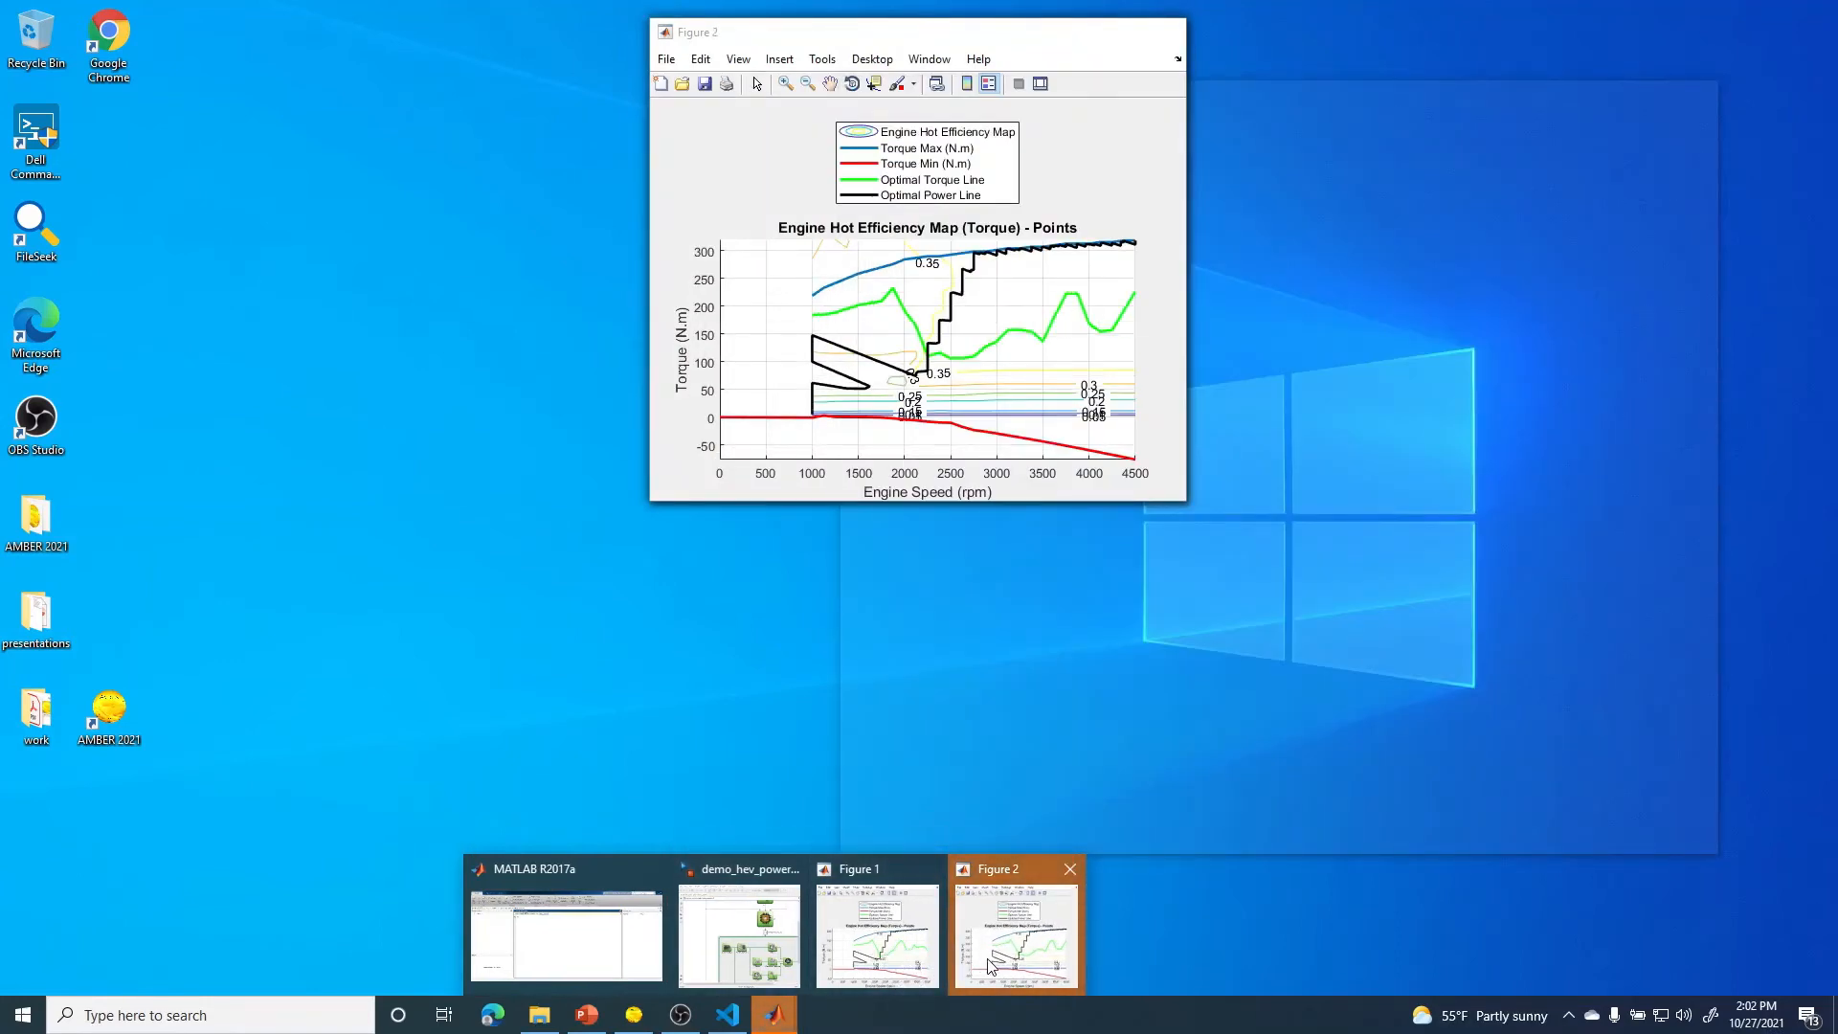
{"action": "left_click", "coordinate": [899, 951]}
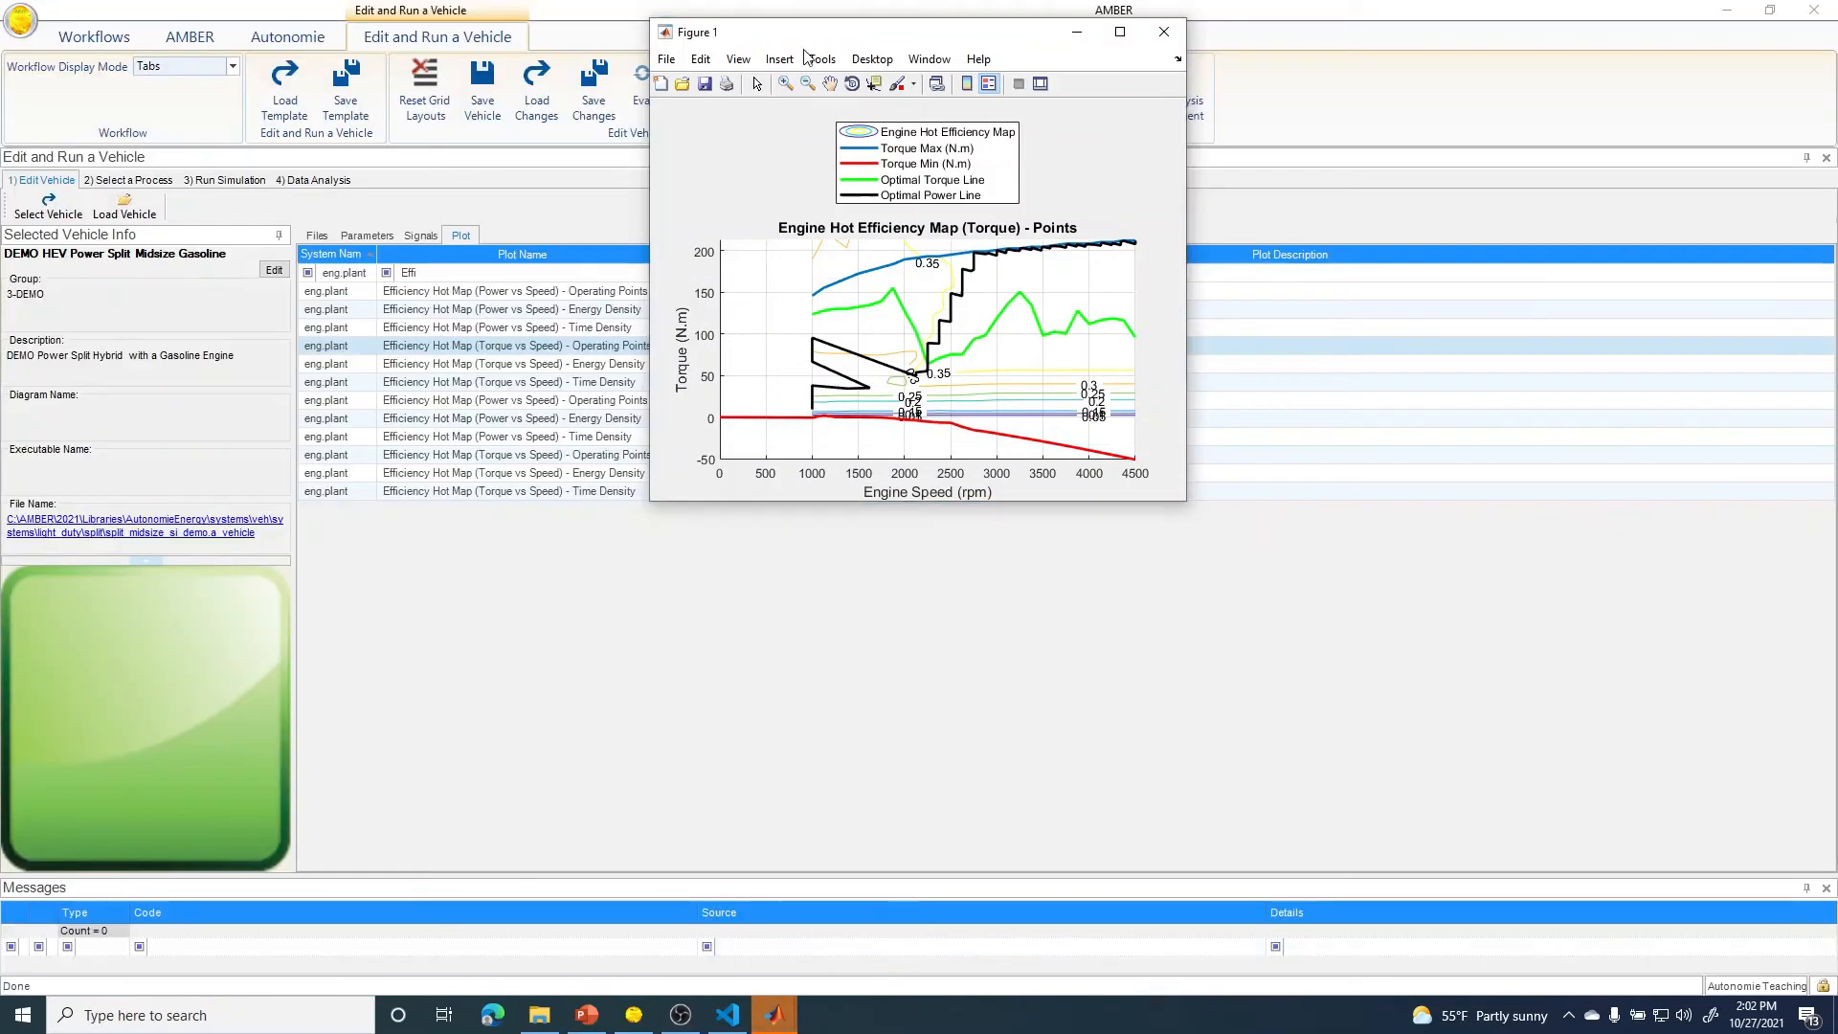
{"action": "left_click_drag", "start_coordinate": [799, 35], "coordinate": [556, 99]}
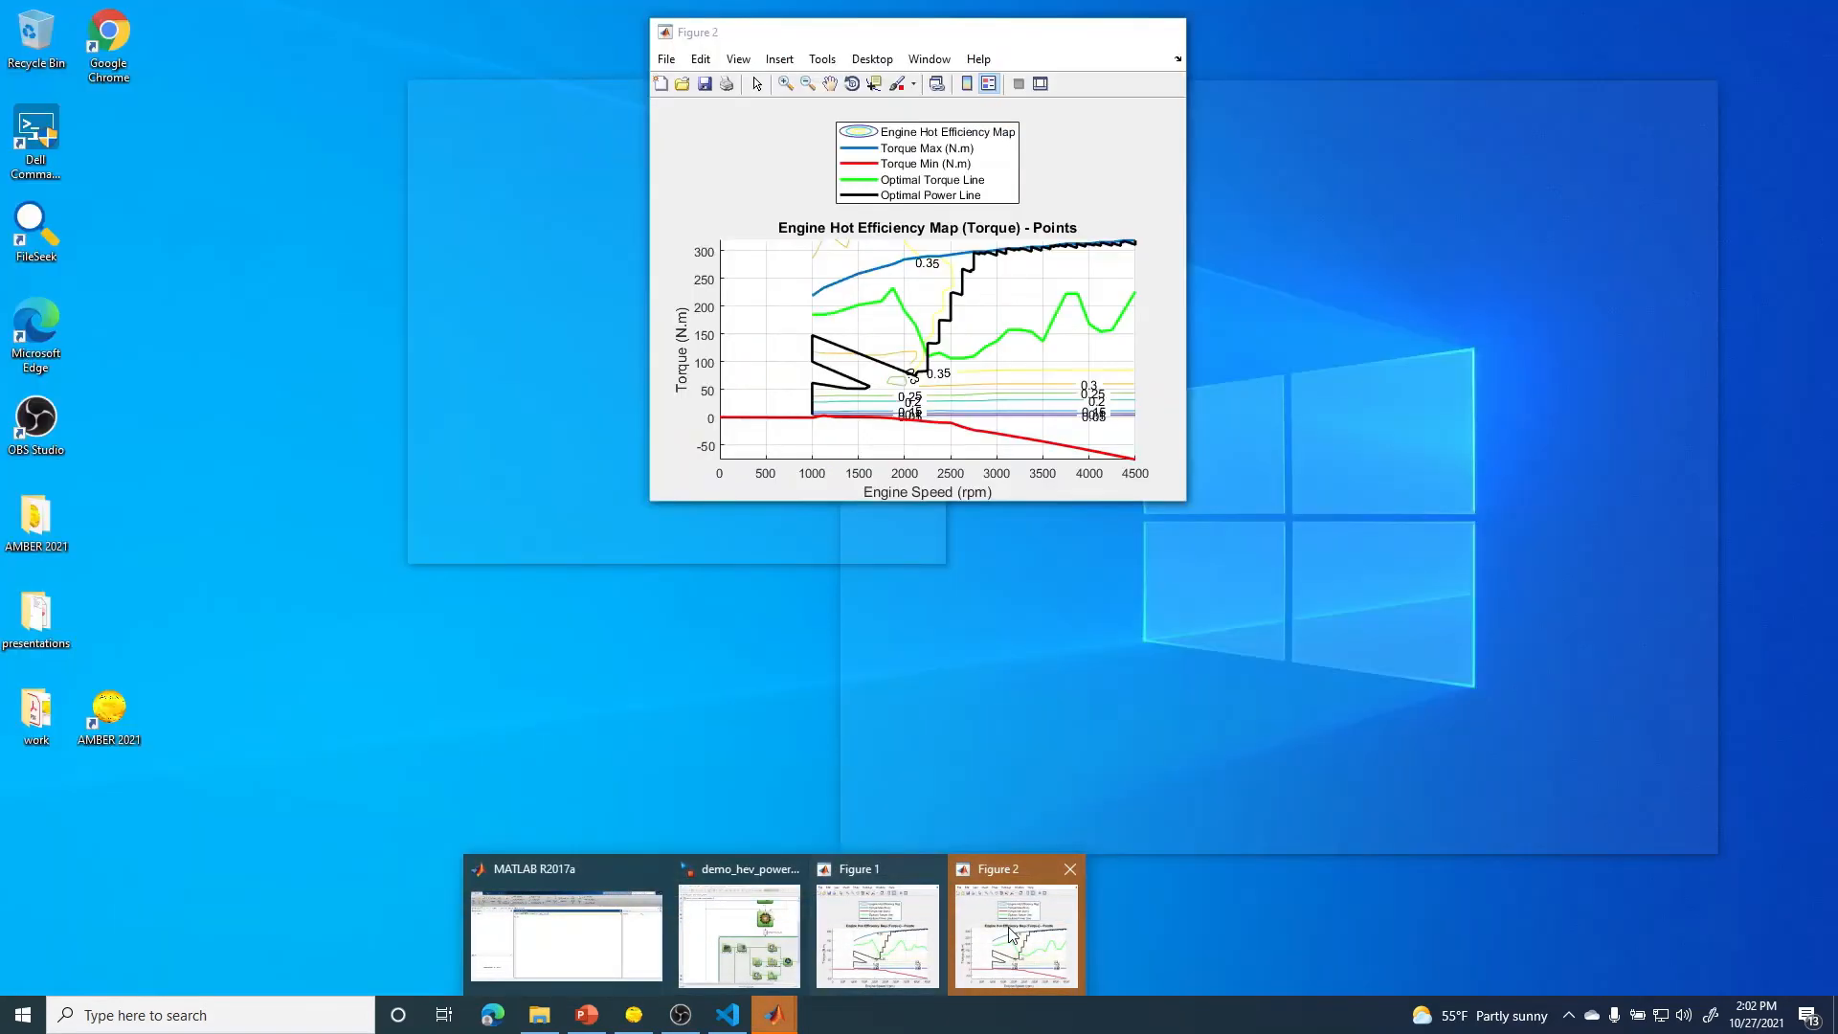
{"action": "left_click", "coordinate": [1014, 935]}
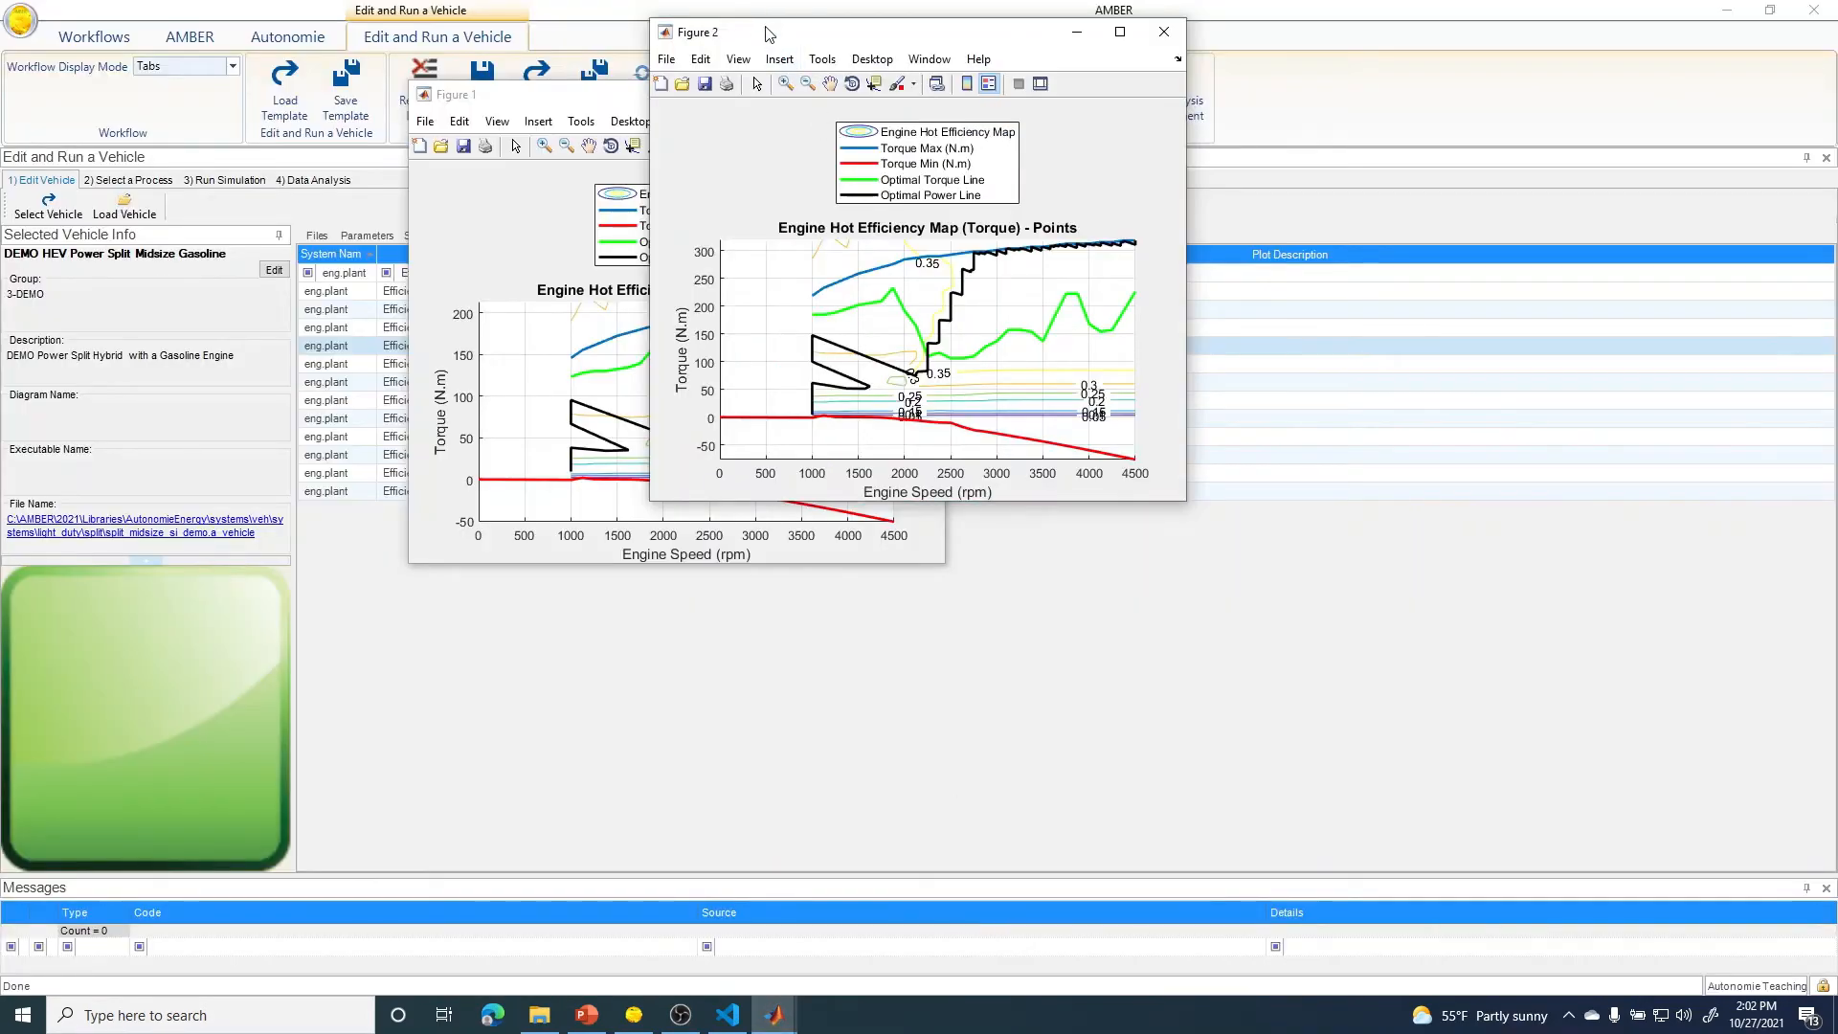
{"action": "left_click_drag", "start_coordinate": [768, 34], "coordinate": [1063, 101]}
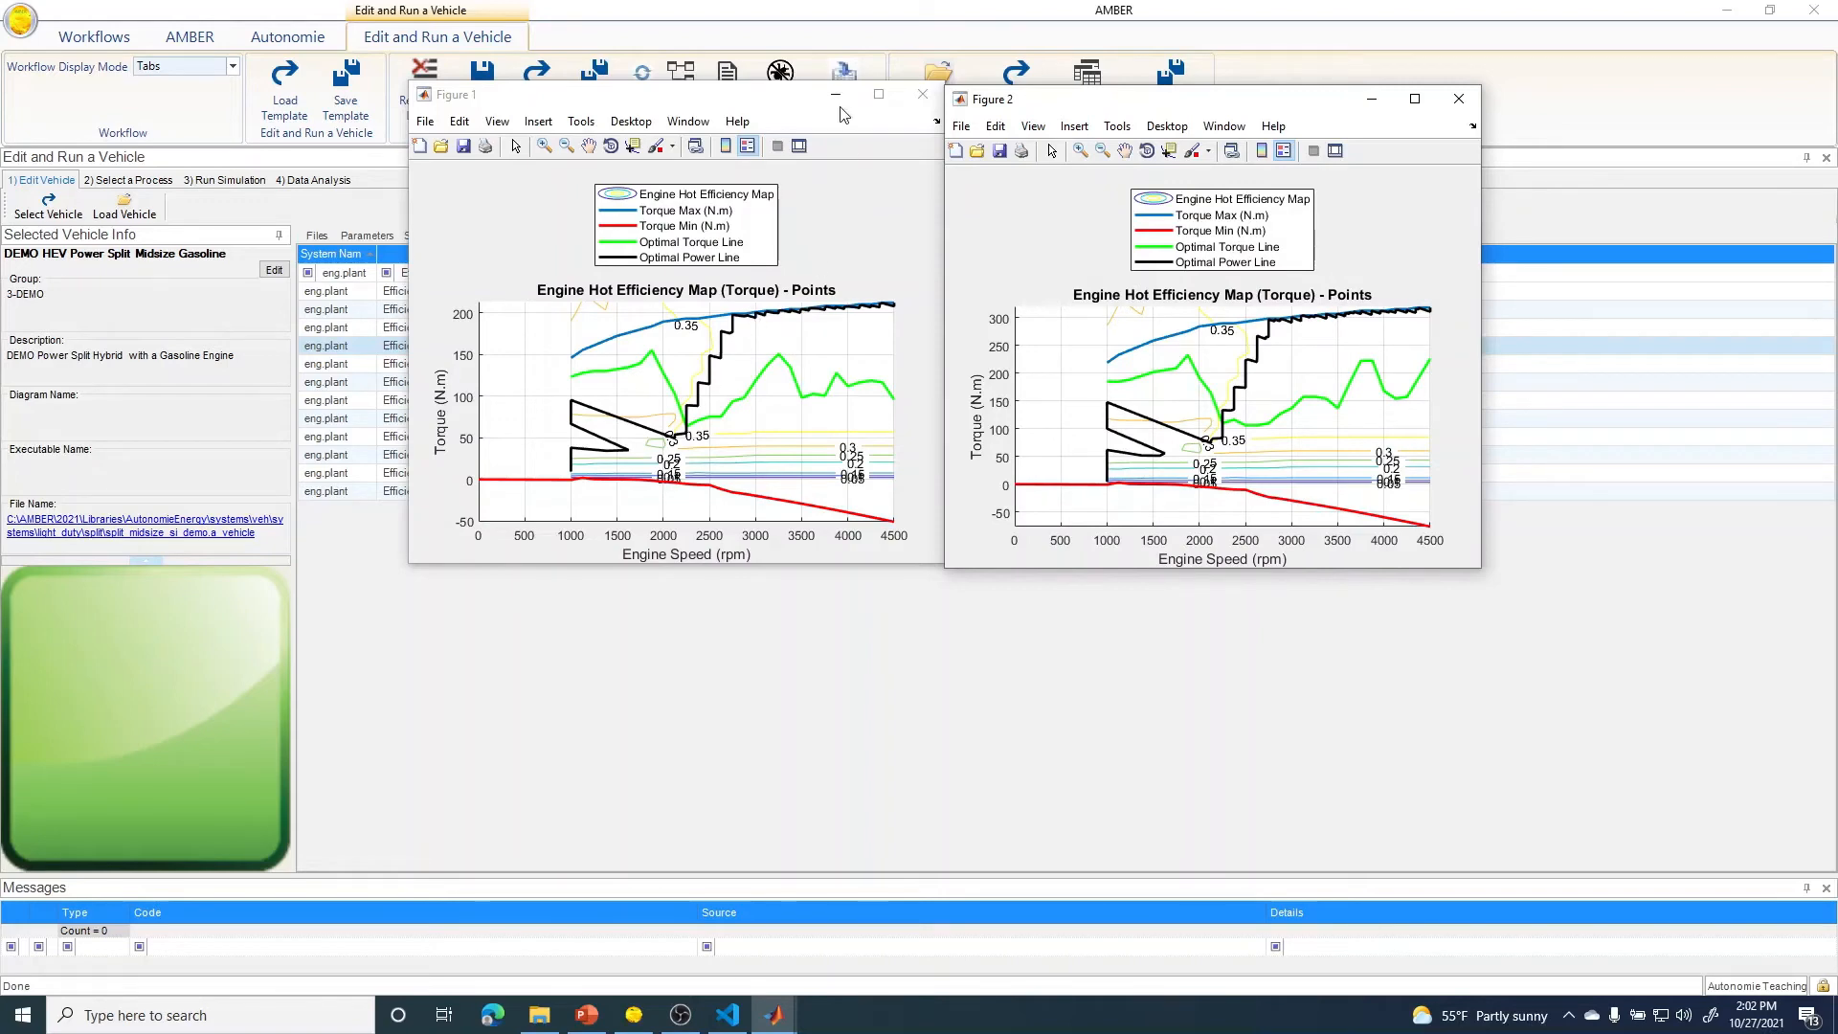
{"action": "left_click", "coordinate": [921, 100]}
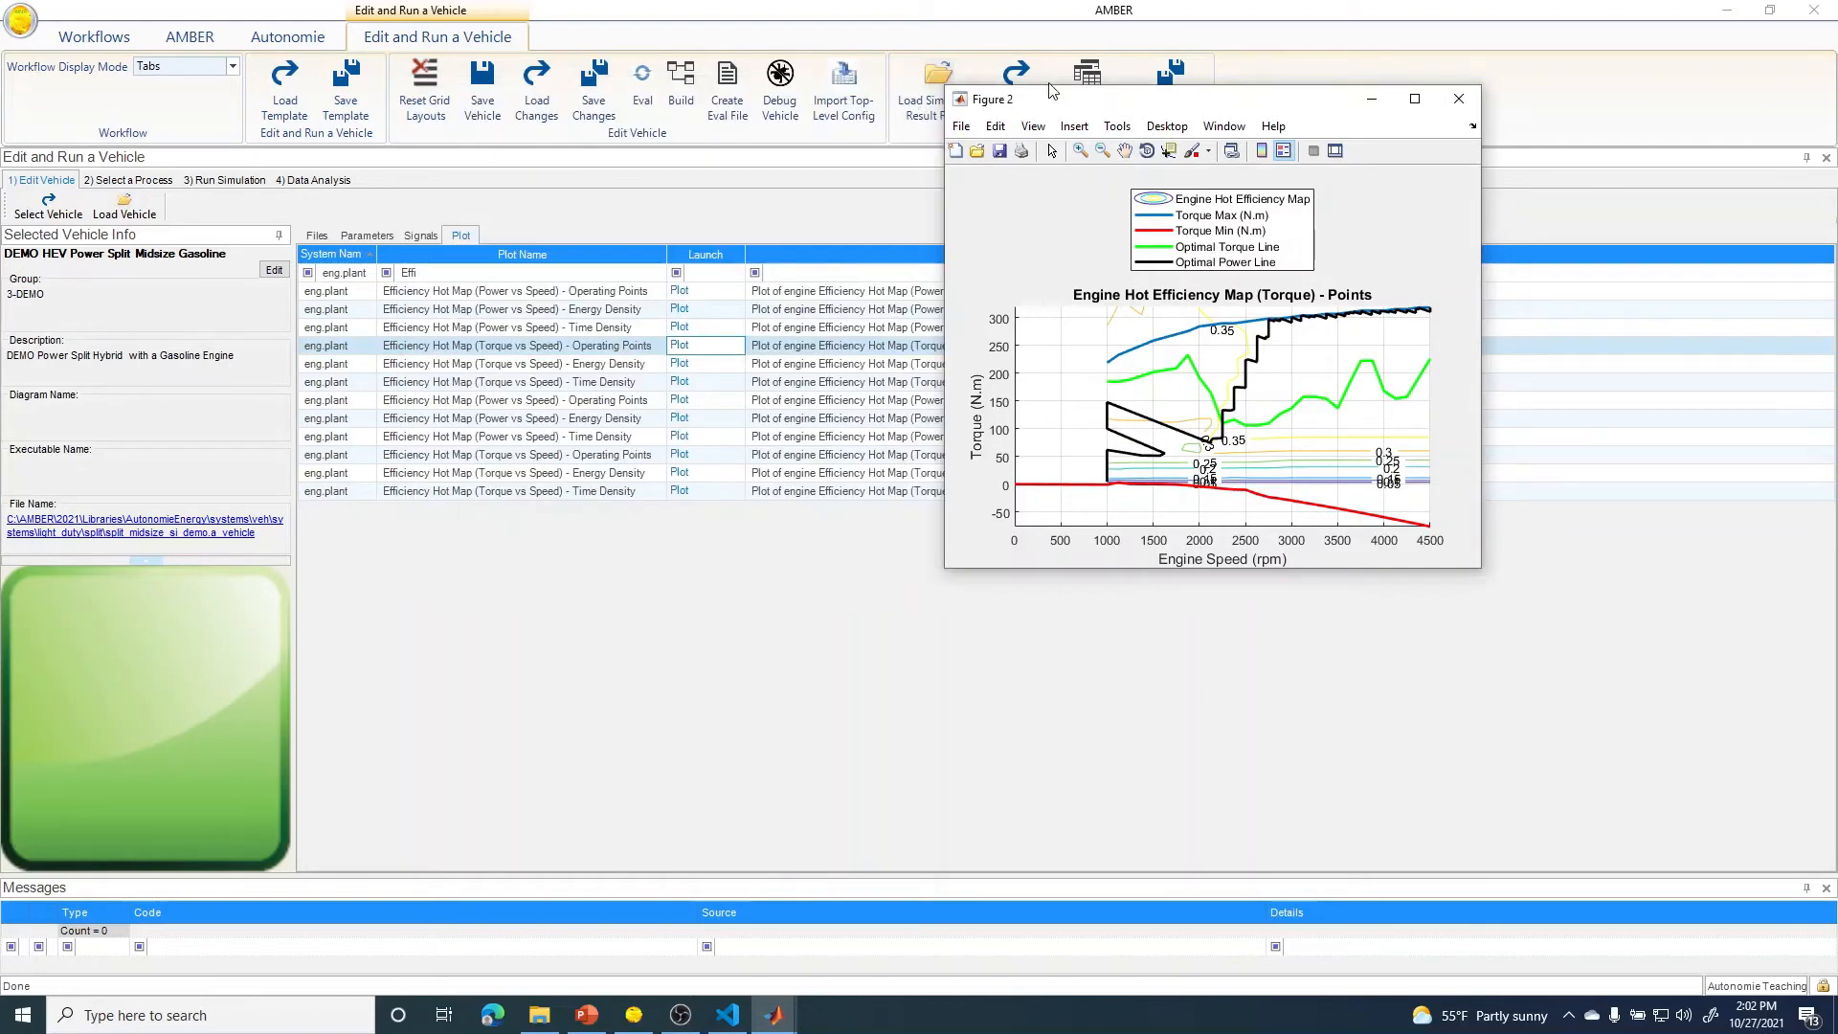
{"action": "left_click", "coordinate": [1459, 99]}
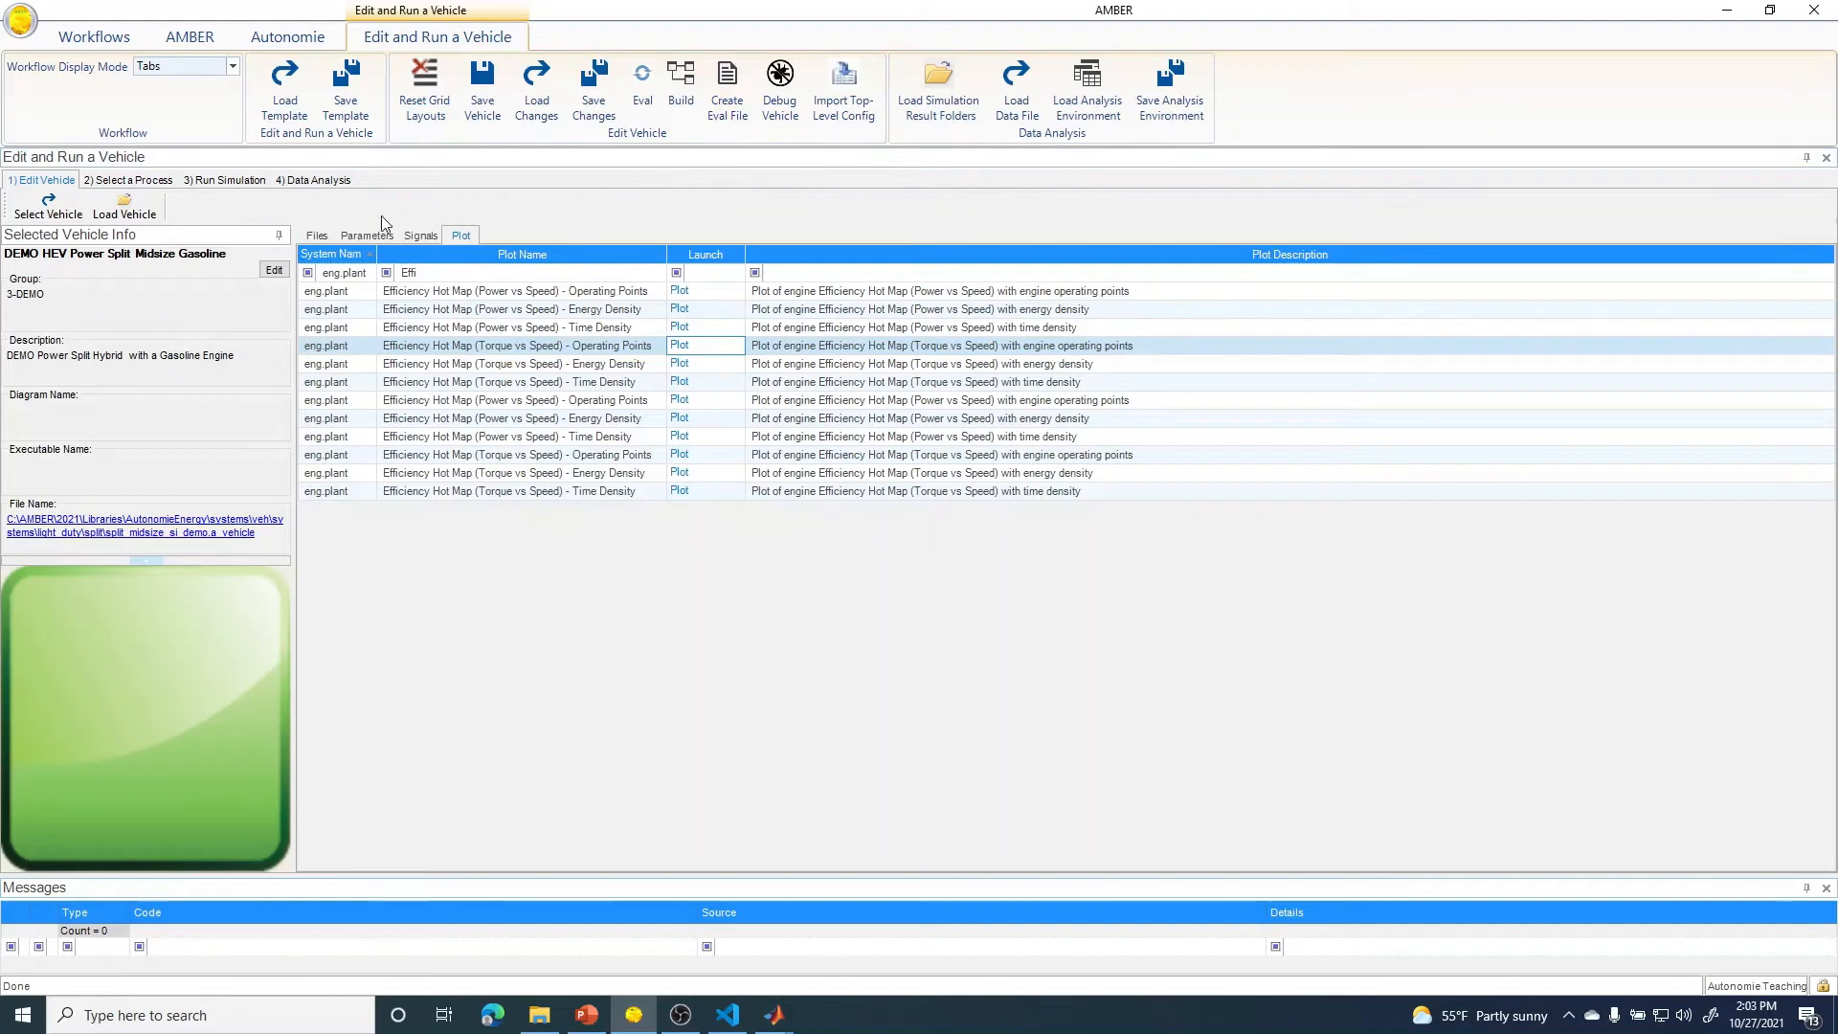
- Return to AMBER's vehicle files view and create the eval file for the vehicle
{"action": "left_click", "coordinate": [314, 236]}
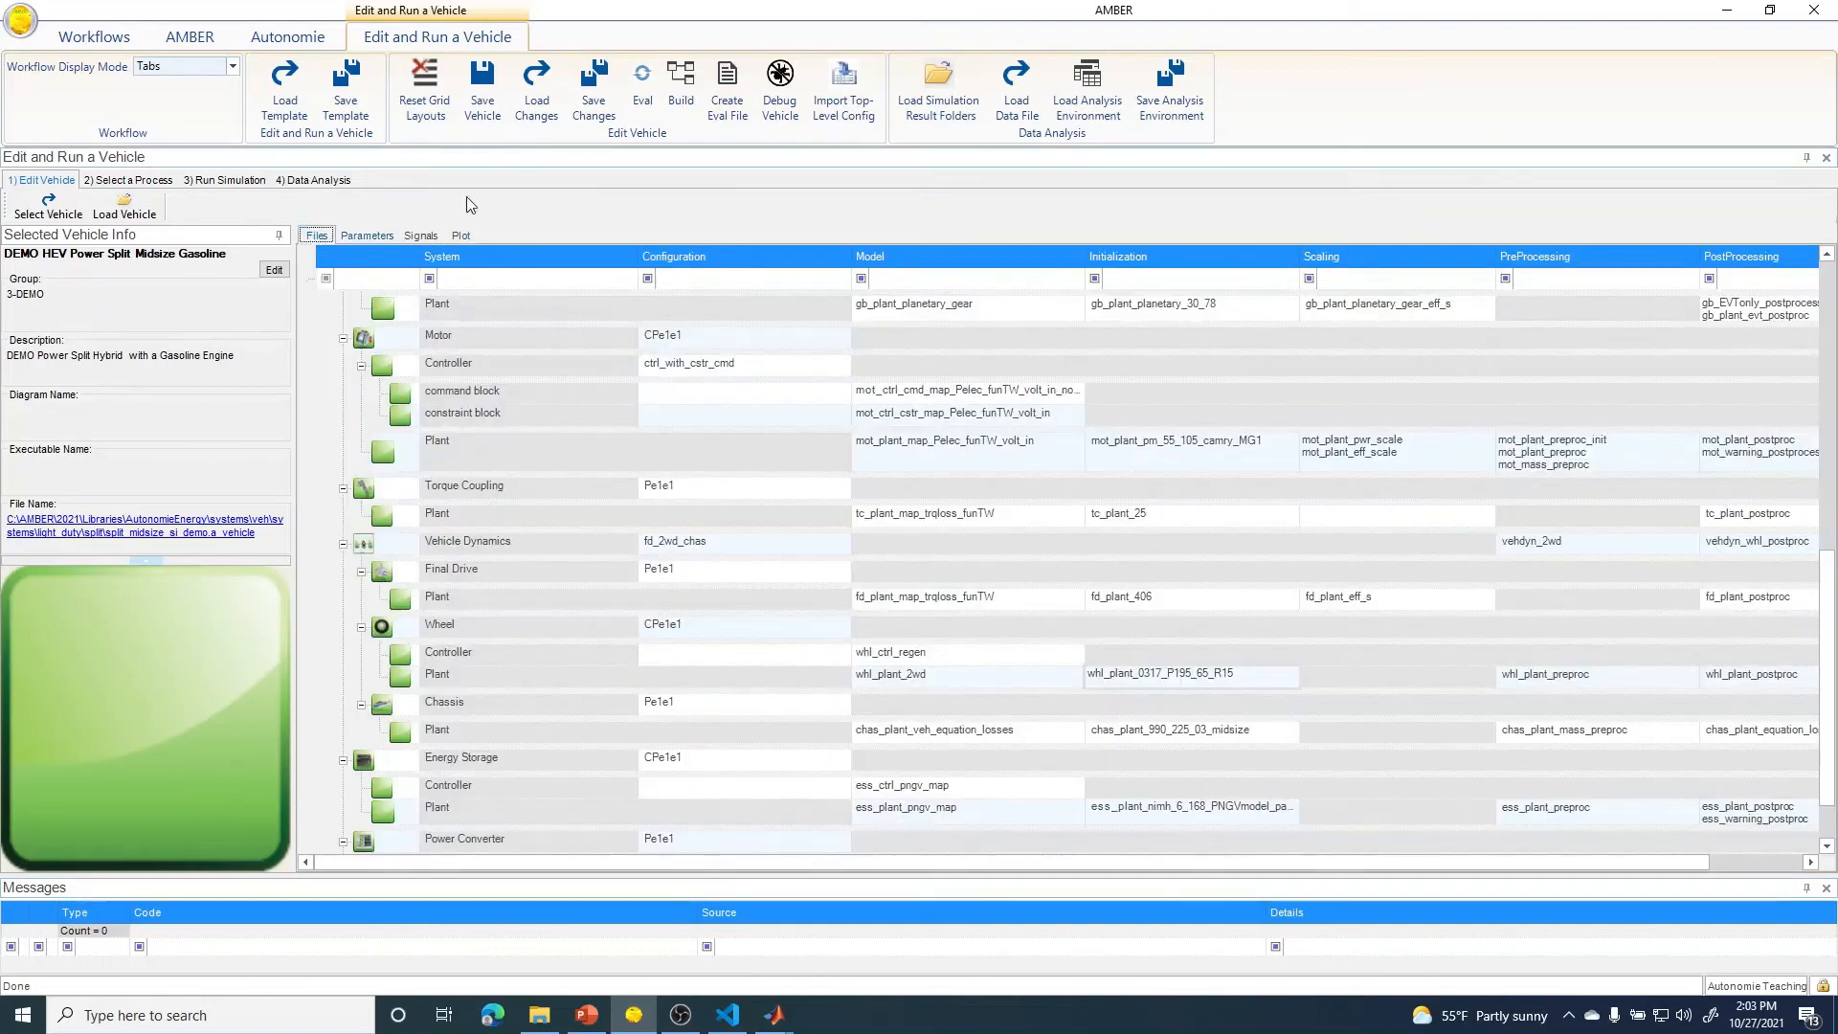
{"action": "left_click", "coordinate": [727, 110]}
{"action": "left_click", "coordinate": [727, 109]}
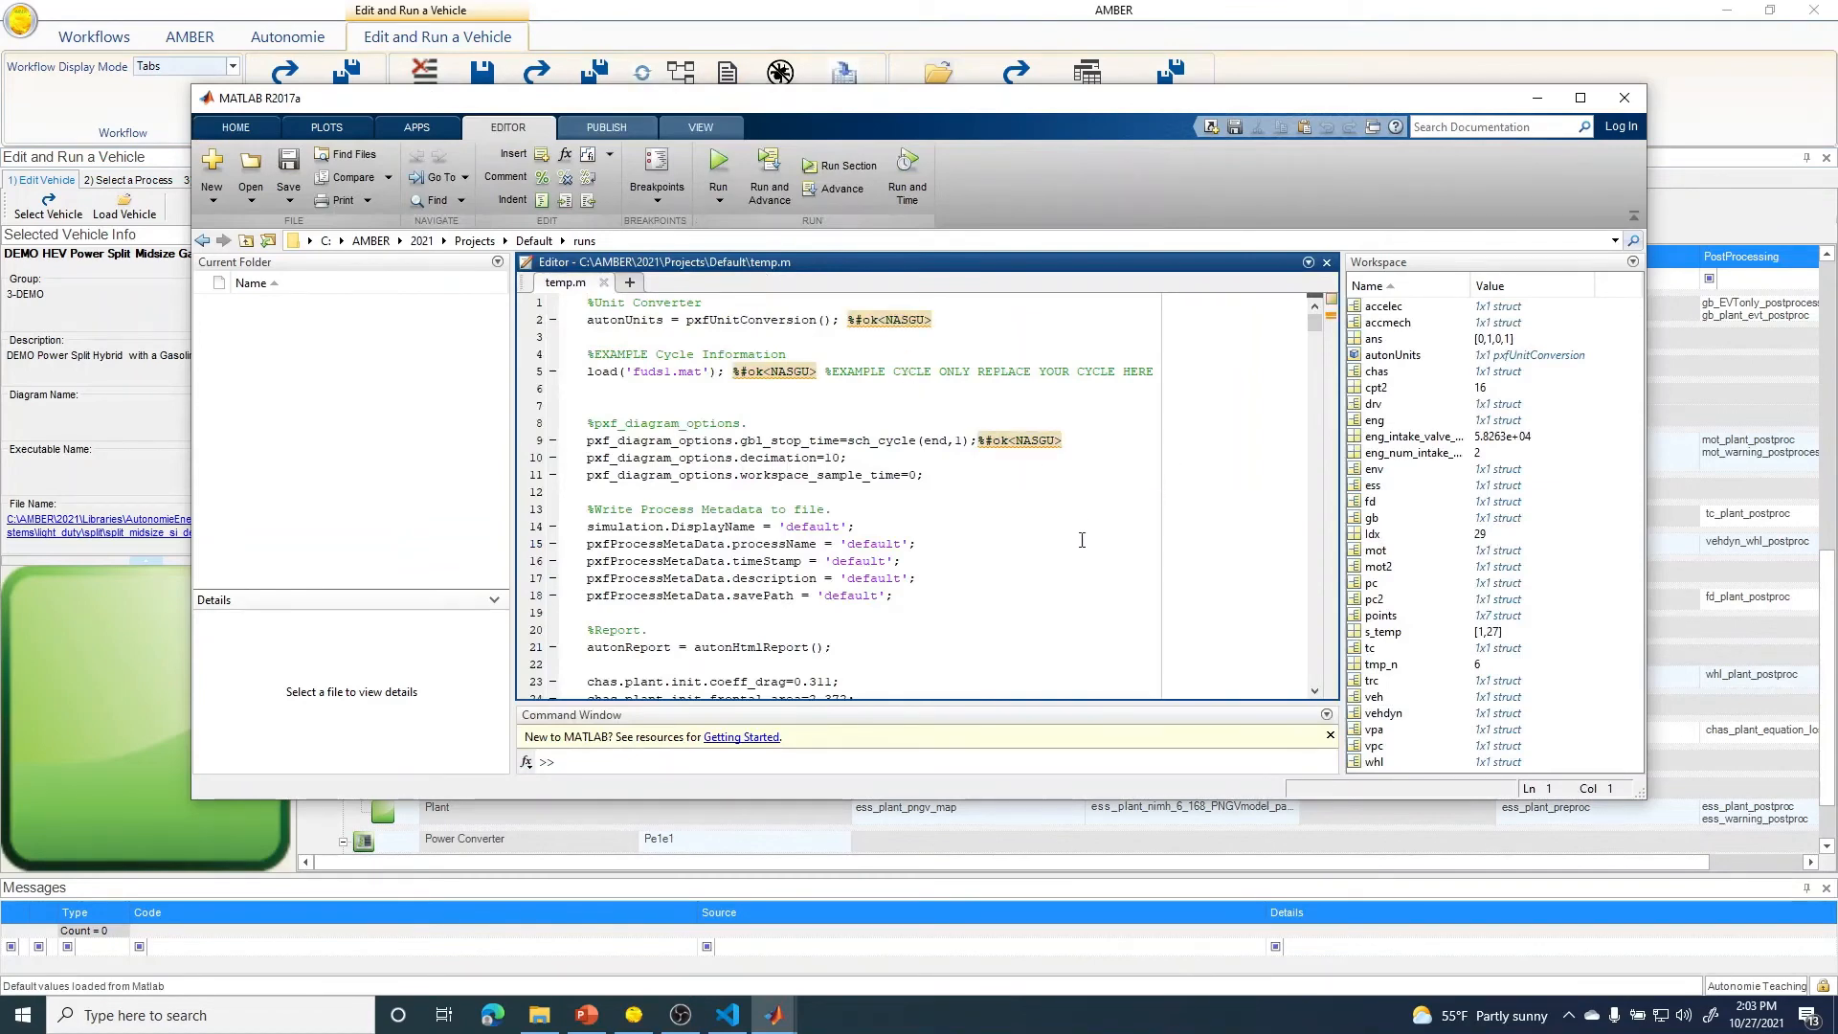
- Review the generated temp.m script's parameter assignments and initialization calls in the MATLAB editor, and minimize MATLAB
{"action": "scroll", "coordinate": [1079, 542], "scroll_direction": "down", "scroll_amount": 1}
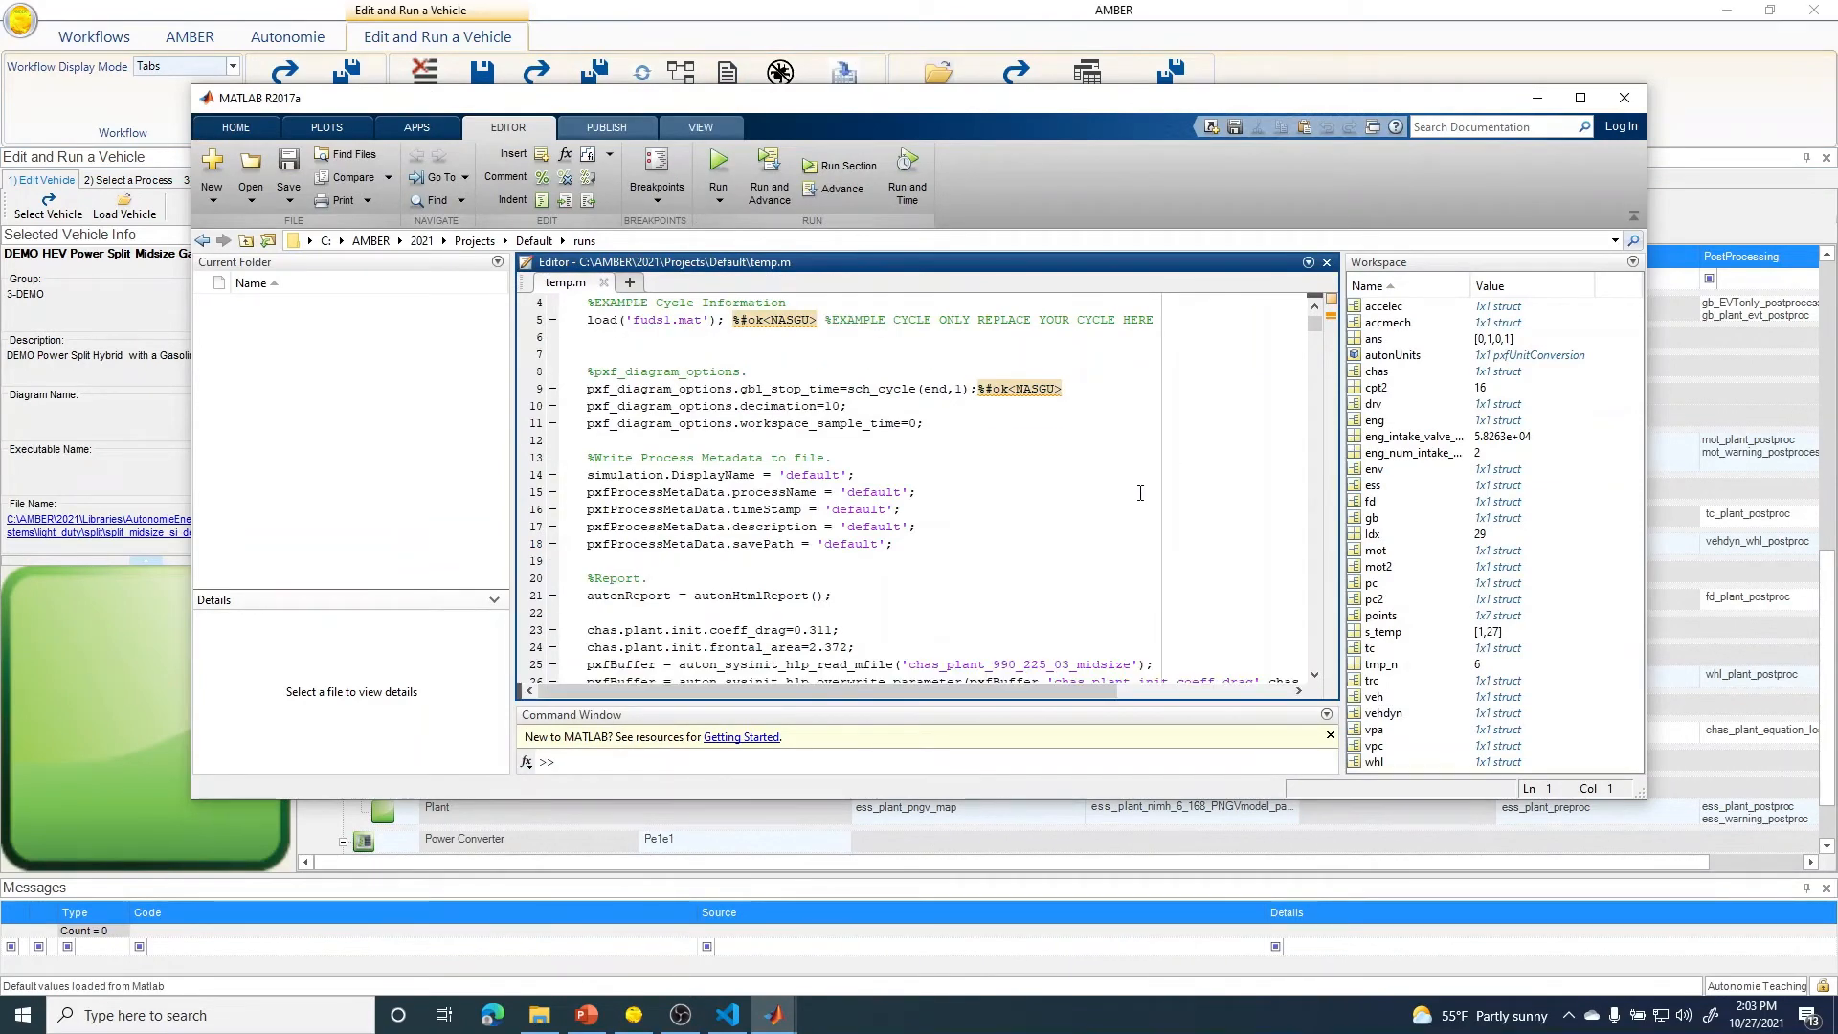
{"action": "scroll", "coordinate": [1140, 493], "scroll_direction": "down", "scroll_amount": 3}
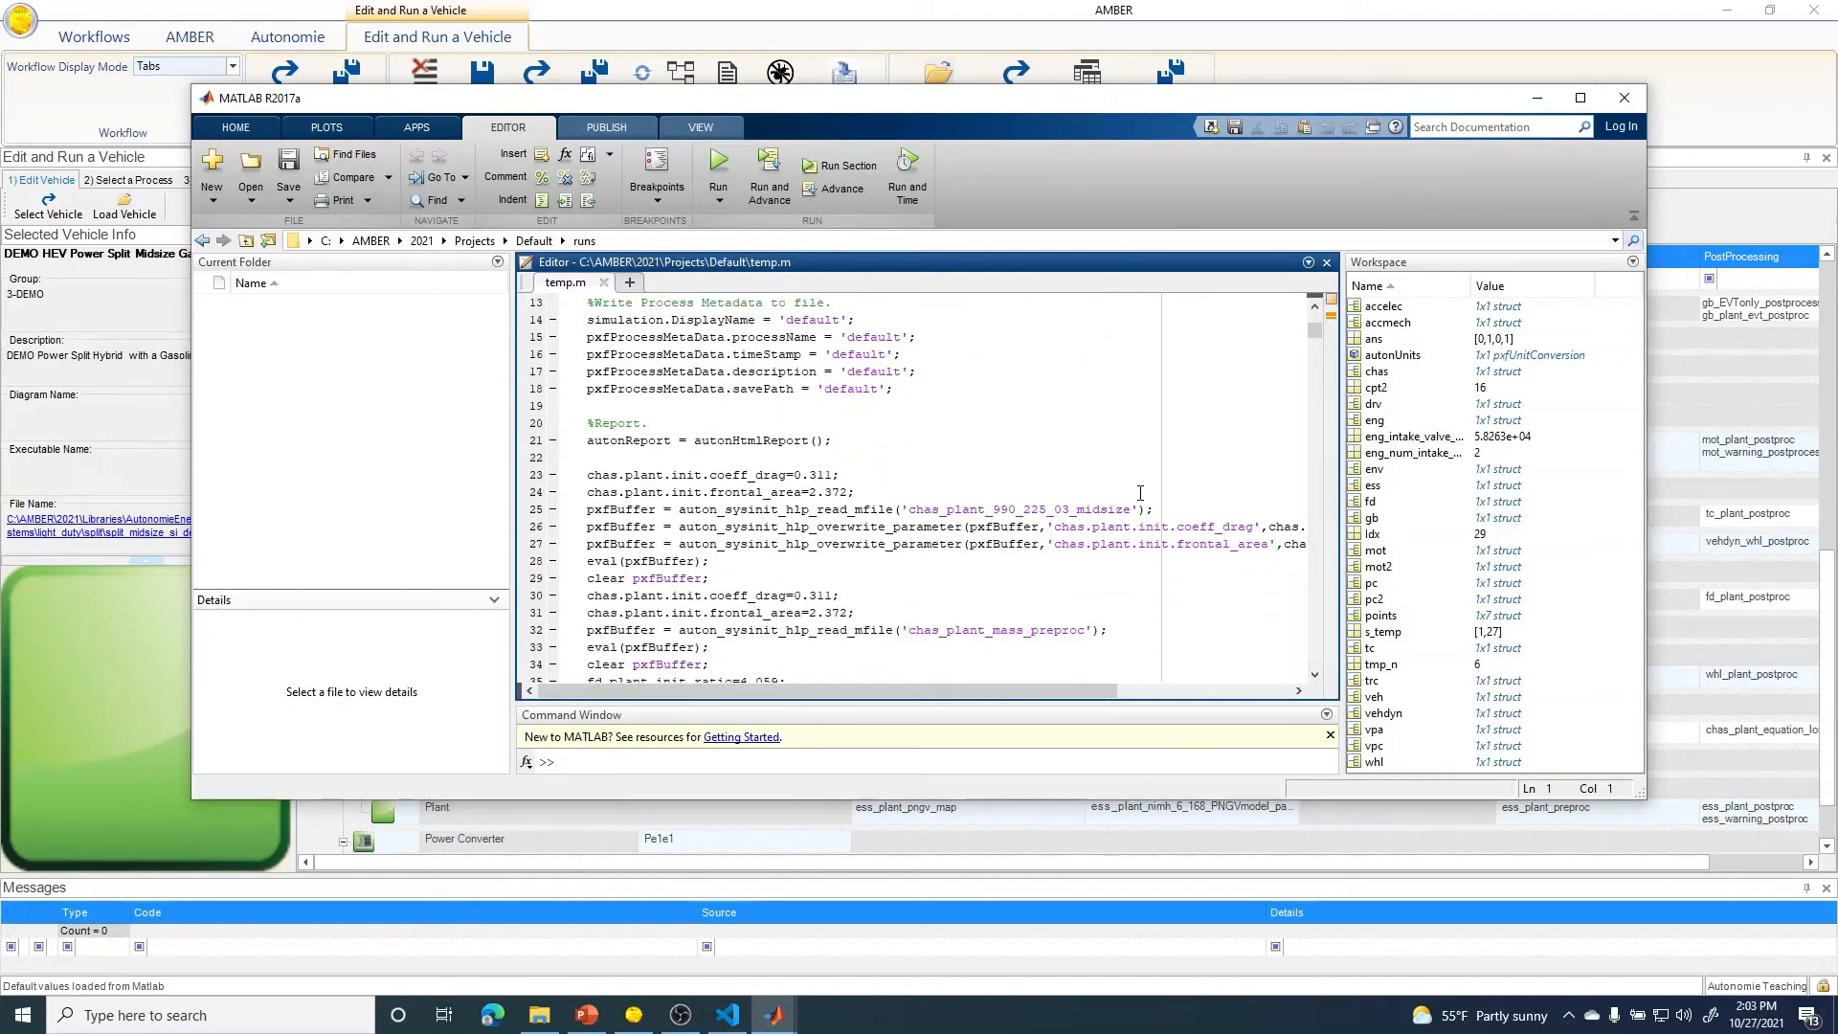
{"action": "scroll", "coordinate": [1140, 493], "scroll_direction": "down", "scroll_amount": 4}
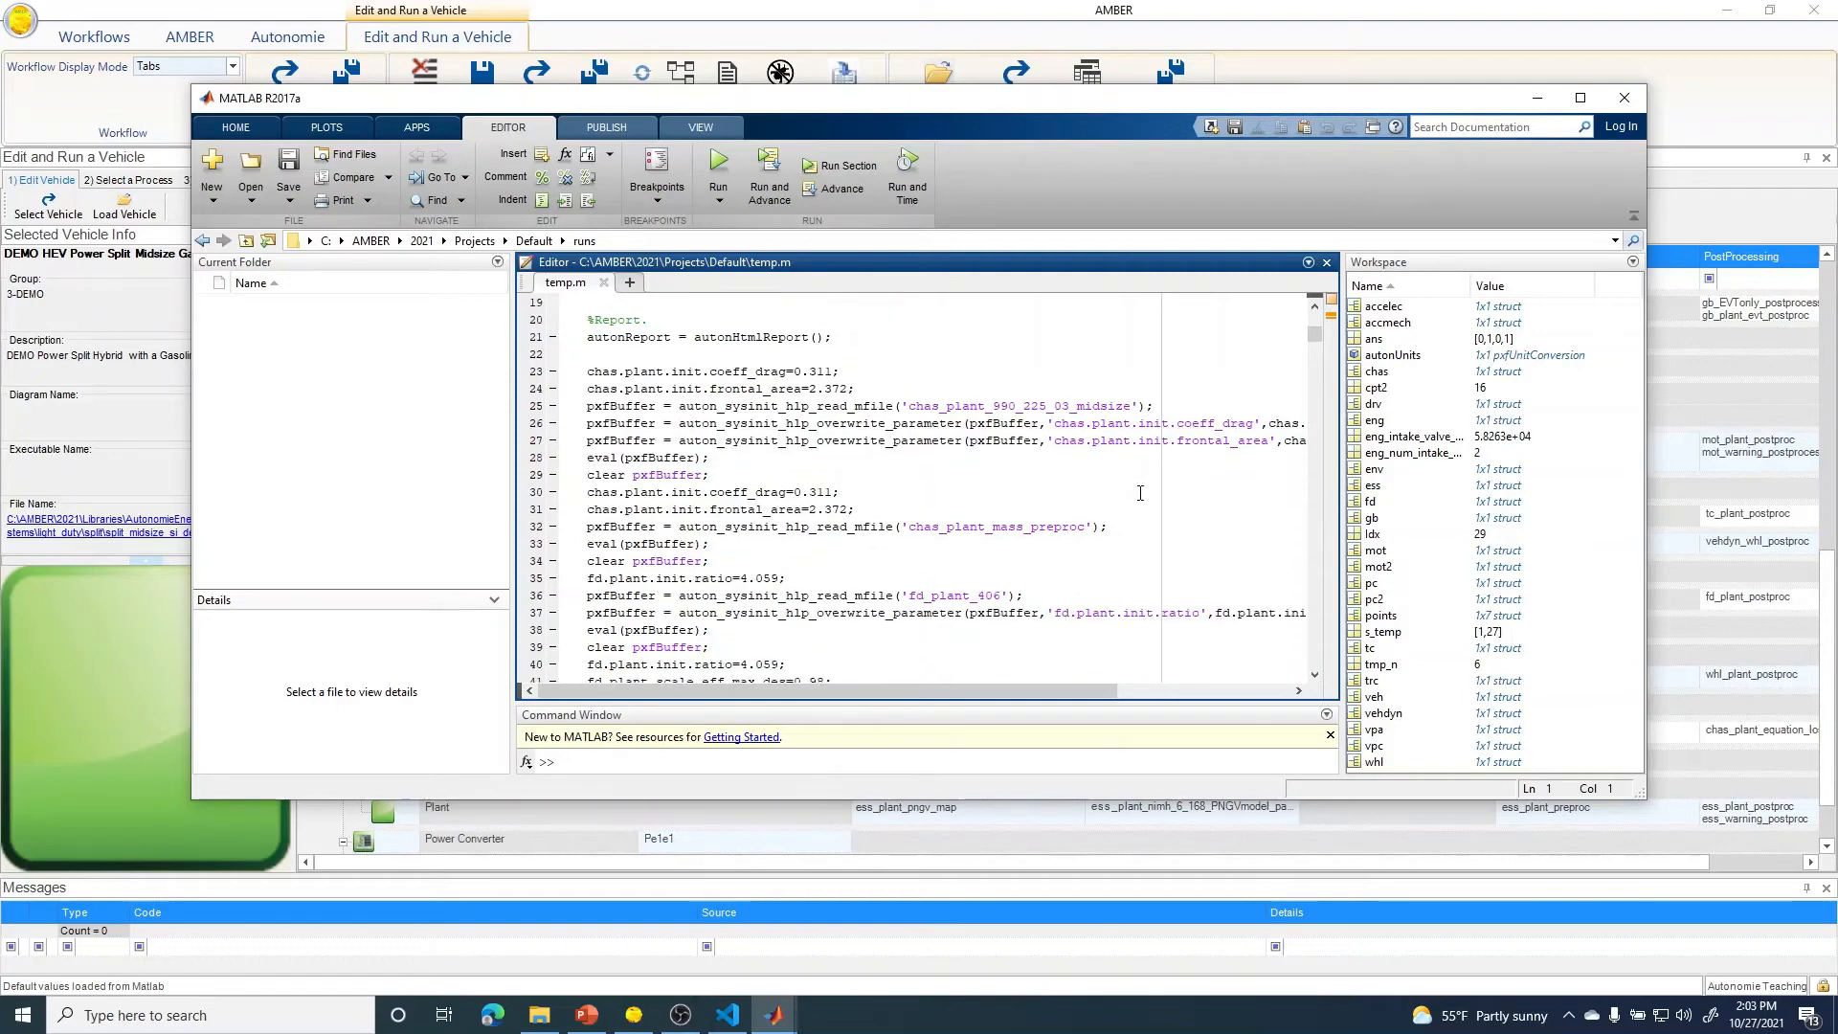
{"action": "scroll", "coordinate": [1140, 493], "scroll_direction": "down", "scroll_amount": 2}
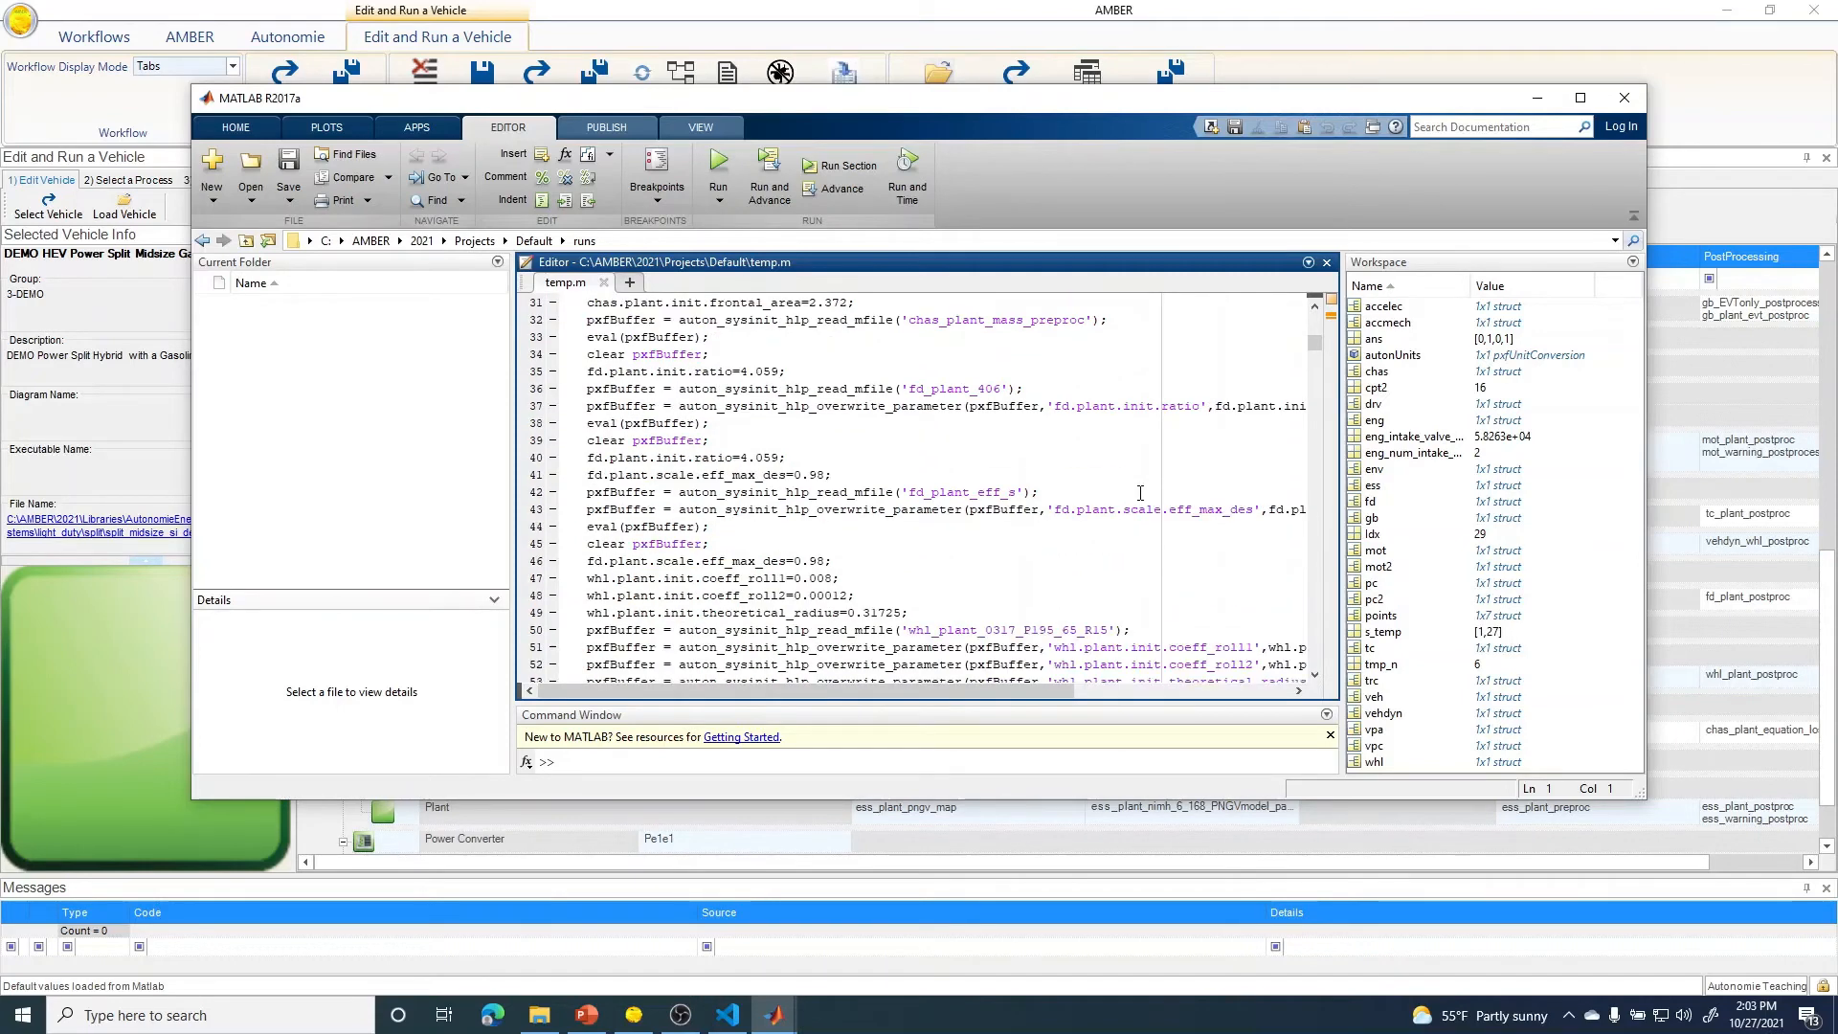
{"action": "scroll", "coordinate": [1140, 493], "scroll_direction": "down", "scroll_amount": 4}
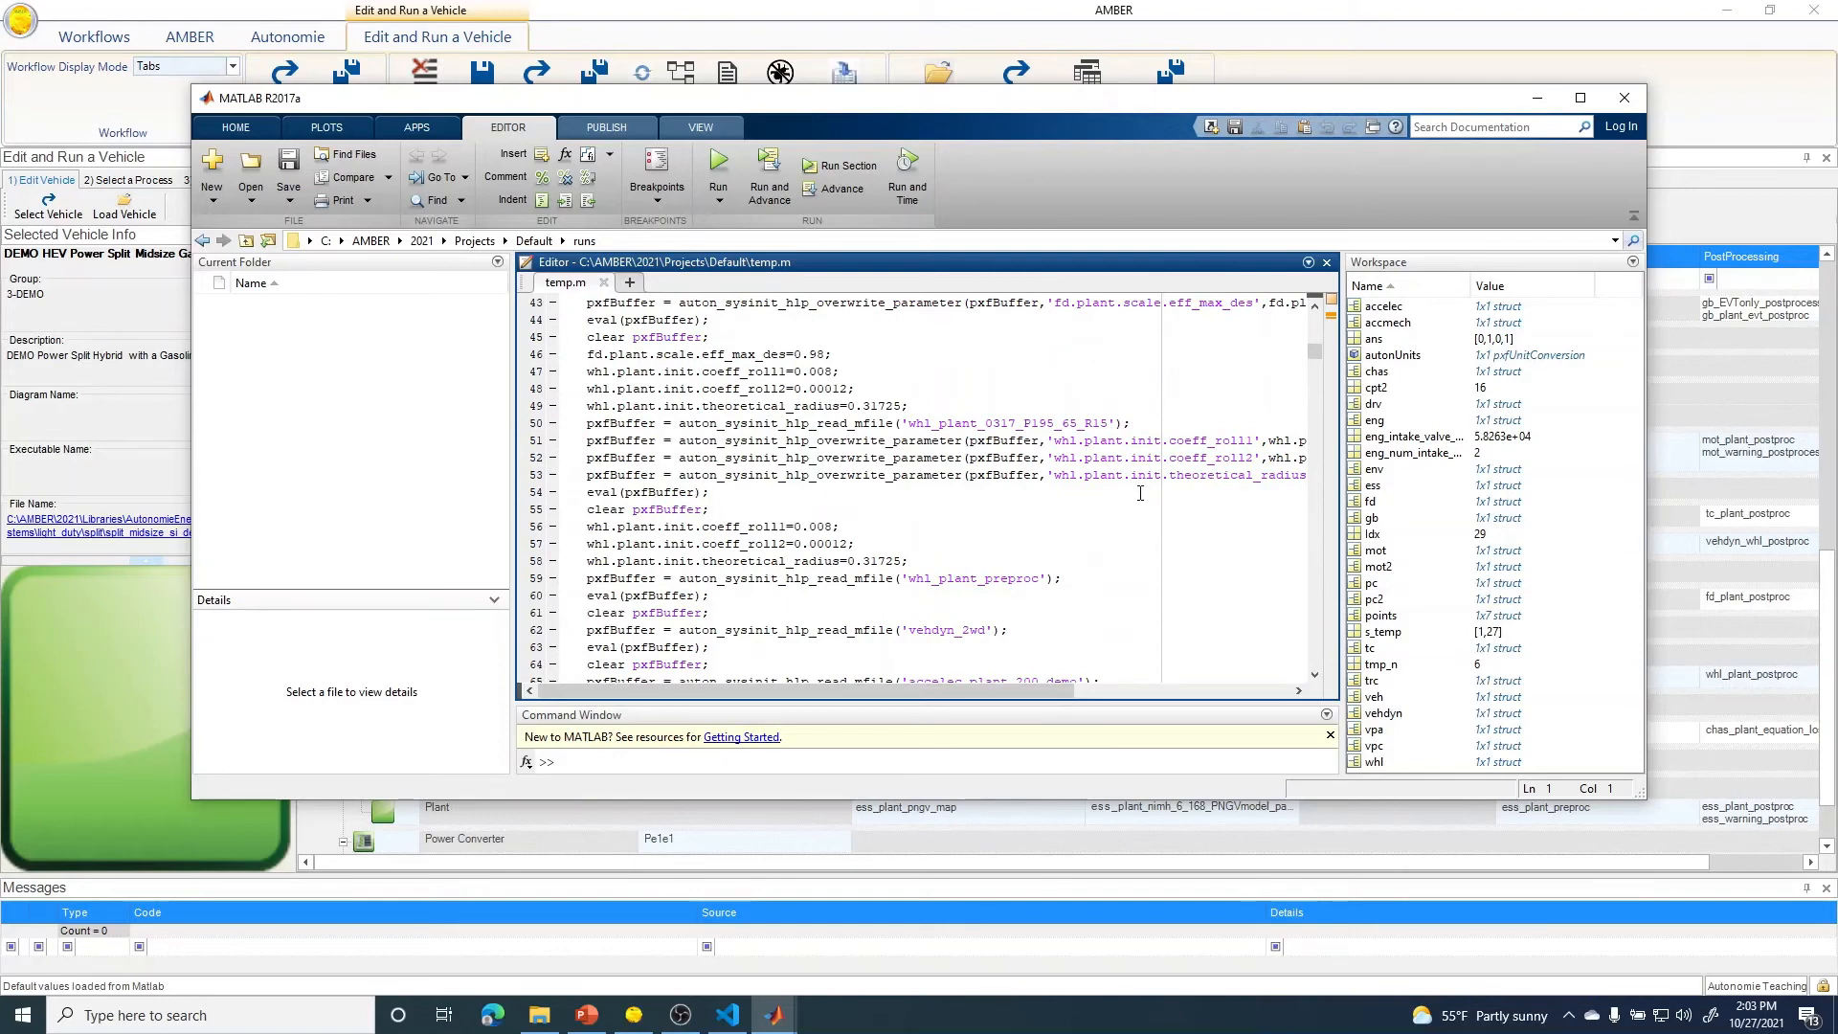
{"action": "scroll", "coordinate": [1140, 493], "scroll_direction": "down", "scroll_amount": 5}
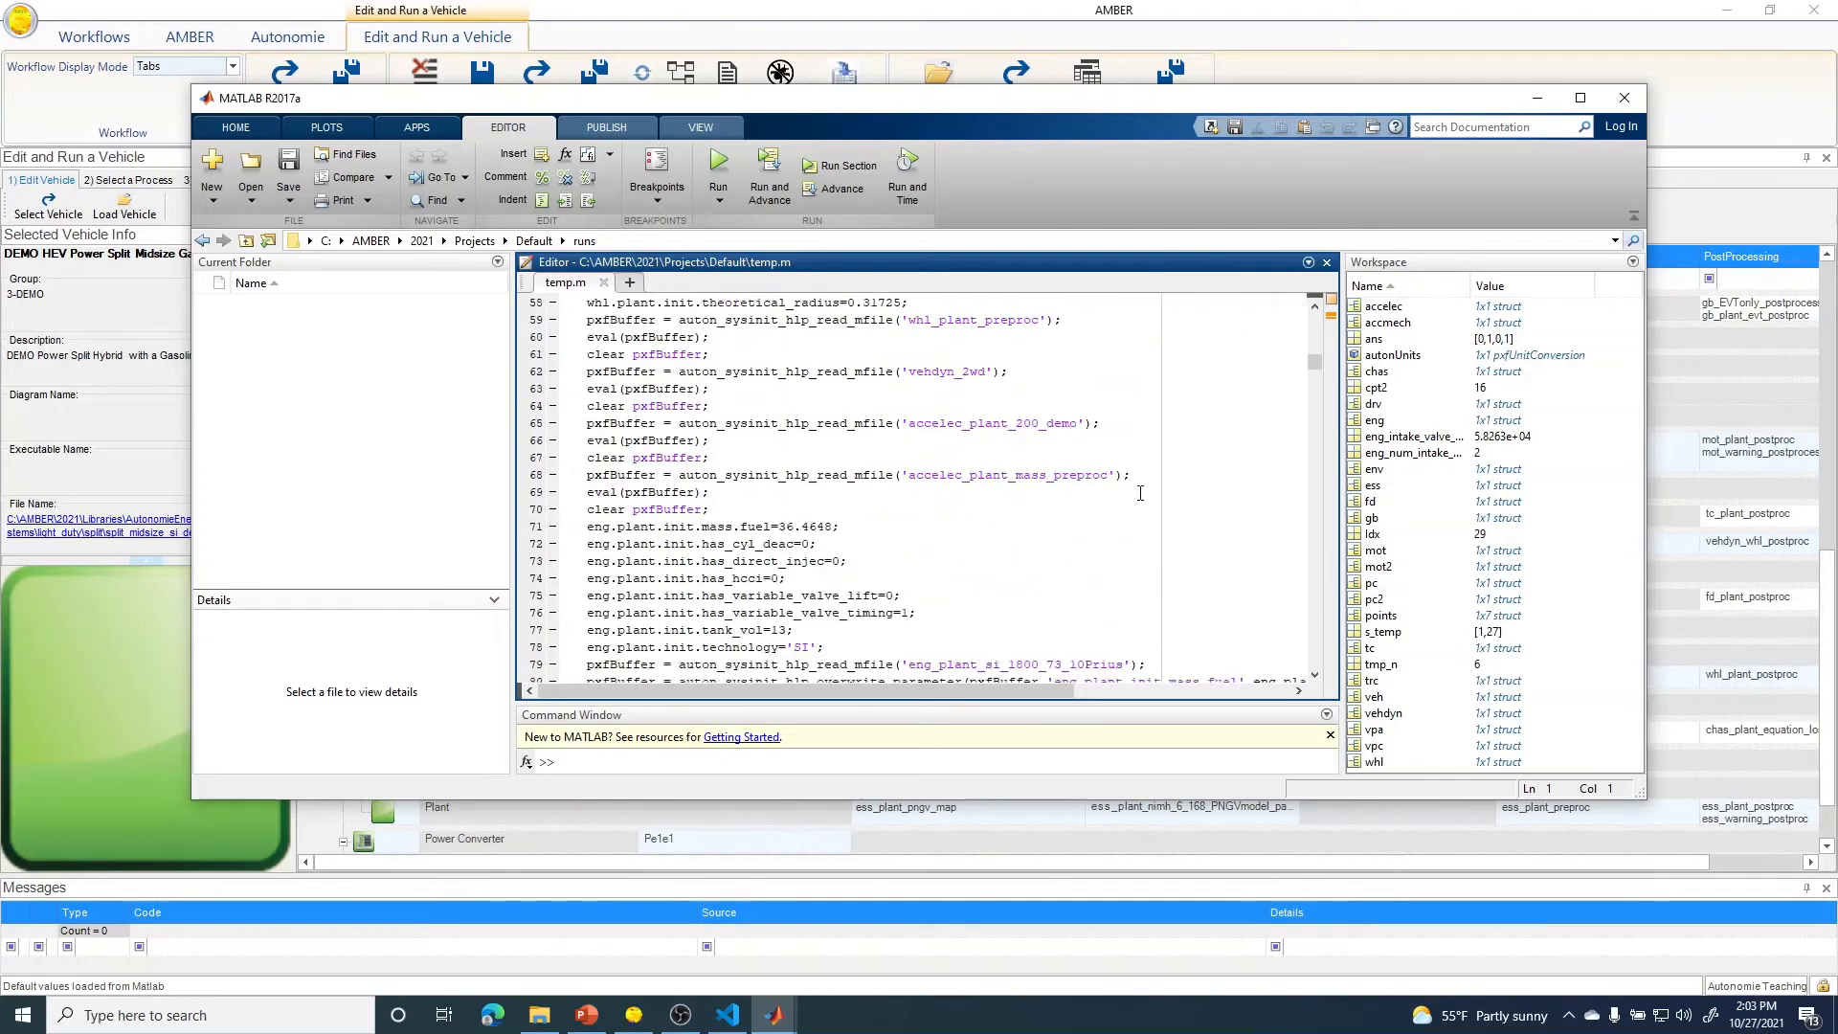
{"action": "scroll", "coordinate": [1140, 493], "scroll_direction": "down", "scroll_amount": 8}
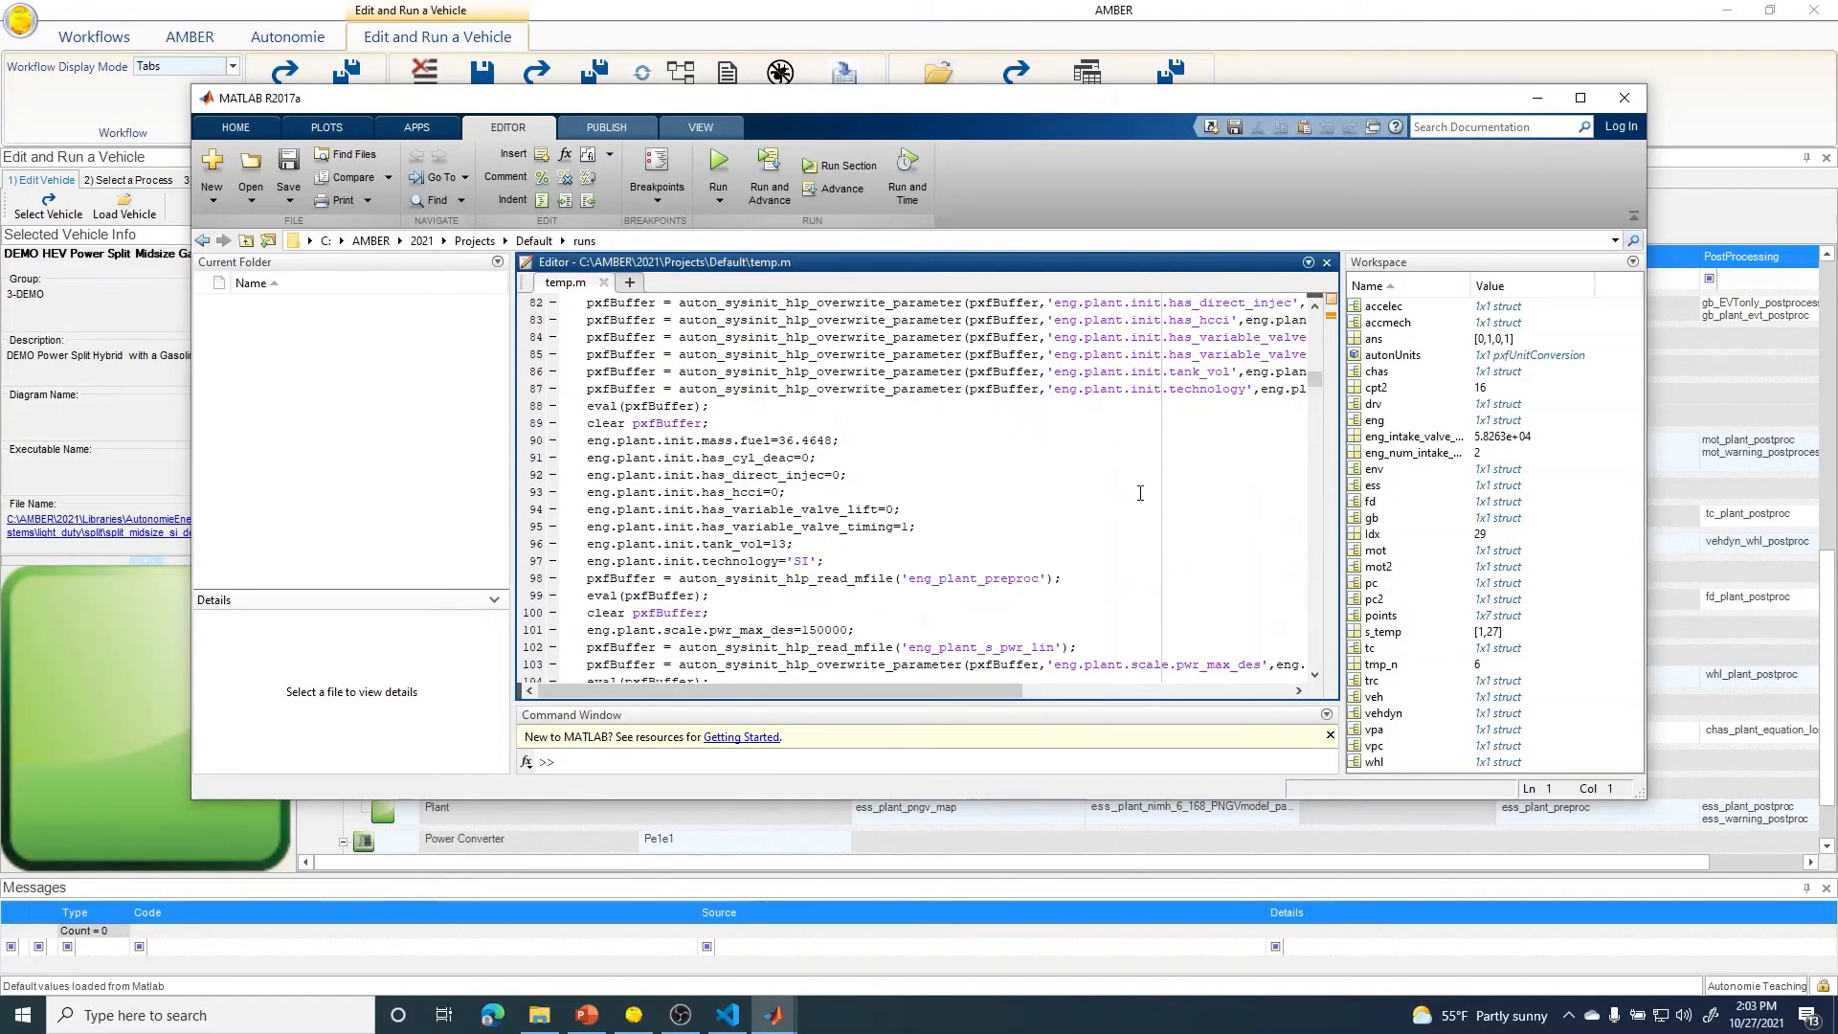
{"action": "scroll", "coordinate": [1140, 493], "scroll_direction": "down", "scroll_amount": 7}
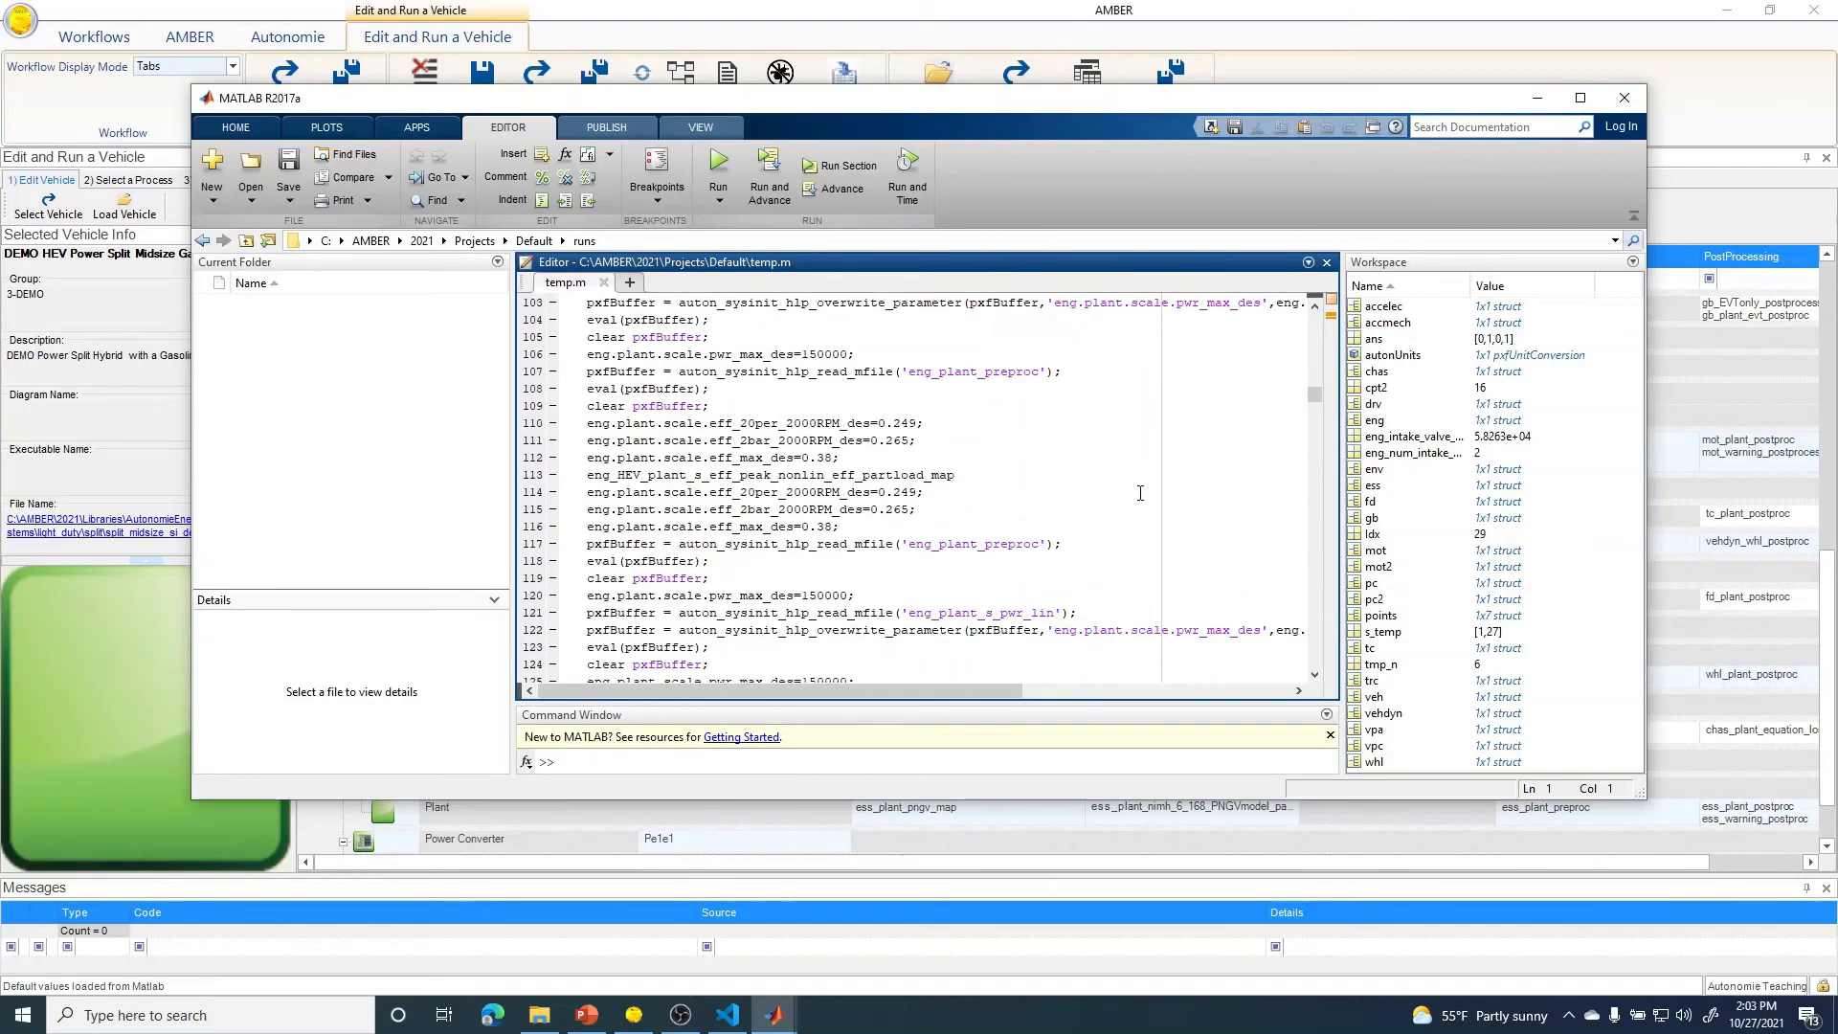
{"action": "scroll", "coordinate": [1140, 493], "scroll_direction": "down", "scroll_amount": 2}
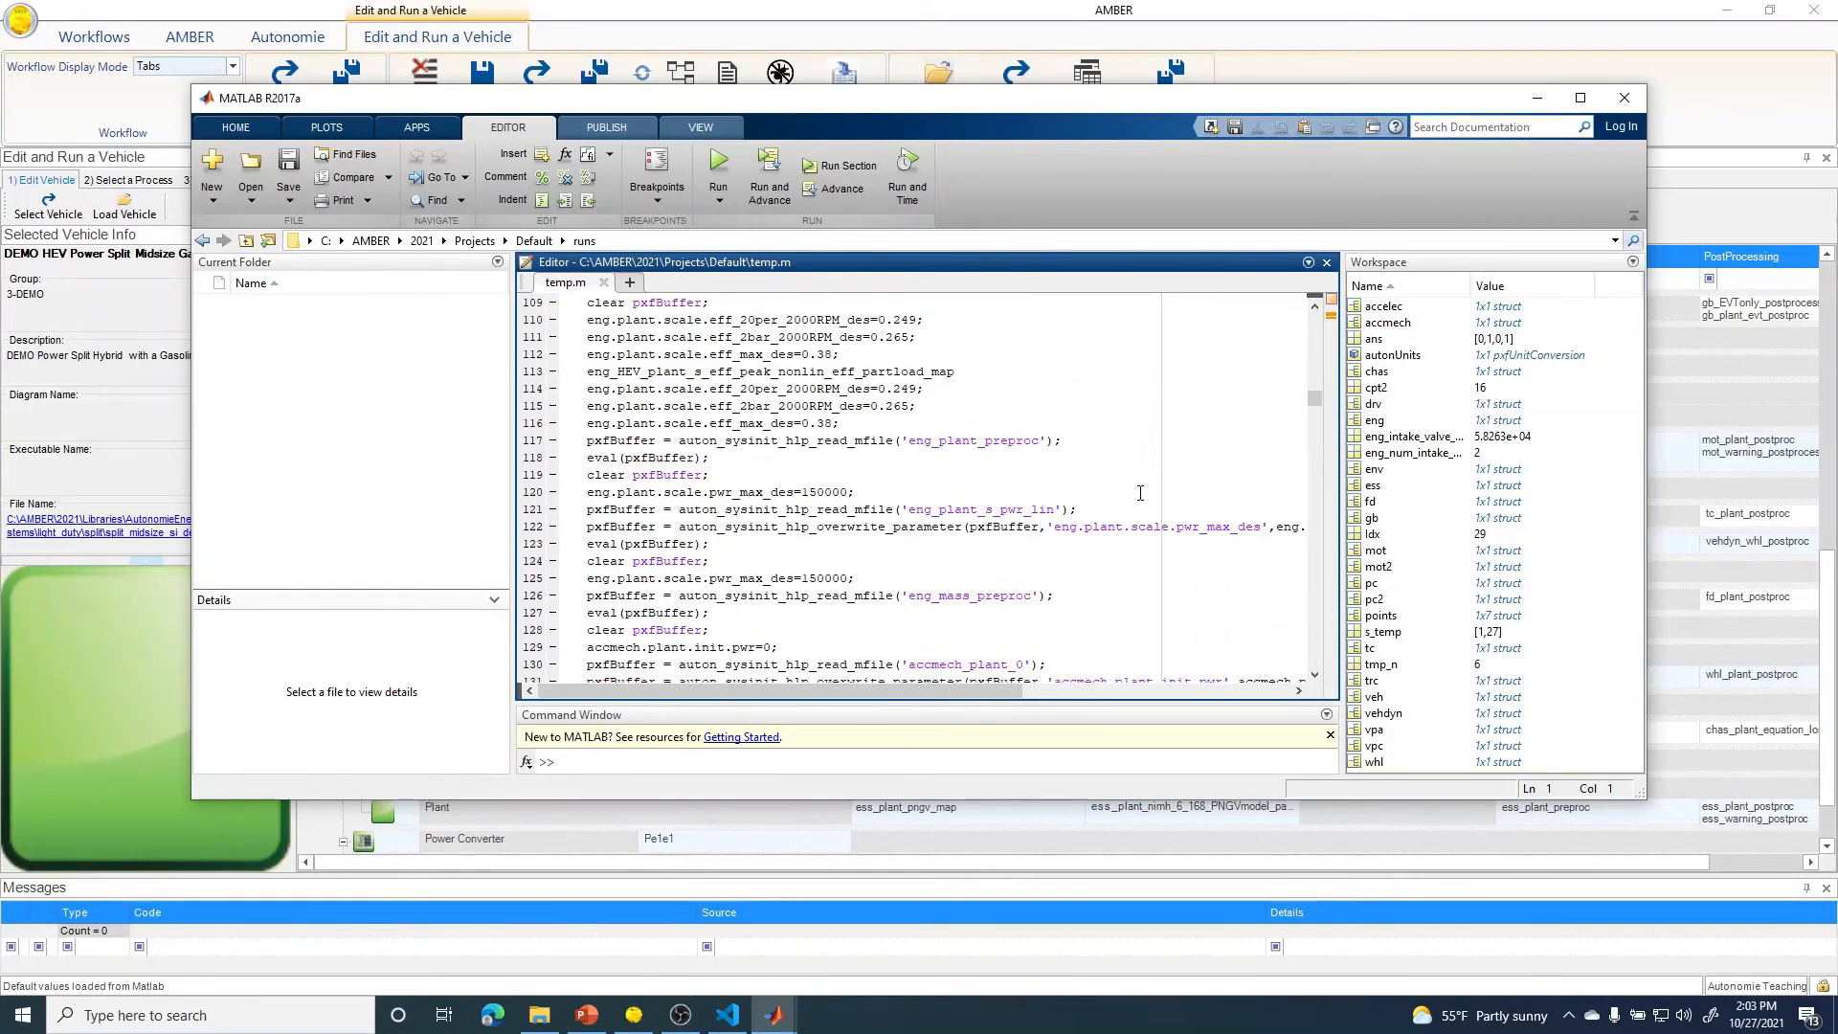
{"action": "scroll", "coordinate": [1140, 493], "scroll_direction": "down", "scroll_amount": 3}
{"action": "scroll", "coordinate": [1140, 493], "scroll_direction": "down", "scroll_amount": 3}
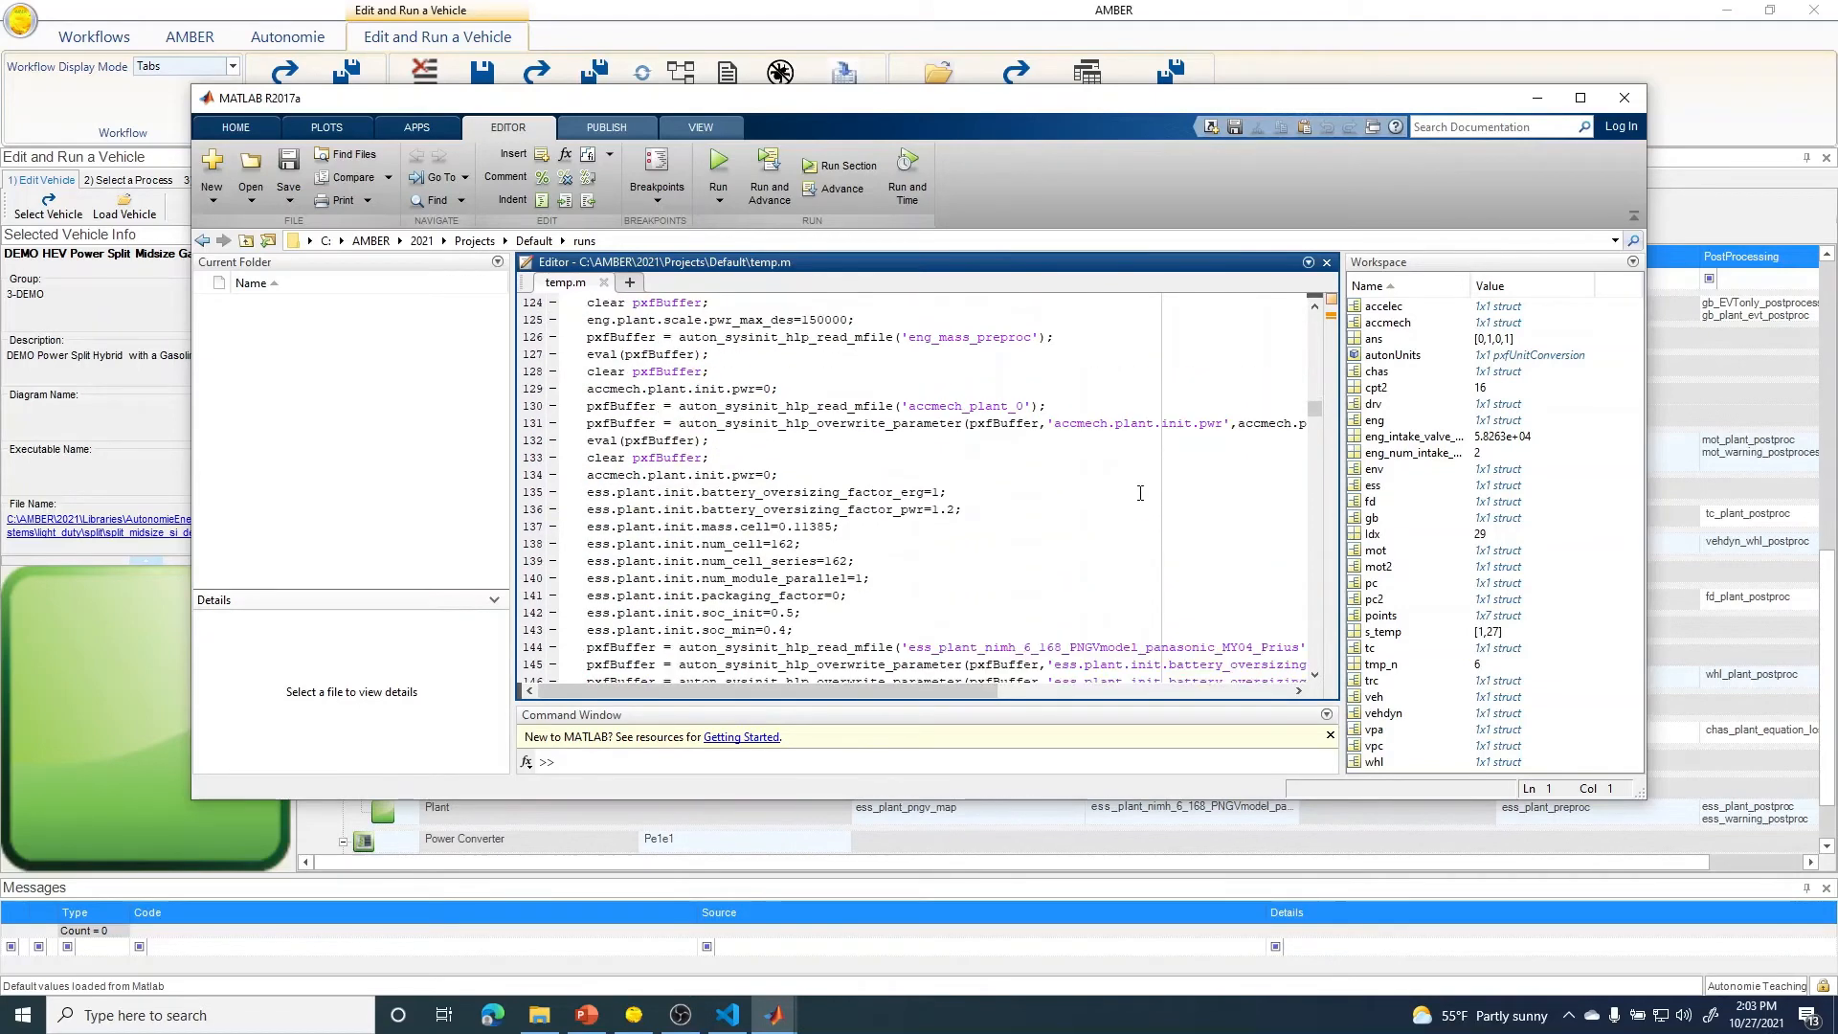
{"action": "scroll", "coordinate": [1140, 493], "scroll_direction": "down", "scroll_amount": 2}
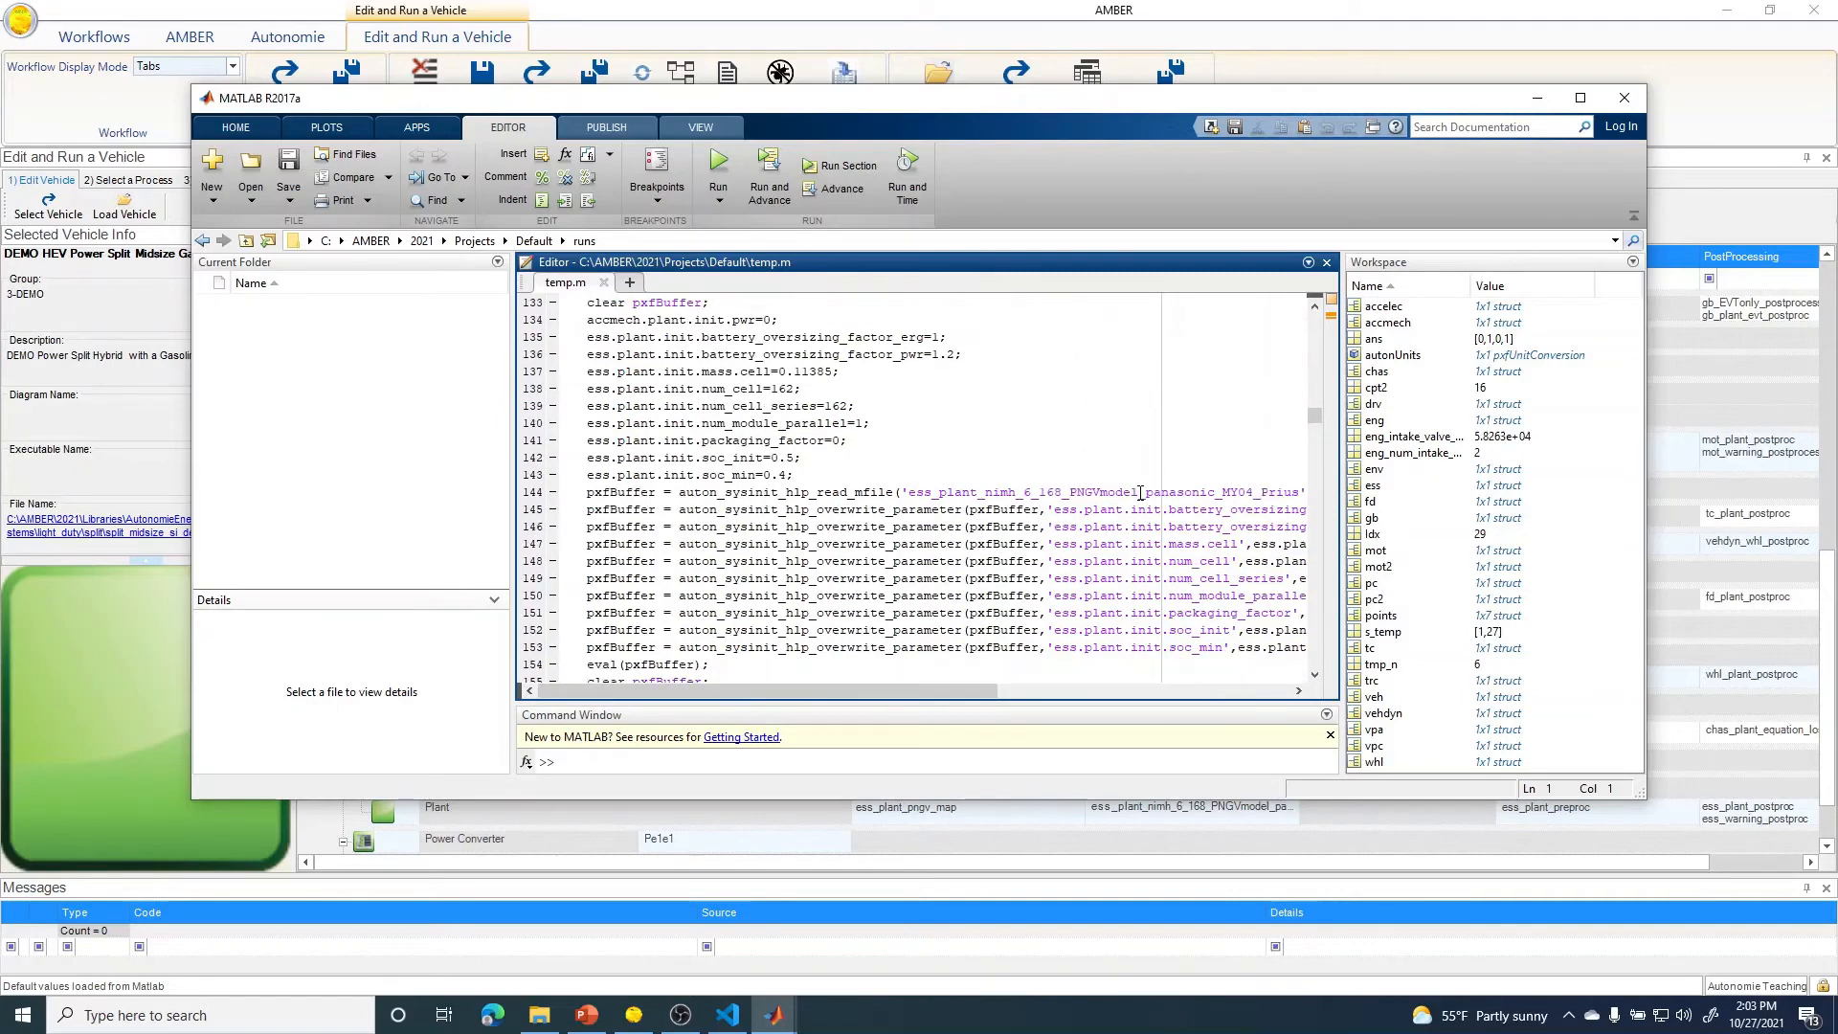
{"action": "scroll", "coordinate": [1140, 493], "scroll_direction": "down", "scroll_amount": 3}
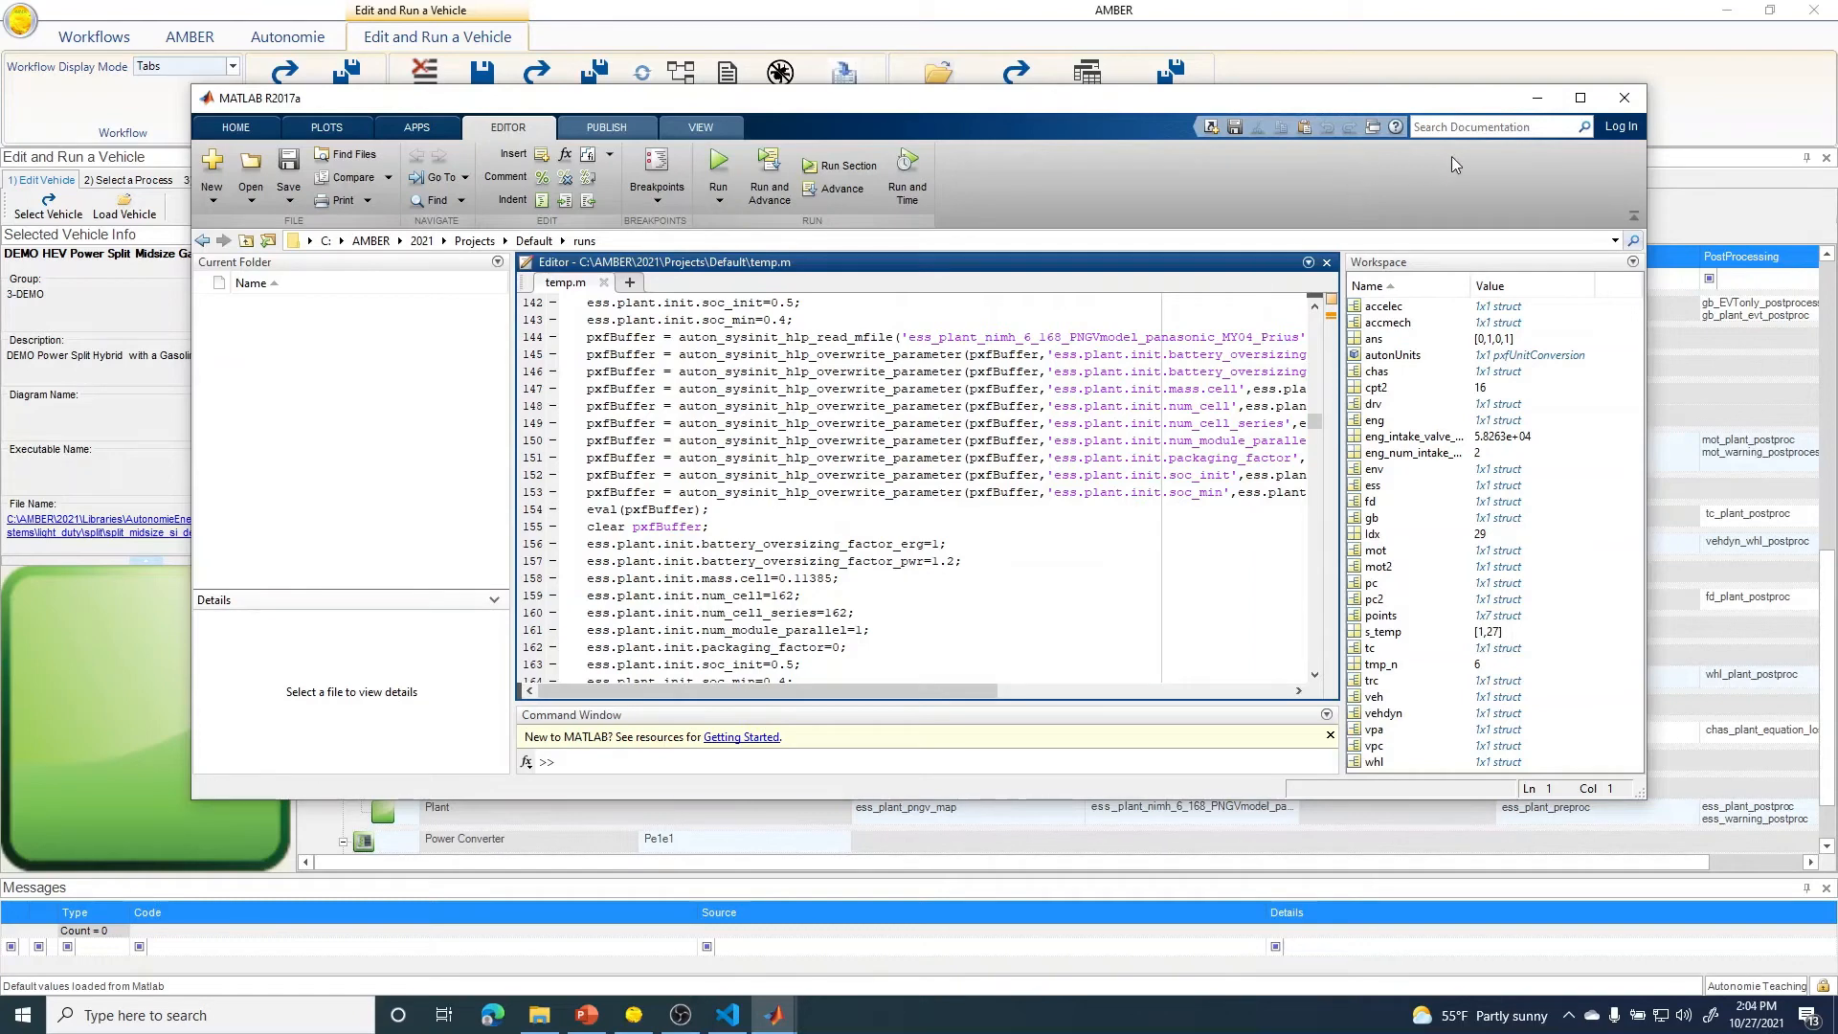
{"action": "left_click", "coordinate": [1537, 106]}
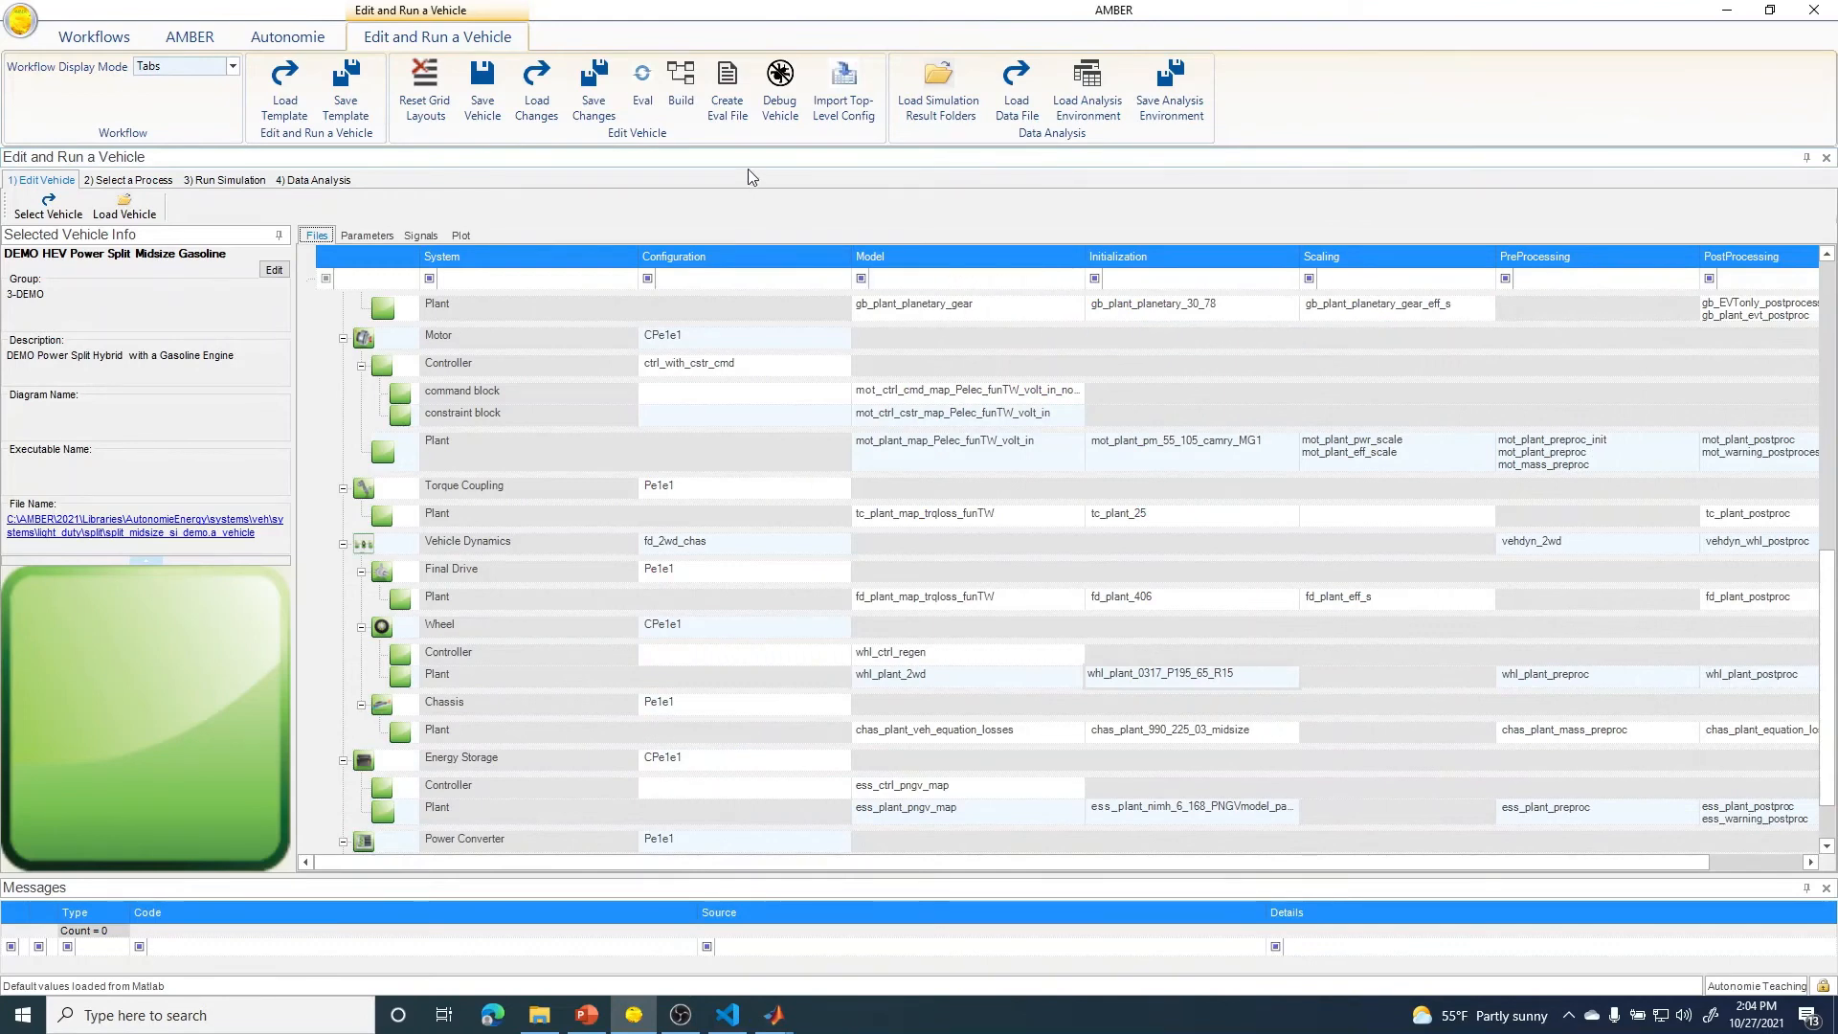
- Start debugging the vehicle with the UDDS drive cycle, filtering the selectable cycles by "UDD"
{"action": "left_click", "coordinate": [781, 100]}
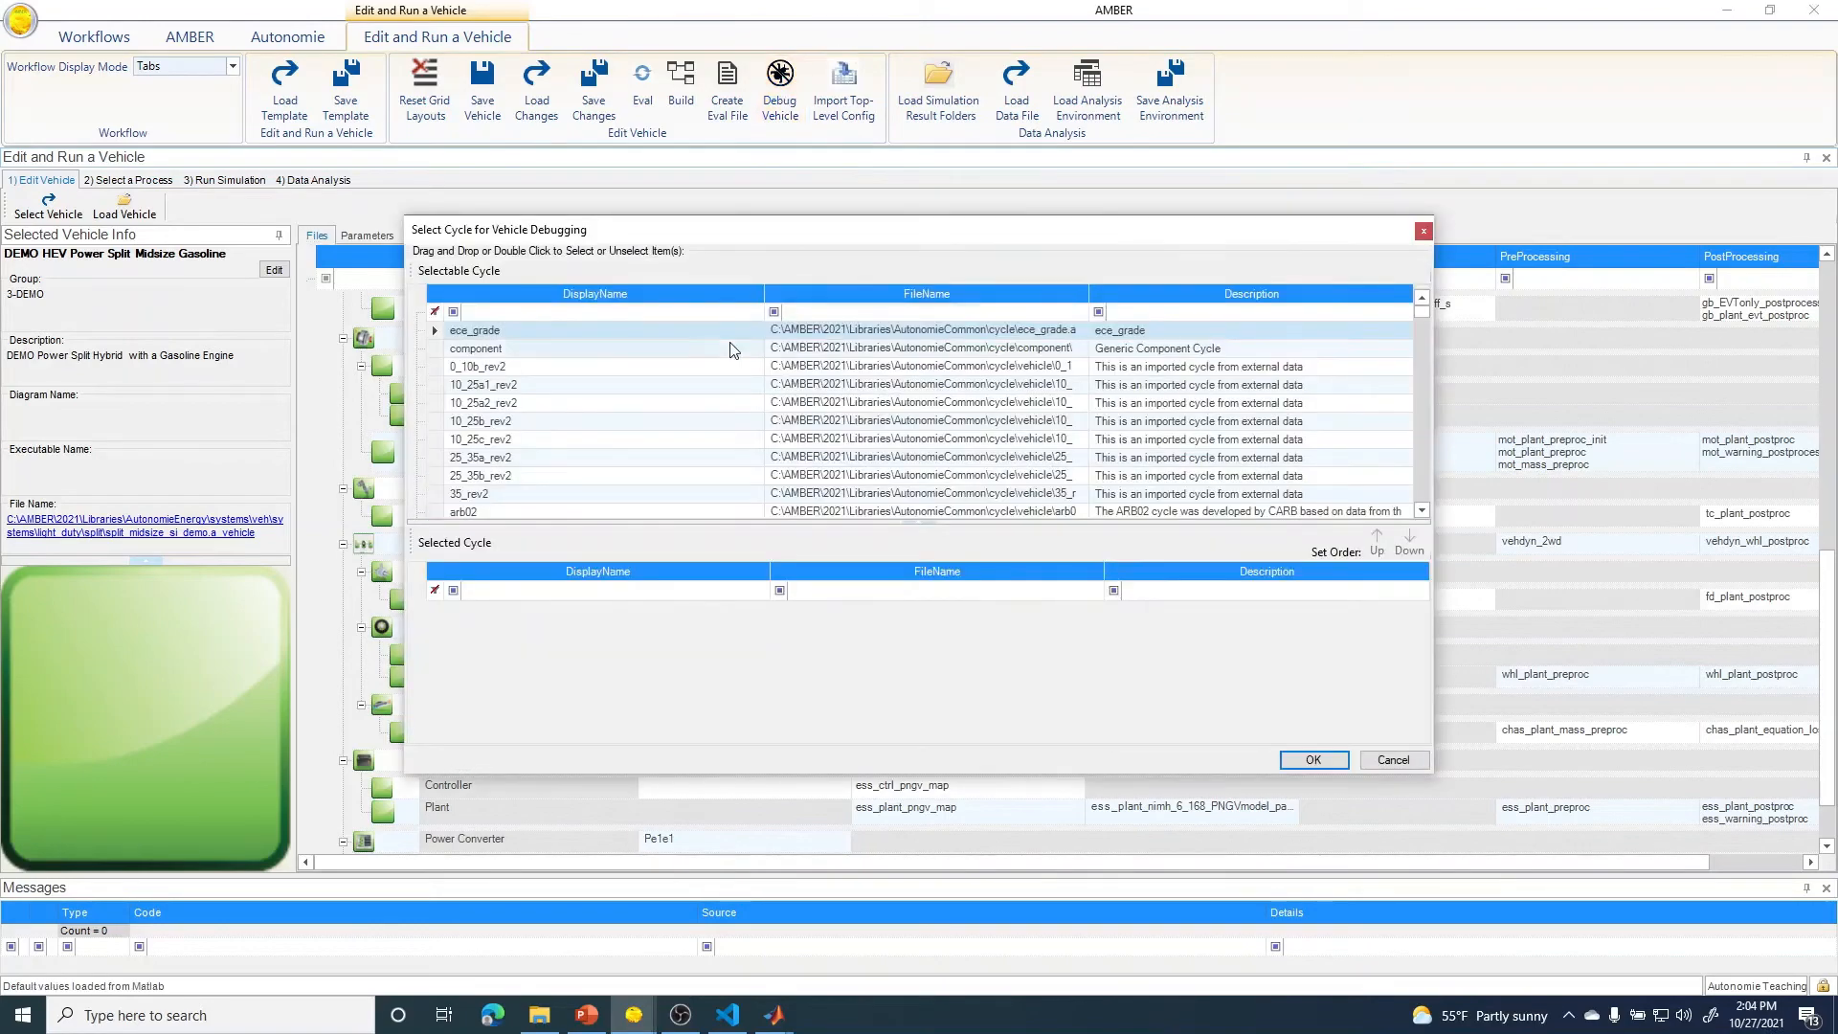
{"action": "left_click", "coordinate": [613, 312]}
{"action": "type", "text": "UDD"}
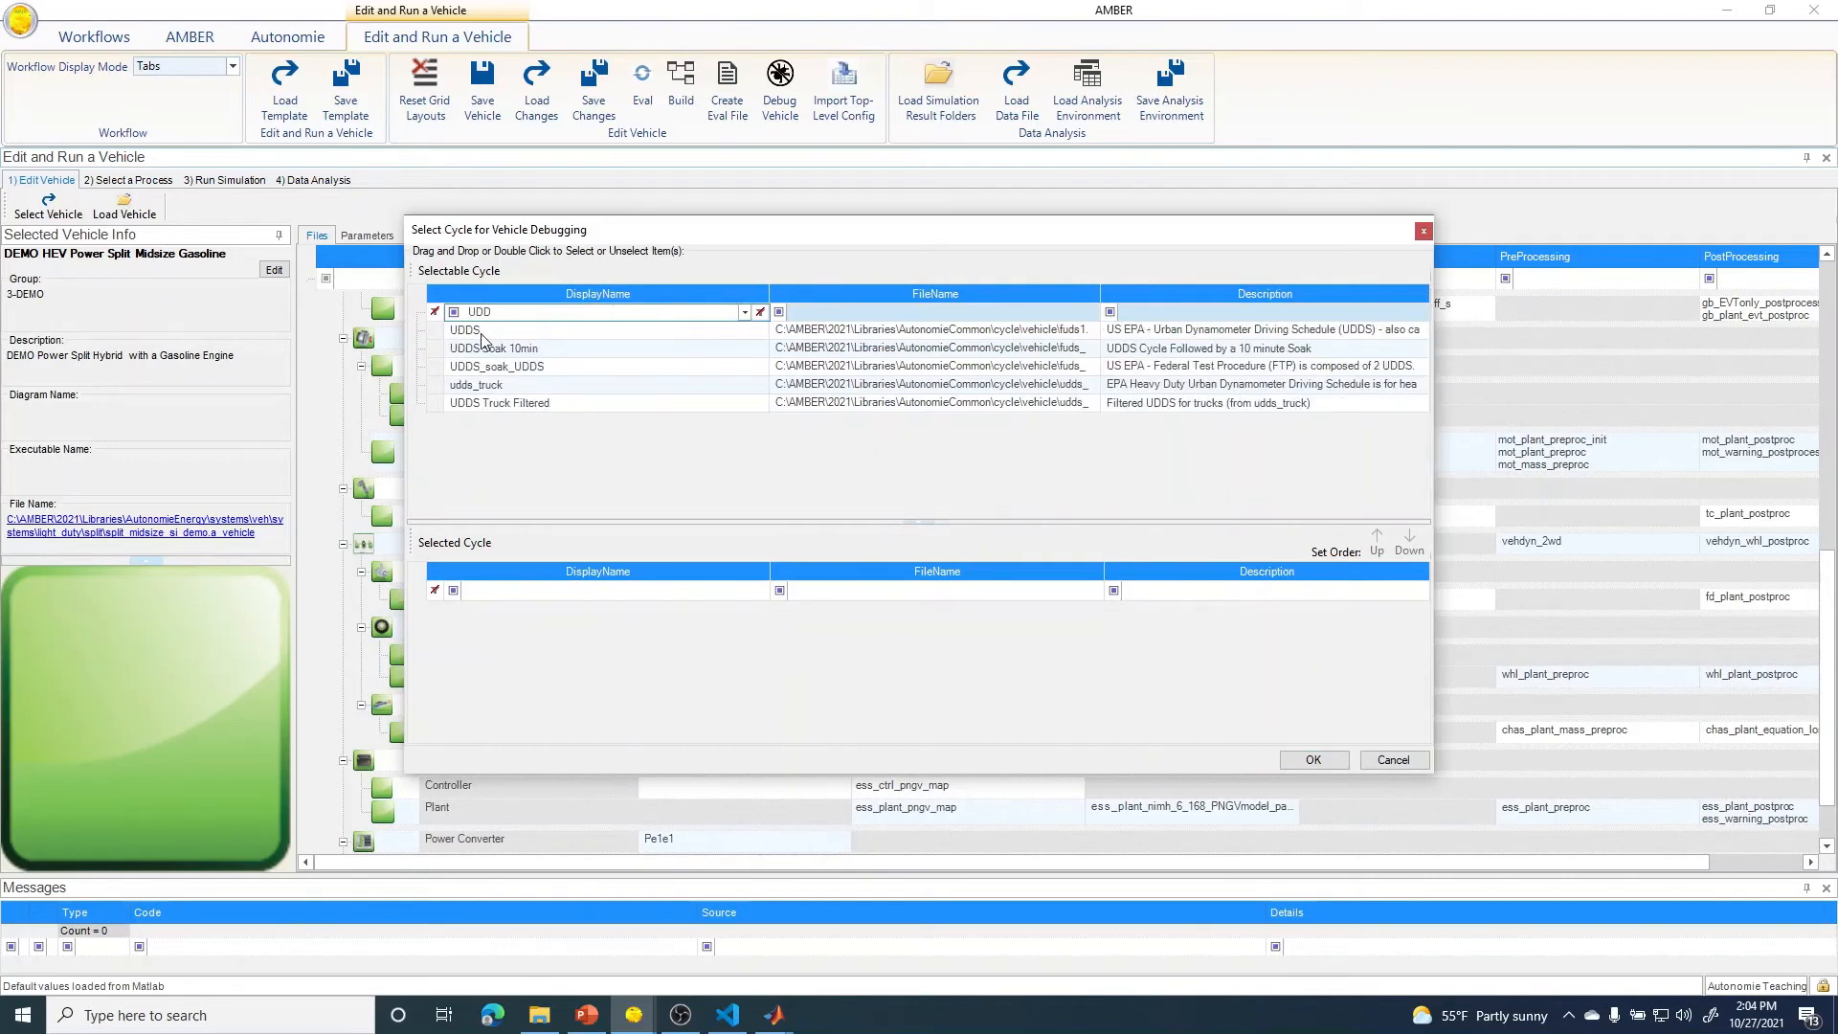
{"action": "left_click_drag", "start_coordinate": [483, 331], "coordinate": [550, 657]}
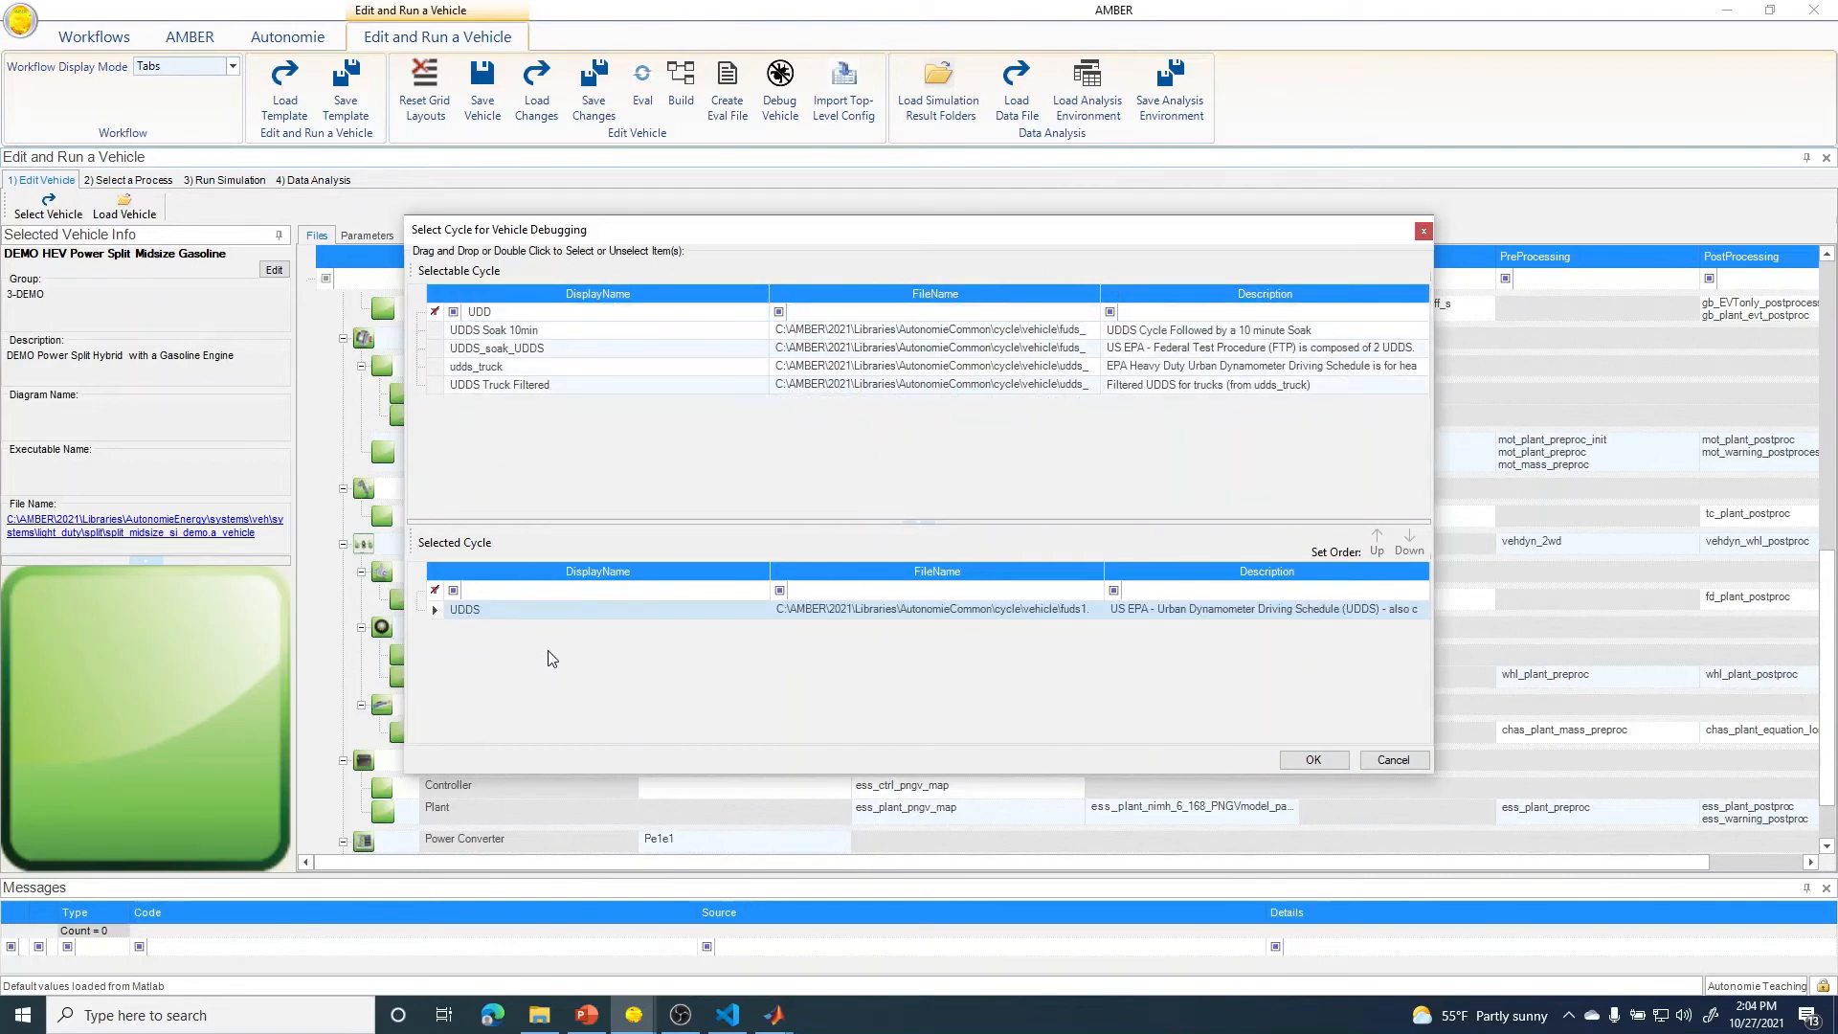
{"action": "left_click", "coordinate": [1313, 760]}
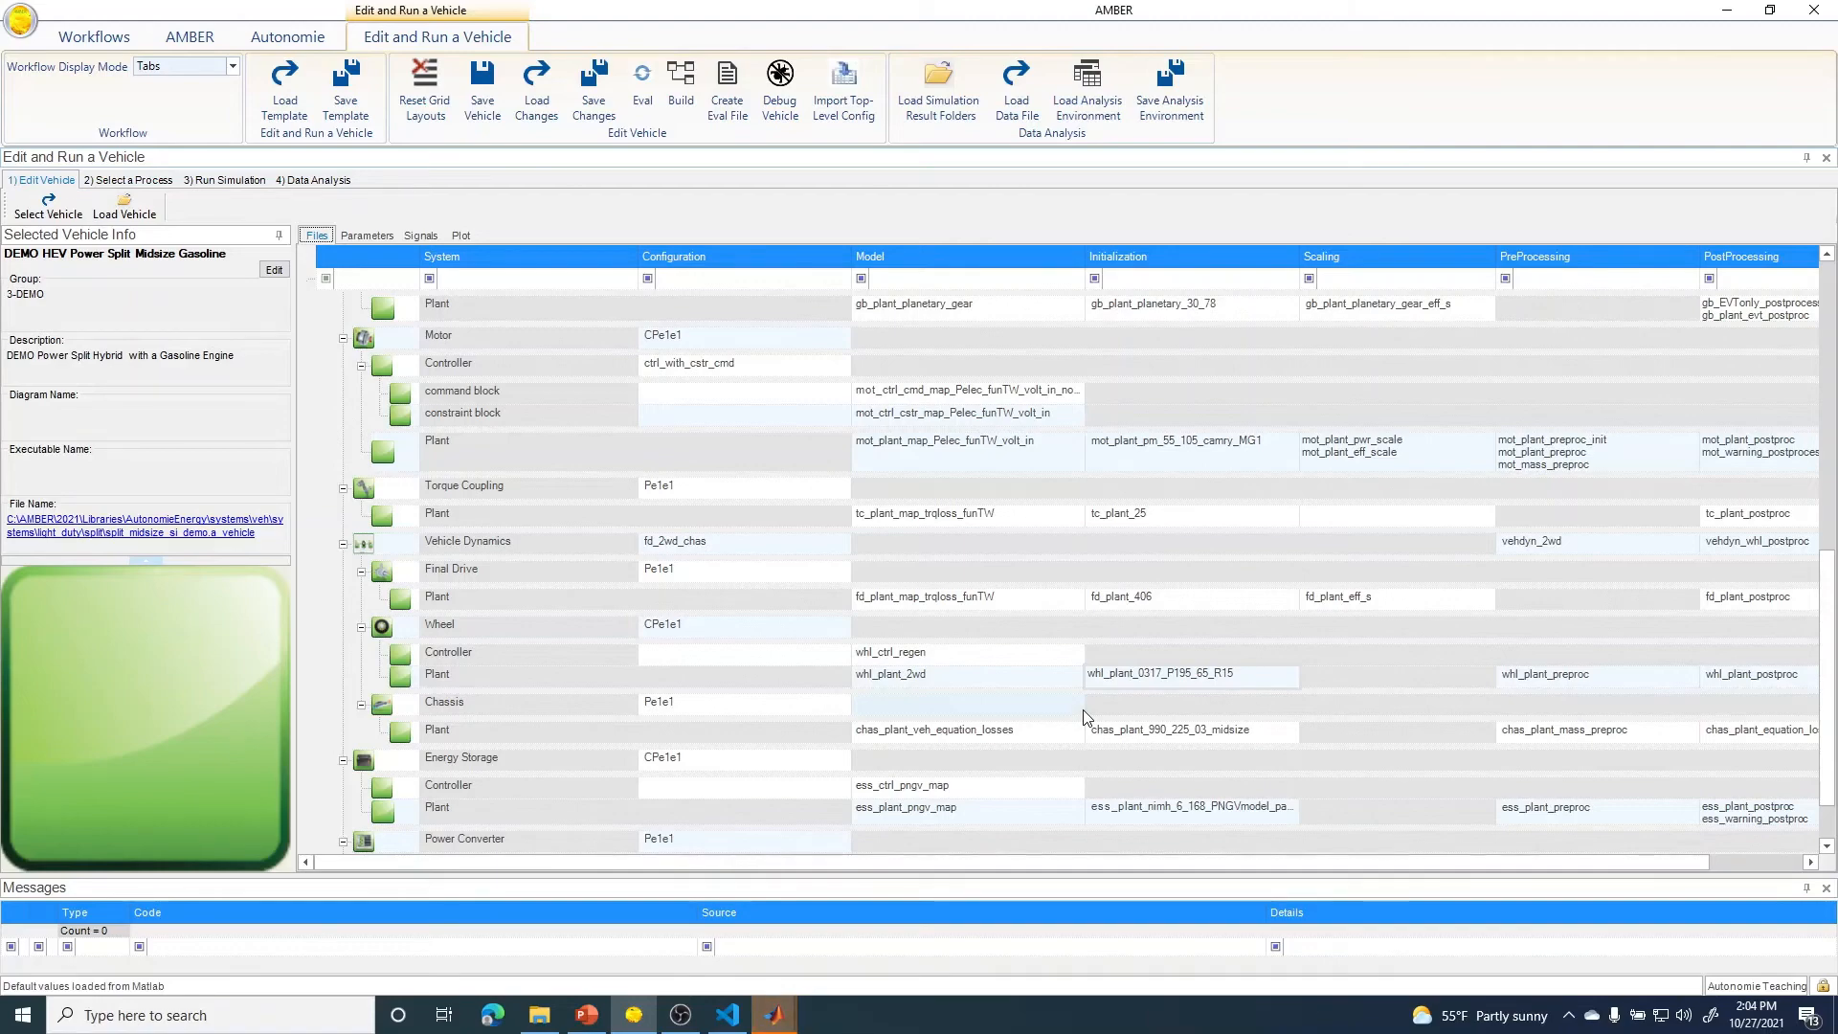
- Switch to the demo_hev_power_split_midsize_gasoline Simulink model, enlarge its window, try to run the simulation, and dismiss the diagnostics
{"action": "mouse_move", "coordinate": [773, 1015]}
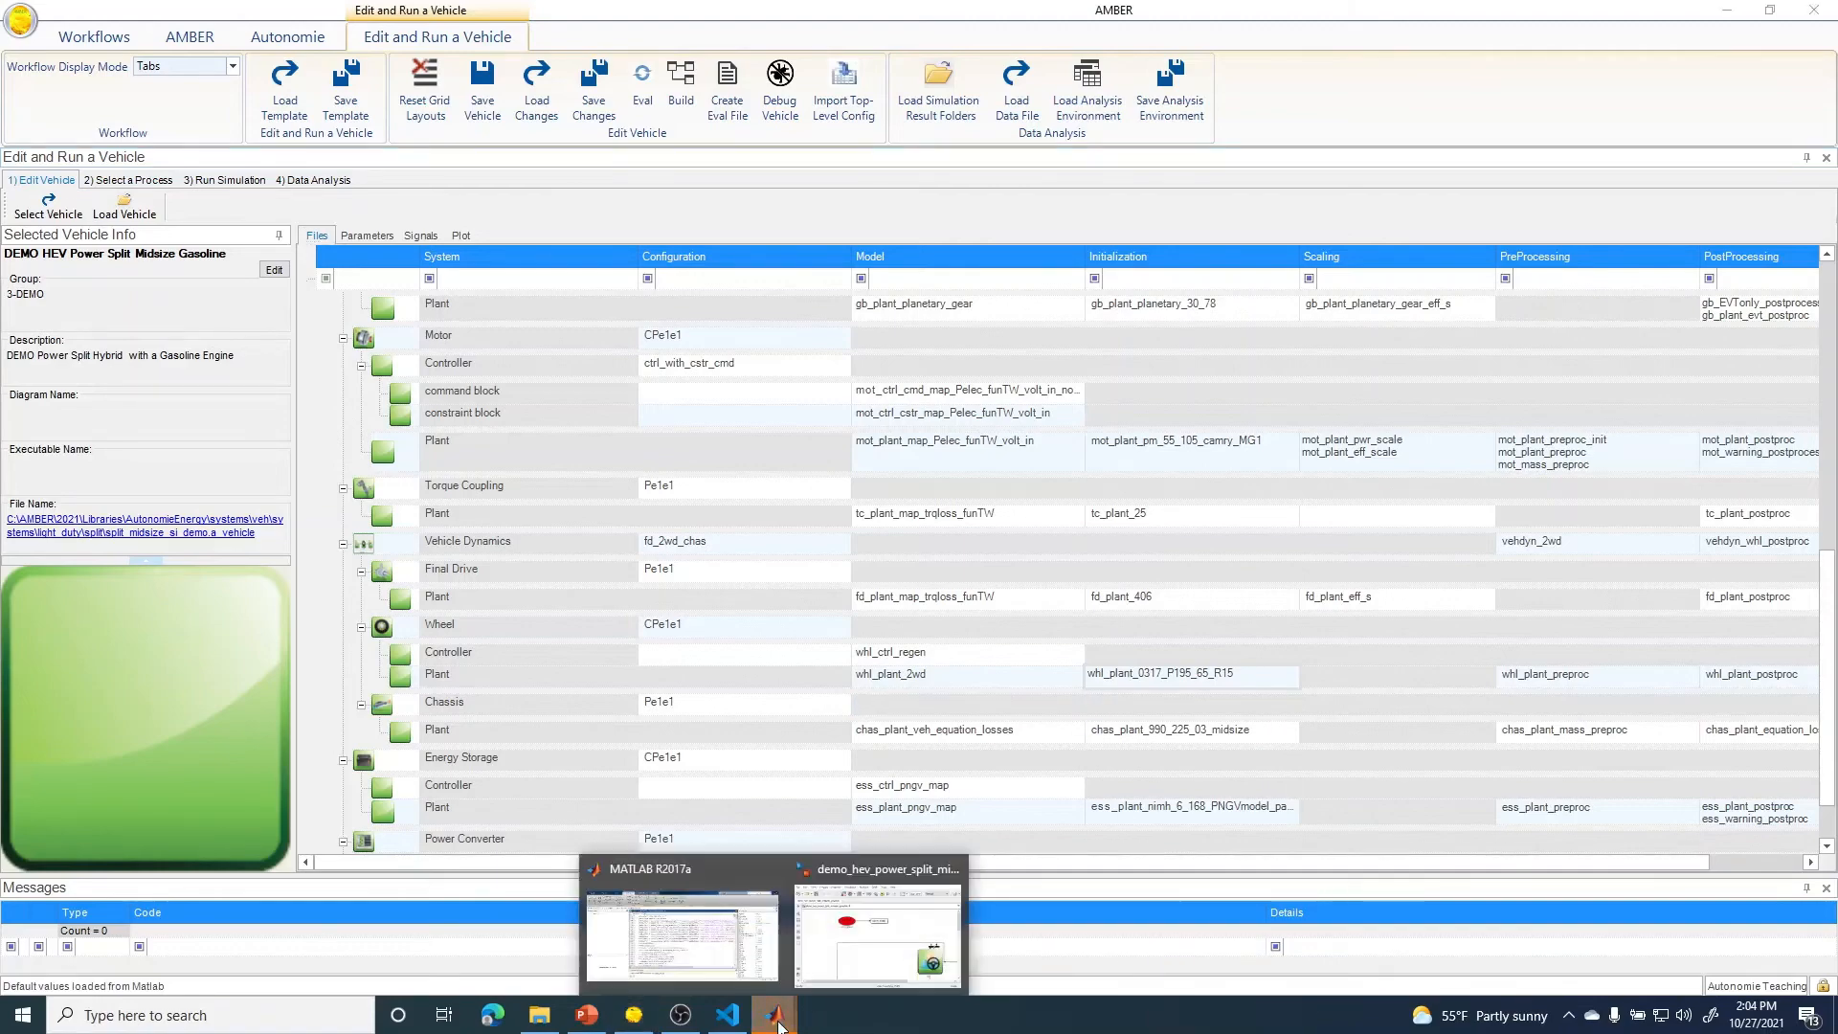
{"action": "left_click", "coordinate": [880, 965]}
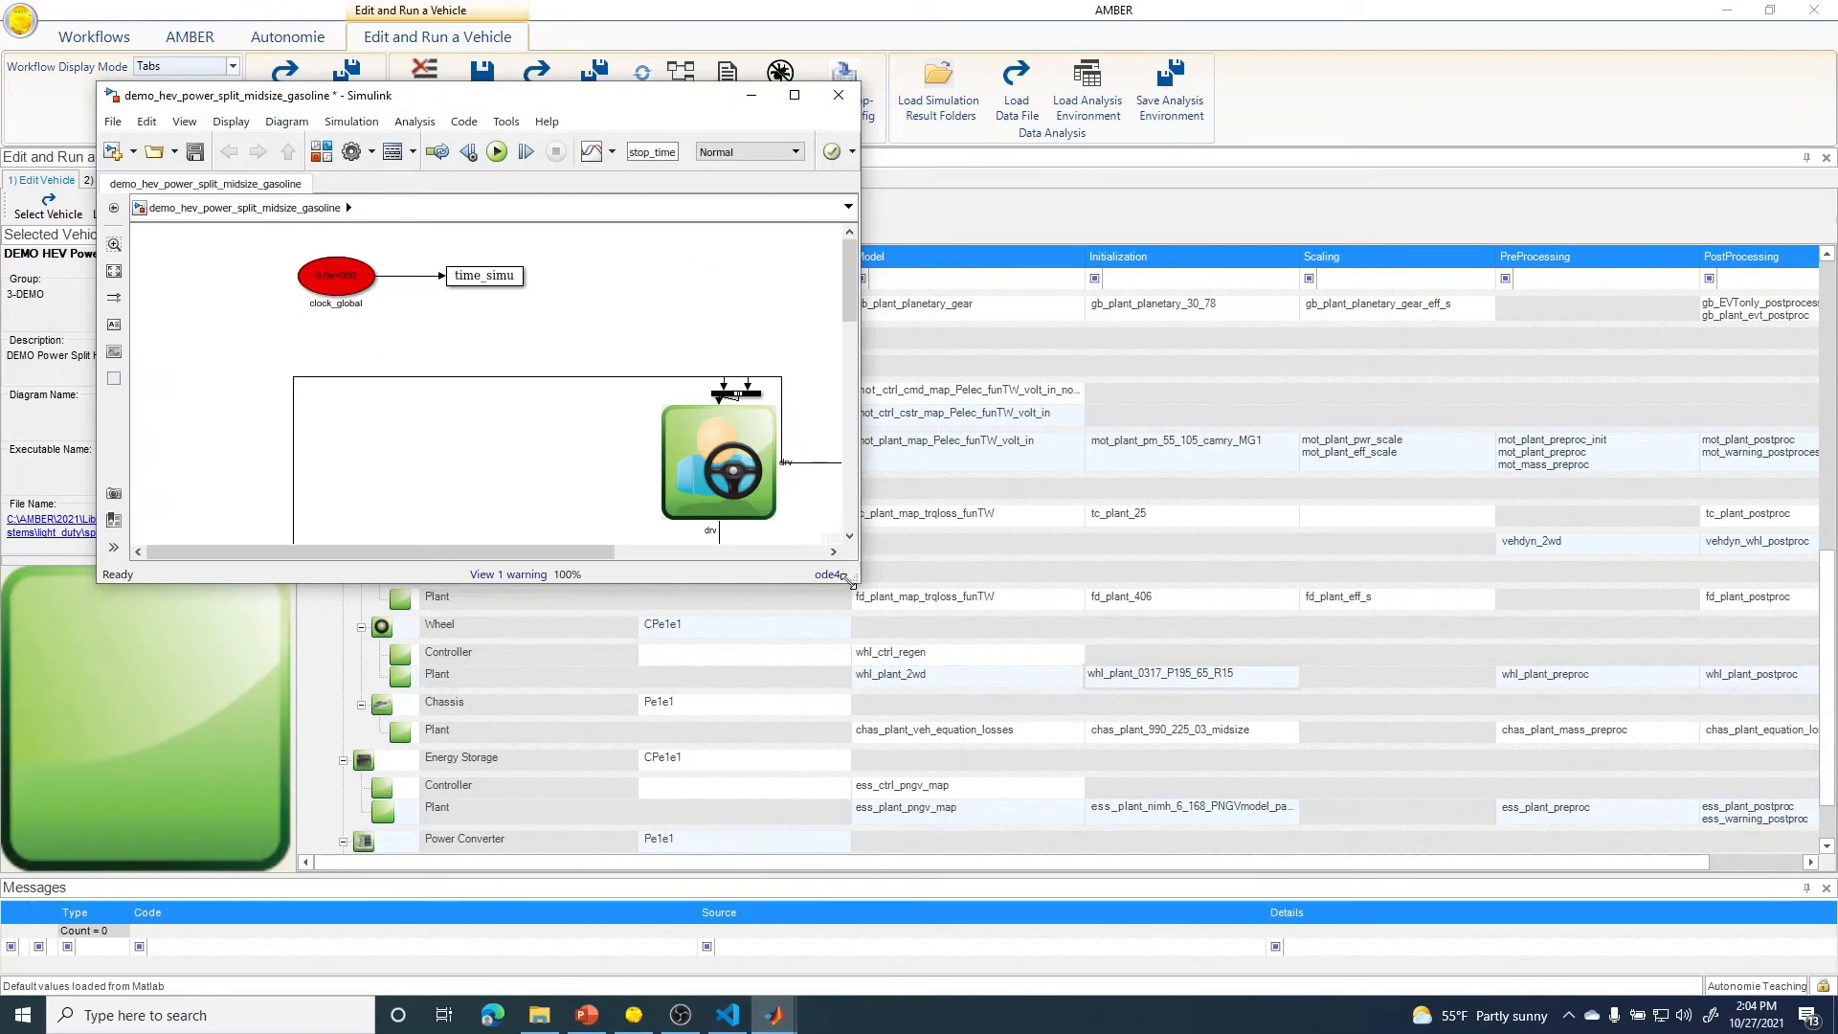
{"action": "left_click_drag", "start_coordinate": [858, 579], "coordinate": [1229, 849]}
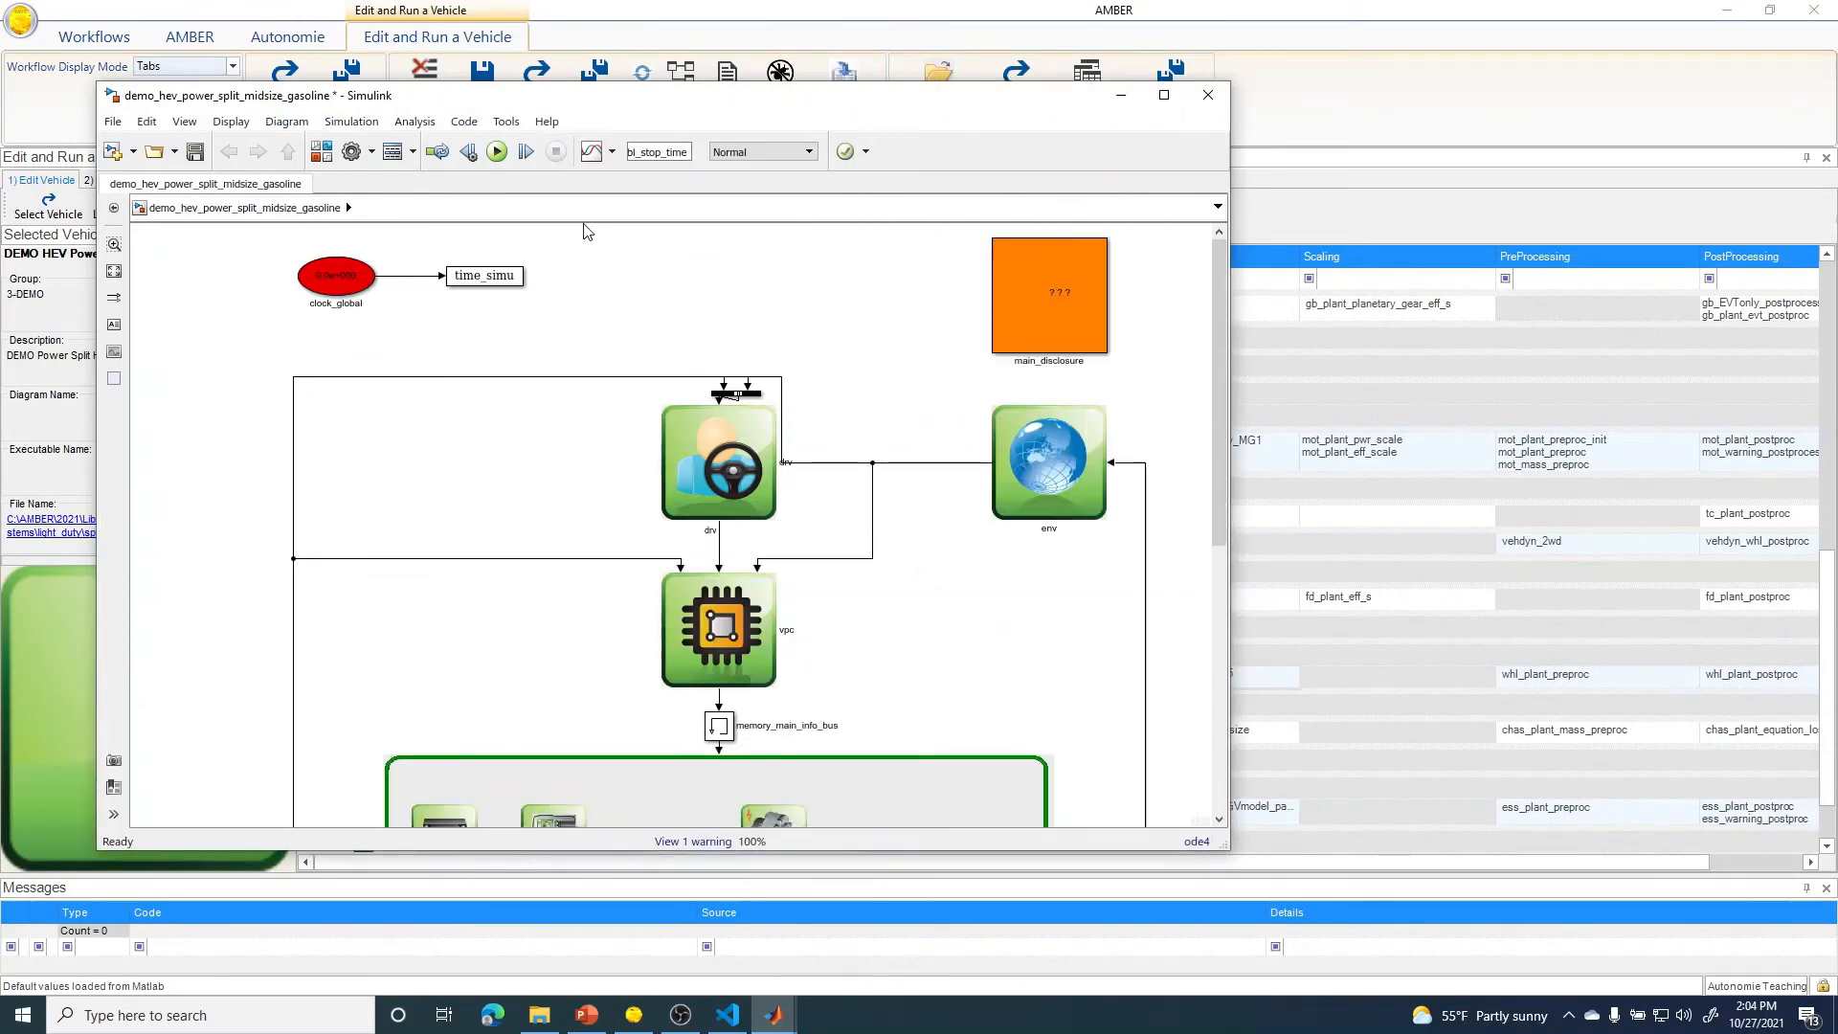
{"action": "left_click", "coordinate": [497, 151]}
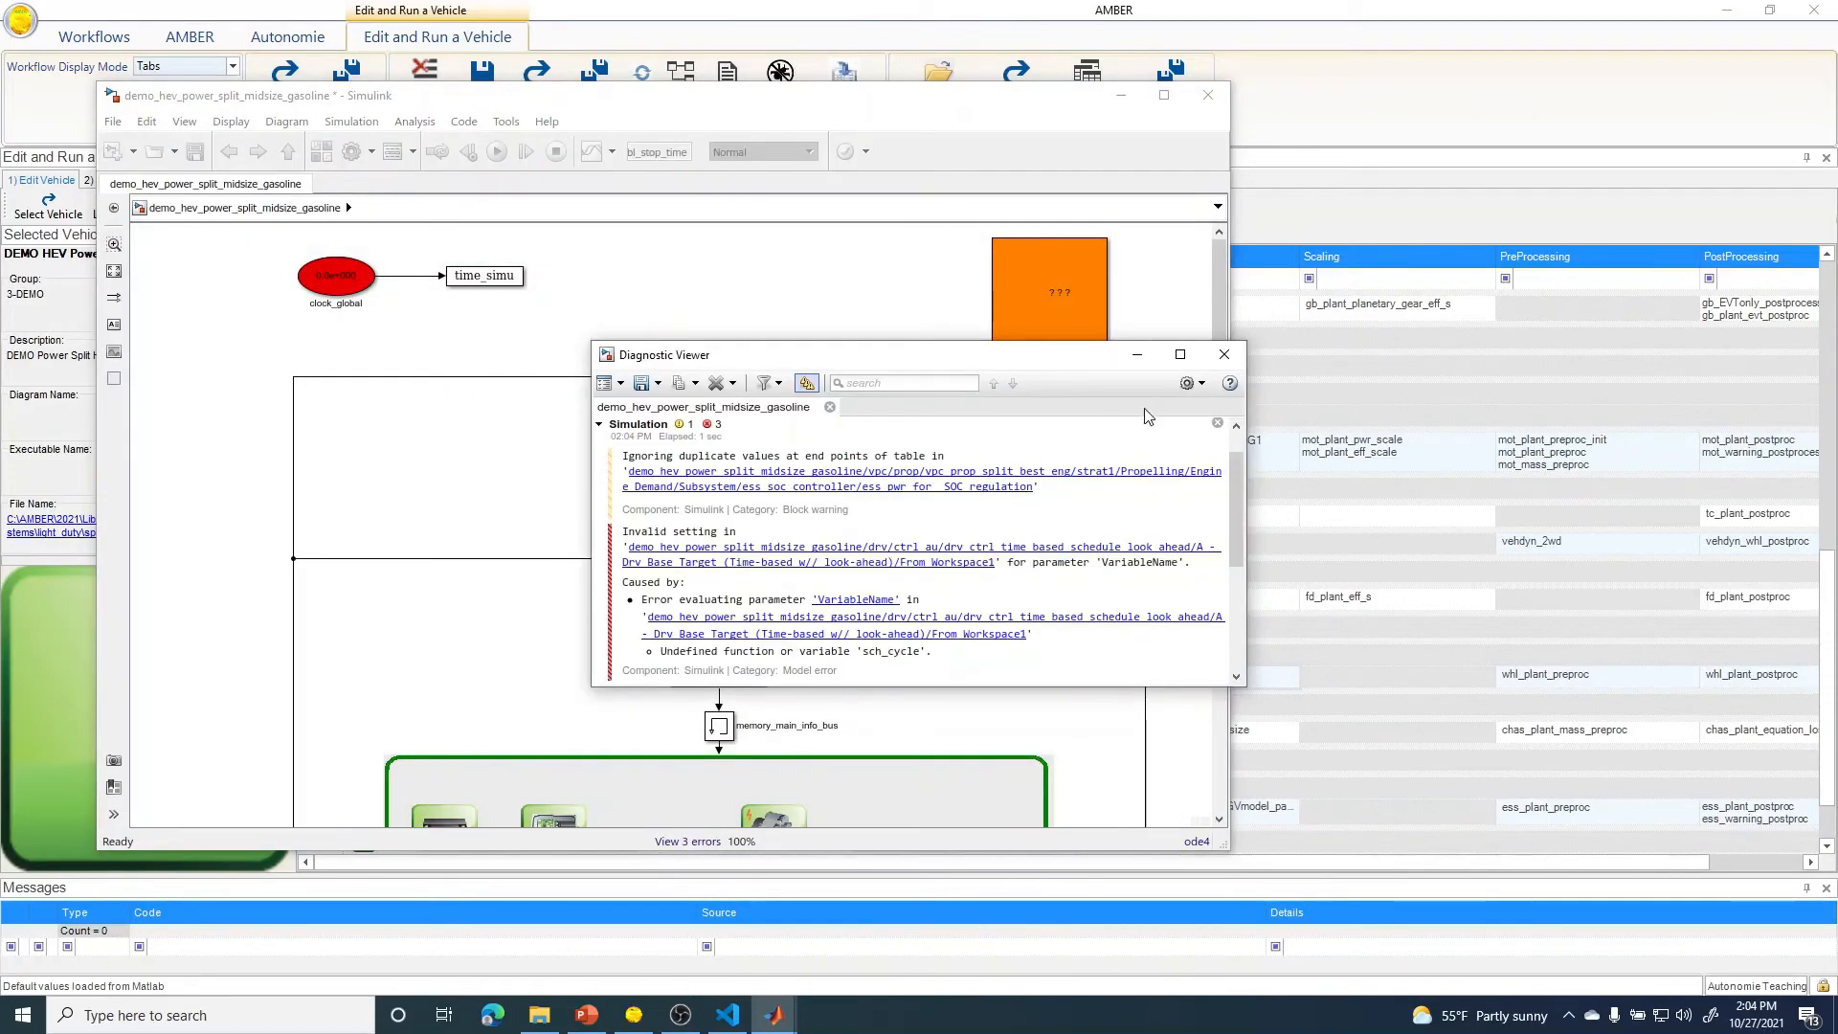
{"action": "left_click", "coordinate": [1224, 354]}
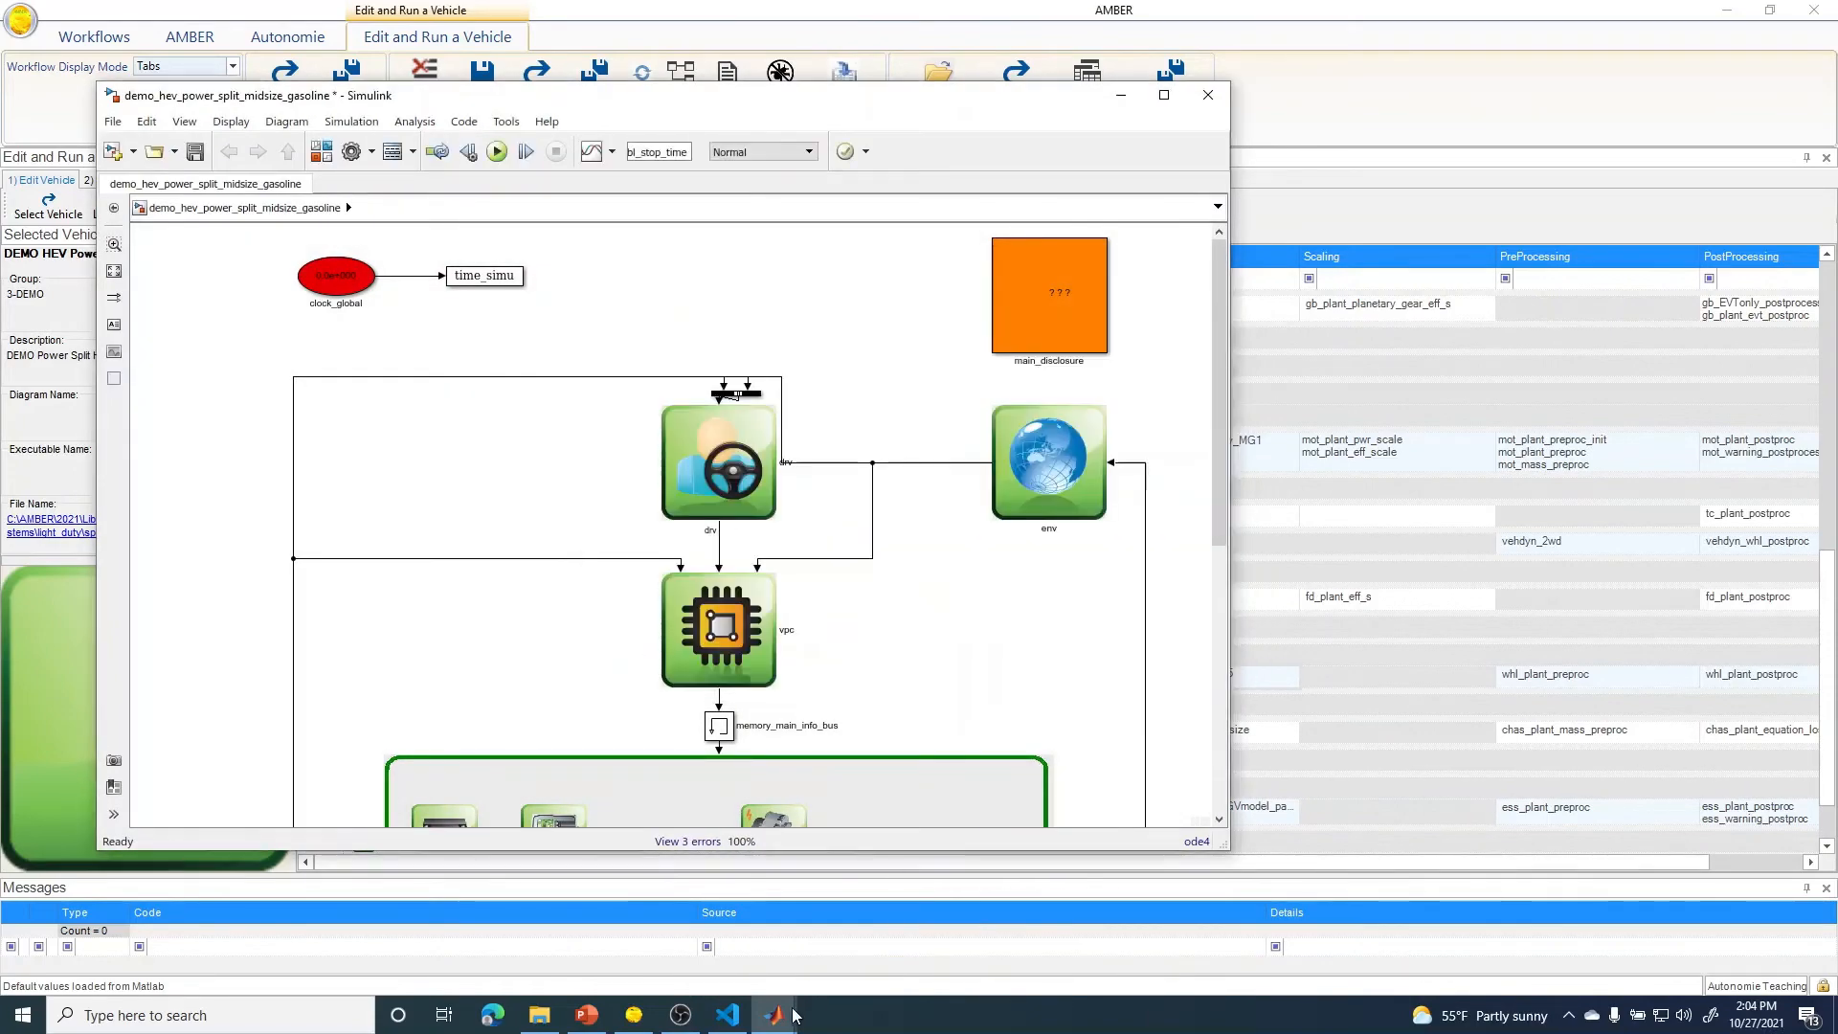
- Switch to the main MATLAB window, enlarge the Command Window, and clear it and the workspace with clc and clear all
{"action": "mouse_move", "coordinate": [773, 1014]}
{"action": "left_click", "coordinate": [756, 951]}
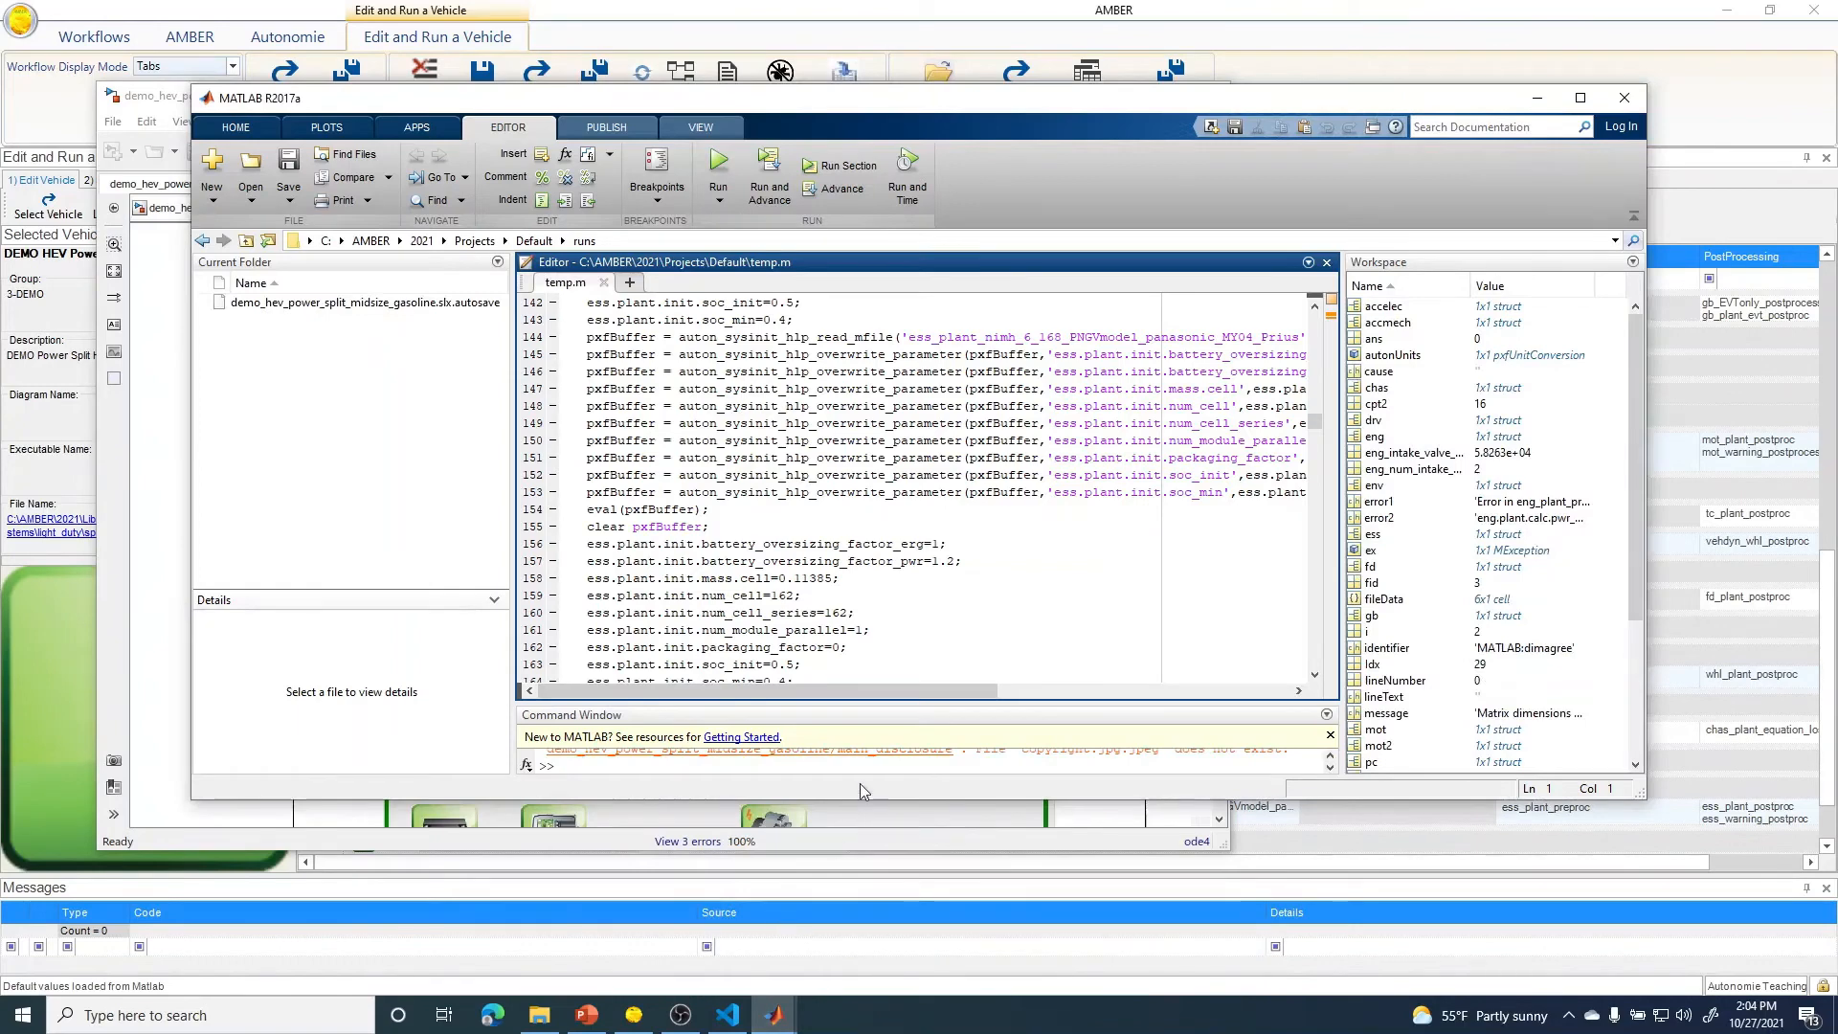
{"action": "left_click_drag", "start_coordinate": [853, 704], "coordinate": [852, 481]}
{"action": "left_click", "coordinate": [873, 691]}
{"action": "type", "text": "clc"}
{"action": "key", "text": "Return"}
{"action": "type", "text": "c"}
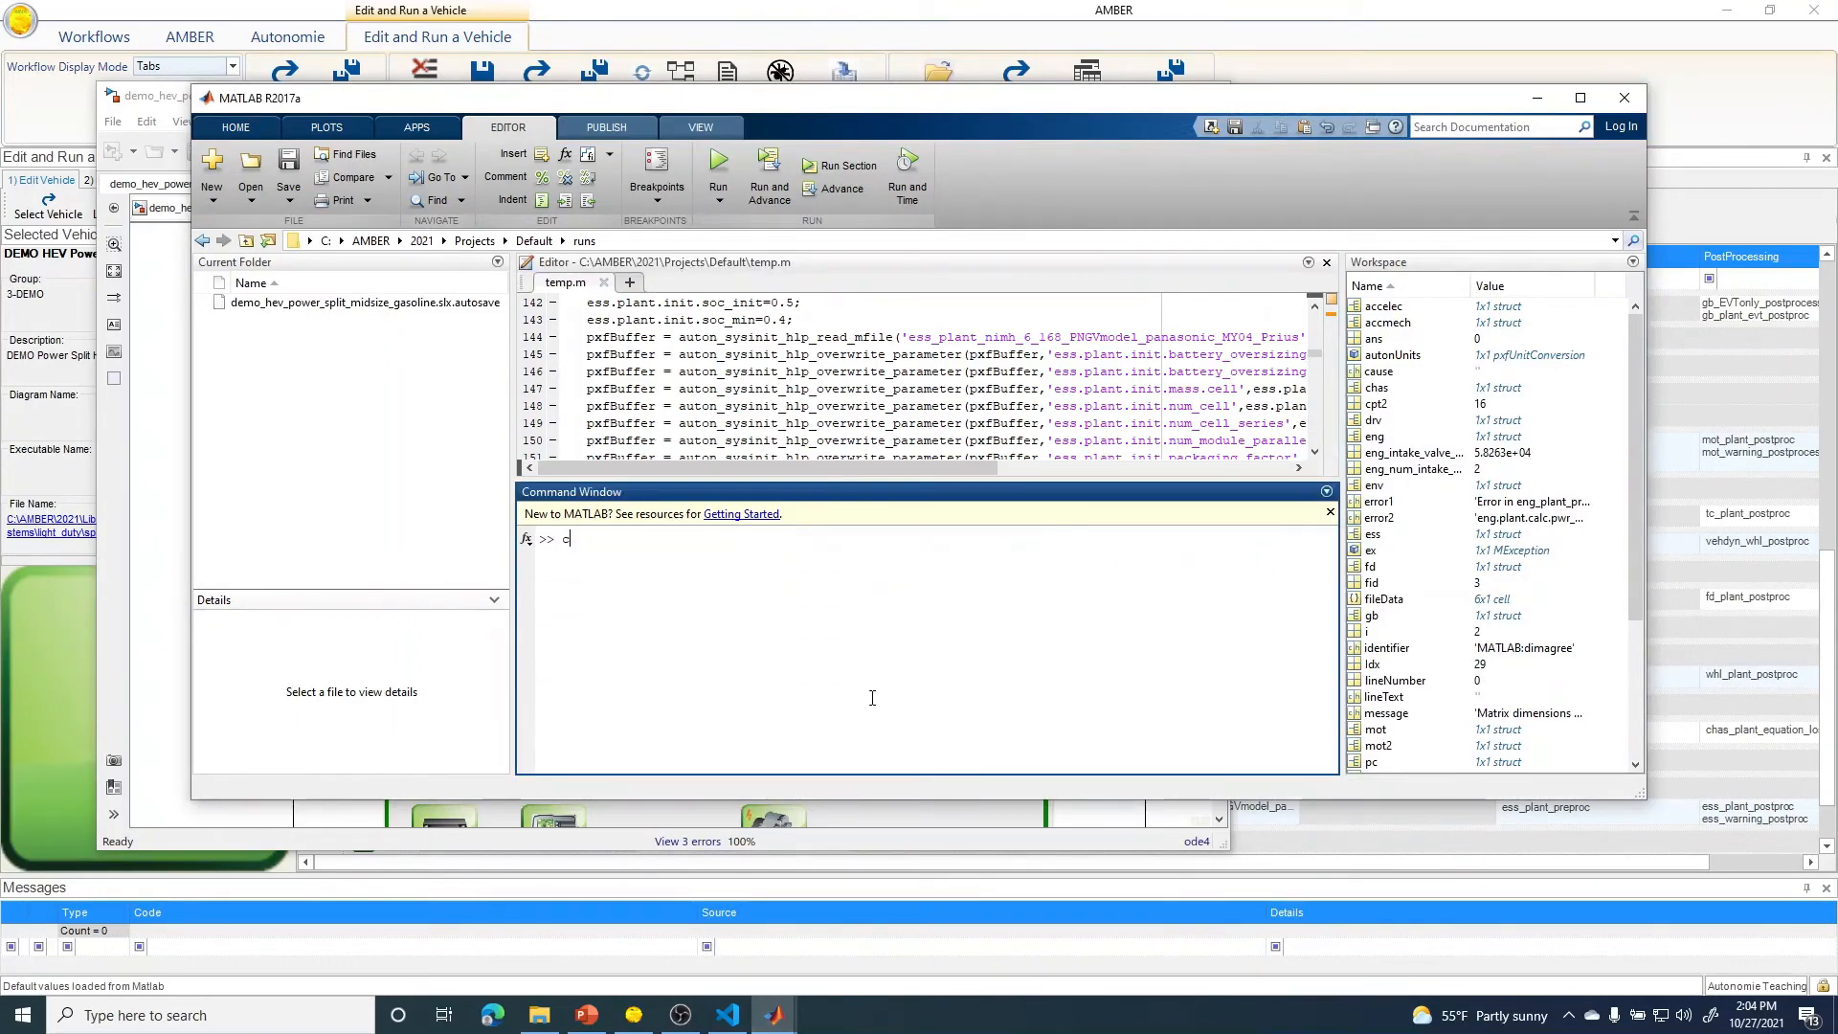
{"action": "type", "text": "lear all"}
{"action": "key", "text": "Return"}
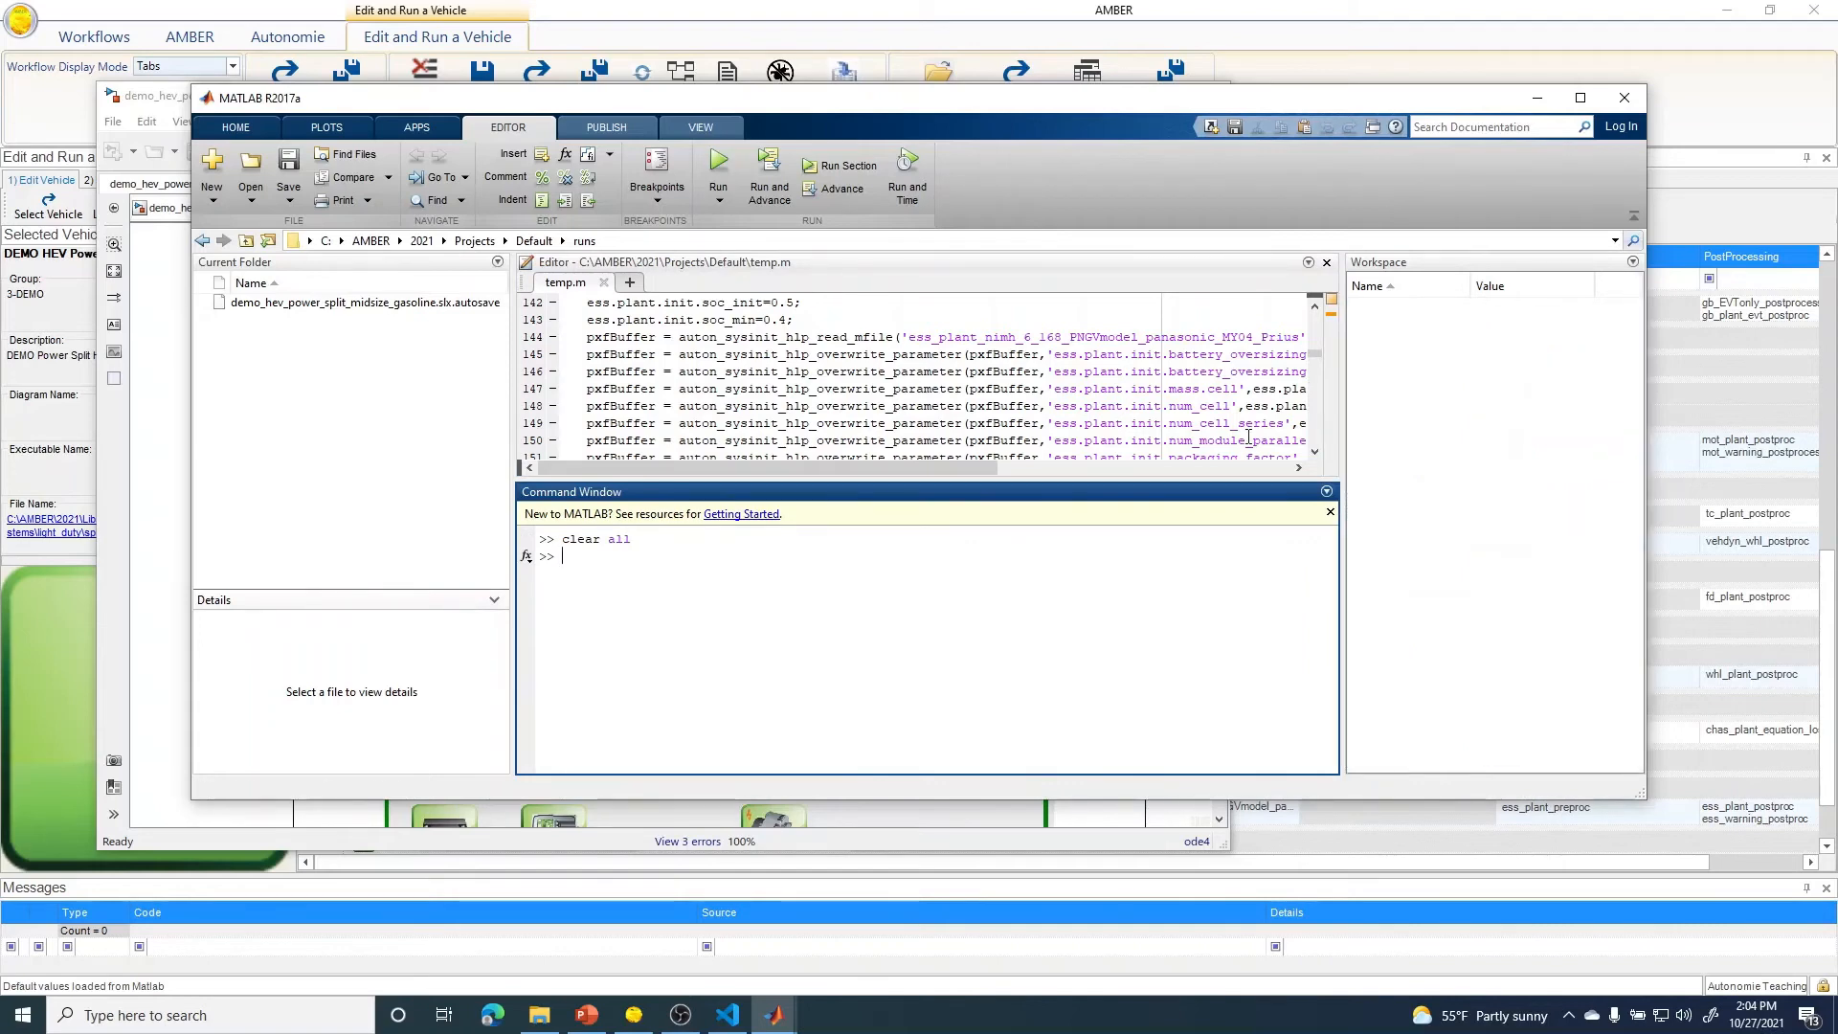
- Minimize MATLAB and close the demo_hev_power_split_midsize_gasoline Simulink model without saving it
{"action": "left_click", "coordinate": [1538, 98]}
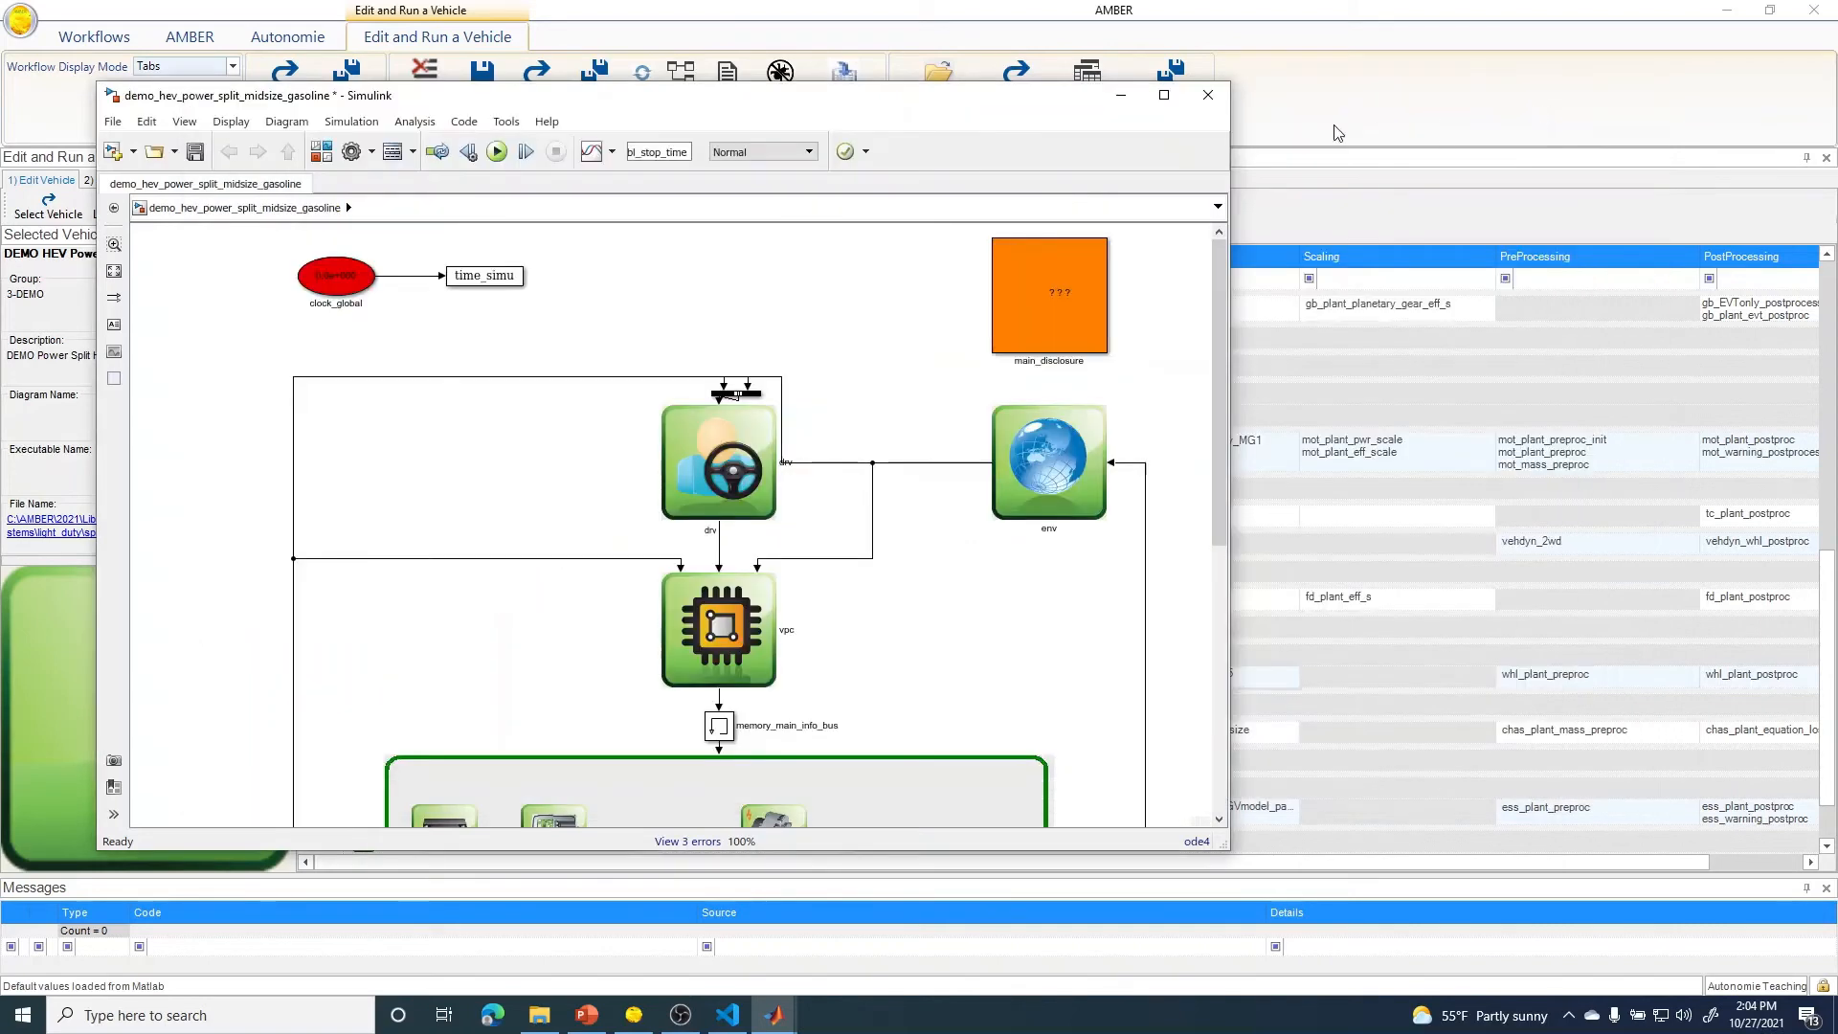
{"action": "left_click", "coordinate": [1208, 95]}
{"action": "left_click", "coordinate": [986, 521]}
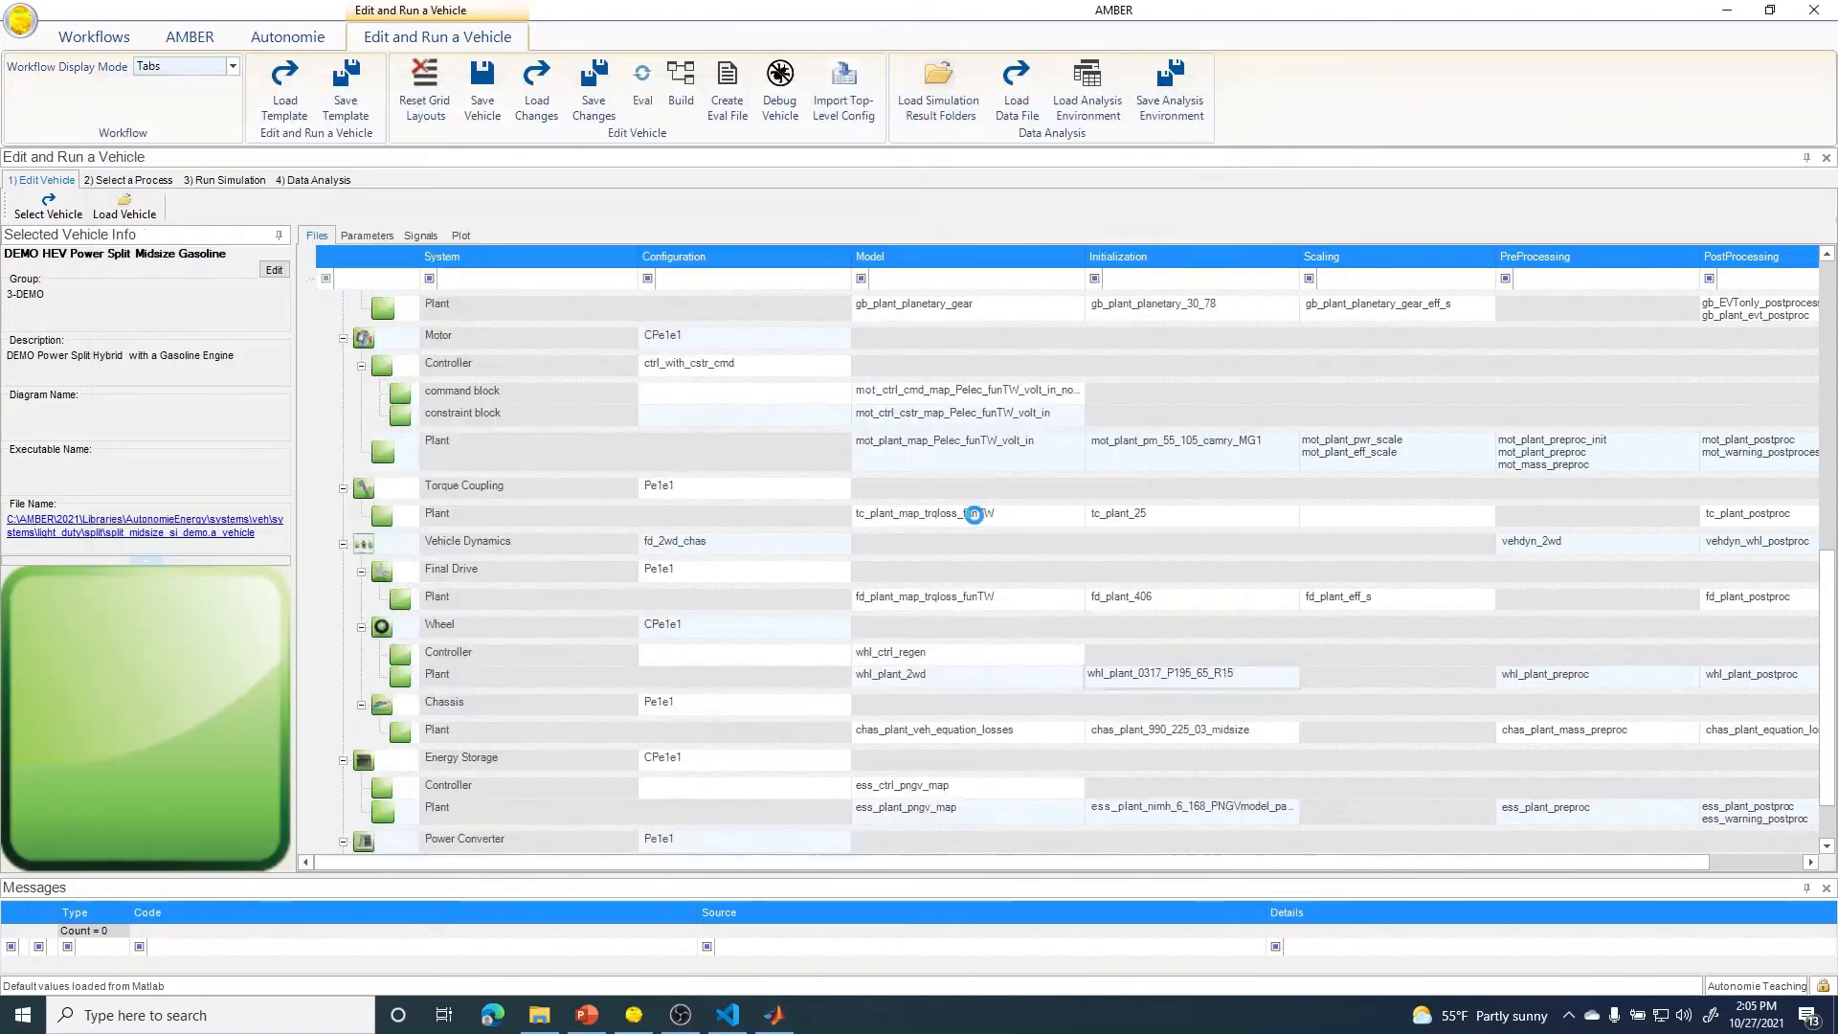
- Start debugging the vehicle again, filtering the selectable cycles by "UDDS" and choosing the UDDS cycle
{"action": "left_click", "coordinate": [780, 86]}
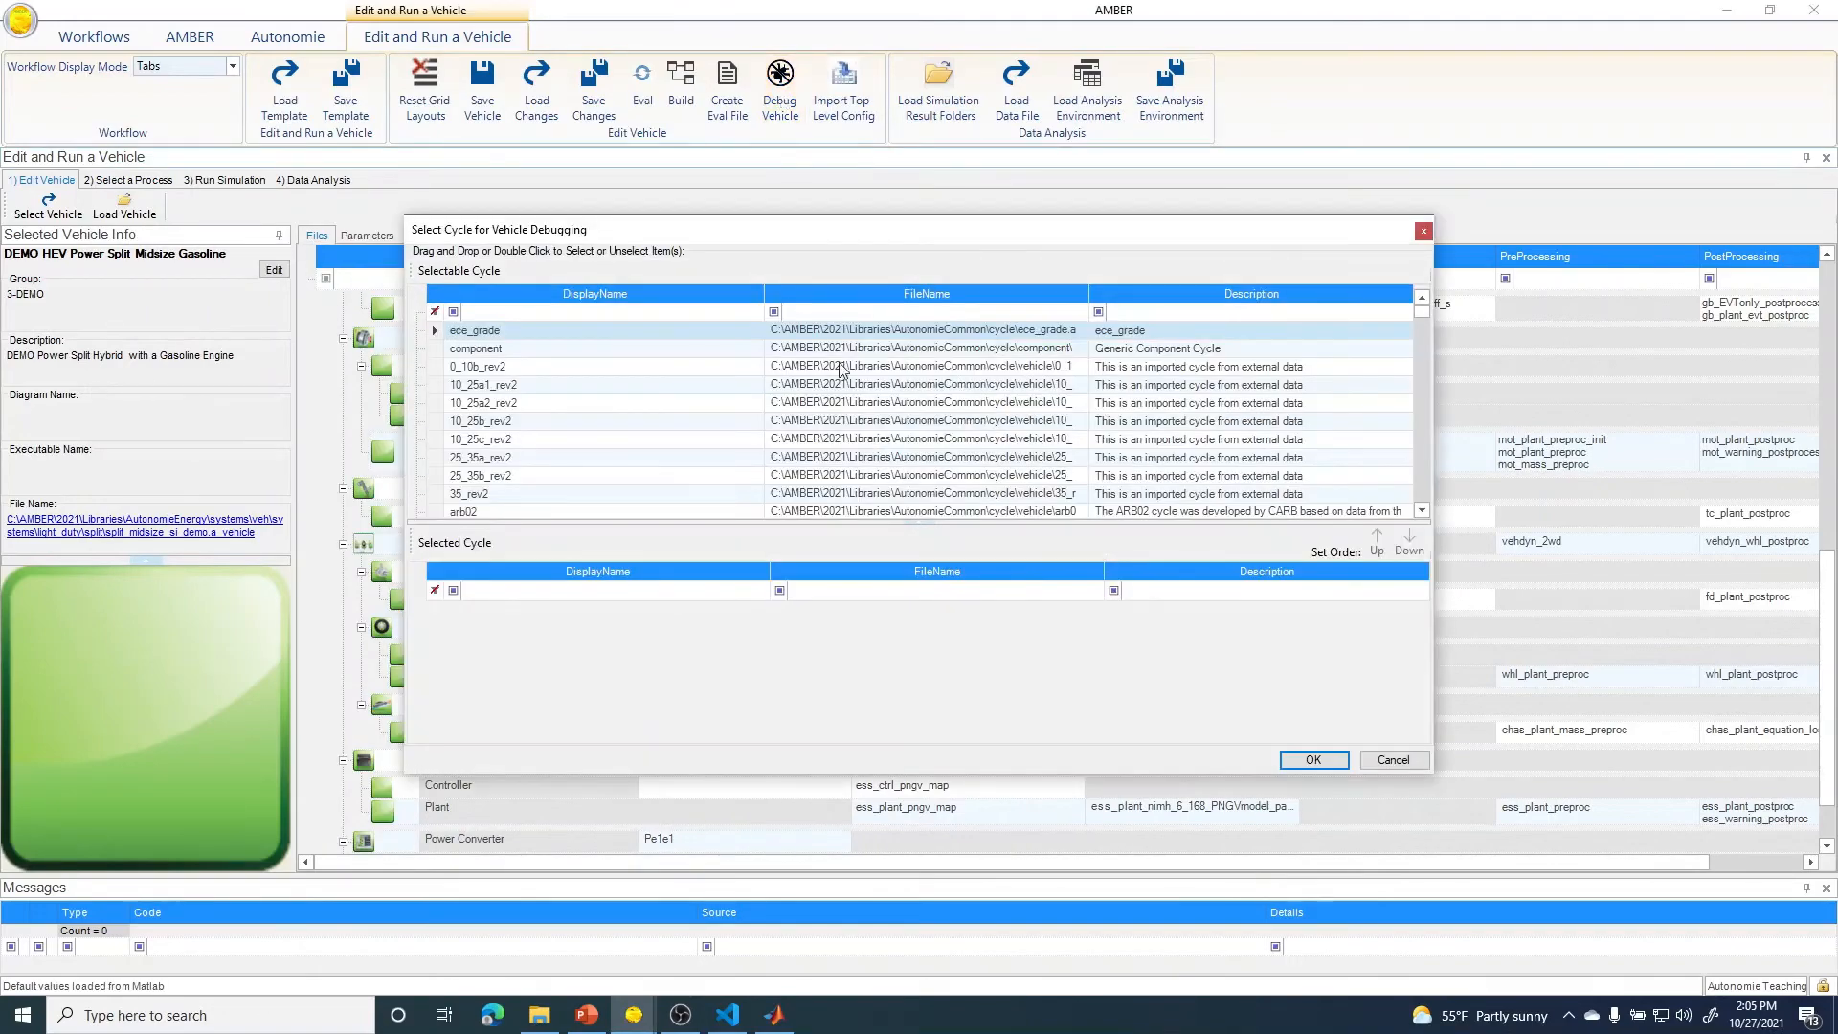
{"action": "left_click", "coordinate": [544, 313]}
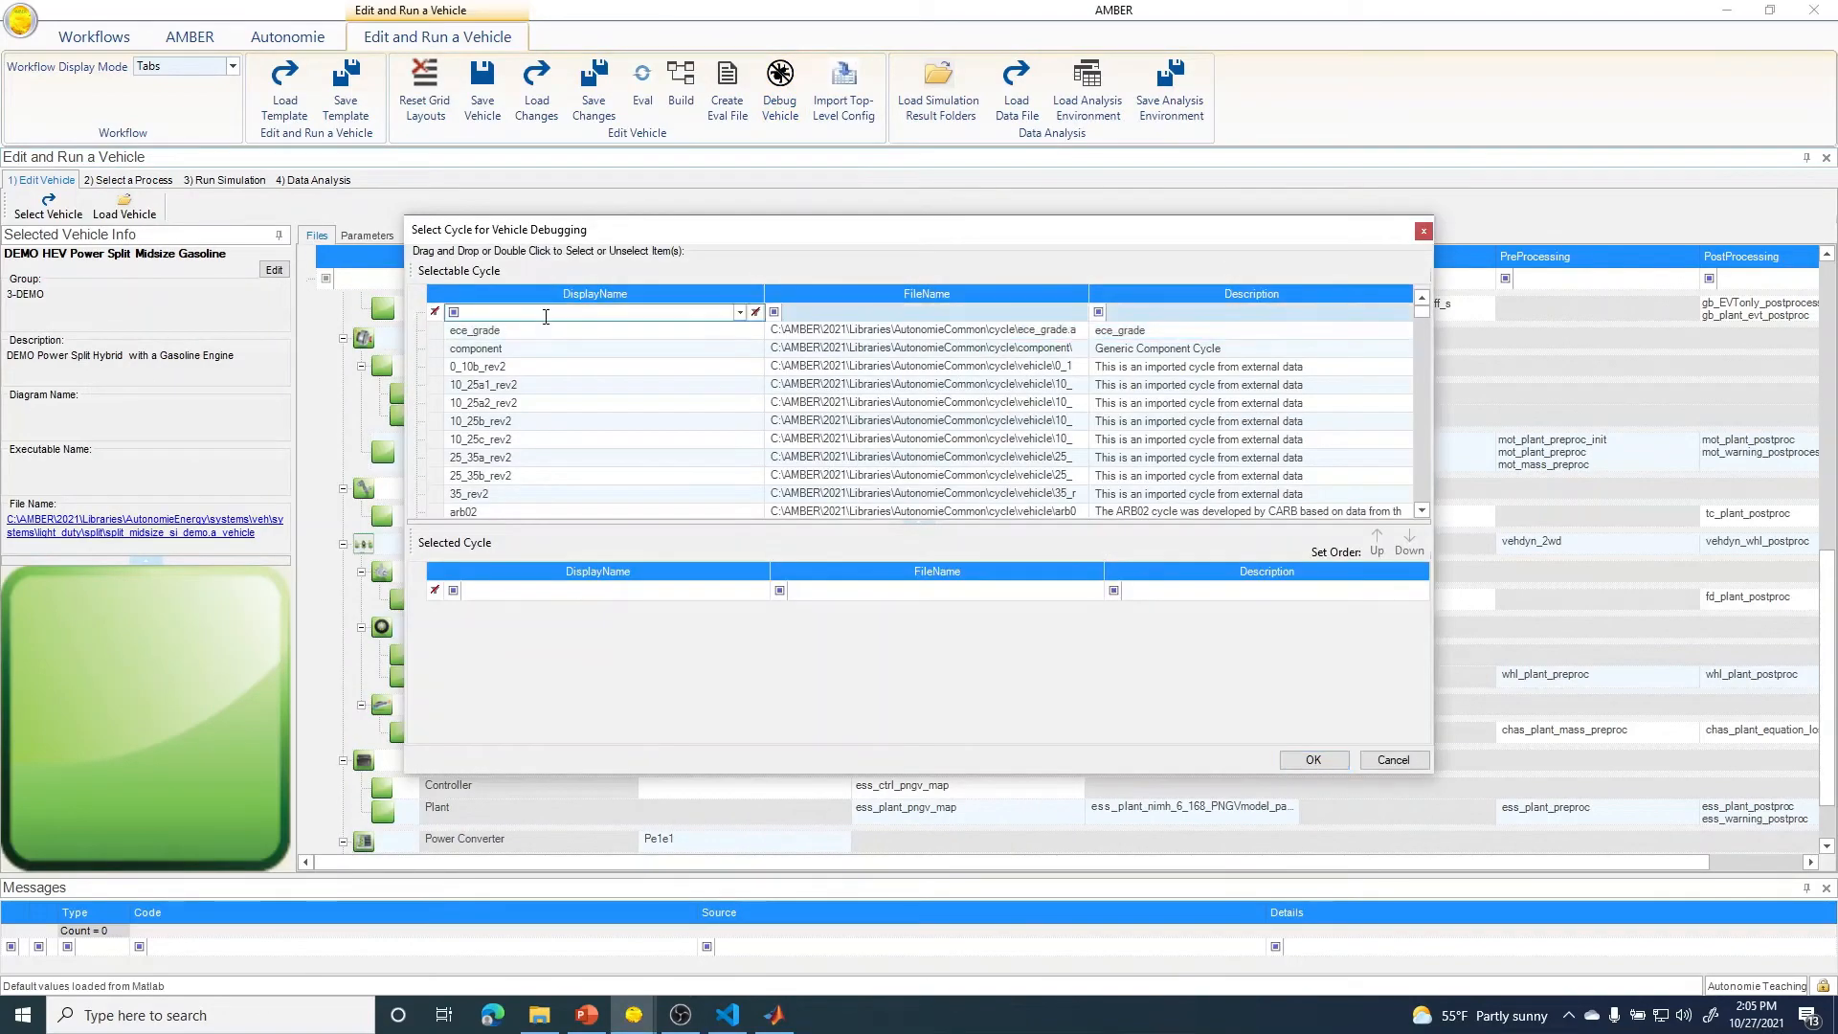
{"action": "type", "text": "UDDS"}
{"action": "left_click", "coordinate": [480, 335]}
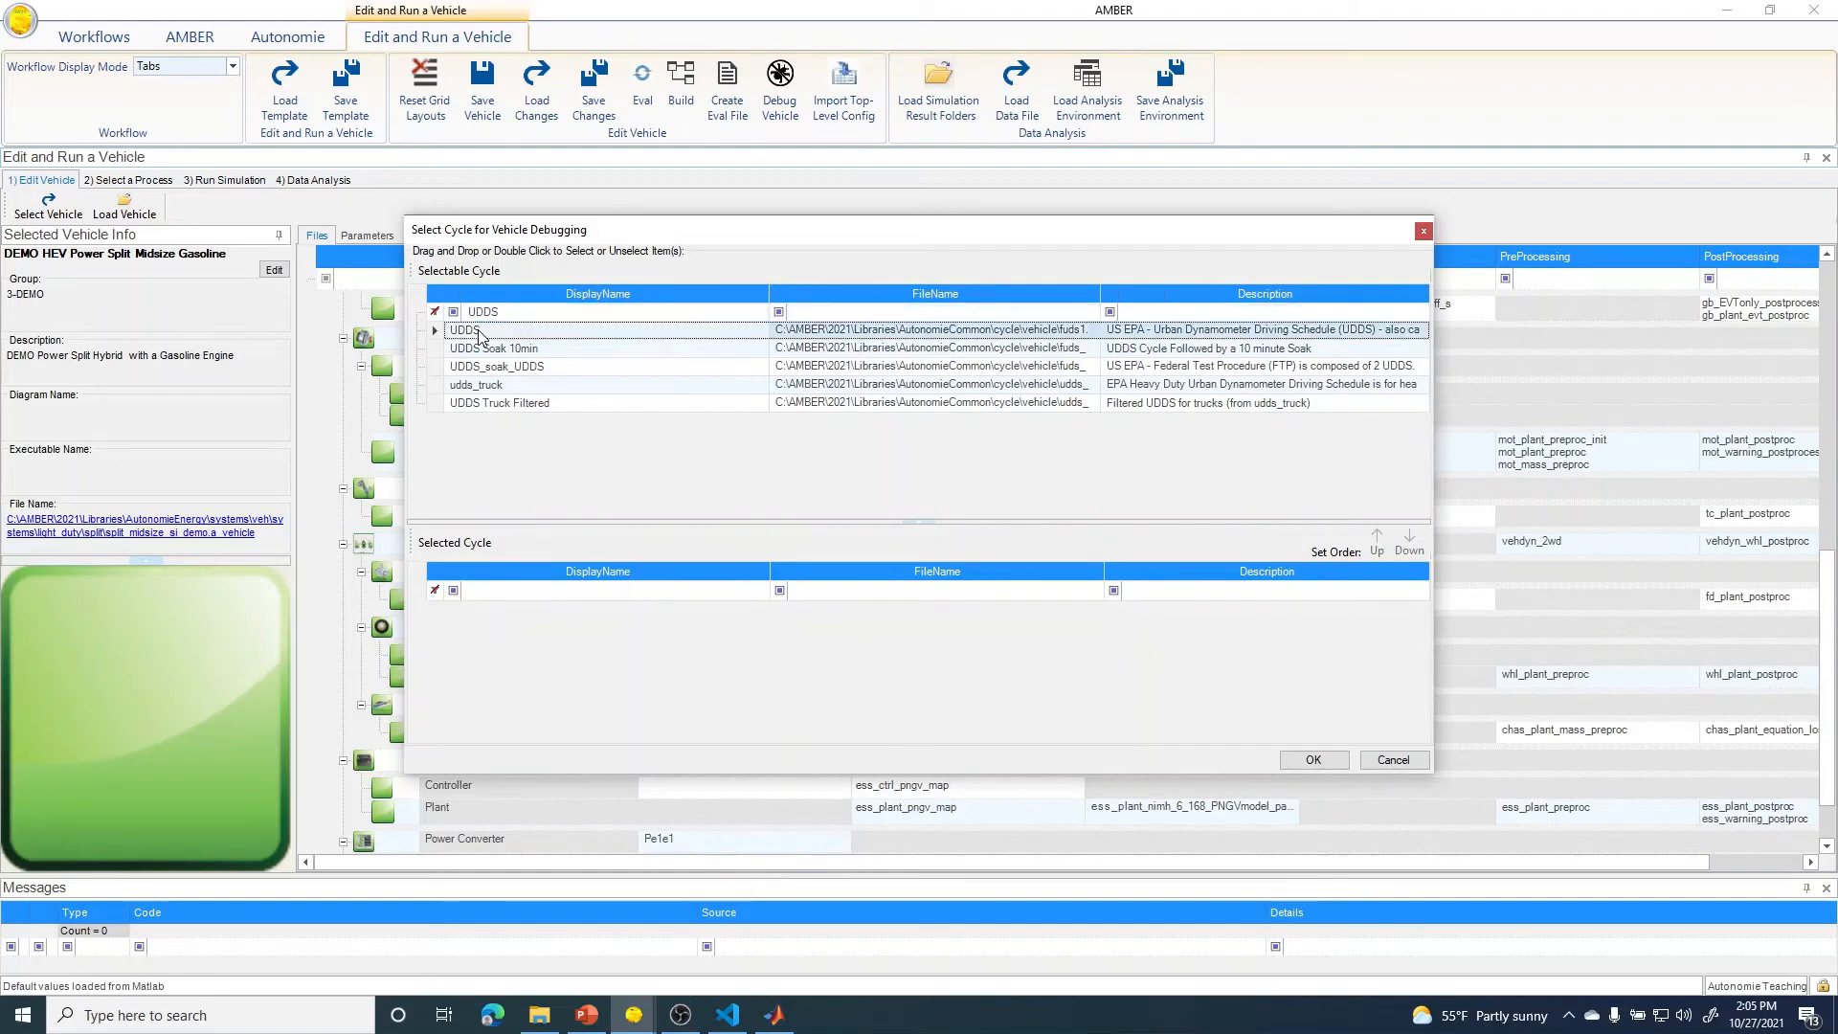
{"action": "left_click_drag", "start_coordinate": [481, 335], "coordinate": [517, 651]}
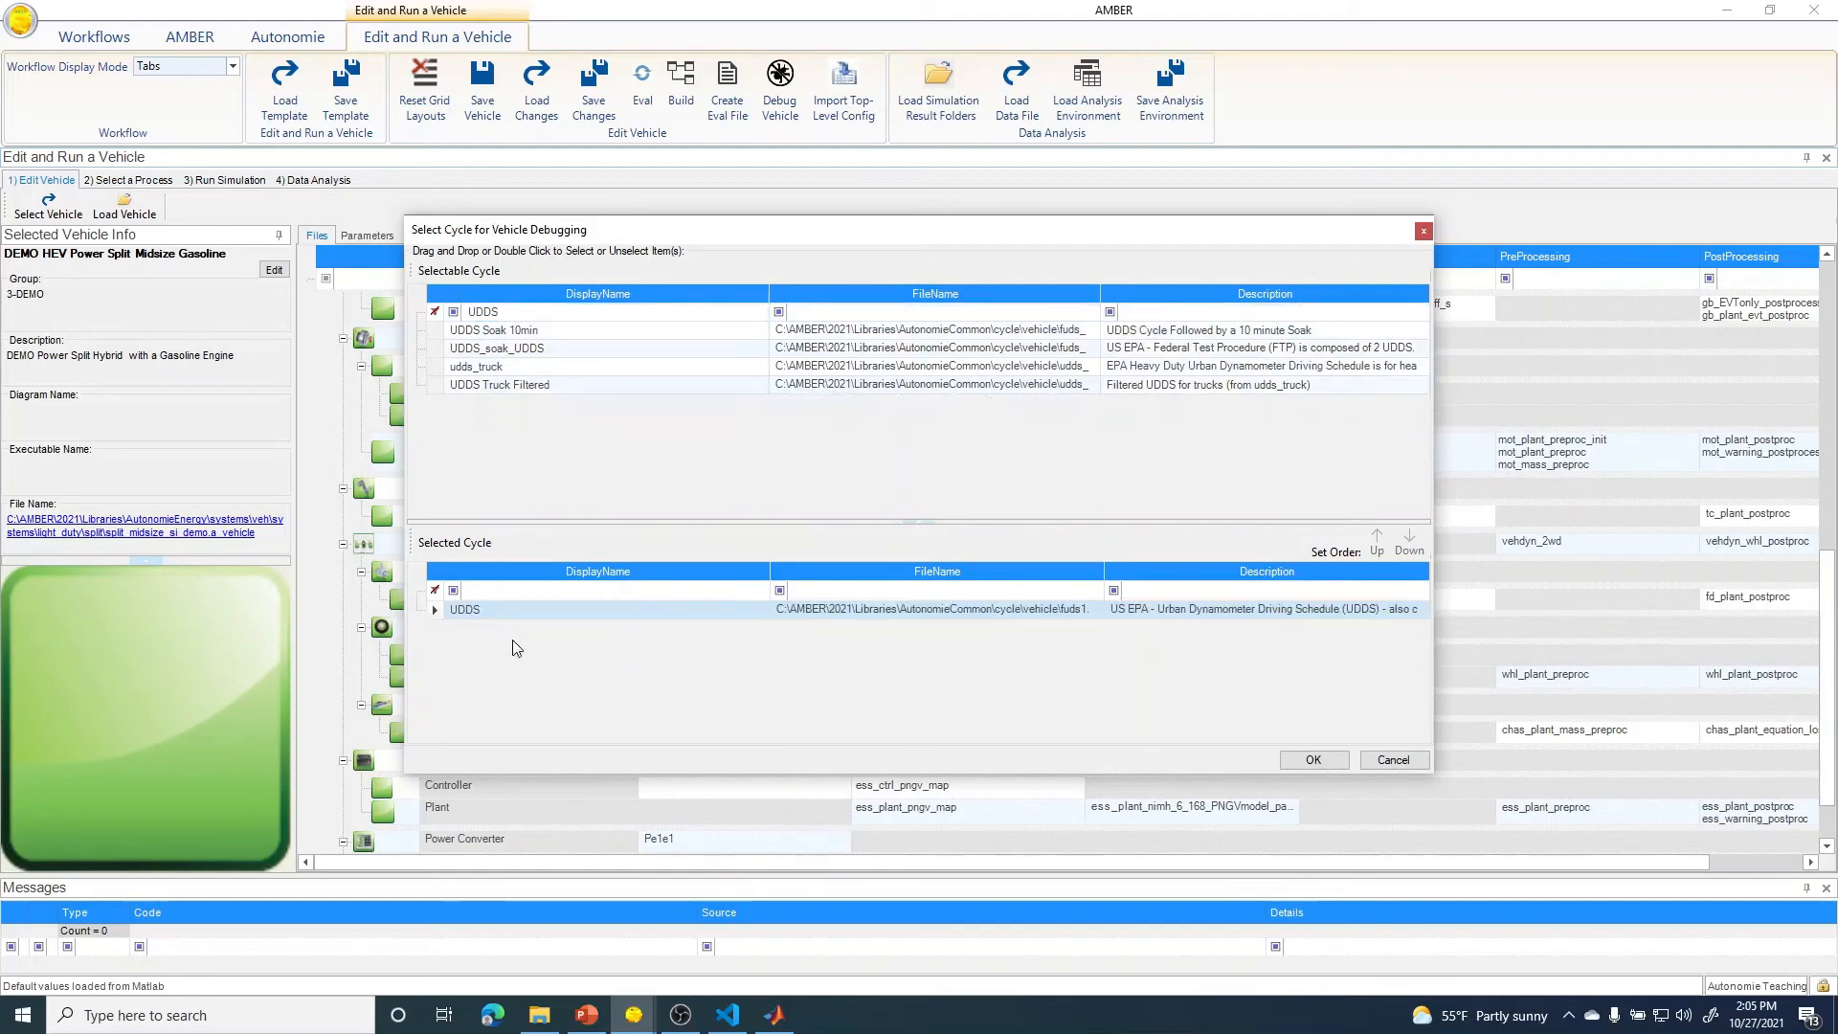
{"action": "left_click", "coordinate": [1311, 759]}
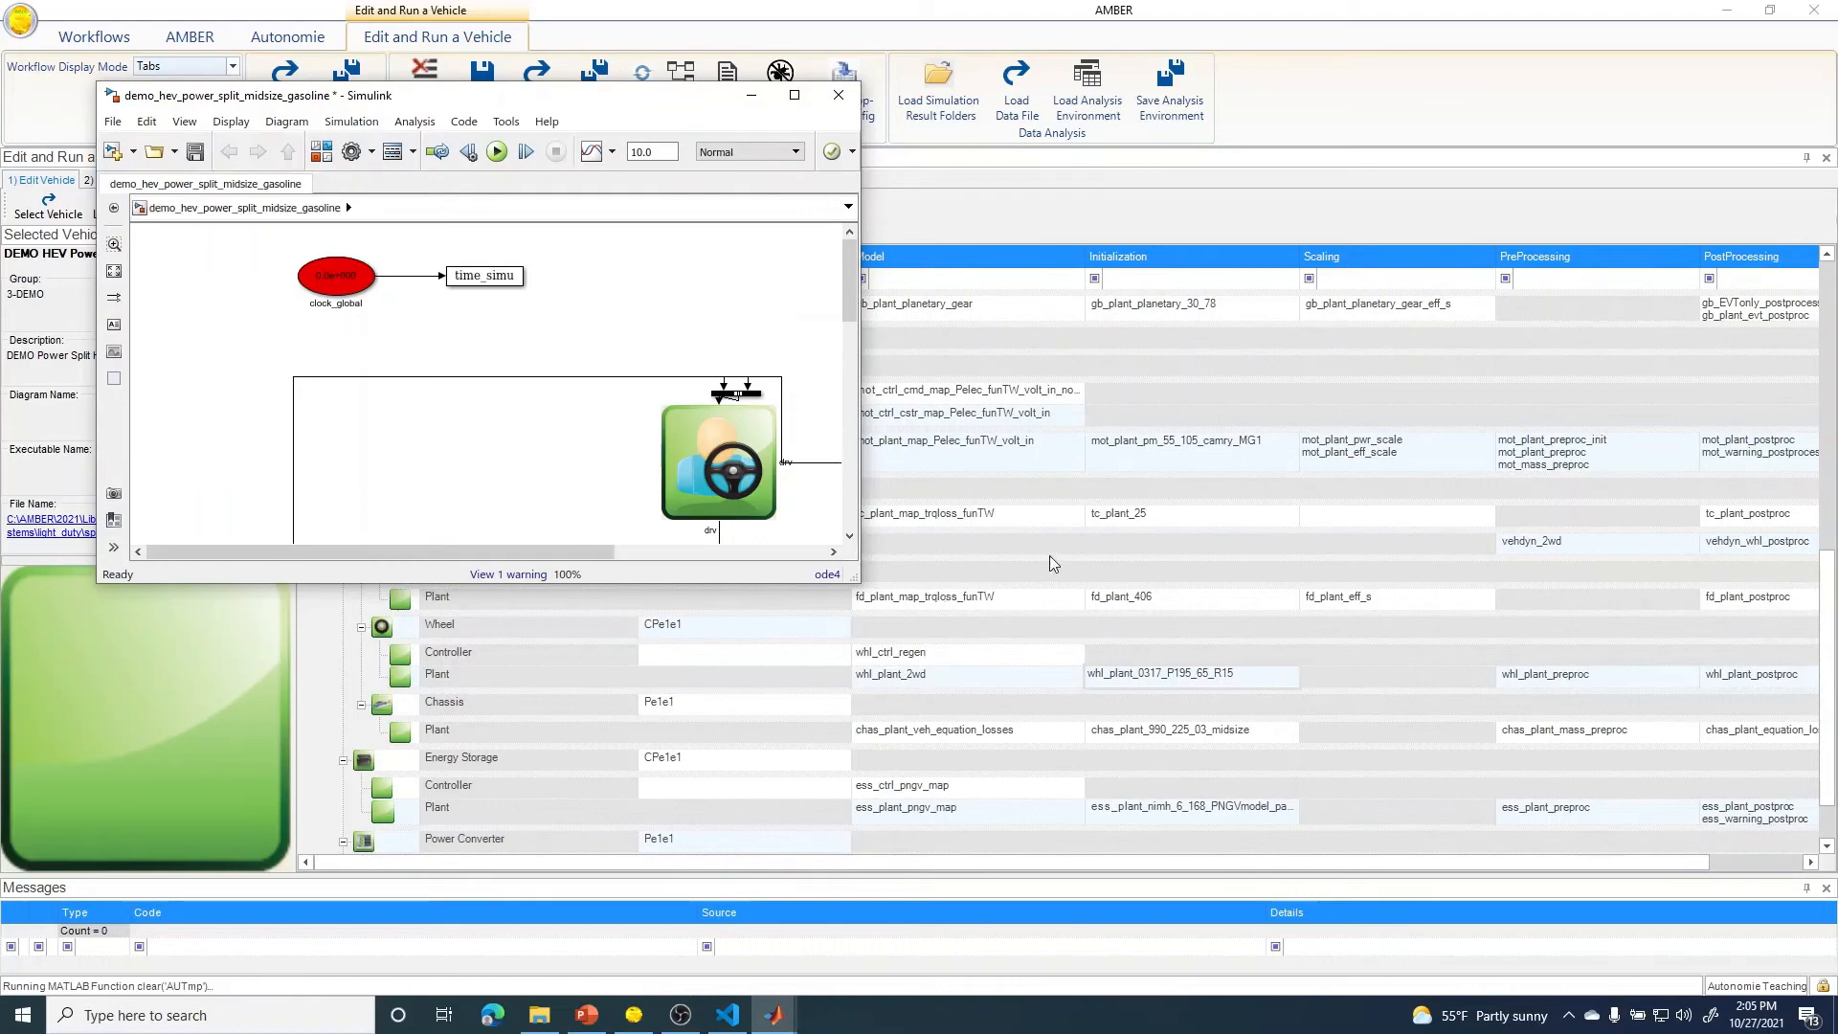
- Enlarge the rebuilt Simulink model's window, run and stop its simulation, and close the model without saving it
{"action": "left_click_drag", "start_coordinate": [850, 577], "coordinate": [1097, 733]}
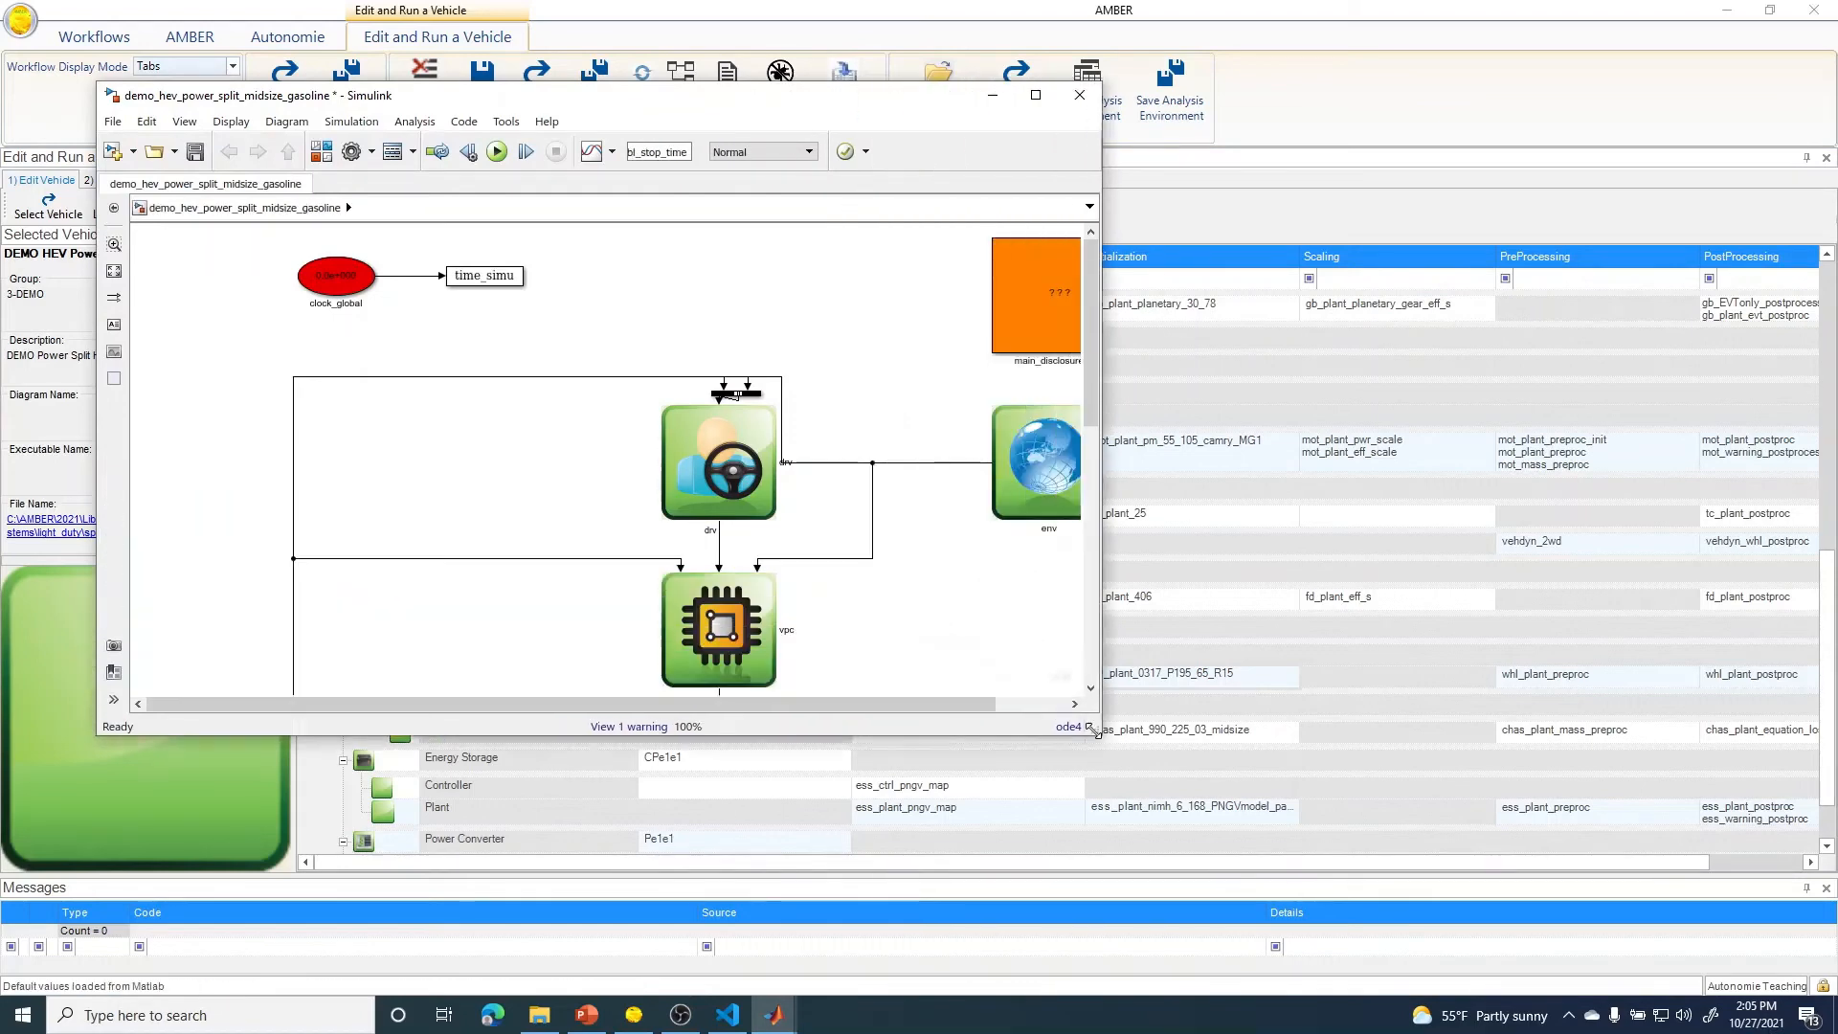
{"action": "left_click", "coordinate": [497, 151]}
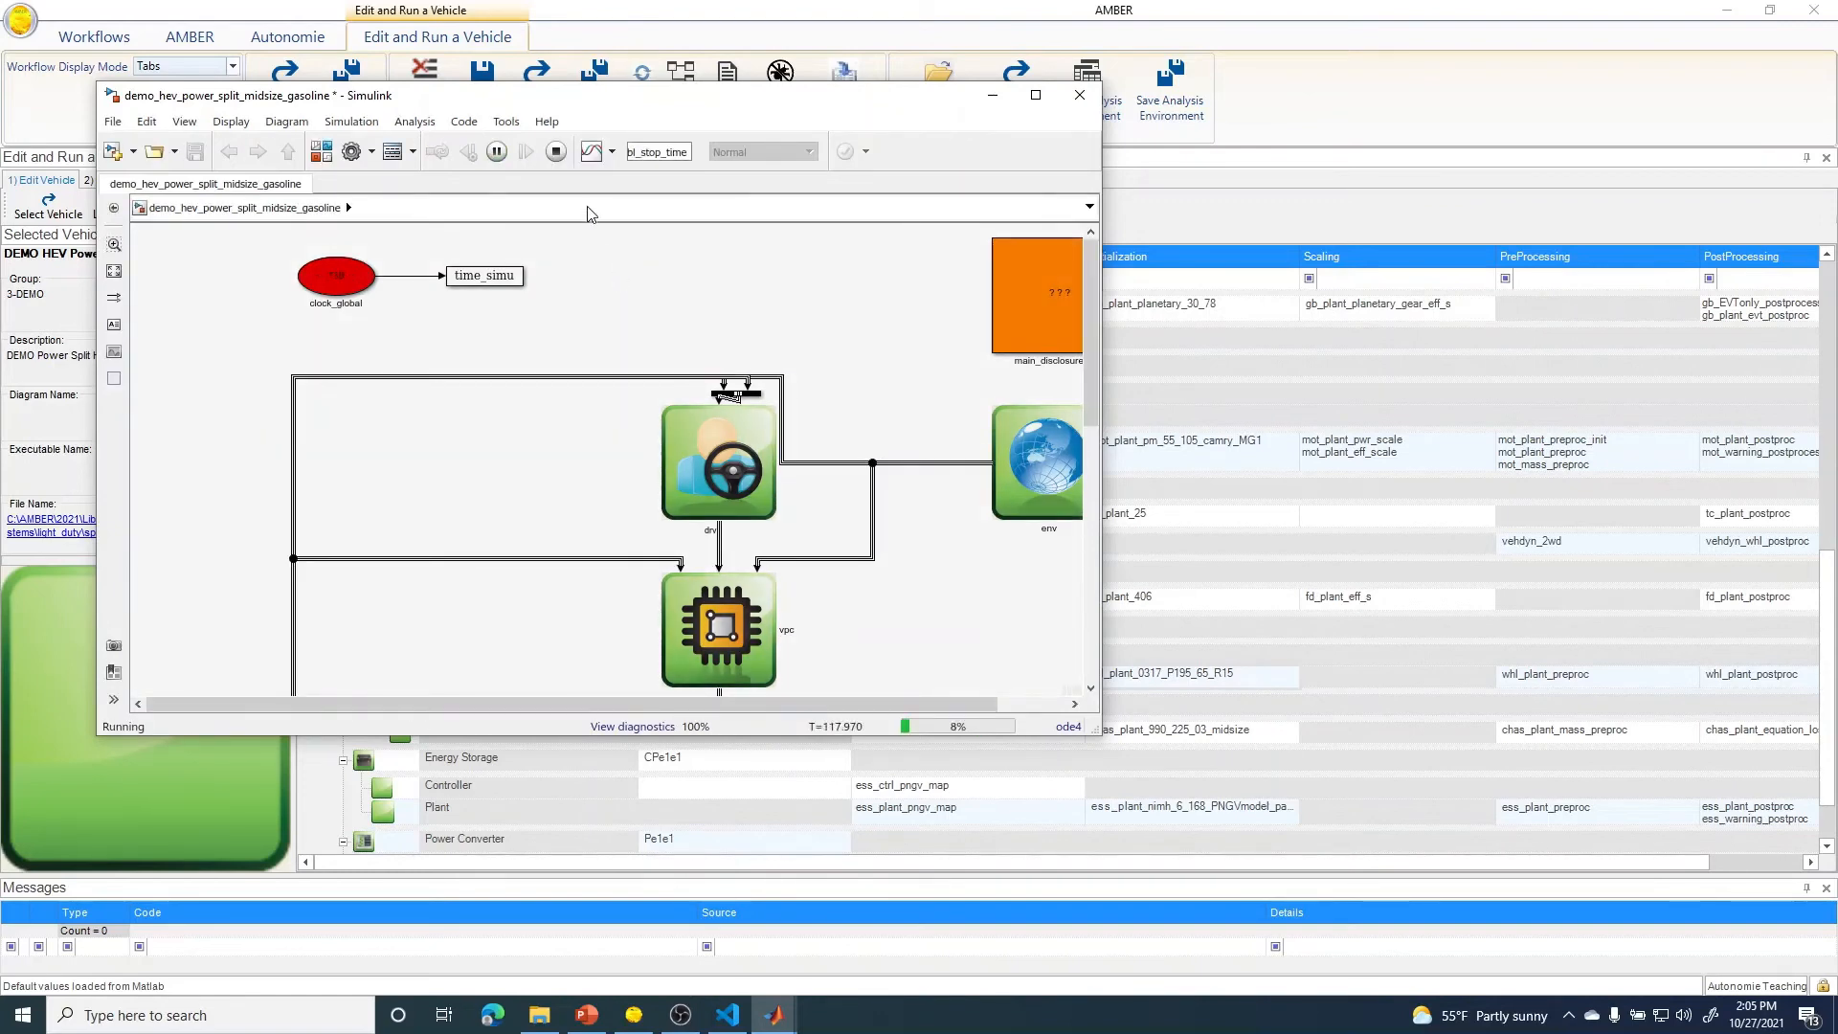
{"action": "left_click", "coordinate": [556, 152]}
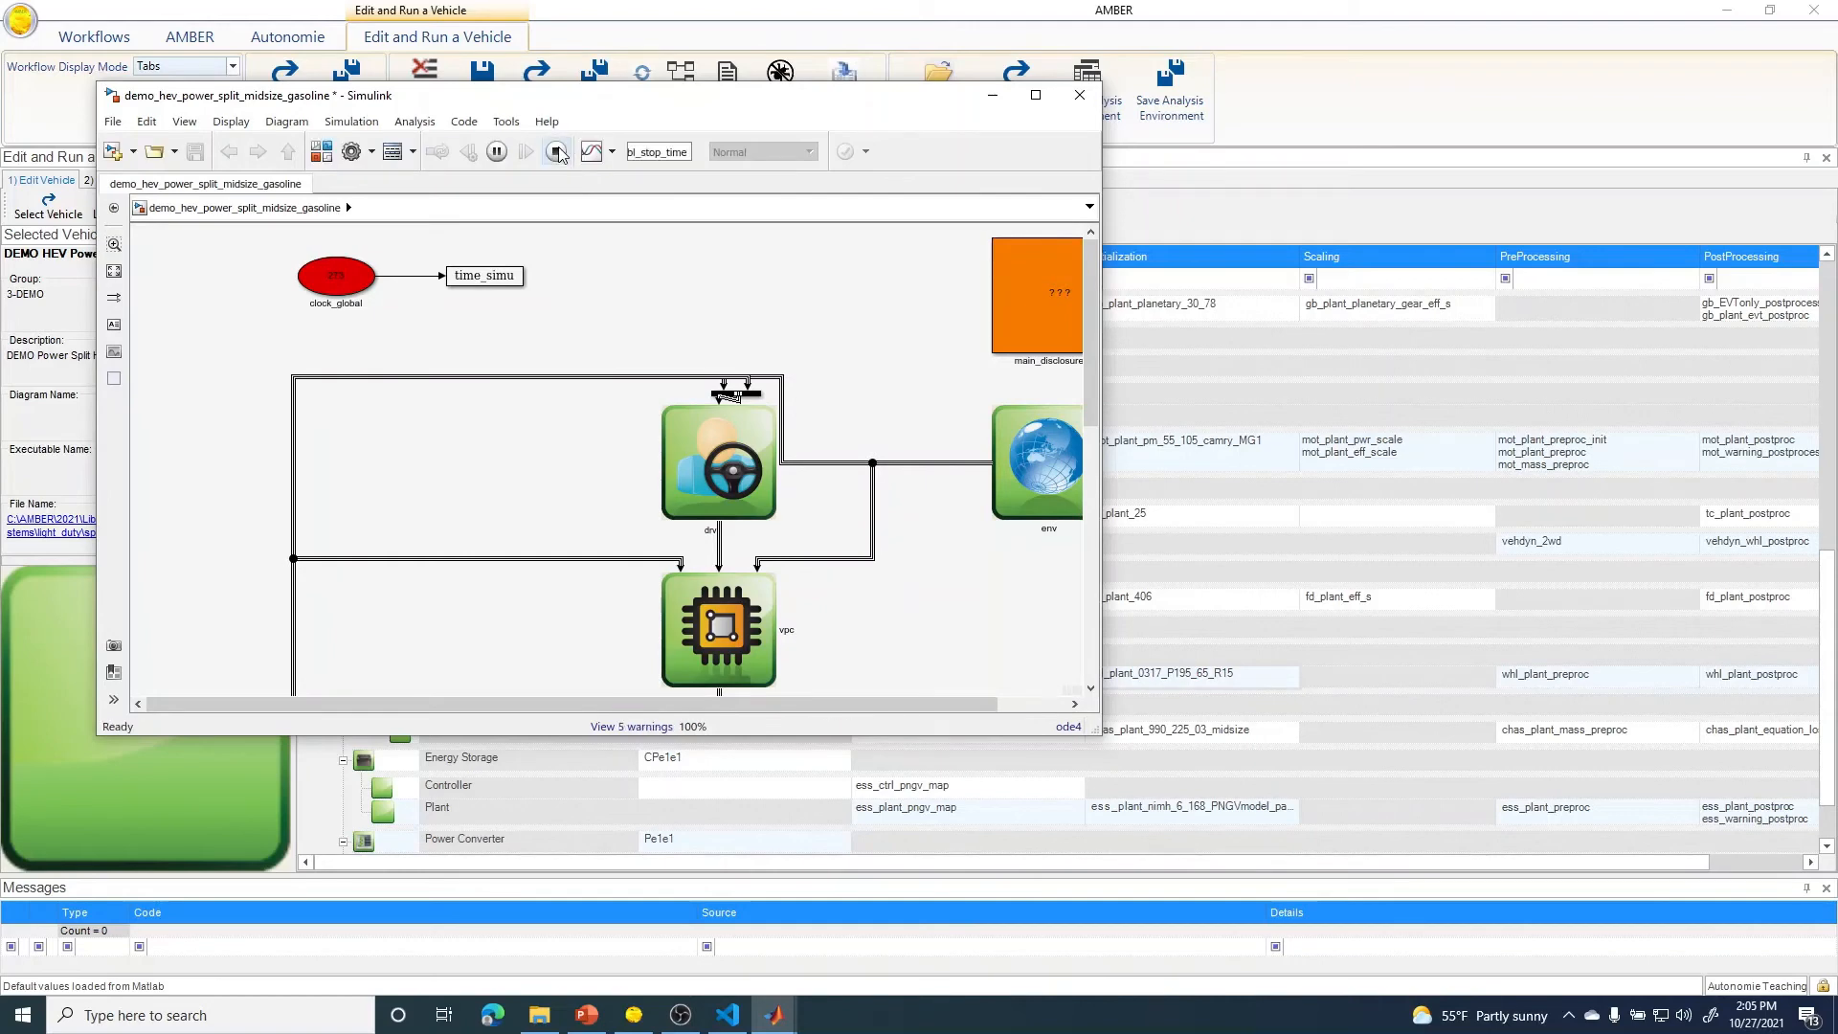
{"action": "left_click", "coordinate": [1078, 97]}
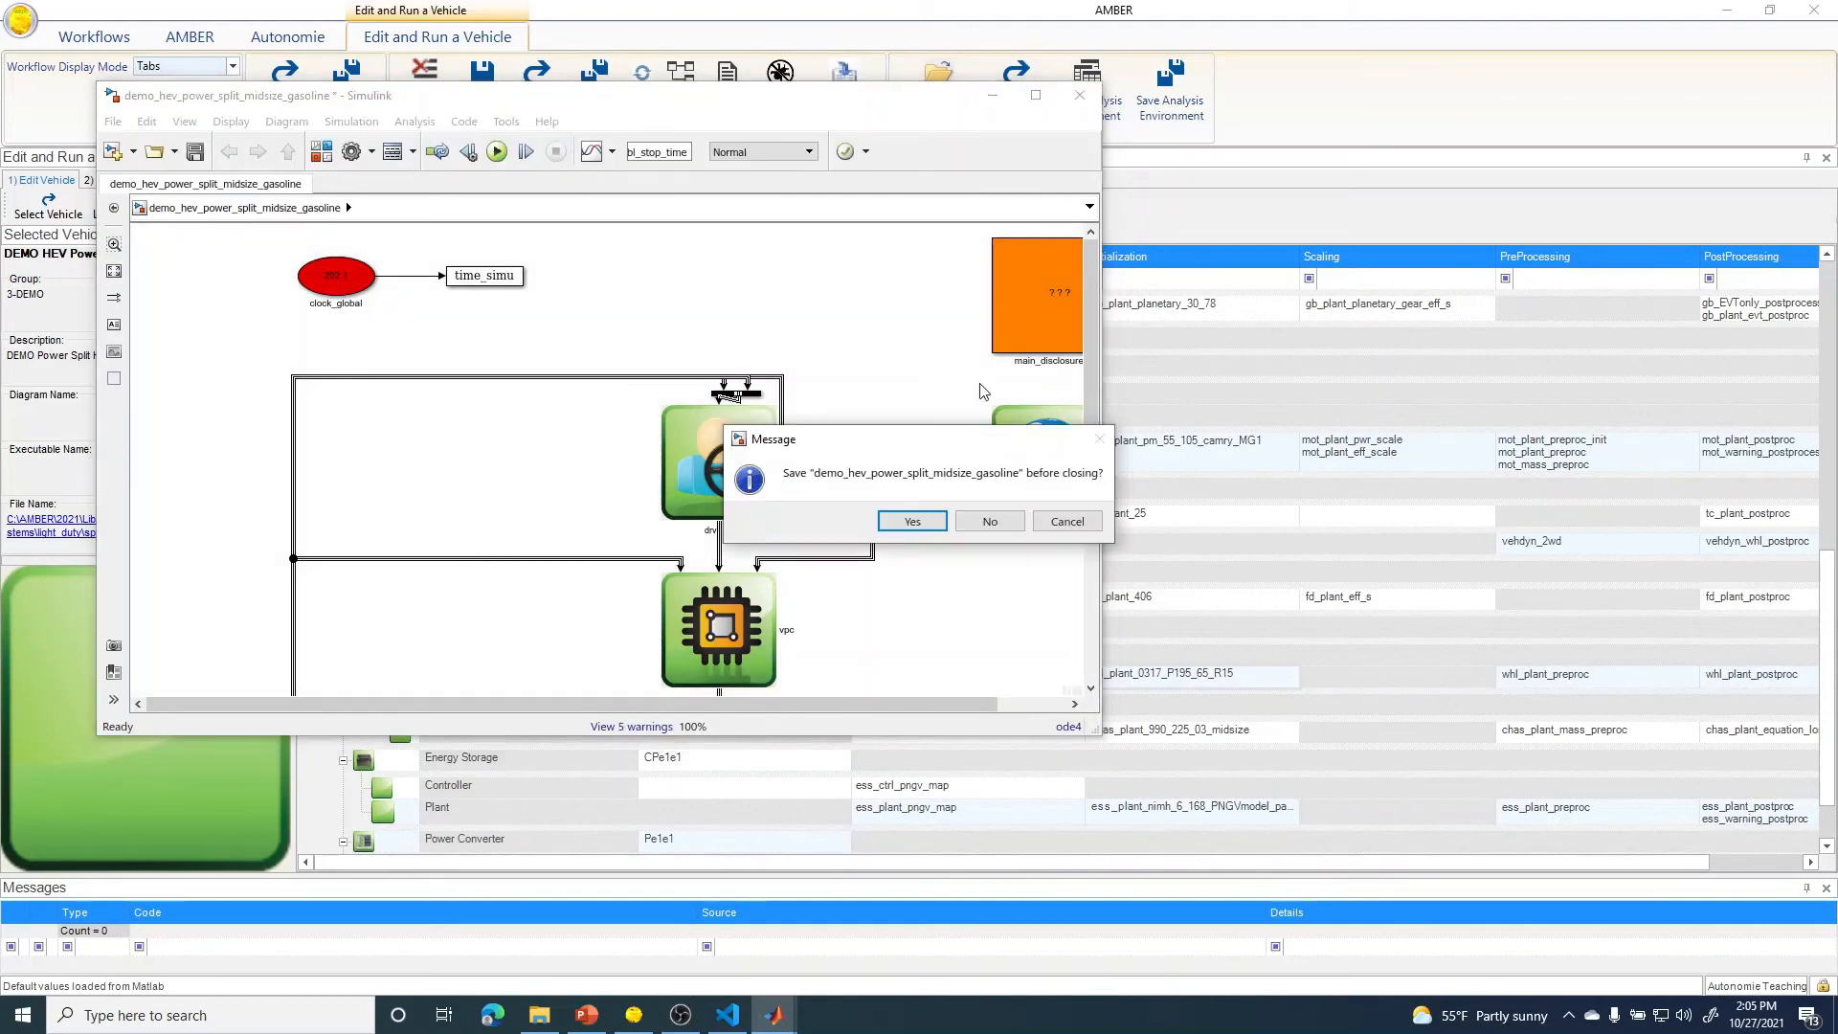
{"action": "left_click", "coordinate": [989, 522]}
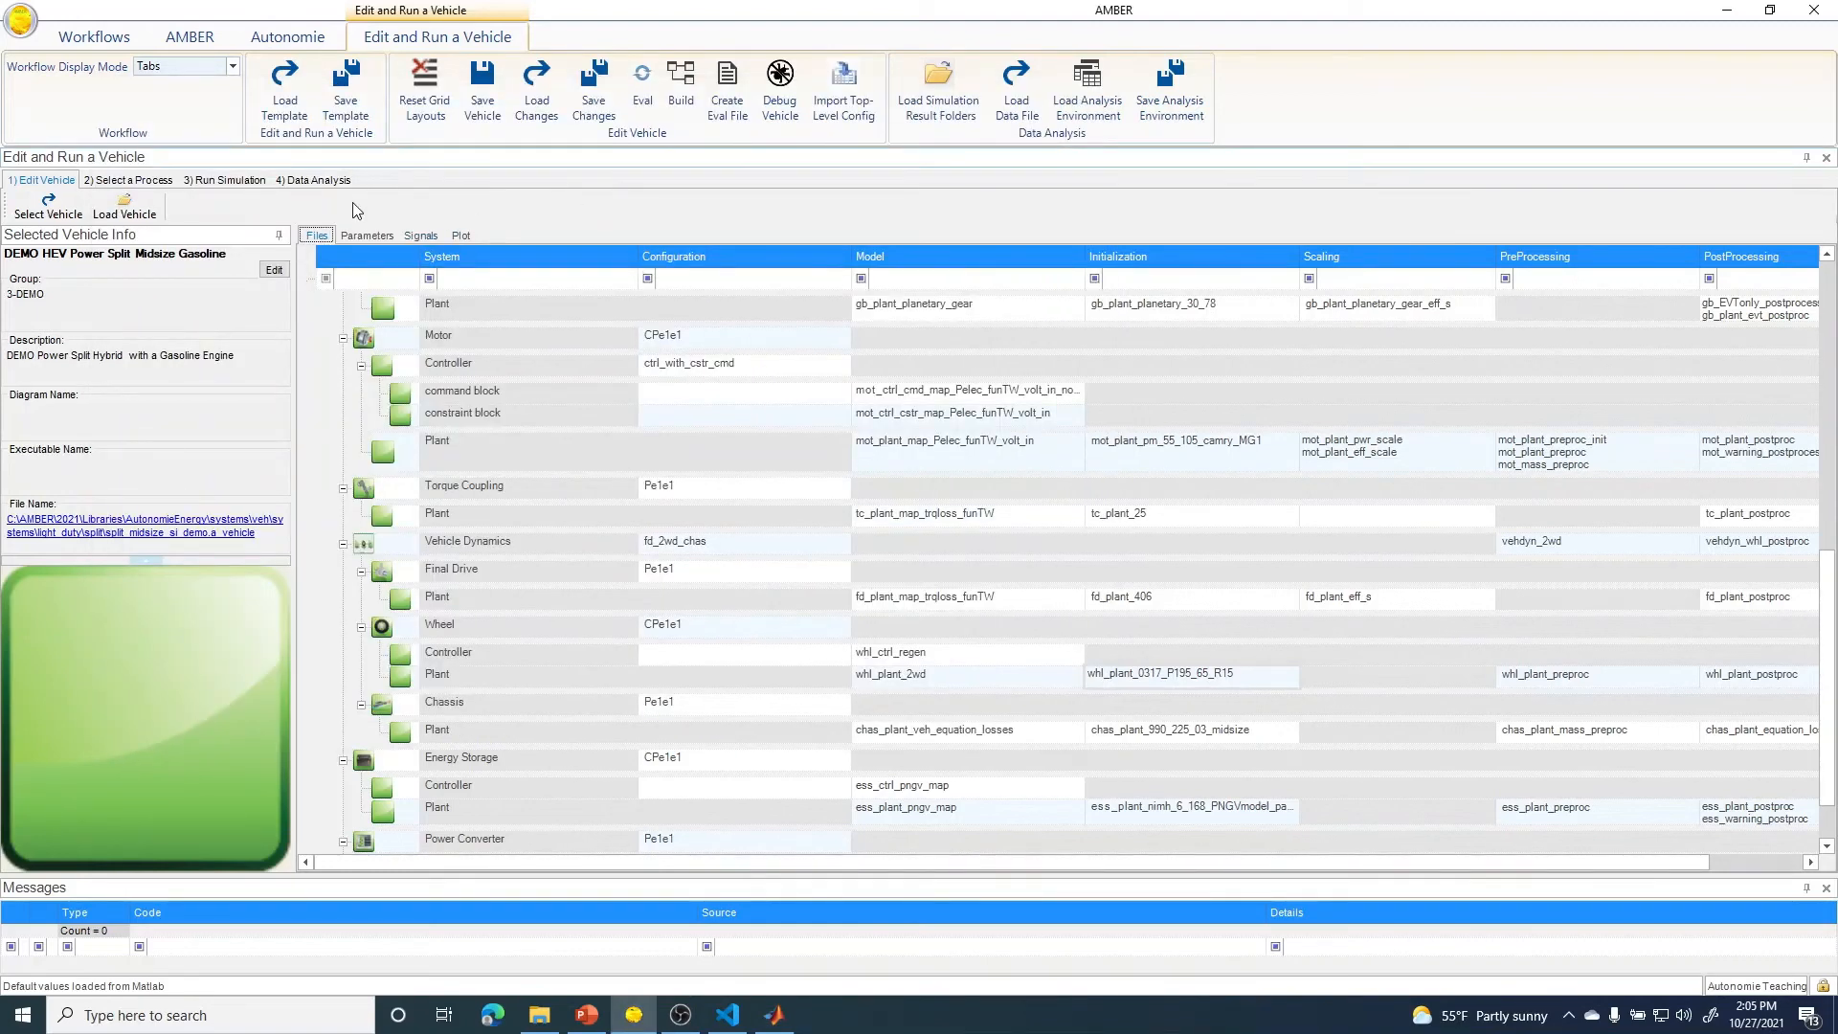
- Add the light-duty standard ECE cycle as the vehicle's process and set its number of repetitions to 2
{"action": "left_click", "coordinate": [143, 180]}
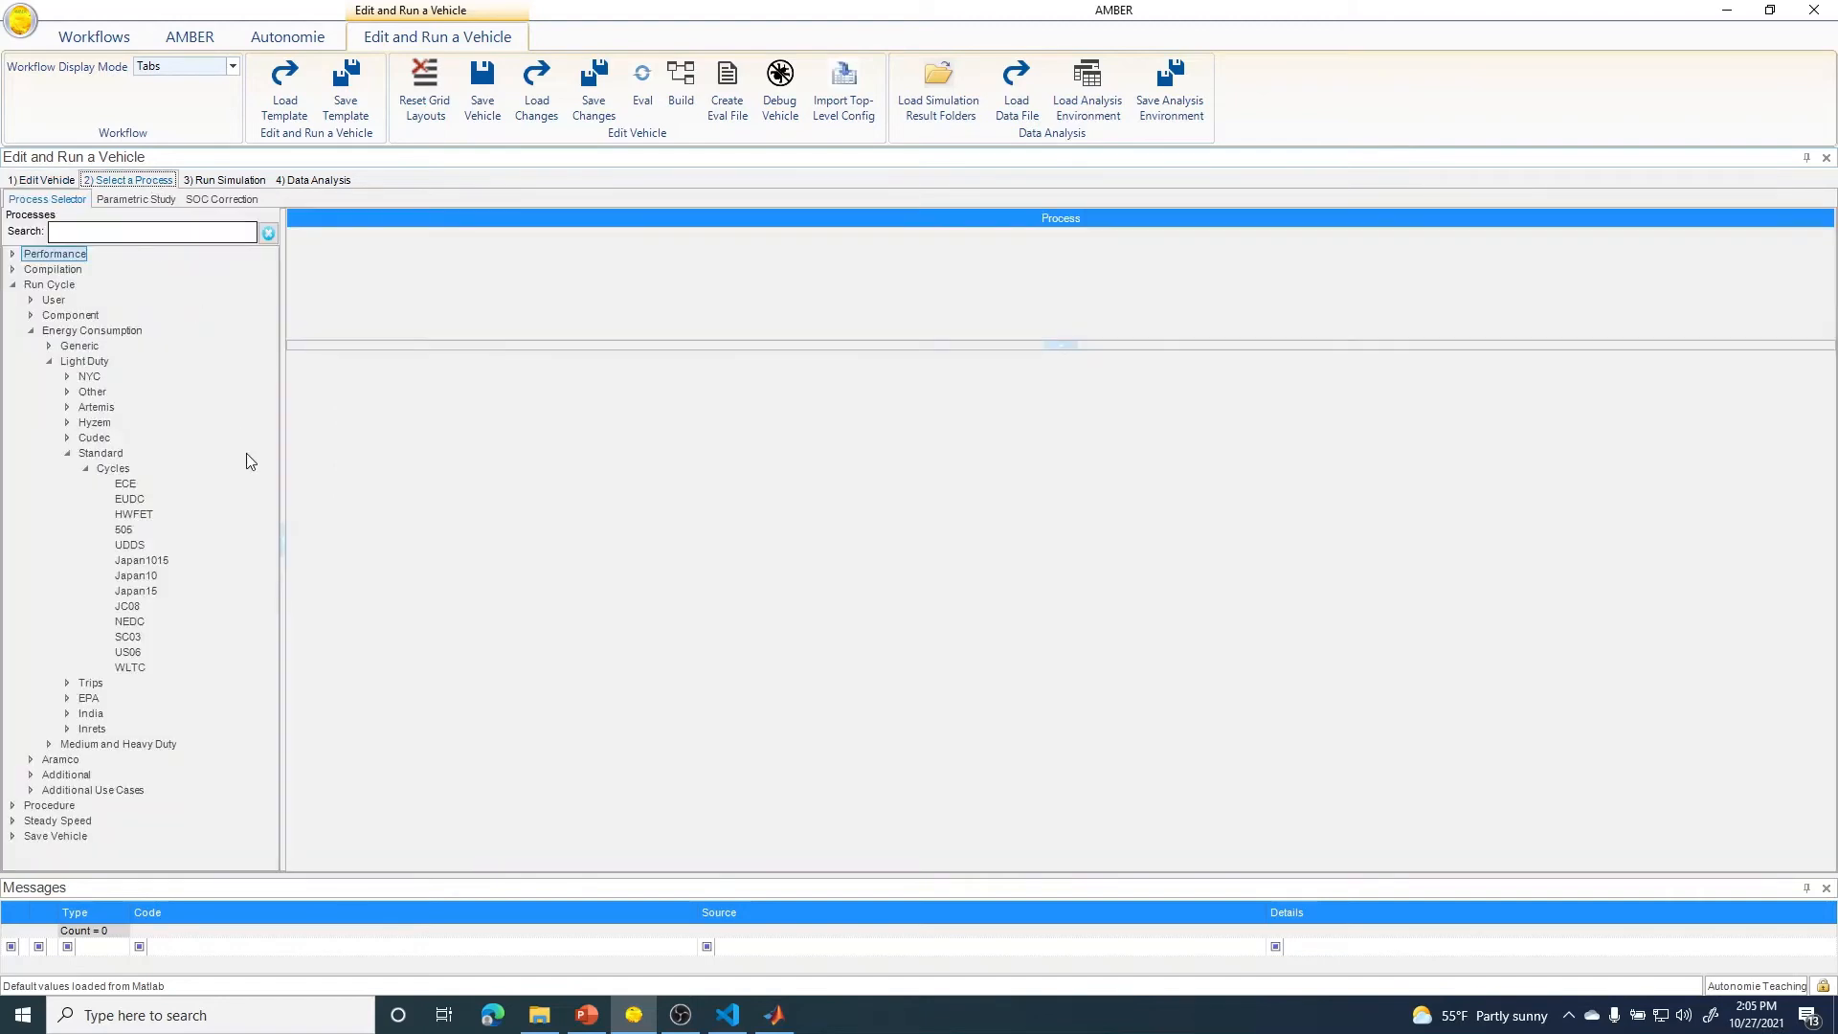
{"action": "left_click_drag", "start_coordinate": [126, 483], "coordinate": [336, 288]}
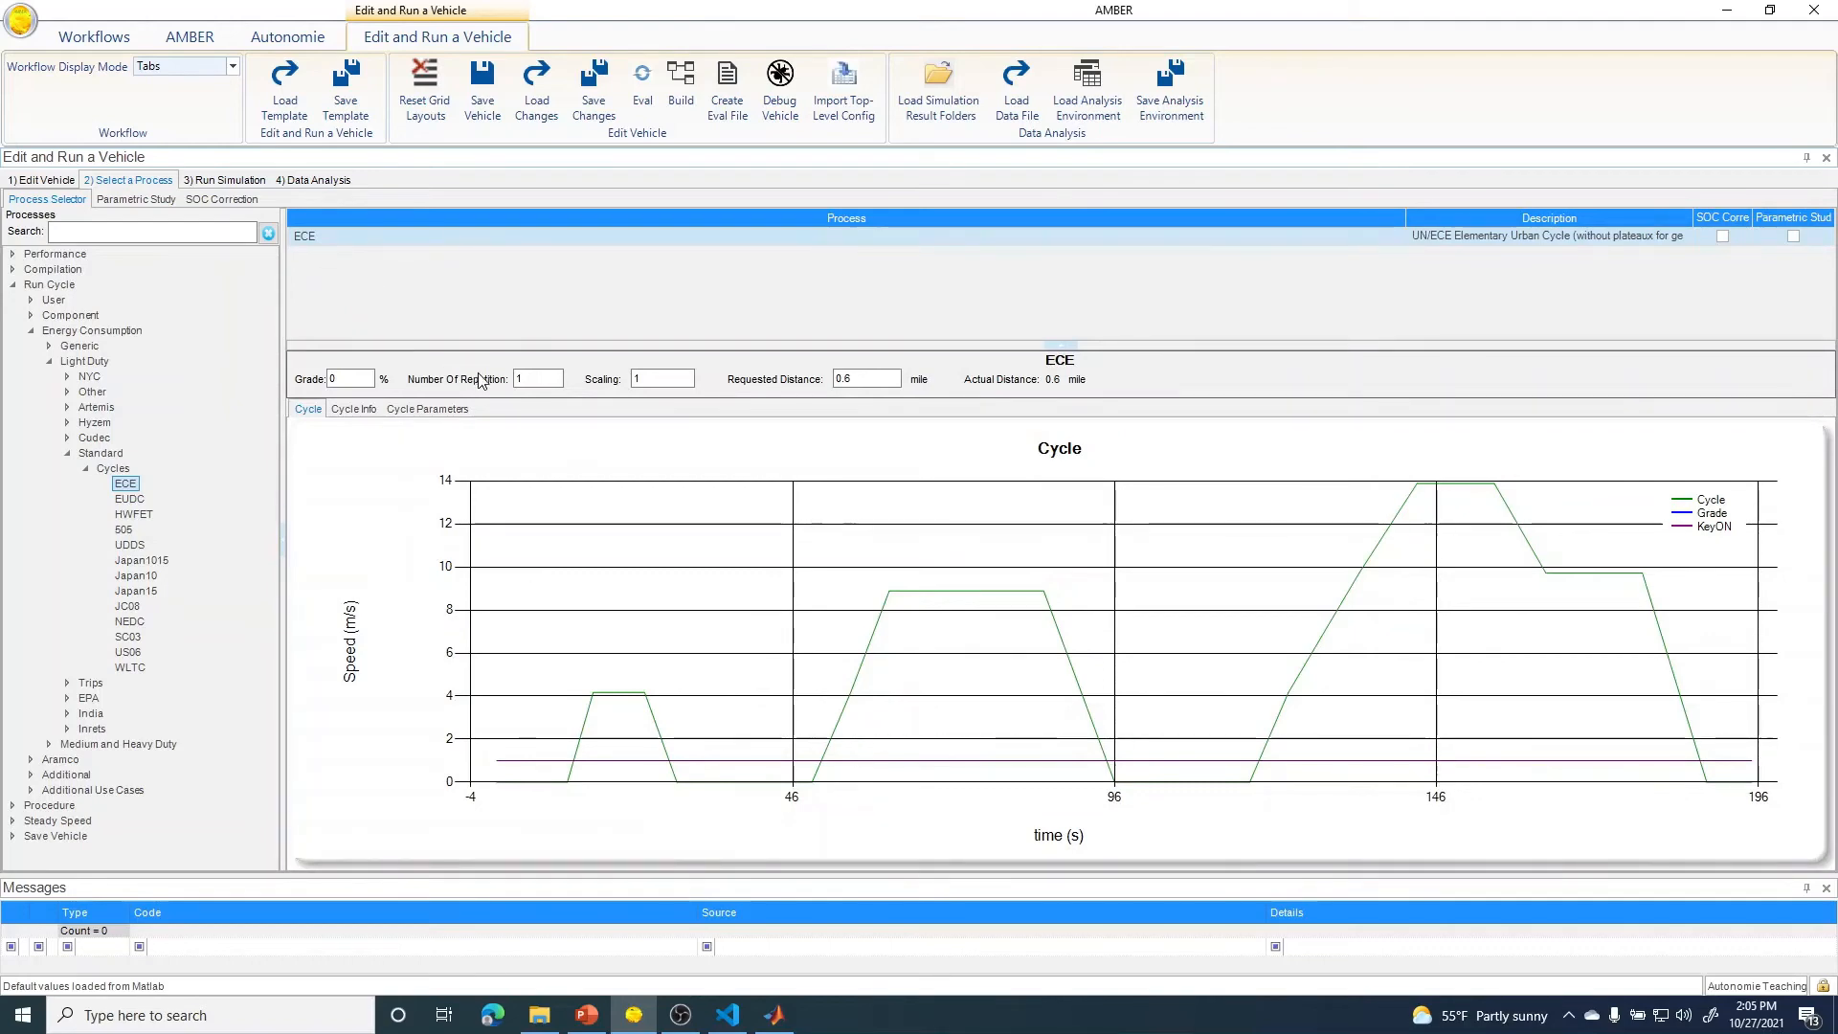
{"action": "double_click", "coordinate": [522, 379]}
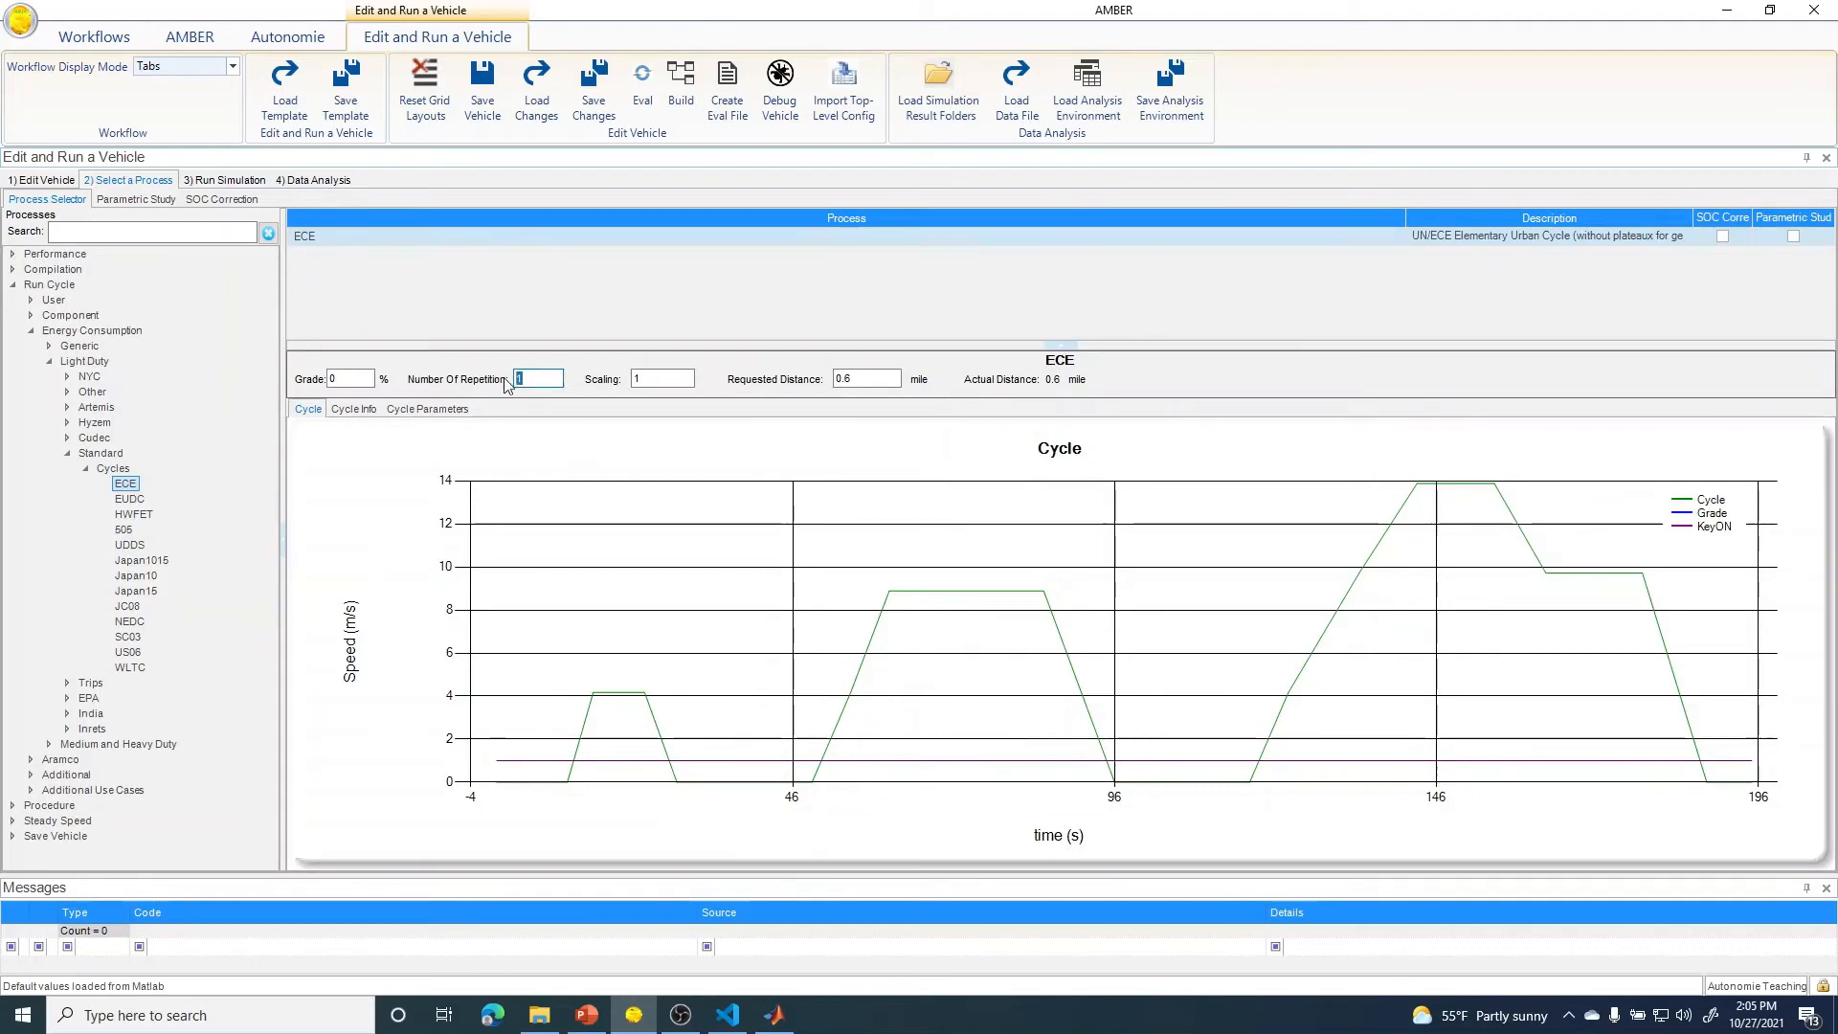
{"action": "type", "text": "2"}
{"action": "left_click", "coordinate": [501, 453]}
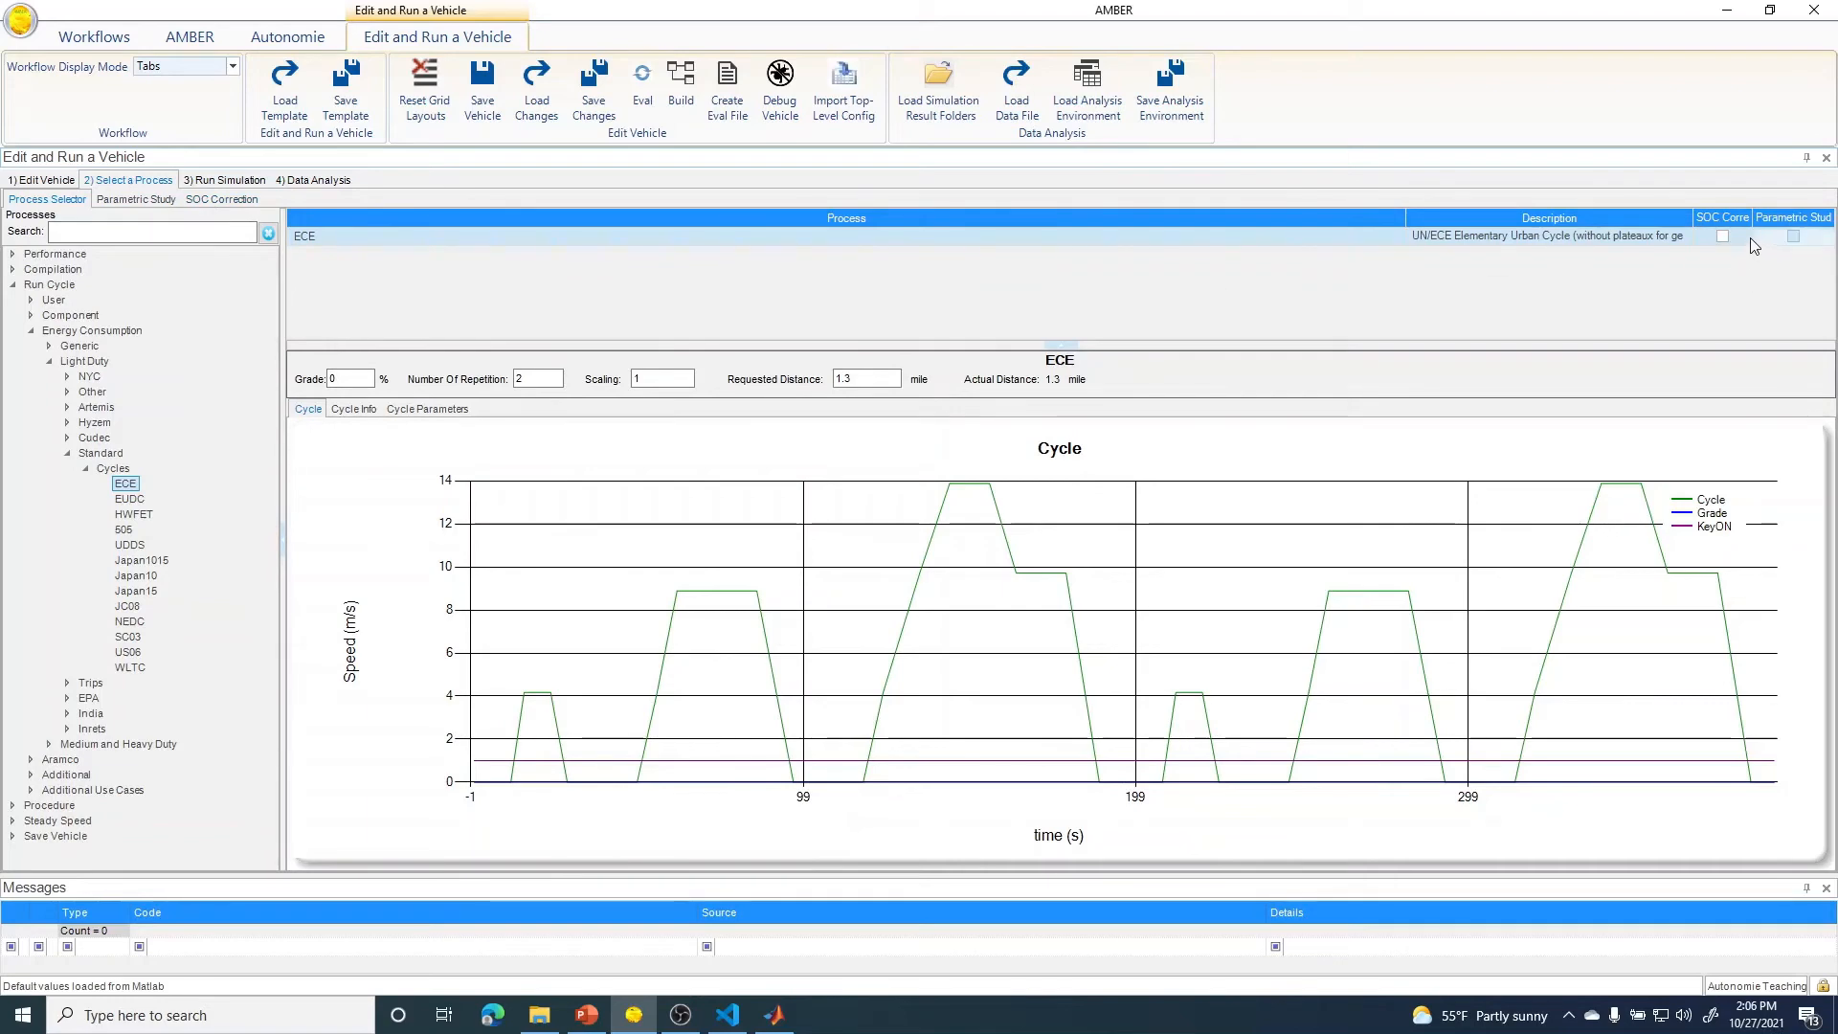
{"action": "left_click", "coordinate": [1723, 236]}
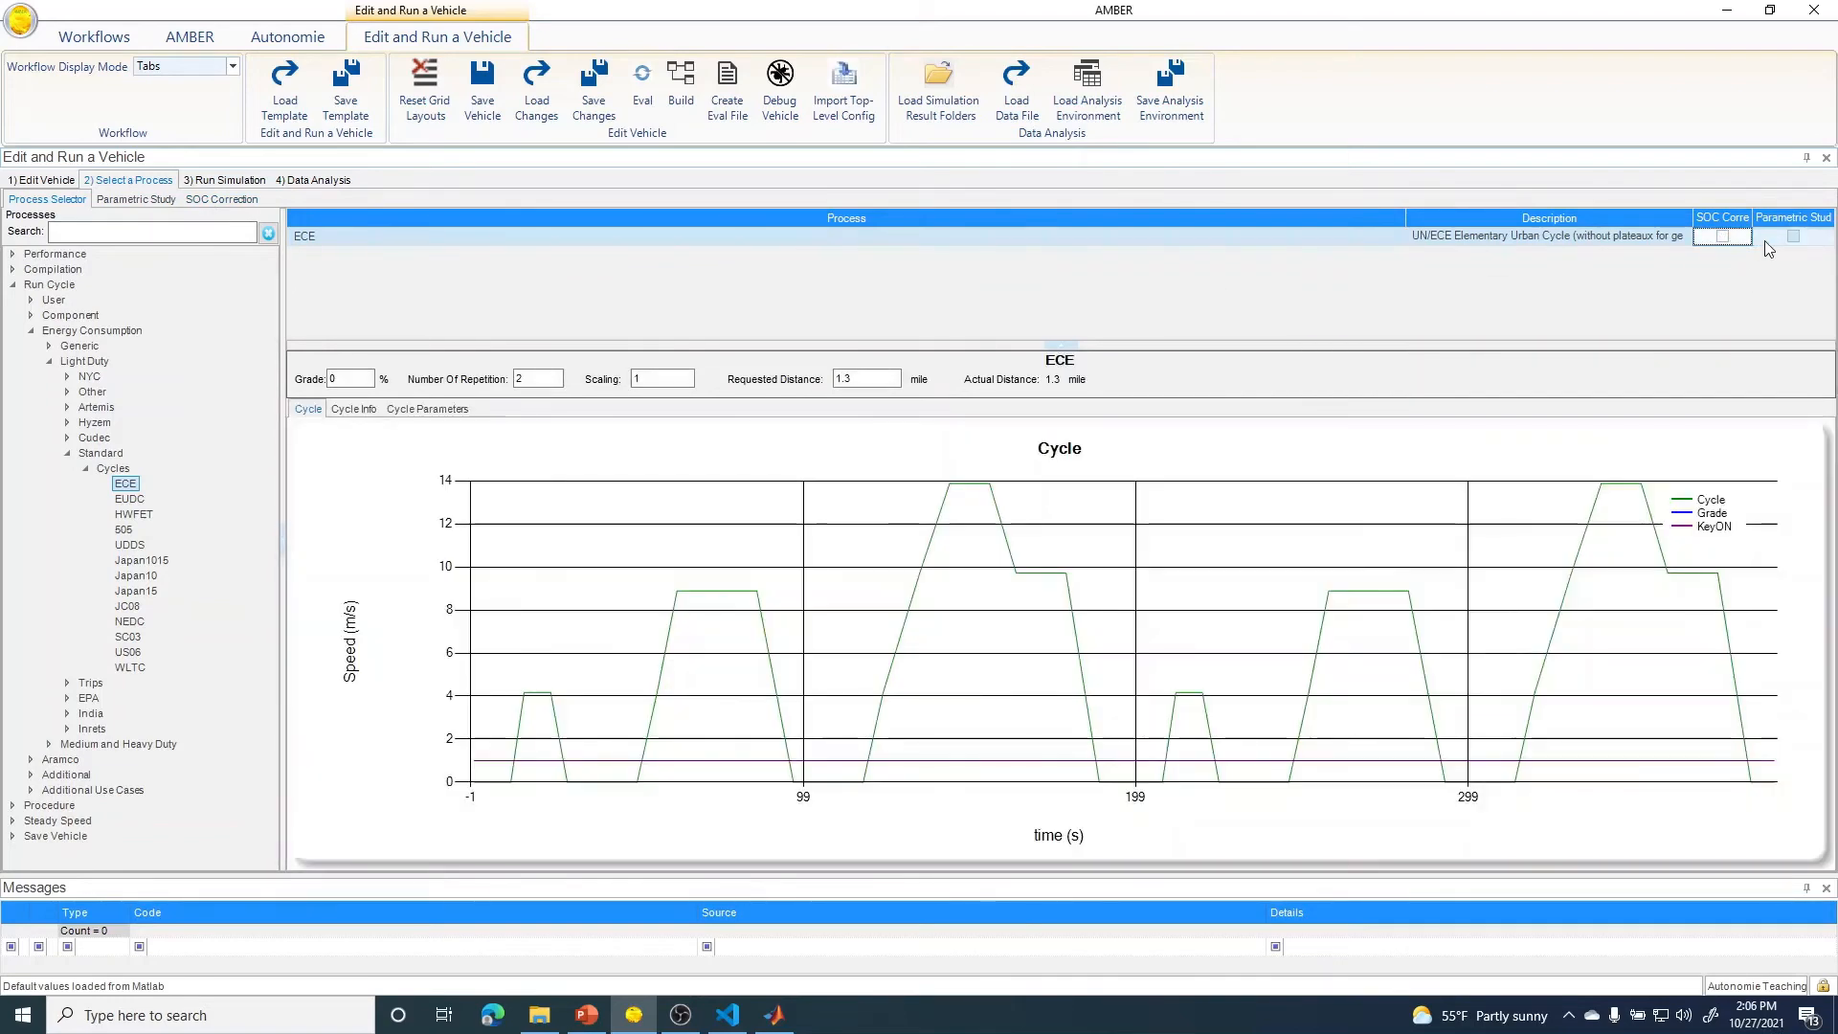
{"action": "left_click", "coordinate": [1793, 237]}
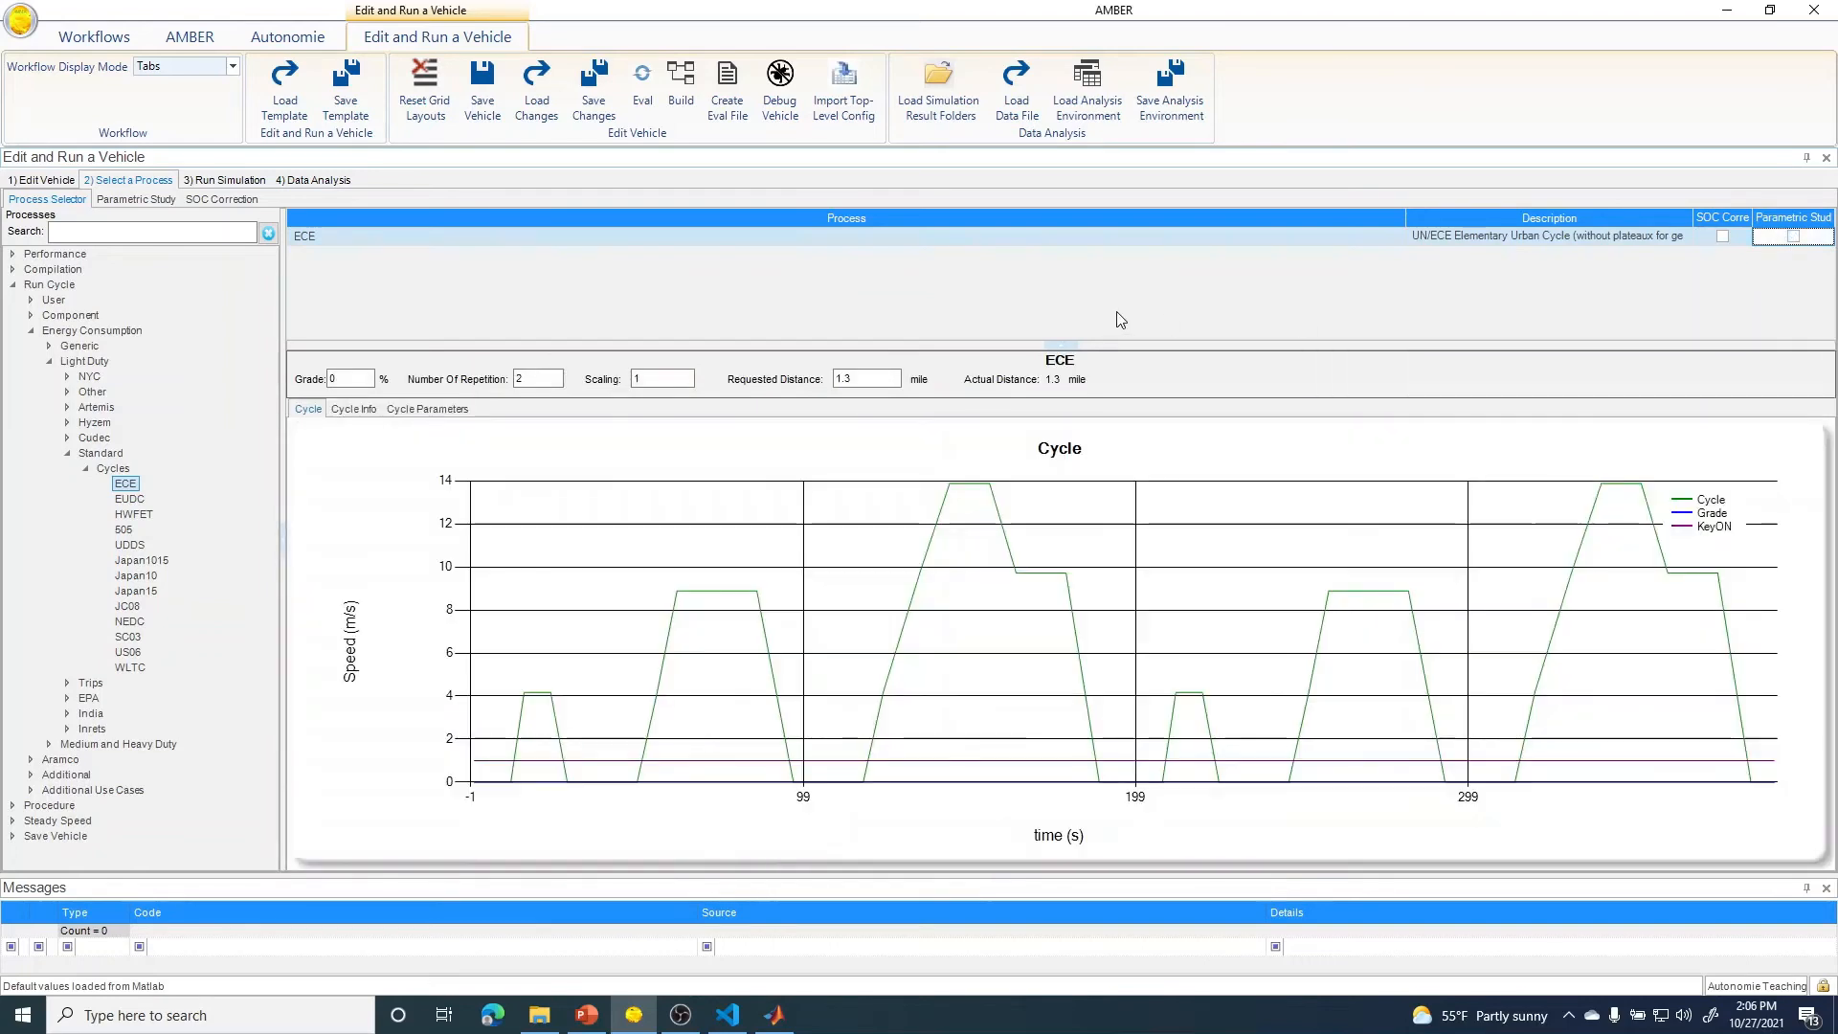
- In the parametric study, search the parameters for "eng.plant" and add eng.plant.scale.pwr_max_des as a study parameter
{"action": "left_click", "coordinate": [157, 201]}
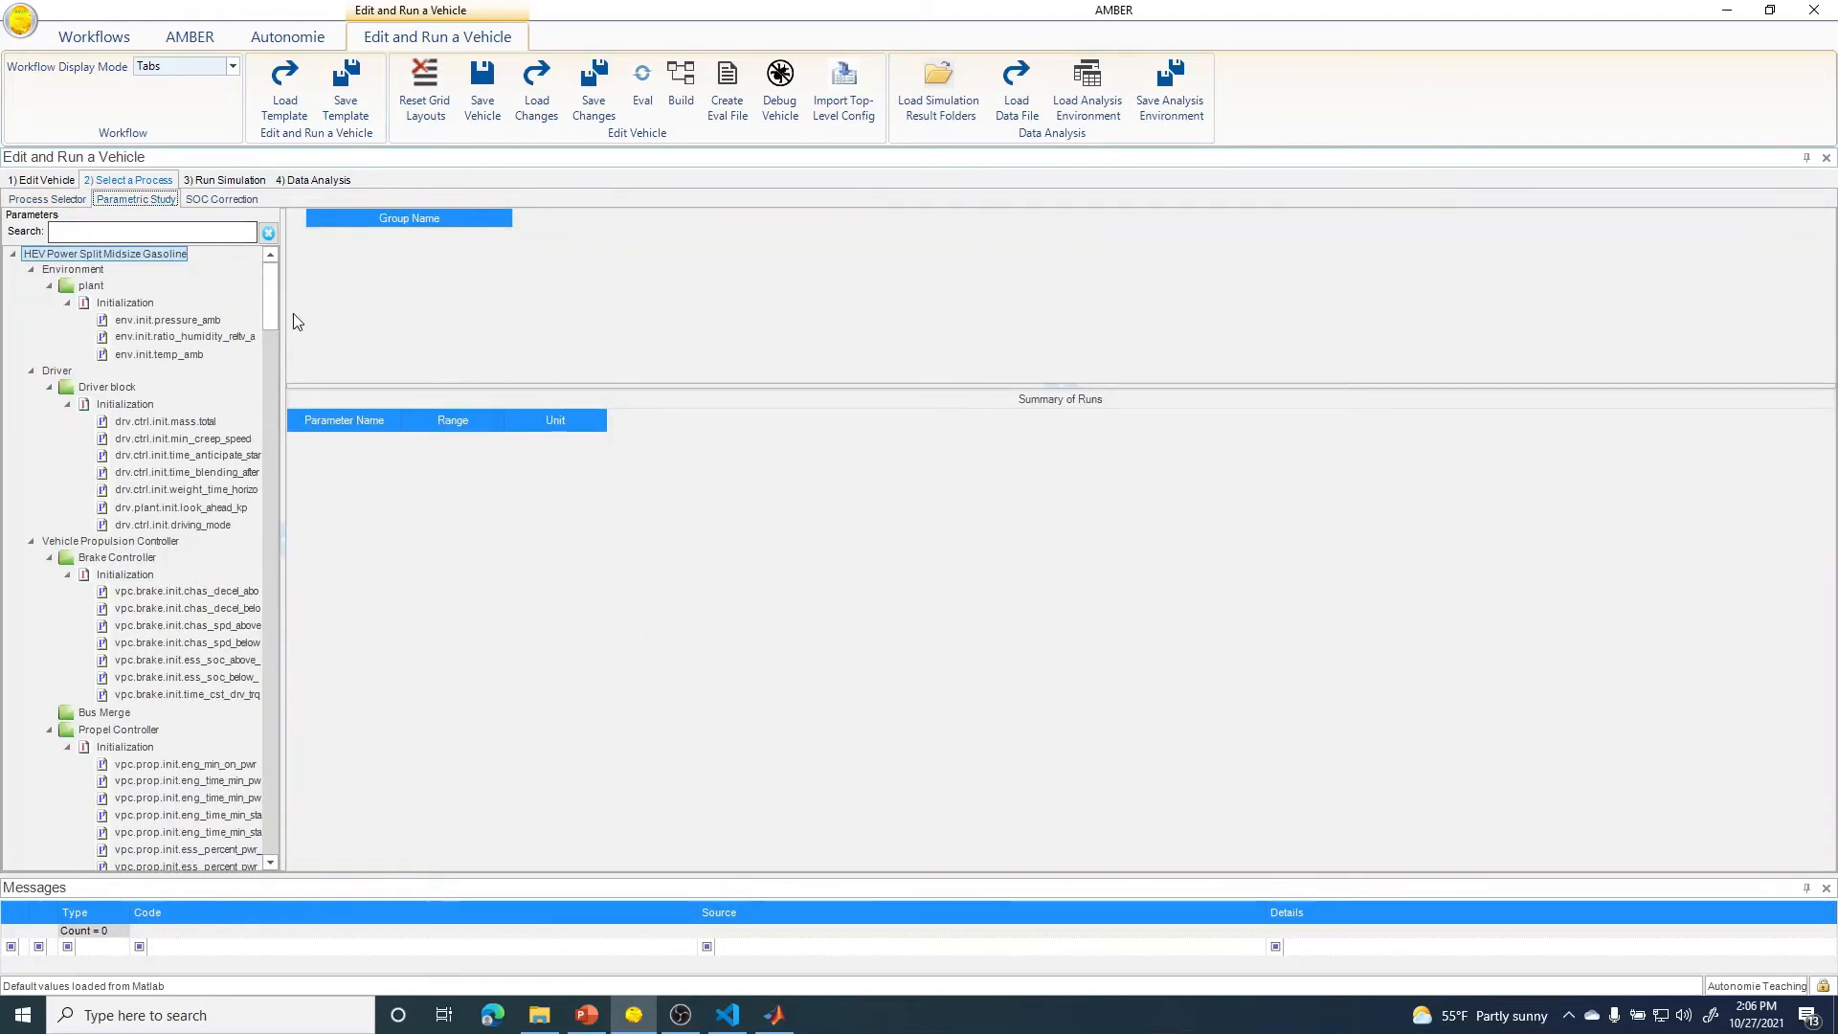
{"action": "left_click_drag", "start_coordinate": [283, 313], "coordinate": [456, 313]}
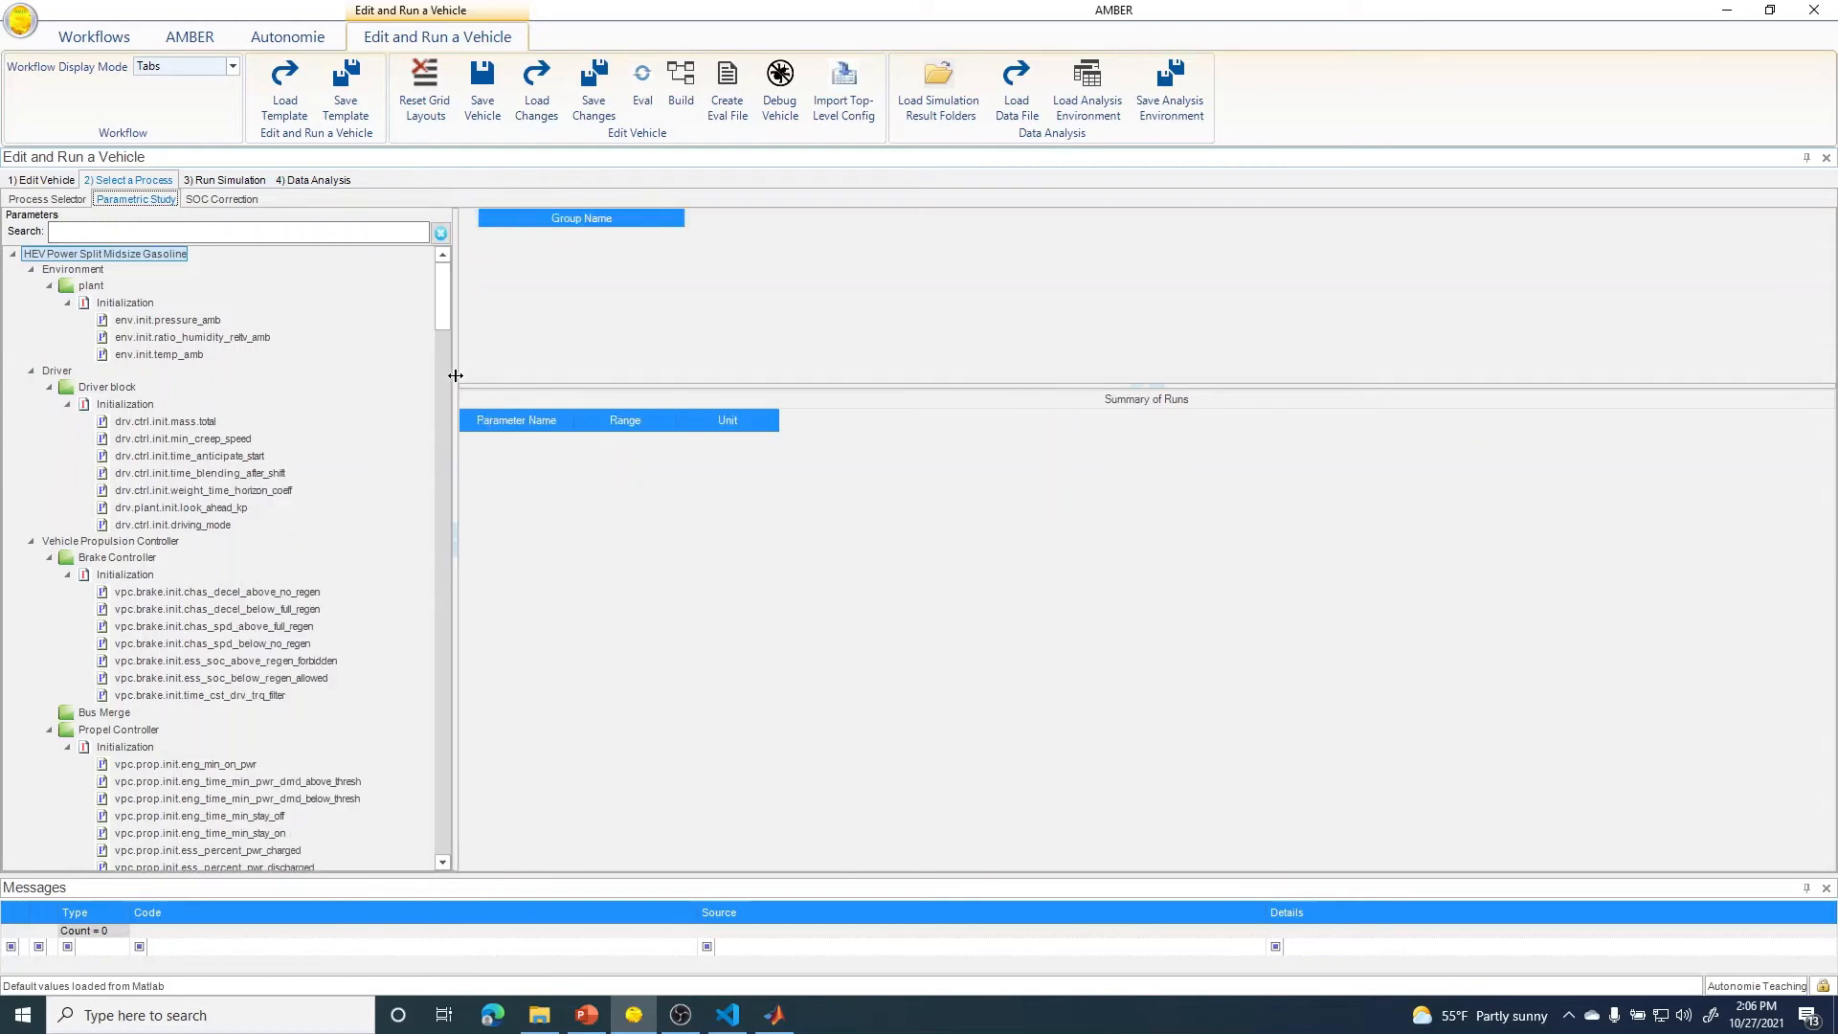
{"action": "left_click", "coordinate": [262, 230]}
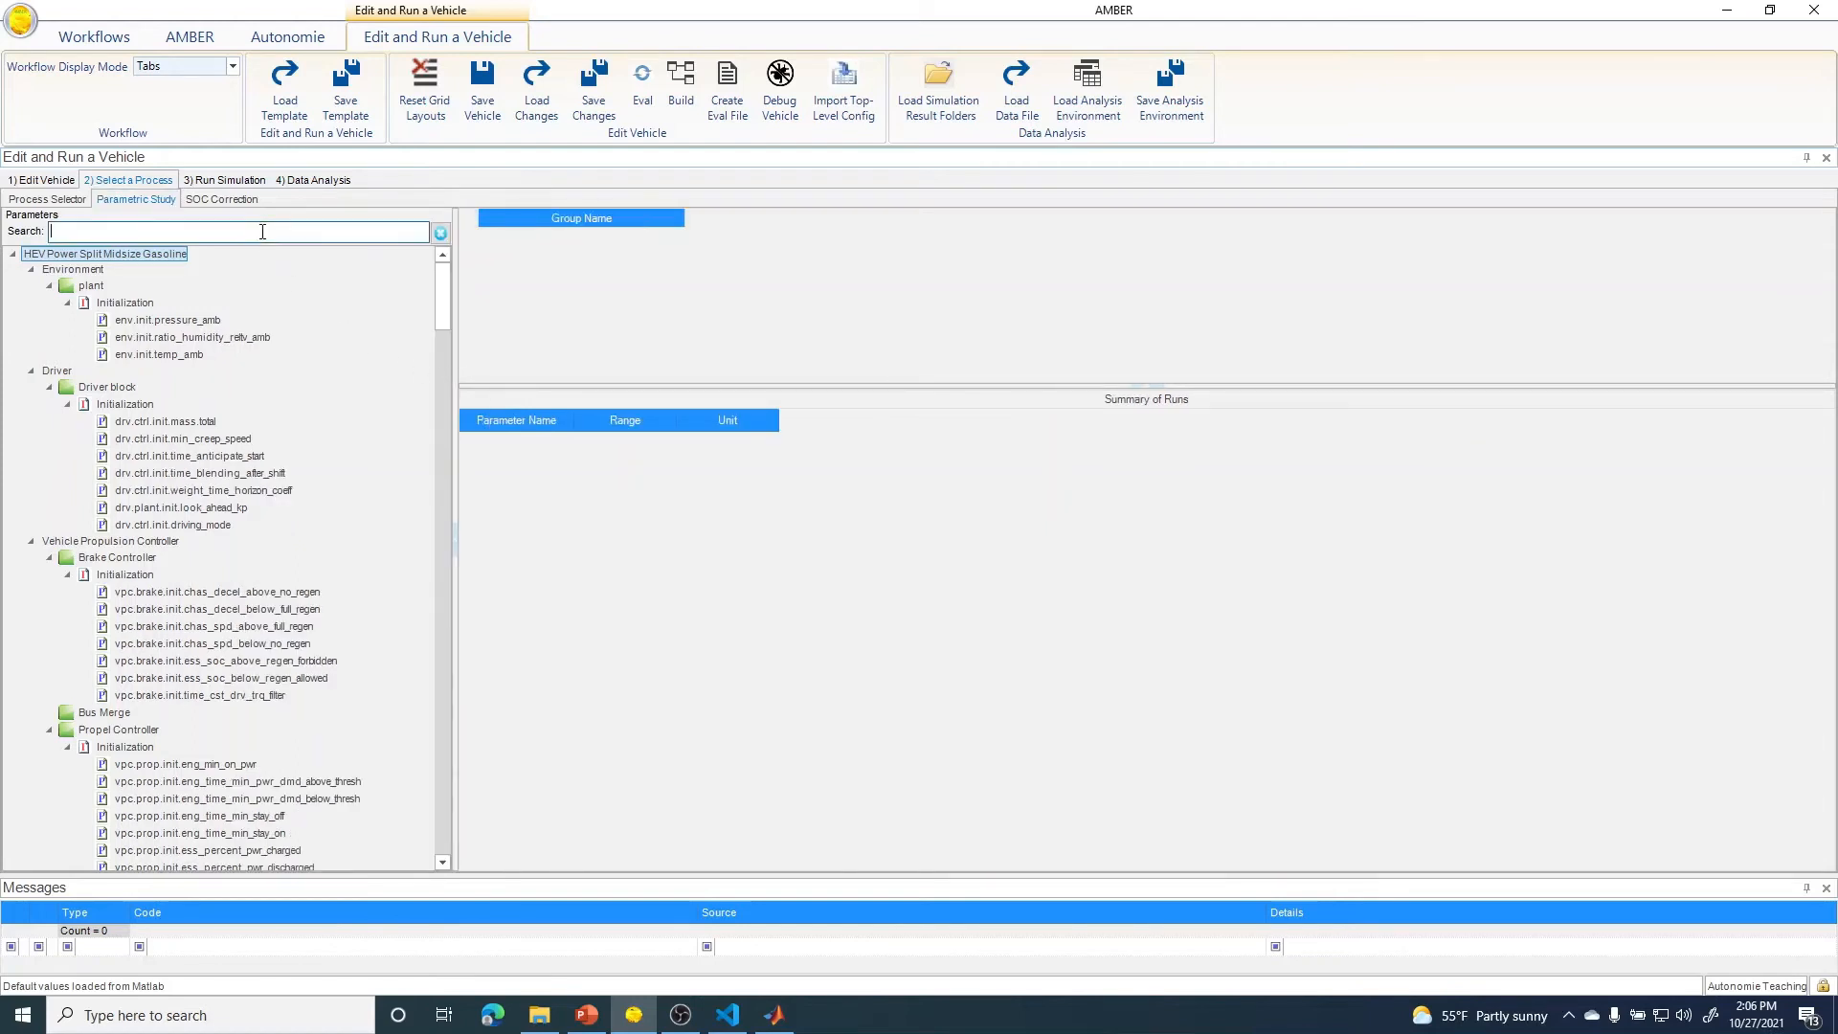
{"action": "key", "text": "Return"}
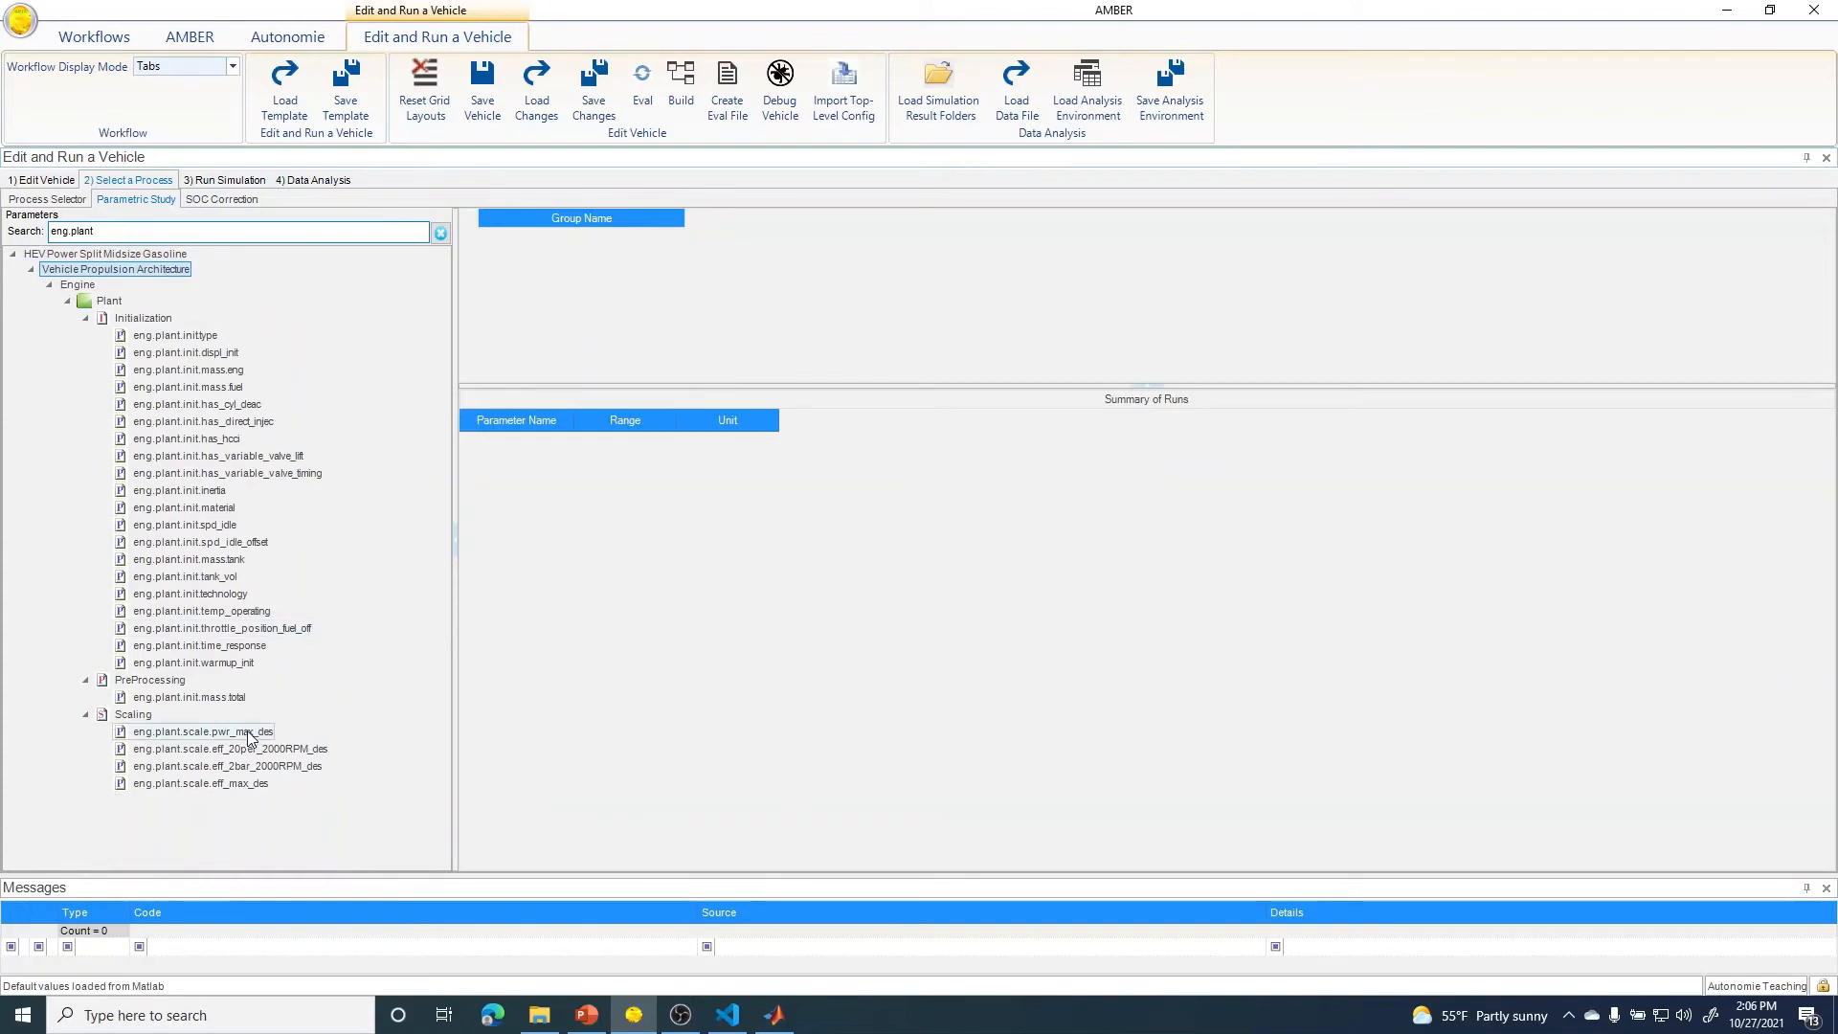
{"action": "left_click_drag", "start_coordinate": [250, 732], "coordinate": [555, 285]}
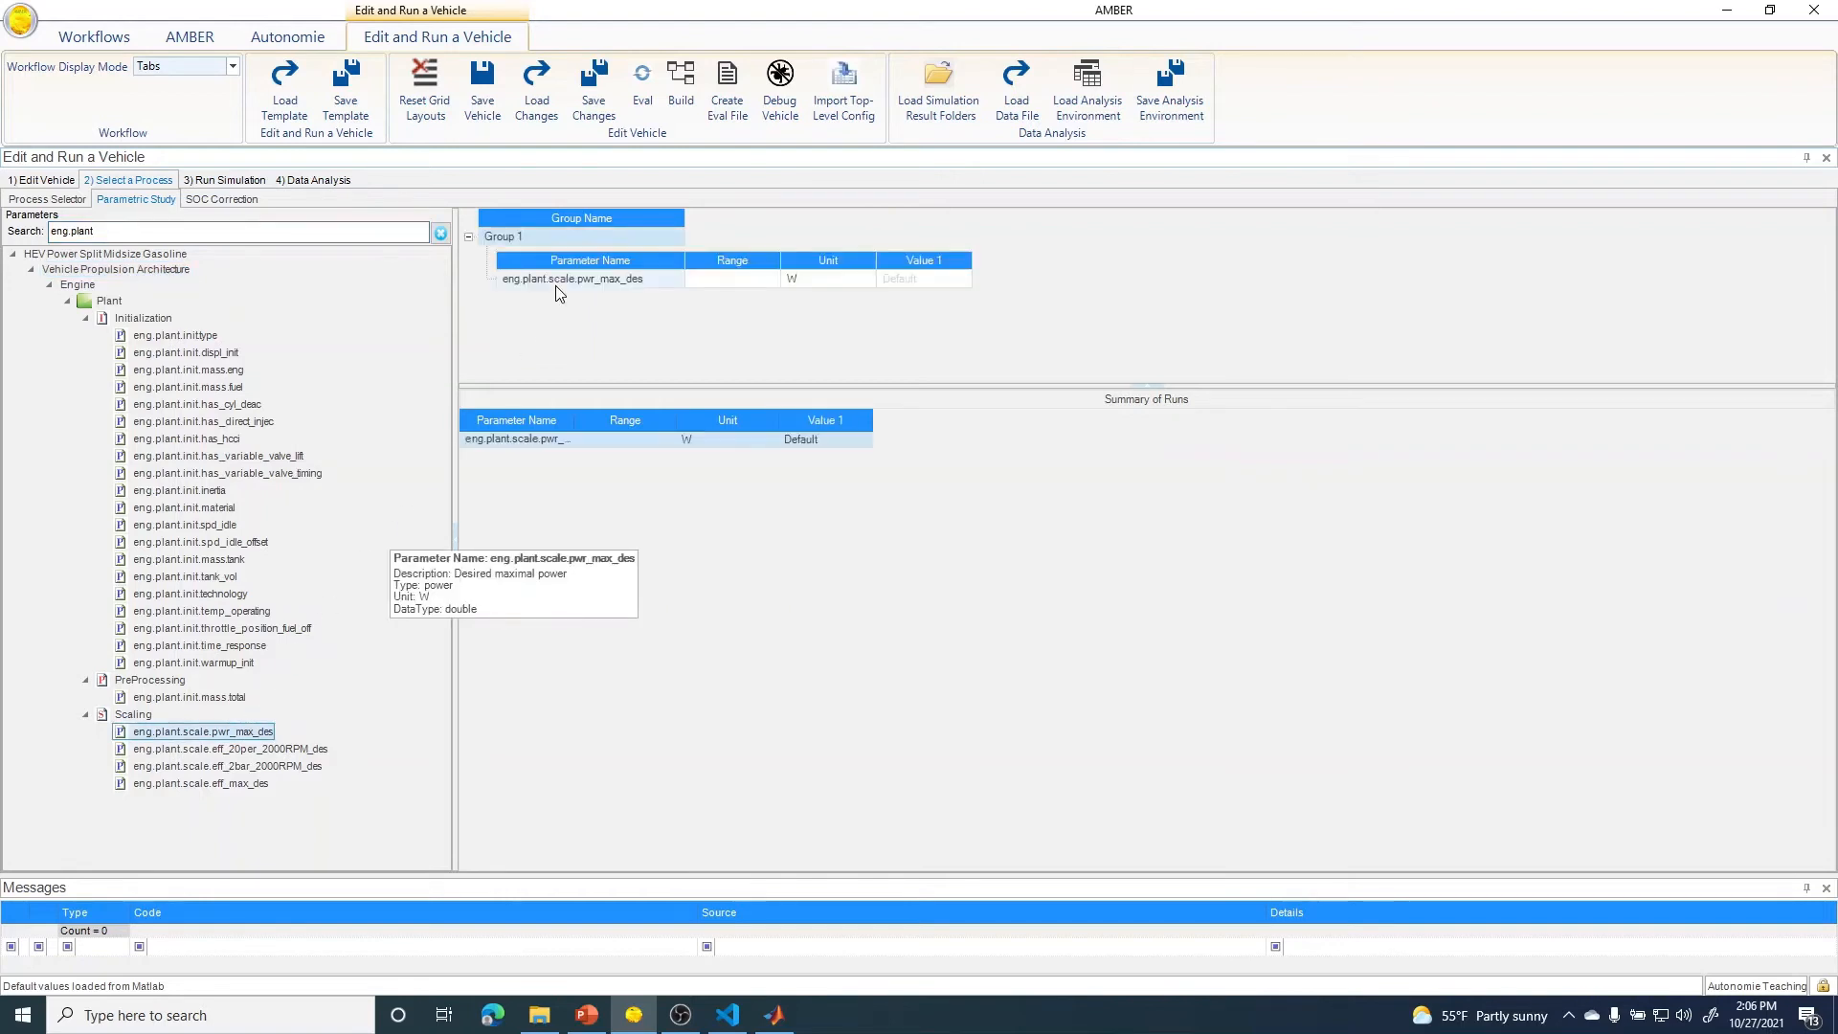
- Add a four-value range from 100000 to 130000 W for eng.plant.scale.pwr_max_des and remove its default value
{"action": "right_click", "coordinate": [943, 264]}
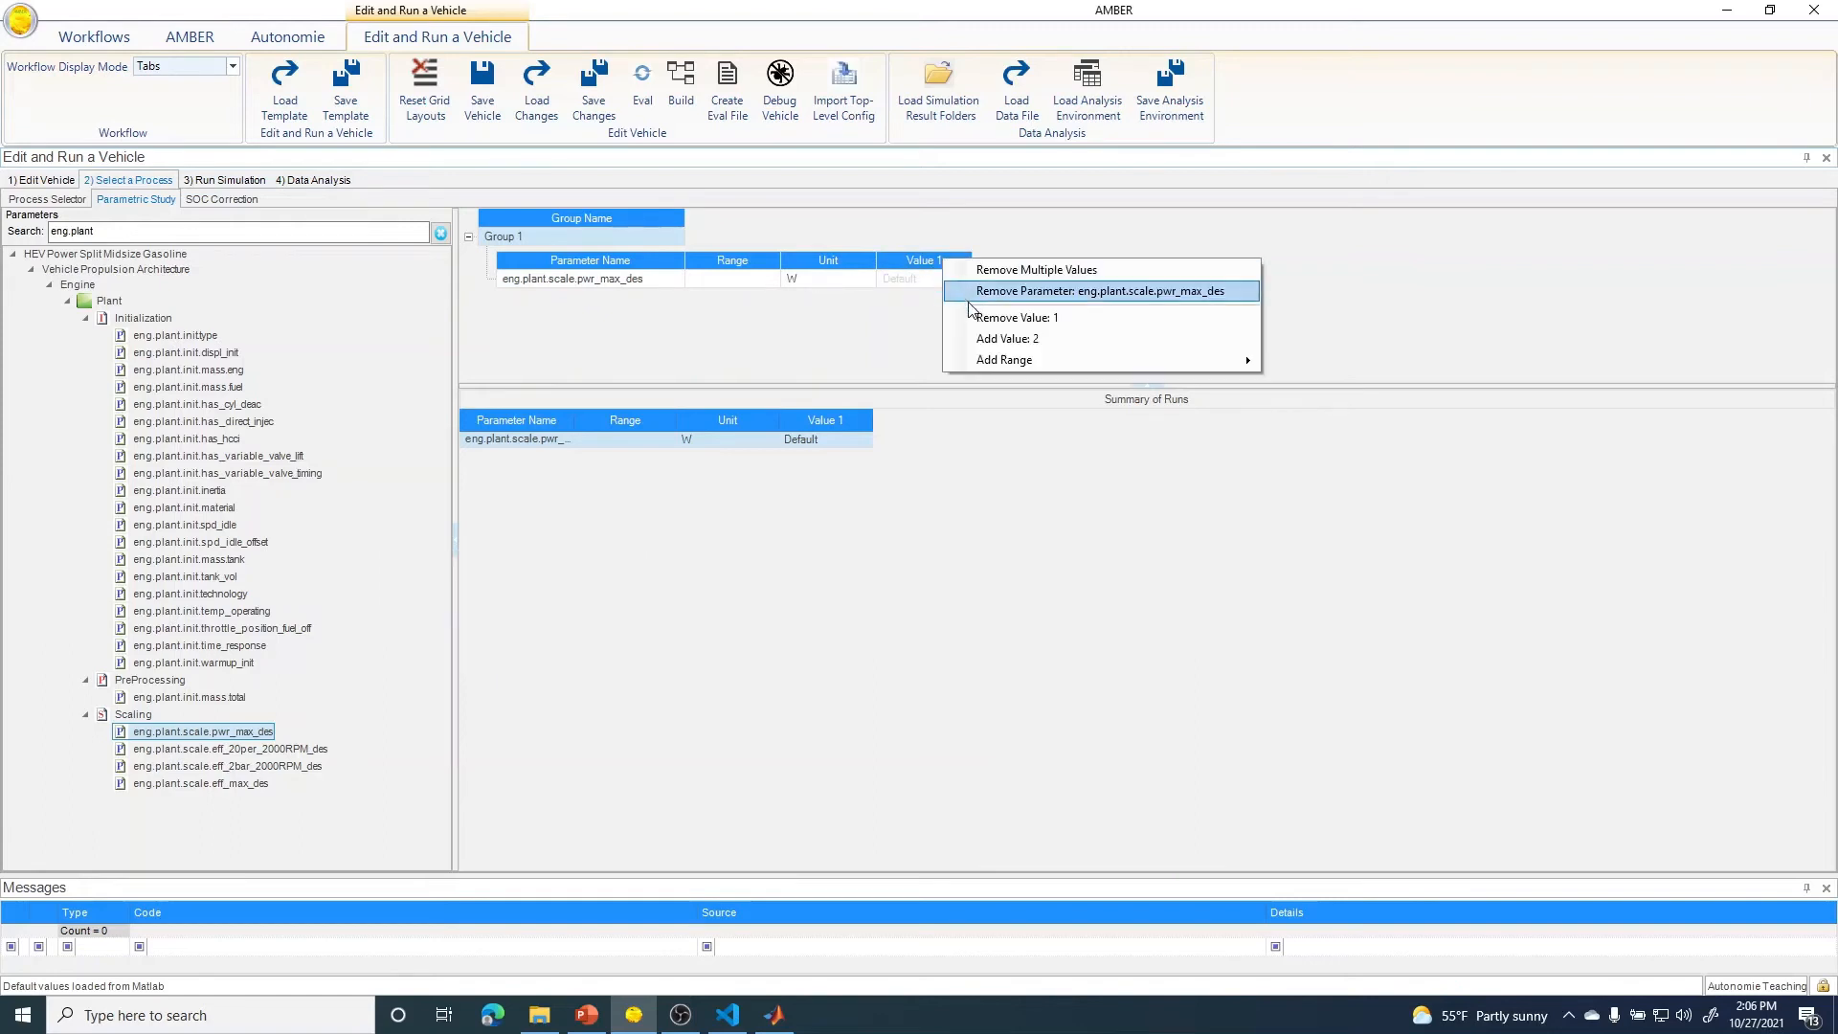
{"action": "mouse_move", "coordinate": [983, 362]}
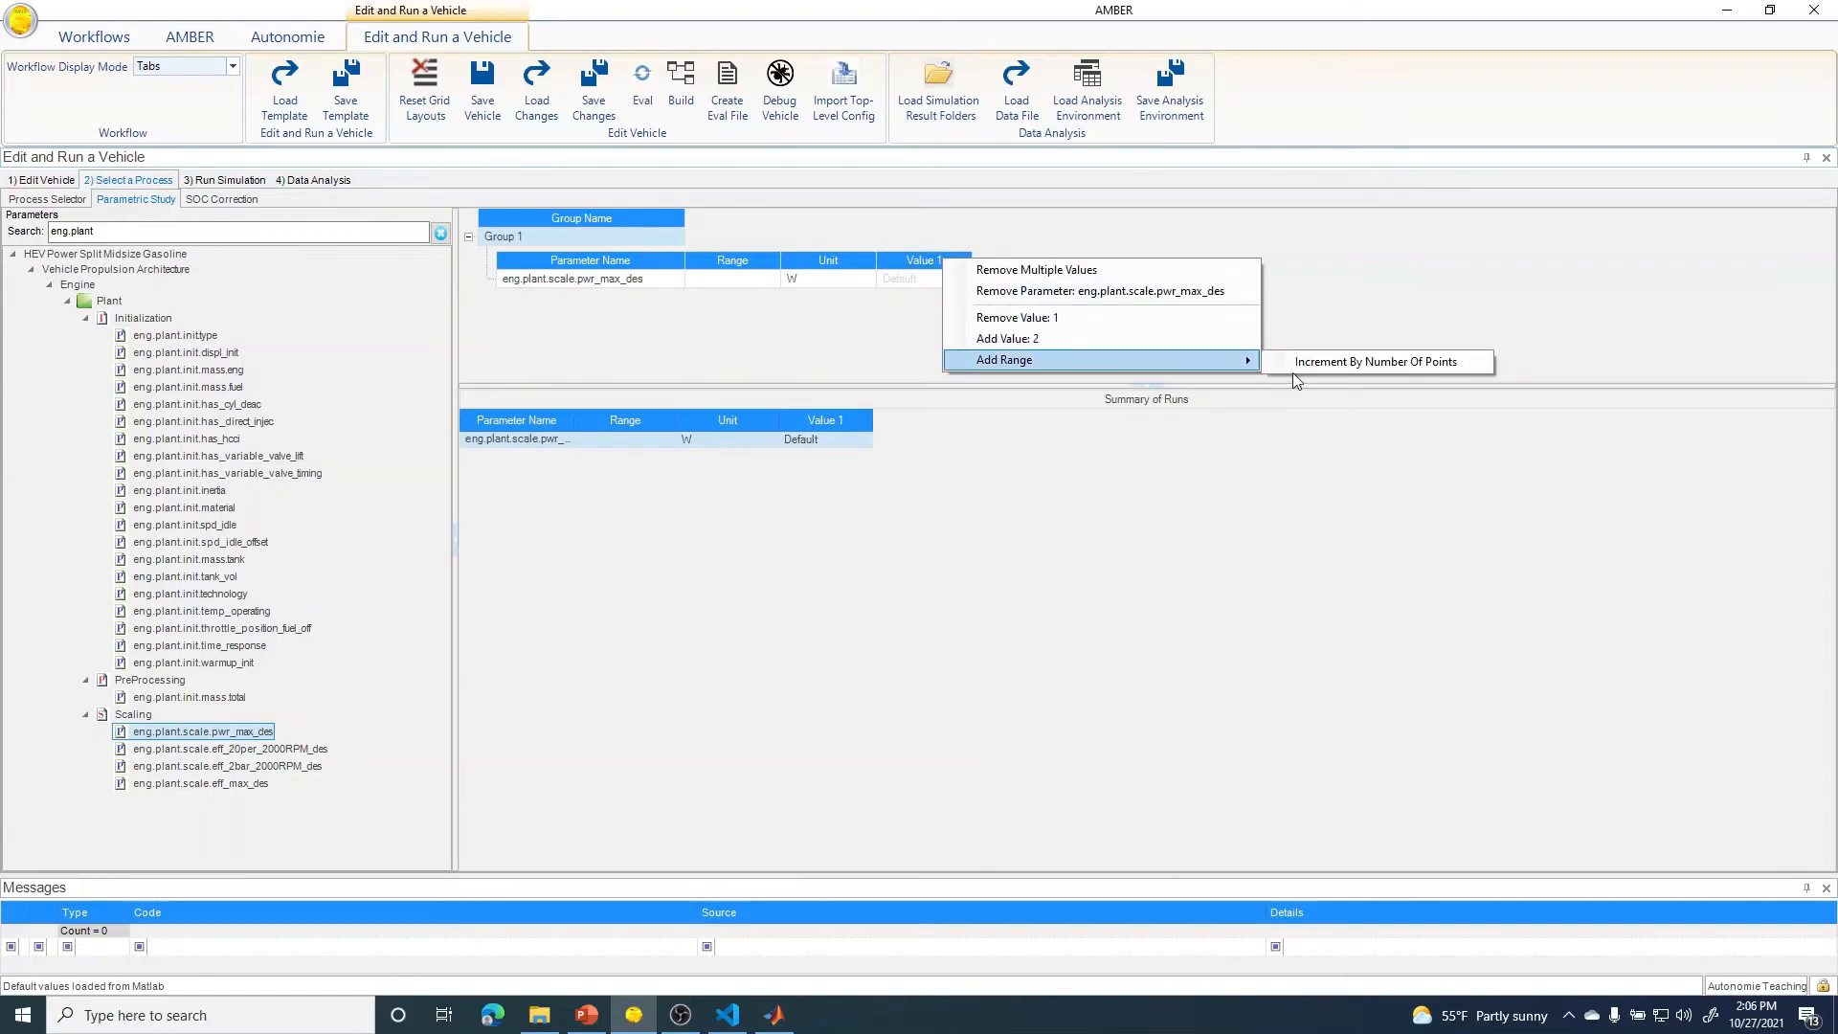
{"action": "left_click", "coordinate": [1326, 371]}
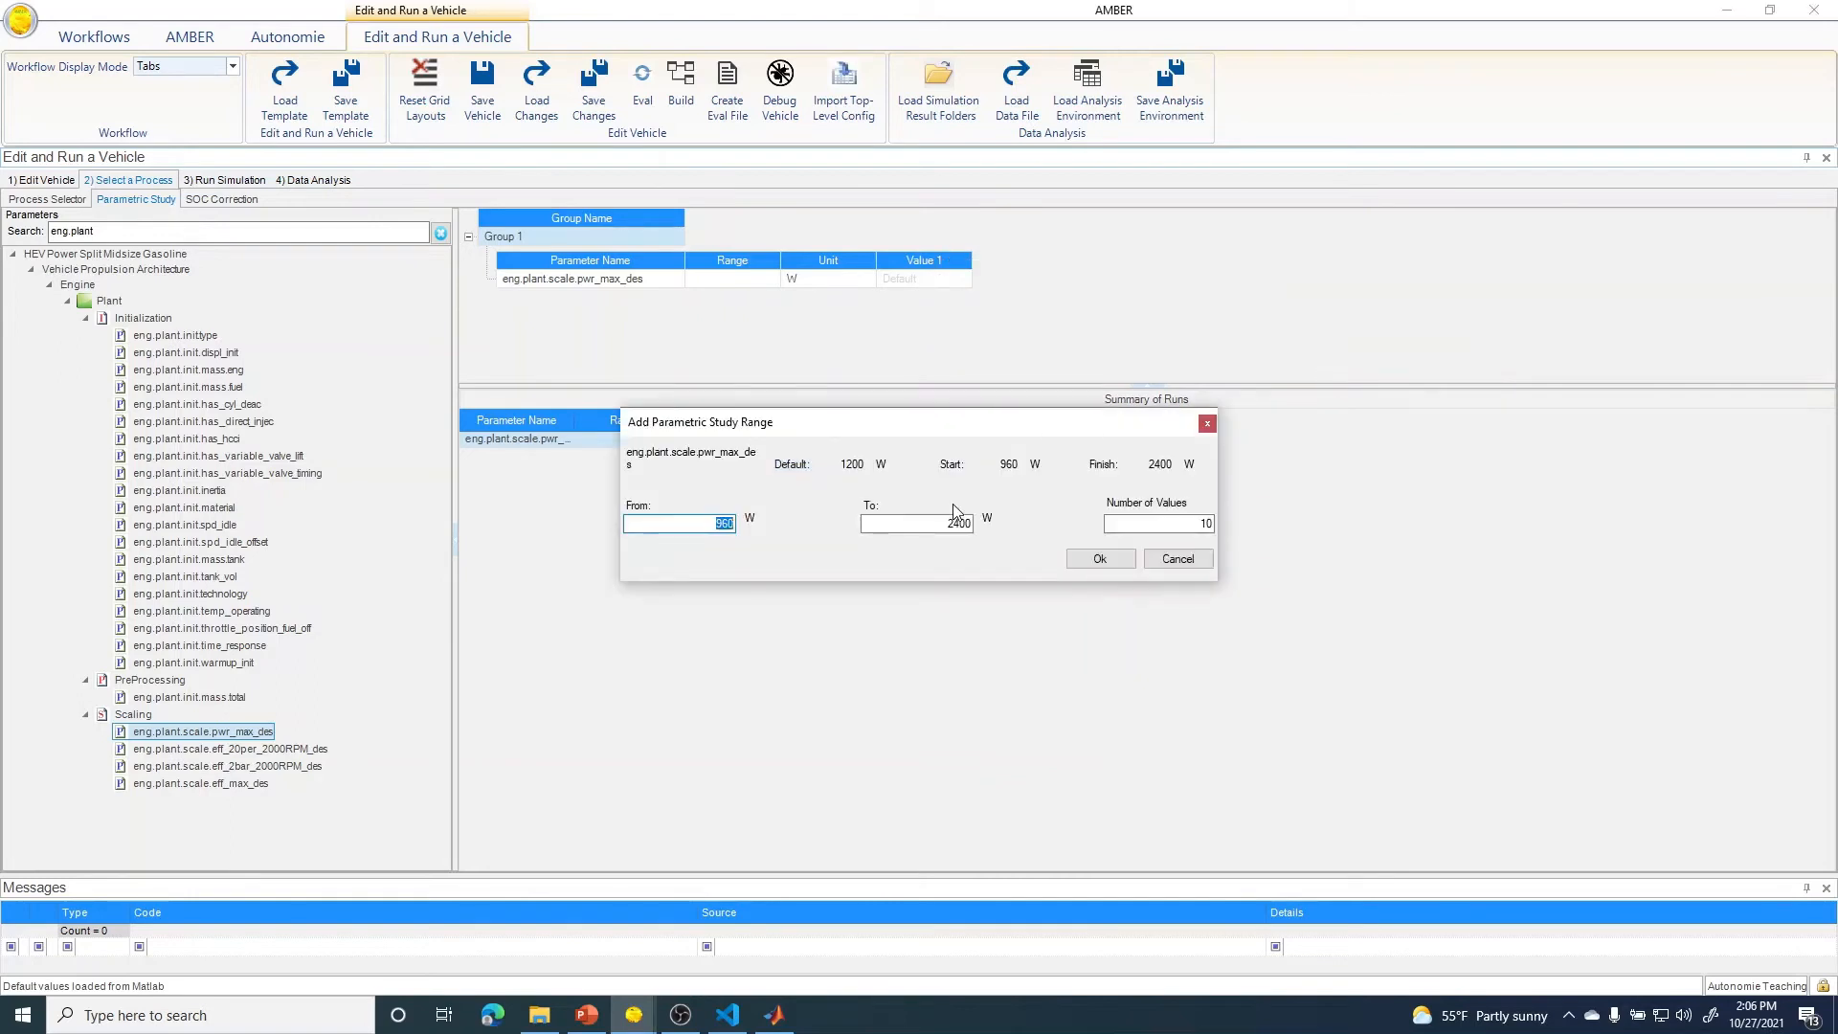
{"action": "type", "text": "1"}
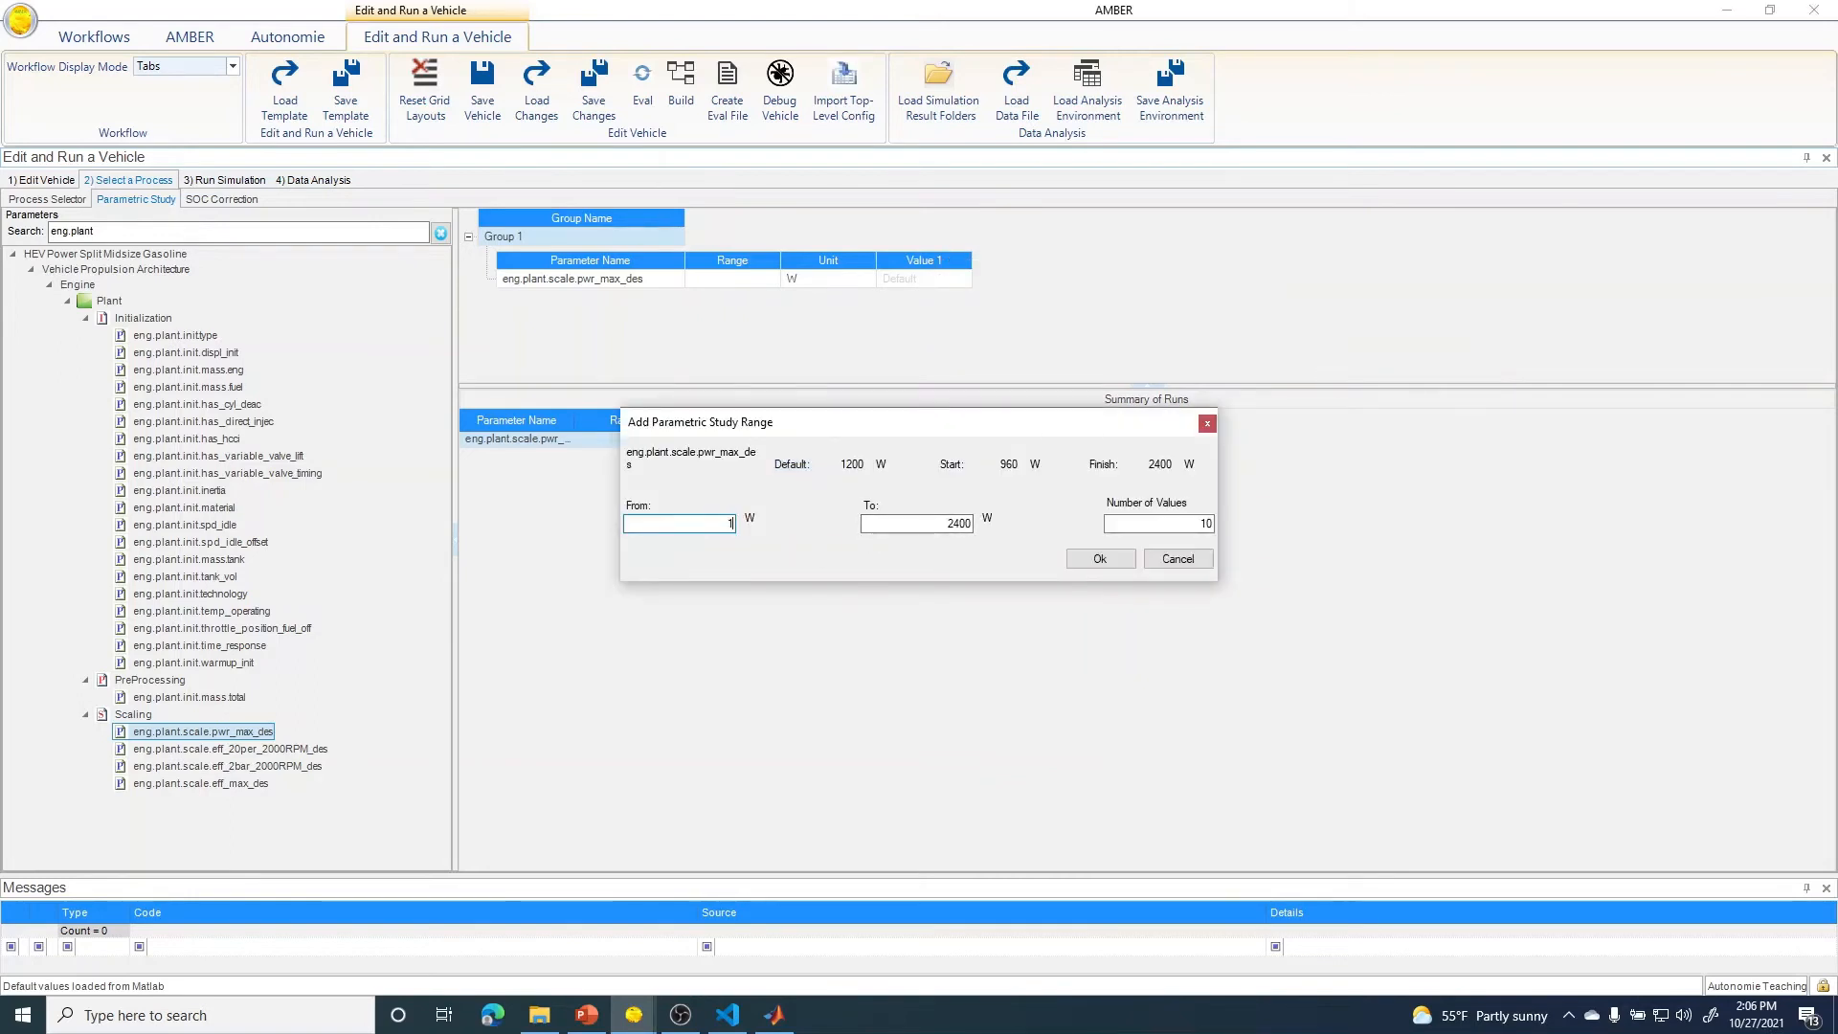
{"action": "type", "text": "00000"}
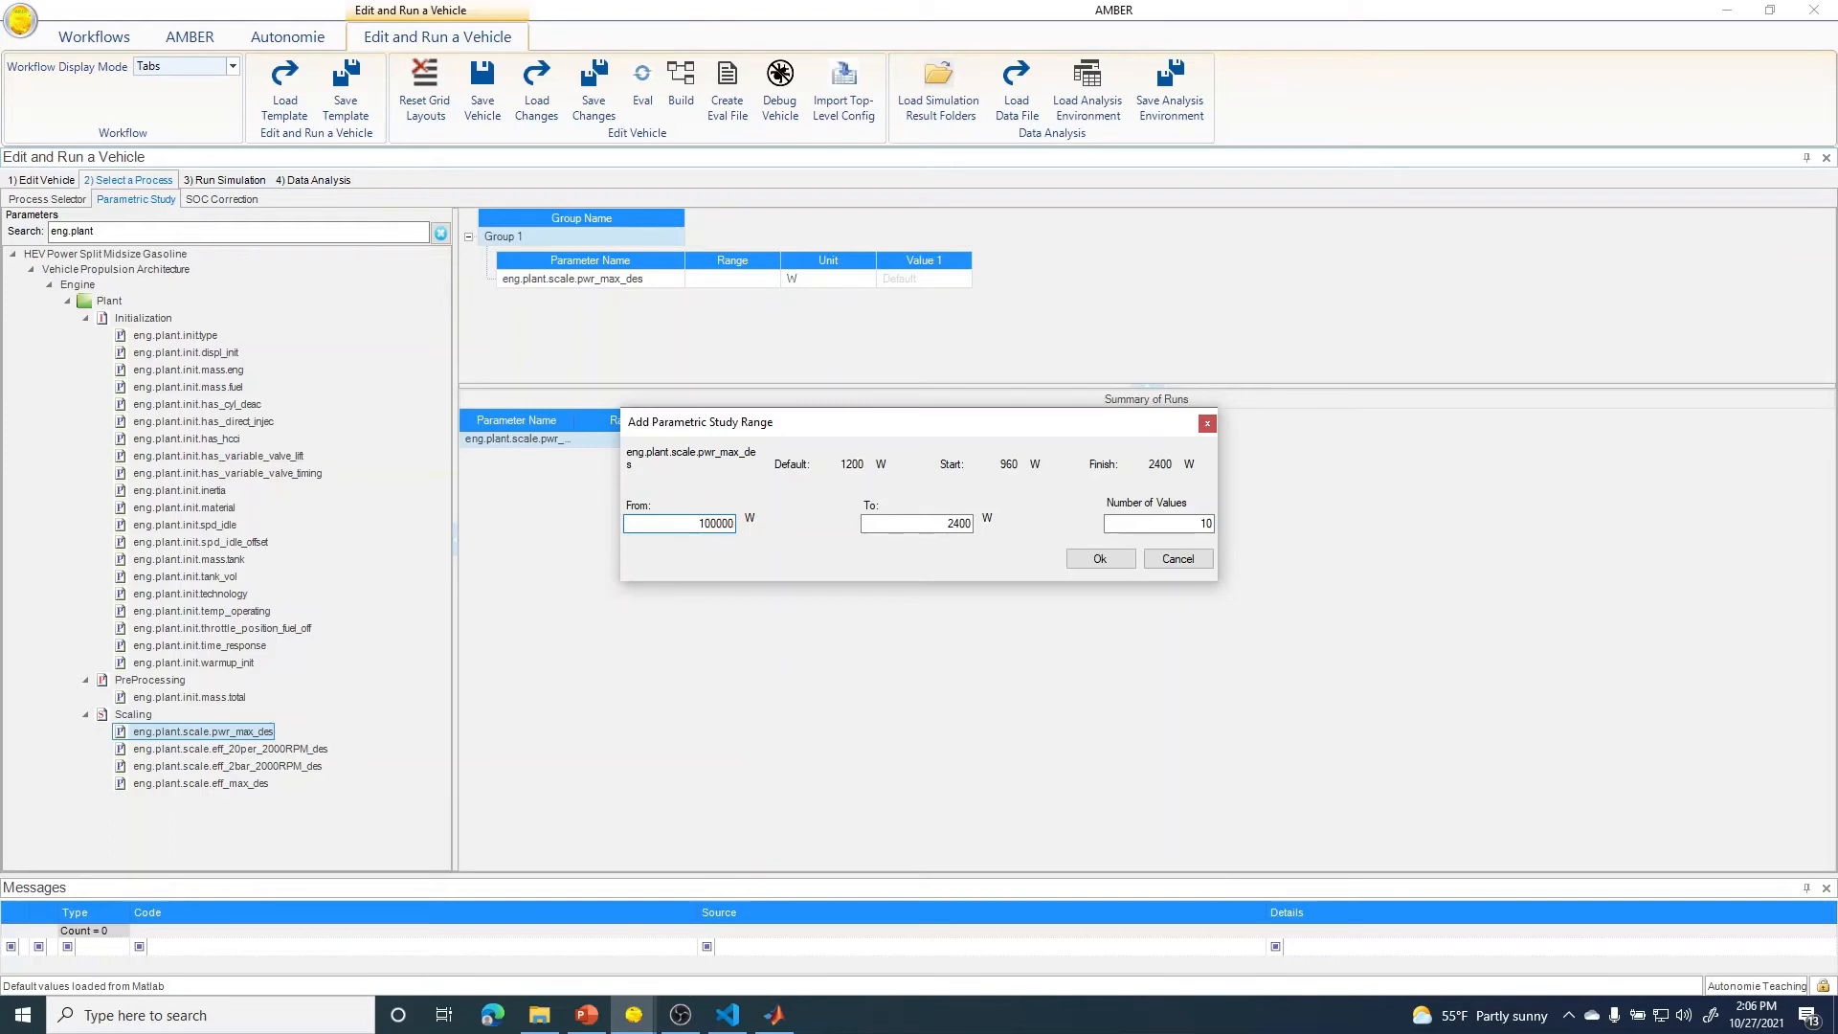
{"action": "left_click", "coordinate": [919, 524]}
{"action": "double_click", "coordinate": [947, 524]}
{"action": "type", "text": "130000"}
{"action": "double_click", "coordinate": [1207, 523]}
{"action": "left_click", "coordinate": [1130, 558]}
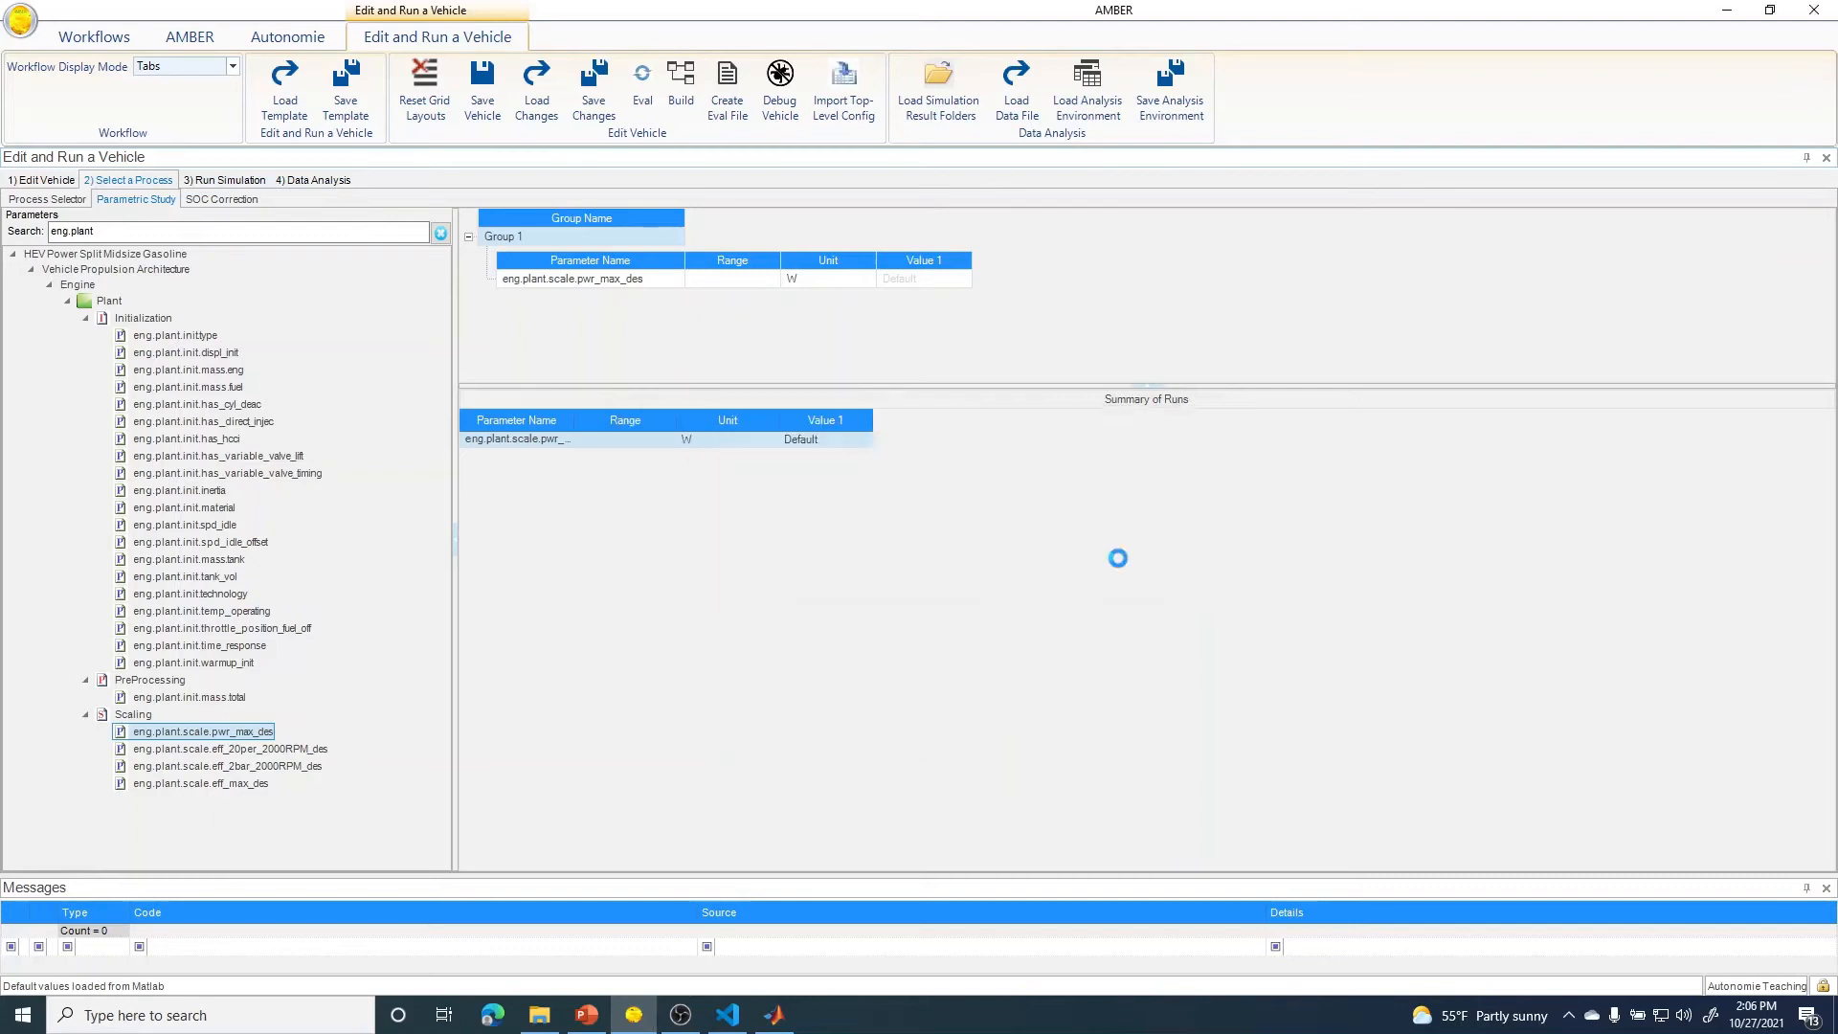
{"action": "right_click", "coordinate": [905, 254]}
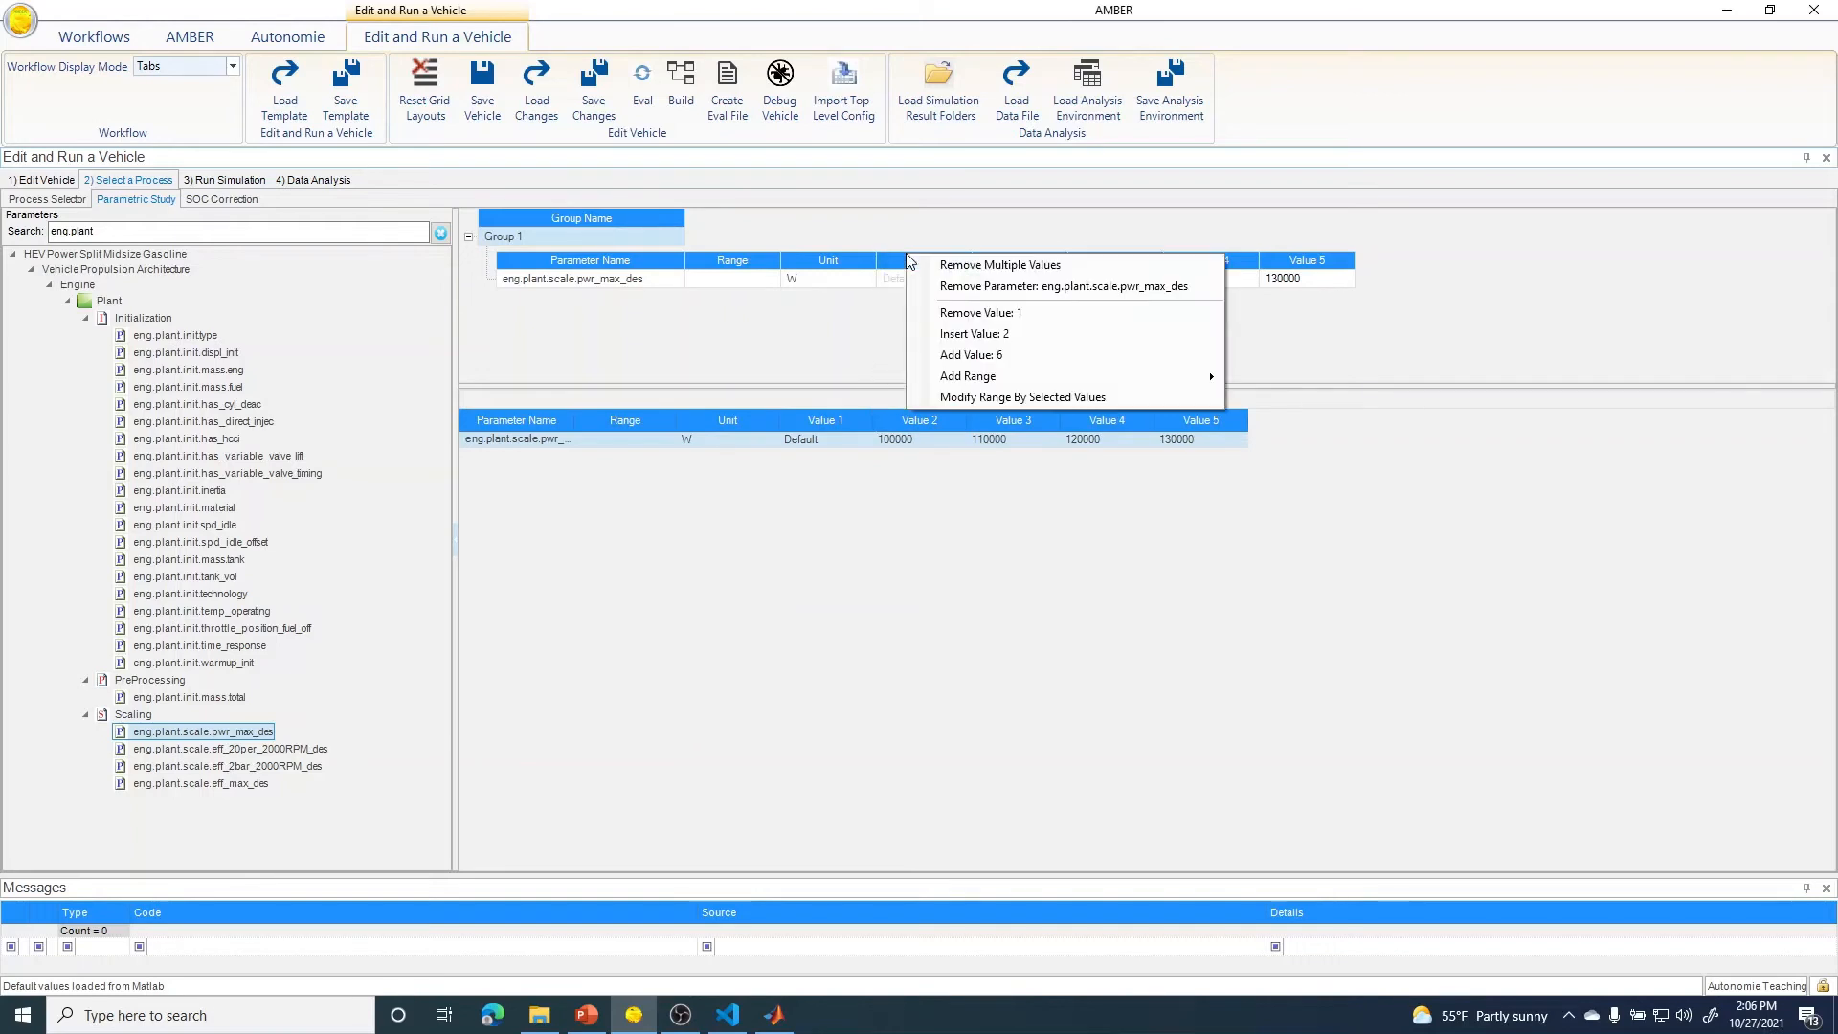
{"action": "left_click", "coordinate": [932, 313]}
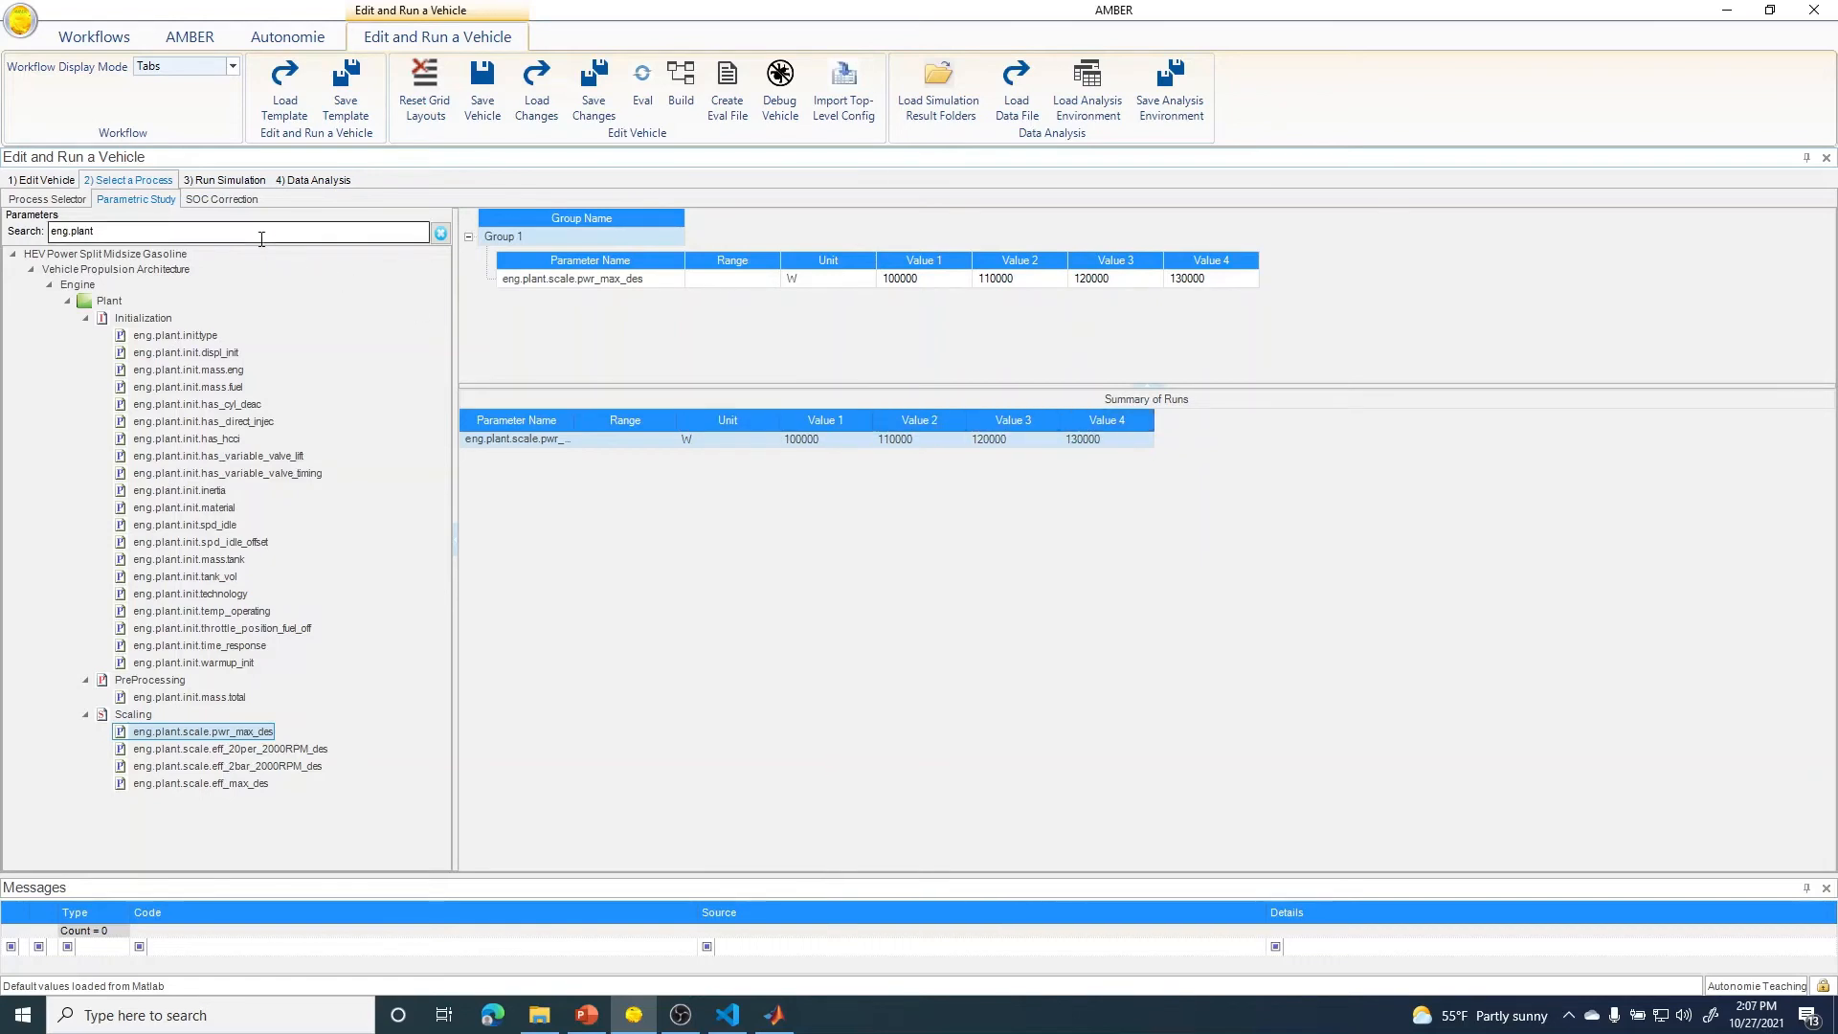
- Search the parameters for "veh.plant.init" and add veh.plant.init.mass.total to parametric study Group 1
{"action": "left_click_drag", "start_coordinate": [101, 233], "coordinate": [47, 232]}
{"action": "type", "text": "veh.pla"}
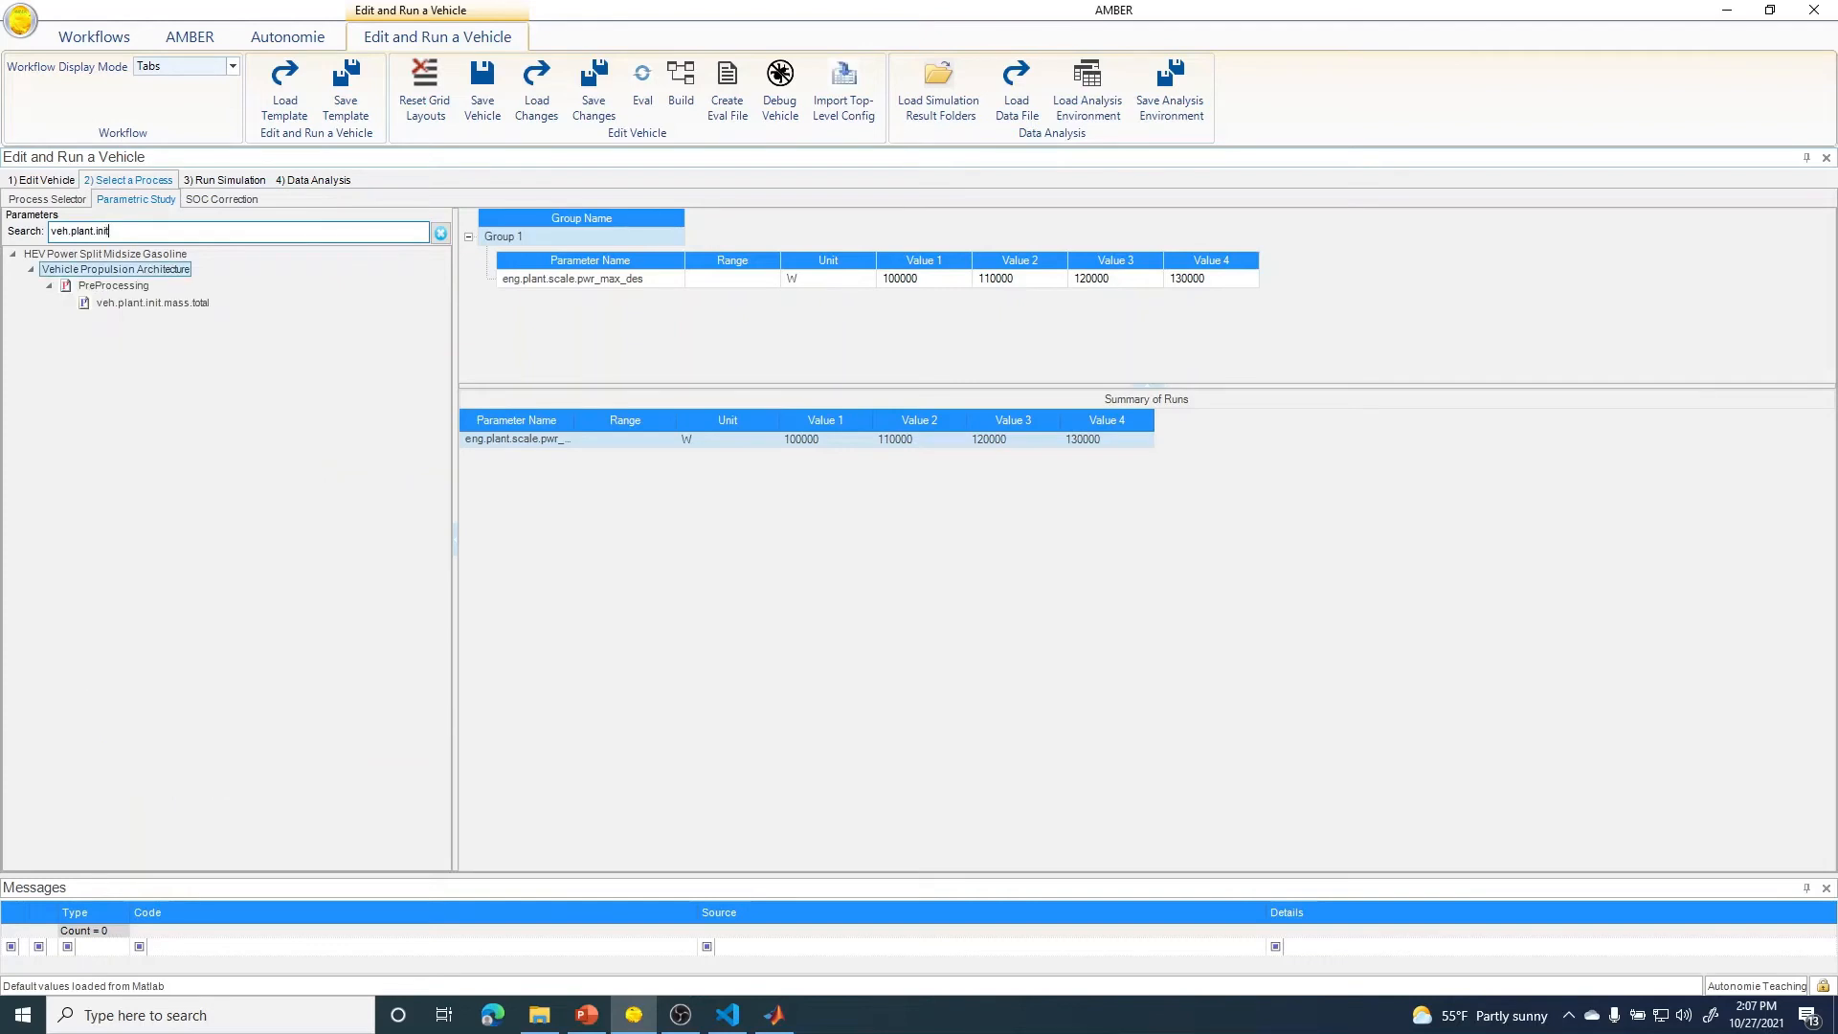
{"action": "left_click", "coordinate": [189, 304]}
{"action": "left_click_drag", "start_coordinate": [188, 305], "coordinate": [610, 284]}
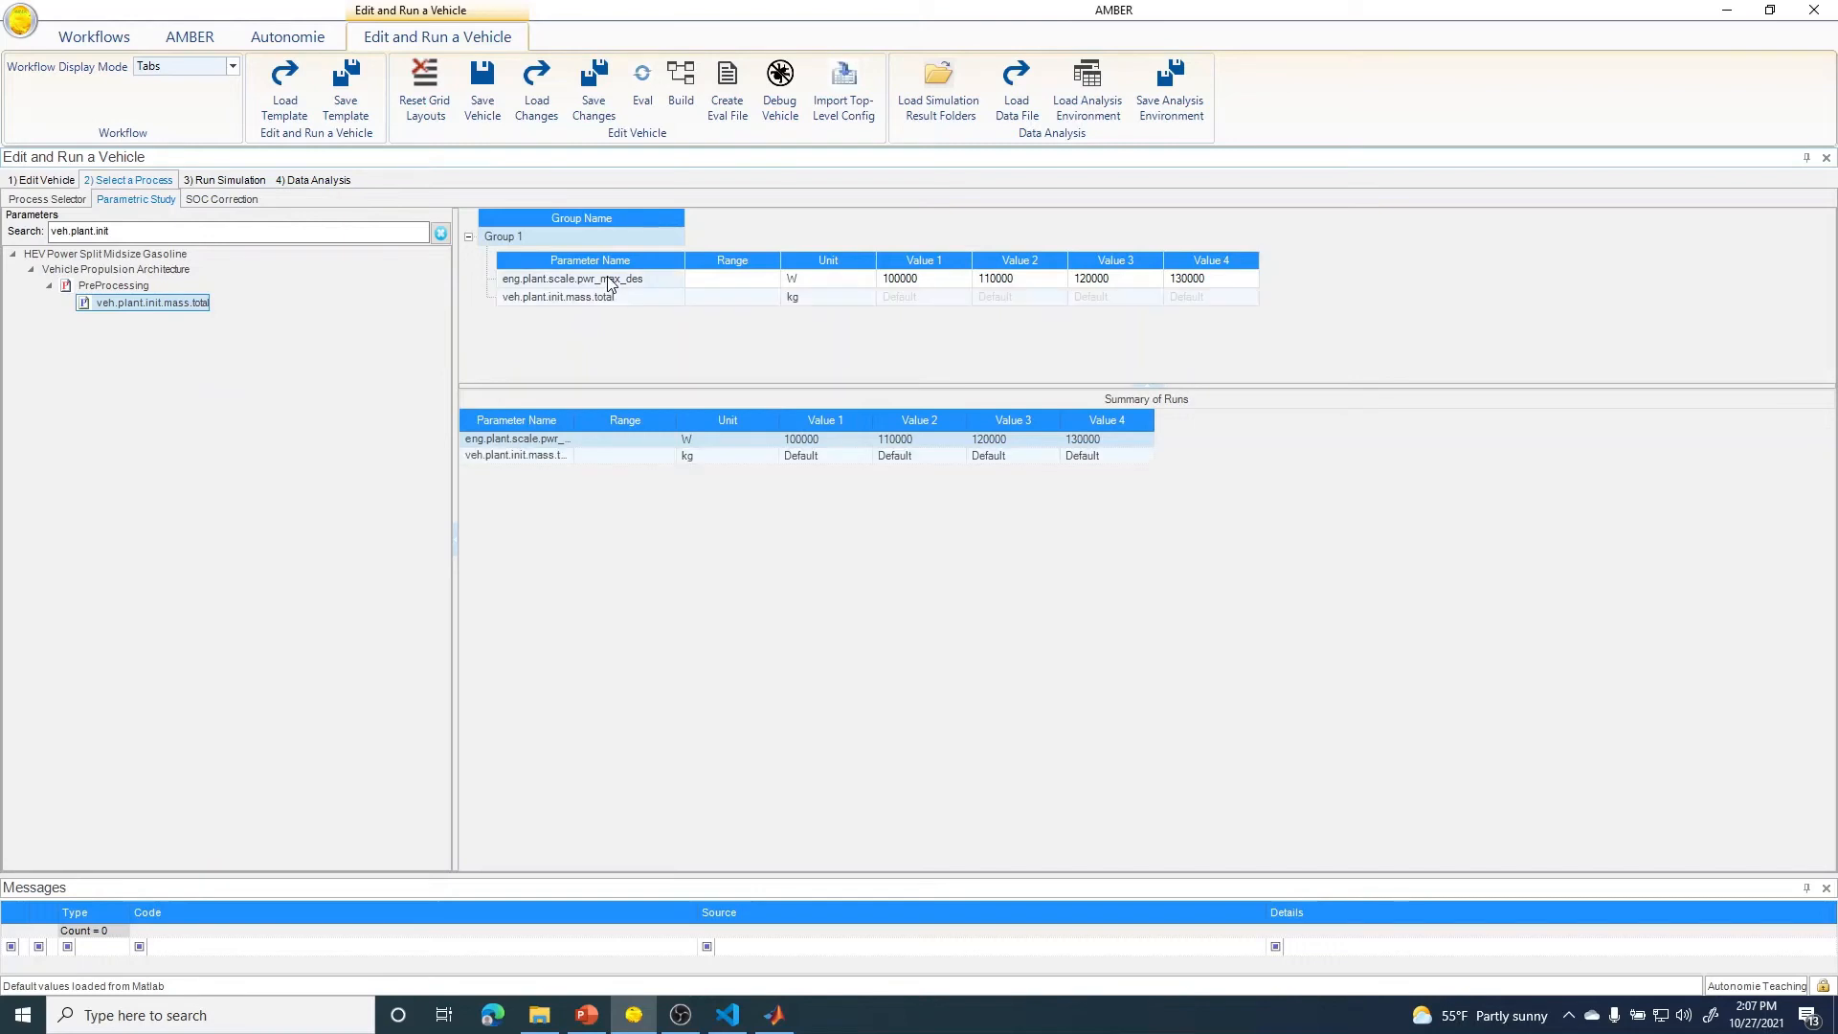
- Set the four veh.plant.init.mass.total values in Group 1 to 1000, 1200, 1300 and 1400 kg
{"action": "left_click", "coordinate": [930, 300]}
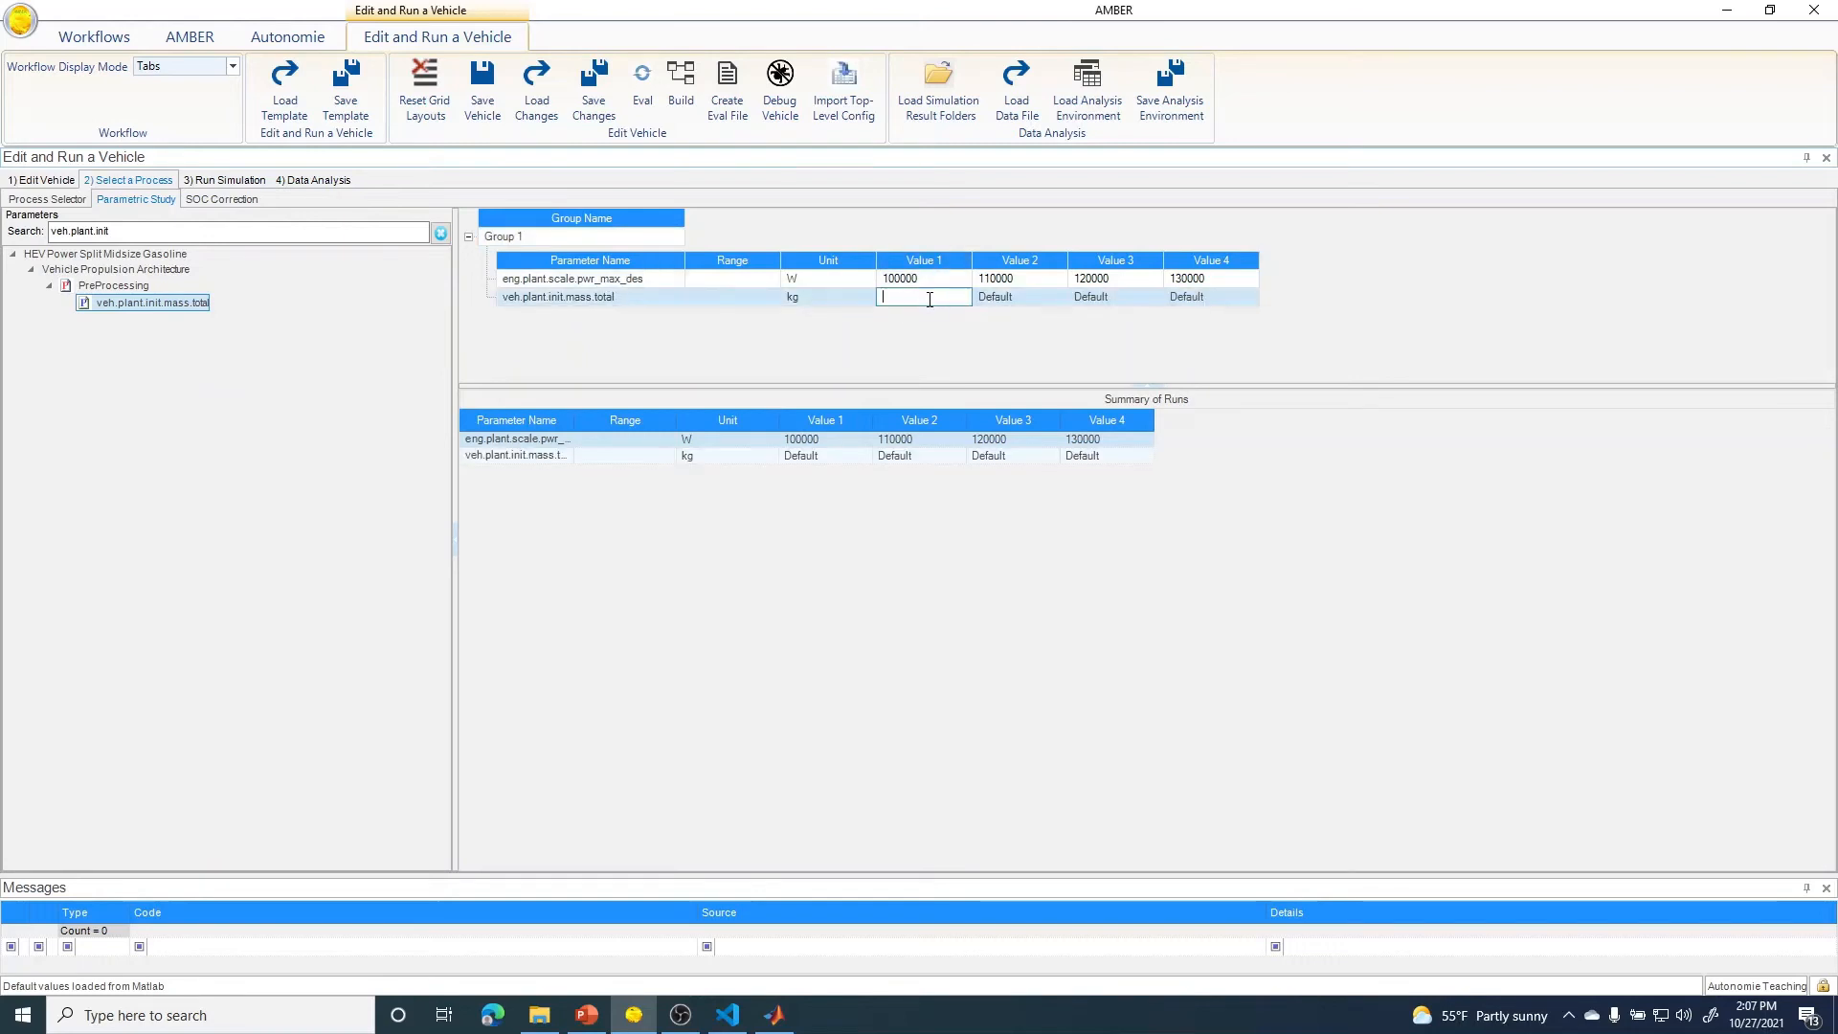
{"action": "type", "text": "1000"}
{"action": "left_click", "coordinate": [1001, 296]}
{"action": "type", "text": "1200"}
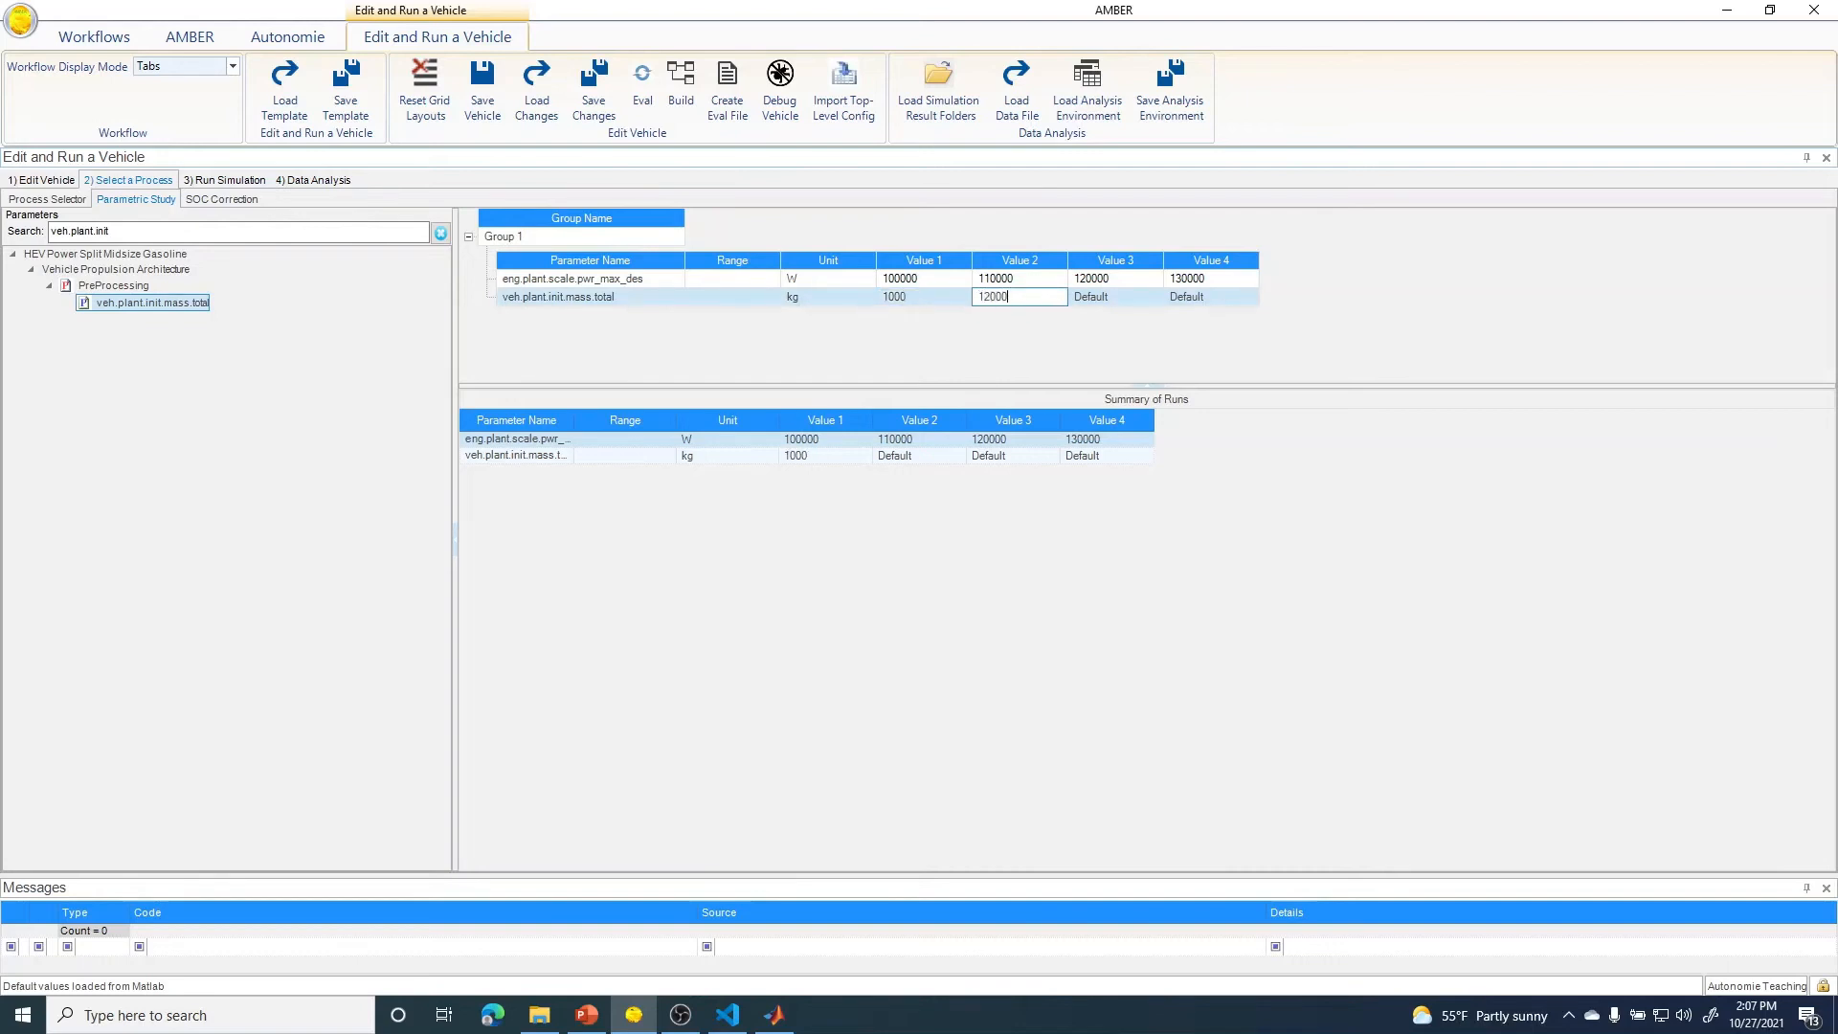
{"action": "left_click", "coordinate": [1100, 299]}
{"action": "type", "text": "12"}
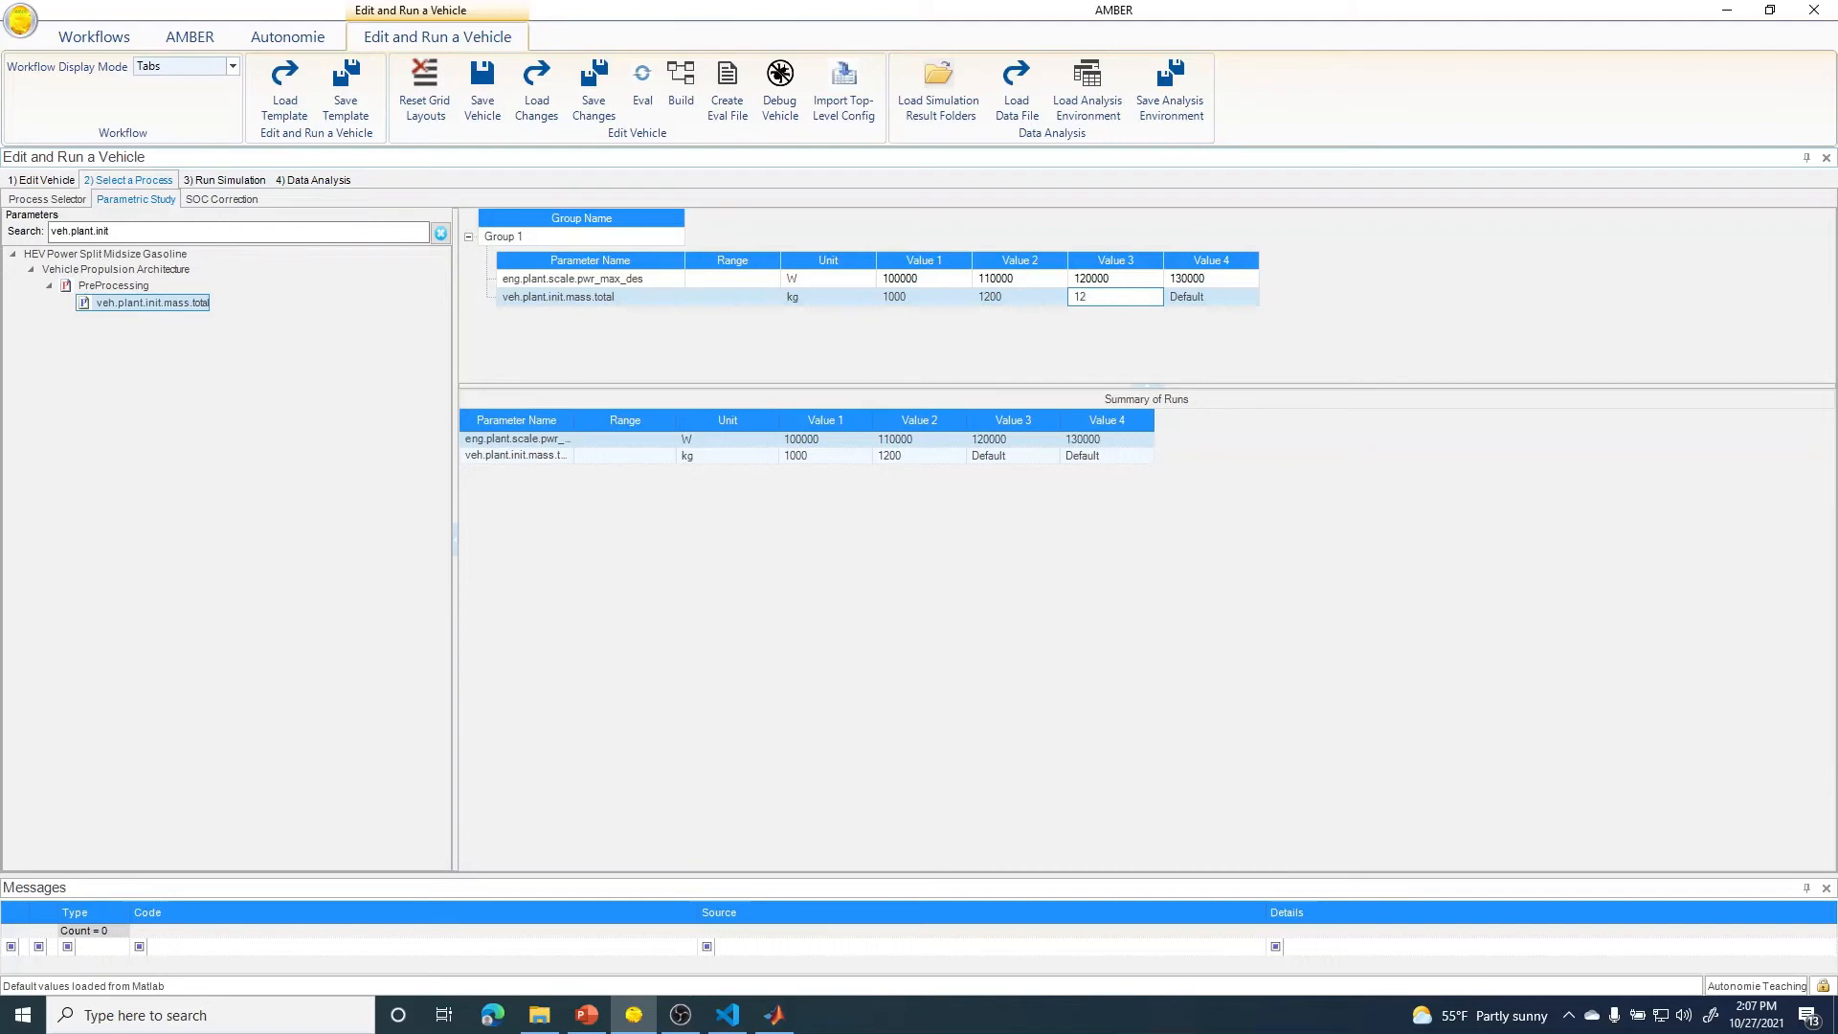
{"action": "key", "text": "BackSpace"}
{"action": "type", "text": "300"}
{"action": "left_click", "coordinate": [1193, 298]}
{"action": "type", "text": "1"}
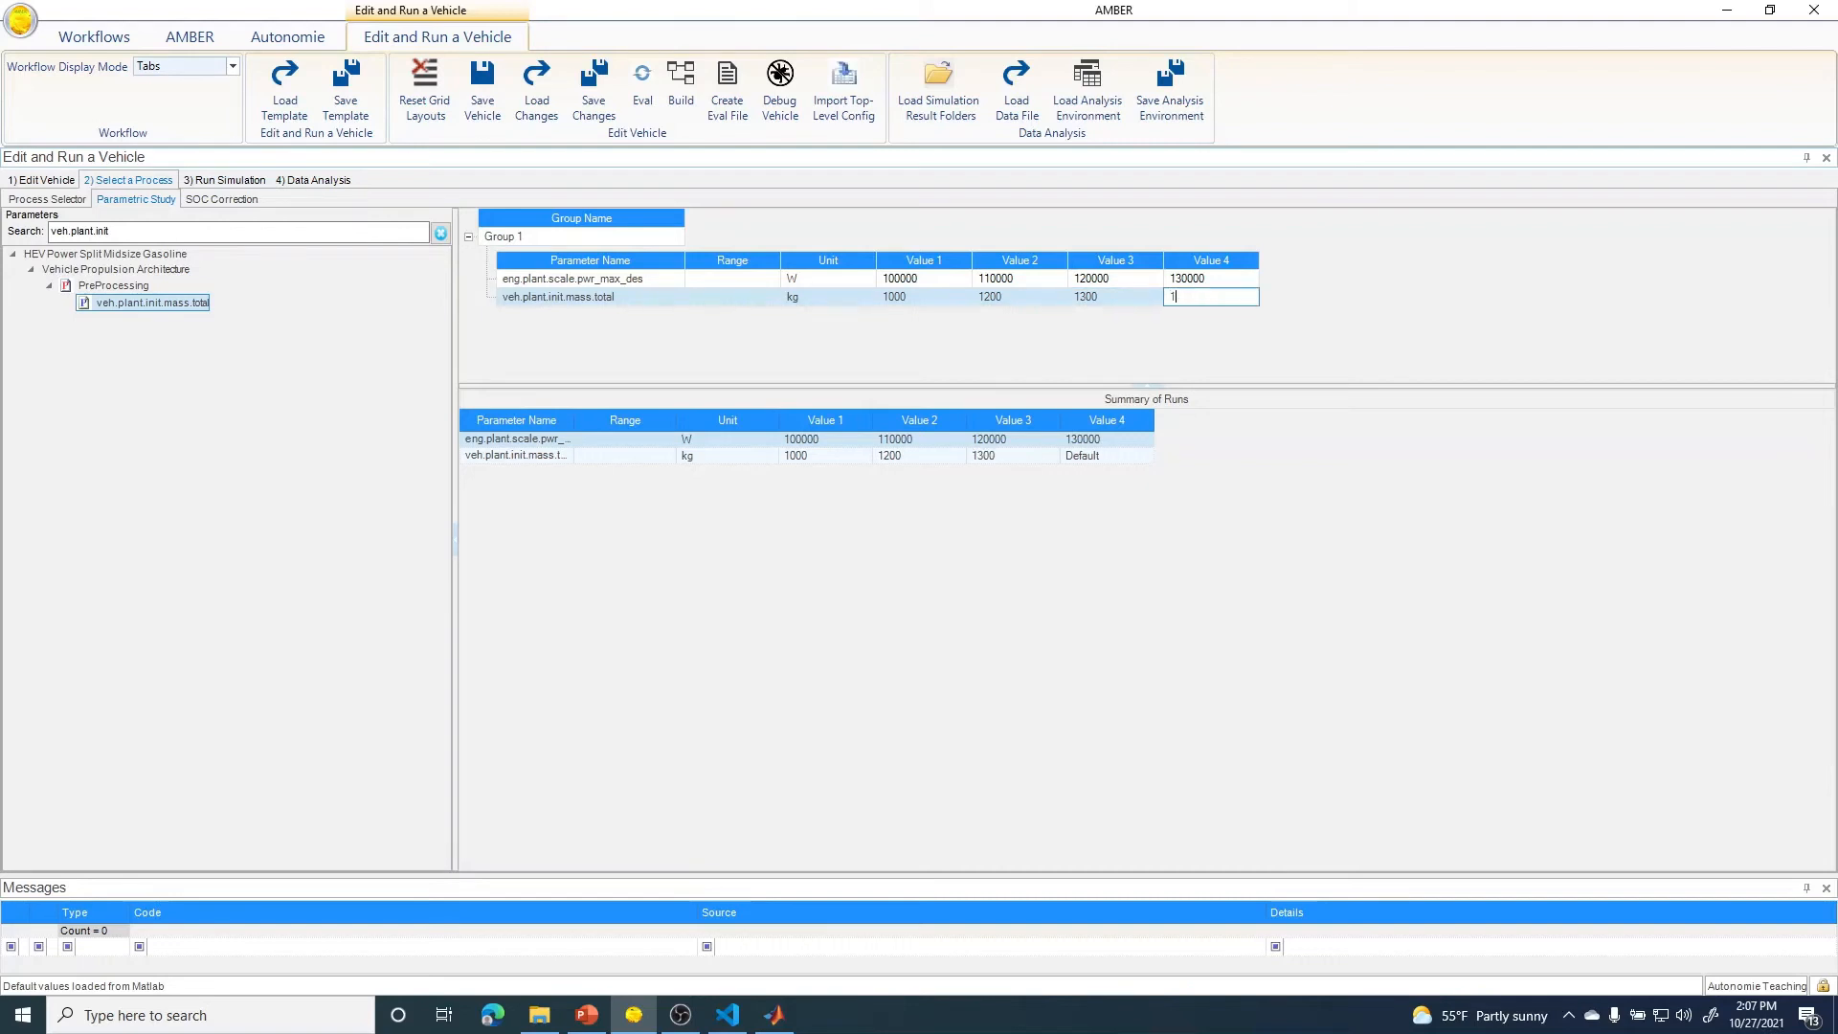
{"action": "type", "text": "400"}
{"action": "key", "text": "Return"}
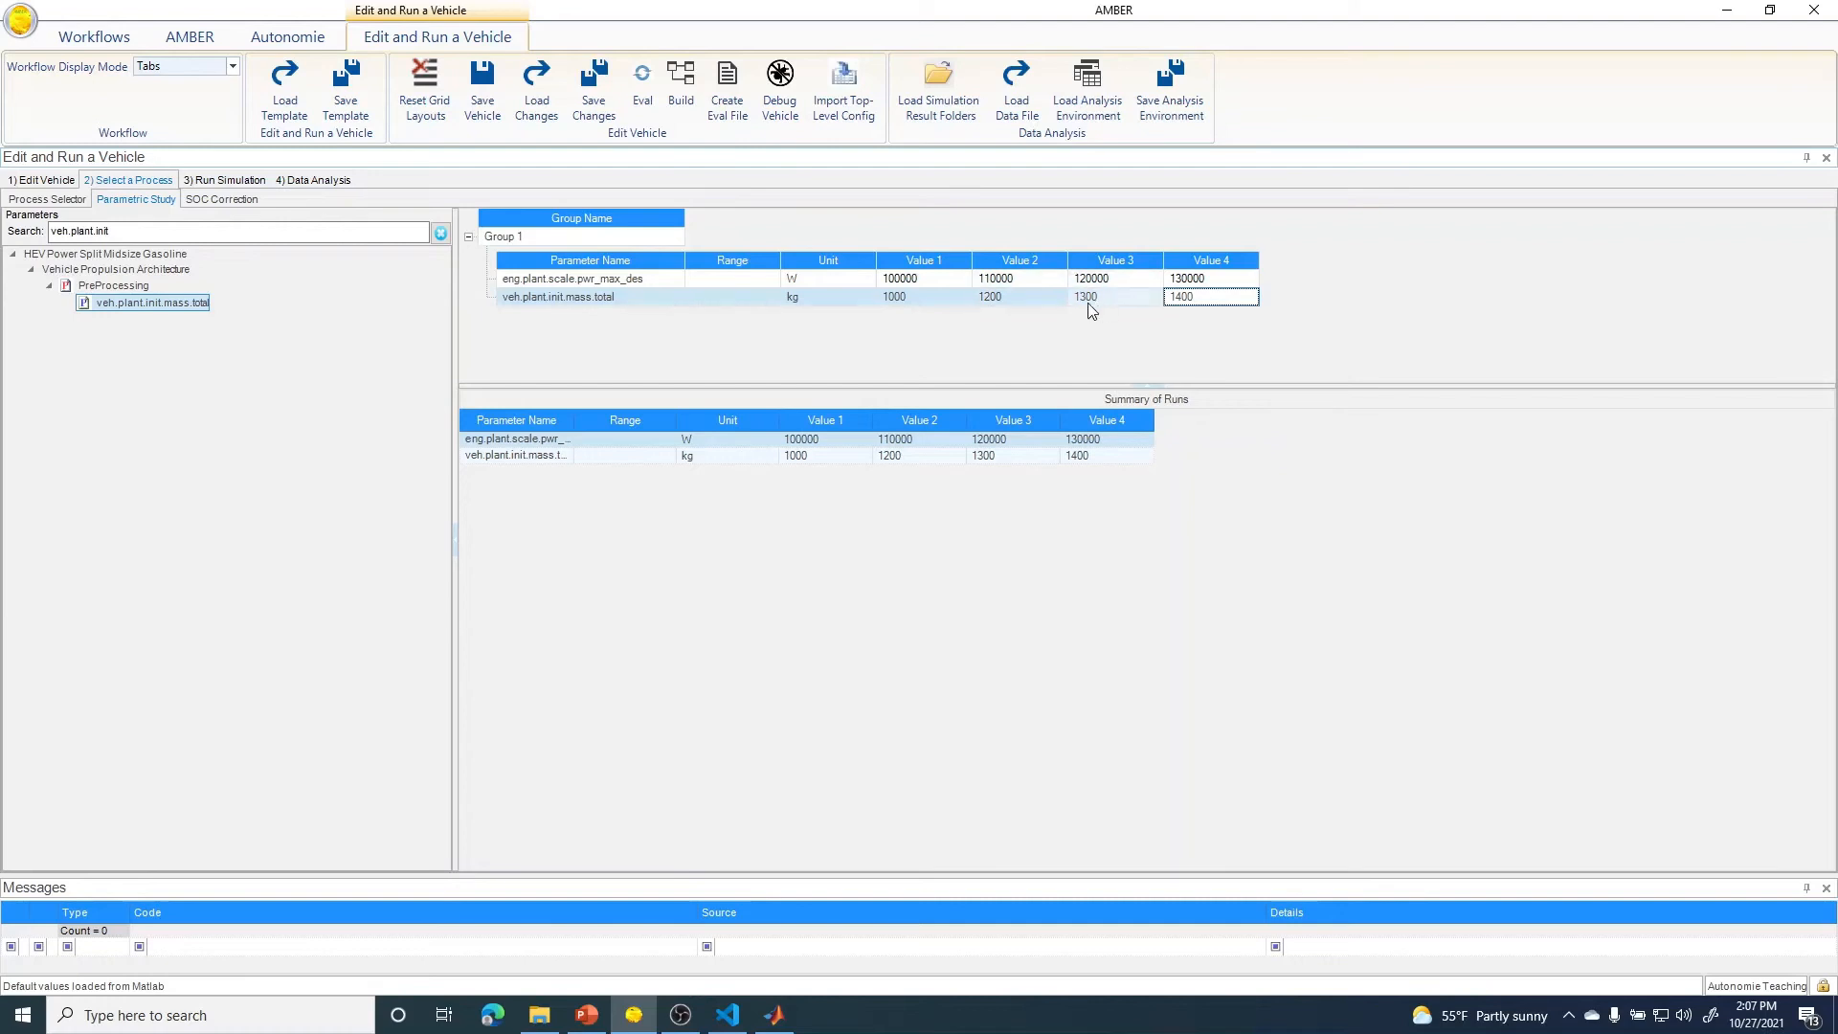
- Remove veh.plant.init.mass.total from Group 1 and add it to the parametric study in its own separate group
{"action": "right_click", "coordinate": [652, 296]}
{"action": "left_click", "coordinate": [672, 330]}
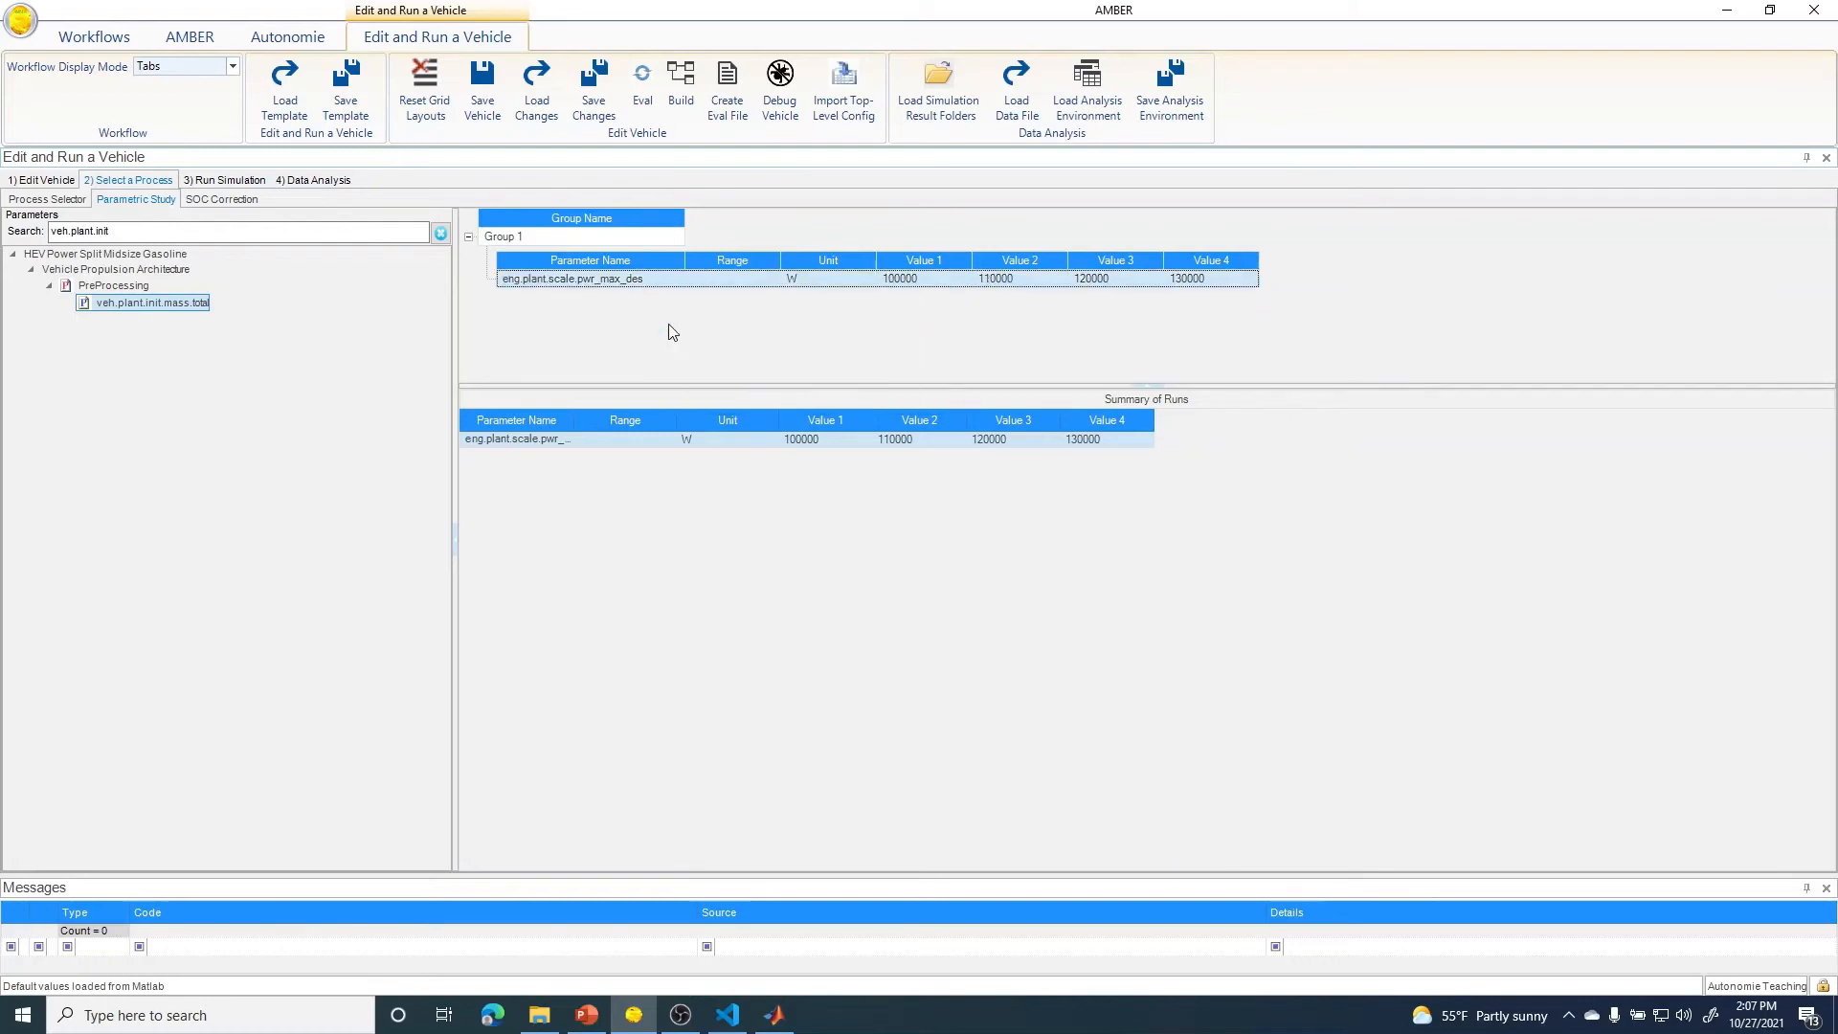
{"action": "left_click_drag", "start_coordinate": [191, 306], "coordinate": [601, 333]}
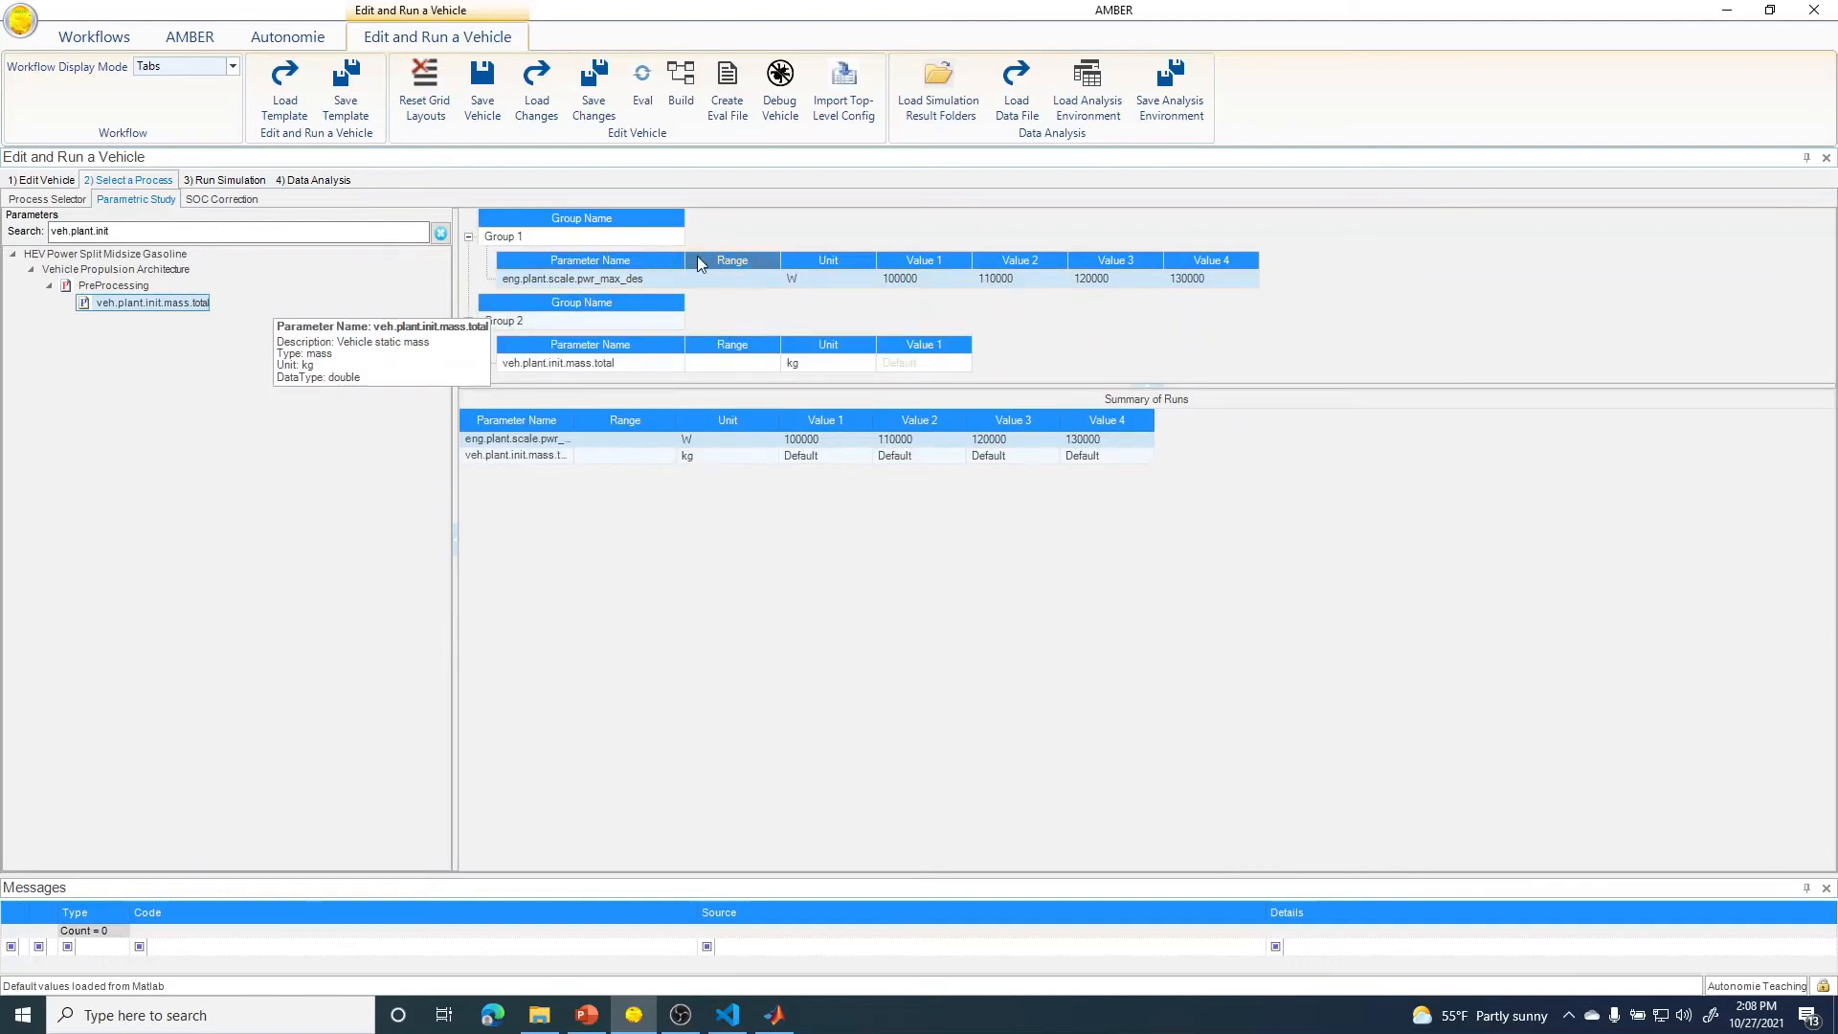
- Add a six-value range from 1000 to 1500 kg for veh.plant.init.mass.total in Group 2 and remove its default value
{"action": "right_click", "coordinate": [939, 342]}
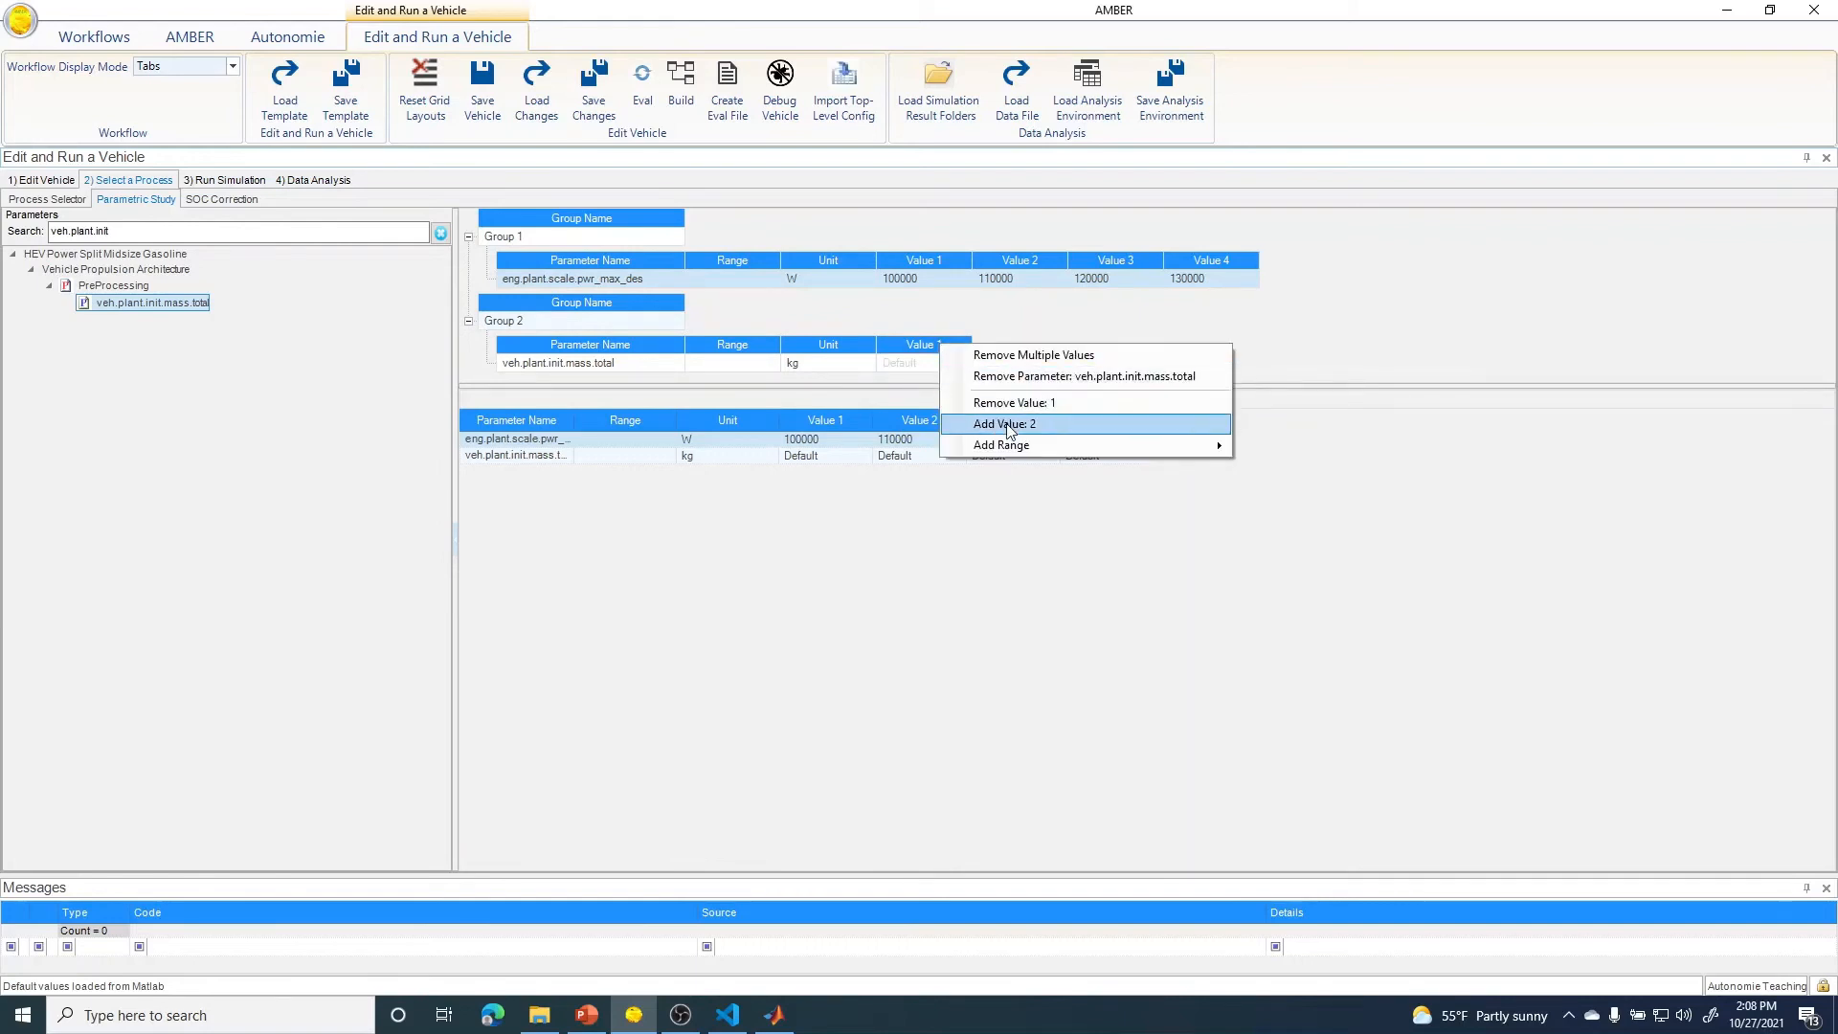
{"action": "mouse_move", "coordinate": [1013, 447]}
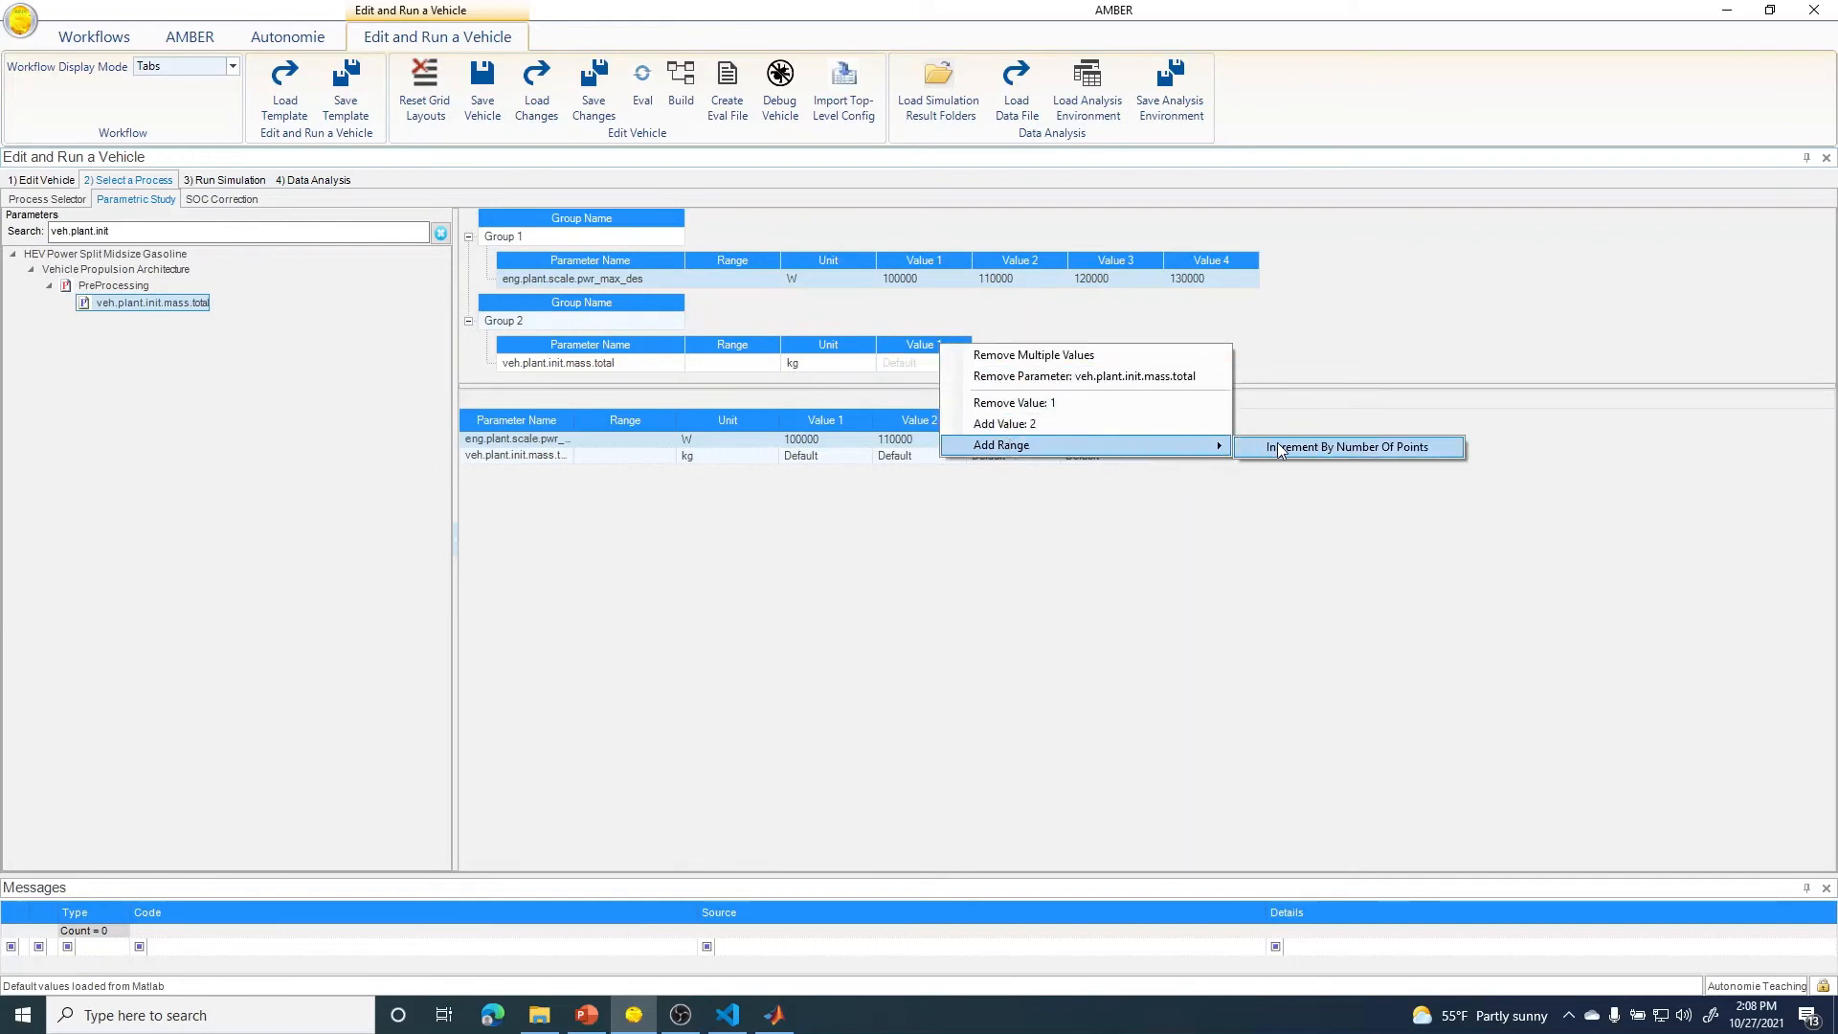
{"action": "left_click", "coordinate": [1281, 448]}
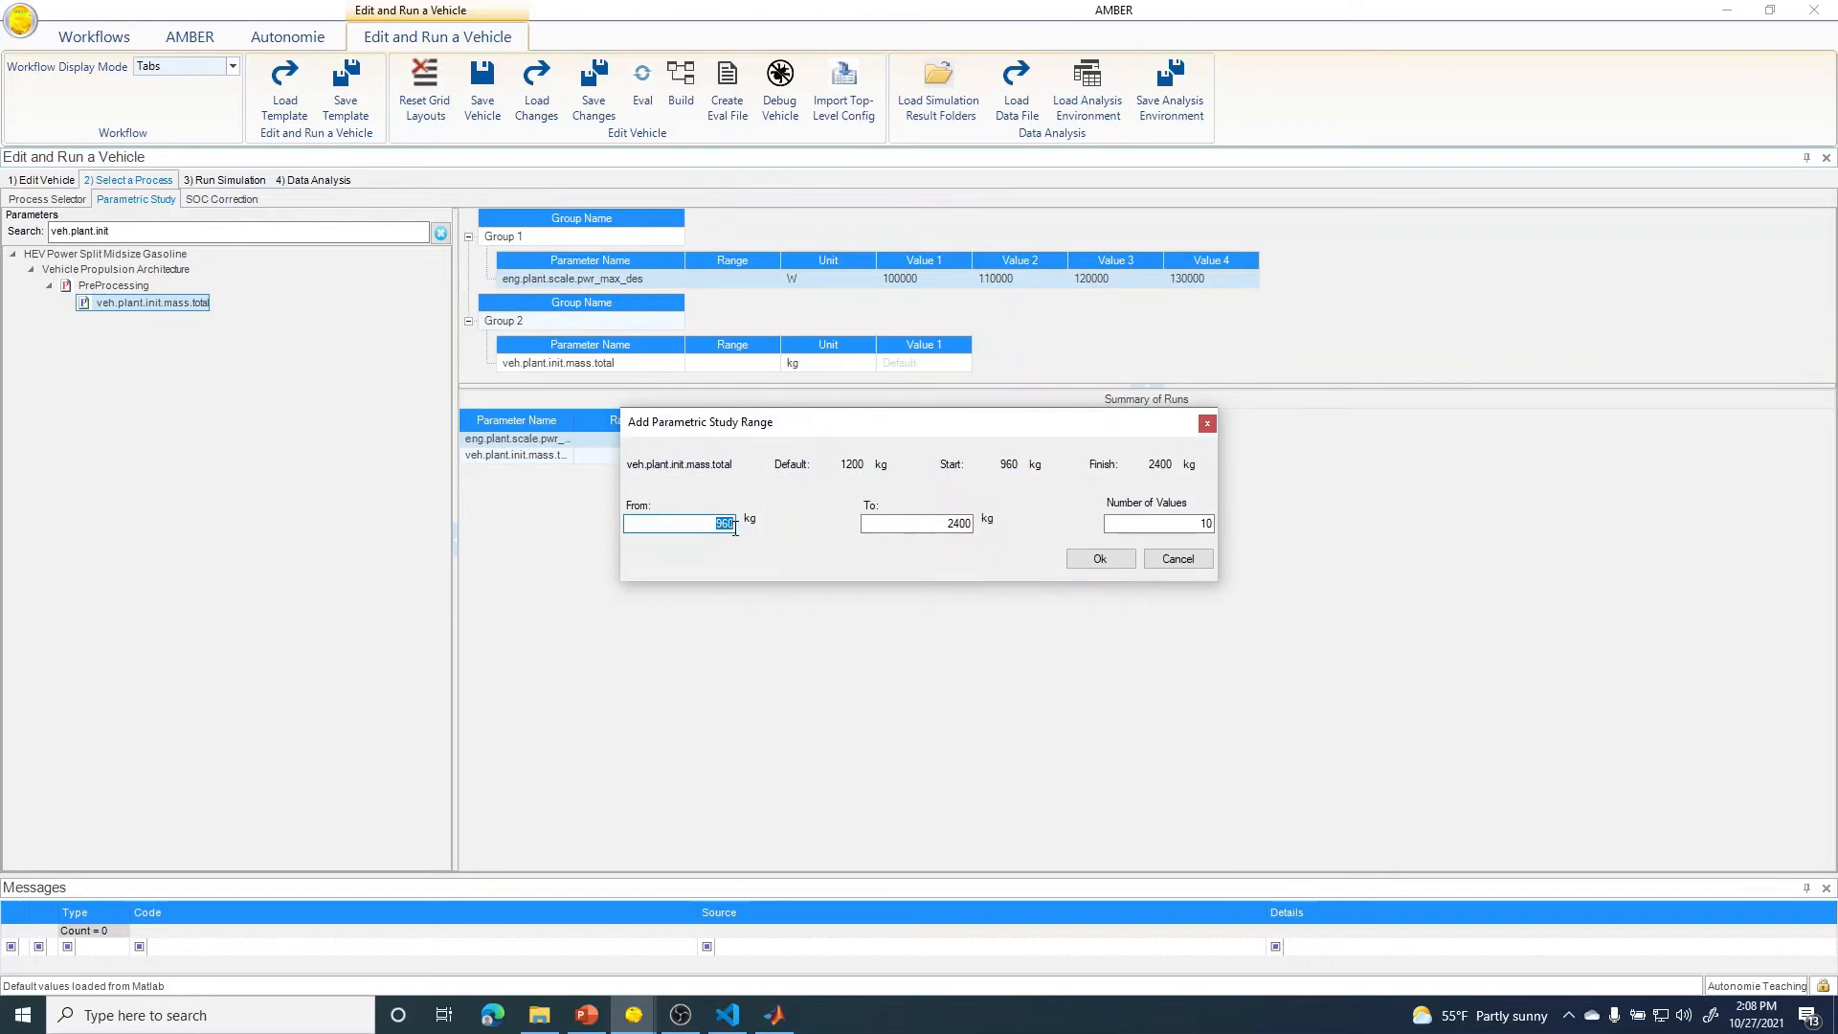
{"action": "type", "text": "1000"}
{"action": "double_click", "coordinate": [906, 530]}
{"action": "type", "text": "1500"}
{"action": "double_click", "coordinate": [1210, 527]}
{"action": "type", "text": "4"}
{"action": "left_click", "coordinate": [1118, 557]}
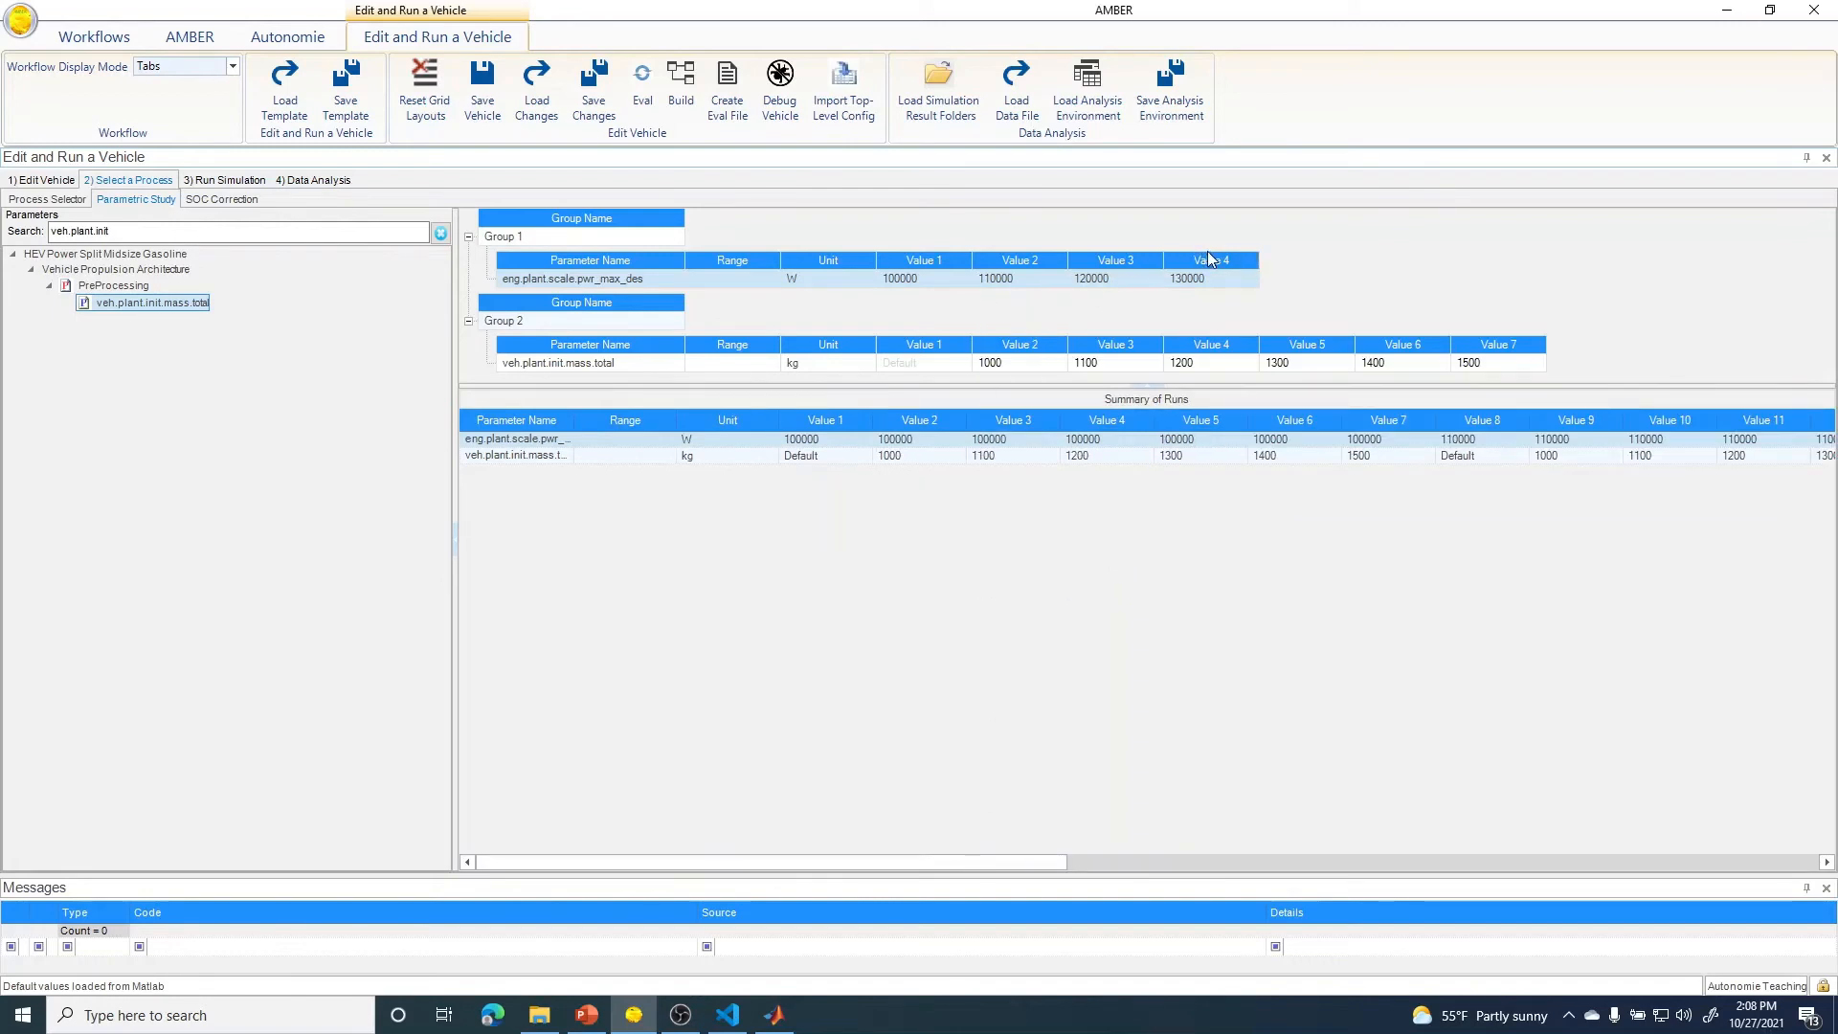
{"action": "right_click", "coordinate": [915, 357]}
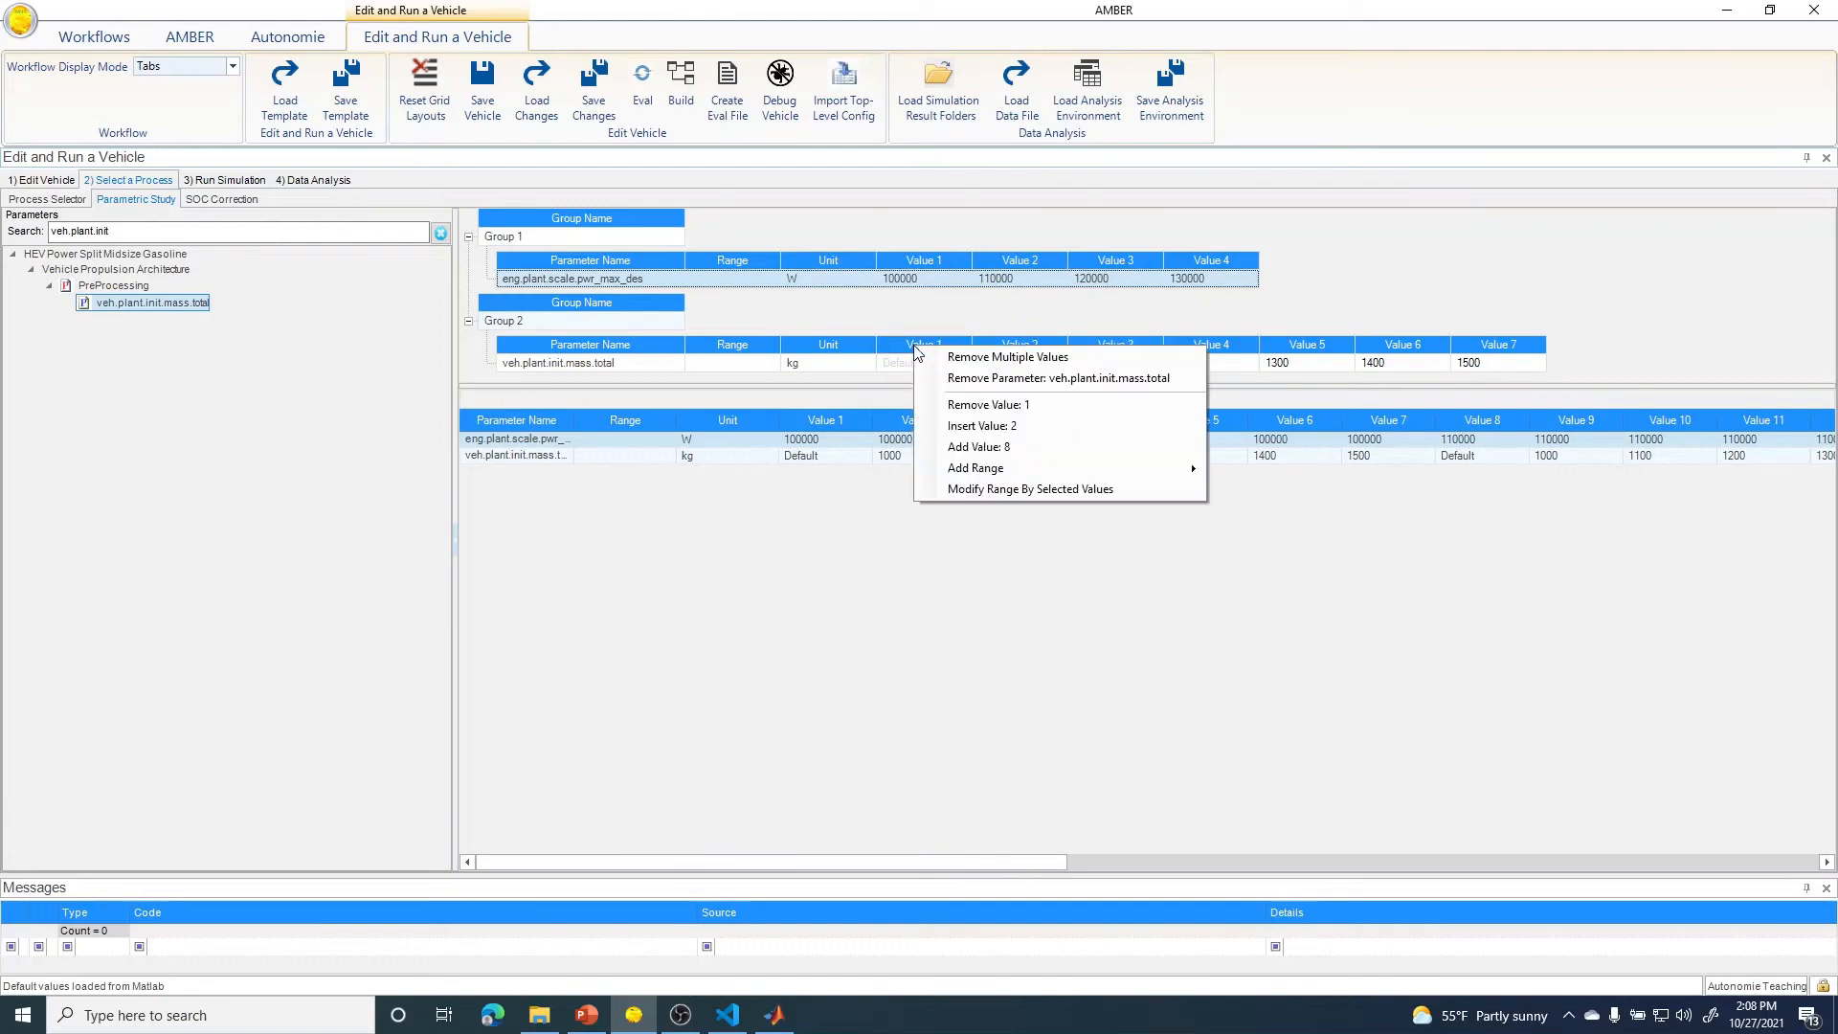
{"action": "left_click", "coordinate": [943, 409]}
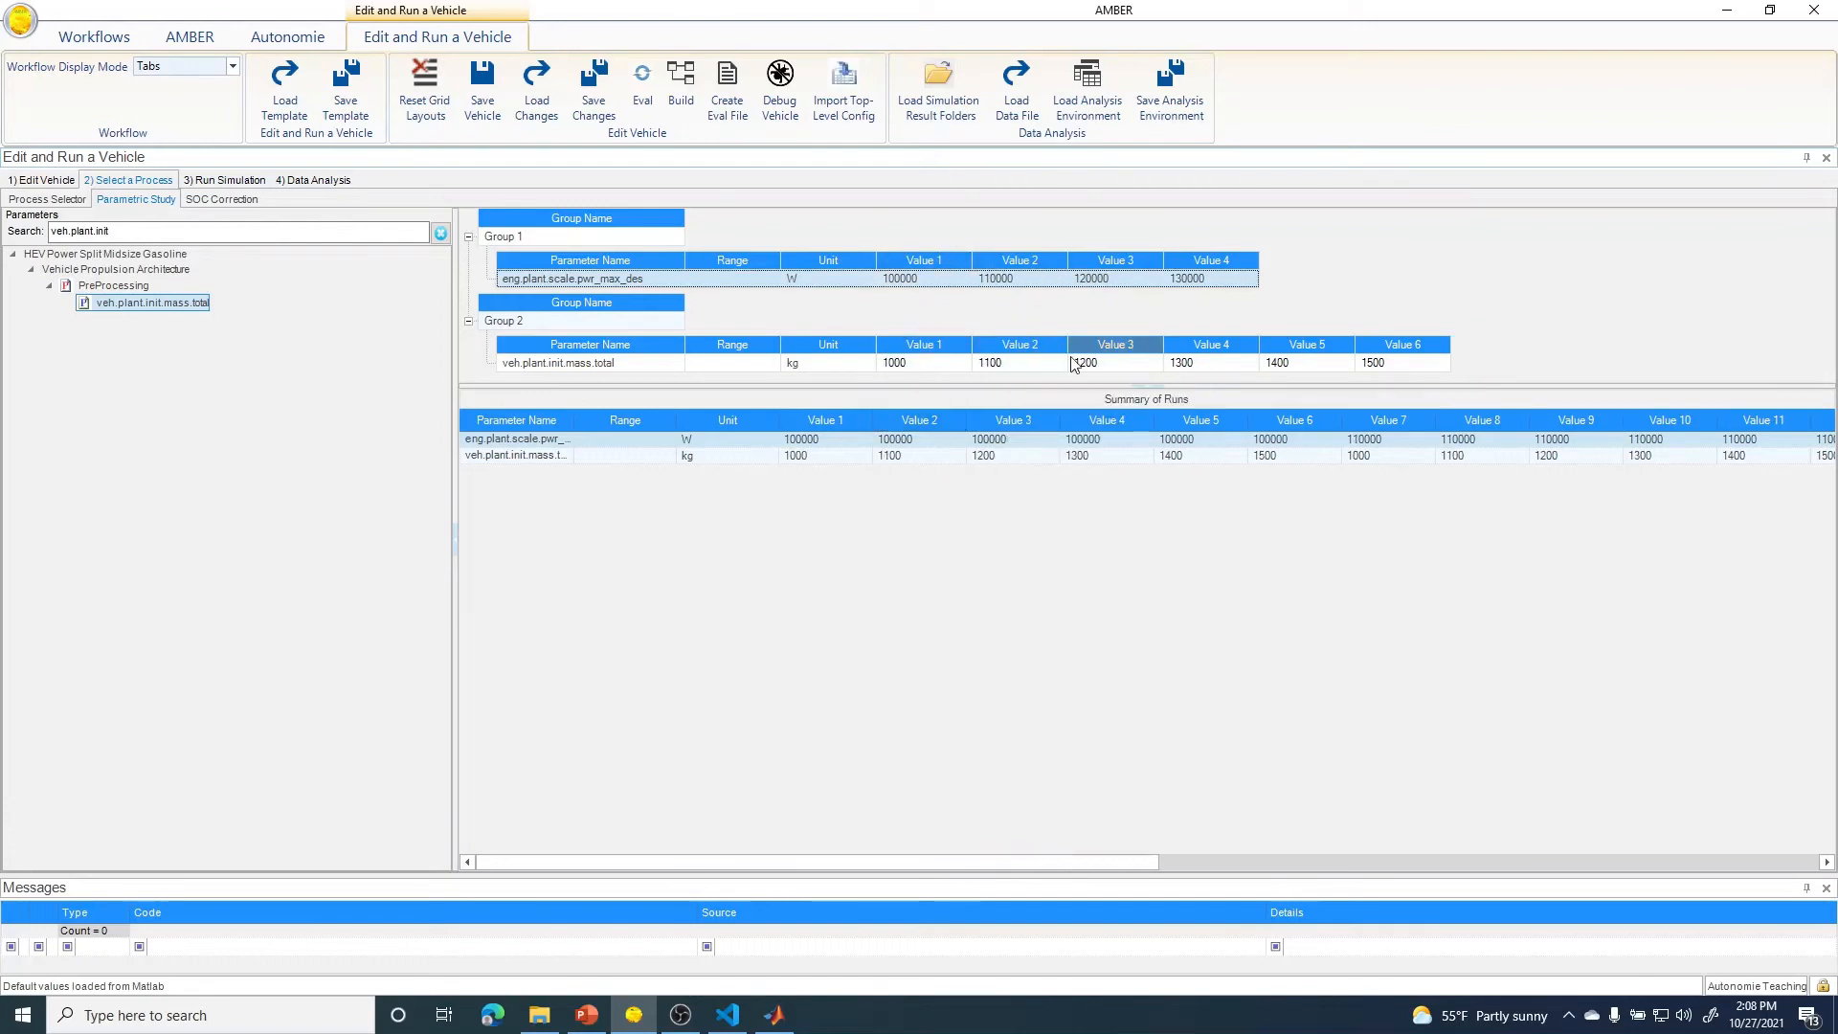
{"action": "left_click_drag", "start_coordinate": [1086, 864], "coordinate": [902, 711]}
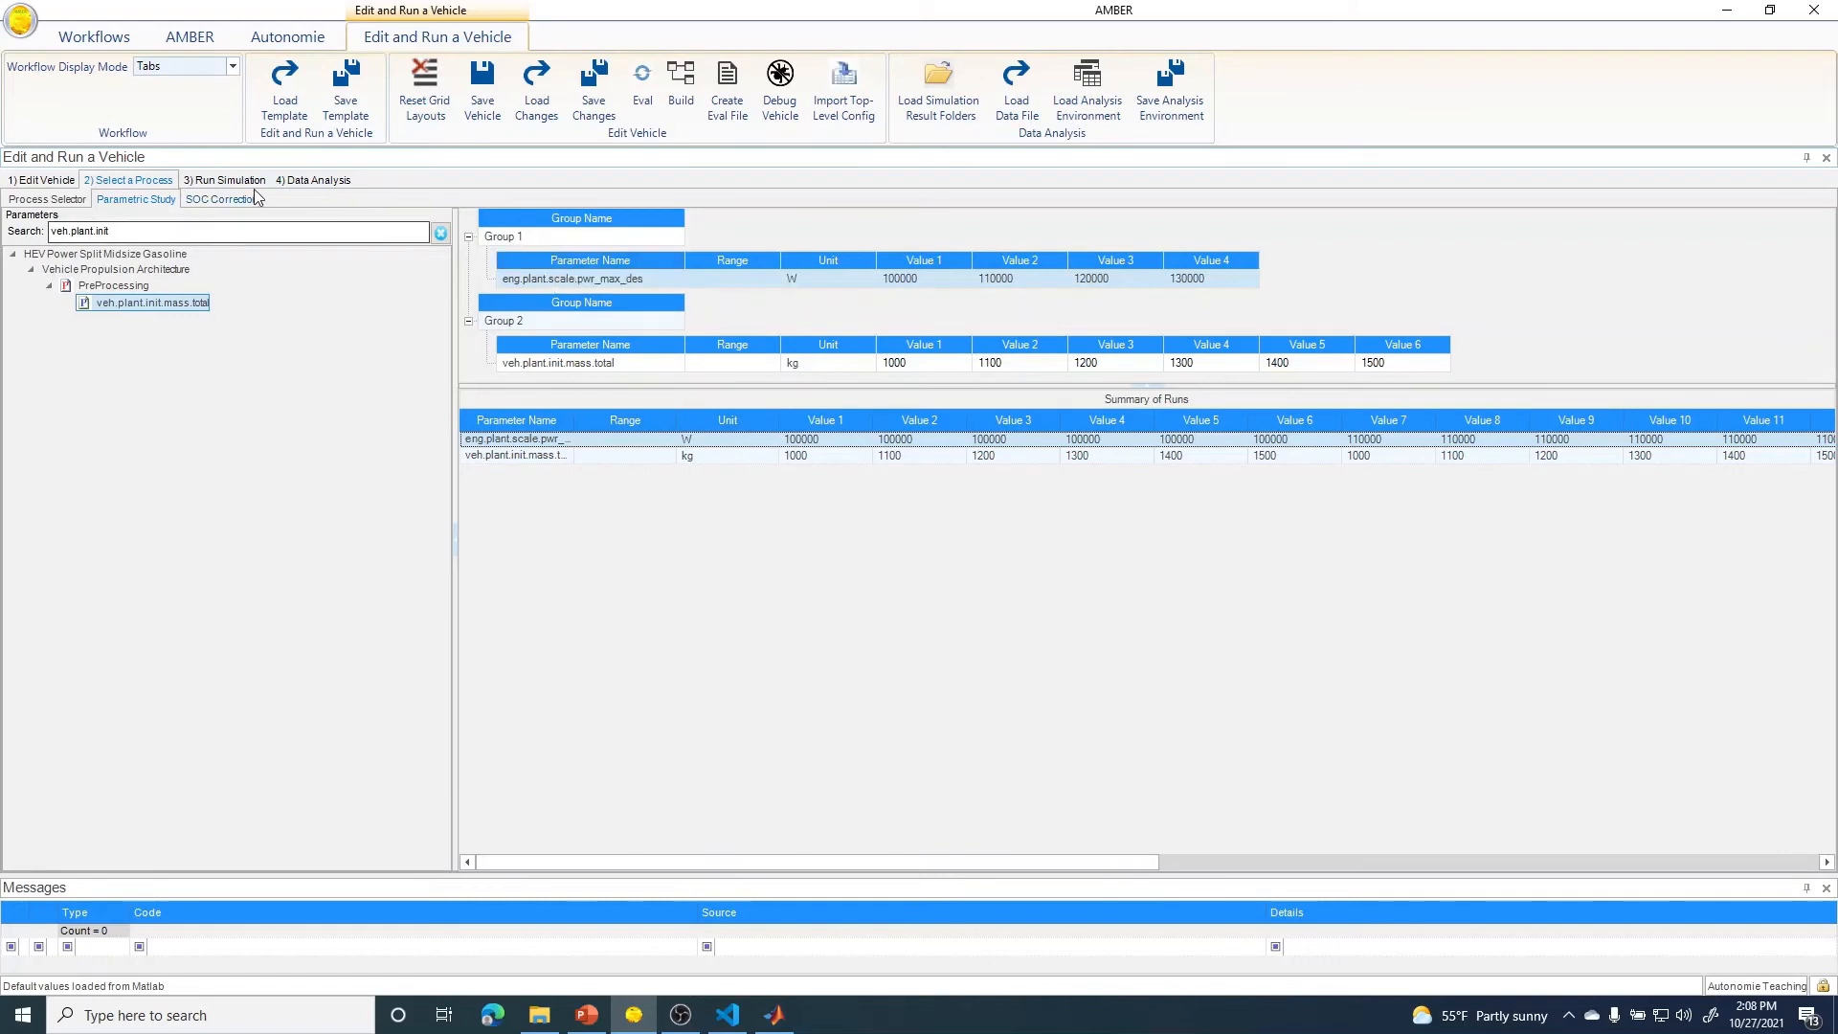
- Turn off the parametric study option for the ECE process
{"action": "left_click", "coordinate": [65, 203]}
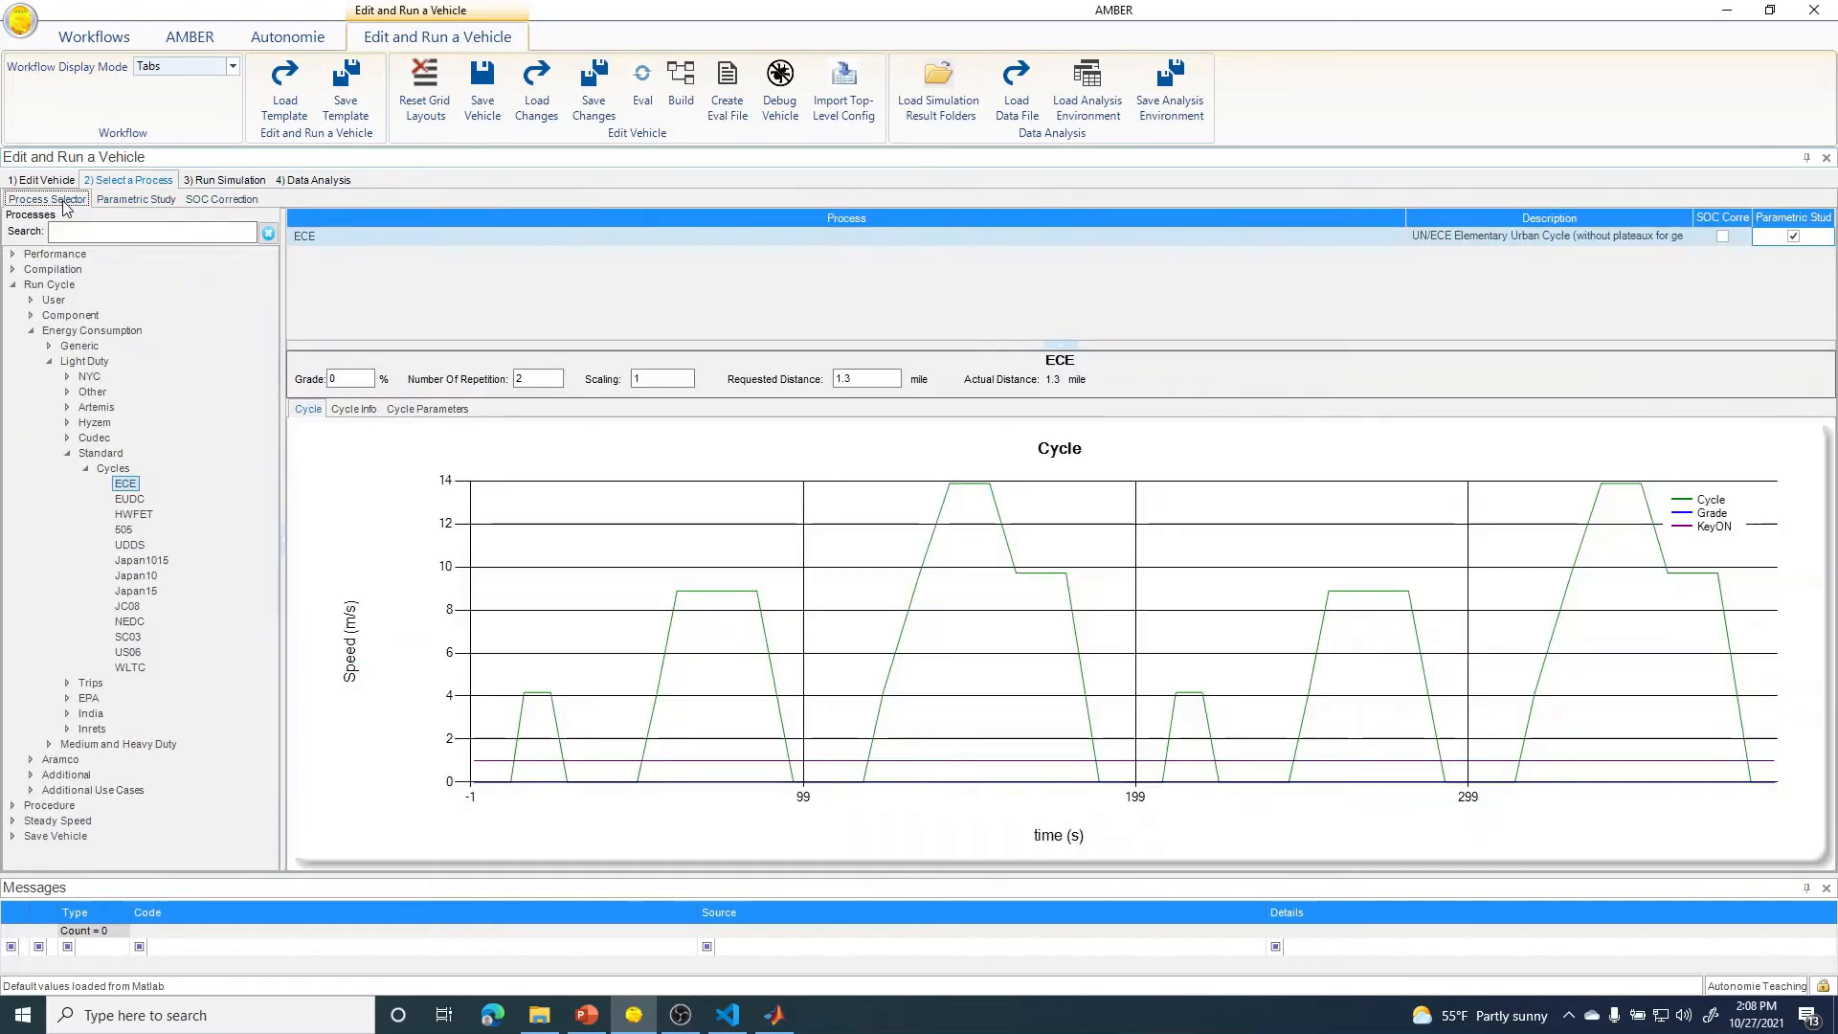
{"action": "left_click", "coordinate": [1796, 238]}
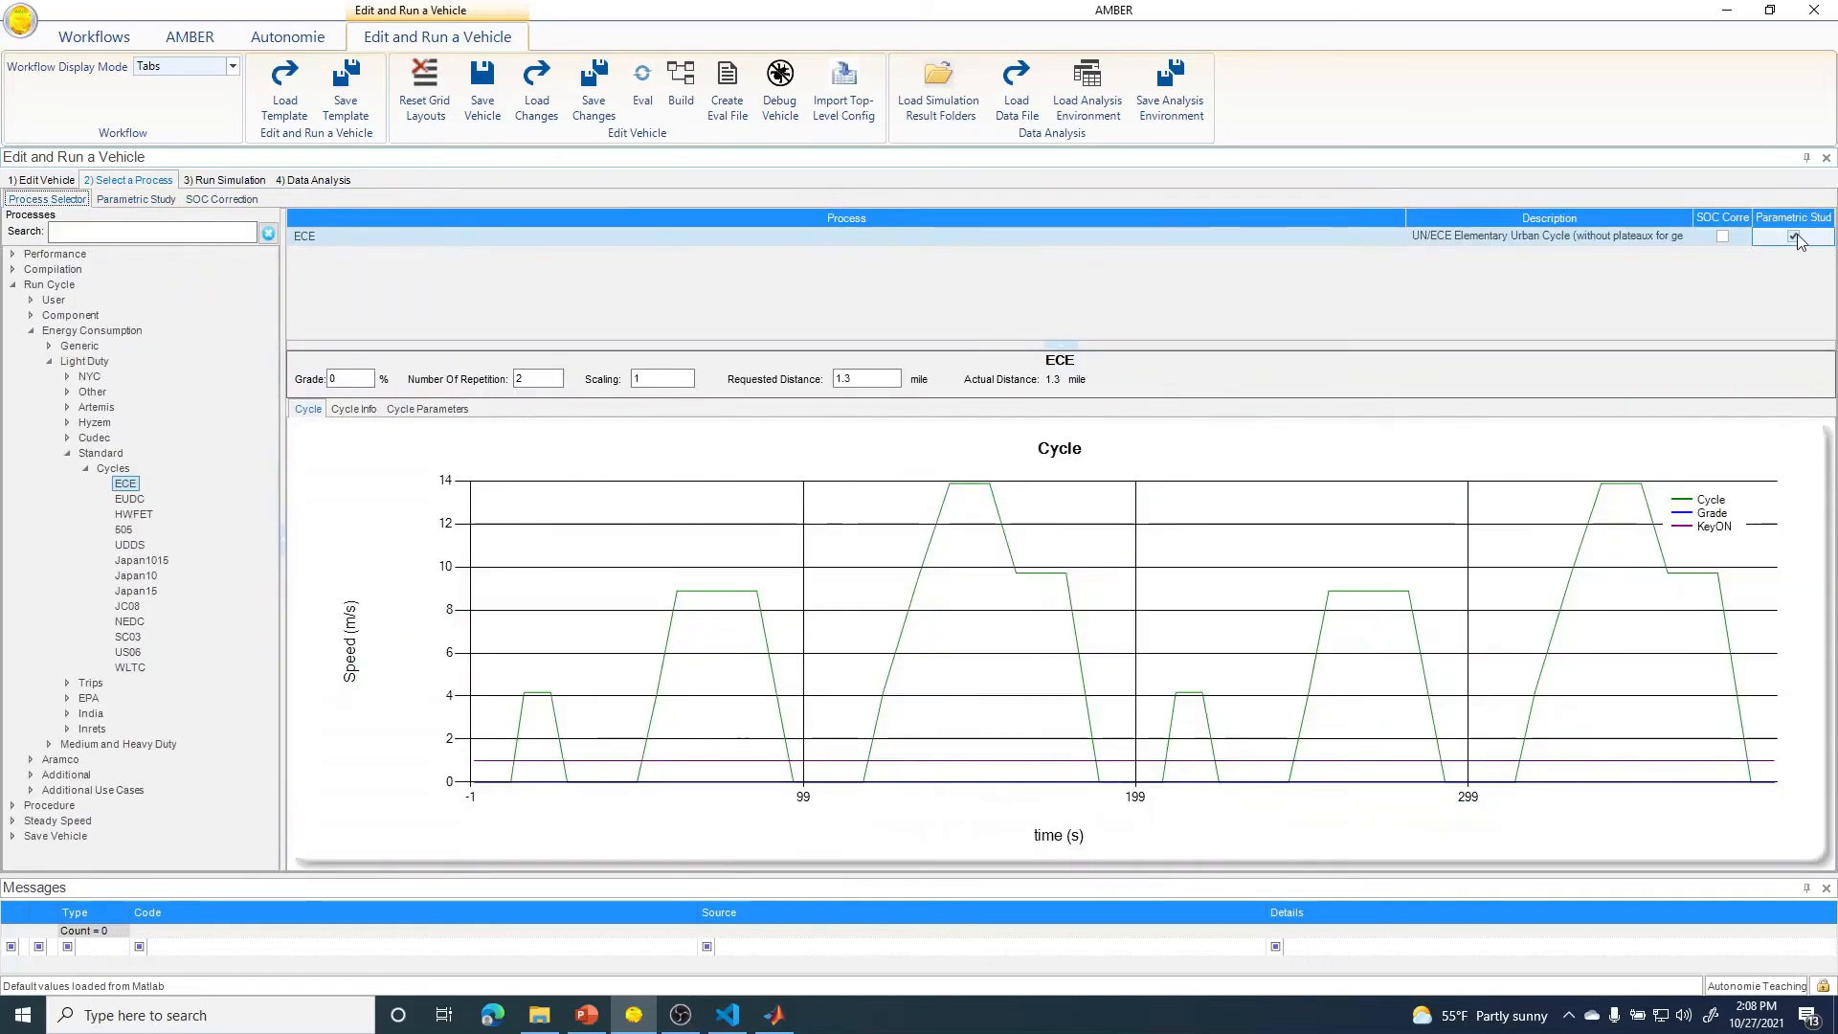
{"action": "left_click", "coordinate": [1795, 238]}
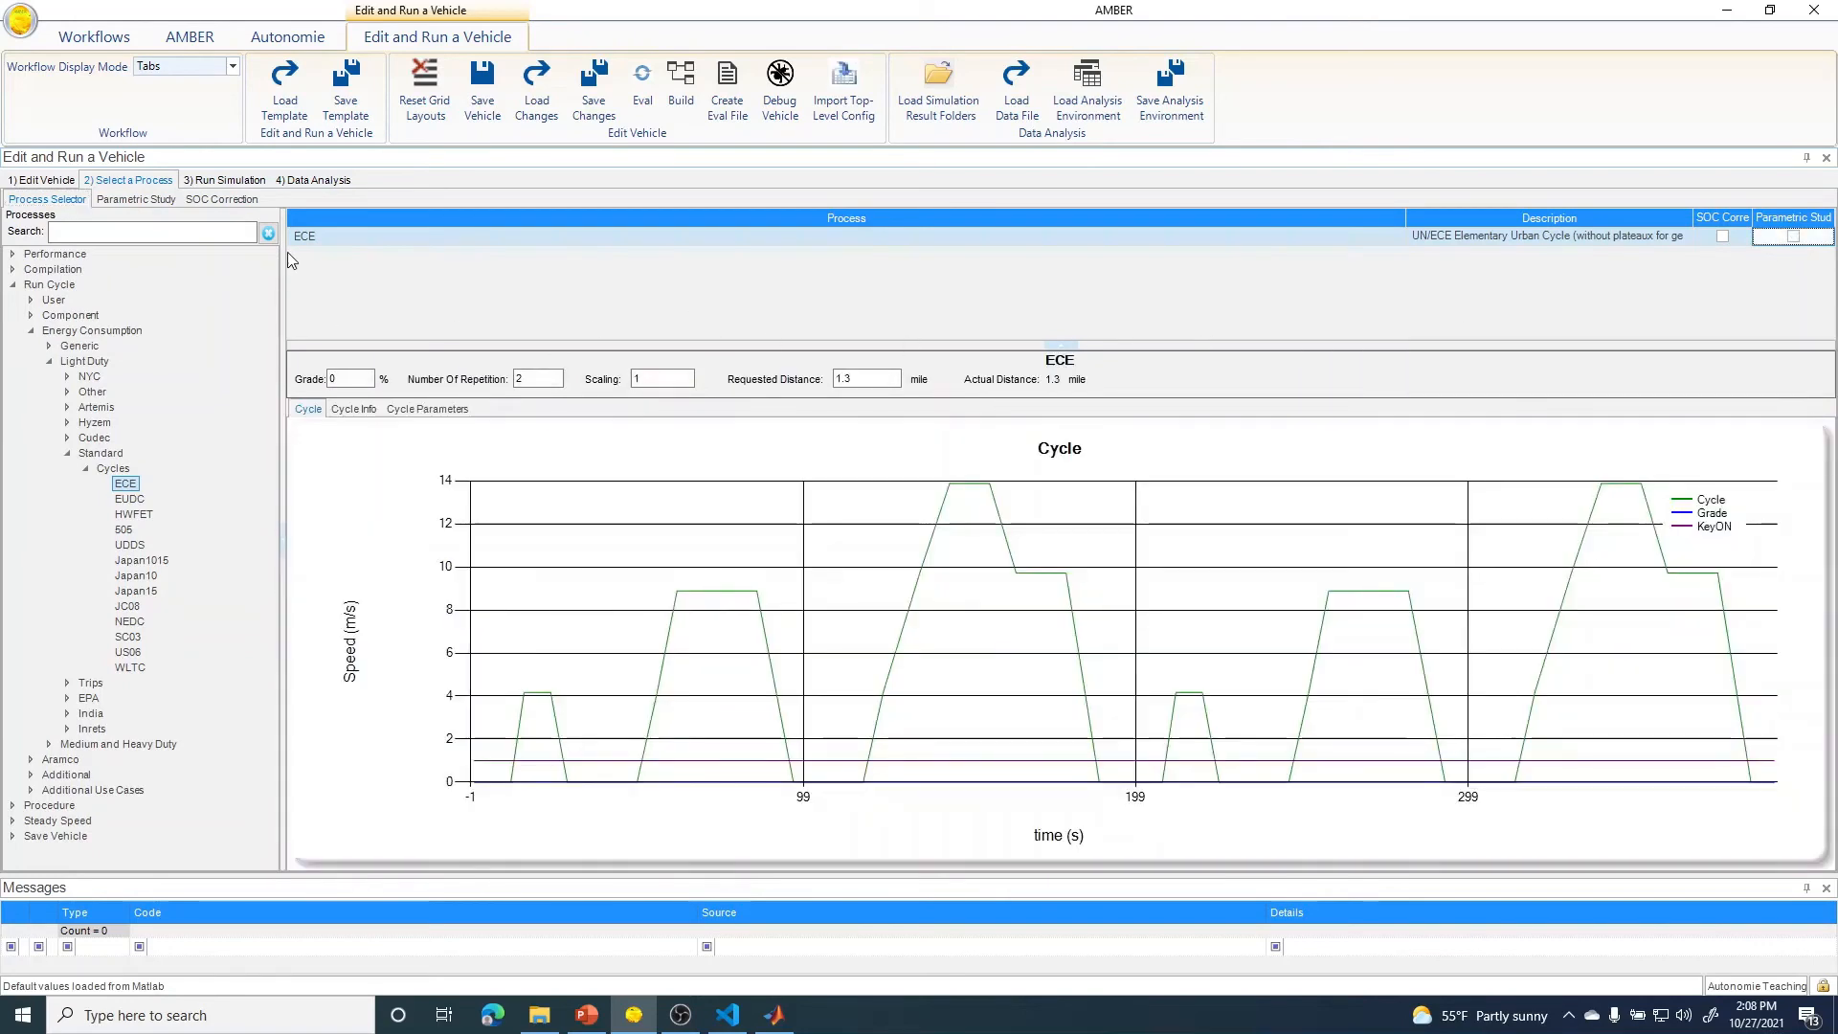
- Generate and open the run file for the ECE simulation, then minimize the file's editor window
{"action": "left_click", "coordinate": [232, 180]}
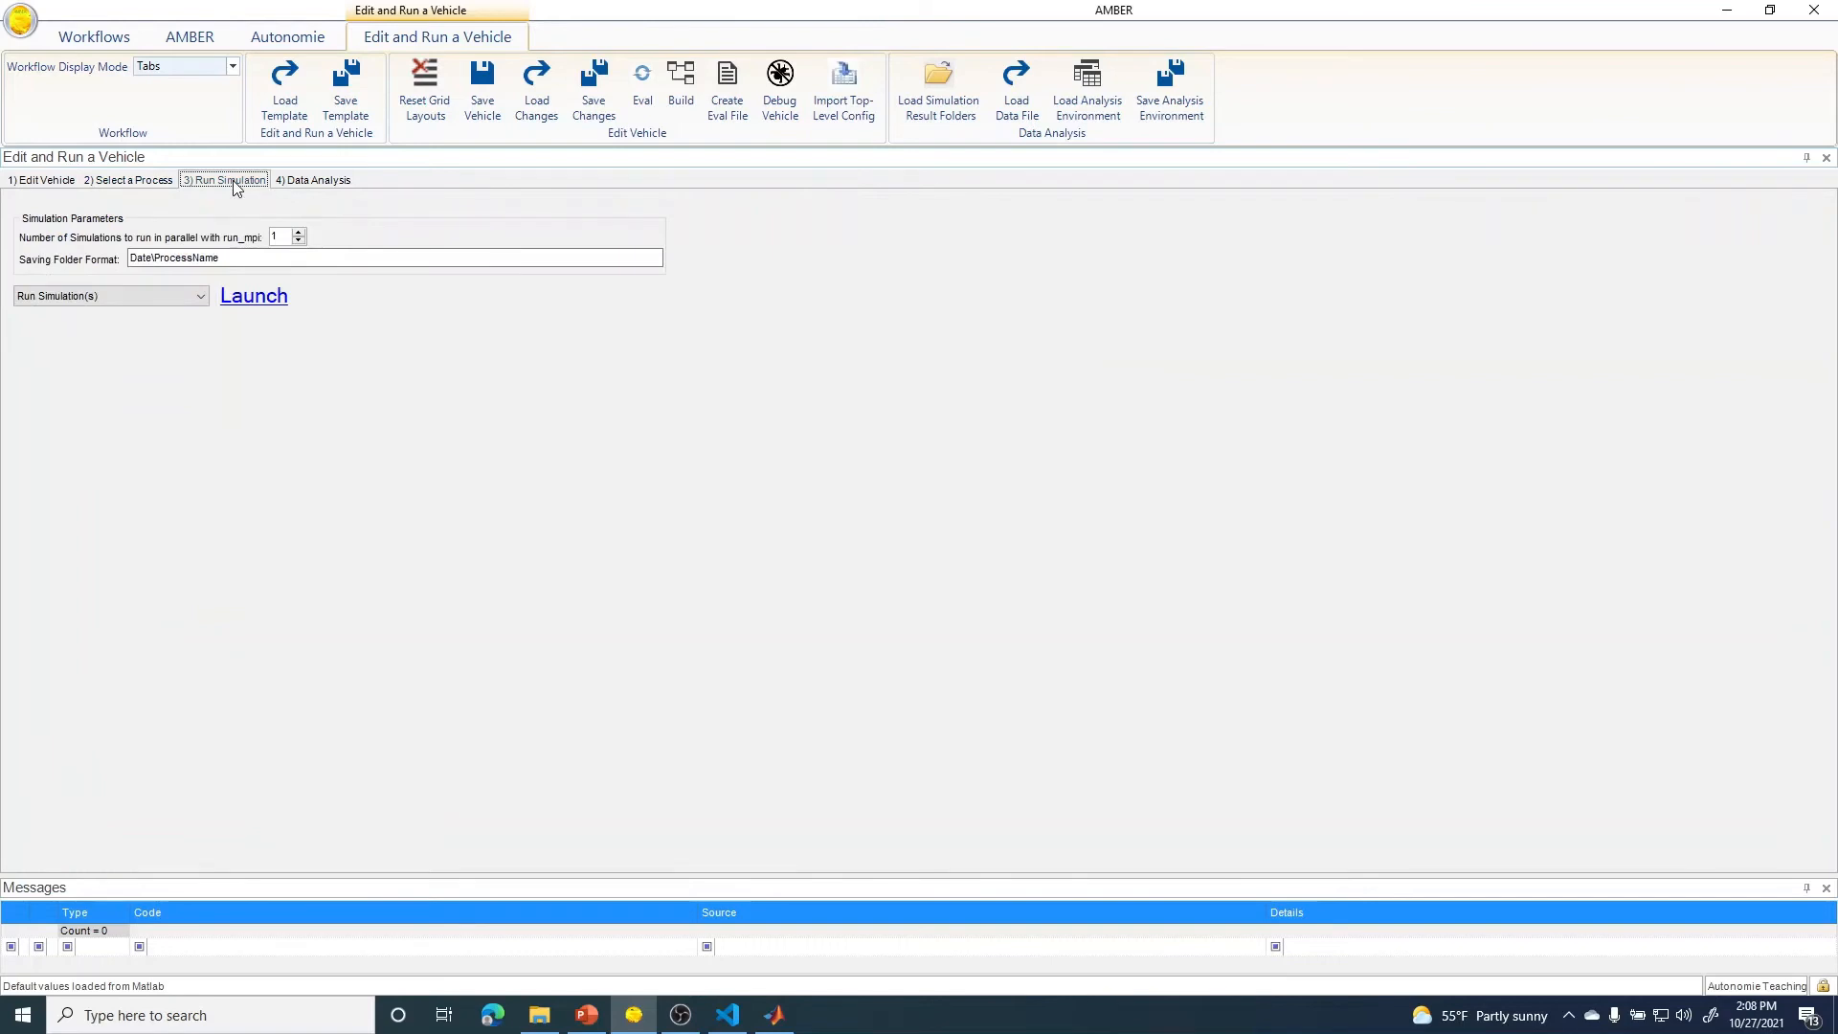
{"action": "left_click", "coordinate": [203, 295]}
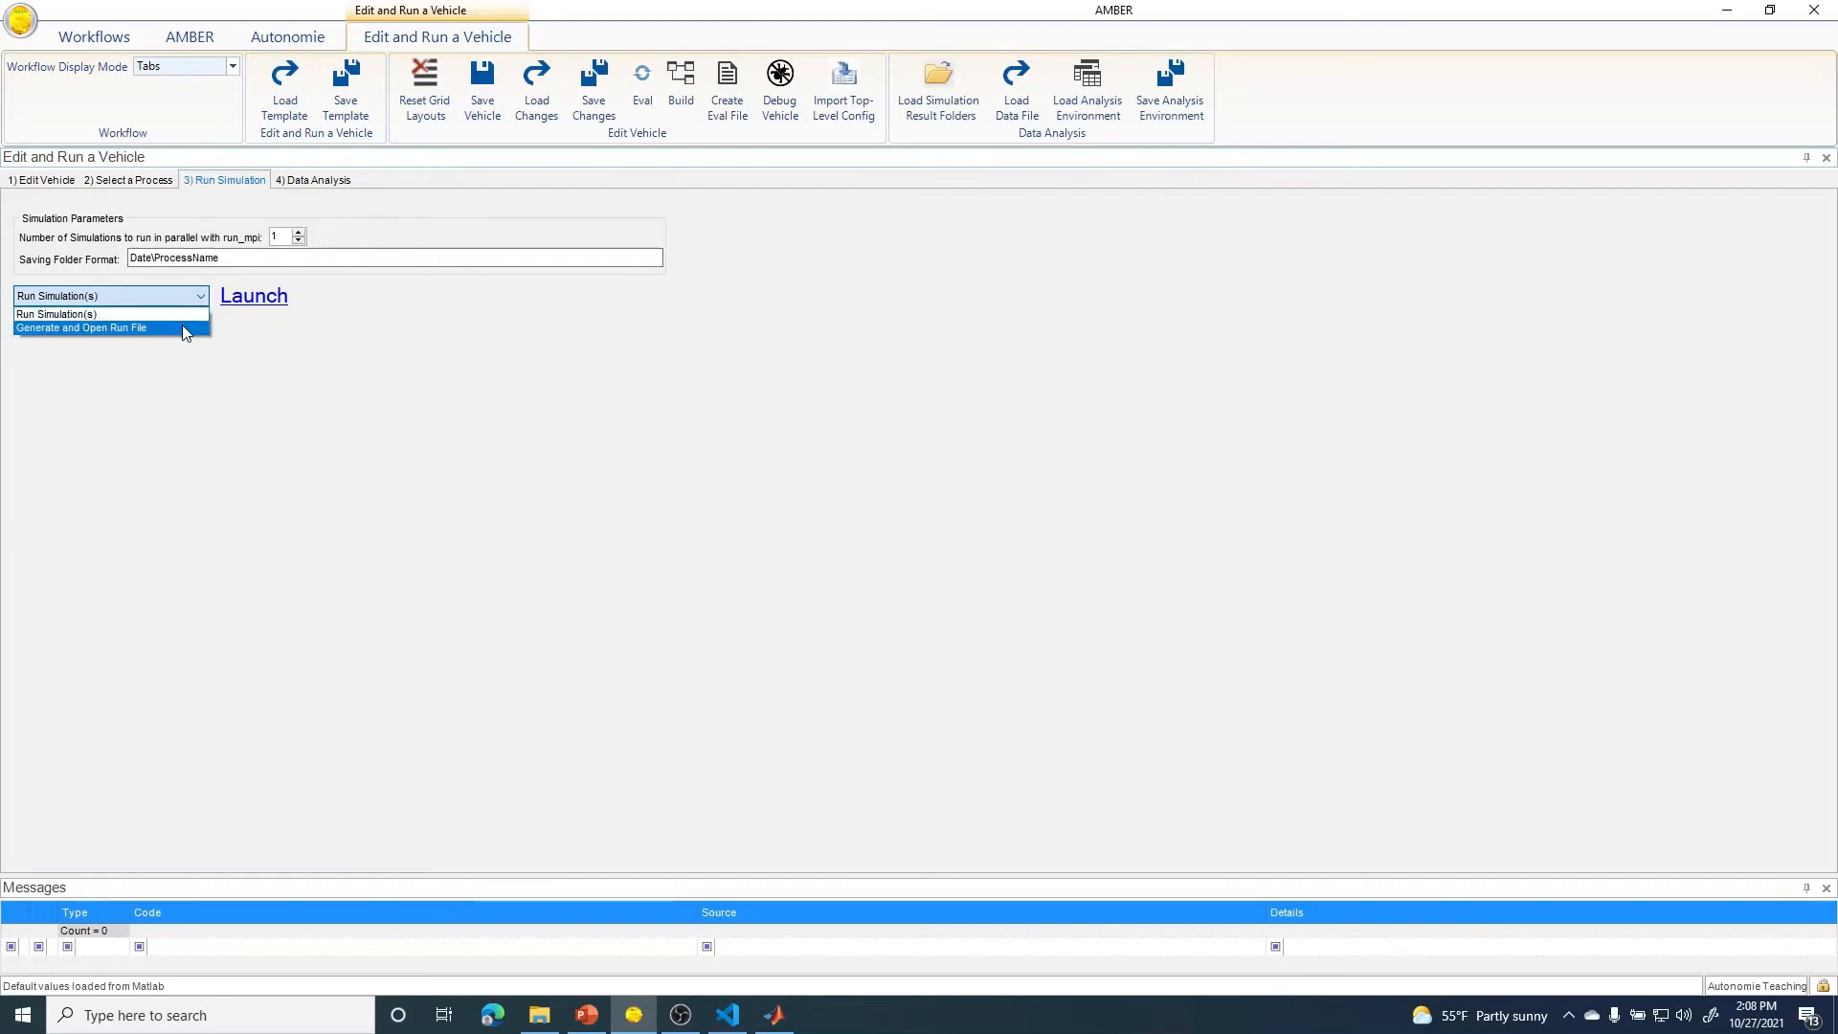
{"action": "left_click", "coordinate": [185, 328]}
{"action": "left_click", "coordinate": [251, 308]}
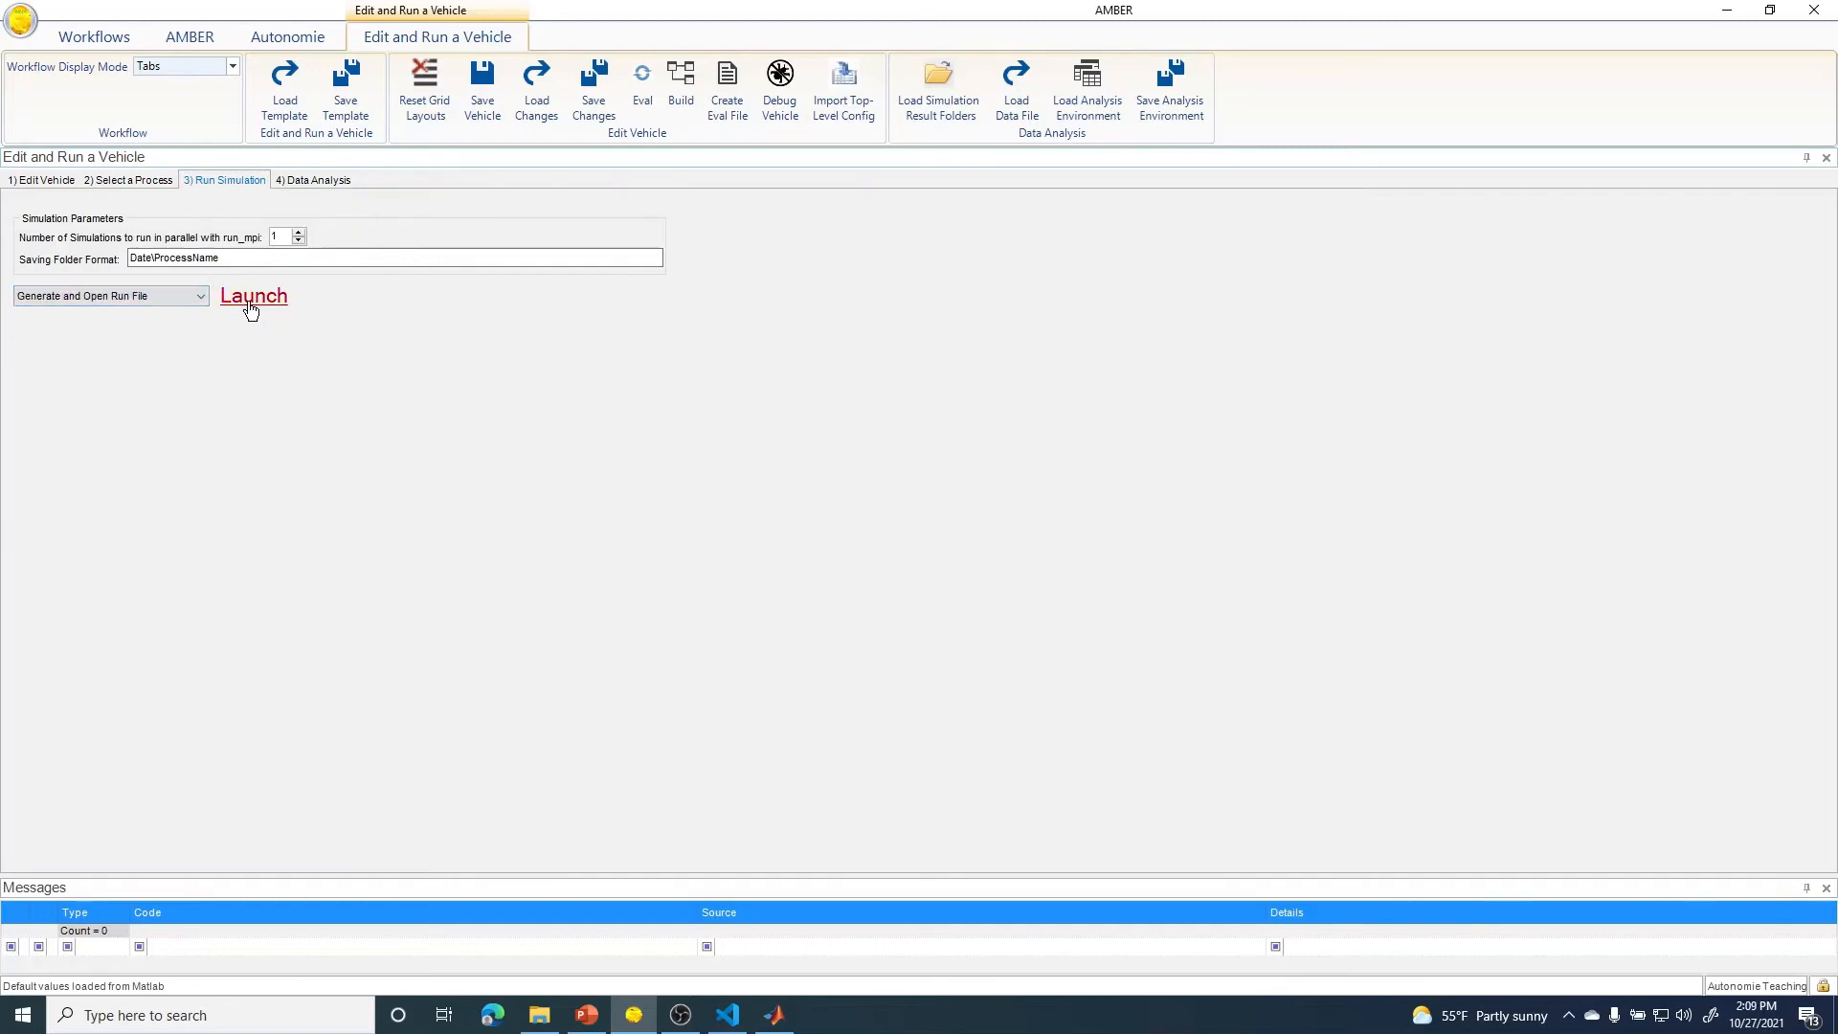
{"action": "left_click", "coordinate": [989, 552]}
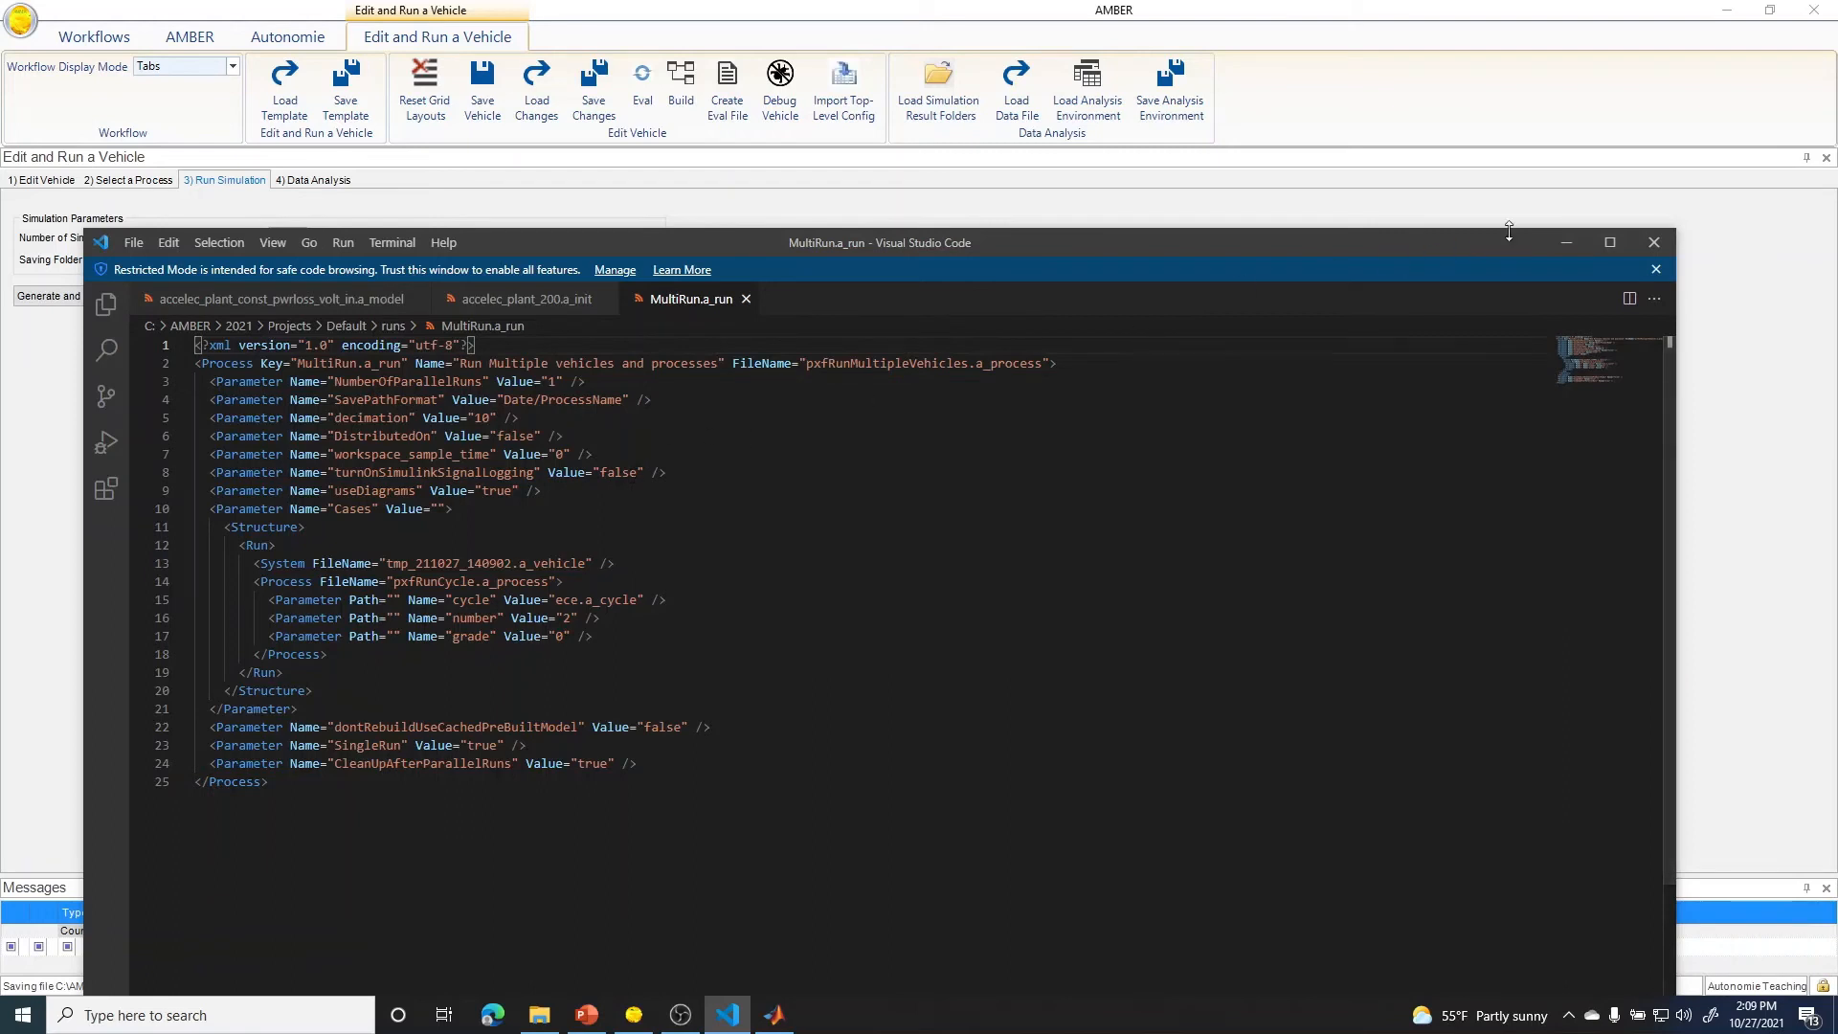
{"action": "left_click", "coordinate": [1582, 239]}
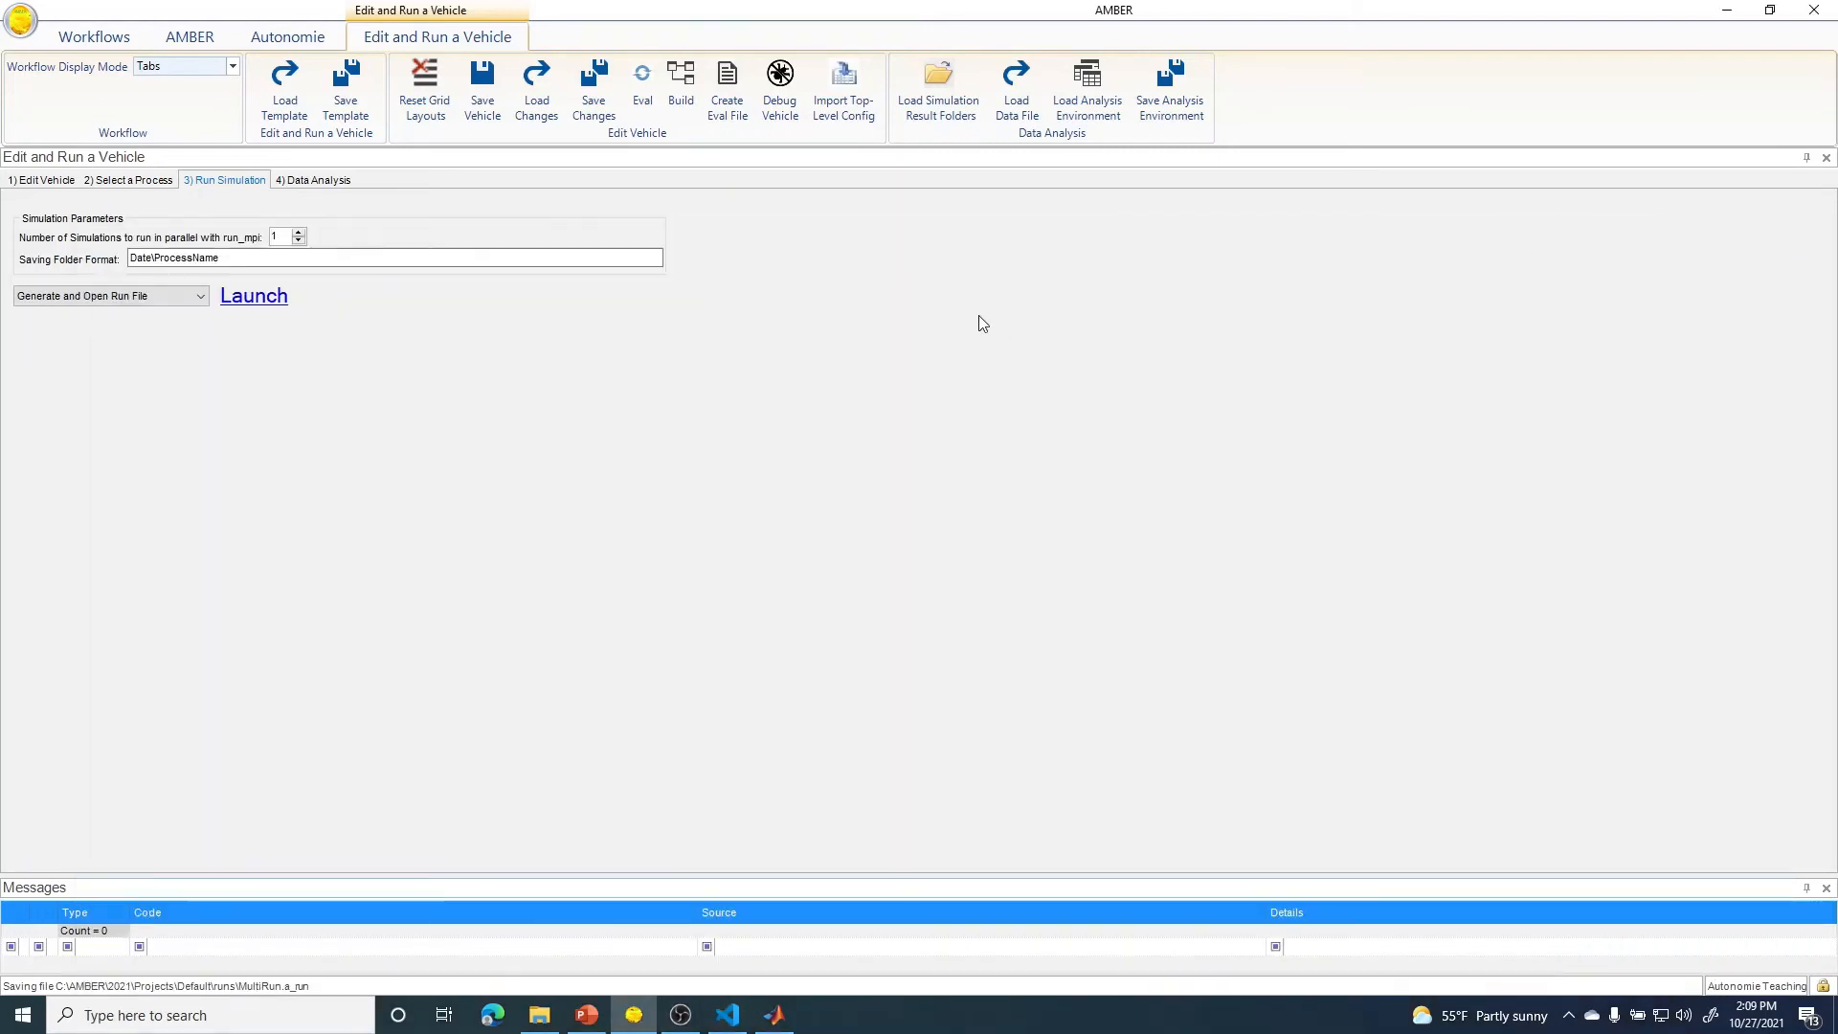
- Switch the launch action back to Run Simulation(s) and launch the ECE simulation, continuing despite the unused parametric study
{"action": "left_click", "coordinate": [203, 298]}
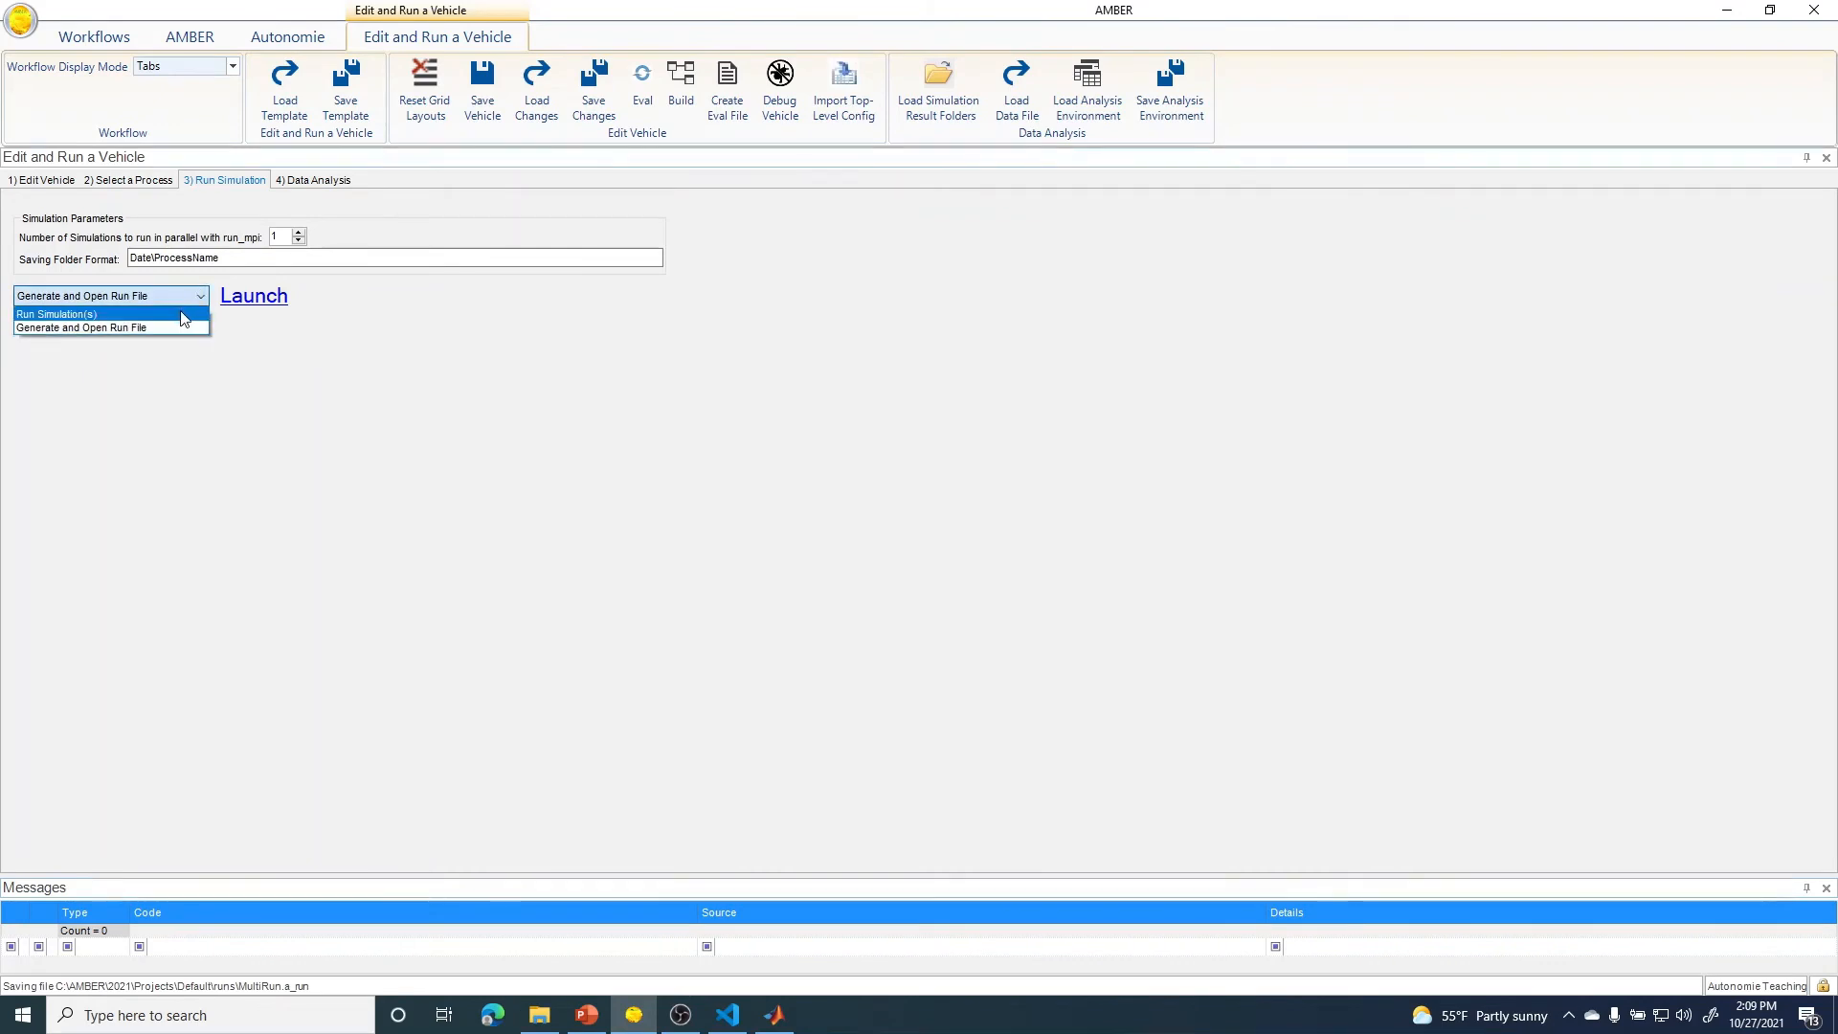
{"action": "left_click", "coordinate": [192, 330]}
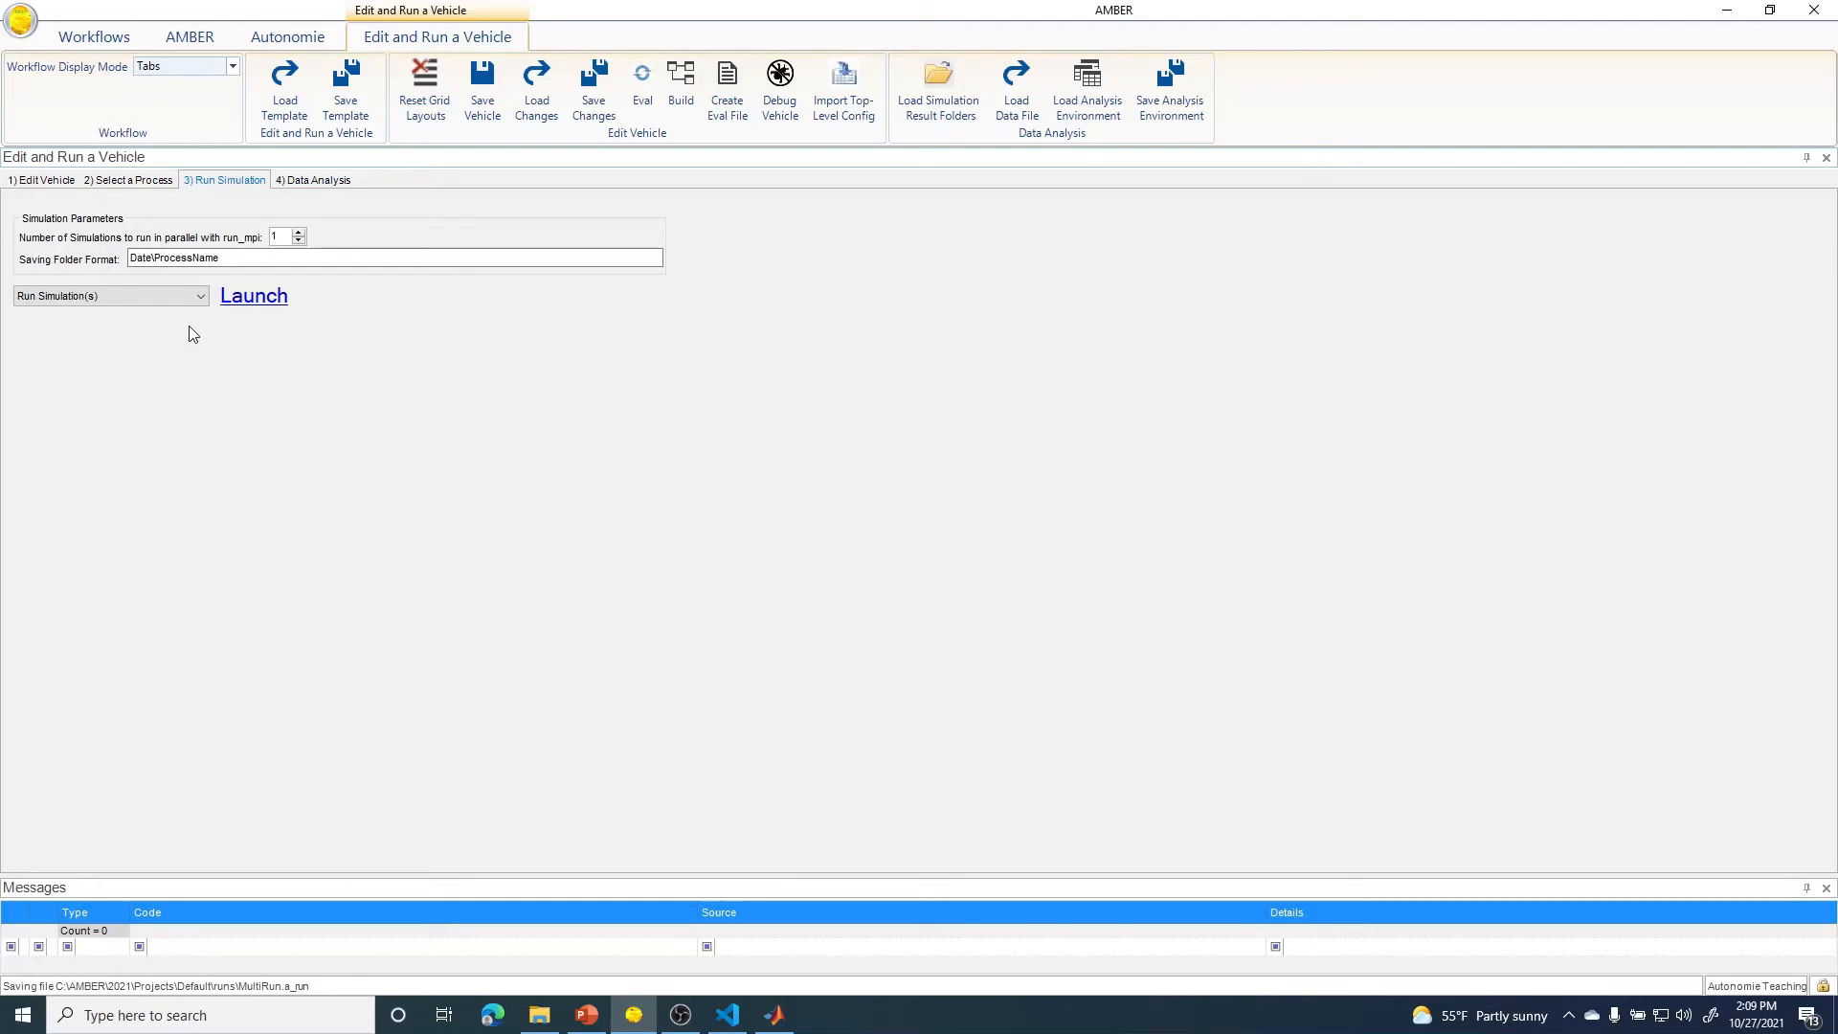
{"action": "left_click", "coordinate": [114, 296]}
{"action": "left_click", "coordinate": [254, 295]}
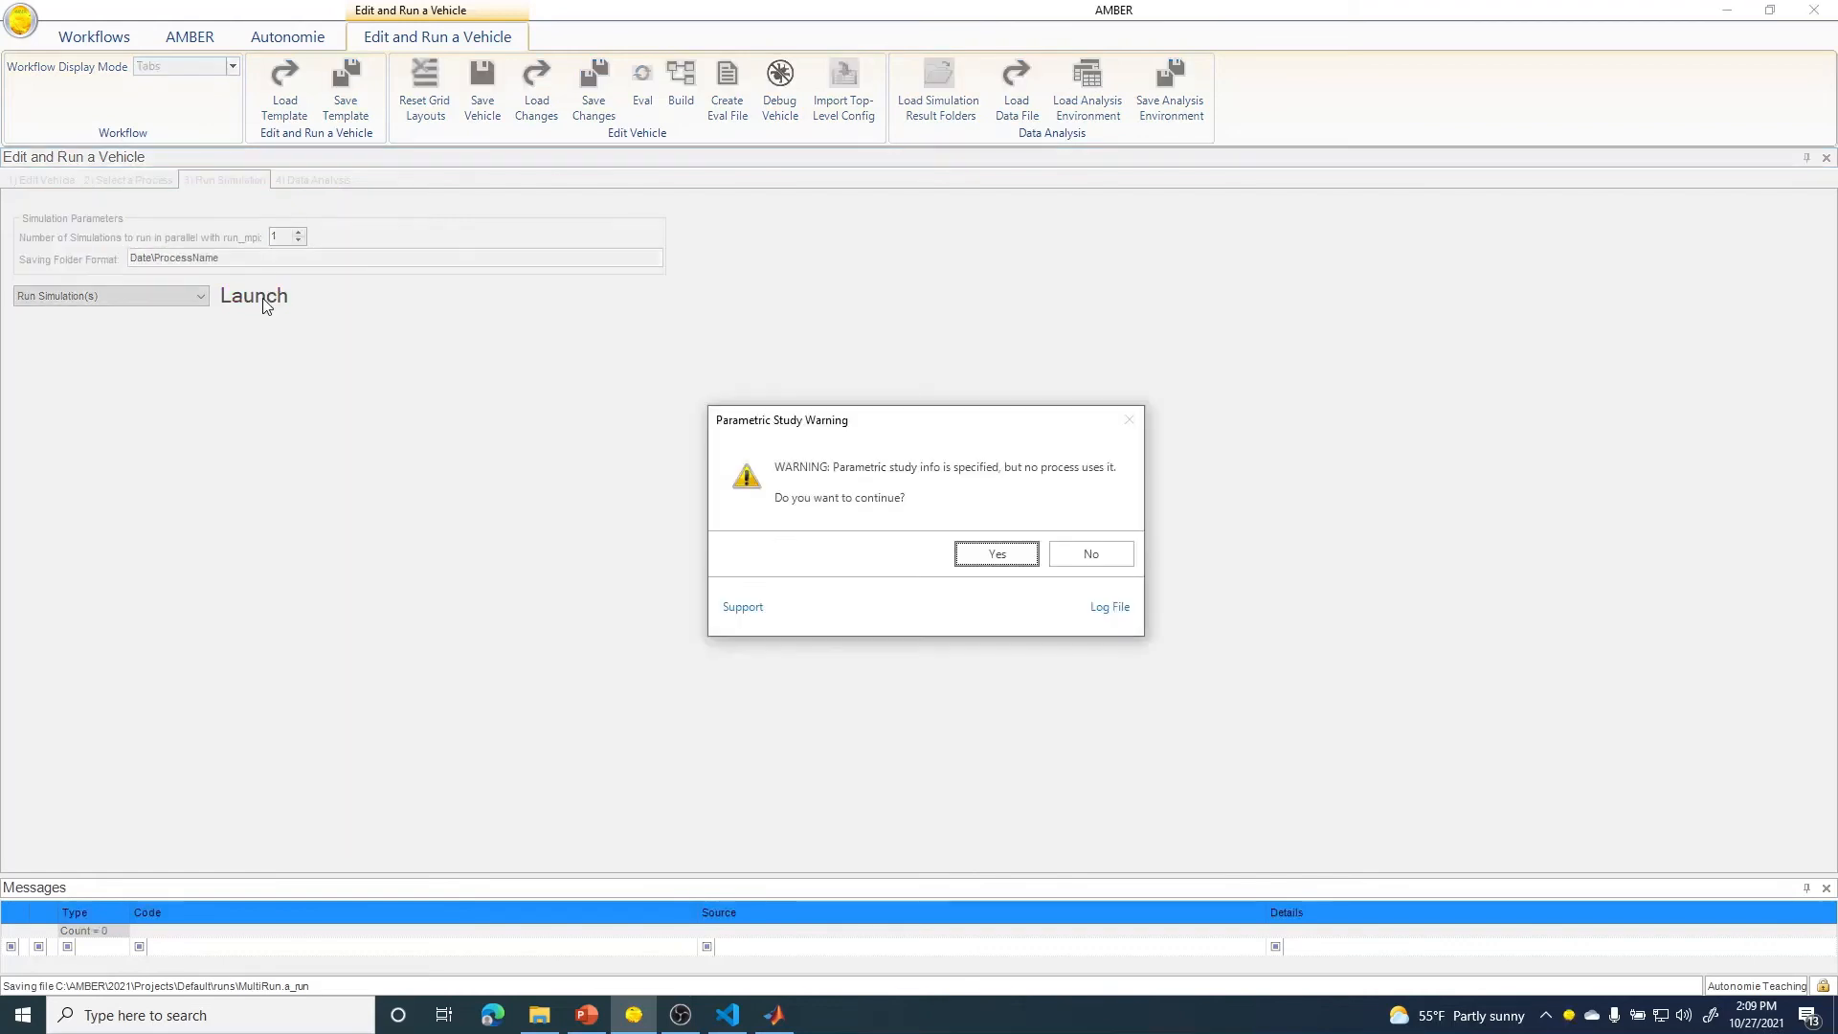
{"action": "left_click", "coordinate": [1023, 566]}
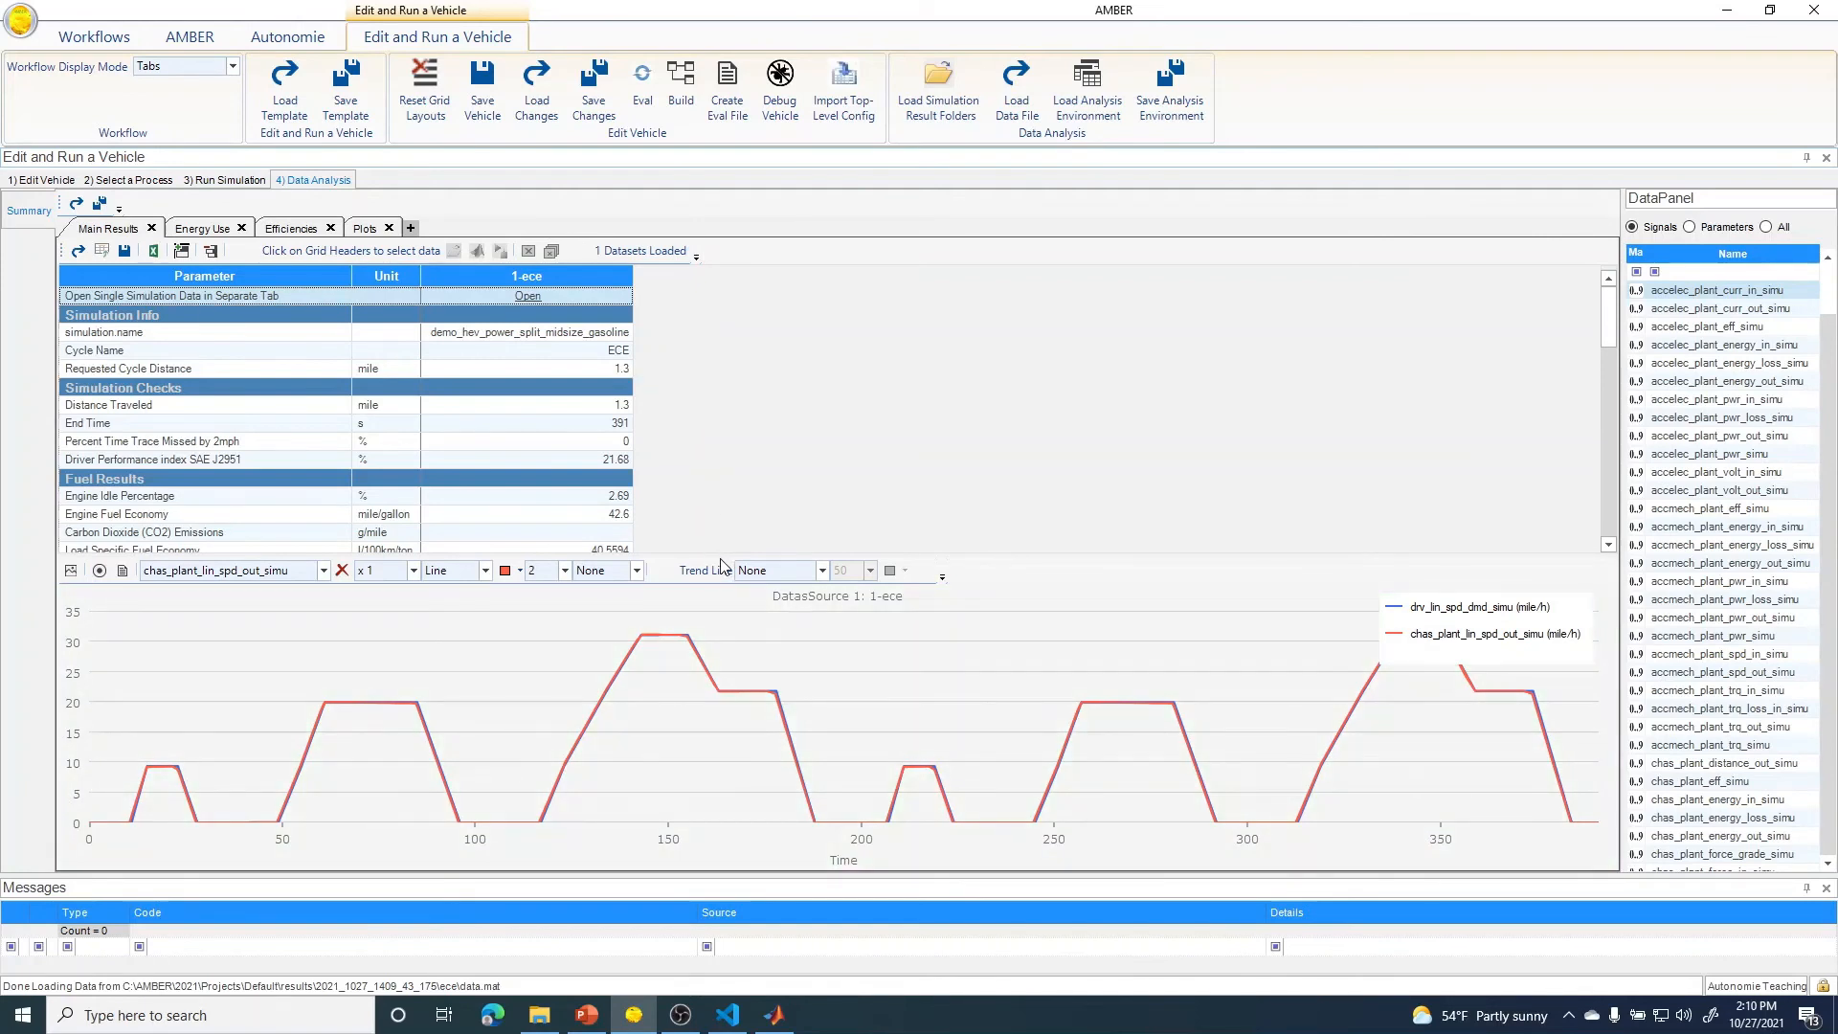
- Filter the result signals by "chas_plant" and plot chas_plant_lin_spd_out_simu in Plot 1
{"action": "left_click", "coordinate": [365, 229]}
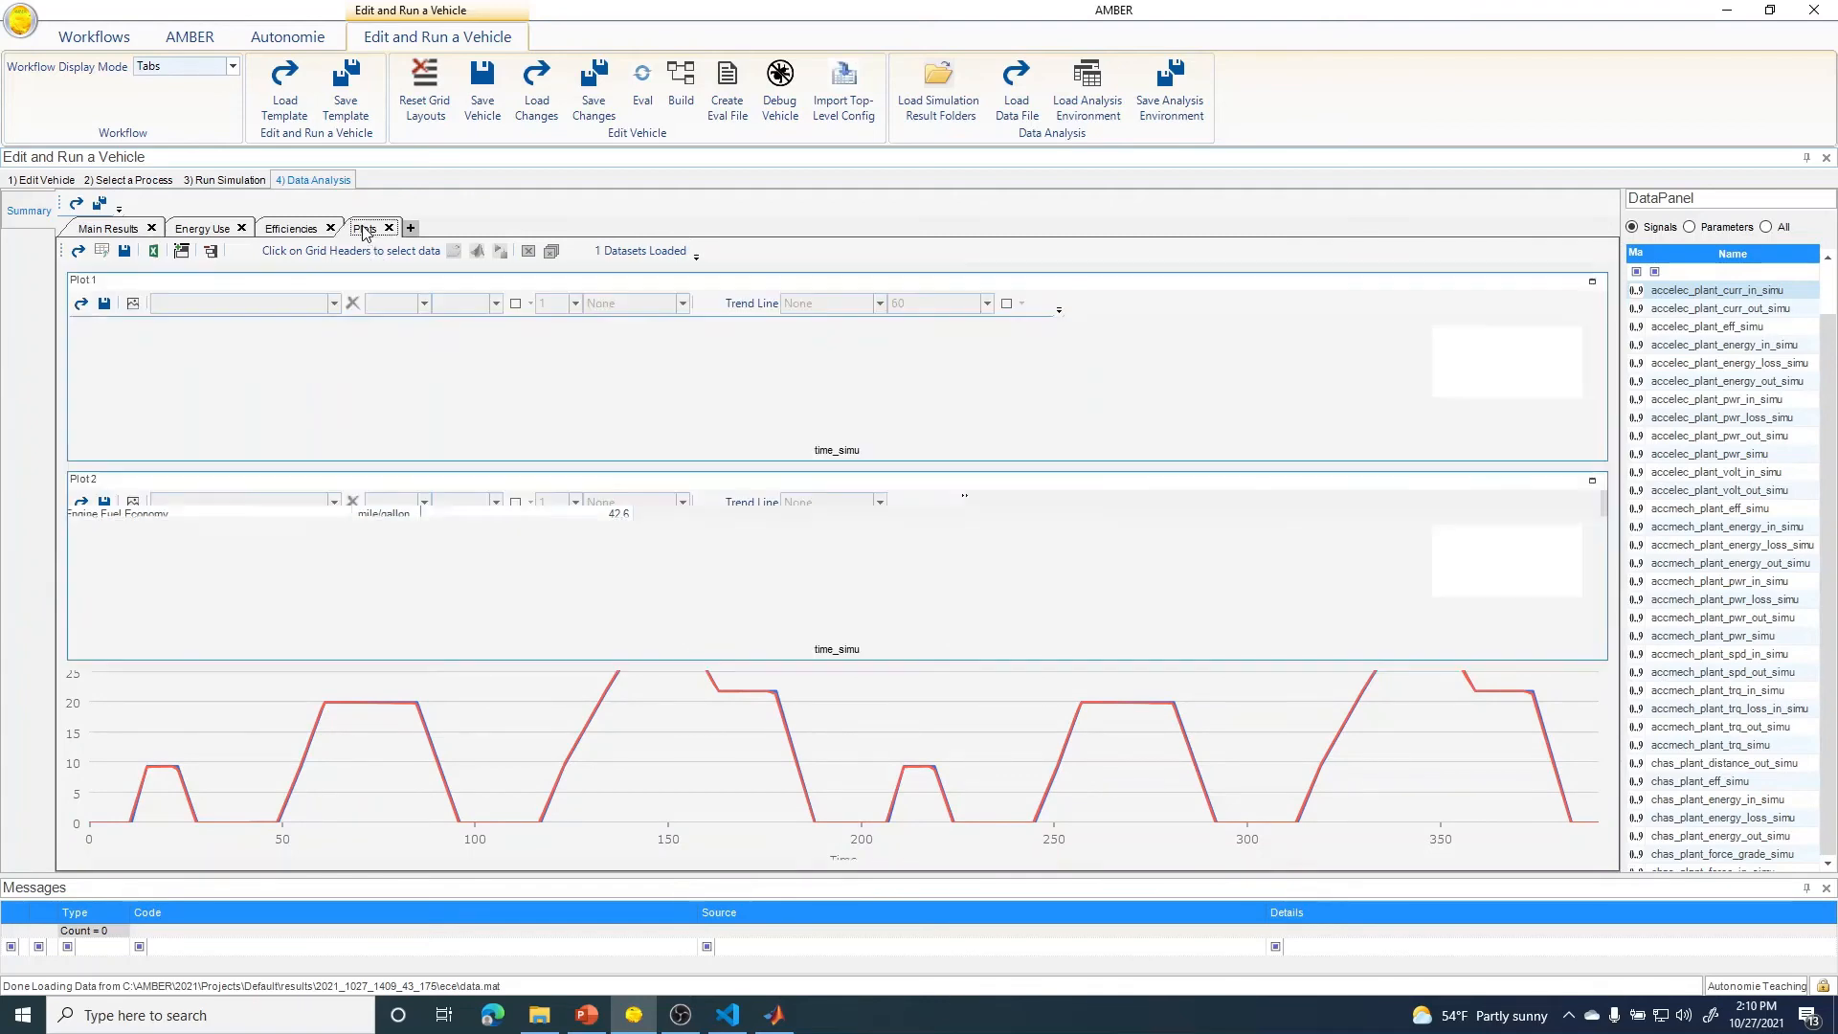
{"action": "left_click", "coordinate": [1683, 272]}
{"action": "type", "text": "chas"}
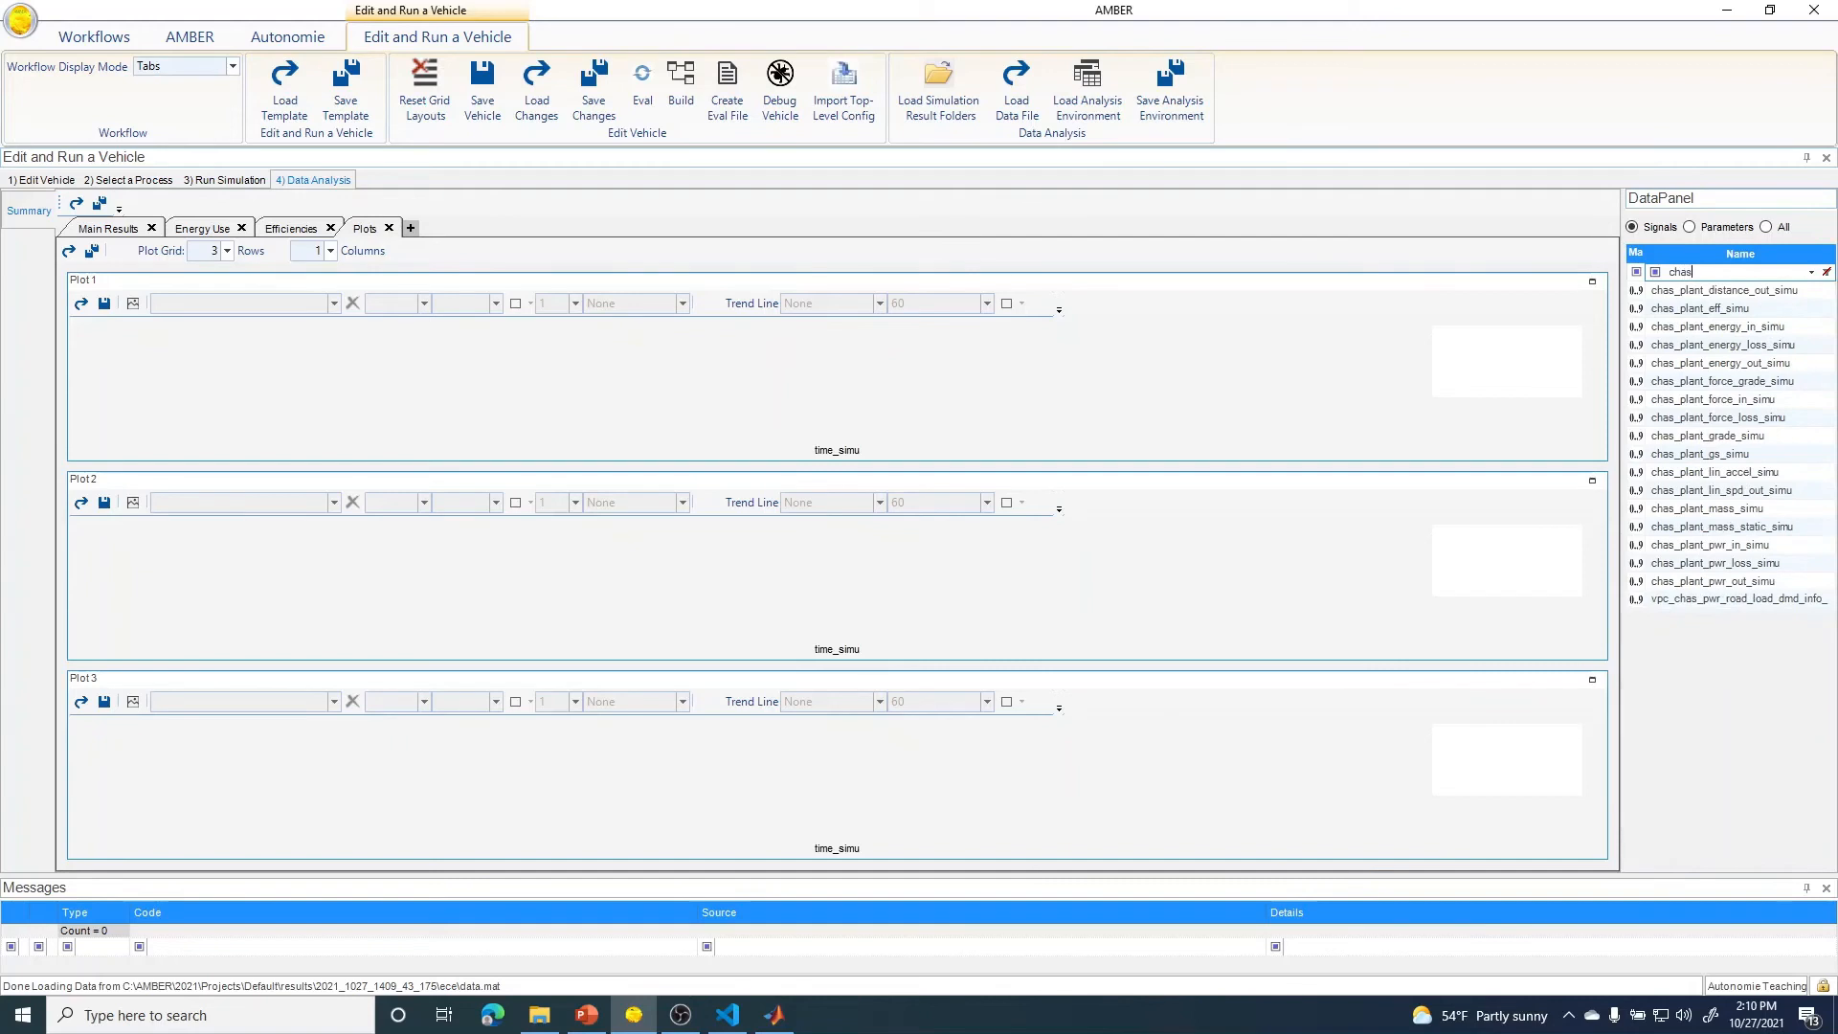
{"action": "type", "text": "_plant"}
{"action": "left_click_drag", "start_coordinate": [1702, 494], "coordinate": [1255, 361]}
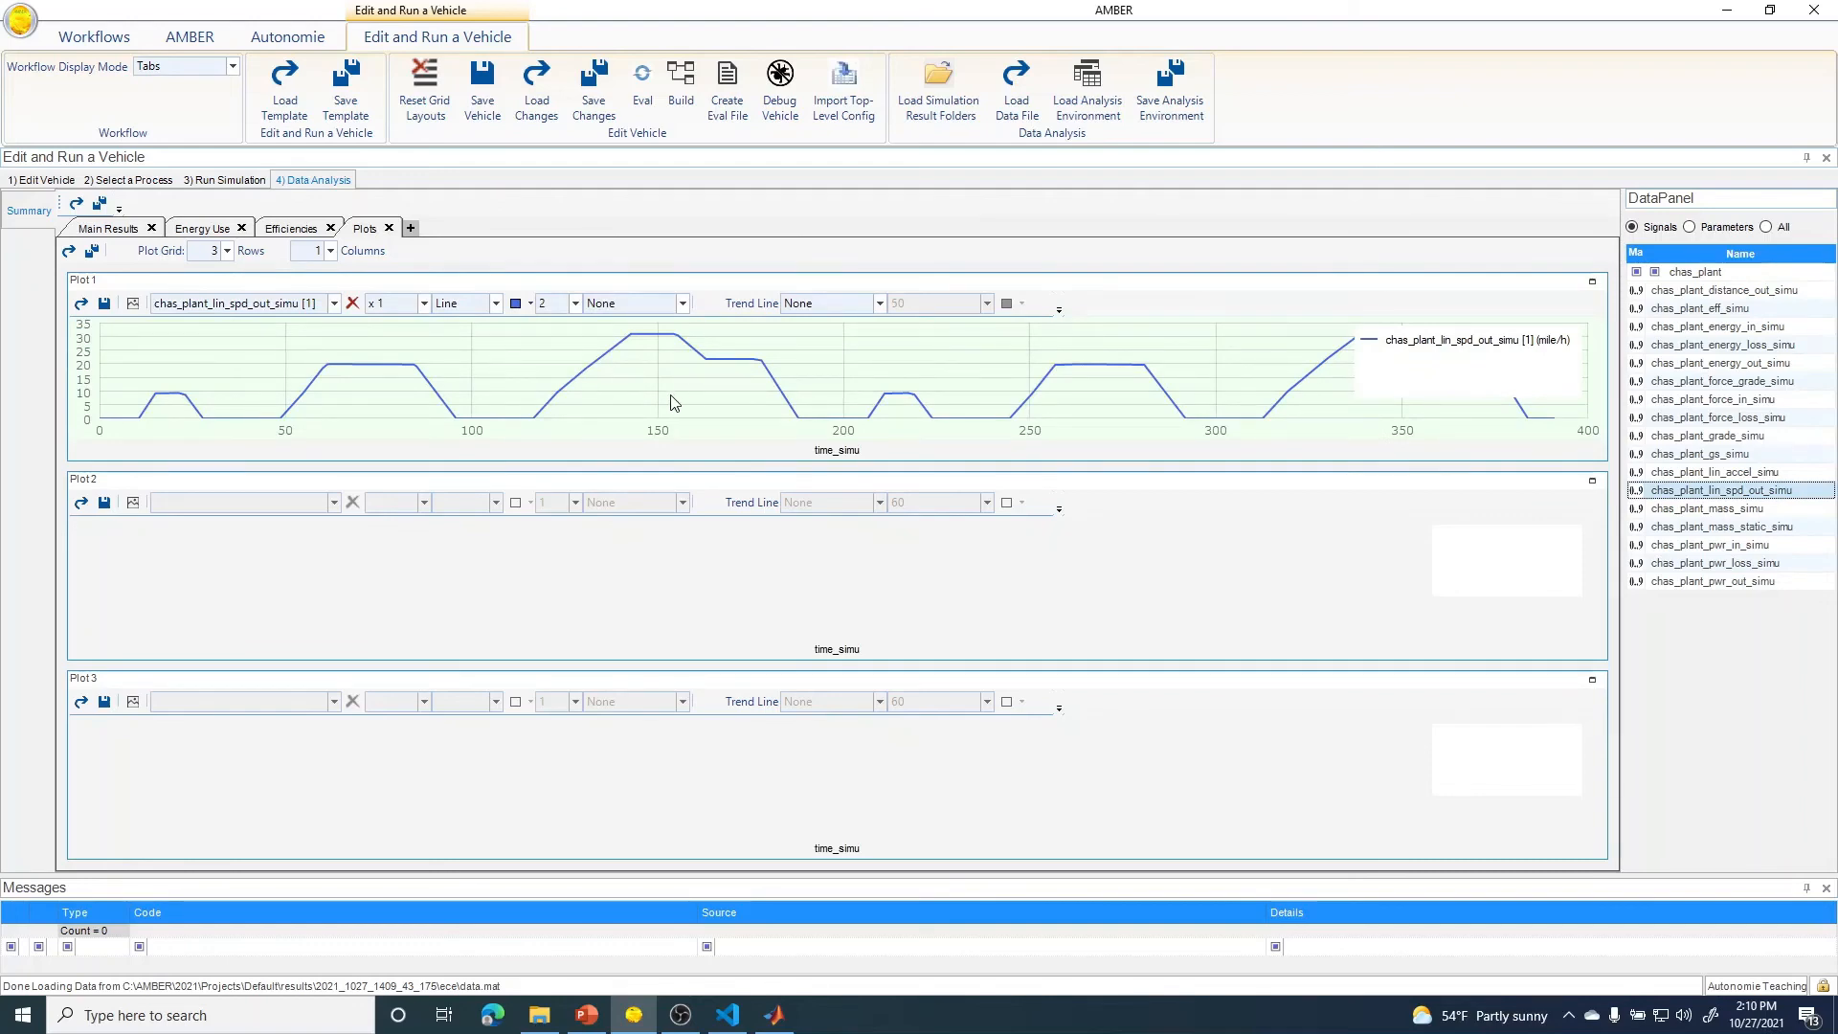
- Open the ECE simulation's data separately and examine the HTML report's vehicle summary and the propulsion architecture's energy flow diagram
{"action": "left_click", "coordinate": [119, 231]}
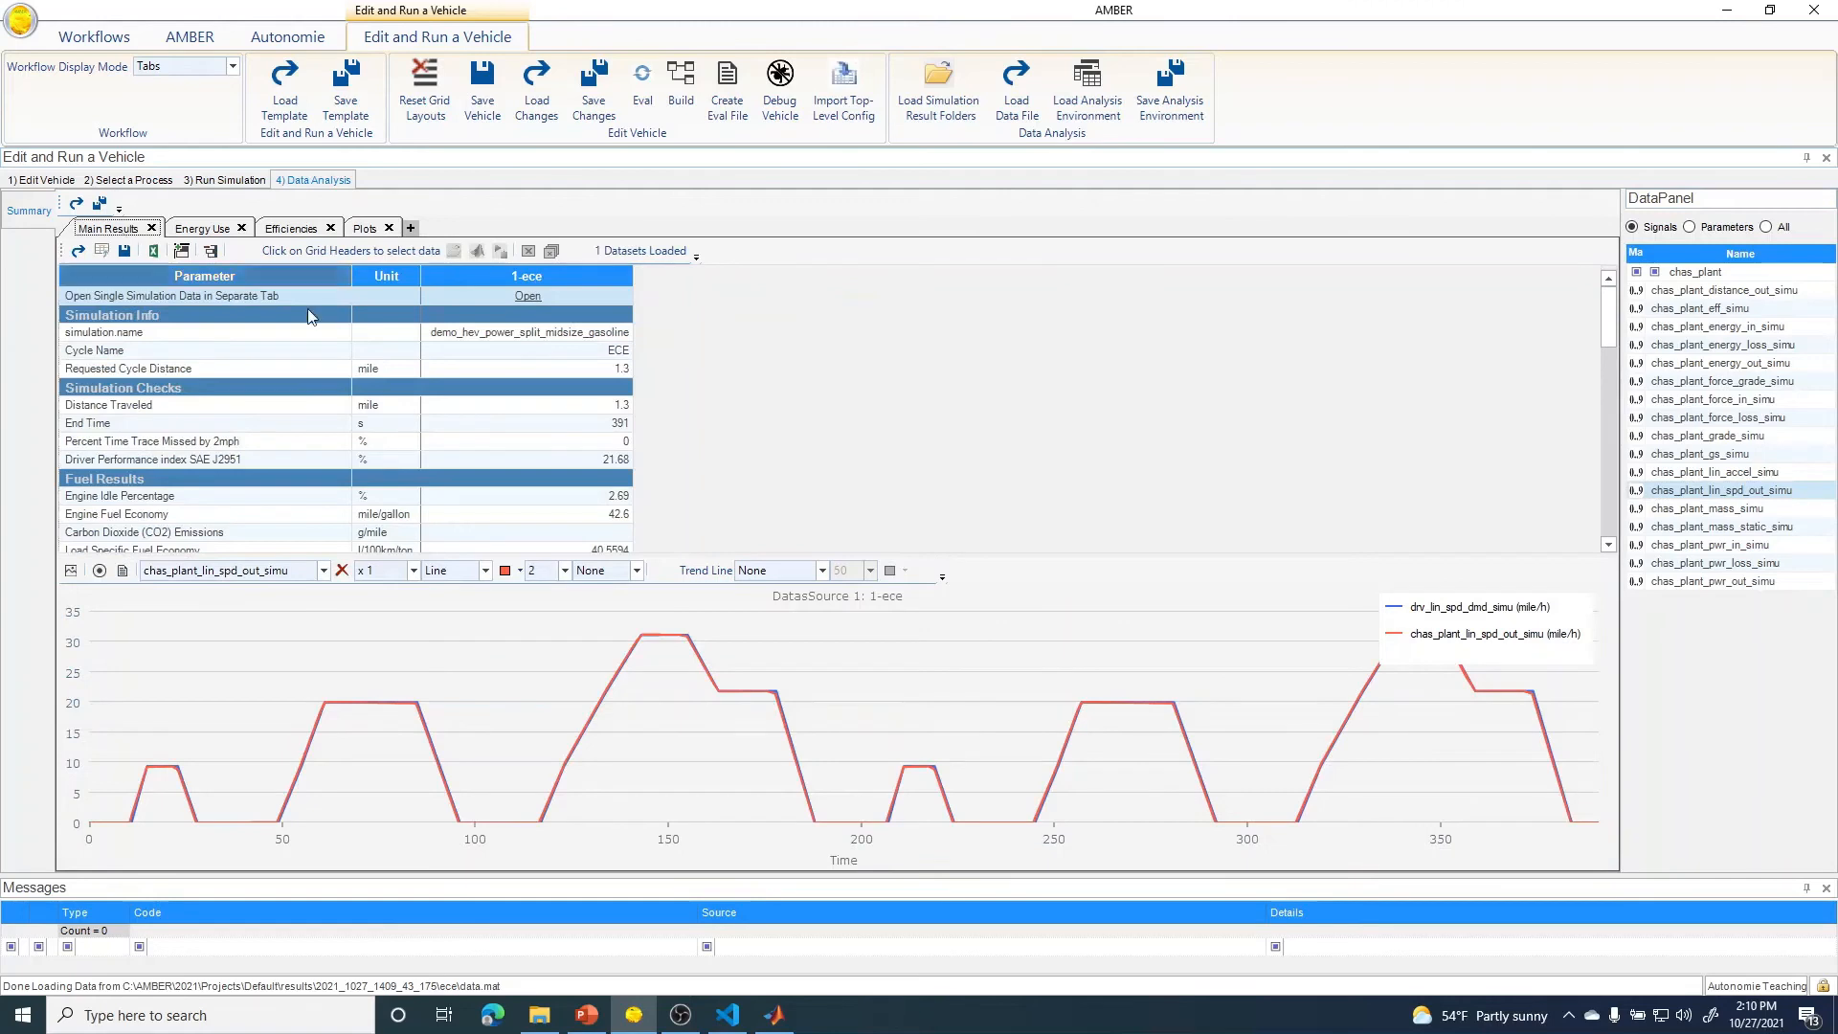
{"action": "left_click", "coordinate": [529, 298]}
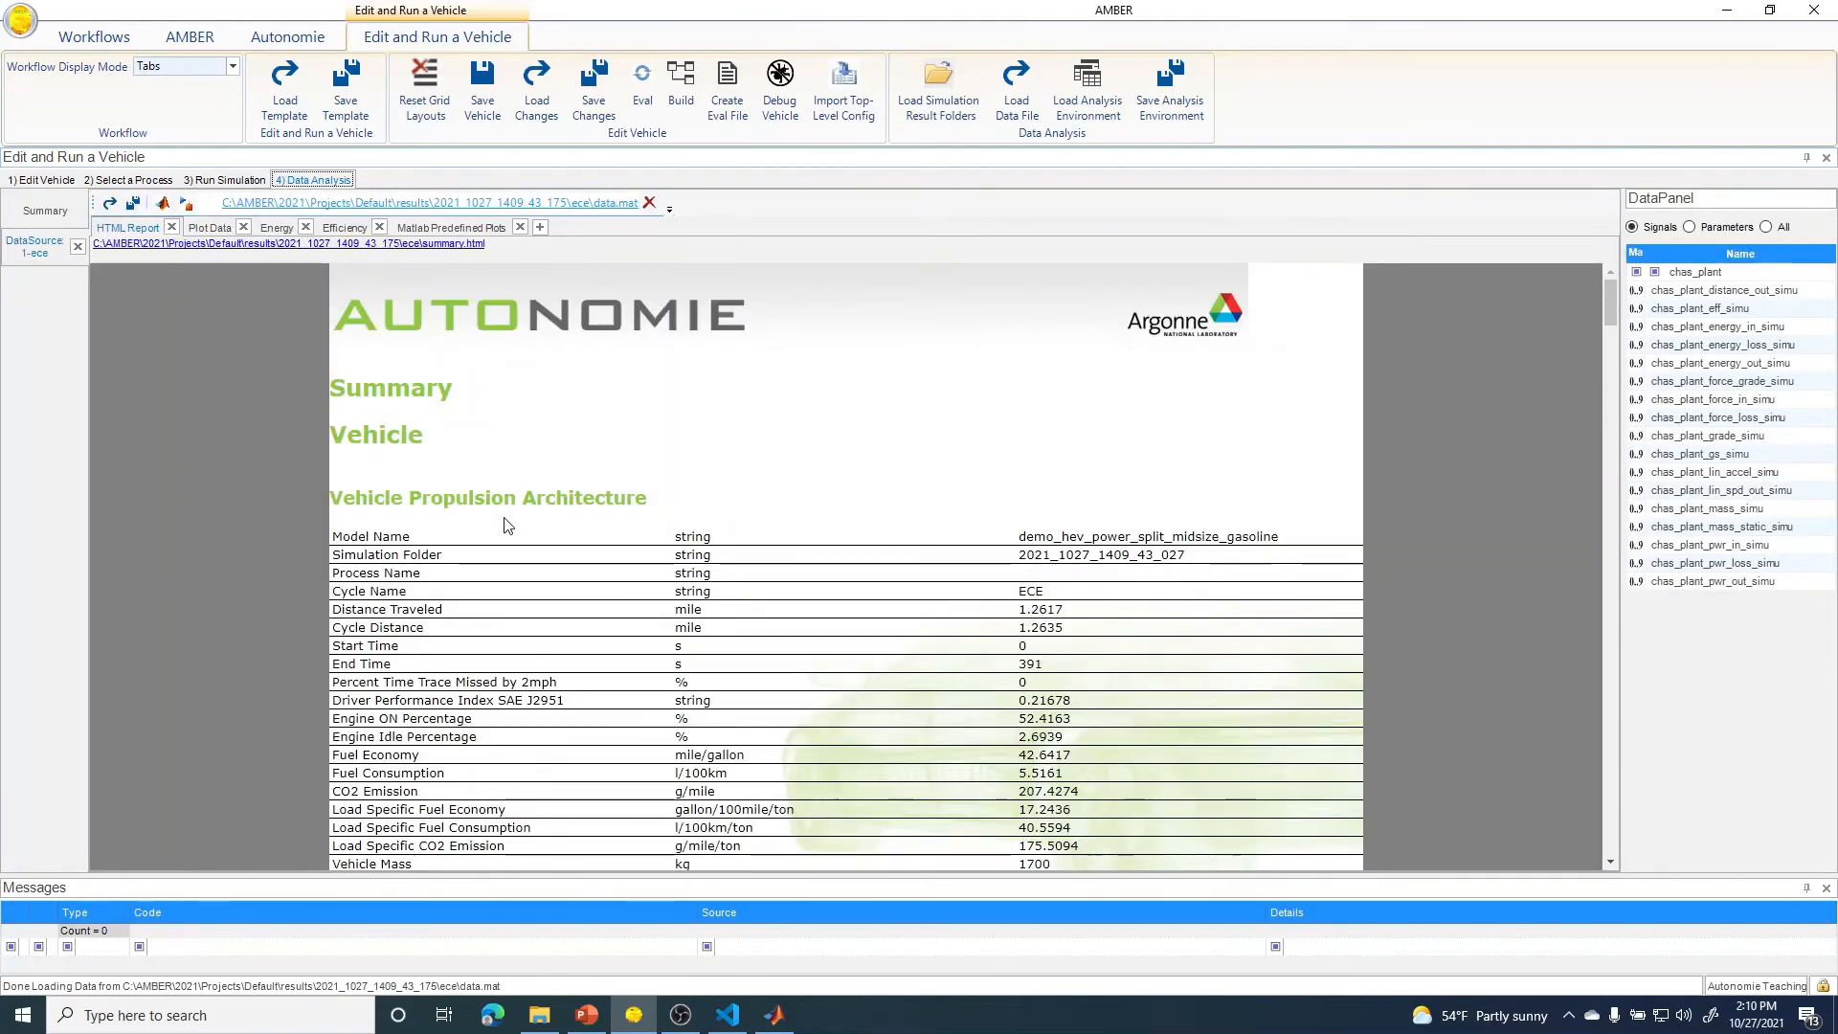
{"action": "scroll", "coordinate": [505, 520], "scroll_direction": "down", "scroll_amount": 2}
{"action": "scroll", "coordinate": [507, 525], "scroll_direction": "down", "scroll_amount": 8}
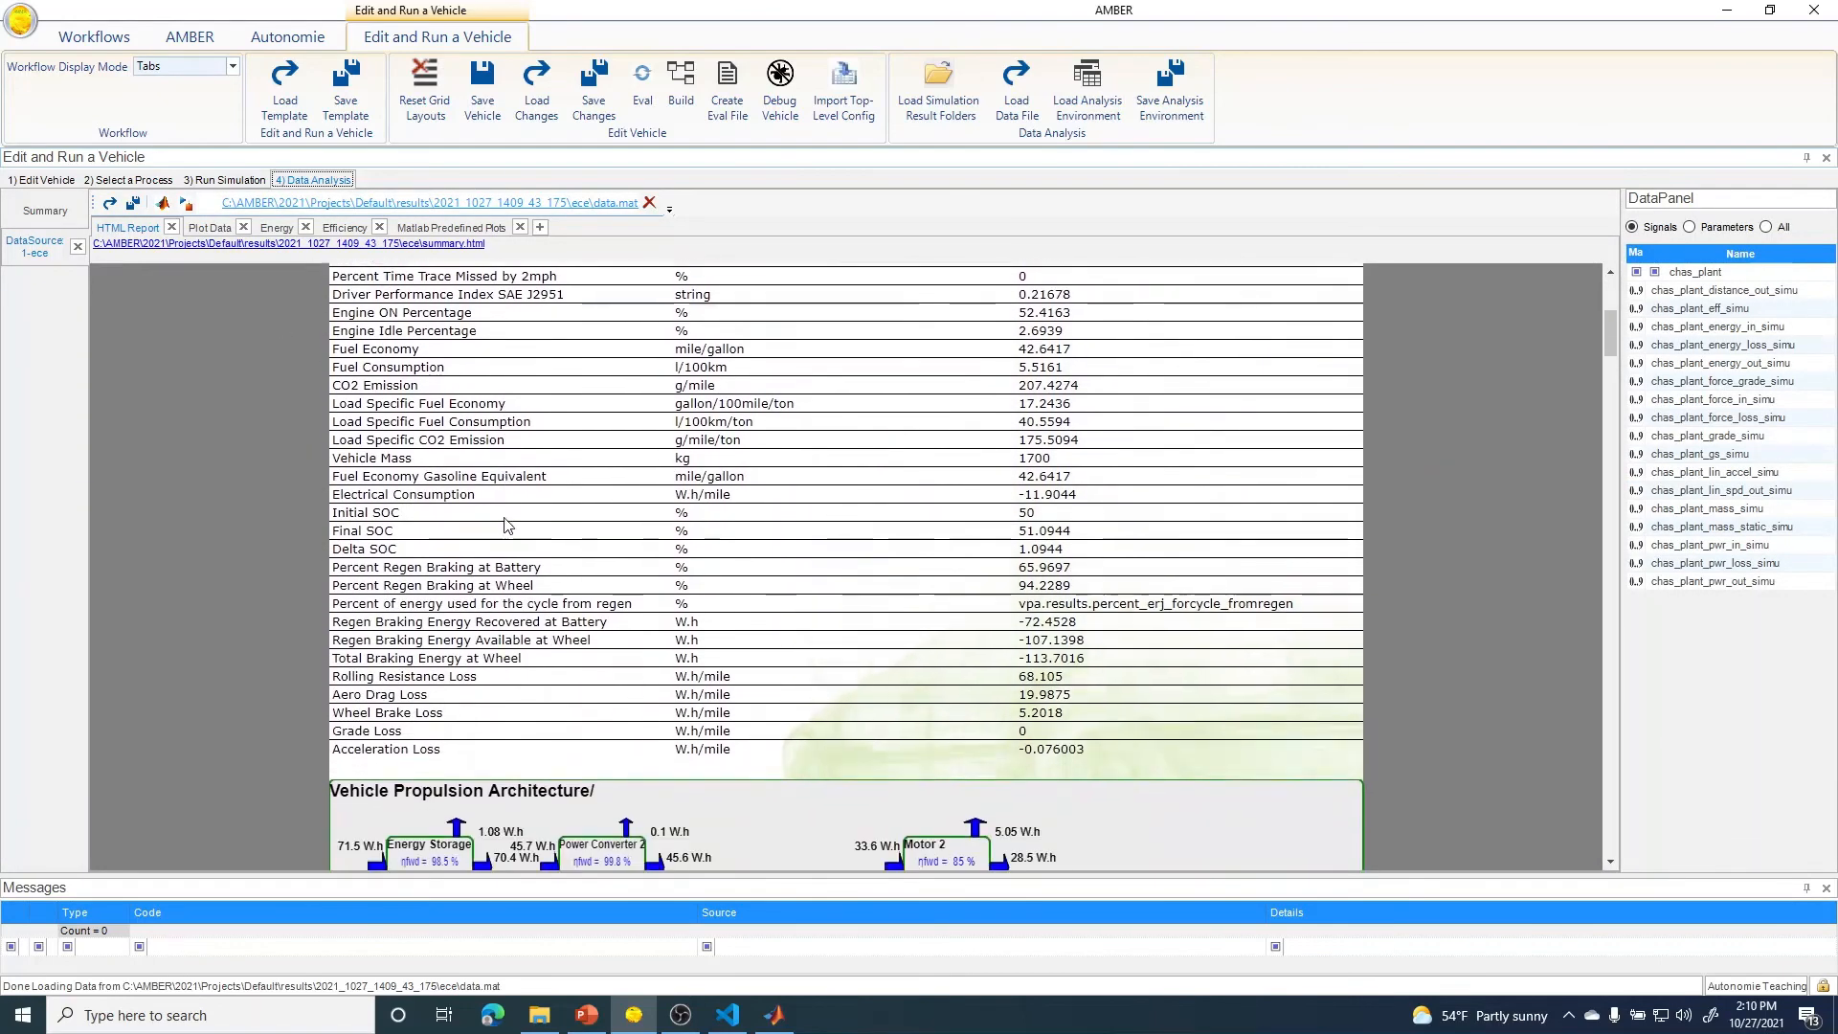
{"action": "scroll", "coordinate": [506, 525], "scroll_direction": "down", "scroll_amount": 3}
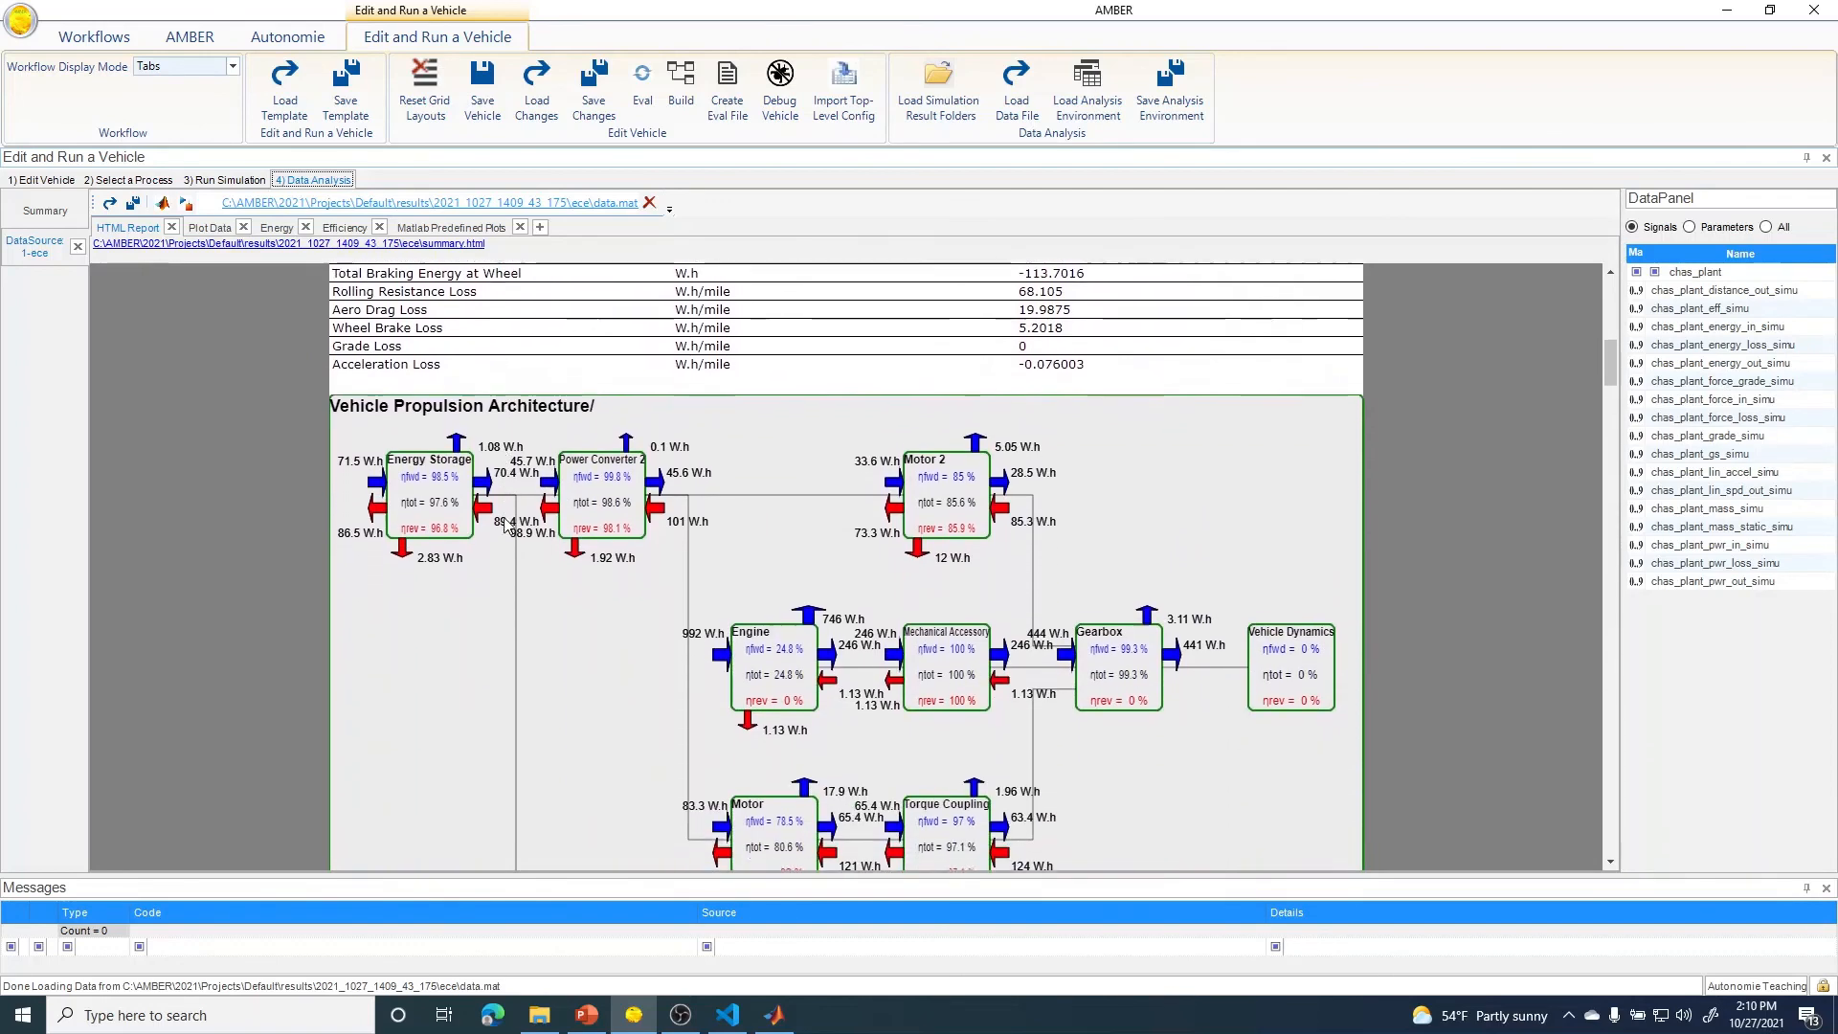
{"action": "scroll", "coordinate": [505, 525], "scroll_direction": "down", "scroll_amount": 1}
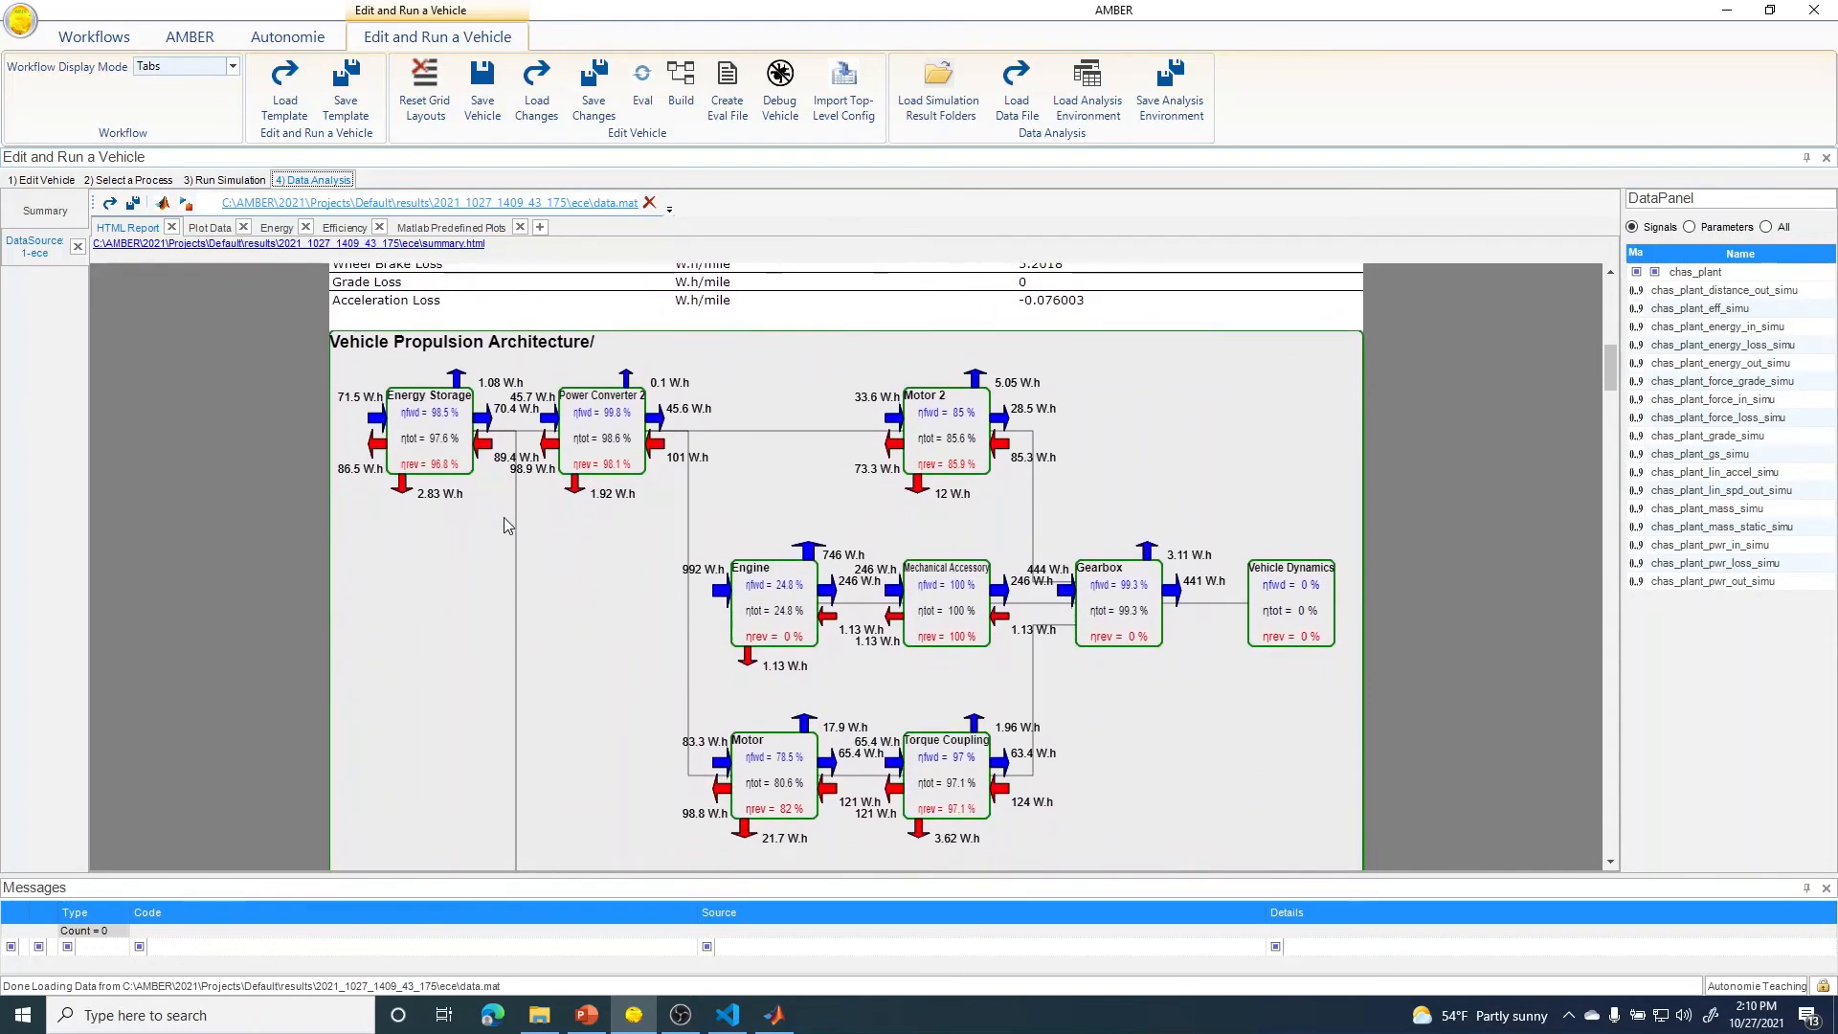
{"action": "scroll", "coordinate": [505, 522], "scroll_direction": "down", "scroll_amount": 3}
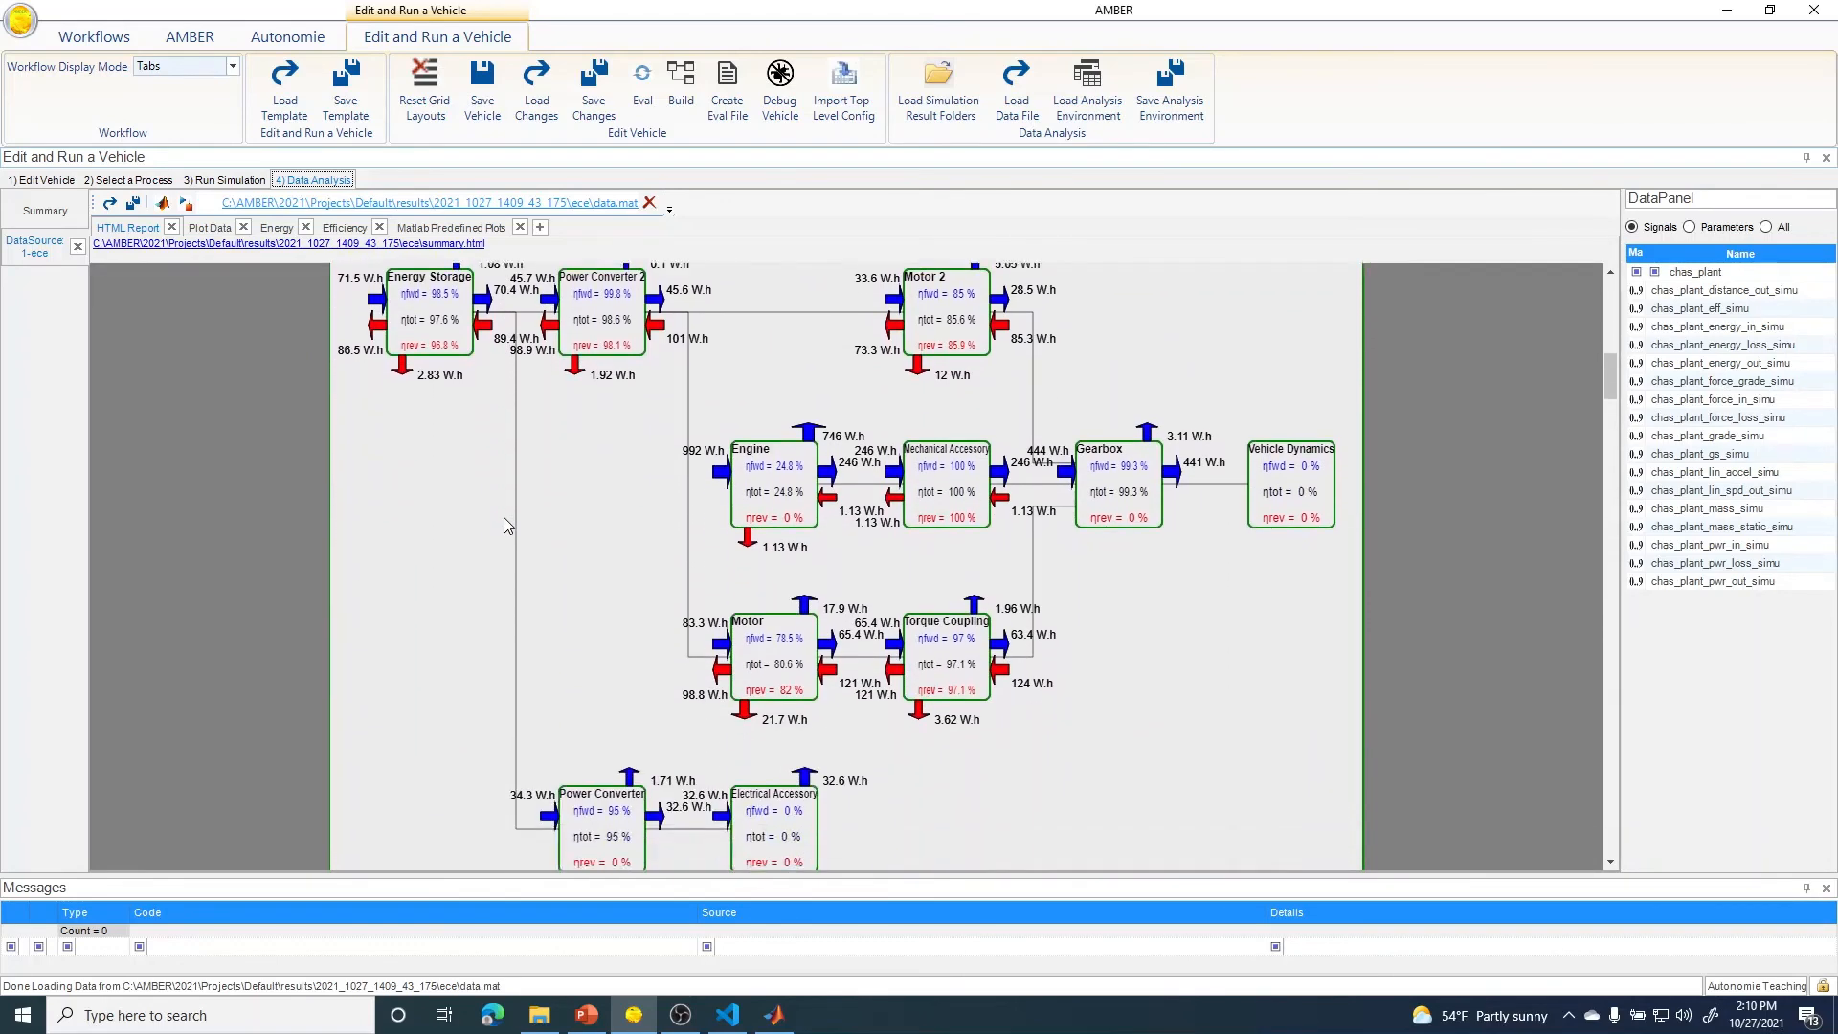
- Examine the rest of the HTML report: vehicle dynamics energy flow, component efficiency tables, engine efficiency map and Willans plot
{"action": "scroll", "coordinate": [505, 520], "scroll_direction": "down", "scroll_amount": 2}
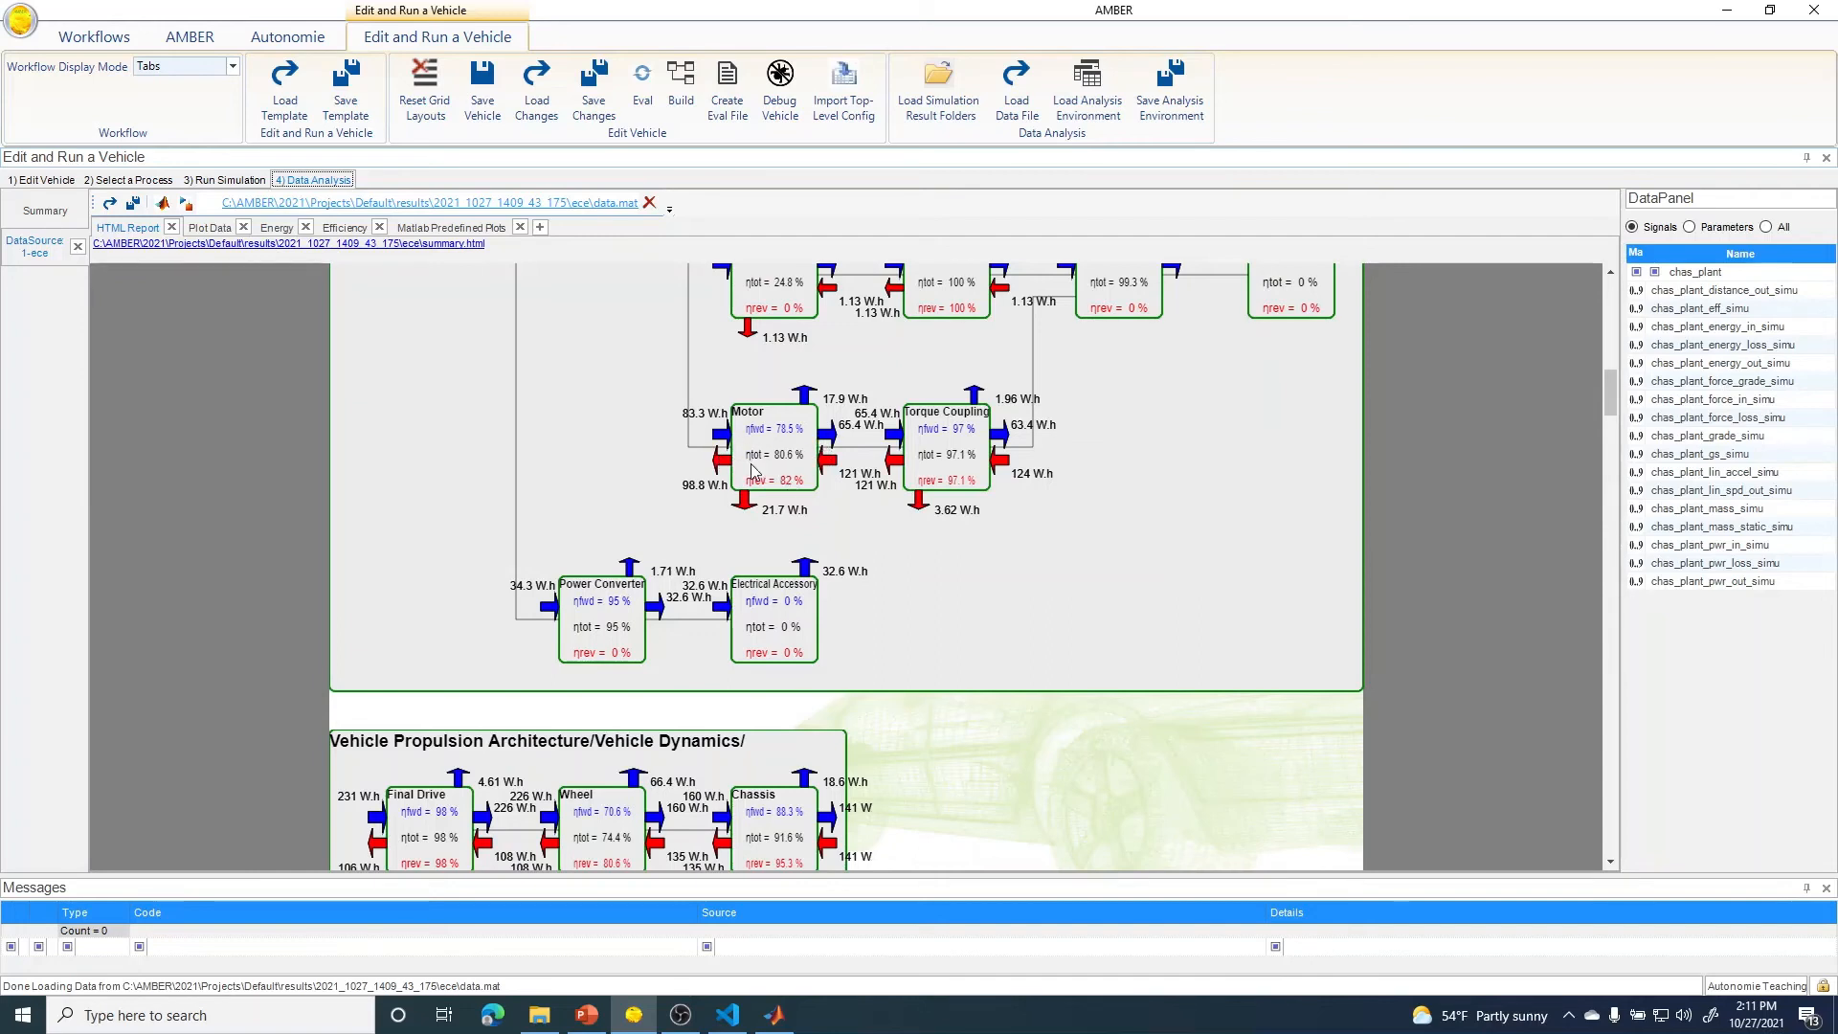
{"action": "scroll", "coordinate": [752, 469], "scroll_direction": "down", "scroll_amount": 5}
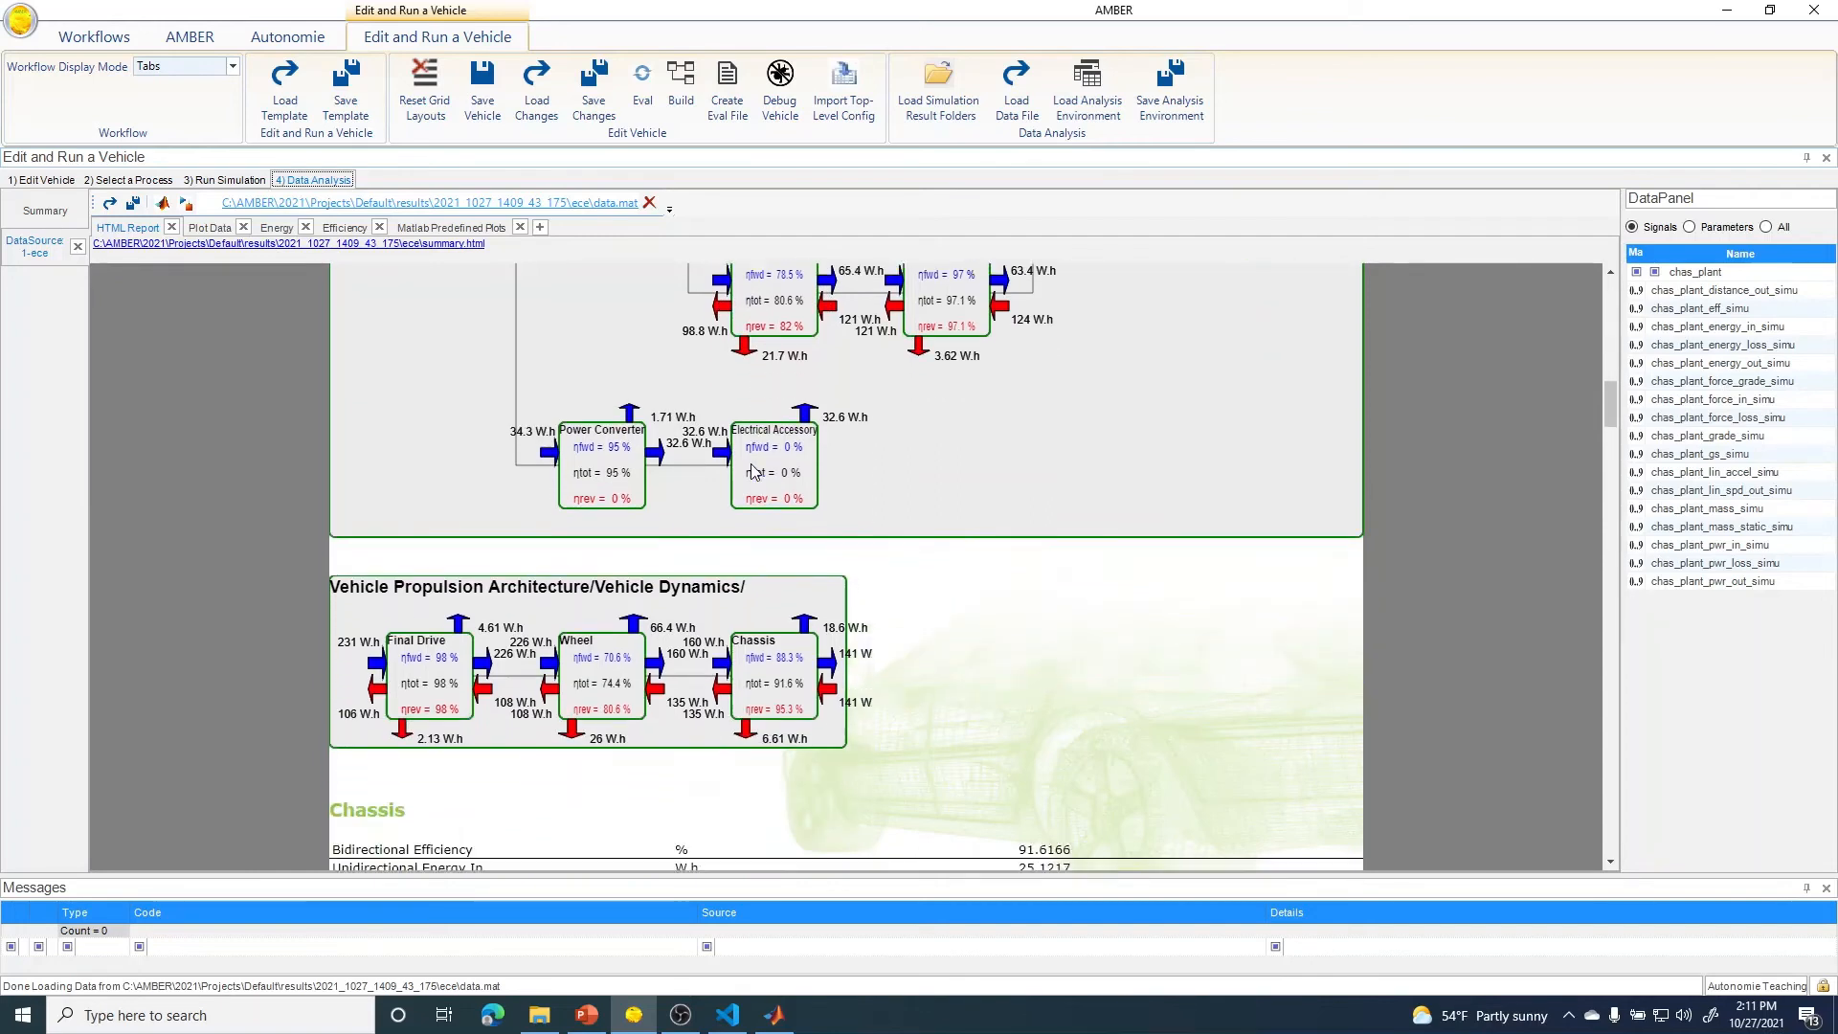
{"action": "scroll", "coordinate": [751, 469], "scroll_direction": "down", "scroll_amount": 5}
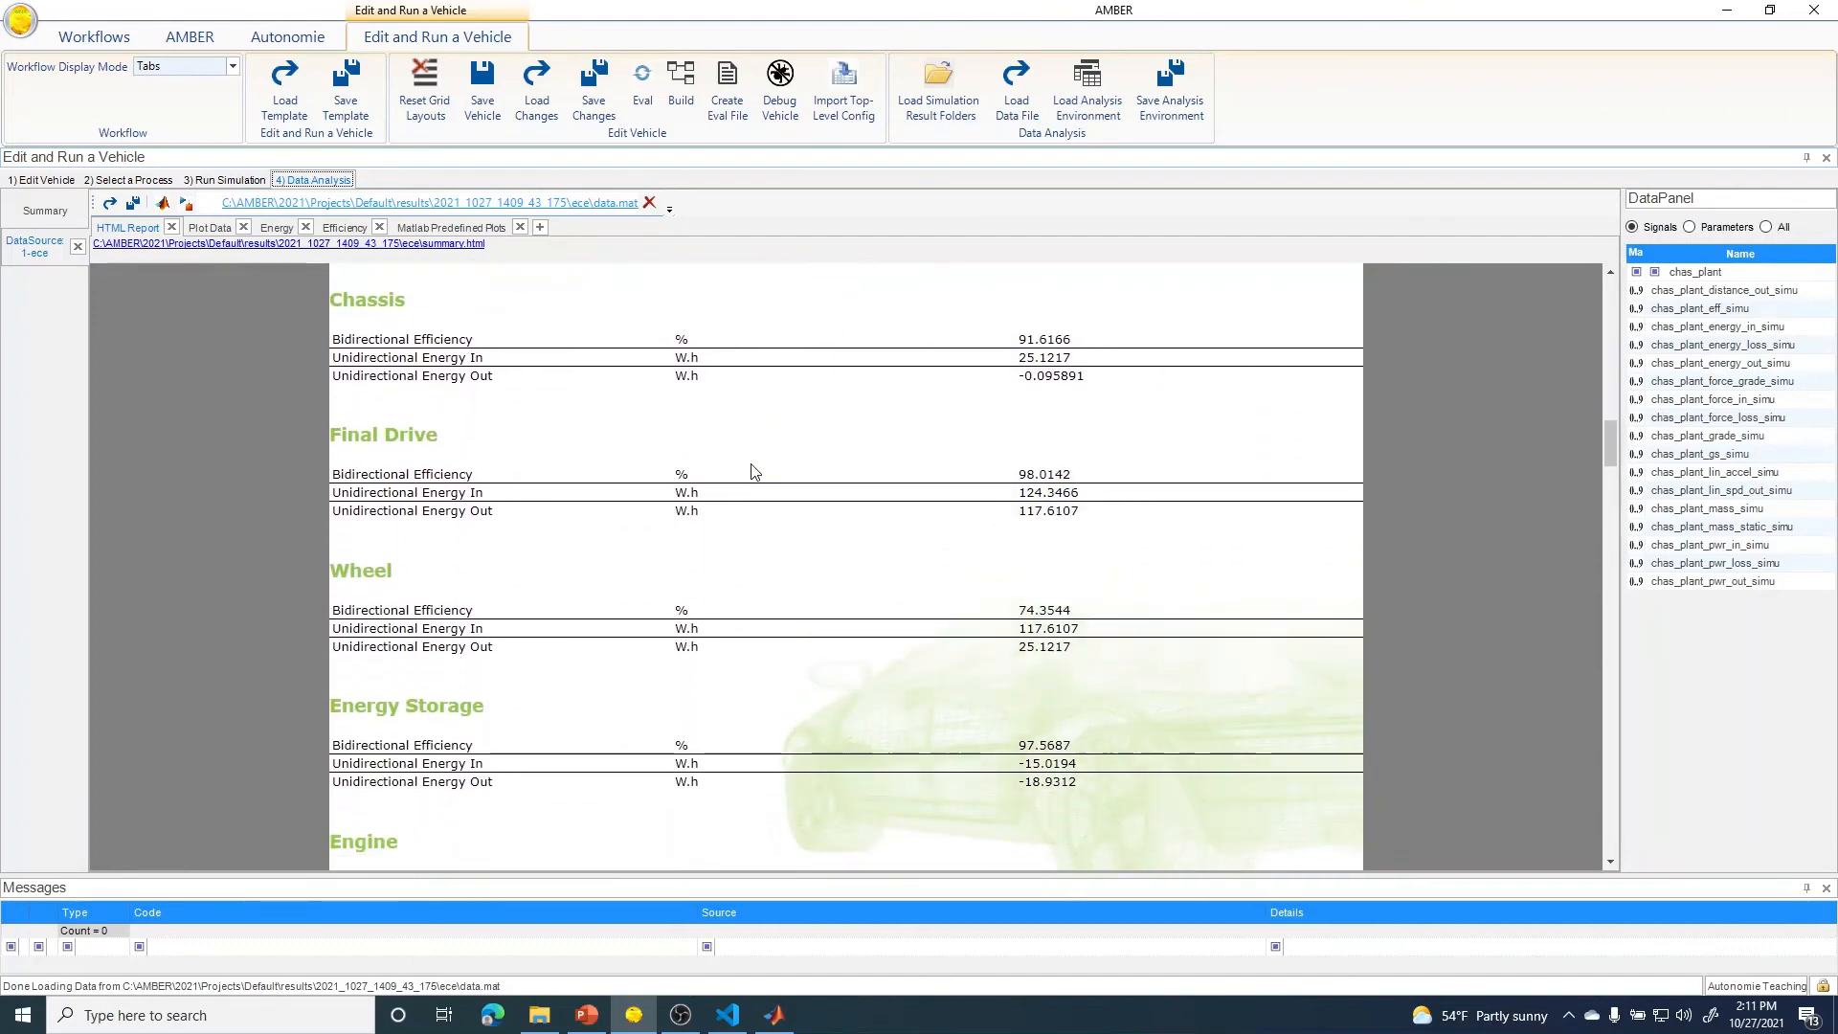
{"action": "scroll", "coordinate": [751, 469], "scroll_direction": "down", "scroll_amount": 5}
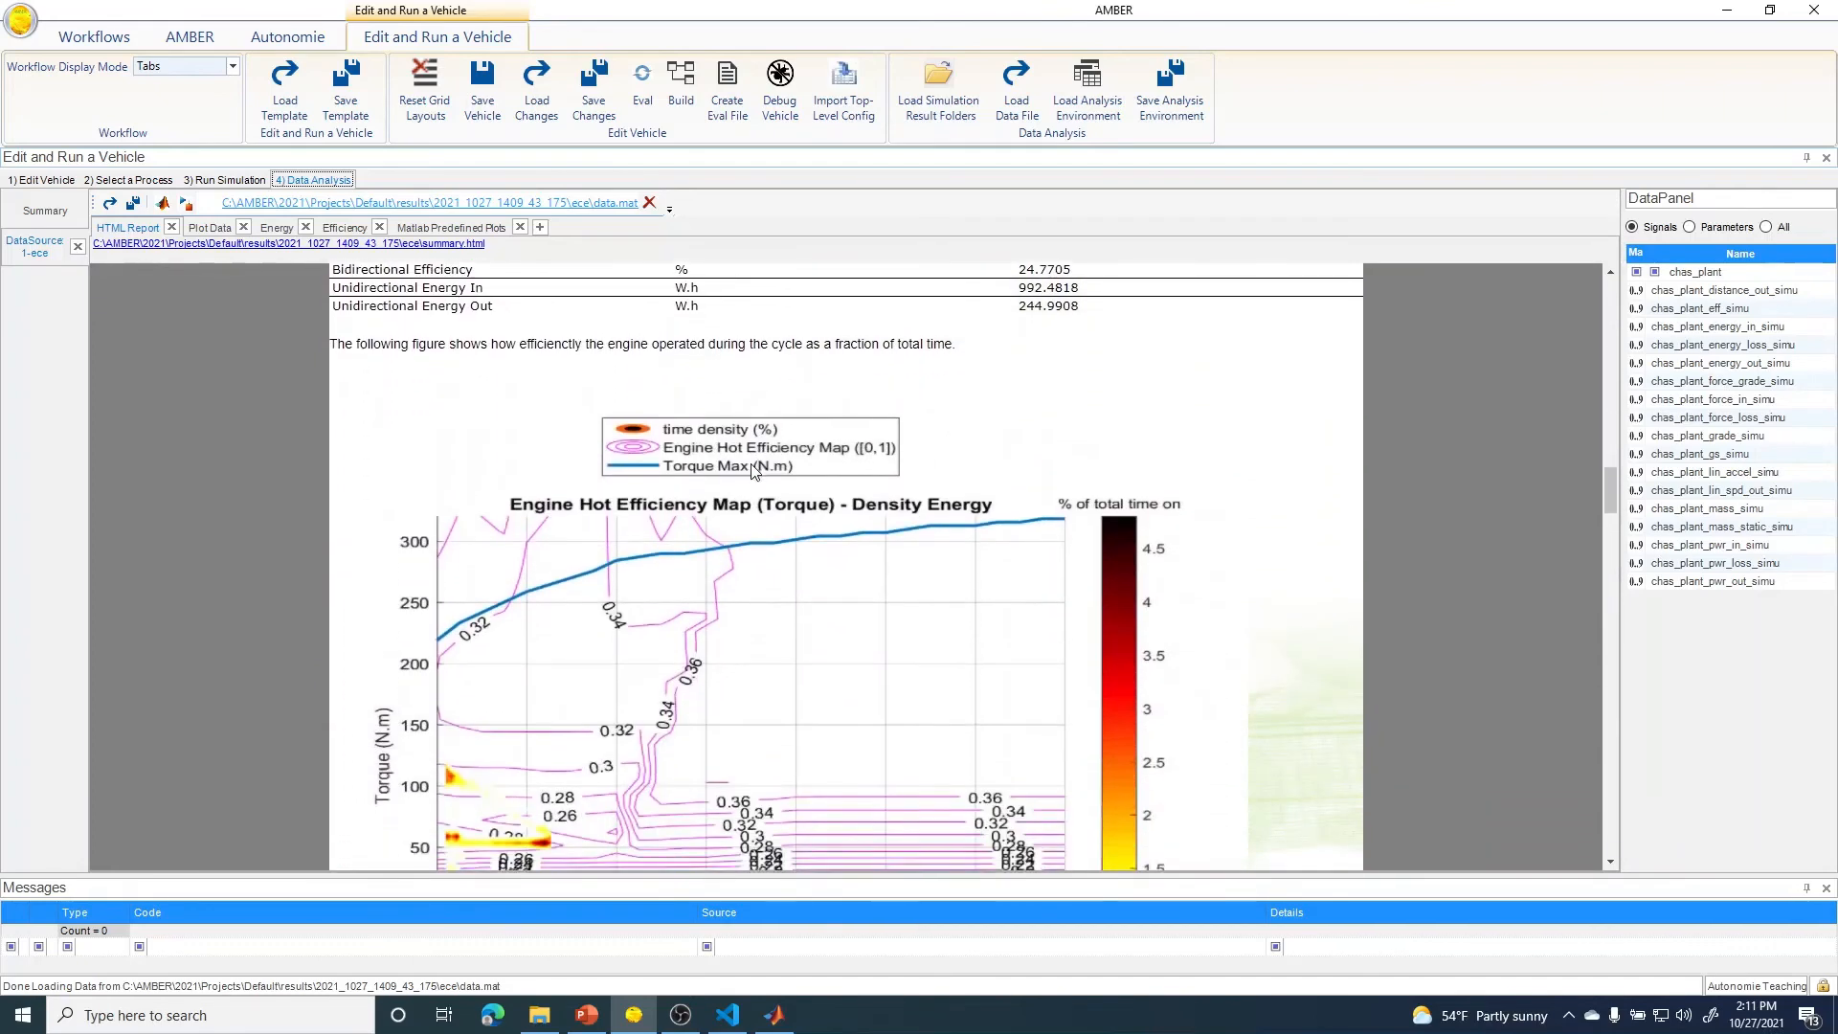
{"action": "scroll", "coordinate": [752, 471], "scroll_direction": "down", "scroll_amount": 1}
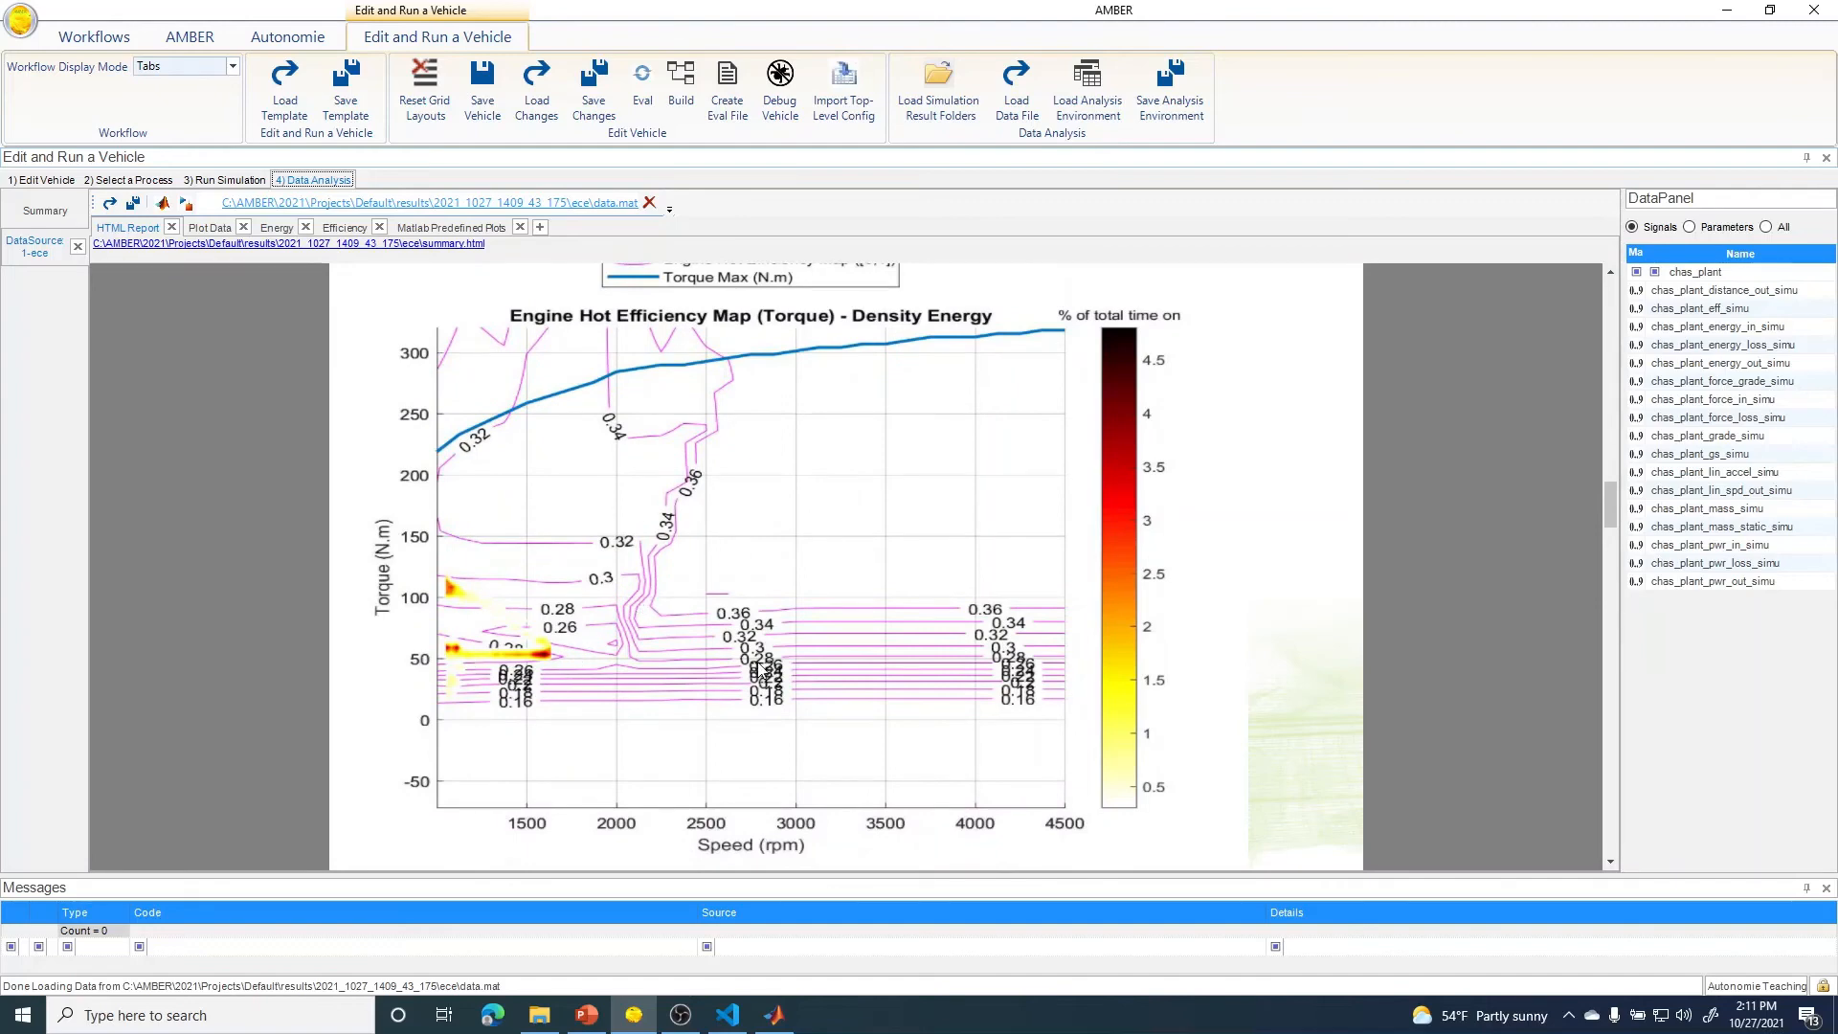
{"action": "scroll", "coordinate": [763, 673], "scroll_direction": "down", "scroll_amount": 1}
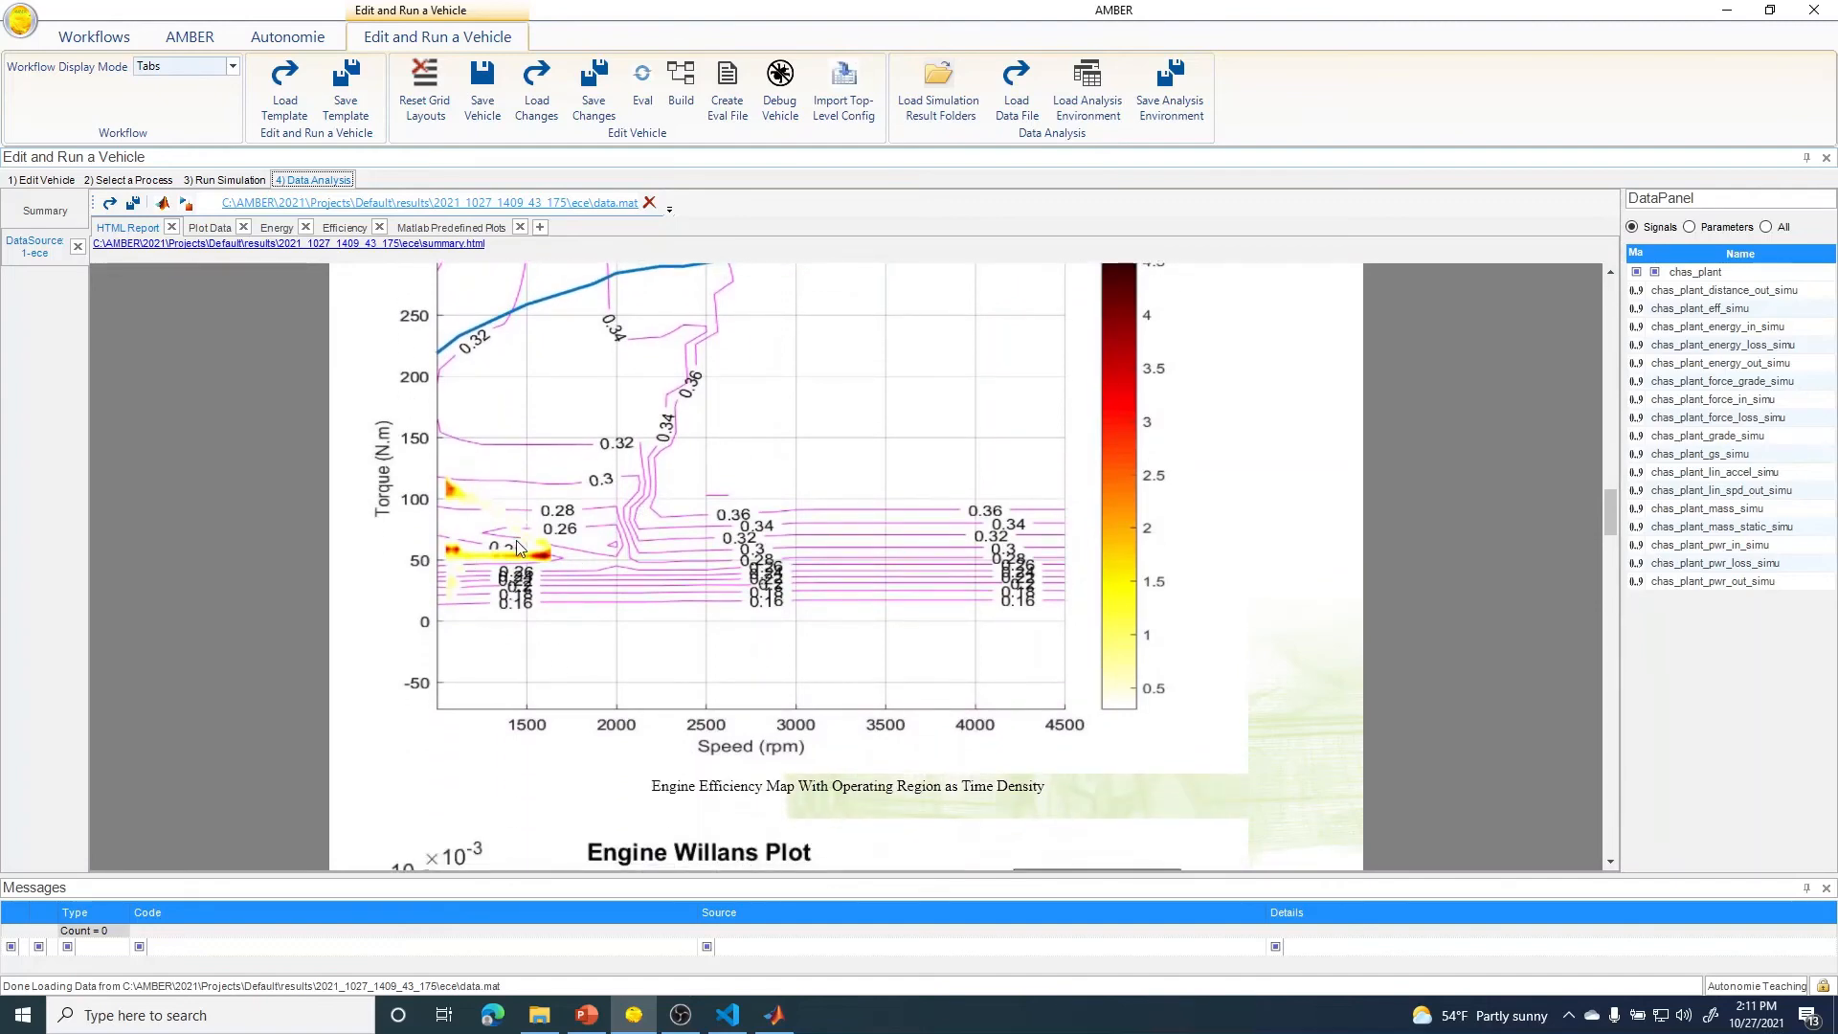
{"action": "scroll", "coordinate": [609, 570], "scroll_direction": "down", "scroll_amount": 2}
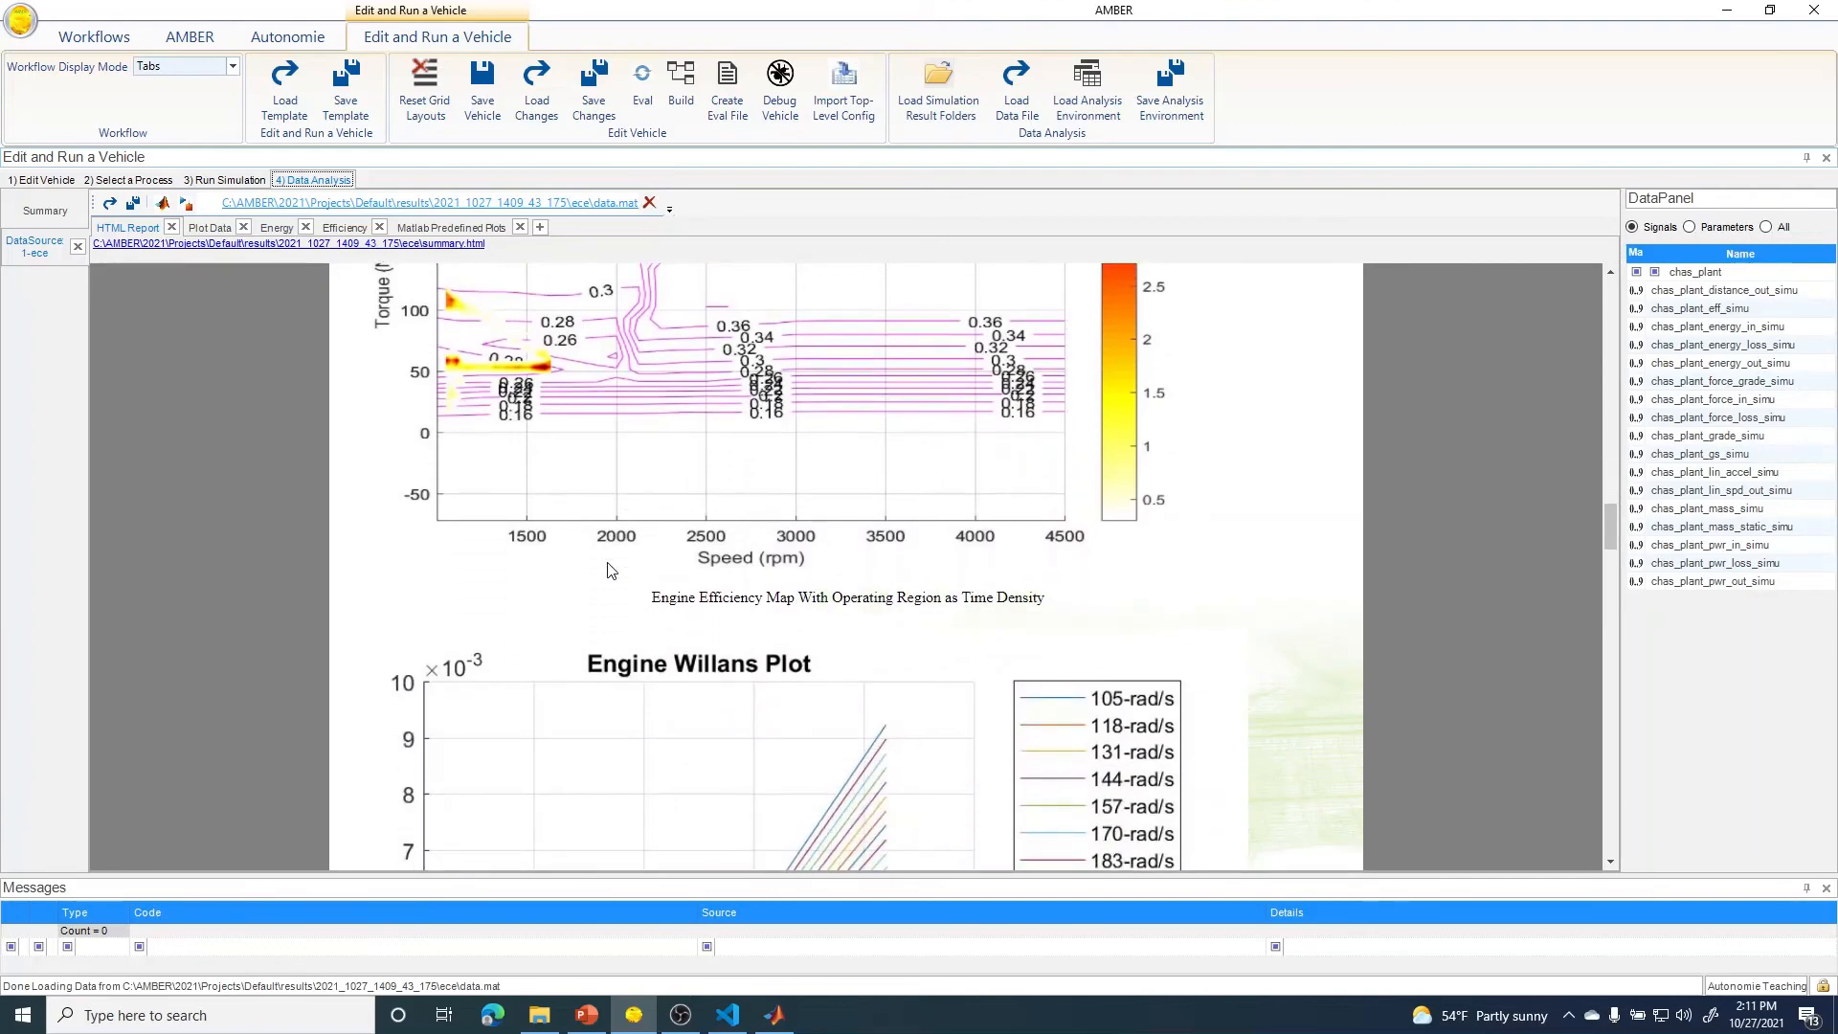
{"action": "scroll", "coordinate": [609, 569], "scroll_direction": "down", "scroll_amount": 4}
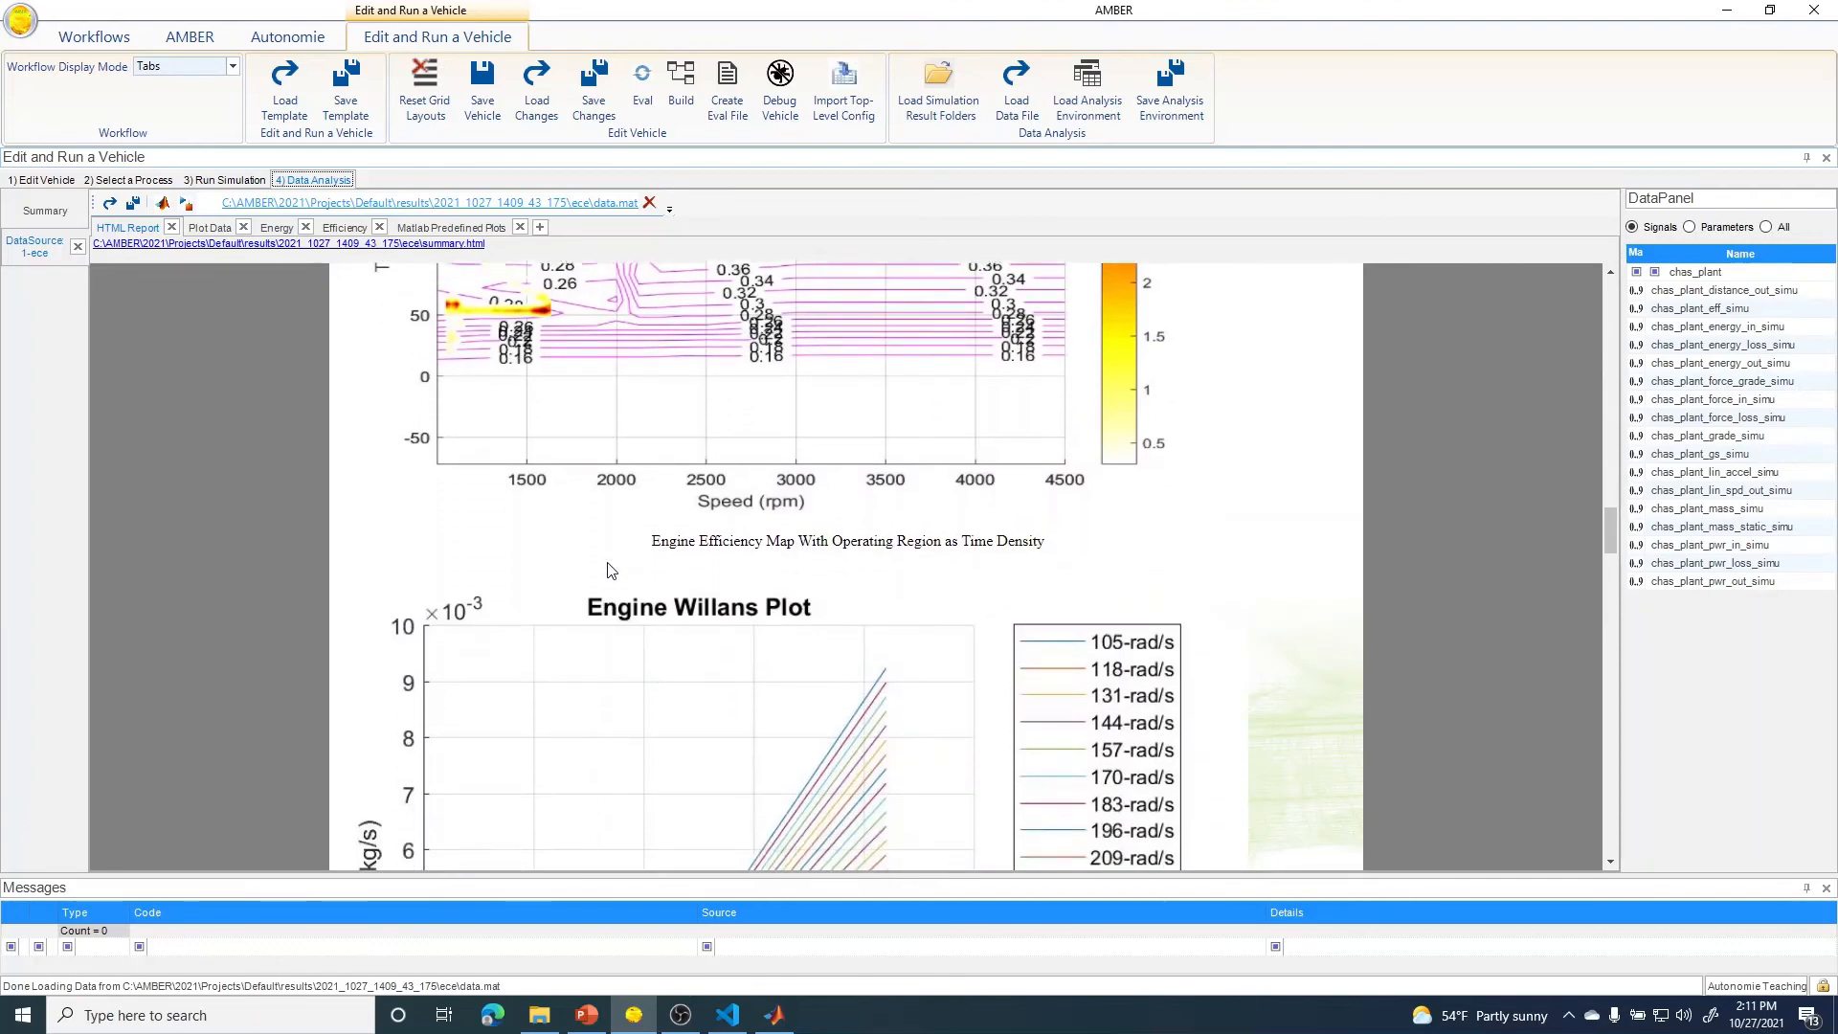
{"action": "scroll", "coordinate": [609, 569], "scroll_direction": "down", "scroll_amount": 5}
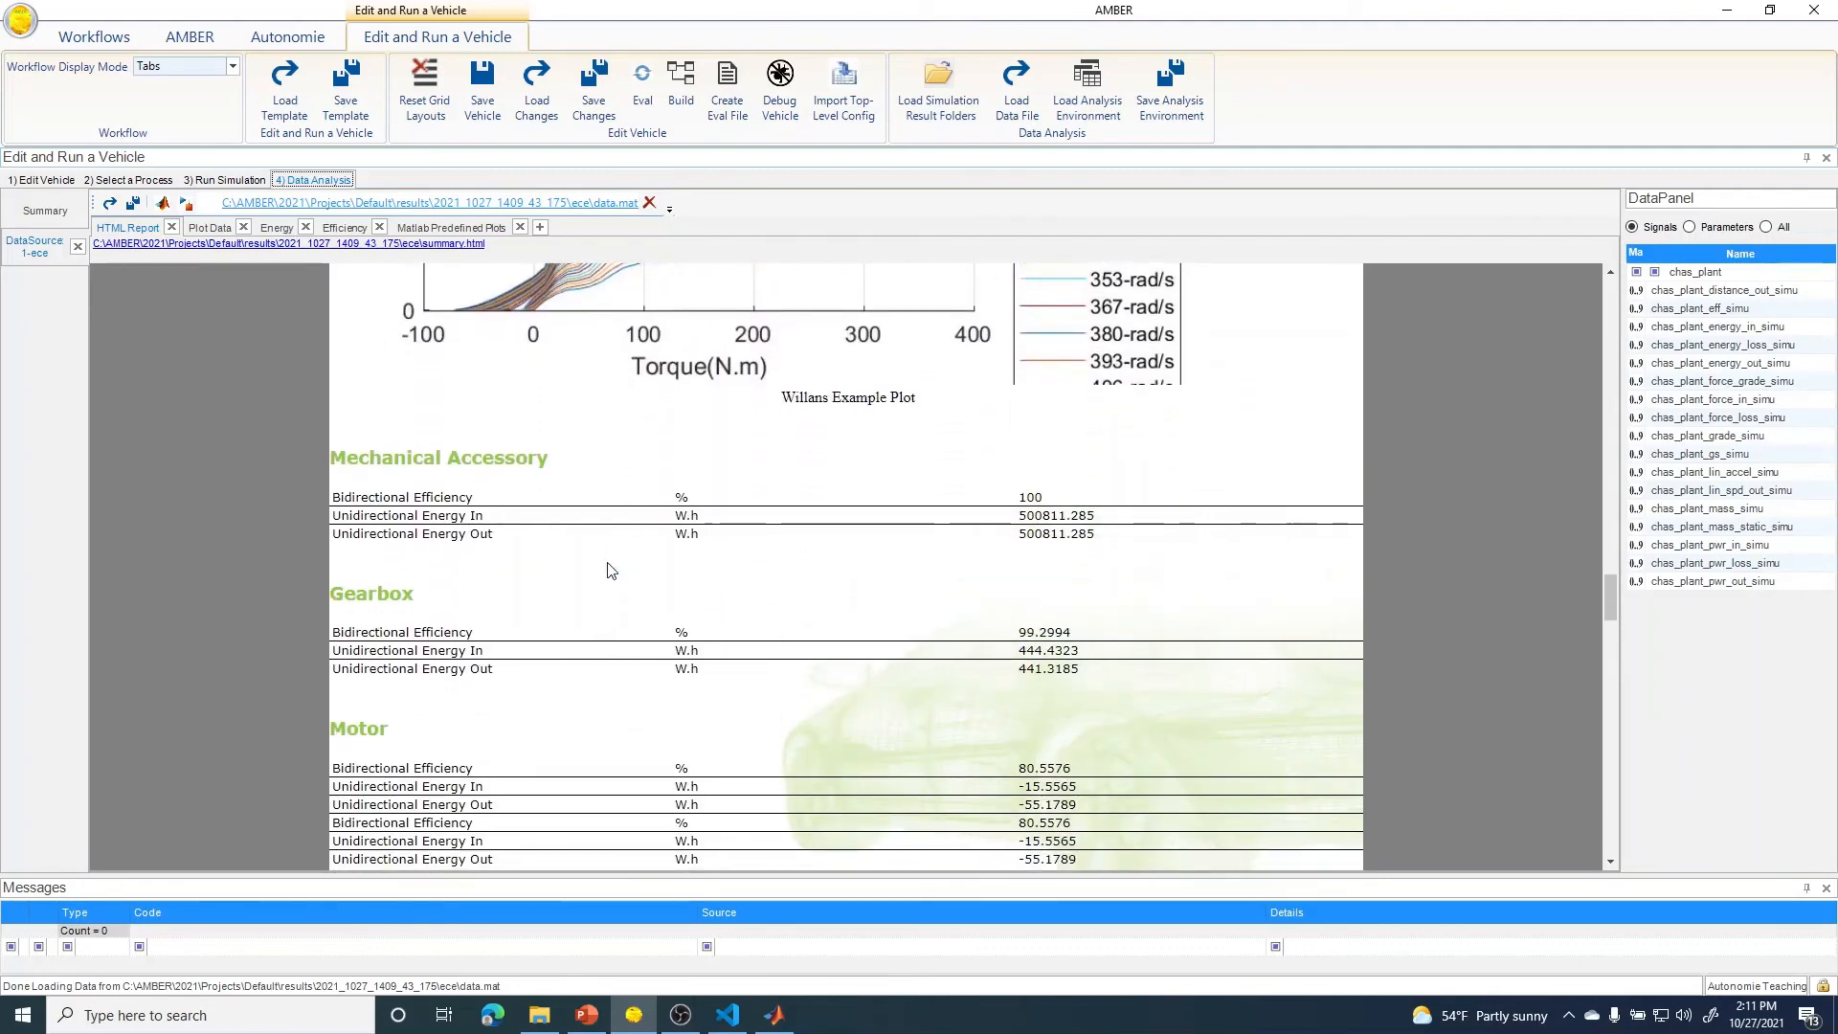
{"action": "scroll", "coordinate": [611, 570], "scroll_direction": "up", "scroll_amount": 5}
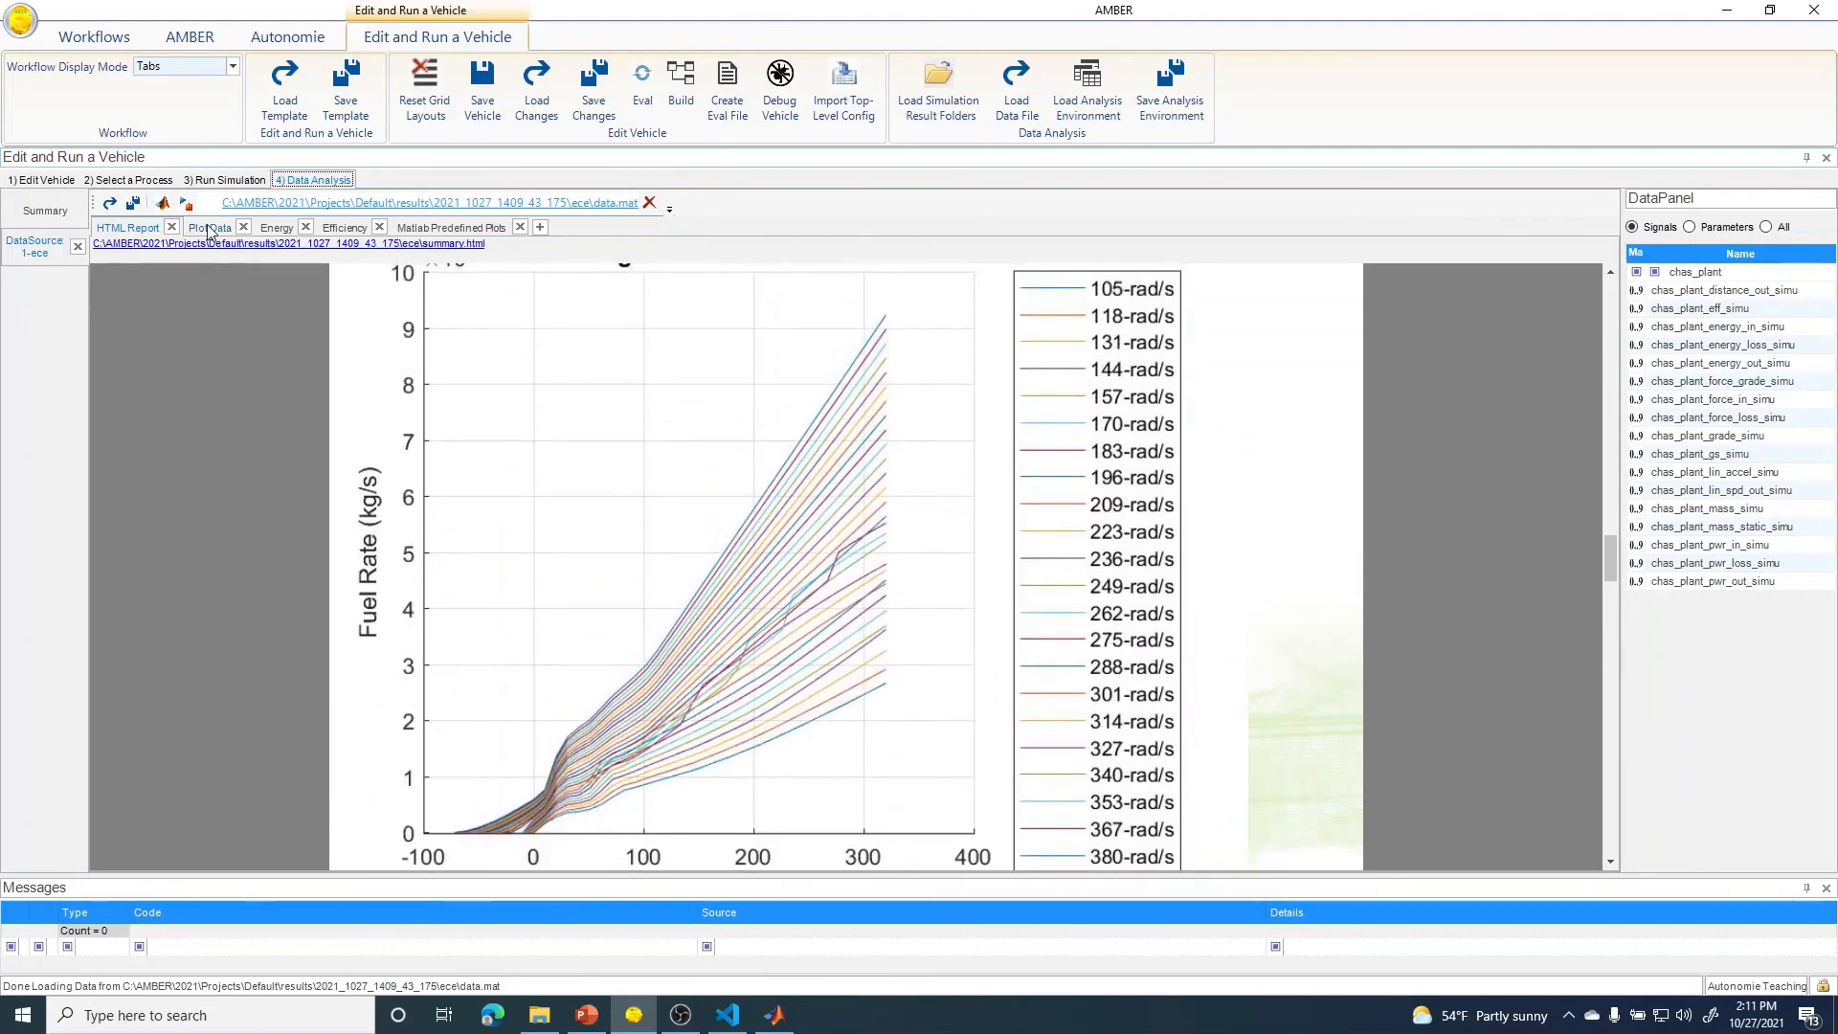
- Plot the chas_plant_lin_spd_out_simu signal in the ECE data source's empty plot view
{"action": "left_click", "coordinate": [210, 228]}
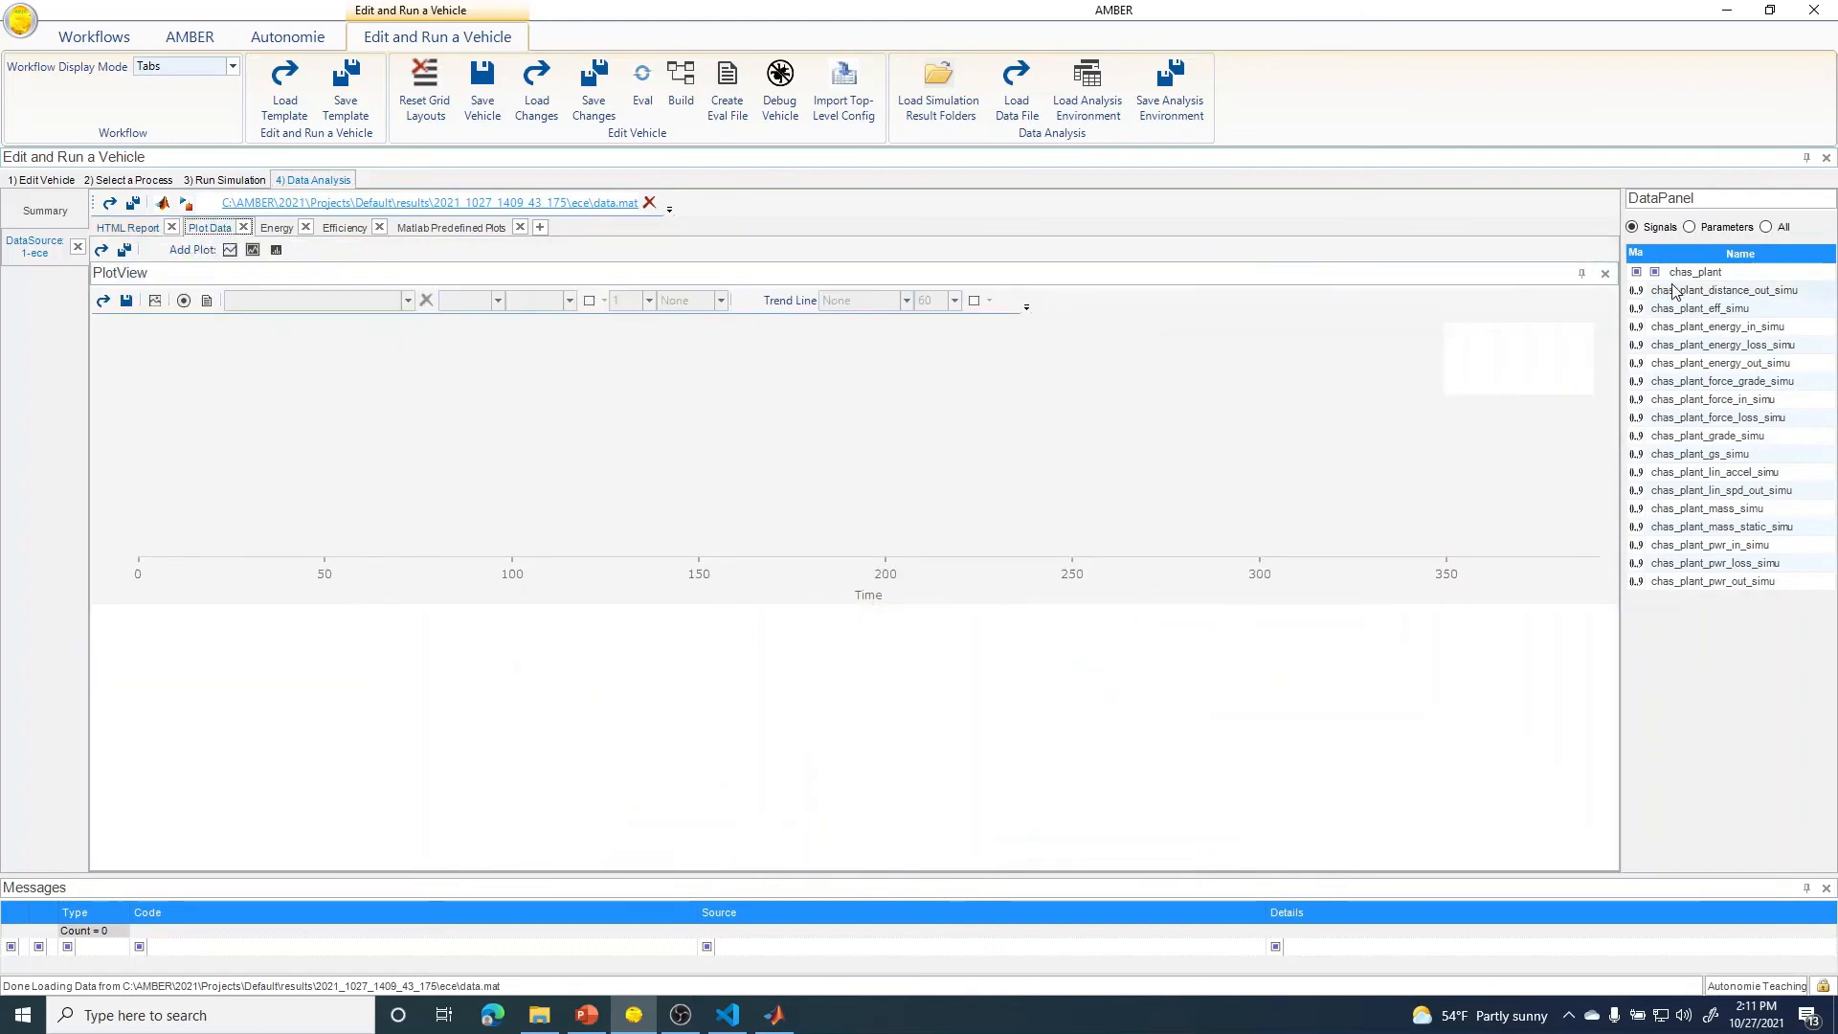
{"action": "left_click", "coordinate": [1715, 492]}
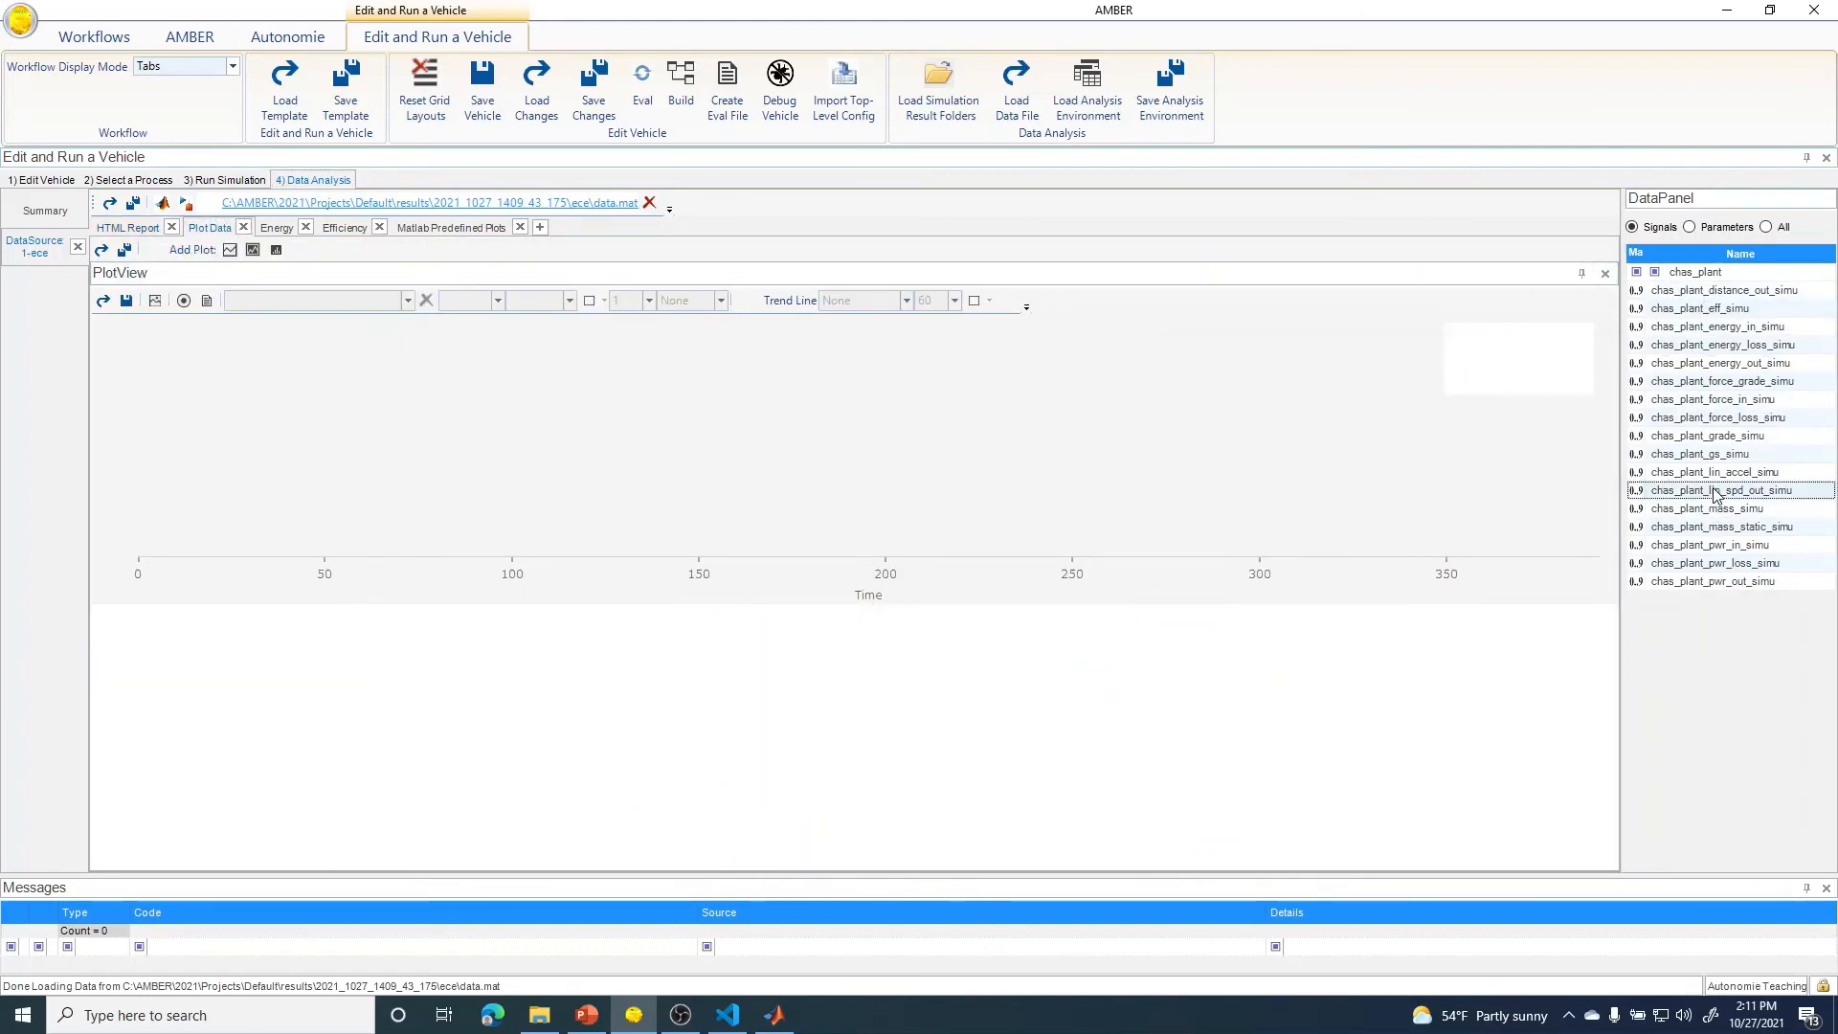
{"action": "left_click_drag", "start_coordinate": [1714, 492], "coordinate": [1120, 443]}
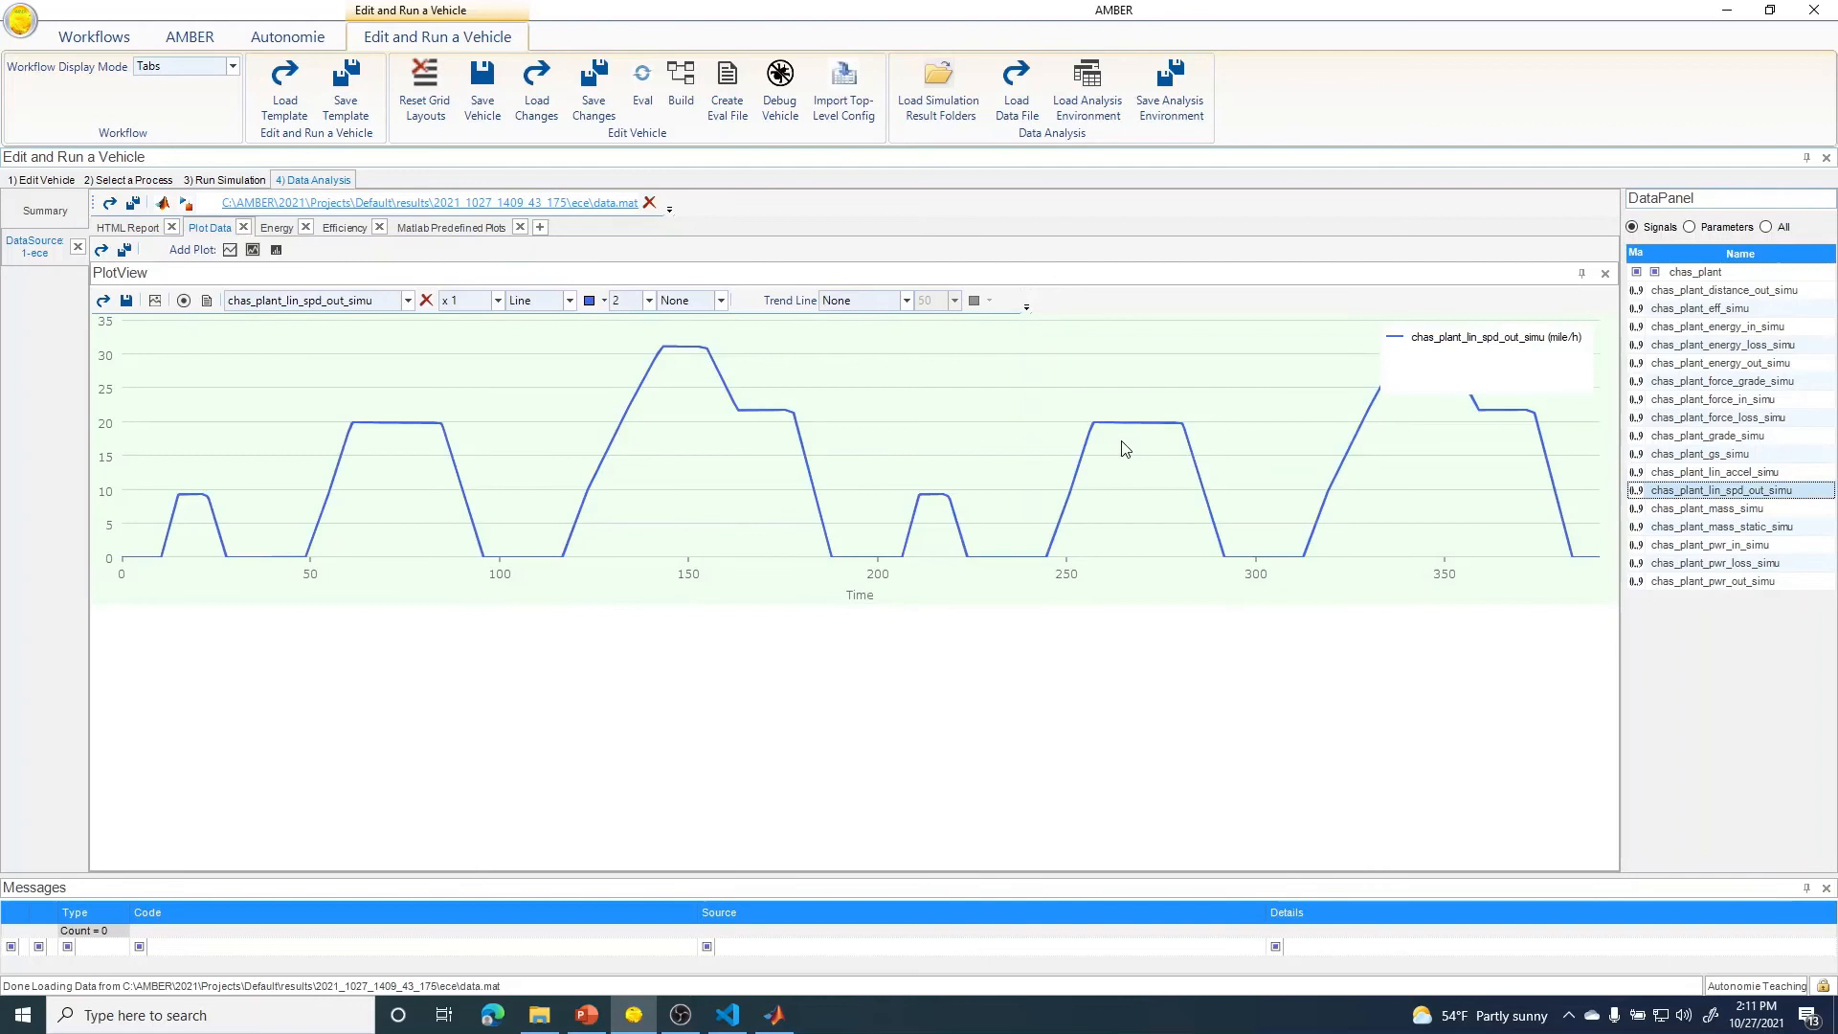
- Filter the signals by "eng_plant_trq" and "eng_plant_spd" in turn, adding eng_plant_trq_out_simu and eng_plant_spd_out_simu to the same plot
{"action": "left_click", "coordinate": [1734, 273]}
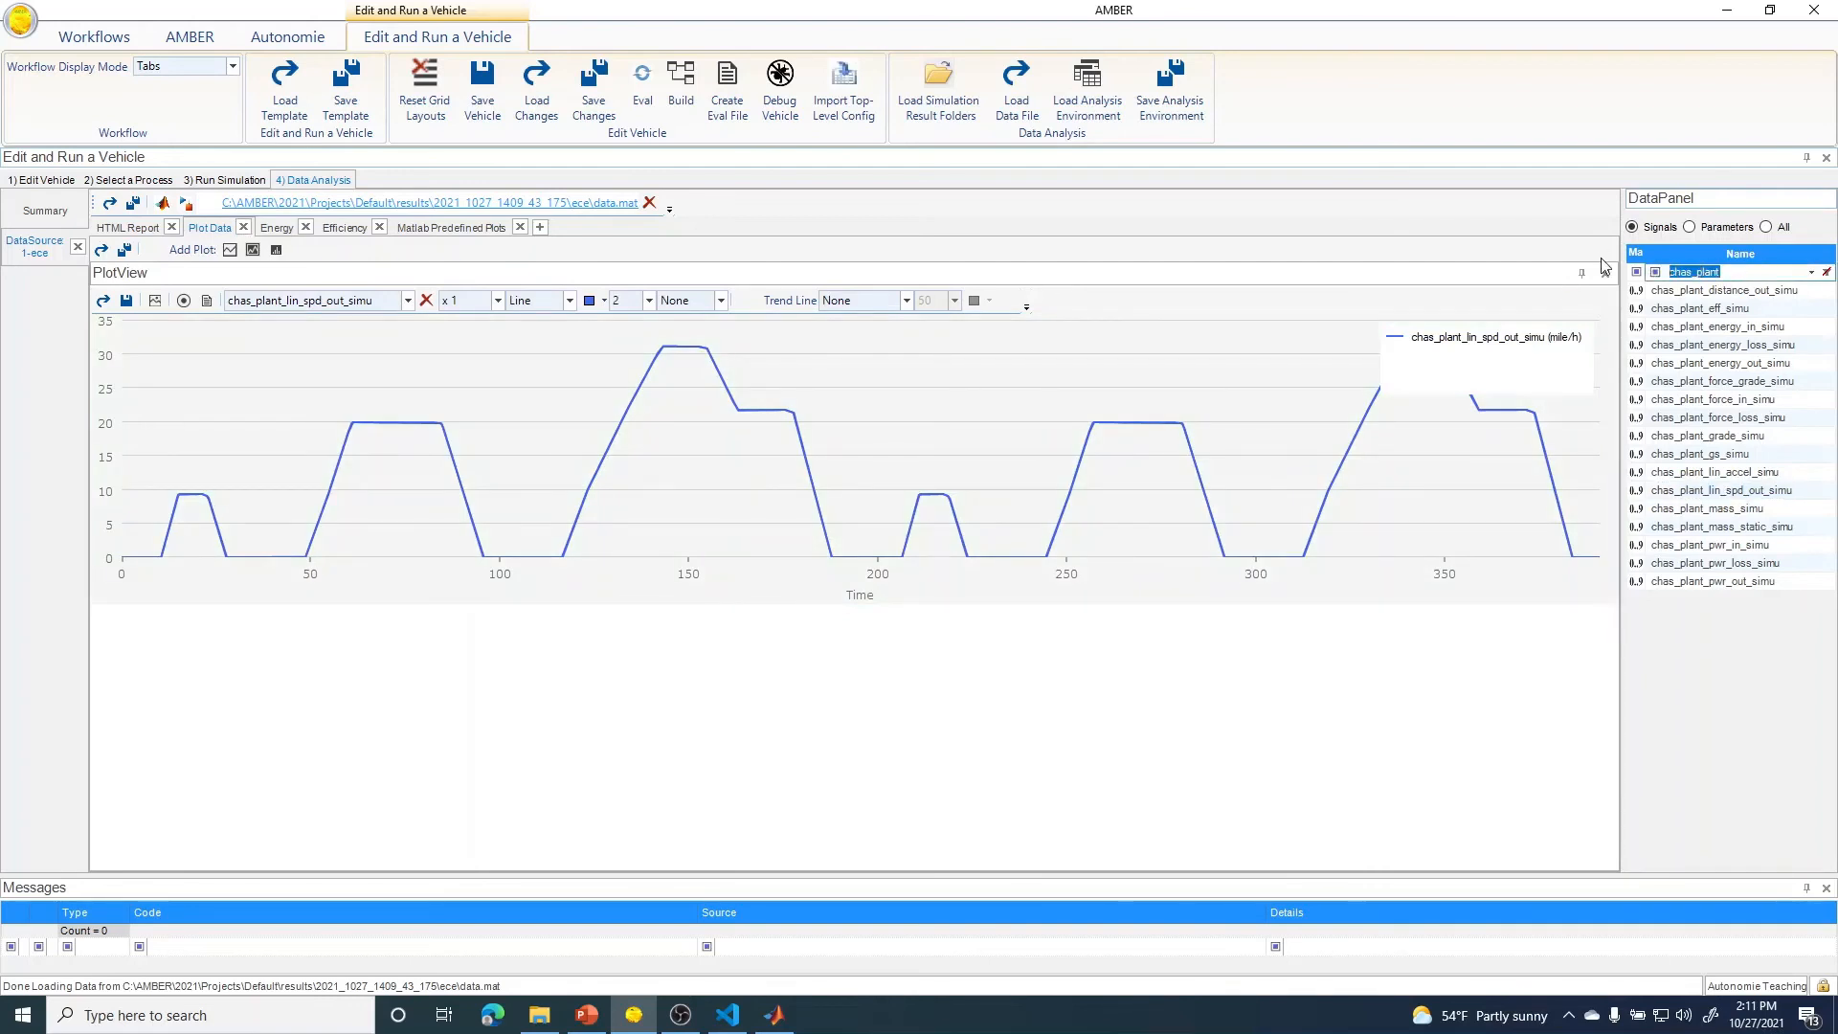
{"action": "type", "text": "eng_plant_trq"}
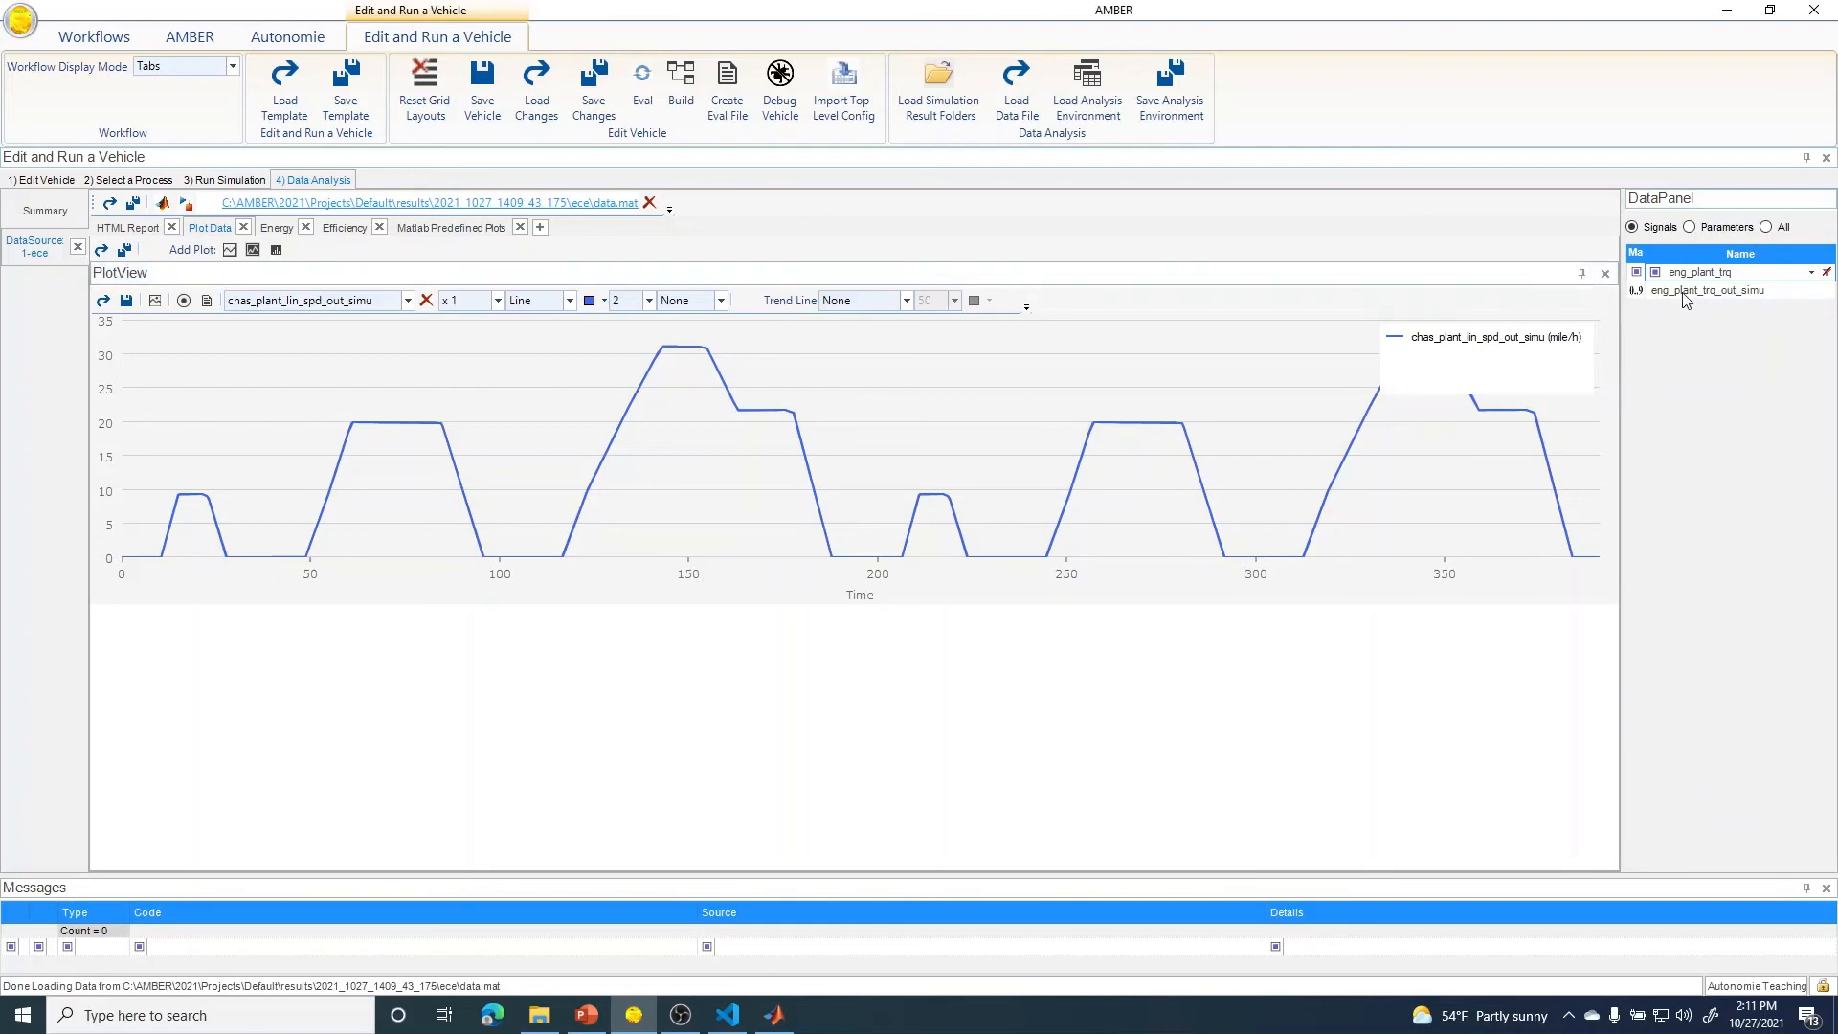
{"action": "left_click_drag", "start_coordinate": [1684, 294], "coordinate": [1045, 493]}
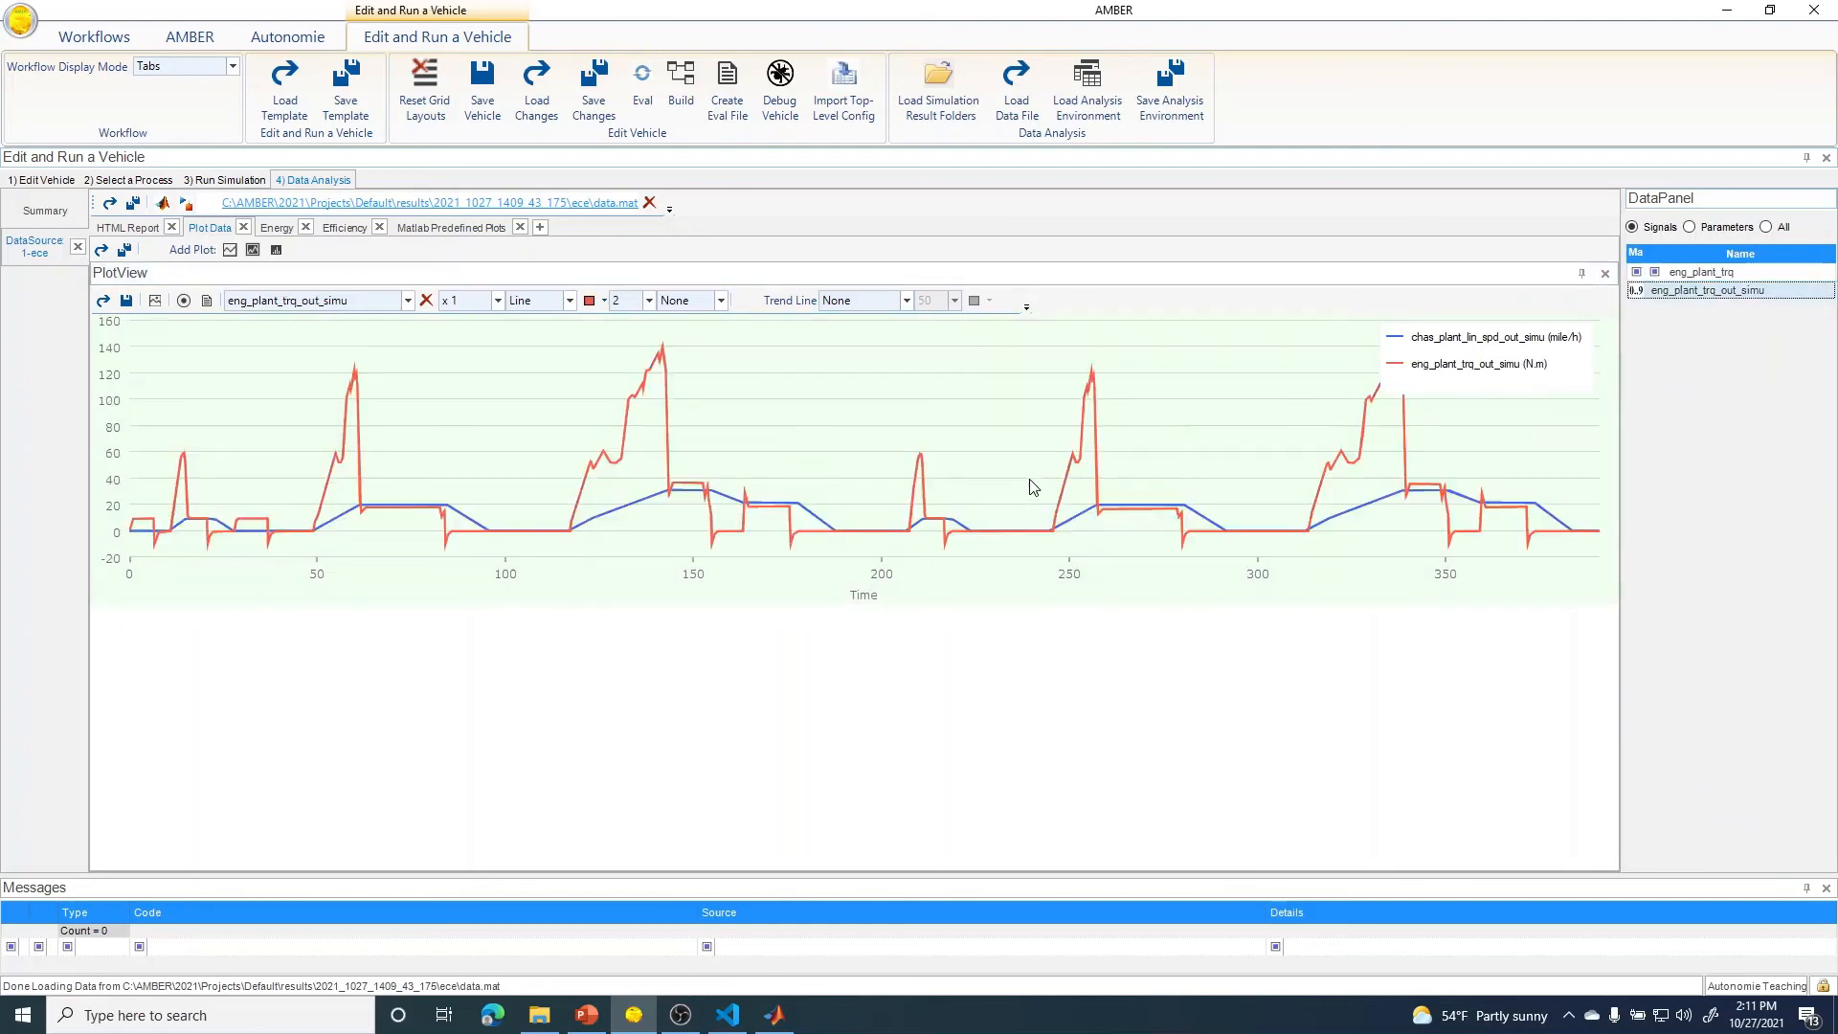
{"action": "left_click", "coordinate": [1756, 275]}
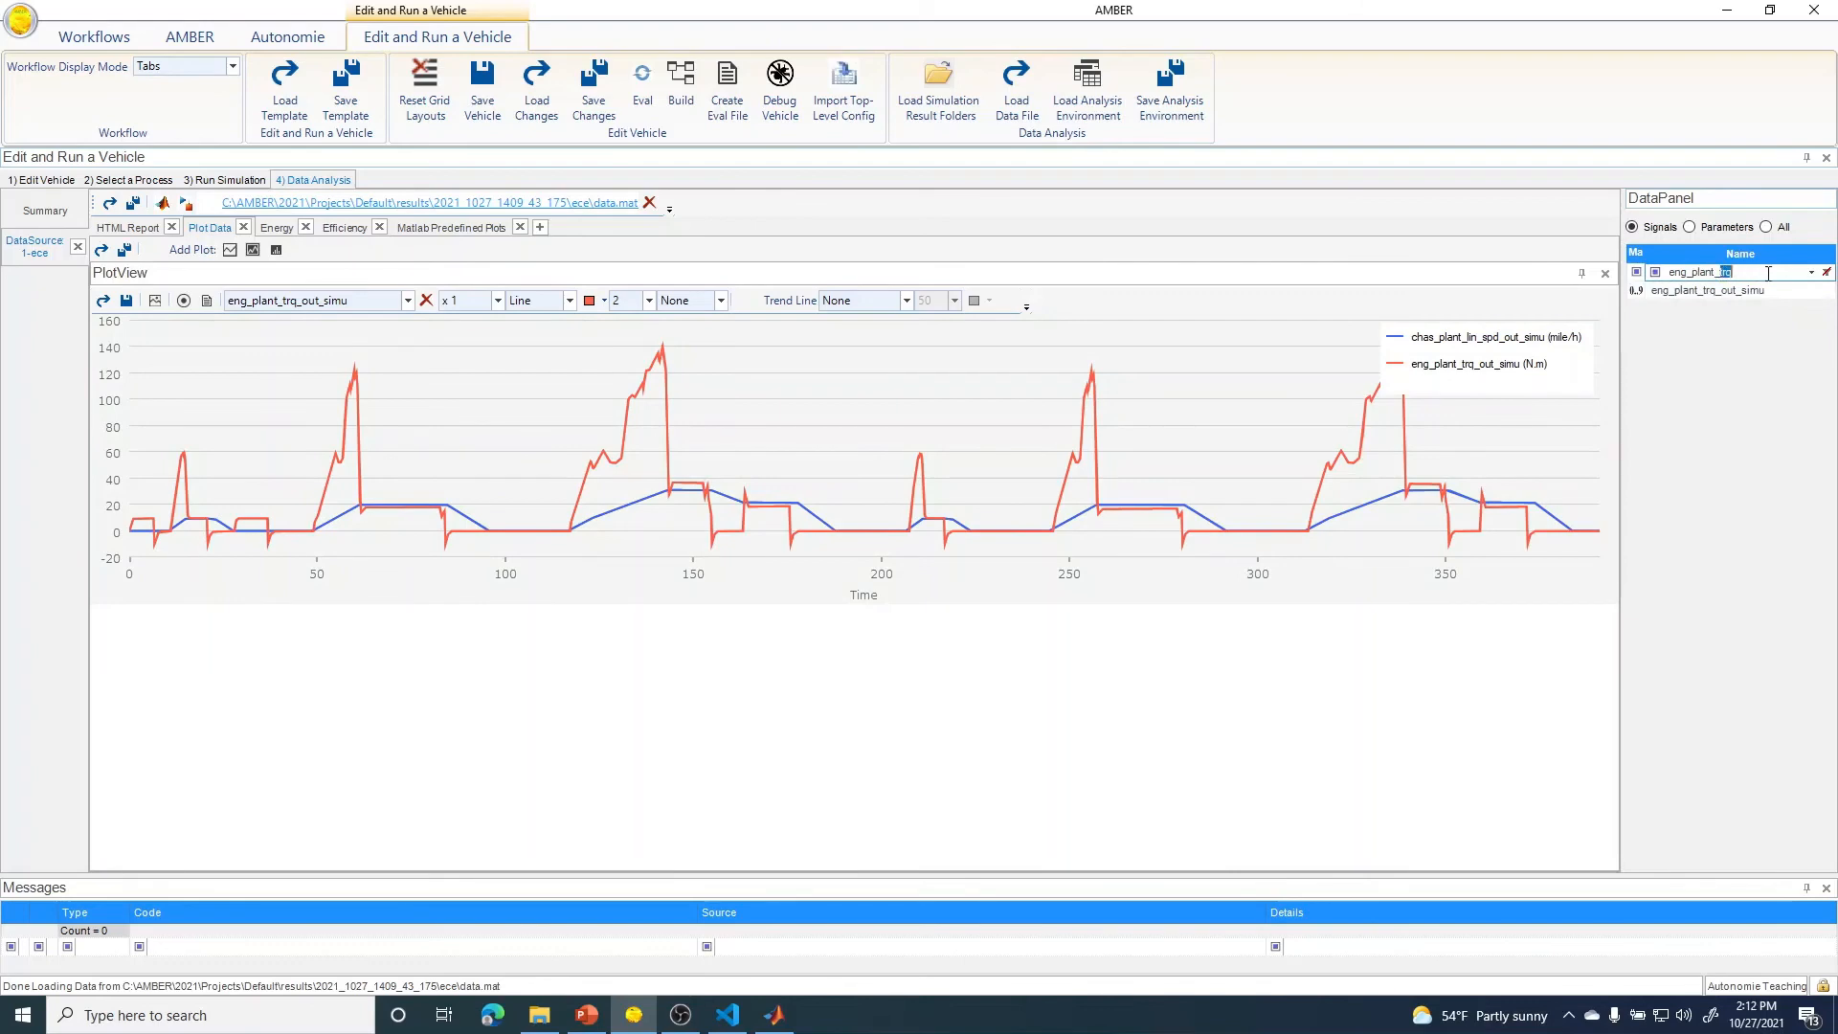
{"action": "type", "text": "spd"}
{"action": "left_click_drag", "start_coordinate": [1693, 290], "coordinate": [1015, 421]}
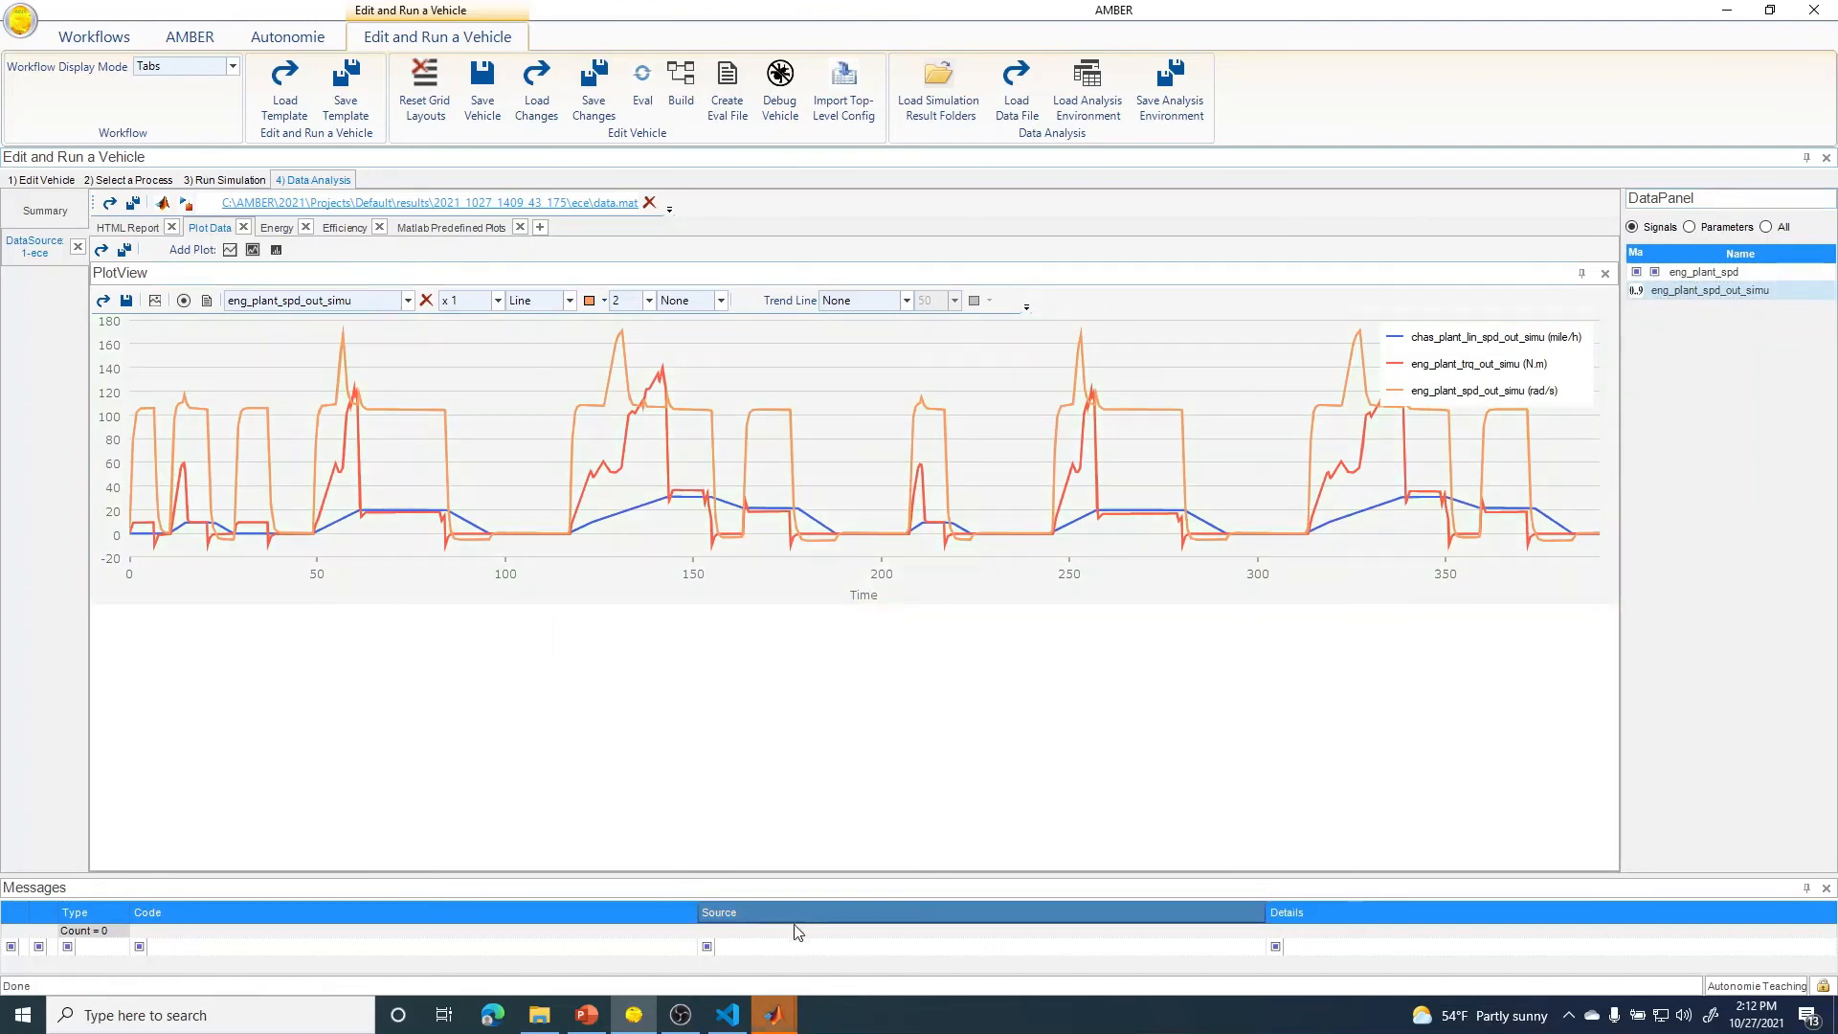
- View the MATLAB figure of the vehicle speed, engine torque and engine speed signals, then minimize it
{"action": "mouse_move", "coordinate": [785, 1012]}
{"action": "left_click", "coordinate": [892, 946]}
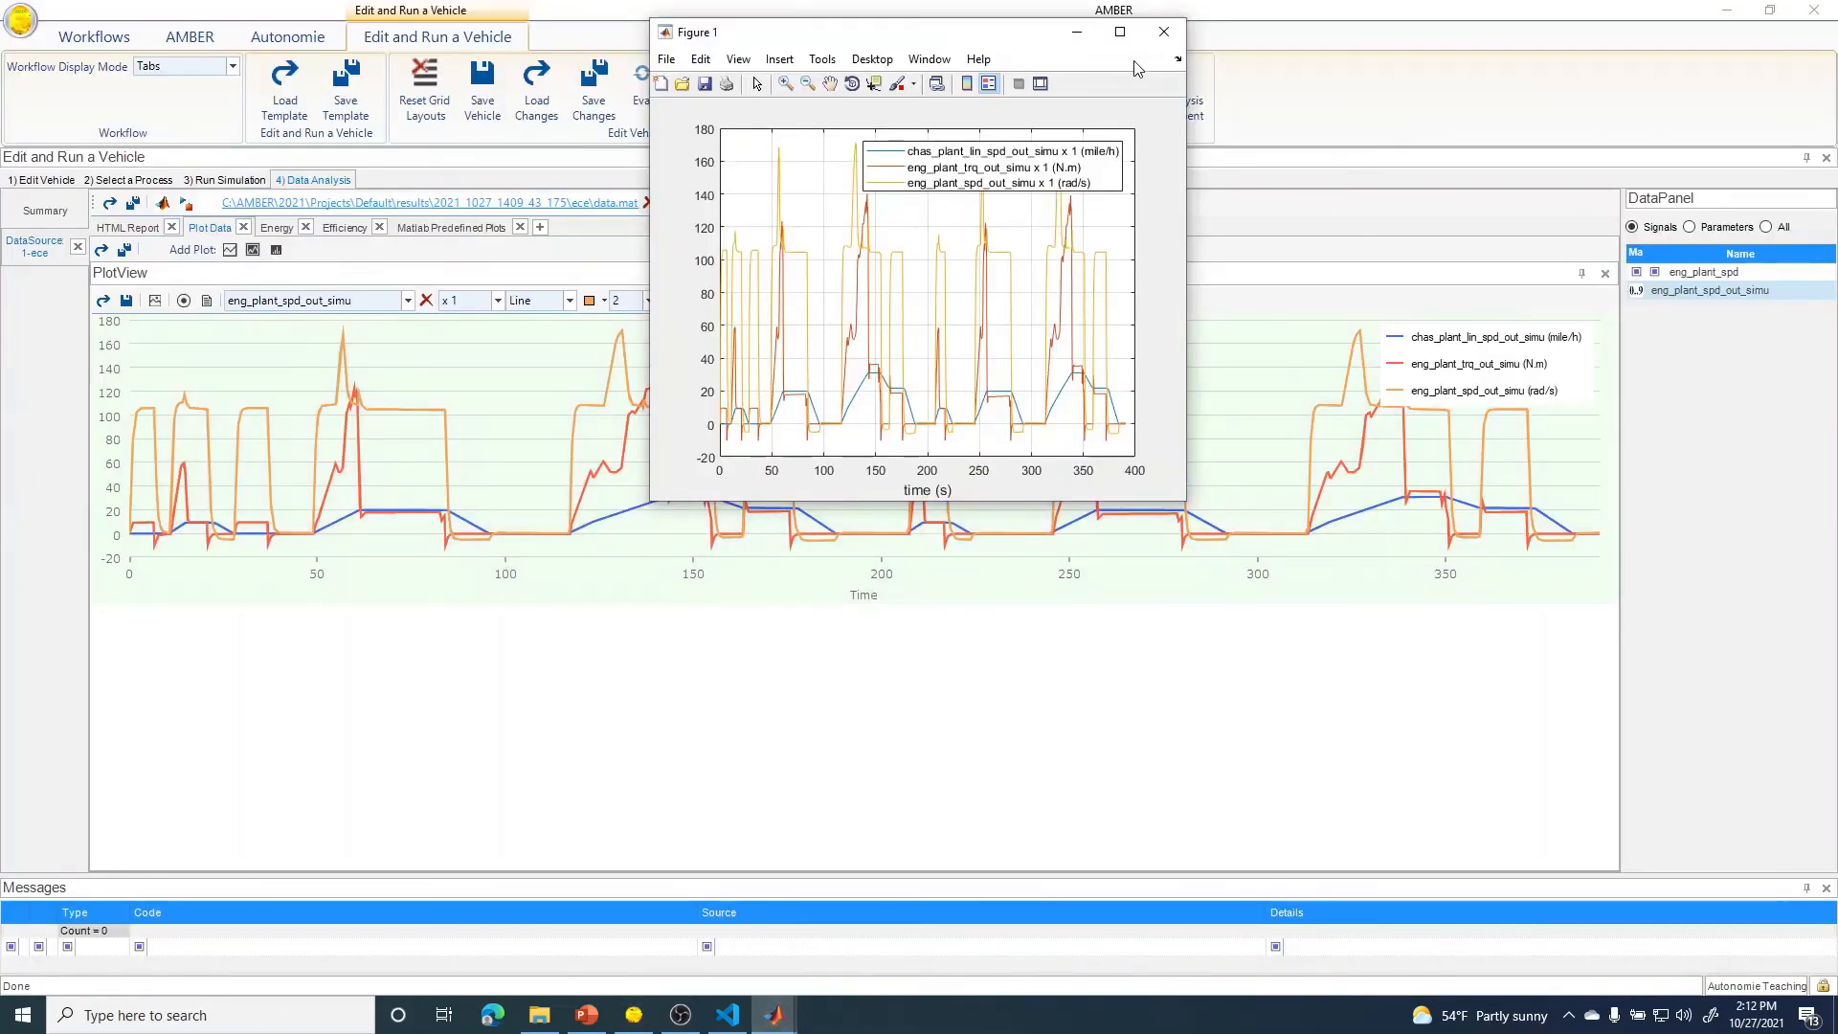
{"action": "left_click", "coordinate": [1076, 32]}
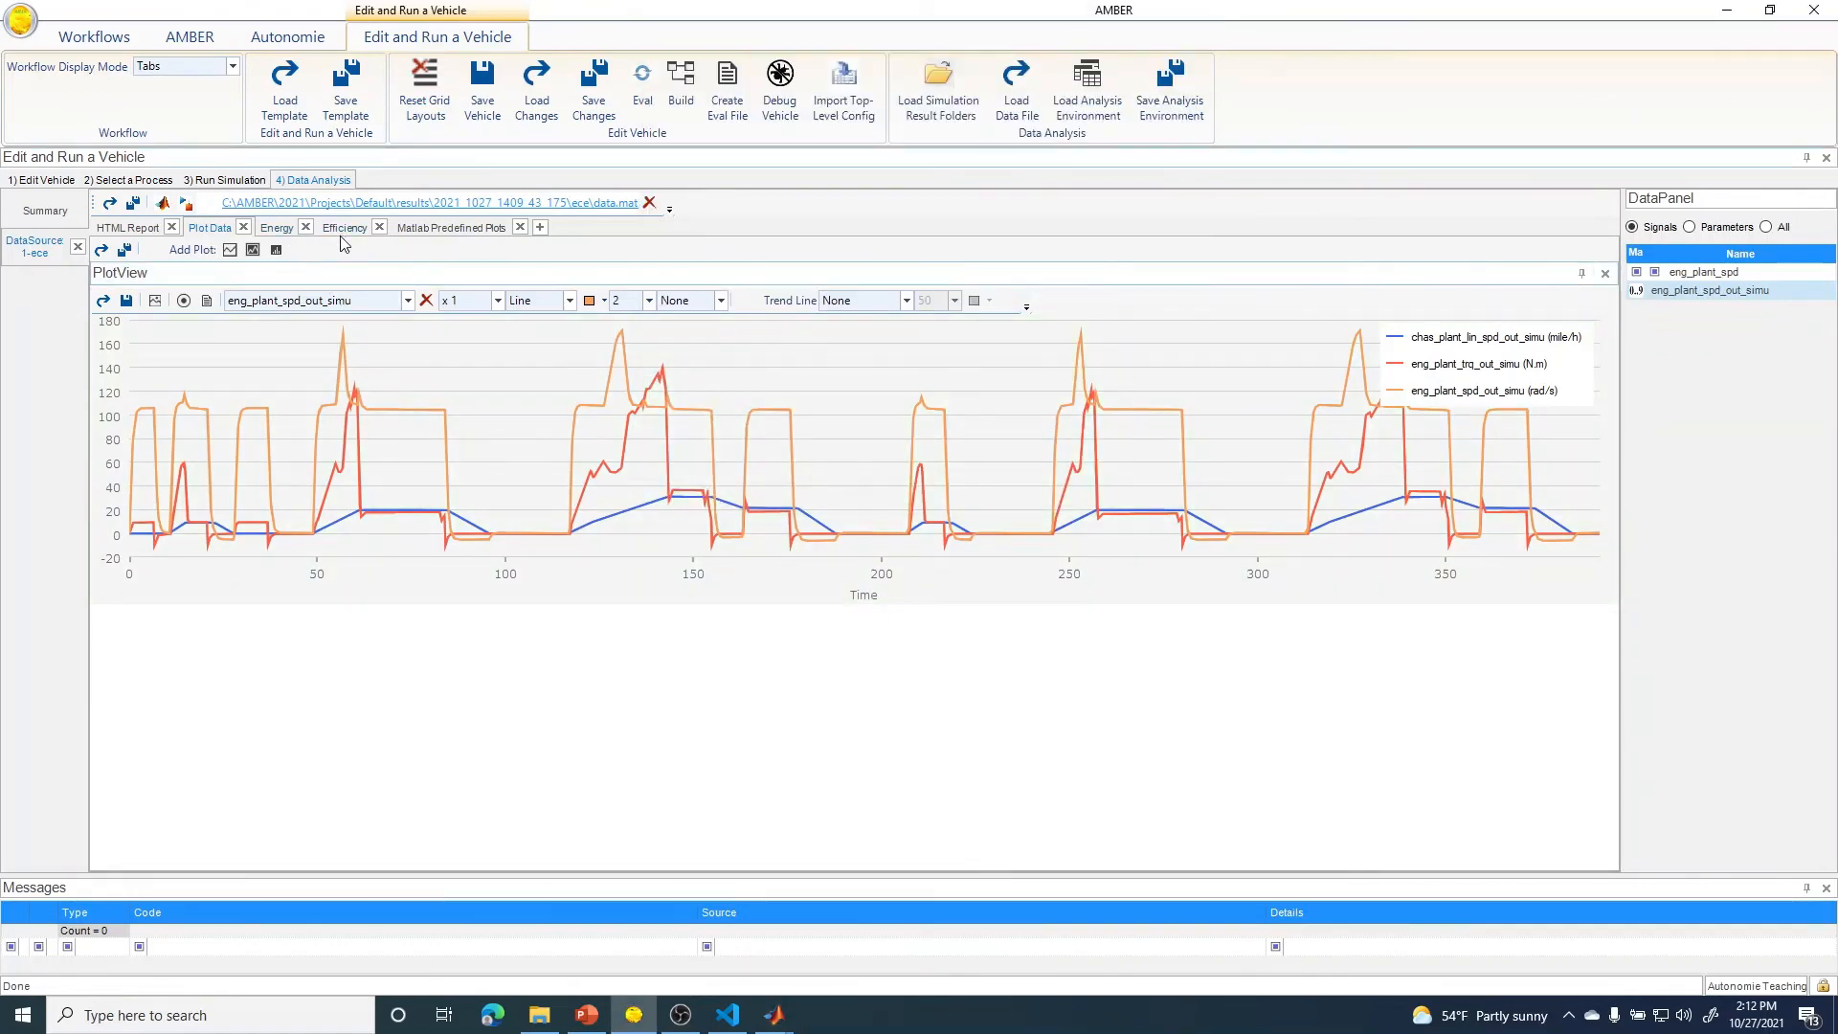
- Filter the MATLAB predefined plots by plot name "Effi" and system name "eng"
{"action": "left_click", "coordinate": [422, 230]}
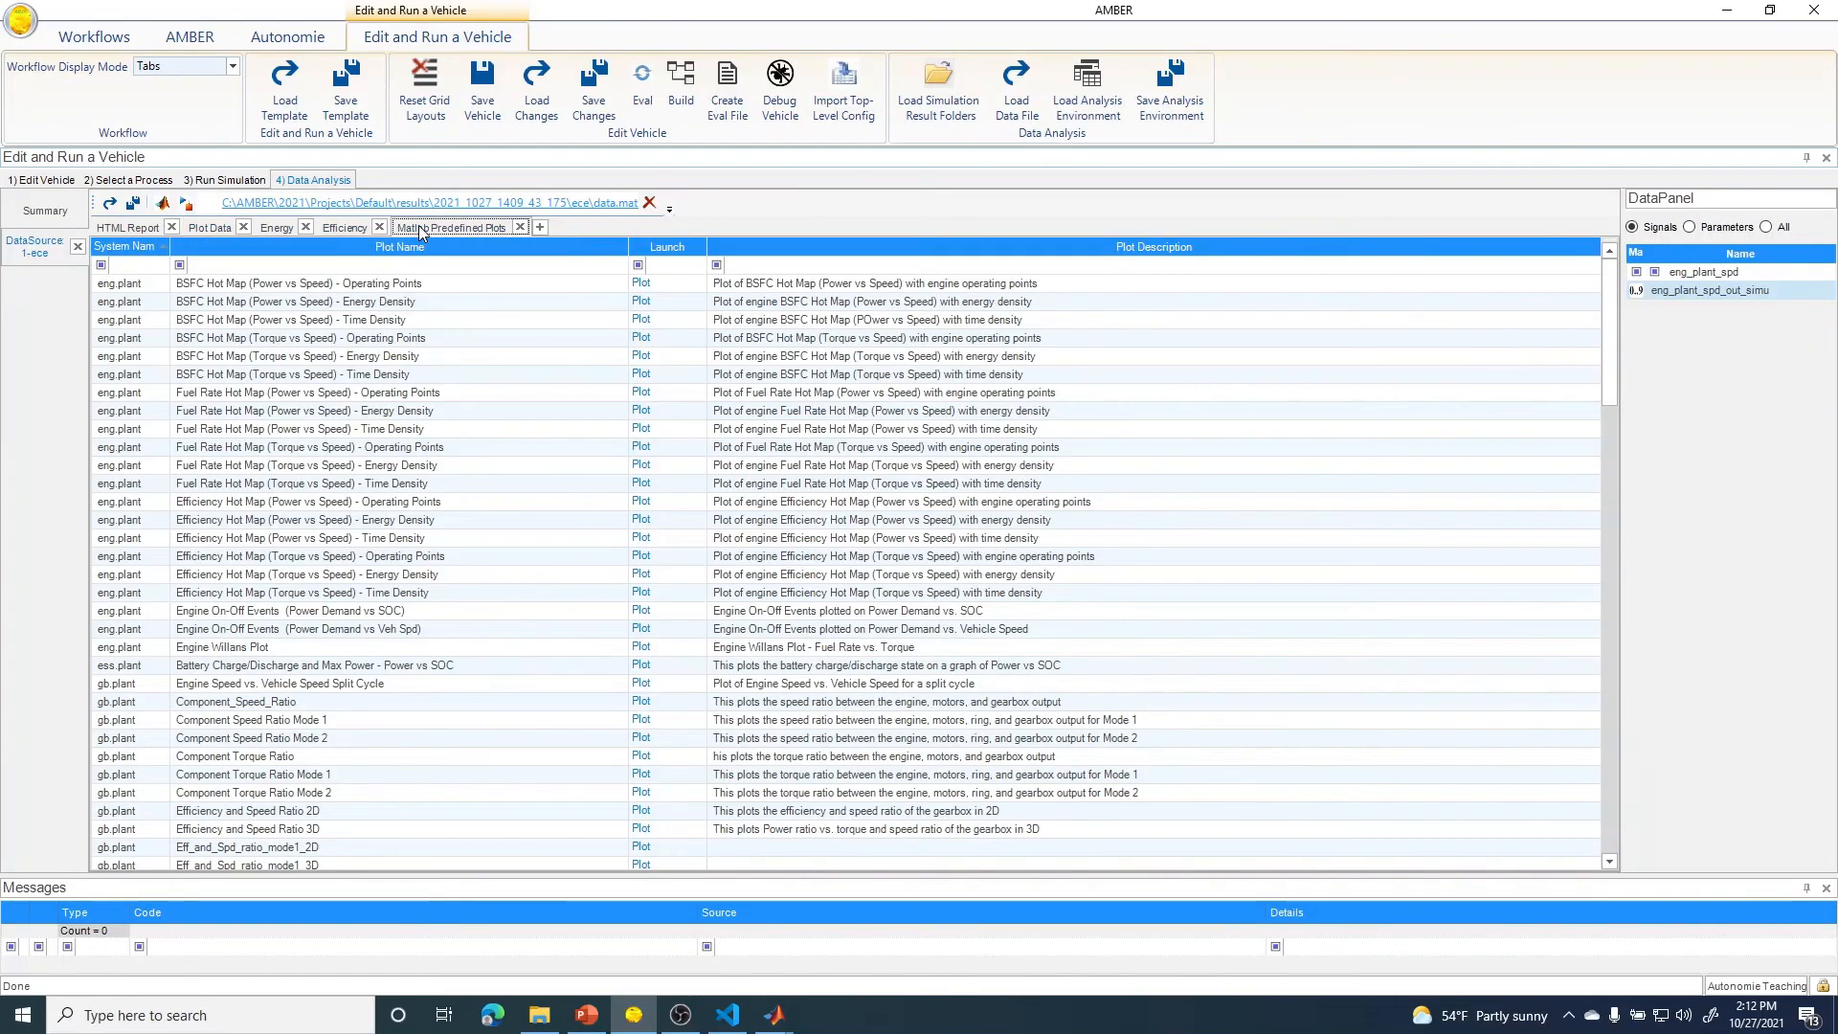
{"action": "left_click", "coordinate": [341, 265]}
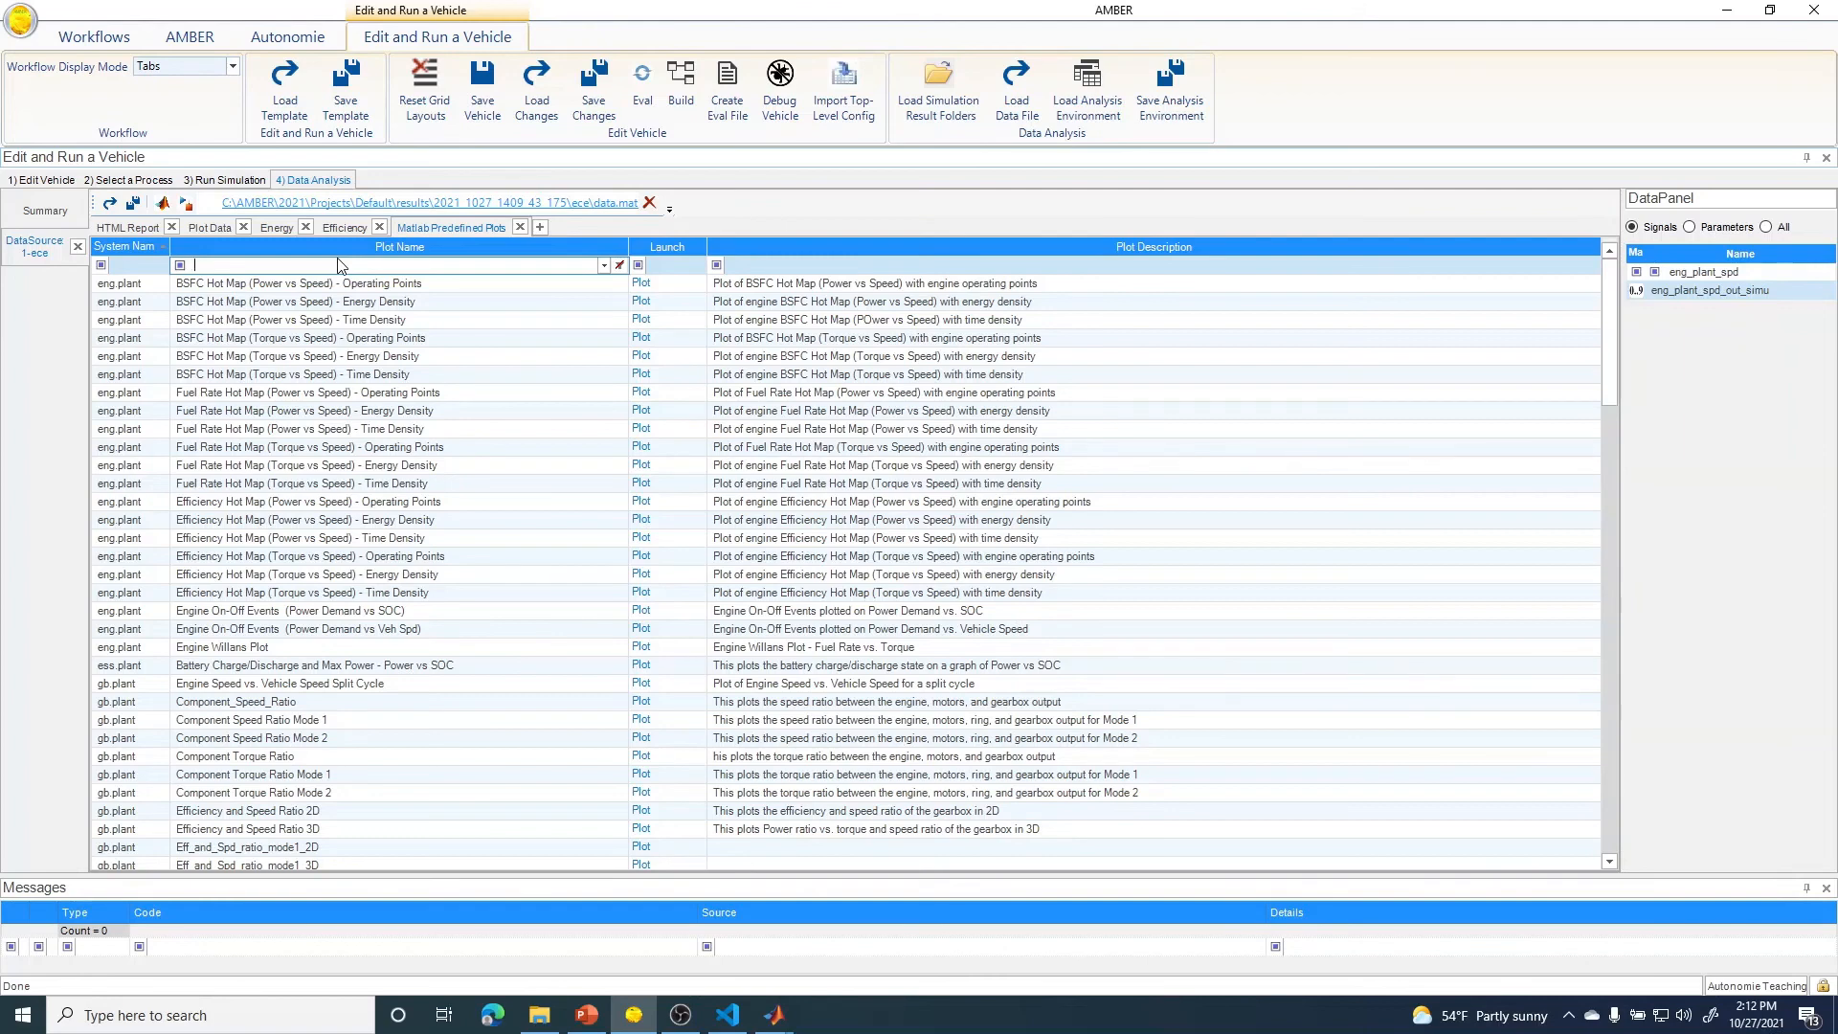
{"action": "type", "text": "Effi"}
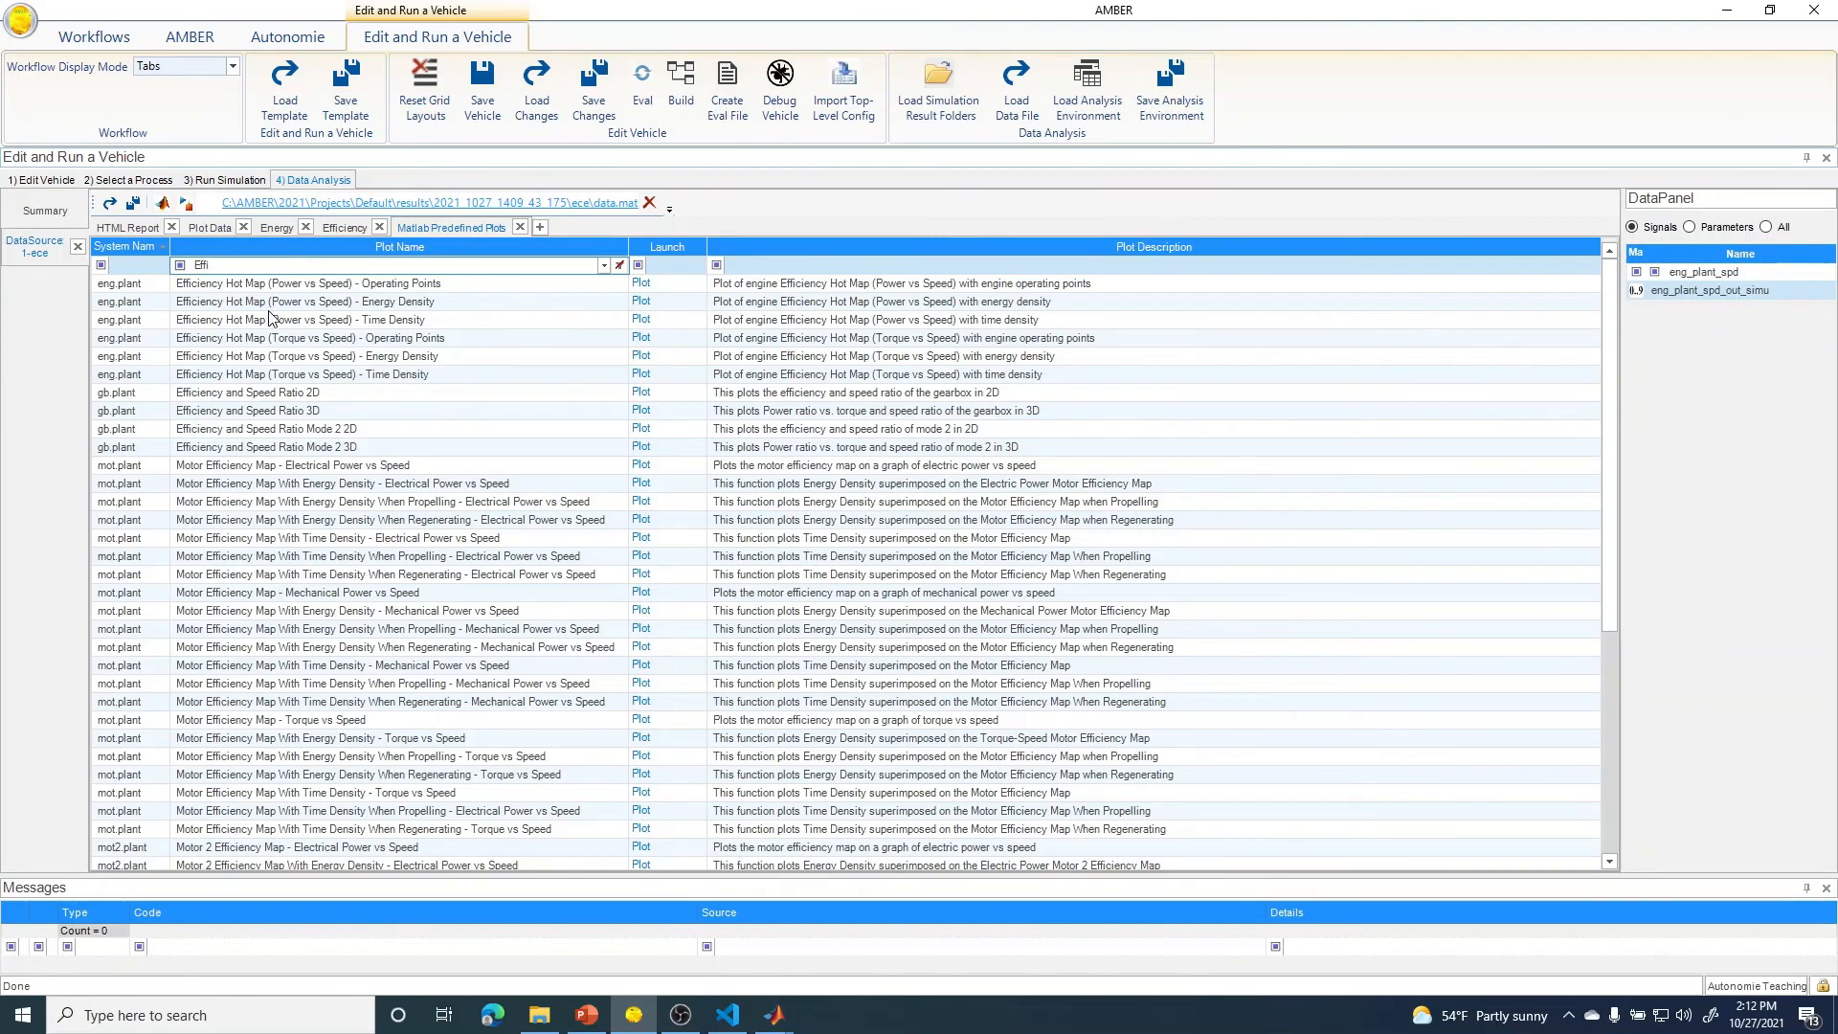
{"action": "left_click", "coordinate": [138, 265]}
{"action": "type", "text": "eng"}
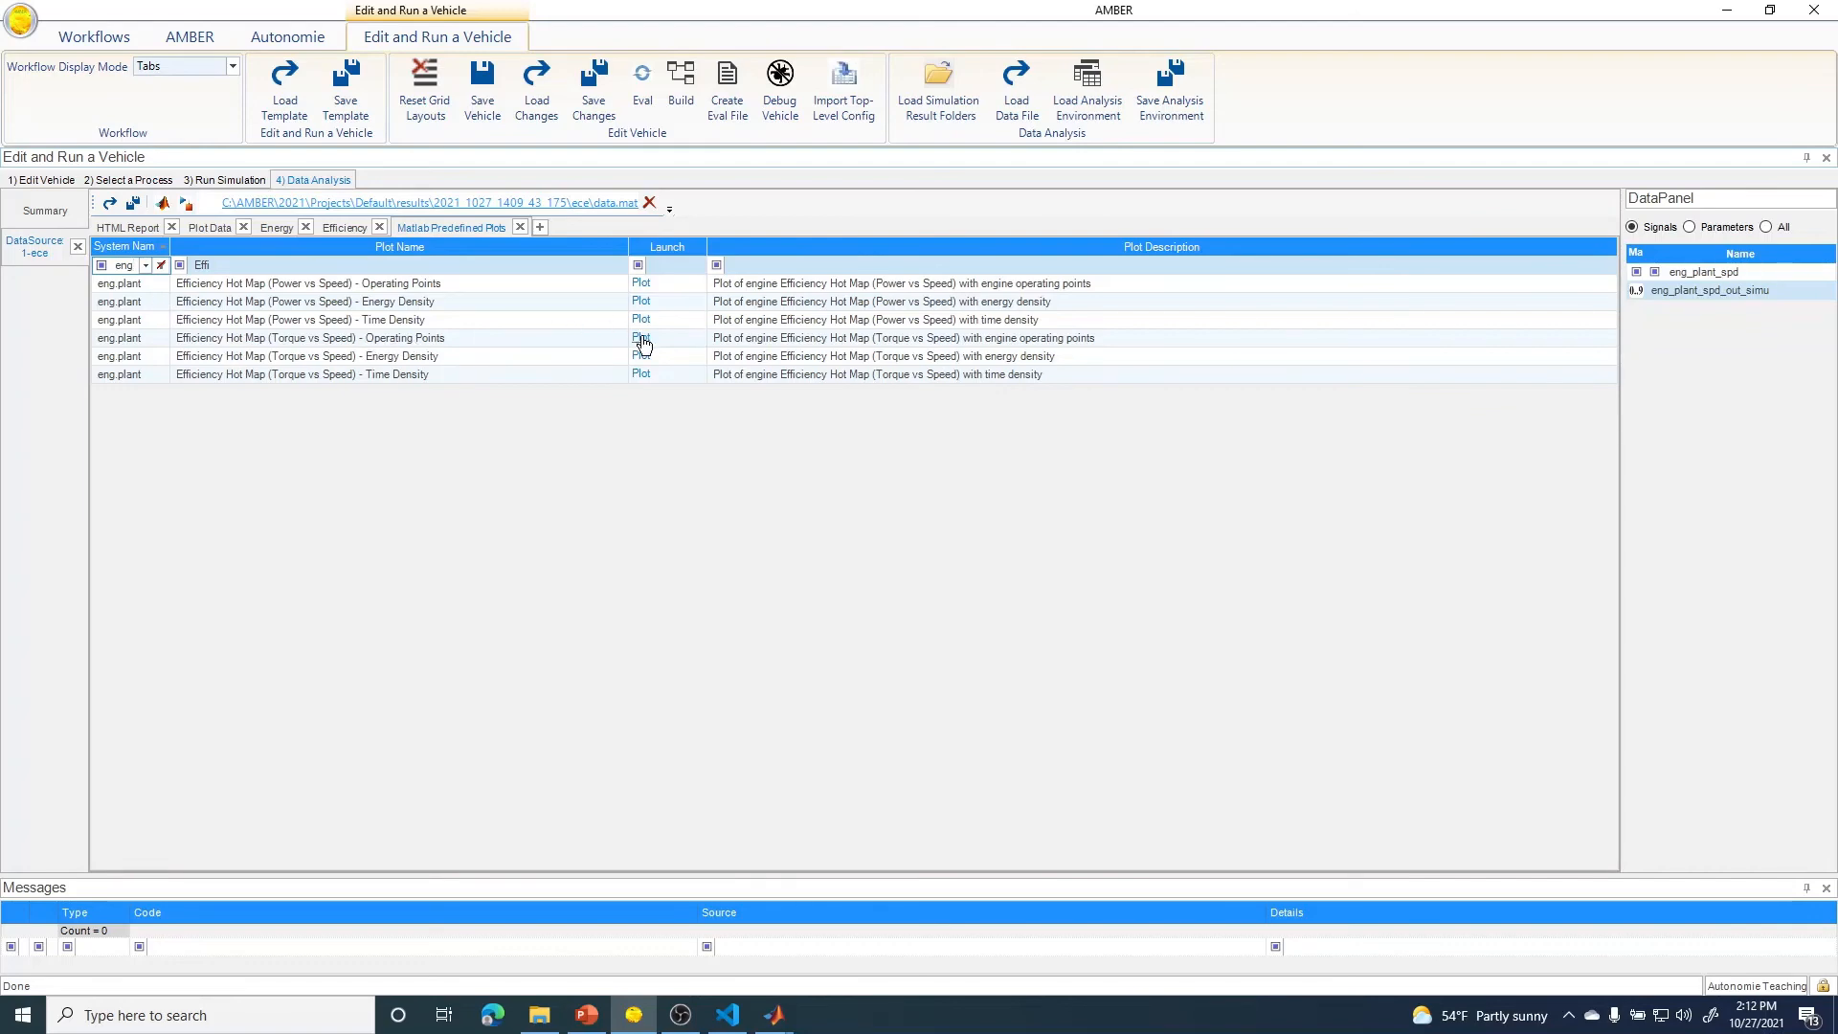
- Generate the Efficiency Hot Map (Torque vs Speed) - Operating Points plot, view its figure and minimize it
{"action": "left_click", "coordinate": [641, 340]}
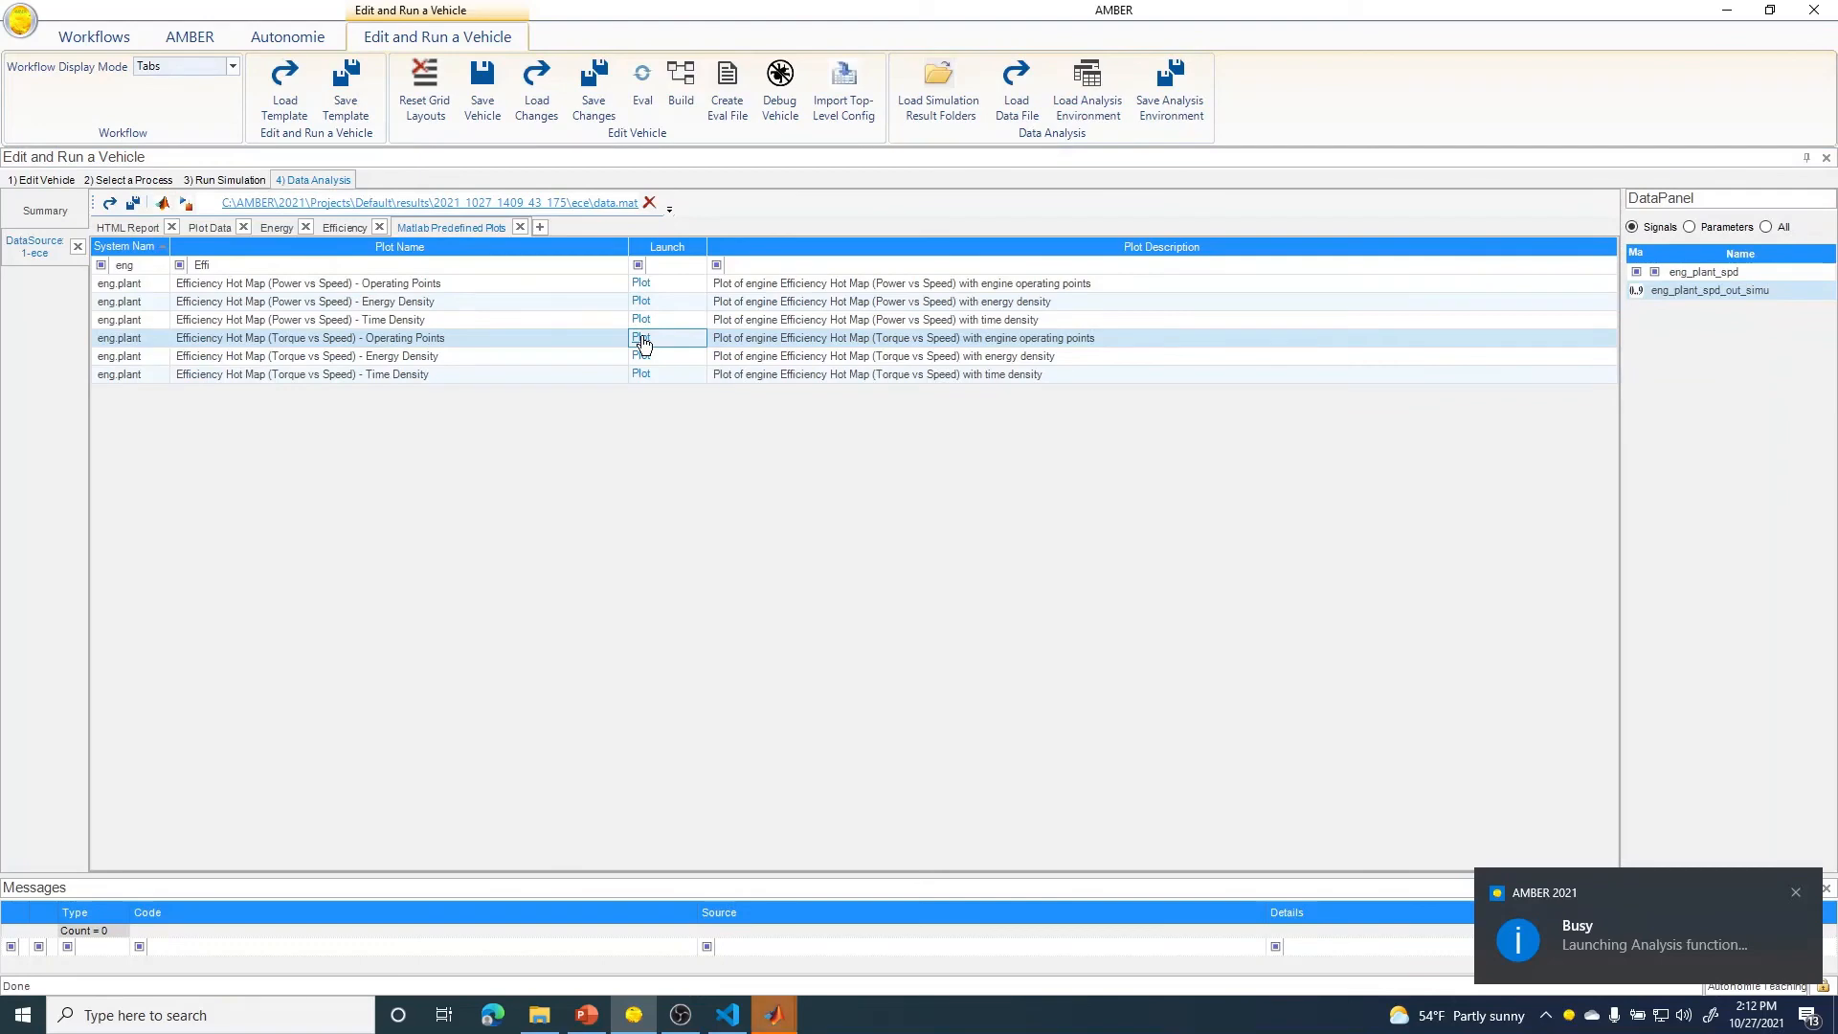
{"action": "mouse_move", "coordinate": [780, 1007]}
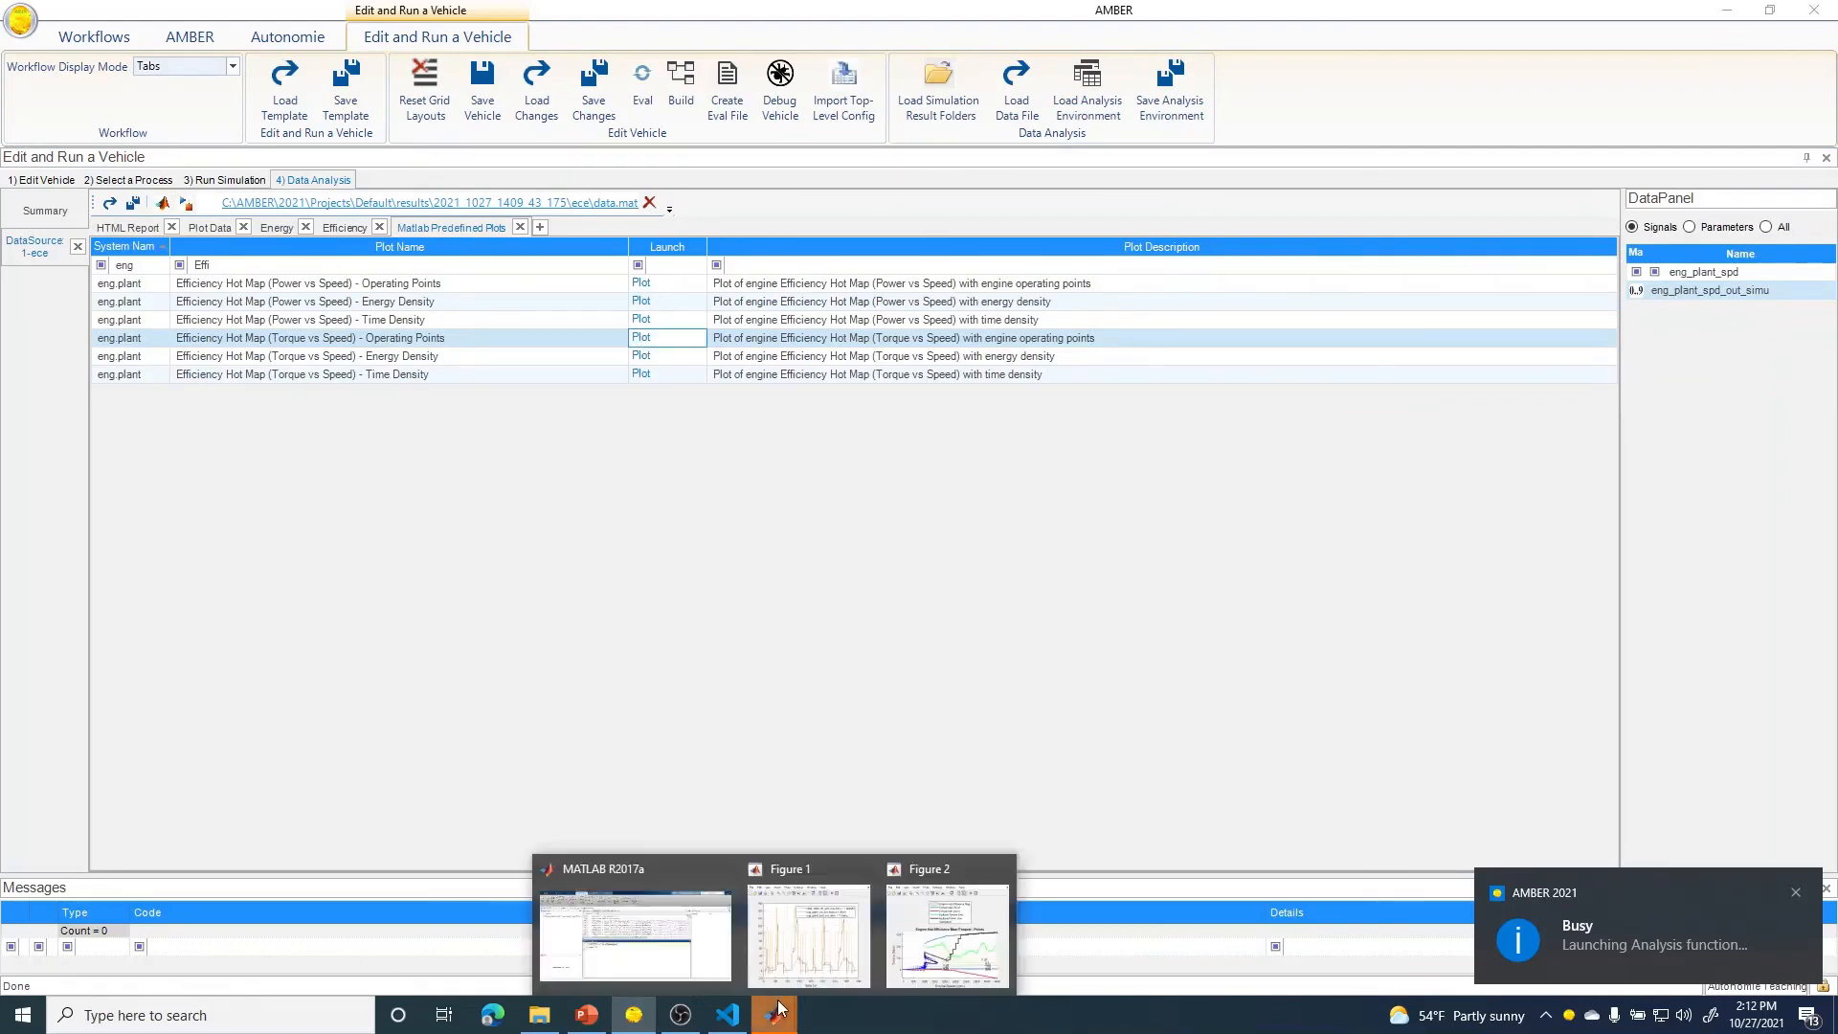
{"action": "left_click", "coordinate": [952, 905]}
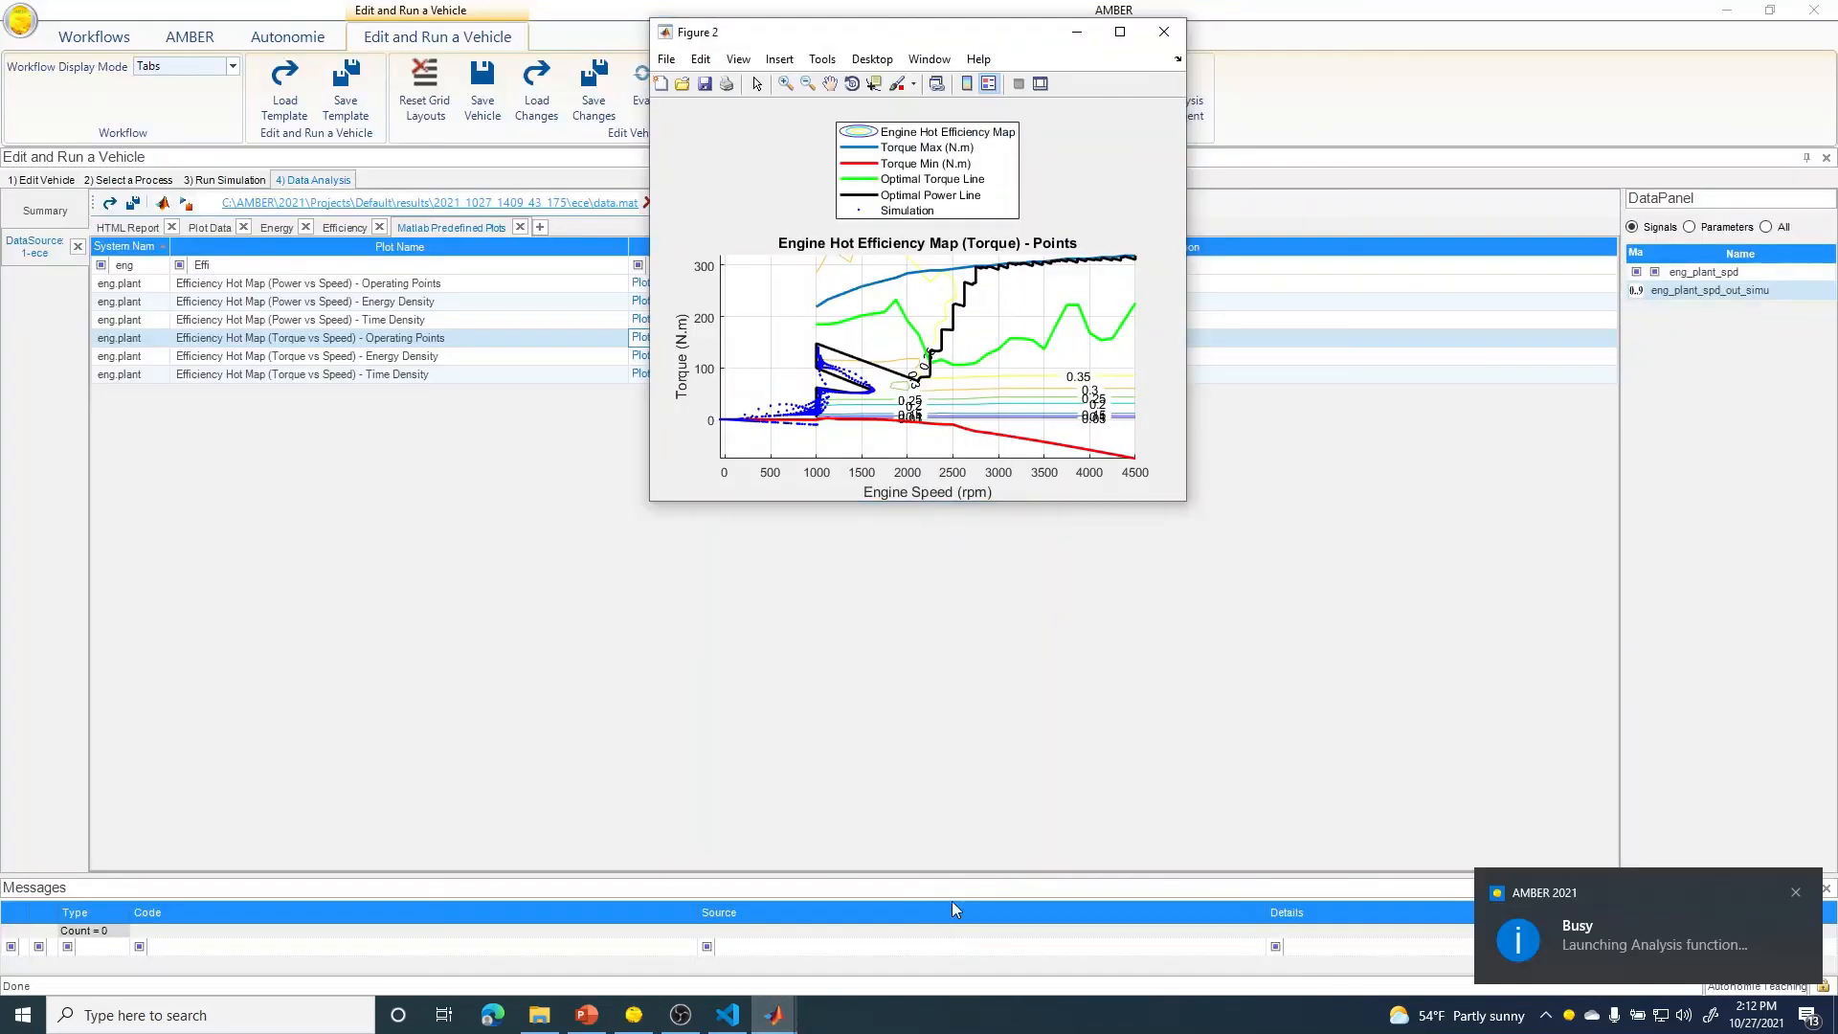
{"action": "left_click", "coordinate": [1079, 36]}
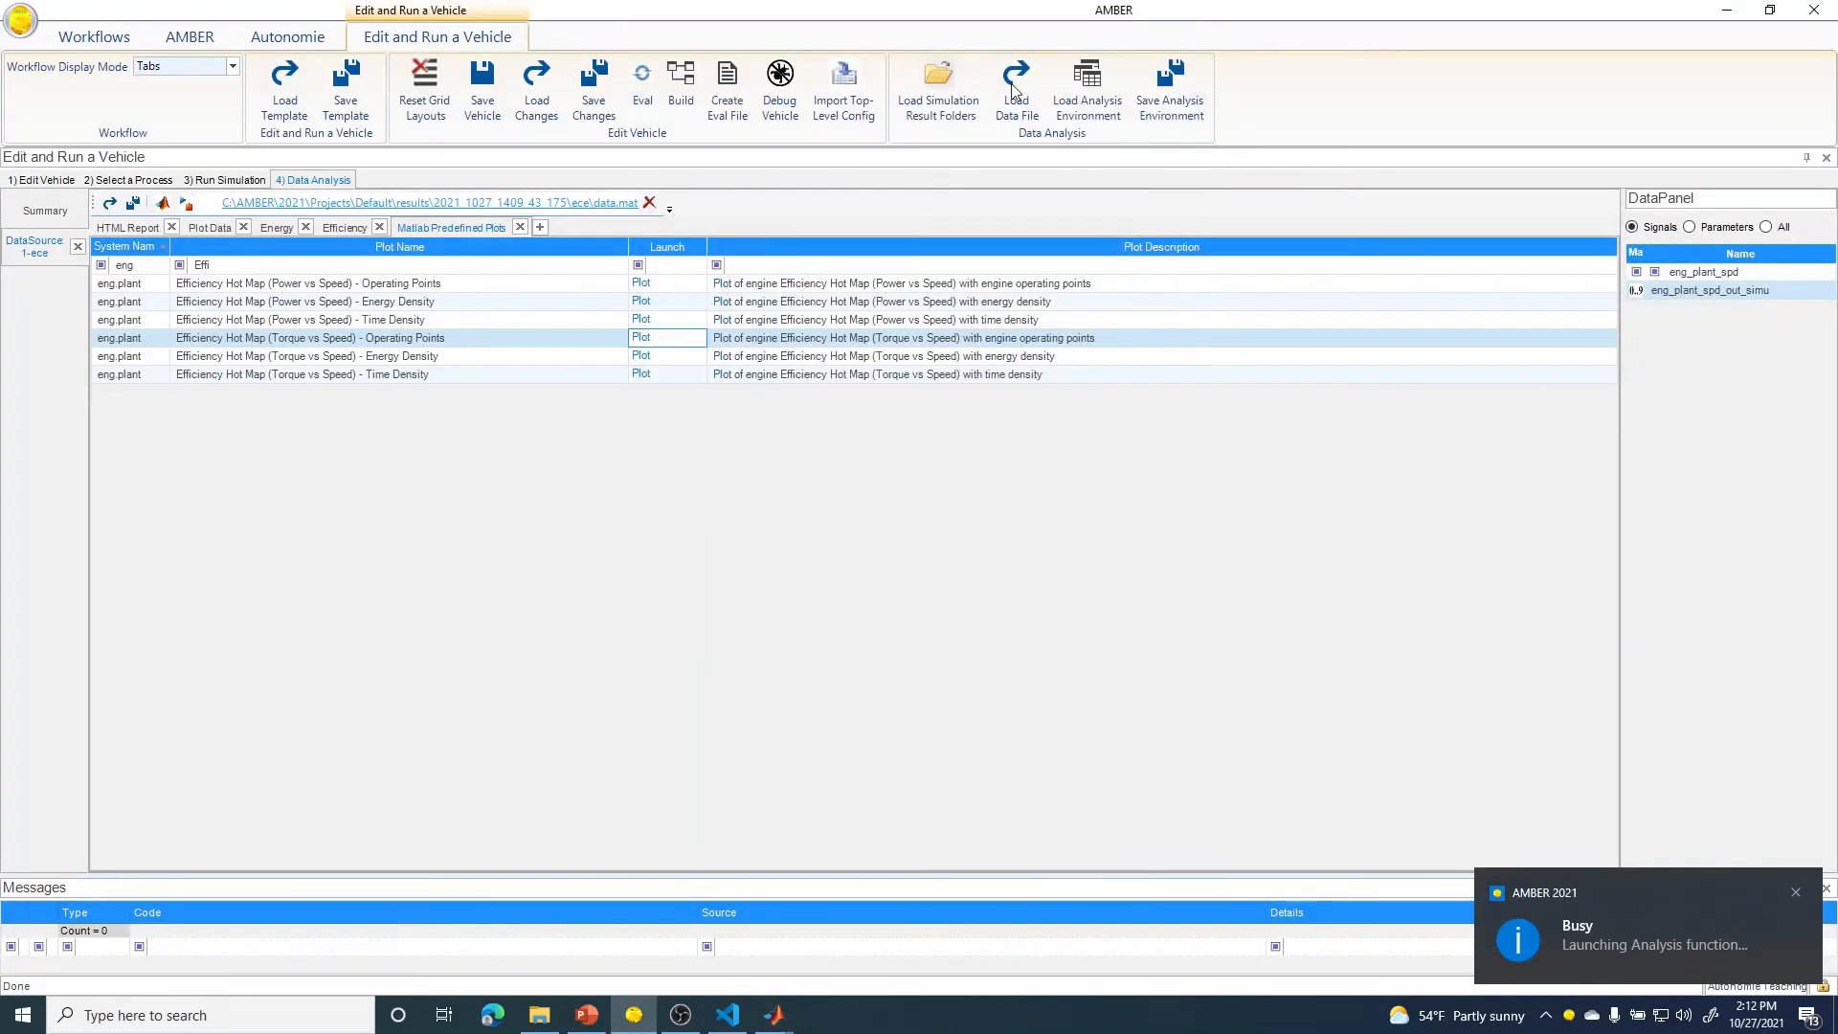
- Generate the engine Efficiency Hot Map Energy Density plots for both Power vs Speed and Torque vs Speed
{"action": "left_click", "coordinate": [640, 303]}
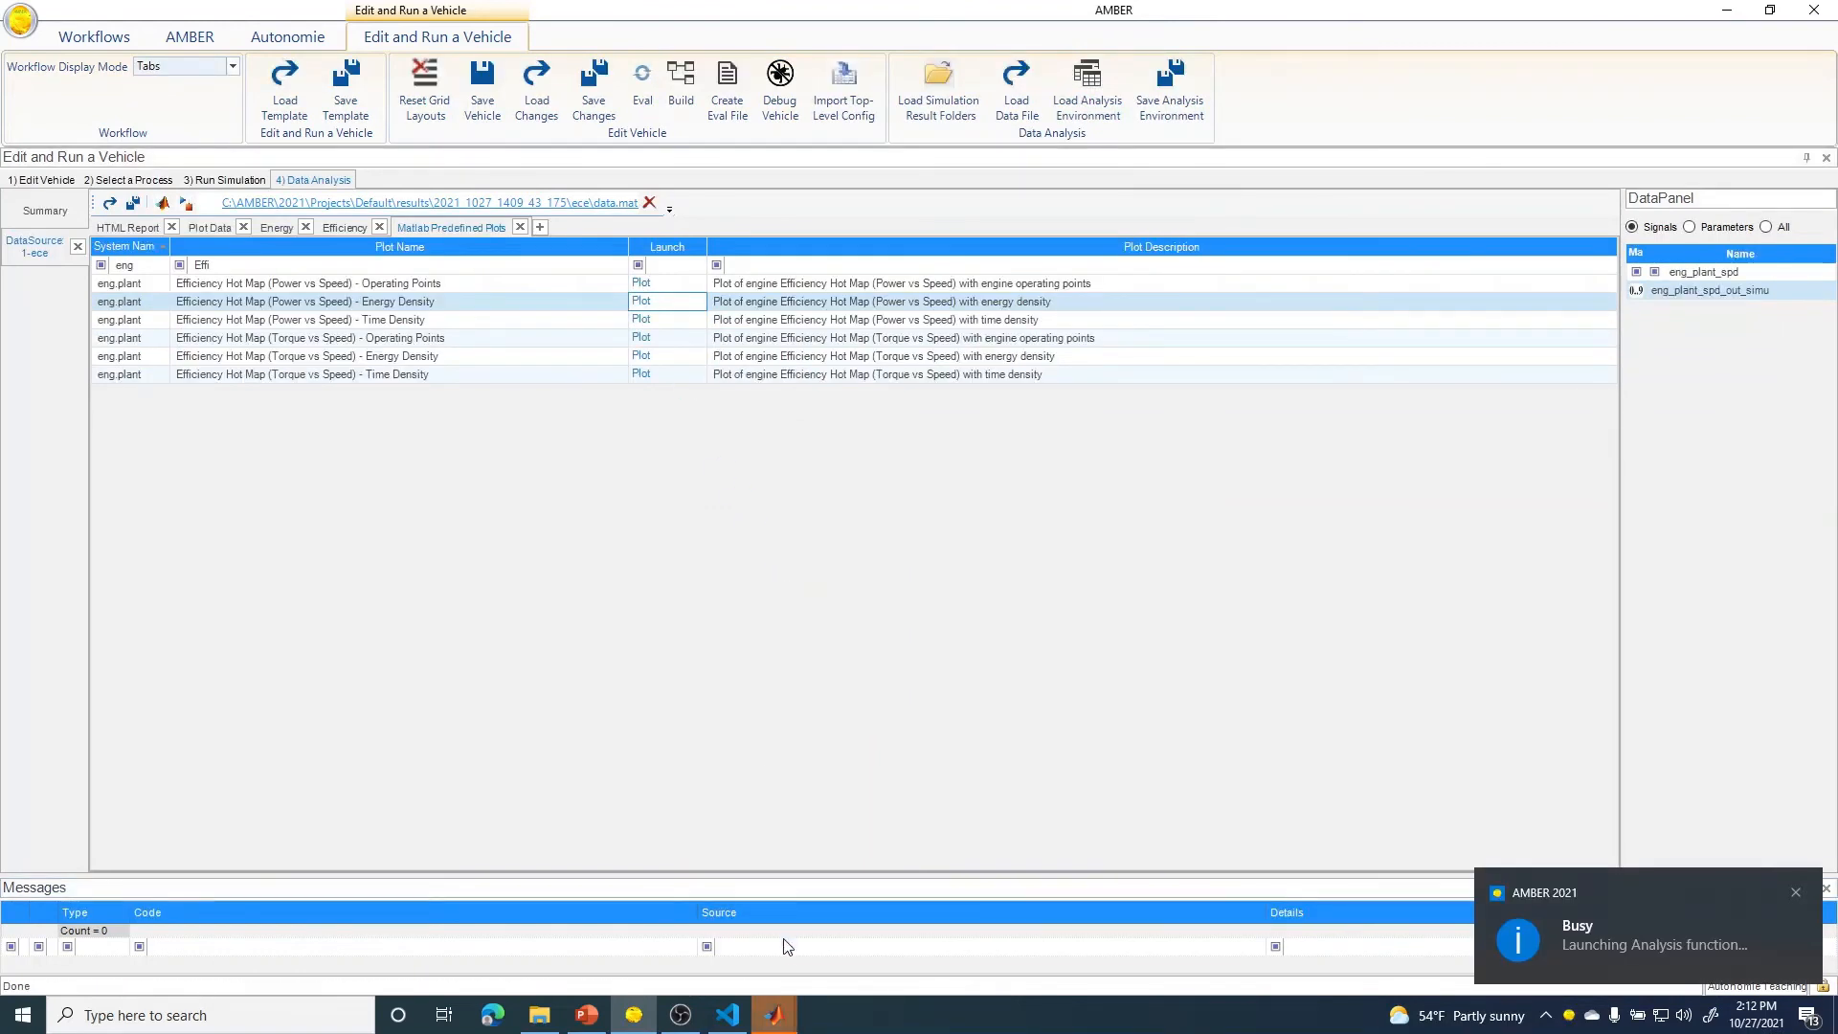
{"action": "left_click", "coordinate": [776, 1020]}
{"action": "left_click", "coordinate": [639, 357]}
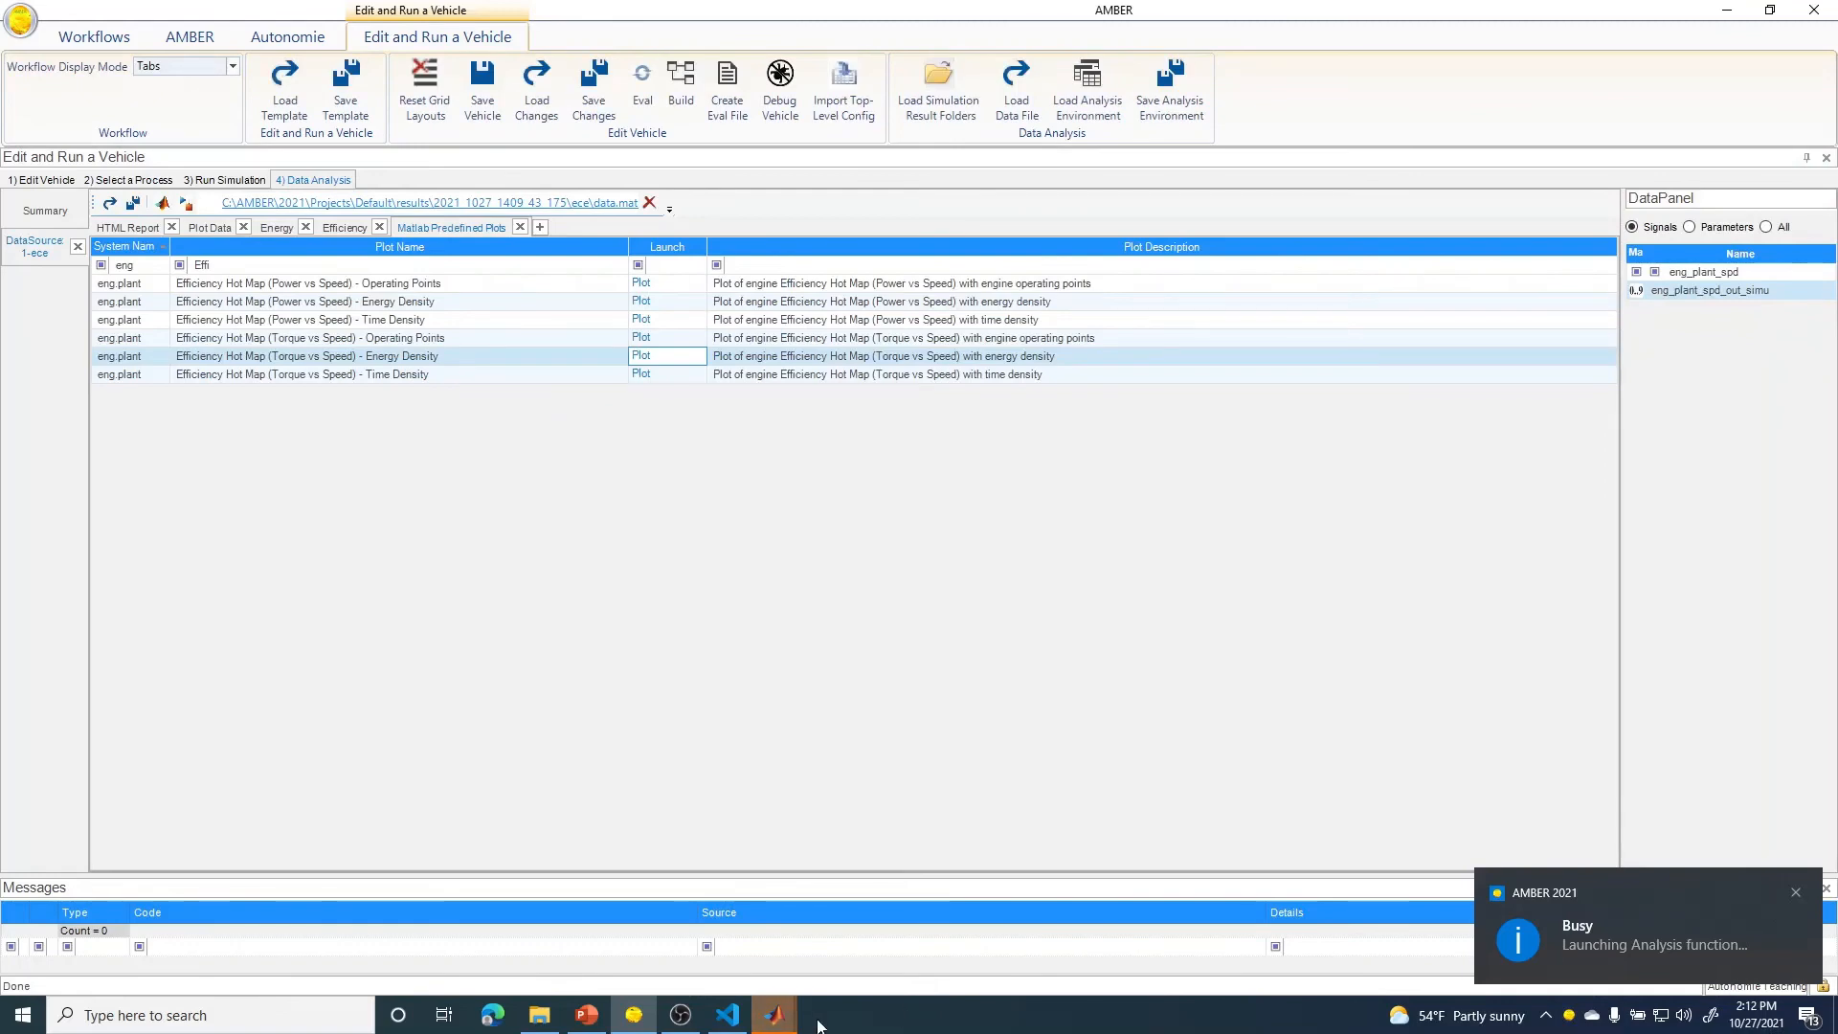
- Bring up the power and torque energy density figures and arrange them side by side for comparison
{"action": "mouse_move", "coordinate": [789, 1029]}
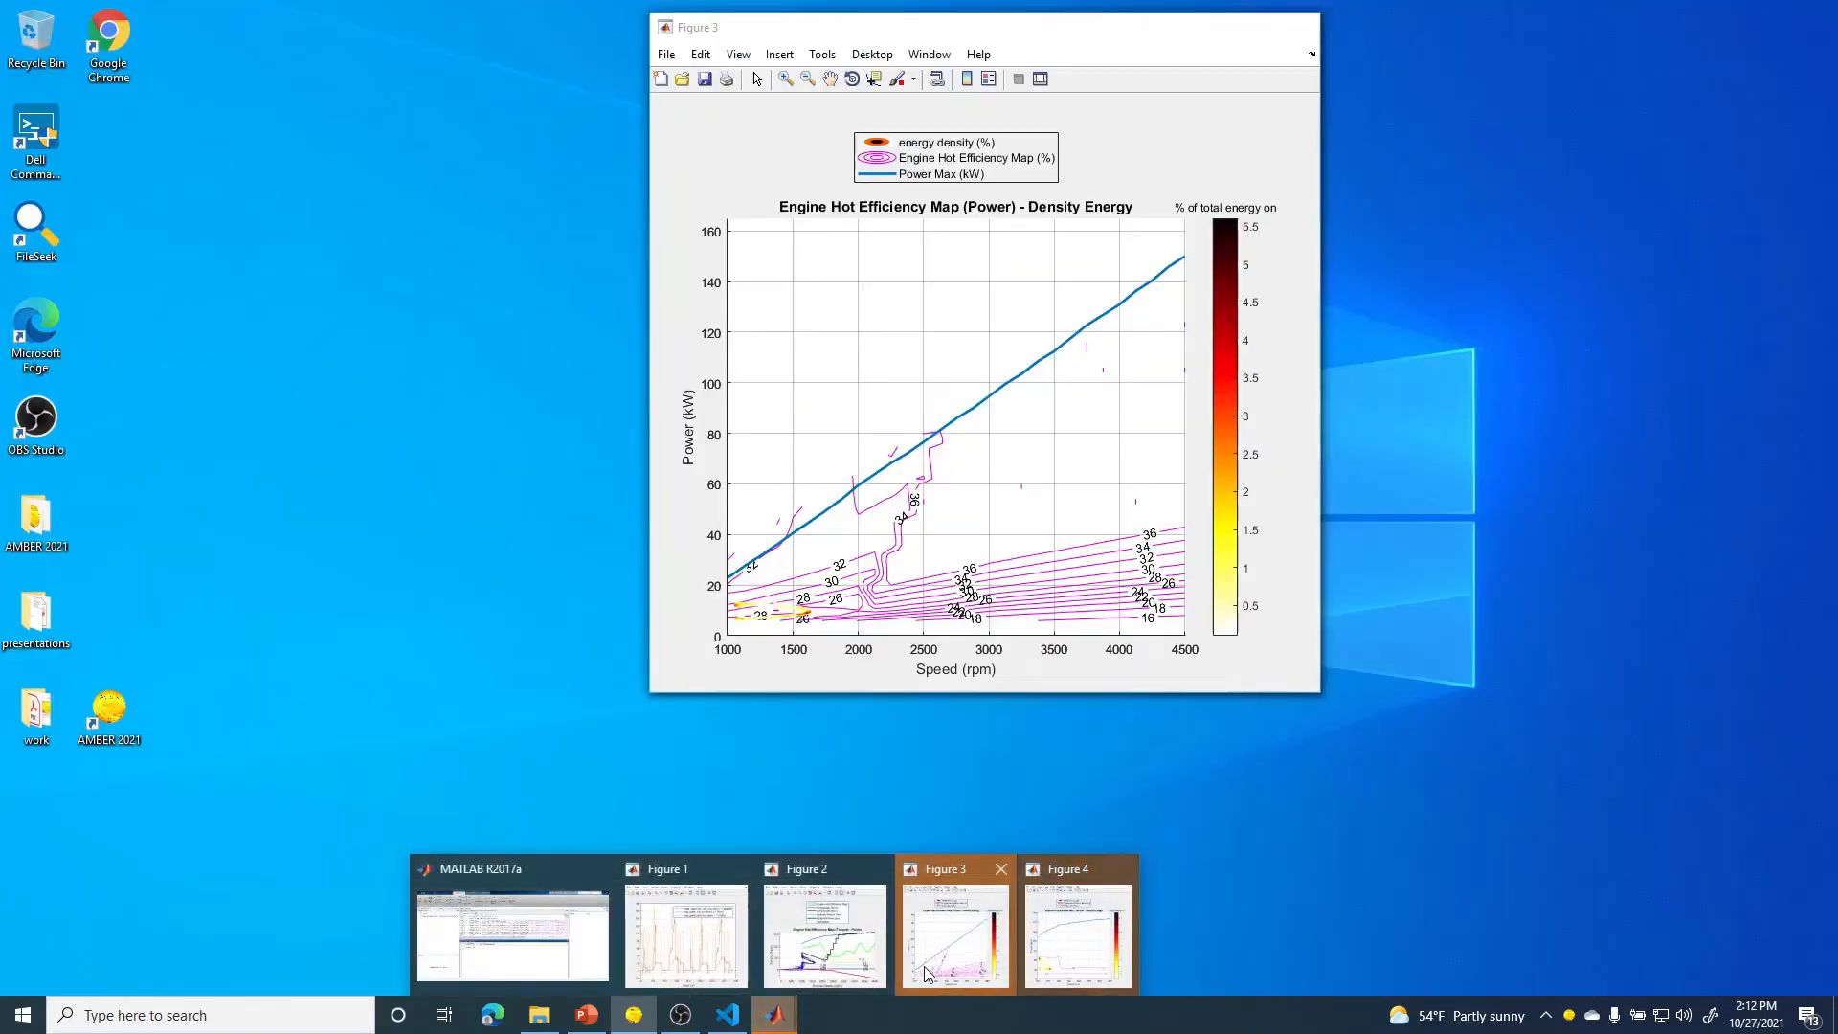
{"action": "left_click", "coordinate": [927, 974]}
{"action": "left_click", "coordinate": [775, 1014]}
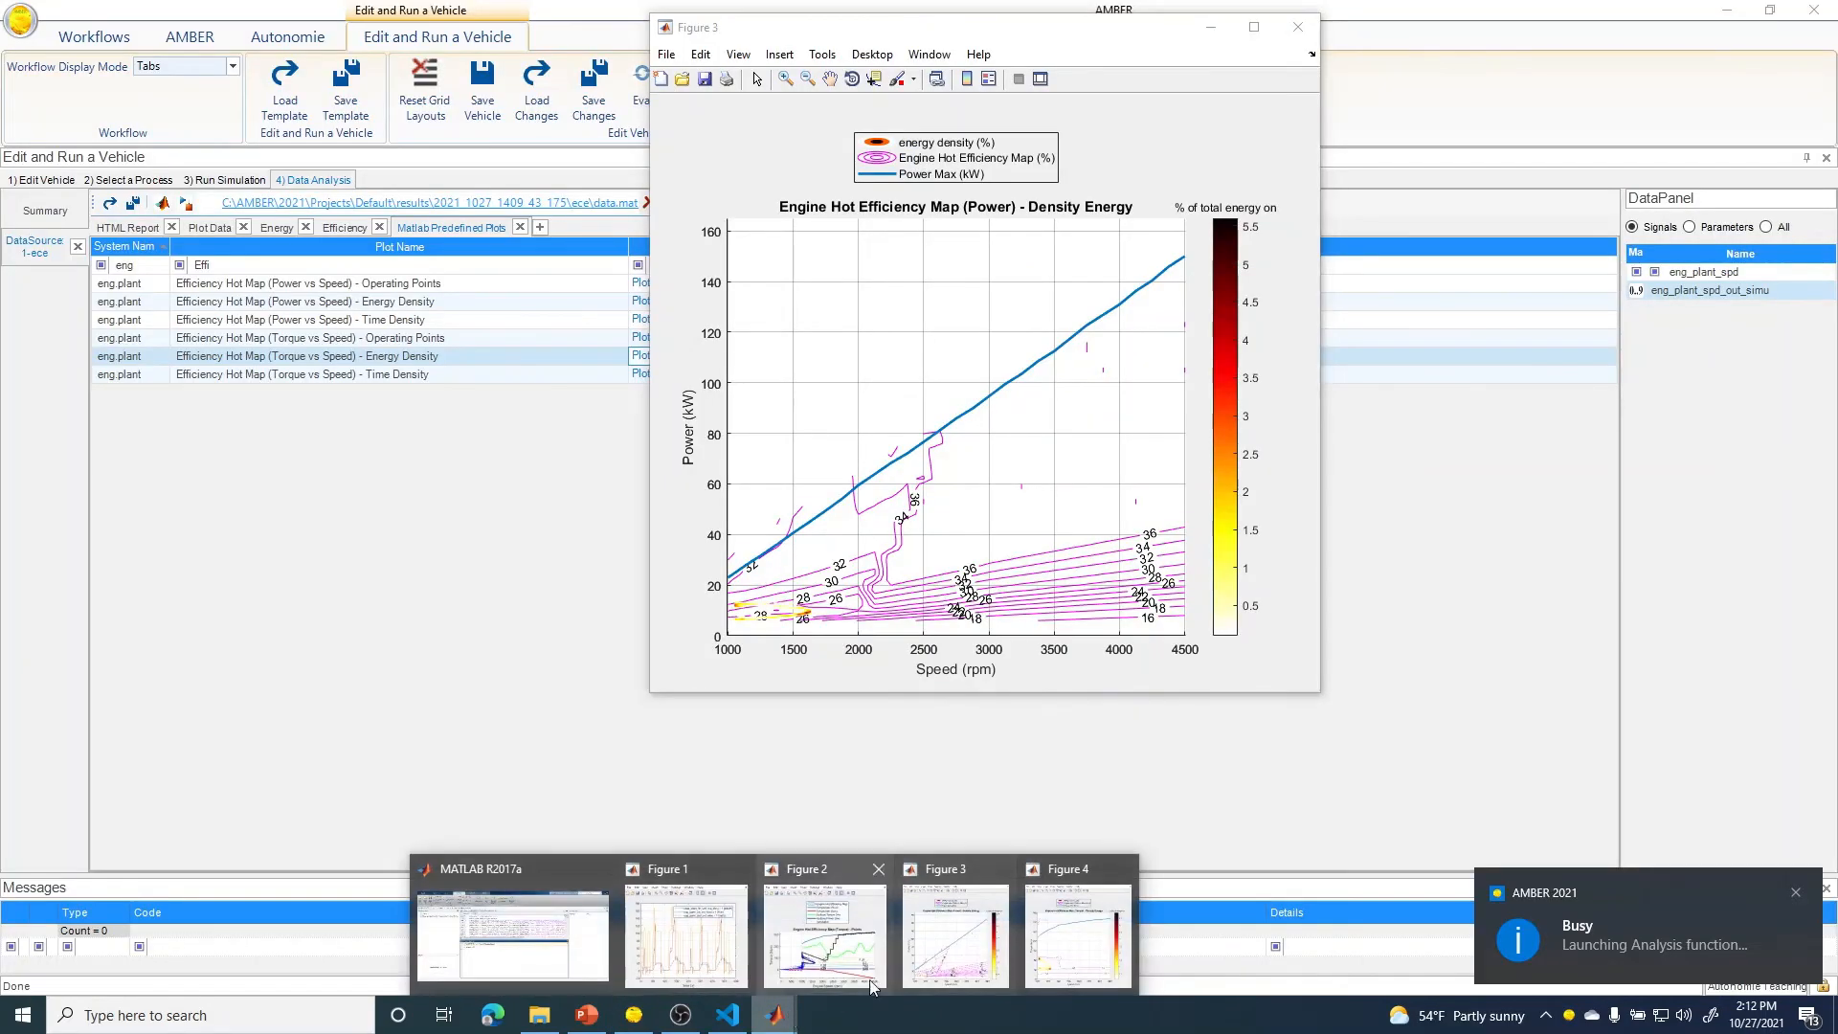
{"action": "left_click", "coordinate": [1043, 941]}
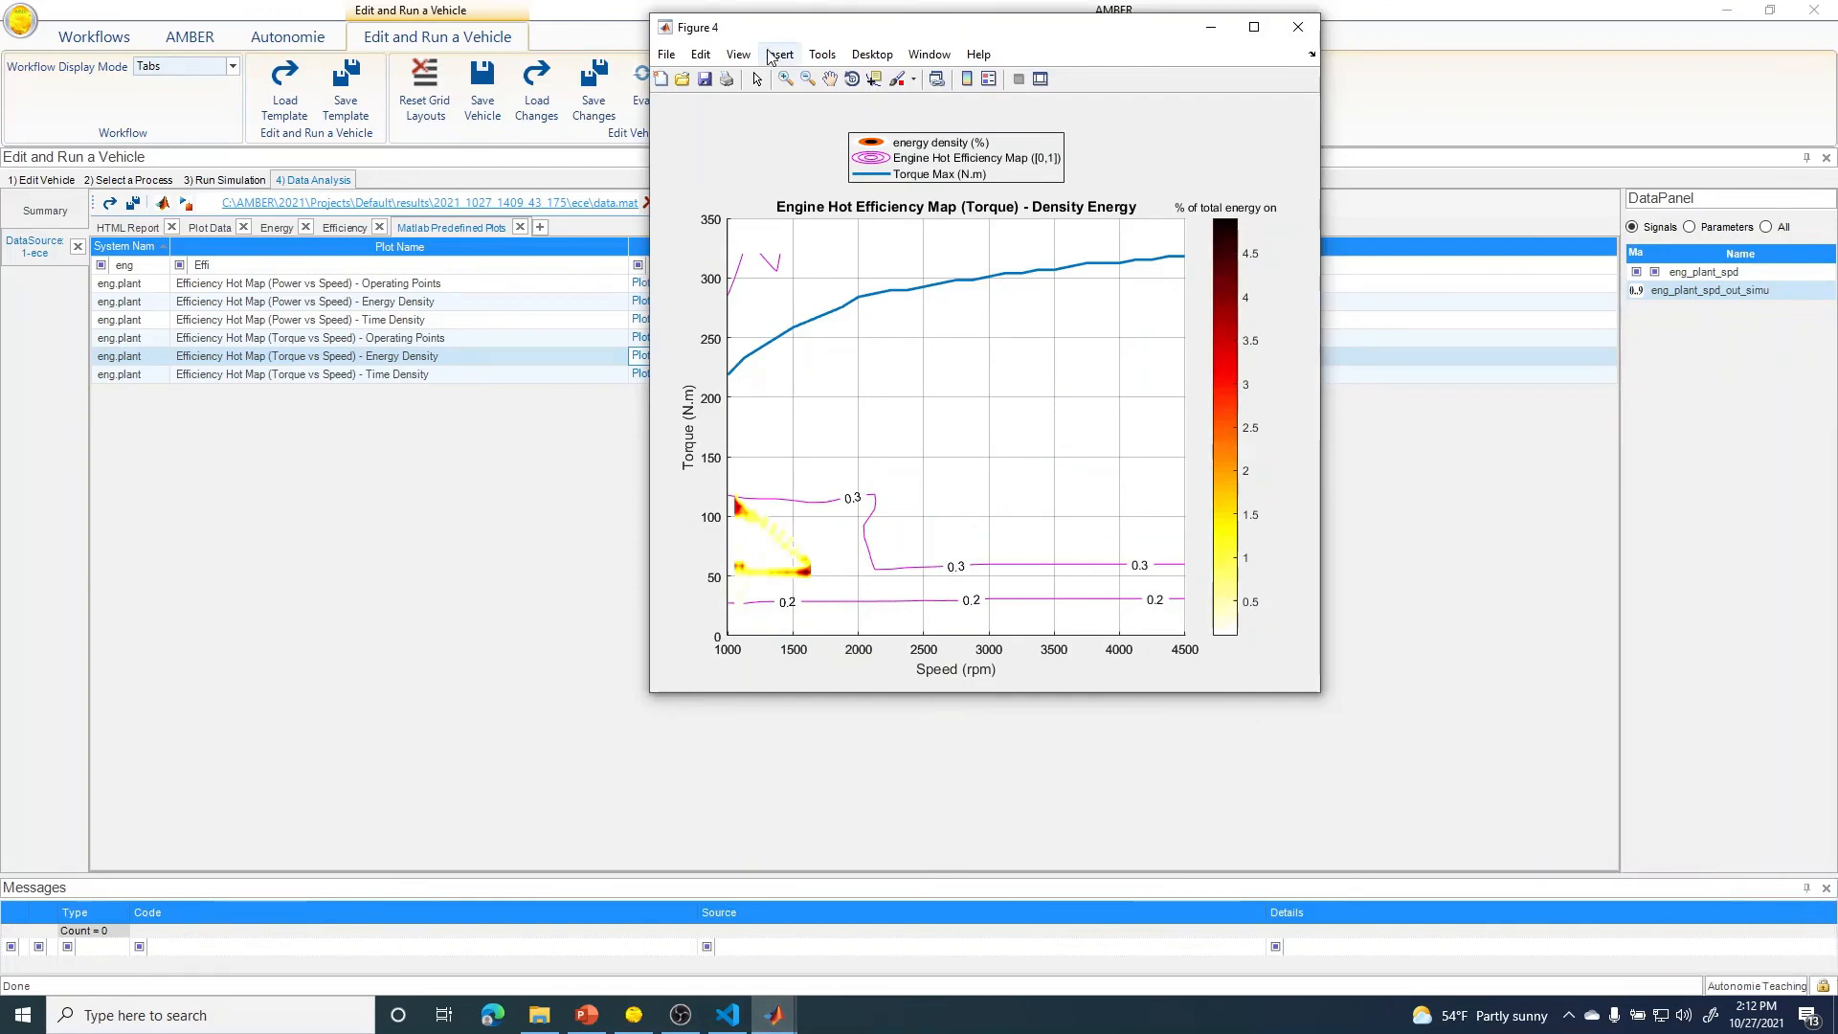
{"action": "left_click_drag", "start_coordinate": [737, 31], "coordinate": [220, 35]}
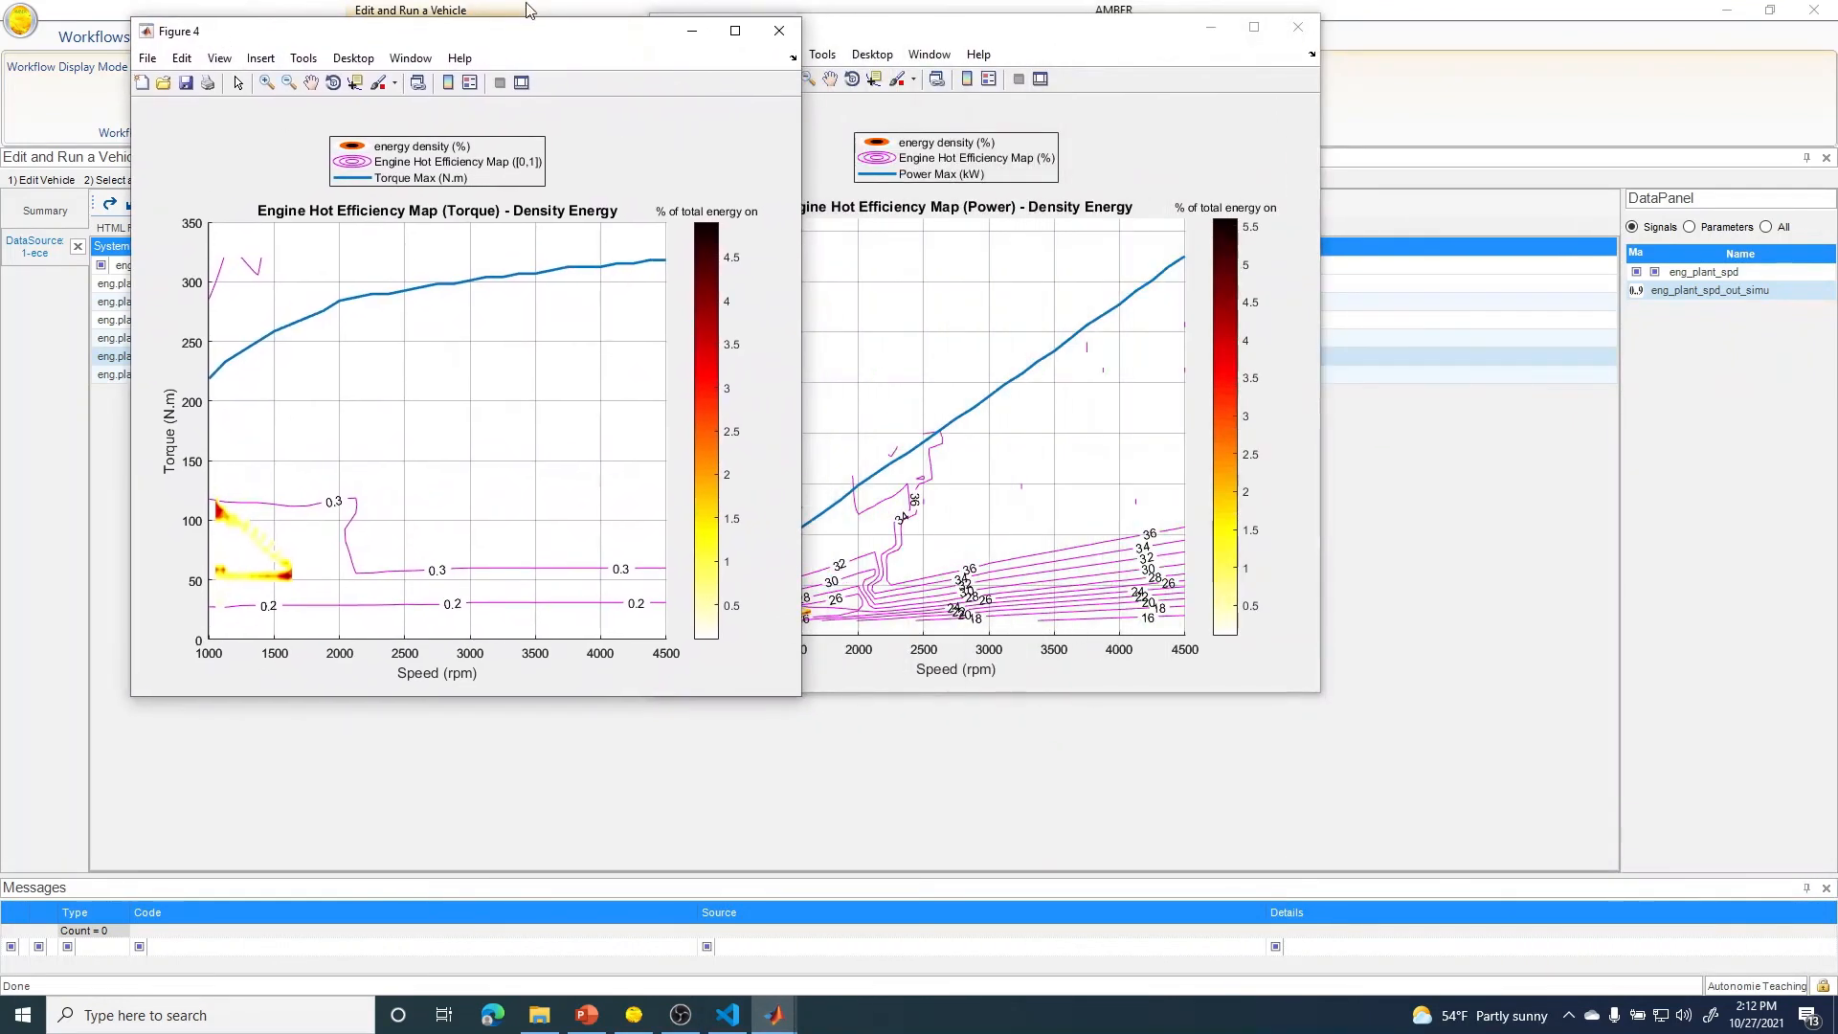
{"action": "left_click_drag", "start_coordinate": [838, 36], "coordinate": [995, 35]}
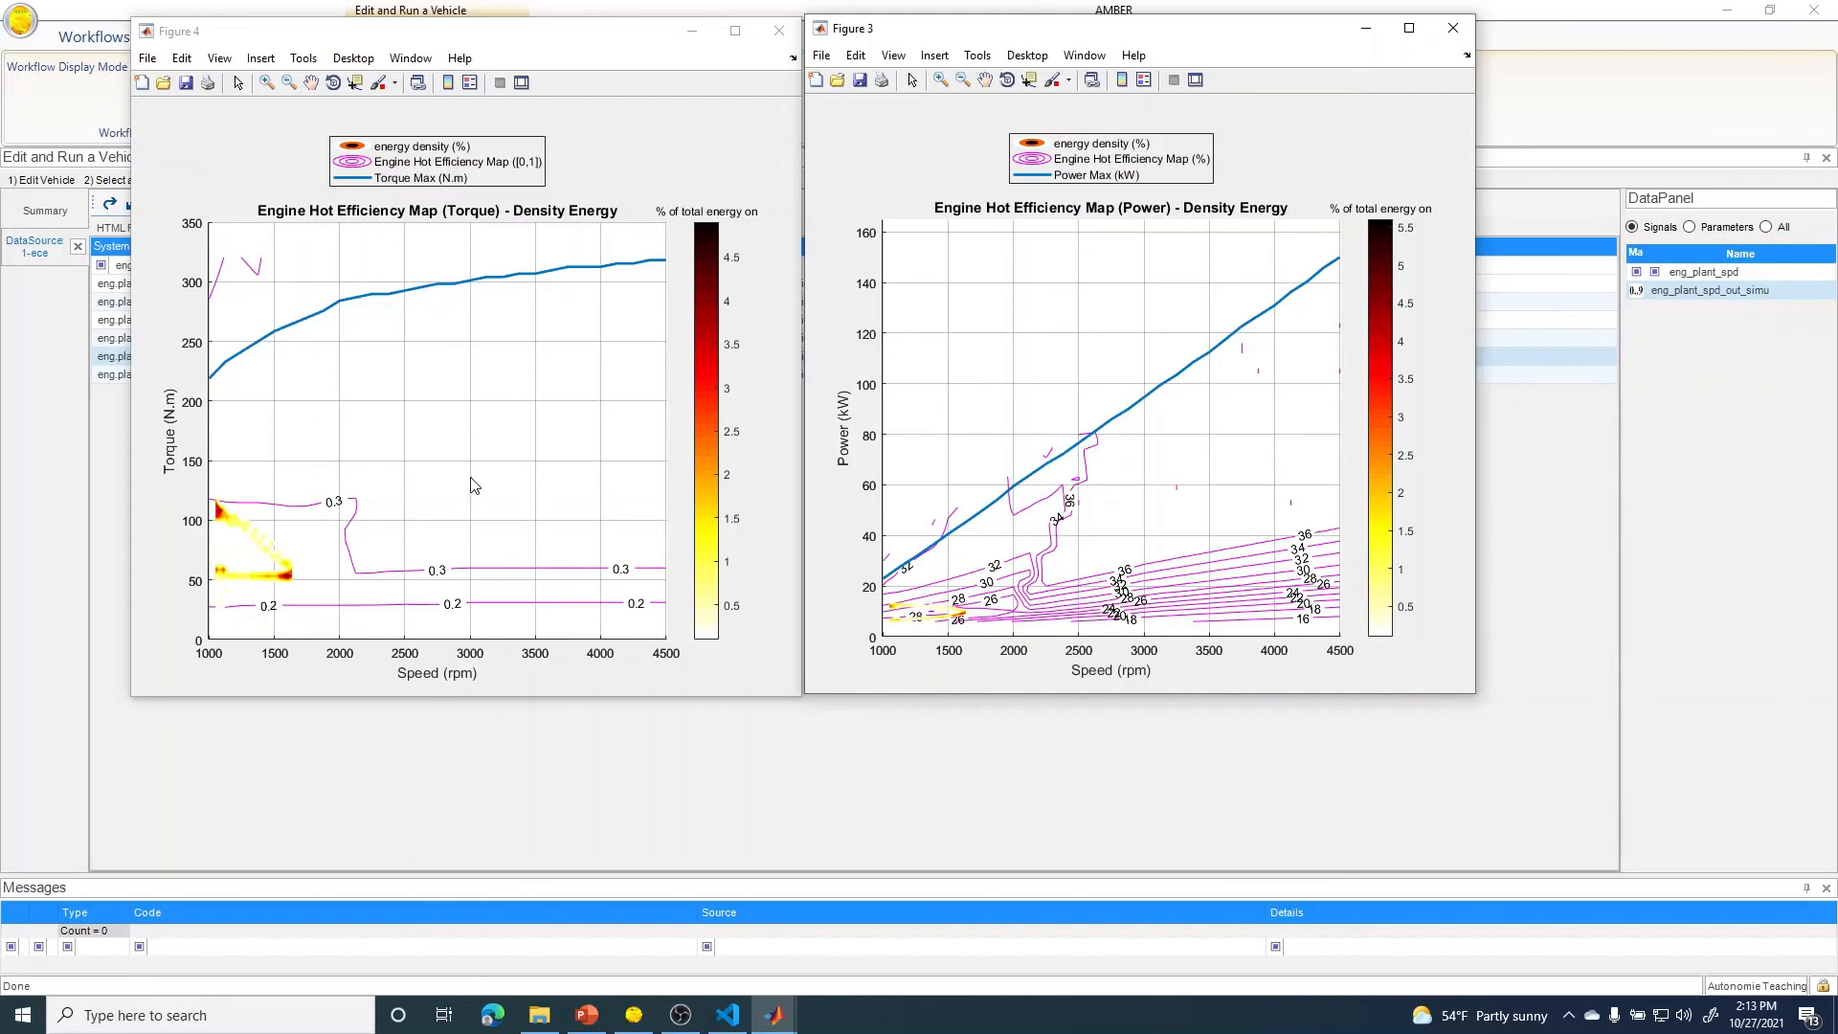
- Switch back to AMBER and display the data analysis summary with the main results of the ECE run
{"action": "left_click", "coordinate": [586, 744]}
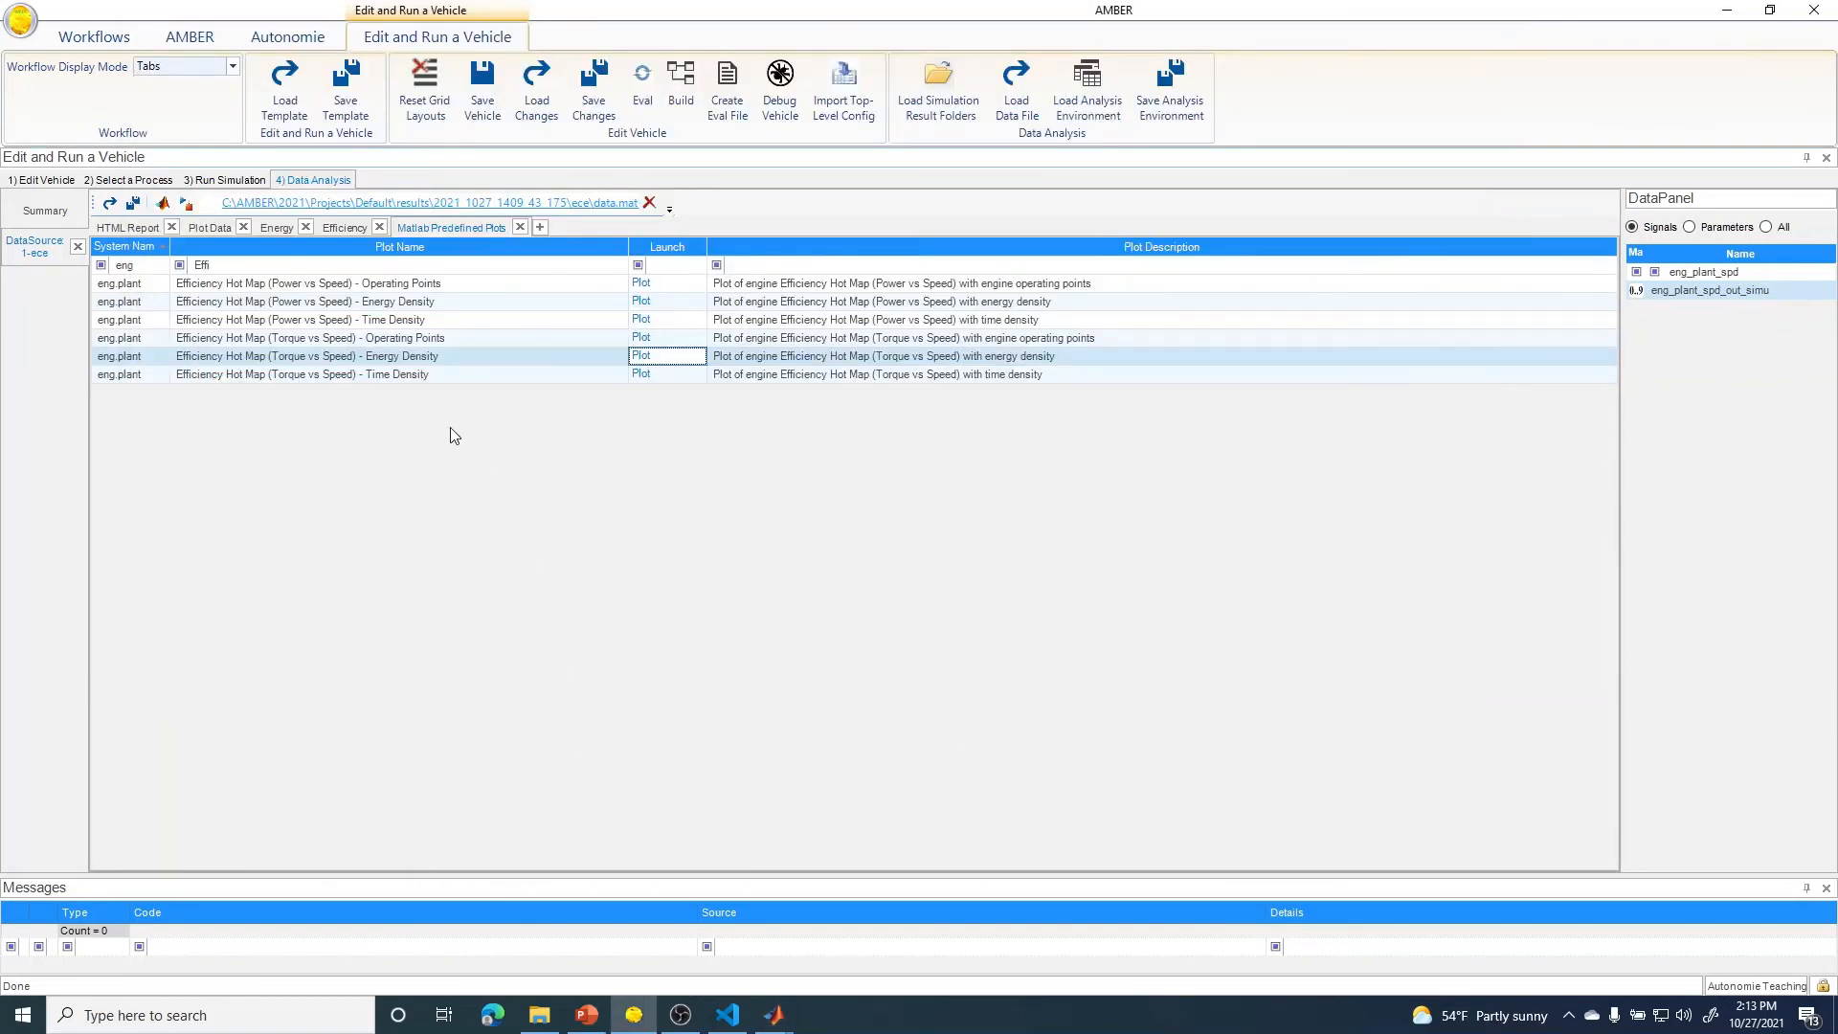
{"action": "left_click", "coordinate": [42, 180]}
{"action": "left_click", "coordinate": [331, 179]}
{"action": "left_click", "coordinate": [44, 211]}
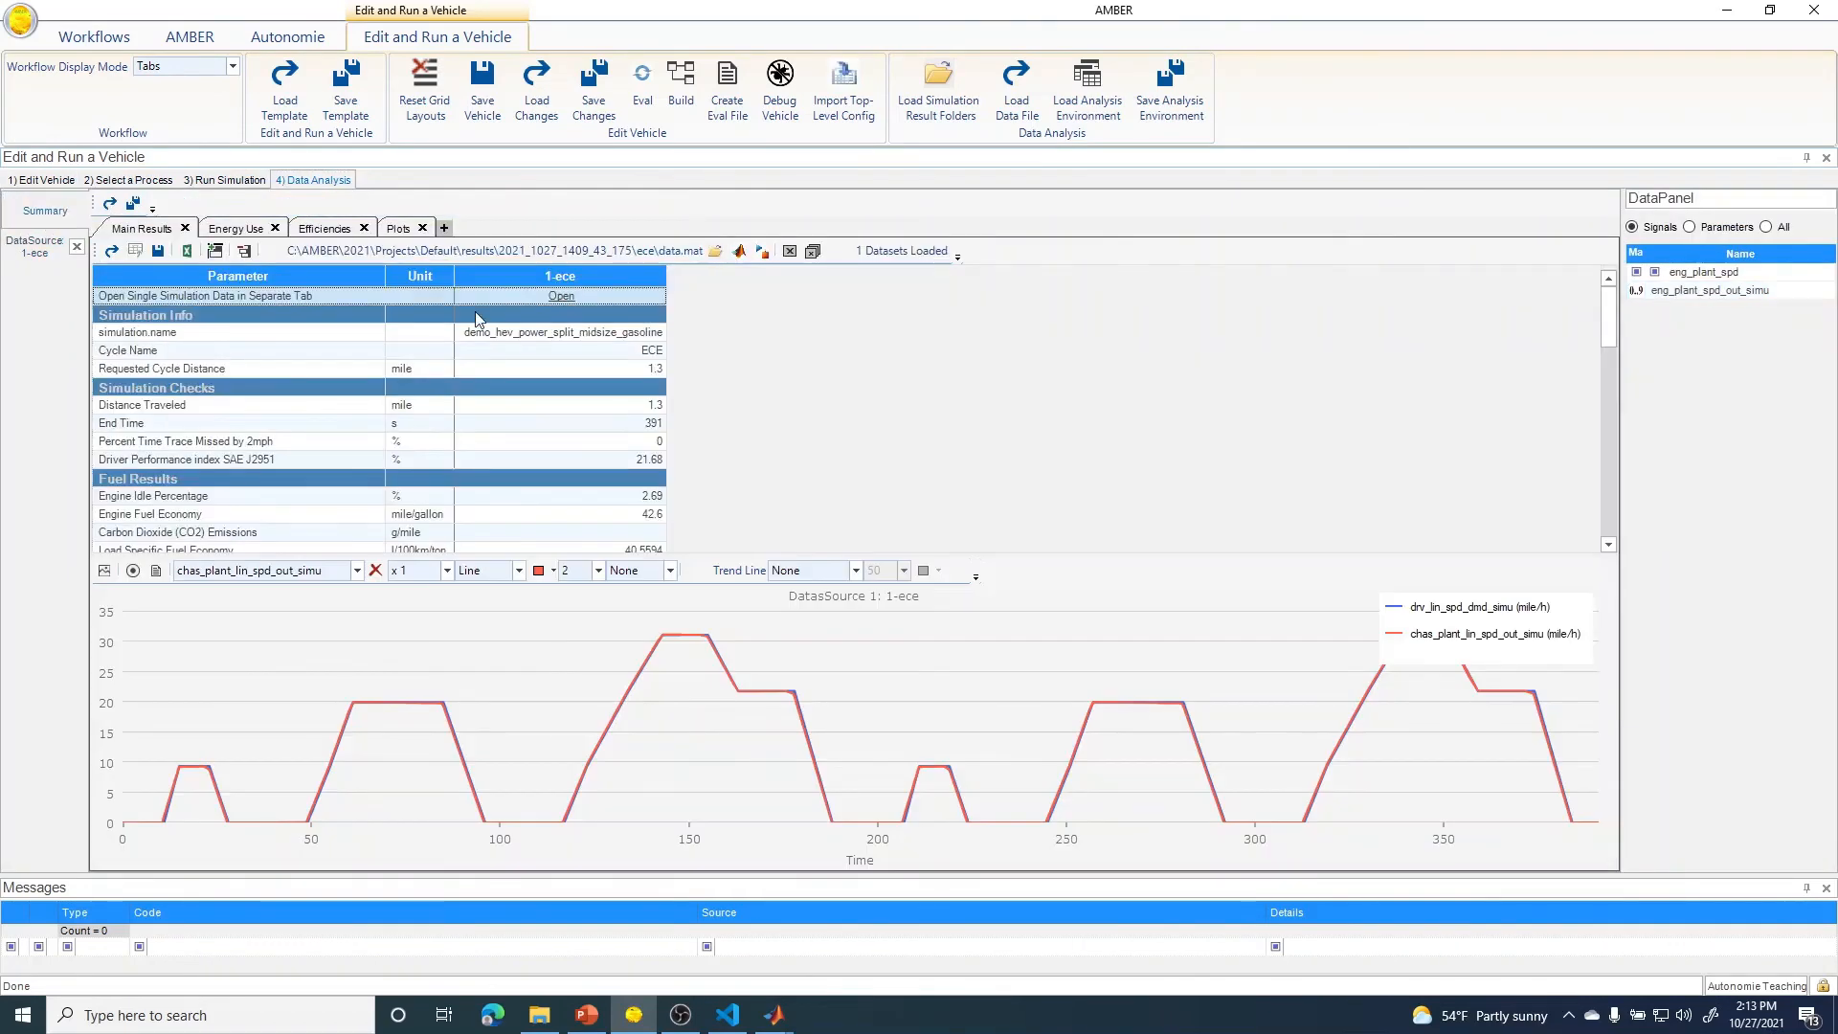
- Open the ECE dataset's results folder, view the summary.html report and minimize the report window
{"action": "left_click", "coordinate": [716, 253]}
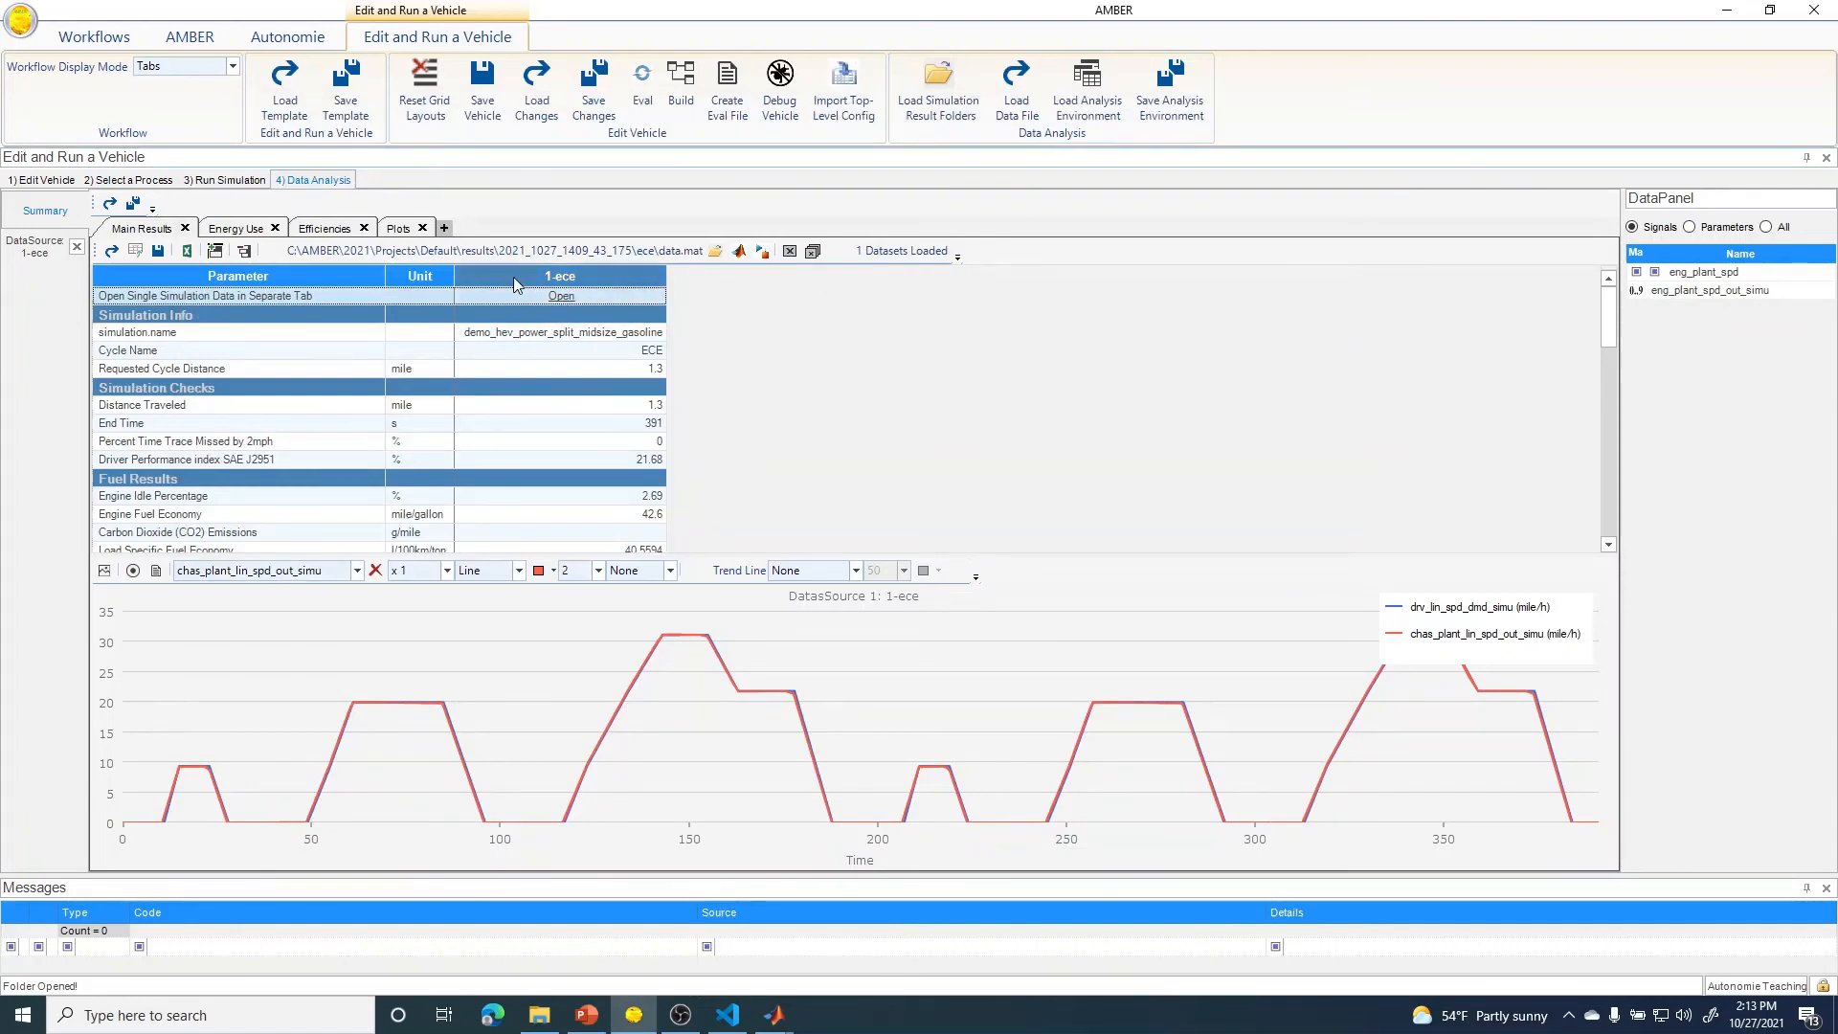
{"action": "left_click", "coordinate": [715, 250]}
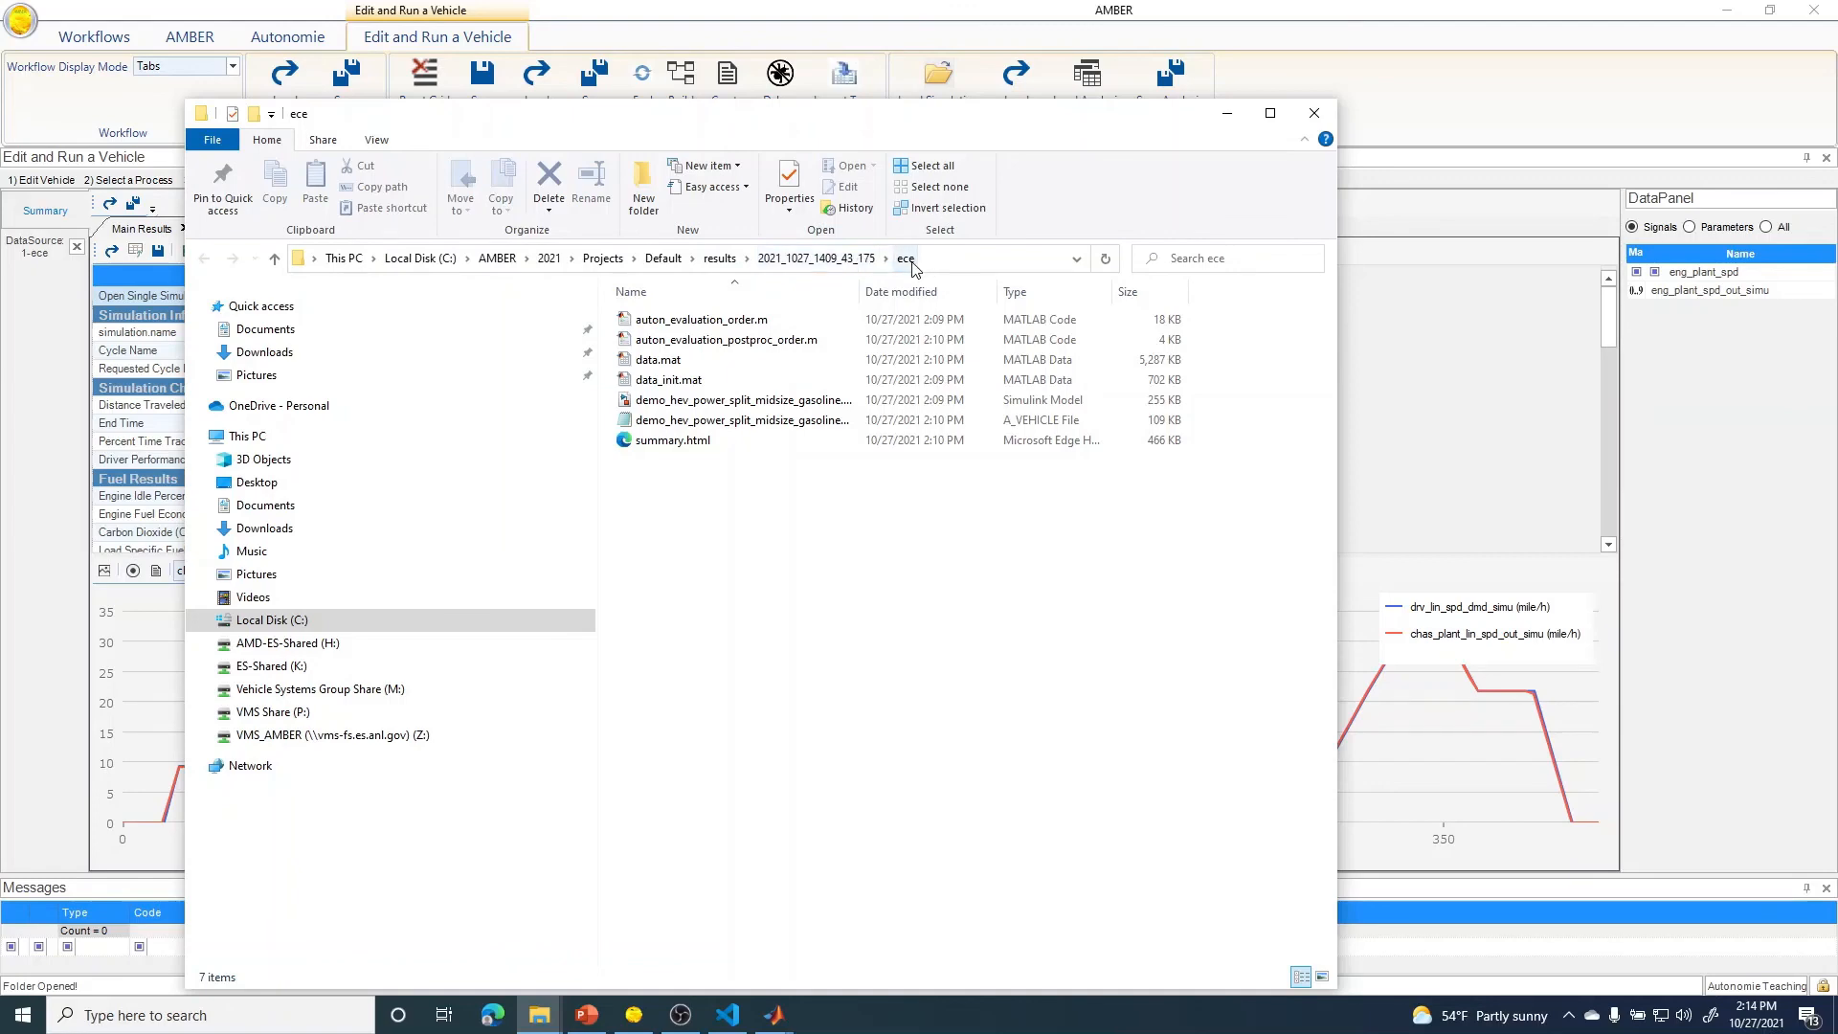
{"action": "double_click", "coordinate": [707, 446]}
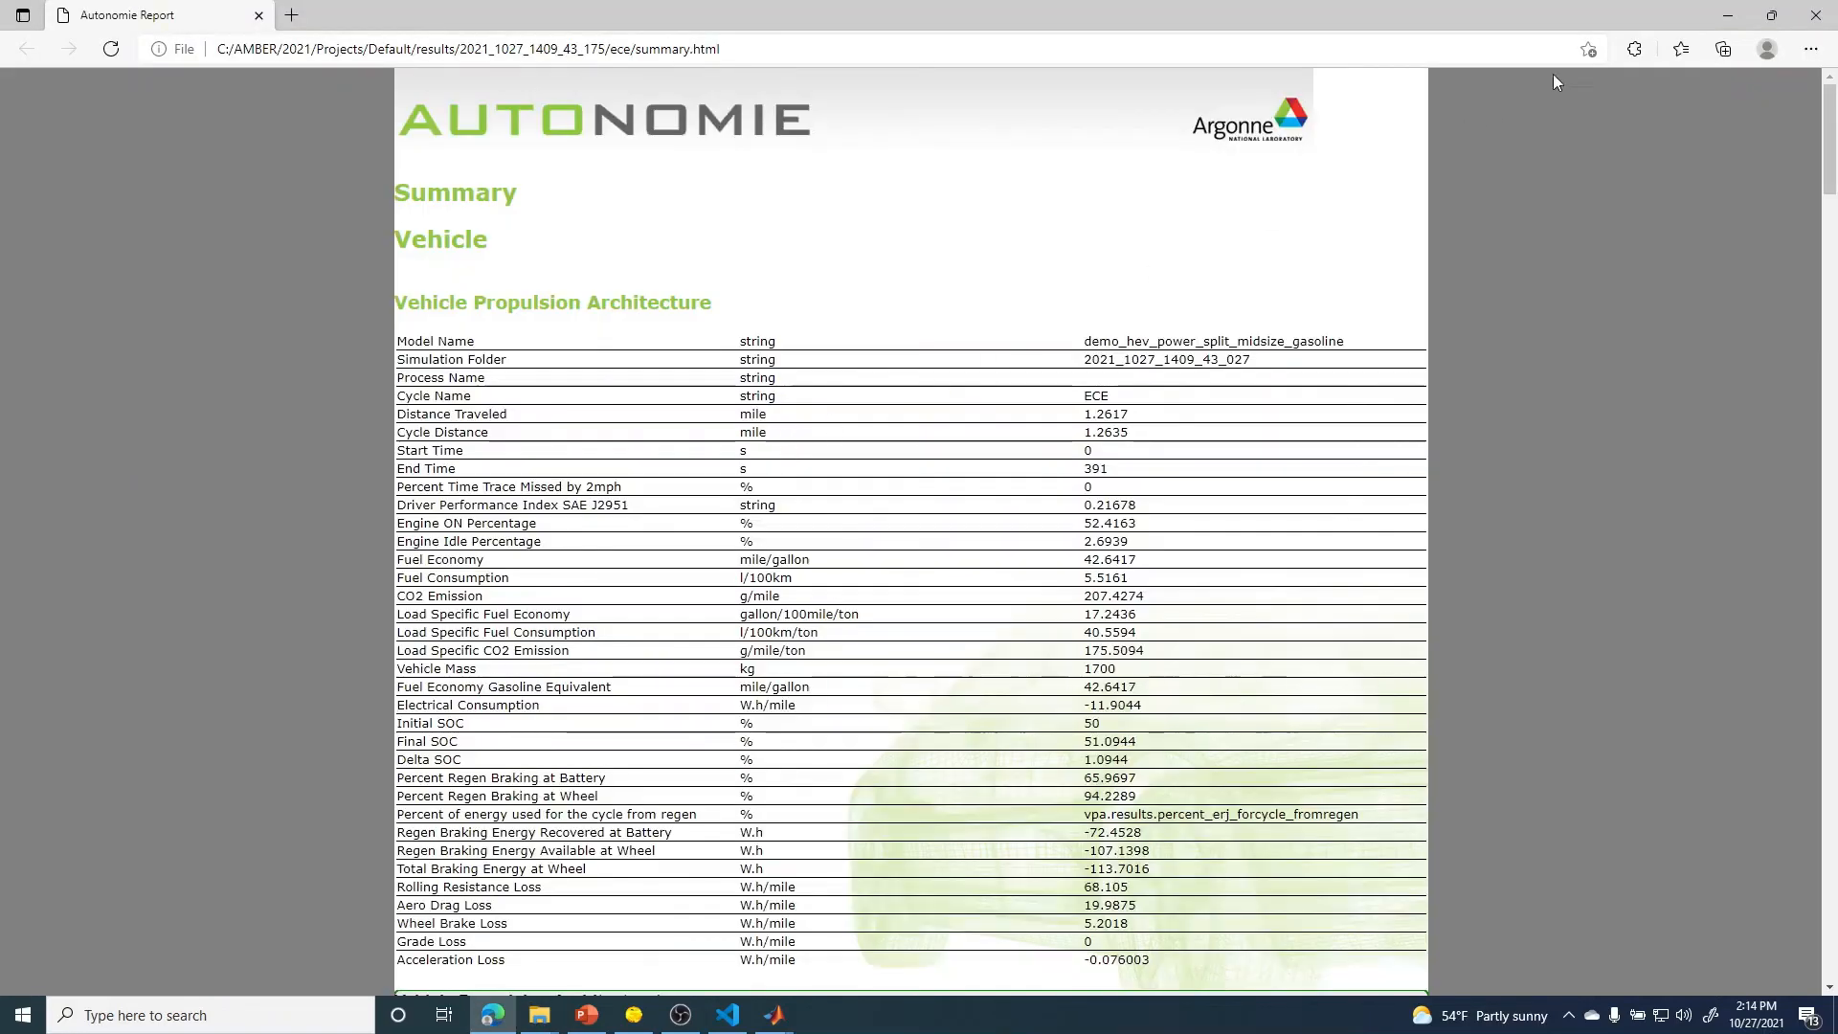
{"action": "left_click", "coordinate": [1725, 23]}
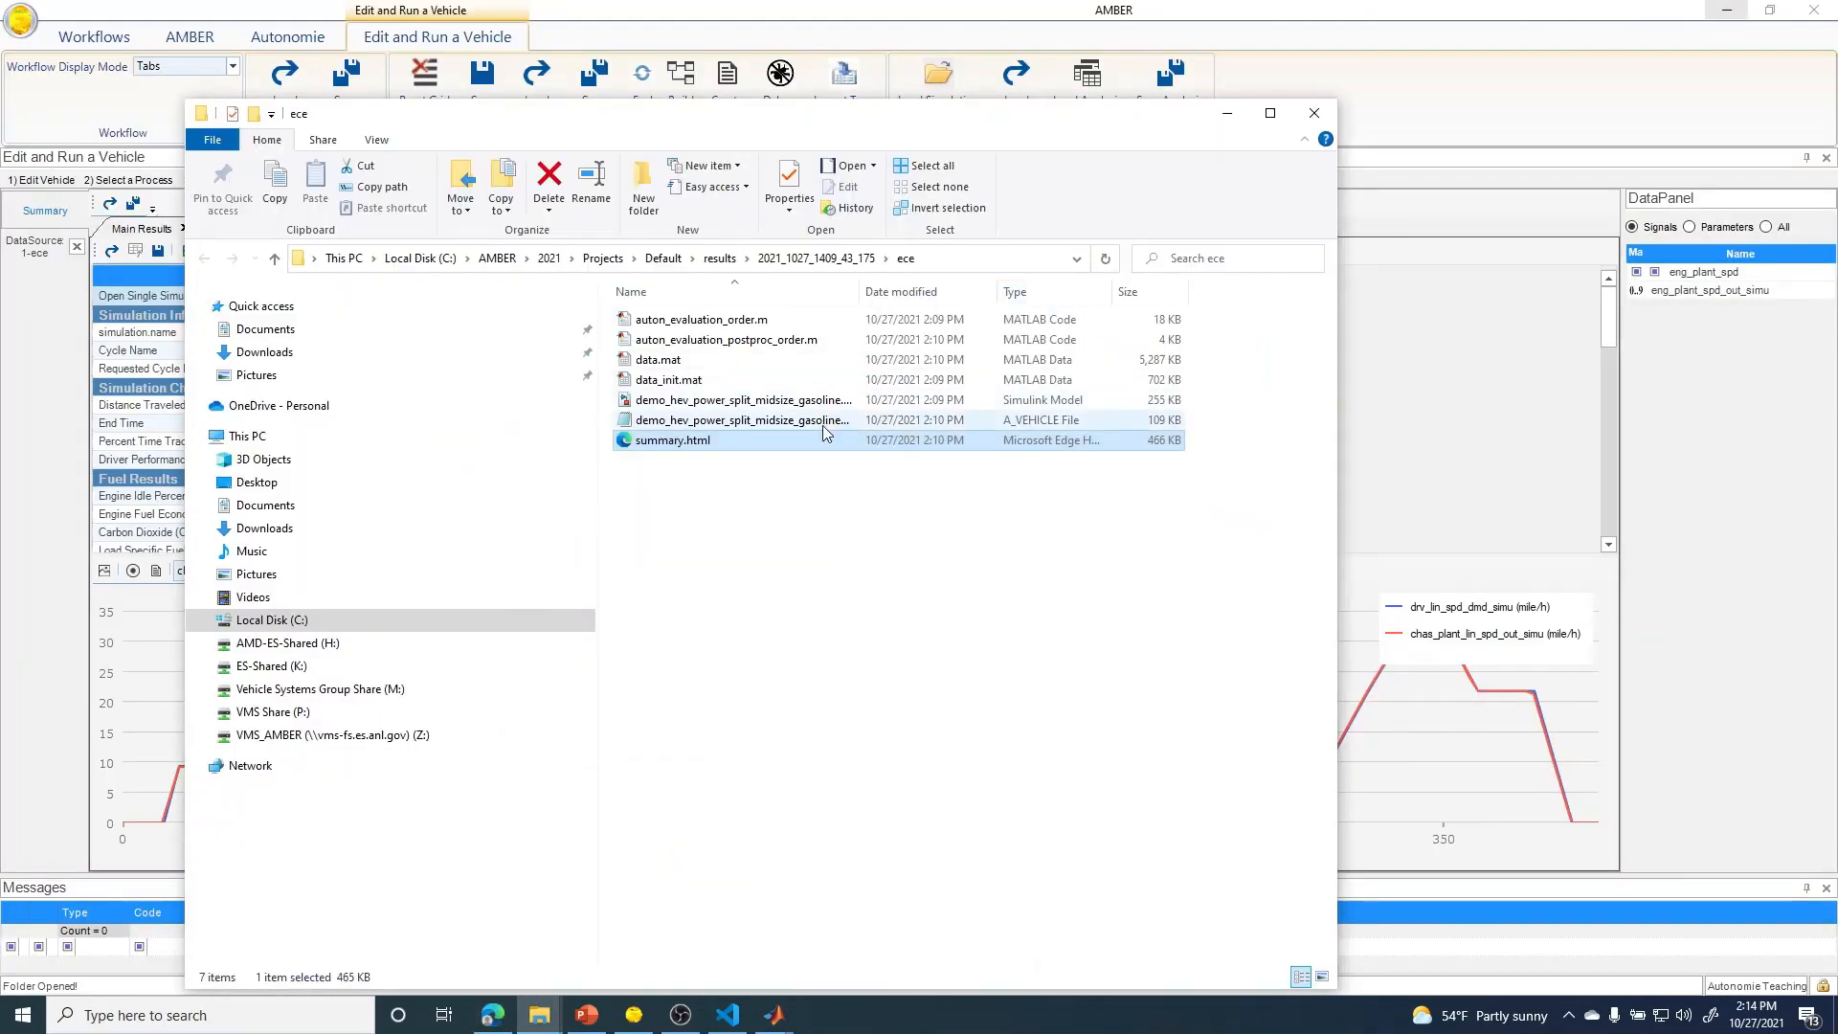
- Widen the Name column to inspect the saved .a_vehicle and .slx files in the ece folder, and return to AMBER
{"action": "left_click_drag", "start_coordinate": [865, 294], "coordinate": [1064, 294]}
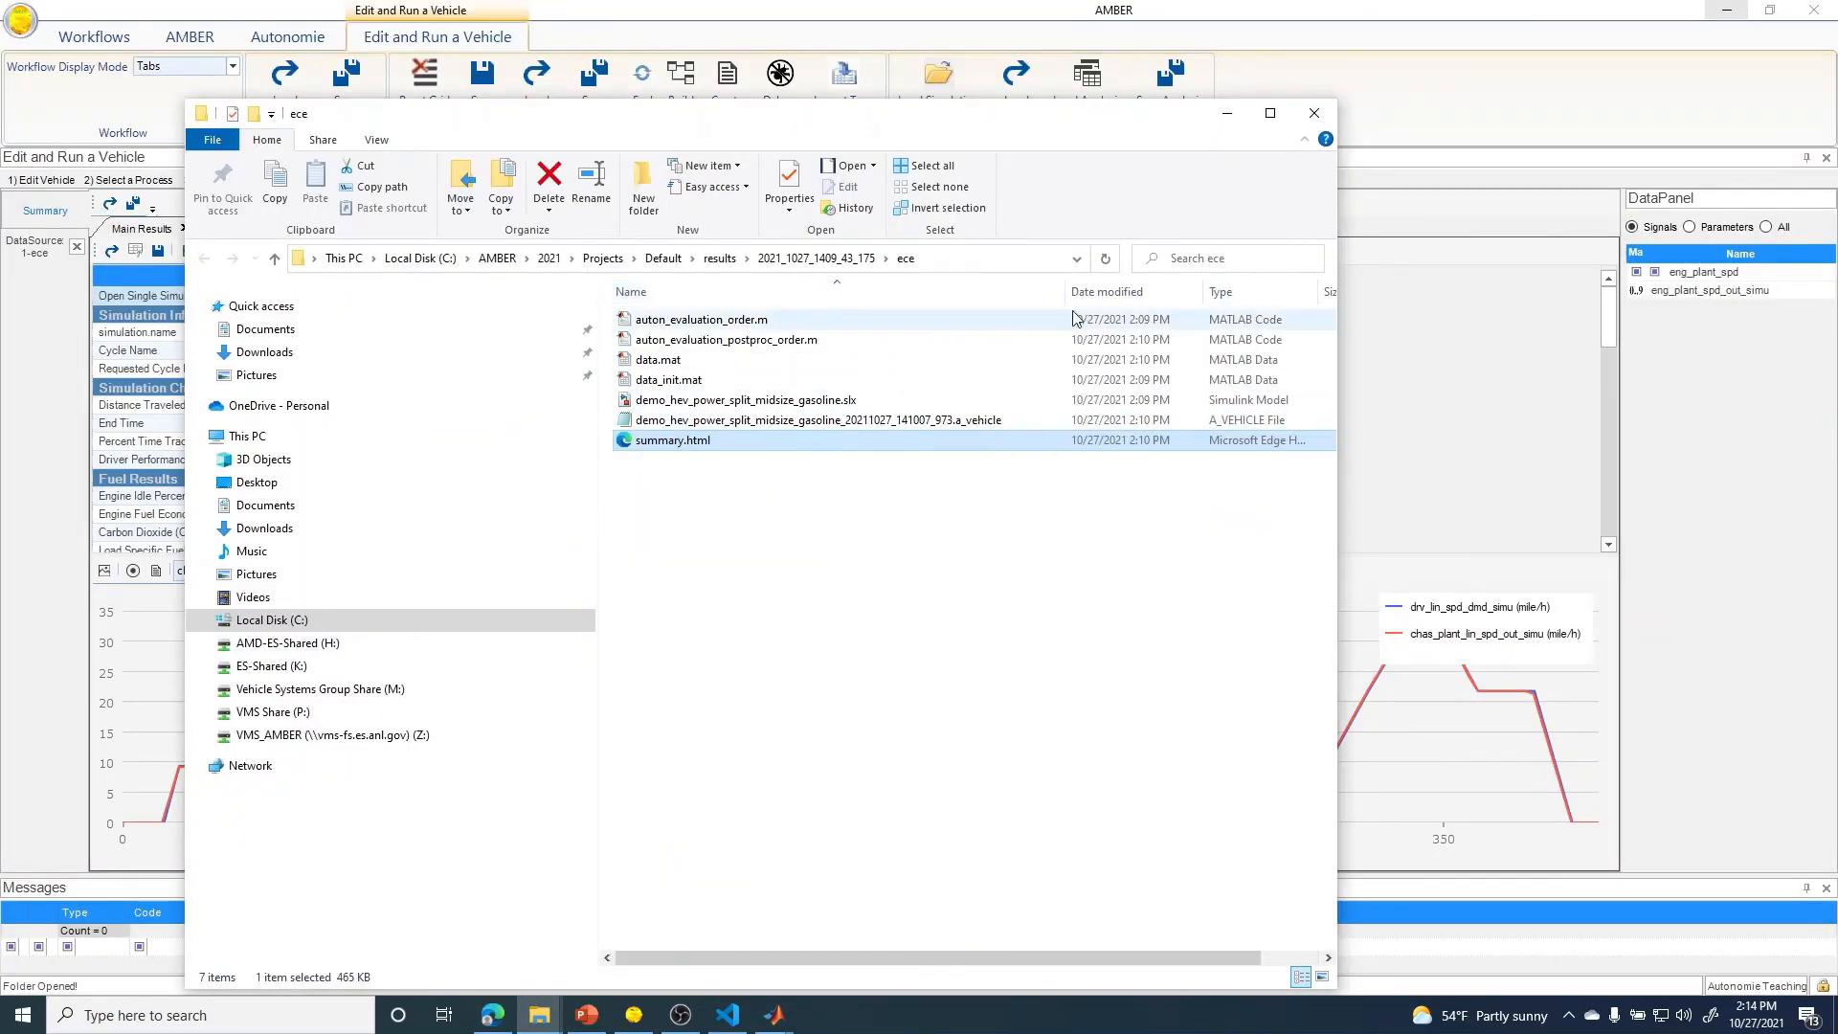
{"action": "left_click", "coordinate": [844, 422]}
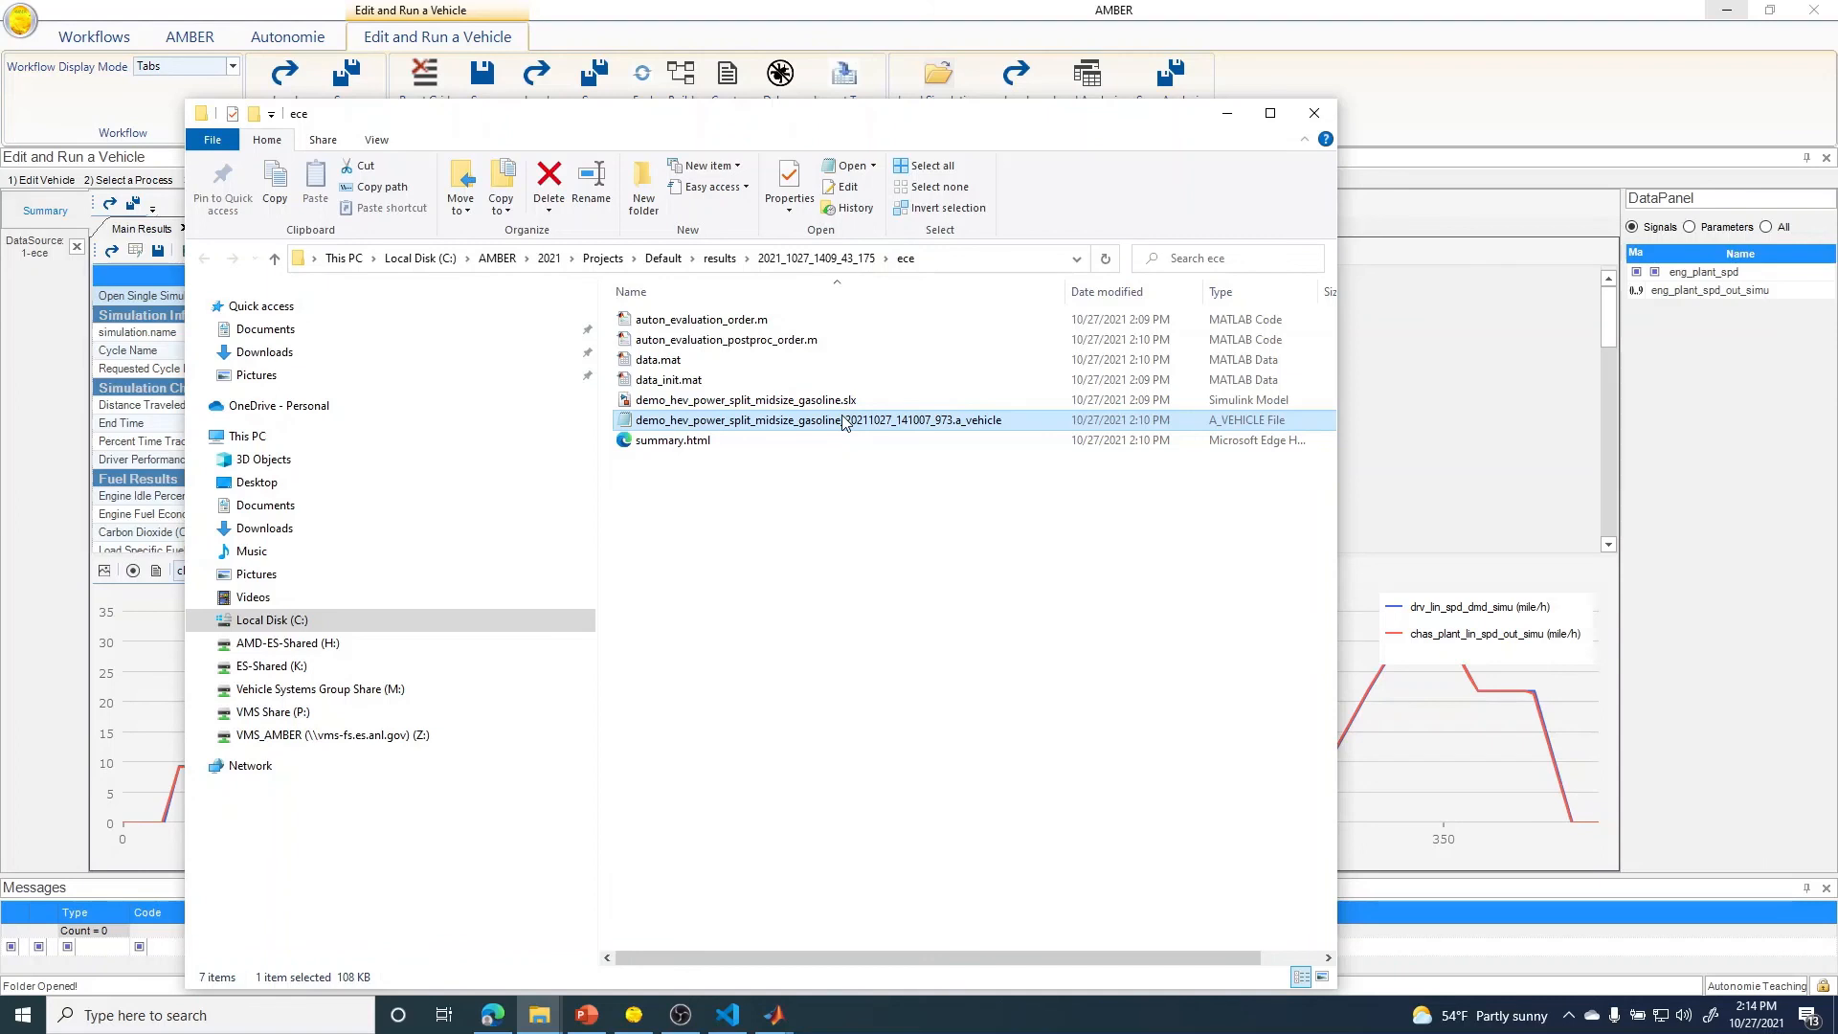
{"action": "left_click", "coordinate": [806, 404]}
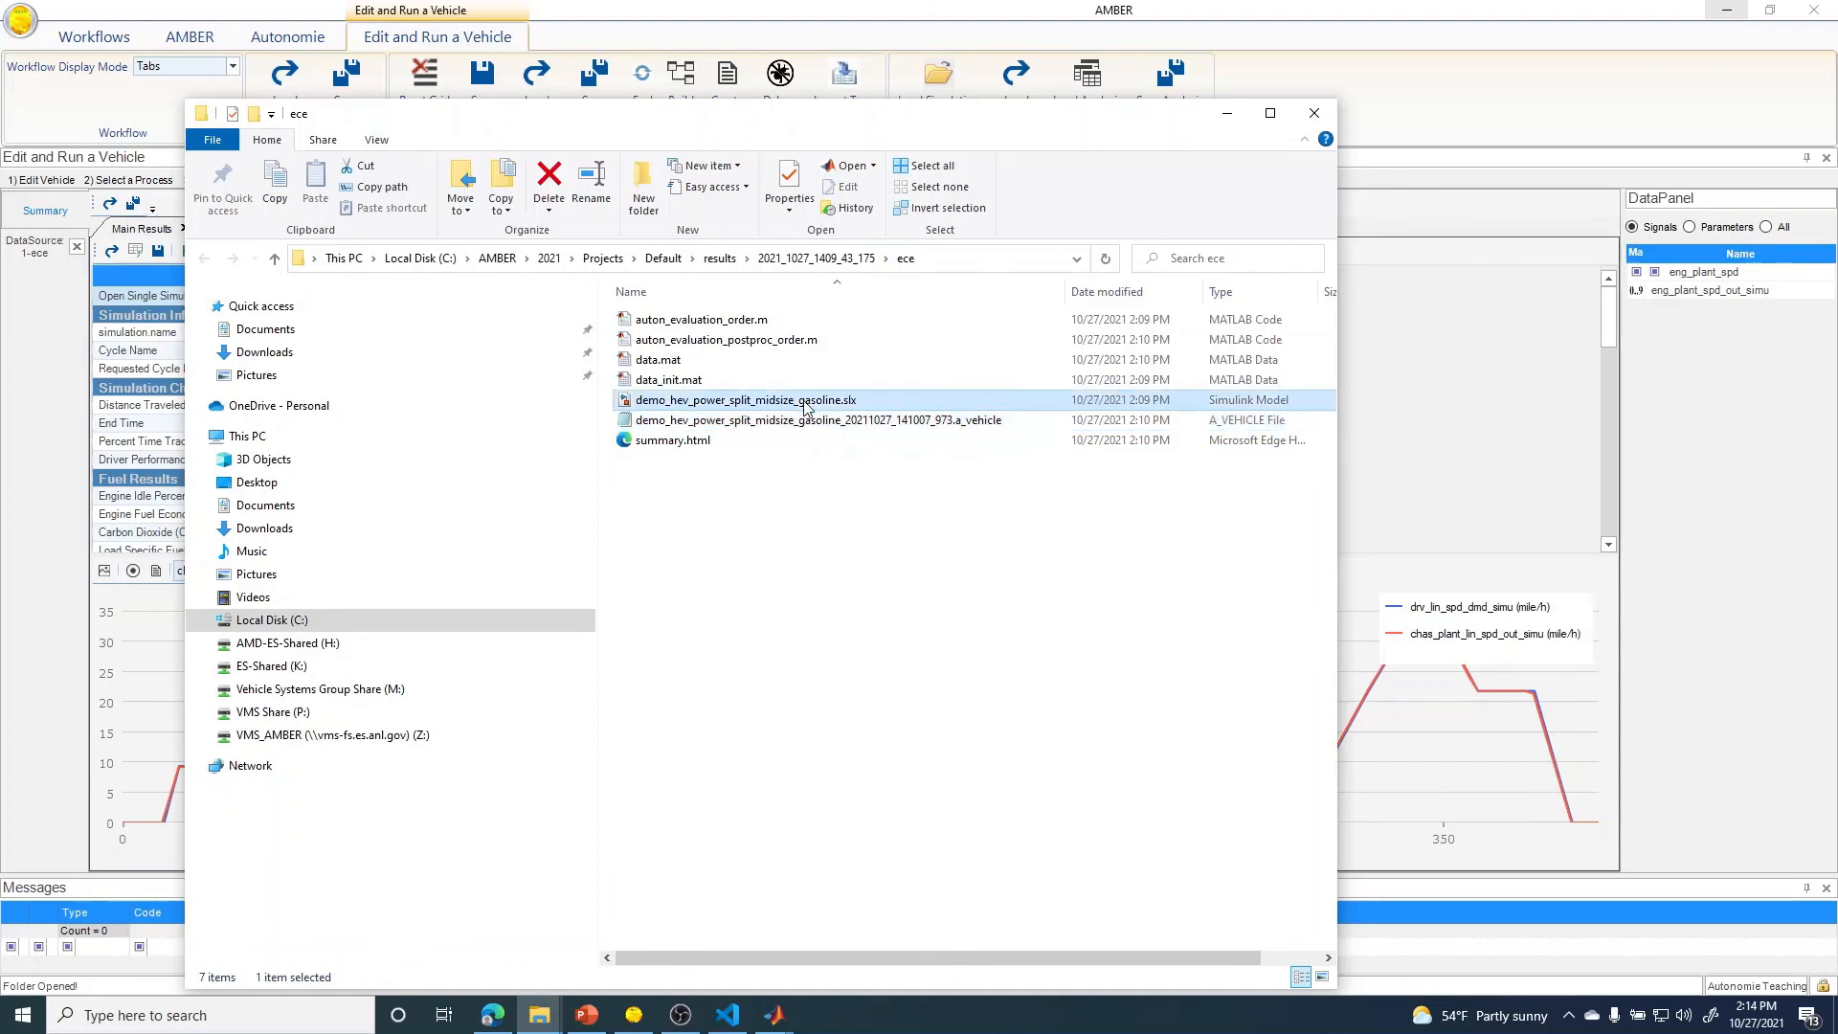
{"action": "left_click", "coordinate": [1262, 69]}
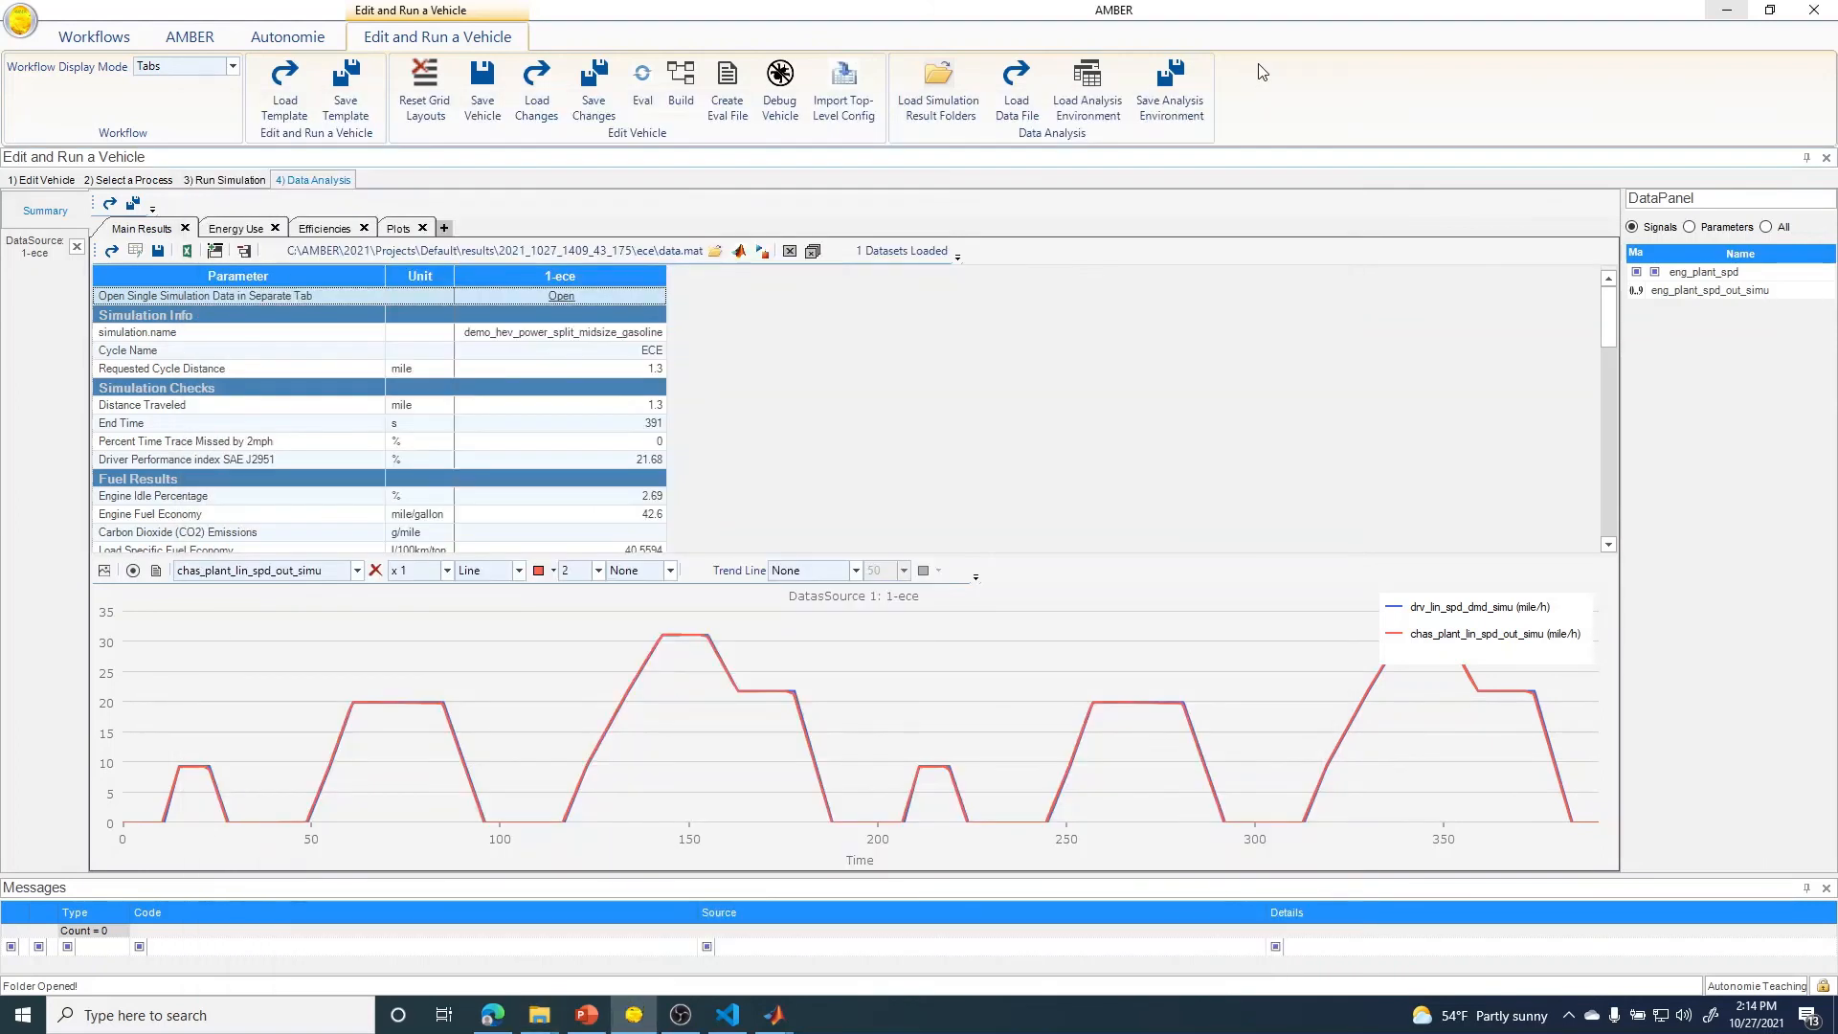
- Open the ECE run's Simulink model from the summary, enlarge its window and return to AMBER
{"action": "left_click", "coordinate": [762, 251]}
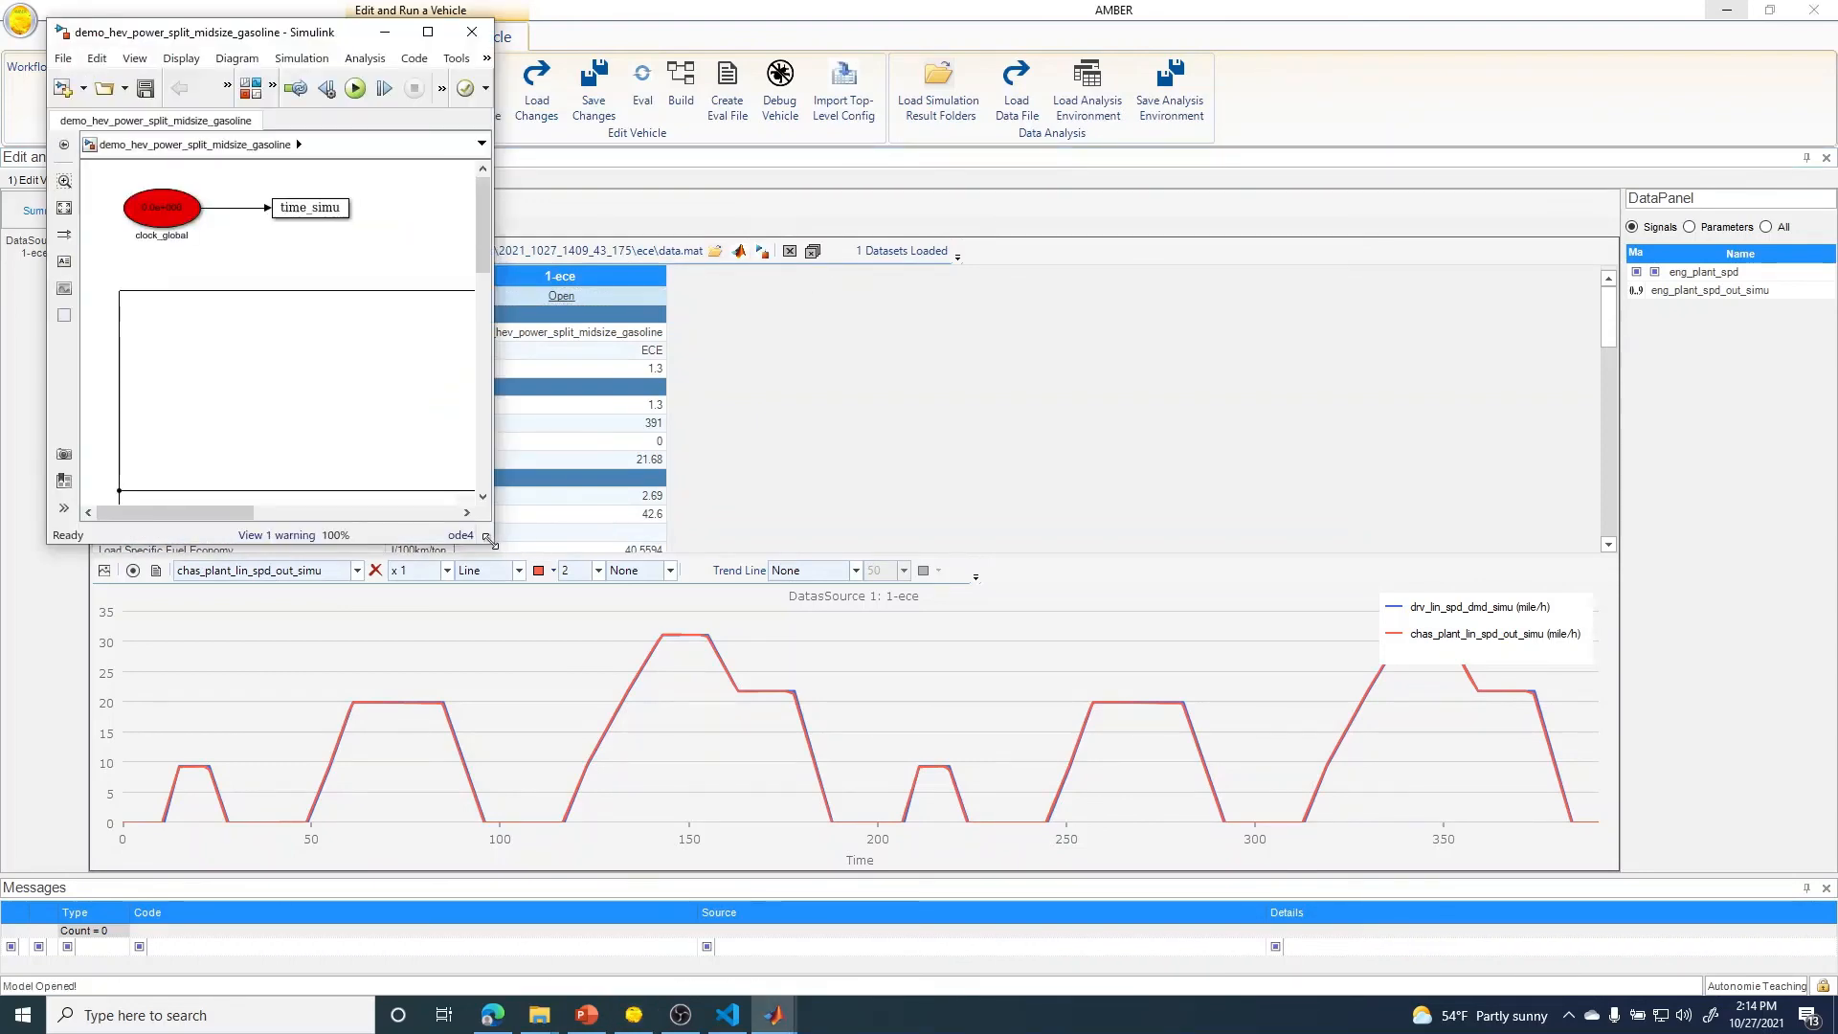
{"action": "left_click_drag", "start_coordinate": [545, 543], "coordinate": [923, 799]}
{"action": "left_click", "coordinate": [1103, 499]}
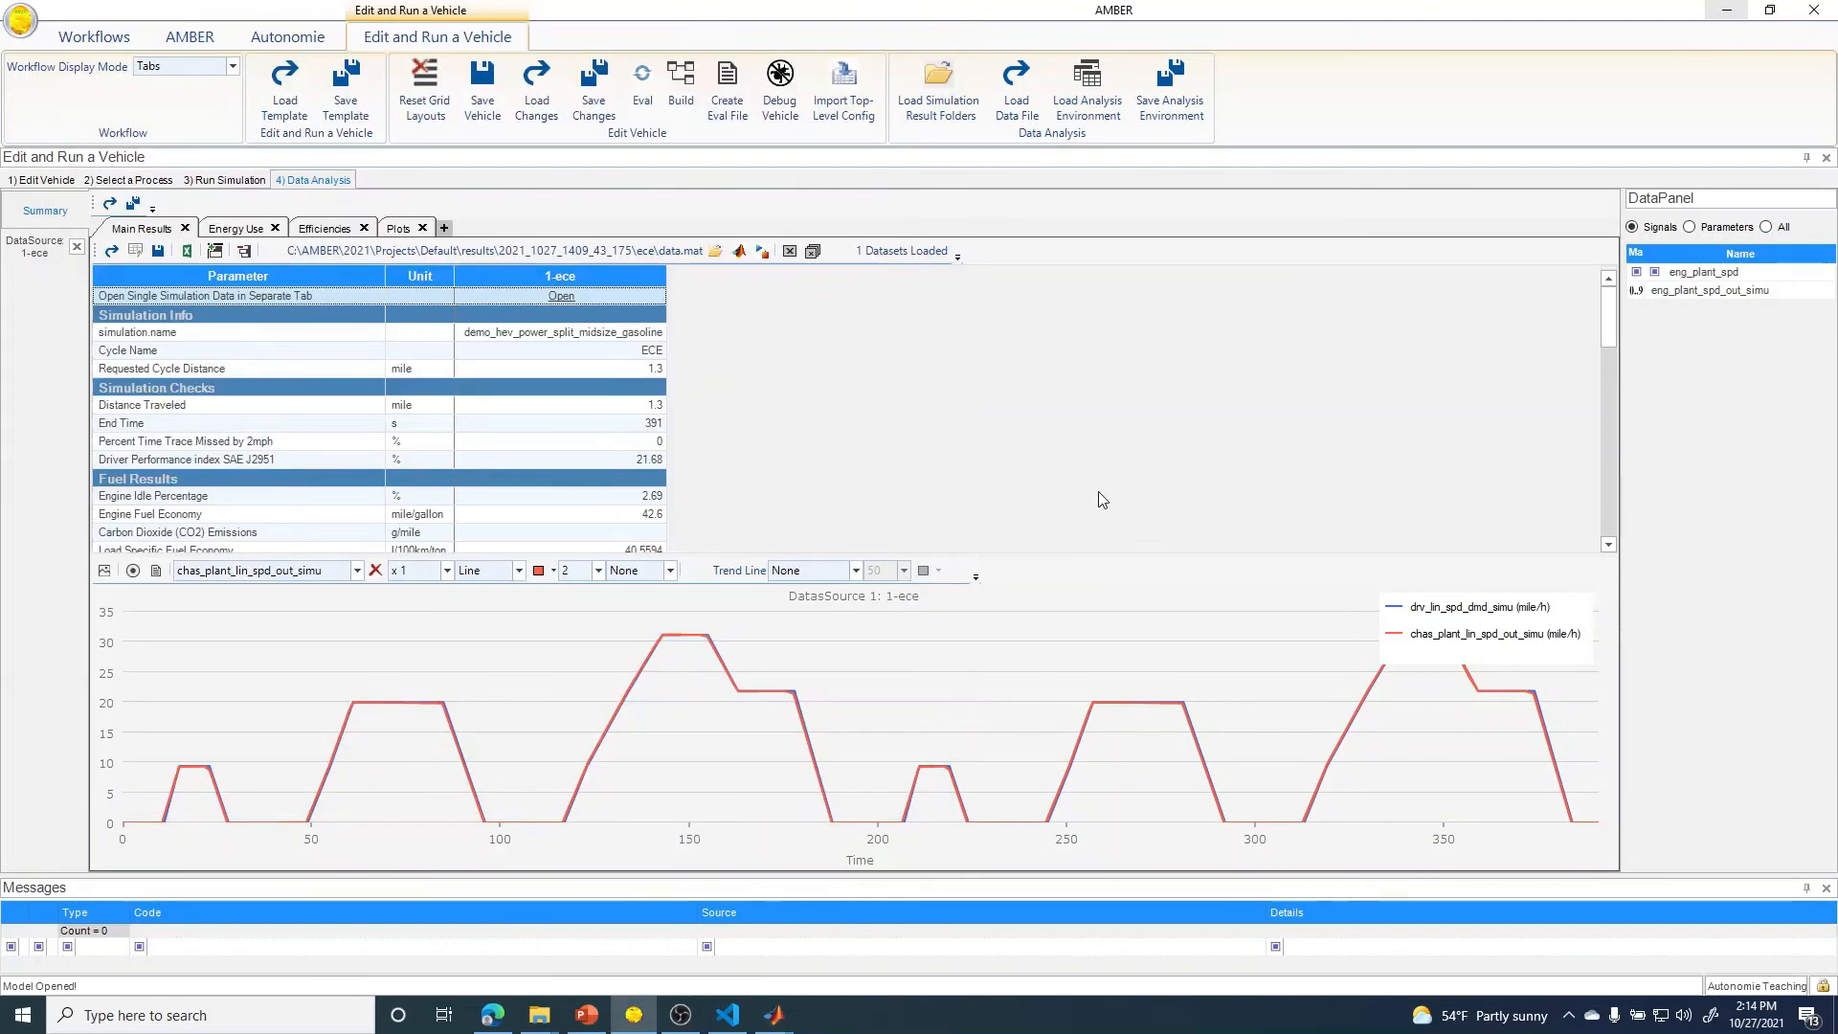
- Load the ECE simulation data into the MATLAB workspace and switch to the MATLAB R2017a window
{"action": "left_click", "coordinate": [740, 252]}
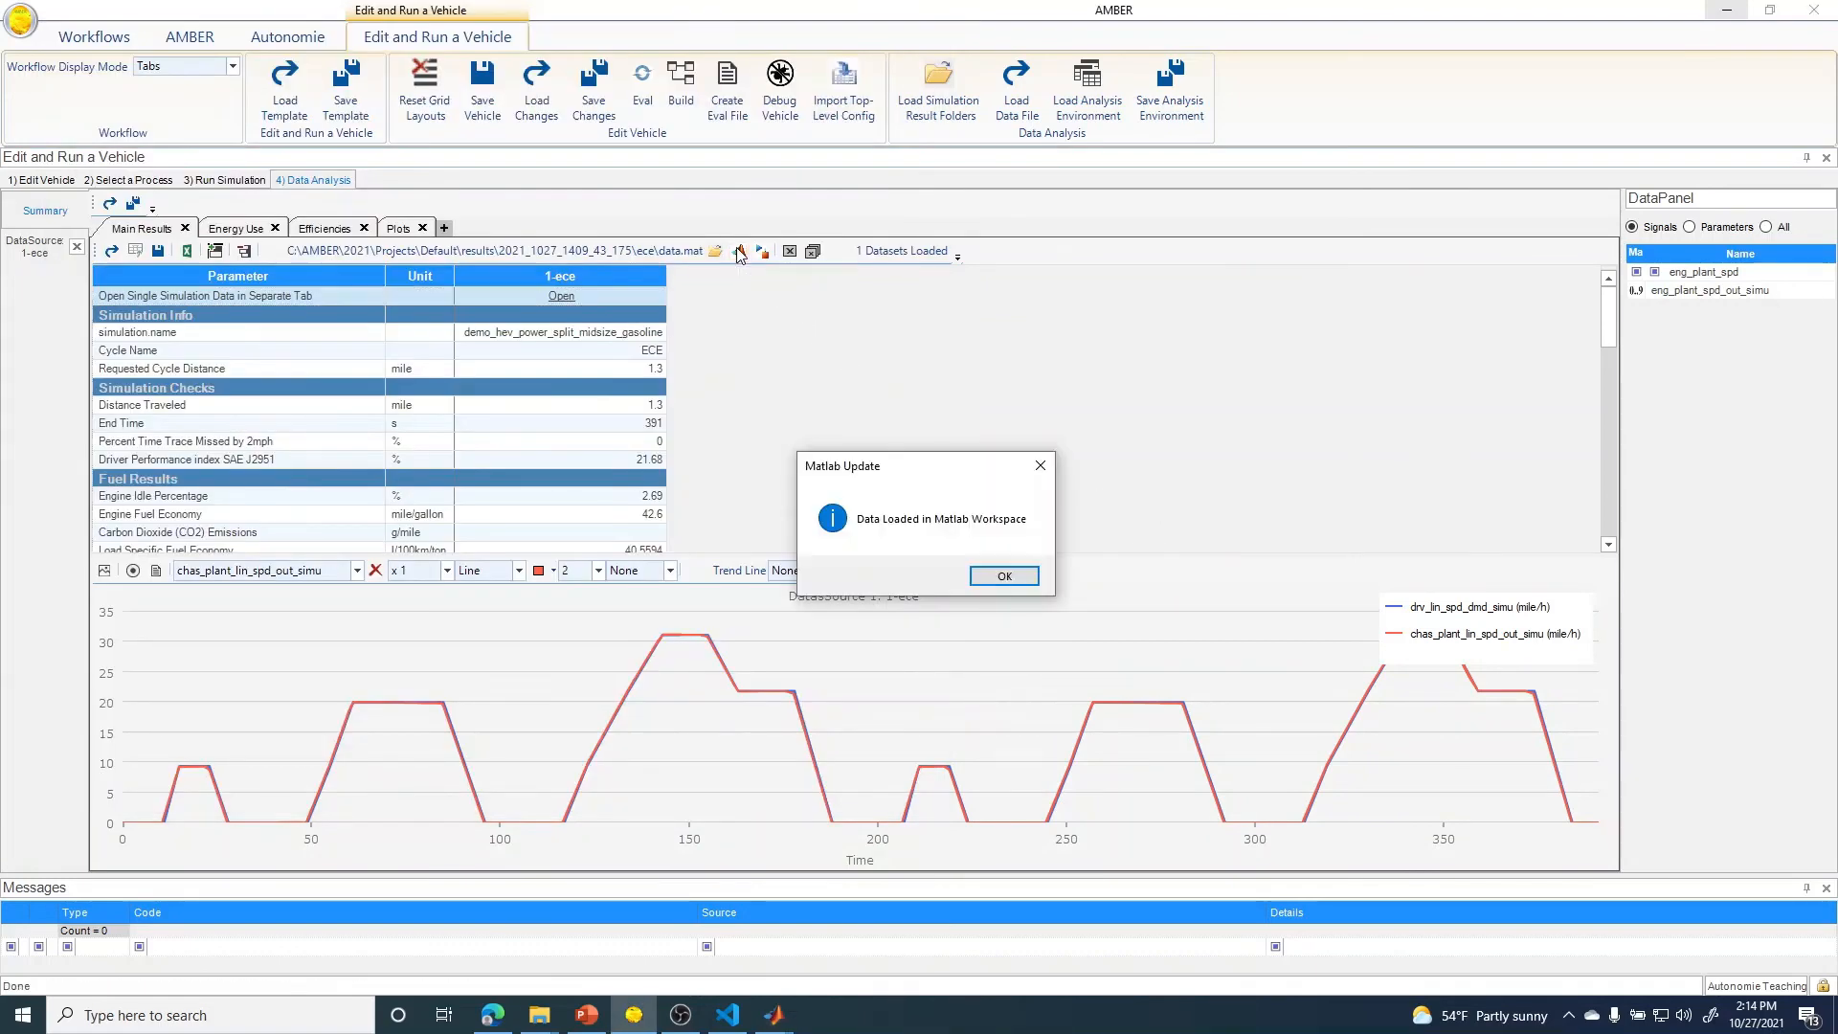
{"action": "left_click", "coordinate": [1004, 575]}
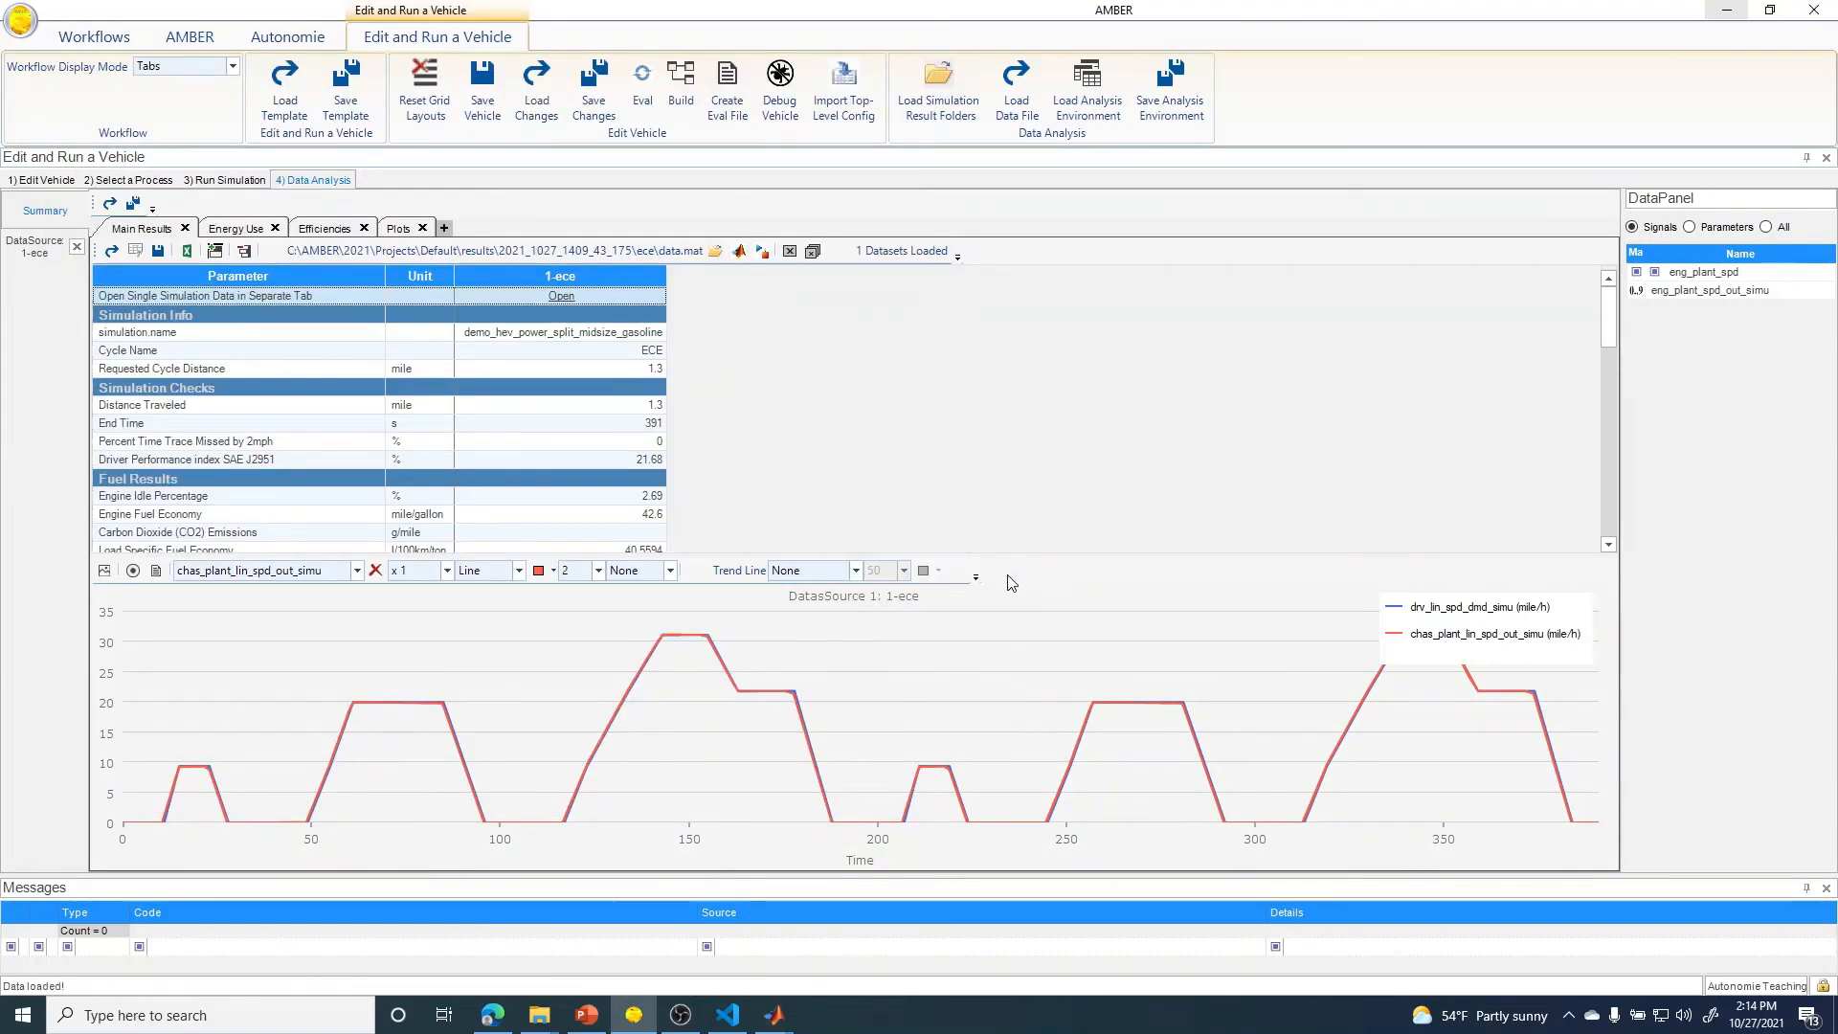
{"action": "mouse_move", "coordinate": [752, 1020]}
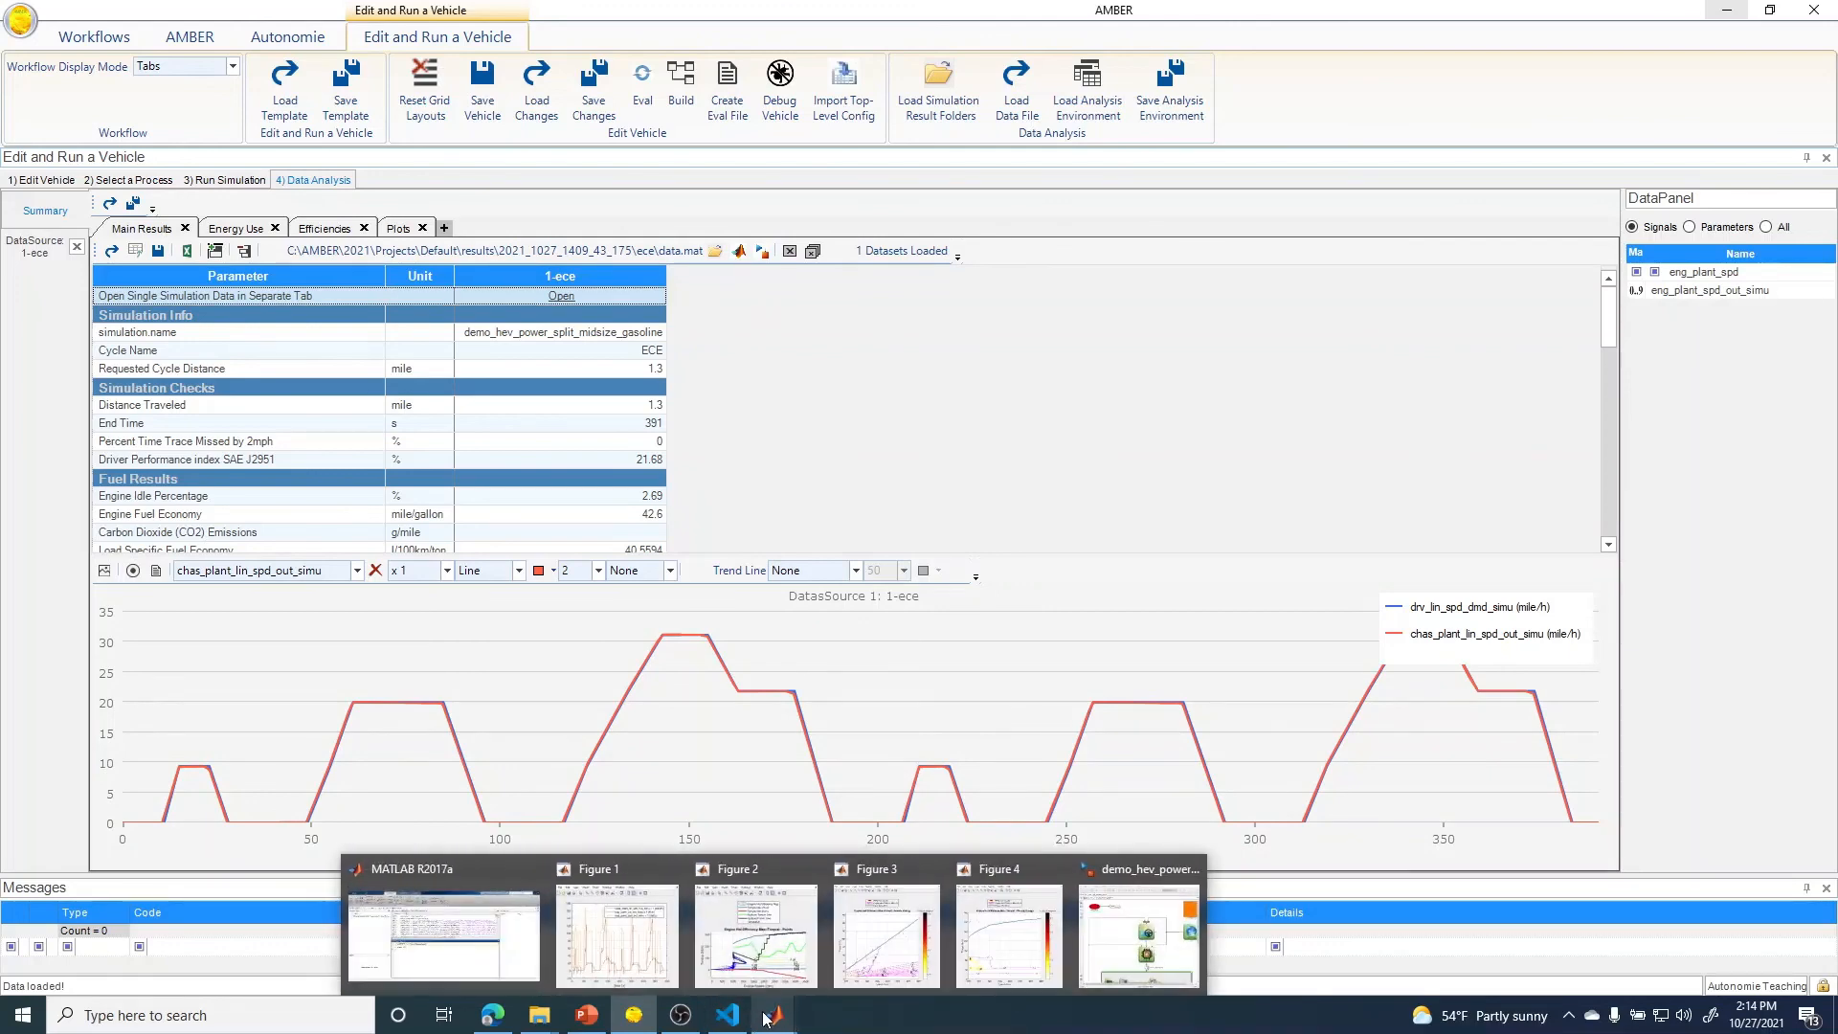
{"action": "left_click", "coordinate": [440, 943]}
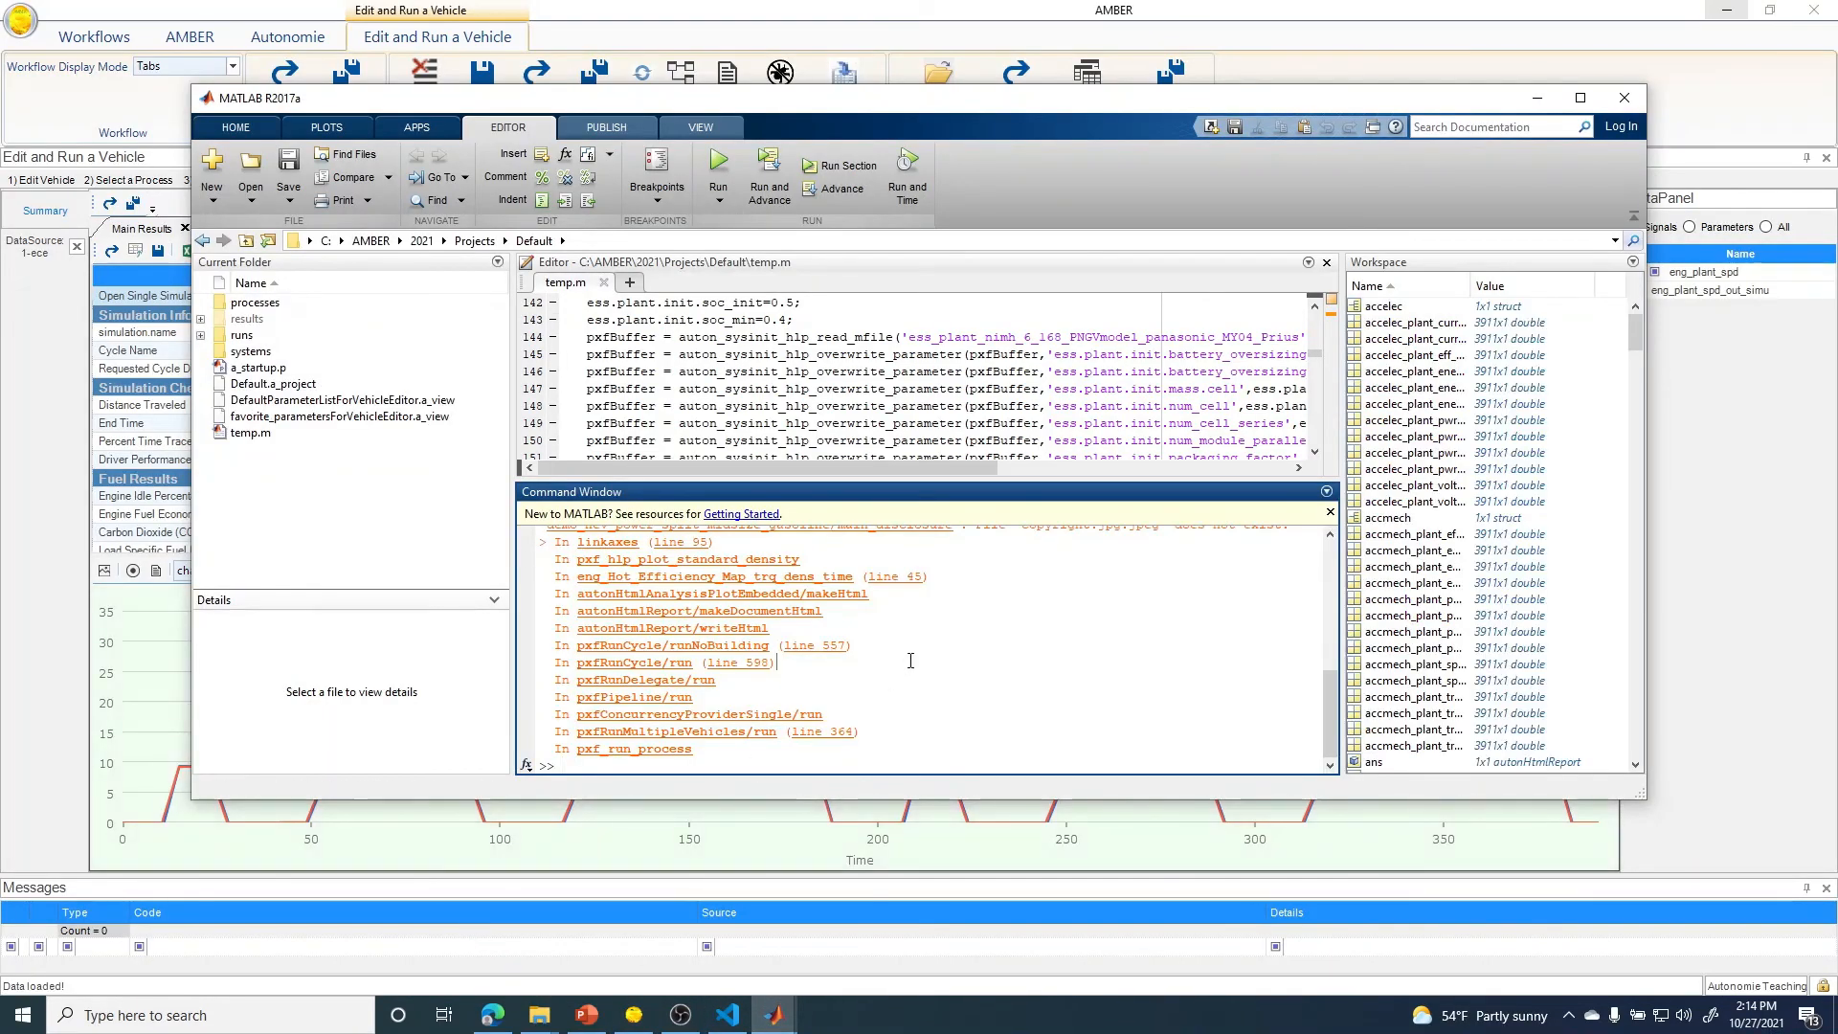
- Clear the command window with clc and list the loaded workspace variables with whos
{"action": "type", "text": "clc"}
{"action": "key", "text": "Return"}
{"action": "type", "text": "whos"}
{"action": "key", "text": "Return"}
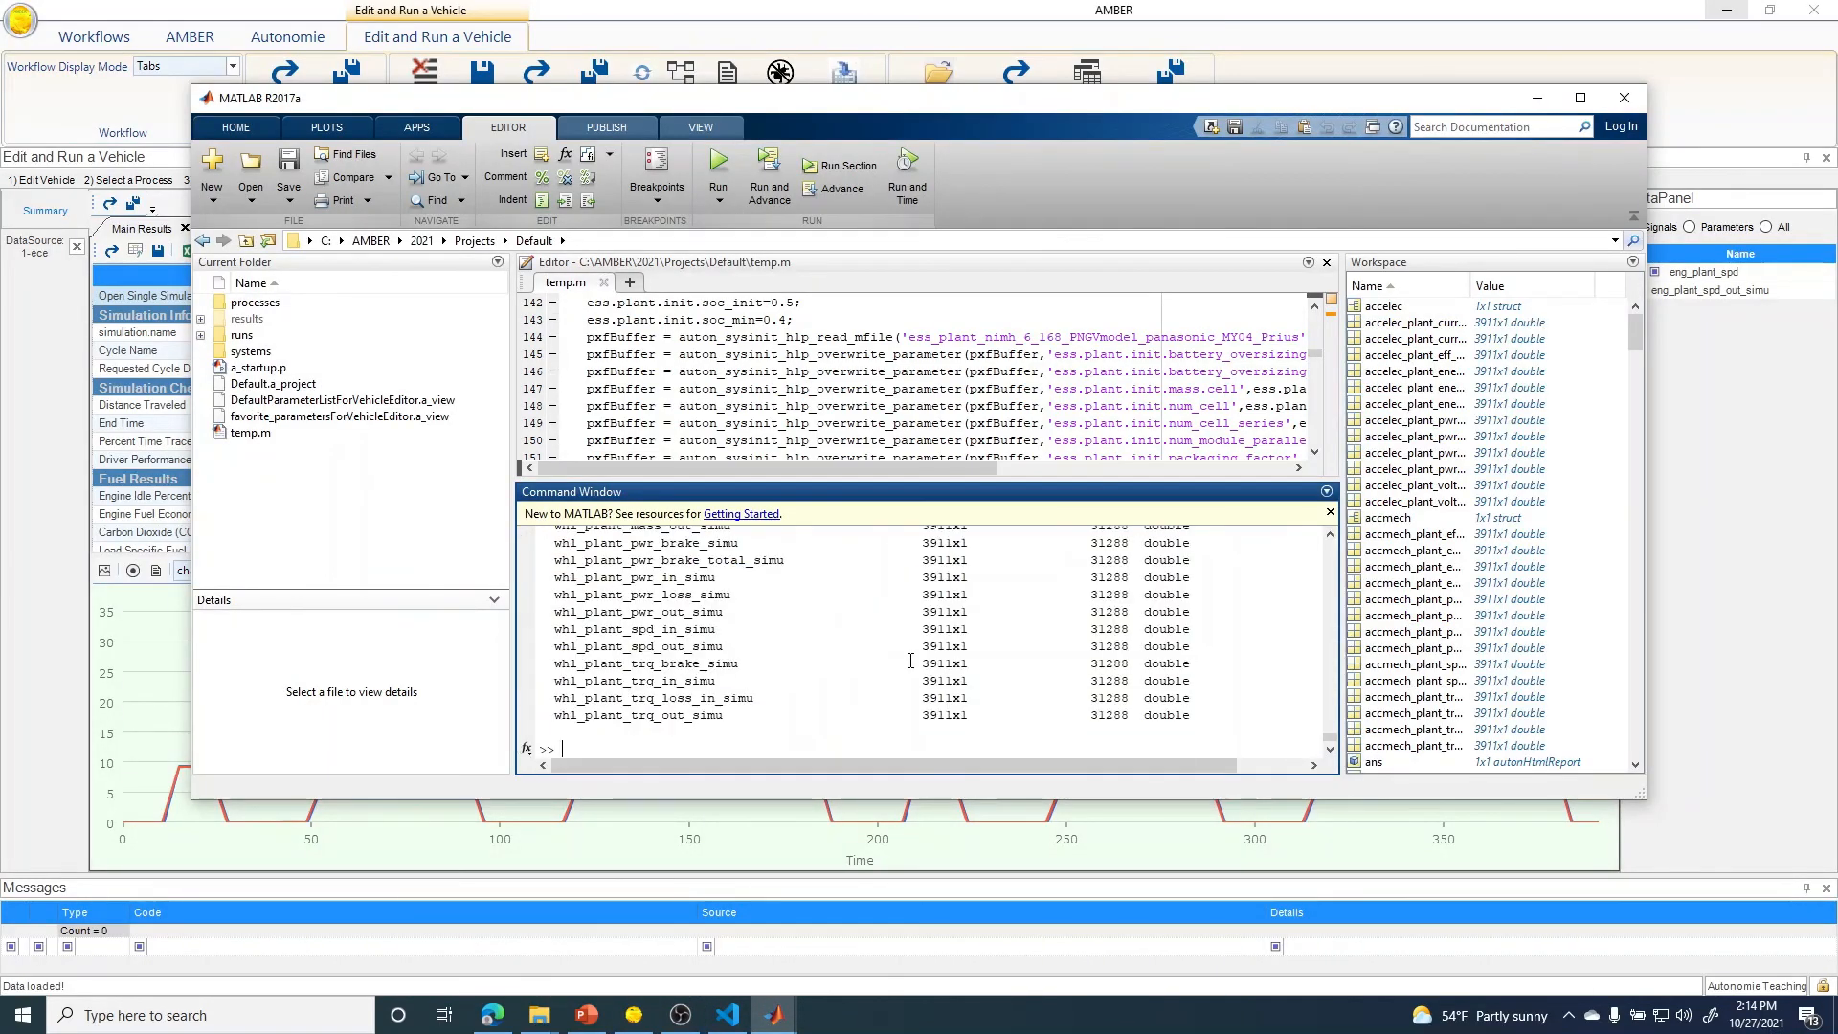
- Plot chas_plant_lin_spd_out_simu against time_simu in a new figure, and minimize the figure and MATLAB
{"action": "type", "text": "figure;plo"}
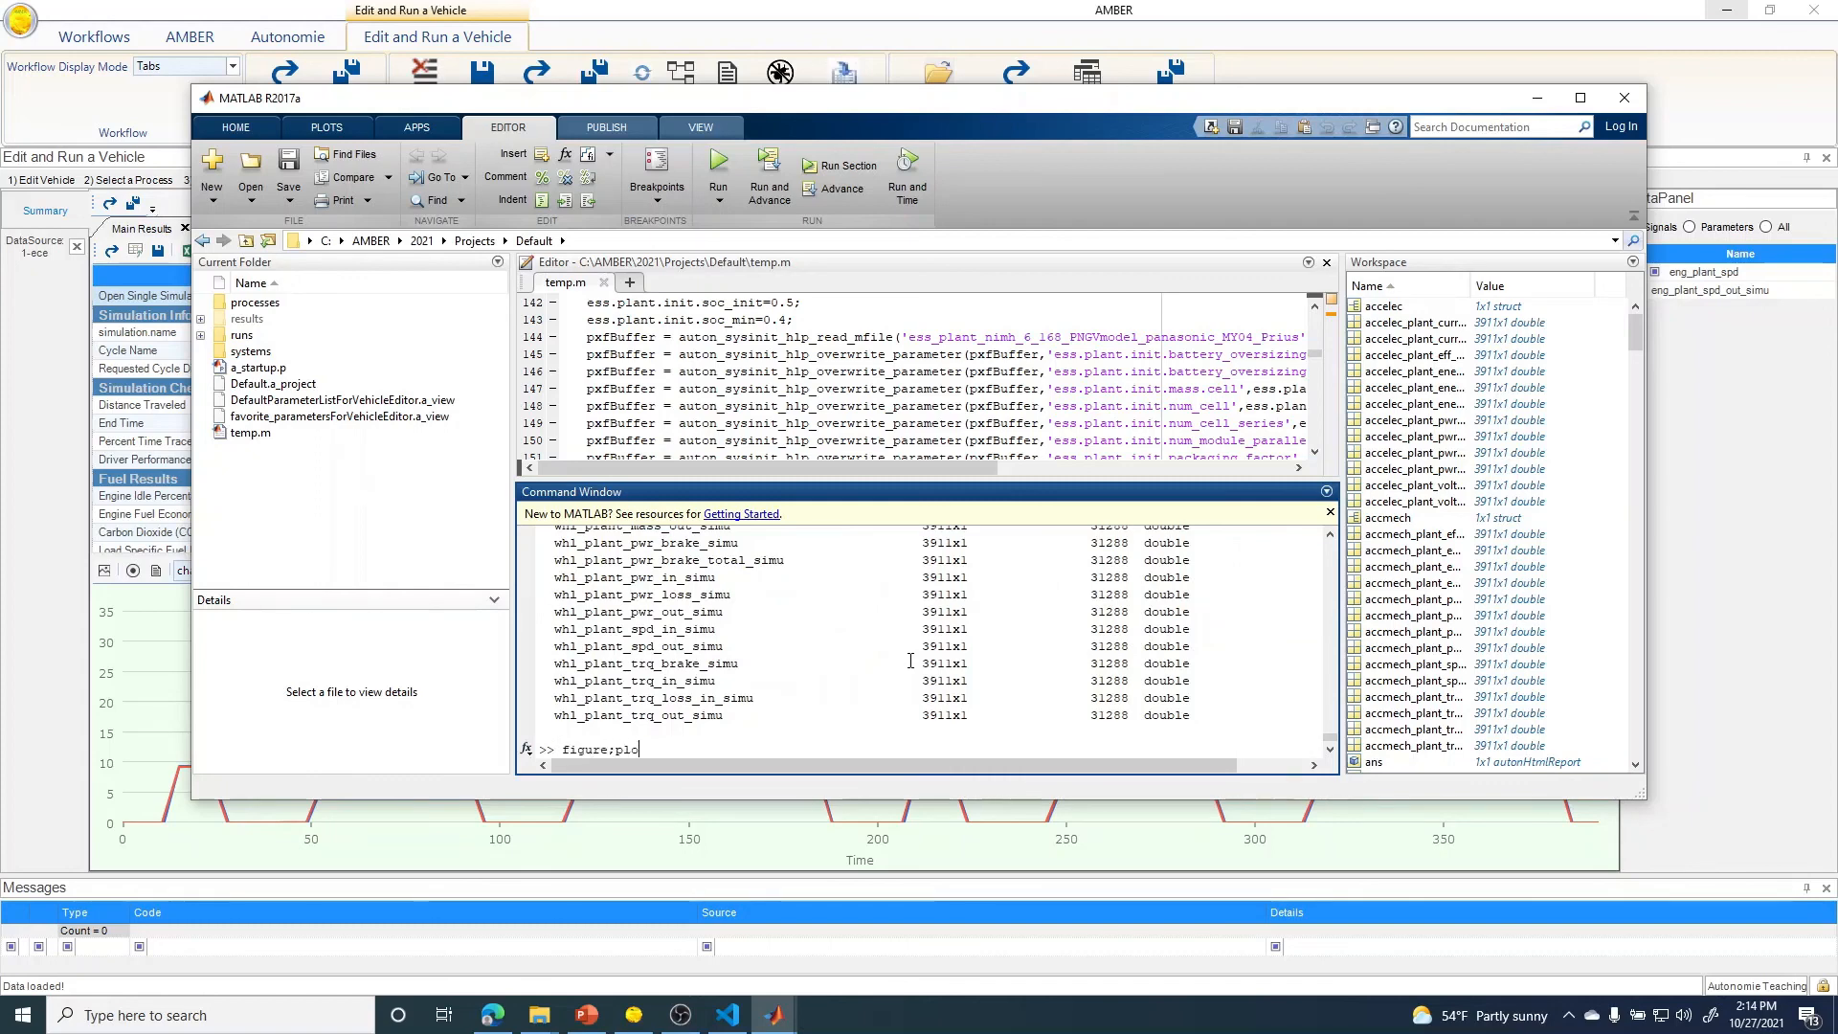
{"action": "type", "text": "t(time_simu,chas_plant_lin_spd_"}
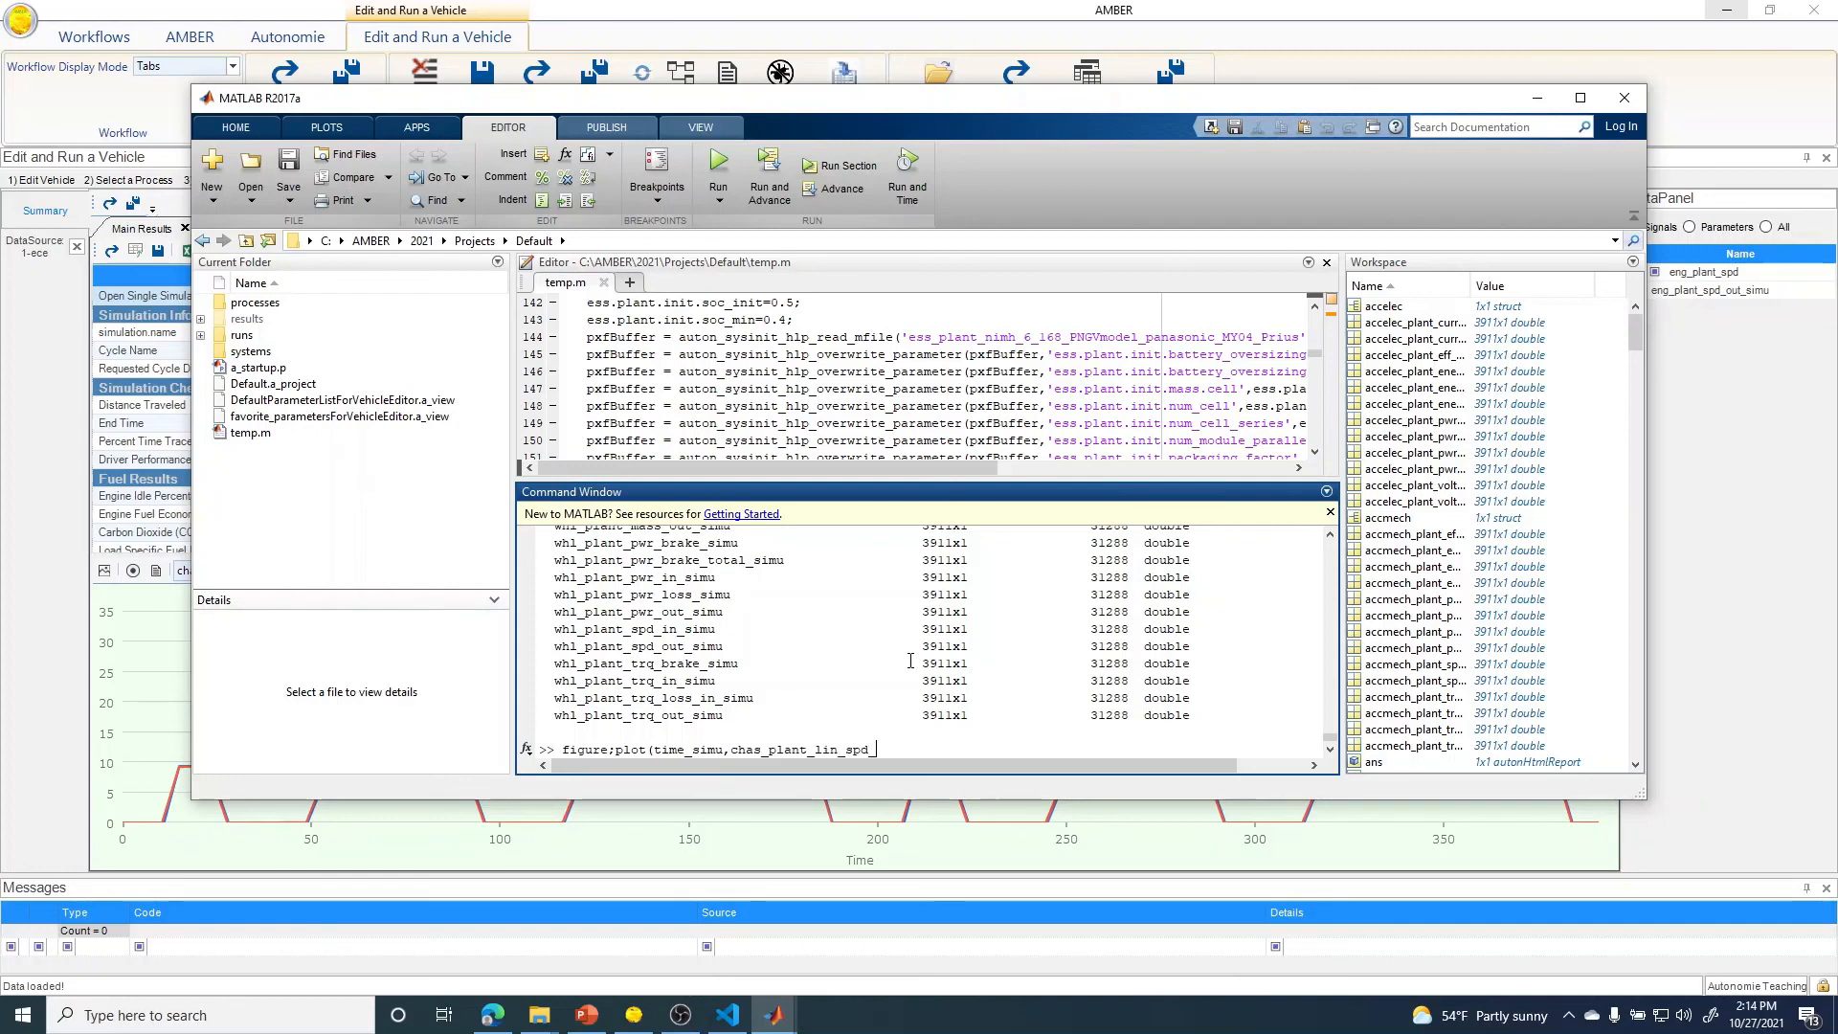
{"action": "type", "text": "out_simu)"}
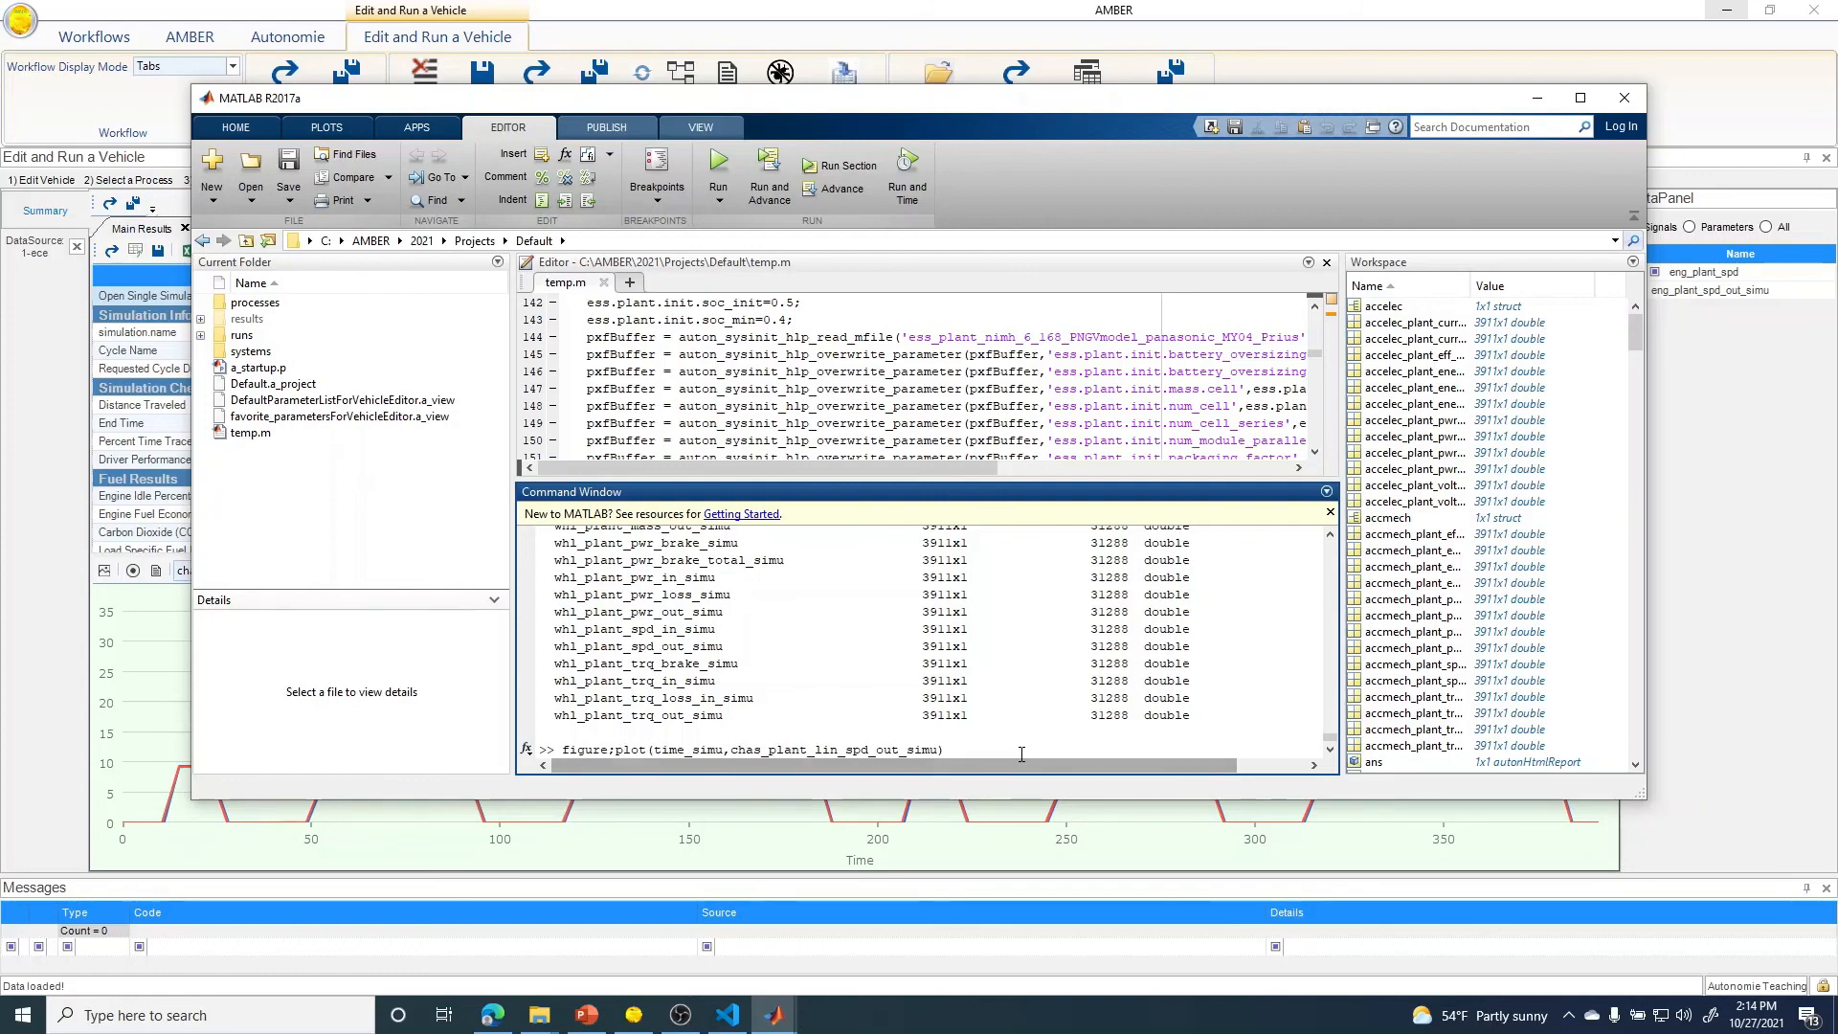
{"action": "key", "text": "Return"}
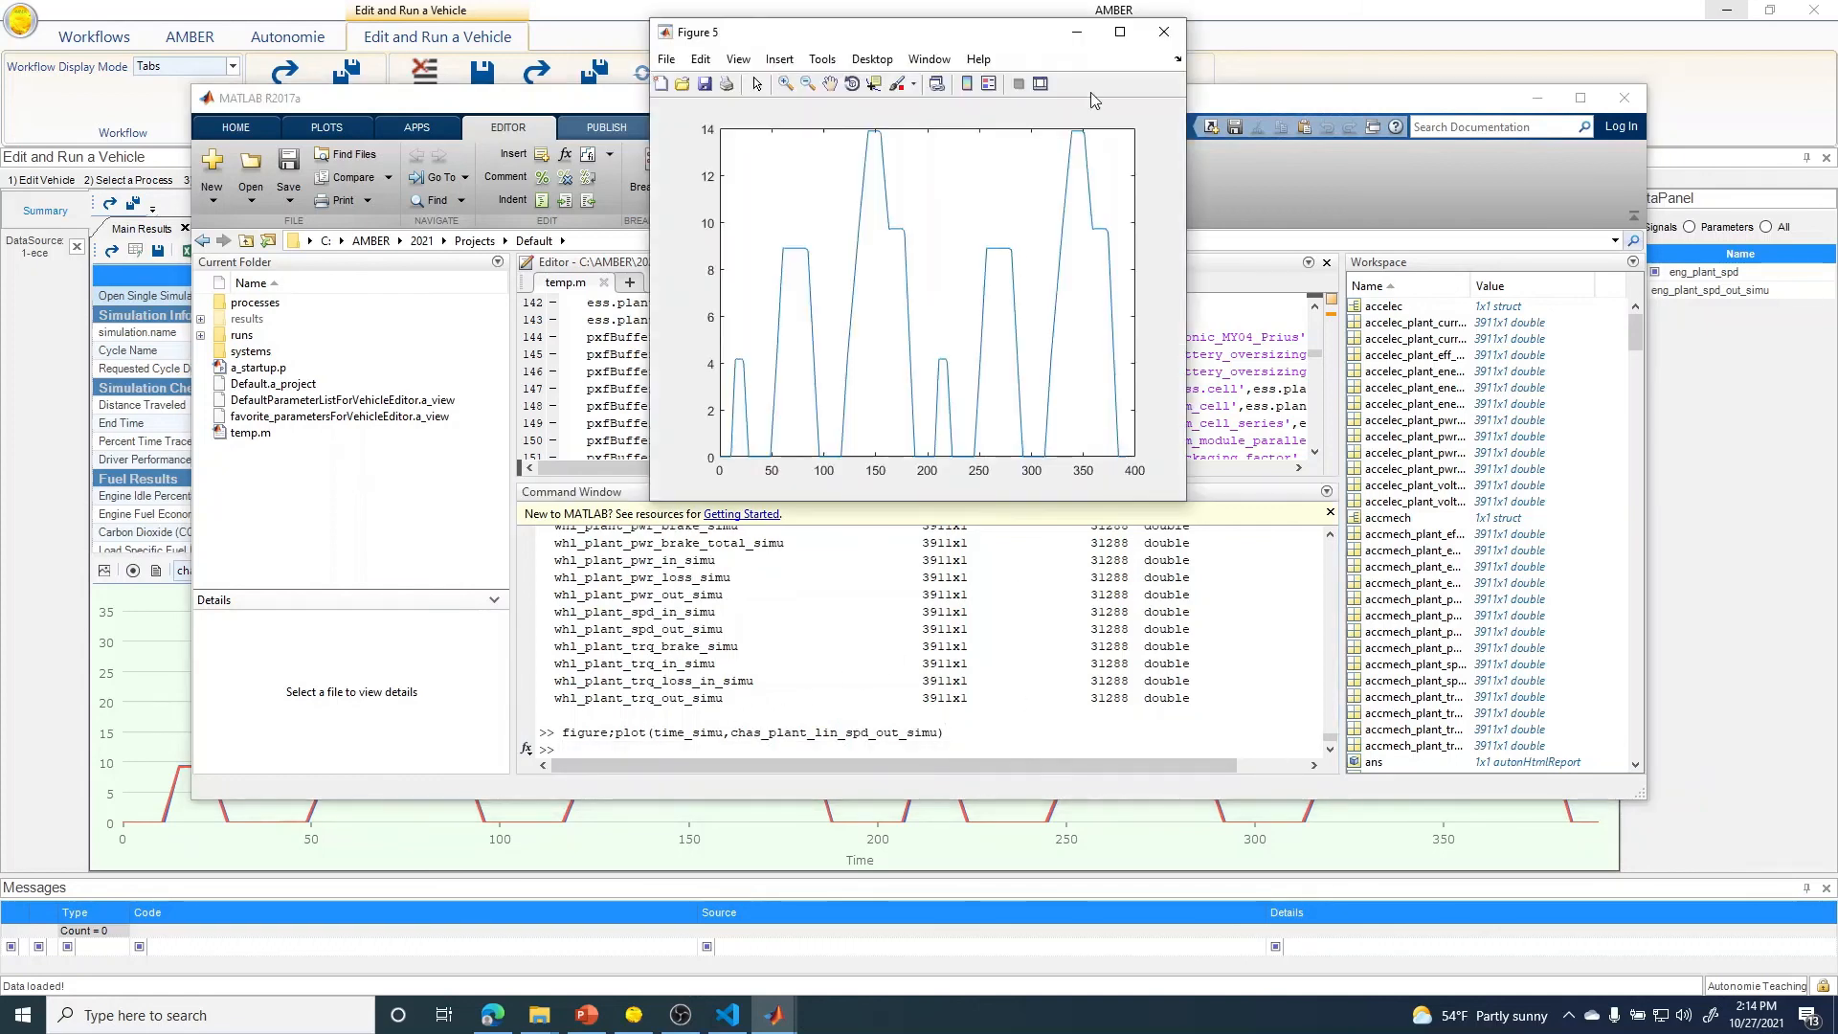
{"action": "left_click", "coordinate": [1070, 32]}
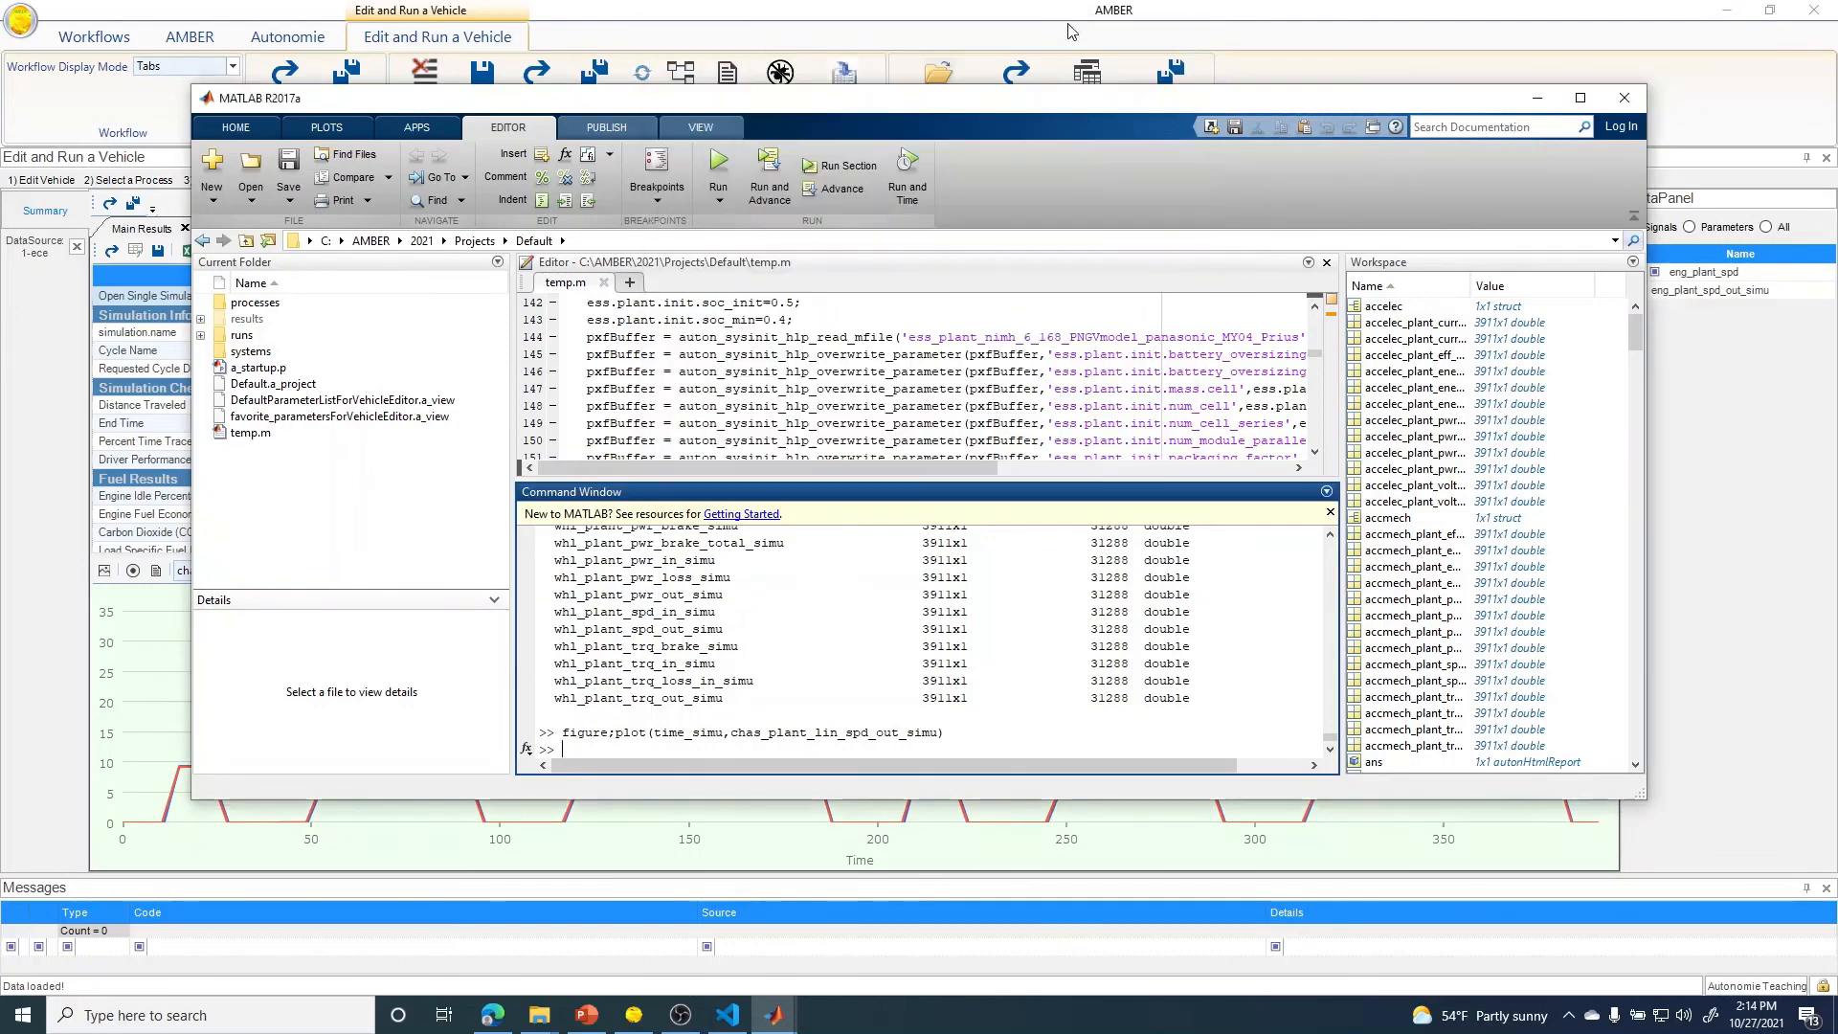
{"action": "left_click", "coordinate": [1538, 98]}
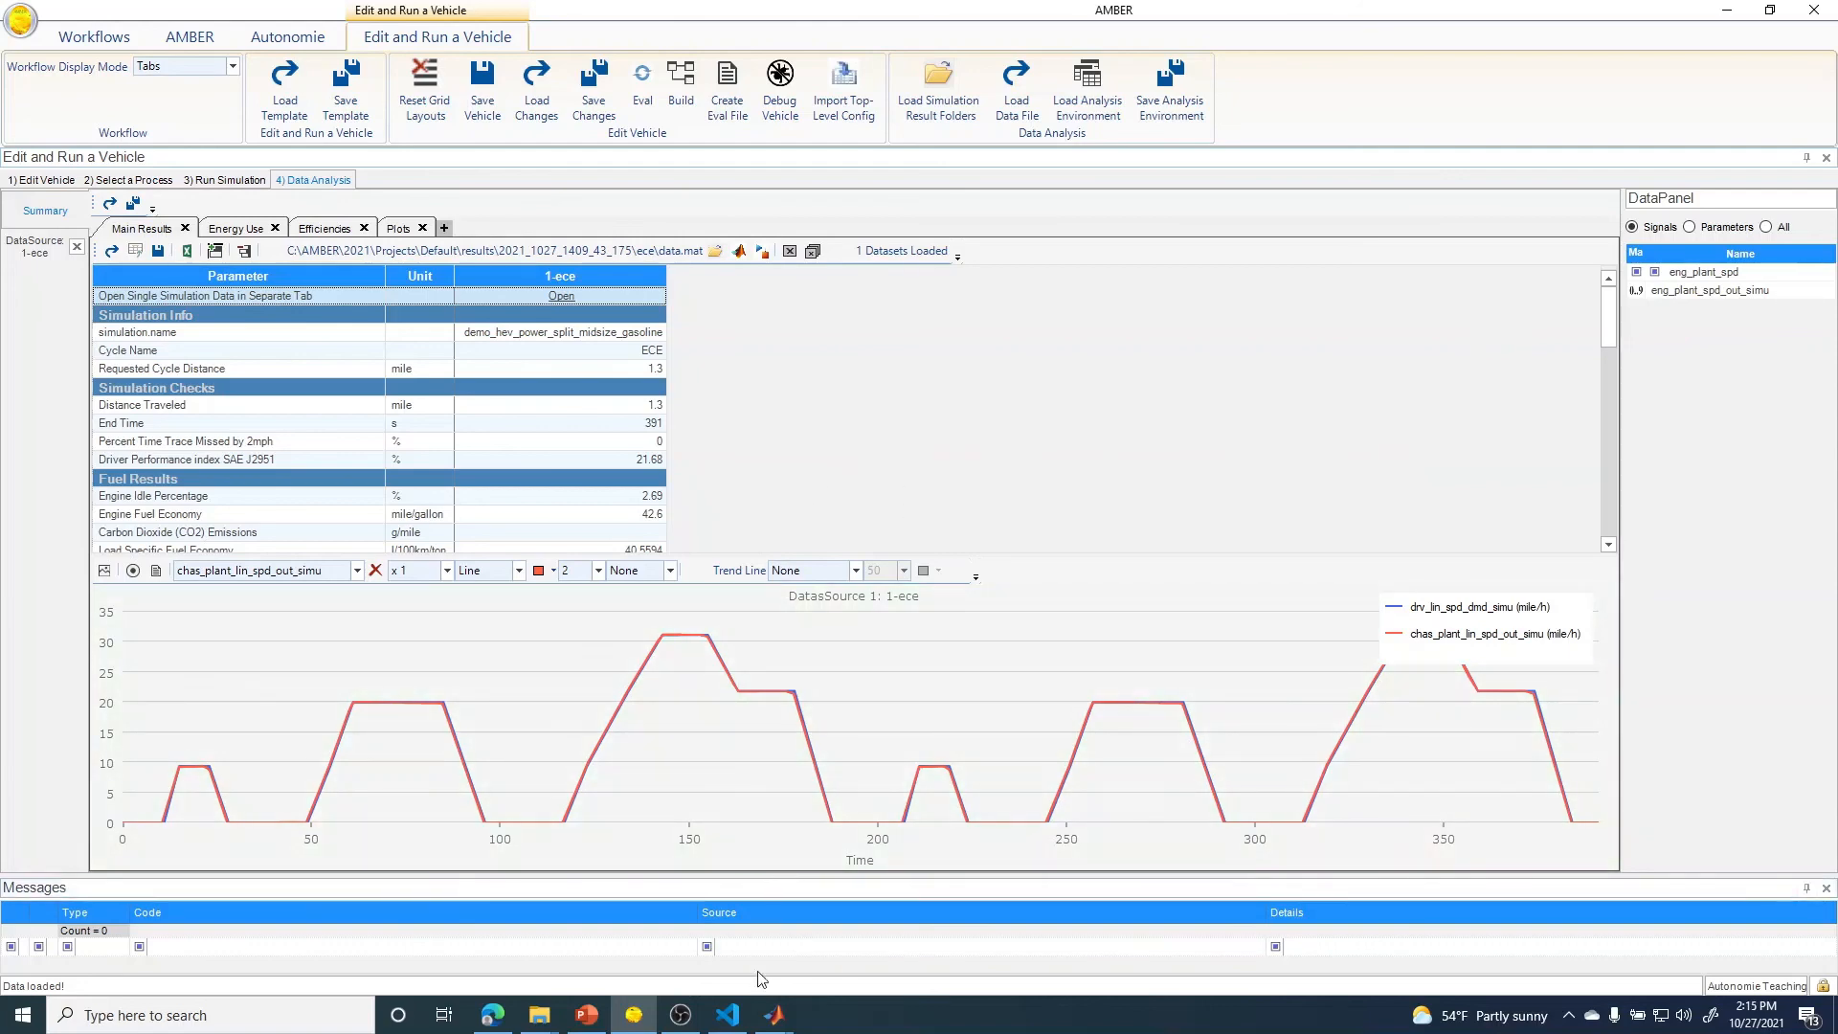
- Select data_init.mat in the ece results folder and resize the MATLAB window to expose the folder beside it
{"action": "mouse_move", "coordinate": [551, 1026]}
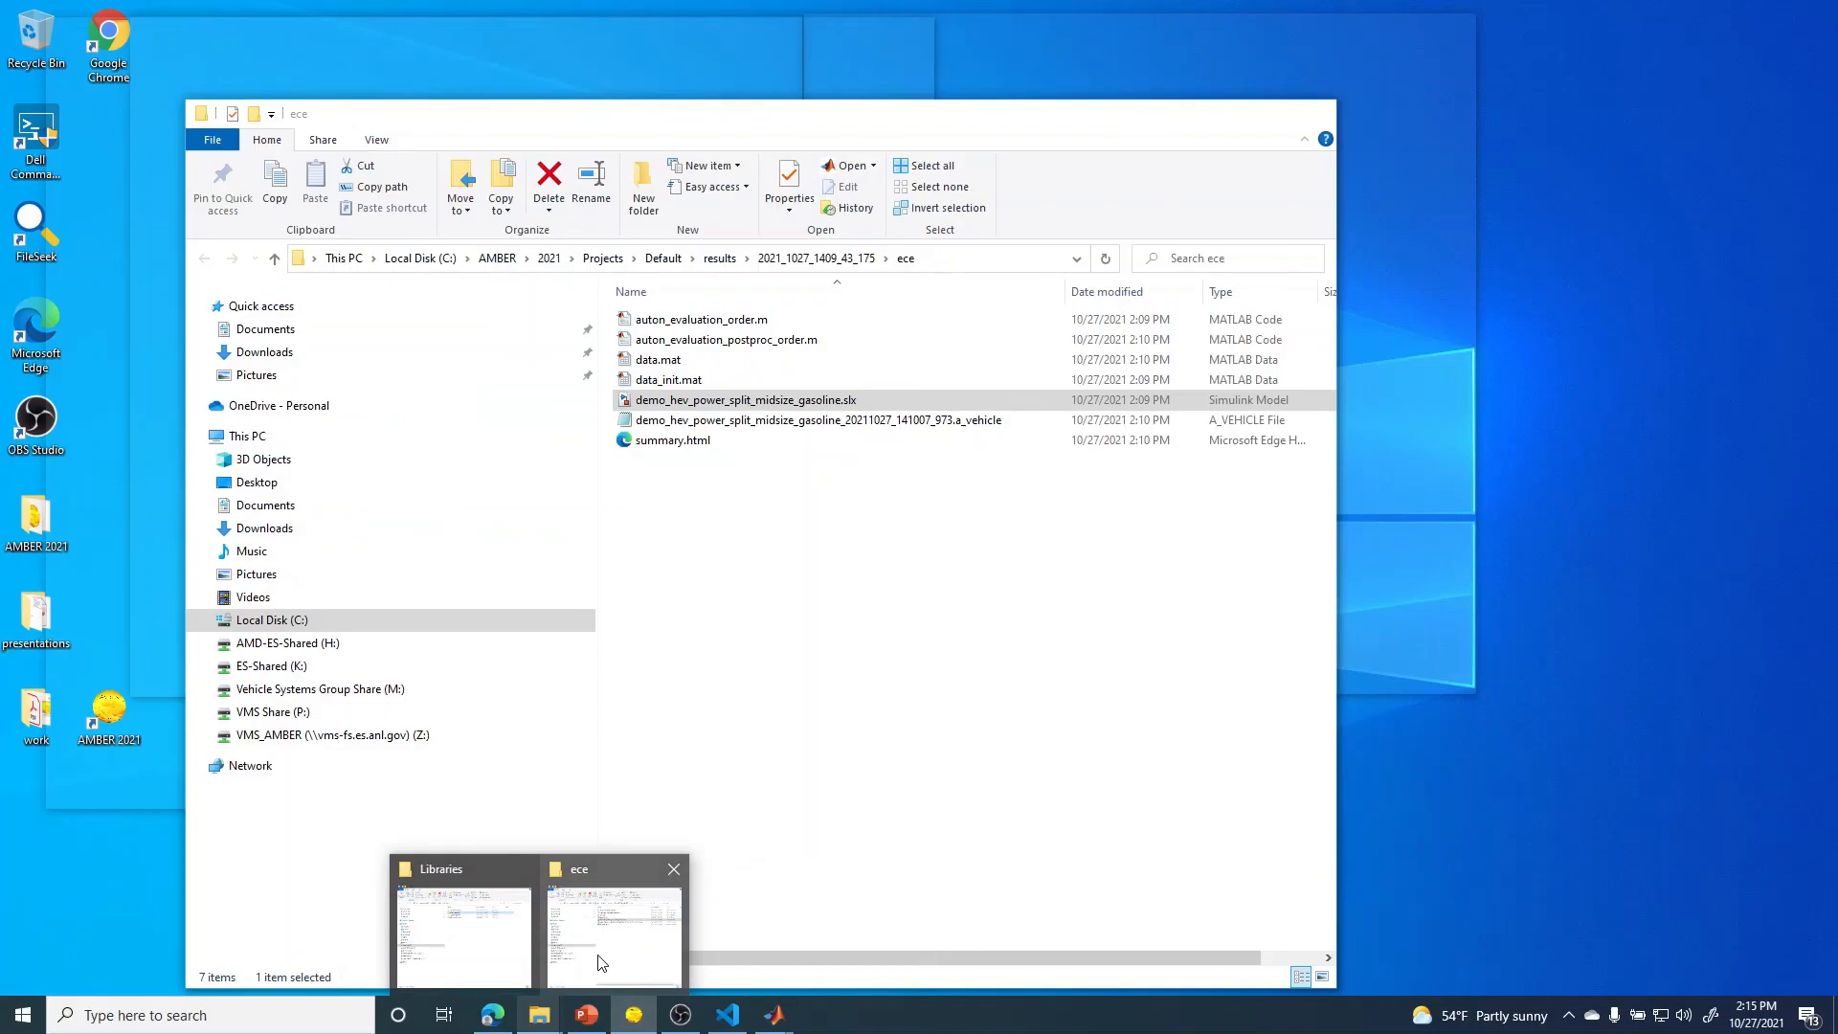
{"action": "left_click", "coordinate": [613, 923]}
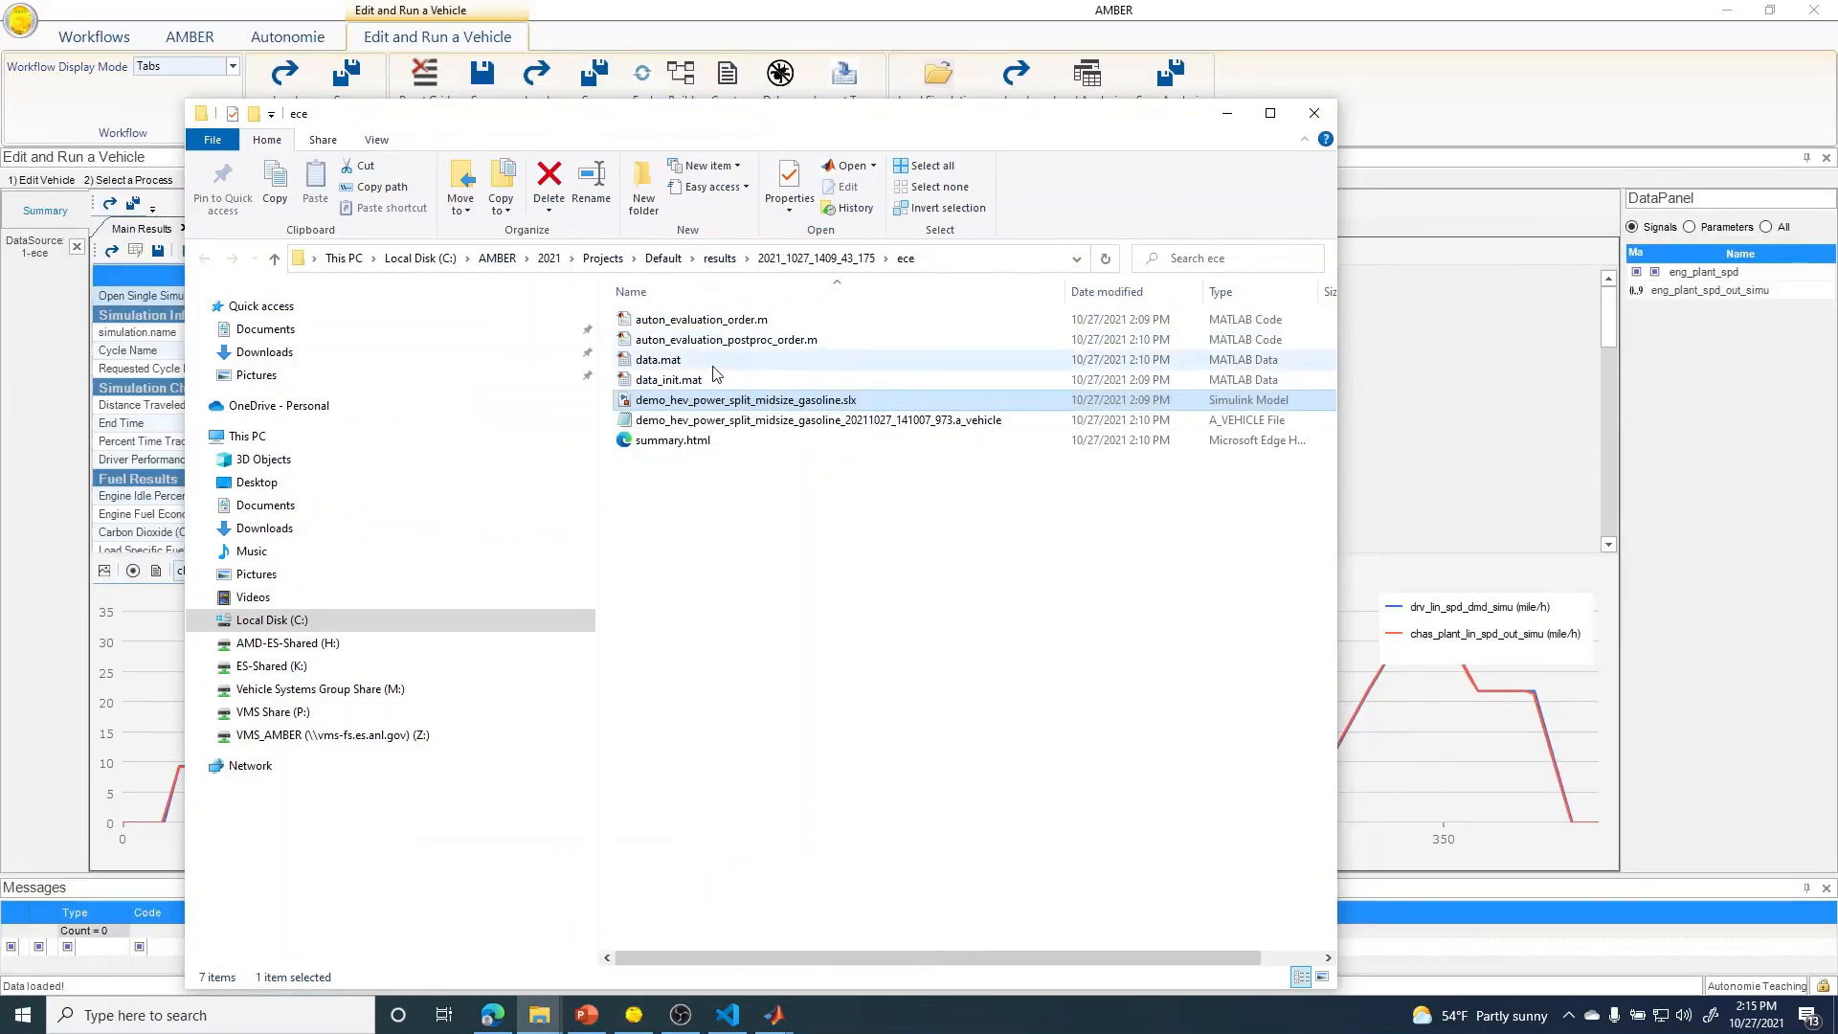
{"action": "left_click", "coordinate": [673, 383]}
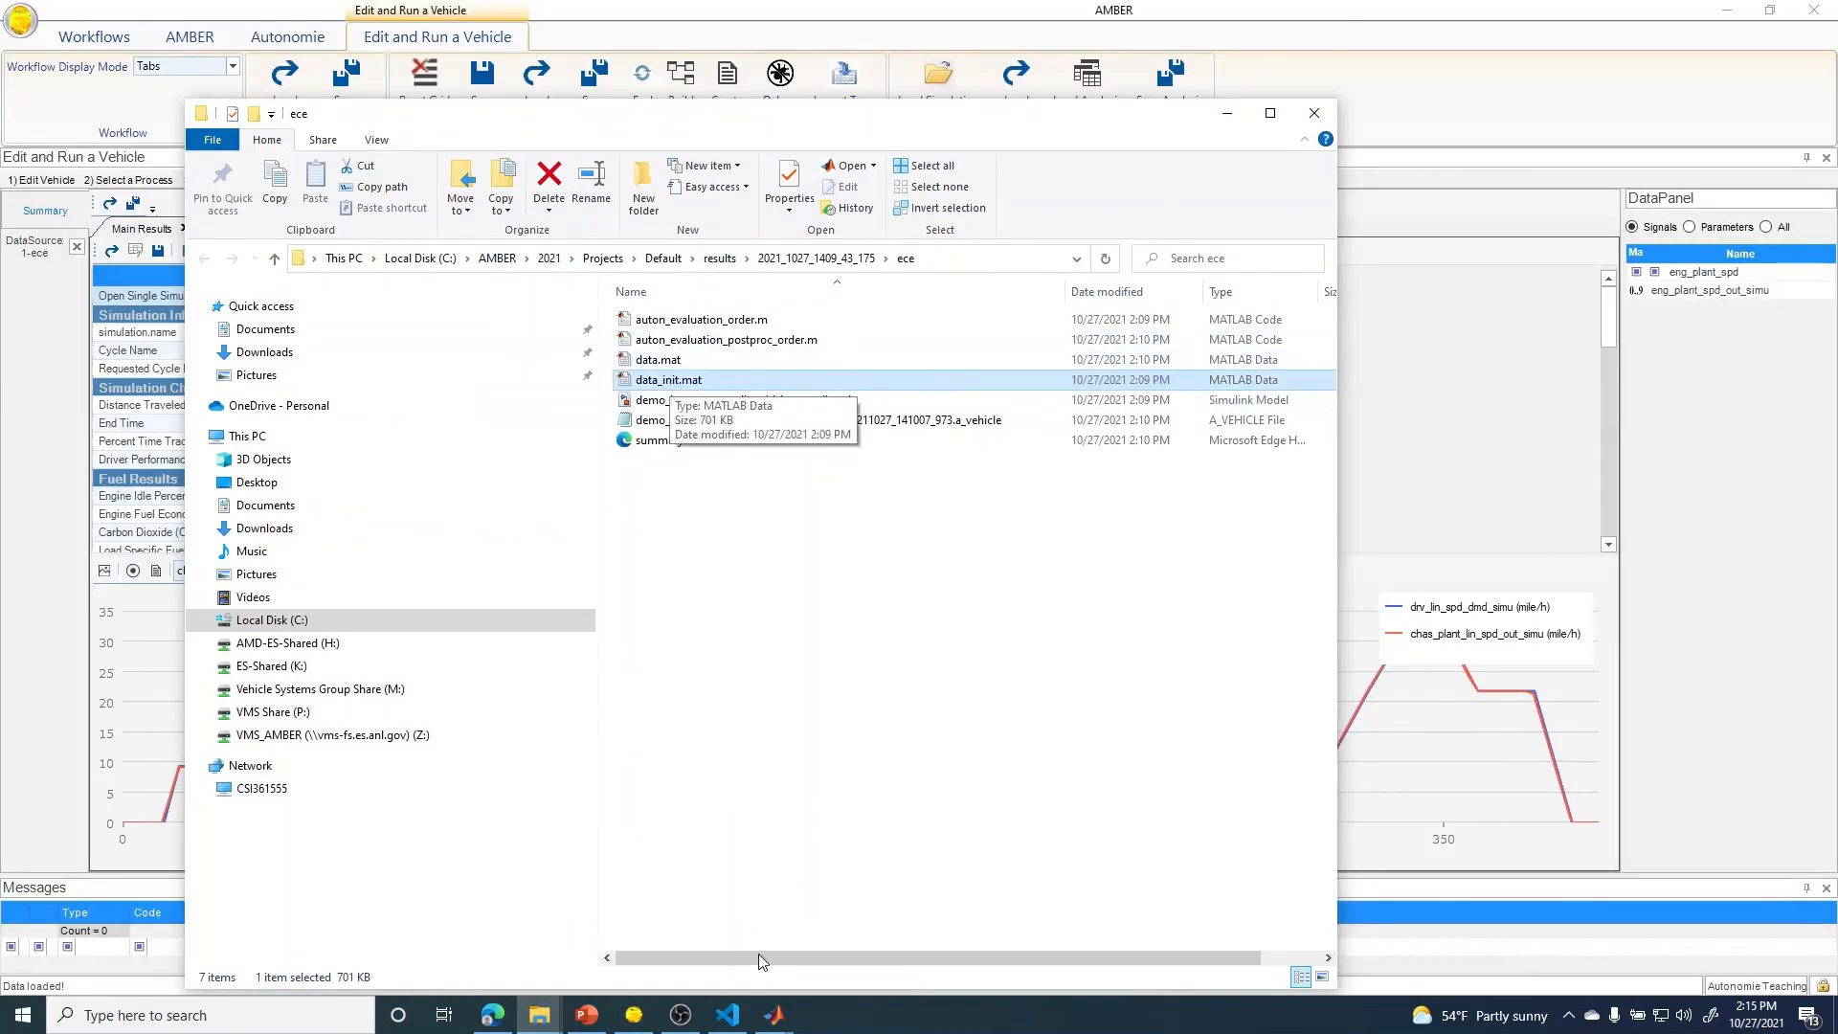
{"action": "mouse_move", "coordinate": [780, 1015]}
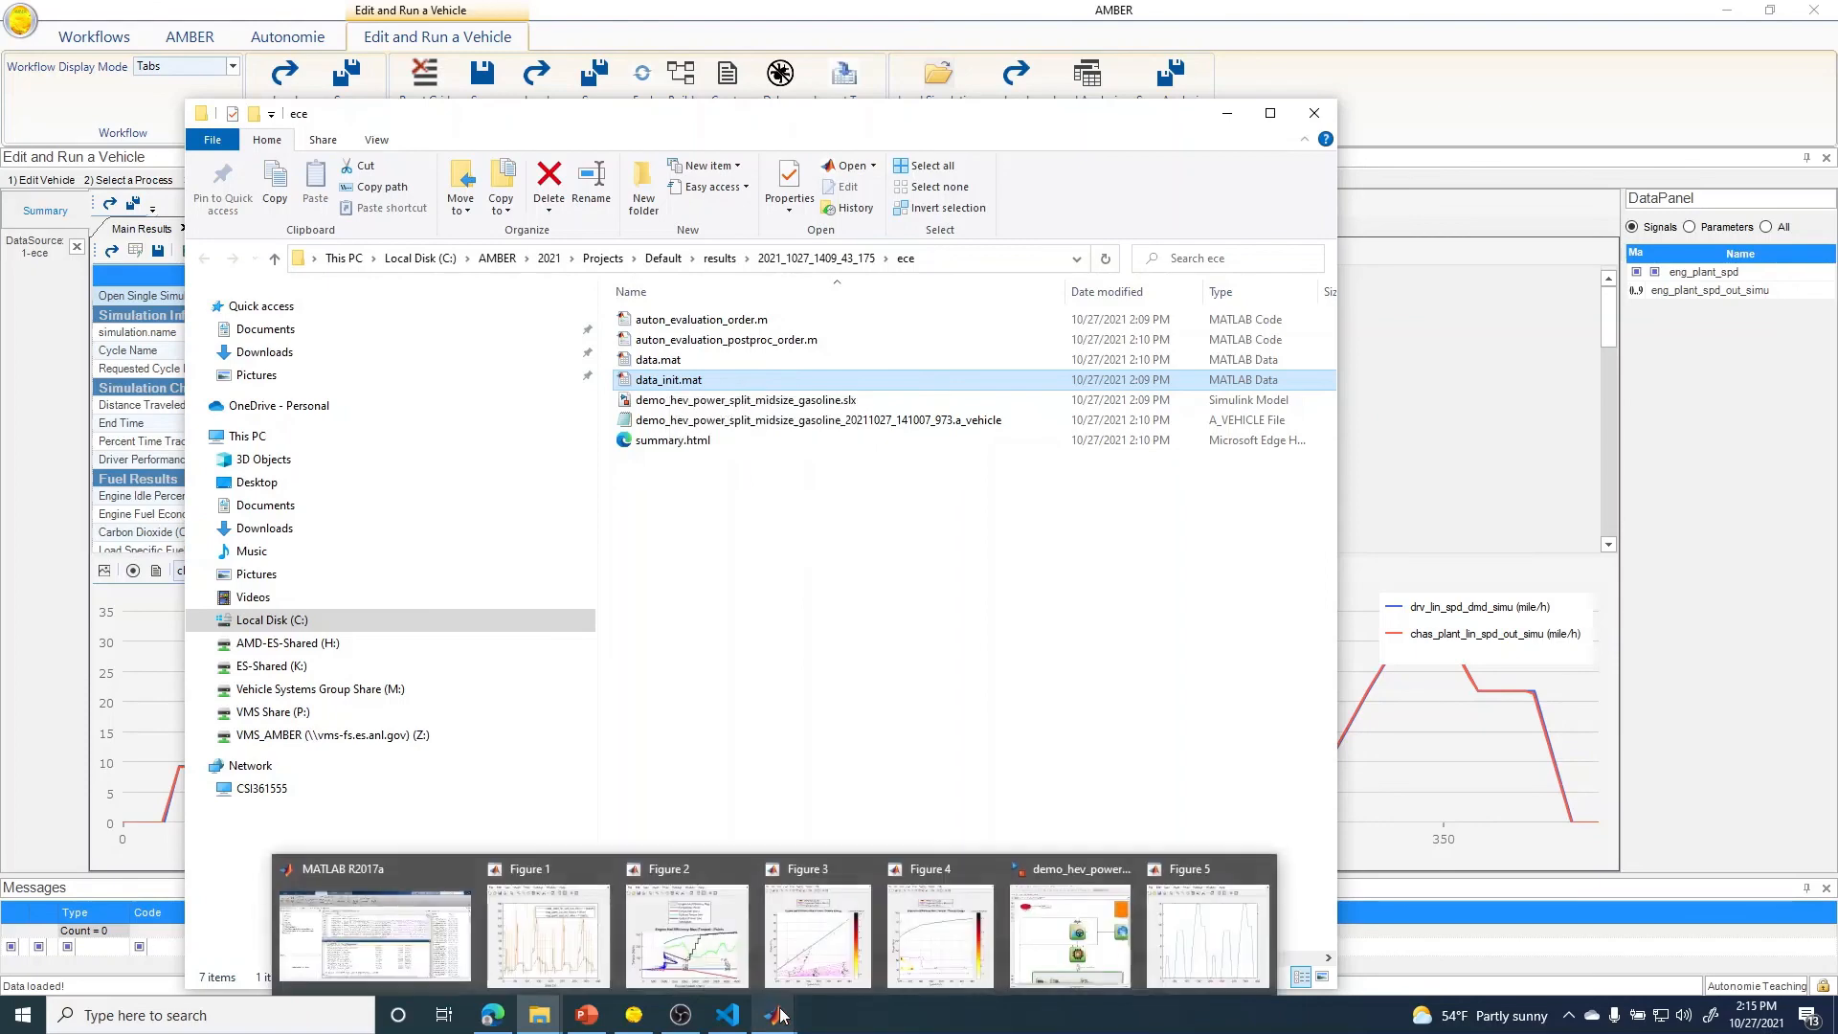
{"action": "left_click", "coordinate": [445, 940]}
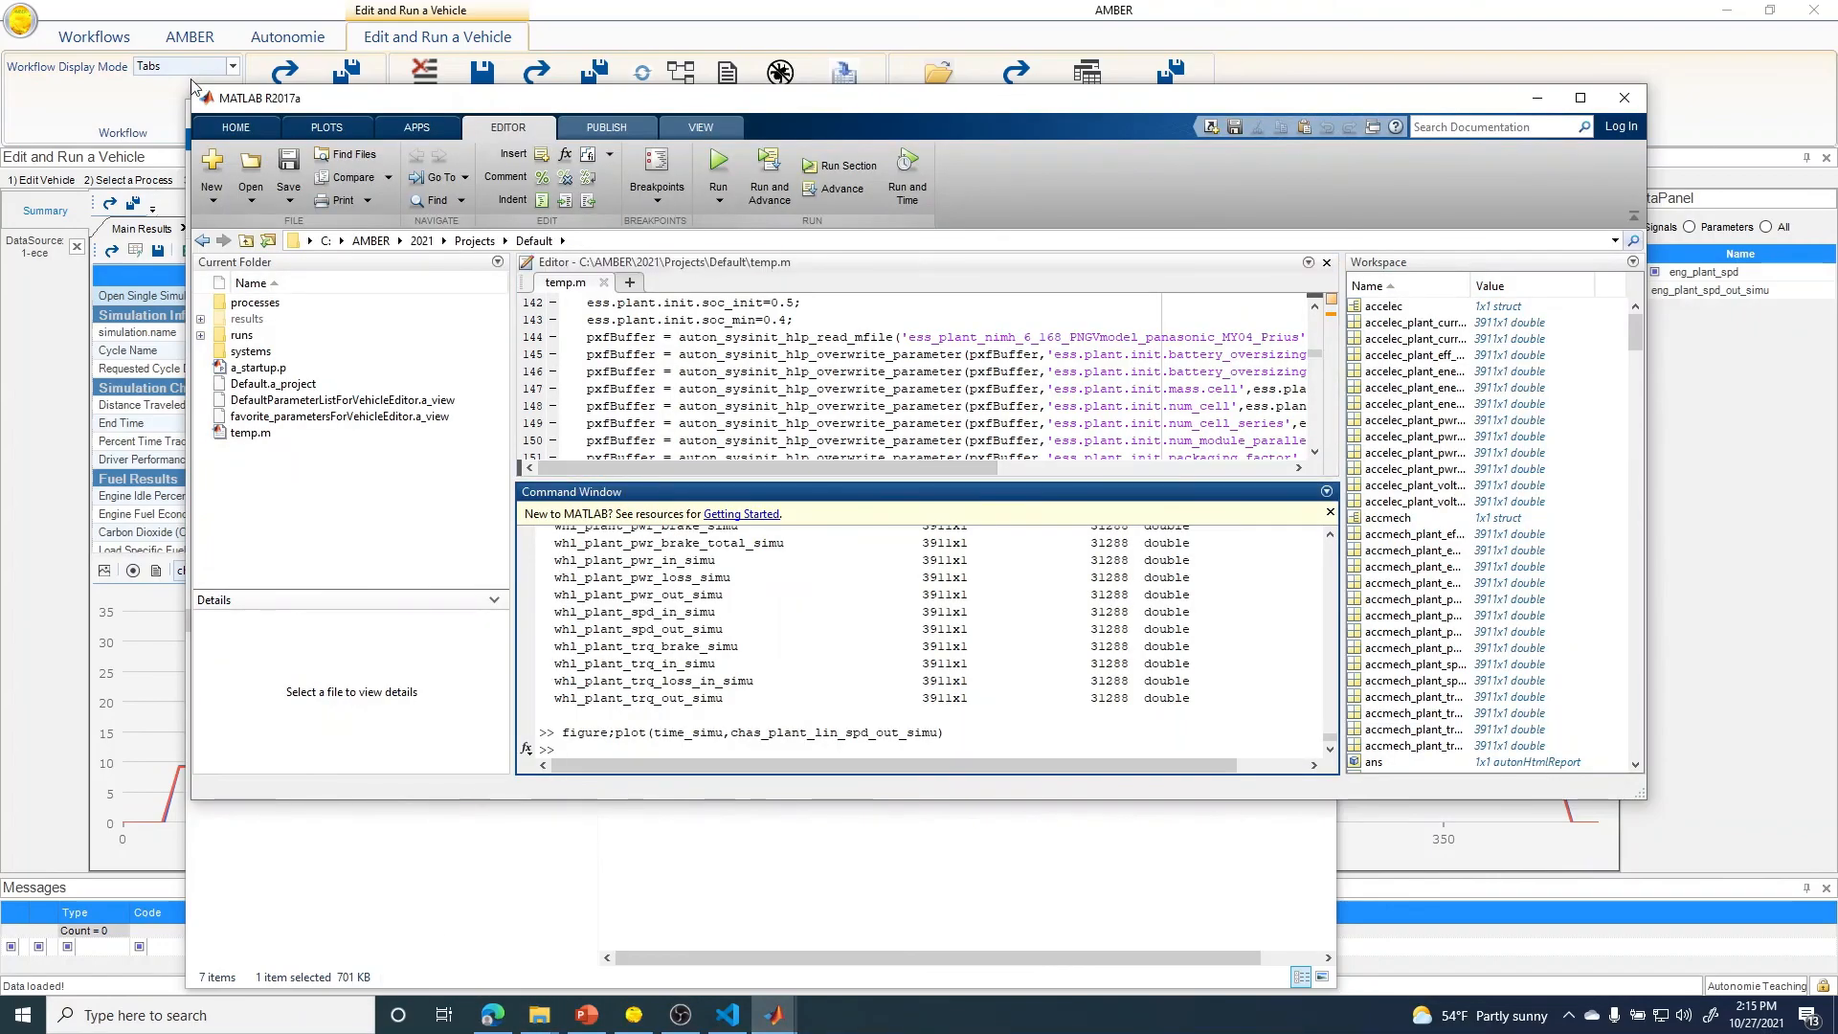
{"action": "left_click_drag", "start_coordinate": [192, 89], "coordinate": [613, 61]}
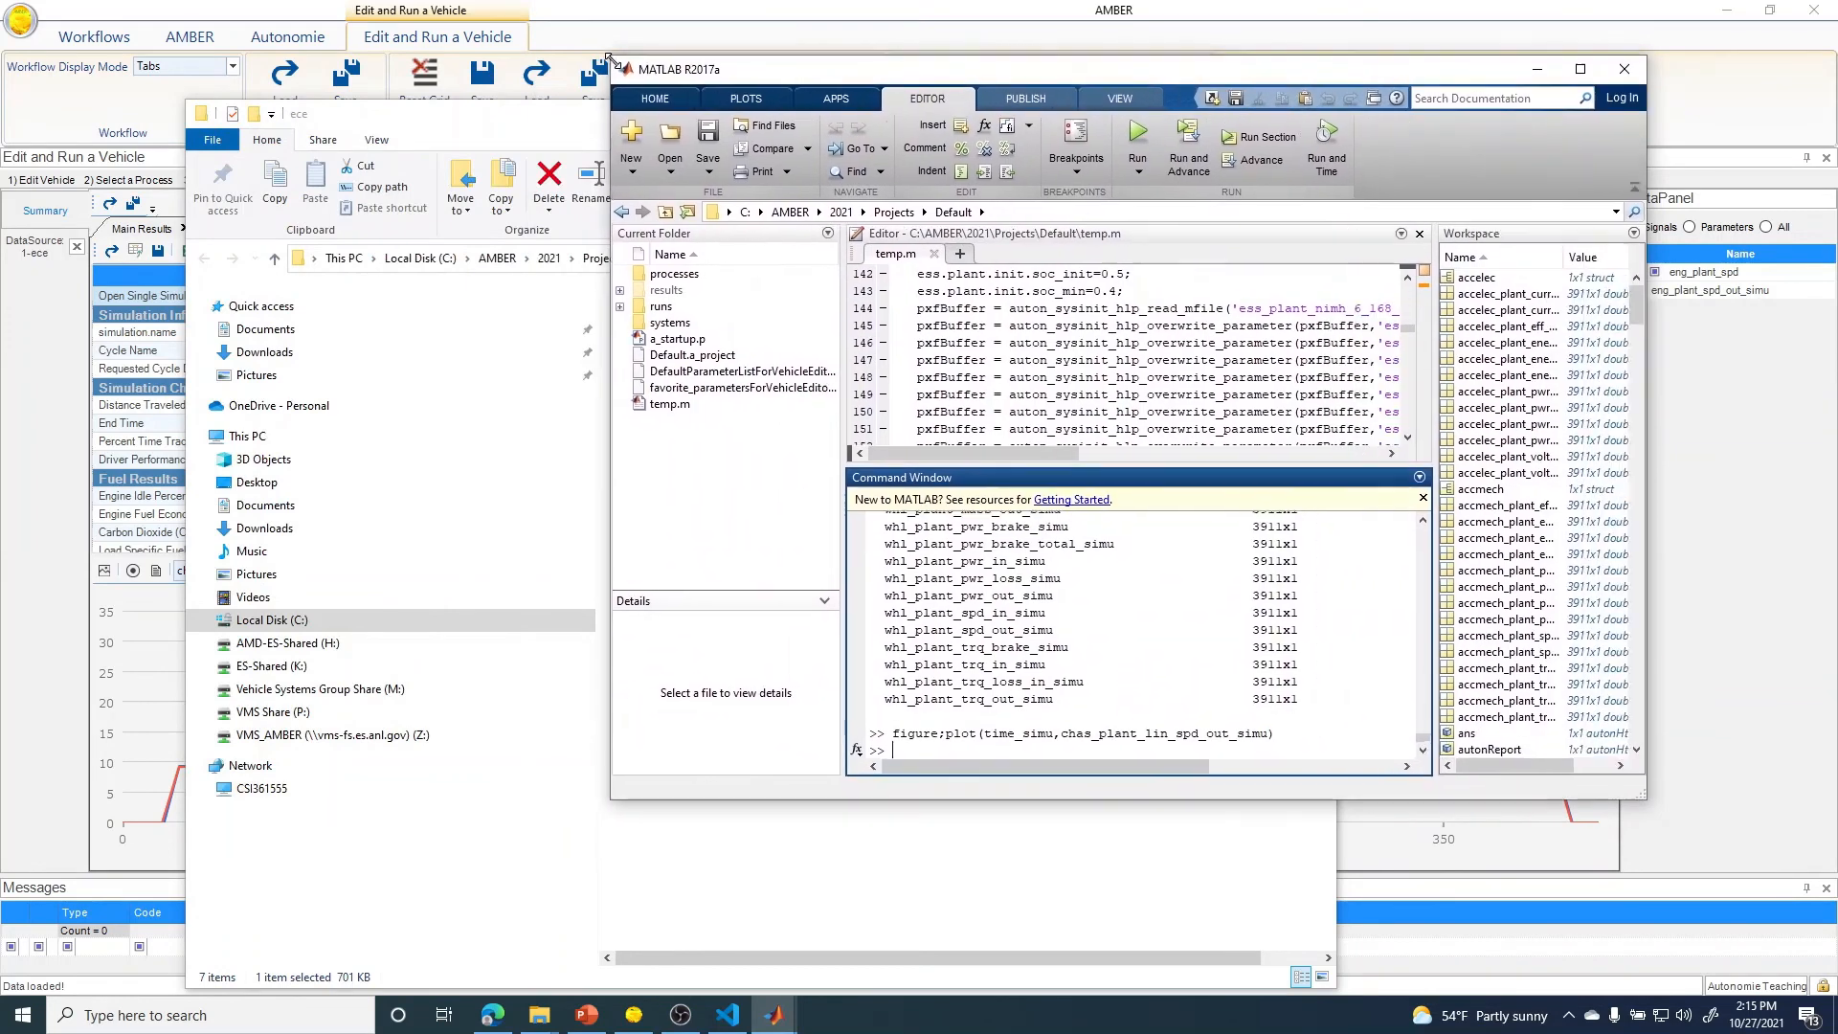
- Clear all MATLAB workspace variables, close the script editor and empty the command window
{"action": "type", "text": "c"}
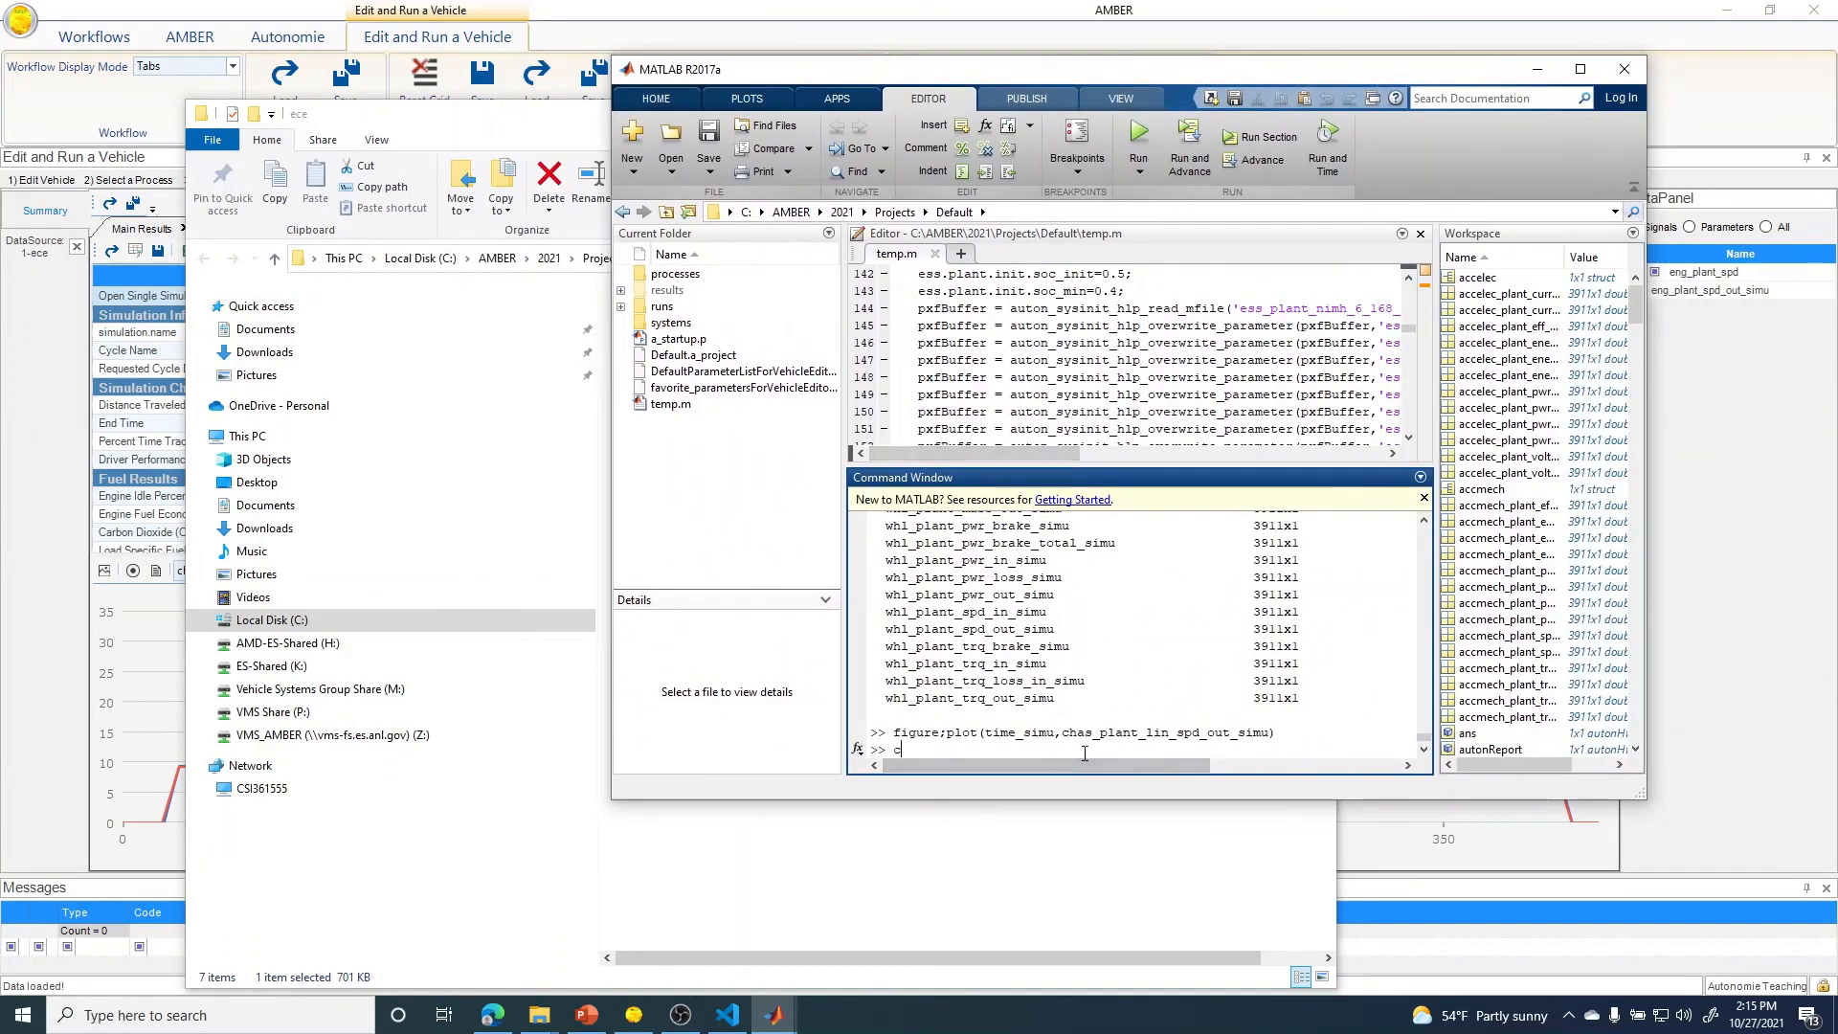
{"action": "type", "text": "lear all"}
{"action": "key", "text": "Return"}
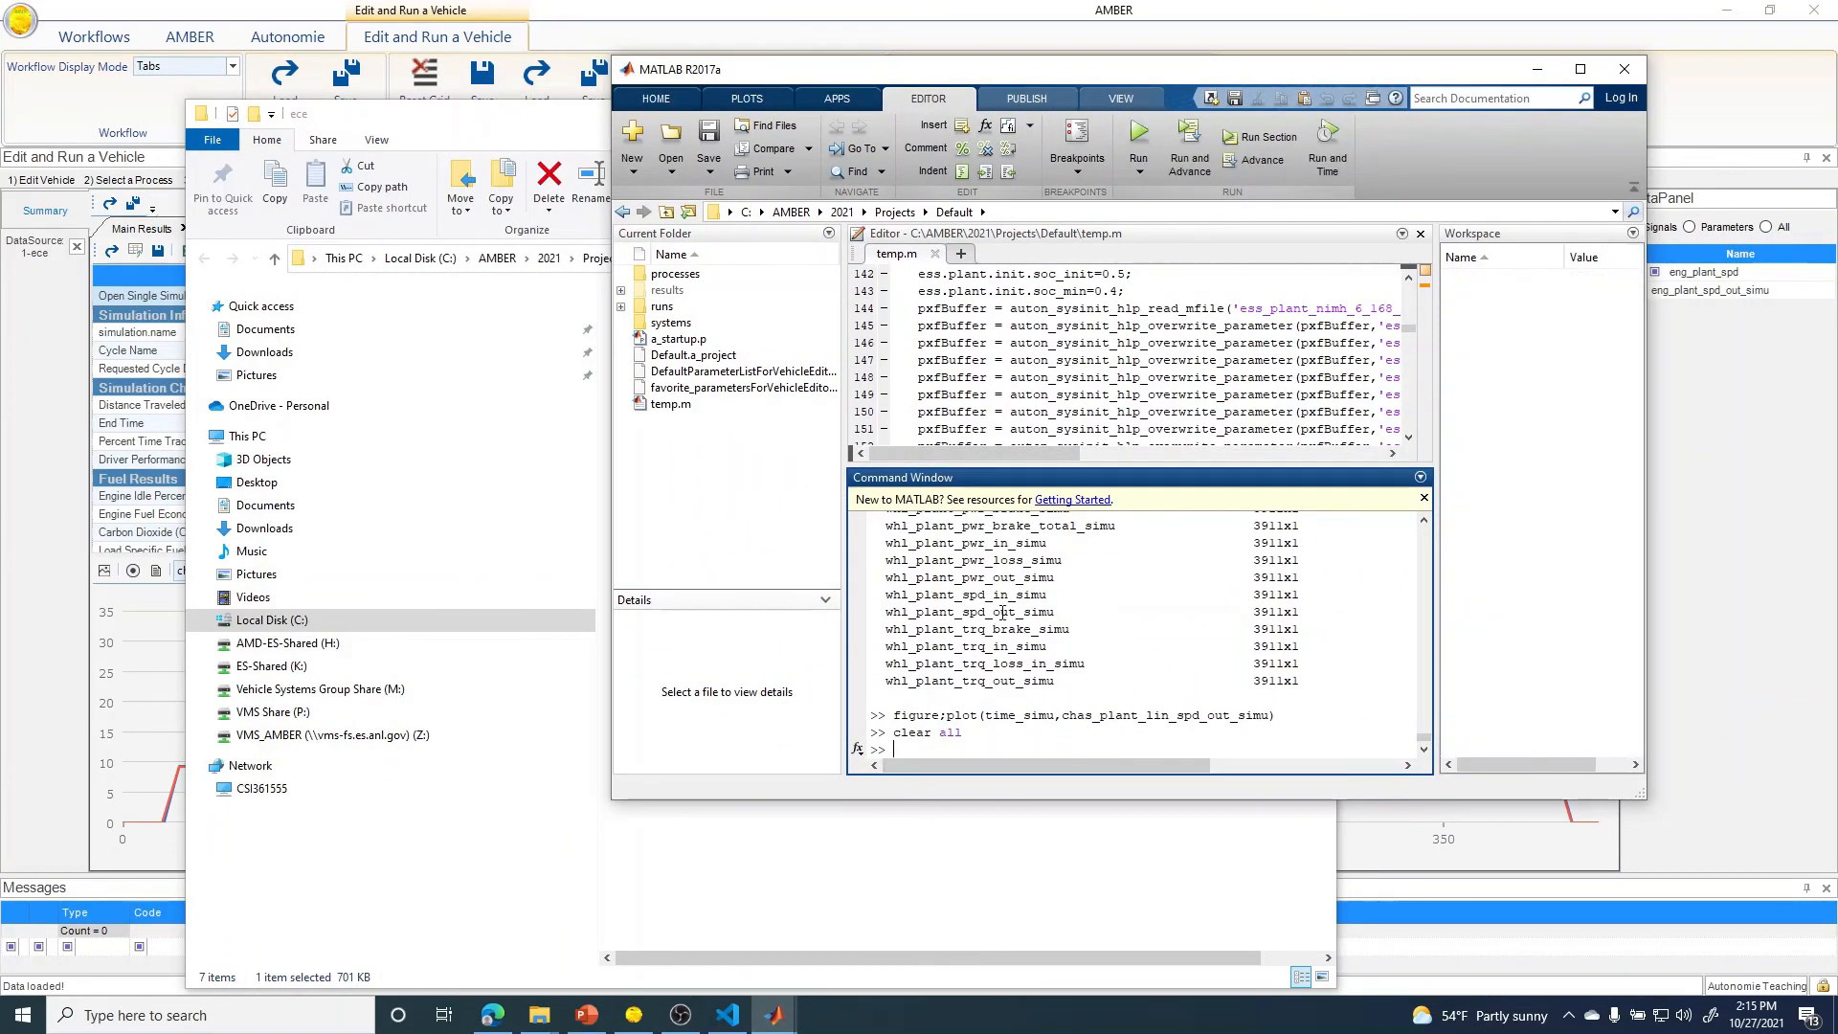
{"action": "left_click", "coordinate": [1421, 234]}
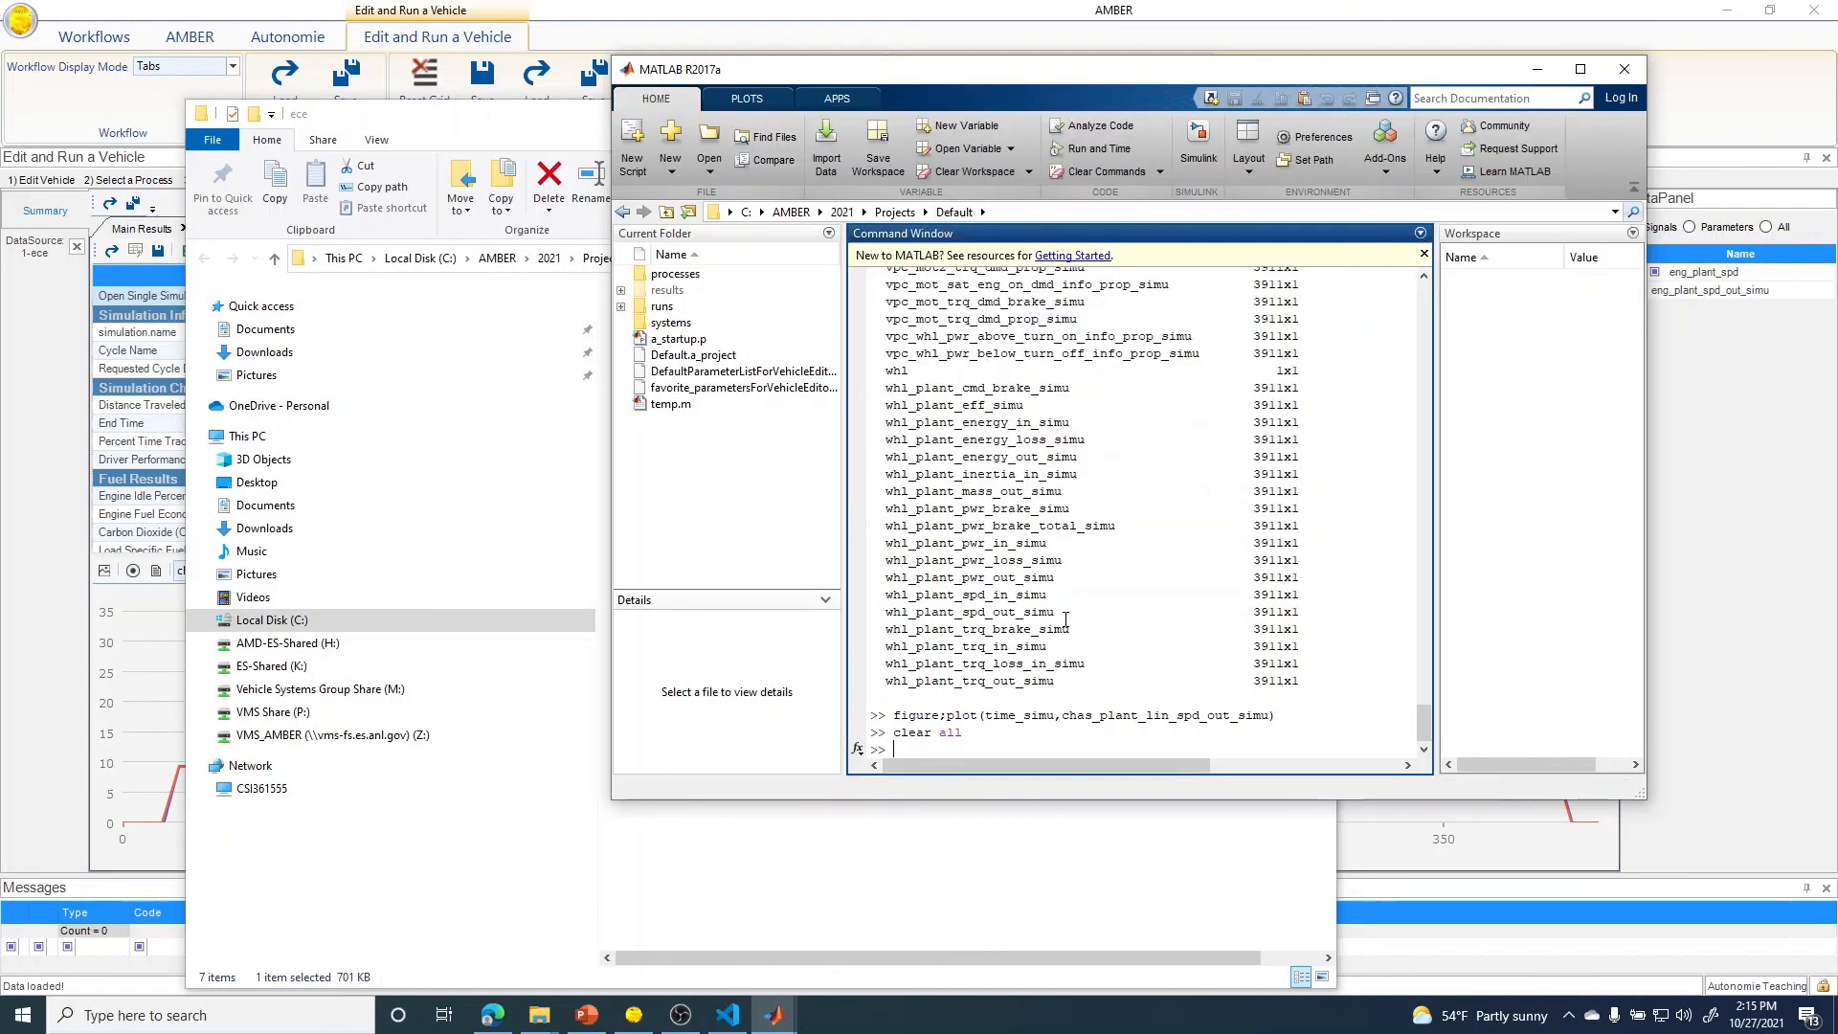
{"action": "type", "text": "clc"}
{"action": "key", "text": "Return"}
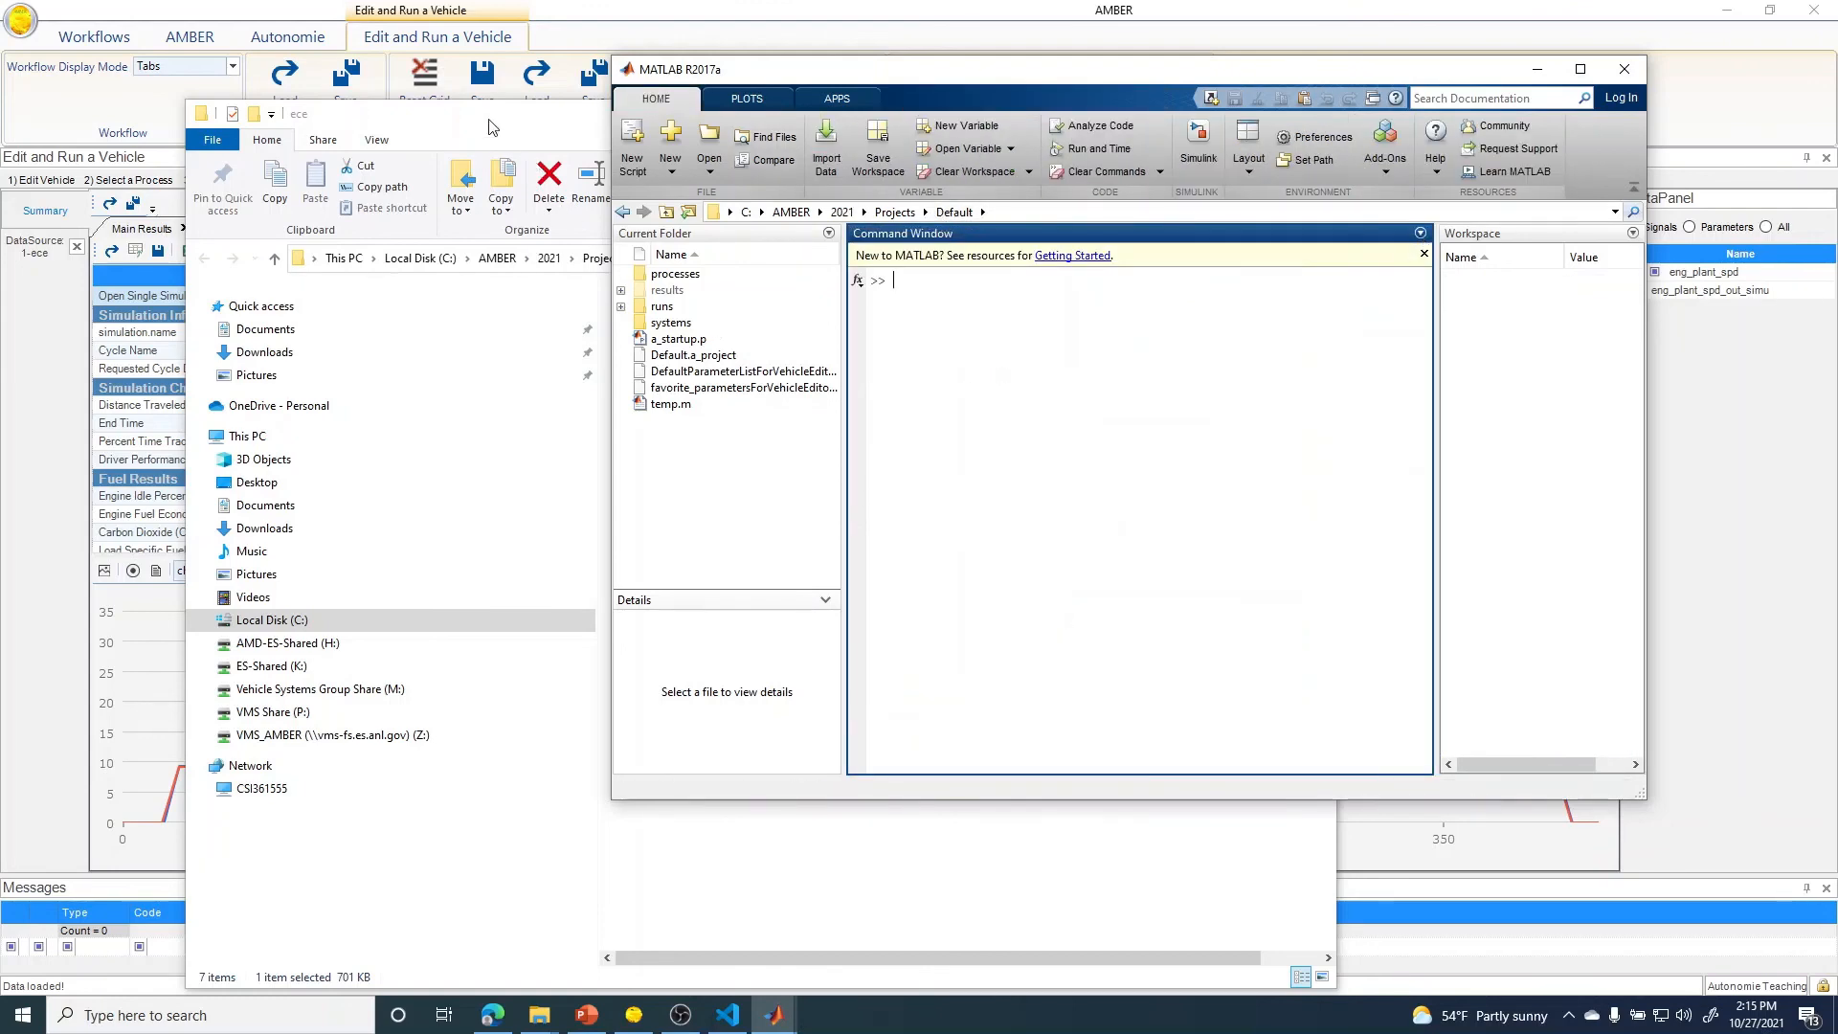
- Move the ece folder window aside, load data_init.mat into MATLAB to view its variables and clear the workspace with clear all
{"action": "left_click_drag", "start_coordinate": [488, 127], "coordinate": [110, 108]}
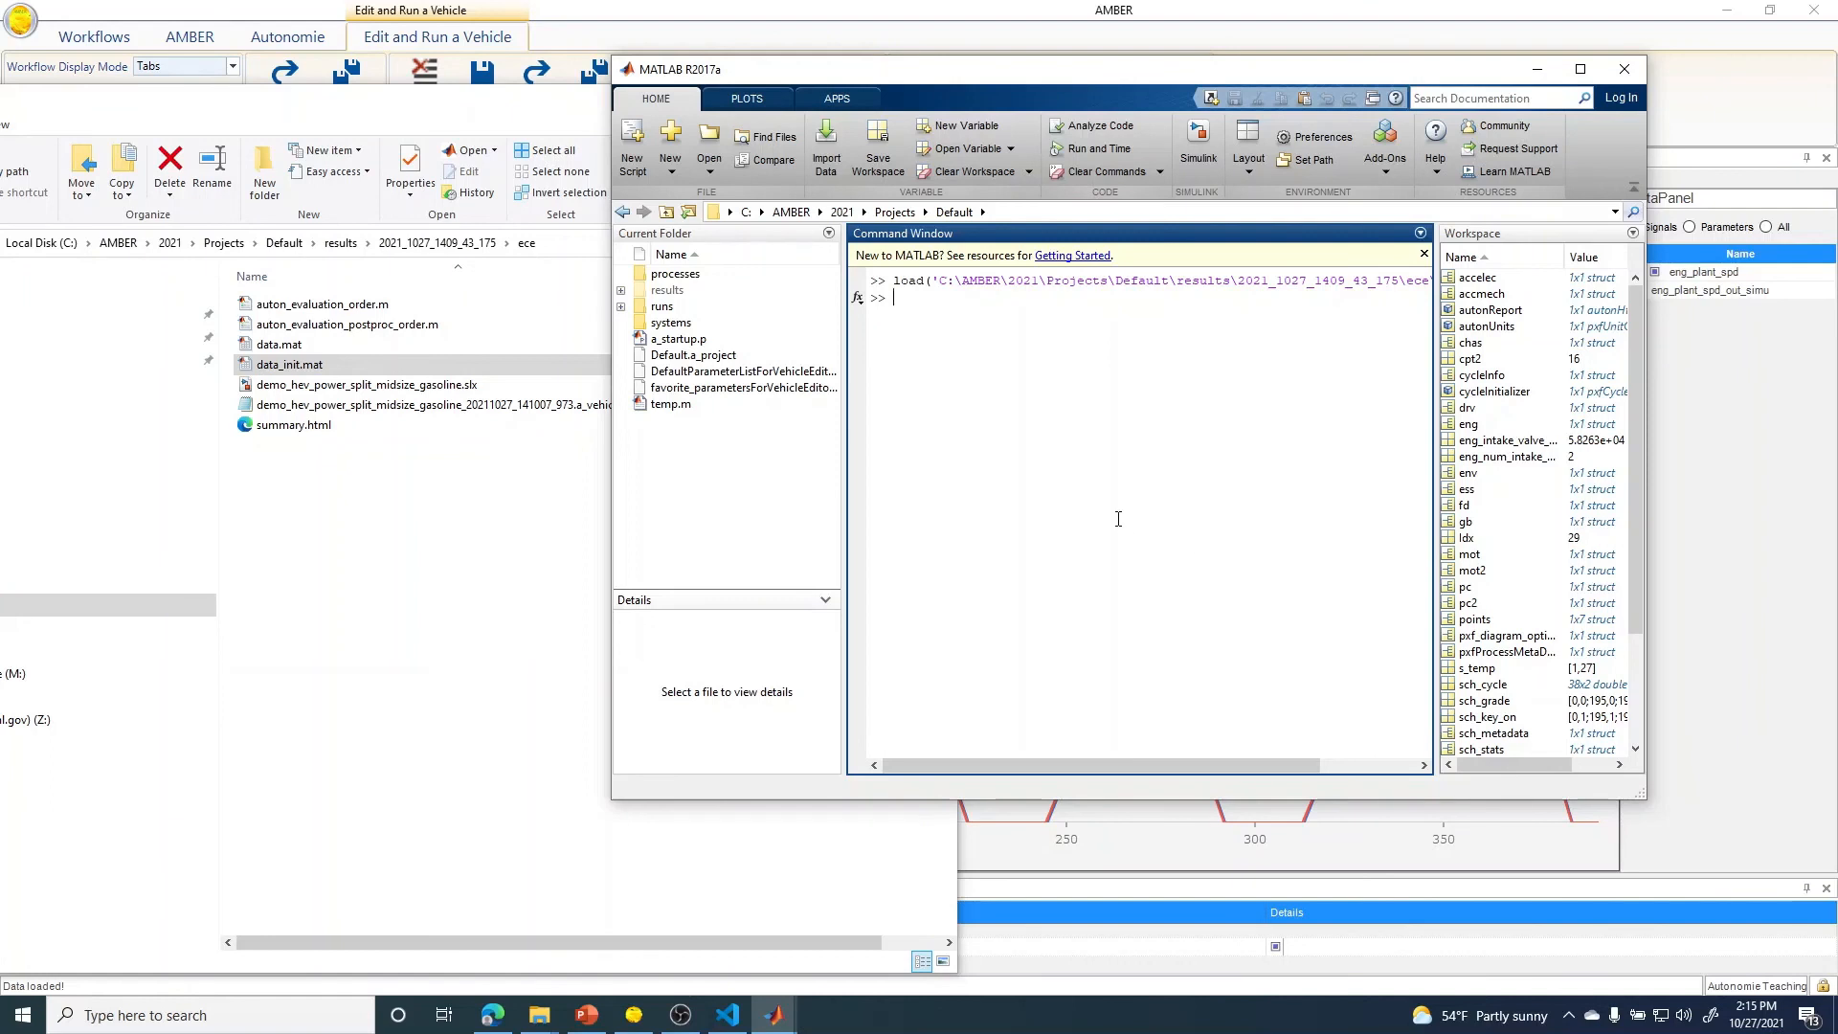
{"action": "type", "text": "all"}
{"action": "key", "text": "Return"}
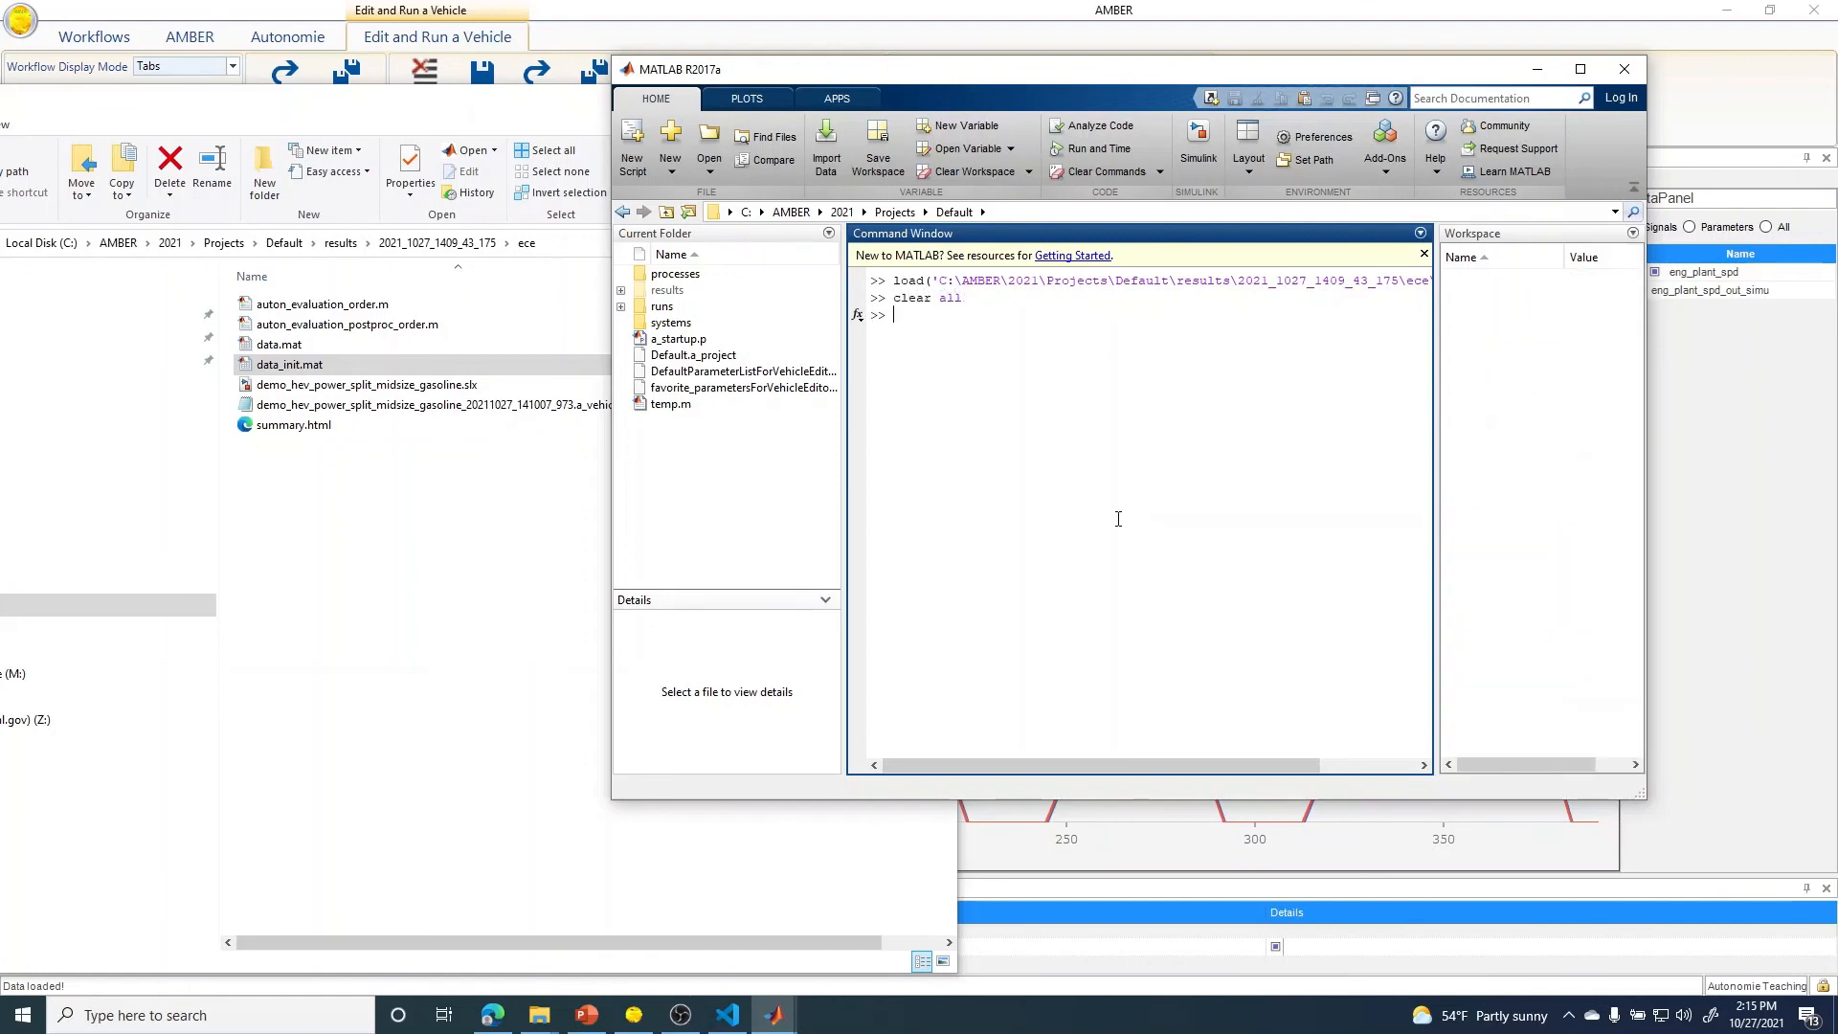
- Load data.mat from the ece folder into MATLAB and widen the window, workspace area and variable name column
{"action": "left_click_drag", "start_coordinate": [284, 349], "coordinate": [1024, 437]}
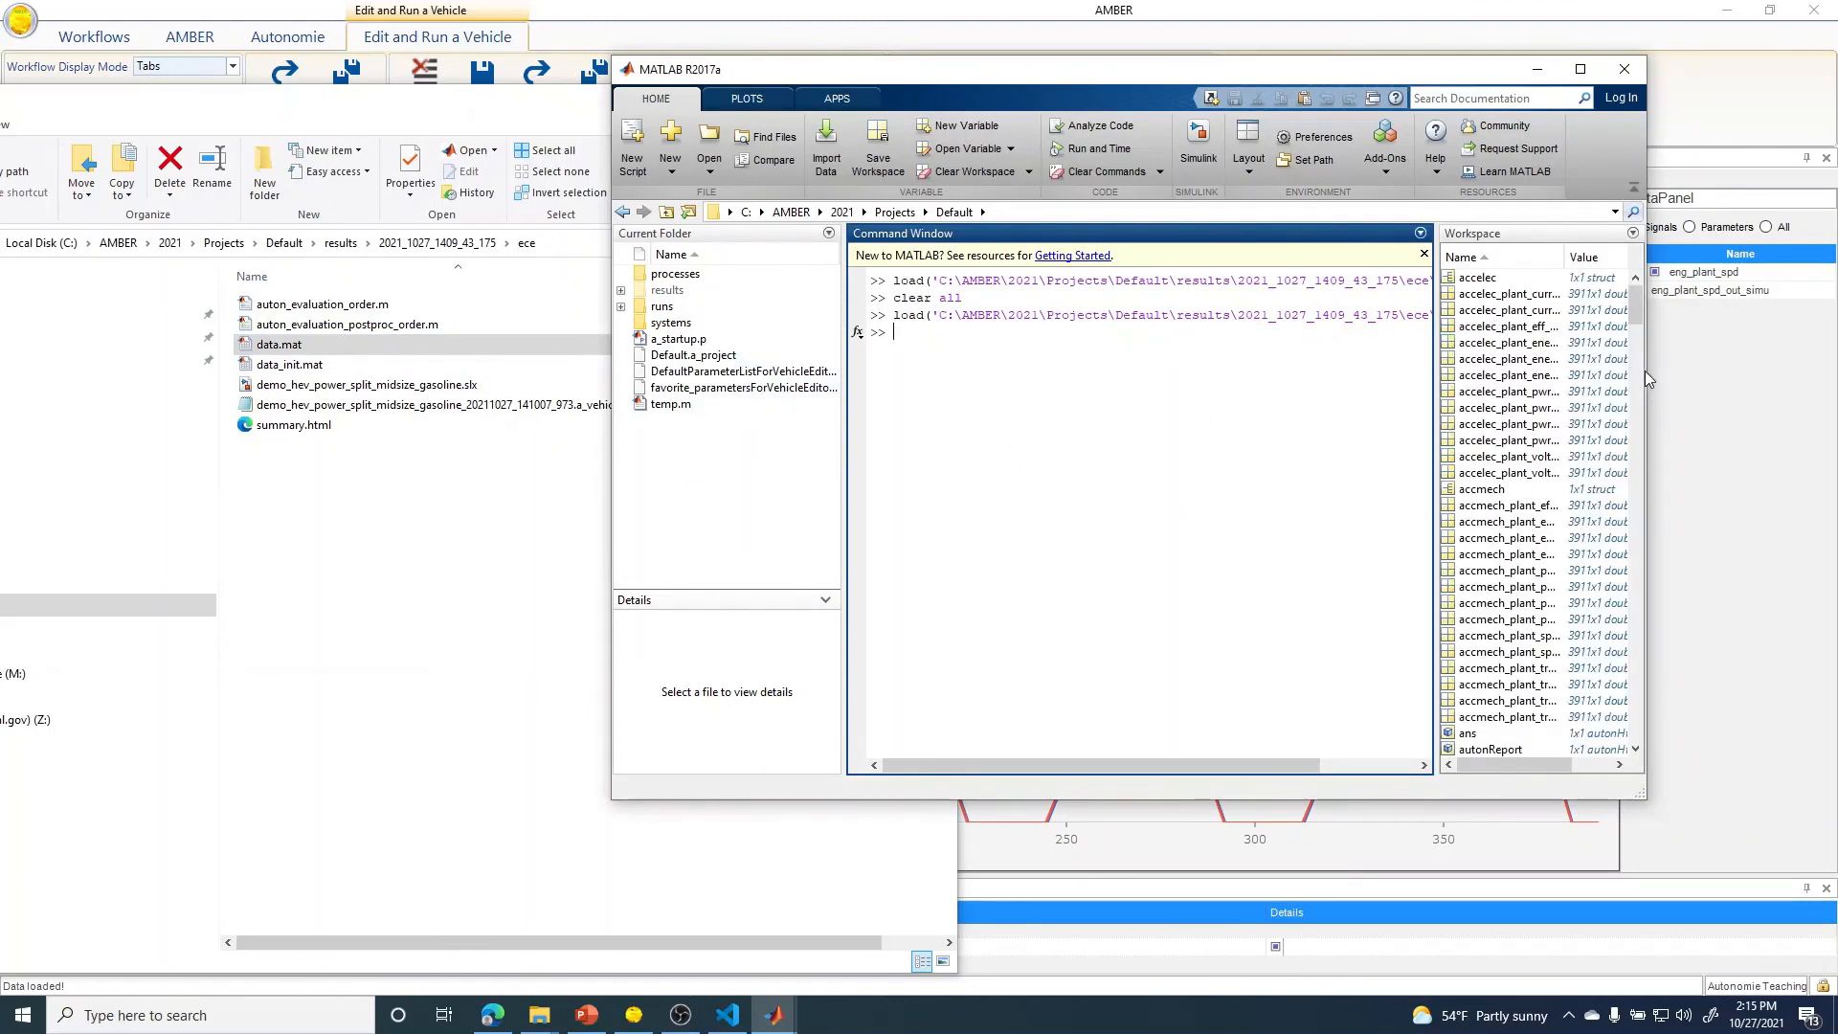
{"action": "left_click_drag", "start_coordinate": [1646, 378], "coordinate": [1777, 381]}
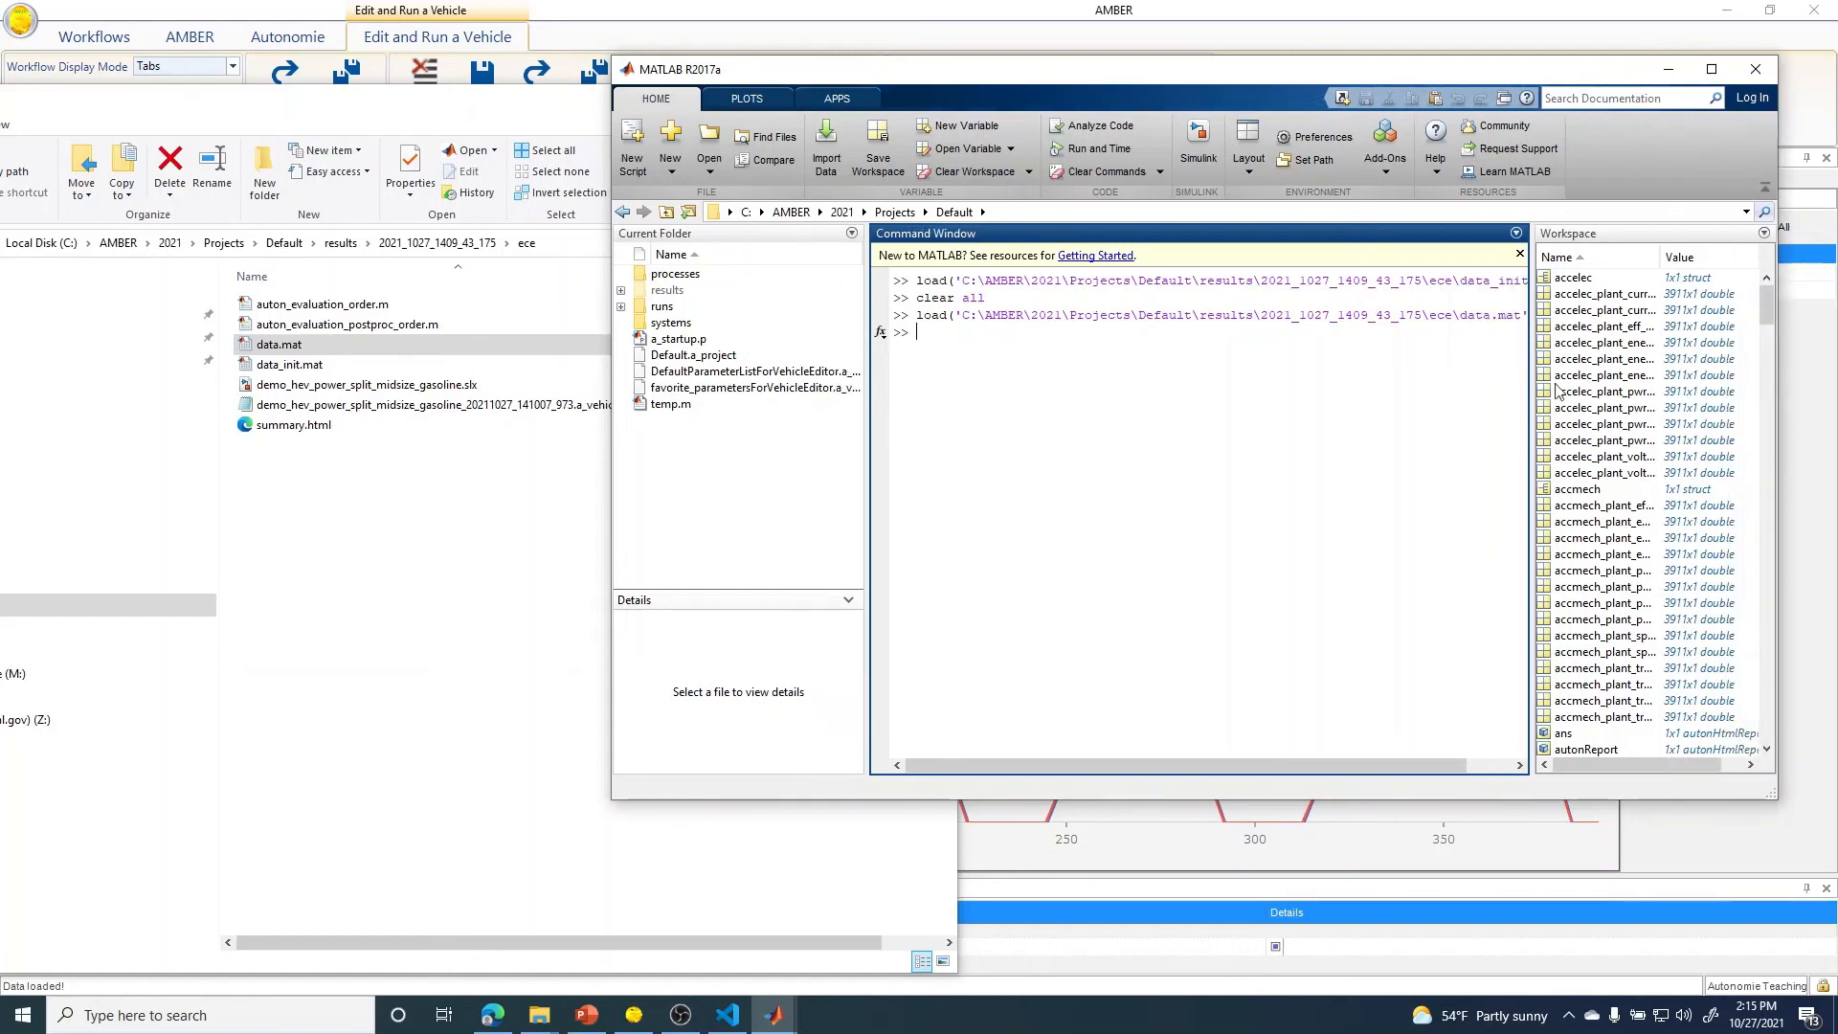
{"action": "left_click_drag", "start_coordinate": [1529, 384], "coordinate": [1303, 383]}
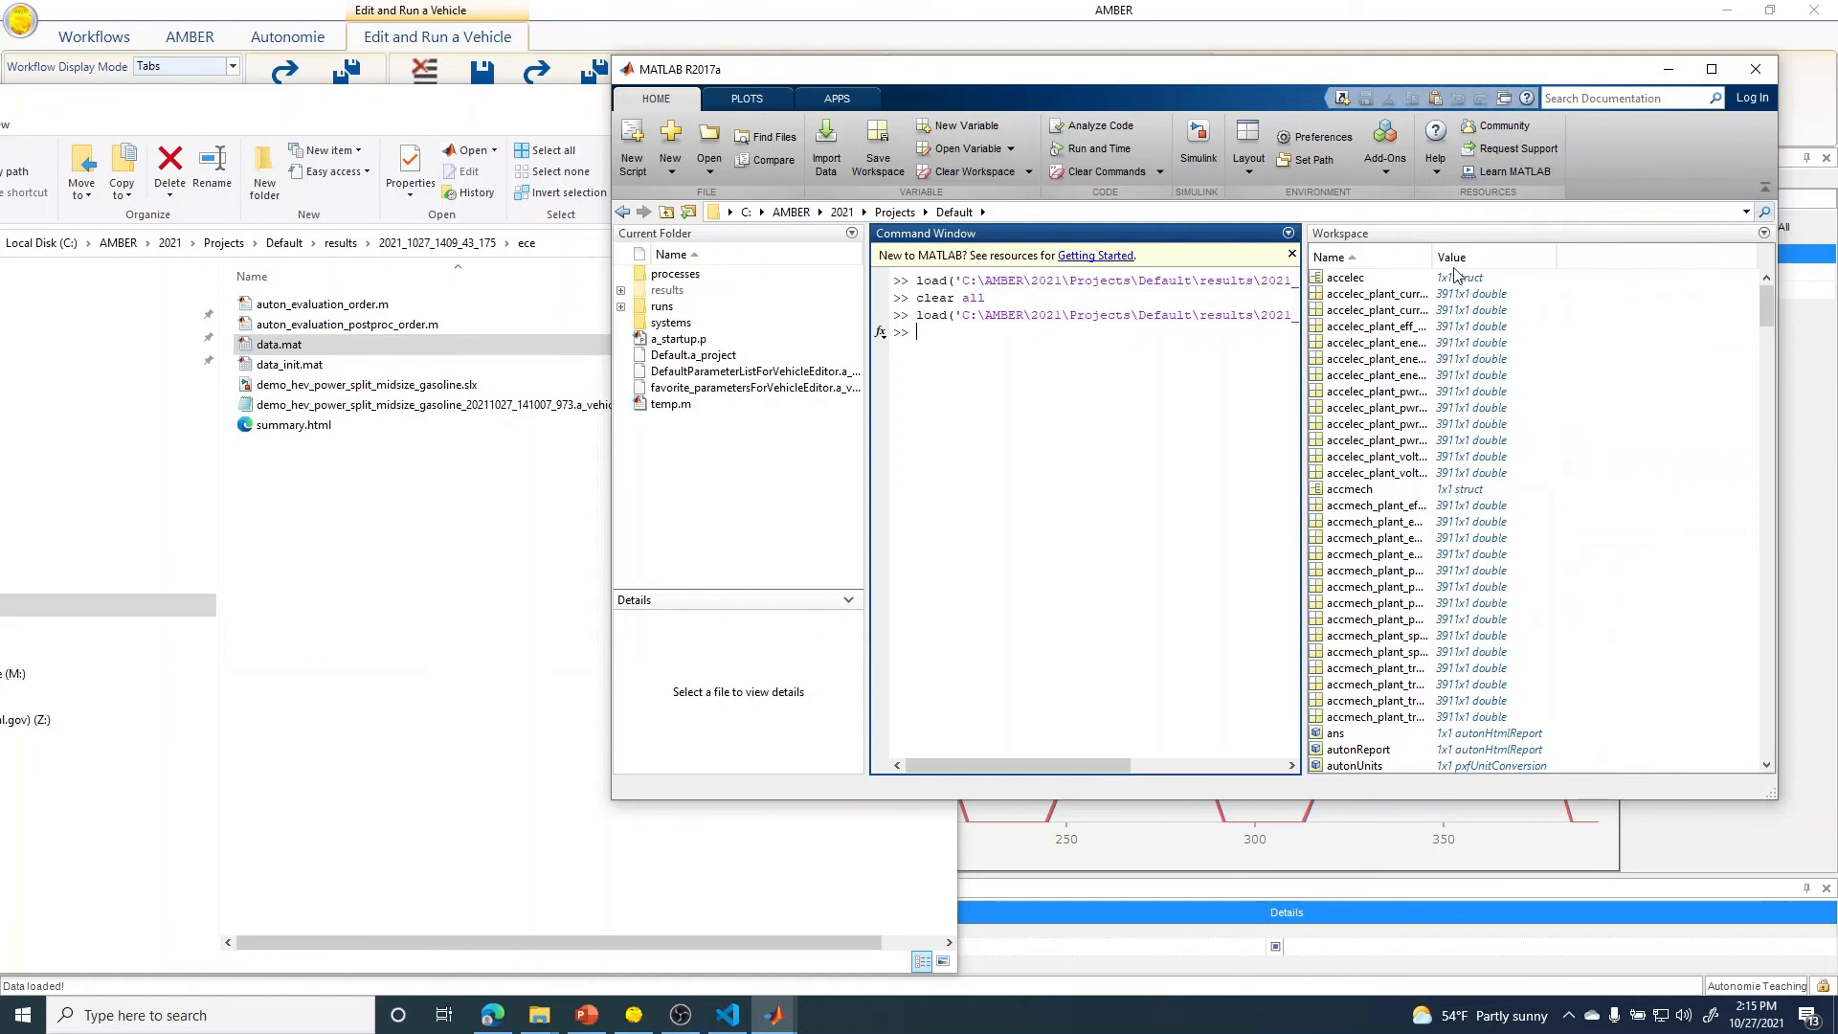
{"action": "left_click_drag", "start_coordinate": [1430, 260], "coordinate": [1538, 260]}
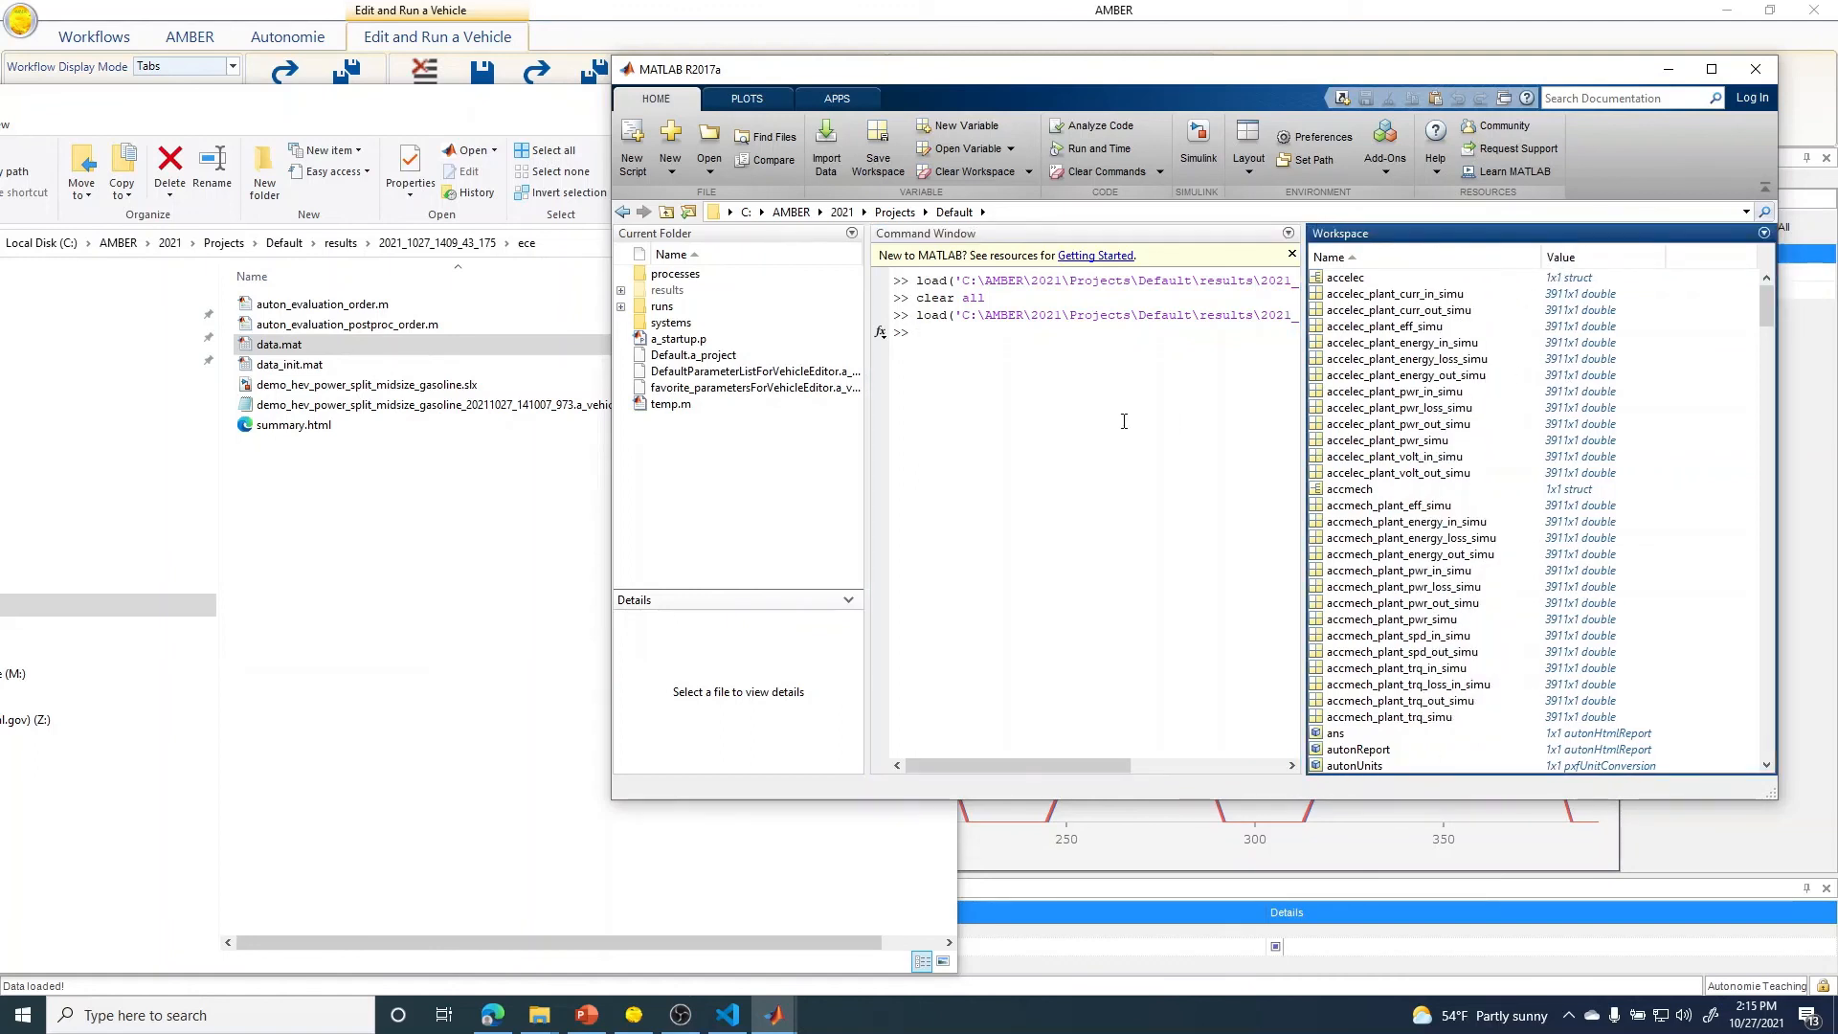
- Bring the ece folder window into full view and point out auton_evaluation_order.m and auton_evaluation_postproc_order.m
{"action": "left_click", "coordinate": [418, 327]}
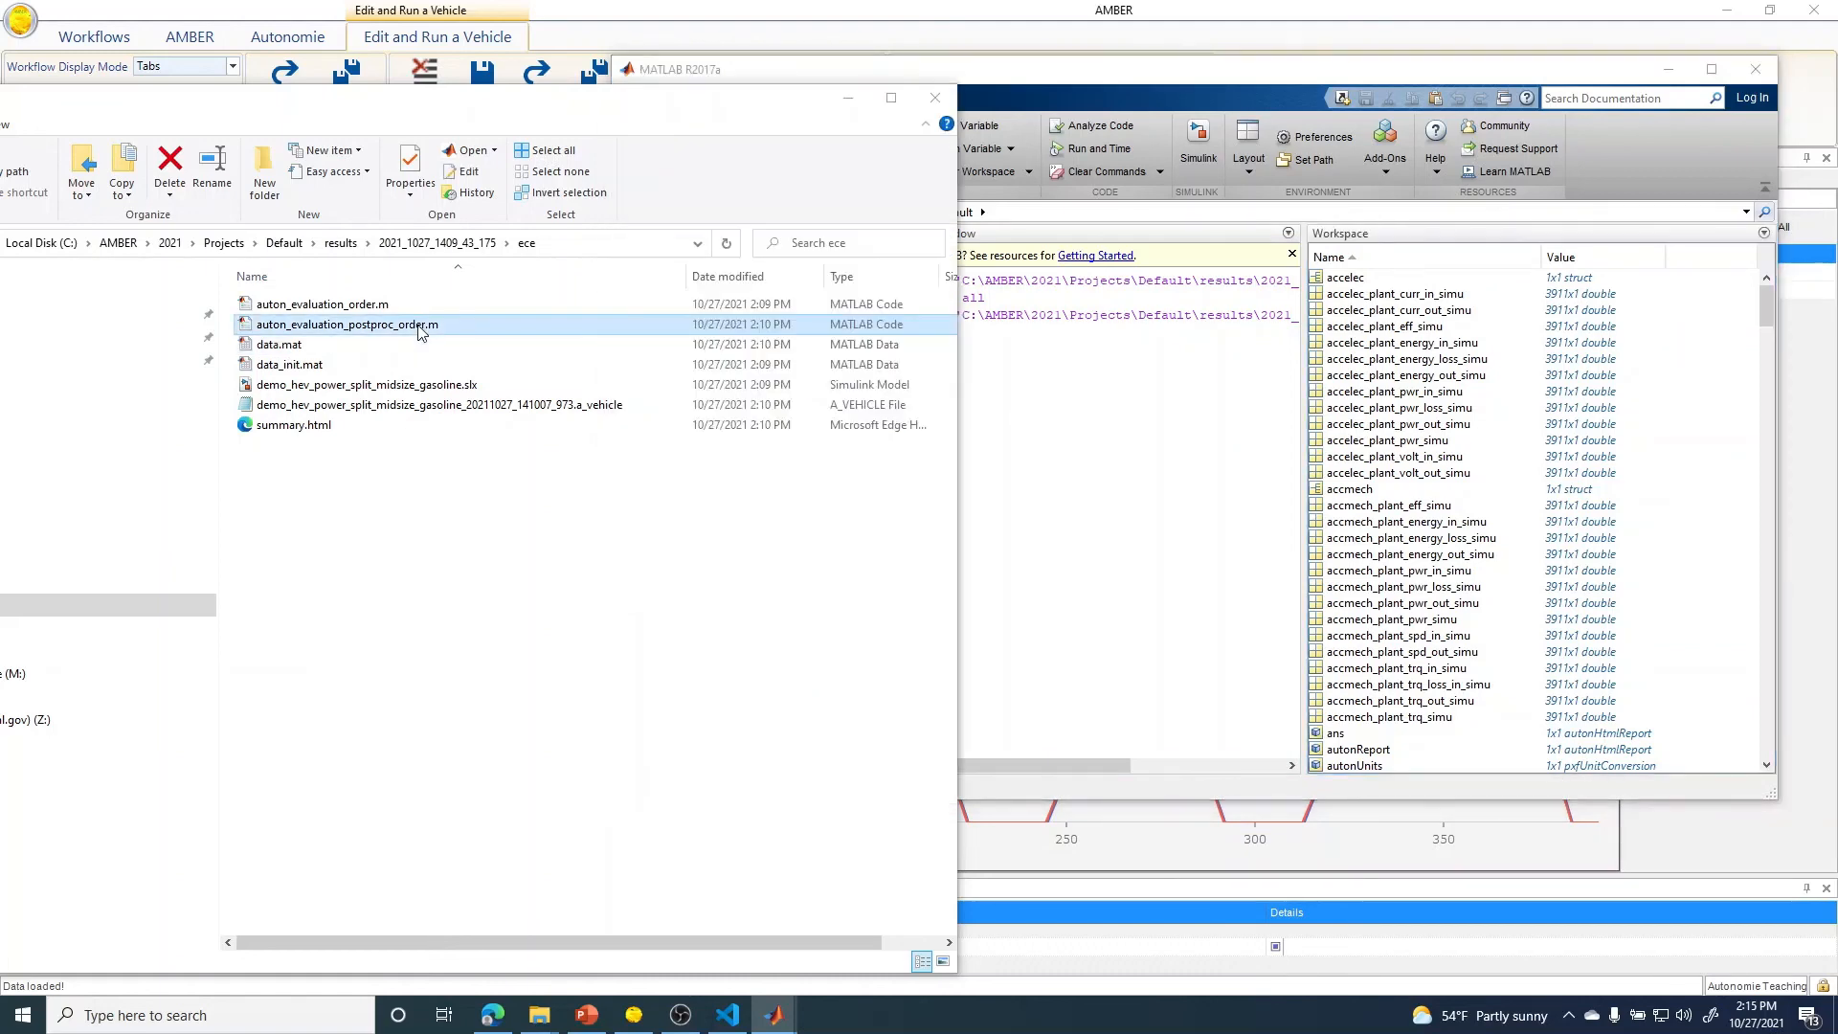
{"action": "left_click_drag", "start_coordinate": [430, 109], "coordinate": [882, 121]}
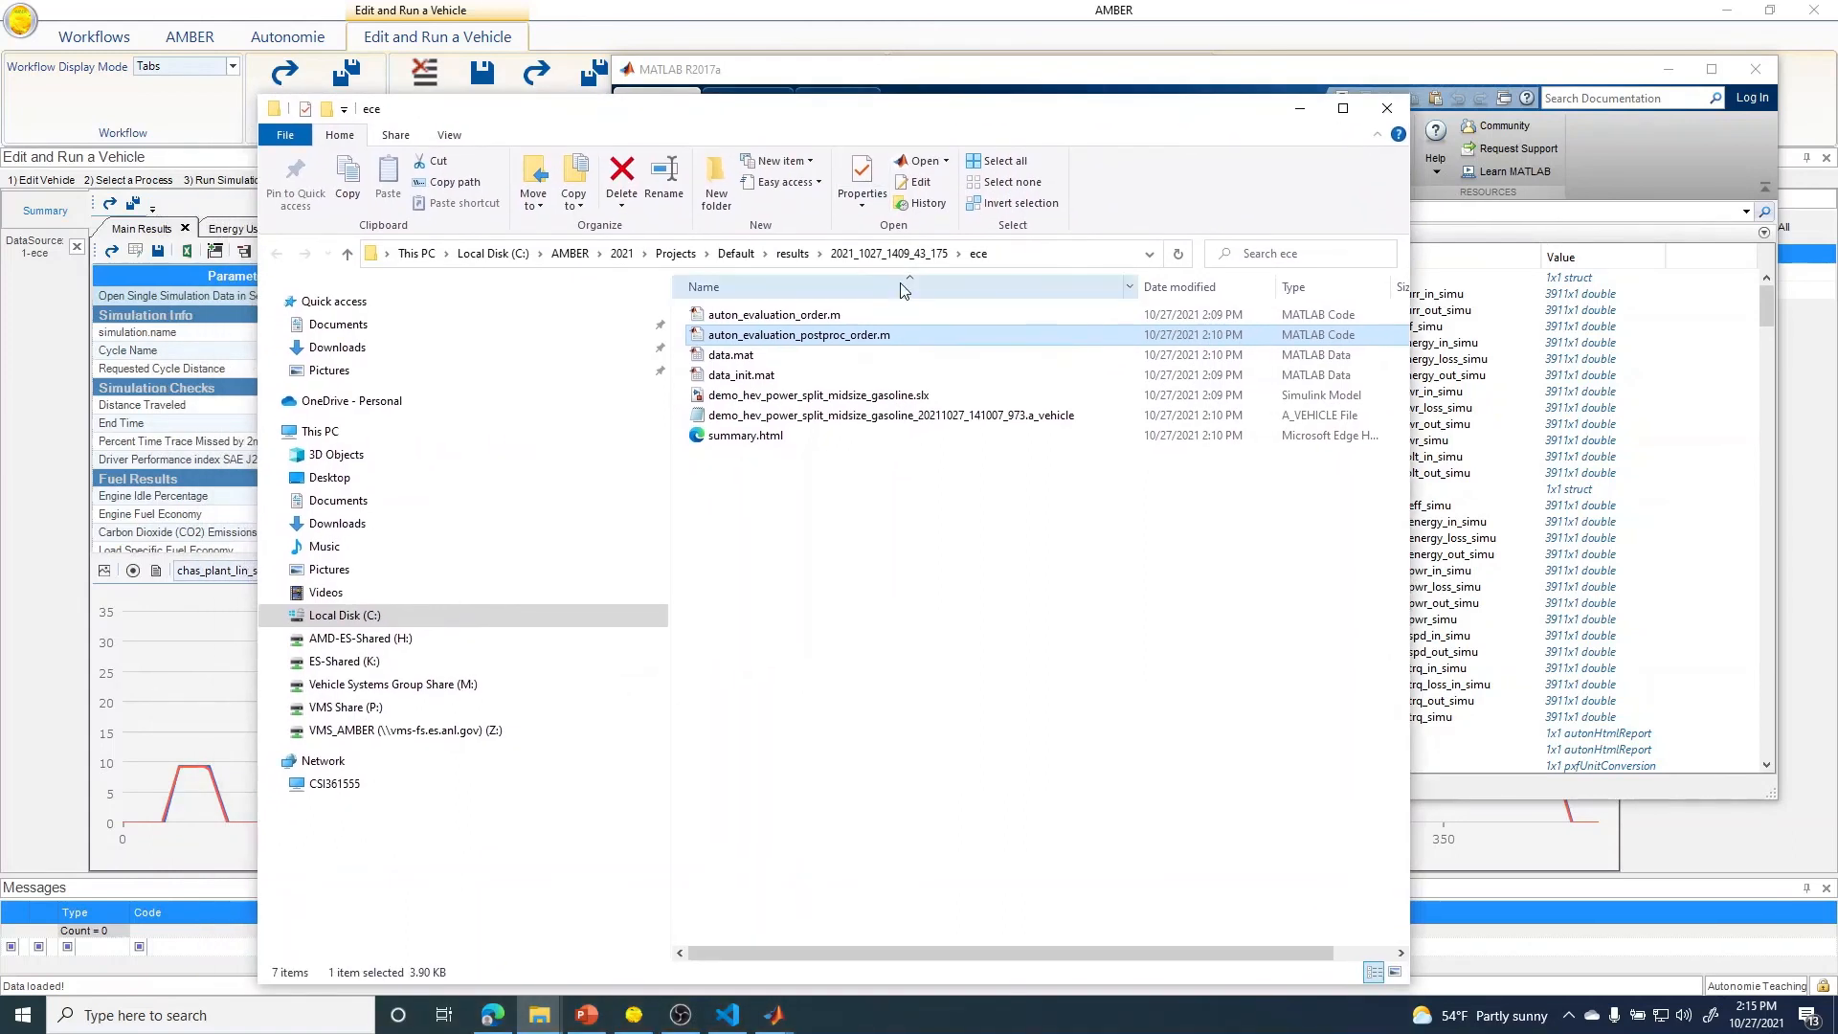
{"action": "left_click", "coordinate": [829, 320]}
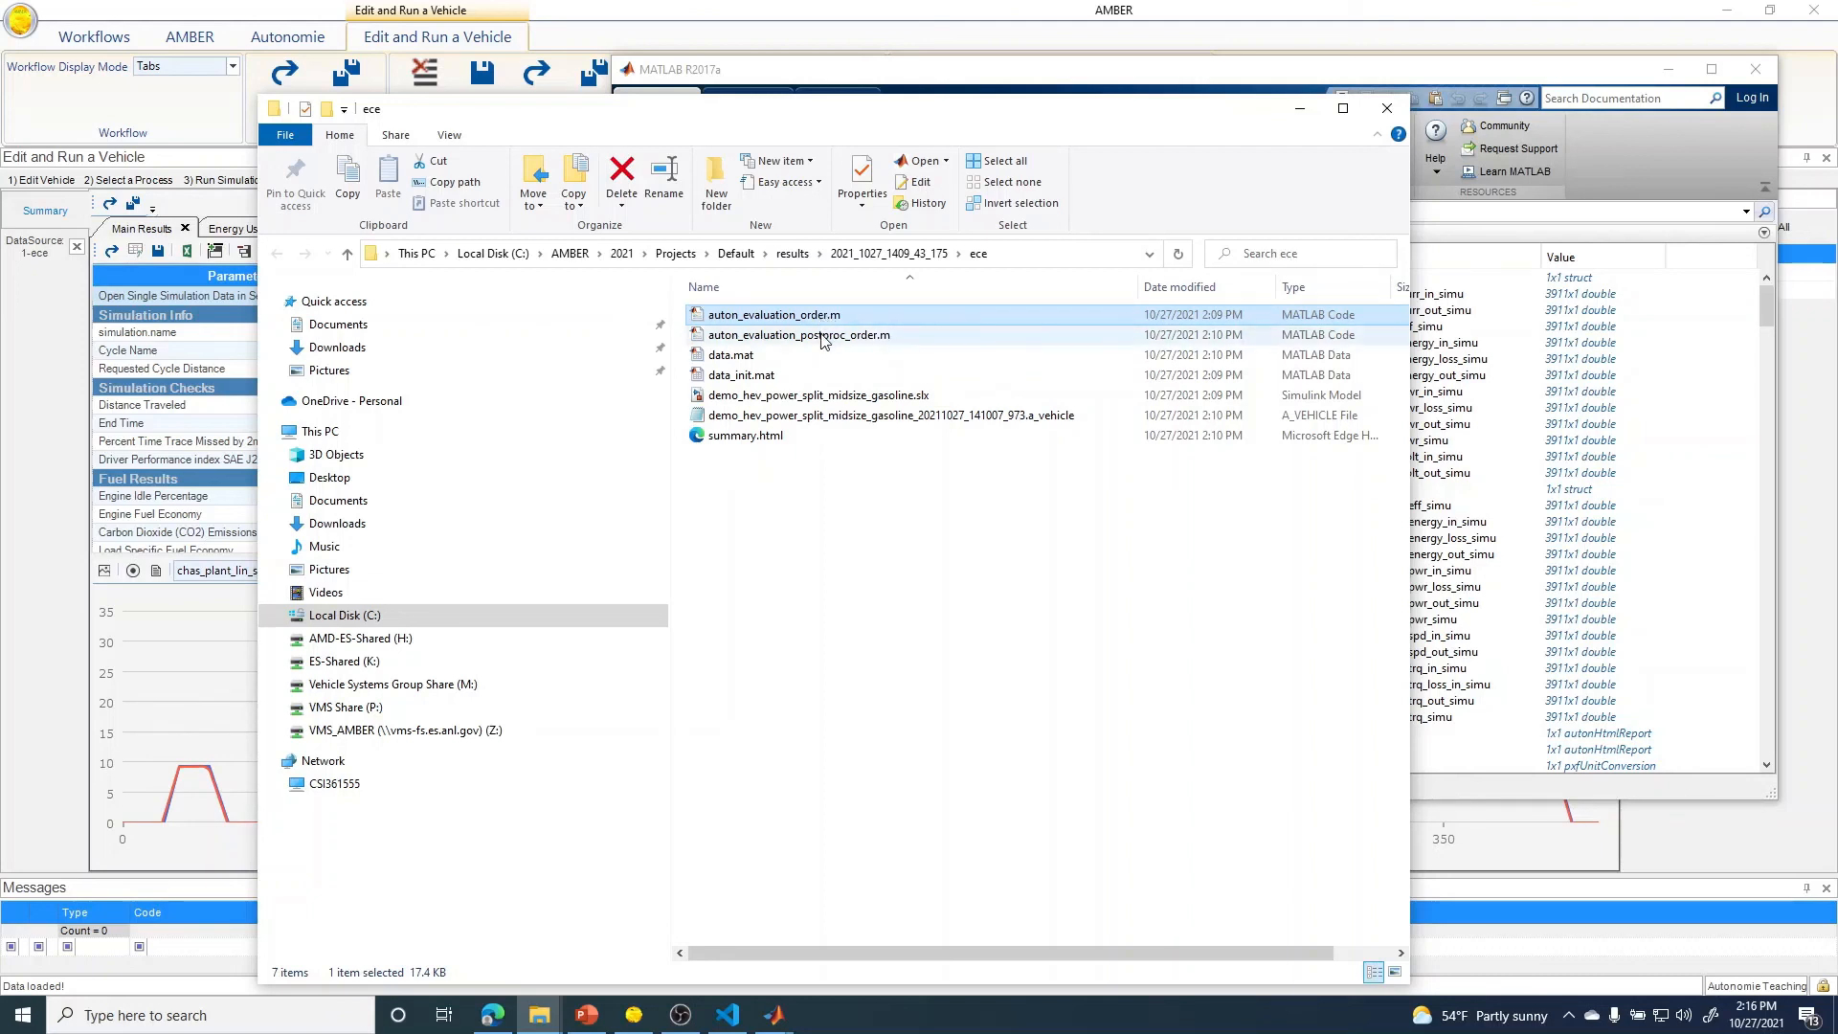
{"action": "left_click", "coordinate": [824, 337]}
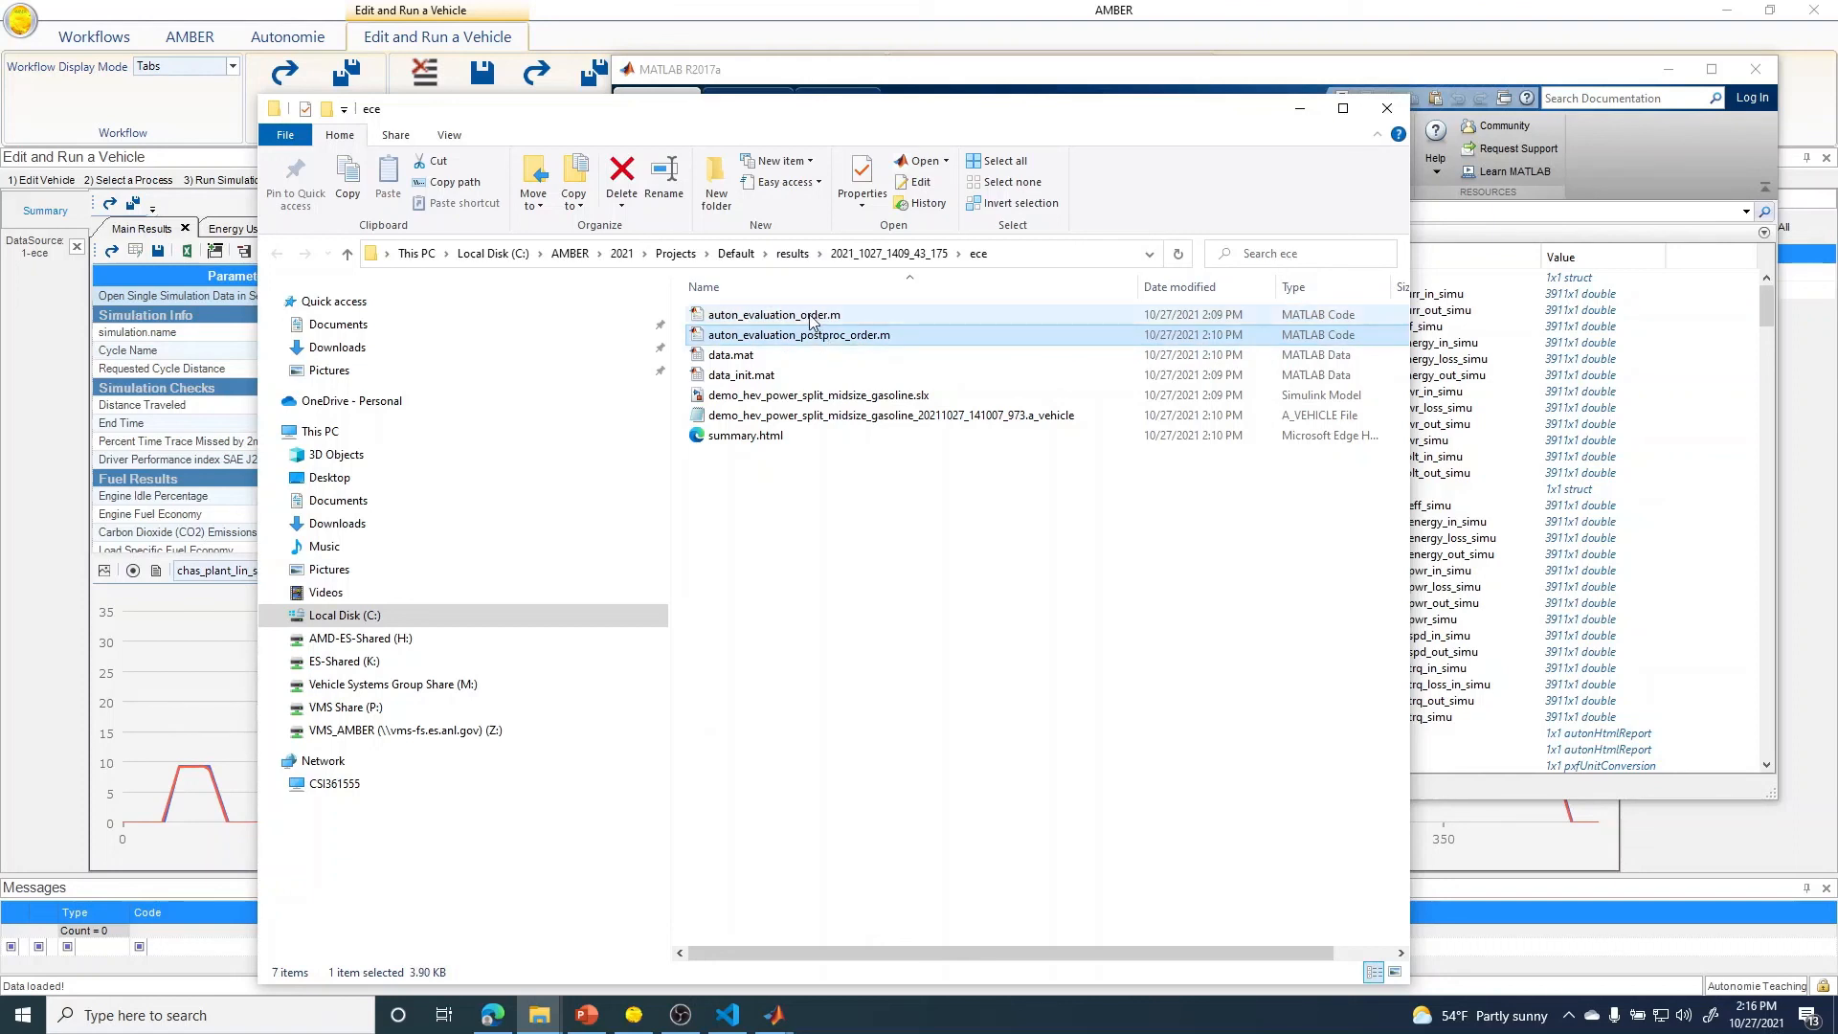
{"action": "left_click", "coordinate": [812, 318]}
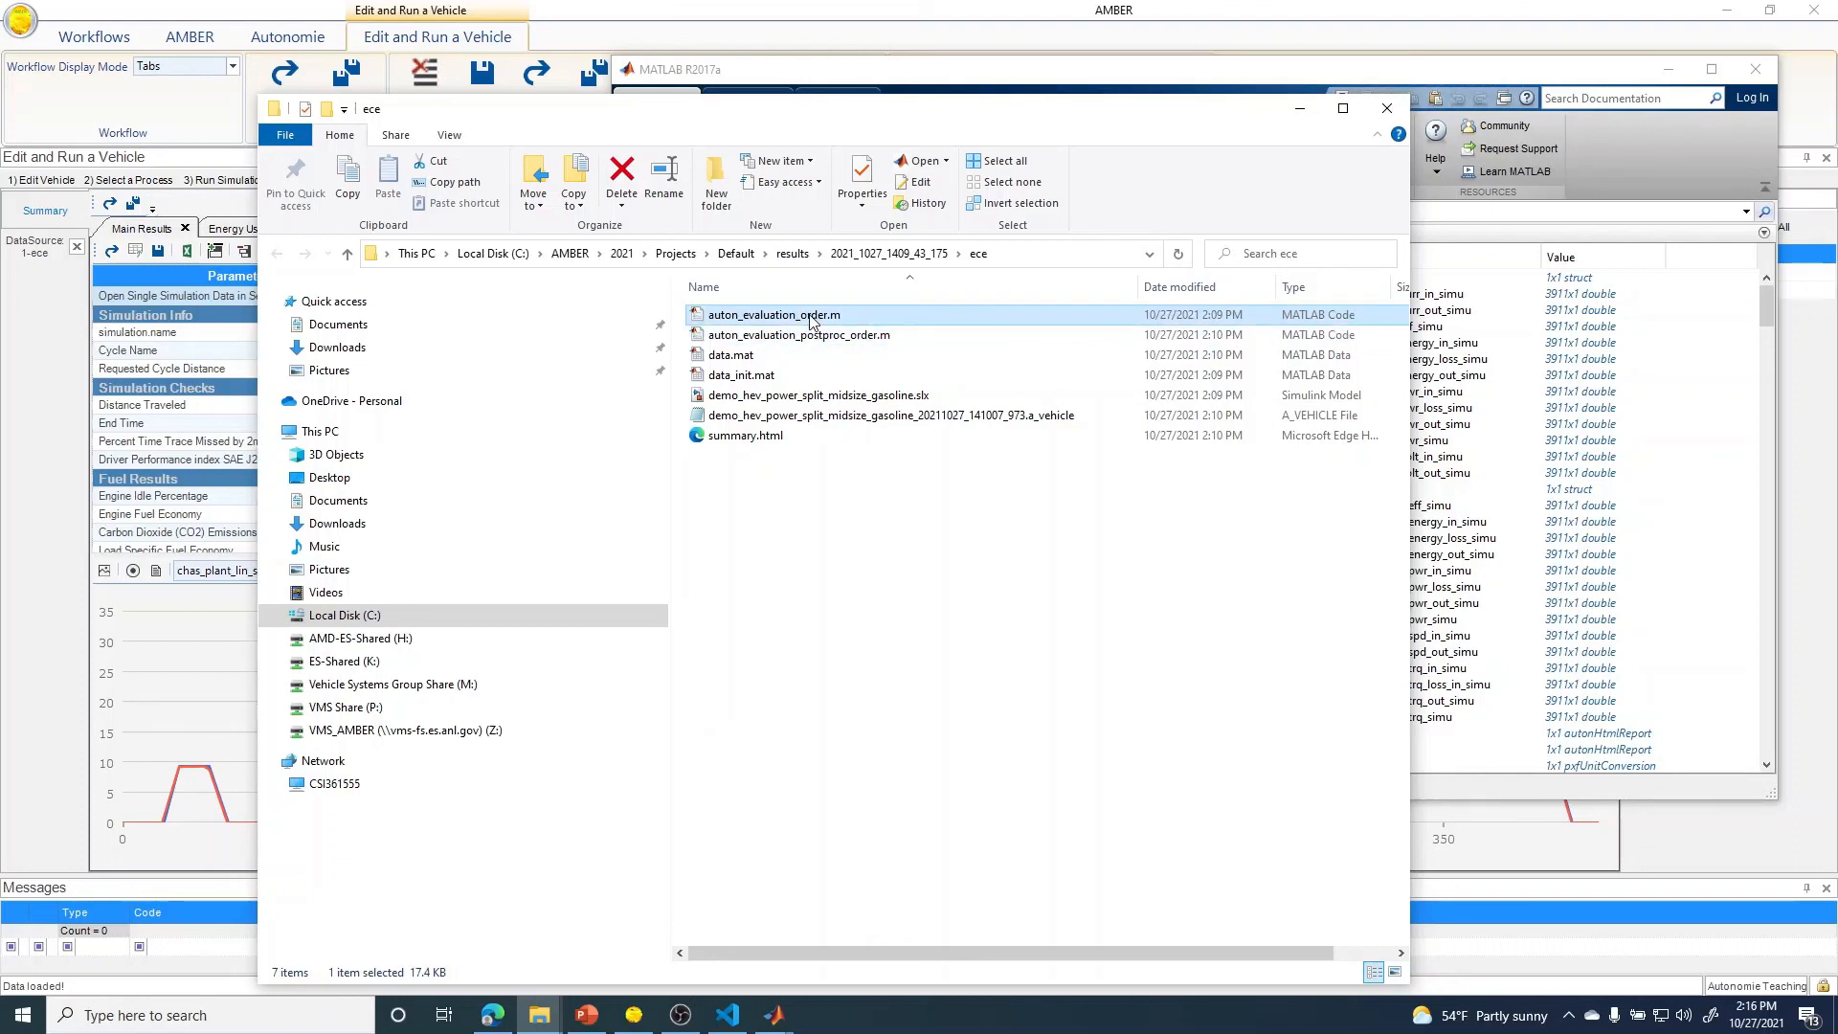
{"action": "mouse_move", "coordinate": [810, 317]}
{"action": "left_mouse_down"}
{"action": "mouse_move", "coordinate": [904, 321]}
{"action": "mouse_move", "coordinate": [829, 321]}
{"action": "left_mouse_up"}
- Copy the ece folder's path and set MATLAB's current folder to C:\AMBER\2021\Projects\Default\results\2021_1027_1409_43_175\ece
{"action": "left_click", "coordinate": [1017, 255]}
{"action": "key", "text": "ctrl+c"}
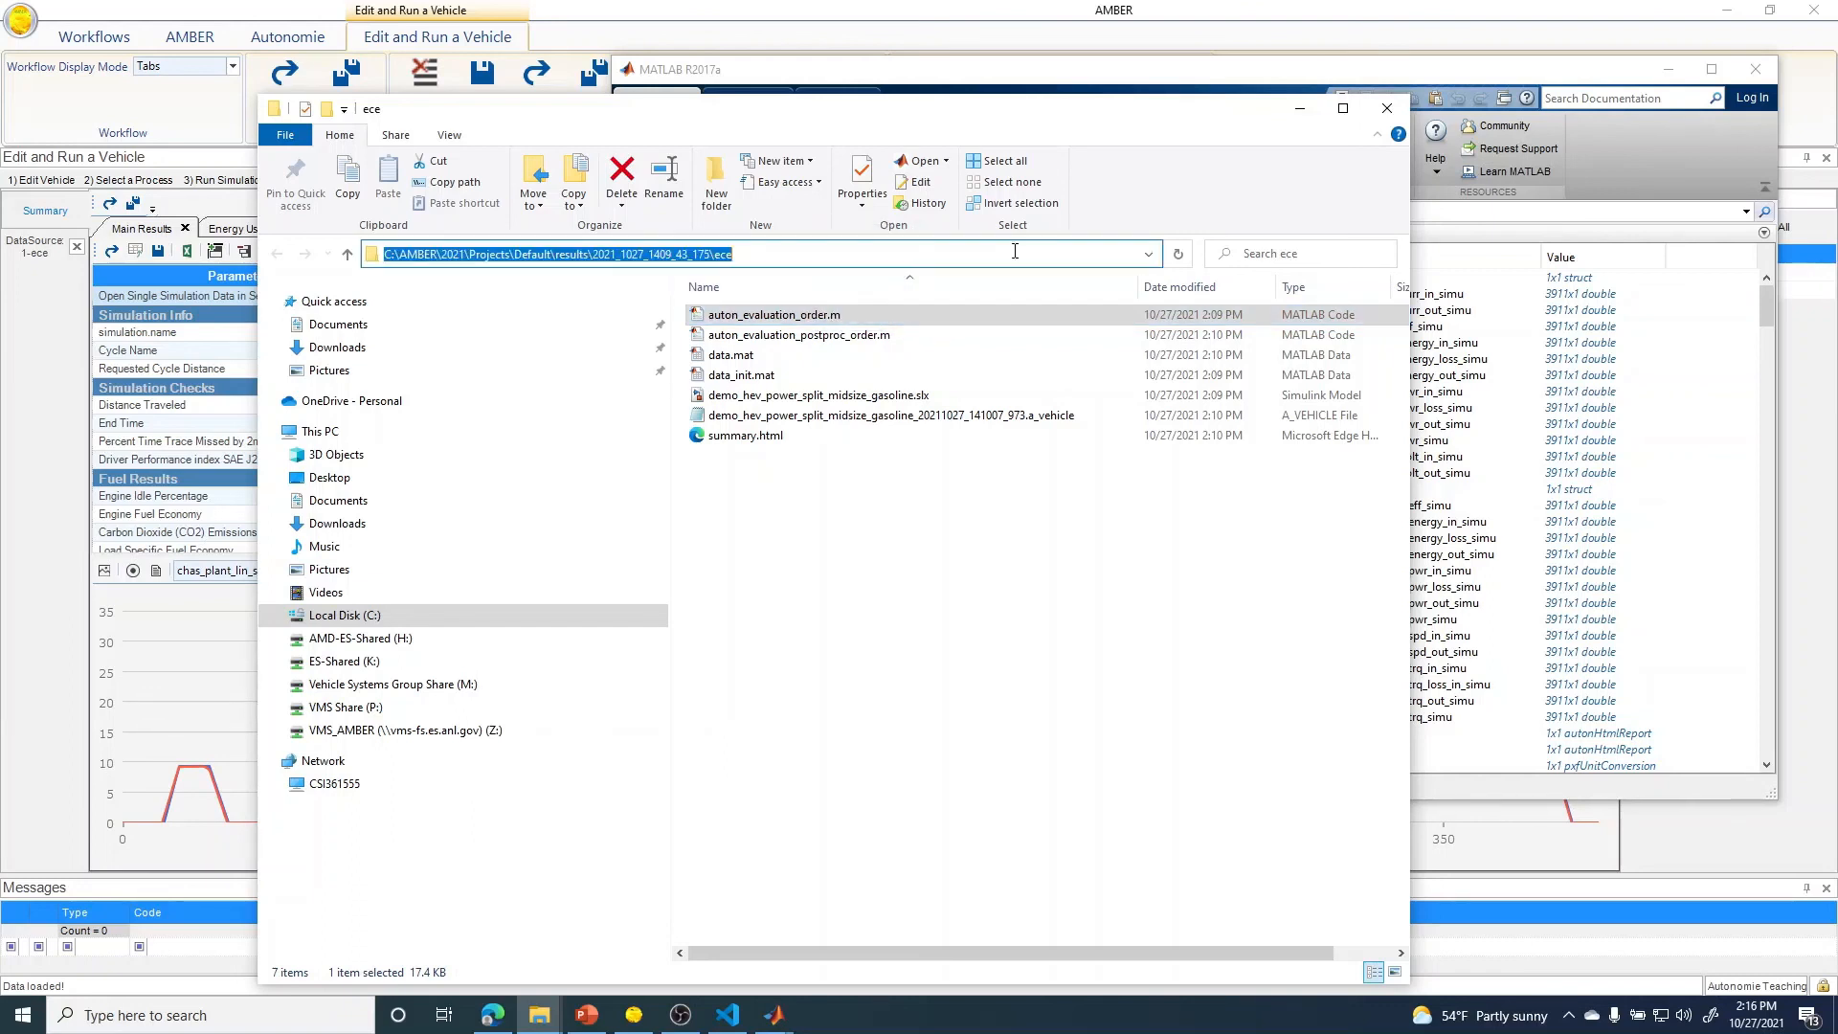
{"action": "left_click", "coordinate": [1509, 192]}
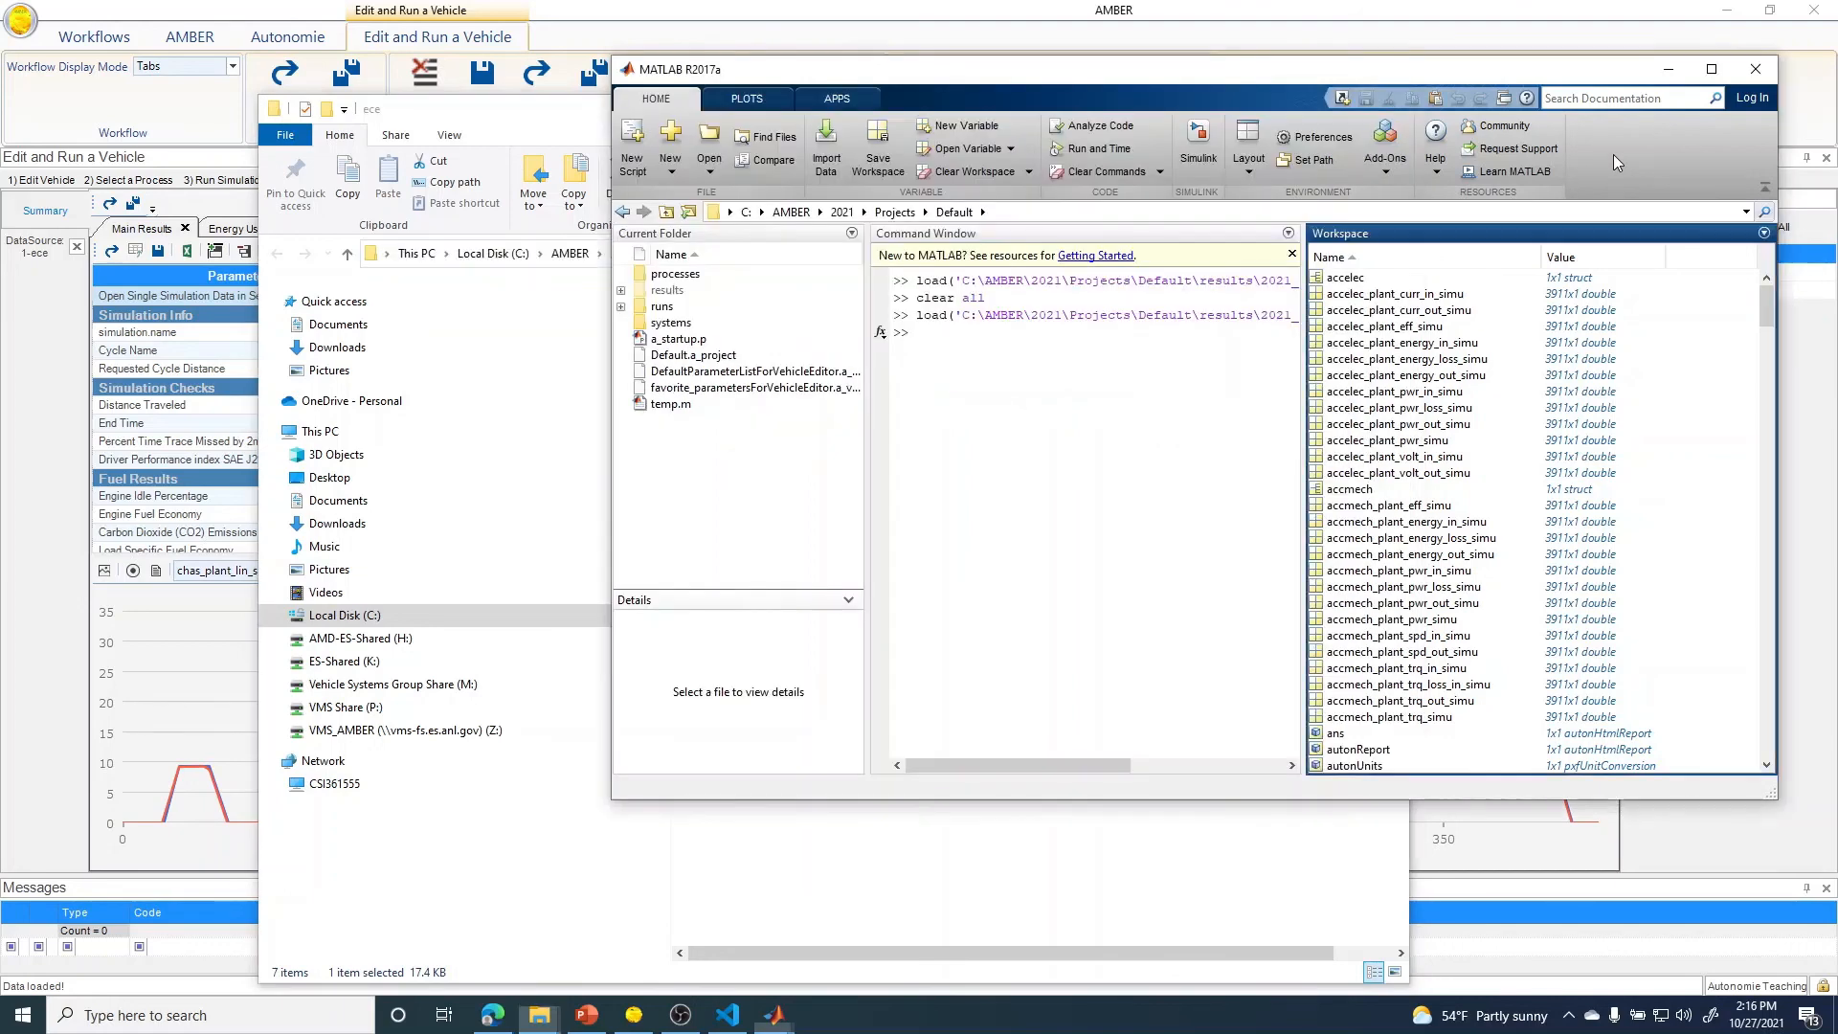
{"action": "left_click", "coordinate": [1165, 213]}
{"action": "key", "text": "ctrl+v"}
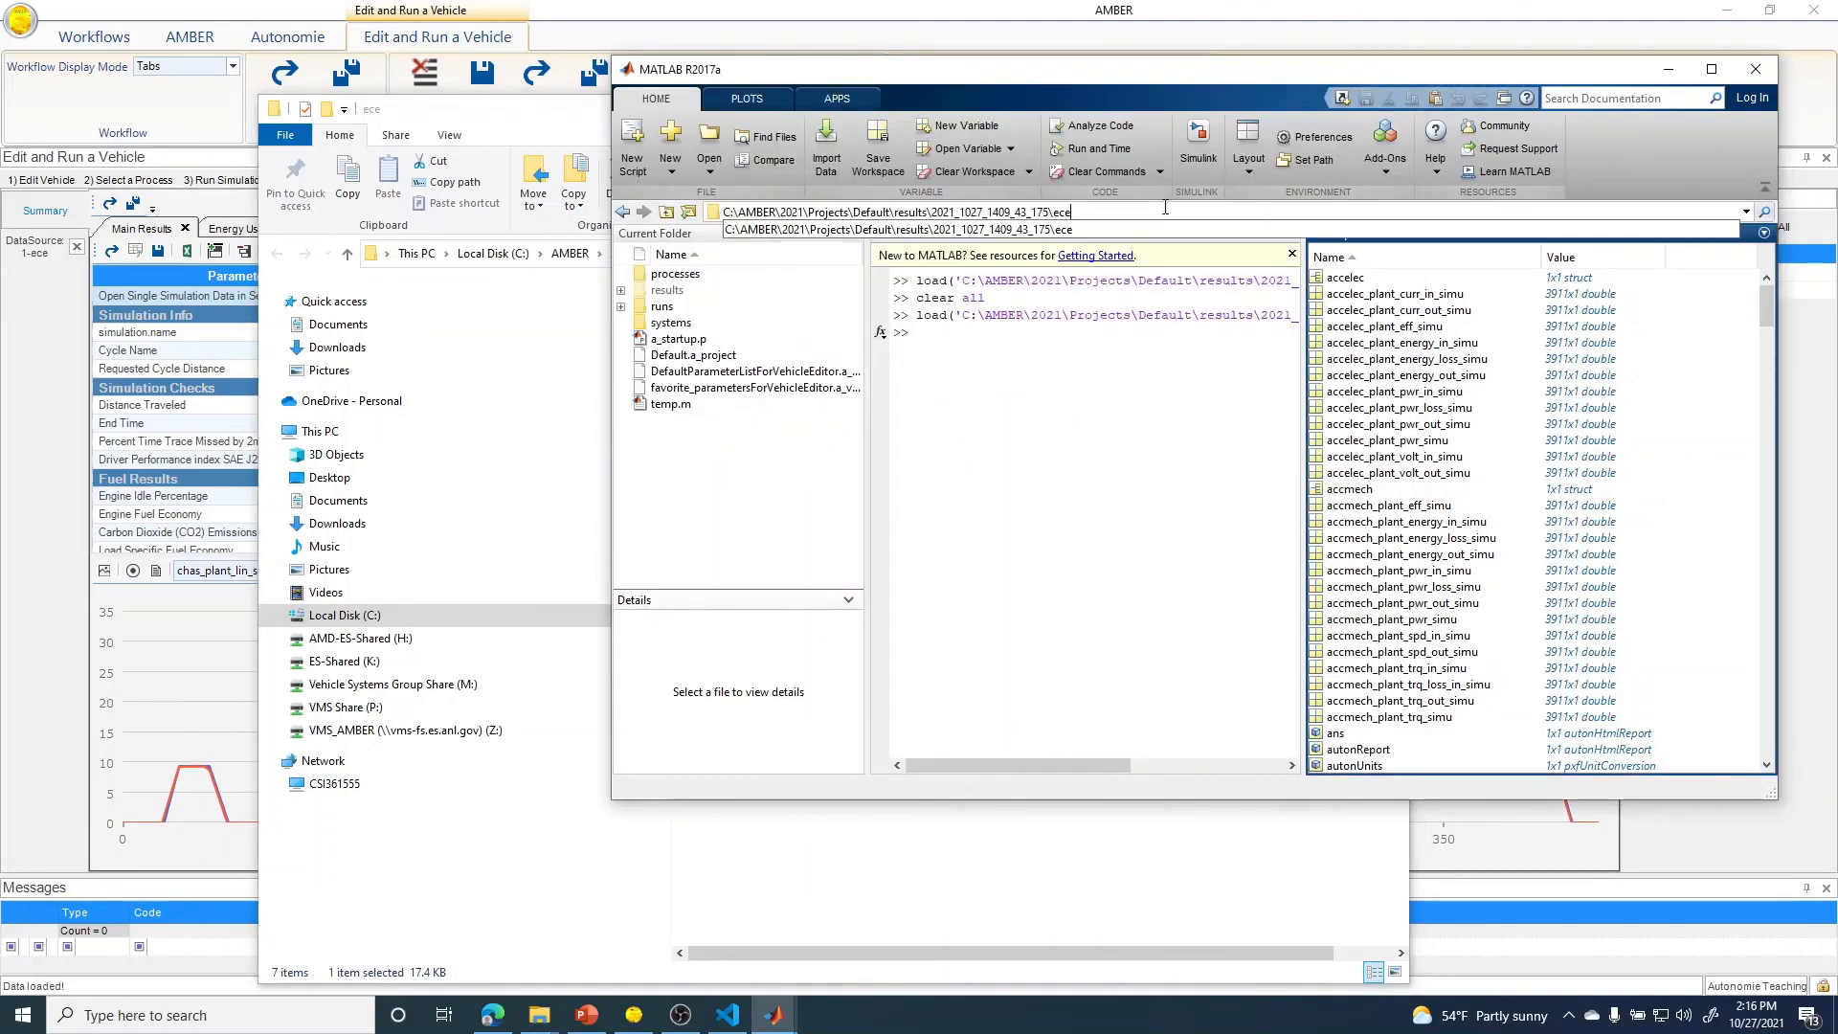
{"action": "key", "text": "Return"}
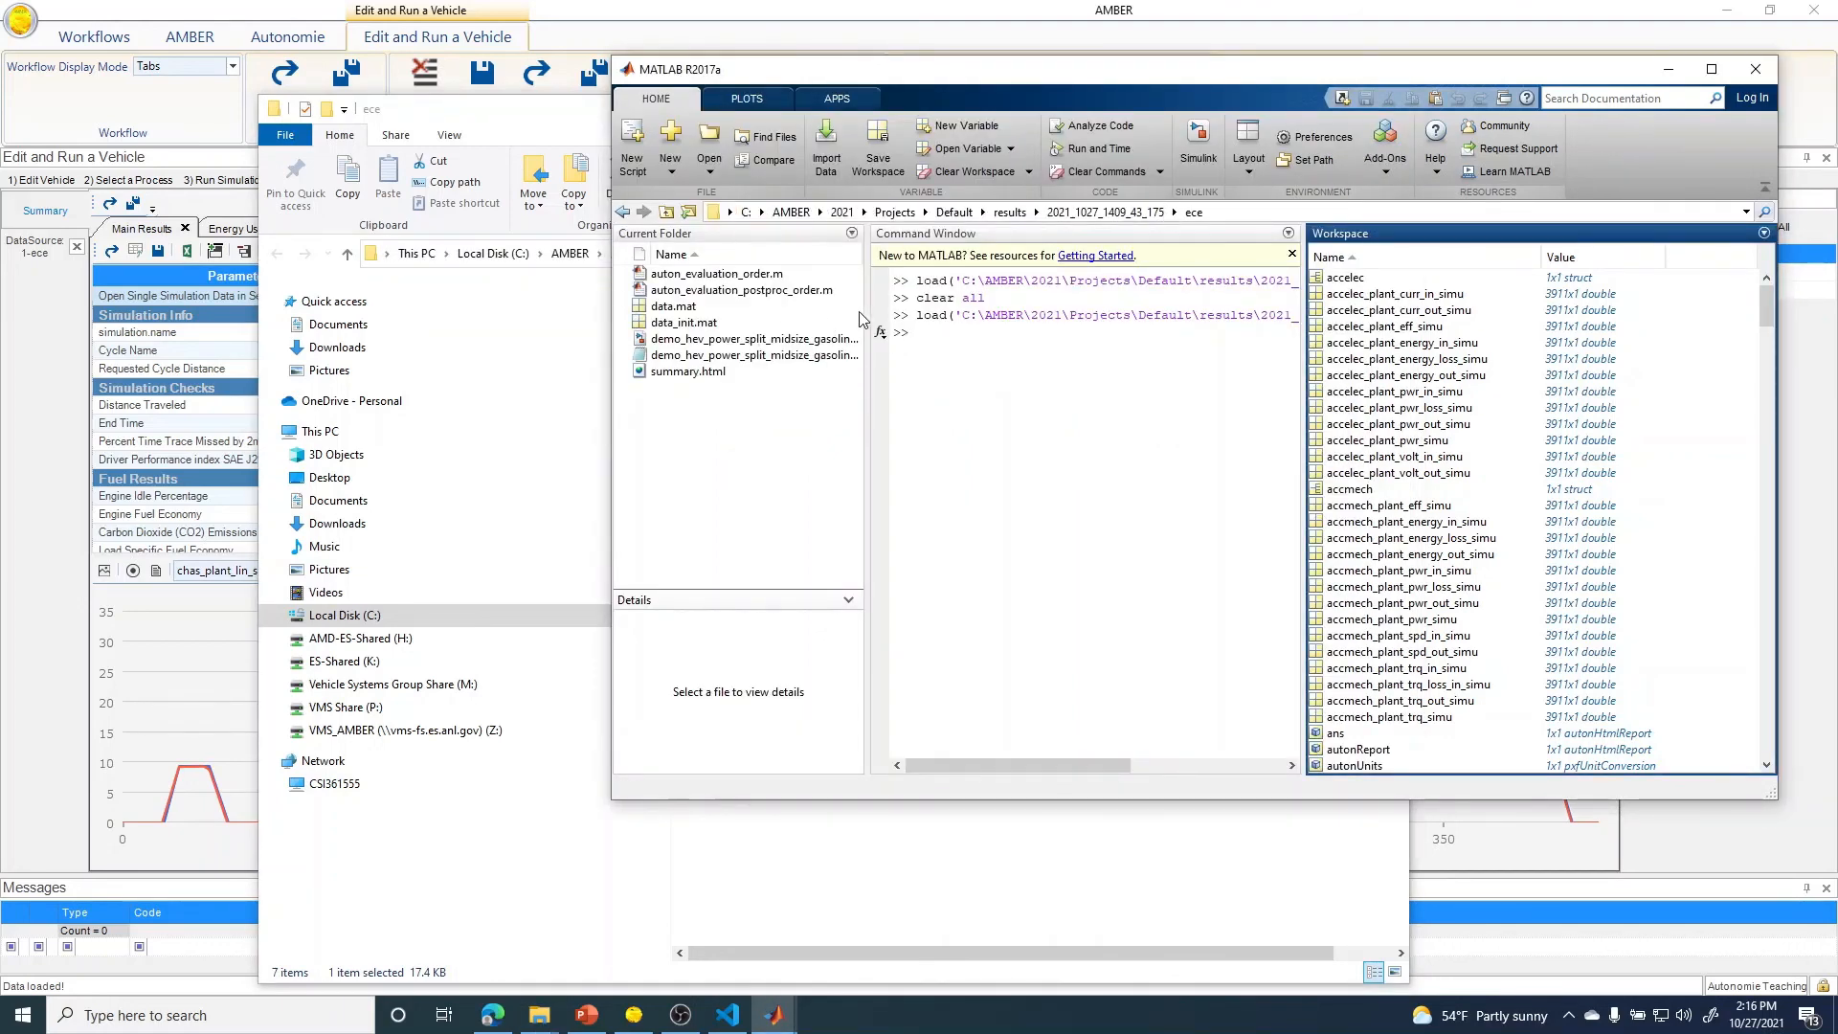
- Open auton_evaluation_order.m in MATLAB, enlarge the editor area and look through the script's initialization code
{"action": "left_click", "coordinate": [752, 274]}
{"action": "right_click", "coordinate": [751, 275]}
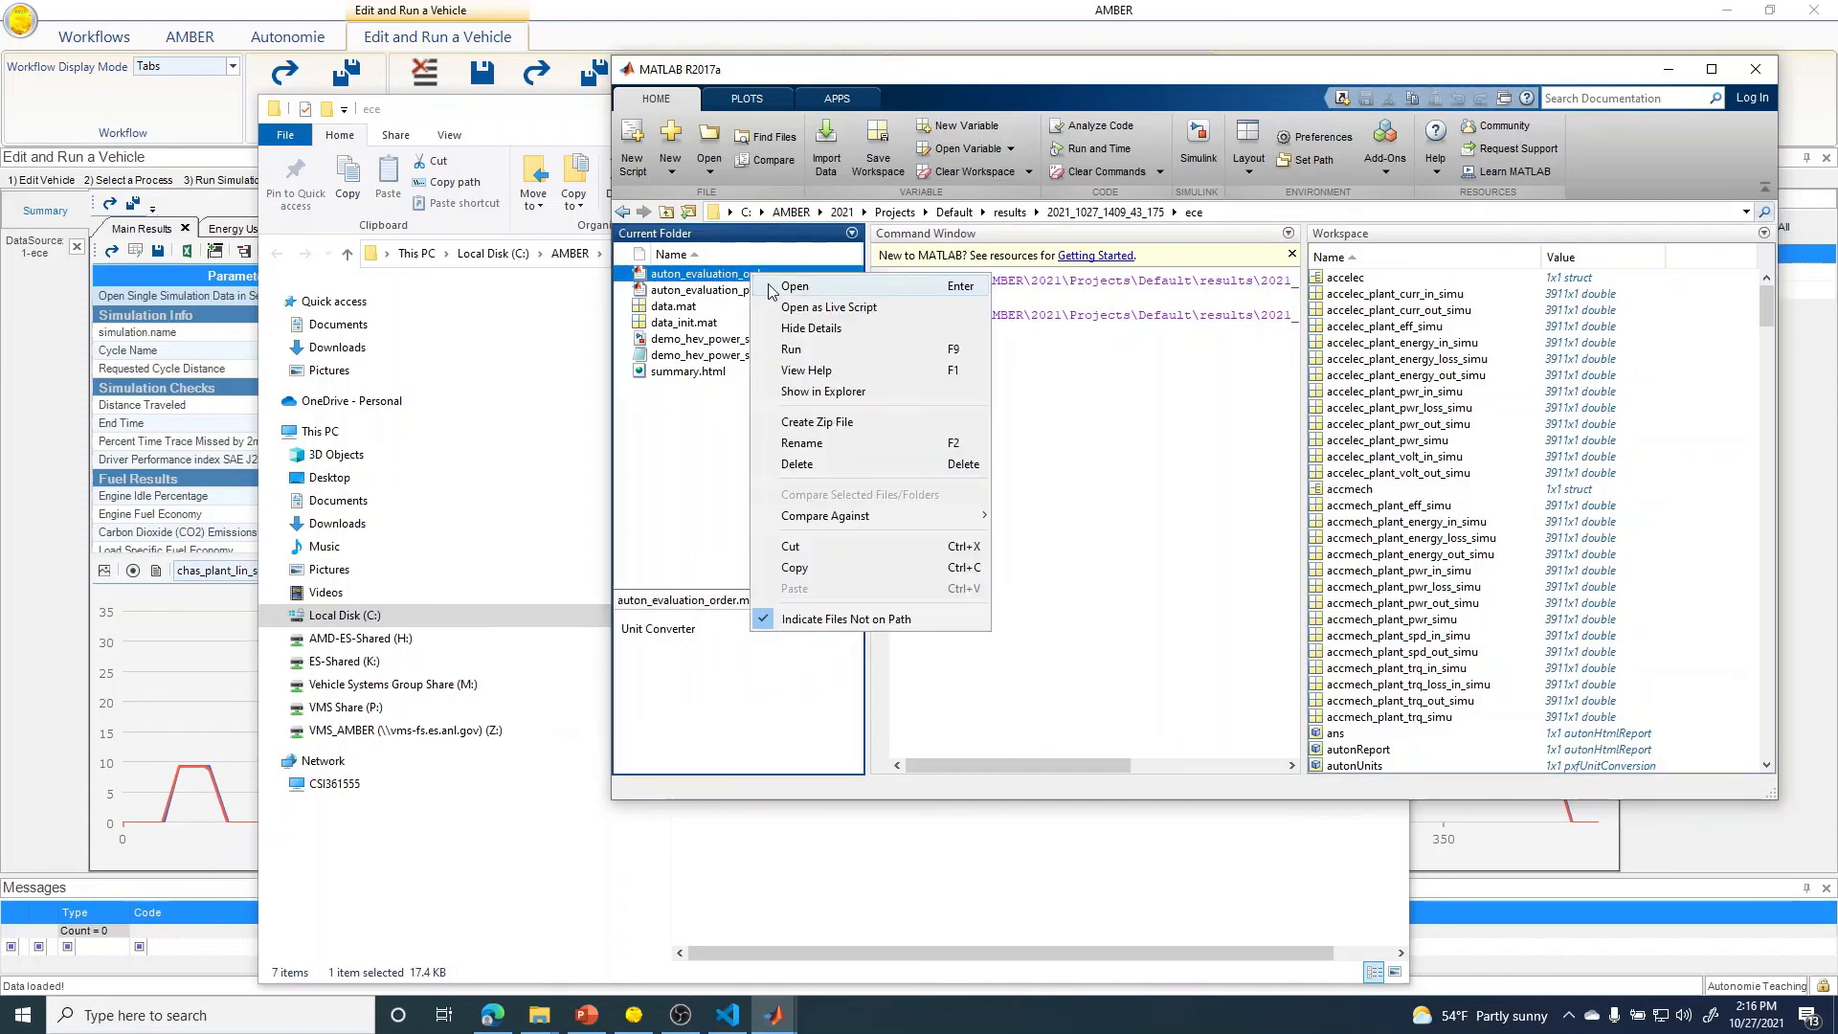
{"action": "left_click", "coordinate": [775, 285]}
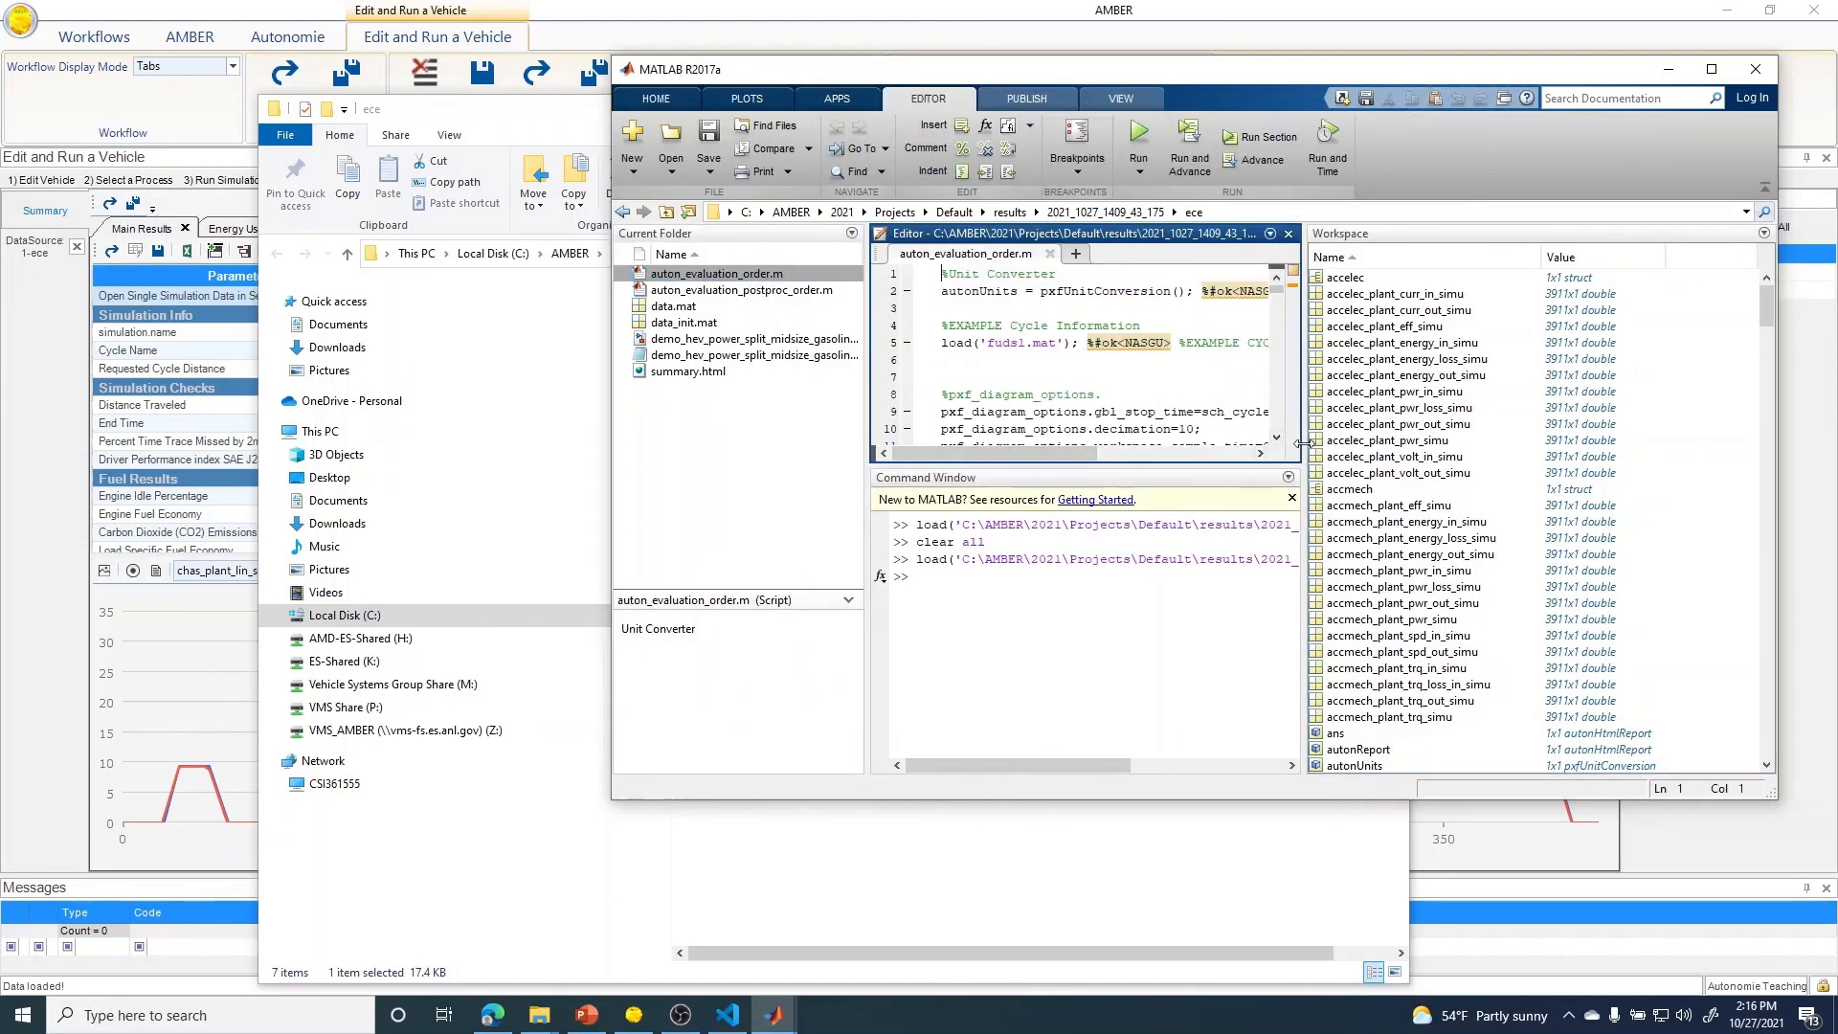
{"action": "left_click_drag", "start_coordinate": [1304, 443], "coordinate": [1686, 443]}
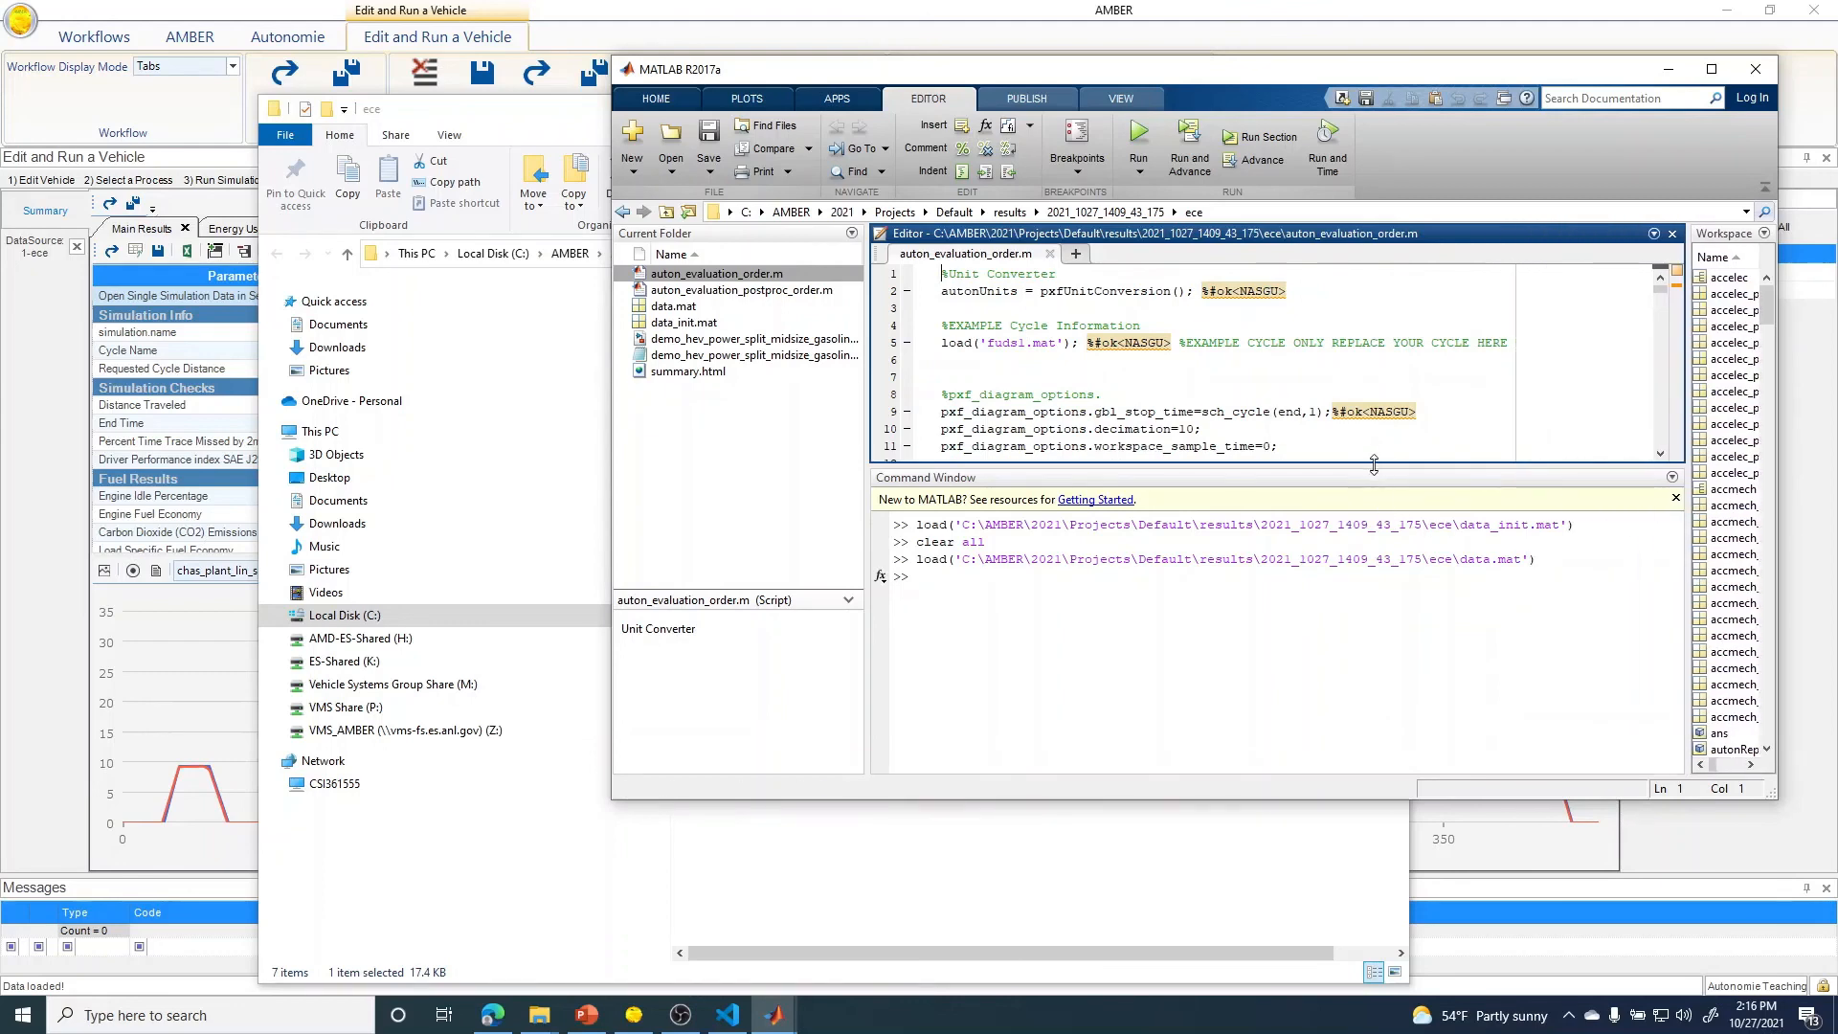
{"action": "left_click", "coordinate": [1381, 700]}
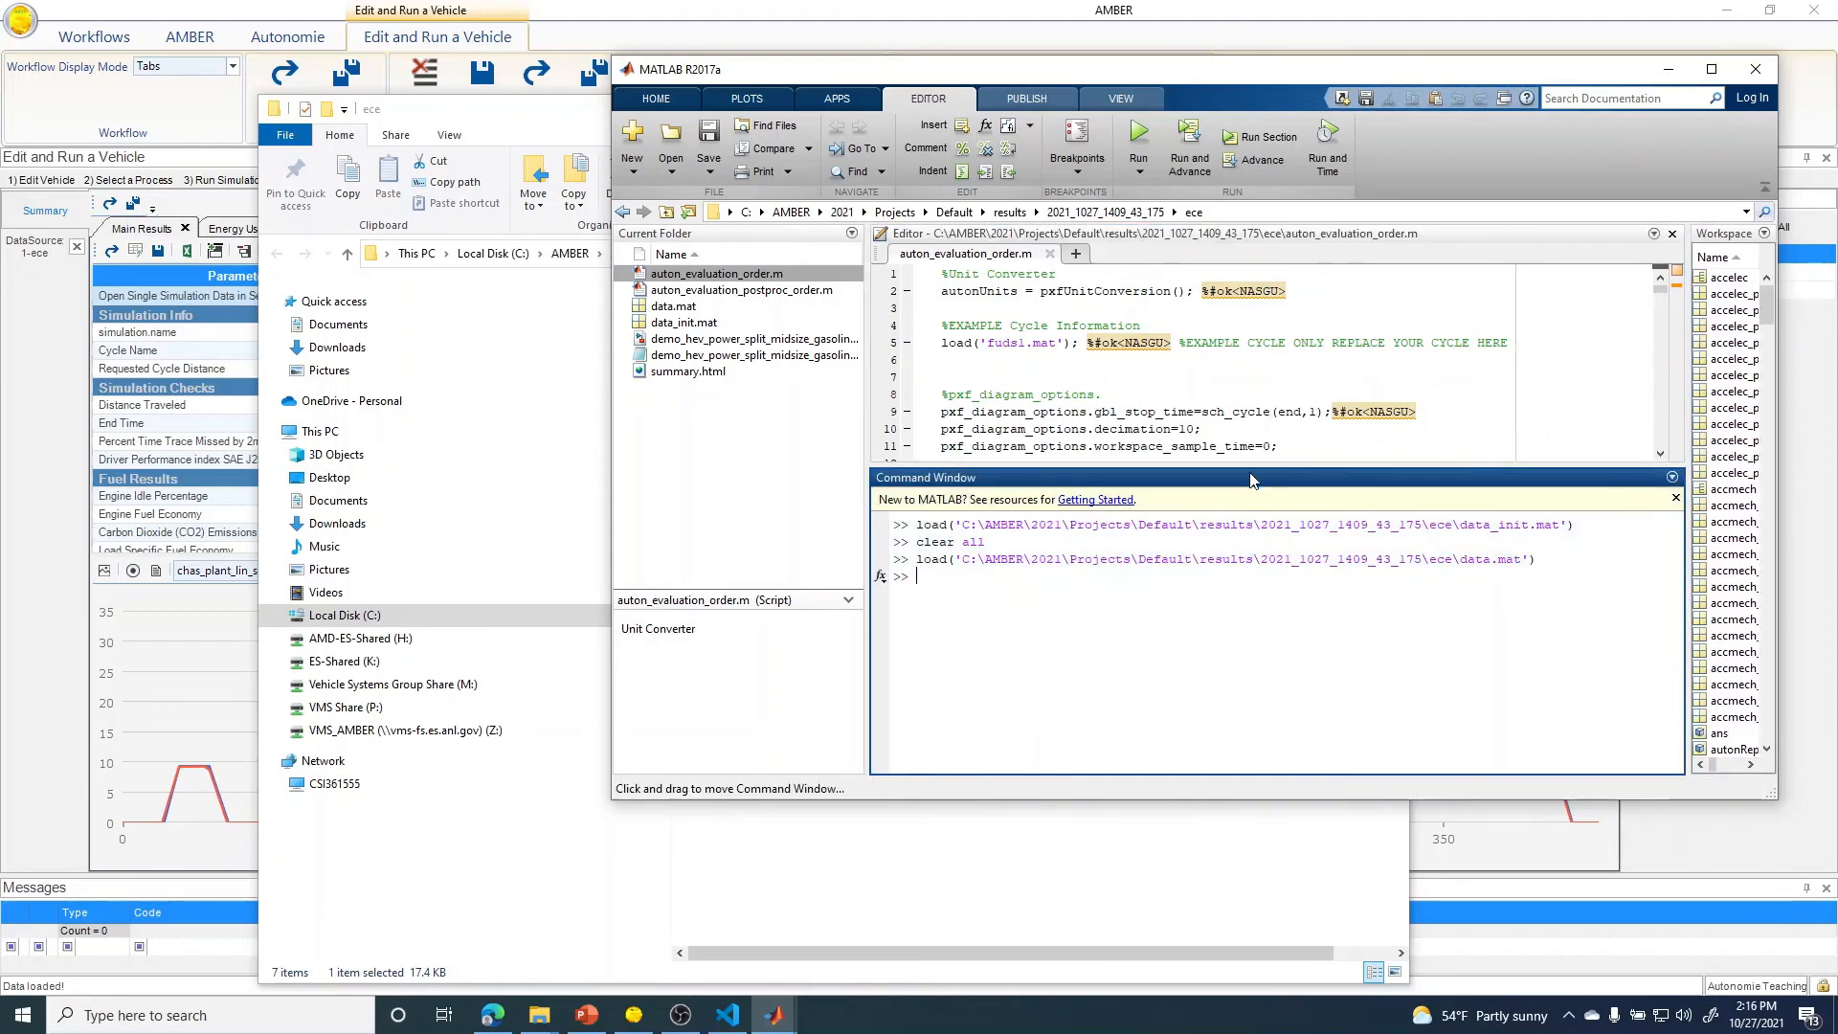
{"action": "left_click_drag", "start_coordinate": [1242, 466], "coordinate": [1243, 680]}
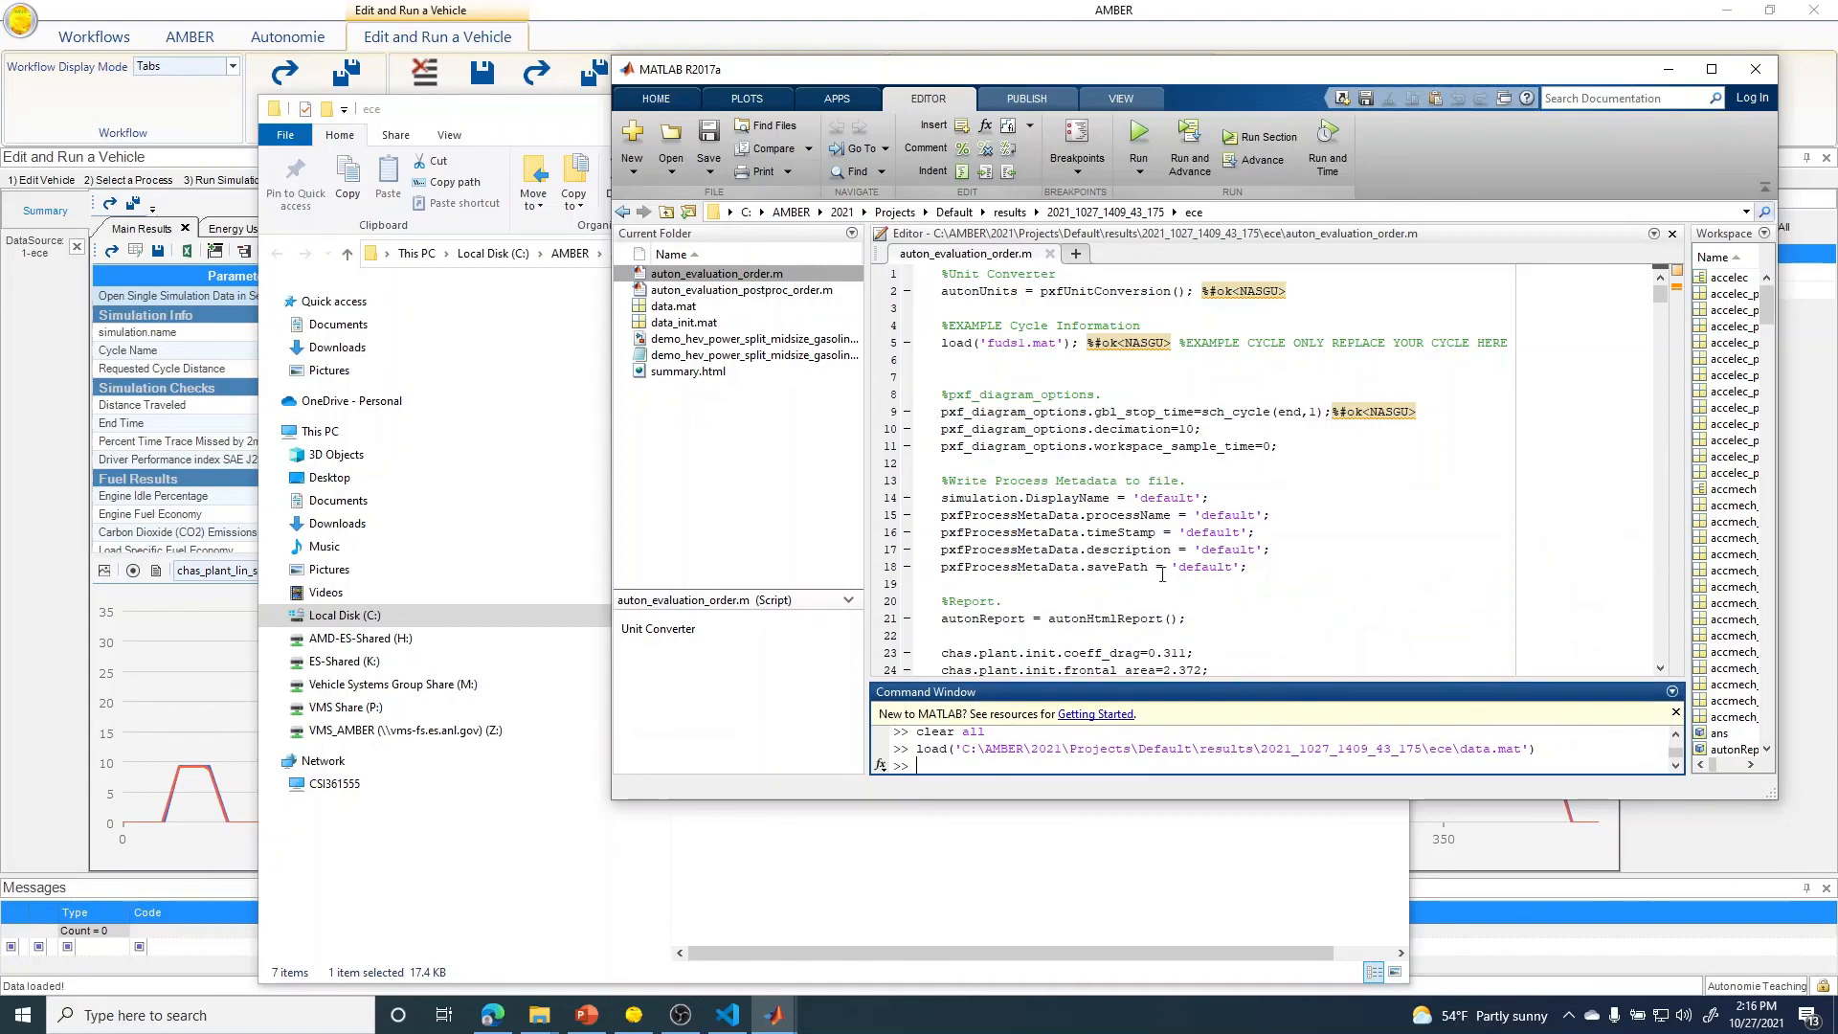
{"action": "left_click", "coordinate": [1110, 498]}
{"action": "scroll", "coordinate": [1113, 502], "scroll_direction": "down", "scroll_amount": 13}
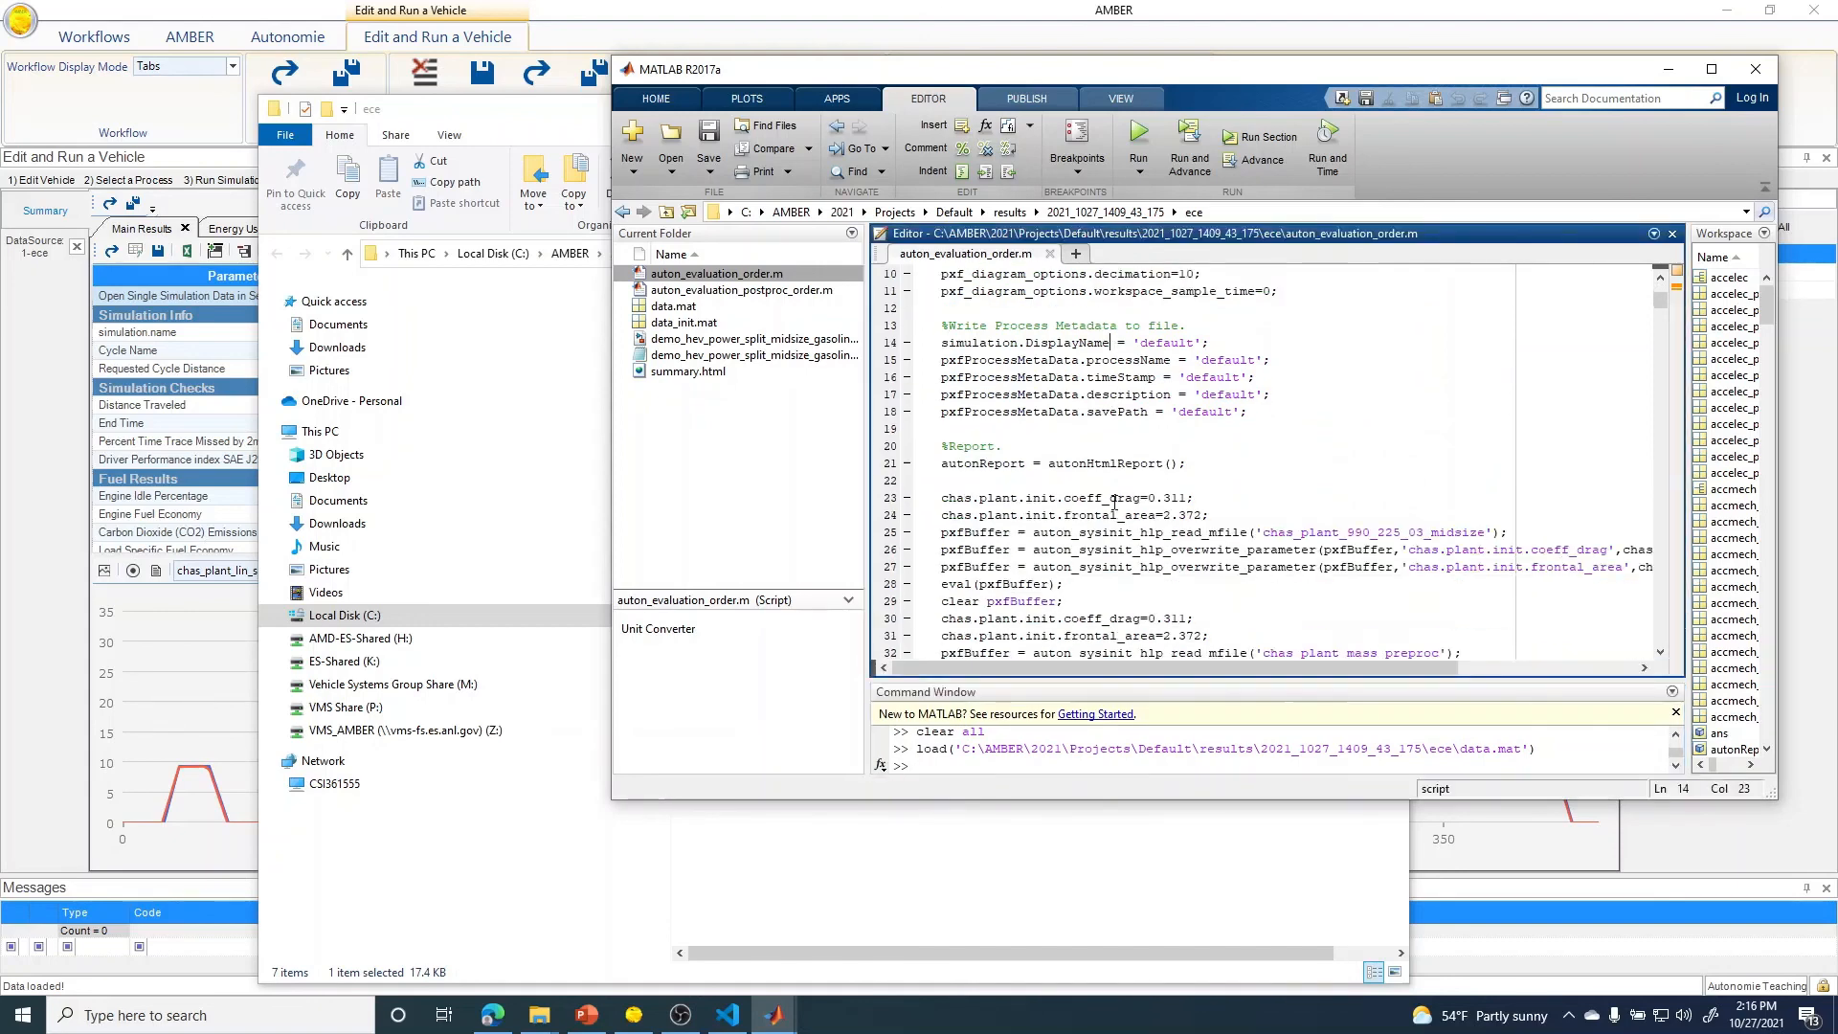
{"action": "scroll", "coordinate": [1113, 502], "scroll_direction": "down", "scroll_amount": 19}
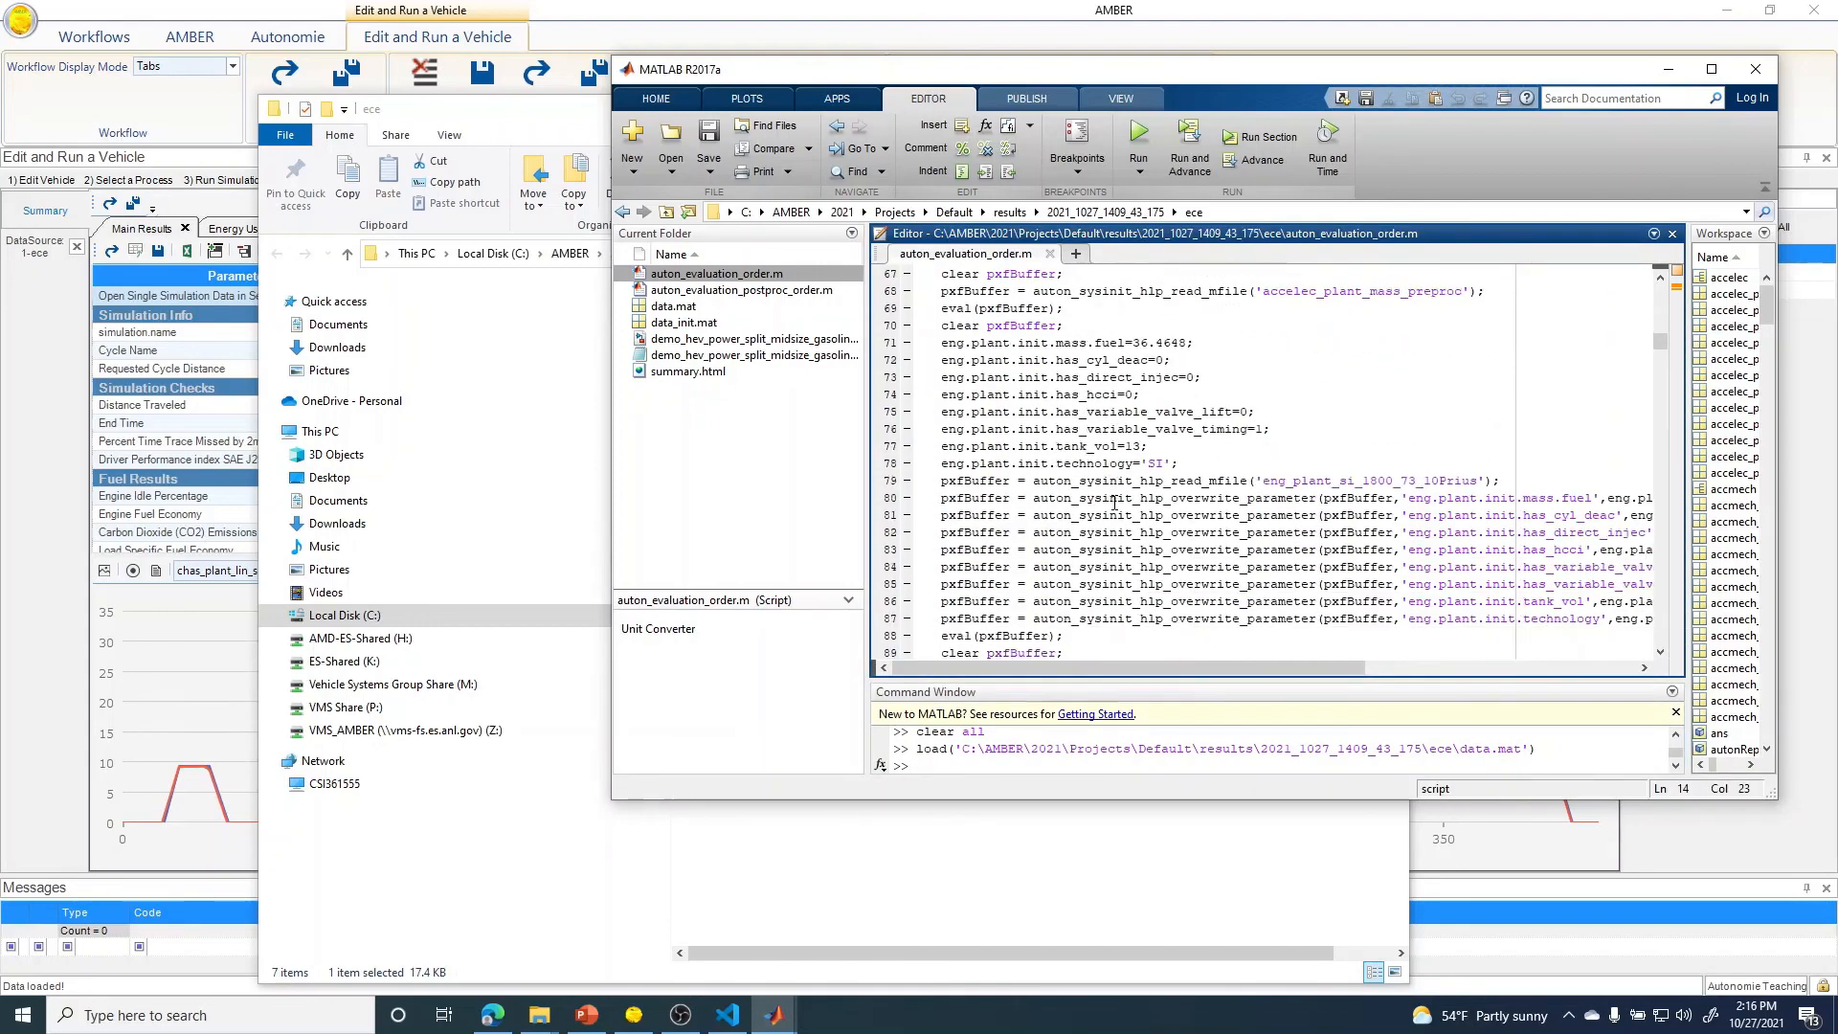
- Open auton_evaluation_postproc_order.m and examine the post-processing files it reads, such as accmech_plant_postproc and gb_plant_evt_postproc
{"action": "left_click", "coordinate": [765, 293]}
{"action": "right_click", "coordinate": [764, 291]}
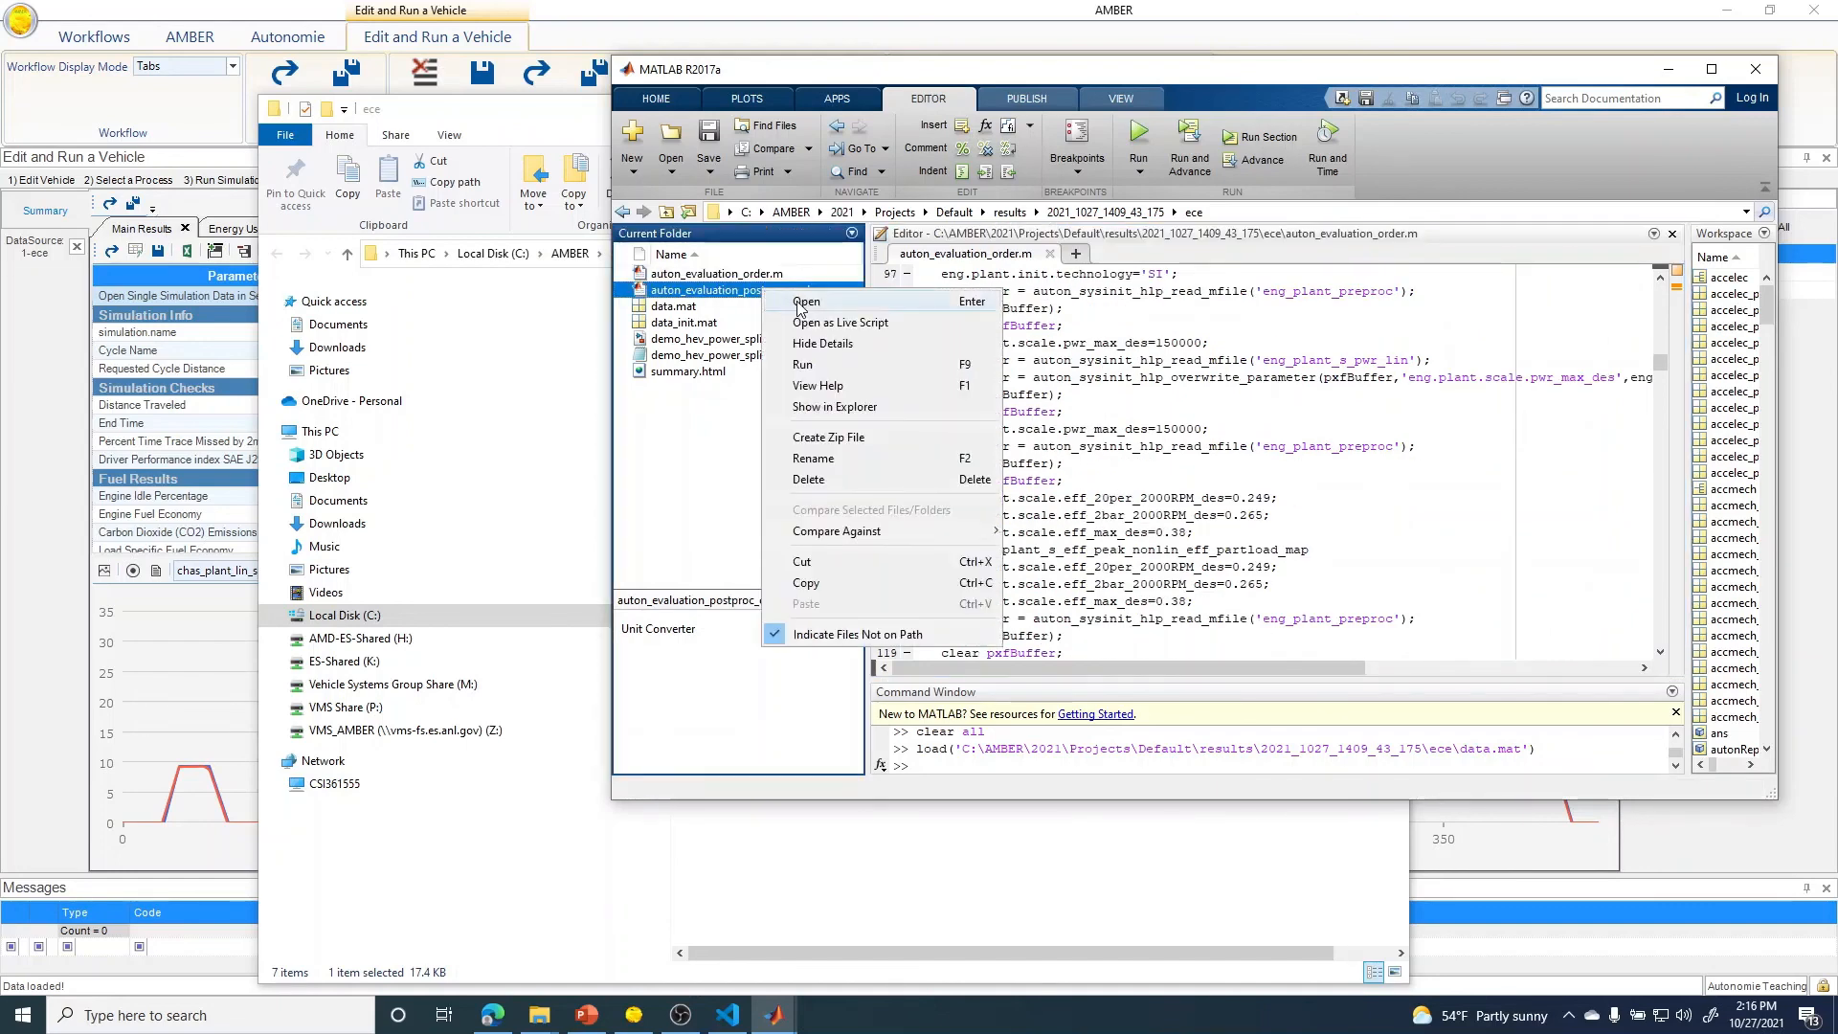
{"action": "left_click", "coordinate": [801, 303]}
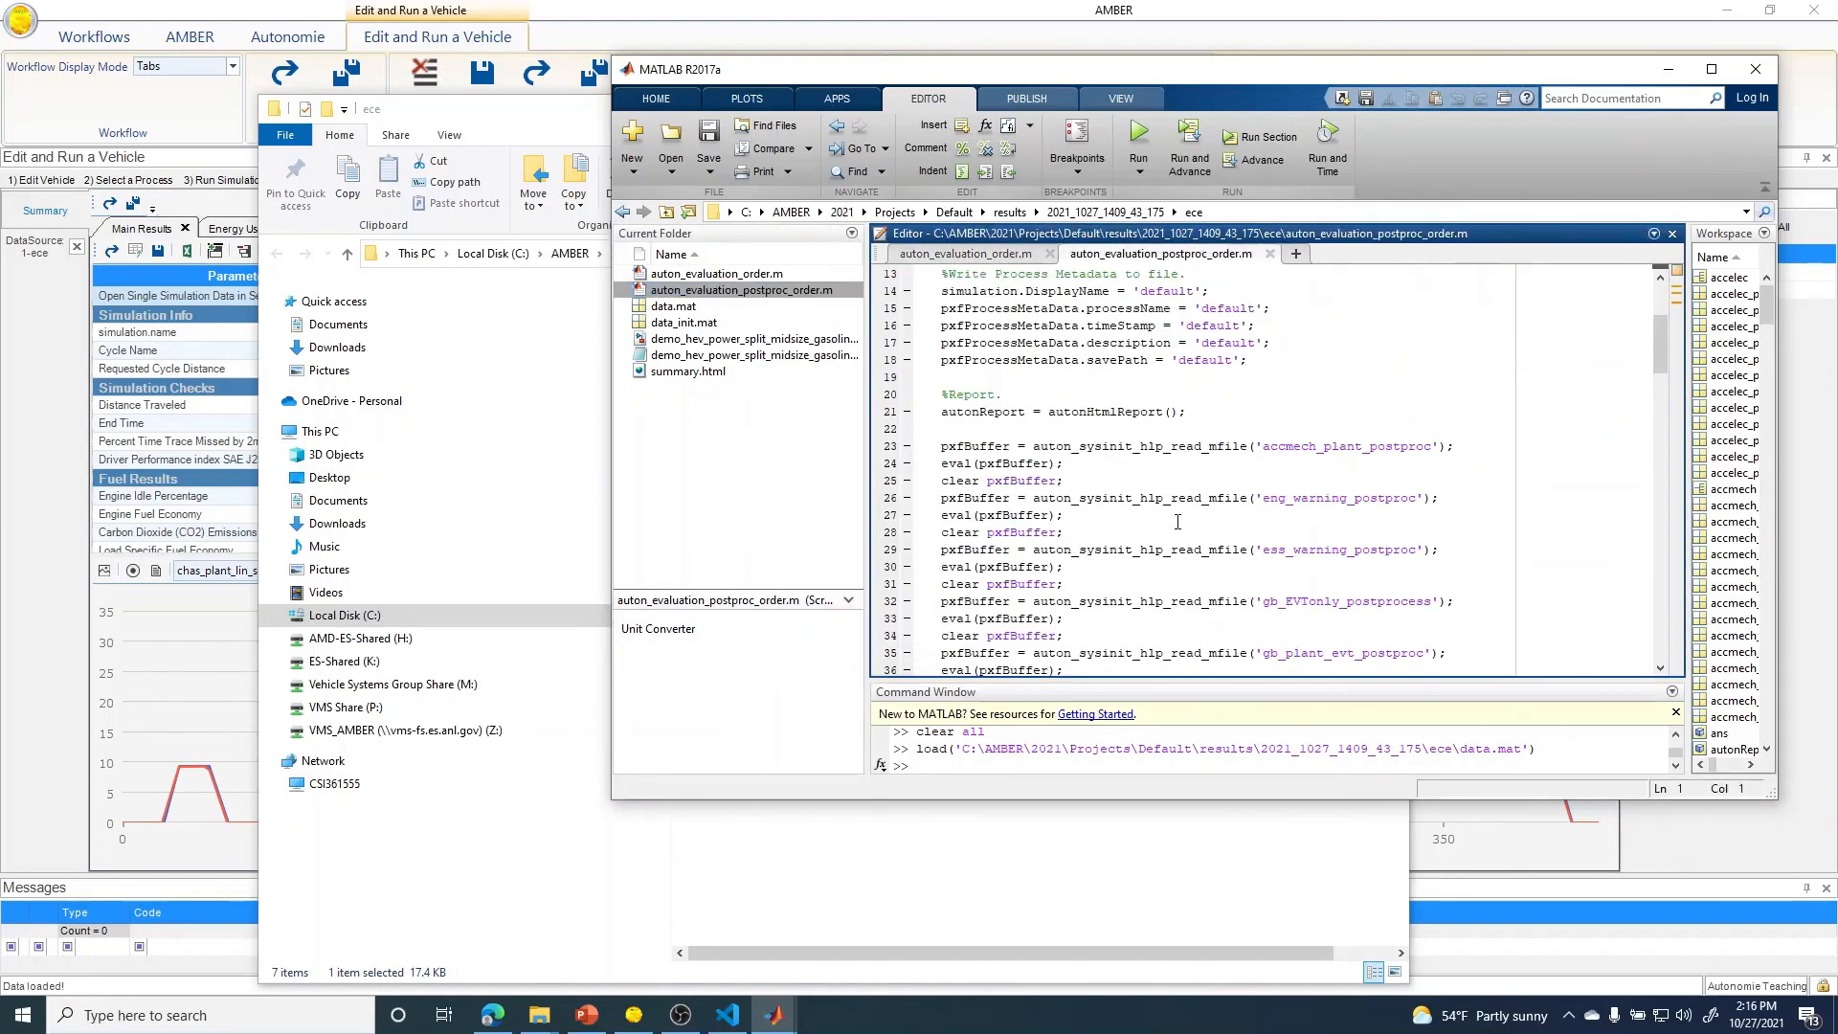
{"action": "double_click", "coordinate": [1330, 445]}
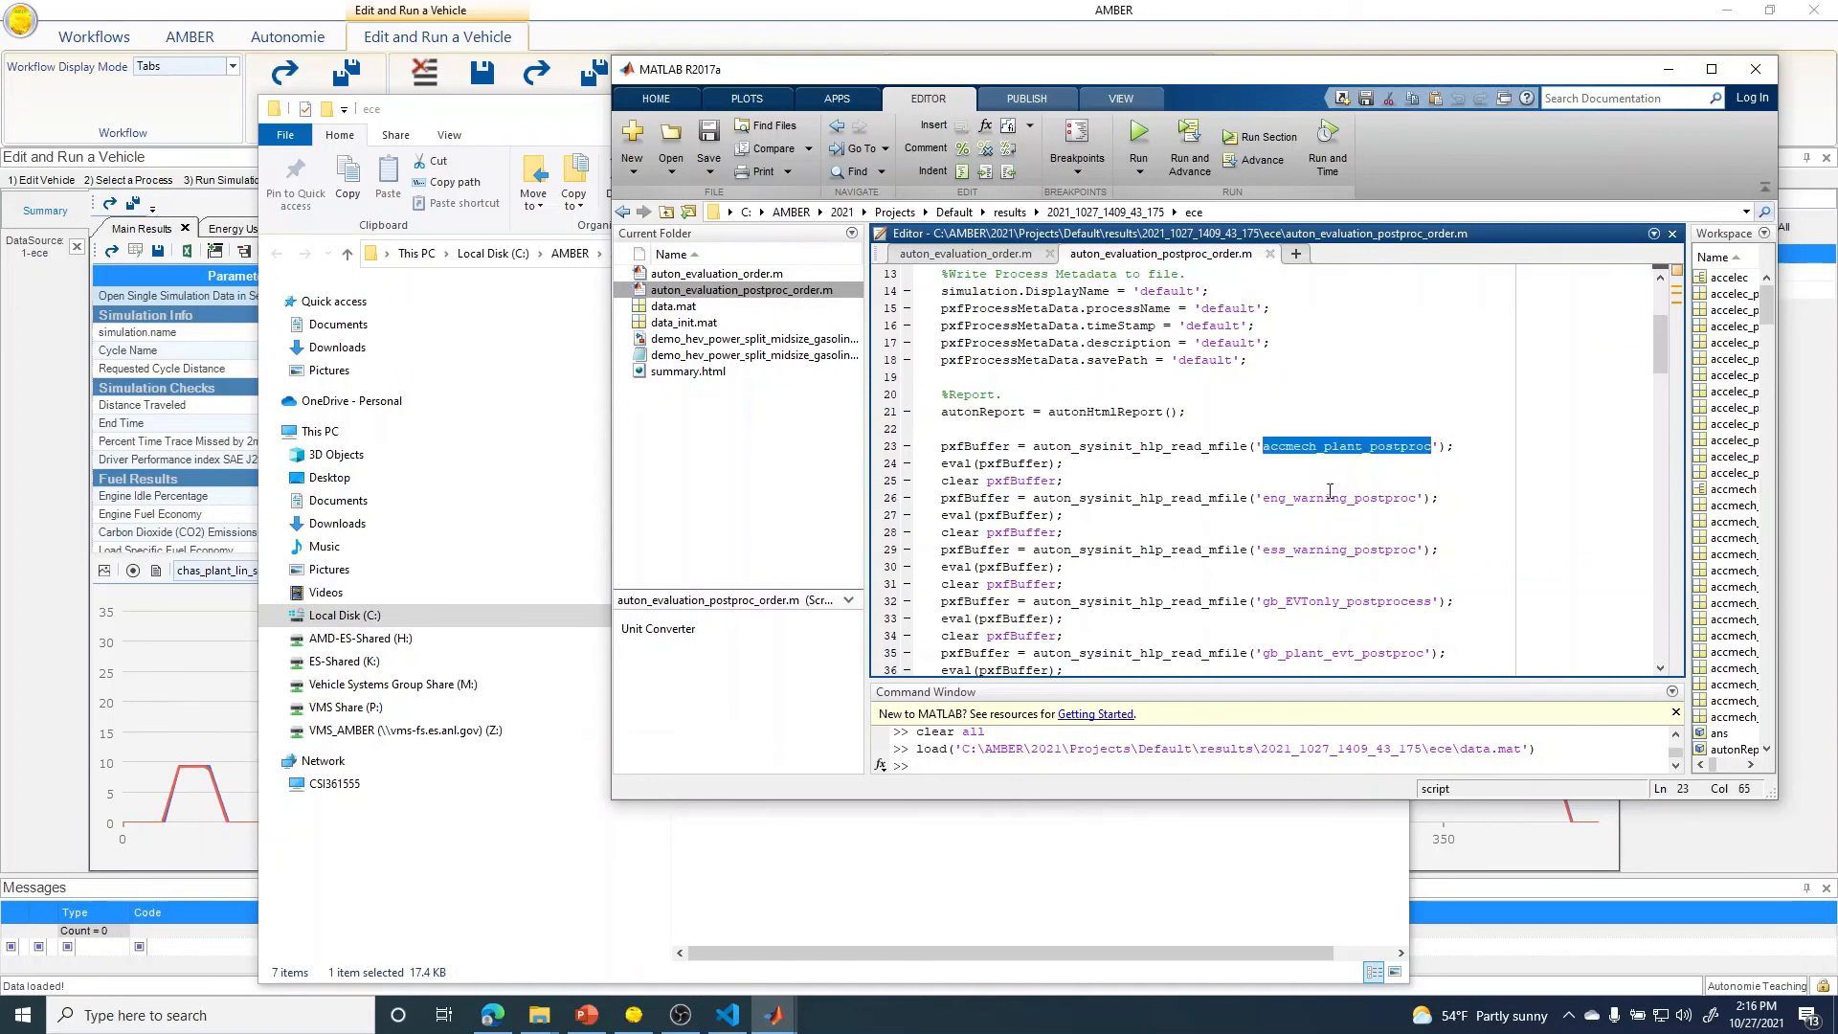
{"action": "double_click", "coordinate": [1330, 497]}
{"action": "double_click", "coordinate": [1328, 600]}
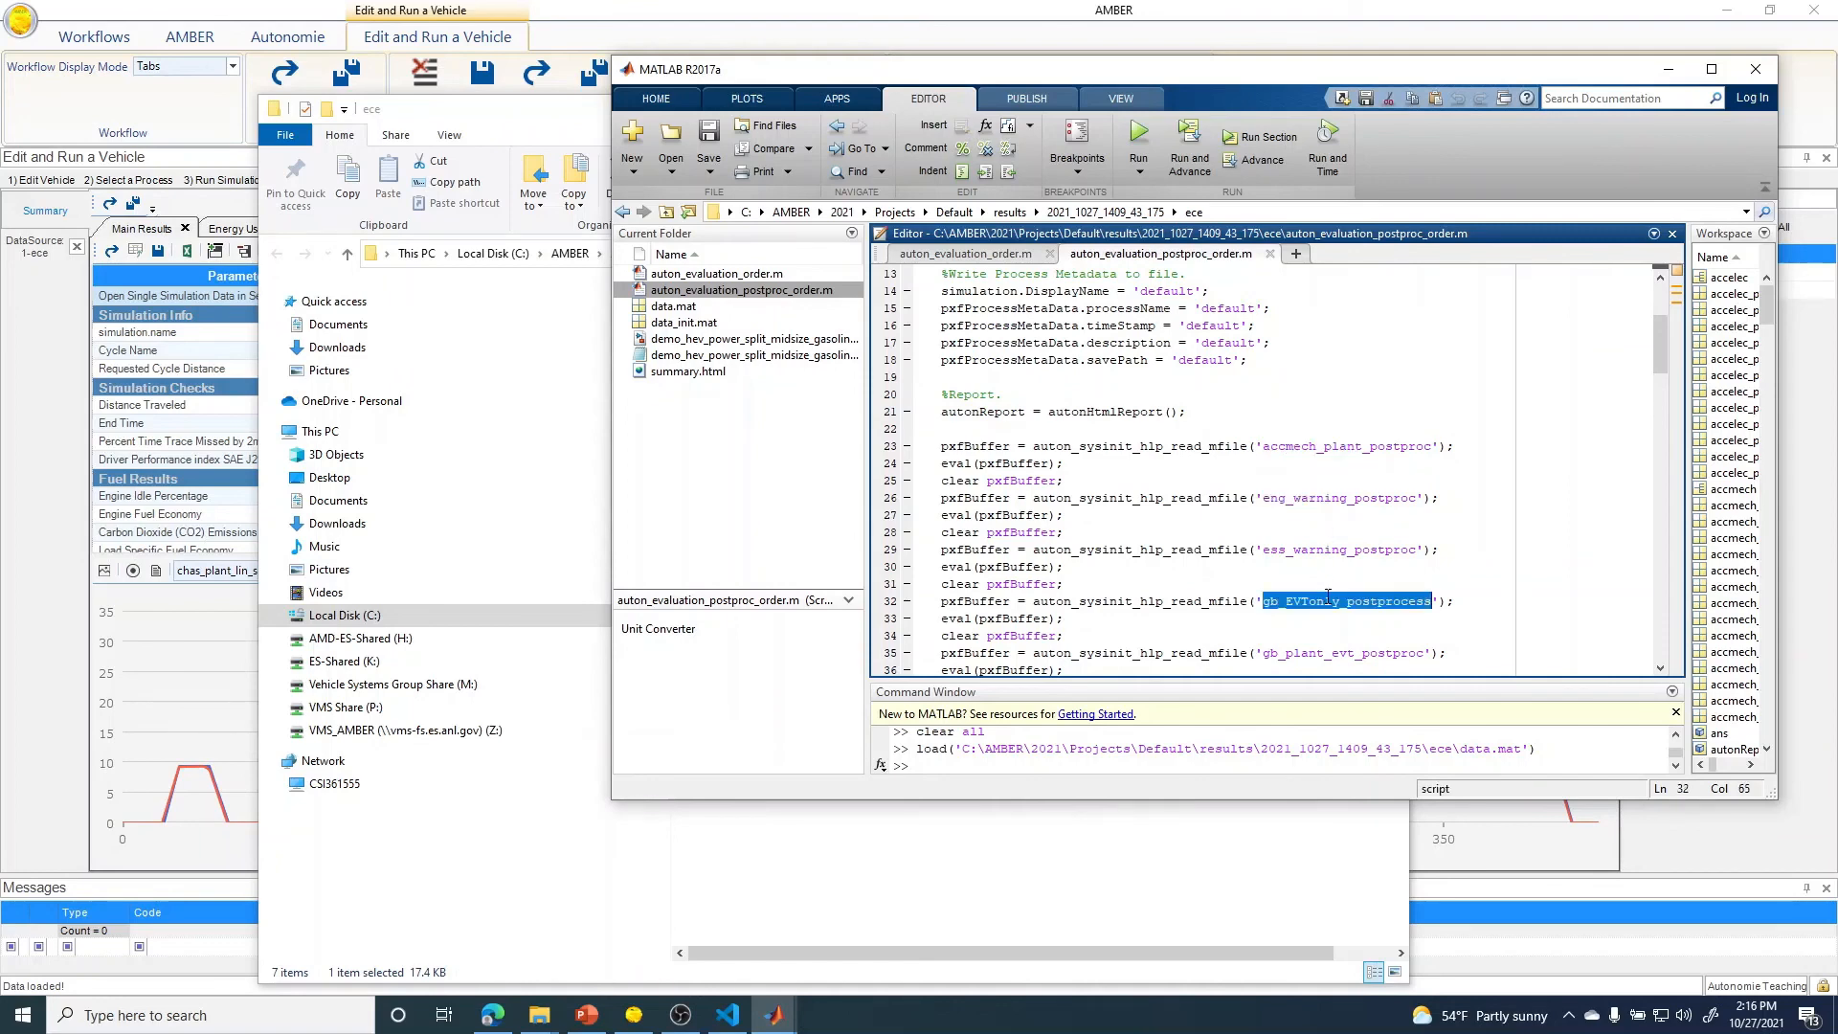
{"action": "double_click", "coordinate": [1329, 652]}
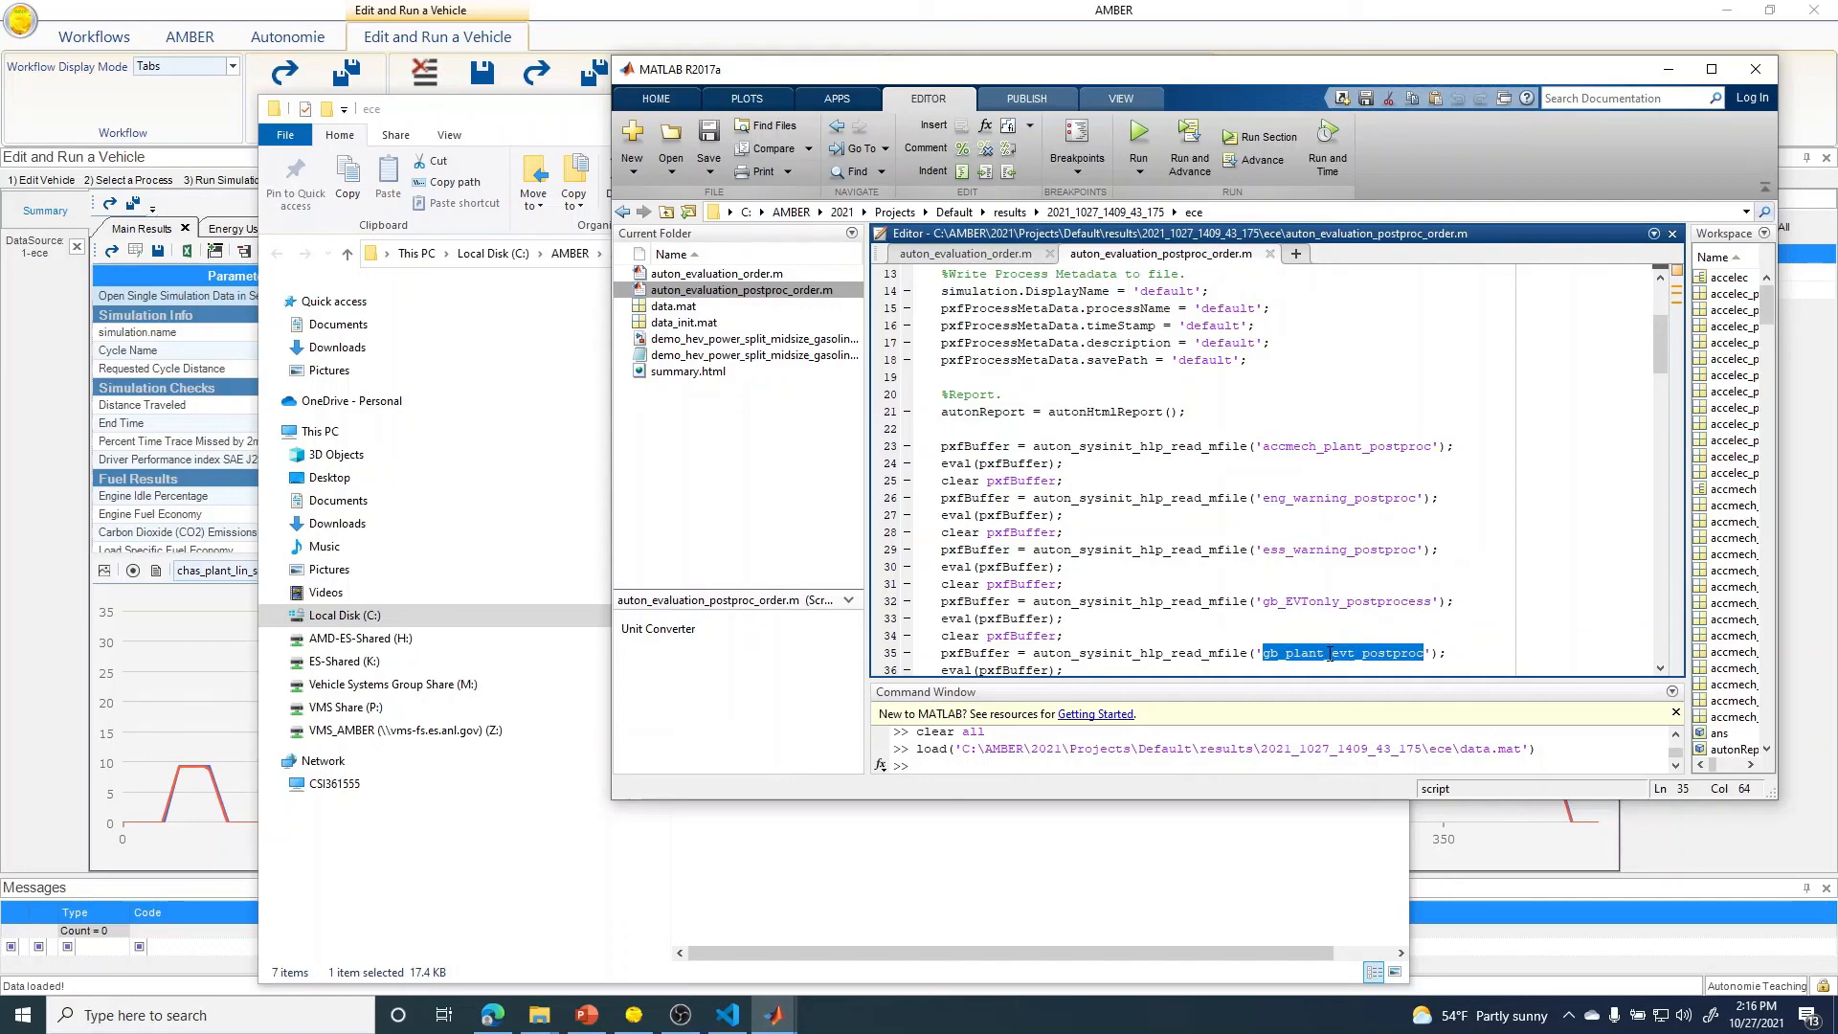
{"action": "scroll", "coordinate": [1329, 653], "scroll_direction": "down", "scroll_amount": 2}
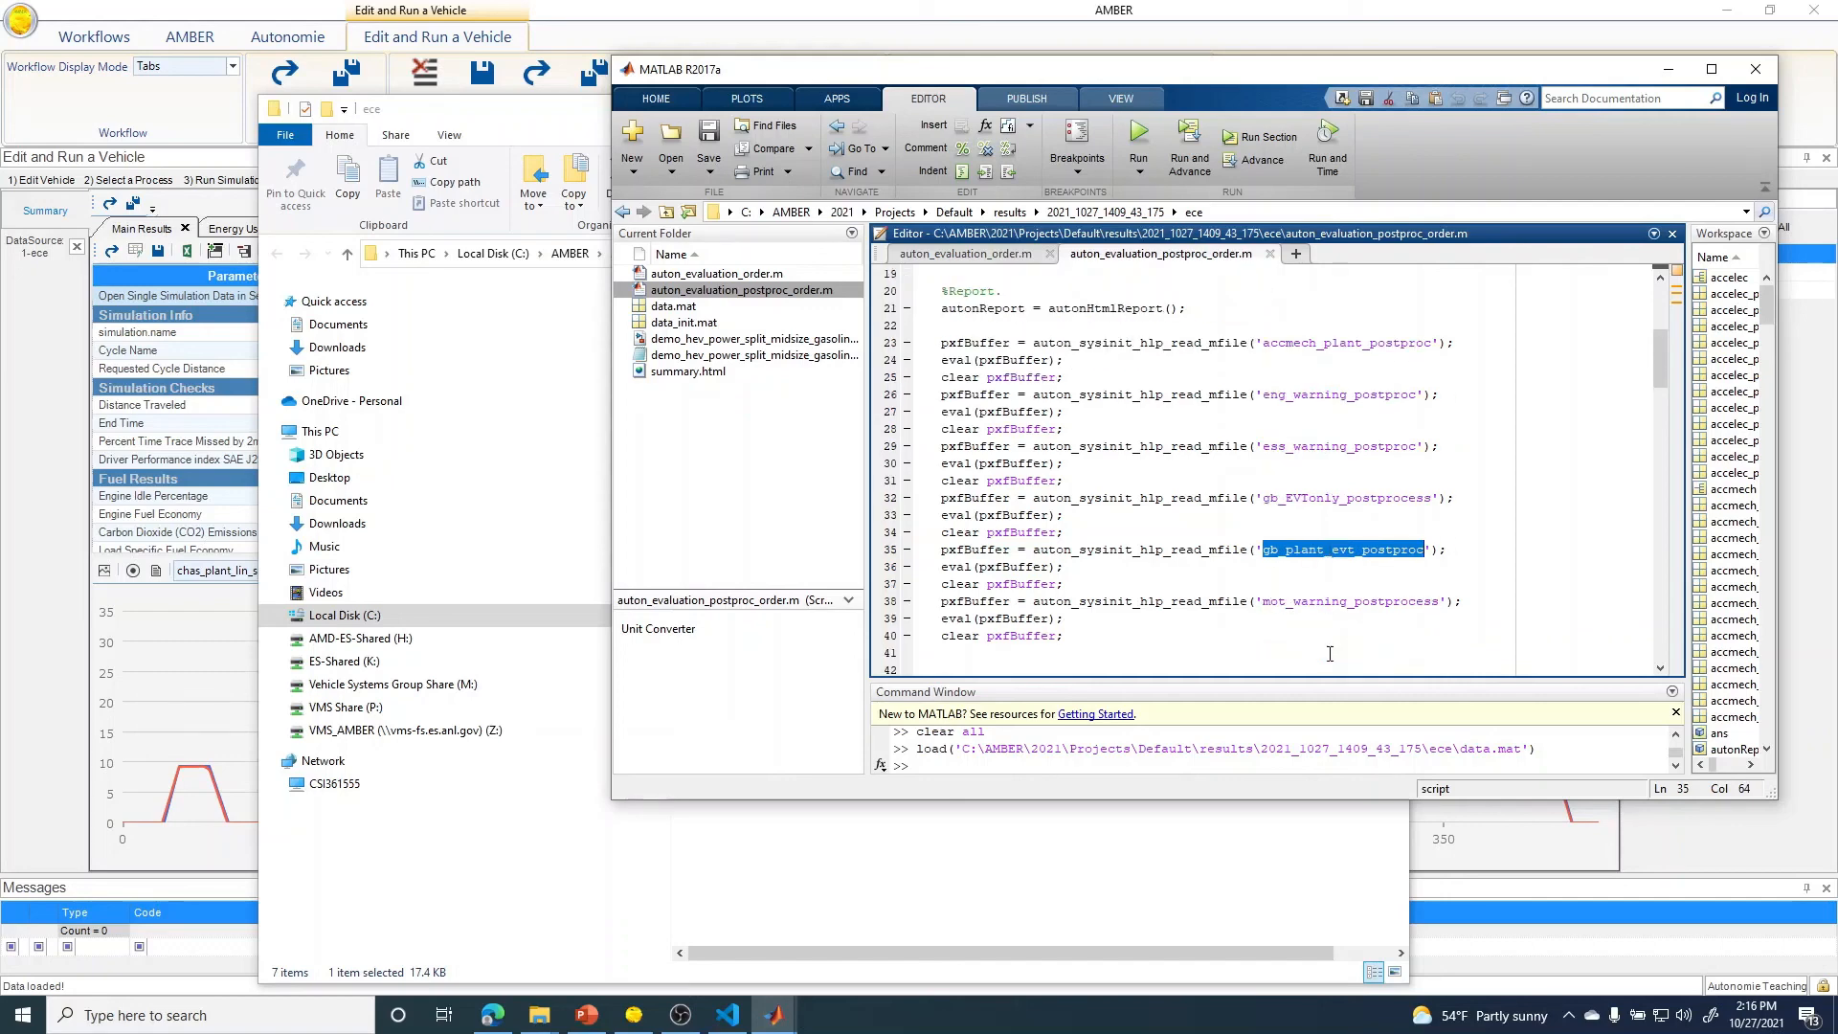
- Minimize MATLAB and the ece folder window, and return to the Edit Vehicle stage in AMBER
{"action": "left_click", "coordinate": [1668, 71]}
{"action": "left_click", "coordinate": [1300, 110]}
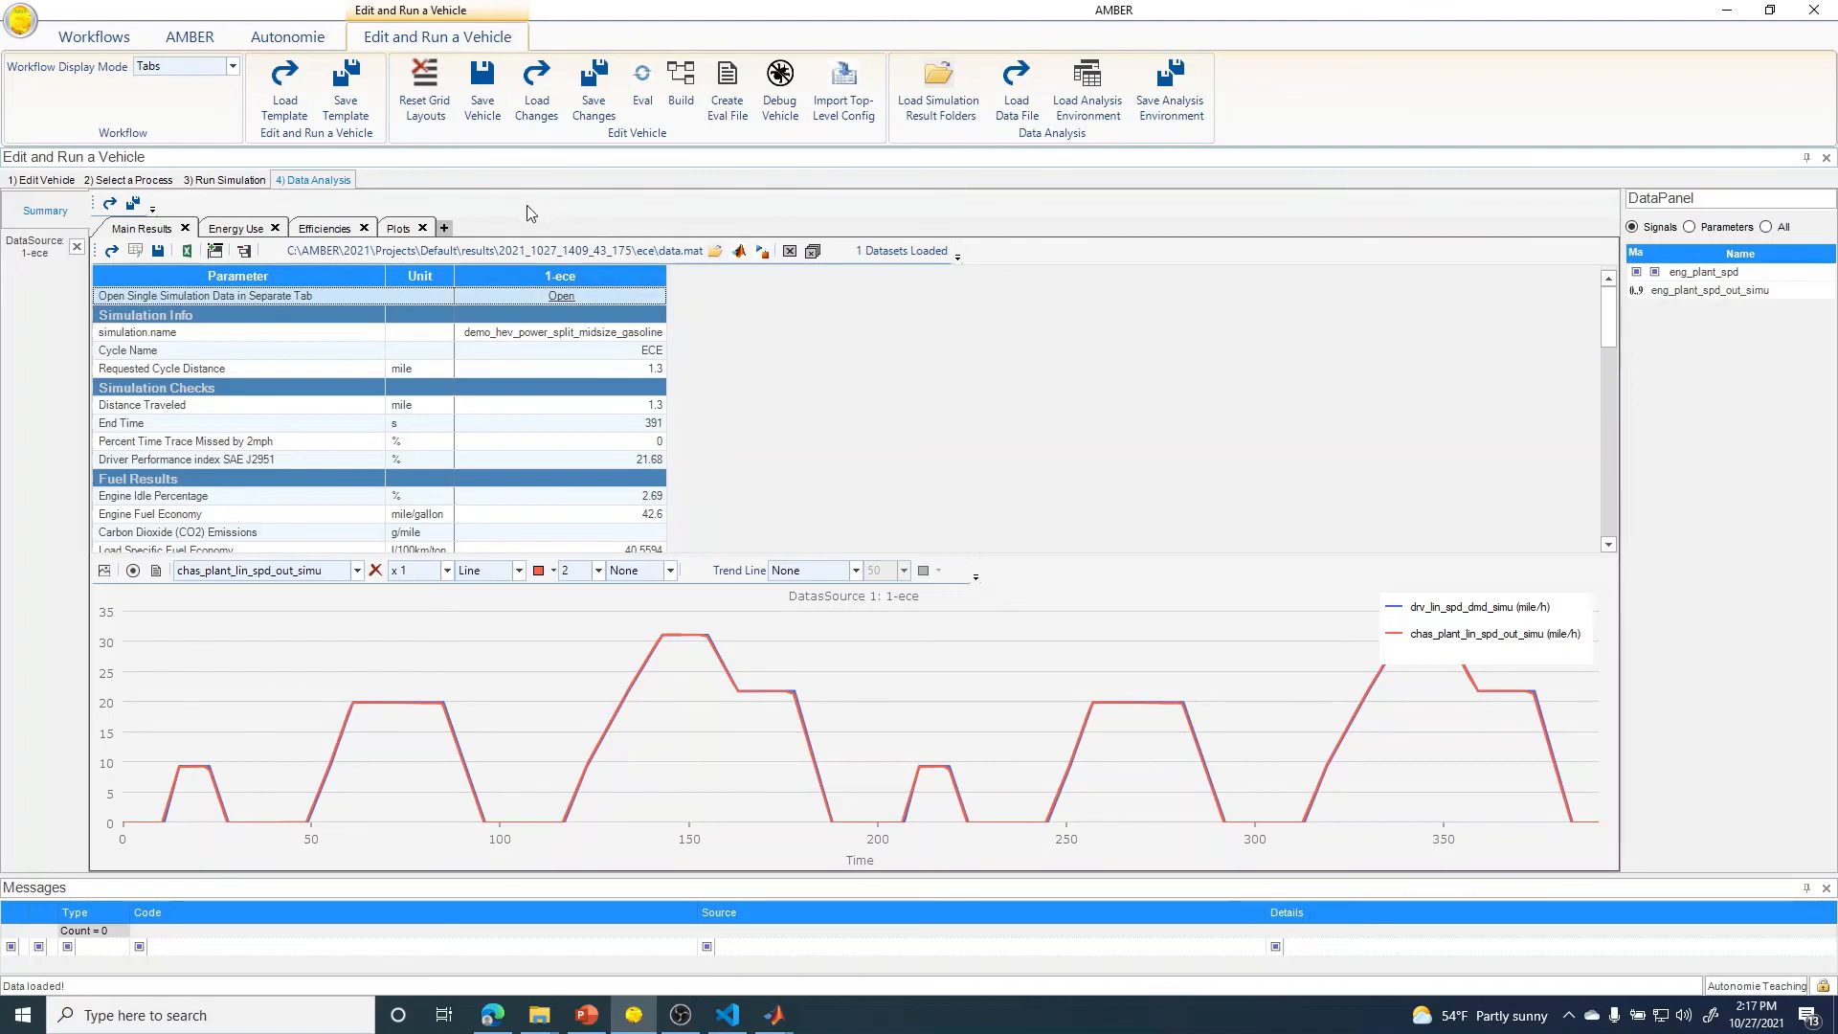
{"action": "left_click", "coordinate": [119, 42]}
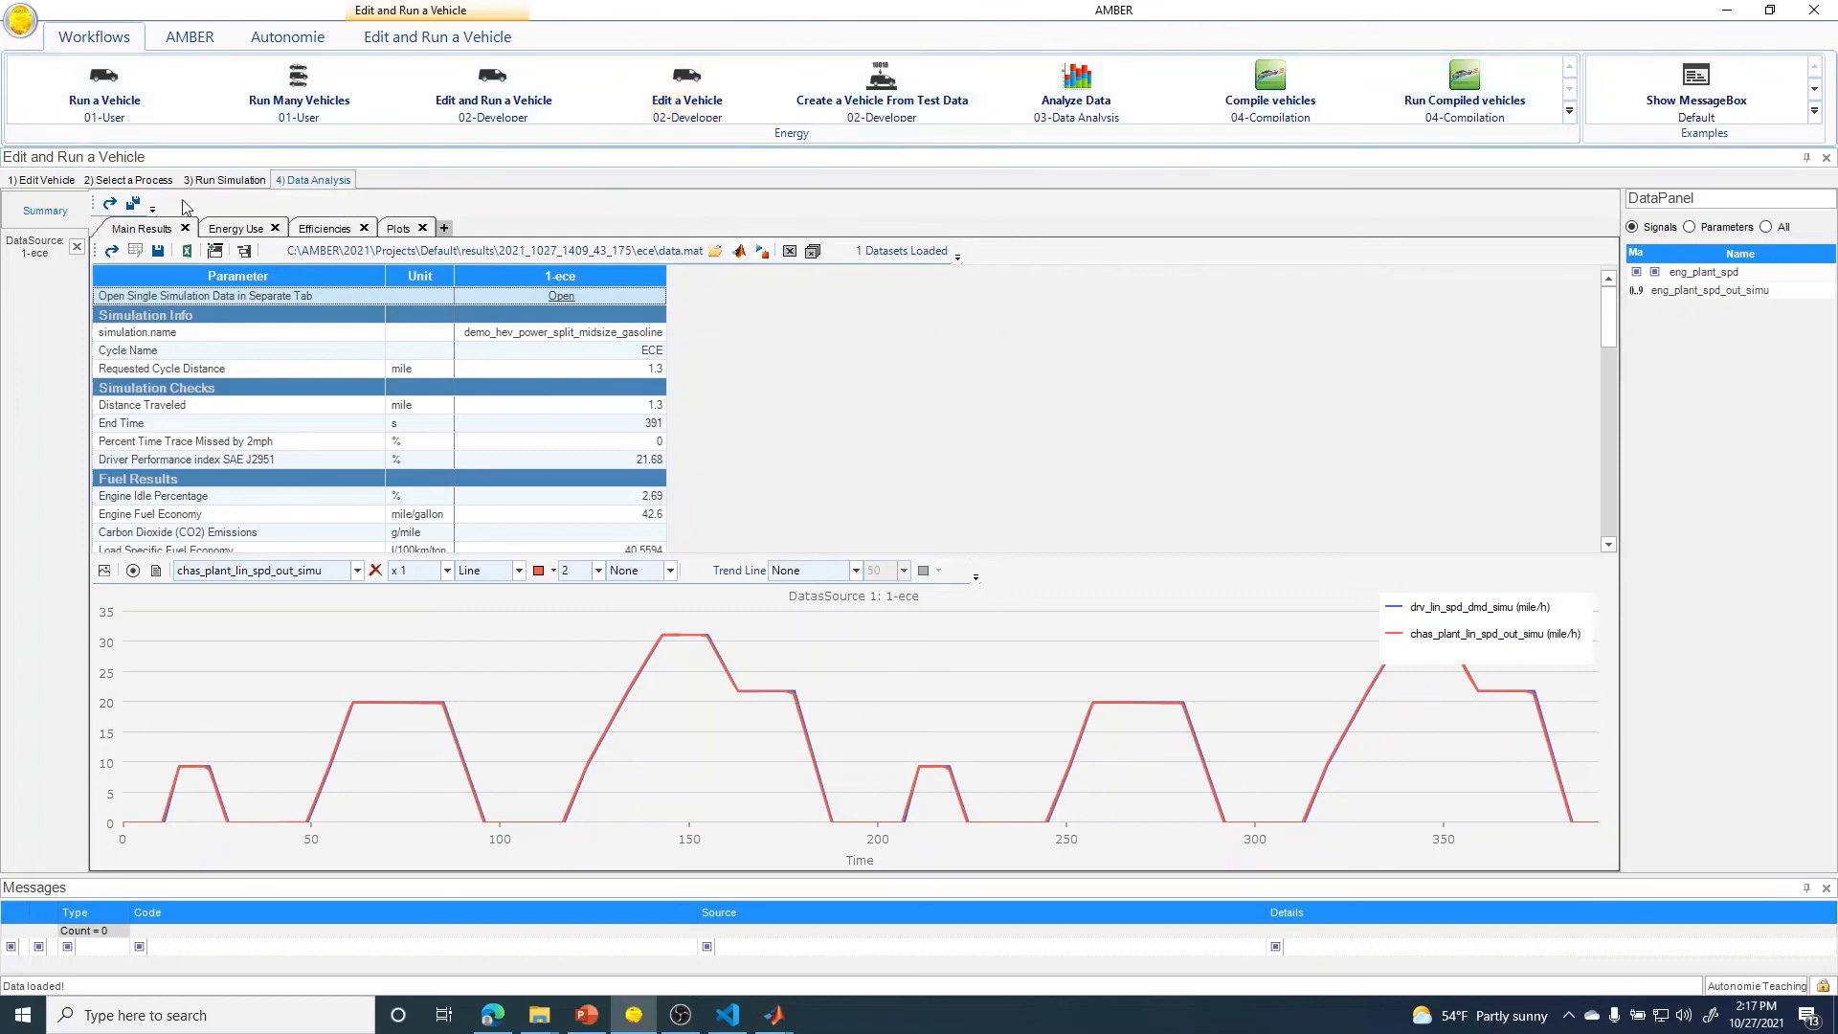
{"action": "left_click", "coordinate": [61, 186]}
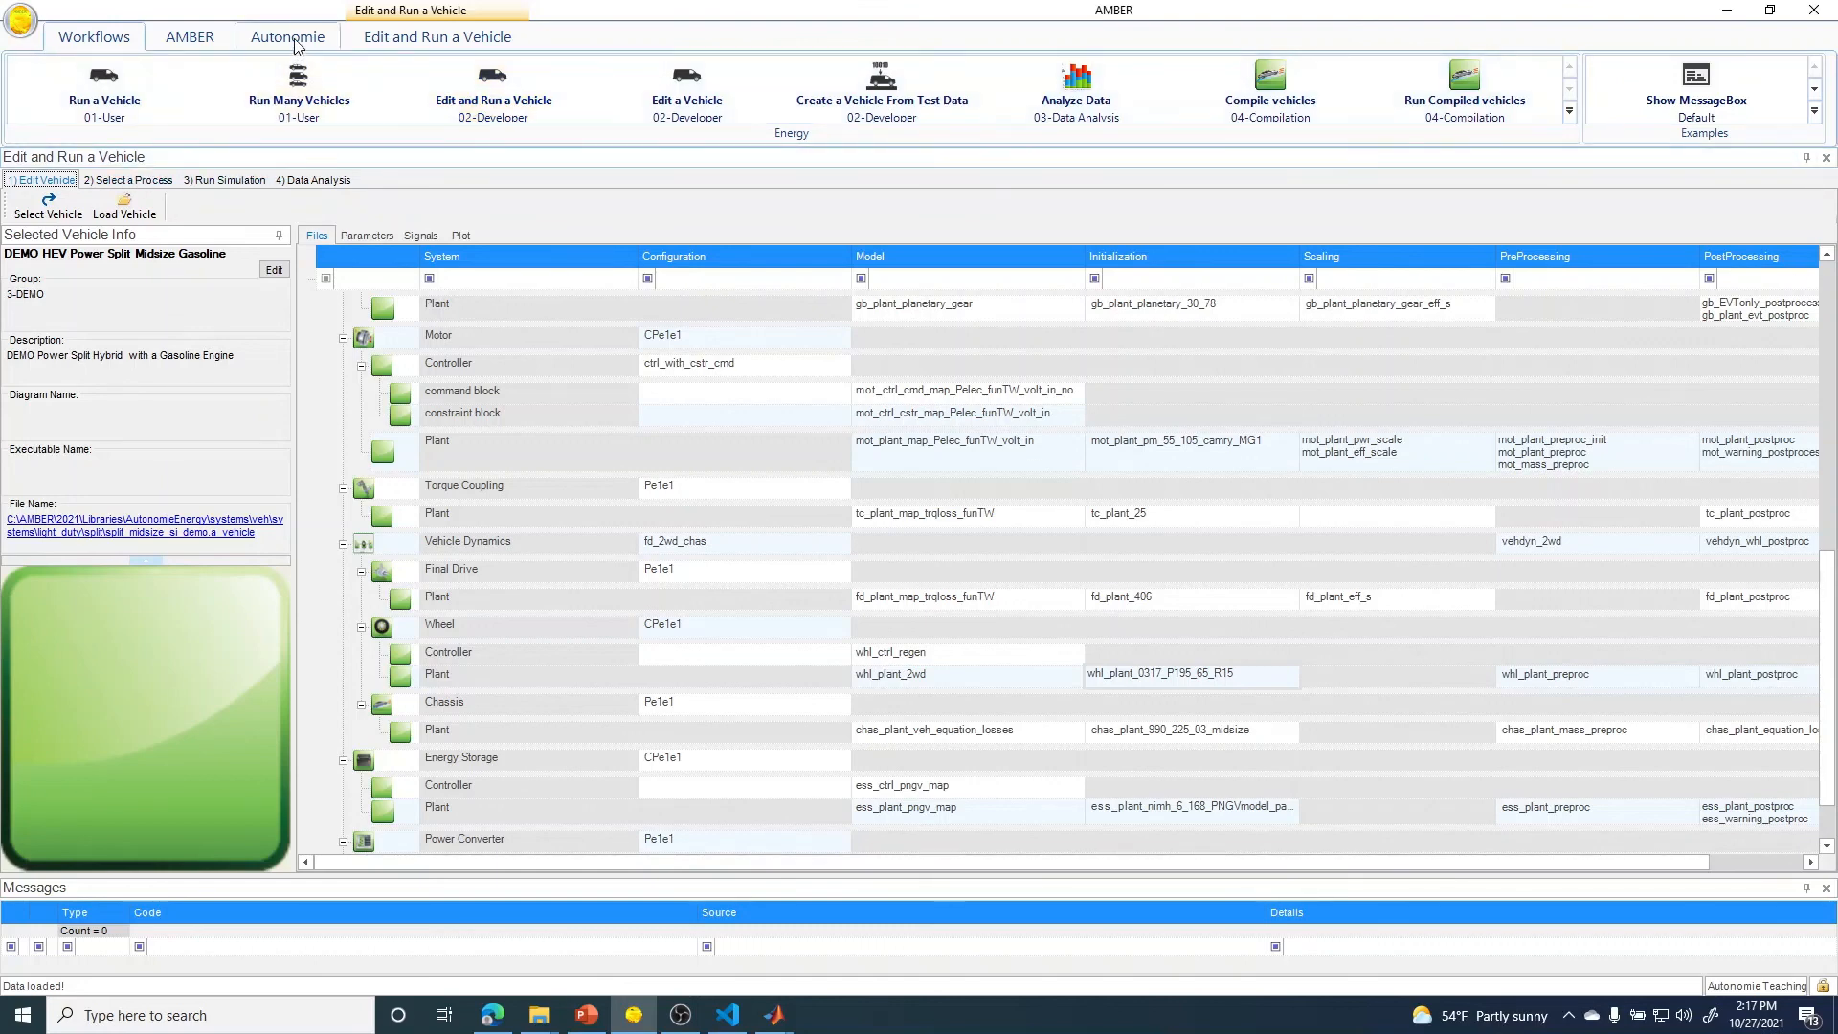
- Collapse the ribbon, and look at the Save Vehicle command and the list of available workflows
{"action": "double_click", "coordinate": [372, 41]}
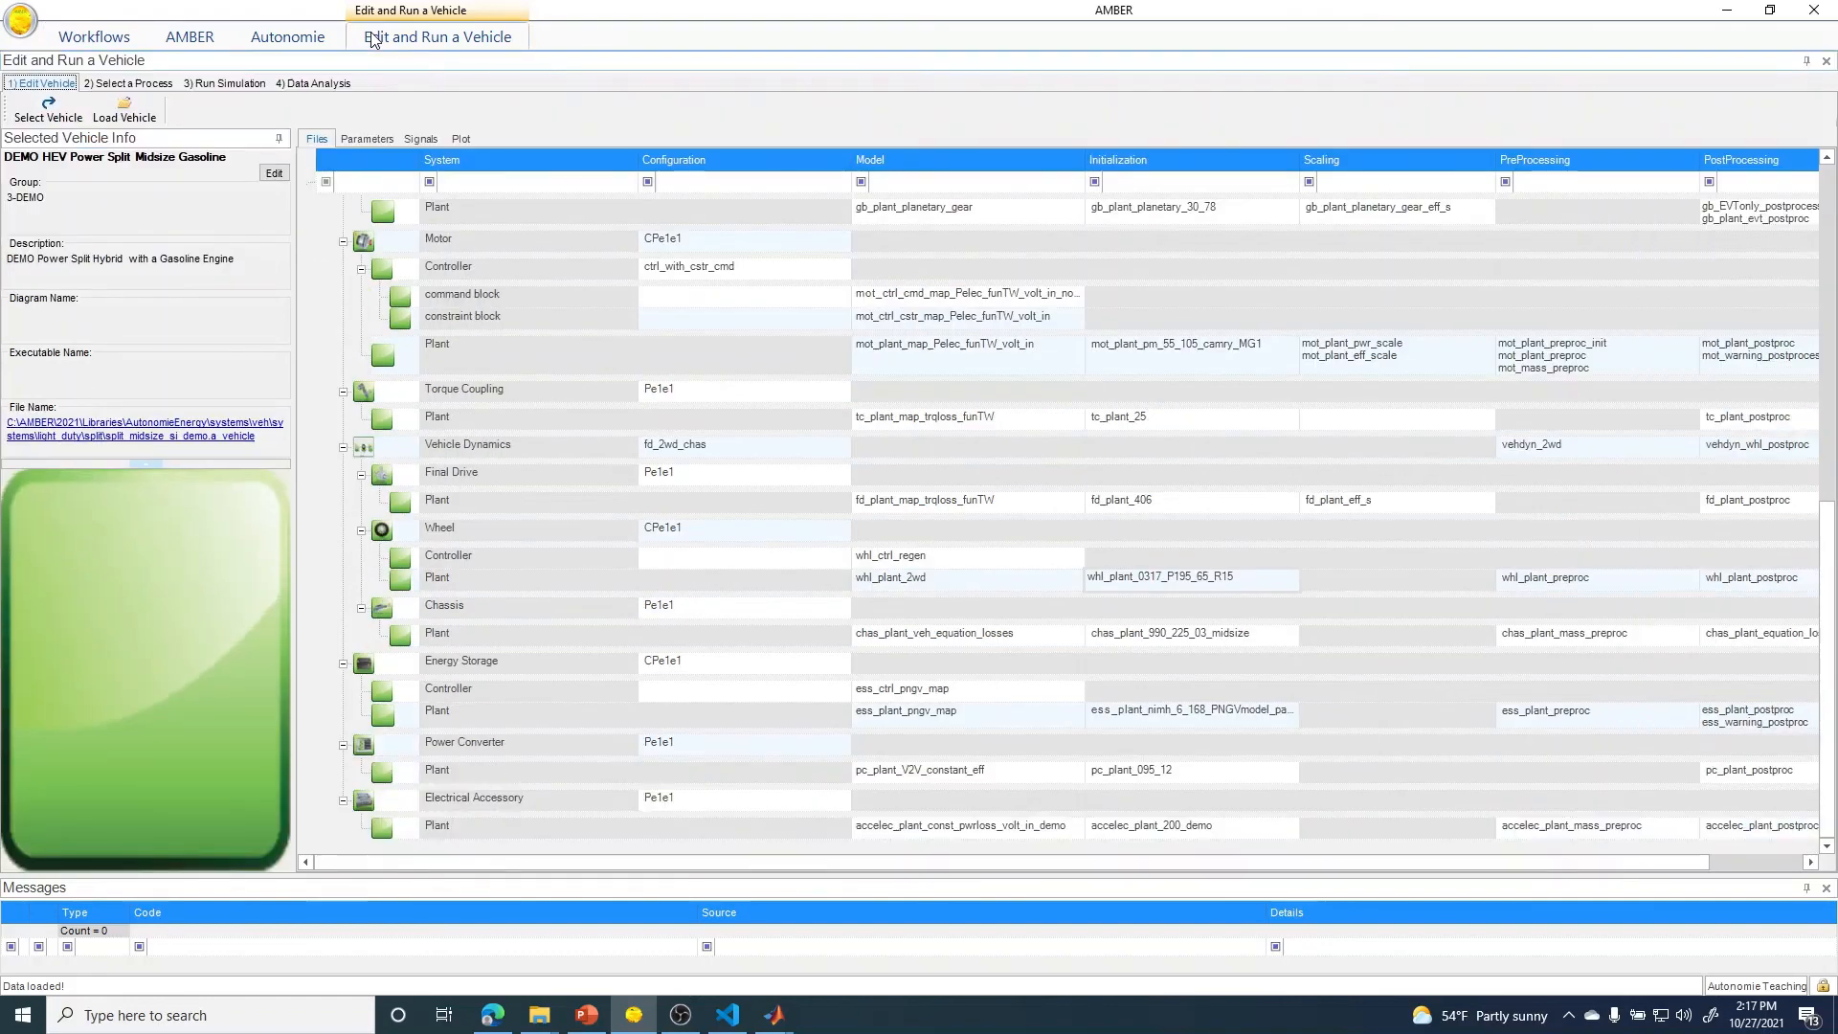
{"action": "left_click", "coordinate": [372, 41]}
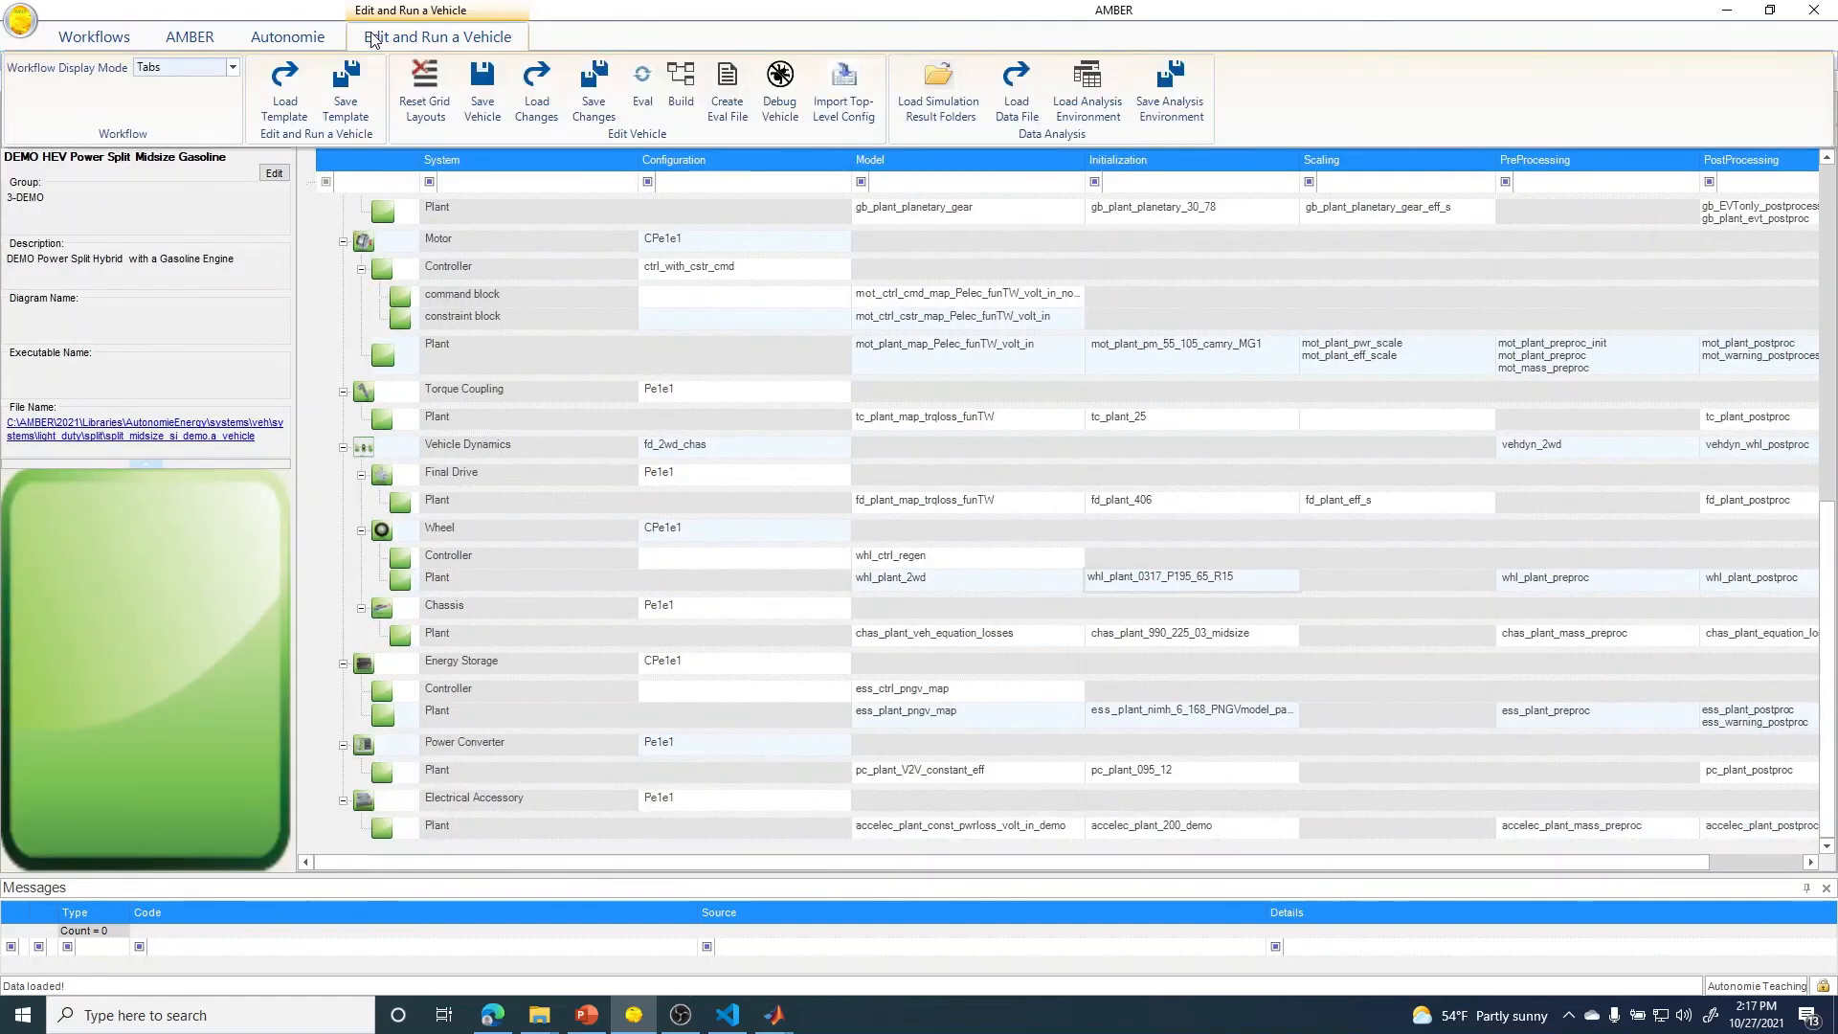
{"action": "left_click", "coordinate": [487, 117]}
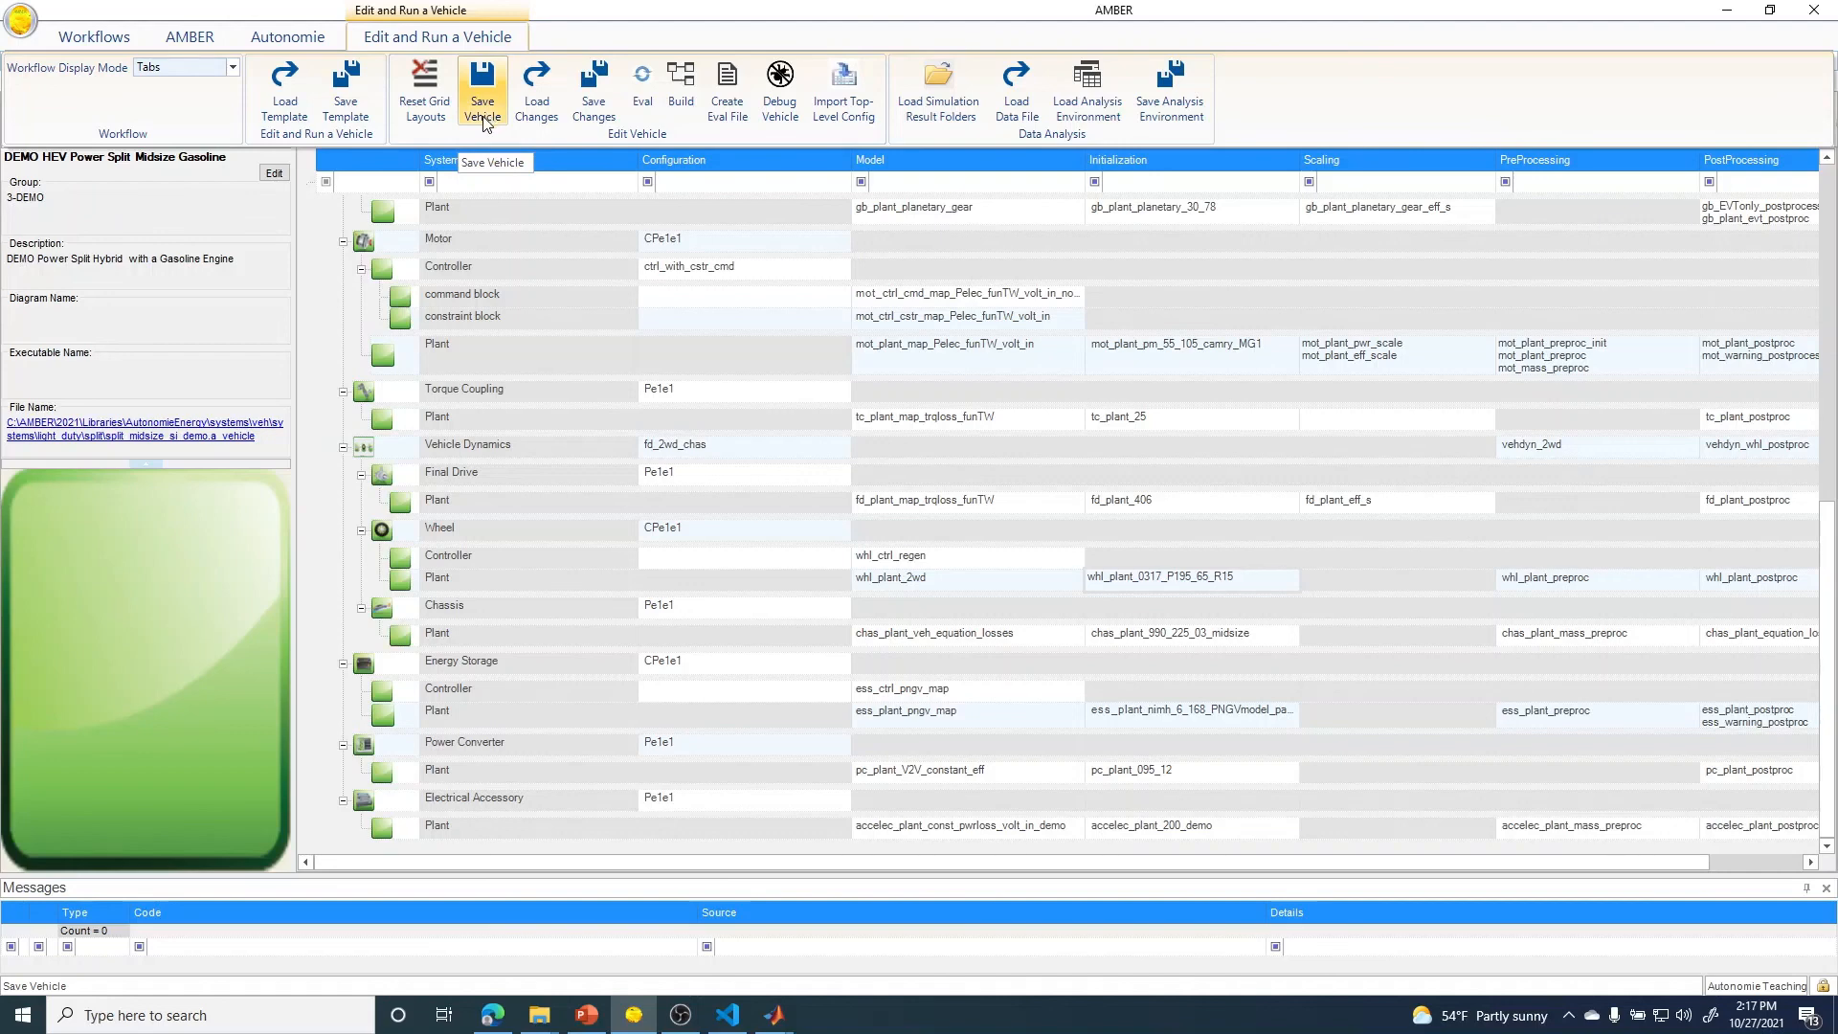
{"action": "left_click", "coordinate": [298, 213]}
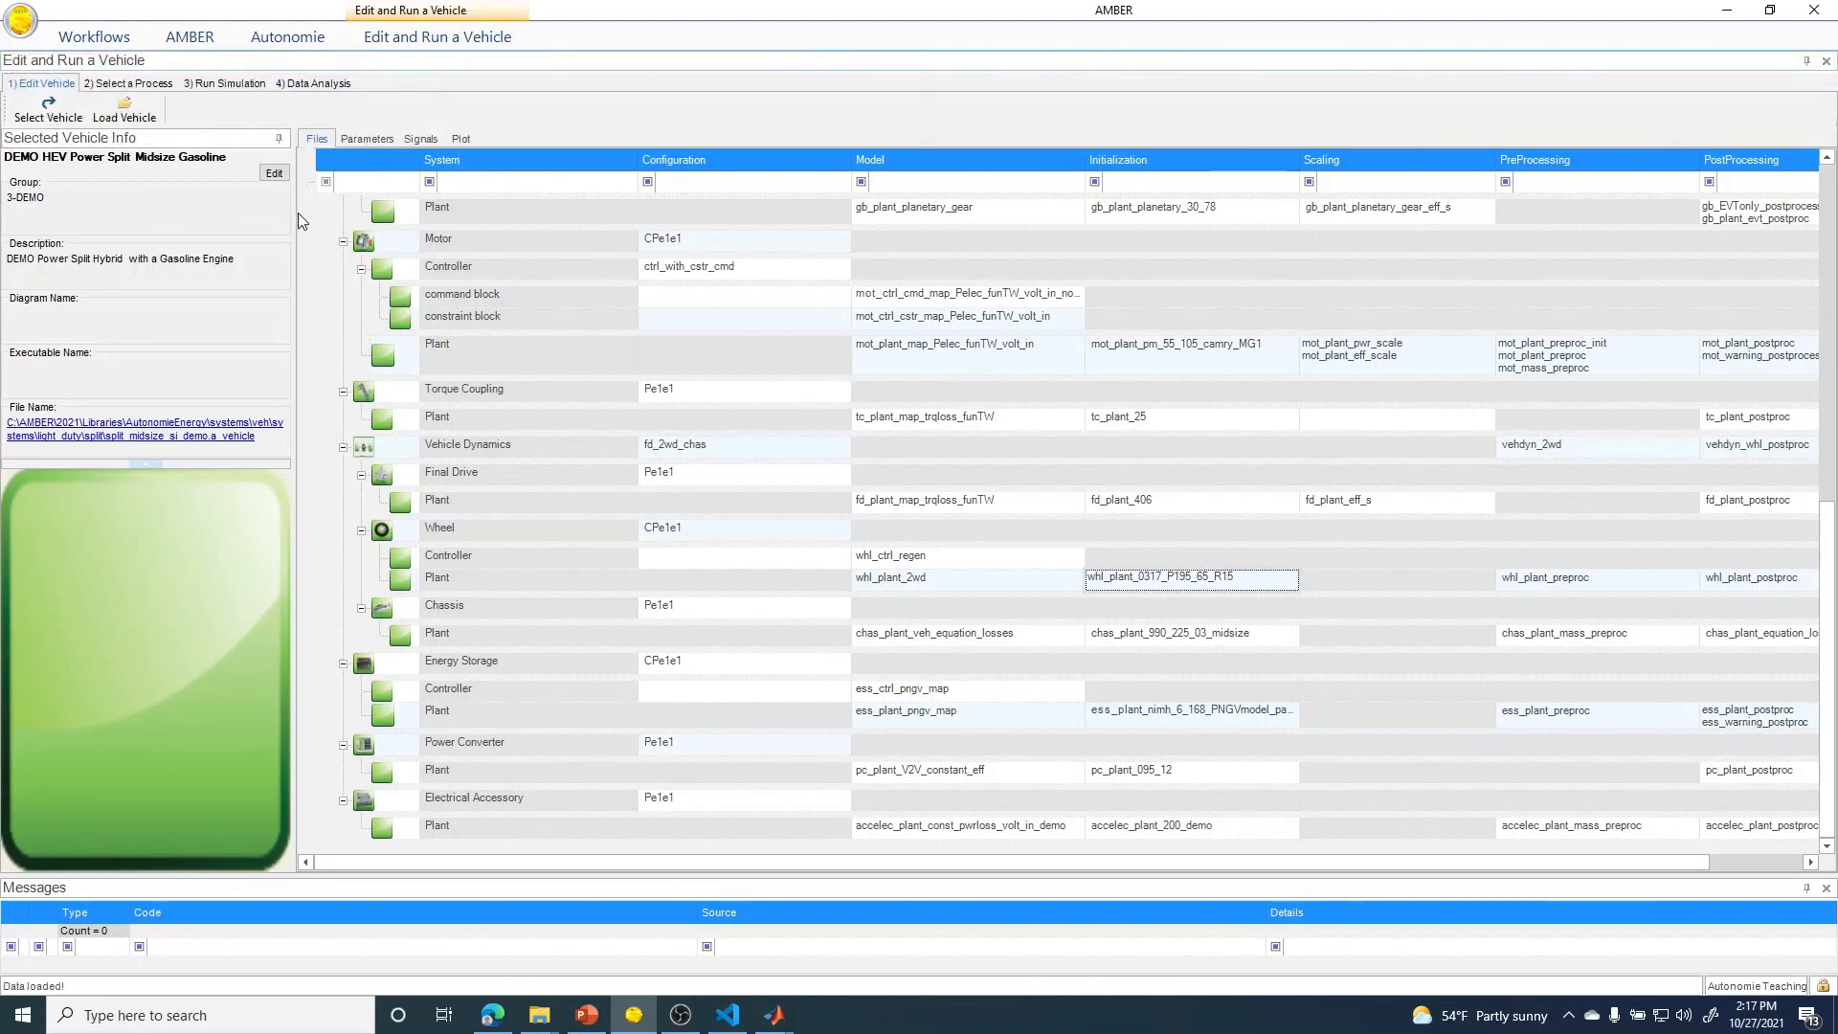
{"action": "left_click", "coordinate": [100, 40]}
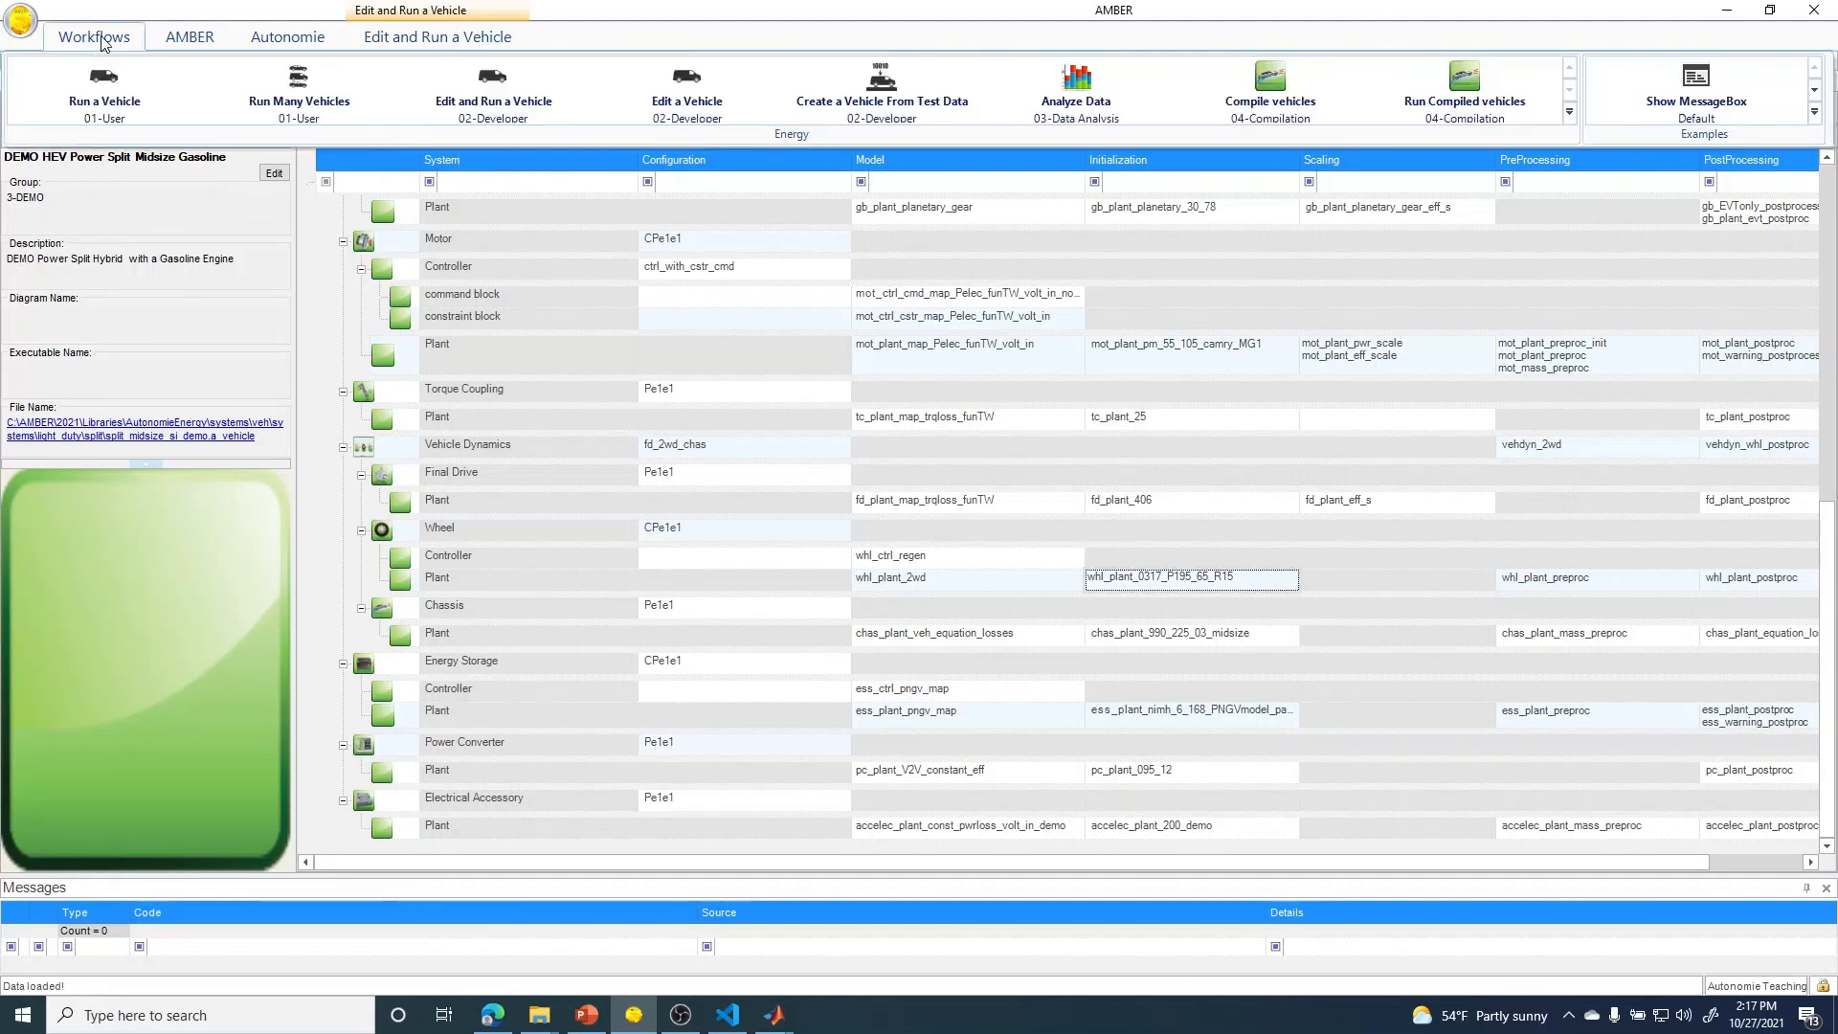